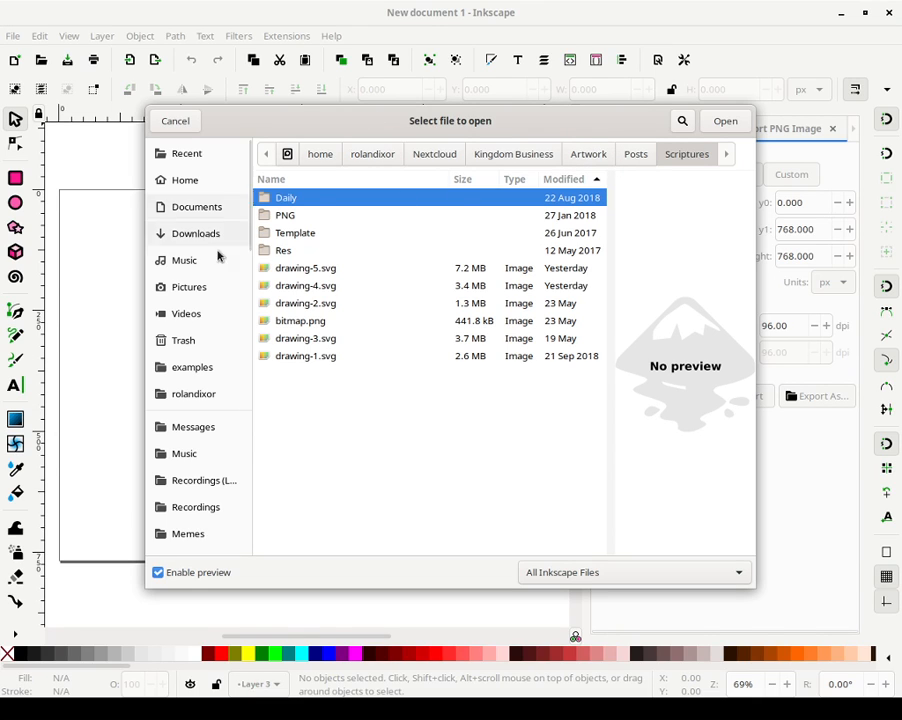
# Browse the bookmarked folders in the file chooser and go to cloud.rolandixor.win
pyautogui.moveTo(248, 194); pyautogui.dragTo(207, 556)
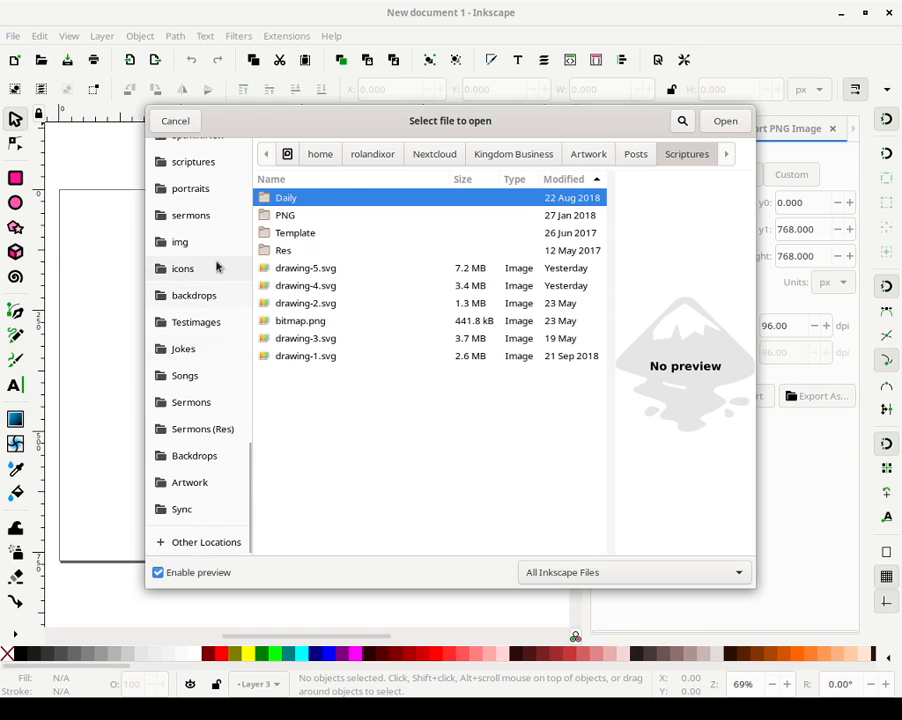
pyautogui.scroll(10, 201, 342)
pyautogui.scroll(3, 203, 342)
pyautogui.scroll(-2, 203, 342)
pyautogui.scroll(7, 209, 286)
pyautogui.scroll(-10, 210, 340)
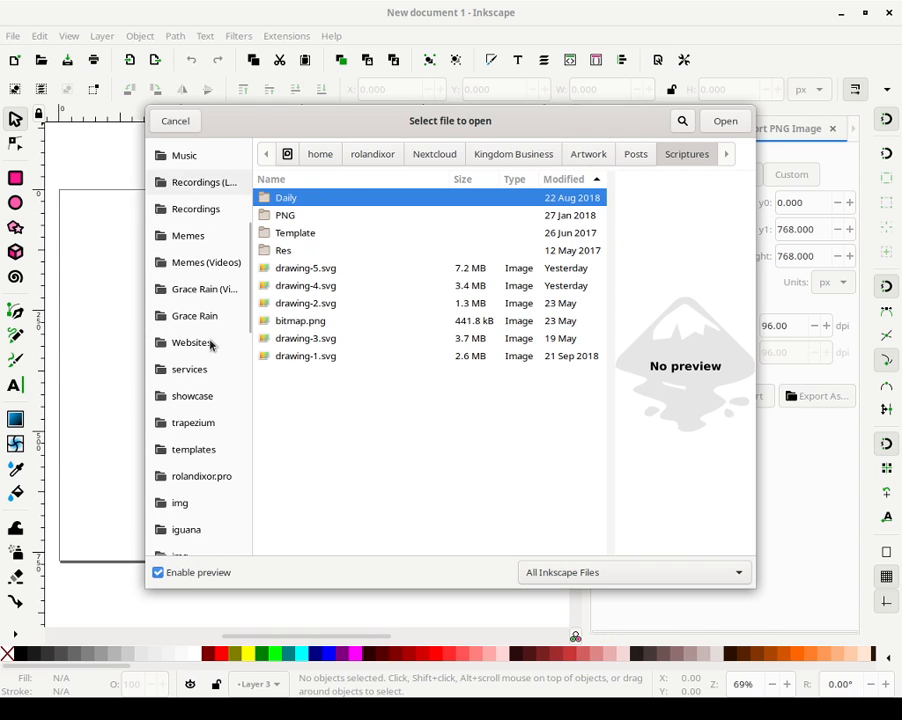
pyautogui.click(205, 265)
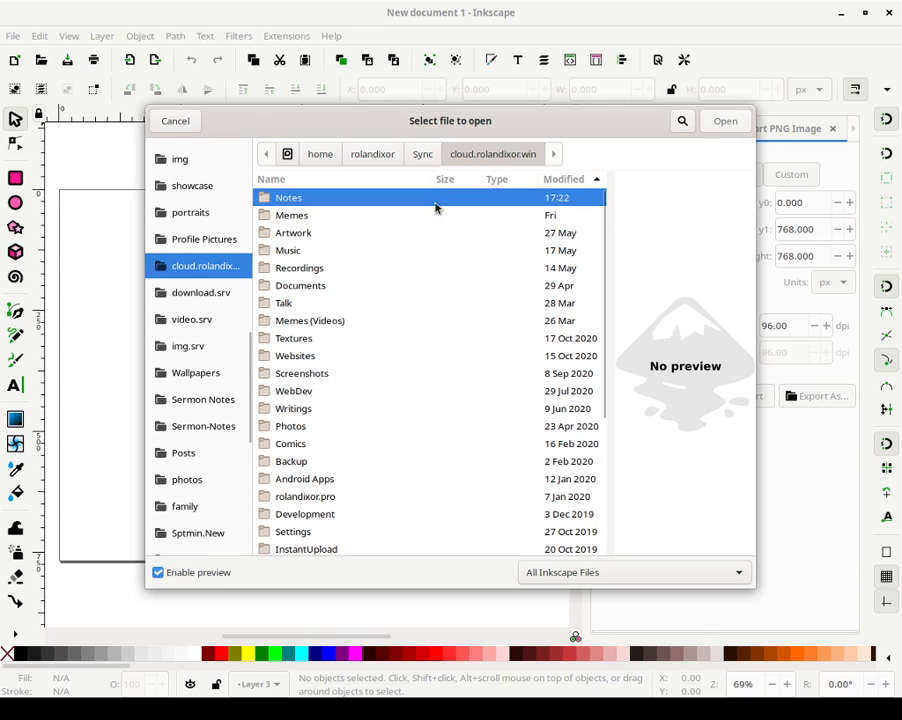
# Open TeddyBearFamily.svg from the Artwork/Streams/Art/Scene folder
pyautogui.doubleClick(300, 235)
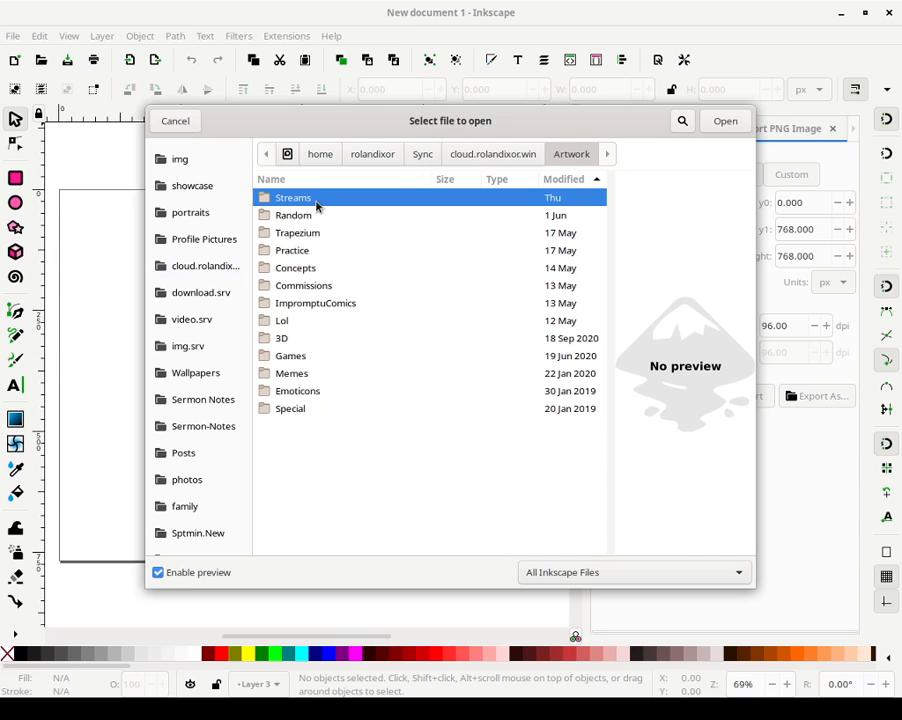
pyautogui.doubleClick(316, 200)
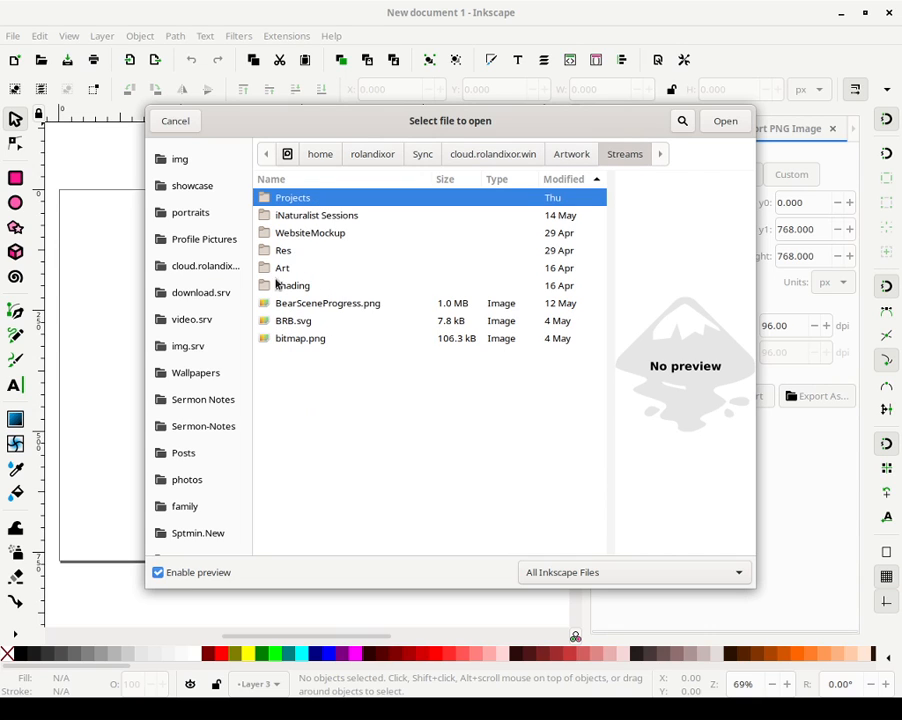
pyautogui.doubleClick(290, 268)
pyautogui.doubleClick(320, 197)
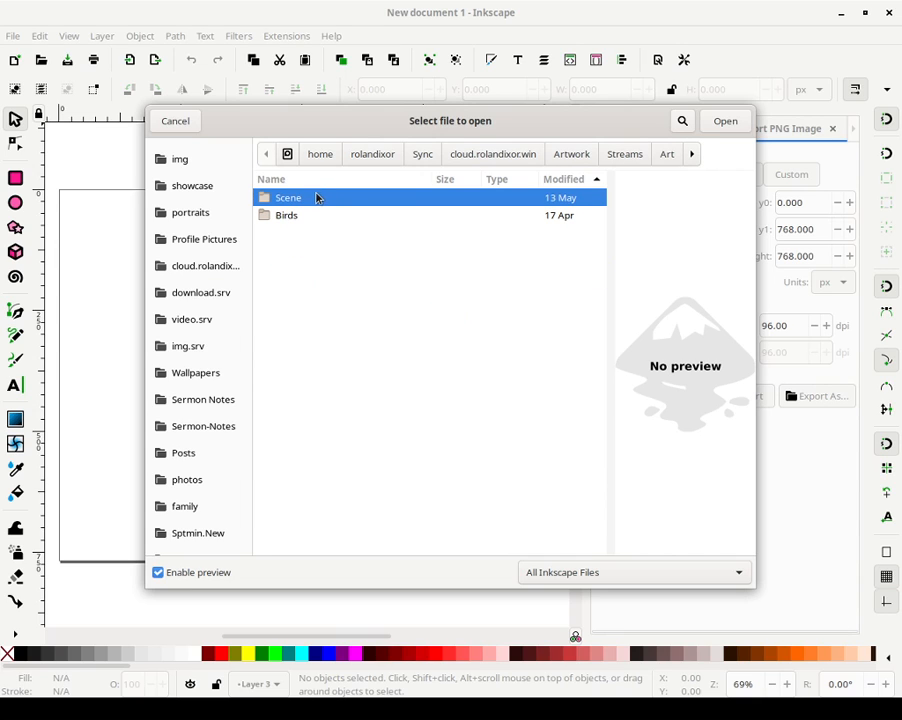
pyautogui.doubleClick(300, 203)
pyautogui.doubleClick(300, 203)
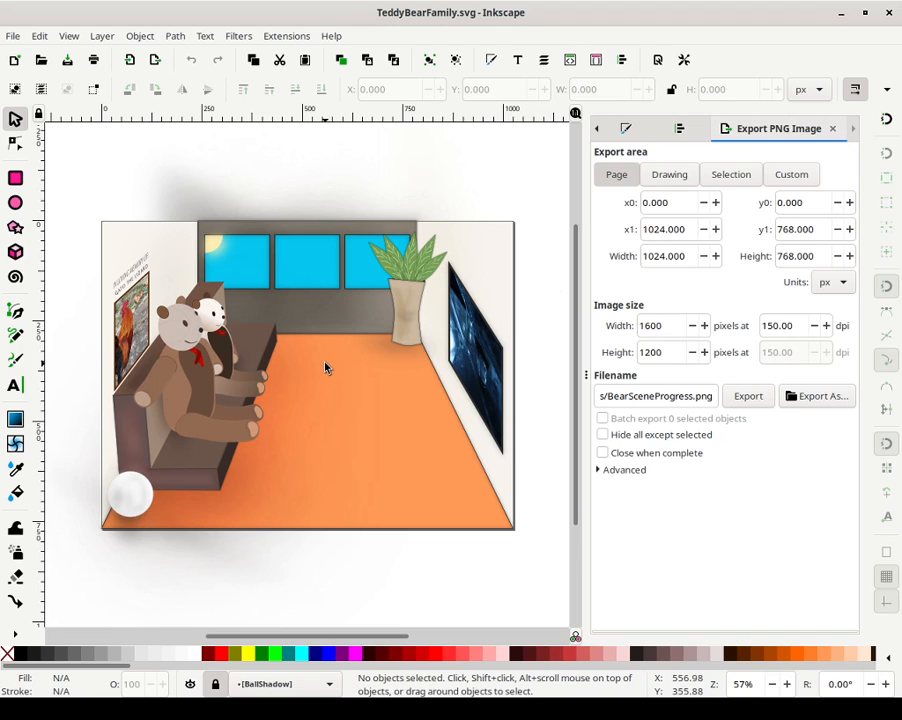
# Bring up the document's layer list, unhide the Illustrations layer and look through the layers
pyautogui.click(597, 128)
pyautogui.click(604, 131)
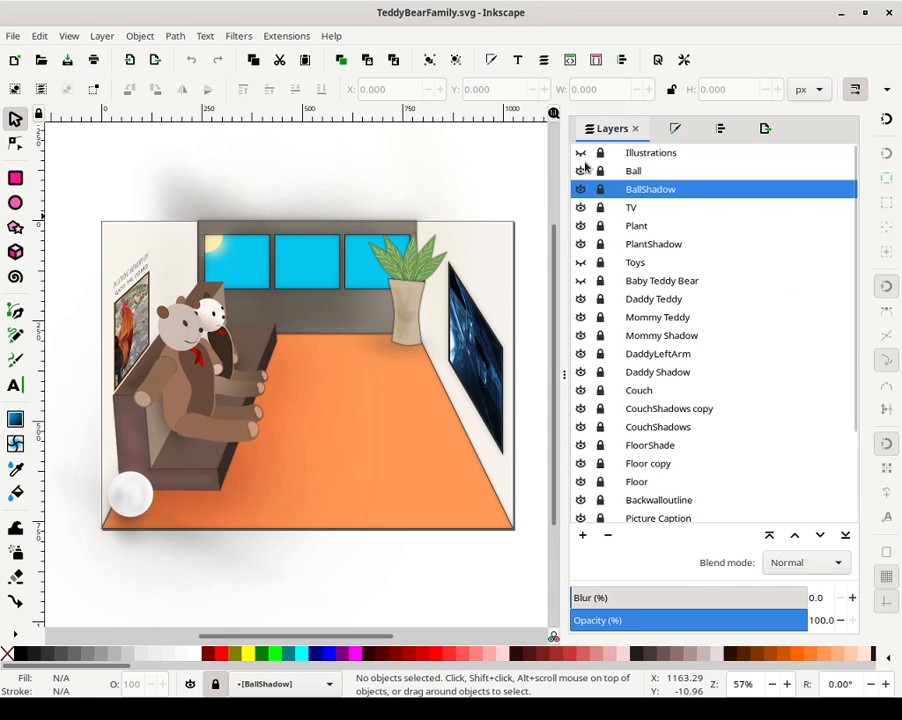
pyautogui.click(582, 153)
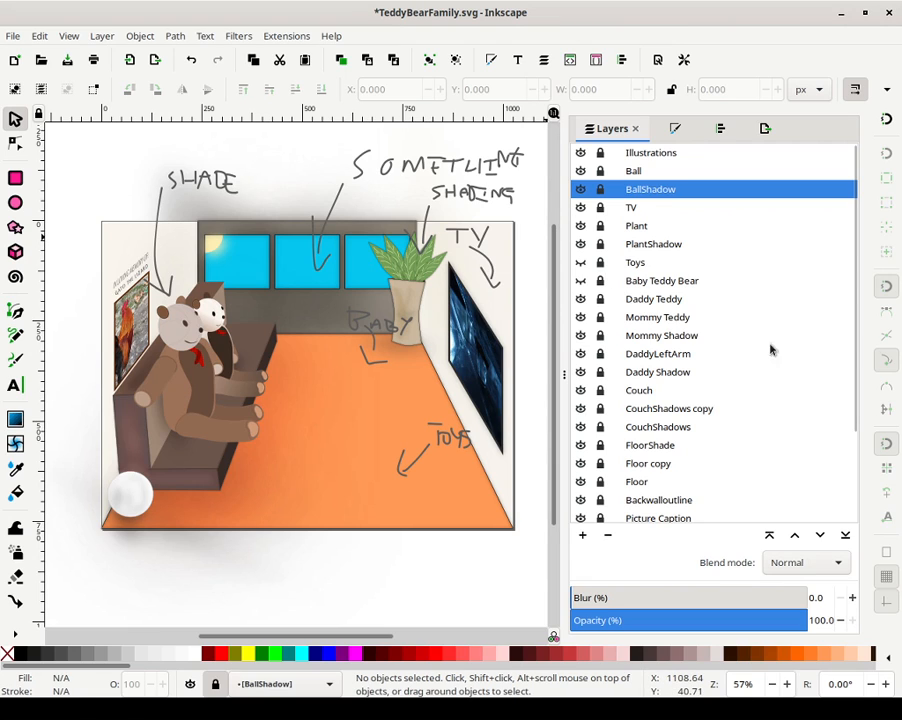
pyautogui.moveTo(854, 207); pyautogui.dragTo(803, 418)
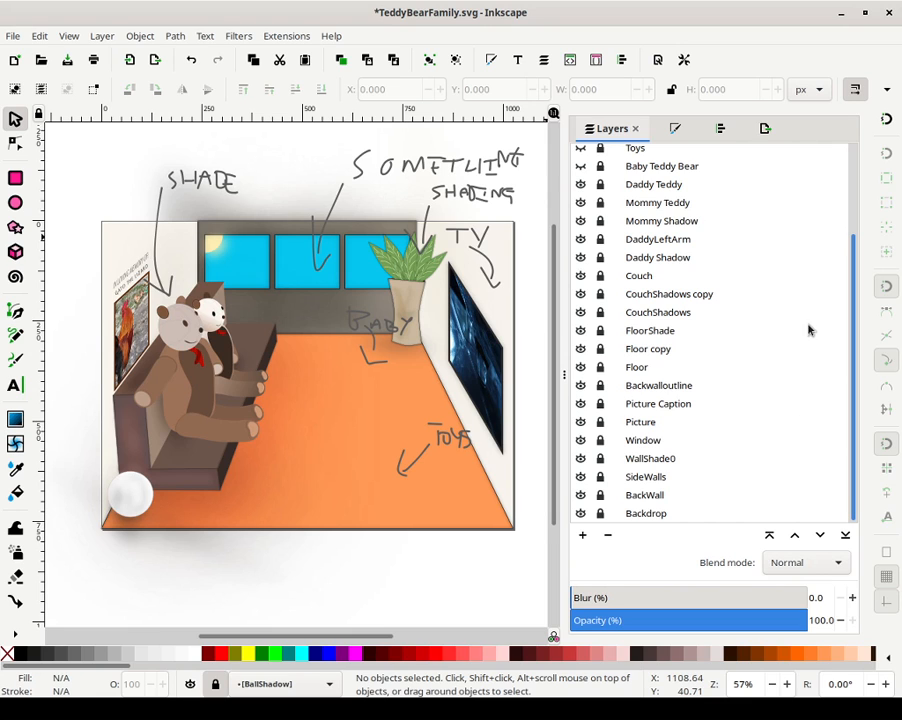
pyautogui.scroll(5, 804, 330)
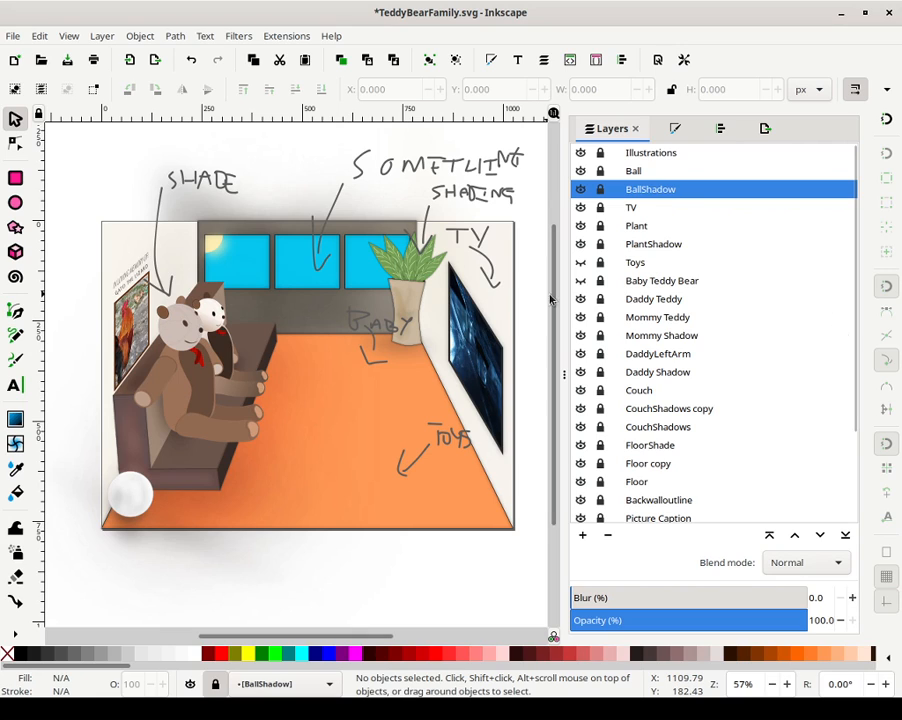
# Unhide the Baby Teddy Bear layer and add a new layer named Baby Teddy Bear 1 directly above it
pyautogui.click(580, 281)
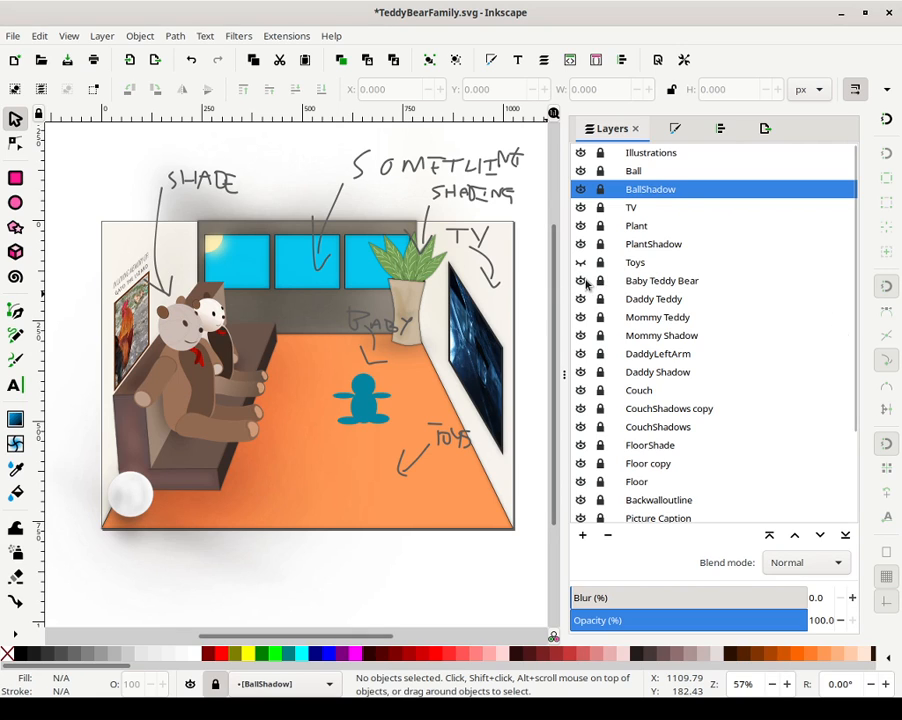
pyautogui.click(604, 285)
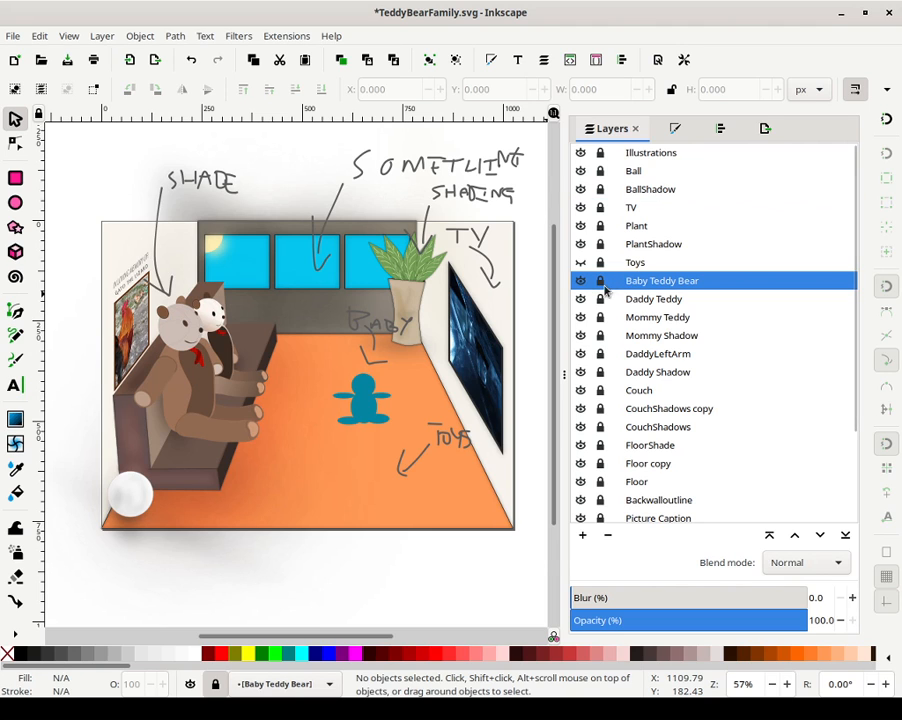
pyautogui.click(582, 535)
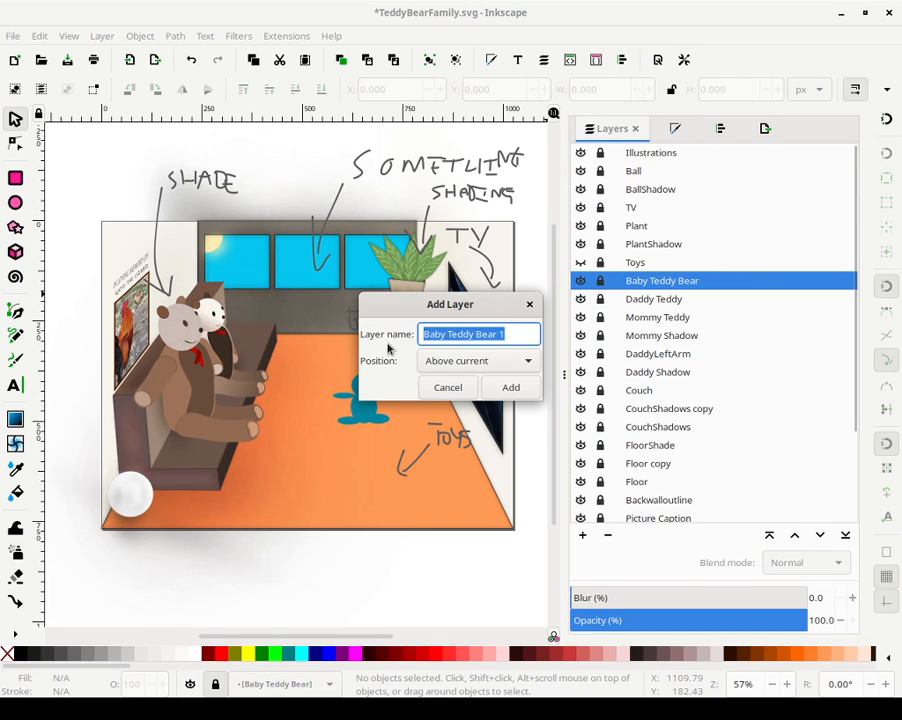
pyautogui.click(505, 388)
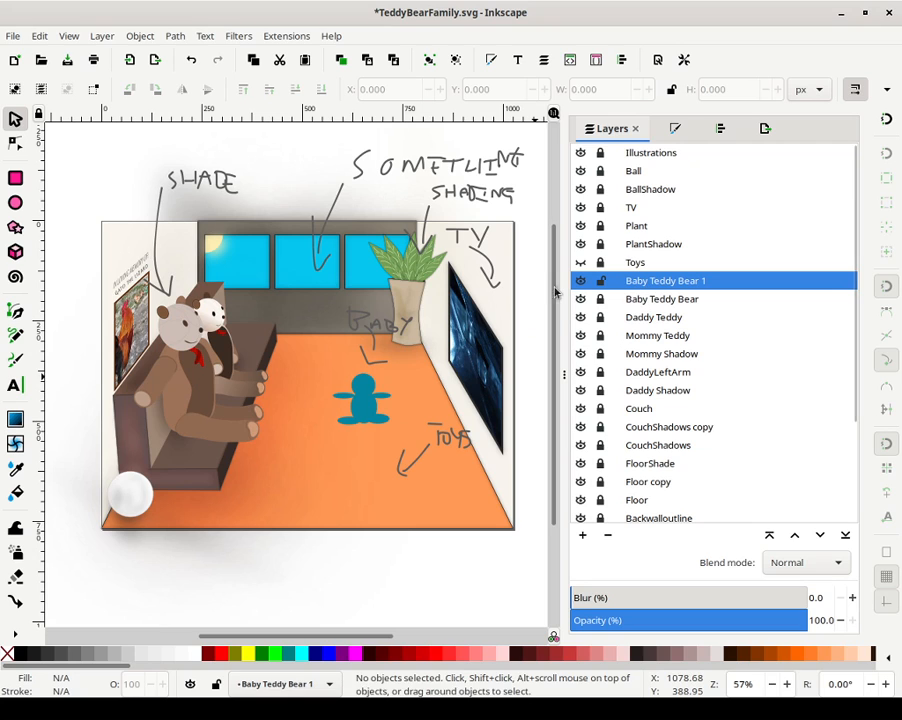
# Switch to the Calligraphy tool for sketching over the blue baby figure on the floor
pyautogui.scroll(4, 407, 404)
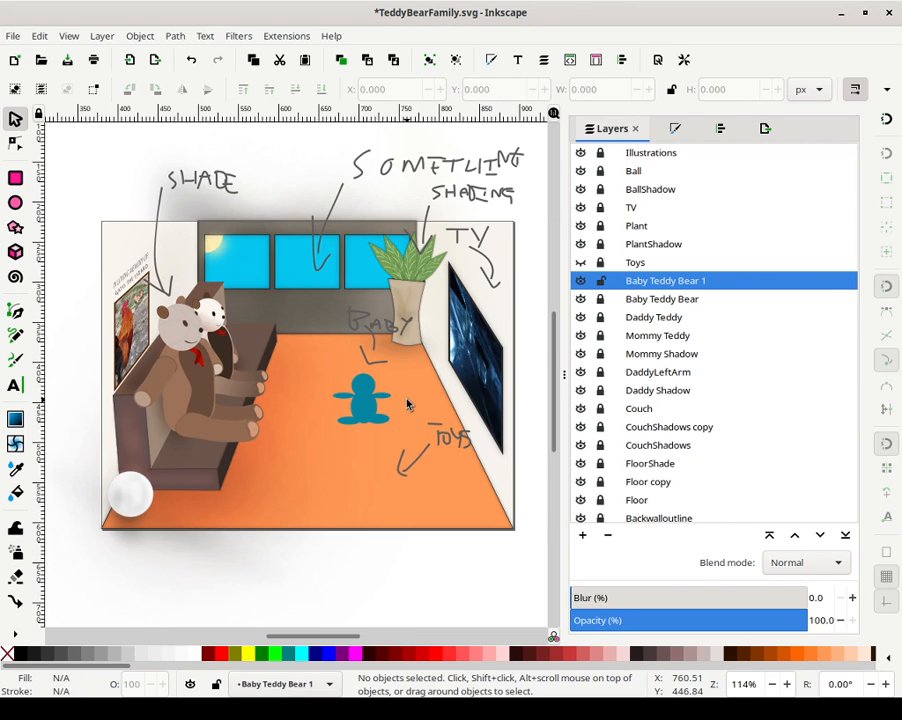
pyautogui.scroll(2, 387, 403)
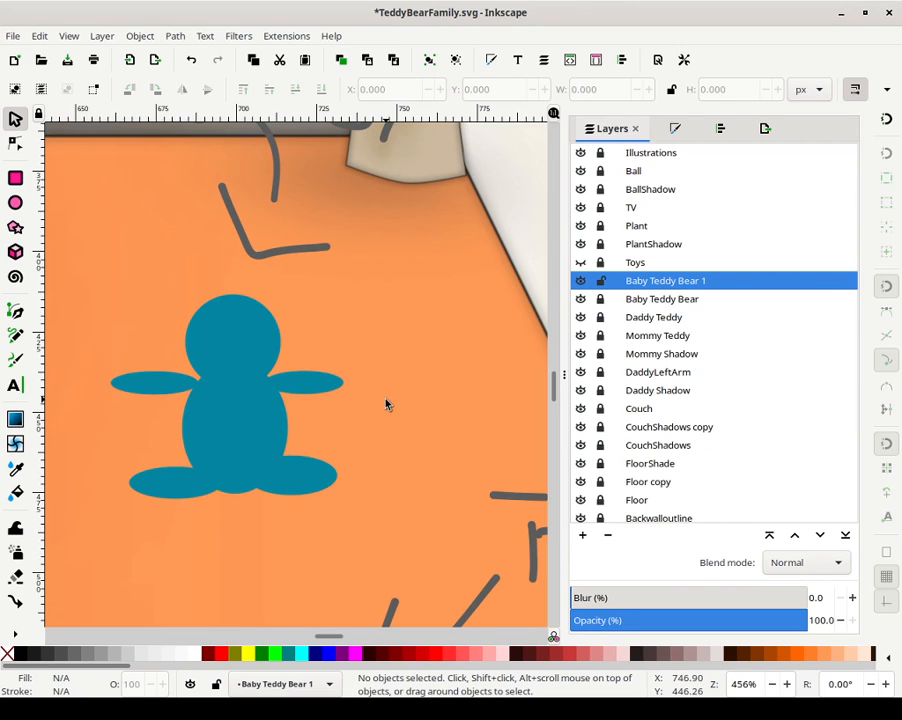
pyautogui.scroll(-2, 387, 404)
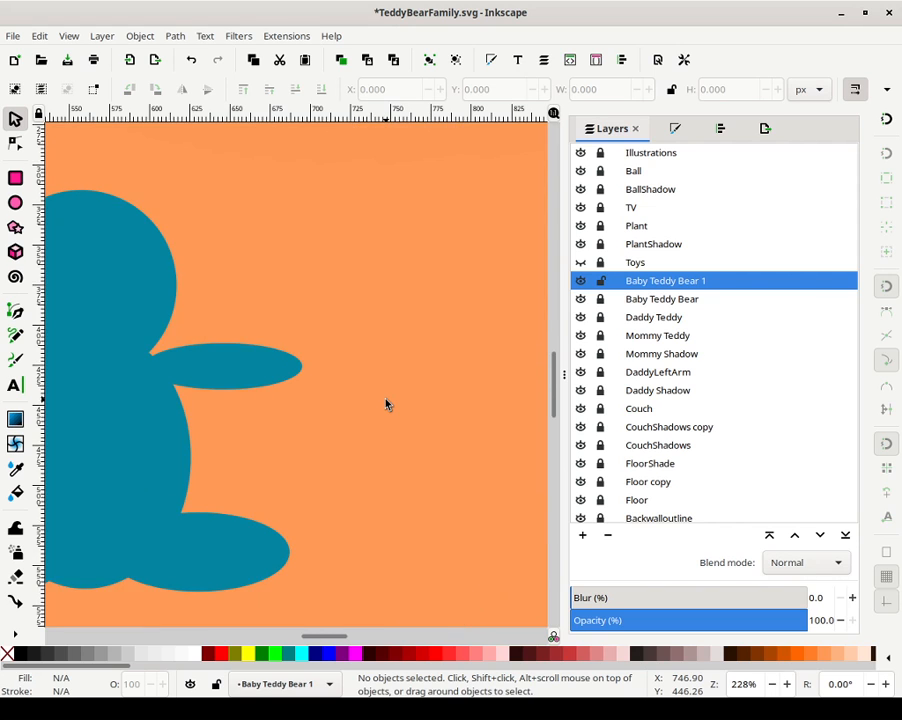
pyautogui.scroll(-2, 385, 402)
pyautogui.scroll(-2, 378, 390)
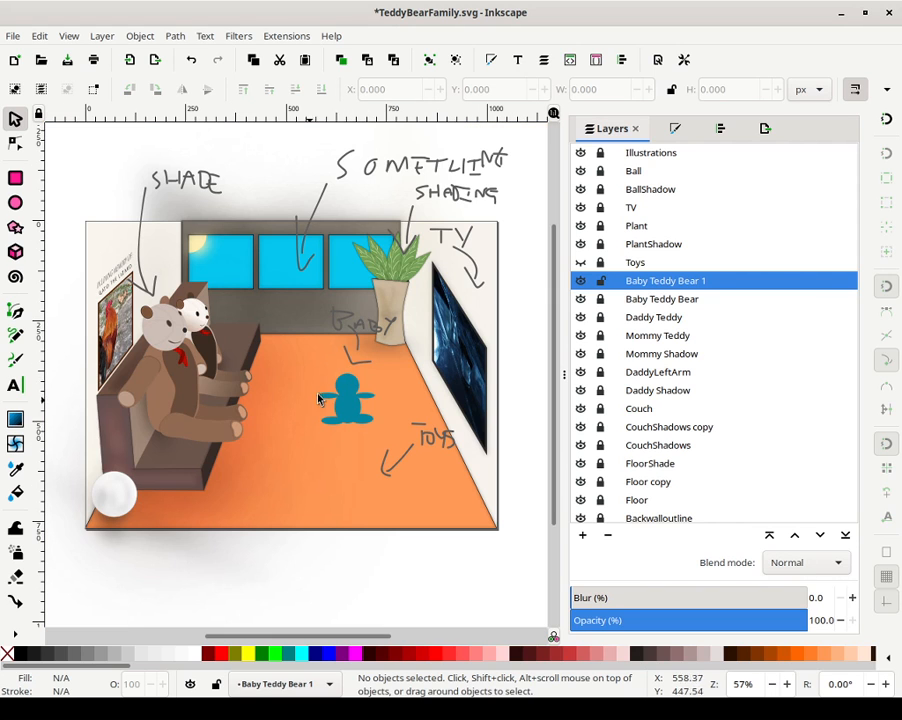
pyautogui.scroll(2, 352, 388)
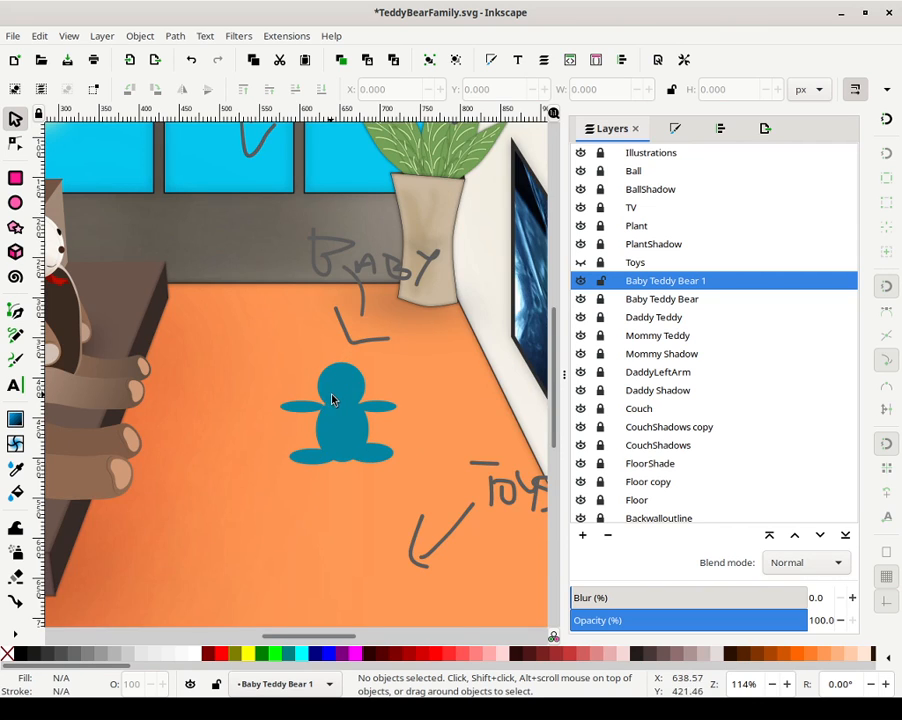
pyautogui.moveTo(330, 394); pyautogui.dragTo(446, 391)
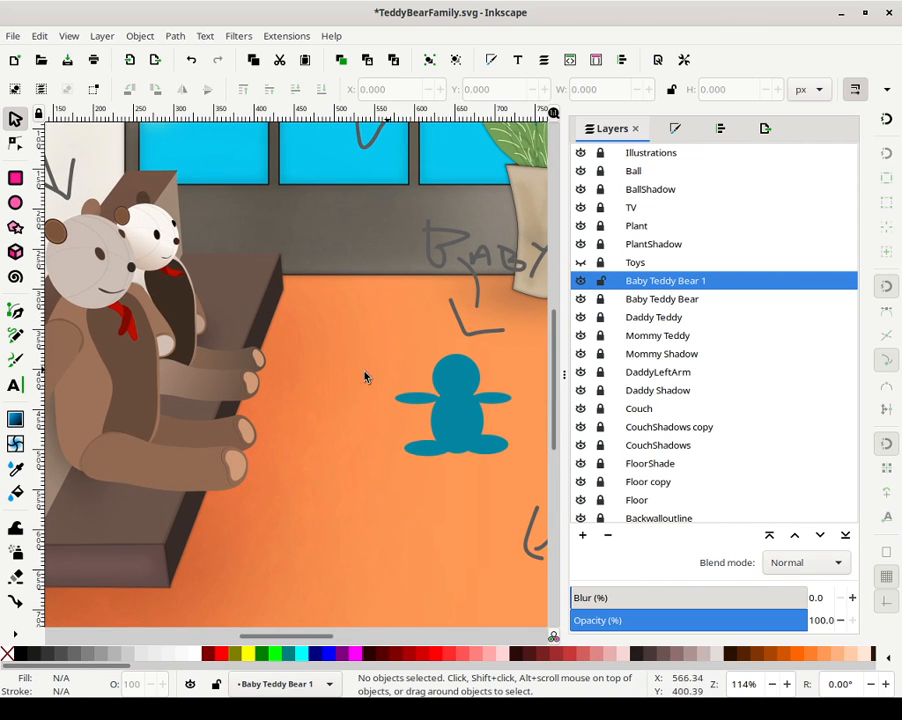
pyautogui.click(15, 360)
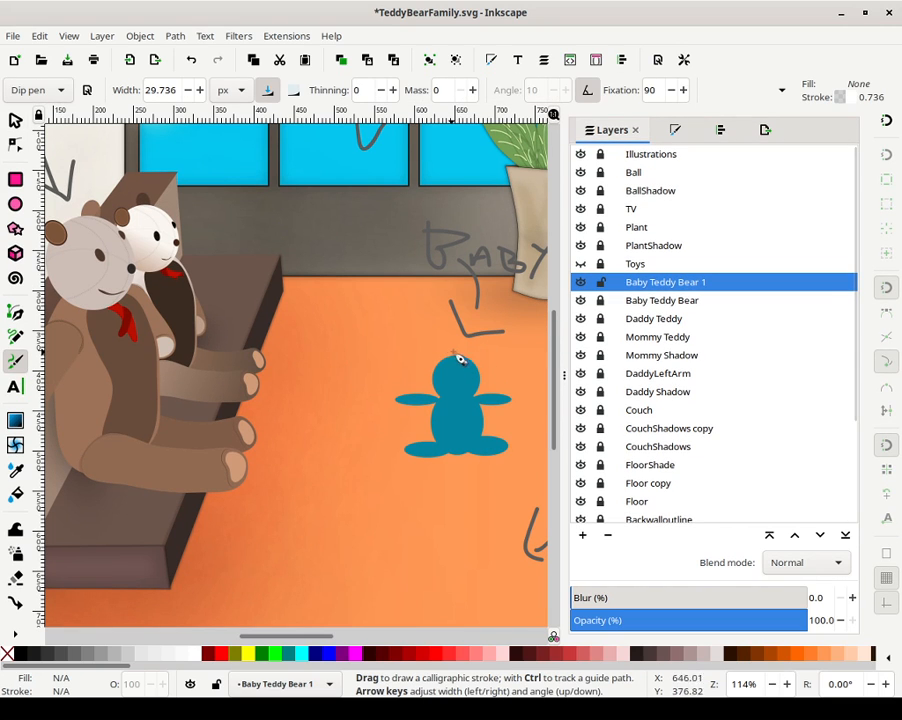
pyautogui.moveTo(474, 362); pyautogui.dragTo(440, 358)
pyautogui.hotkey('ctrl', 'z')
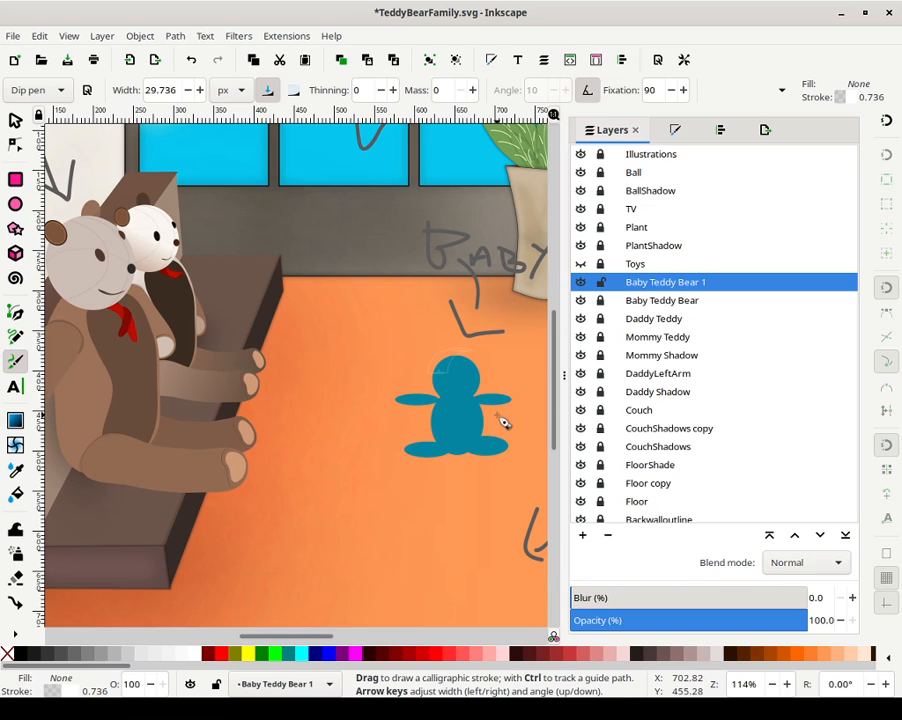
pyautogui.hotkey('ctrl', 'z')
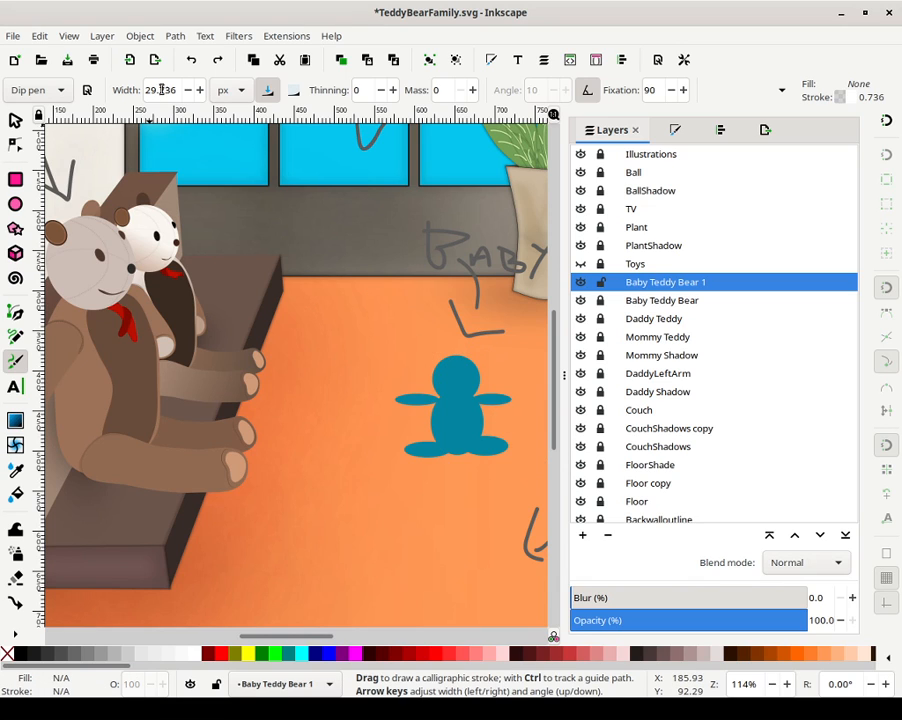
# Set the Calligraphy tool's stroke width to 3.736 px
pyautogui.moveTo(152, 93); pyautogui.dragTo(139, 92)
pyautogui.press('BackSpace')
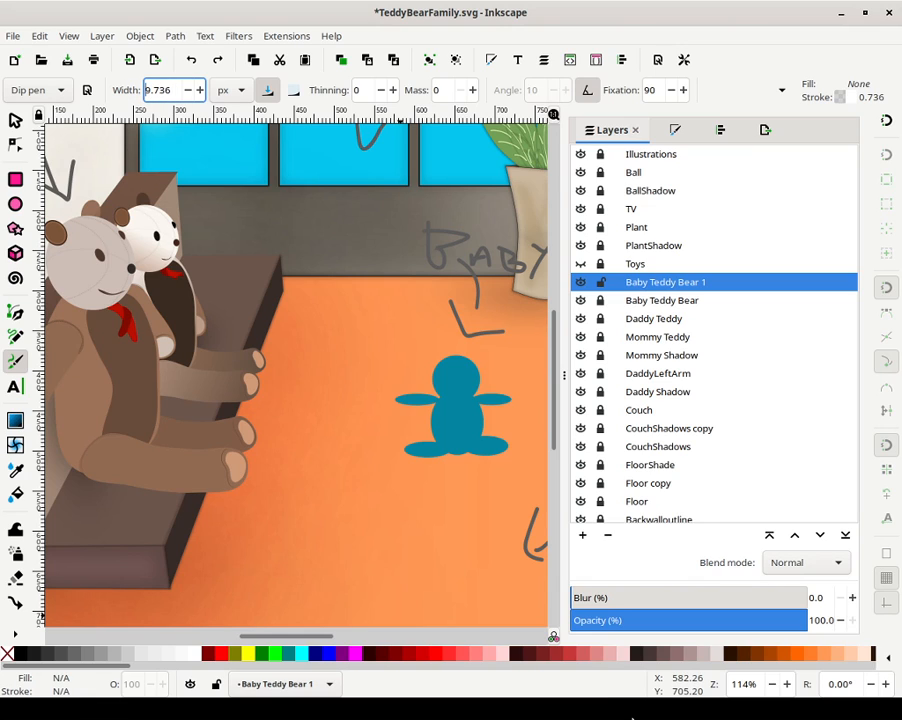
pyautogui.press('Delete')
pyautogui.write('27')
pyautogui.hotkey('ctrl', 'a')
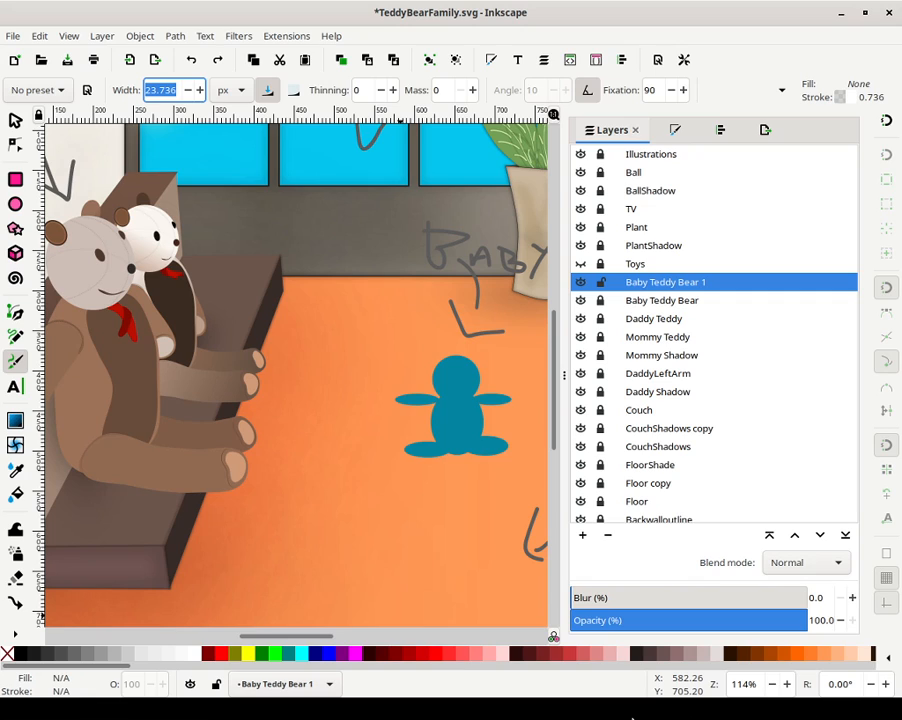
pyautogui.press('Right')
pyautogui.press('Delete')
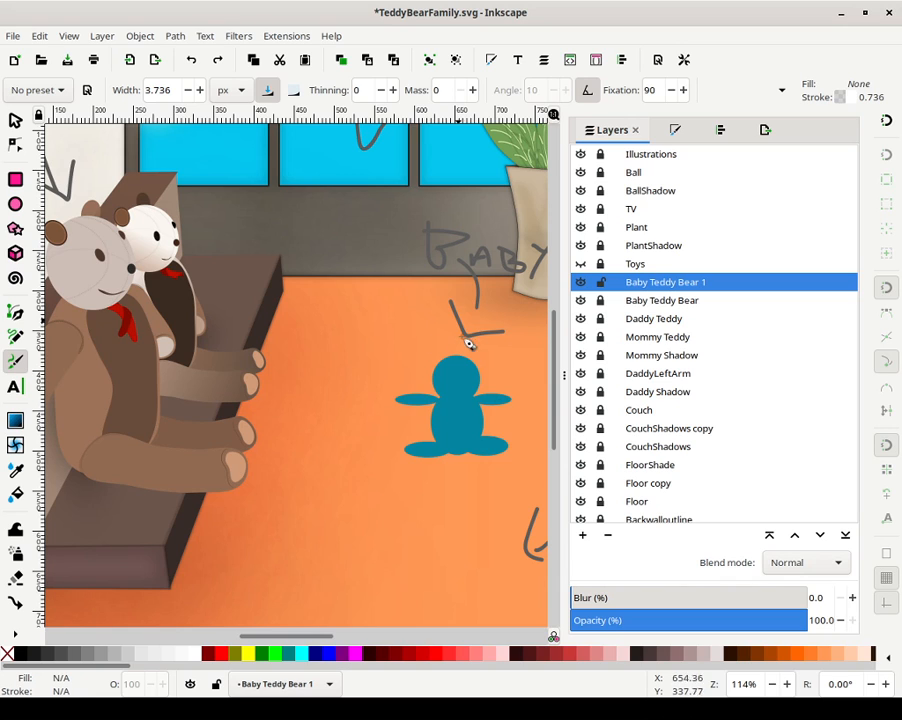
pyautogui.click(38, 658)
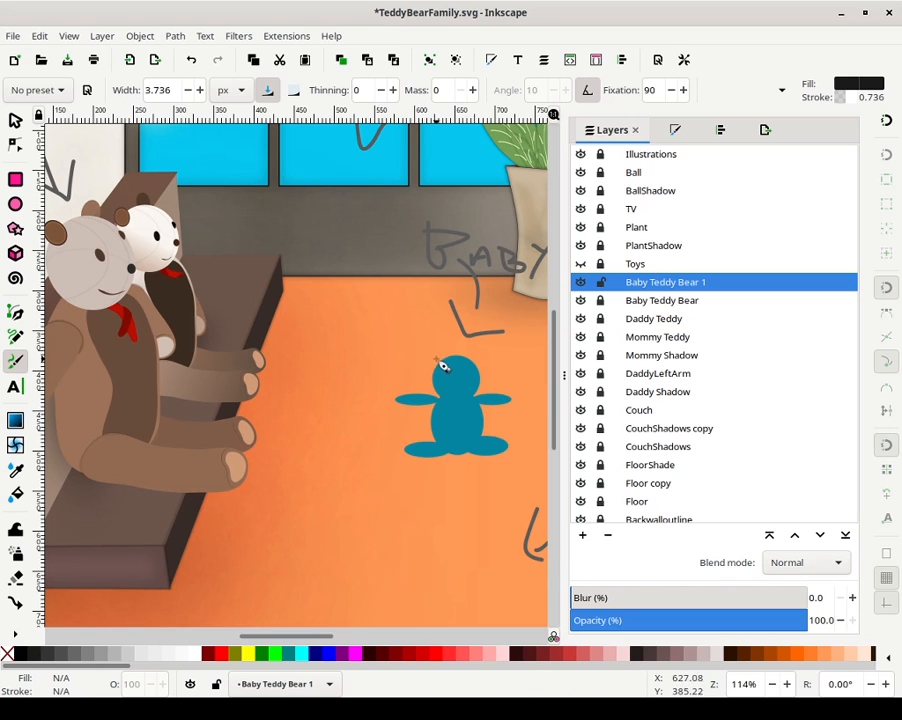
pyautogui.moveTo(448, 360)
pyautogui.mouseDown()
pyautogui.moveTo(459, 357)
pyautogui.moveTo(445, 358)
pyautogui.moveTo(434, 380)
pyautogui.mouseUp()
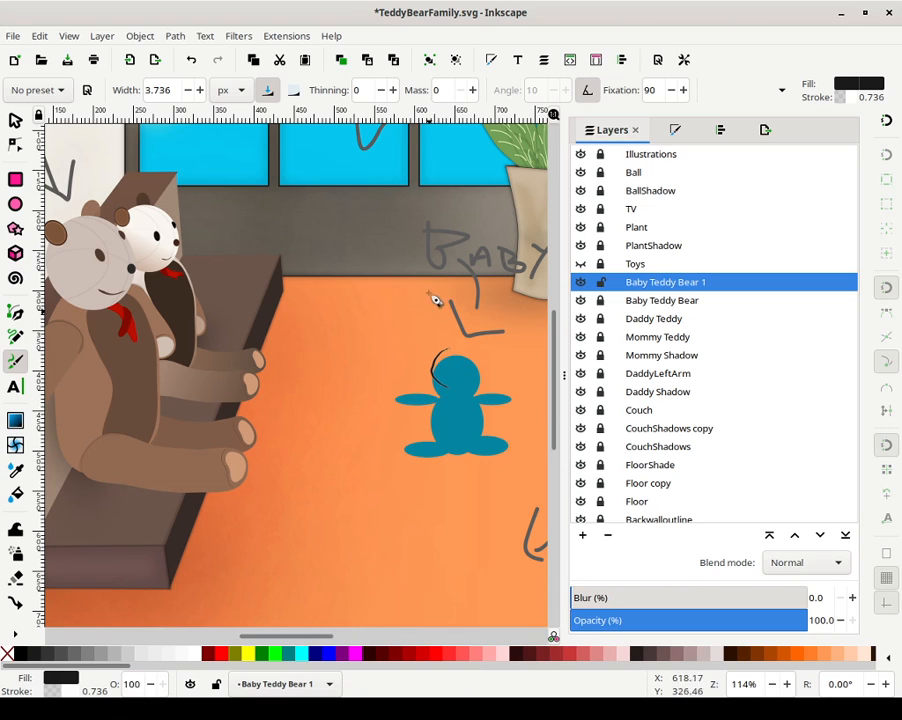
pyautogui.click(191, 62)
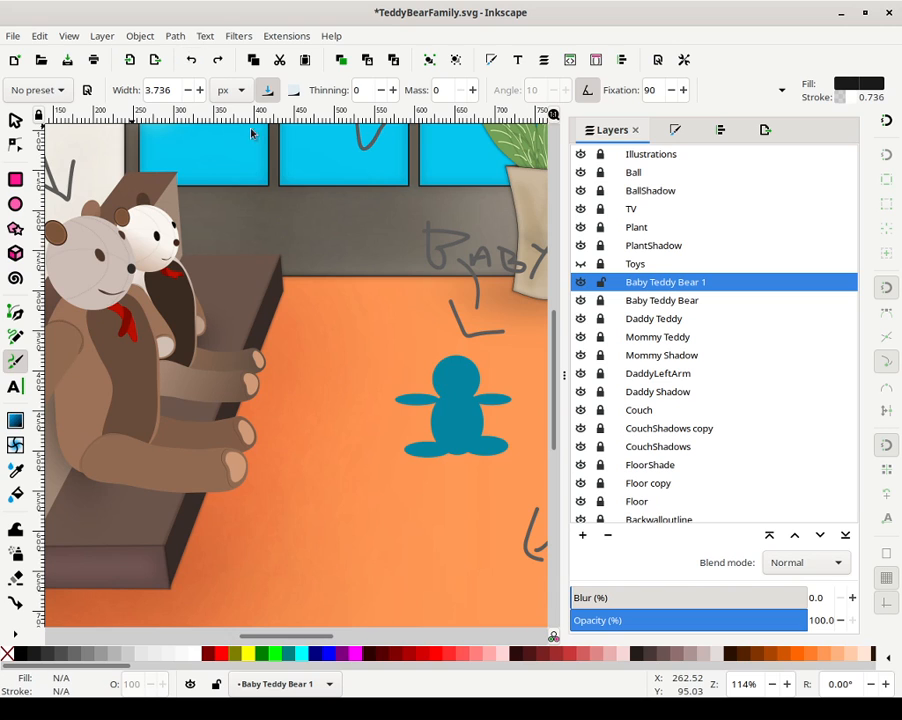
# Set the Calligraphy preferences so new objects use this tool's own style, with black fill and no stroke
pyautogui.doubleClick(843, 100)
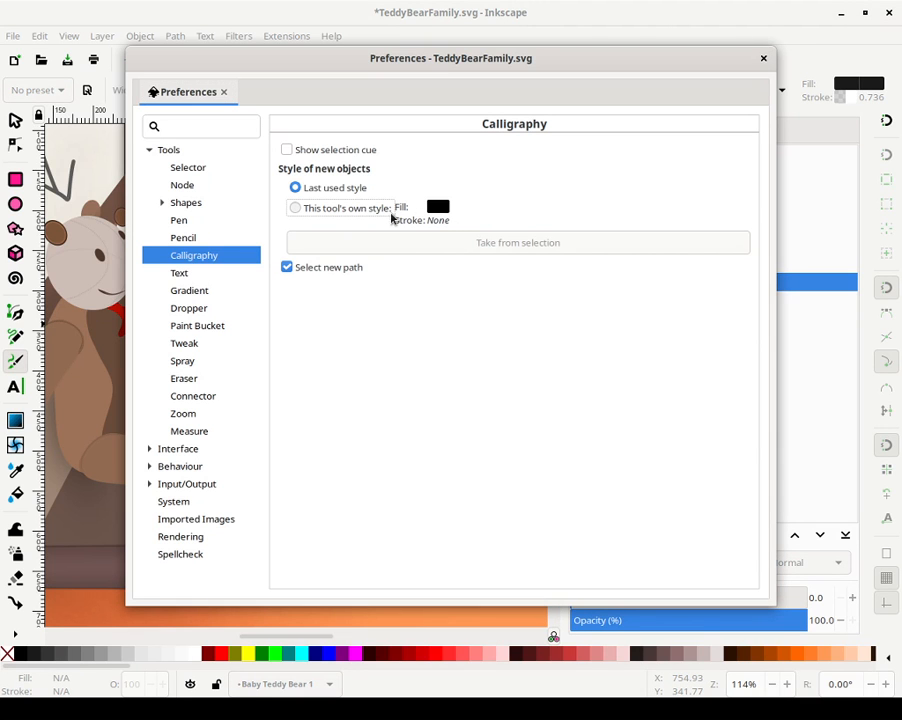
pyautogui.click(385, 209)
pyautogui.click(764, 58)
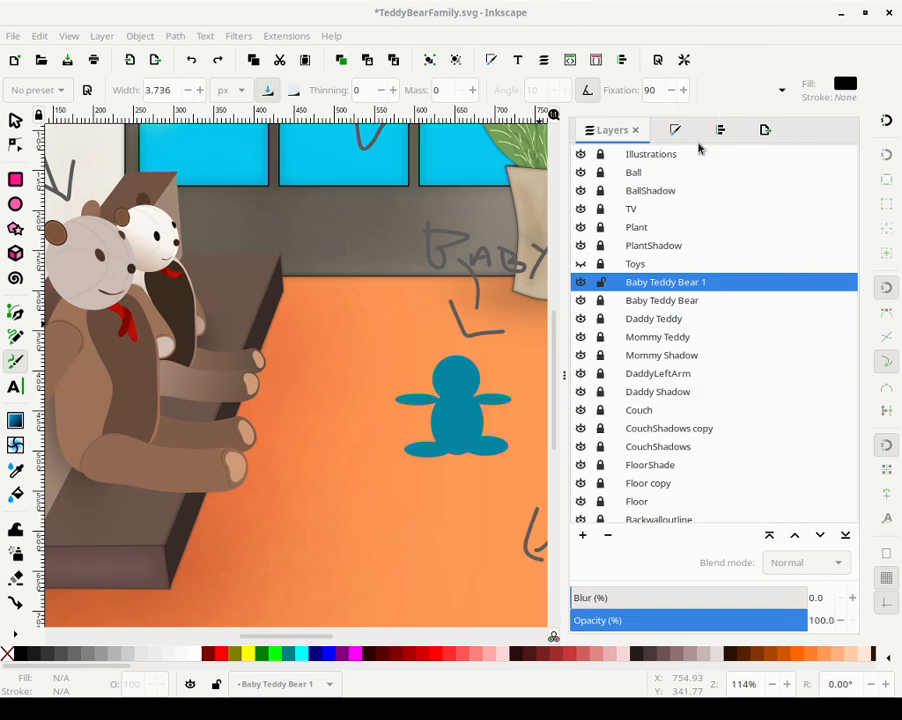
# Sketch the baby bear's round head and two curved arms in black calligraphic strokes around the blue figure
pyautogui.moveTo(444, 352)
pyautogui.mouseDown()
pyautogui.moveTo(429, 376)
pyautogui.moveTo(437, 395)
pyautogui.moveTo(459, 407)
pyautogui.moveTo(479, 401)
pyautogui.moveTo(494, 386)
pyautogui.moveTo(452, 352)
pyautogui.mouseUp()
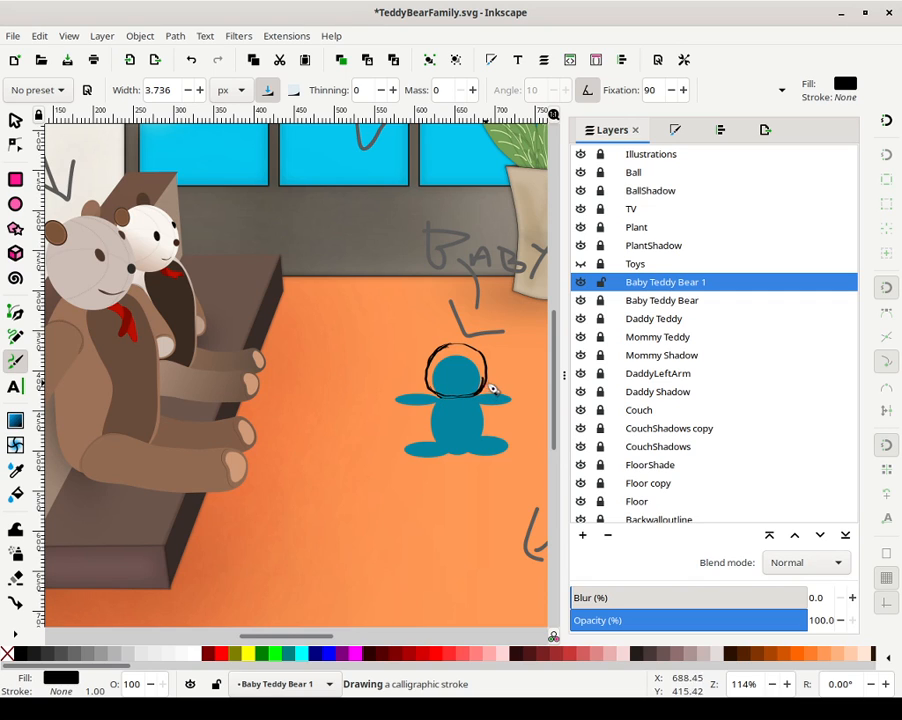
pyautogui.moveTo(440, 400)
pyautogui.mouseDown()
pyautogui.moveTo(418, 410)
pyautogui.moveTo(409, 429)
pyautogui.moveTo(439, 445)
pyautogui.moveTo(434, 428)
pyautogui.moveTo(424, 453)
pyautogui.moveTo(444, 436)
pyautogui.mouseUp()
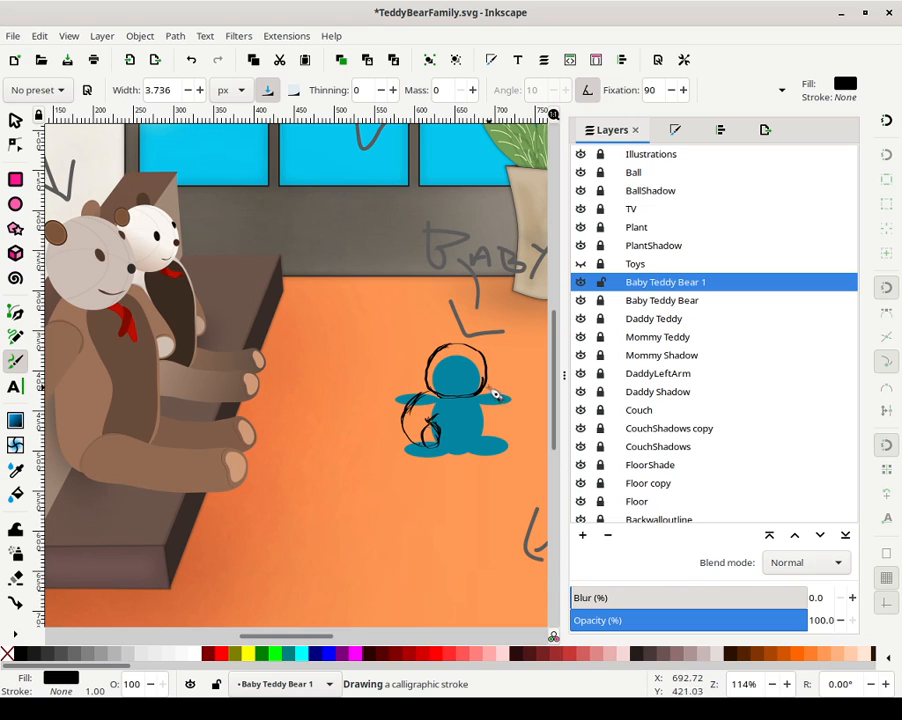
pyautogui.moveTo(510, 409); pyautogui.dragTo(512, 437)
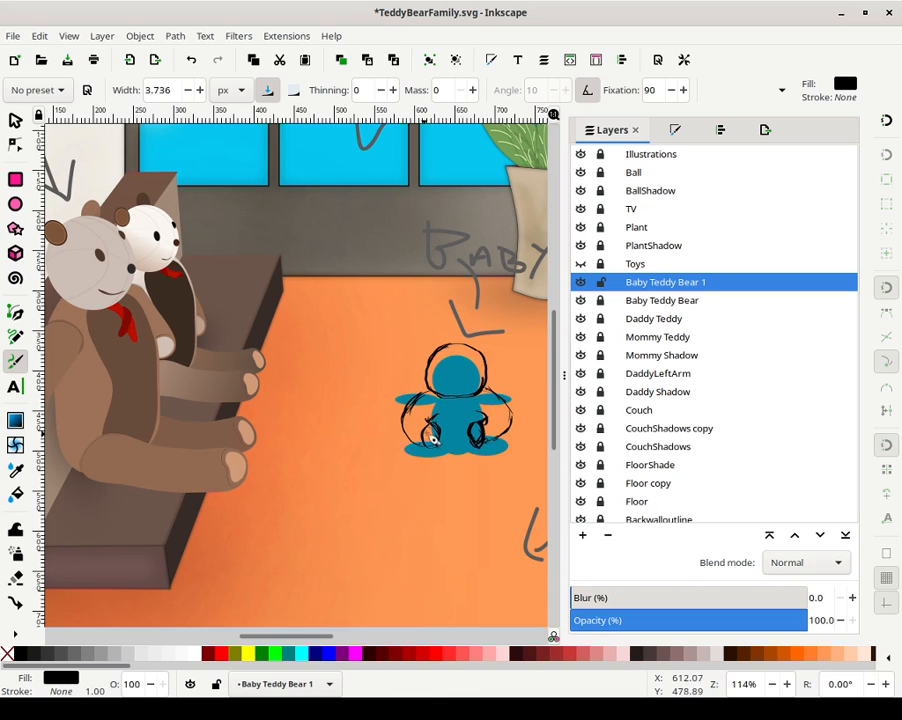
# Finish the baby bear's paw outline and sketch its two legs with oval feet below the blue figure
pyautogui.moveTo(430, 442); pyautogui.dragTo(433, 455)
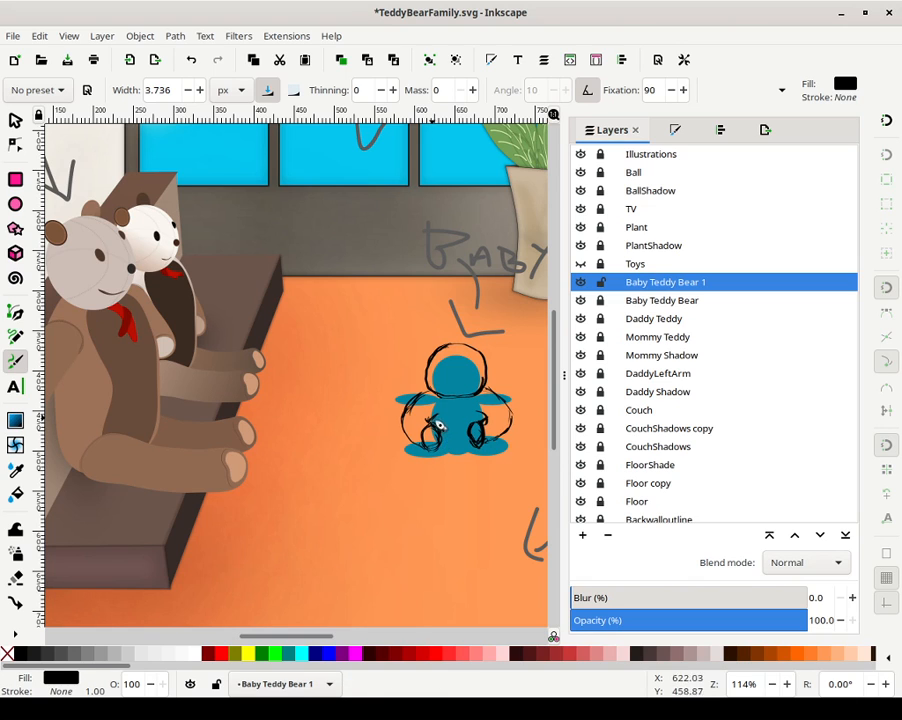
pyautogui.moveTo(421, 456)
pyautogui.mouseDown()
pyautogui.moveTo(417, 494)
pyautogui.moveTo(425, 473)
pyautogui.moveTo(414, 493)
pyautogui.moveTo(413, 484)
pyautogui.moveTo(422, 502)
pyautogui.moveTo(413, 489)
pyautogui.moveTo(424, 503)
pyautogui.moveTo(429, 494)
pyautogui.moveTo(426, 503)
pyautogui.moveTo(423, 475)
pyautogui.moveTo(428, 505)
pyautogui.moveTo(432, 489)
pyautogui.moveTo(421, 474)
pyautogui.moveTo(434, 492)
pyautogui.moveTo(416, 476)
pyautogui.moveTo(440, 493)
pyautogui.moveTo(433, 502)
pyautogui.moveTo(454, 490)
pyautogui.moveTo(430, 504)
pyautogui.moveTo(454, 480)
pyautogui.moveTo(444, 475)
pyautogui.moveTo(482, 479)
pyautogui.moveTo(501, 497)
pyautogui.moveTo(488, 486)
pyautogui.moveTo(516, 489)
pyautogui.moveTo(511, 496)
pyautogui.moveTo(516, 483)
pyautogui.moveTo(515, 499)
pyautogui.moveTo(507, 479)
pyautogui.moveTo(509, 497)
pyautogui.moveTo(522, 484)
pyautogui.moveTo(503, 475)
pyautogui.moveTo(511, 495)
pyautogui.moveTo(504, 443)
pyautogui.mouseUp()
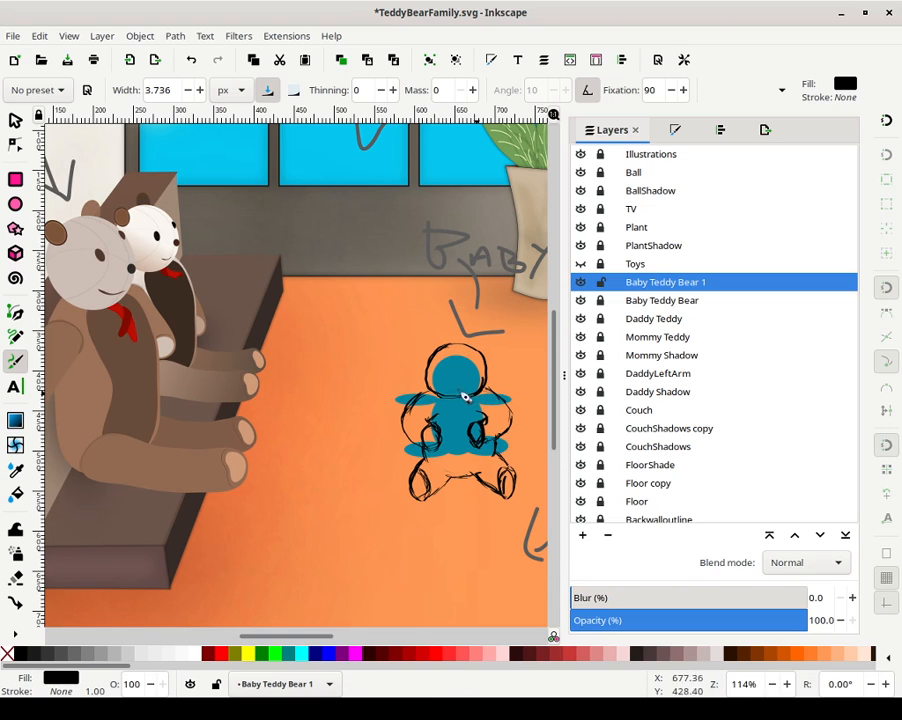
# Sketch a rounded muzzle with a solid black nose on the lower part of the baby bear's head
pyautogui.moveTo(449, 397)
pyautogui.mouseDown()
pyautogui.moveTo(434, 395)
pyautogui.moveTo(462, 396)
pyautogui.moveTo(457, 403)
pyautogui.mouseUp()
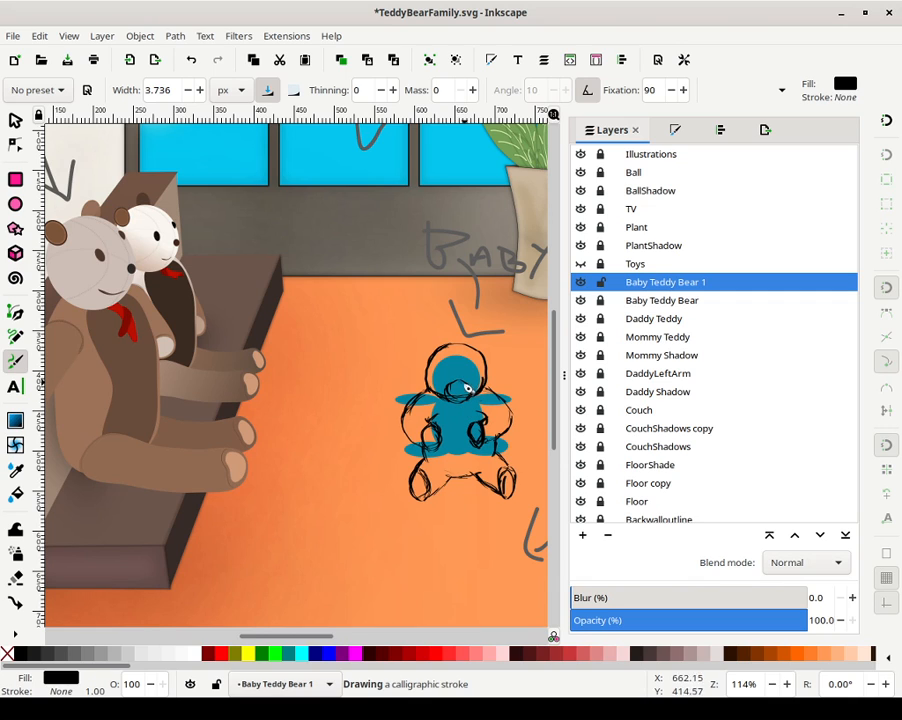
pyautogui.moveTo(472, 391); pyautogui.dragTo(465, 393)
pyautogui.moveTo(460, 387); pyautogui.dragTo(471, 403)
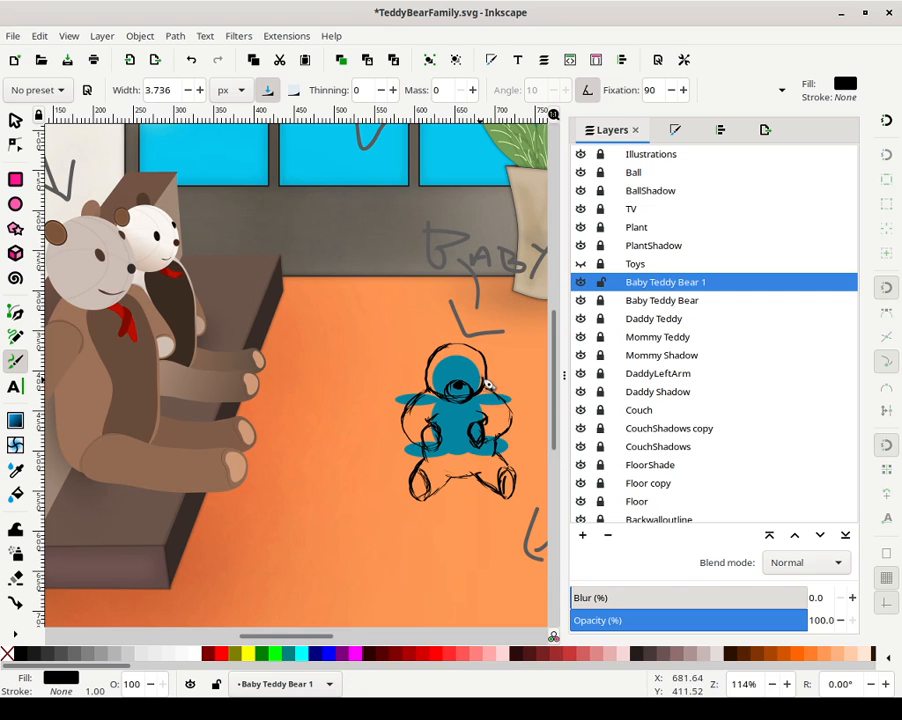
# Sketch two round ears with inner ear lines on the upper corners of the baby bear's head
pyautogui.moveTo(493, 368)
pyautogui.mouseDown()
pyautogui.moveTo(501, 364)
pyautogui.moveTo(482, 349)
pyautogui.mouseUp()
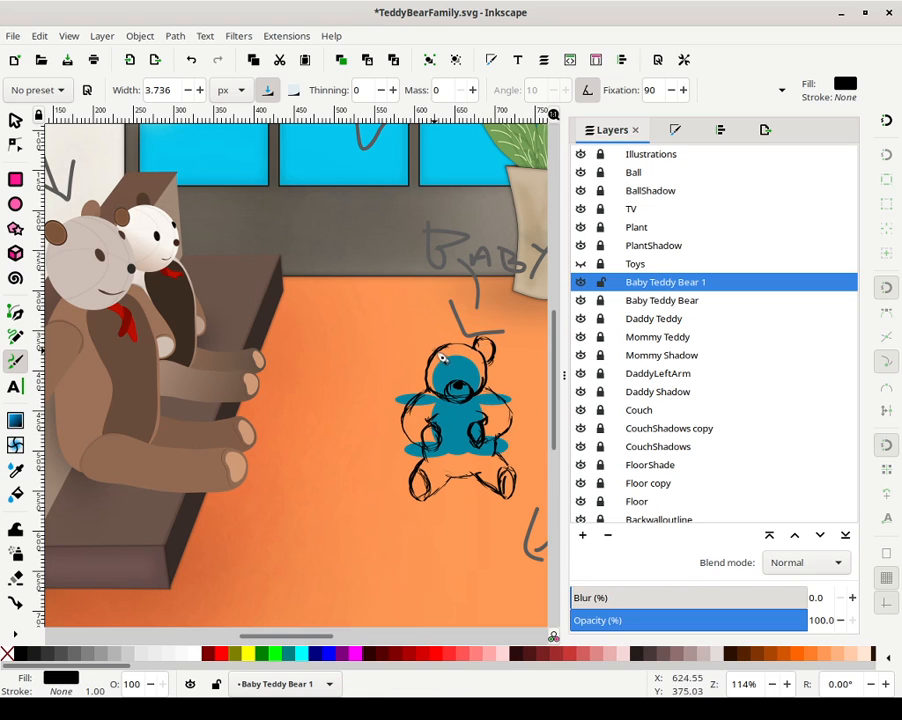
pyautogui.moveTo(428, 346)
pyautogui.mouseDown()
pyautogui.moveTo(416, 356)
pyautogui.moveTo(435, 373)
pyautogui.mouseUp()
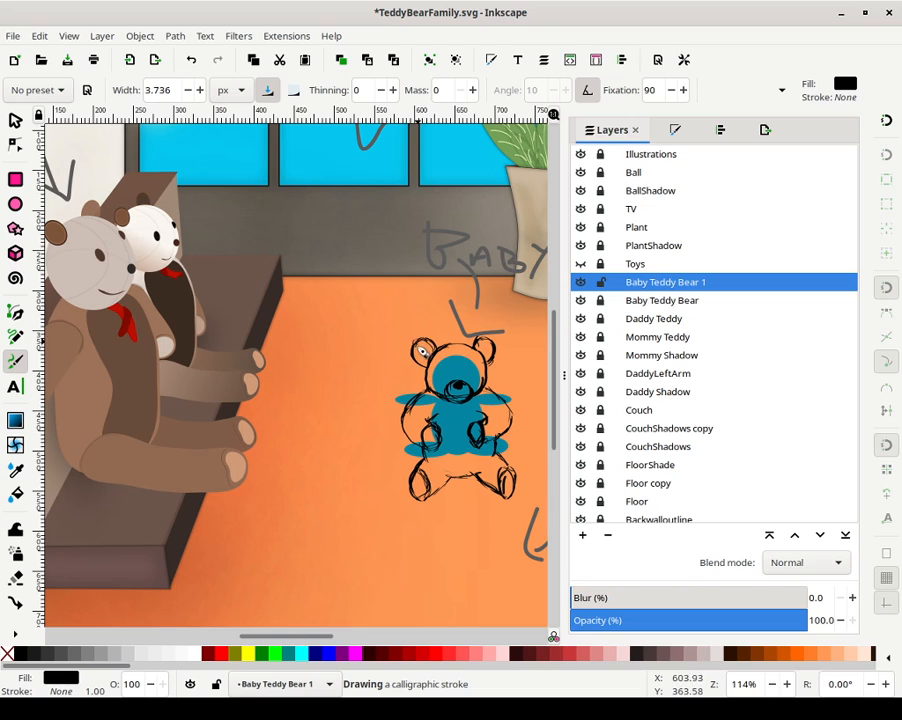
pyautogui.moveTo(428, 353)
pyautogui.mouseDown()
pyautogui.moveTo(440, 352)
pyautogui.moveTo(421, 356)
pyautogui.mouseUp()
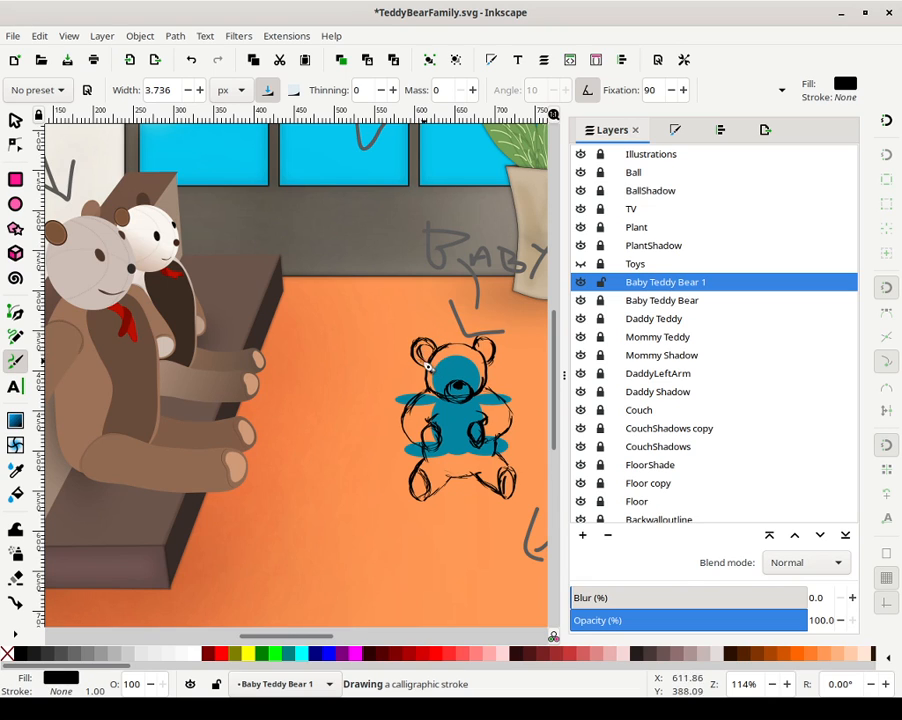
pyautogui.moveTo(481, 355)
pyautogui.mouseDown()
pyautogui.moveTo(488, 360)
pyautogui.moveTo(490, 350)
pyautogui.mouseUp()
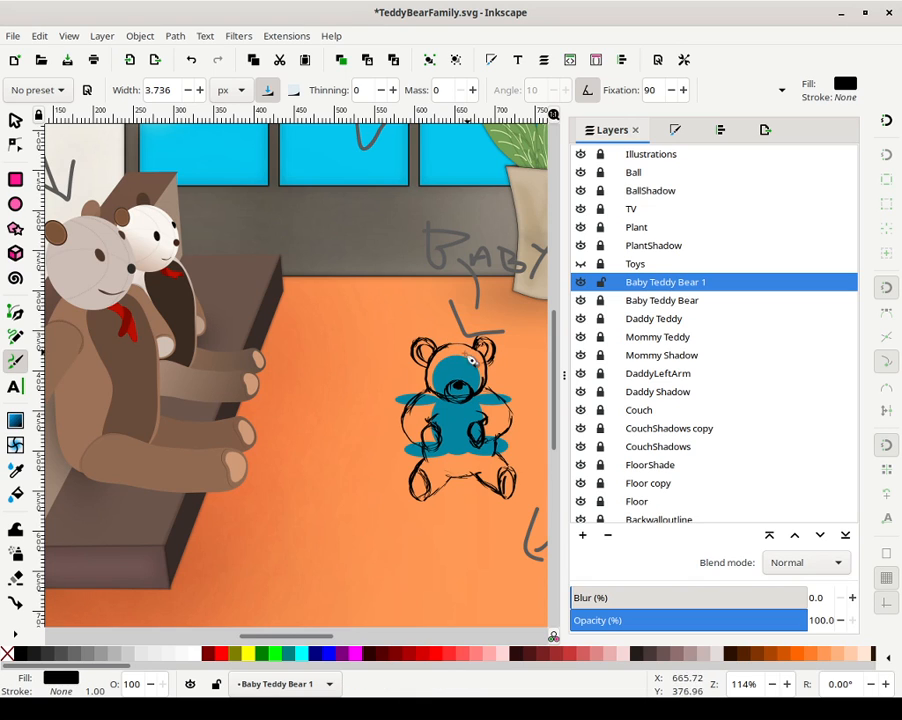
# Sketch two solid black eyes above the muzzle and a small scarf beneath the baby bear's chin
pyautogui.moveTo(443, 366); pyautogui.dragTo(444, 374)
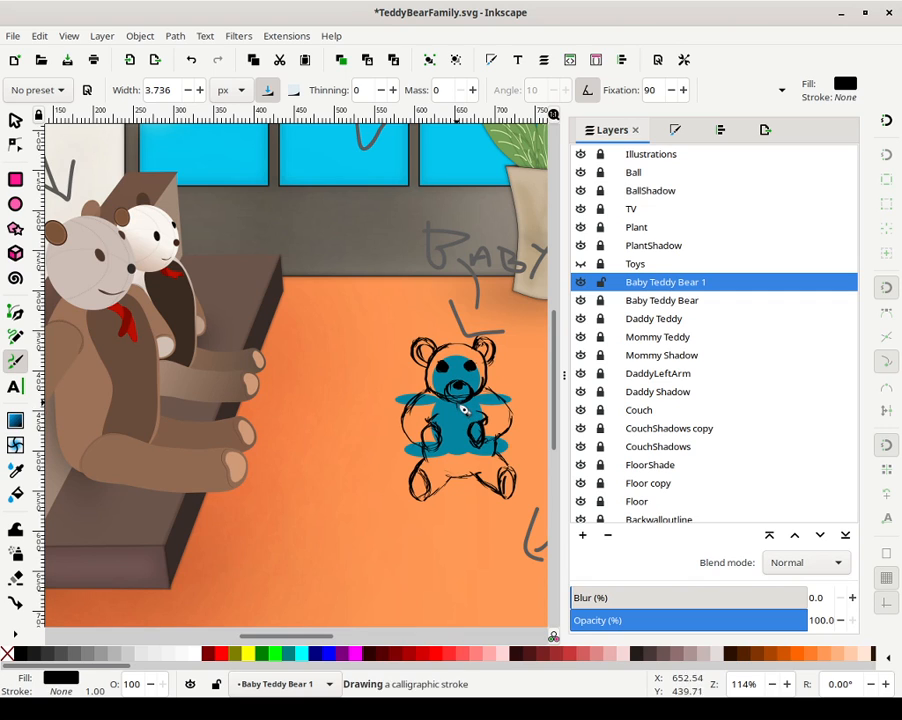
pyautogui.moveTo(459, 414); pyautogui.dragTo(471, 410)
pyautogui.moveTo(459, 410); pyautogui.dragTo(467, 421)
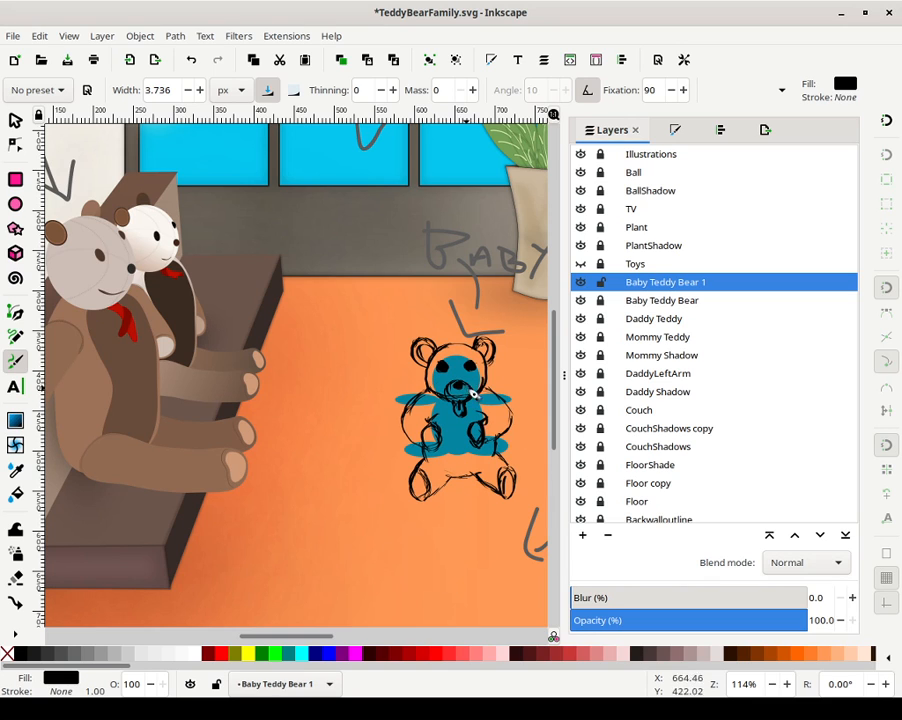
# Add a layer named Toys 1 above the Toys layer
pyautogui.click(622, 264)
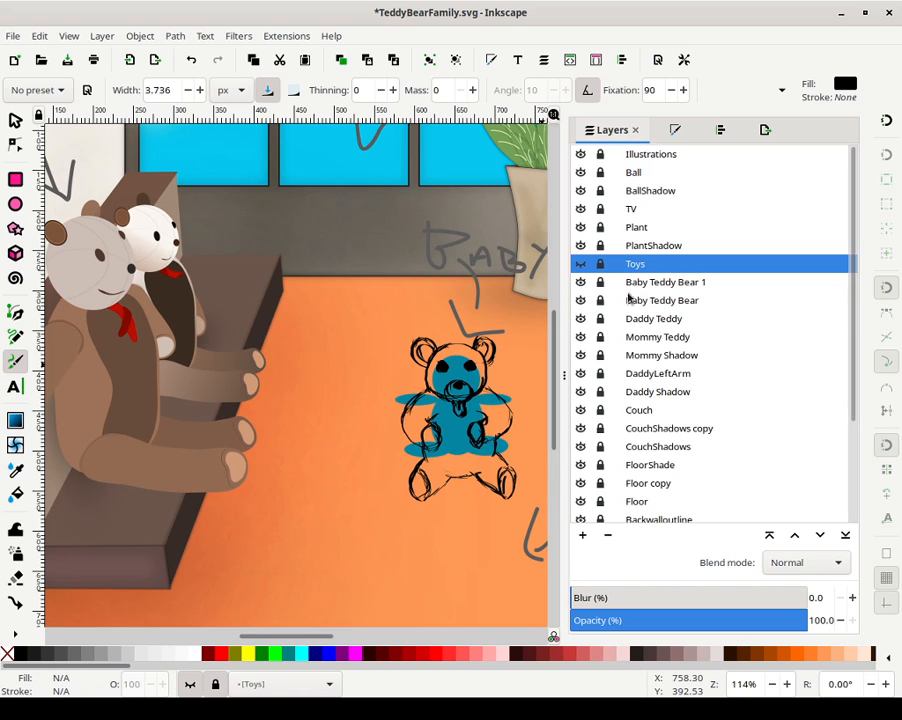
pyautogui.click(582, 535)
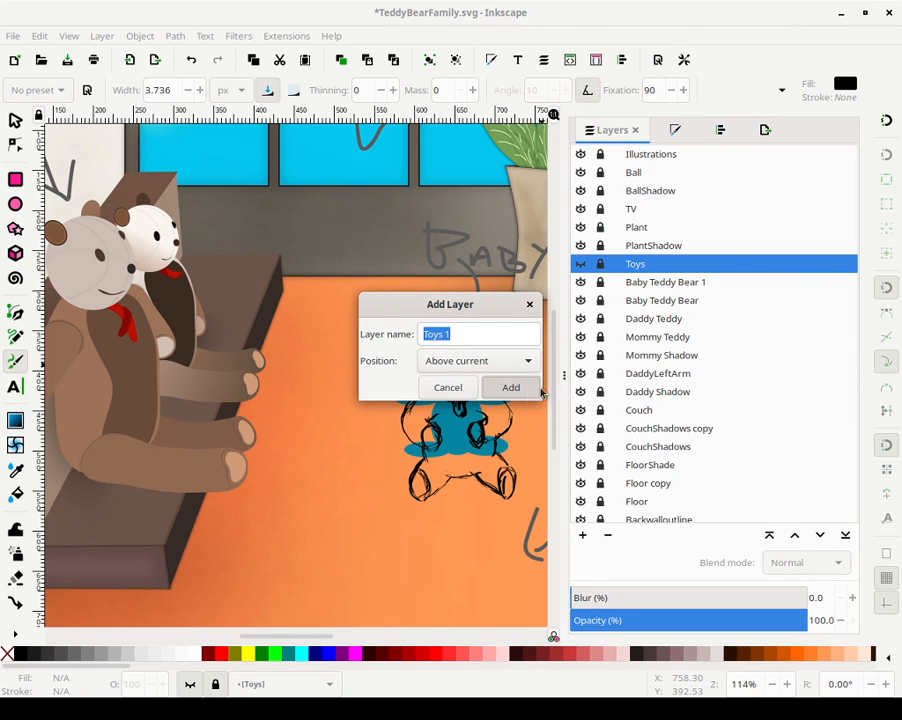
pyautogui.click(530, 388)
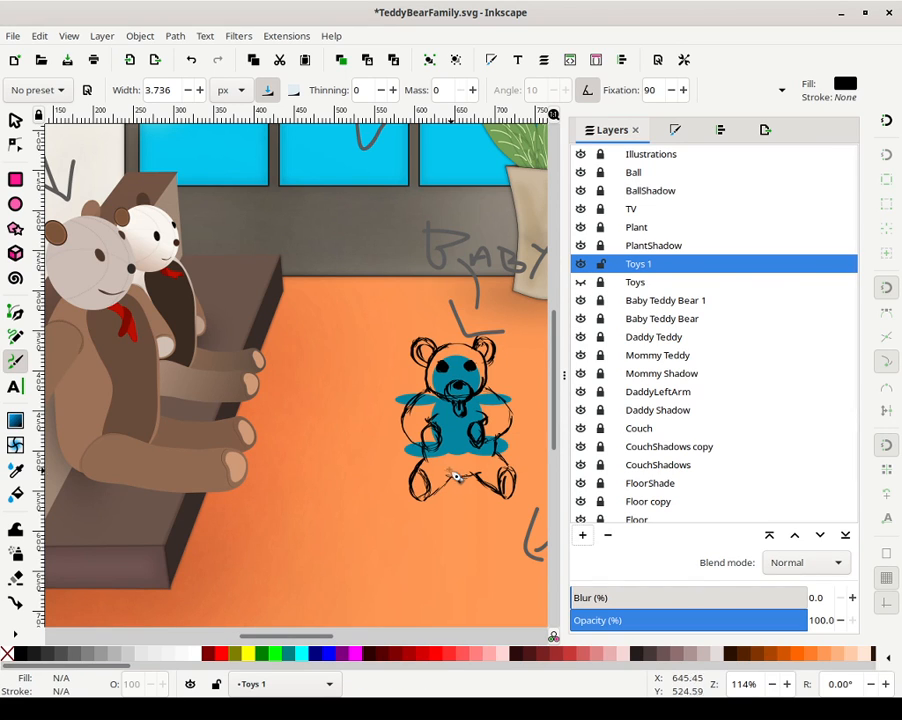
# Sketch a toy block between the baby bear's paws, with a number on each of its three visible faces
pyautogui.moveTo(457, 428); pyautogui.dragTo(447, 427)
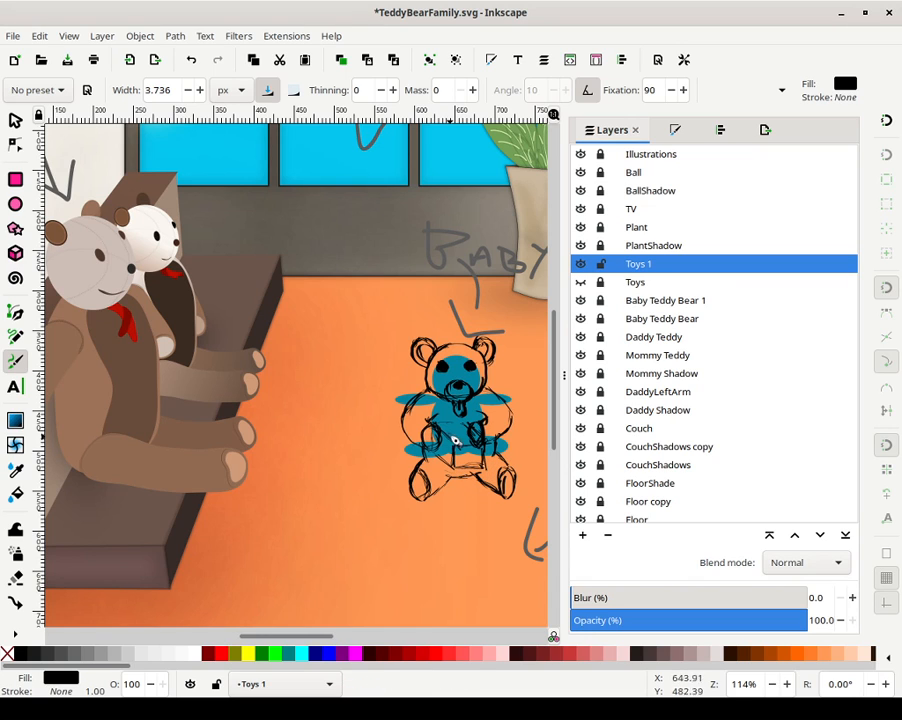
pyautogui.moveTo(478, 439)
pyautogui.mouseDown()
pyautogui.moveTo(461, 434)
pyautogui.moveTo(470, 439)
pyautogui.mouseUp()
pyautogui.moveTo(464, 441); pyautogui.dragTo(467, 443)
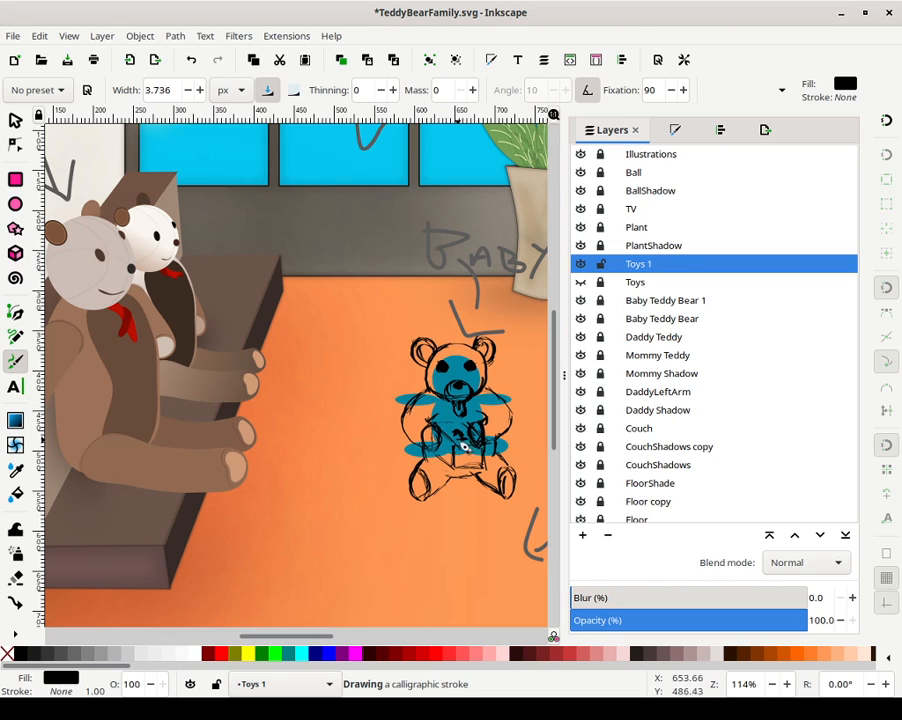
pyautogui.moveTo(475, 453)
pyautogui.mouseDown()
pyautogui.moveTo(463, 472)
pyautogui.moveTo(433, 462)
pyautogui.moveTo(426, 417)
pyautogui.moveTo(455, 450)
pyautogui.moveTo(443, 461)
pyautogui.moveTo(473, 460)
pyautogui.moveTo(481, 470)
pyautogui.moveTo(423, 440)
pyautogui.mouseUp()
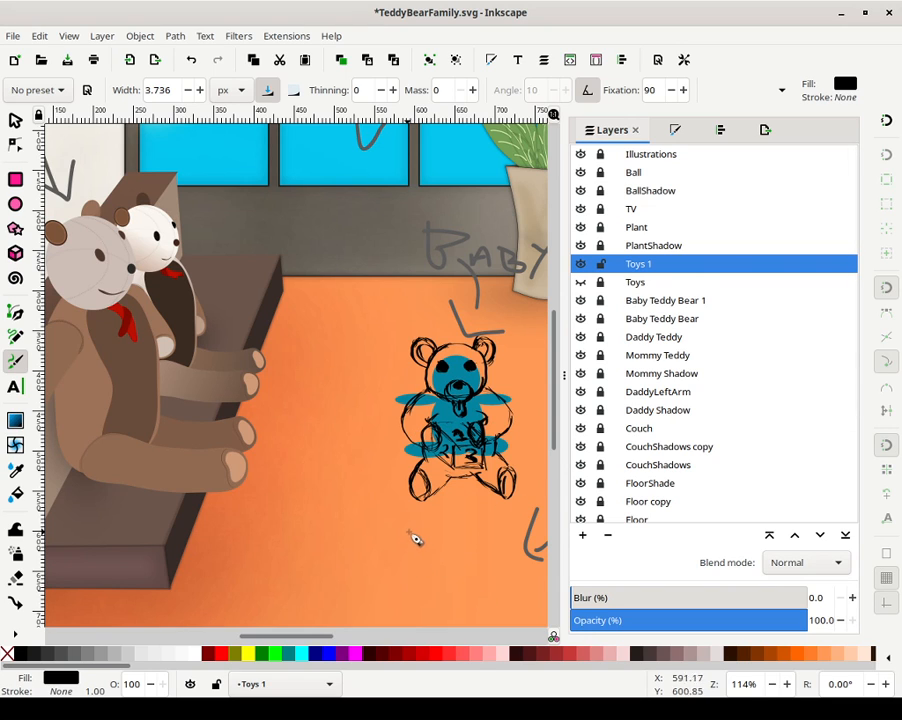
# Sketch a toy cube in perspective on the floor below the bear's foot nearer the couch
pyautogui.moveTo(411, 540)
pyautogui.mouseDown()
pyautogui.moveTo(436, 585)
pyautogui.moveTo(434, 555)
pyautogui.moveTo(434, 573)
pyautogui.moveTo(430, 554)
pyautogui.moveTo(412, 542)
pyautogui.moveTo(436, 557)
pyautogui.moveTo(413, 542)
pyautogui.moveTo(437, 555)
pyautogui.moveTo(414, 541)
pyautogui.moveTo(441, 535)
pyautogui.moveTo(438, 557)
pyautogui.moveTo(463, 551)
pyautogui.moveTo(446, 553)
pyautogui.moveTo(454, 544)
pyautogui.moveTo(444, 538)
pyautogui.moveTo(455, 541)
pyautogui.moveTo(442, 584)
pyautogui.mouseUp()
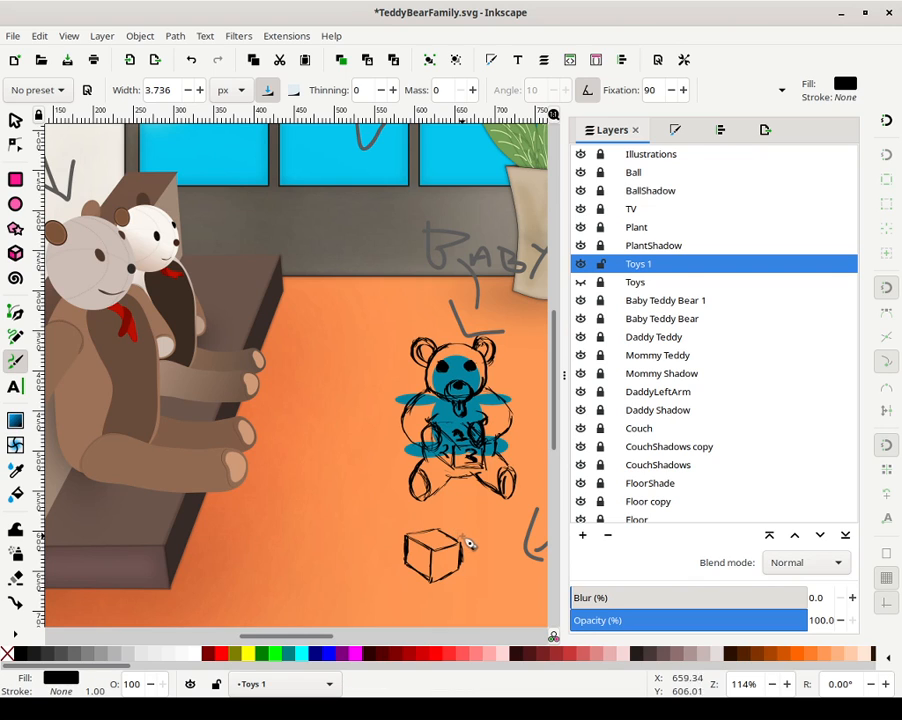
pyautogui.moveTo(461, 545); pyautogui.dragTo(460, 541)
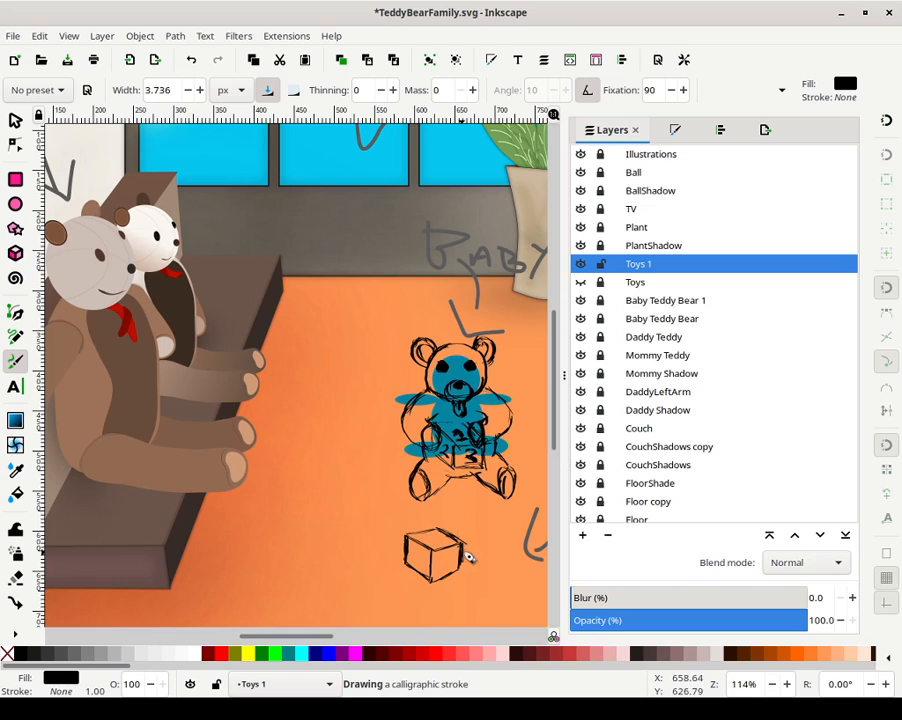
pyautogui.moveTo(466, 556); pyautogui.dragTo(453, 582)
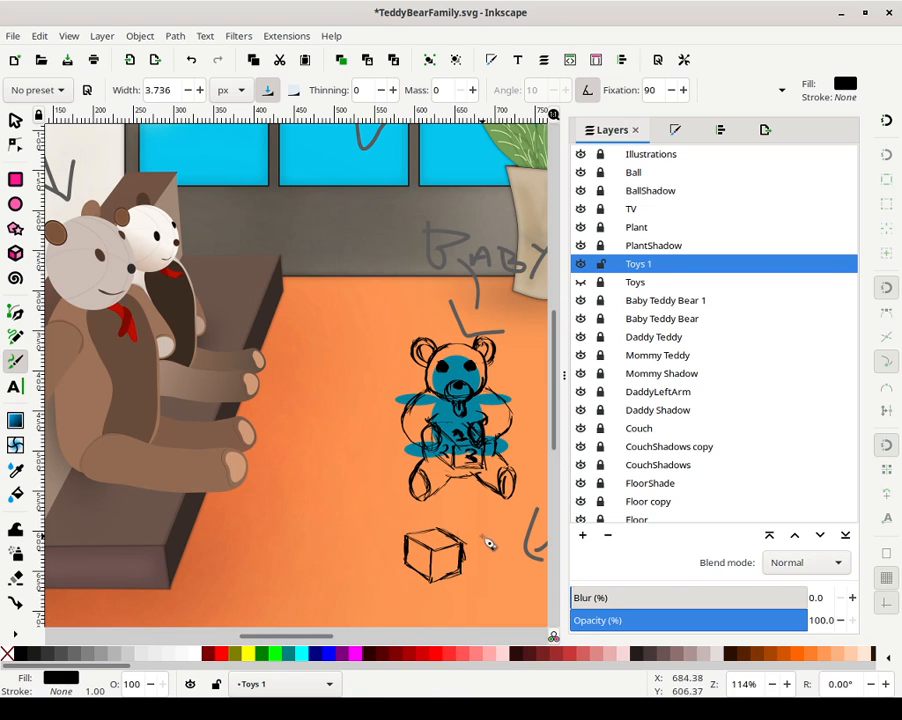
# Sketch two more toy cubes on the floor beside the first, one of them directly below the bear's legs
pyautogui.moveTo(498, 552)
pyautogui.mouseDown()
pyautogui.moveTo(535, 523)
pyautogui.moveTo(508, 534)
pyautogui.moveTo(529, 525)
pyautogui.moveTo(531, 548)
pyautogui.moveTo(531, 521)
pyautogui.moveTo(510, 517)
pyautogui.moveTo(517, 520)
pyautogui.moveTo(493, 532)
pyautogui.moveTo(490, 525)
pyautogui.moveTo(494, 541)
pyautogui.moveTo(488, 526)
pyautogui.moveTo(504, 568)
pyautogui.mouseUp()
pyautogui.moveTo(490, 526)
pyautogui.mouseDown()
pyautogui.moveTo(519, 524)
pyautogui.moveTo(515, 517)
pyautogui.mouseUp()
pyautogui.moveTo(447, 508)
pyautogui.mouseDown()
pyautogui.moveTo(456, 531)
pyautogui.moveTo(467, 533)
pyautogui.mouseUp()
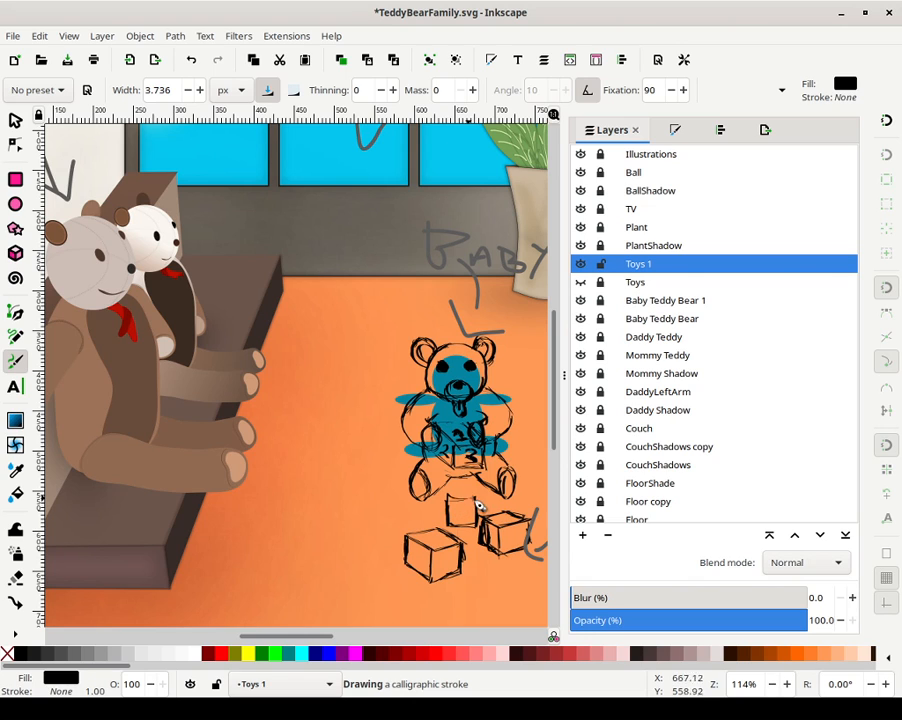
pyautogui.moveTo(446, 493)
pyautogui.mouseDown()
pyautogui.moveTo(477, 490)
pyautogui.moveTo(474, 507)
pyautogui.mouseUp()
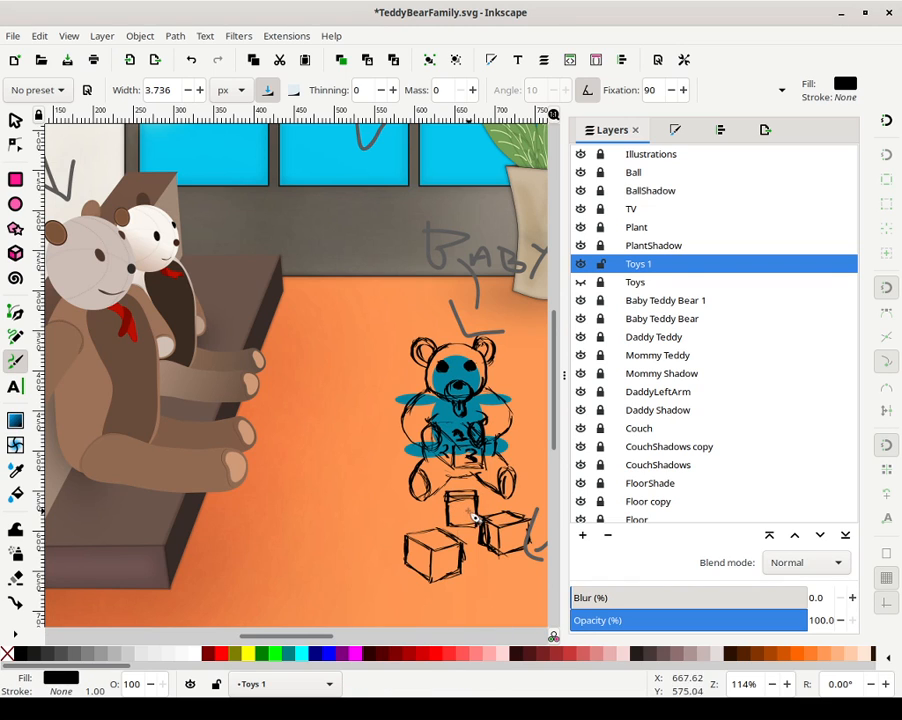
# Decorate the three floor cubes with a three-pronged mark, dice dots and a paw print
pyautogui.moveTo(462, 514)
pyautogui.mouseDown()
pyautogui.moveTo(465, 523)
pyautogui.moveTo(479, 513)
pyautogui.moveTo(468, 516)
pyautogui.moveTo(455, 559)
pyautogui.moveTo(440, 508)
pyautogui.moveTo(423, 566)
pyautogui.mouseUp()
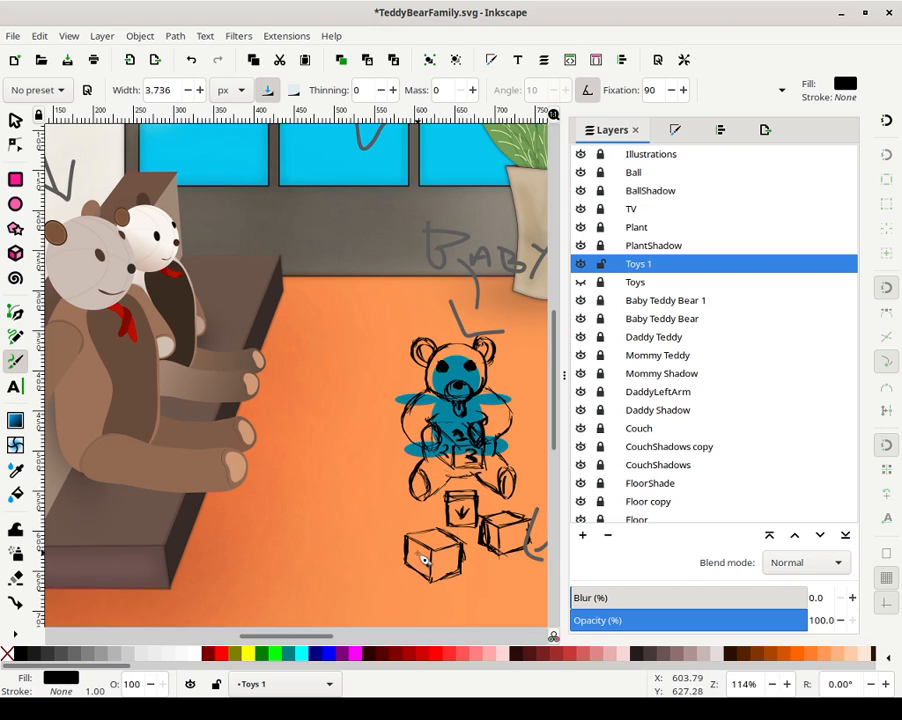
pyautogui.moveTo(422, 563); pyautogui.dragTo(426, 565)
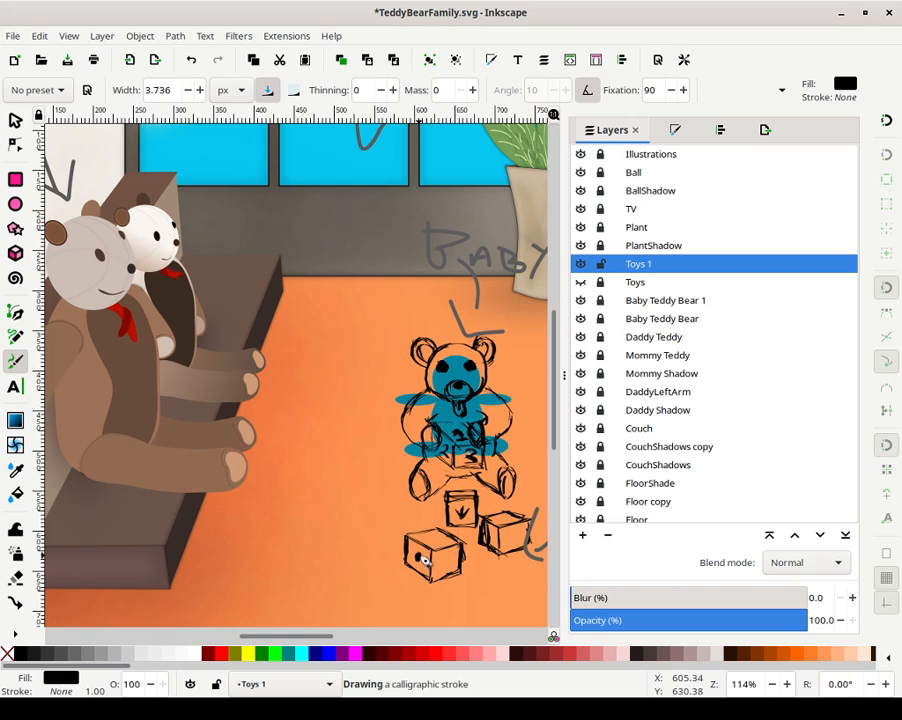
pyautogui.moveTo(437, 551)
pyautogui.mouseDown()
pyautogui.moveTo(441, 537)
pyautogui.moveTo(446, 575)
pyautogui.mouseUp()
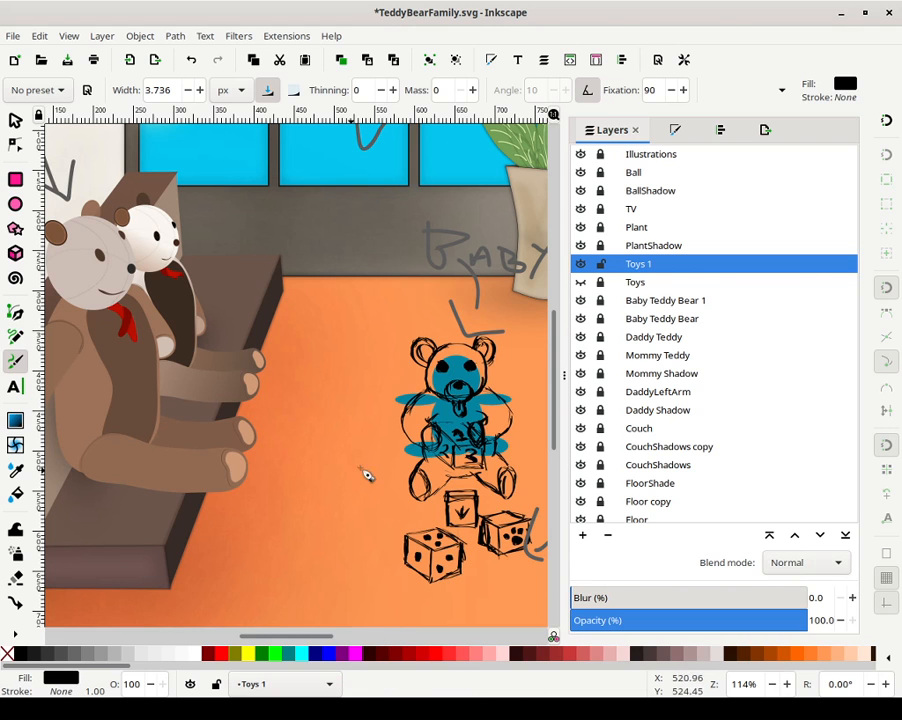
# Sketch a slanted toy rocket with a pointed body and tail fins on the floor below the TOYS note
pyautogui.moveTo(421, 519)
pyautogui.mouseDown()
pyautogui.moveTo(278, 508)
pyautogui.moveTo(195, 489)
pyautogui.moveTo(222, 412)
pyautogui.moveTo(236, 424)
pyautogui.mouseUp()
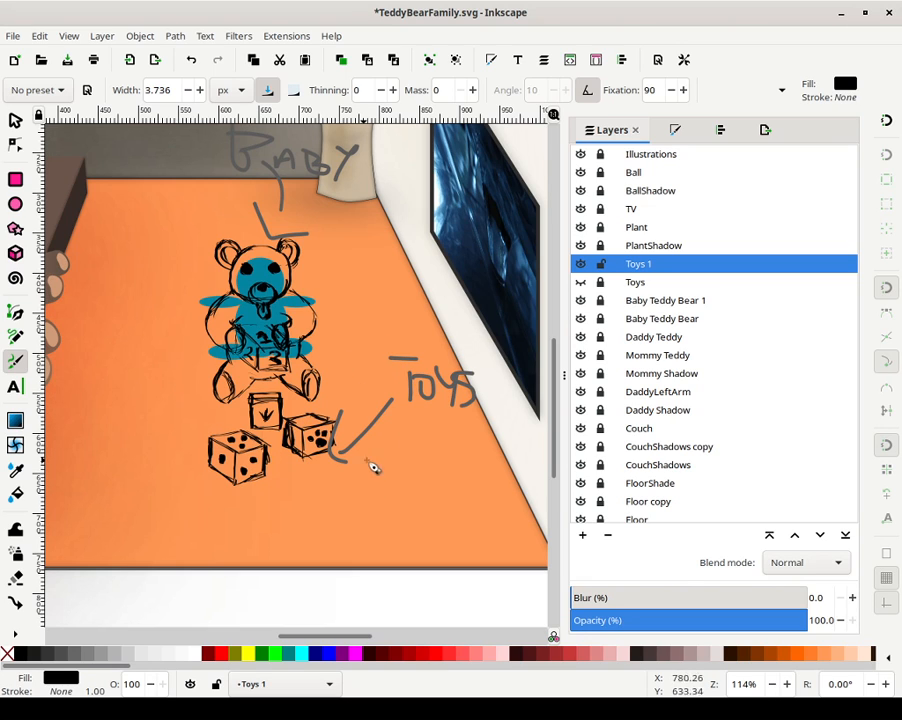
pyautogui.moveTo(382, 452)
pyautogui.mouseDown()
pyautogui.moveTo(400, 491)
pyautogui.moveTo(384, 442)
pyautogui.moveTo(411, 473)
pyautogui.moveTo(415, 486)
pyautogui.moveTo(399, 489)
pyautogui.moveTo(404, 495)
pyautogui.moveTo(420, 502)
pyautogui.moveTo(420, 484)
pyautogui.moveTo(414, 478)
pyautogui.moveTo(418, 530)
pyautogui.mouseUp()
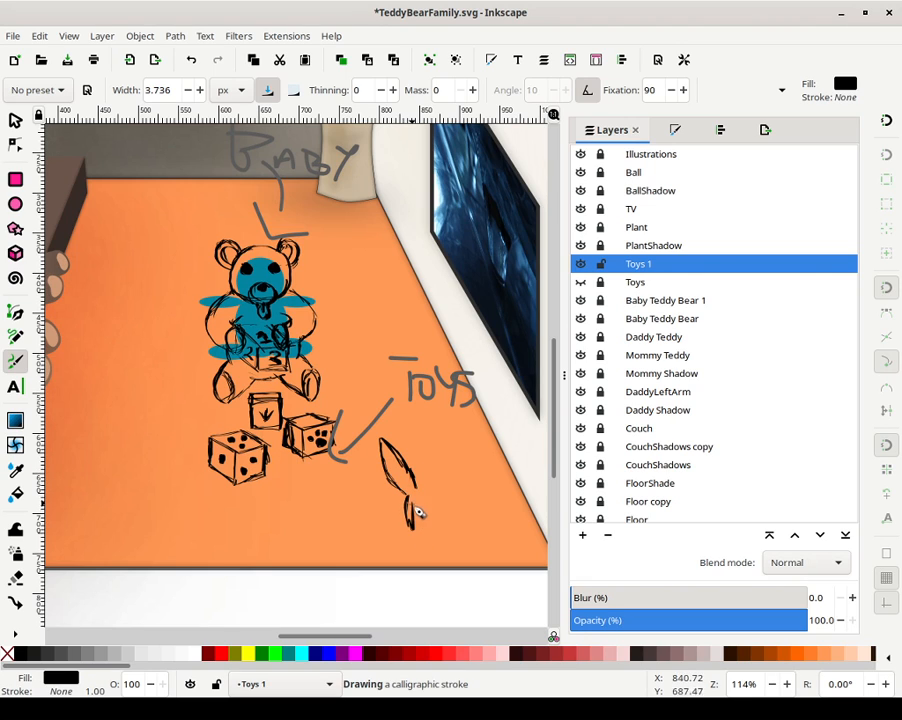
pyautogui.moveTo(429, 519)
pyautogui.mouseDown()
pyautogui.moveTo(419, 500)
pyautogui.moveTo(445, 521)
pyautogui.moveTo(425, 501)
pyautogui.moveTo(439, 508)
pyautogui.moveTo(427, 526)
pyautogui.moveTo(435, 534)
pyautogui.moveTo(414, 505)
pyautogui.moveTo(424, 510)
pyautogui.moveTo(410, 513)
pyautogui.mouseUp()
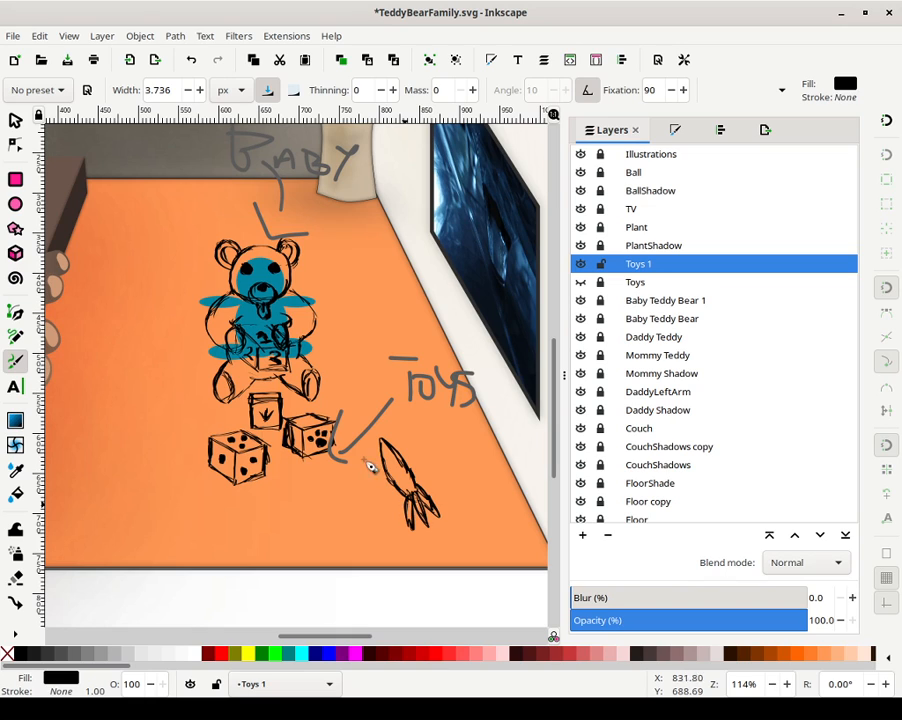
# Lock the Toys 1 layer, hide the Baby Teddy Bear 1 and Baby Teddy Bear layers, and show the Toys layer
pyautogui.click(580, 281)
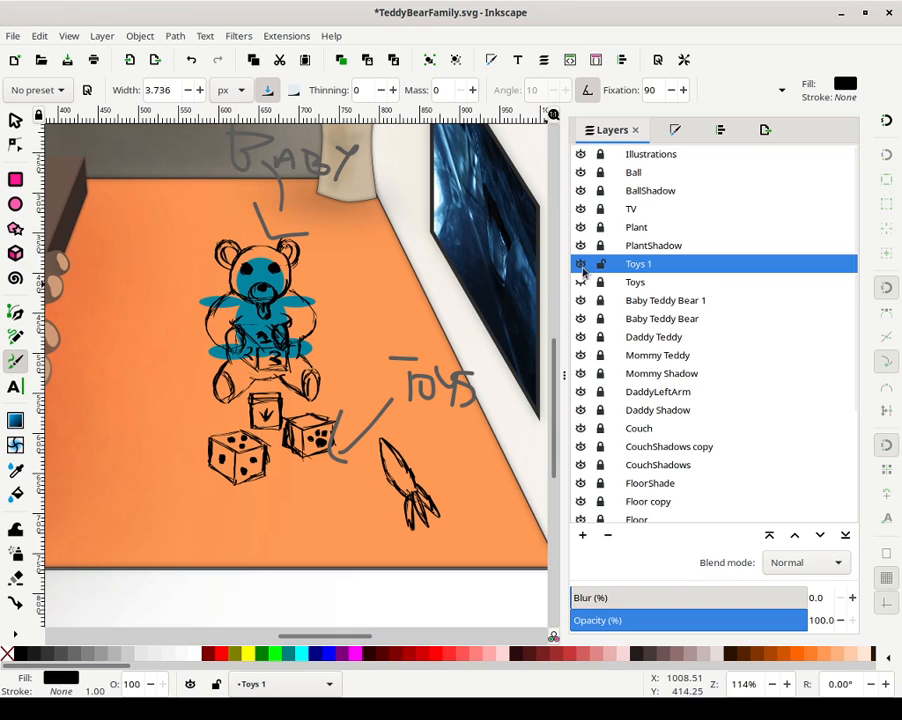
pyautogui.click(580, 281)
pyautogui.click(600, 264)
pyautogui.click(581, 301)
pyautogui.click(581, 301)
pyautogui.click(581, 301)
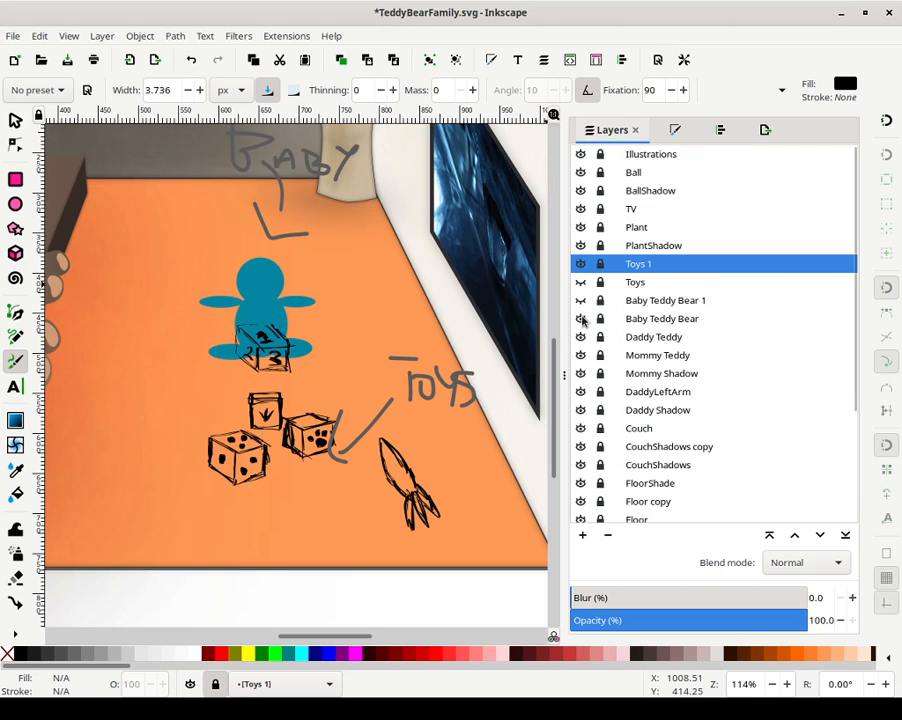
pyautogui.click(581, 319)
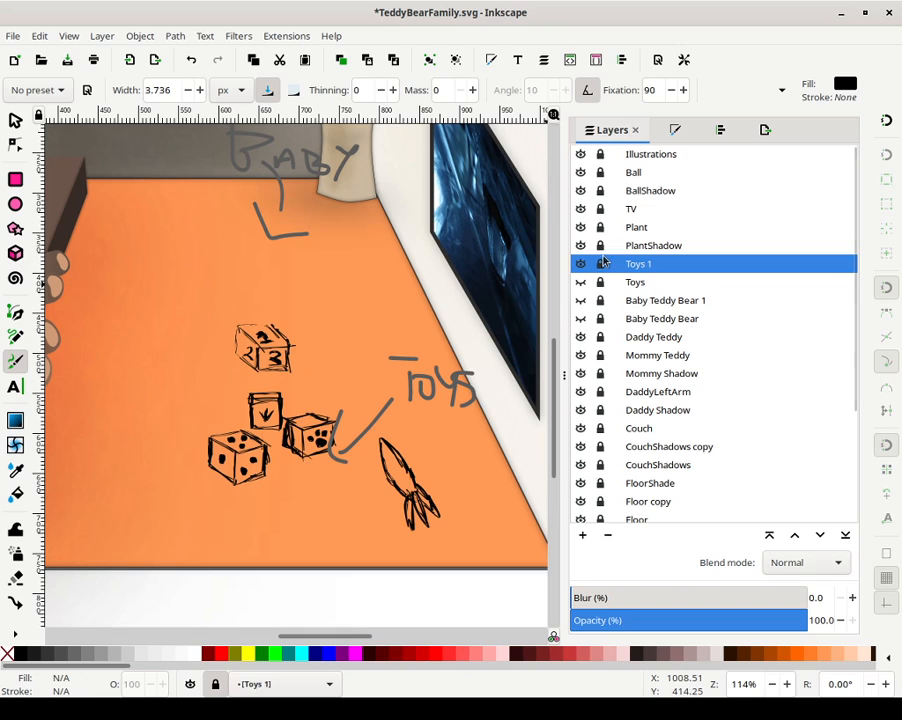
pyautogui.click(581, 282)
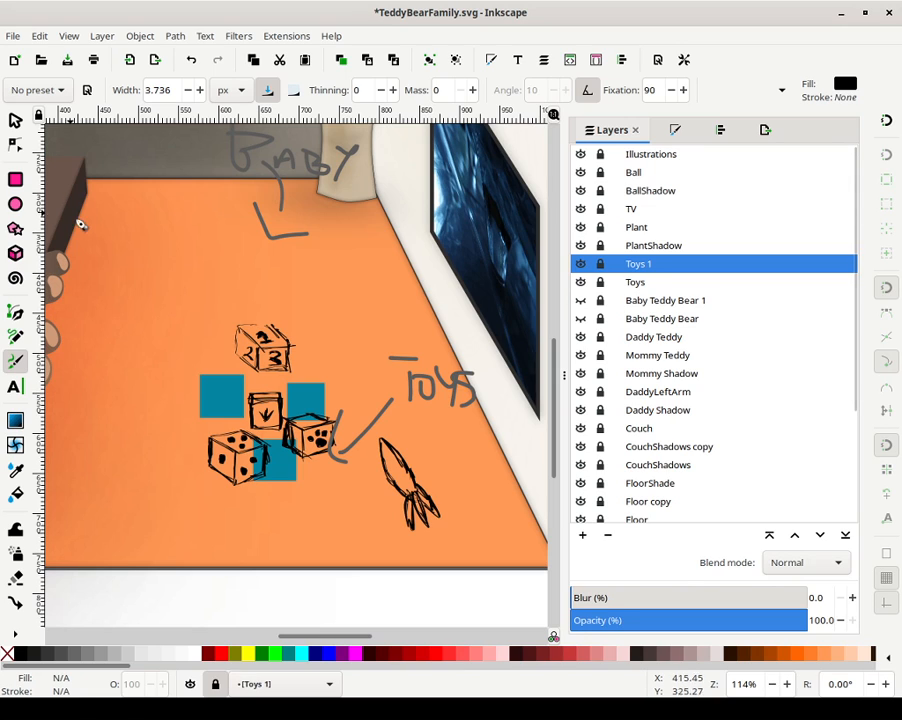
# Unlock the Toys layer and draw a rectangle about 61 x 35 px over the top face of the numbered cube
pyautogui.click(15, 179)
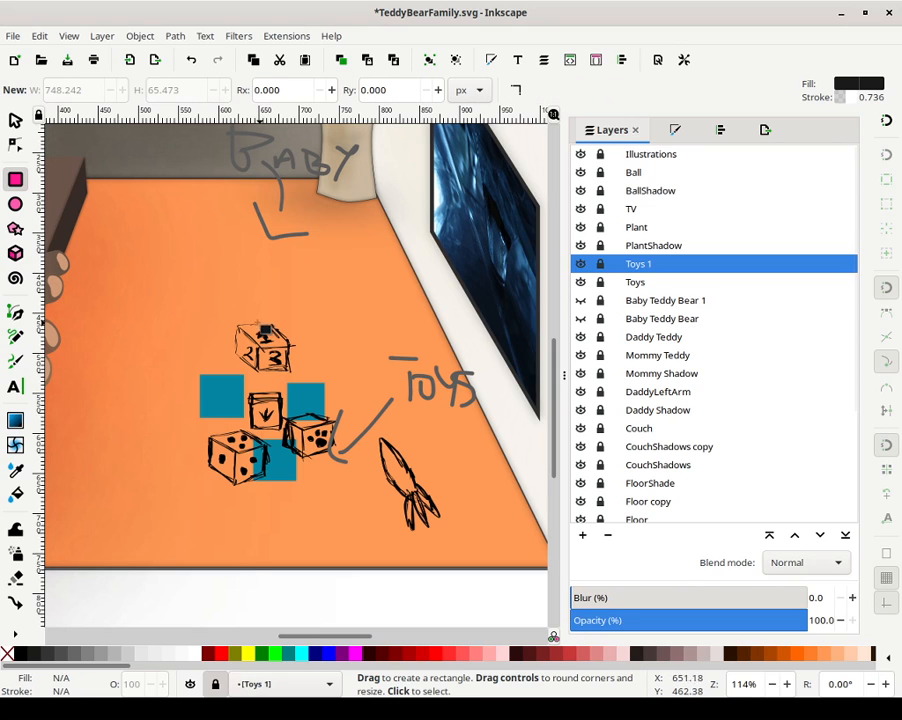
pyautogui.click(299, 327)
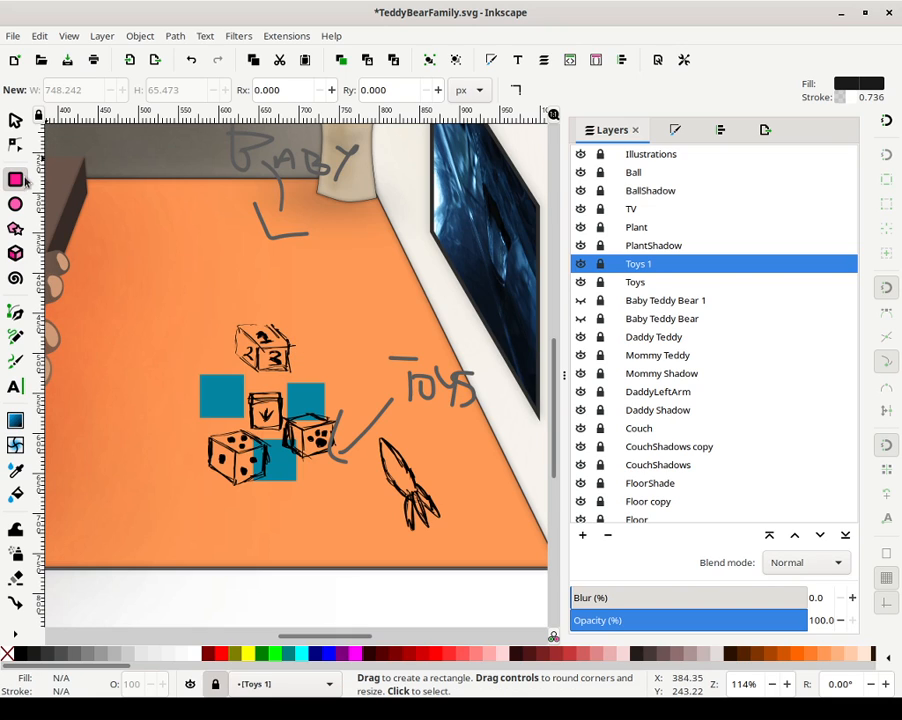
pyautogui.click(631, 285)
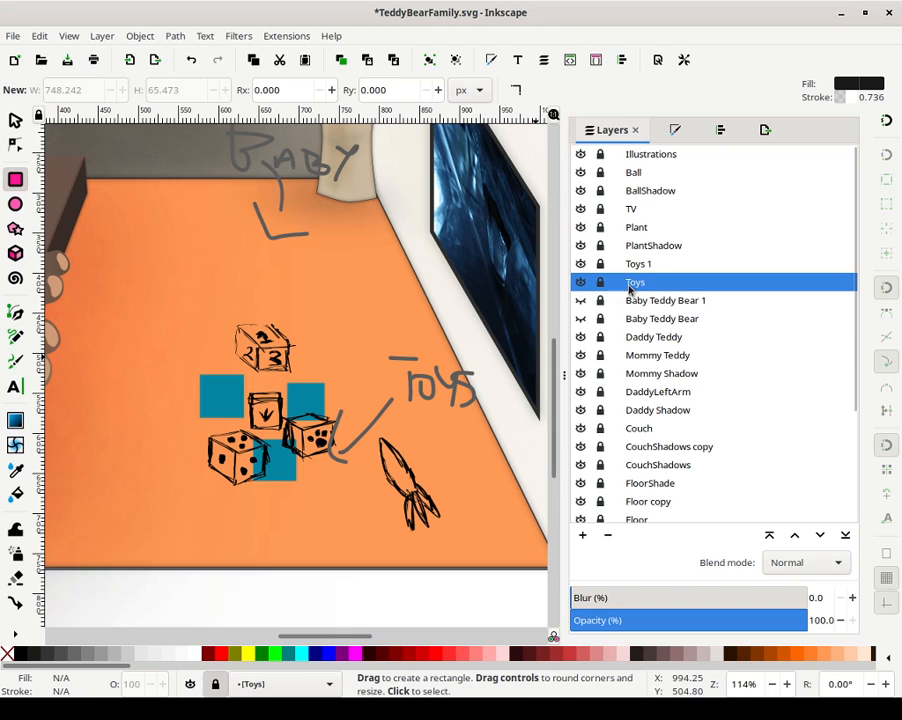
pyautogui.click(601, 283)
pyautogui.moveTo(238, 320); pyautogui.dragTo(287, 346)
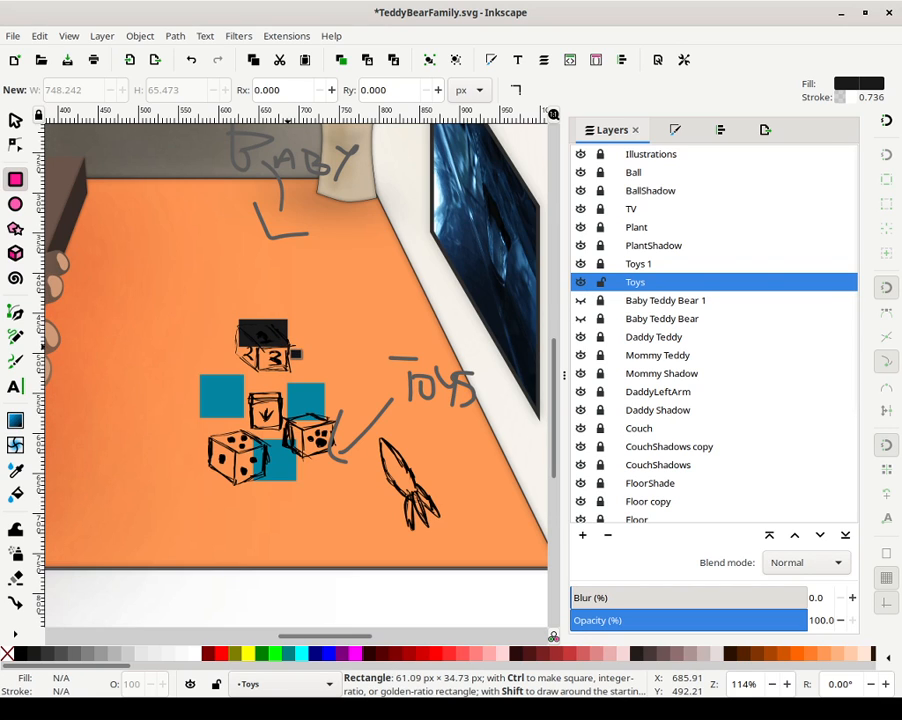
pyautogui.moveTo(290, 346); pyautogui.dragTo(290, 346)
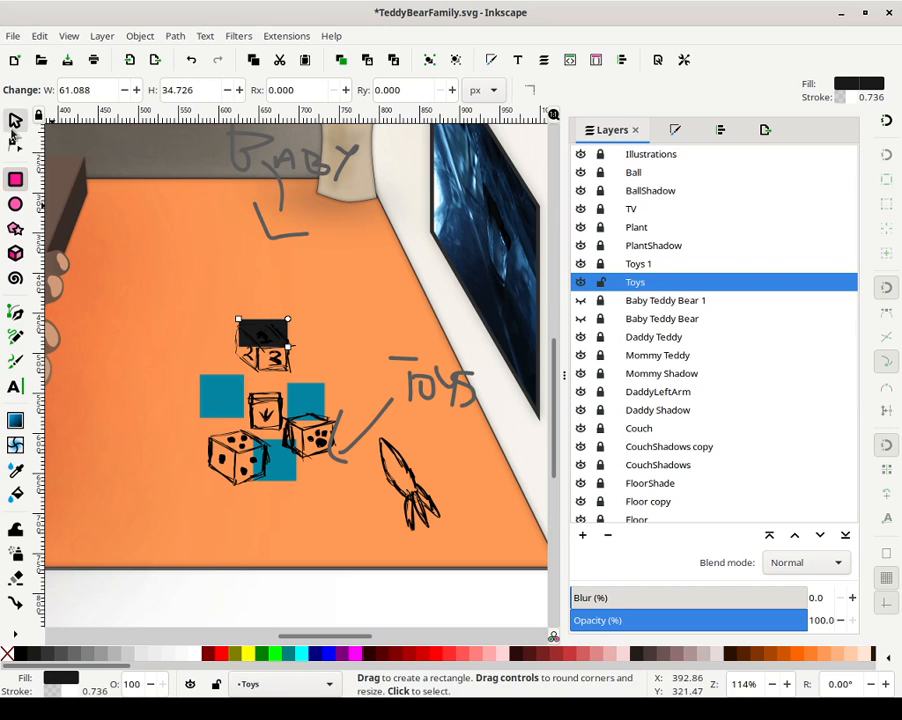
# Set the rectangle's fill lightness to 0 and remove its stroke
pyautogui.press('s')
pyautogui.press('Escape')
pyautogui.scroll(1, 278, 338)
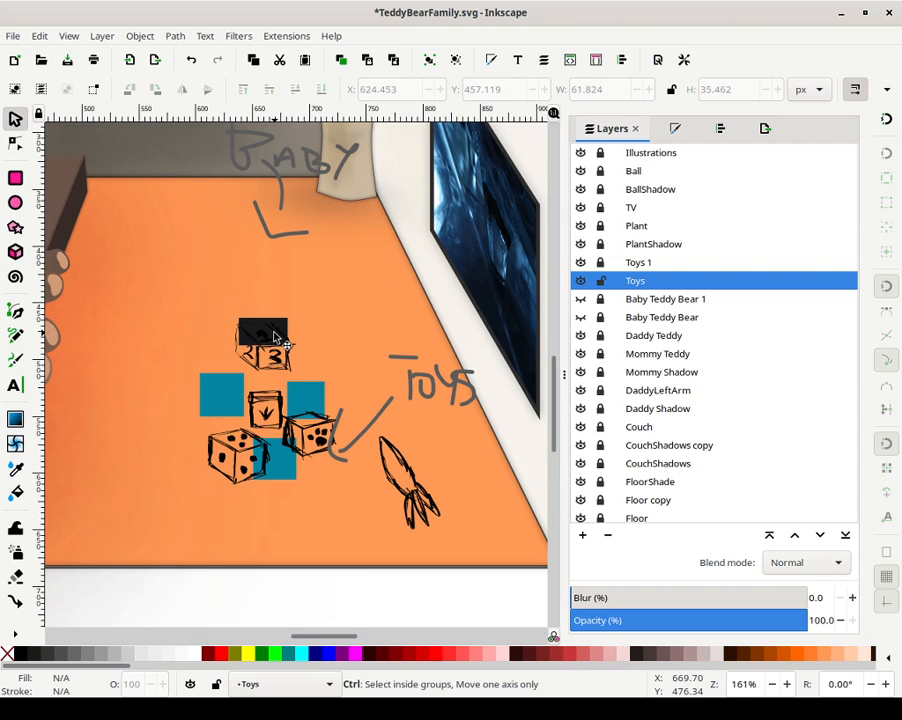
pyautogui.scroll(1, 276, 338)
pyautogui.scroll(1, 276, 338)
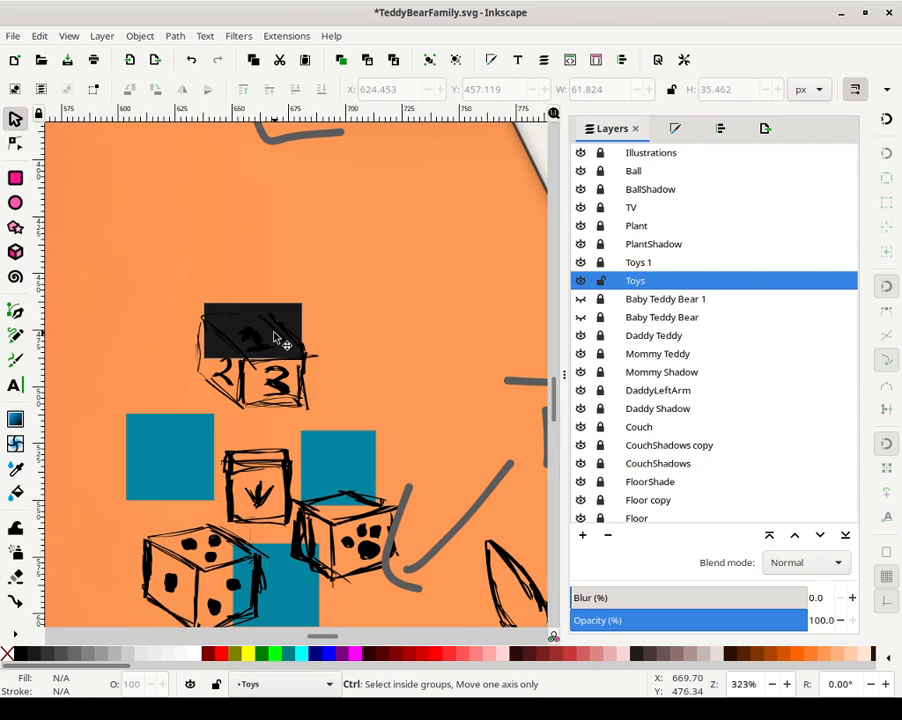
pyautogui.keyDown('ctrl'); pyautogui.click(305, 309); pyautogui.keyUp('ctrl')
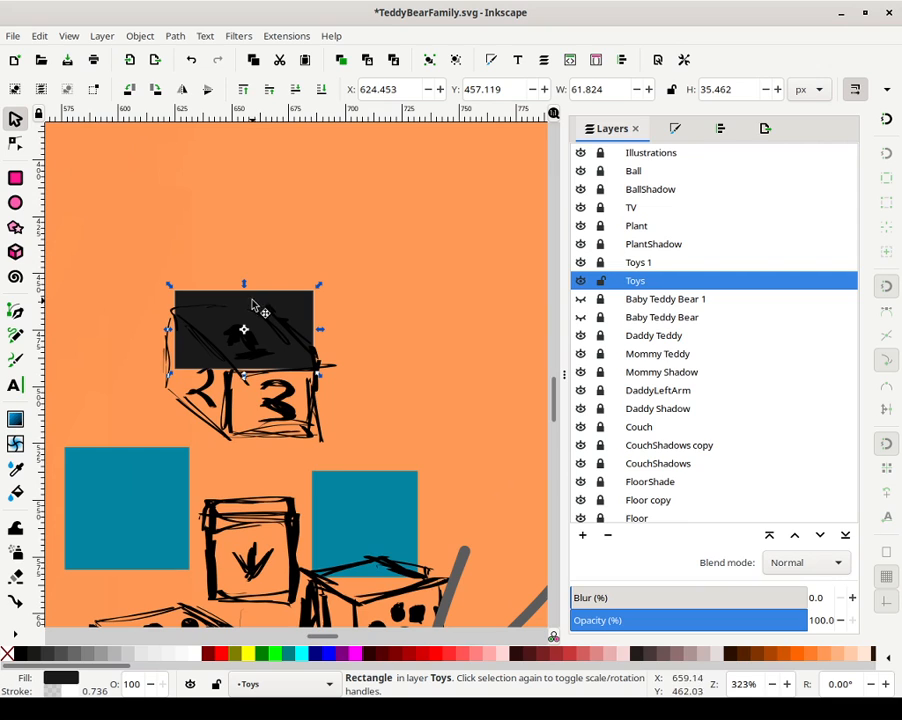
pyautogui.click(675, 128)
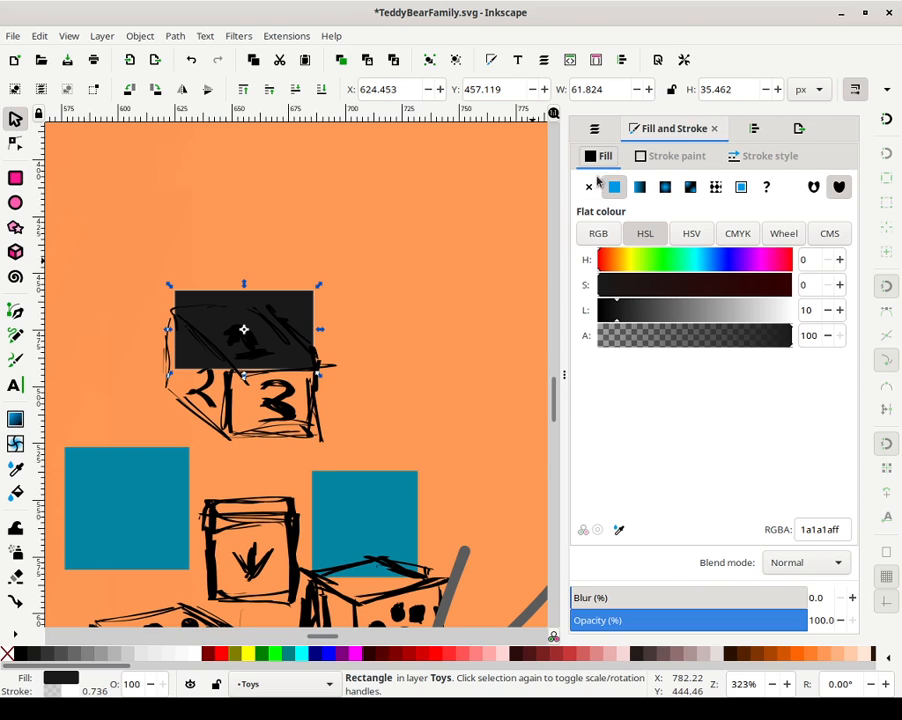
pyautogui.moveTo(619, 316); pyautogui.dragTo(499, 334)
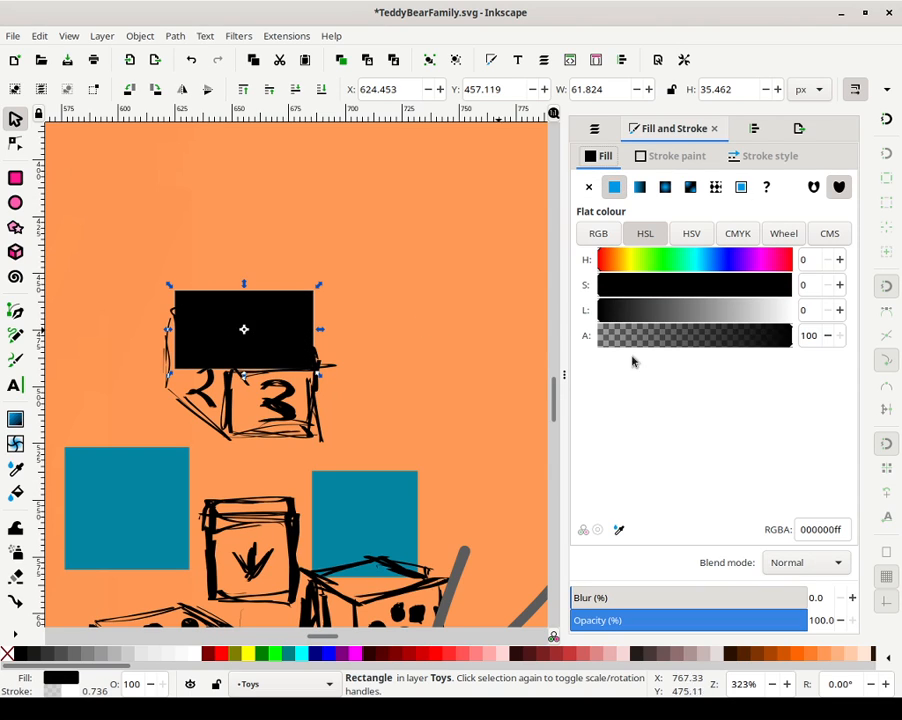
pyautogui.click(648, 160)
pyautogui.click(589, 188)
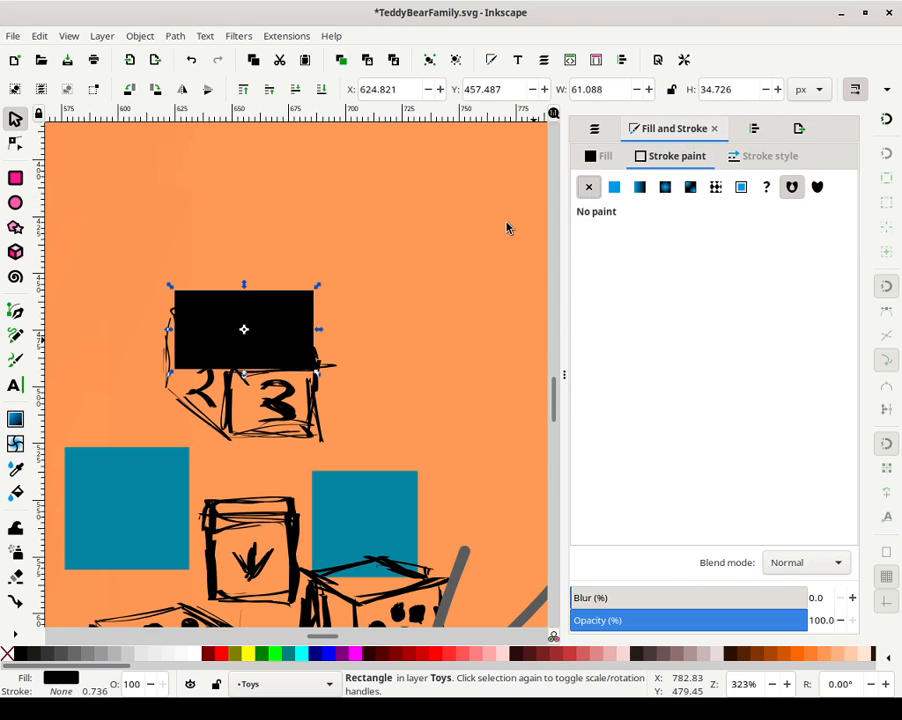
# Recolour the rectangle's fill to light purple with hue 276, saturation 100 and lightness 76
pyautogui.click(600, 157)
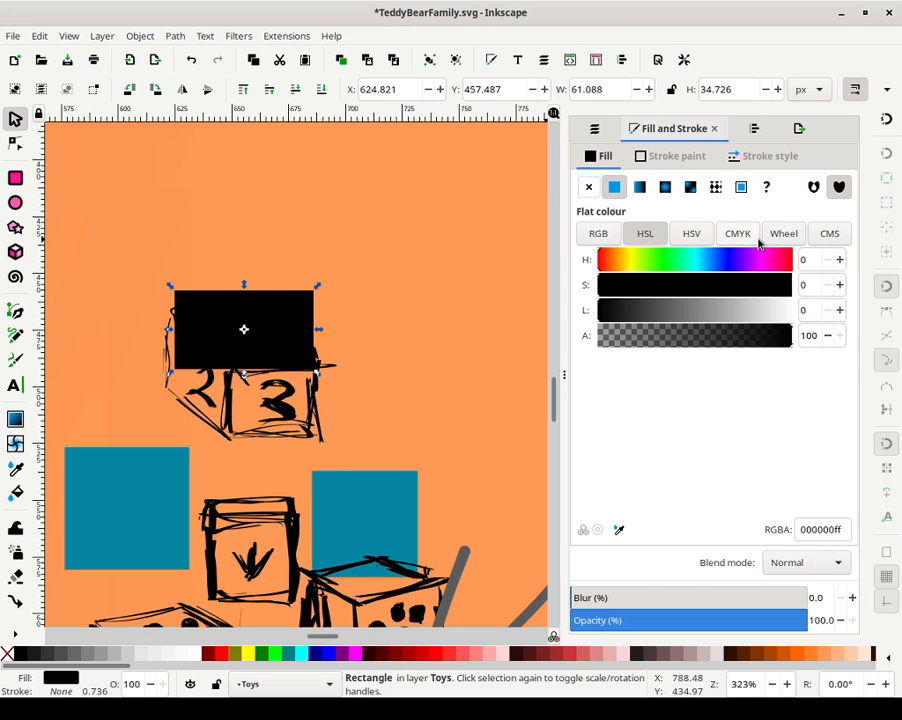
pyautogui.scroll(-5, 404, 345)
pyautogui.hscroll(-2, 418, 334)
pyautogui.scroll(1, 425, 211)
pyautogui.hscroll(1, 425, 211)
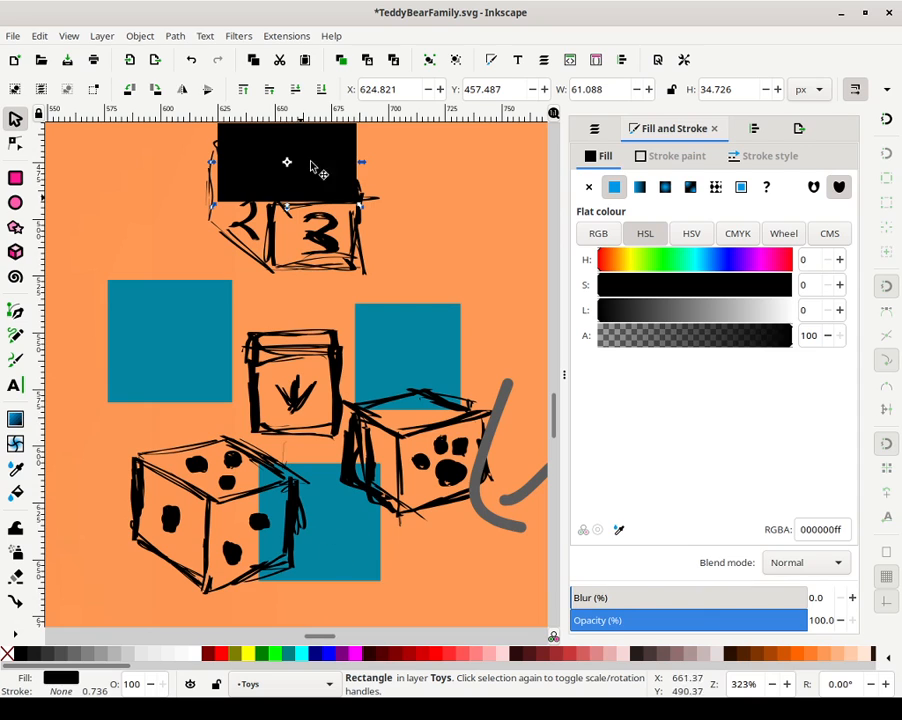
pyautogui.scroll(4, 460, 215)
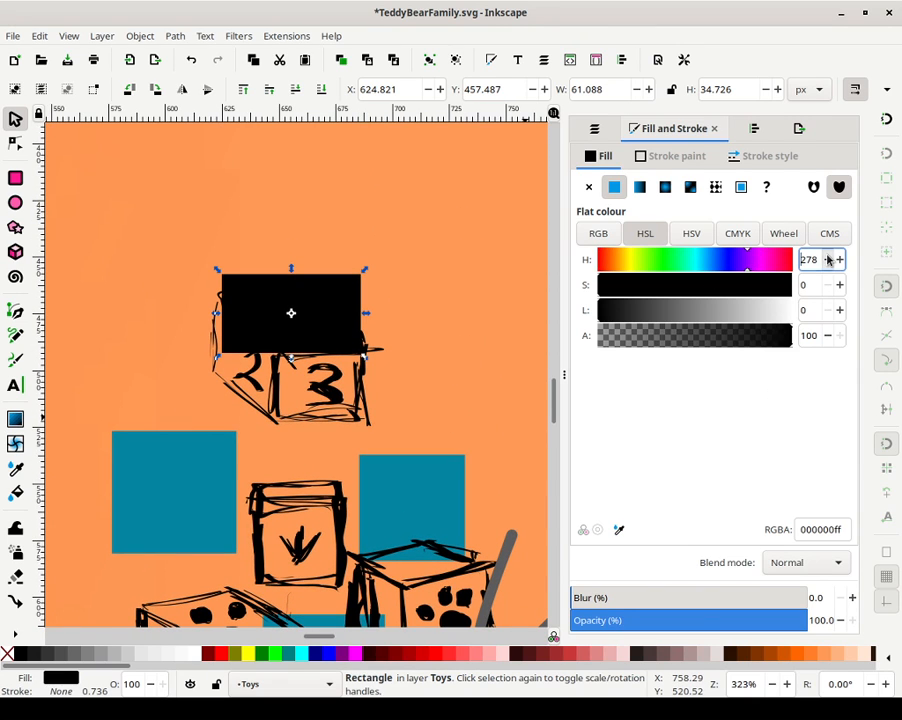
pyautogui.moveTo(754, 296); pyautogui.dragTo(827, 297)
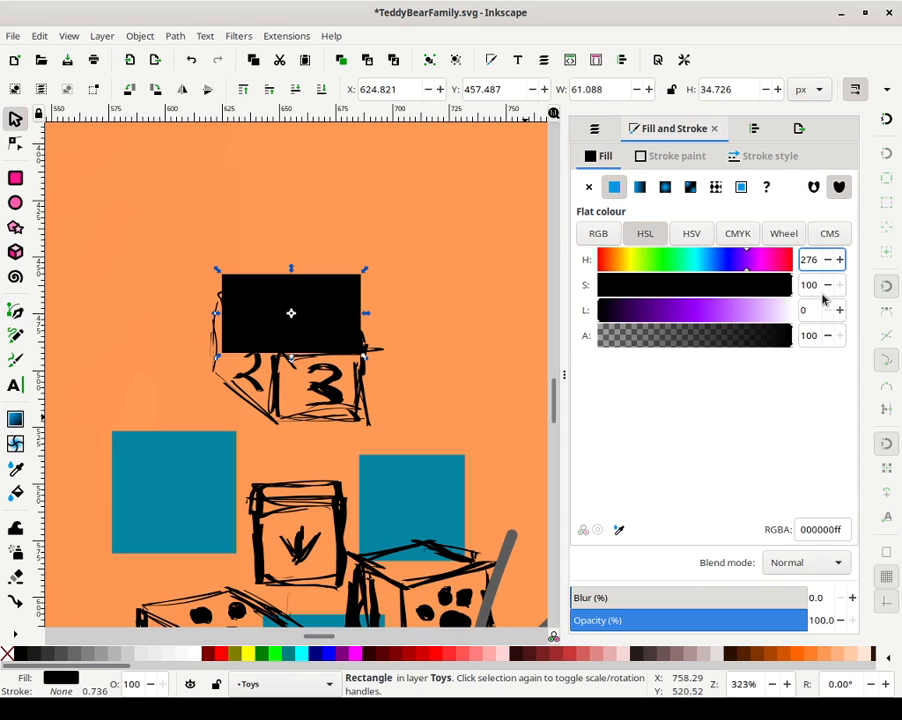
pyautogui.moveTo(726, 318); pyautogui.dragTo(745, 312)
# Skew the purple rectangle vertically so that its right side slants down over the numbered cube
pyautogui.click(418, 316)
pyautogui.click(355, 294)
pyautogui.click(355, 294)
pyautogui.moveTo(366, 313); pyautogui.dragTo(357, 377)
pyautogui.click(386, 362)
pyautogui.doubleClick(342, 370)
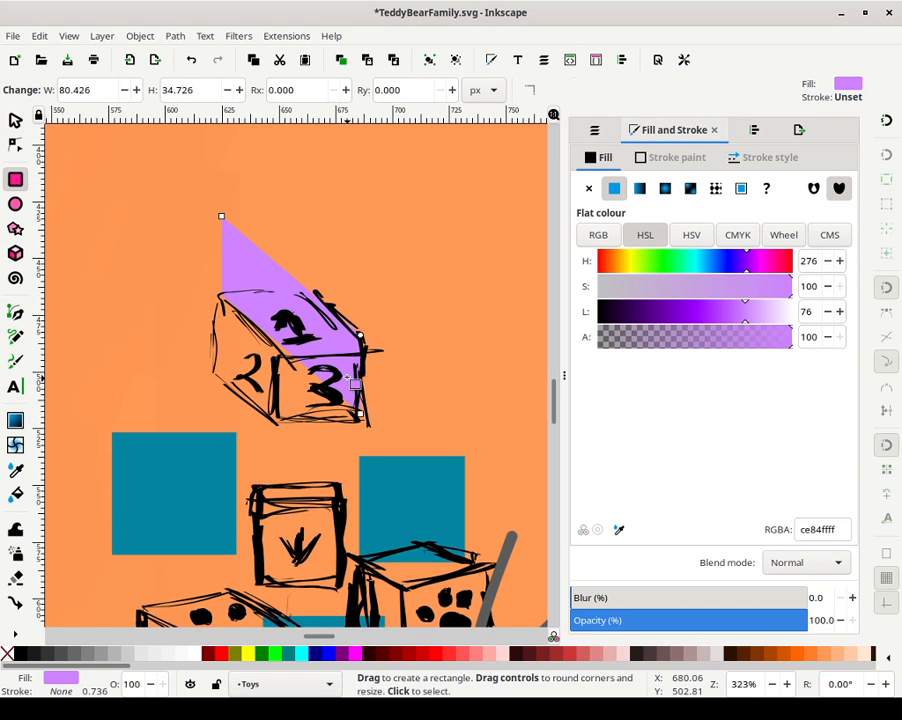
# Convert the skewed purple rectangle to a path and move its corners onto the numbered cube's top face
pyautogui.click(15, 119)
pyautogui.click(175, 35)
pyautogui.click(200, 54)
pyautogui.press('Escape')
pyautogui.doubleClick(352, 329)
pyautogui.moveTo(359, 411); pyautogui.dragTo(287, 361)
pyautogui.moveTo(361, 335); pyautogui.dragTo(368, 354)
pyautogui.moveTo(226, 222); pyautogui.dragTo(321, 299)
pyautogui.moveTo(367, 351); pyautogui.dragTo(367, 349)
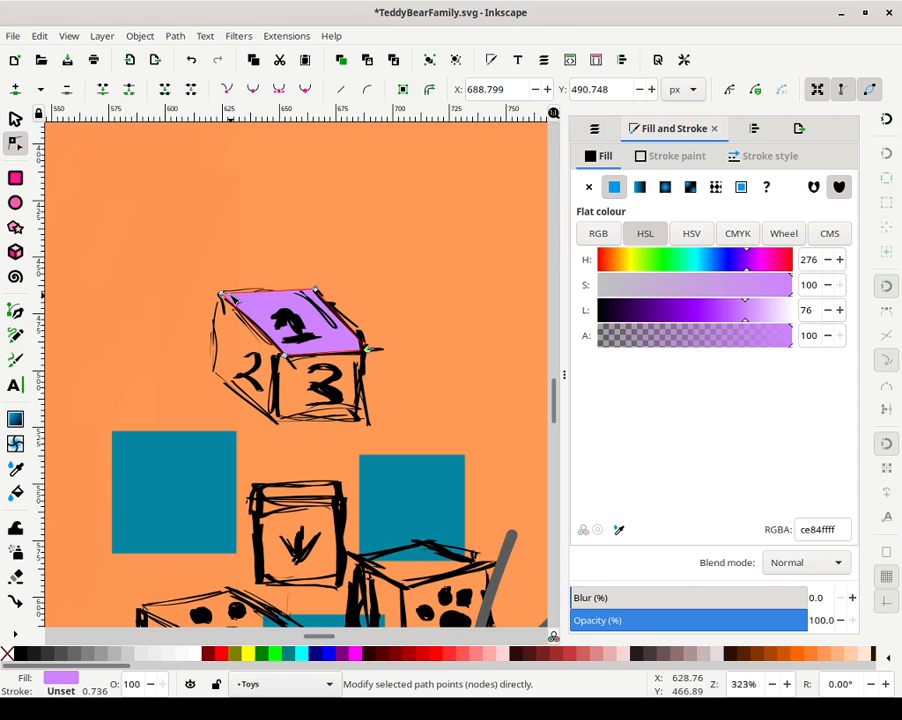
pyautogui.moveTo(221, 295); pyautogui.dragTo(216, 289)
pyautogui.press('Escape')
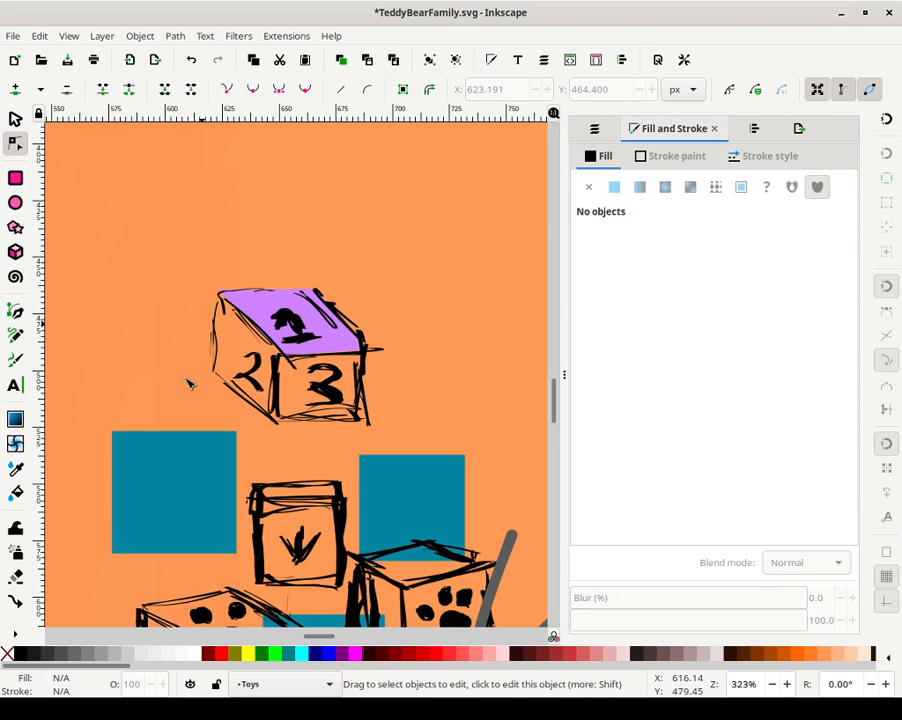
# Convert the teal square below and left of the numbered cube to a path for node editing
pyautogui.click(221, 495)
pyautogui.click(15, 119)
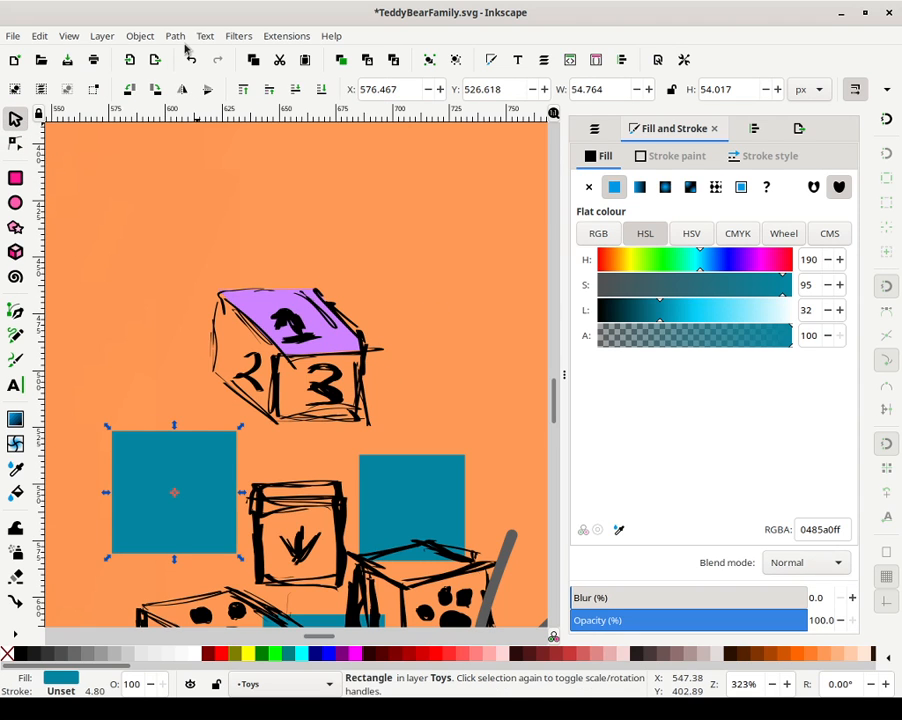
pyautogui.click(175, 36)
pyautogui.click(174, 55)
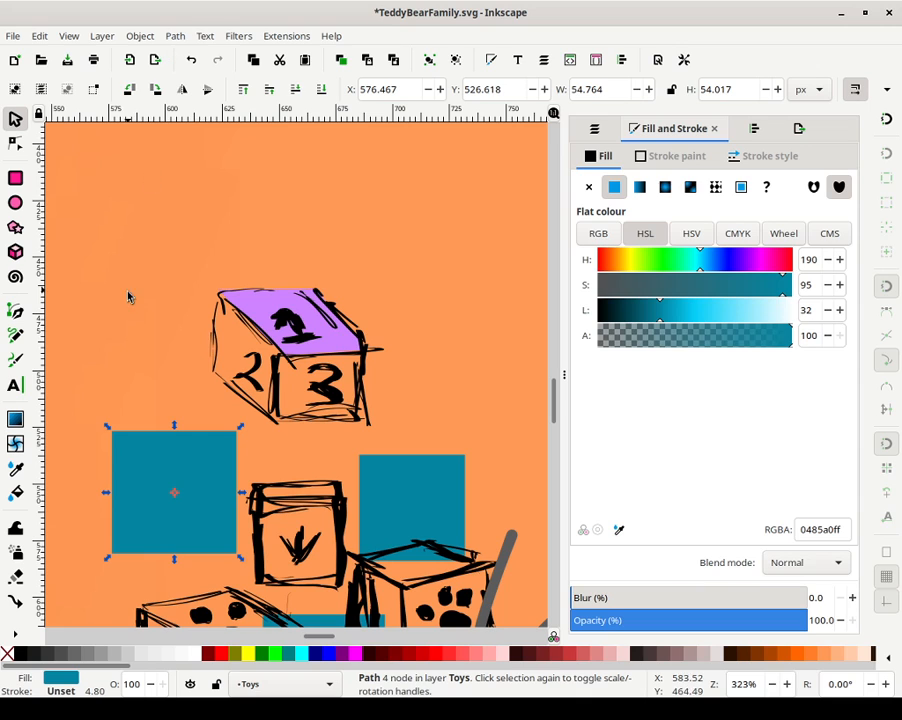
pyautogui.press('n')
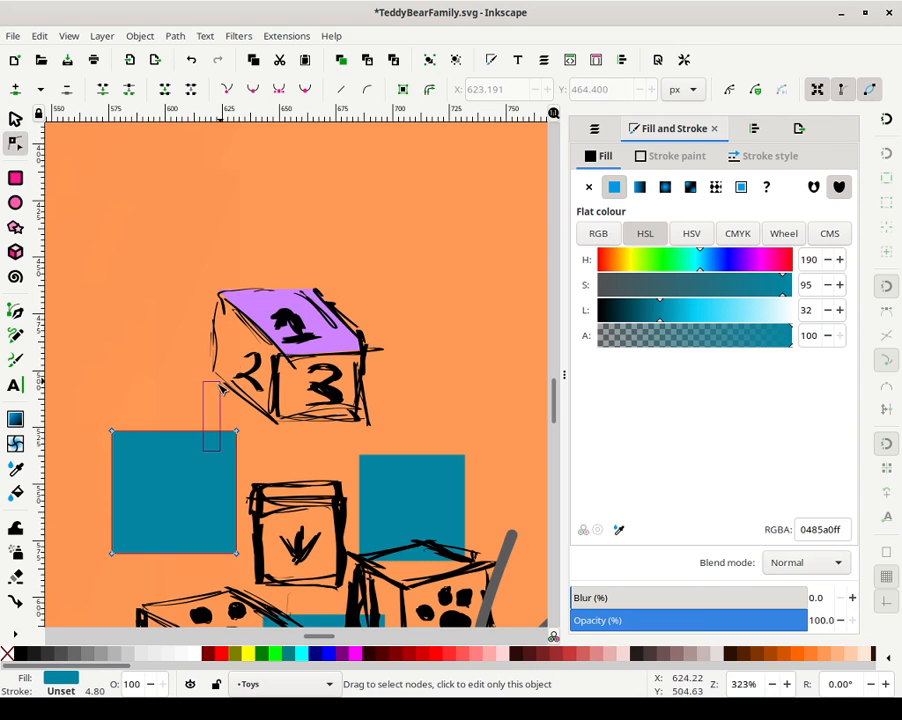
# Move the teal path's four corners onto the numbered cube's left side face marked 2
pyautogui.click(238, 433)
pyautogui.moveTo(240, 435); pyautogui.dragTo(285, 355)
pyautogui.click(161, 357)
pyautogui.moveTo(154, 354); pyautogui.dragTo(220, 296)
pyautogui.moveTo(282, 355); pyautogui.dragTo(288, 353)
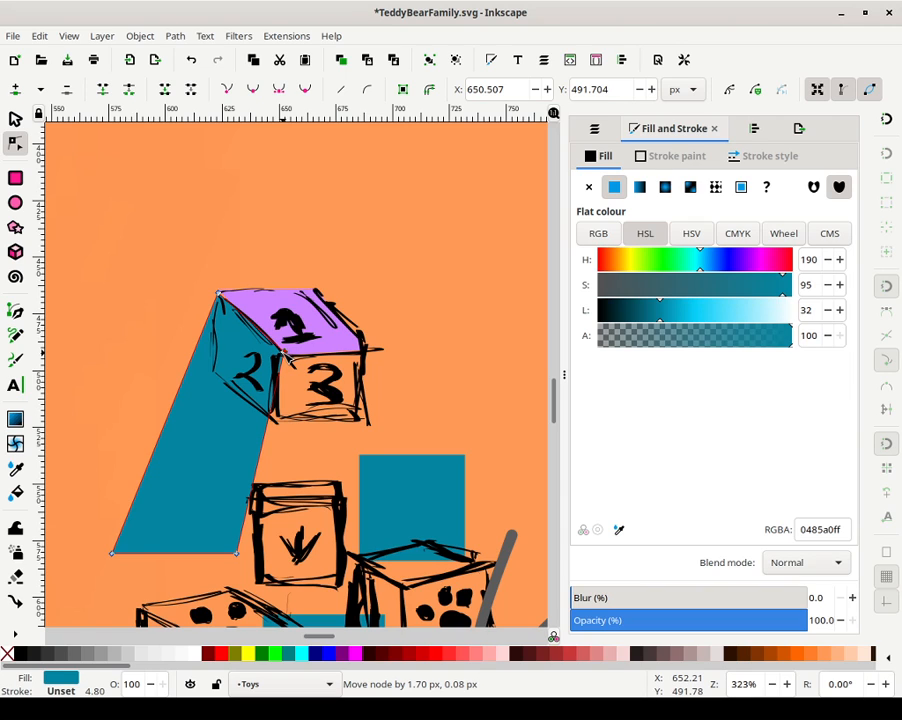
pyautogui.moveTo(288, 356); pyautogui.dragTo(290, 355)
pyautogui.moveTo(113, 557); pyautogui.dragTo(218, 372)
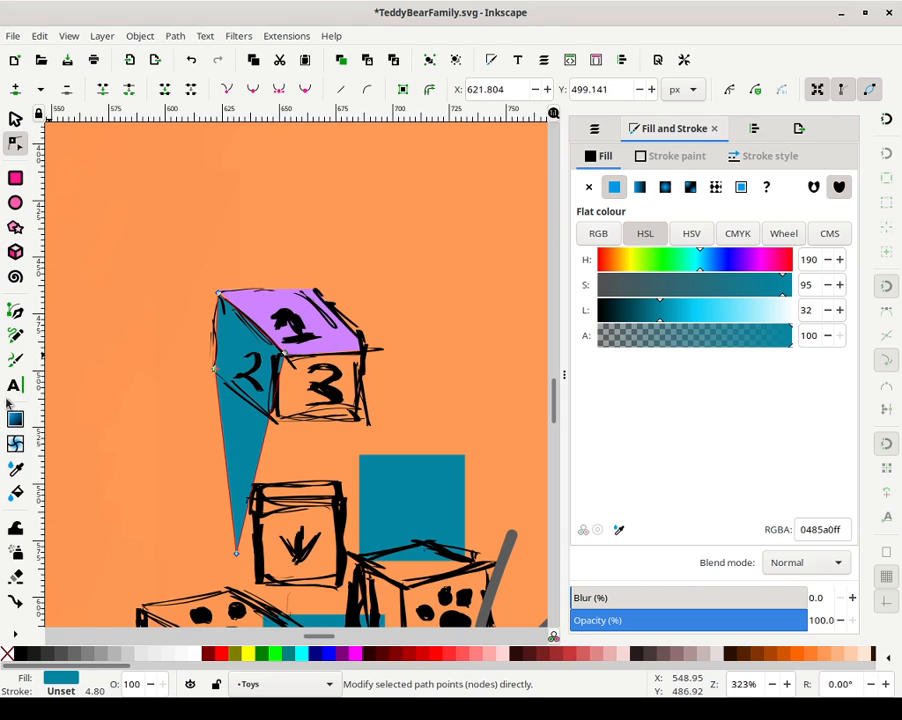
pyautogui.moveTo(247, 527); pyautogui.dragTo(284, 421)
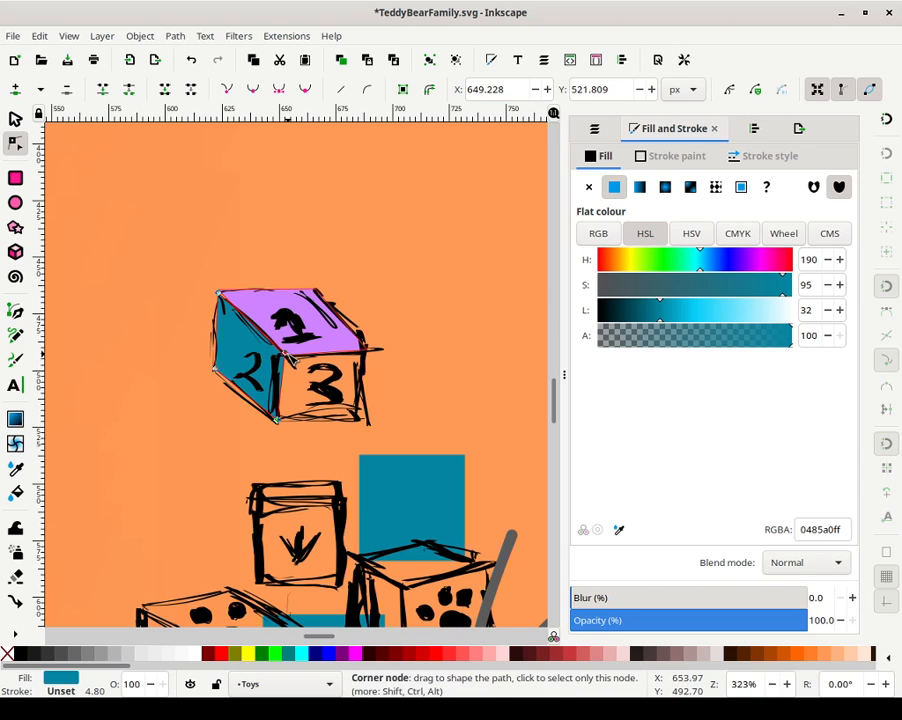
# Align the teal face's right pair and left pair of corner nodes vertically, relative to the middle of the selection
pyautogui.moveTo(266, 416); pyautogui.dragTo(298, 446)
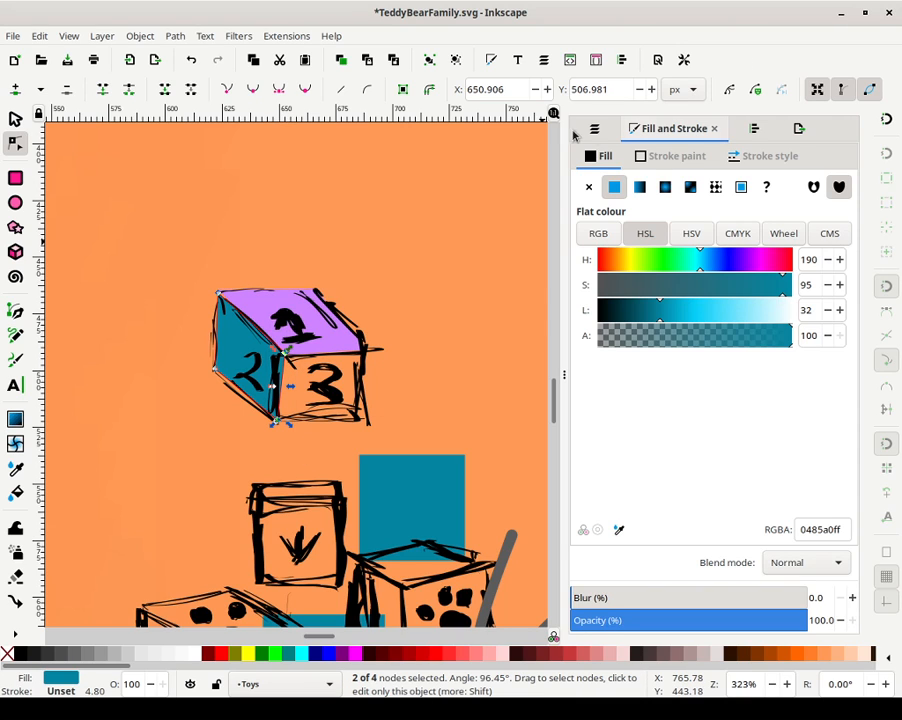
pyautogui.hotkey('ctrl', 'shift', 'a')
pyautogui.click(787, 171)
pyautogui.click(785, 176)
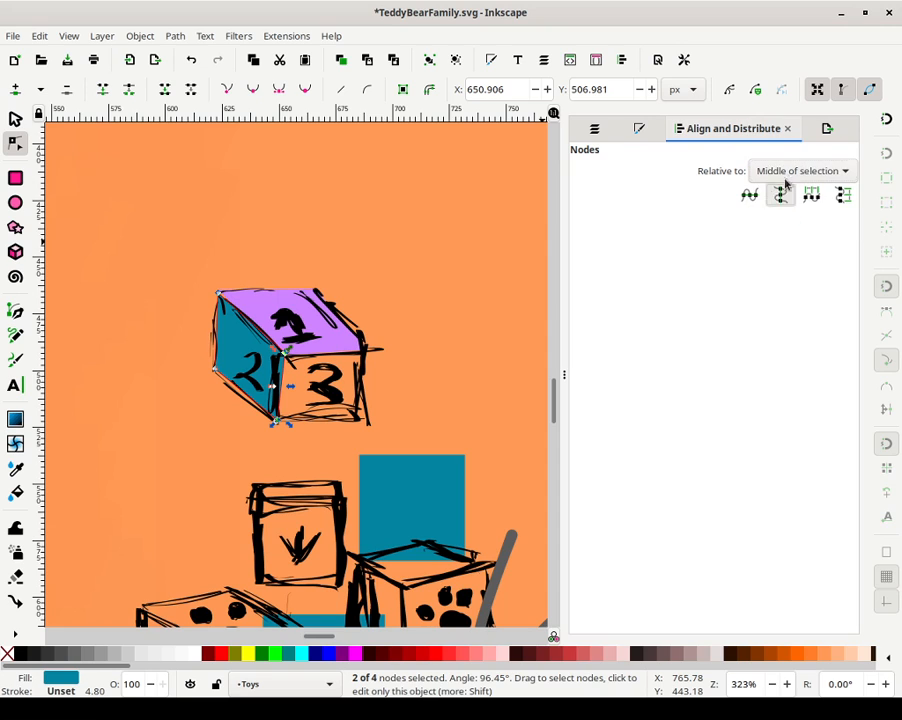
pyautogui.click(300, 200)
pyautogui.moveTo(166, 262); pyautogui.dragTo(230, 426)
pyautogui.click(780, 196)
pyautogui.click(392, 254)
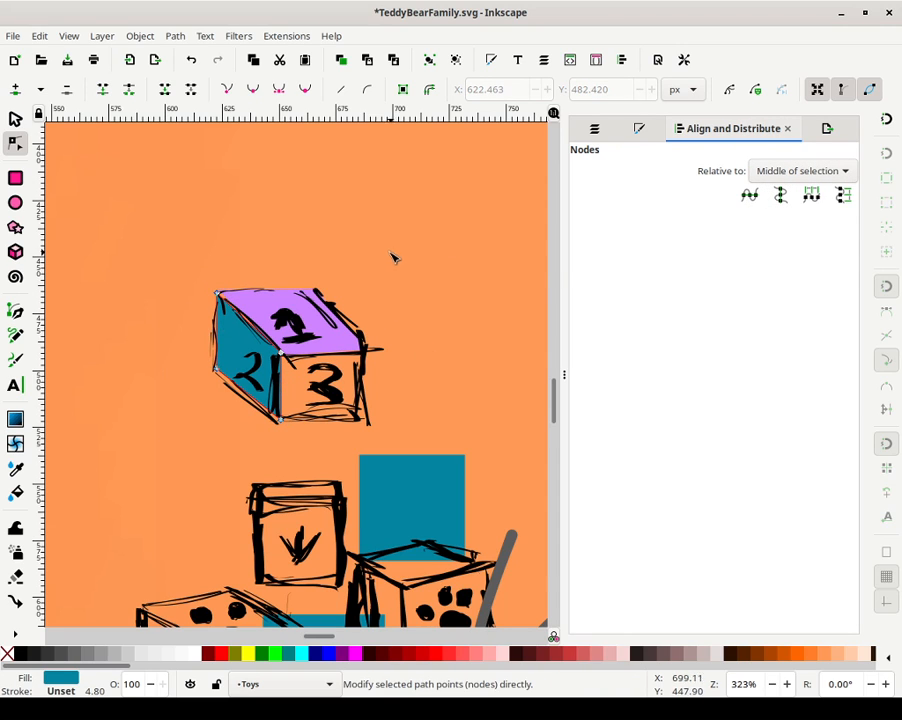
# Move the purple top face's back-left and front-left corners to meet the teal side face exactly
pyautogui.click(232, 300)
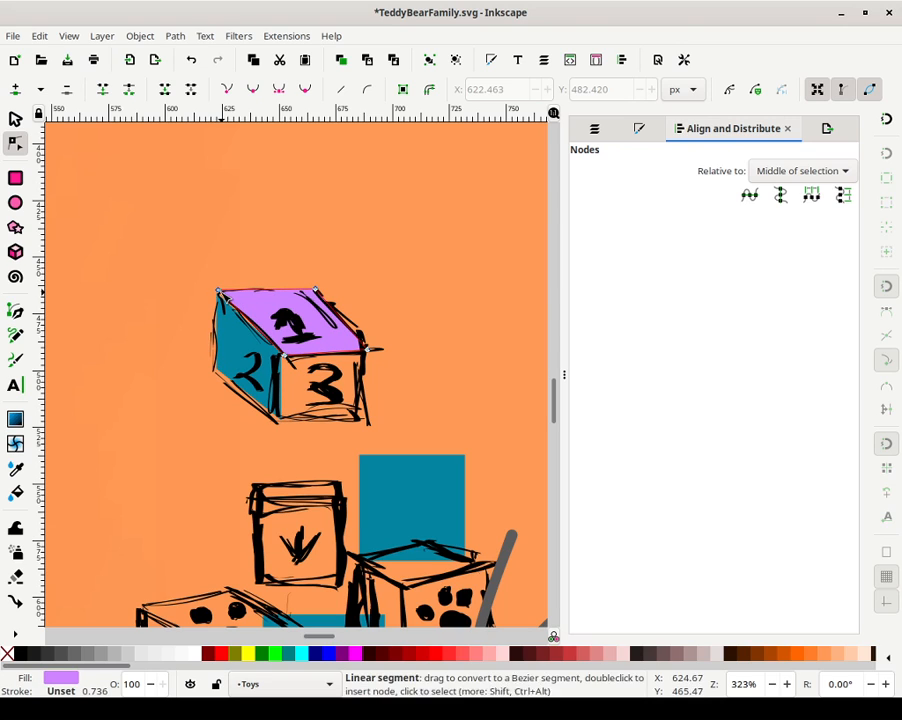
pyautogui.moveTo(219, 293)
pyautogui.mouseDown()
pyautogui.moveTo(231, 297)
pyautogui.moveTo(217, 292)
pyautogui.mouseUp()
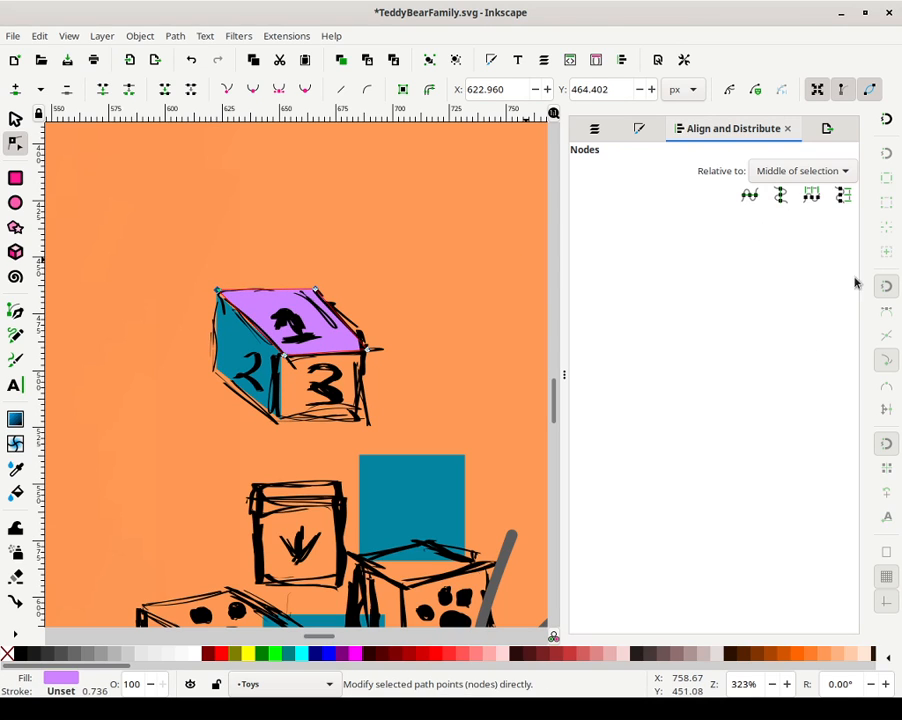
pyautogui.moveTo(217, 292)
pyautogui.mouseDown()
pyautogui.moveTo(198, 315)
pyautogui.moveTo(217, 293)
pyautogui.mouseUp()
pyautogui.moveTo(290, 362)
pyautogui.mouseDown()
pyautogui.moveTo(268, 341)
pyautogui.moveTo(284, 358)
pyautogui.mouseUp()
pyautogui.press('Escape')
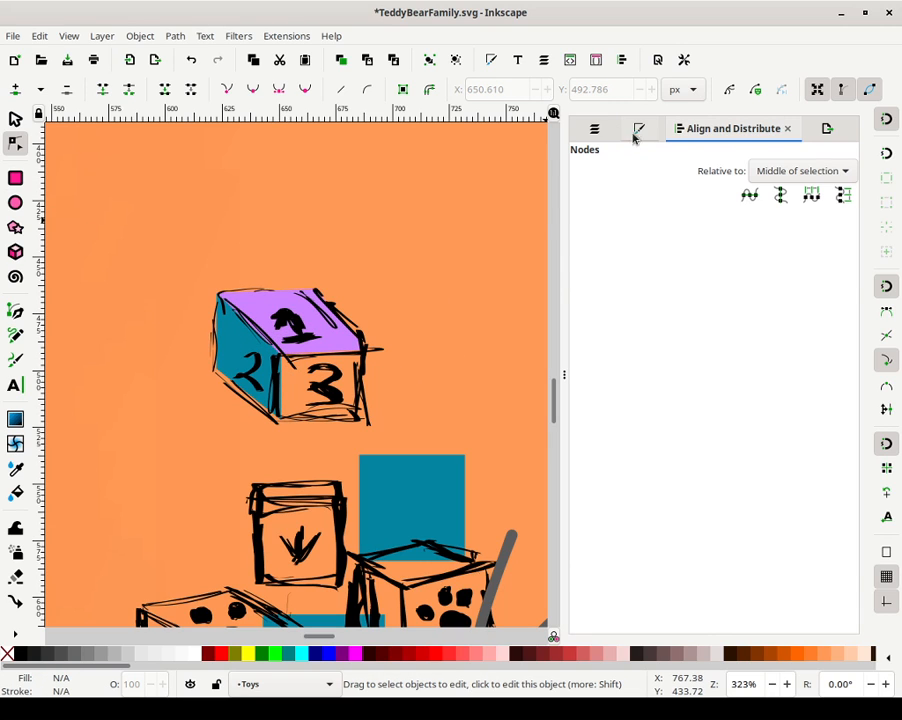
# Lower the opacity of the Toys 1 sketch layer to 7.9%
pyautogui.click(594, 128)
pyautogui.click(639, 263)
pyautogui.moveTo(674, 621); pyautogui.dragTo(598, 607)
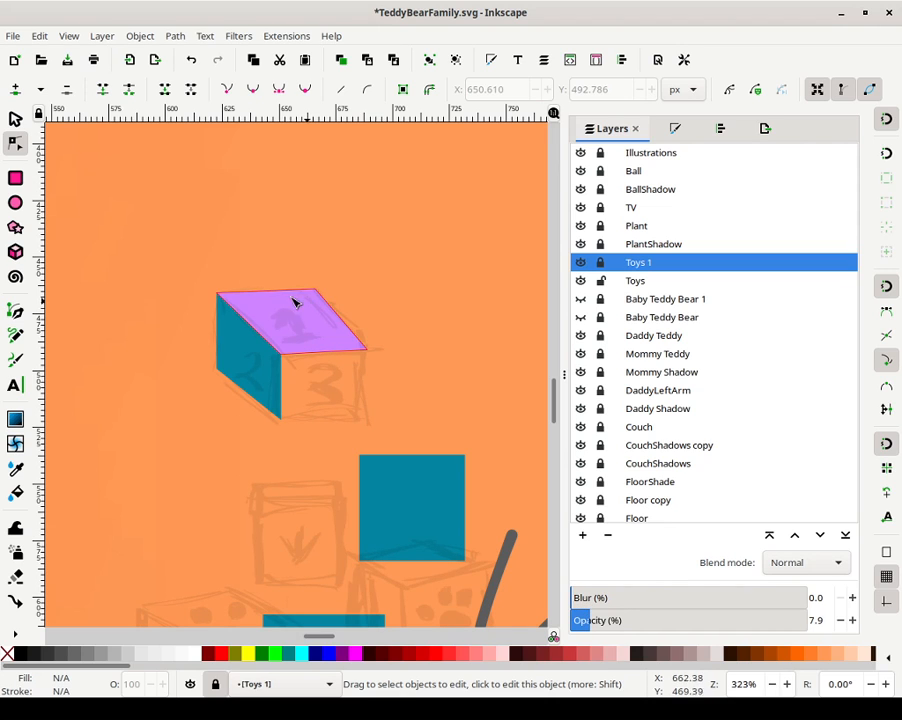
# Move the teal side face's bottom-right corner slightly down
pyautogui.click(278, 414)
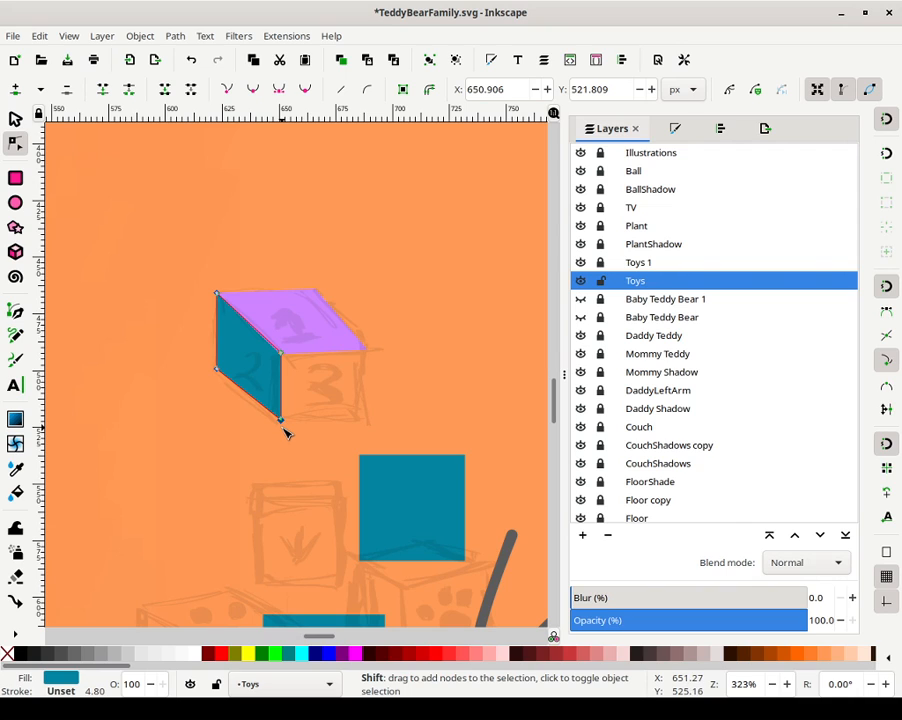
pyautogui.hotkey('shift', 'Down')
pyautogui.hotkey('shift', 'Down')
pyautogui.hotkey('shift', 'Up')
pyautogui.hotkey('shift', 'Up')
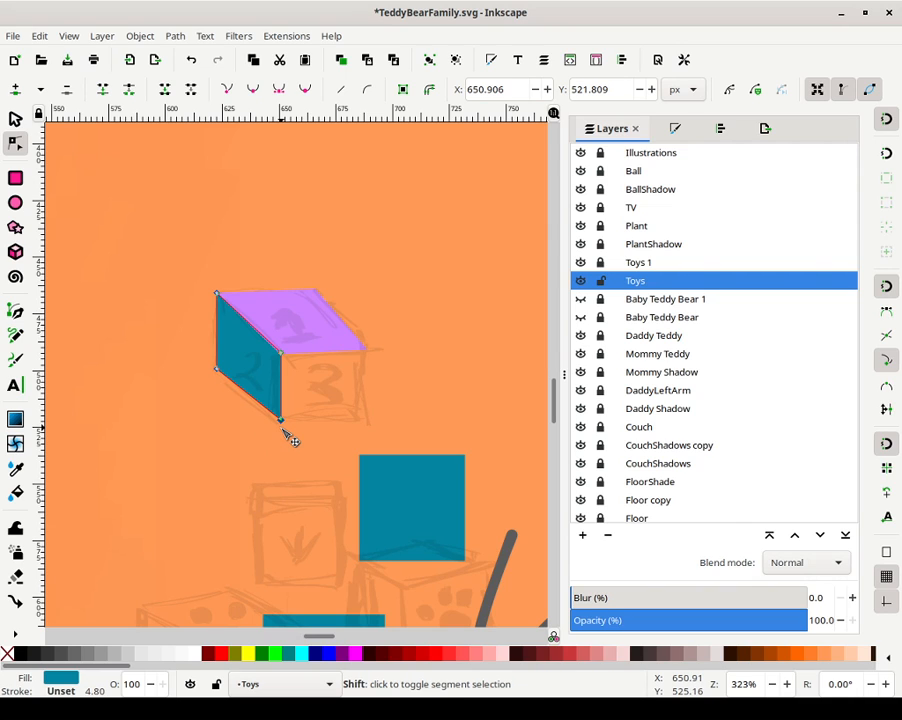
pyautogui.hotkey('ctrl', 'Down')
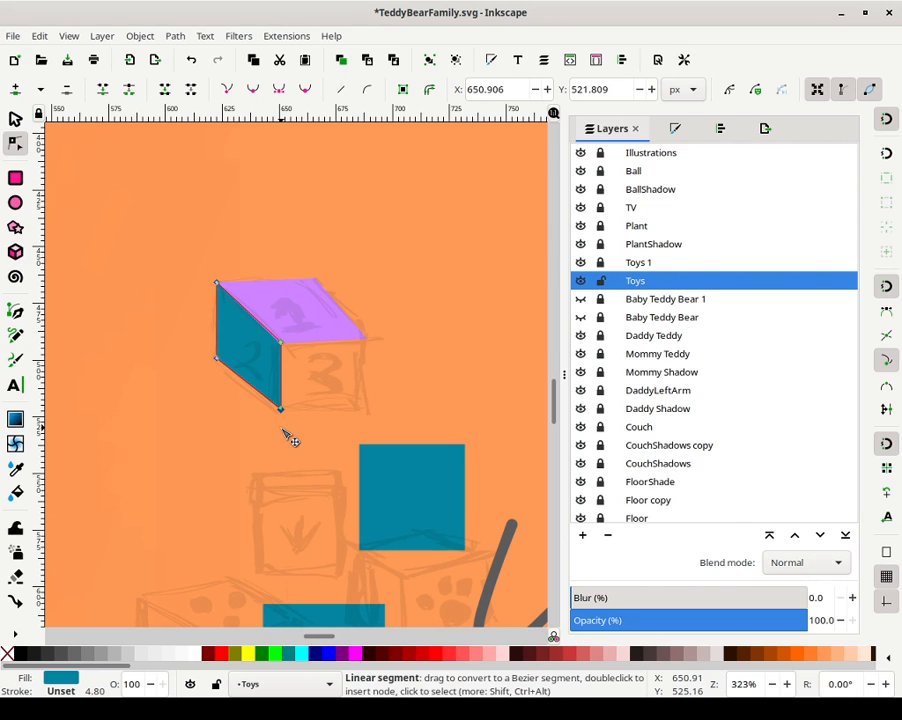
pyautogui.moveTo(285, 418)
pyautogui.mouseDown()
pyautogui.moveTo(281, 440)
pyautogui.moveTo(282, 414)
pyautogui.moveTo(312, 438)
pyautogui.moveTo(276, 429)
pyautogui.moveTo(266, 392)
pyautogui.moveTo(270, 413)
pyautogui.moveTo(291, 430)
pyautogui.moveTo(286, 411)
pyautogui.moveTo(287, 428)
pyautogui.mouseUp()
pyautogui.hotkey('ctrl', 'z')
pyautogui.hotkey('ctrl', 'z')
# Widen the purple top face by moving its two right-hand corners together to the right
pyautogui.click(342, 314)
pyautogui.moveTo(314, 254); pyautogui.dragTo(411, 357)
pyautogui.keyDown('shift'); pyautogui.click(313, 278); pyautogui.keyUp('shift')
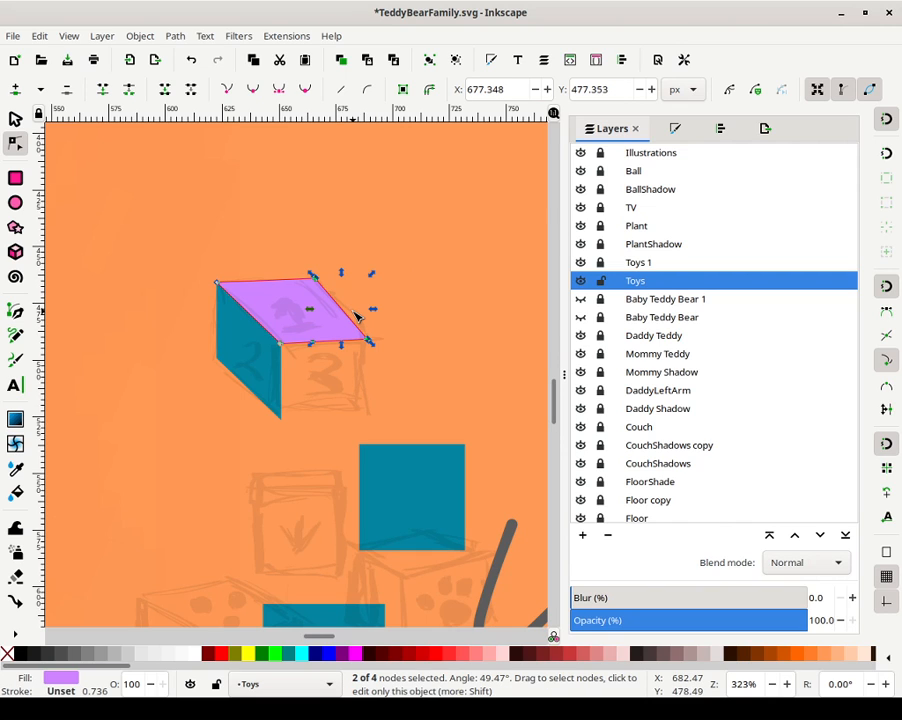
pyautogui.press('Right')
pyautogui.press('Right')
pyautogui.press('Right')
pyautogui.press('Right')
pyautogui.press('Right')
pyautogui.press('Right')
pyautogui.press('Left')
pyautogui.press('Left')
pyautogui.press('Left')
pyautogui.press('Right')
pyautogui.press('Escape')
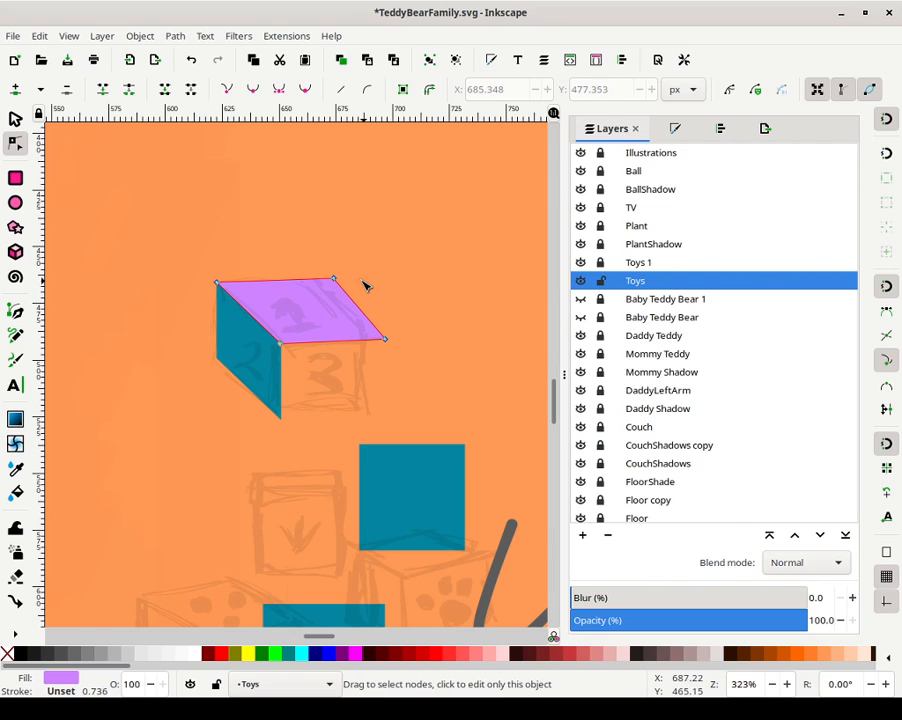
# Nudge the purple top face's back-right corner slightly left
pyautogui.click(335, 279)
pyautogui.press('Left')
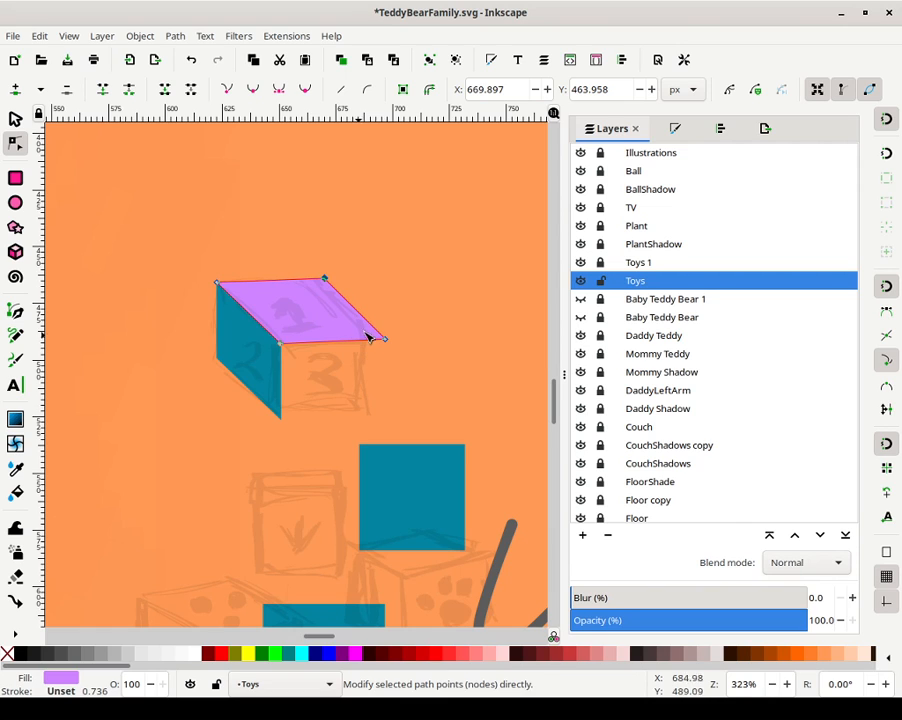
pyautogui.press('Escape')
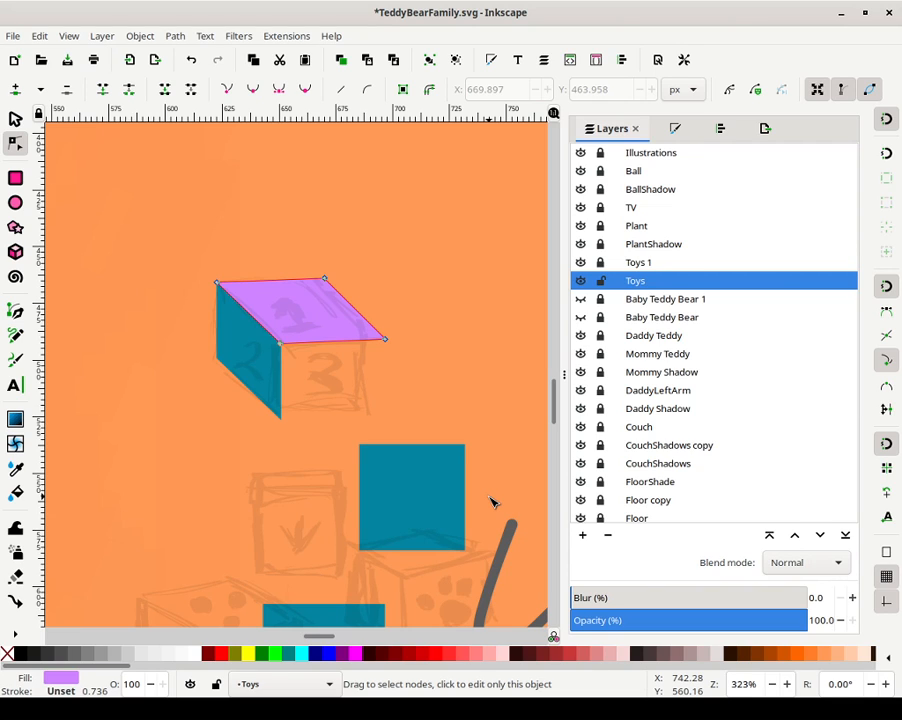
# Make the teal side face taller by moving its two bottom corners down together
pyautogui.click(218, 378)
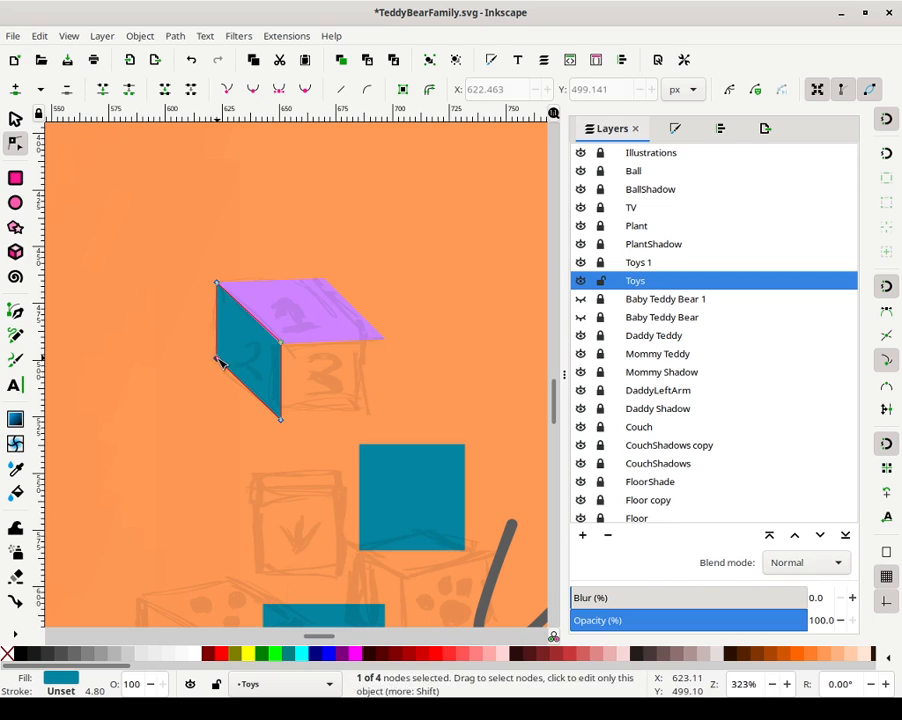
pyautogui.keyDown('shift'); pyautogui.click(286, 423); pyautogui.keyUp('shift')
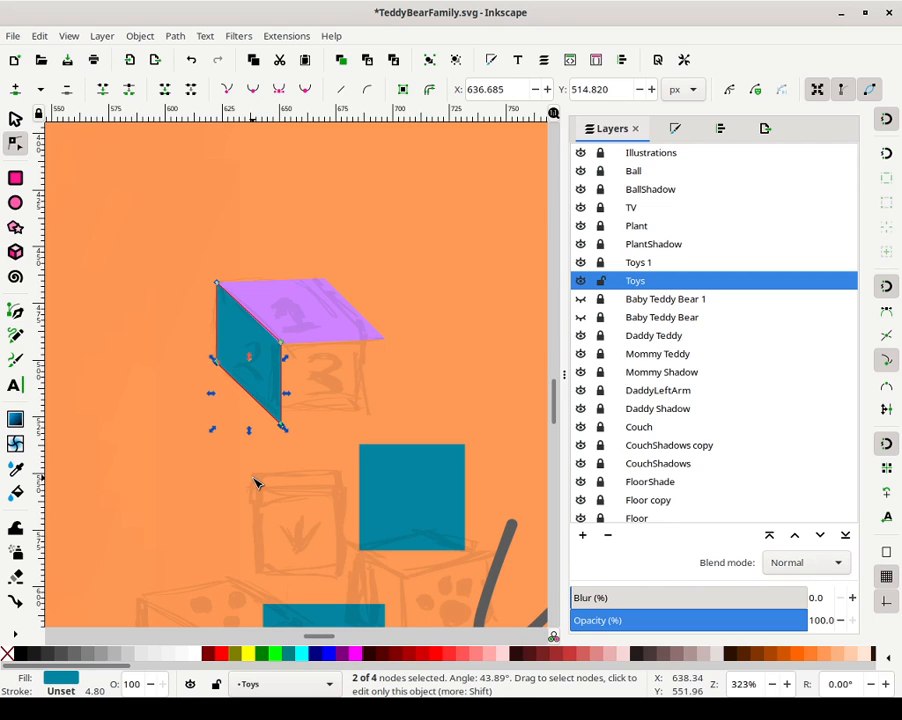
pyautogui.press('Down')
pyautogui.press('Down')
pyautogui.press('Down')
pyautogui.press('Down')
pyautogui.press('Down')
pyautogui.press('Down')
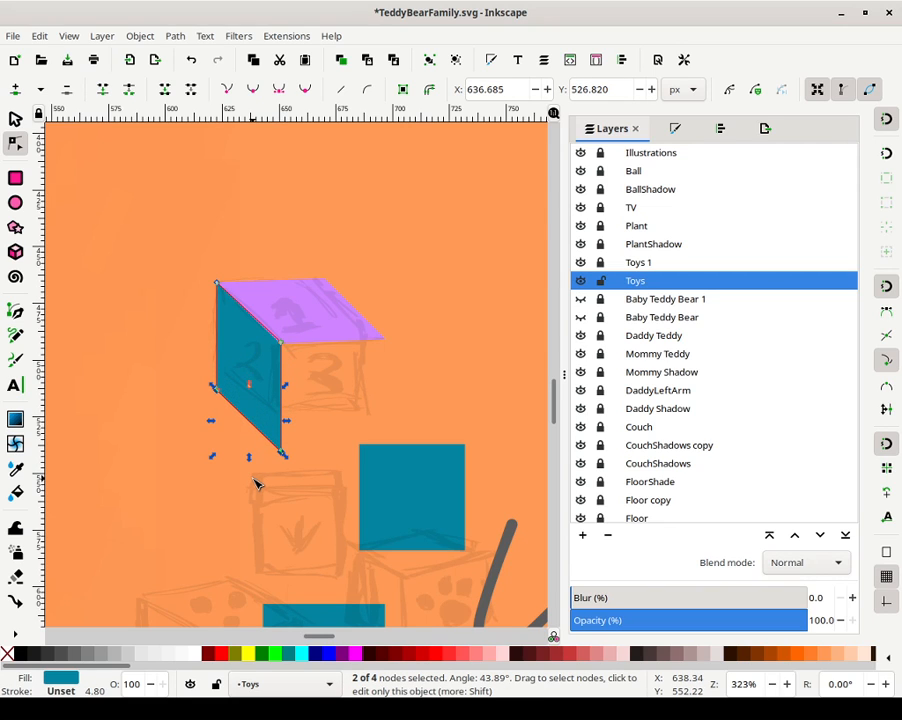
pyautogui.press('Up')
pyautogui.press('Up')
pyautogui.press('Down')
pyautogui.press('Escape')
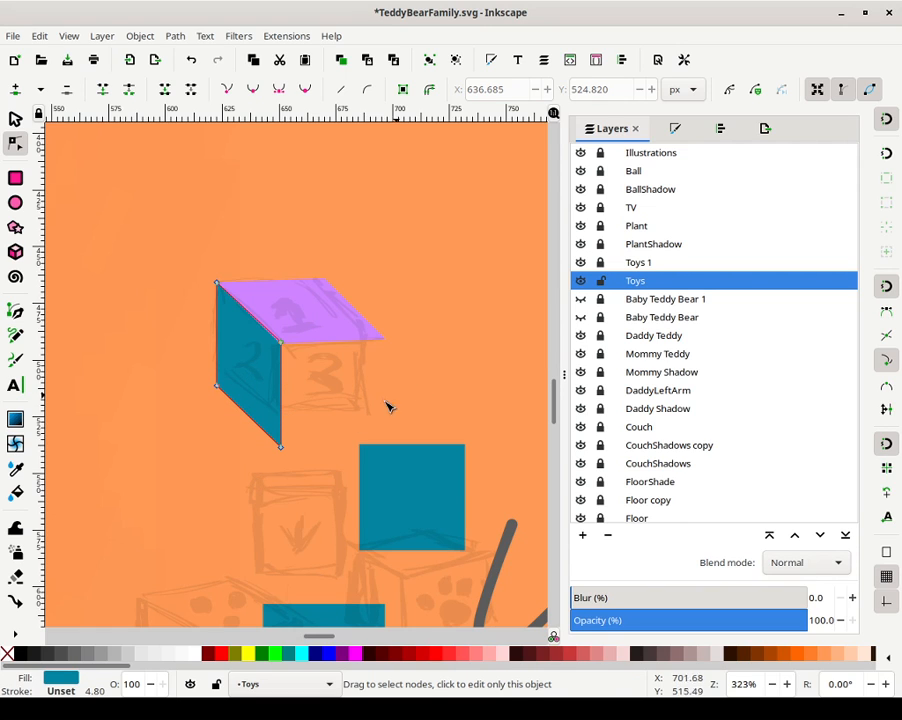
# Shift the purple top face's back-right and front-right corners slightly further right
pyautogui.click(15, 119)
pyautogui.click(377, 235)
pyautogui.click(354, 310)
pyautogui.doubleClick(350, 305)
pyautogui.moveTo(302, 270); pyautogui.dragTo(447, 388)
pyautogui.press('Right')
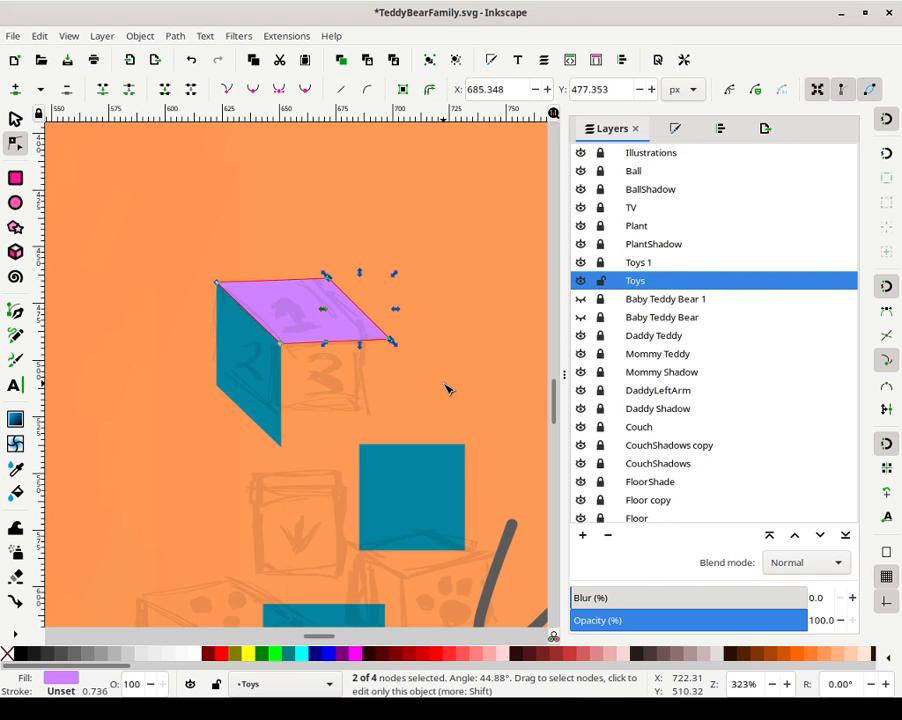
pyautogui.click(447, 388)
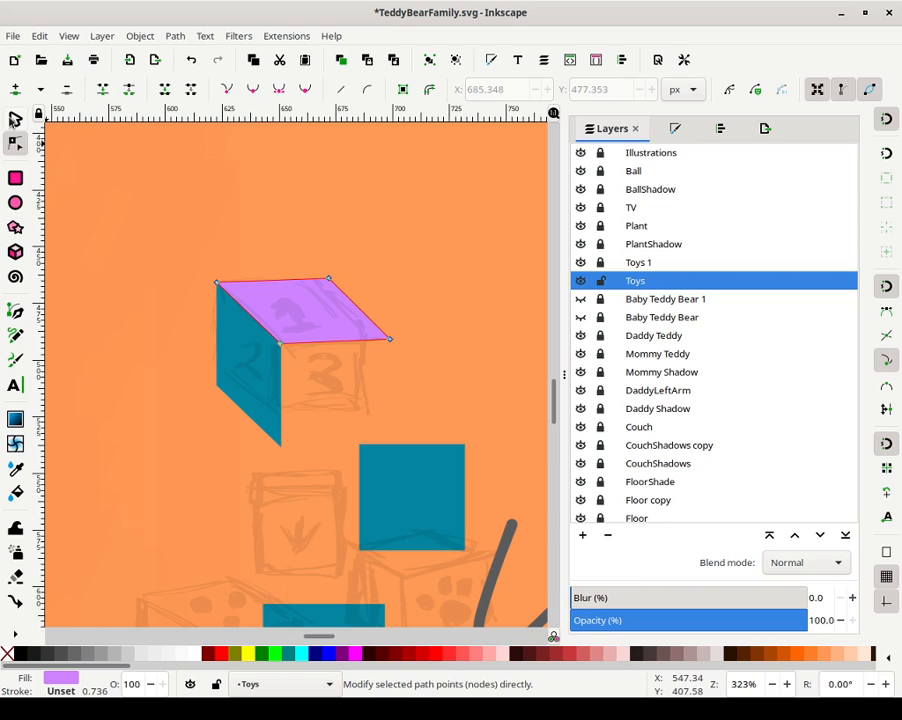
# Duplicate the purple top face as the starting shape for the block's front face
pyautogui.click(14, 121)
pyautogui.click(278, 207)
pyautogui.click(307, 306)
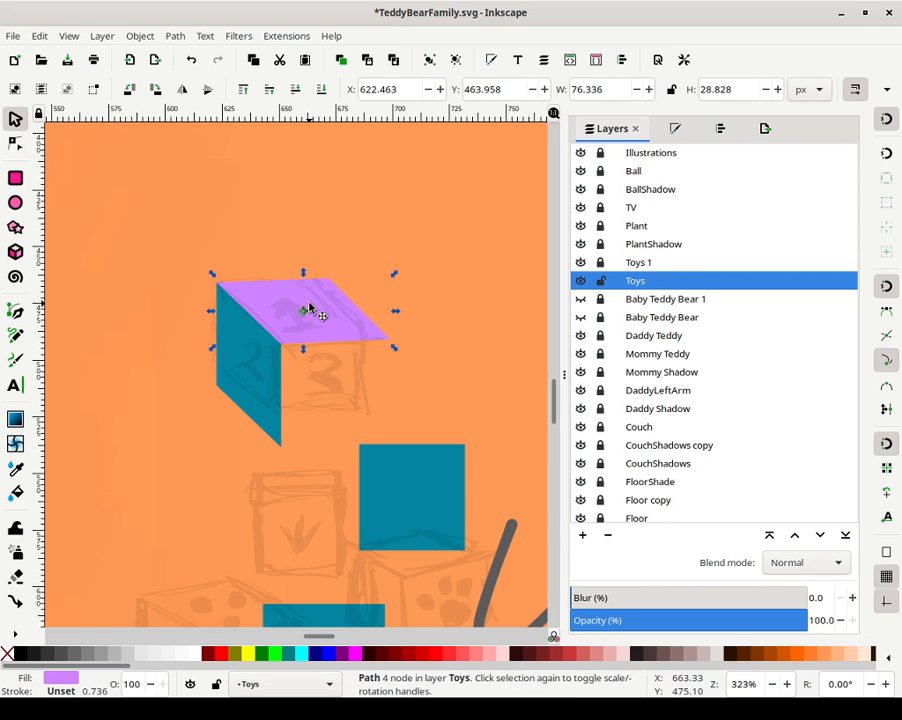
pyautogui.click(308, 246)
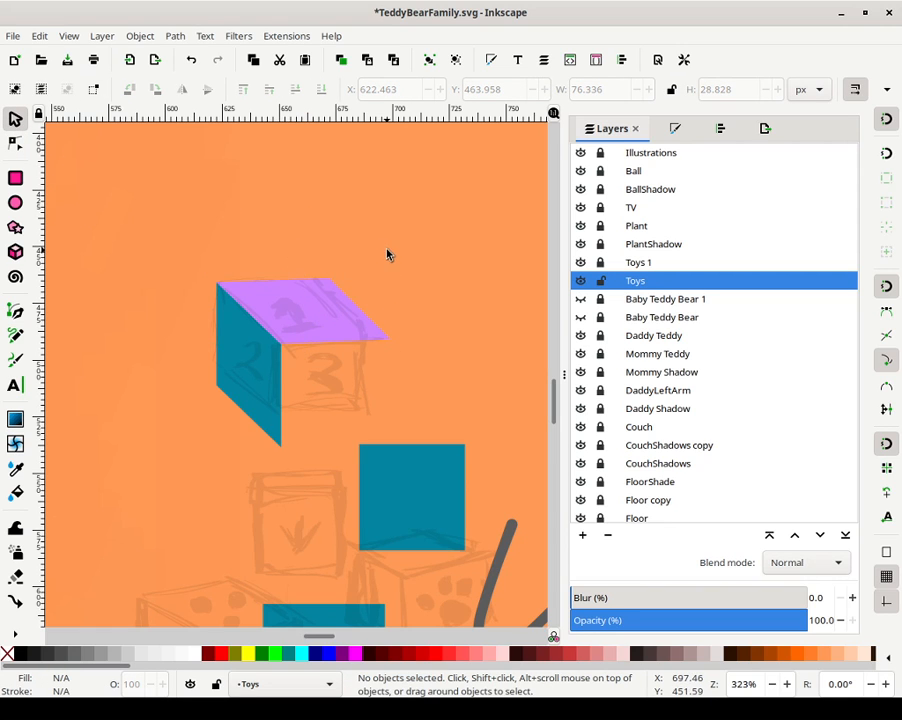
pyautogui.click(316, 287)
pyautogui.click(340, 288)
pyautogui.moveTo(307, 297); pyautogui.dragTo(498, 447)
# Move the purple copy's free pair of corners left and down to form a front face below the top face's front edge
pyautogui.press('n')
pyautogui.press('Left')
pyautogui.press('Left')
pyautogui.press('Left')
pyautogui.press('Left')
pyautogui.press('Left')
pyautogui.press('Left')
pyautogui.press('Left')
pyautogui.press('Left')
pyautogui.press('Left')
pyautogui.press('Left')
pyautogui.press('Left')
pyautogui.press('Left')
pyautogui.press('Left')
pyautogui.press('Right')
pyautogui.press('Right')
pyautogui.press('Left')
pyautogui.press('Down')
pyautogui.press('Down')
pyautogui.press('Down')
pyautogui.press('Down')
pyautogui.press('Down')
pyautogui.press('Down')
pyautogui.press('Down')
pyautogui.press('Down')
pyautogui.press('Down')
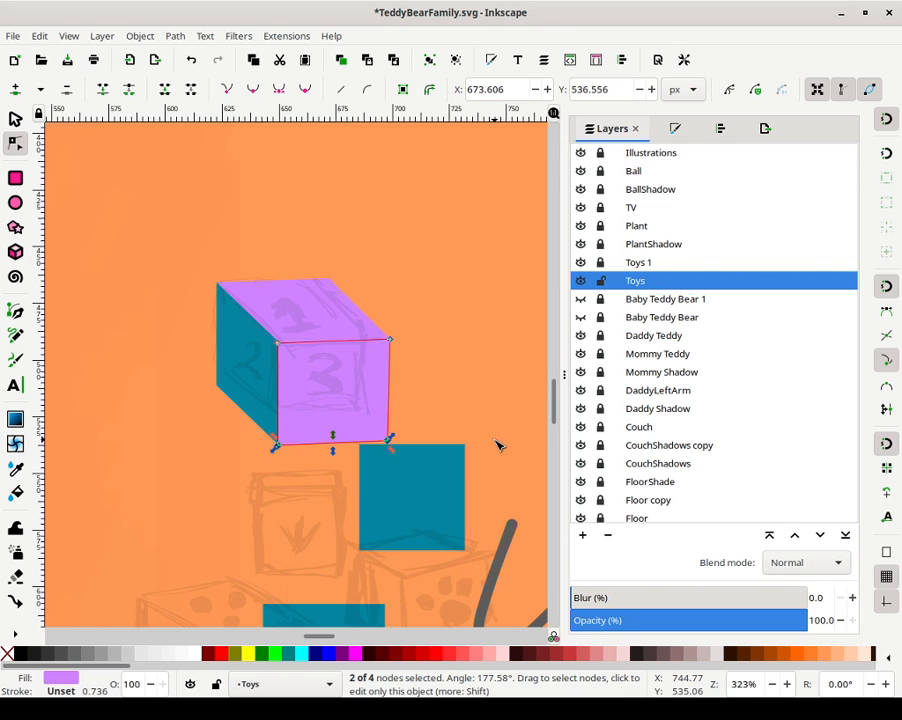
# Adjust the front face's two left corners so its left edge meets the teal side face
pyautogui.moveTo(272, 300); pyautogui.dragTo(284, 478)
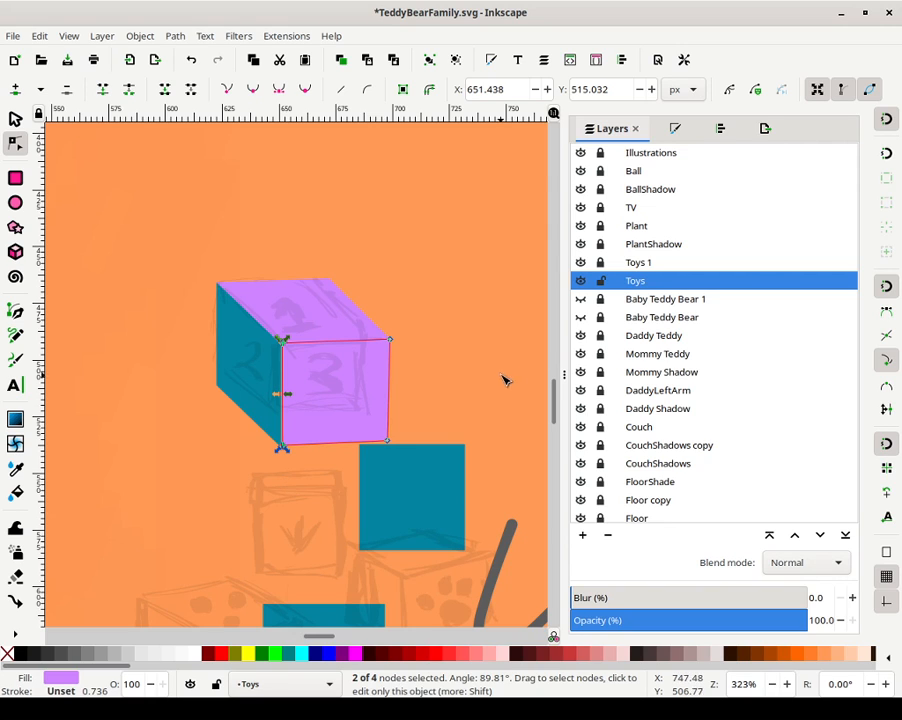
pyautogui.press('Escape')
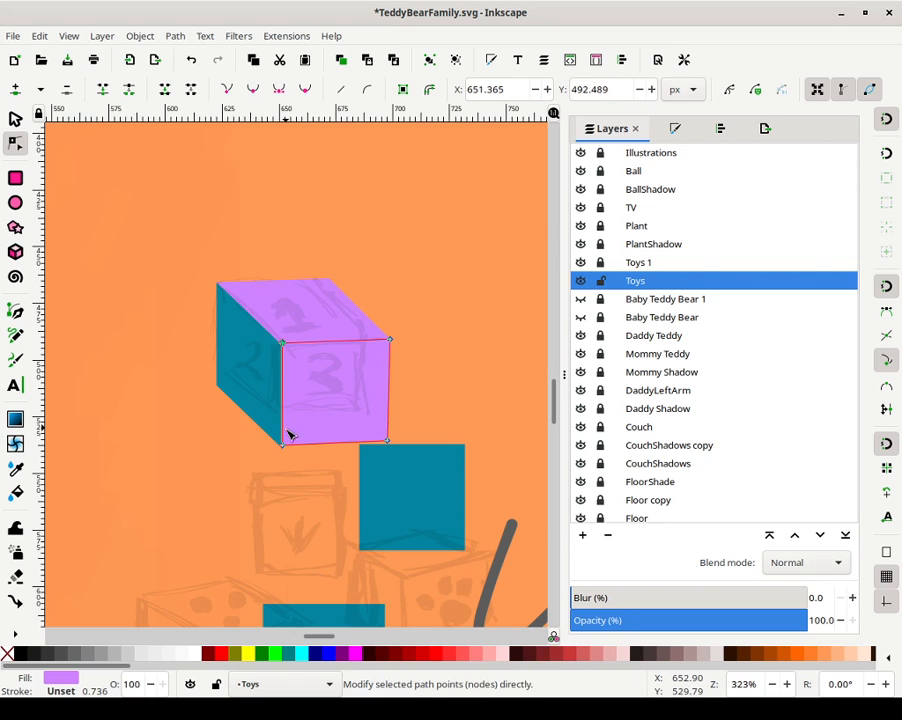
pyautogui.keyDown('shift'); pyautogui.click(284, 450); pyautogui.keyUp('shift')
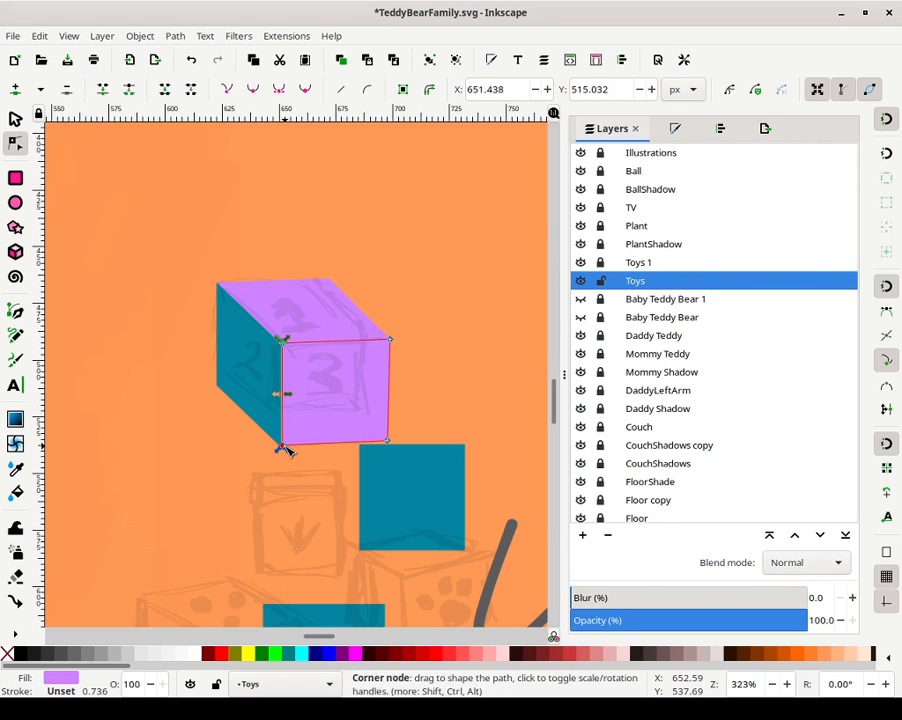
pyautogui.moveTo(286, 452); pyautogui.dragTo(286, 452)
pyautogui.click(380, 373)
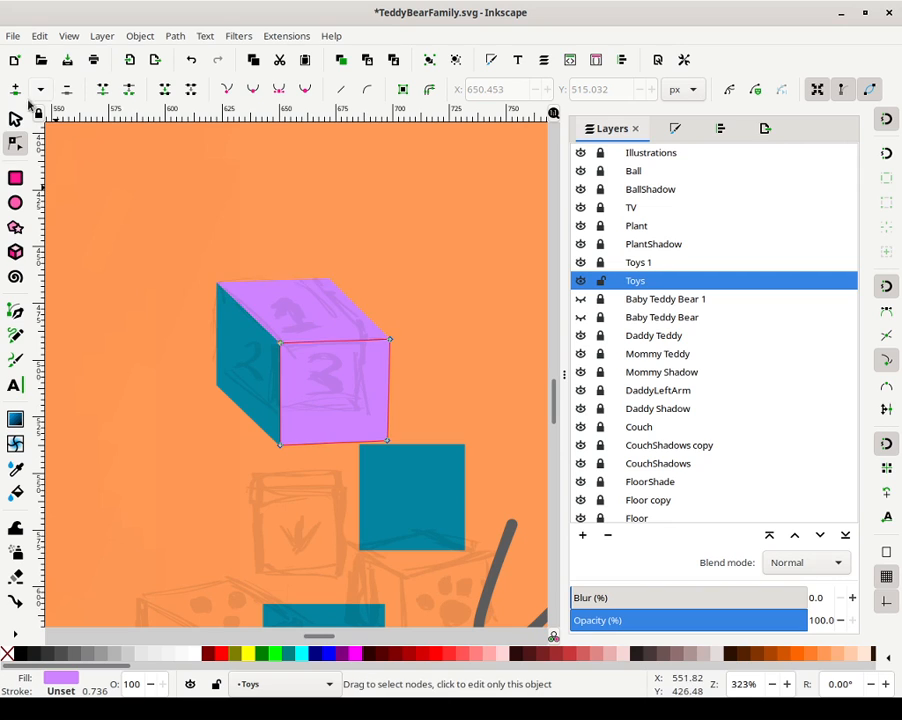
# Recolour the front face light green by setting its fill hue to 126
pyautogui.press('s')
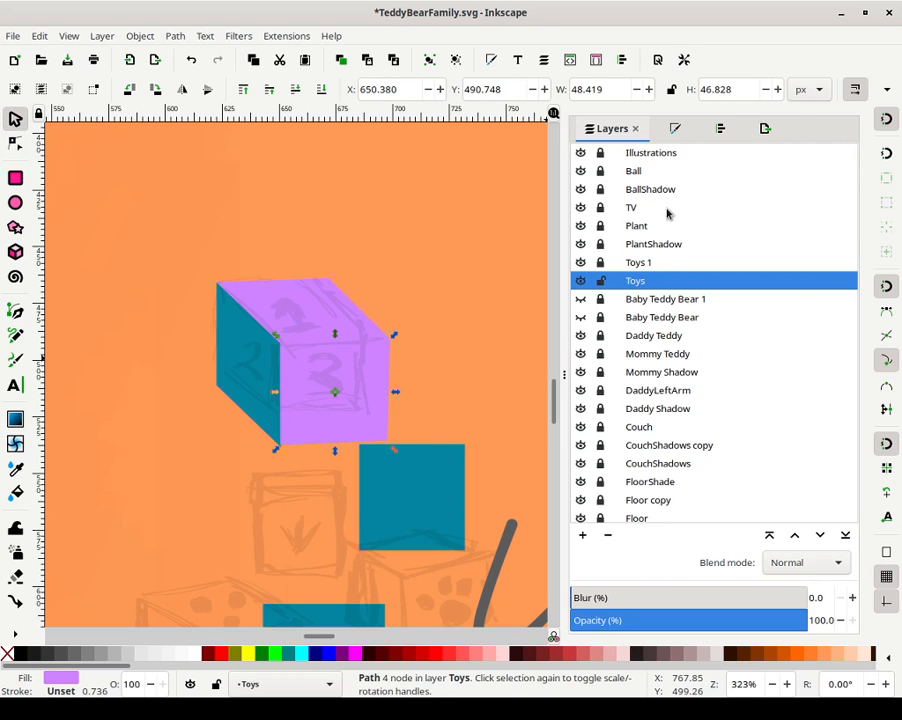
pyautogui.click(675, 128)
pyautogui.click(663, 262)
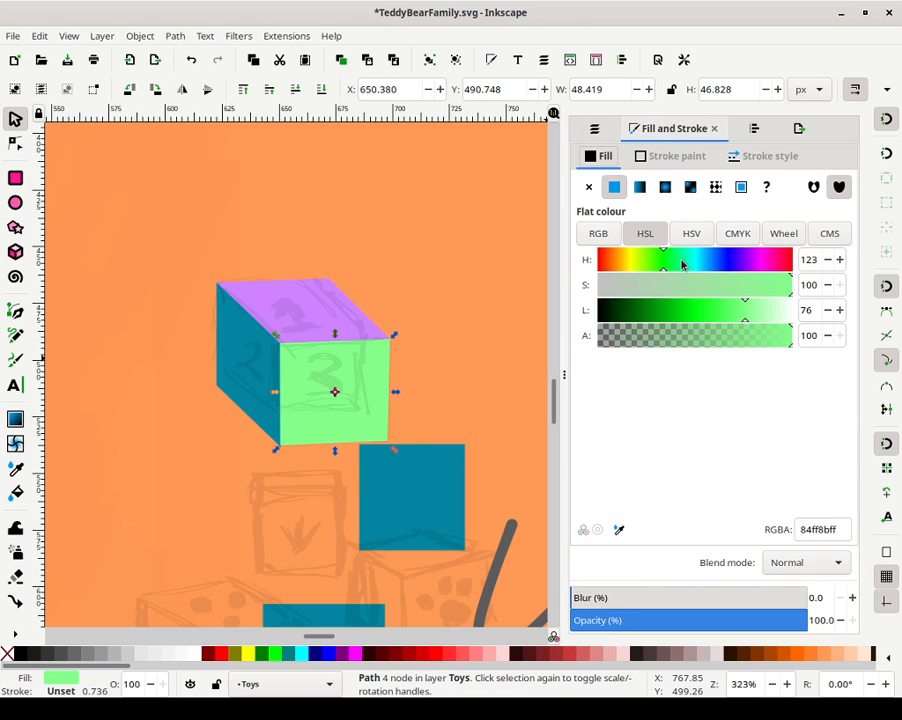
pyautogui.click(840, 261)
pyautogui.click(840, 261)
pyautogui.click(840, 261)
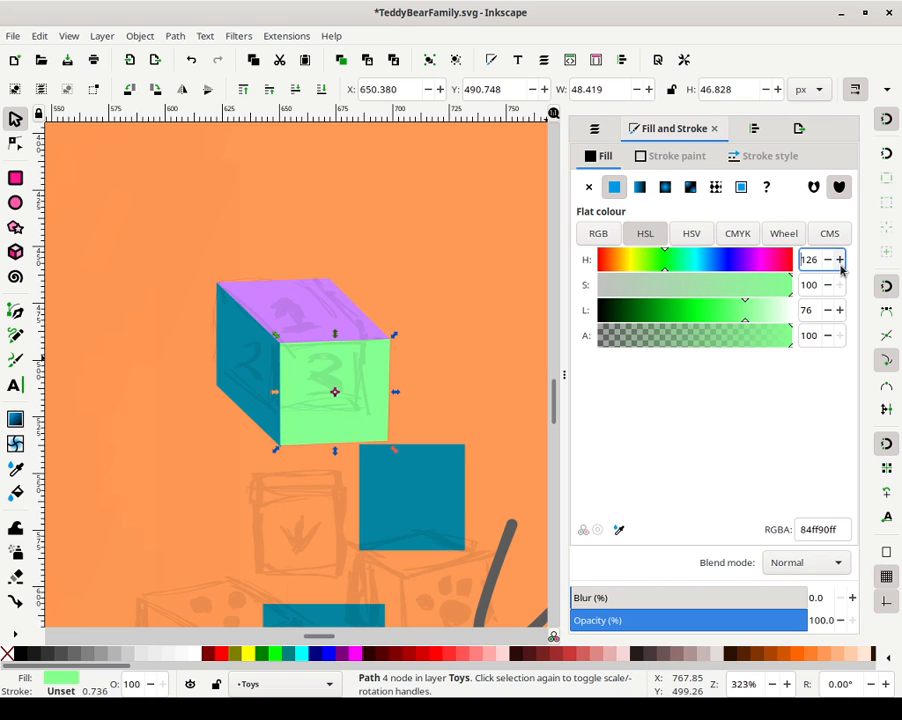
pyautogui.click(407, 298)
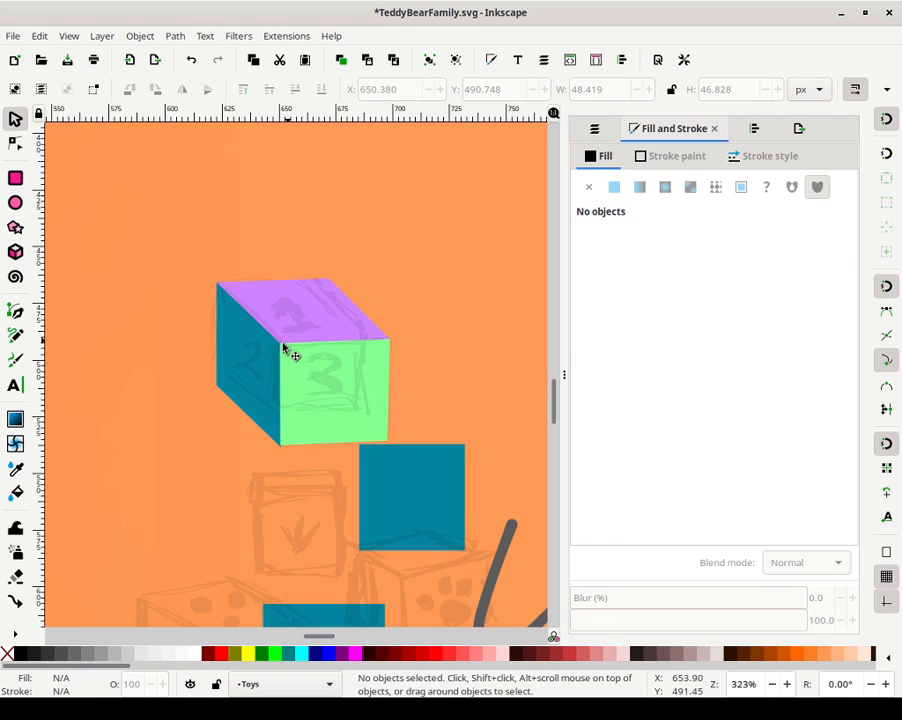
# Raise the teal side face's two bottom corners slightly to meet the green front face's bottom corner
pyautogui.moveTo(157, 211); pyautogui.dragTo(419, 359)
pyautogui.click(270, 410)
pyautogui.doubleClick(271, 410)
pyautogui.click(281, 449)
pyautogui.keyDown('shift'); pyautogui.click(218, 388); pyautogui.keyUp('shift')
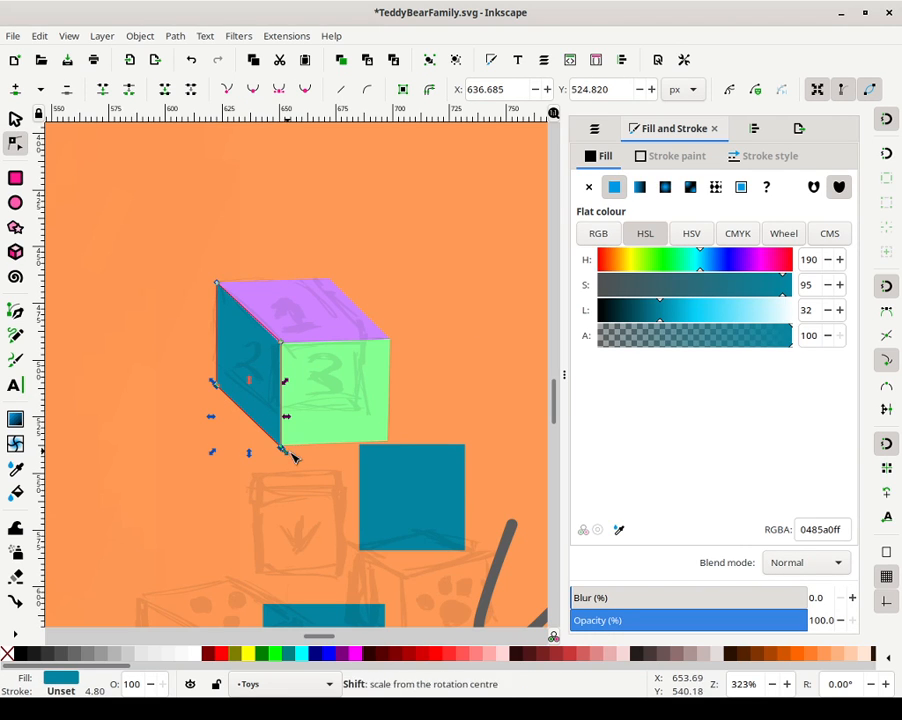
pyautogui.moveTo(286, 454)
pyautogui.mouseDown()
pyautogui.moveTo(278, 451)
pyautogui.moveTo(286, 448)
pyautogui.mouseUp()
pyautogui.click(465, 401)
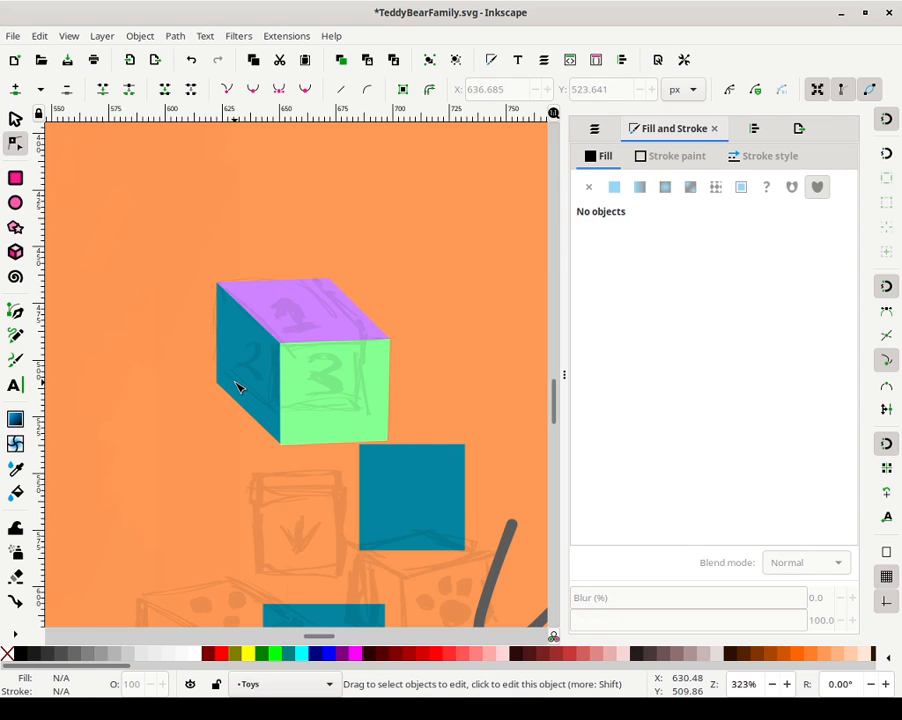
# Group the block's purple, teal and green faces
pyautogui.press('s')
pyautogui.moveTo(85, 201)
pyautogui.mouseDown()
pyautogui.moveTo(274, 415)
pyautogui.moveTo(461, 485)
pyautogui.mouseUp()
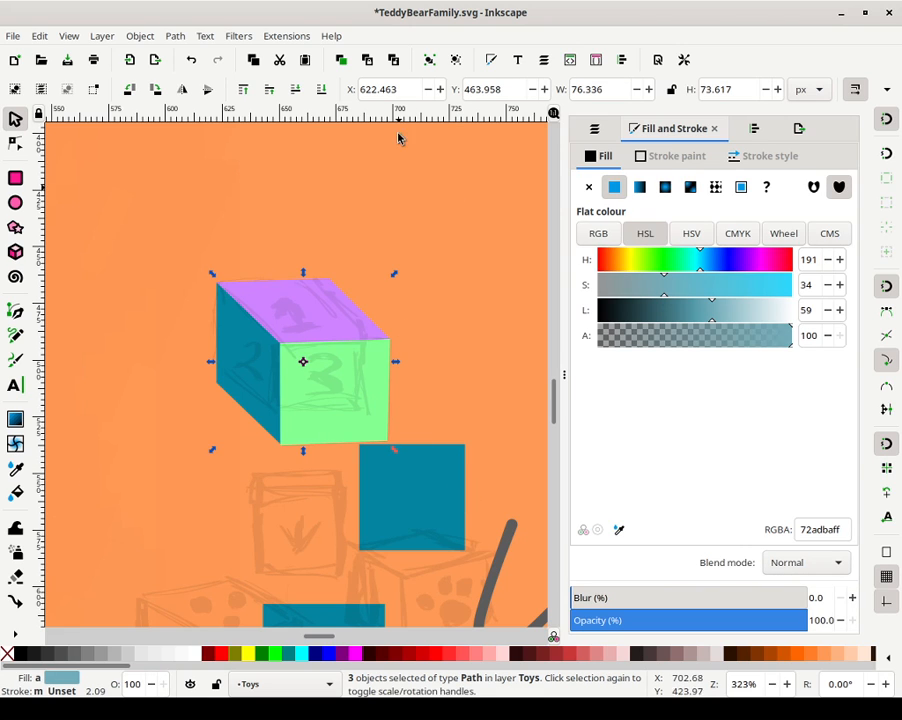
pyautogui.click(432, 60)
# Scale the block group down to about 68 by 61 px over its sketch and lock the width-to-height ratio
pyautogui.moveTo(394, 456); pyautogui.dragTo(389, 451)
pyautogui.click(671, 89)
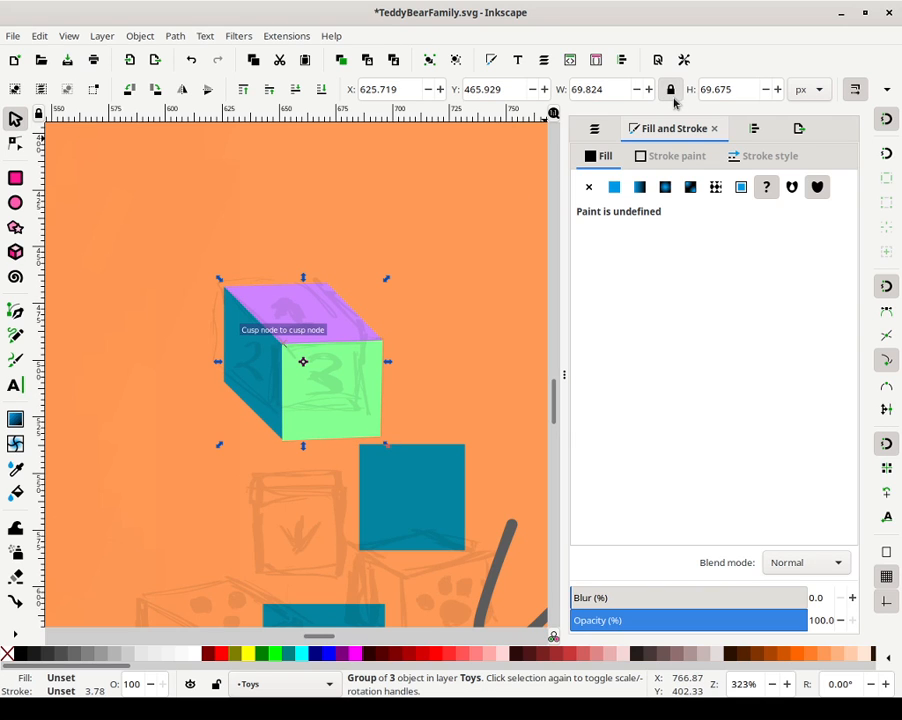
pyautogui.moveTo(385, 446); pyautogui.dragTo(343, 402)
pyautogui.moveTo(372, 350)
pyautogui.mouseDown()
pyautogui.moveTo(388, 362)
pyautogui.moveTo(380, 360)
pyautogui.mouseUp()
pyautogui.click(390, 308)
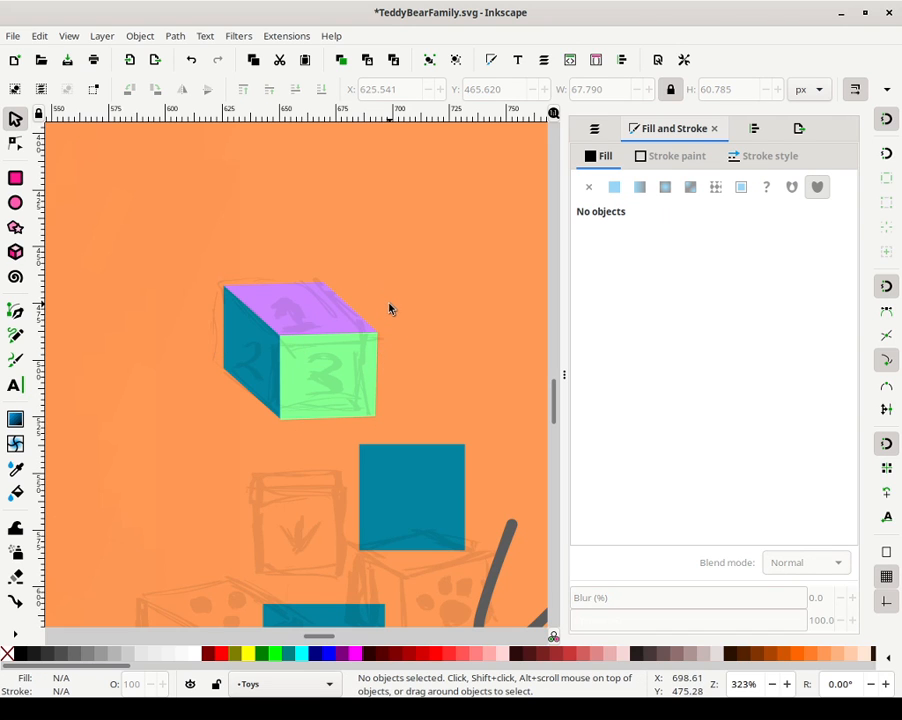
# Add the number 3 as text on the green front face
pyautogui.press('#')
pyautogui.press('#')
pyautogui.press('t')
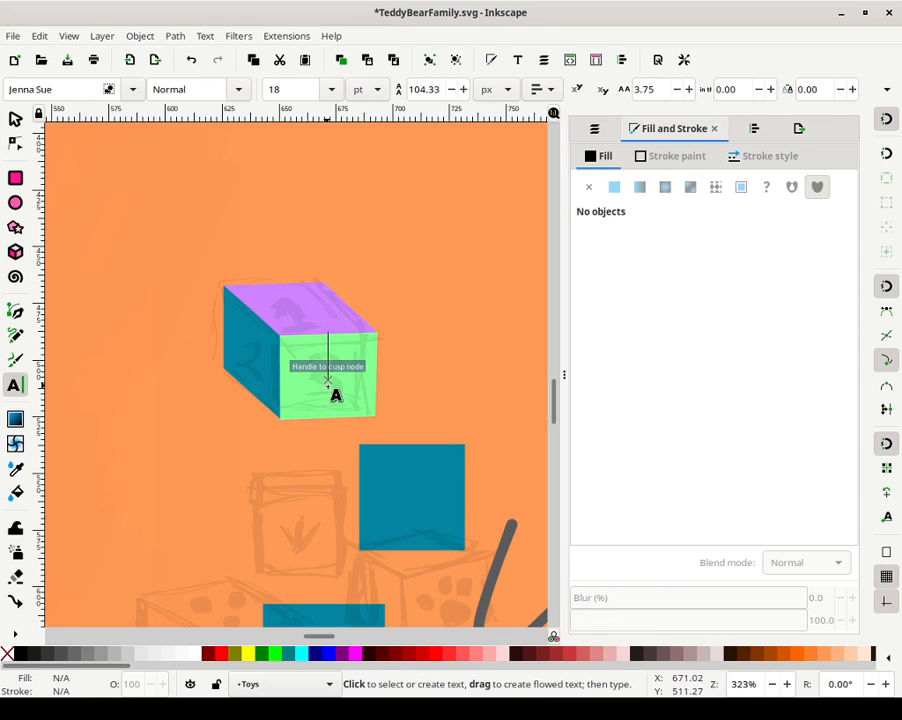
pyautogui.click(327, 378)
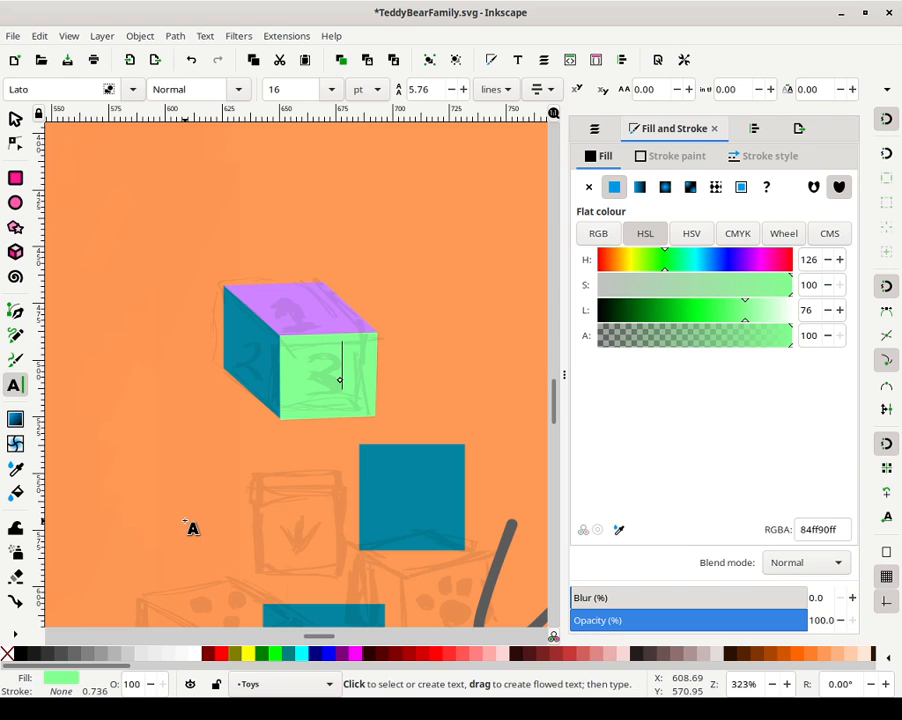
# Set the number 3's fill to dark grey with saturation 0 and lightness 18
pyautogui.moveTo(686, 318); pyautogui.dragTo(673, 325)
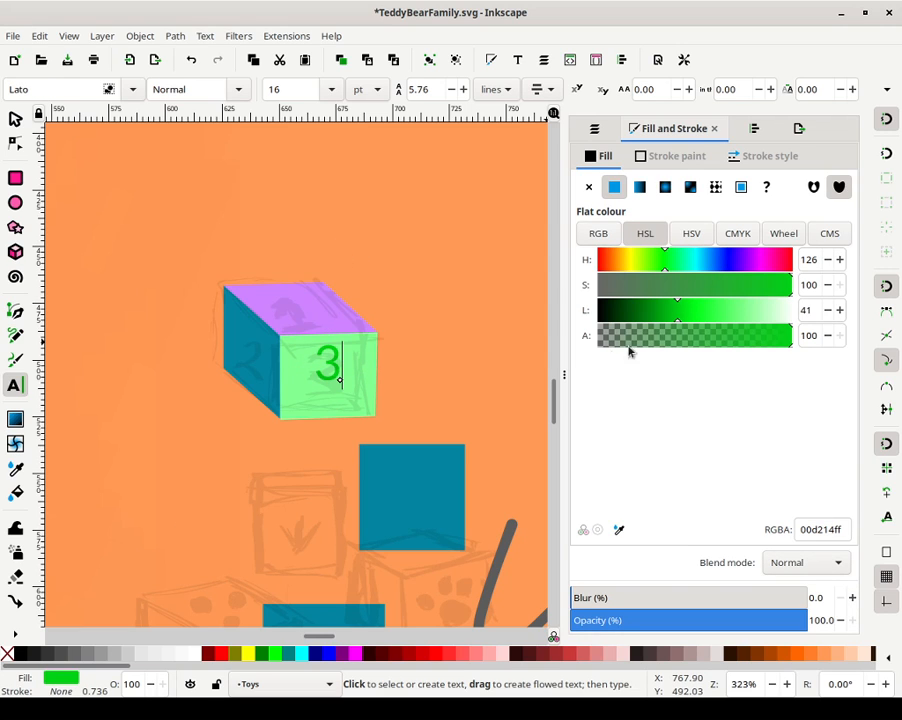
pyautogui.moveTo(719, 285); pyautogui.dragTo(534, 282)
pyautogui.click(624, 313)
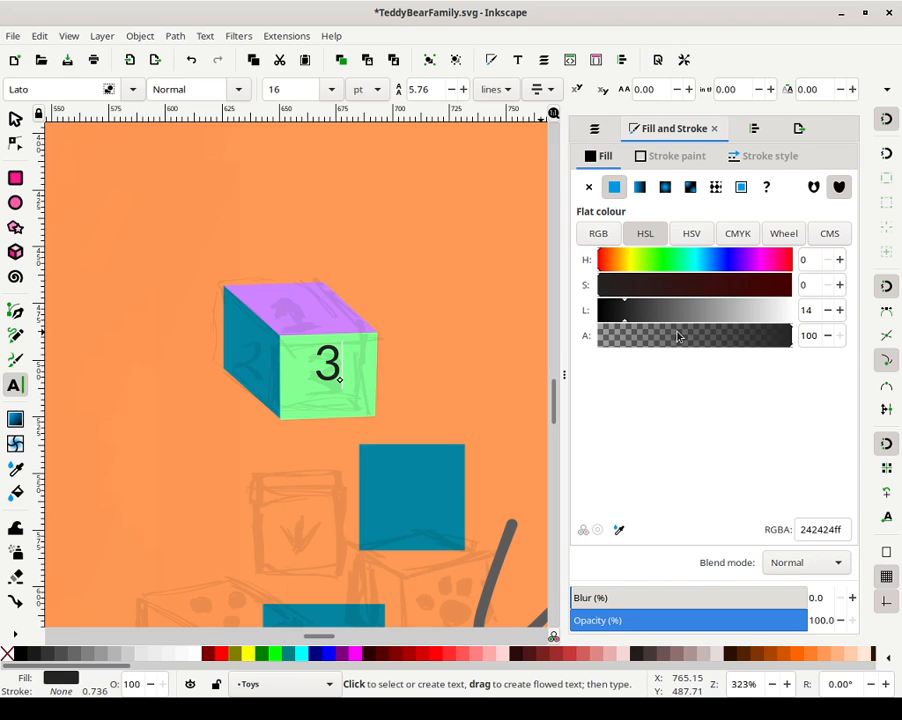
pyautogui.click(839, 310)
pyautogui.click(839, 310)
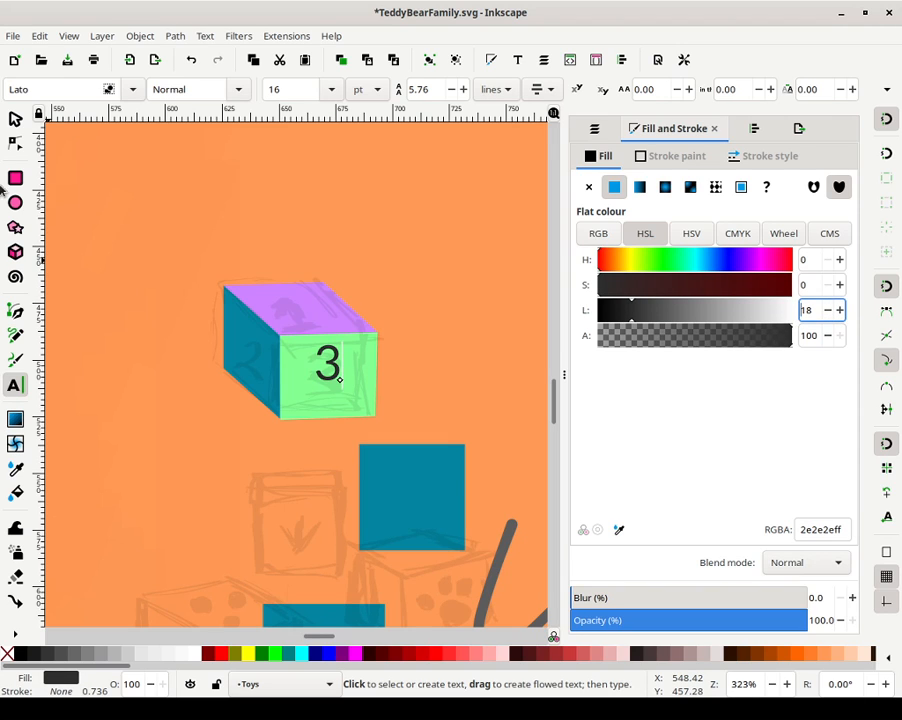
# Centre the 3 on the green front face and place a duplicate on the teal side face, changed to 2
pyautogui.click(15, 119)
pyautogui.click(438, 296)
pyautogui.moveTo(344, 357); pyautogui.dragTo(262, 355)
pyautogui.click(365, 362)
pyautogui.click(330, 388)
pyautogui.hotkey('ctrl', 'd')
pyautogui.write('t')
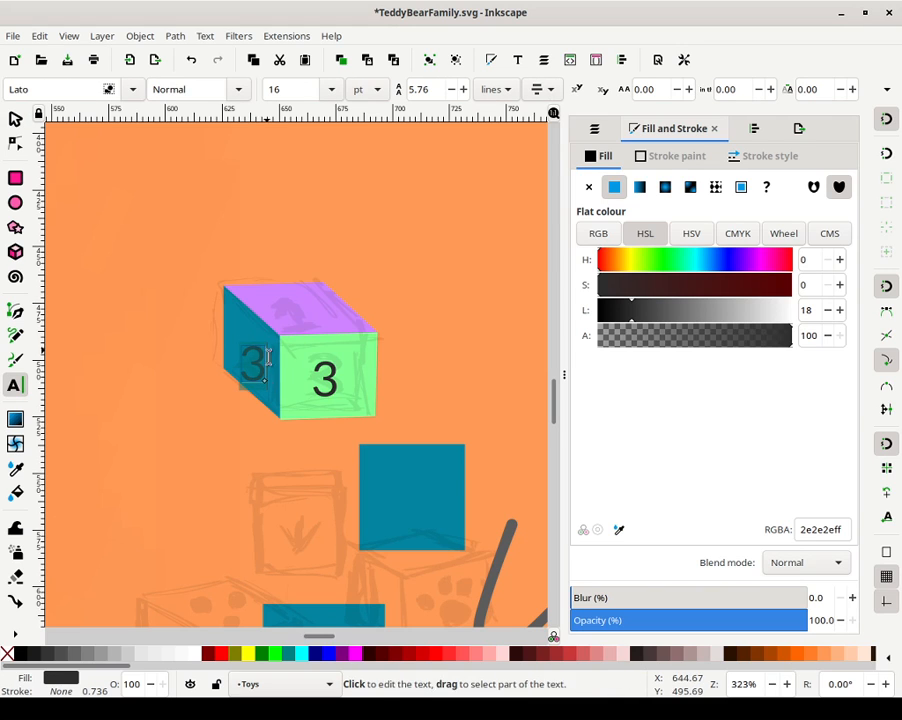
pyautogui.write('2')
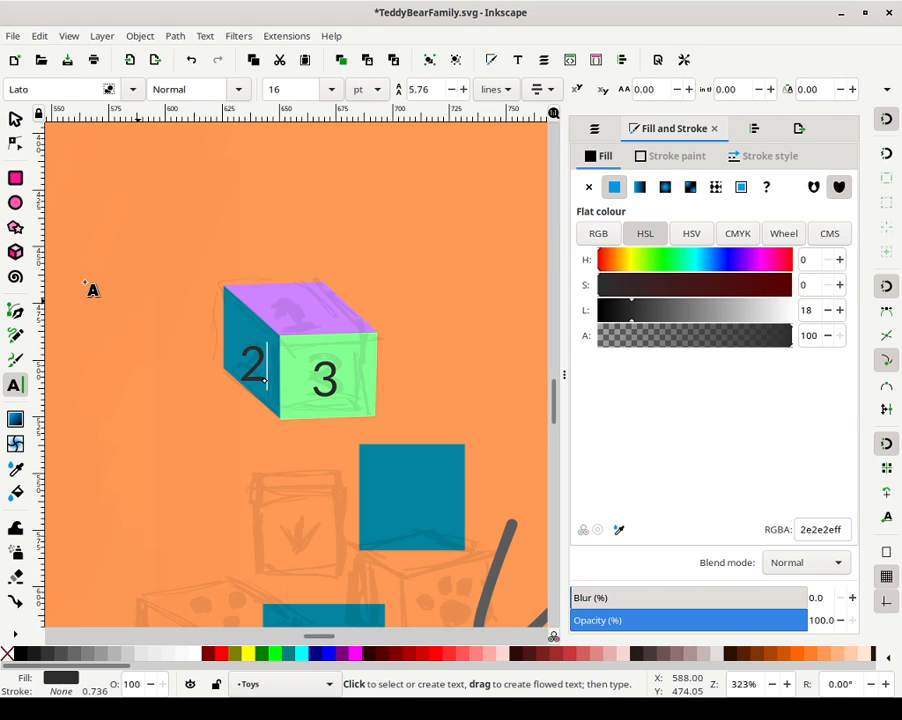
pyautogui.click(15, 119)
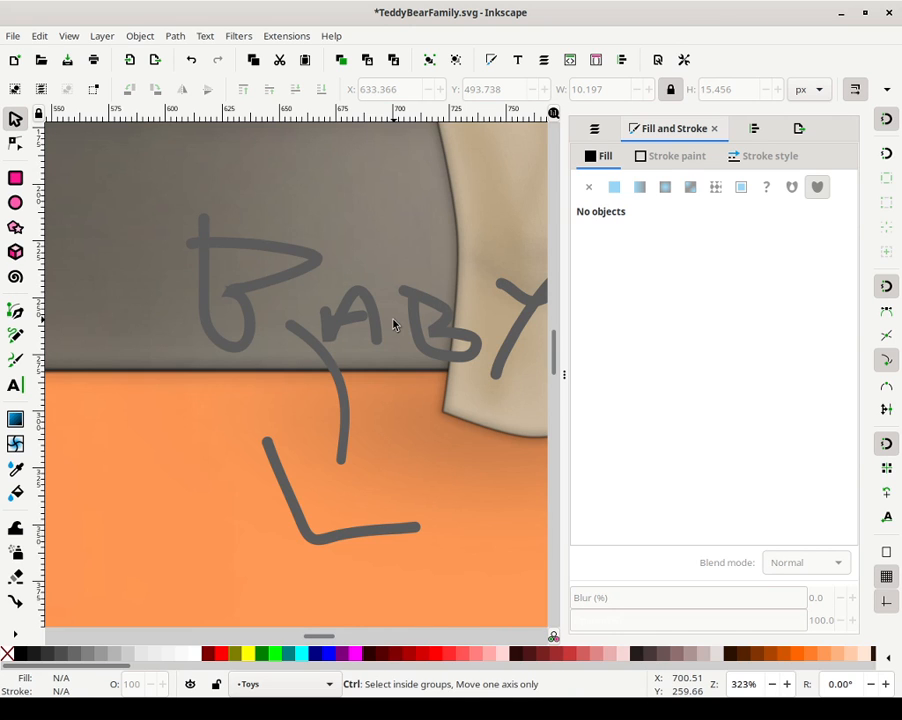
pyautogui.scroll(-15, 393, 323)
pyautogui.scroll(9, 393, 323)
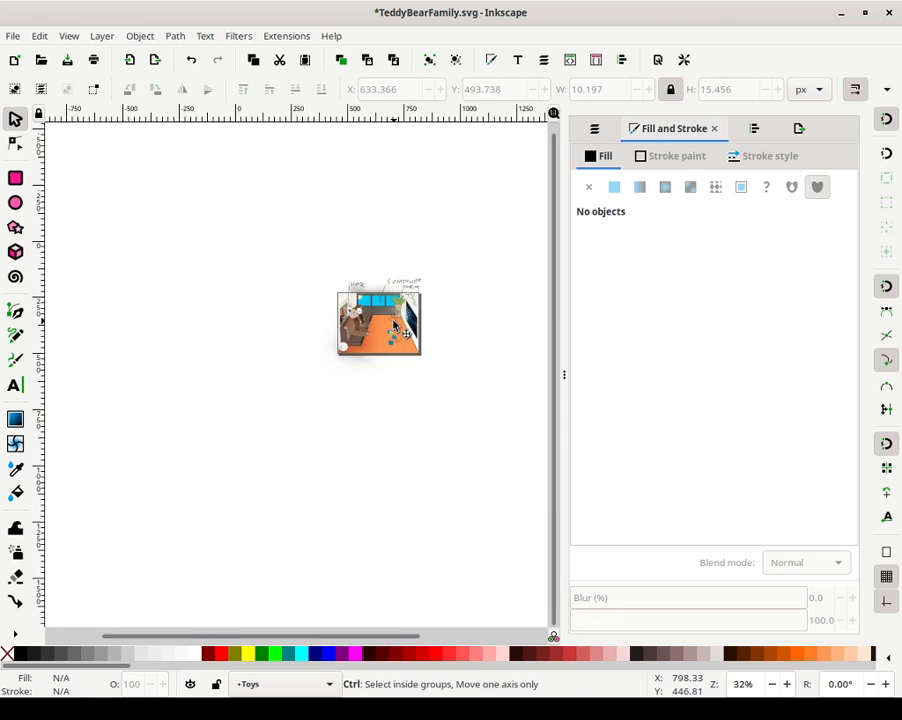
# Move the 2 higher on the block's teal side face, to about X 630.4, Y 488.2 px
pyautogui.scroll(7, 393, 323)
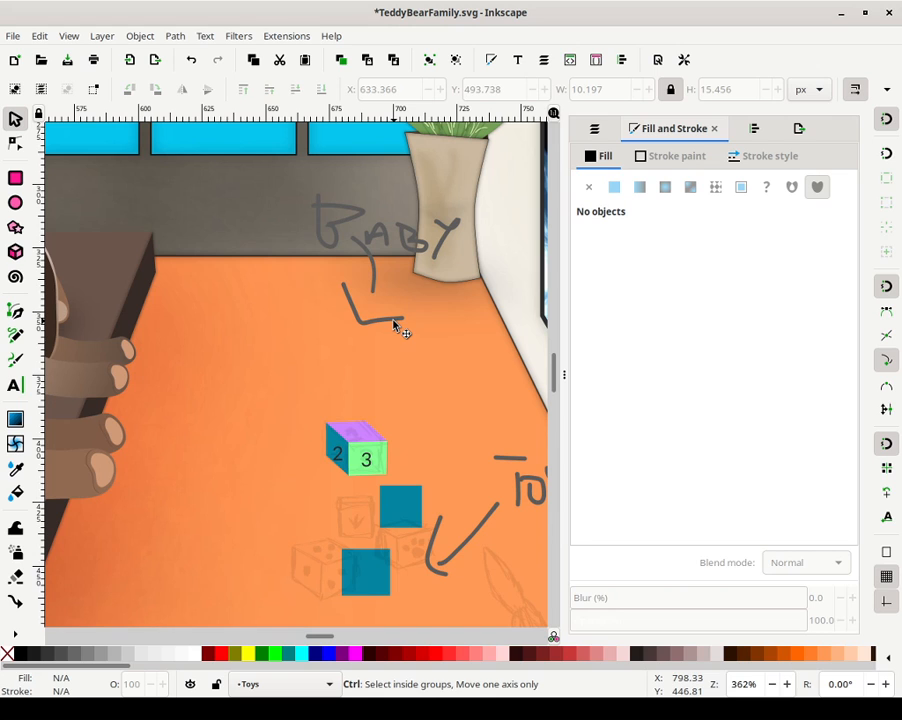
pyautogui.moveTo(434, 458); pyautogui.dragTo(509, 240)
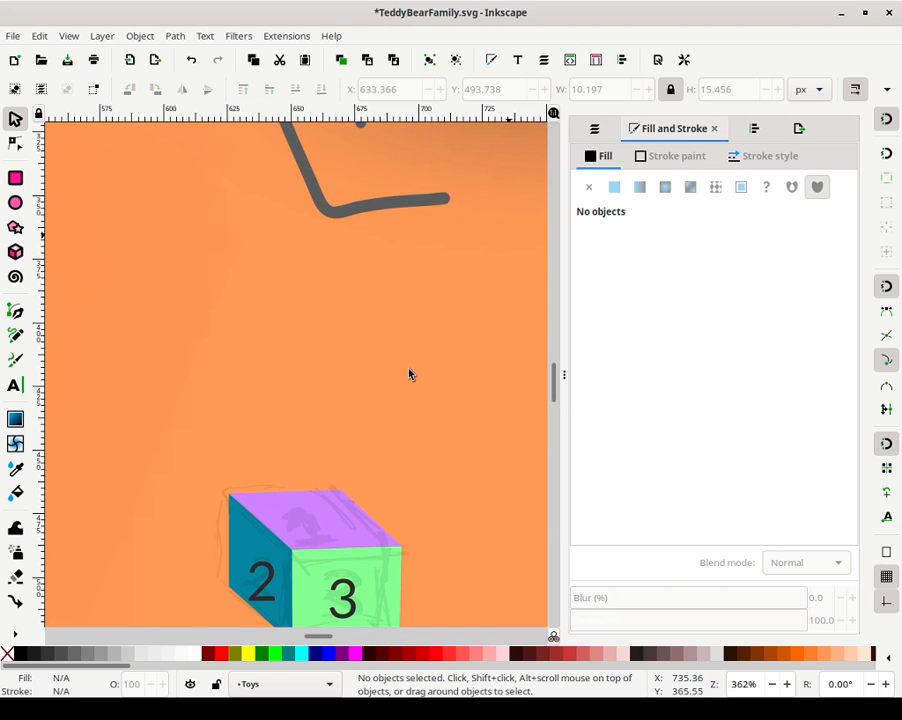
pyautogui.scroll(1, 409, 374)
pyautogui.moveTo(408, 370); pyautogui.dragTo(397, 216)
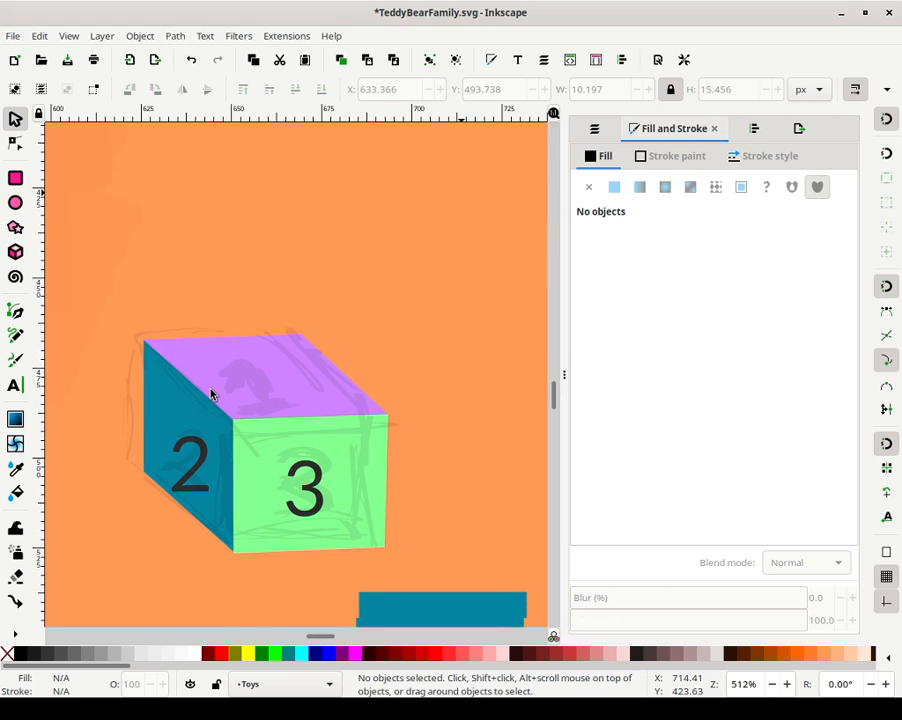
pyautogui.scroll(-1, 211, 394)
pyautogui.click(205, 436)
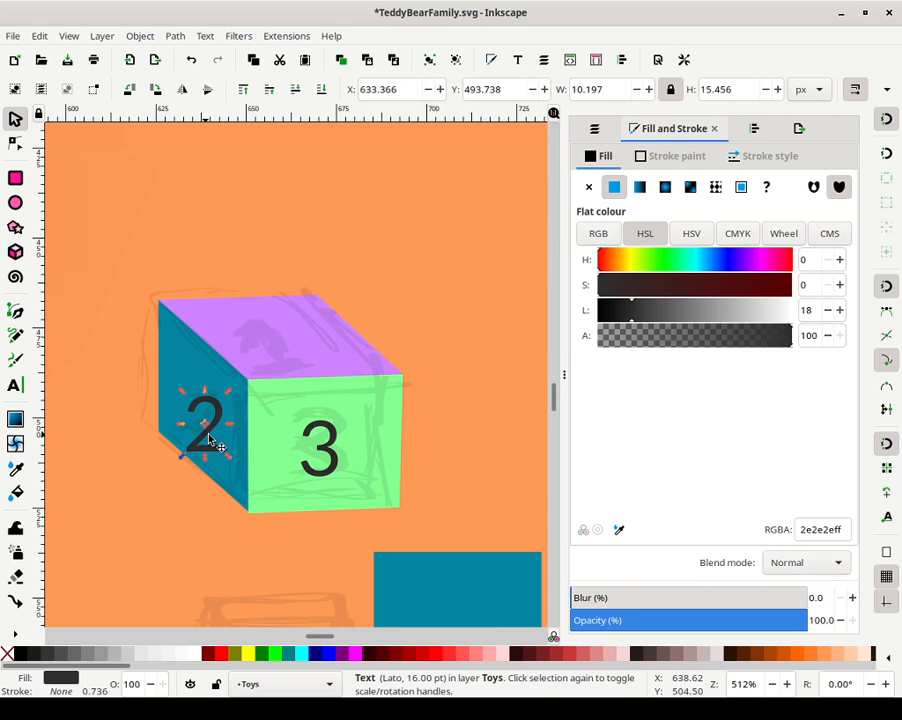
pyautogui.moveTo(205, 381); pyautogui.dragTo(393, 346)
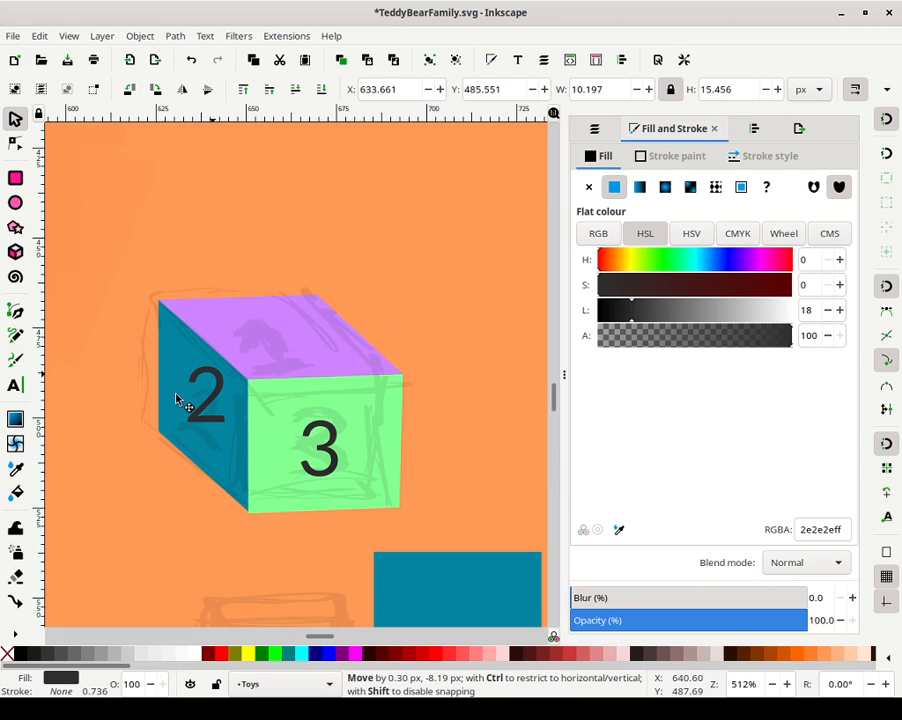
pyautogui.moveTo(177, 398); pyautogui.dragTo(170, 410)
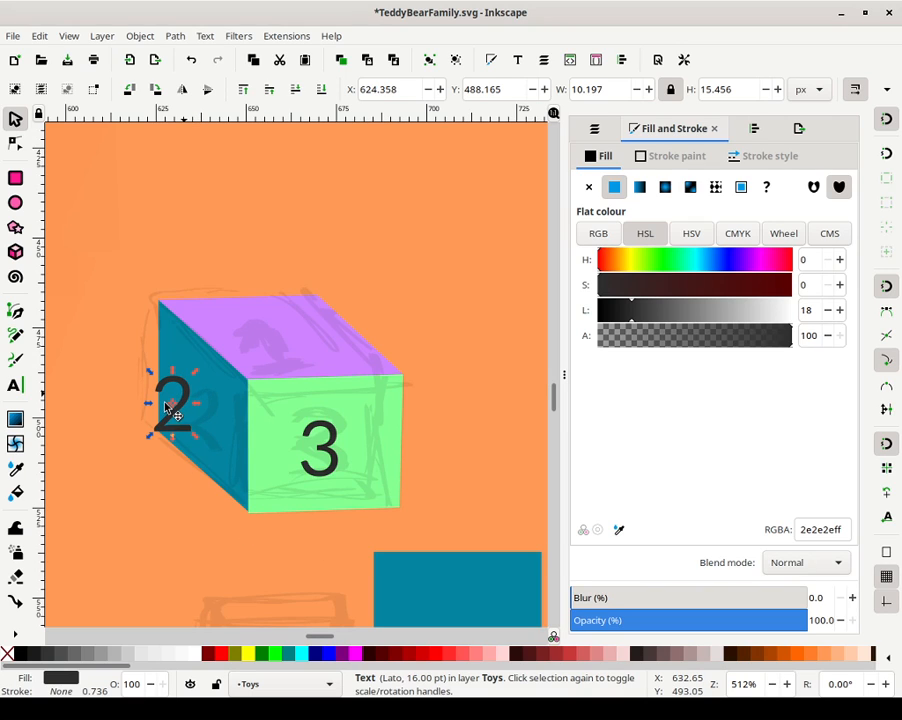
pyautogui.press('Right')
pyautogui.press('Right')
pyautogui.press('Right')
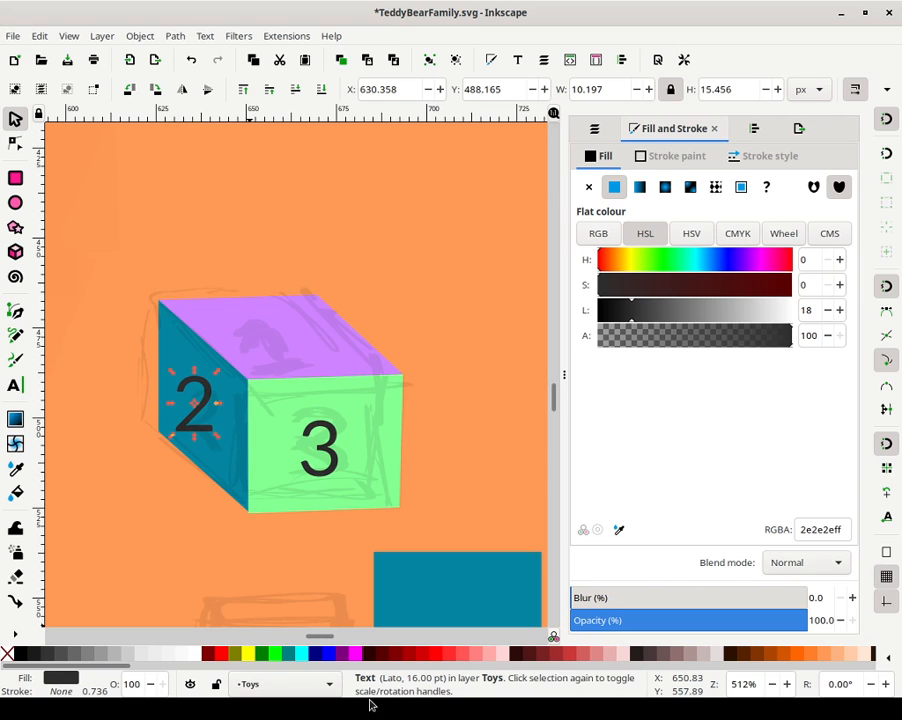
pyautogui.press('Escape')
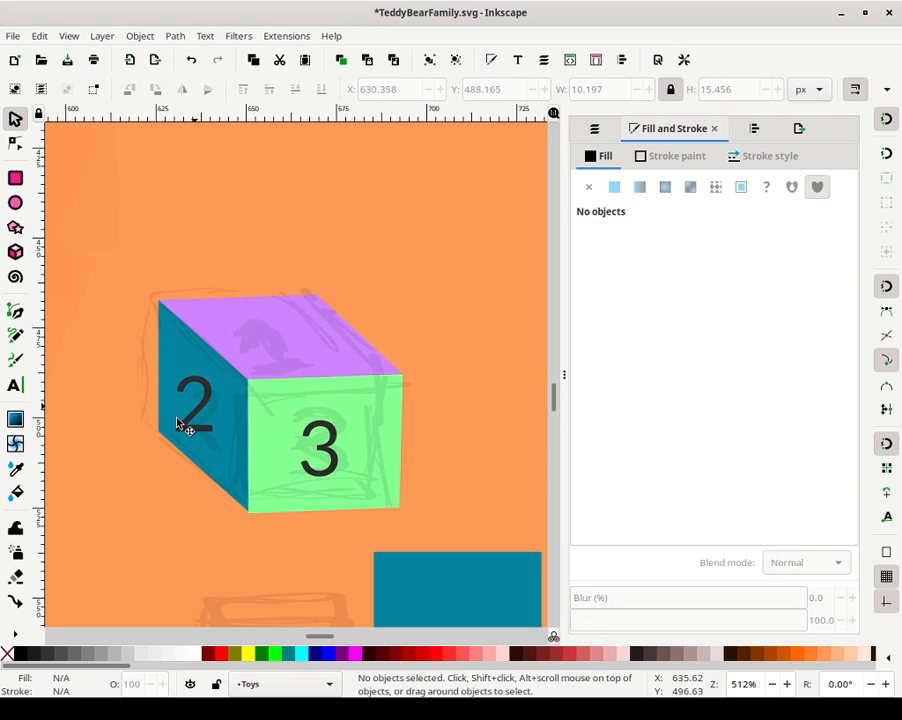
# Shift the 2 to X 632.358 px and skew it vertically by about 48° to follow the teal face's slant
pyautogui.click(210, 404)
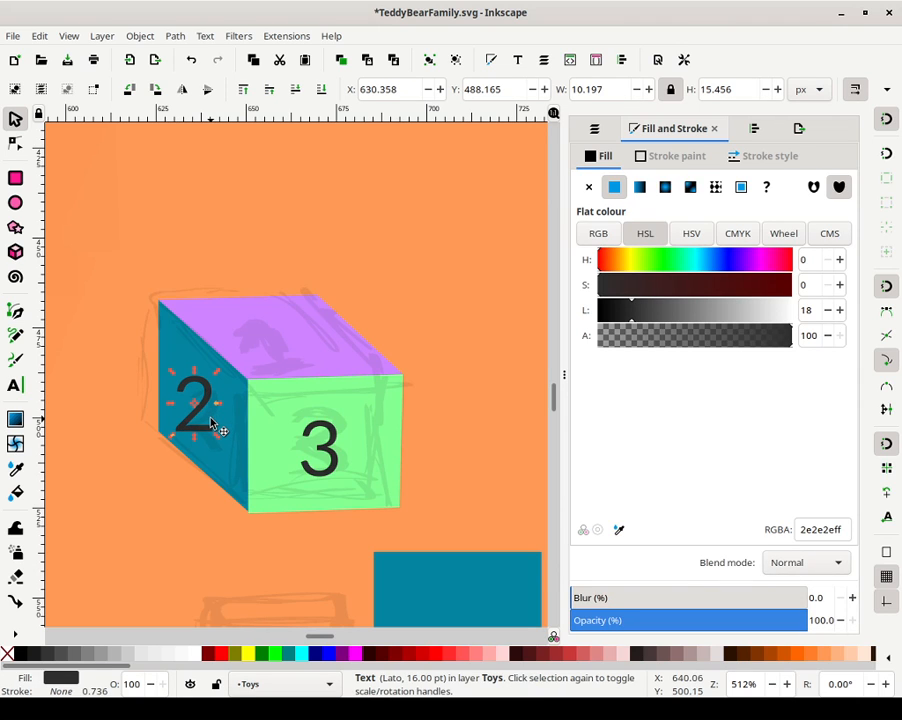
pyautogui.press('Right')
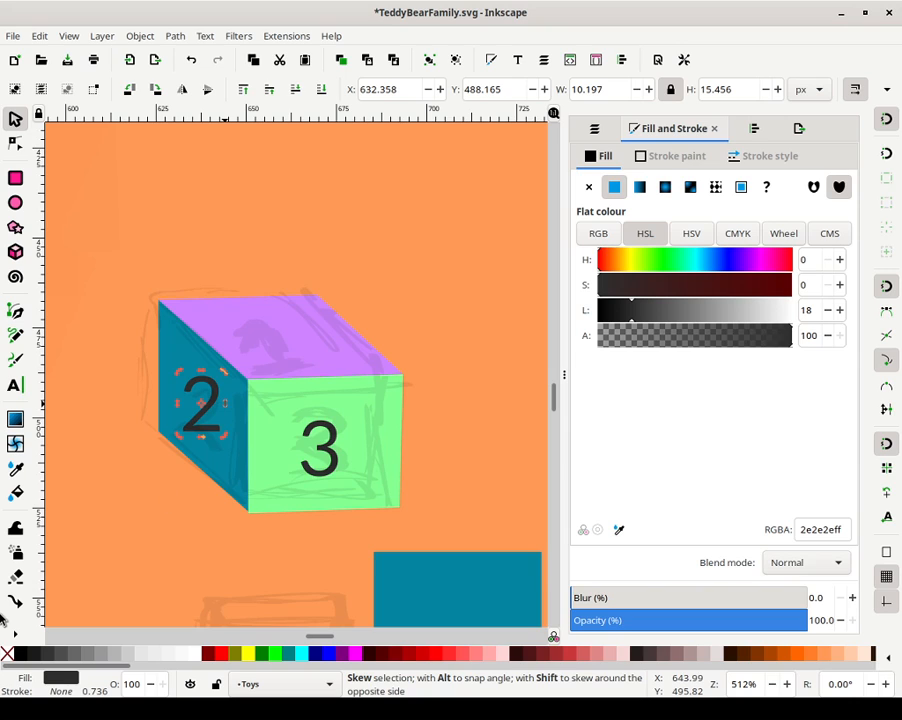
pyautogui.moveTo(178, 404)
pyautogui.mouseDown()
pyautogui.moveTo(128, 533)
pyautogui.moveTo(173, 521)
pyautogui.moveTo(241, 481)
pyautogui.mouseUp()
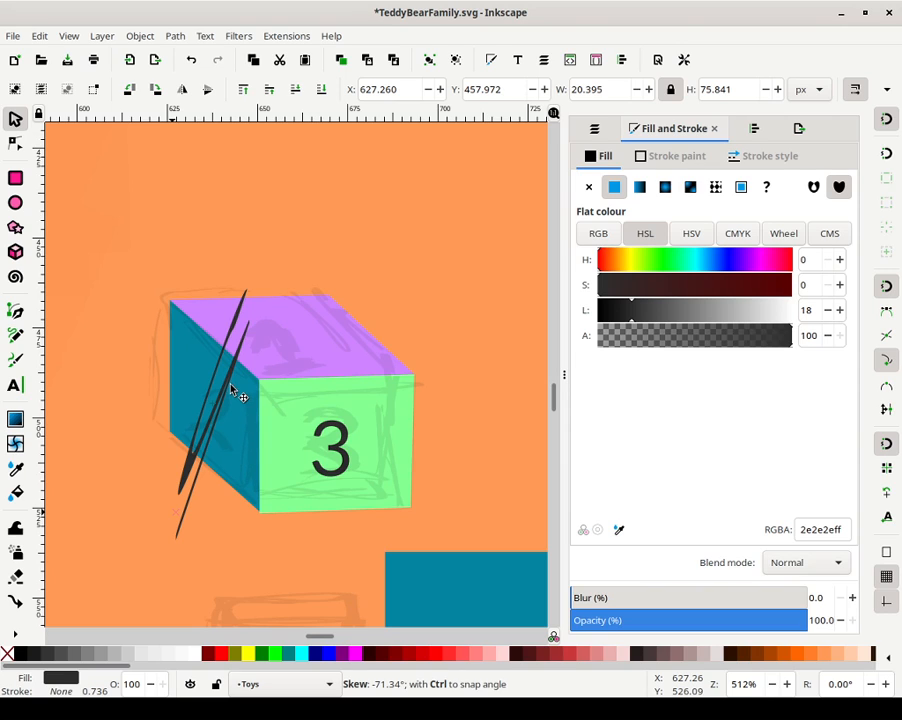
pyautogui.press('Escape')
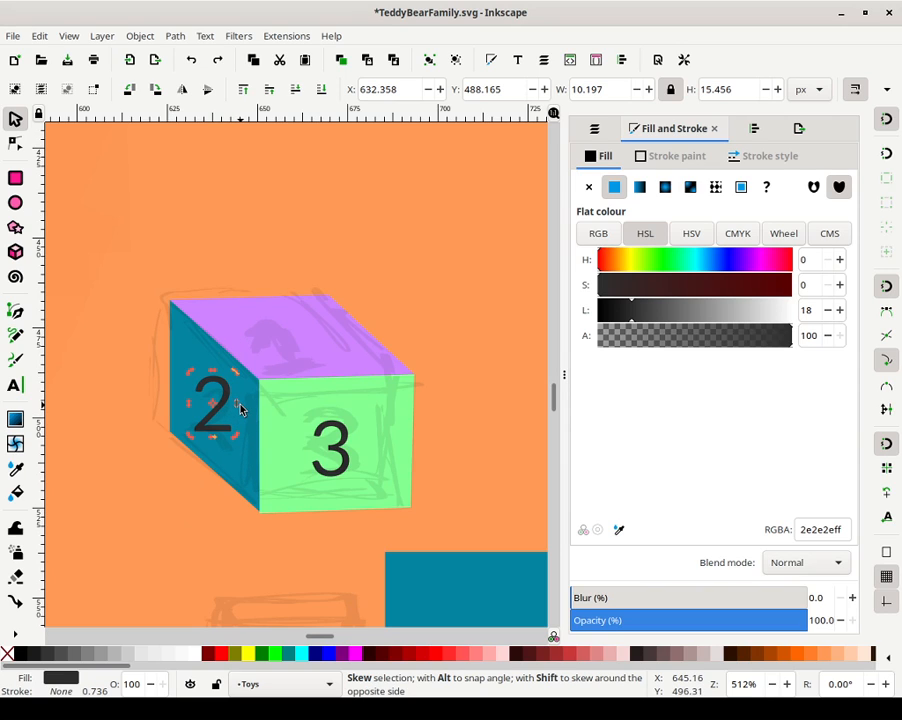
pyautogui.moveTo(237, 418); pyautogui.dragTo(399, 338)
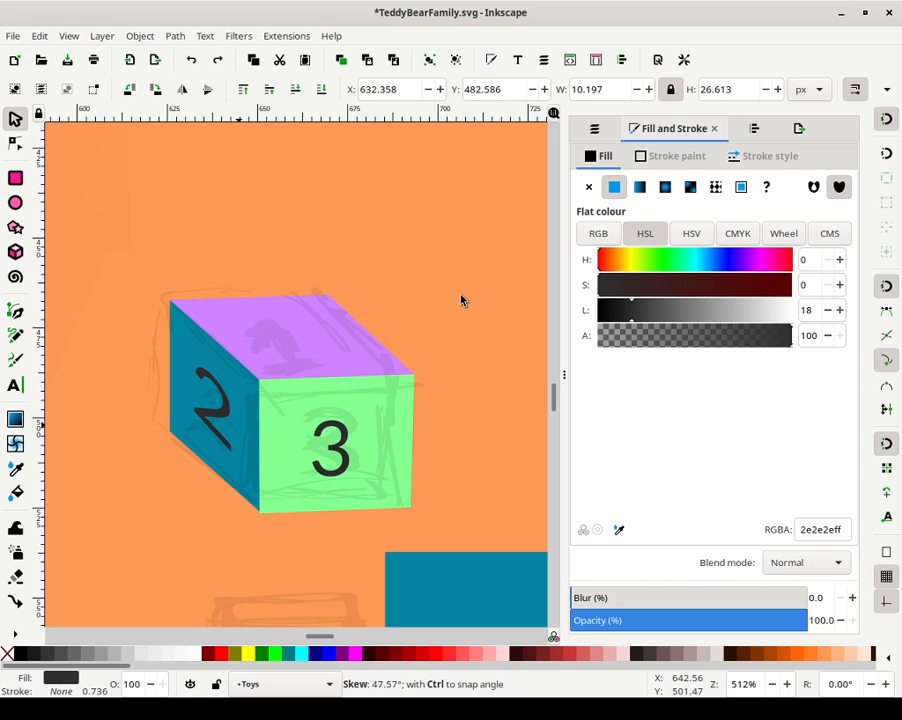
pyautogui.press('Escape')
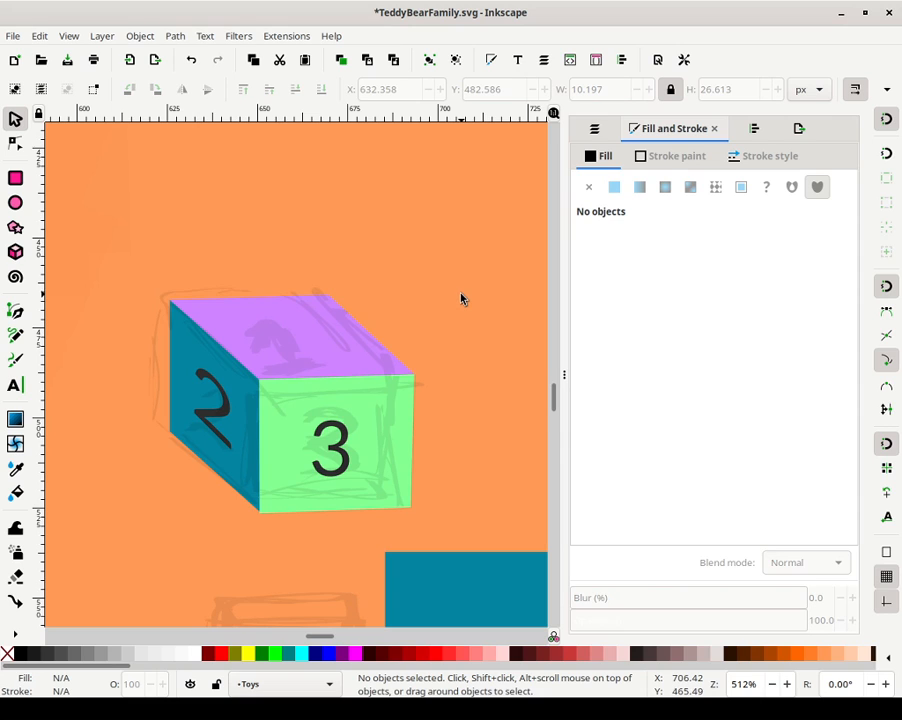
# Hide the Daddy Teddy, Mommy Teddy, Mommy Shadow, DaddyLeftArm and Daddy Shadow layers
pyautogui.press('-')
pyautogui.press('-')
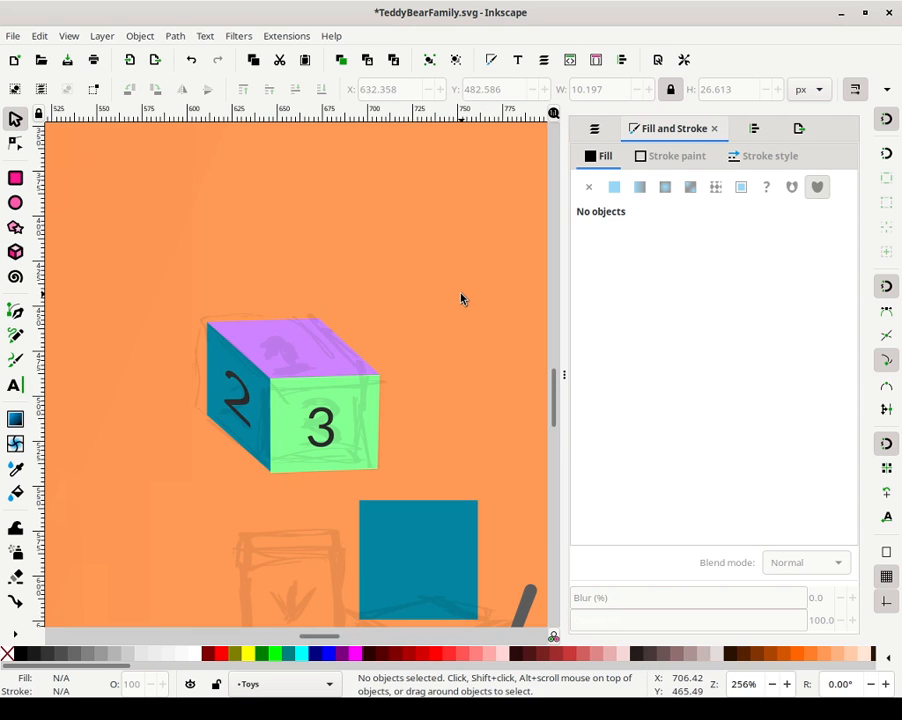
pyautogui.press('-')
pyautogui.press('-')
pyautogui.press('-')
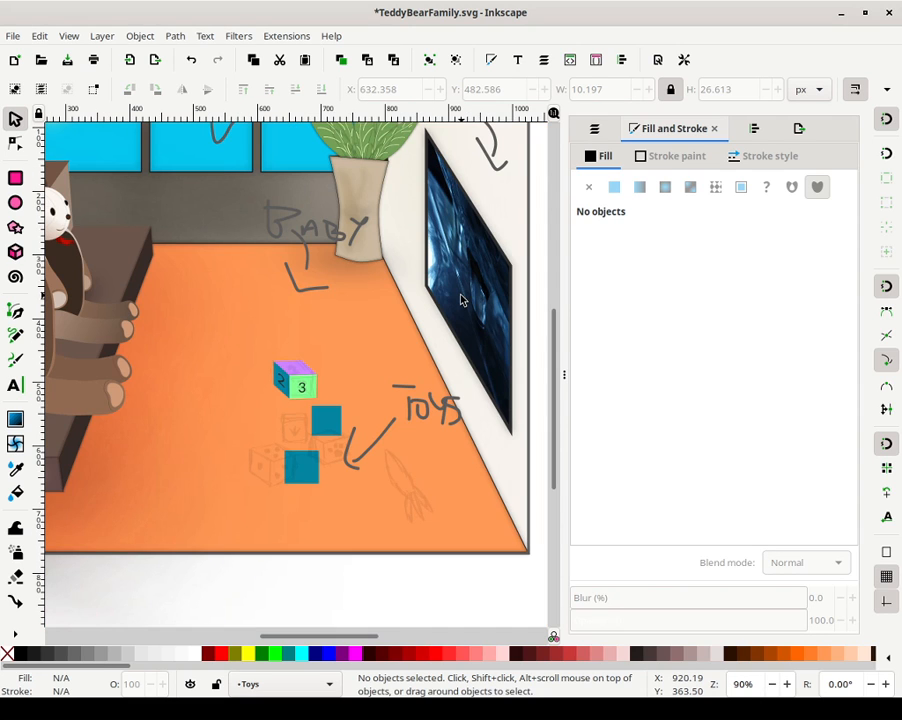
pyautogui.click(596, 130)
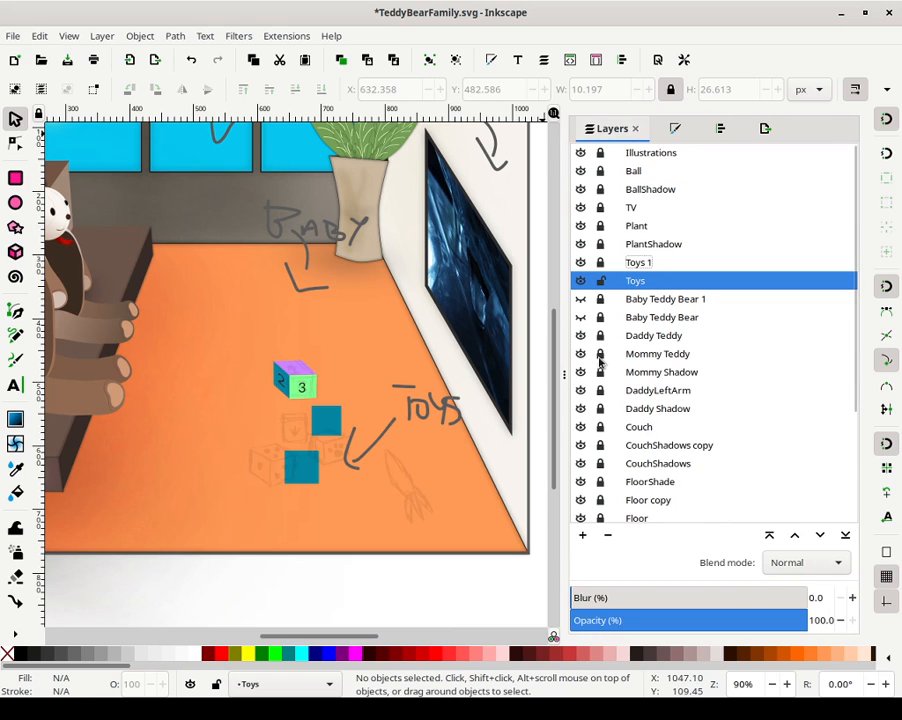
pyautogui.scroll(-3, 643, 440)
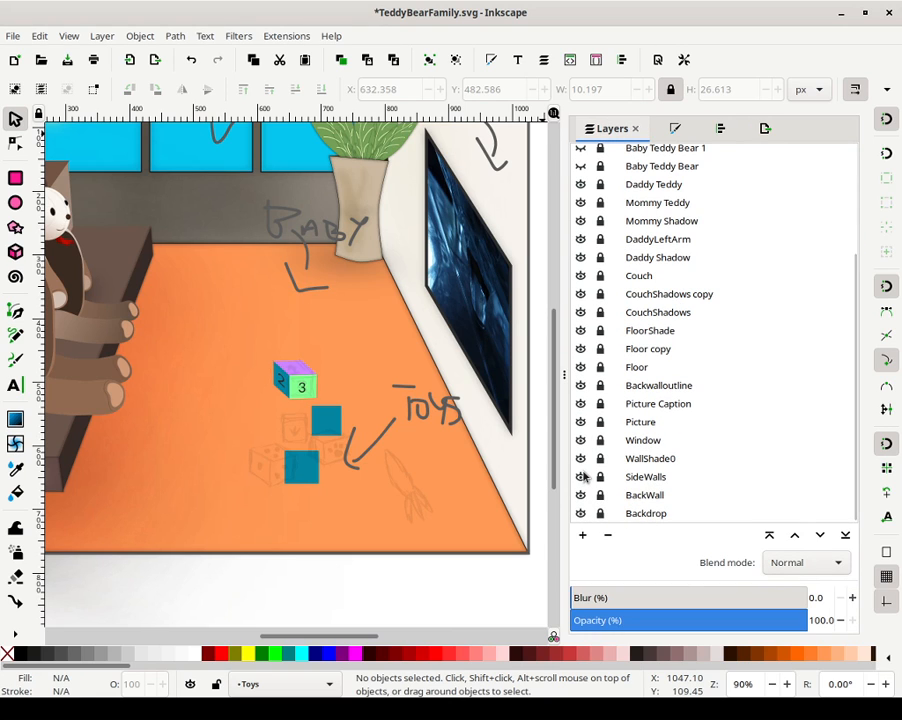
pyautogui.click(582, 239)
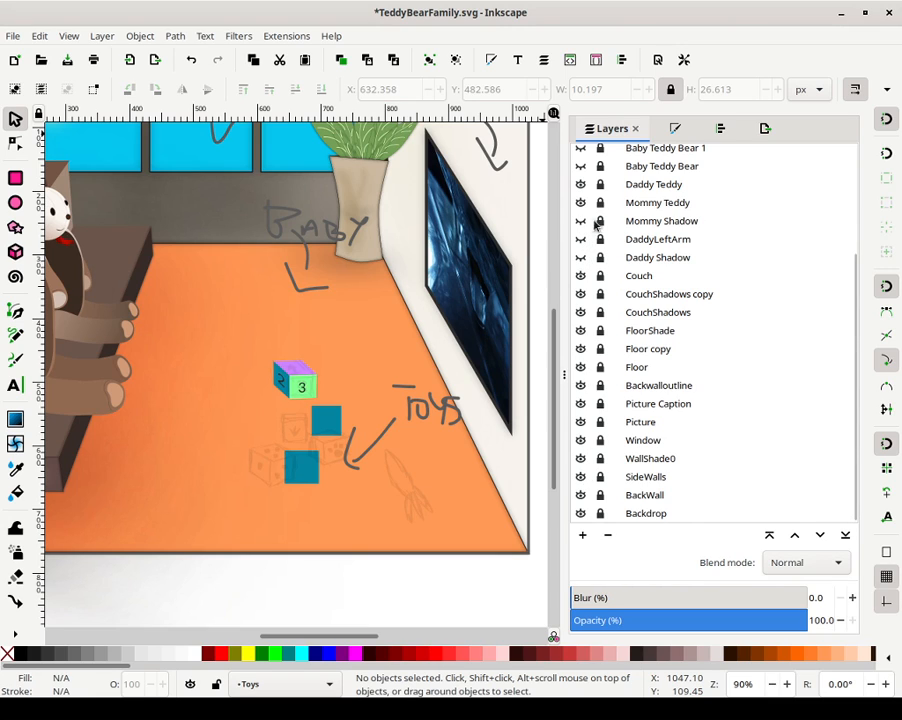
pyautogui.hscroll(-5, 458, 350)
pyautogui.scroll(1, 458, 350)
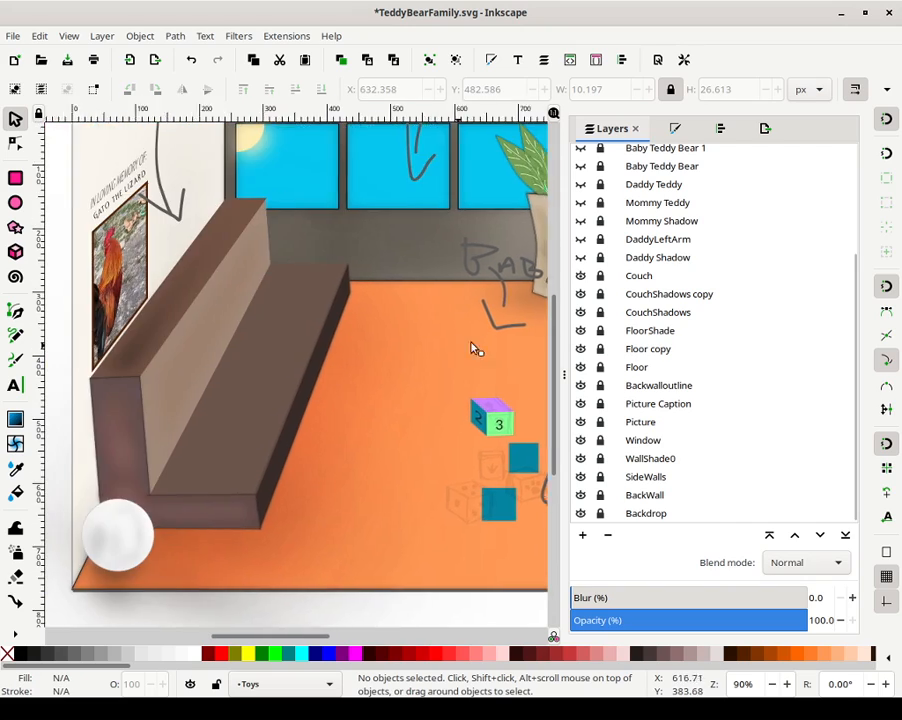
# Place a duplicate of the 3 on the block's purple top face and change its text to 1
pyautogui.hscroll(5, 481, 350)
pyautogui.scroll(-1, 310, 360)
pyautogui.moveTo(282, 318)
pyautogui.mouseDown()
pyautogui.moveTo(356, 348)
pyautogui.moveTo(346, 366)
pyautogui.moveTo(128, 406)
pyautogui.moveTo(347, 378)
pyautogui.mouseUp()
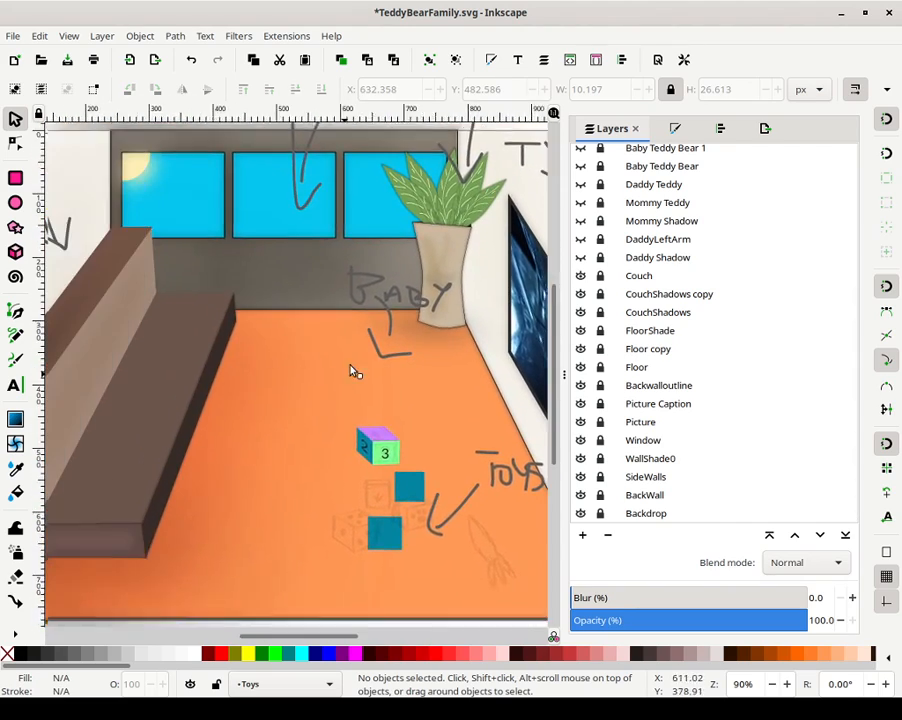
pyautogui.keyDown('ctrl'); pyautogui.scroll(1, 347, 378); pyautogui.keyUp('ctrl')
pyautogui.keyDown('ctrl'); pyautogui.scroll(4, 400, 455); pyautogui.keyUp('ctrl')
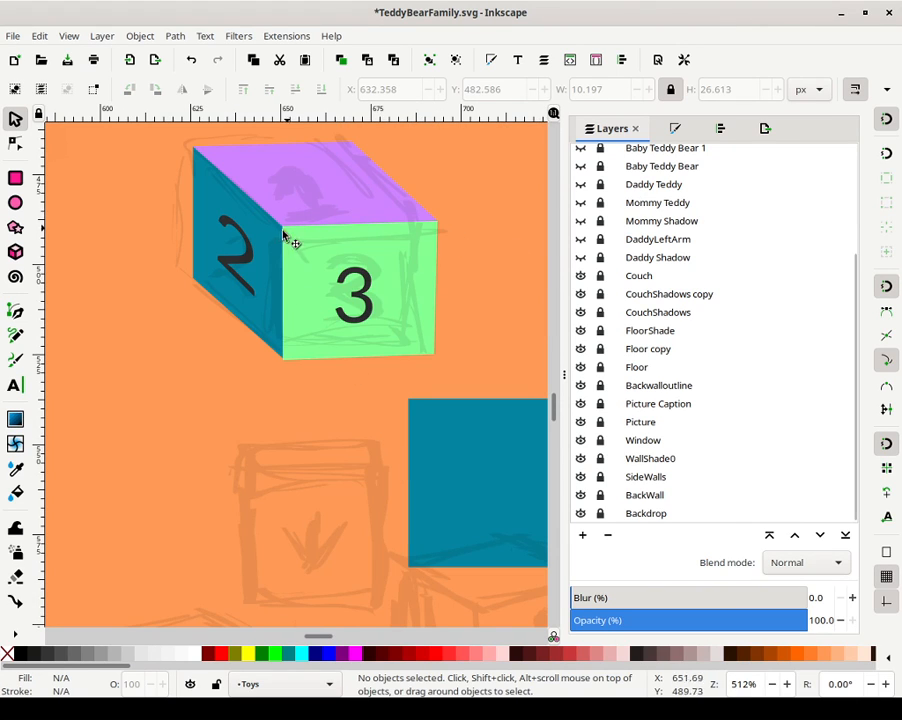
pyautogui.click(347, 283)
pyautogui.hotkey('ctrl', 'd')
pyautogui.moveTo(368, 289); pyautogui.dragTo(318, 165)
pyautogui.doubleClick(318, 163)
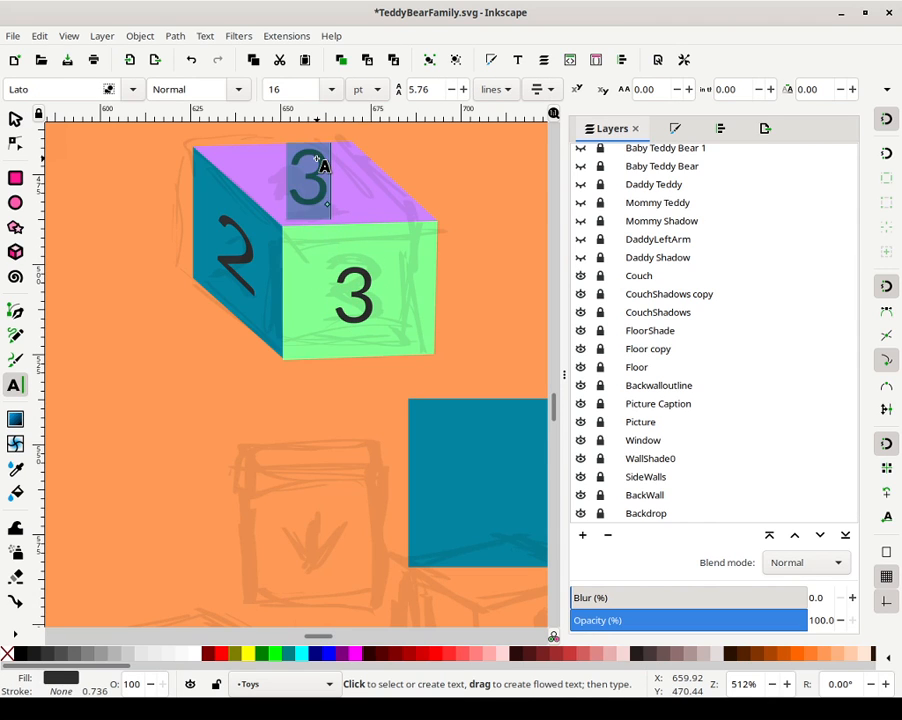
pyautogui.write('1')
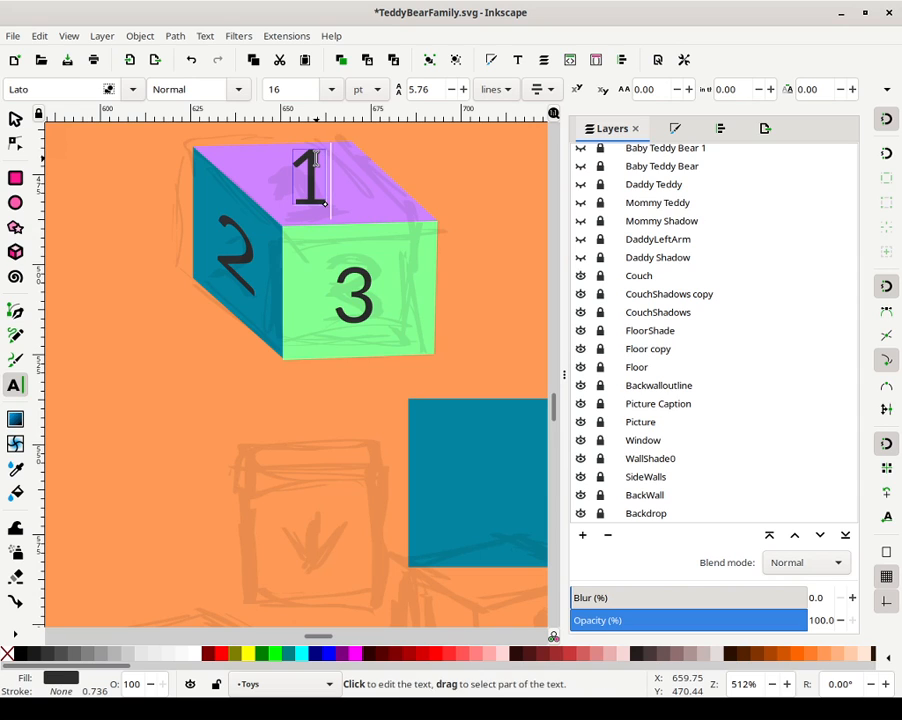
pyautogui.click(17, 121)
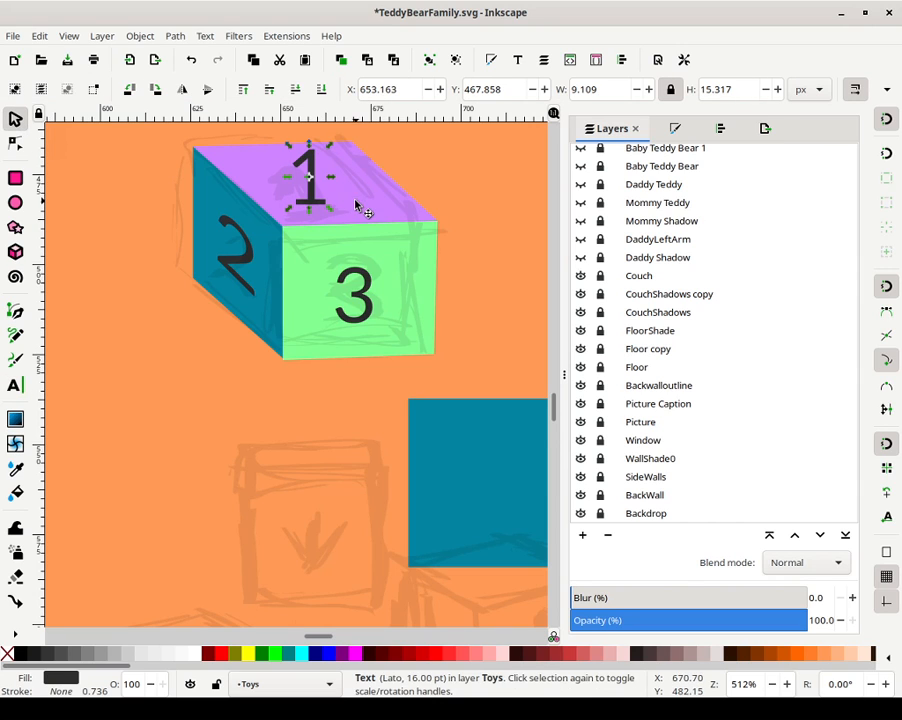
pyautogui.click(409, 143)
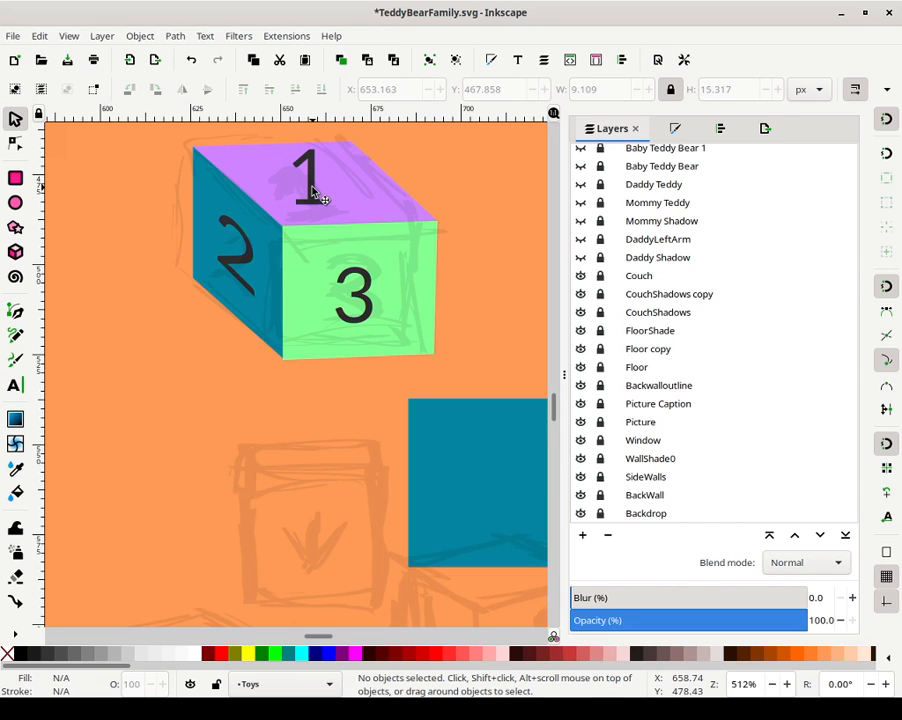
# Rotate the 1 on the purple face by about -32°, try a further distortion and undo the last trial changes
pyautogui.click(314, 192)
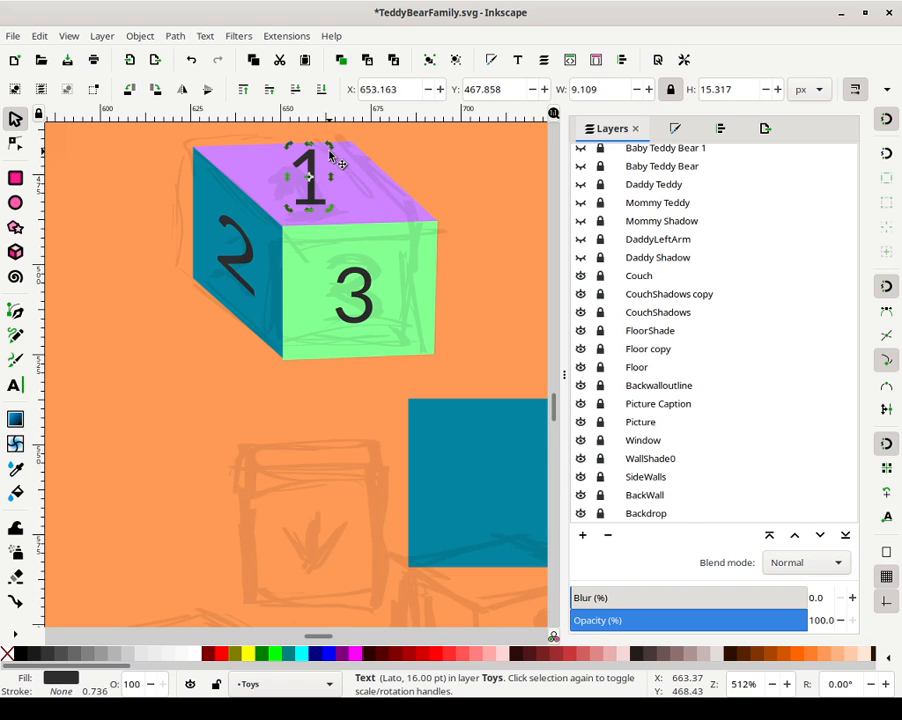
pyautogui.moveTo(331, 150); pyautogui.dragTo(314, 142)
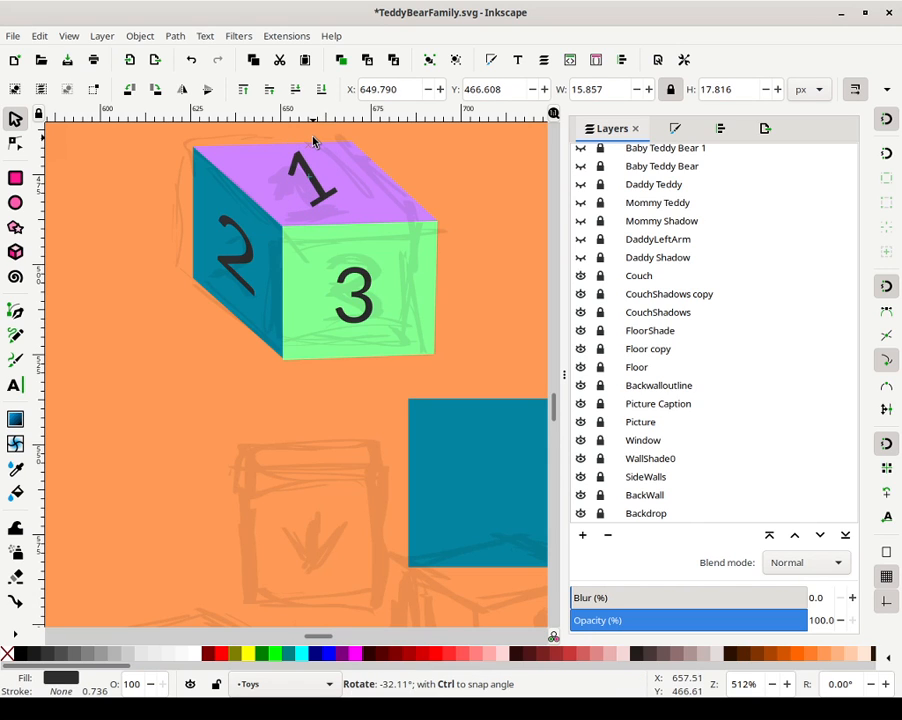
pyautogui.click(312, 178)
pyautogui.click(311, 195)
pyautogui.moveTo(309, 220)
pyautogui.mouseDown()
pyautogui.moveTo(304, 209)
pyautogui.moveTo(356, 185)
pyautogui.moveTo(337, 172)
pyautogui.moveTo(333, 180)
pyautogui.moveTo(333, 171)
pyautogui.moveTo(338, 184)
pyautogui.moveTo(322, 213)
pyautogui.moveTo(331, 207)
pyautogui.moveTo(321, 207)
pyautogui.mouseUp()
pyautogui.hotkey('ctrl', 'z')
pyautogui.hotkey('ctrl', 'z')
# Flatten and slant the 1 to about 19.6 by 10.7 px and position it centrally on the purple top face
pyautogui.moveTo(344, 143); pyautogui.dragTo(323, 165)
pyautogui.click(311, 177)
pyautogui.click(311, 172)
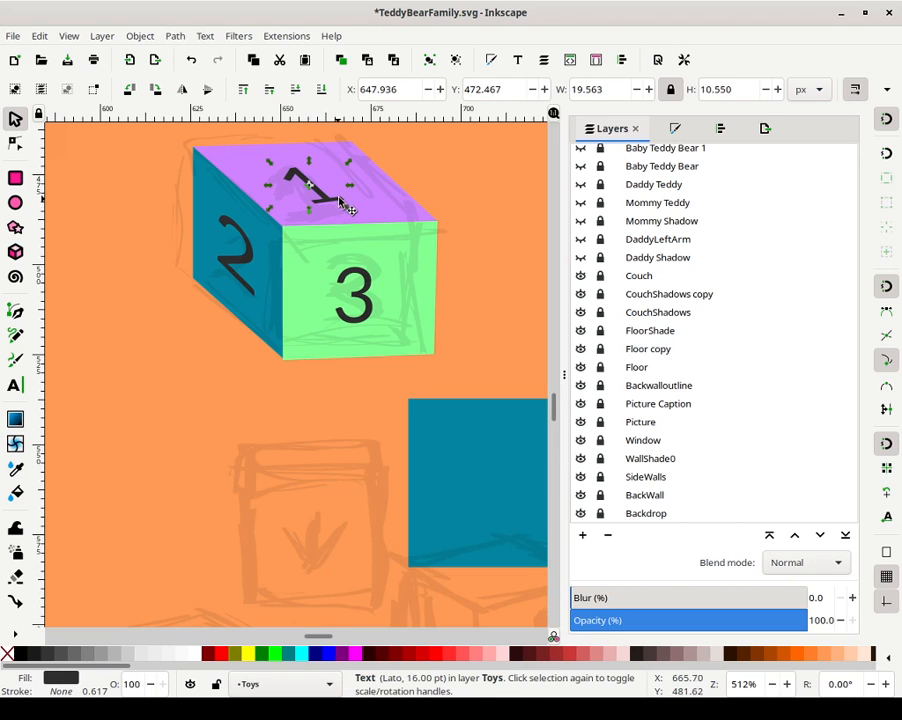
pyautogui.click(340, 200)
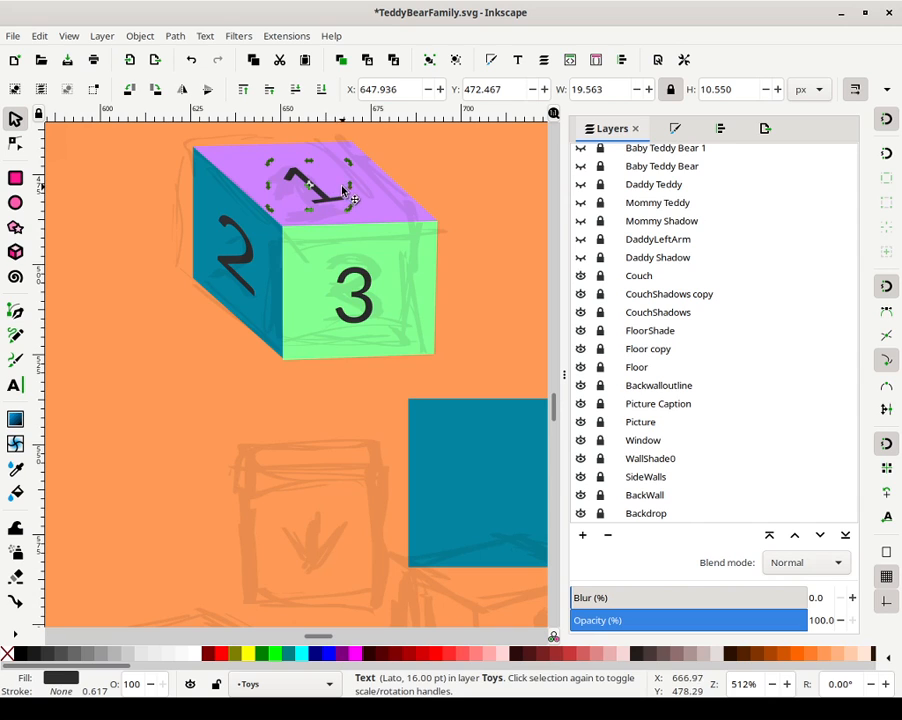
pyautogui.moveTo(348, 188); pyautogui.dragTo(338, 198)
pyautogui.press('Escape')
pyautogui.click(452, 172)
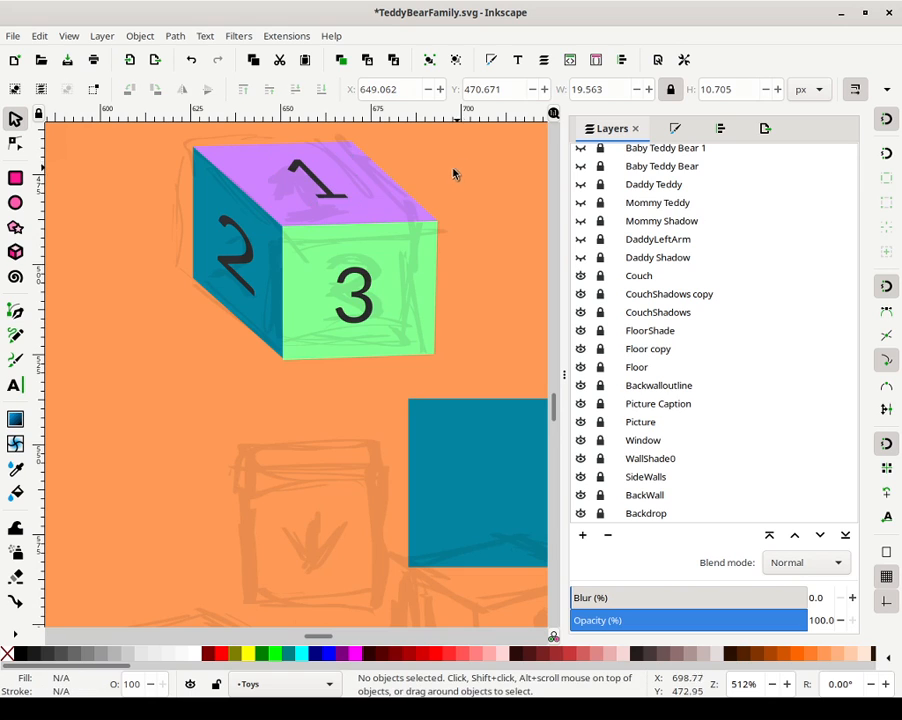
# Shrink the 2 to about 6.8 by 15.3 px and centre it on the teal side face
pyautogui.click(246, 259)
pyautogui.moveTo(255, 255)
pyautogui.mouseDown()
pyautogui.moveTo(238, 248)
pyautogui.moveTo(240, 255)
pyautogui.mouseUp()
pyautogui.moveTo(231, 301); pyautogui.dragTo(259, 261)
pyautogui.click(250, 262)
pyautogui.press('Escape')
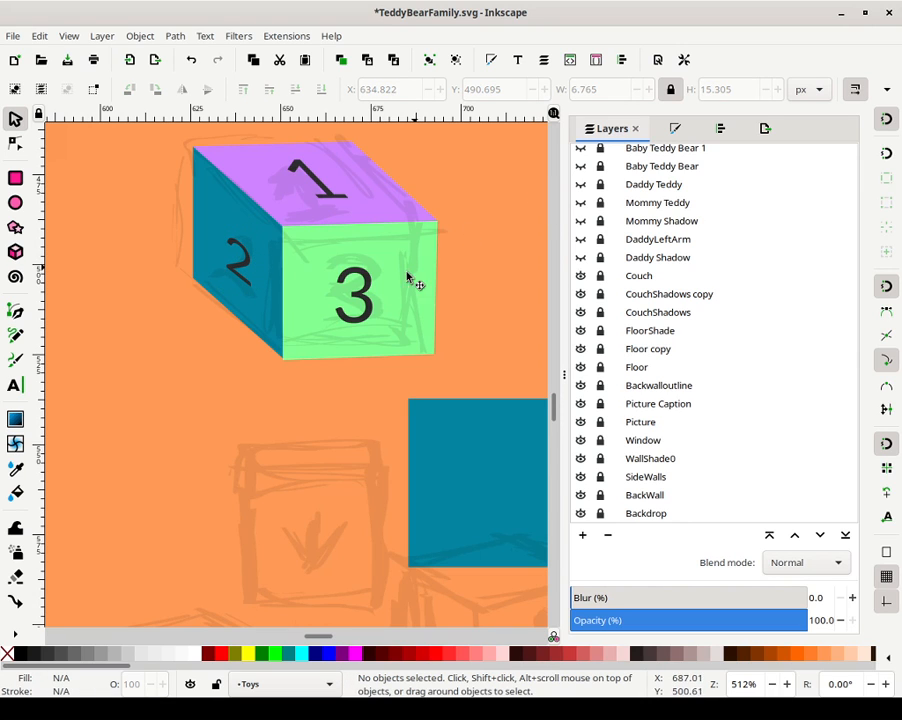
# Shrink the 3 on the green face to about 7.1 by 10.8 px and scale down the 1 on the purple face to match
pyautogui.click(368, 294)
pyautogui.moveTo(372, 268); pyautogui.dragTo(373, 272)
pyautogui.press('Escape')
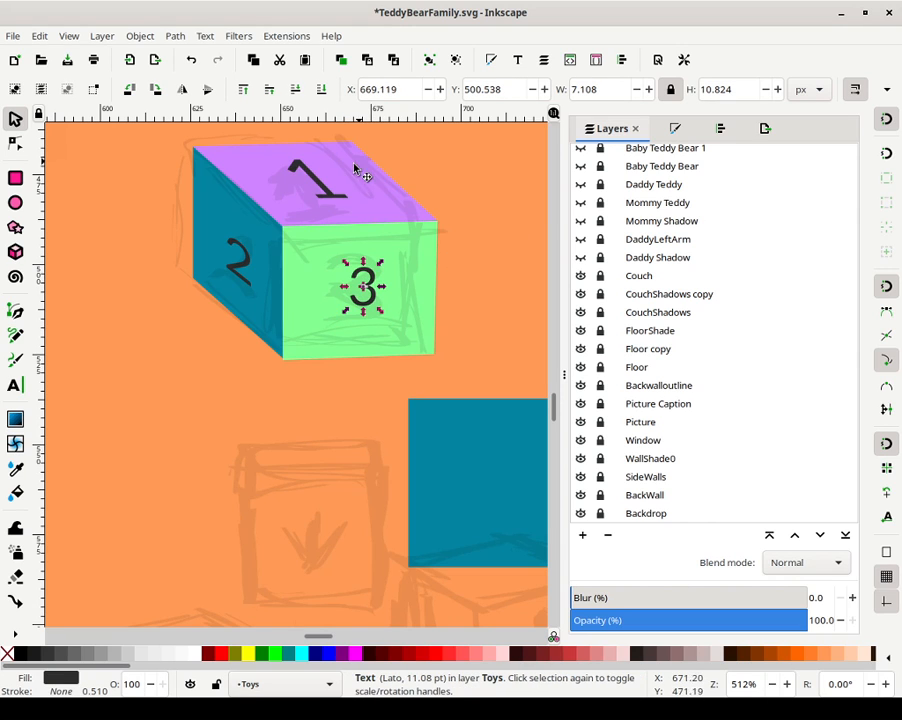
pyautogui.click(333, 195)
pyautogui.moveTo(340, 201)
pyautogui.mouseDown()
pyautogui.moveTo(325, 188)
pyautogui.moveTo(323, 195)
pyautogui.mouseUp()
pyautogui.press('Escape')
# Adjust the tilt of the 2 to about 7.4 by 15.2 px and nudge it upward on the teal face
pyautogui.click(228, 264)
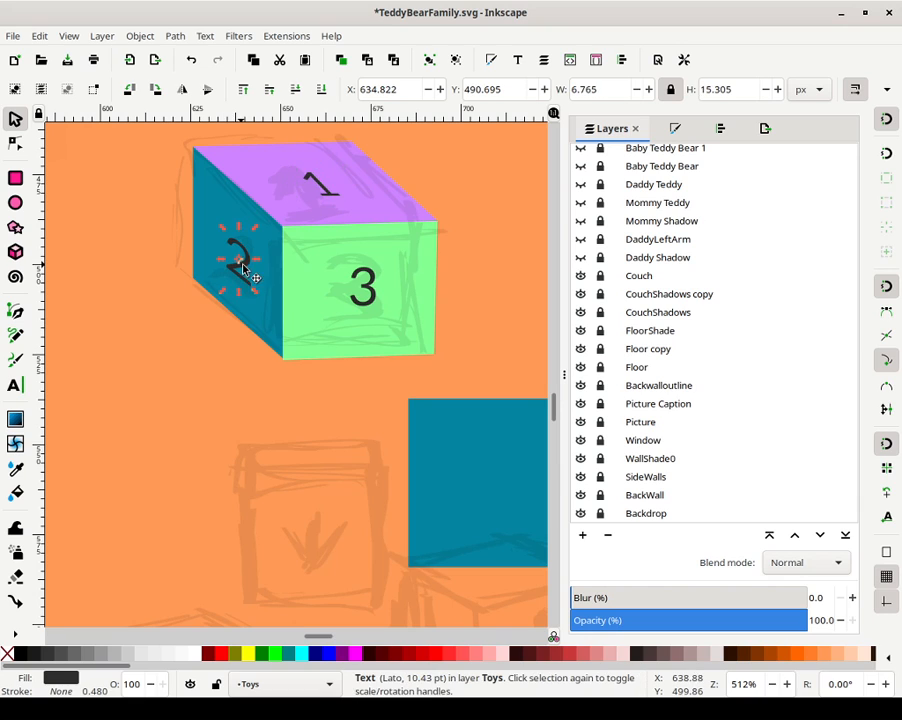
pyautogui.moveTo(255, 262); pyautogui.dragTo(259, 237)
pyautogui.press('Up')
pyautogui.press('Up')
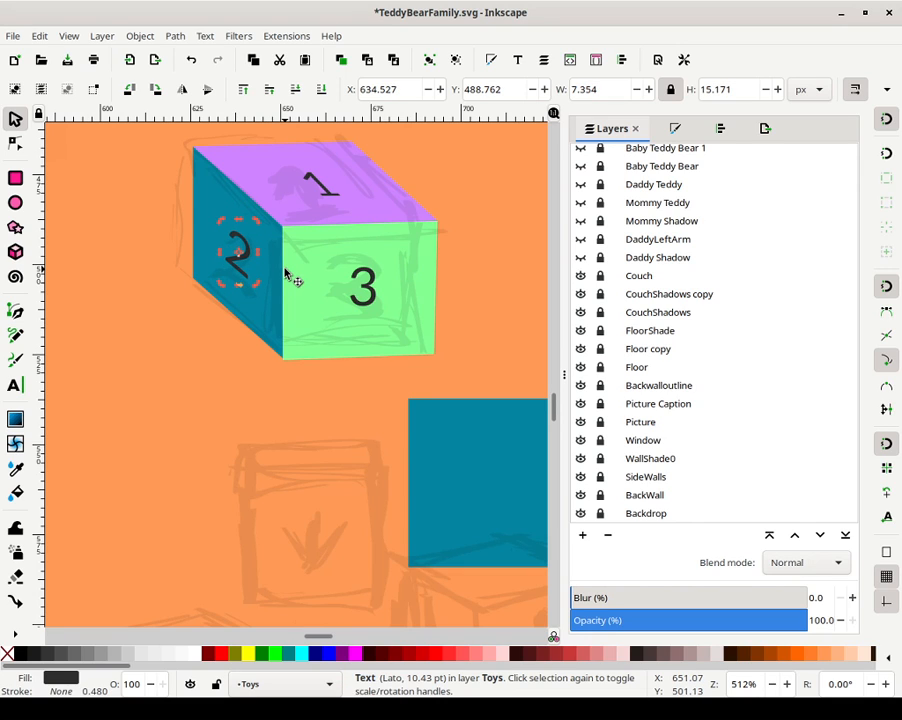
# Nudge the 2 slightly up and toward the outer edge of the teal face, and deselect it
pyautogui.moveTo(247, 246); pyautogui.dragTo(245, 250)
pyautogui.click(527, 227)
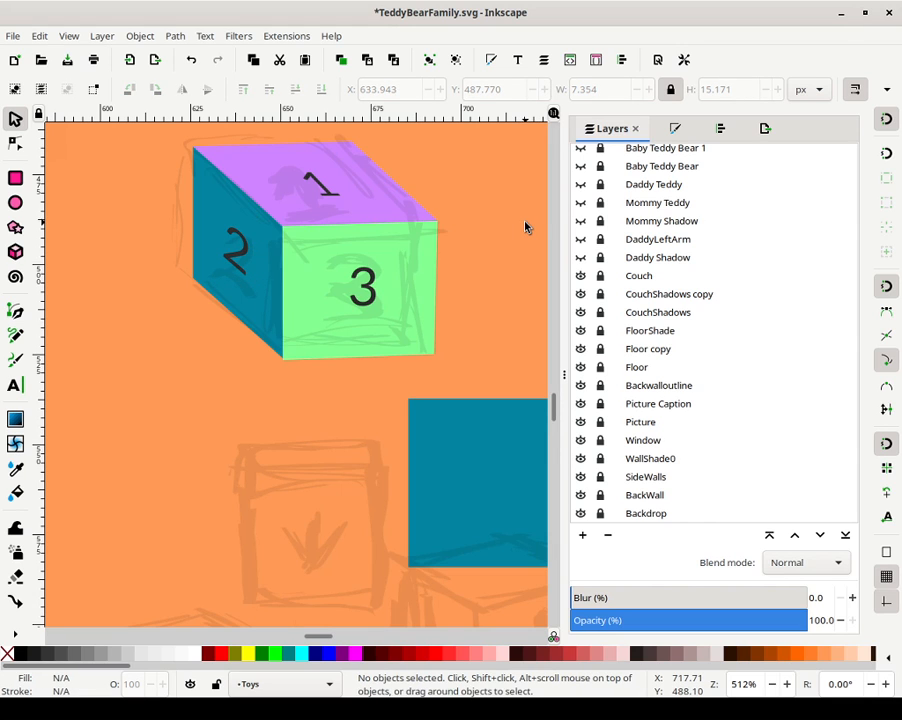
# Duplicate the three-face block without its numbers and place the copy over the lowest block sketch
pyautogui.press('-')
pyautogui.press('-')
pyautogui.press('-')
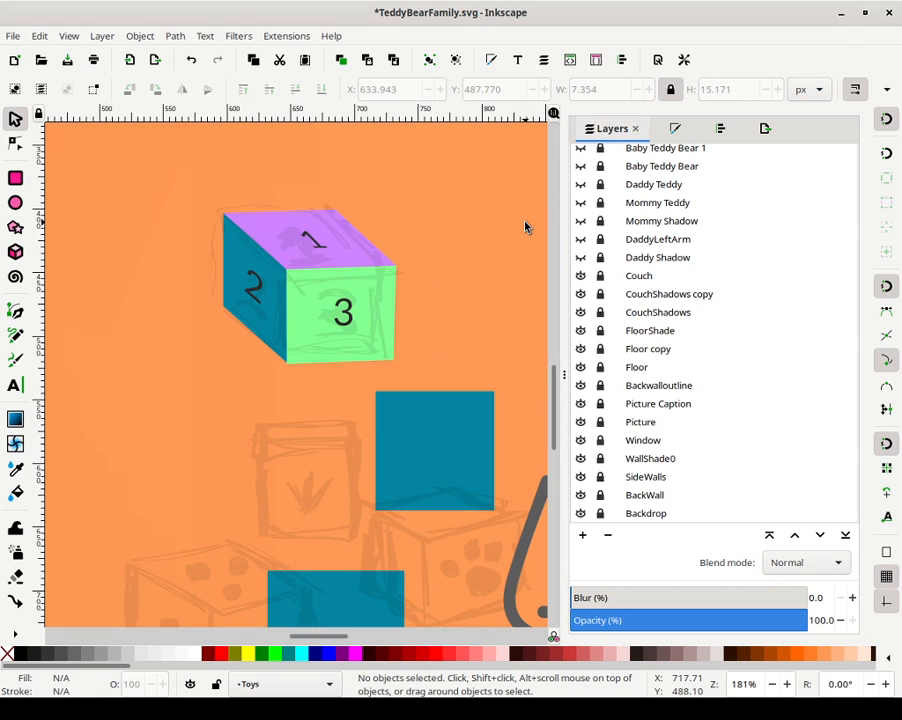
pyautogui.press('-')
pyautogui.press('-')
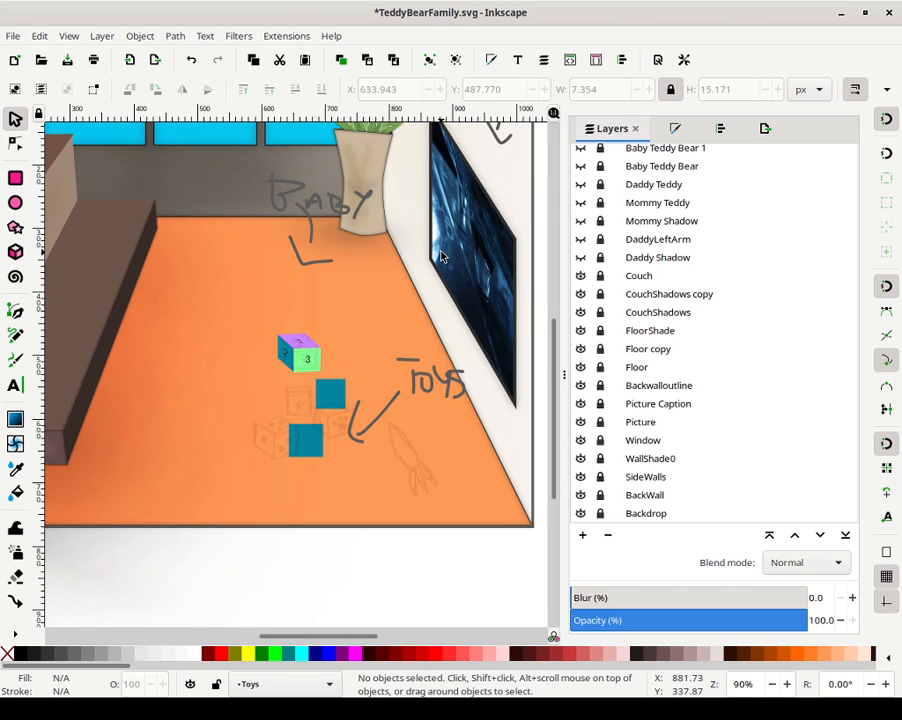
pyautogui.click(302, 368)
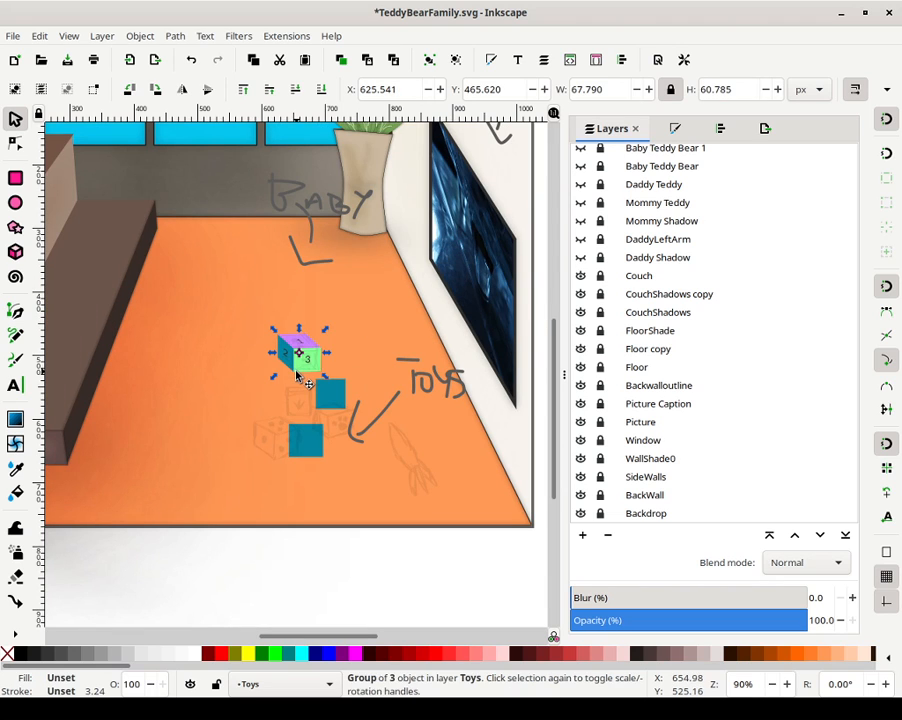
pyautogui.rightClick(303, 371)
pyautogui.click(338, 341)
pyautogui.press('Escape')
pyautogui.moveTo(318, 372); pyautogui.dragTo(292, 475)
# Delete the teal square beside the copied block and move the remaining teal square up the floor toward the plant
pyautogui.click(308, 449)
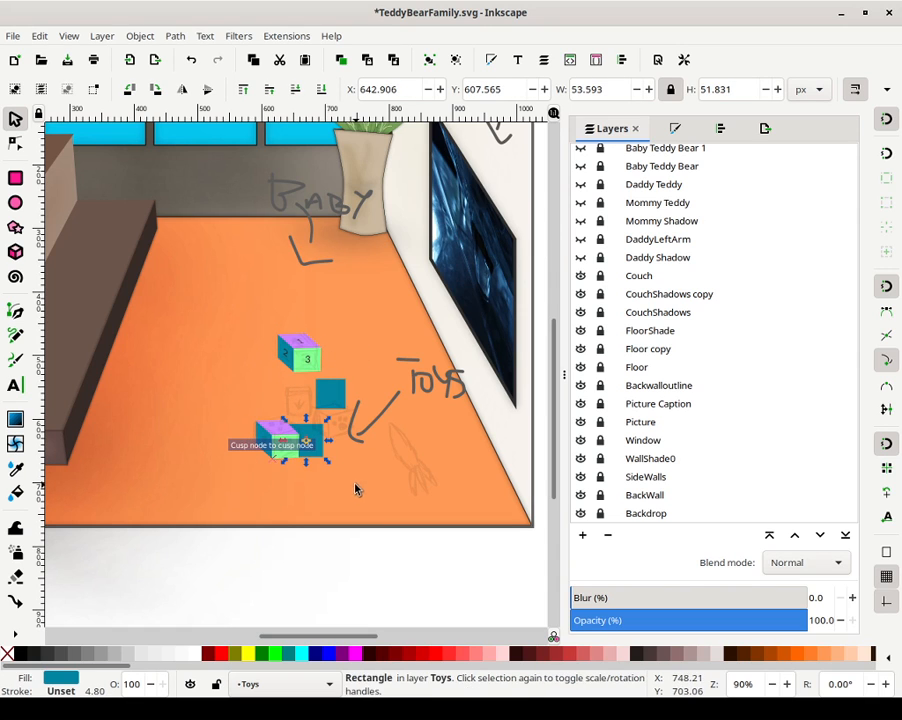
pyautogui.click(356, 488)
pyautogui.click(309, 440)
pyautogui.click(305, 454)
pyautogui.press('Delete')
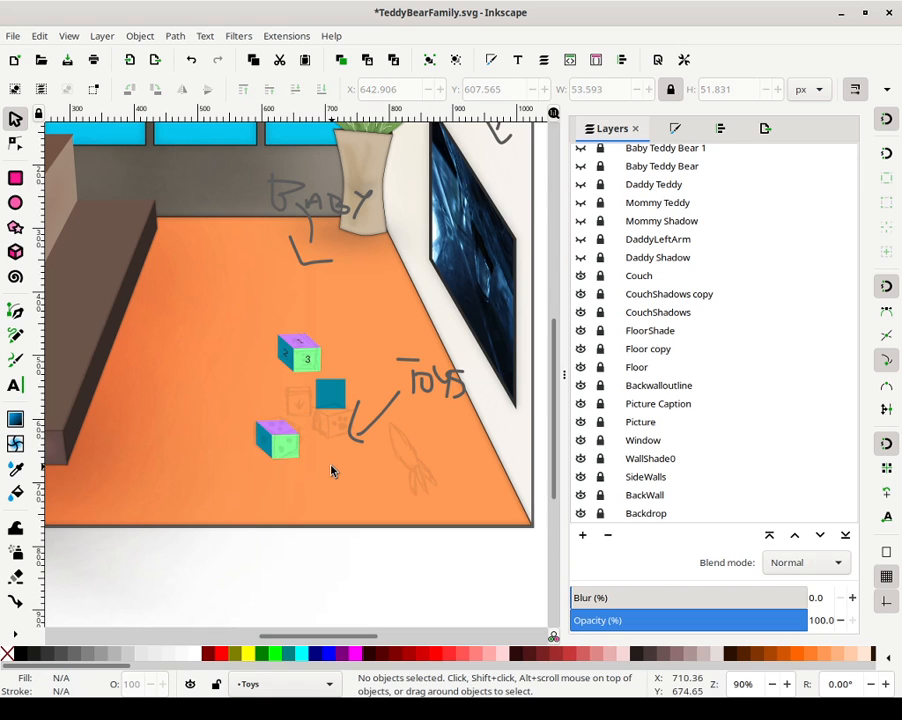
pyautogui.click(330, 393)
pyautogui.click(330, 393)
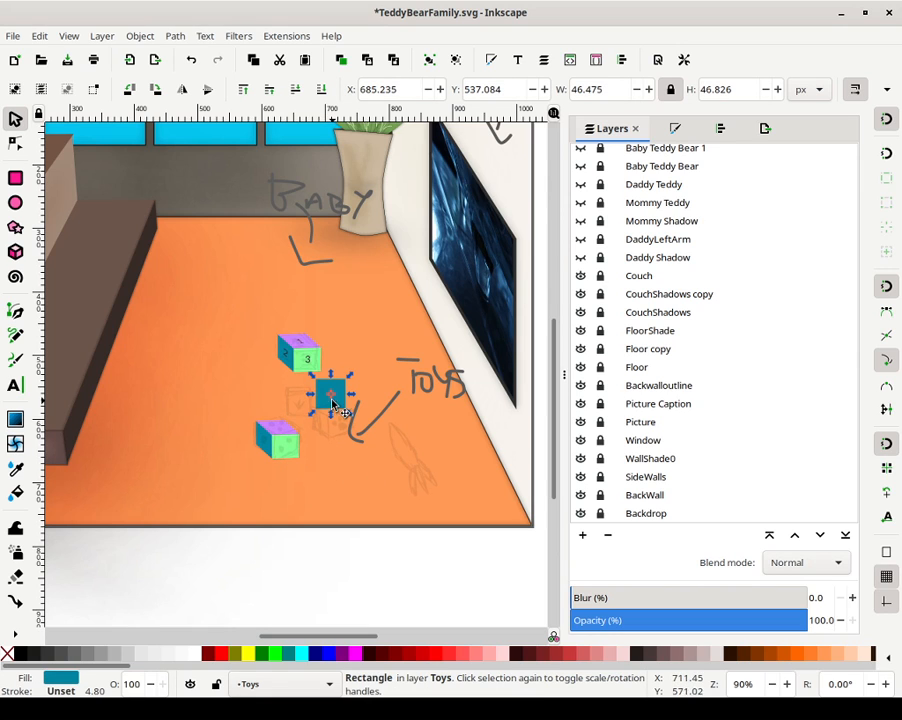
pyautogui.moveTo(330, 385); pyautogui.dragTo(388, 253)
# Skew and resize the copied block to about 62.9 by 56.1 px so its green face slants upward
pyautogui.click(286, 462)
pyautogui.click(276, 438)
pyautogui.moveTo(301, 443); pyautogui.dragTo(309, 443)
pyautogui.click(300, 445)
pyautogui.moveTo(307, 438); pyautogui.dragTo(300, 410)
pyautogui.click(304, 442)
pyautogui.click(298, 432)
pyautogui.click(282, 449)
pyautogui.moveTo(276, 462); pyautogui.dragTo(300, 442)
pyautogui.press('Escape')
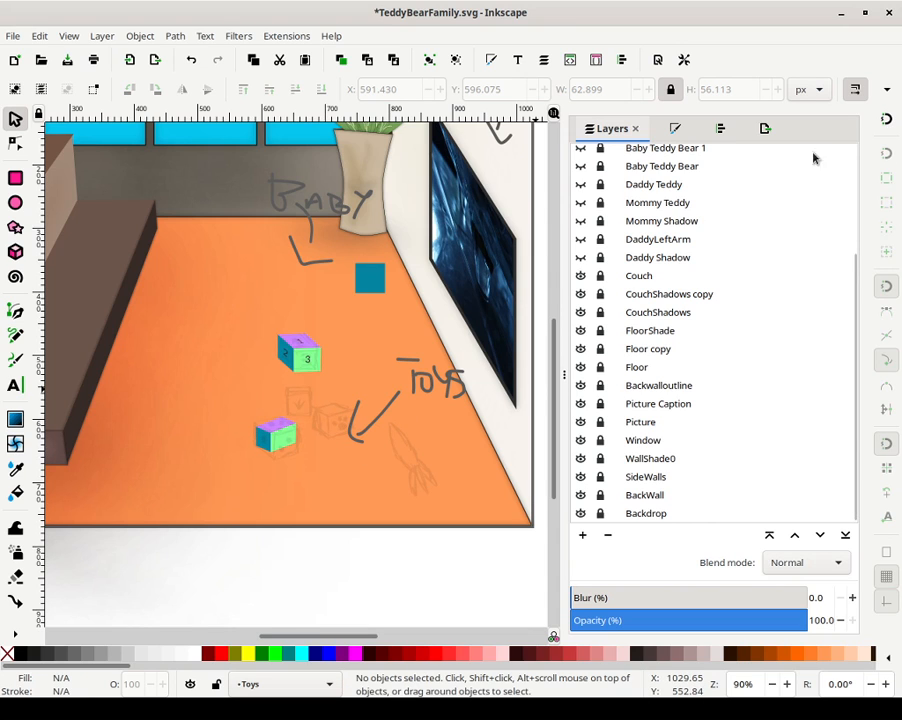
# Hide every layer from Couch down to Backdrop except Floor
pyautogui.scroll(1, 298, 497)
pyautogui.scroll(2, 298, 497)
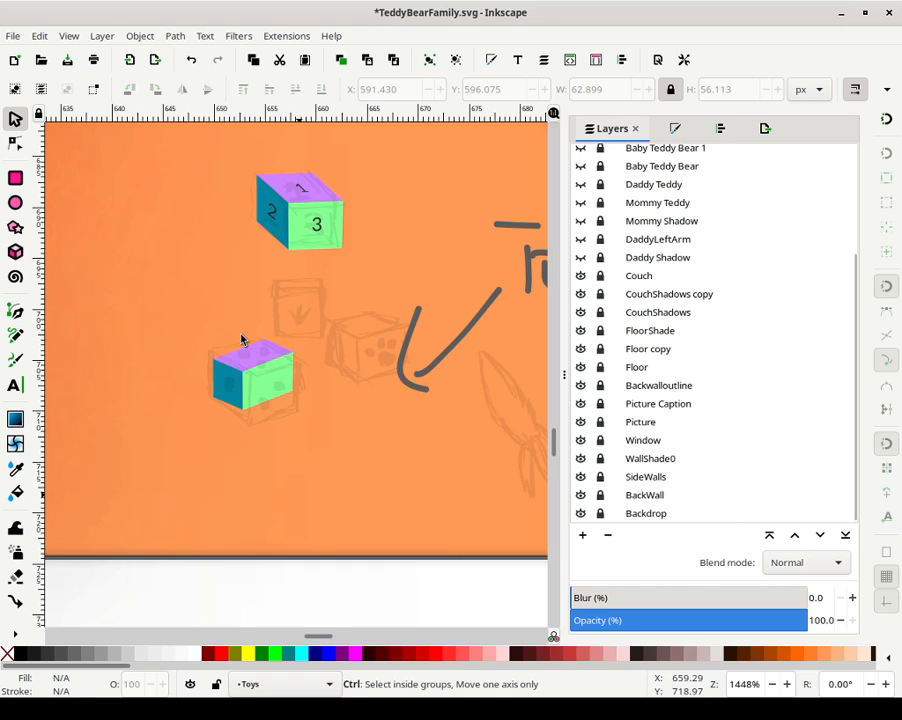
pyautogui.scroll(2, 269, 363)
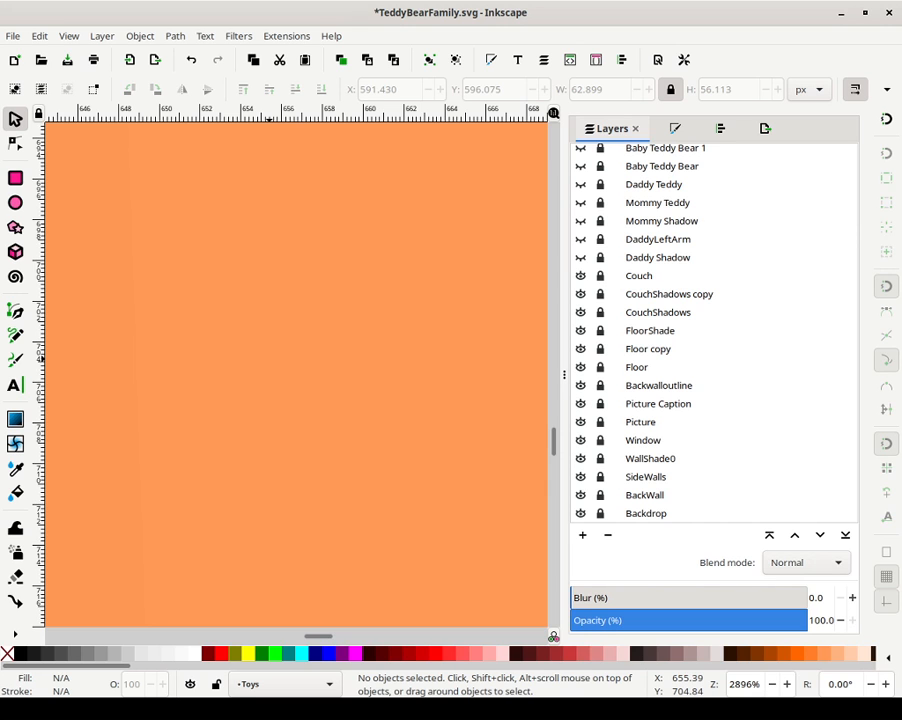
pyautogui.scroll(-10, 278, 375)
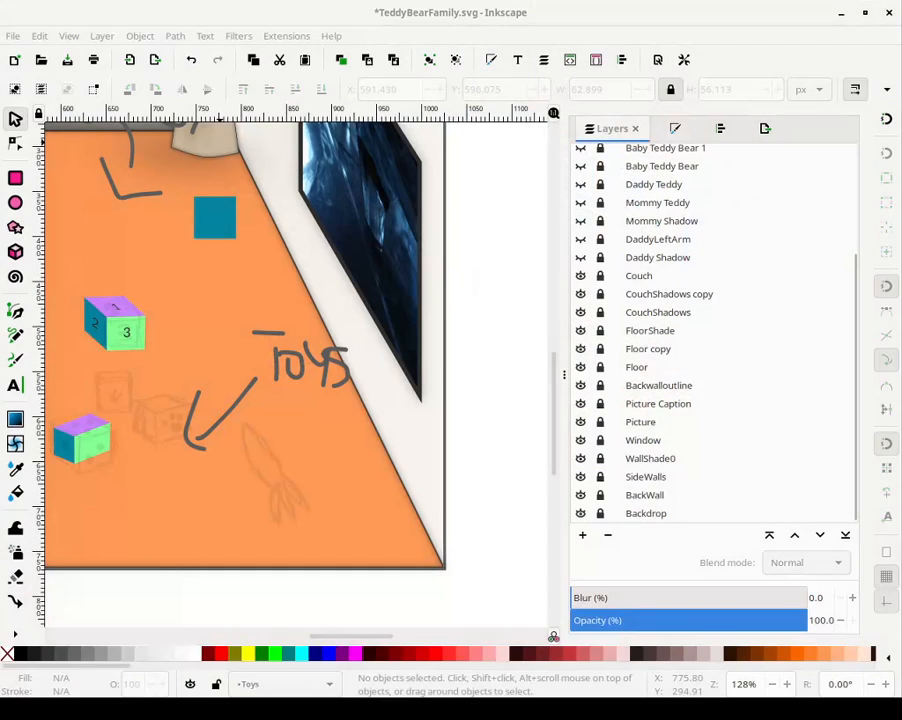
pyautogui.moveTo(252, 374); pyautogui.dragTo(413, 378)
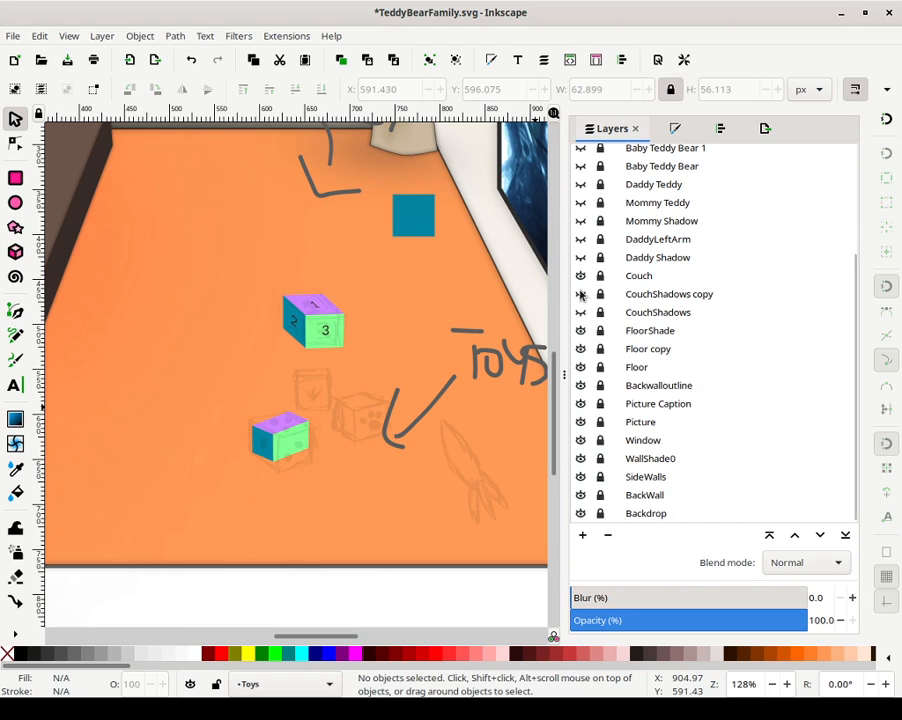
pyautogui.click(586, 316)
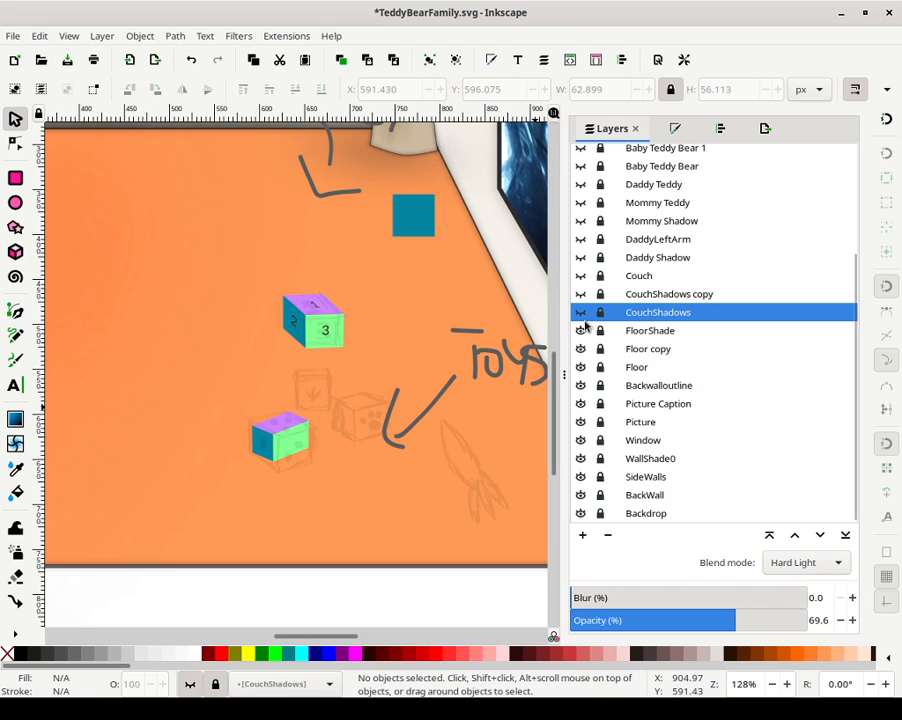
pyautogui.click(581, 368)
pyautogui.click(581, 368)
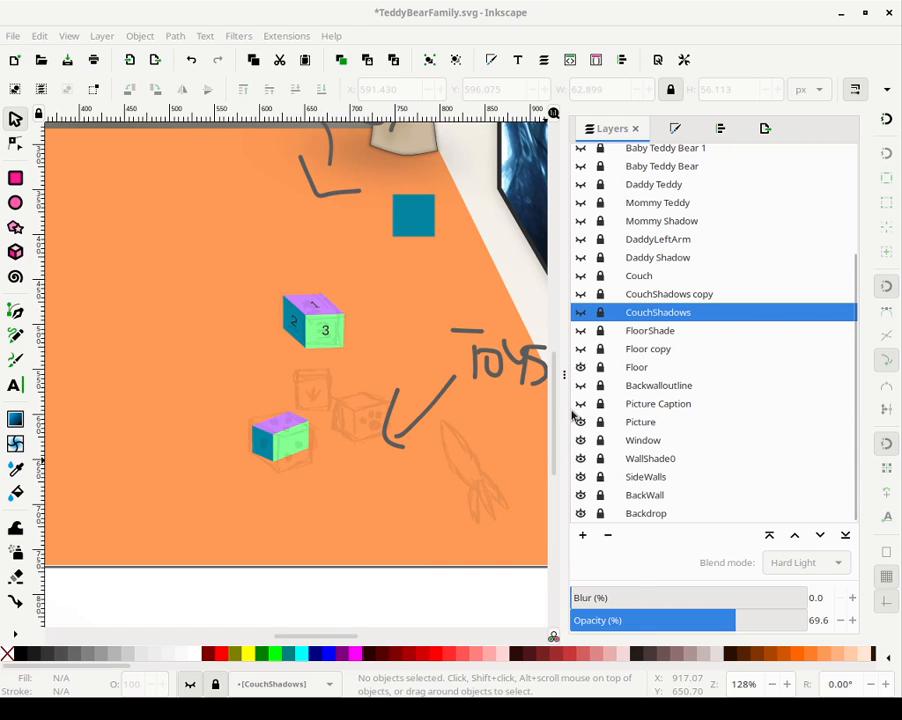
pyautogui.click(581, 443)
pyautogui.moveTo(582, 458); pyautogui.dragTo(585, 508)
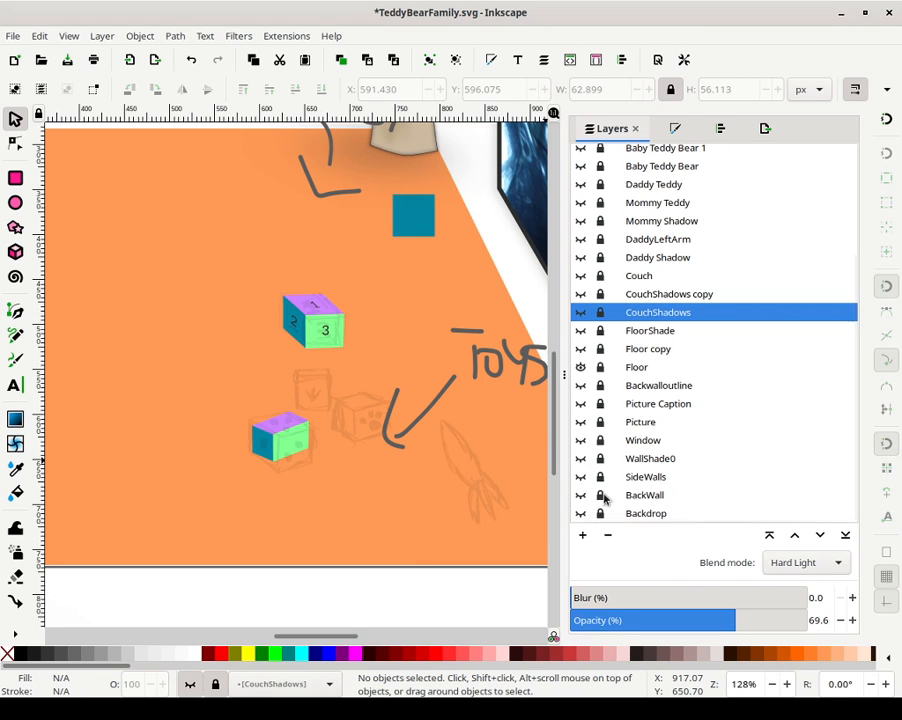
pyautogui.scroll(8, 346, 209)
pyautogui.hscroll(-7, 346, 209)
pyautogui.click(714, 350)
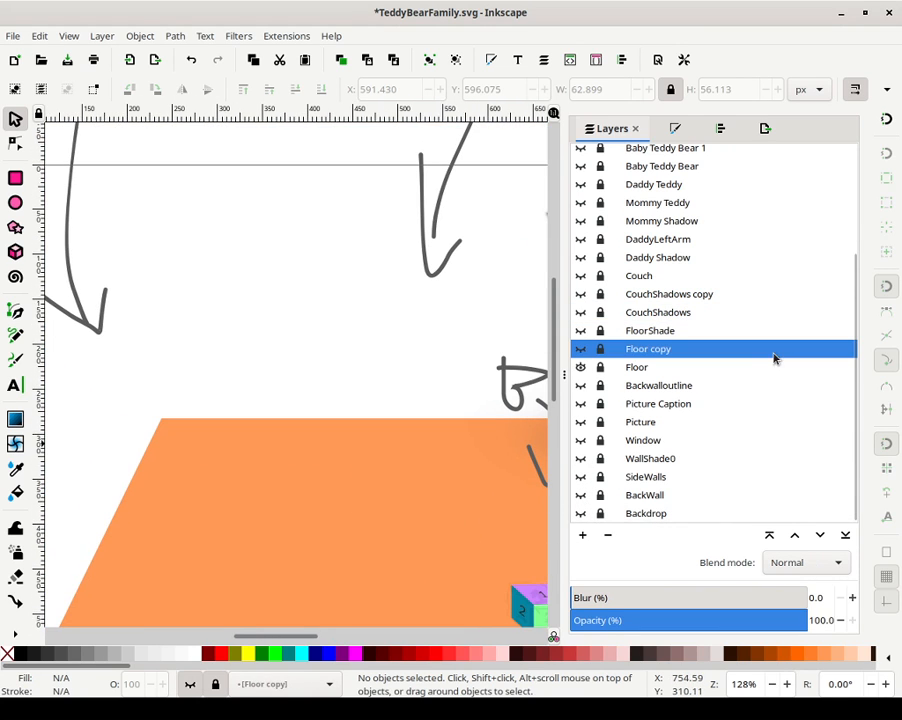
# Reshape the copied block to about 62.0 by 57.5 px and skew it to follow the sketched block's angles
pyautogui.scroll(-8, 456, 494)
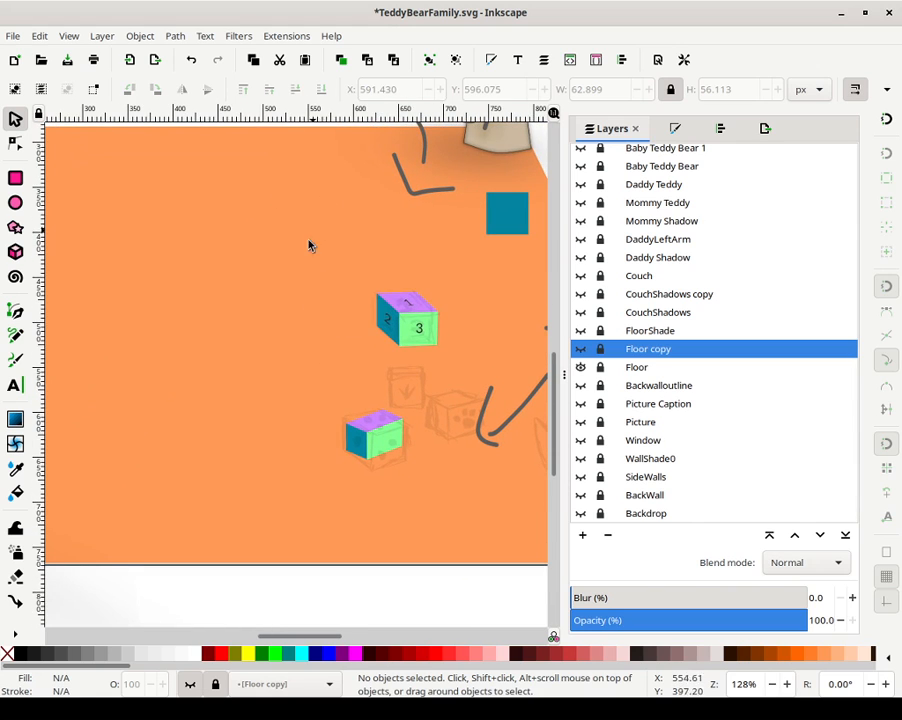
pyautogui.scroll(15, 381, 476)
pyautogui.scroll(-2, 381, 477)
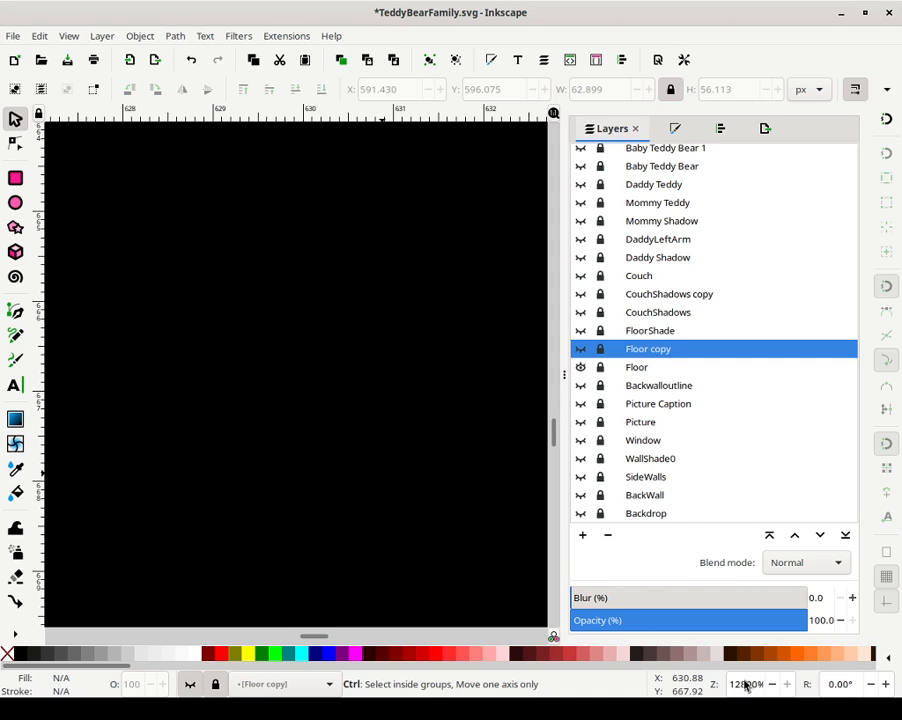
pyautogui.press('5')
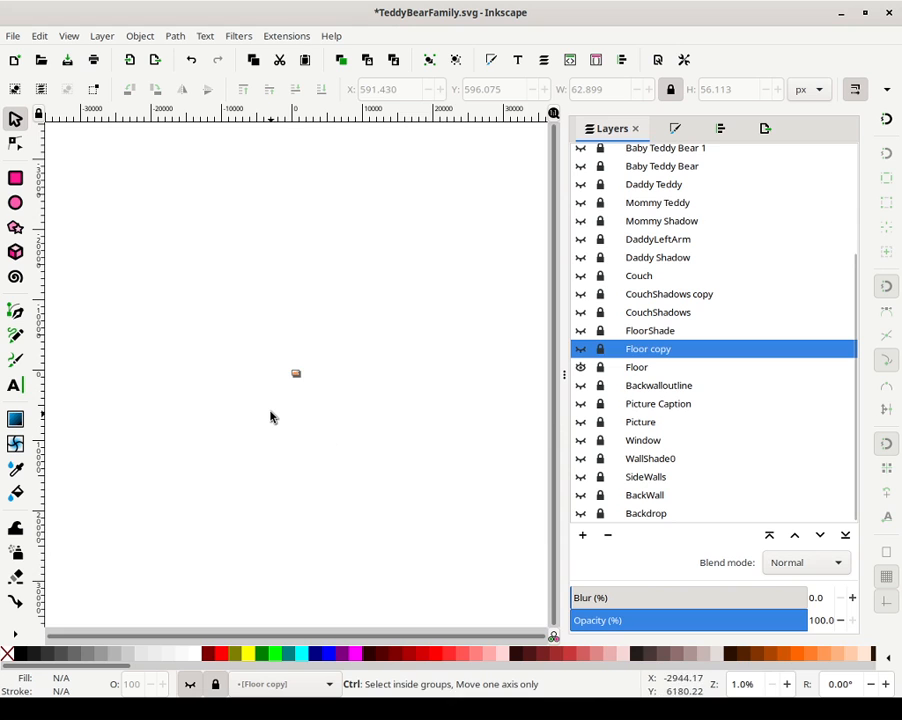
pyautogui.scroll(8, 270, 417)
pyautogui.scroll(-4, 270, 414)
pyautogui.scroll(10, 388, 258)
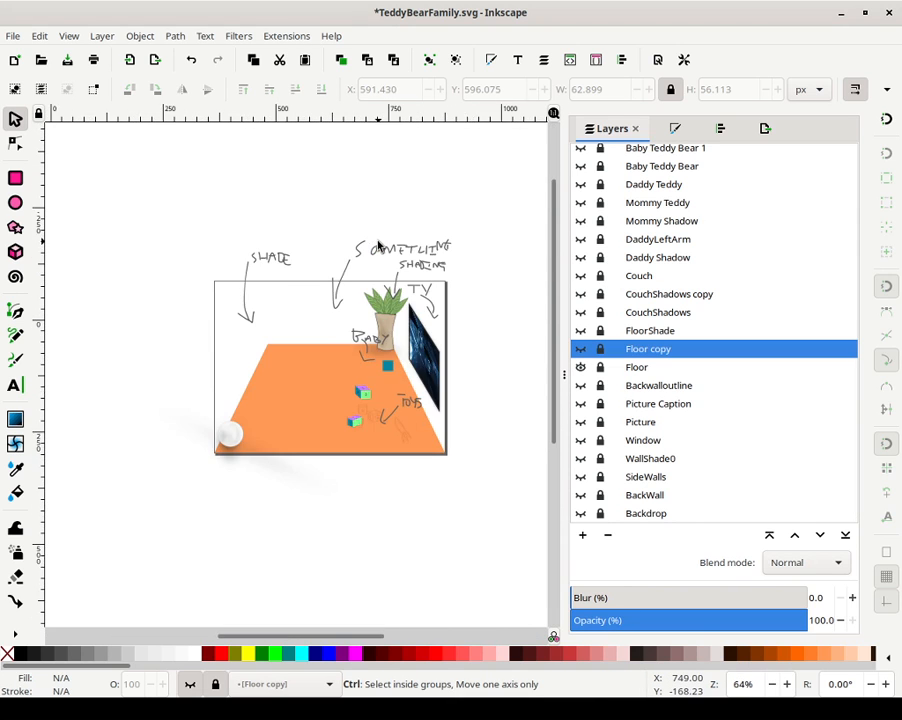
pyautogui.scroll(-8, 338, 420)
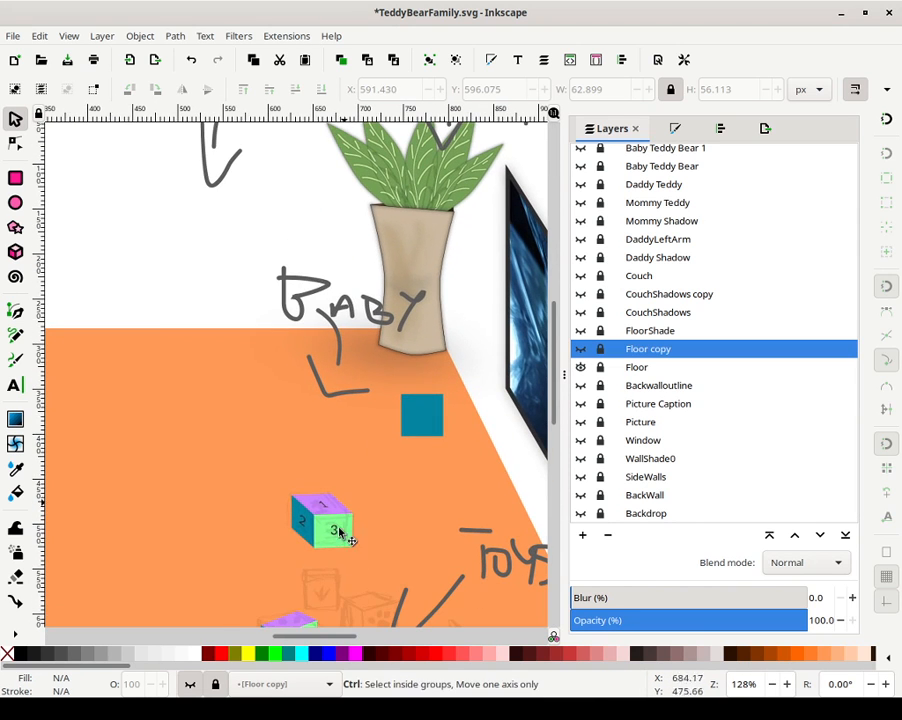
pyautogui.scroll(-6, 381, 503)
pyautogui.scroll(4, 341, 497)
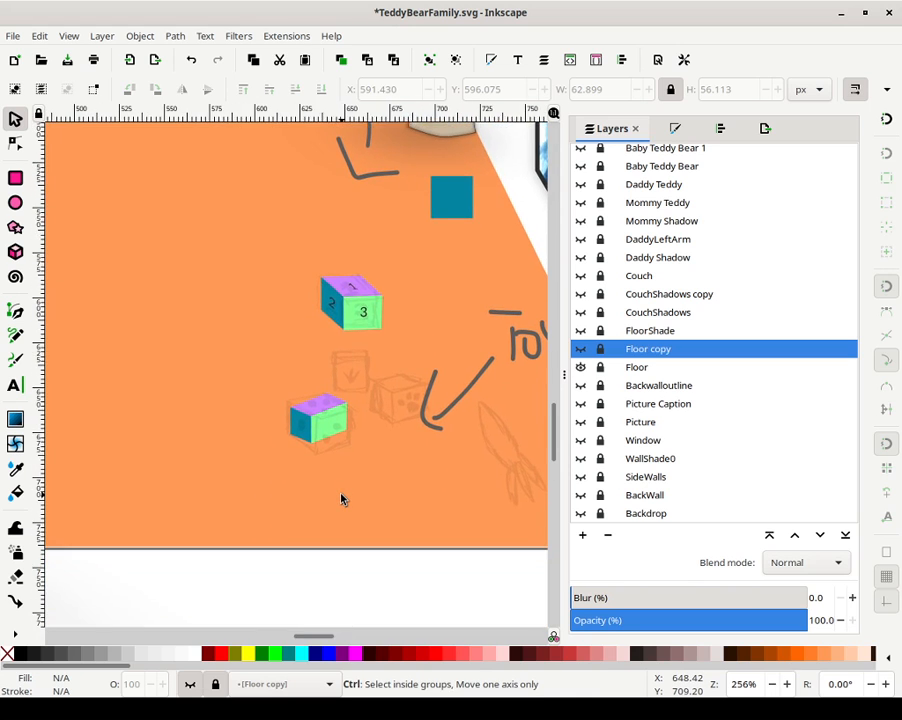
pyautogui.scroll(4, 306, 380)
pyautogui.hscroll(-1, 306, 380)
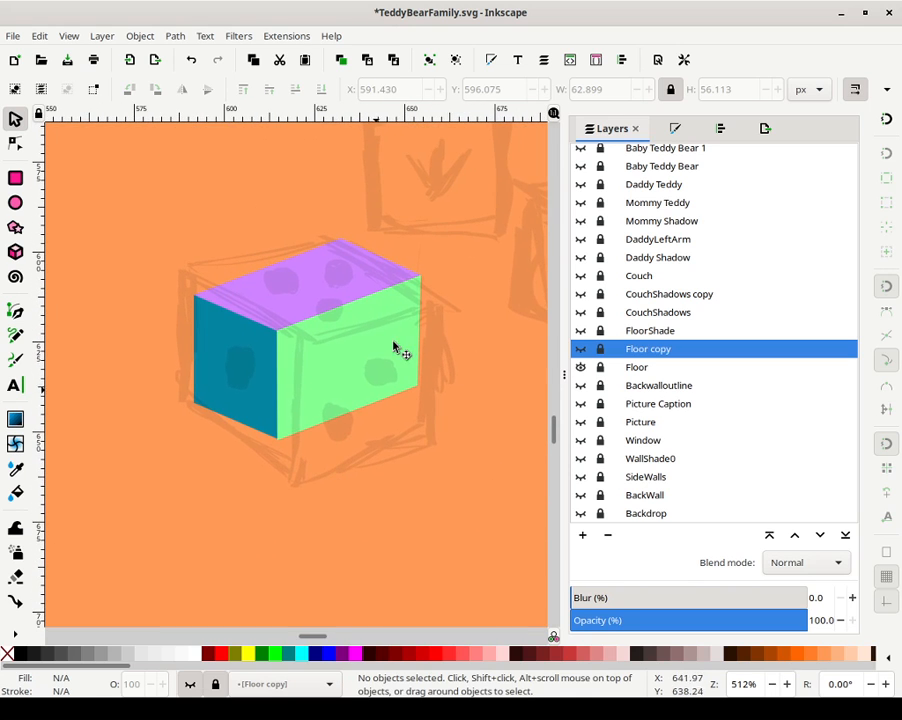
pyautogui.click(400, 375)
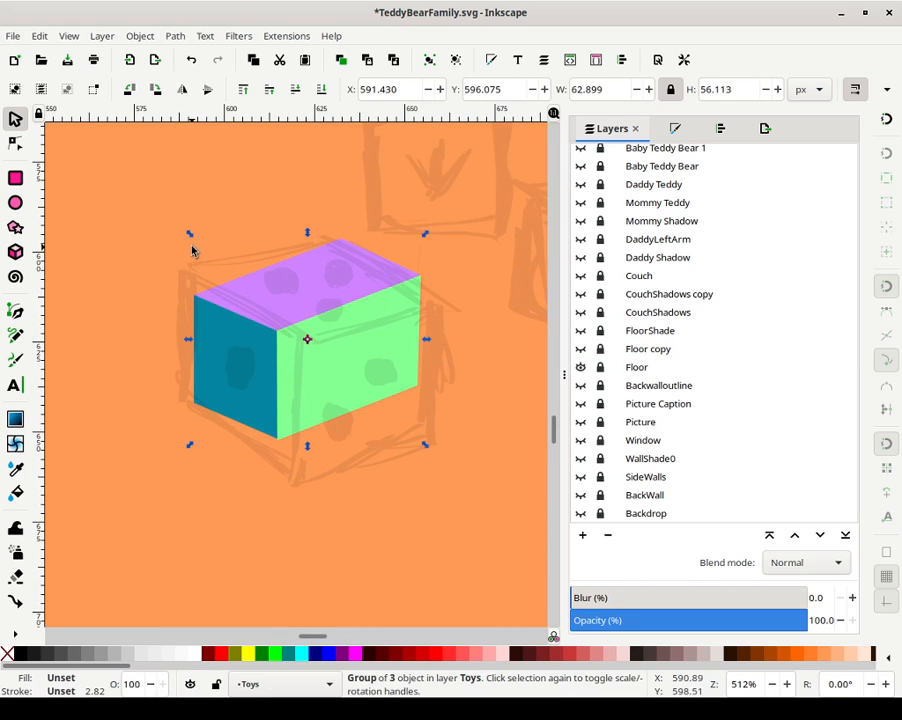
pyautogui.moveTo(189, 234); pyautogui.dragTo(171, 216)
pyautogui.moveTo(426, 331); pyautogui.dragTo(403, 341)
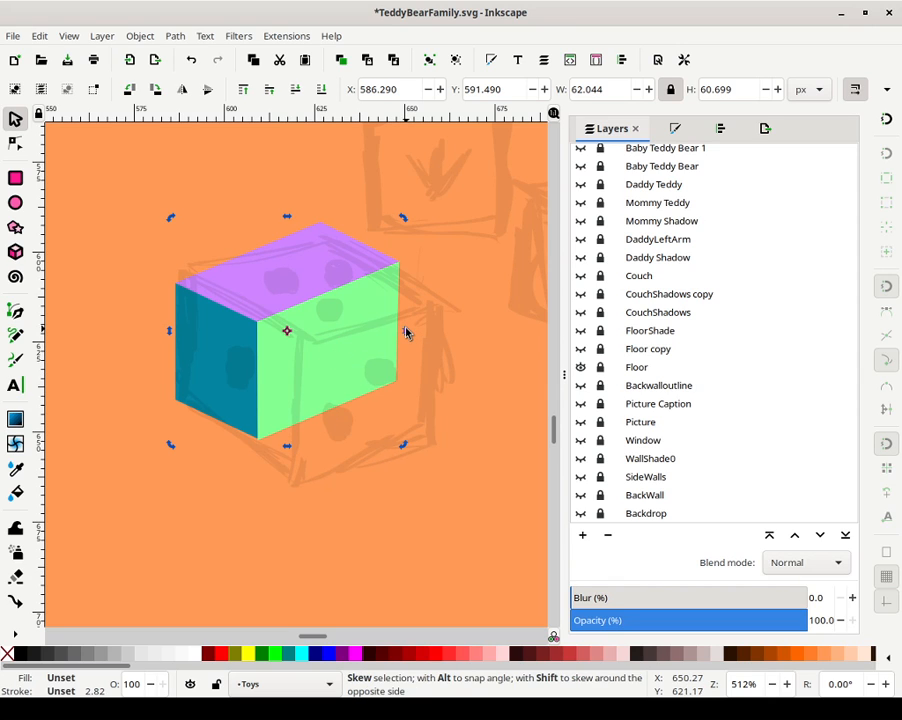
pyautogui.moveTo(406, 333); pyautogui.dragTo(404, 355)
# Enlarge the copied block to about 74.6 by 69.1 px and position it over its sketch
pyautogui.click(465, 438)
pyautogui.click(256, 420)
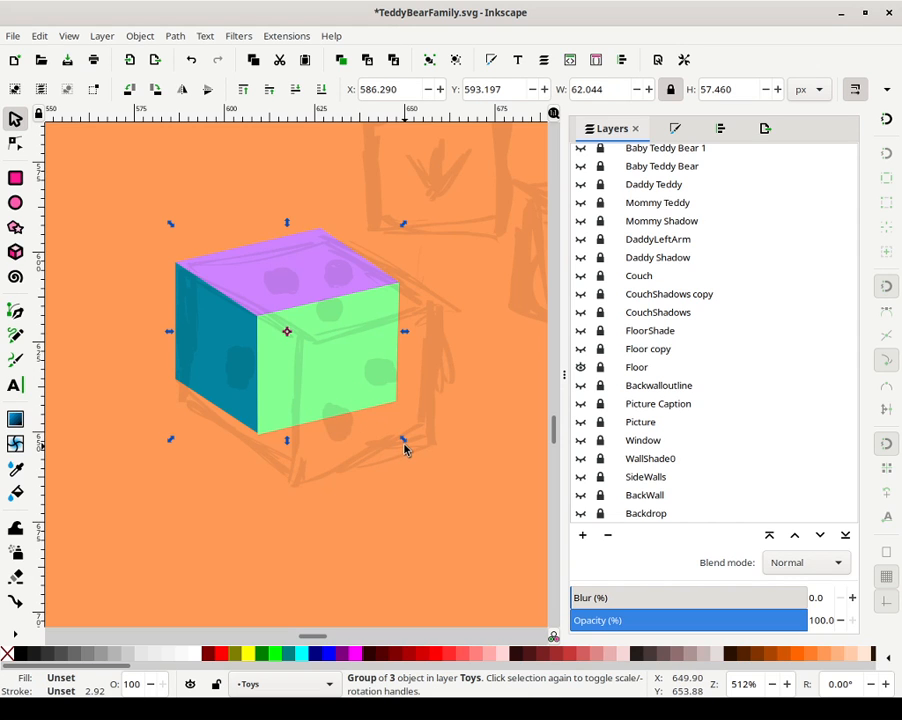
pyautogui.moveTo(403, 439); pyautogui.dragTo(427, 469)
pyautogui.moveTo(340, 338); pyautogui.dragTo(379, 347)
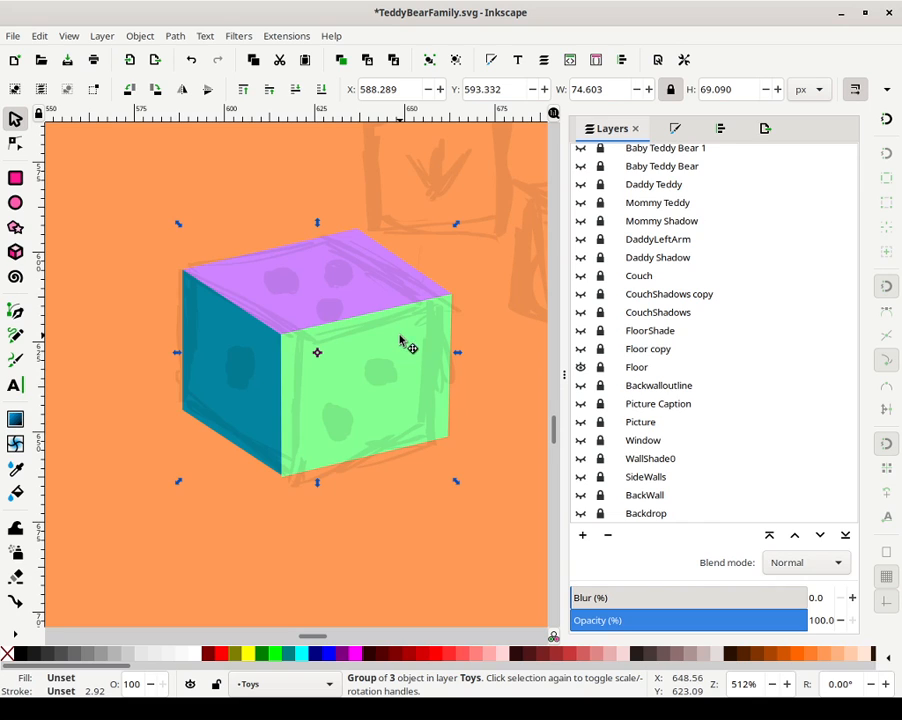
# Enter the block group and move the teal face's lower front corner node slightly down
pyautogui.doubleClick(296, 397)
pyautogui.click(270, 427)
pyautogui.doubleClick(272, 442)
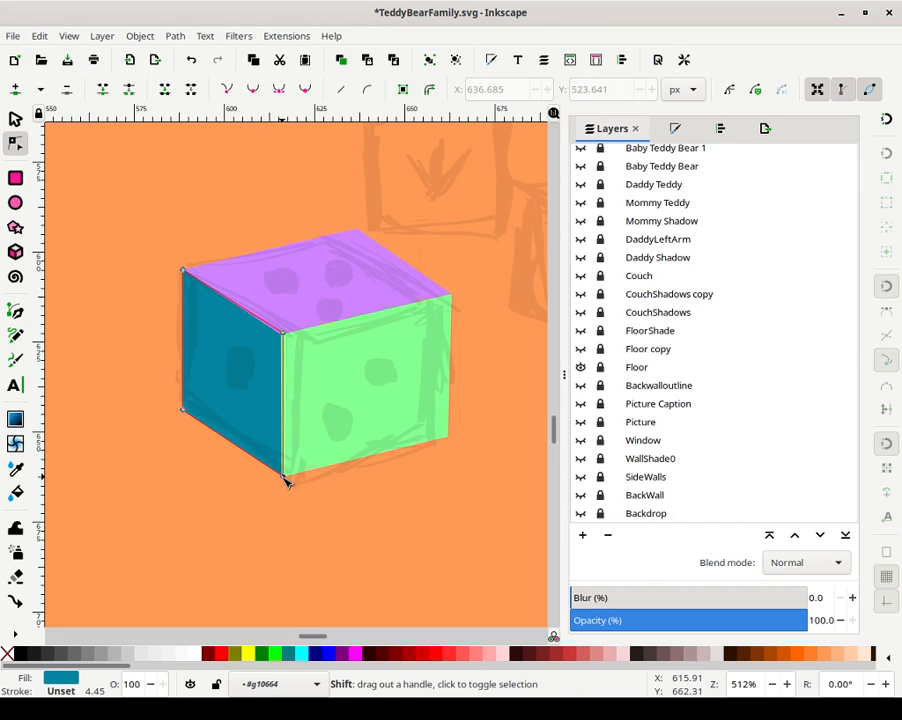
pyautogui.moveTo(284, 479); pyautogui.dragTo(284, 481)
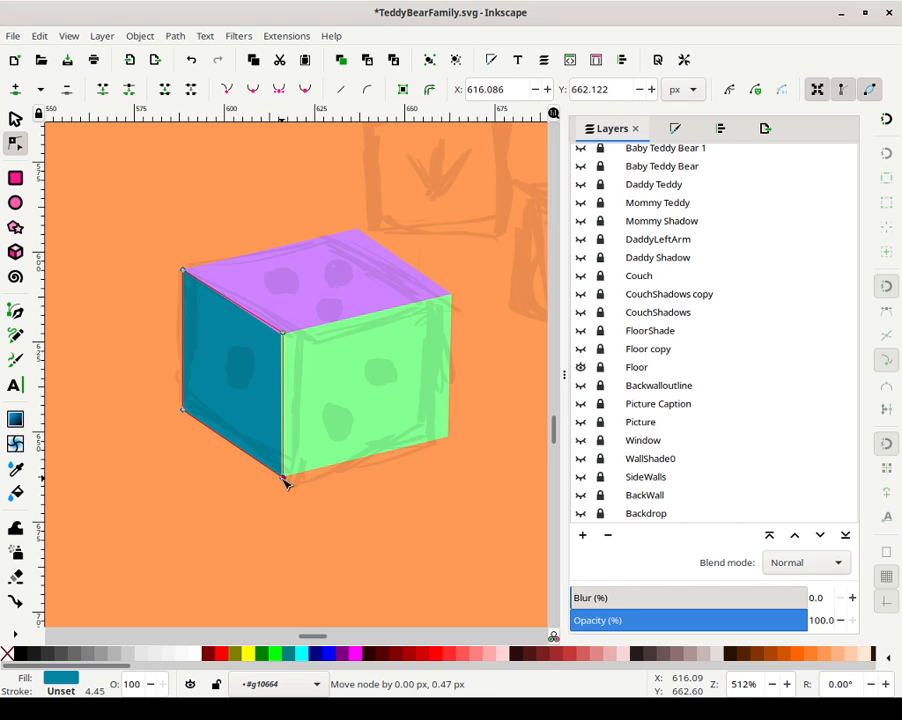
pyautogui.moveTo(285, 482); pyautogui.dragTo(285, 486)
pyautogui.click(362, 502)
pyautogui.click(295, 473)
pyautogui.press('Escape')
pyautogui.press('Escape')
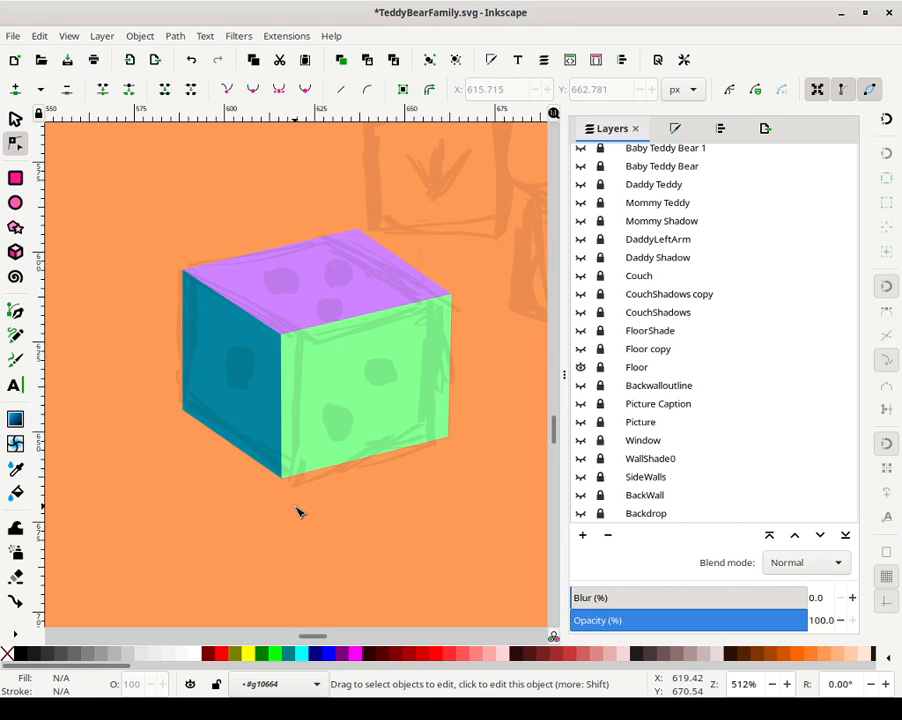
# Try to lower the green face's bottom front corner node slightly, and return to object selection
pyautogui.click(281, 479)
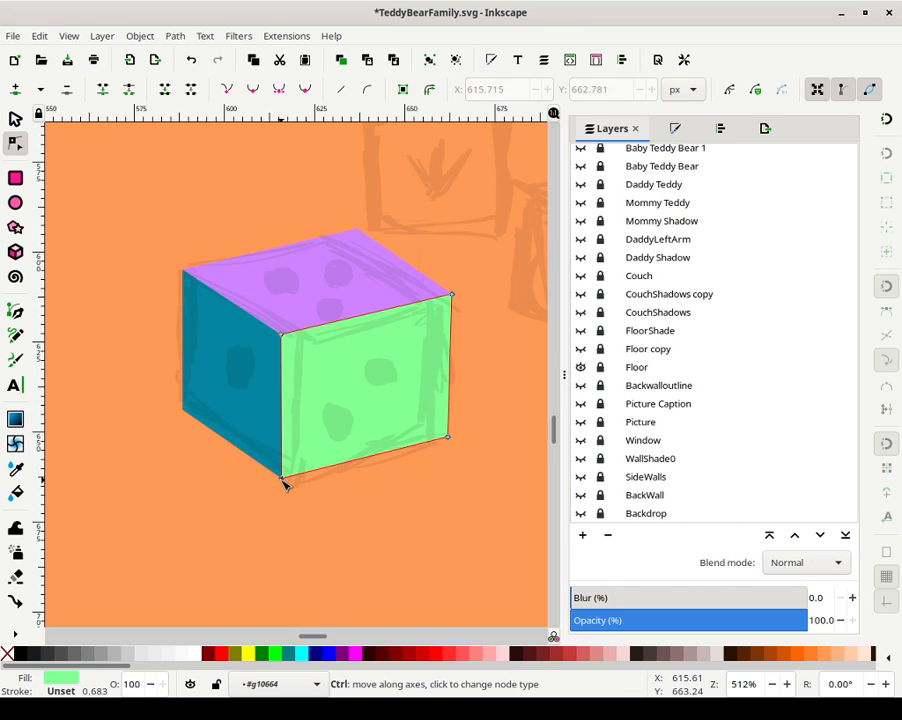
pyautogui.moveTo(285, 487)
pyautogui.mouseDown()
pyautogui.moveTo(285, 495)
pyautogui.moveTo(283, 482)
pyautogui.mouseUp()
pyautogui.click(279, 532)
pyautogui.click(279, 532)
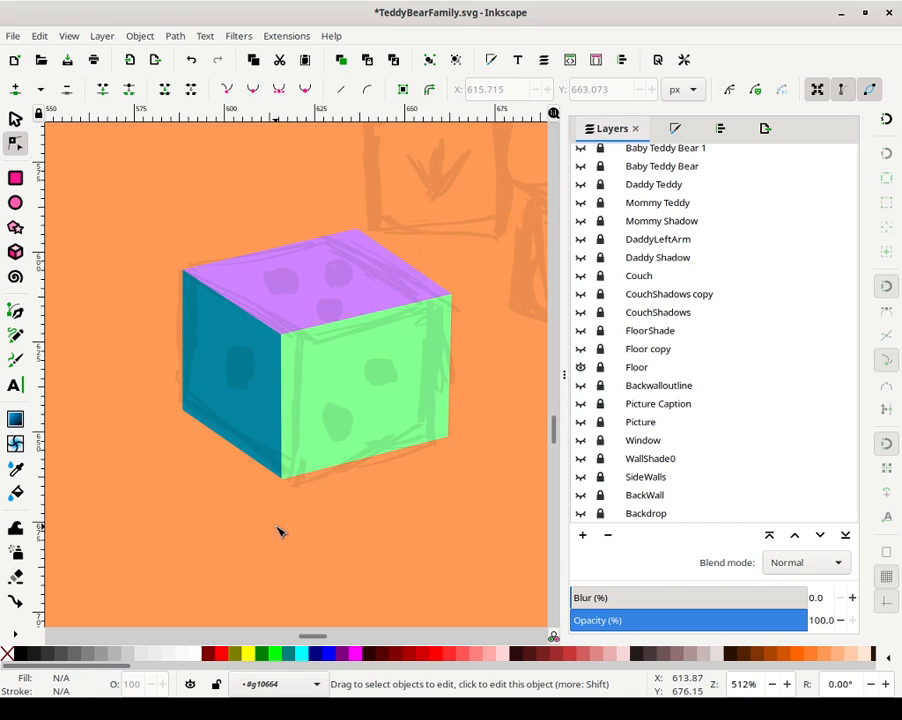
pyautogui.click(260, 436)
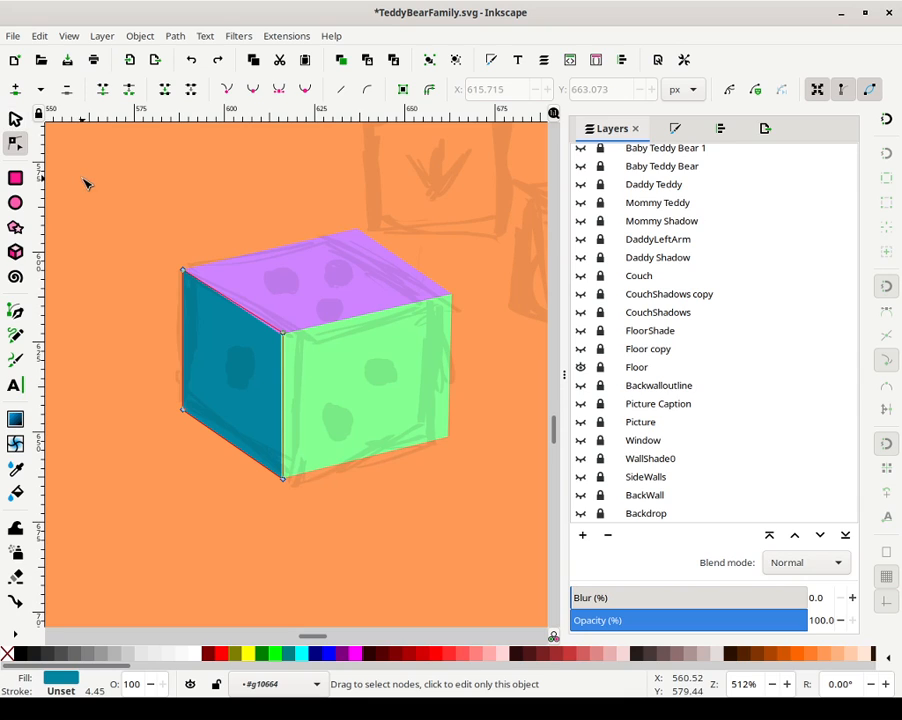
pyautogui.click(26, 120)
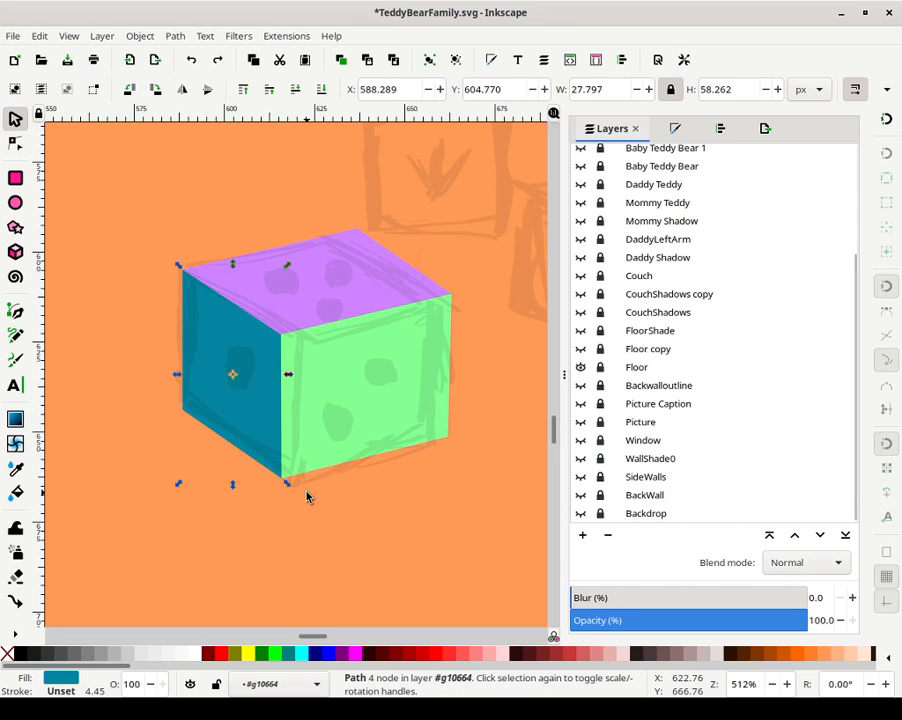
pyautogui.click(513, 370)
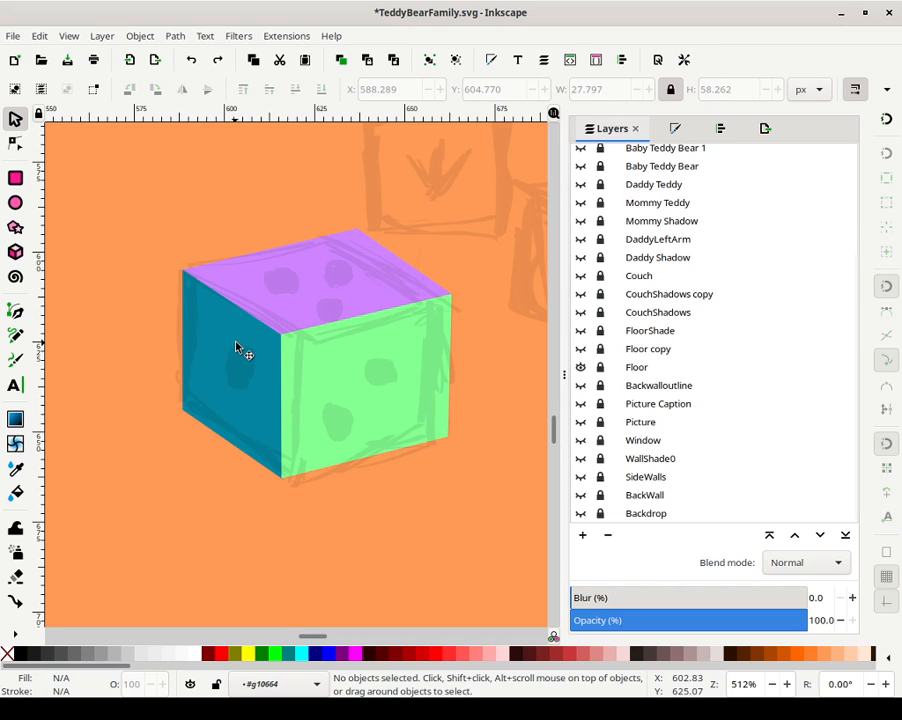
# Move the green face's two front-edge corner nodes 4 px to the right, toward the sketched edge
pyautogui.doubleClick(279, 341)
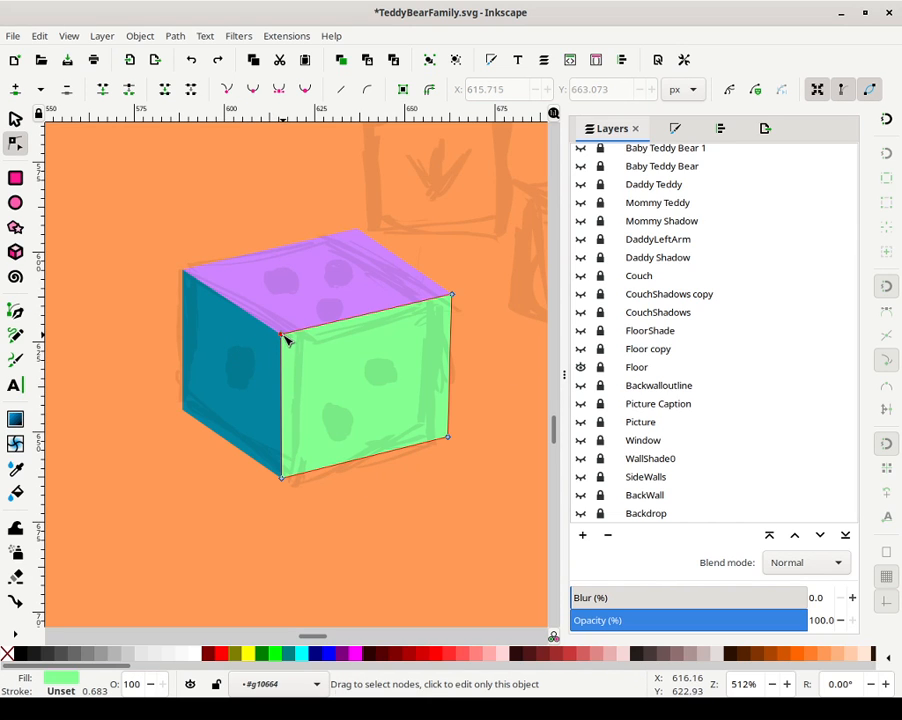
pyautogui.click(283, 335)
pyautogui.keyDown('shift'); pyautogui.click(281, 479); pyautogui.keyUp('shift')
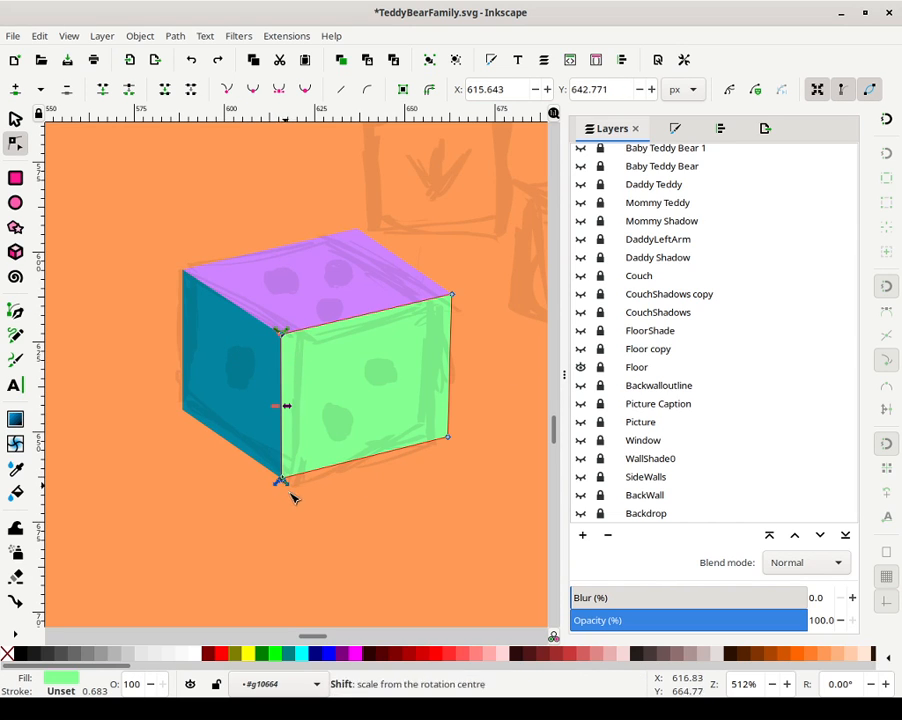
pyautogui.press('Right')
pyautogui.press('Right')
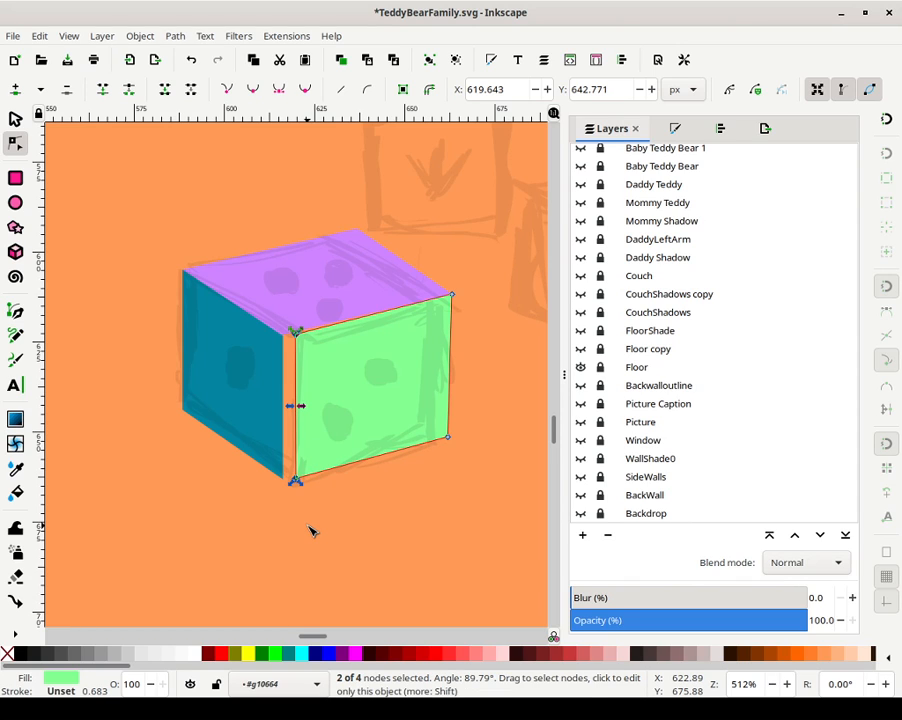
# Move the teal face's two front-edge corner nodes to the right, close to the green face's shifted edge
pyautogui.click(262, 356)
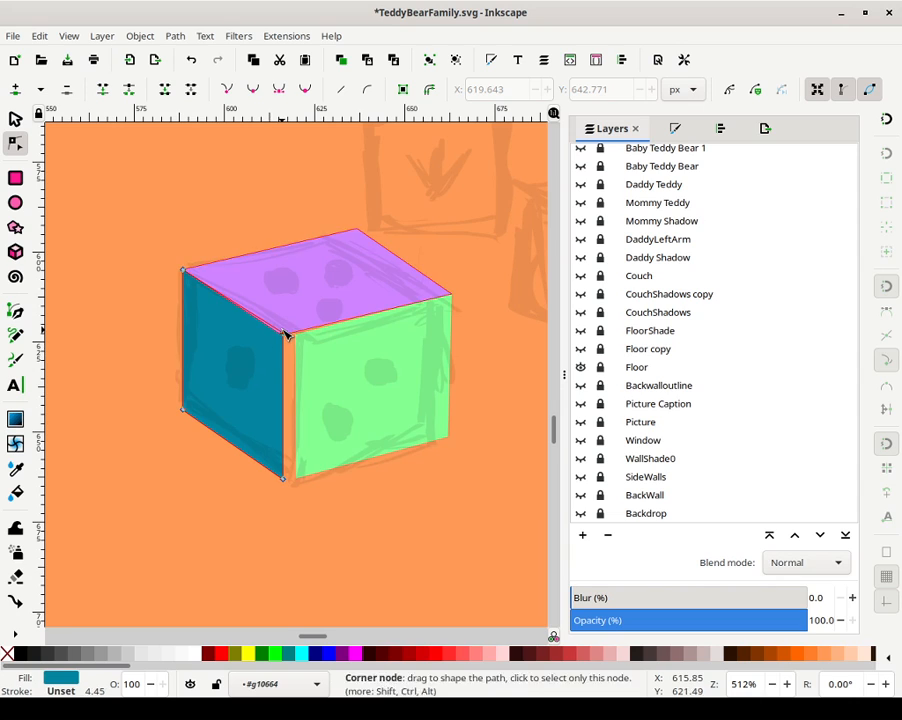
pyautogui.click(287, 337)
pyautogui.keyDown('shift'); pyautogui.click(286, 481); pyautogui.keyUp('shift')
pyautogui.press('Right')
pyautogui.press('Right')
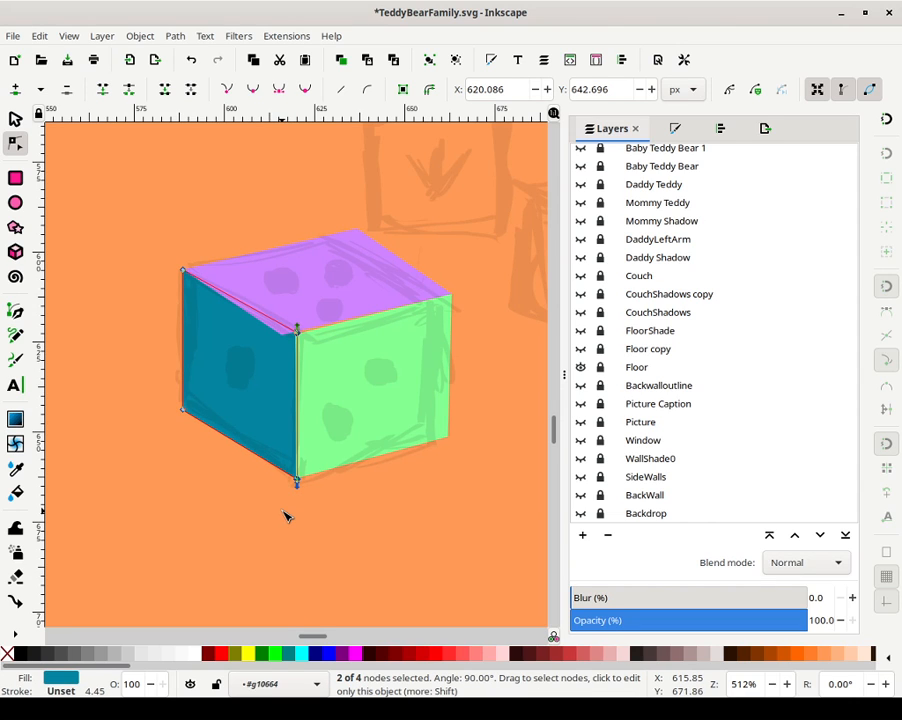
pyautogui.press('Down')
pyautogui.press('Up')
pyautogui.press('Left')
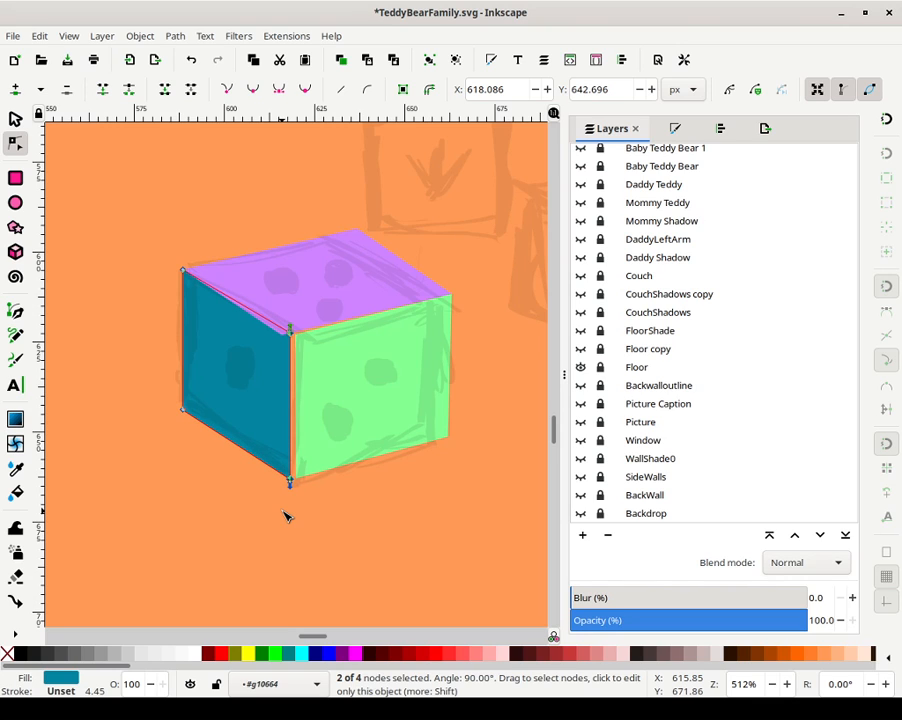
# Fine-tune the front corner nodes of the teal, green and purple faces so they meet along the shared front edge
pyautogui.moveTo(292, 332); pyautogui.dragTo(301, 341)
pyautogui.click(312, 345)
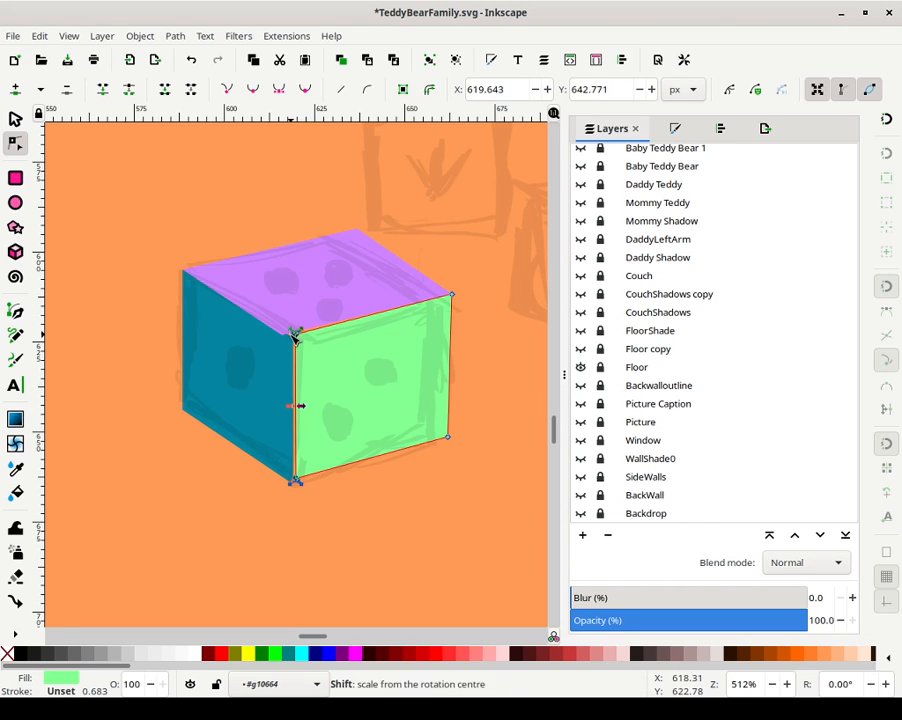
pyautogui.moveTo(300, 345)
pyautogui.mouseDown()
pyautogui.moveTo(298, 356)
pyautogui.moveTo(293, 344)
pyautogui.moveTo(308, 345)
pyautogui.moveTo(293, 346)
pyautogui.moveTo(299, 340)
pyautogui.mouseUp()
pyautogui.click(290, 326)
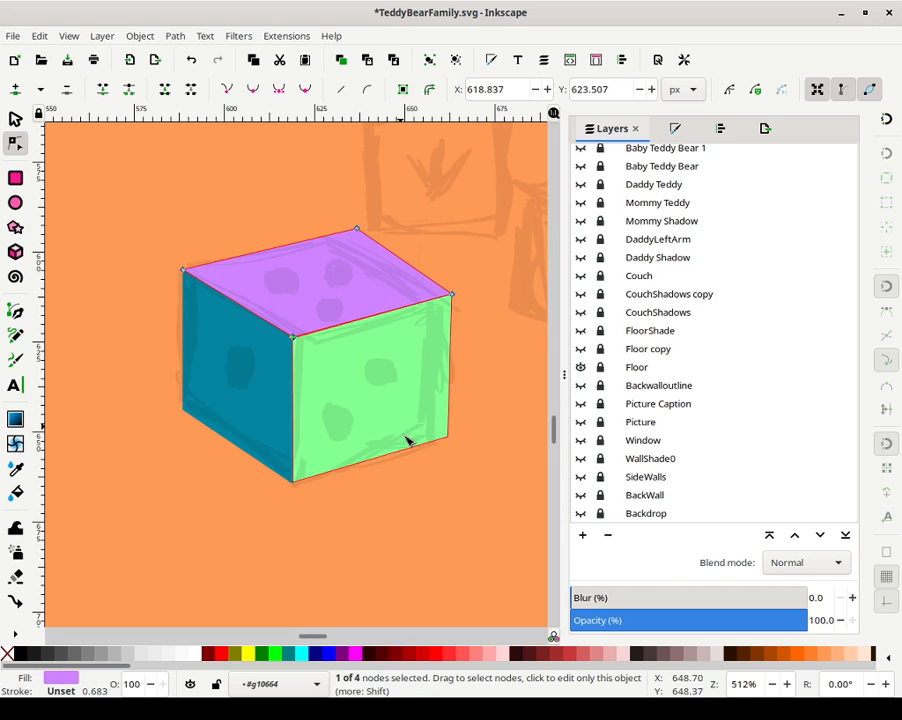
pyautogui.click(429, 560)
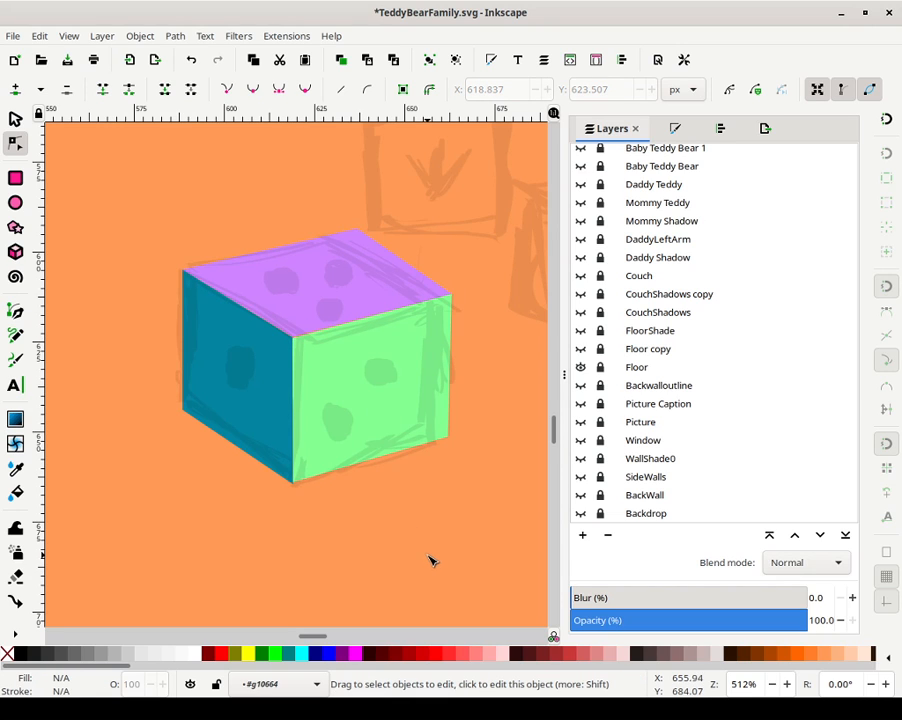
# Move the purple face's back and outer right corner nodes together inward to follow the sketched top
pyautogui.click(362, 238)
pyautogui.moveTo(337, 222); pyautogui.dragTo(480, 302)
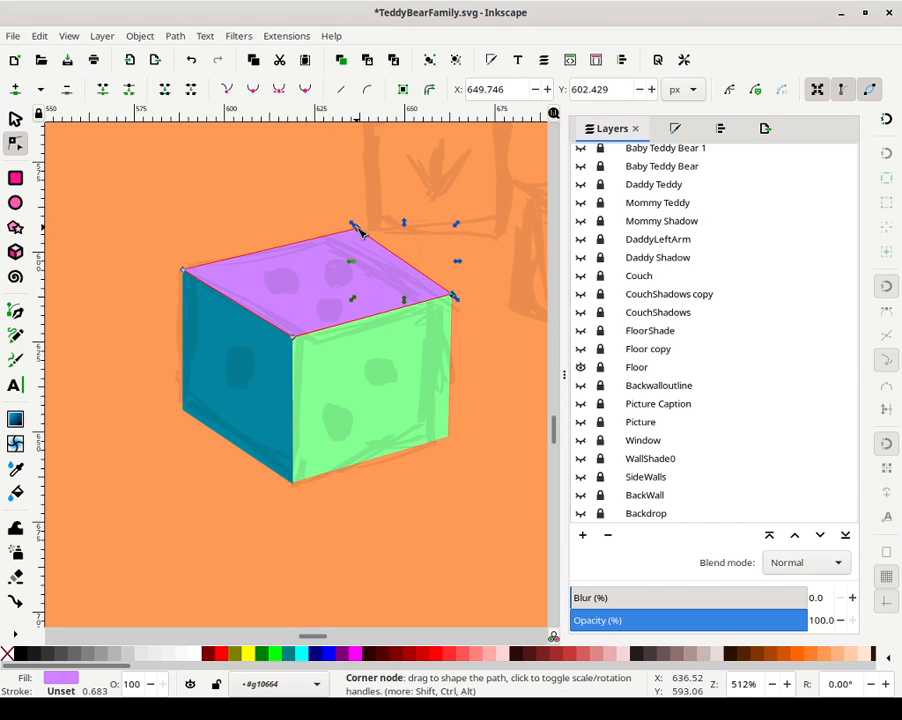
pyautogui.moveTo(359, 229); pyautogui.dragTo(337, 237)
# Move the green face's two outer right corner nodes 4 px to the left
pyautogui.moveTo(430, 300); pyautogui.dragTo(489, 486)
pyautogui.click(451, 288)
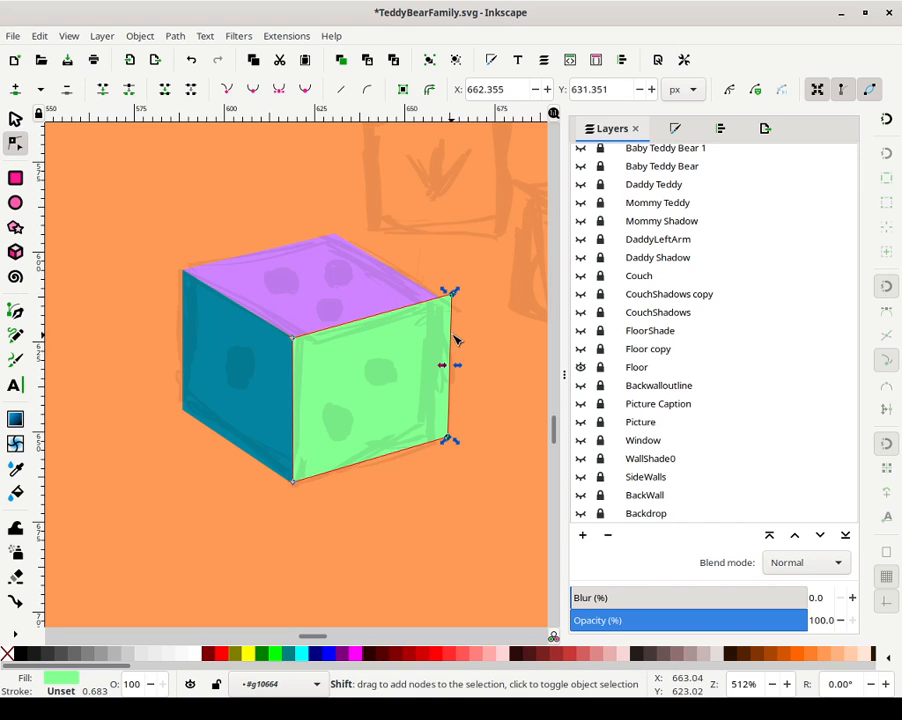
pyautogui.press('Left')
pyautogui.press('Left')
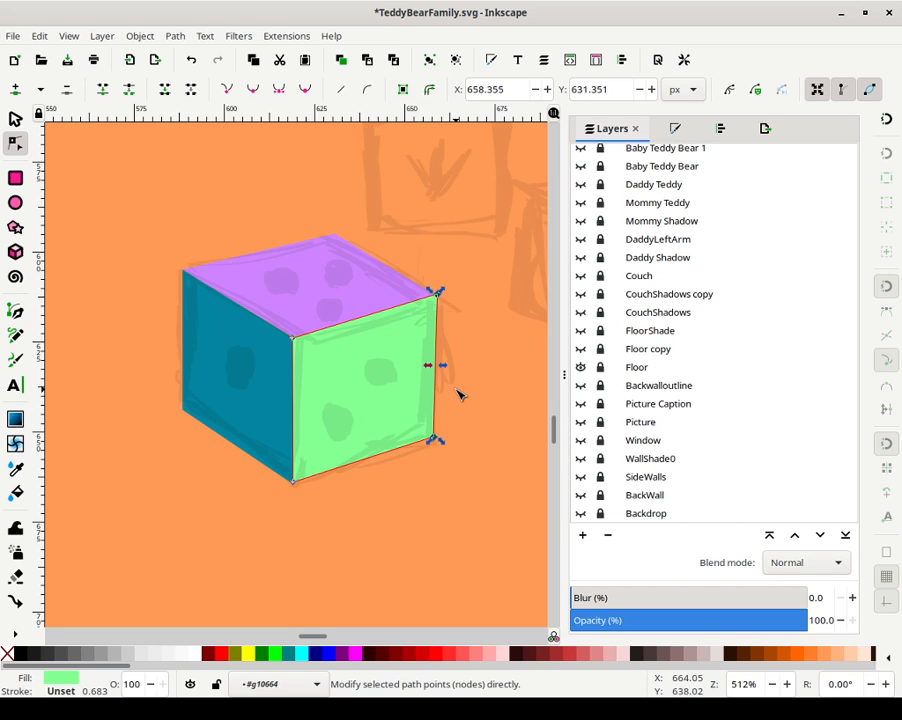
pyautogui.click(478, 354)
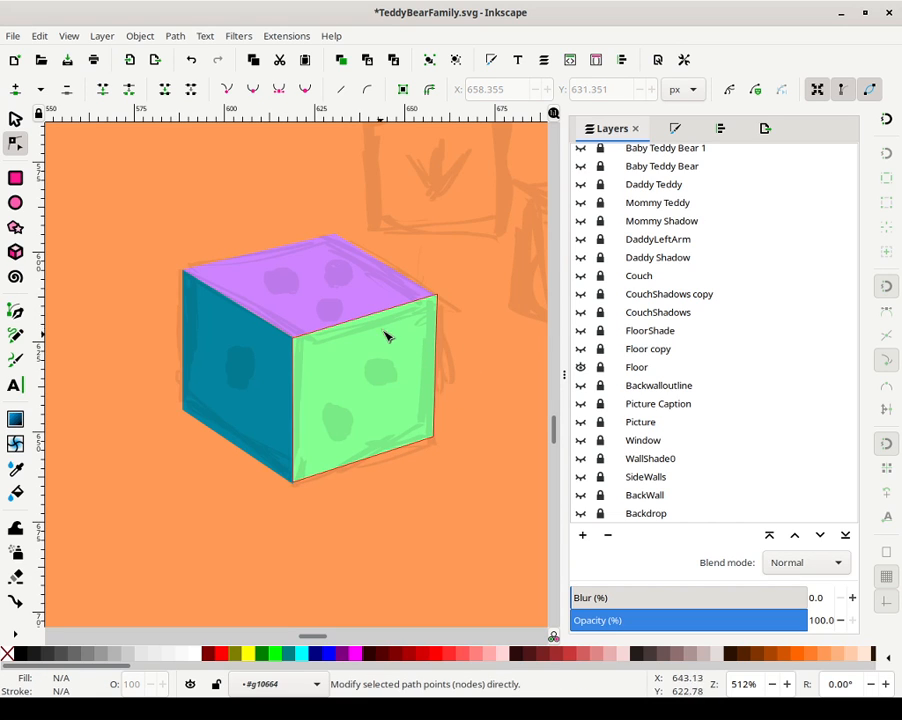
# Align the purple face's outer right corner node with the green face's upper outer corner
pyautogui.click(386, 296)
pyautogui.click(445, 305)
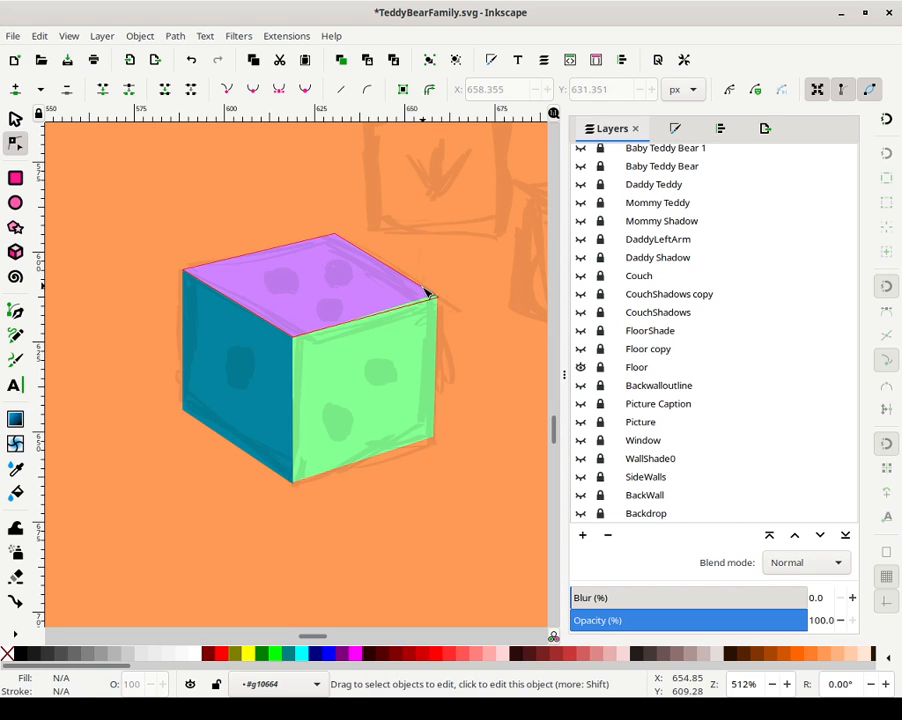
pyautogui.click(425, 292)
pyautogui.moveTo(438, 300)
pyautogui.mouseDown()
pyautogui.moveTo(431, 296)
pyautogui.moveTo(440, 299)
pyautogui.mouseUp()
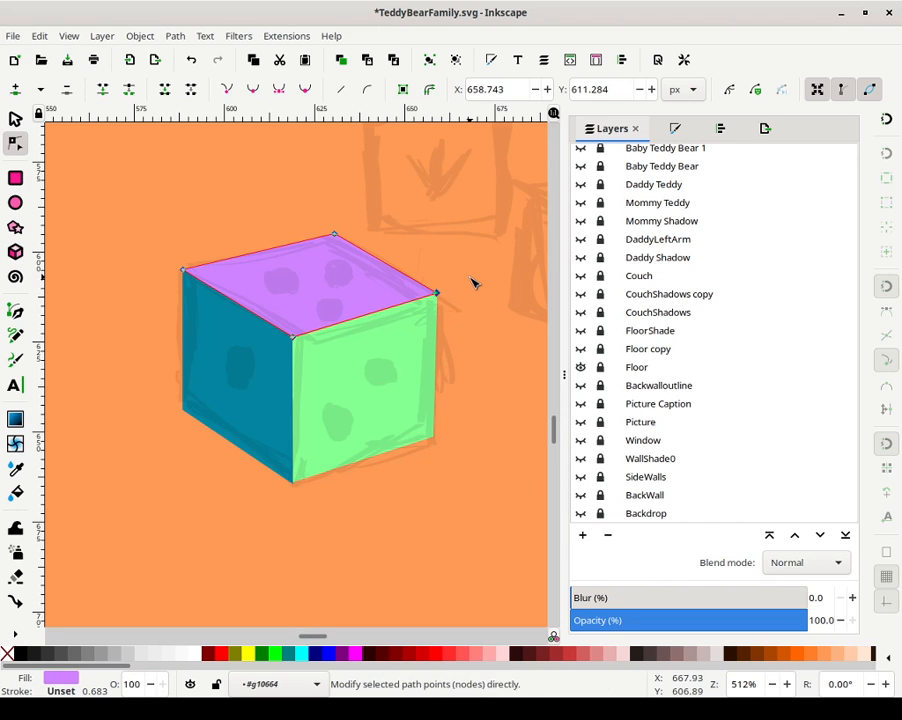
pyautogui.click(470, 283)
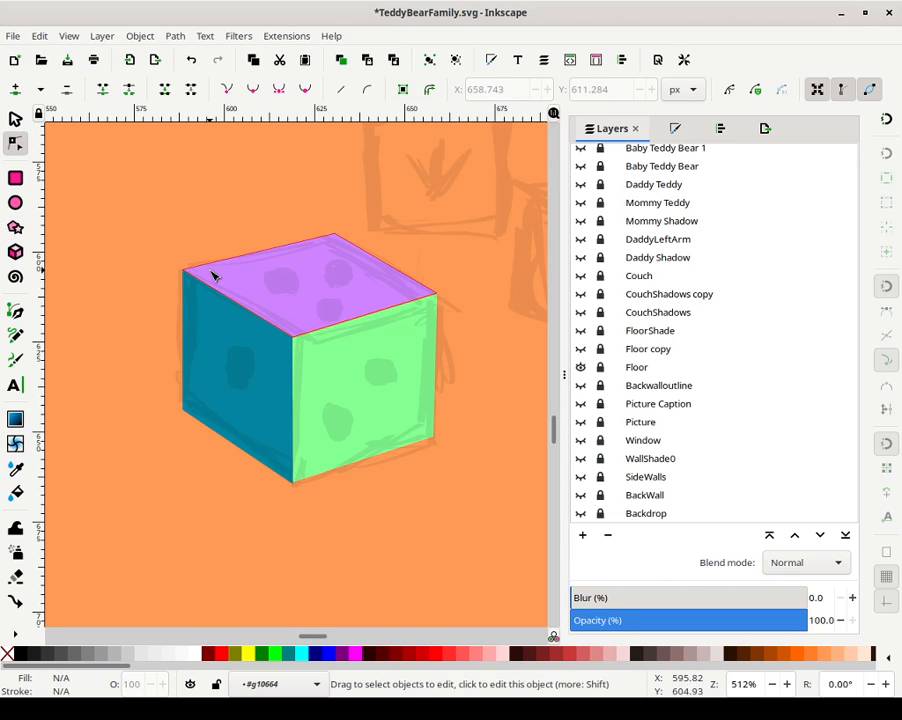
# Fine-tune the green face's upper outer corner against the purple face and raise its lower outer corner slightly
pyautogui.click(376, 300)
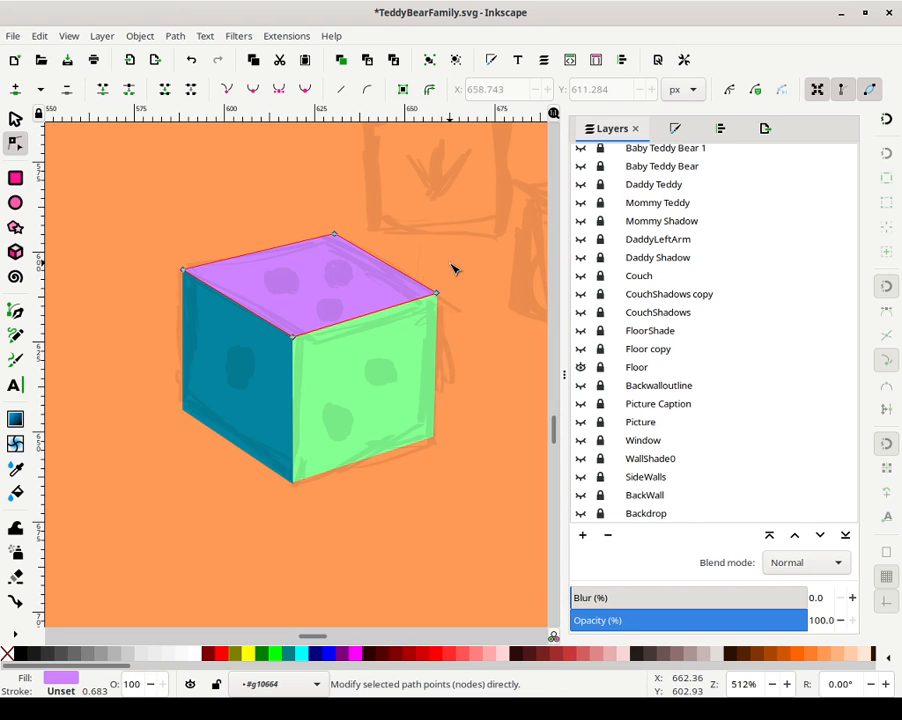
pyautogui.moveTo(437, 296); pyautogui.dragTo(440, 300)
pyautogui.click(442, 309)
pyautogui.click(438, 298)
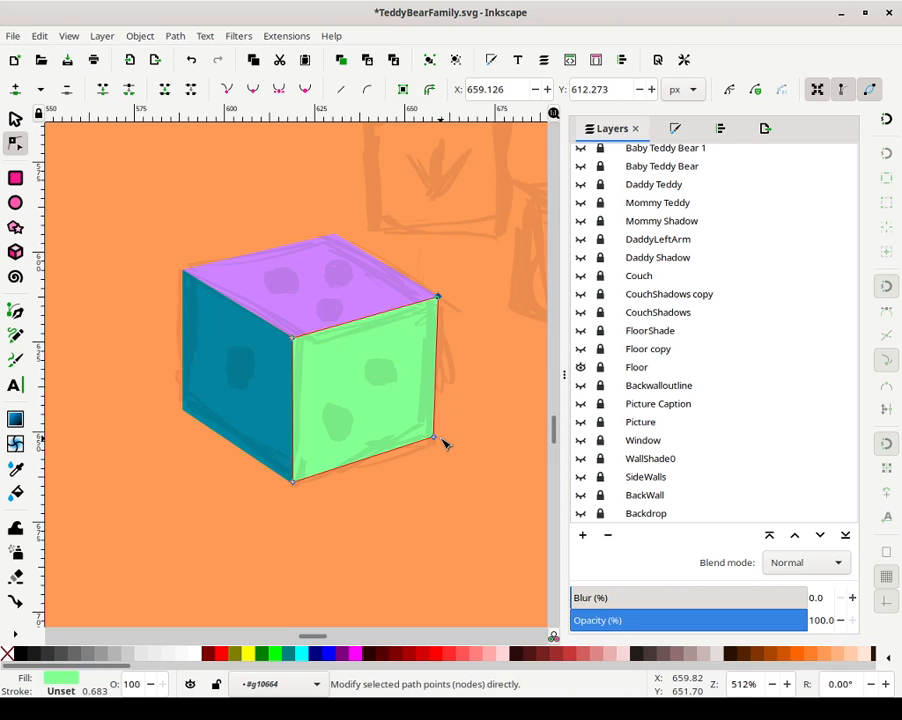
pyautogui.moveTo(434, 436); pyautogui.dragTo(437, 430)
pyautogui.click(480, 400)
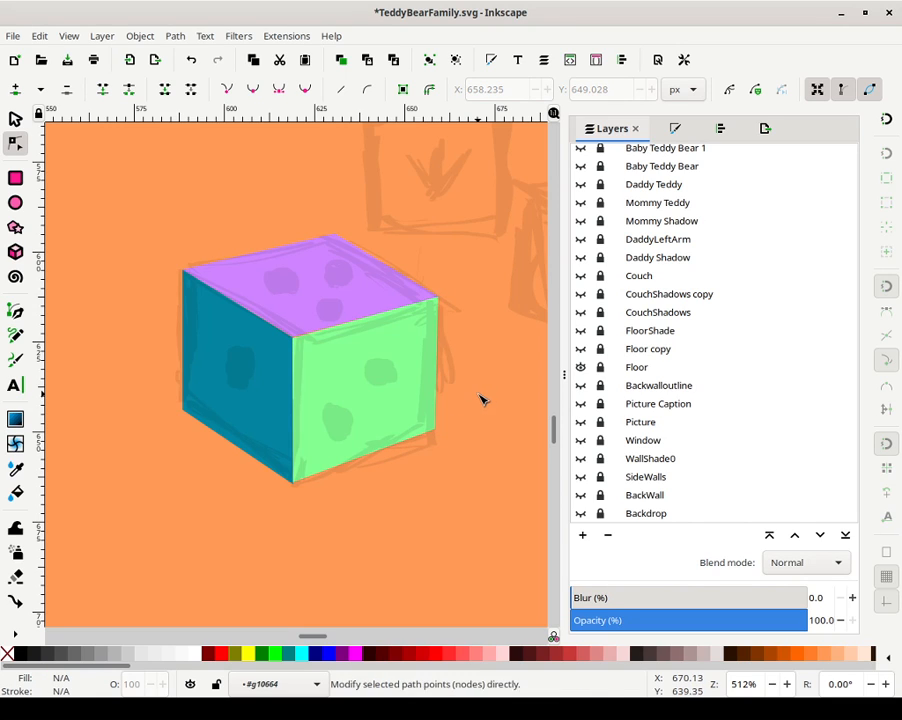
# Draw a dark elliptical dot over the sketched dot on the teal face, with Rx 4.55 px and Ry about 5.3 px
pyautogui.click(15, 203)
pyautogui.moveTo(255, 392); pyautogui.dragTo(256, 391)
pyautogui.doubleClick(94, 90)
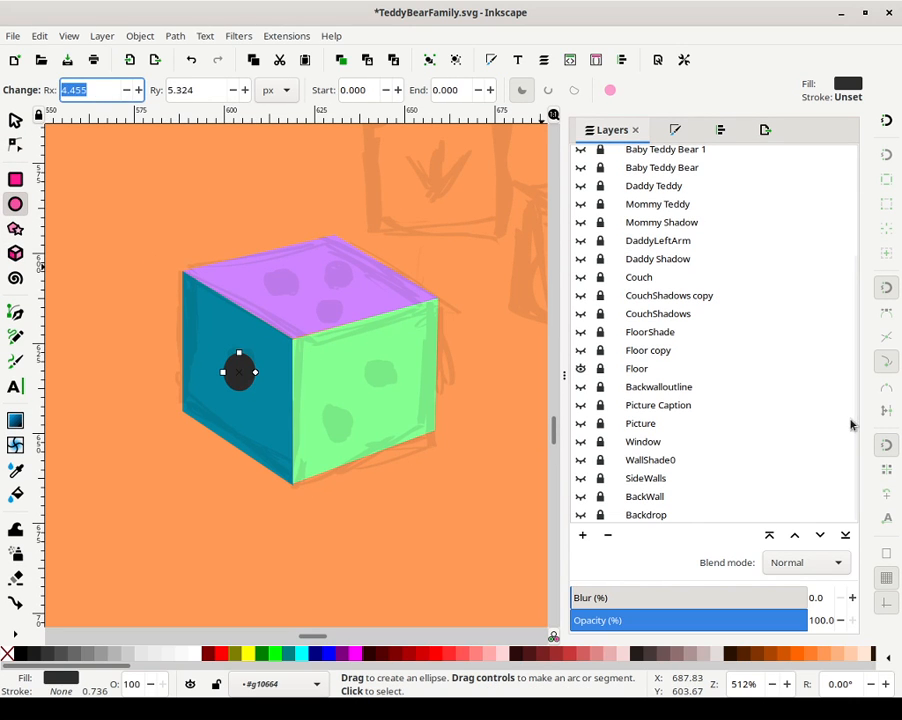
pyautogui.write('4')
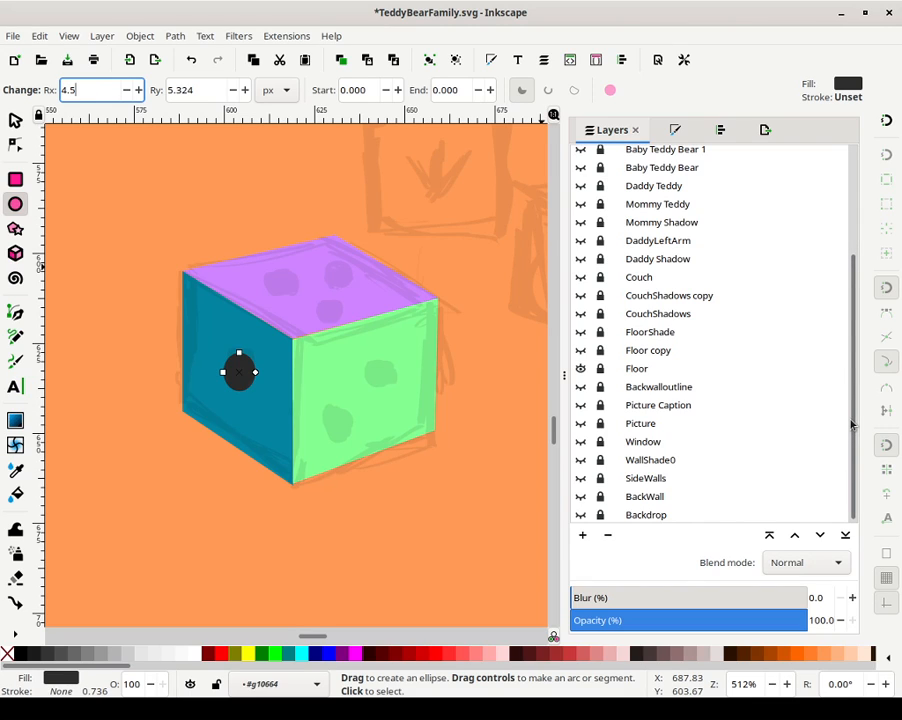
pyautogui.press('Return')
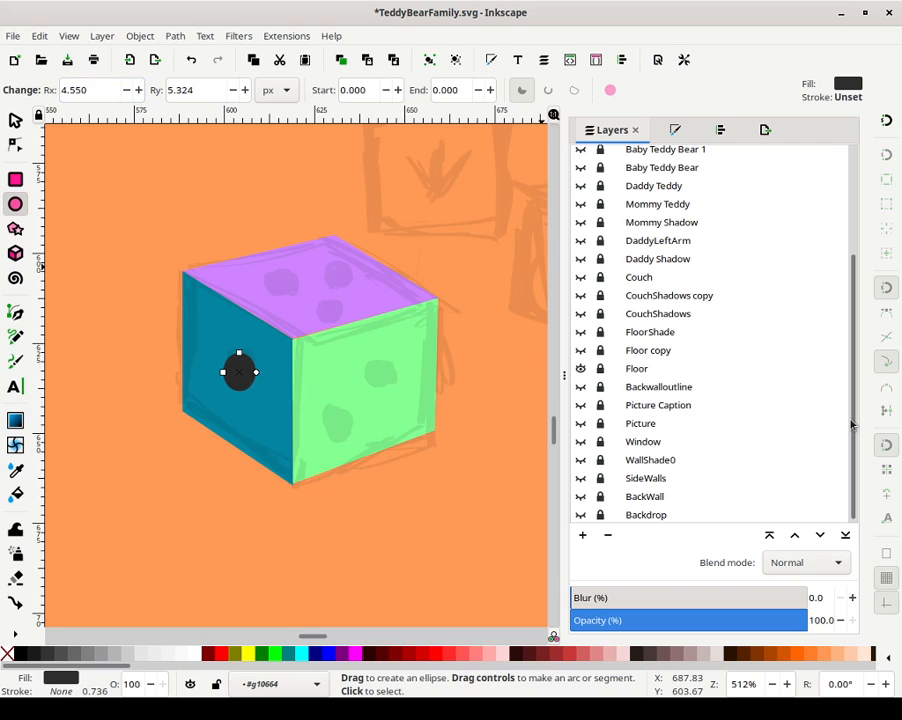
# Duplicate the teal face's dot and place two copies over the sketched dots on the green face
pyautogui.click(15, 119)
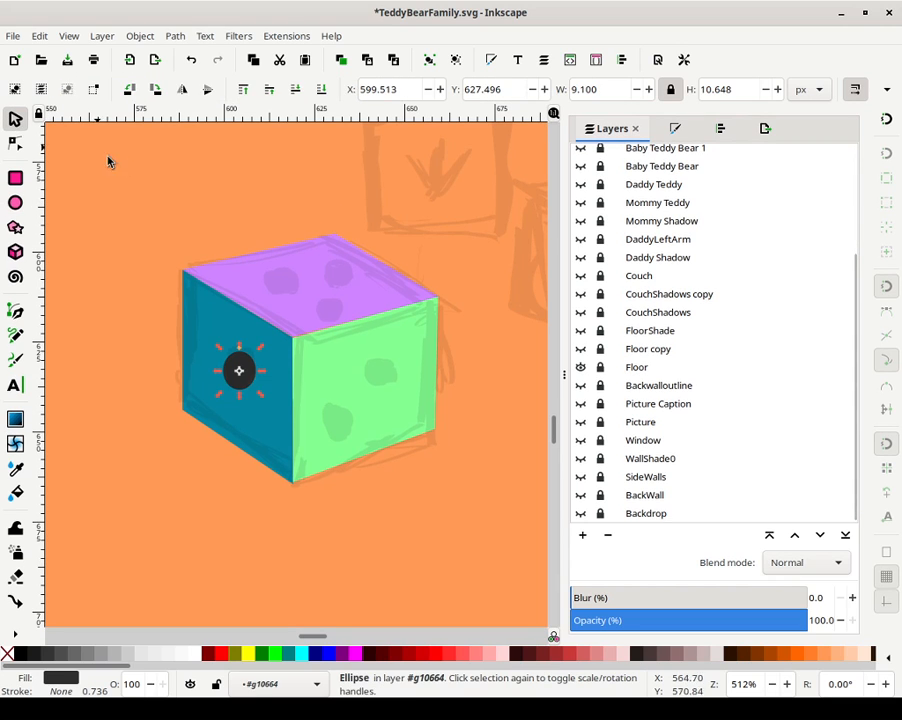
pyautogui.click(275, 352)
pyautogui.click(238, 370)
pyautogui.moveTo(239, 370); pyautogui.dragTo(403, 370)
pyautogui.click(300, 434)
pyautogui.click(233, 370)
pyautogui.hotkey('ctrl', 'd')
pyautogui.click(420, 494)
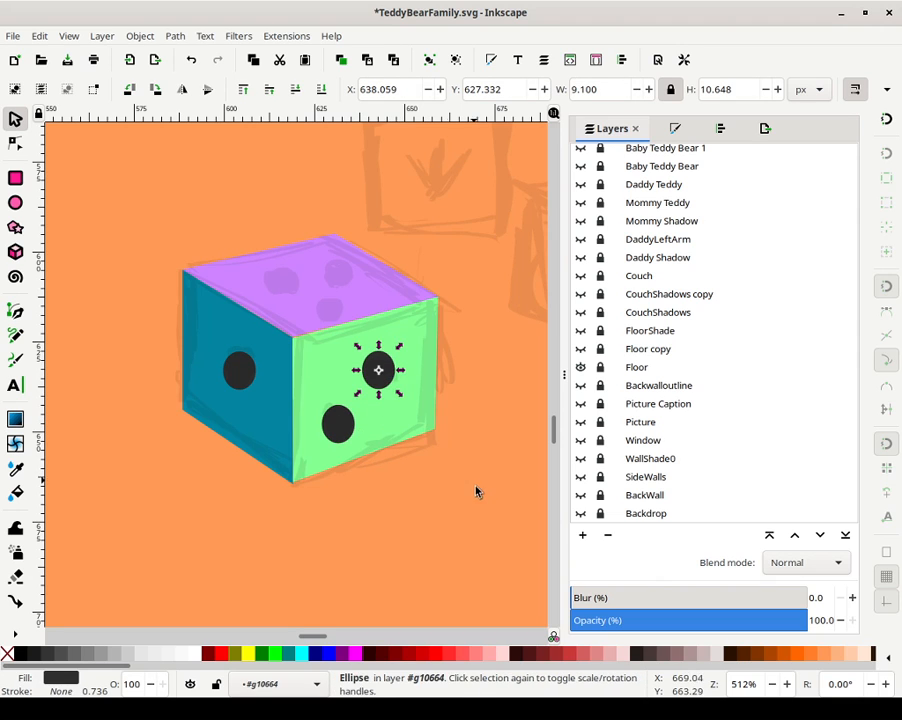
# Select both dots on the green face and move them 2 px up and 2 px right
pyautogui.click(459, 507)
pyautogui.moveTo(458, 503); pyautogui.dragTo(308, 325)
pyautogui.press('Up')
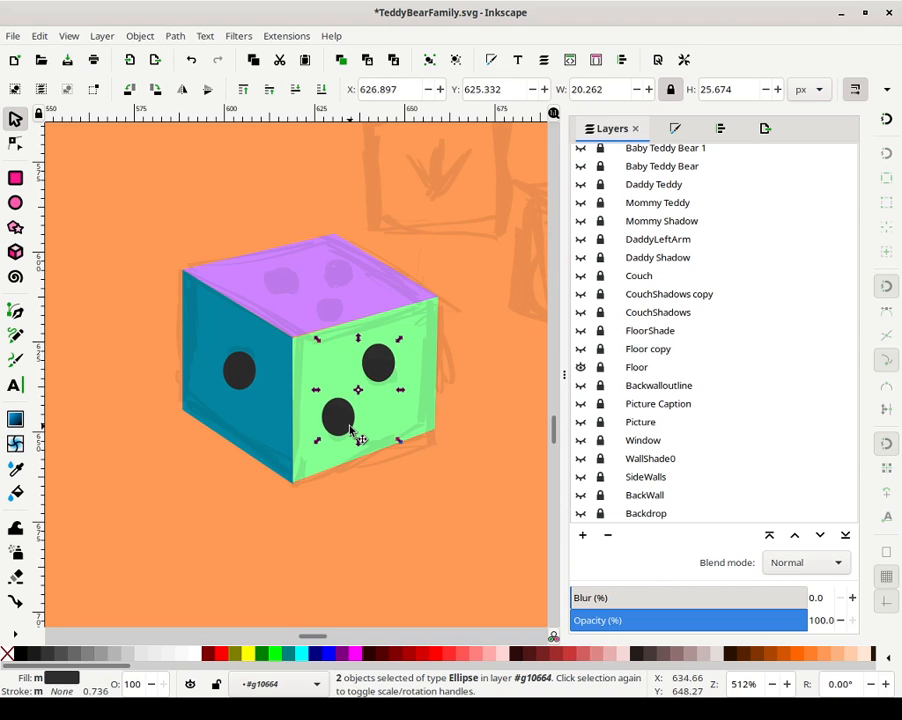
pyautogui.press('Right')
pyautogui.click(493, 396)
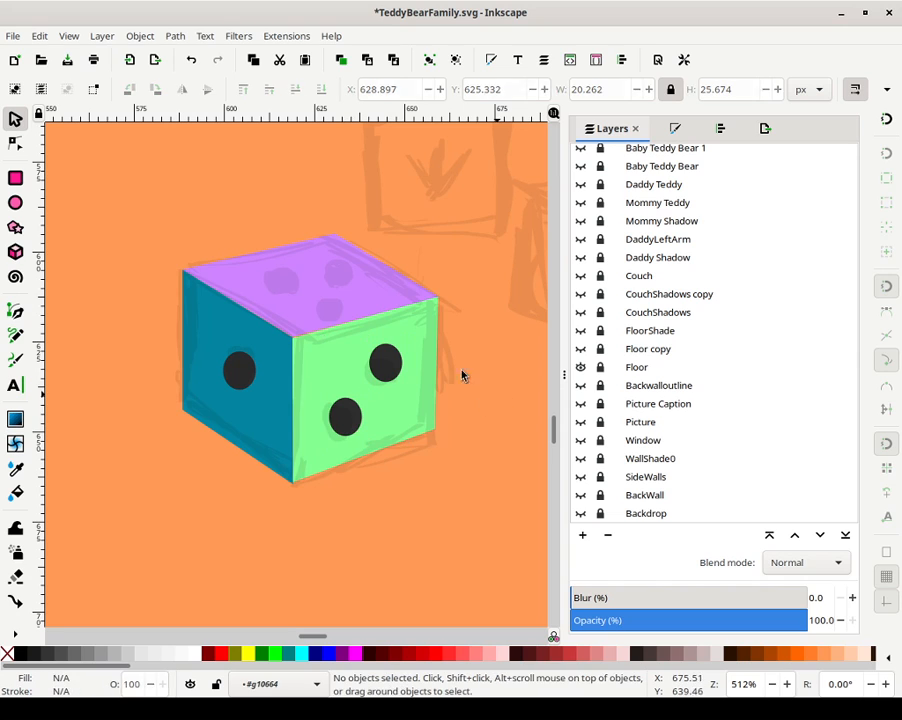
# Copy a dot to the purple face, flatten it, and place three such dots over the sketched ones
pyautogui.click(390, 365)
pyautogui.moveTo(397, 362); pyautogui.dragTo(354, 281)
pyautogui.click(300, 324)
pyautogui.click(328, 310)
pyautogui.hotkey('ctrl', 'z')
pyautogui.click(276, 283)
pyautogui.moveTo(287, 284); pyautogui.dragTo(343, 273)
# Lighten the teal face's fill to pure white and the green face's fill to a very pale green
pyautogui.click(296, 386)
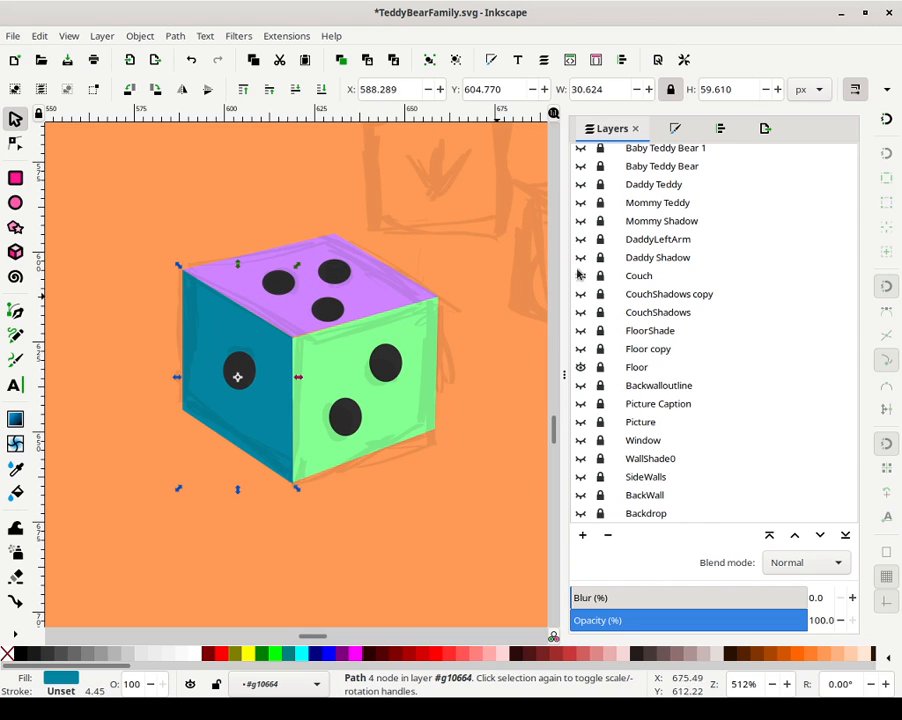
pyautogui.click(675, 128)
pyautogui.moveTo(731, 314); pyautogui.dragTo(792, 312)
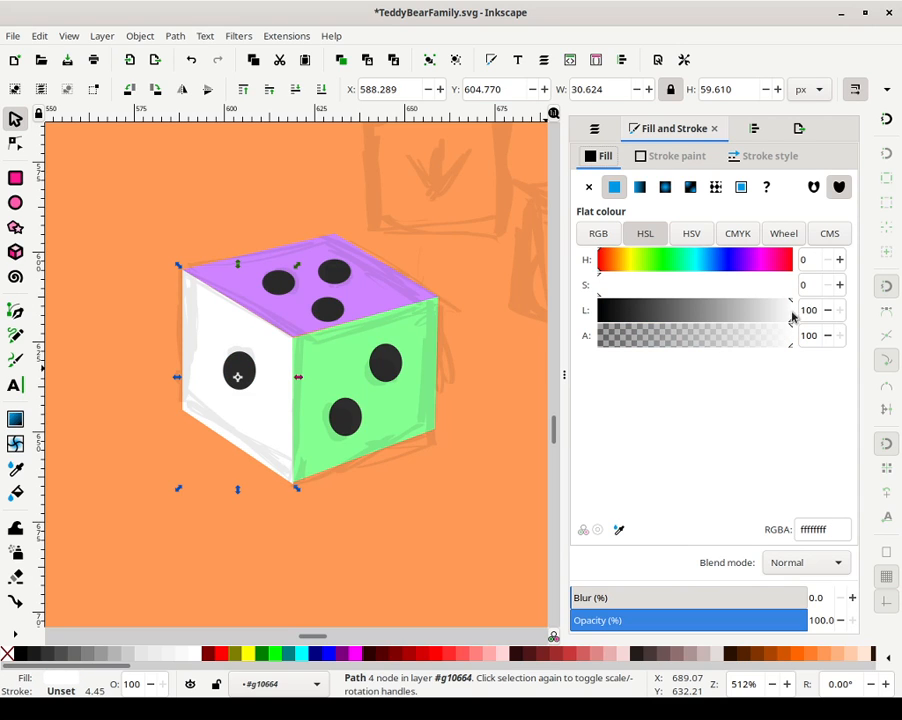
pyautogui.press('Tab')
pyautogui.moveTo(725, 314); pyautogui.dragTo(792, 312)
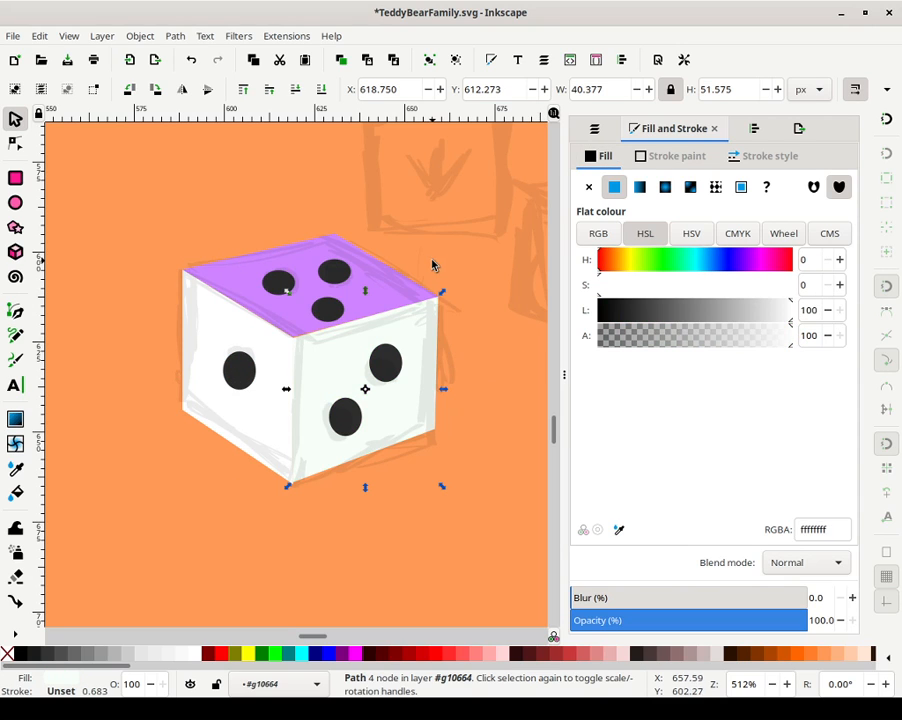
# Lighten the purple top face's fill to near-white and clear the selection
pyautogui.press('Tab')
pyautogui.moveTo(678, 310); pyautogui.dragTo(792, 311)
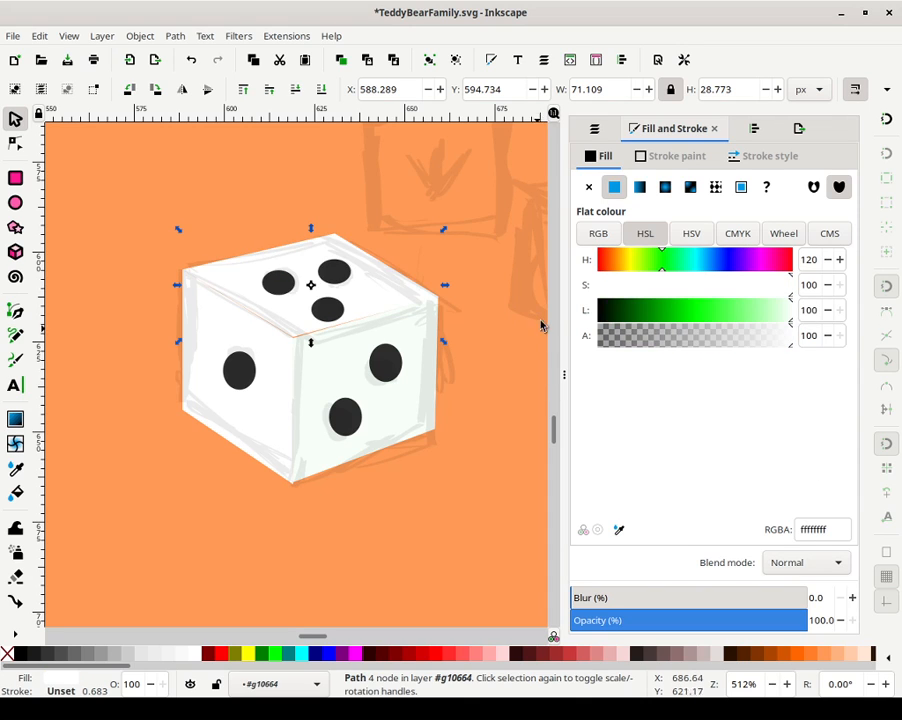
pyautogui.hotkey('ctrl', 'z')
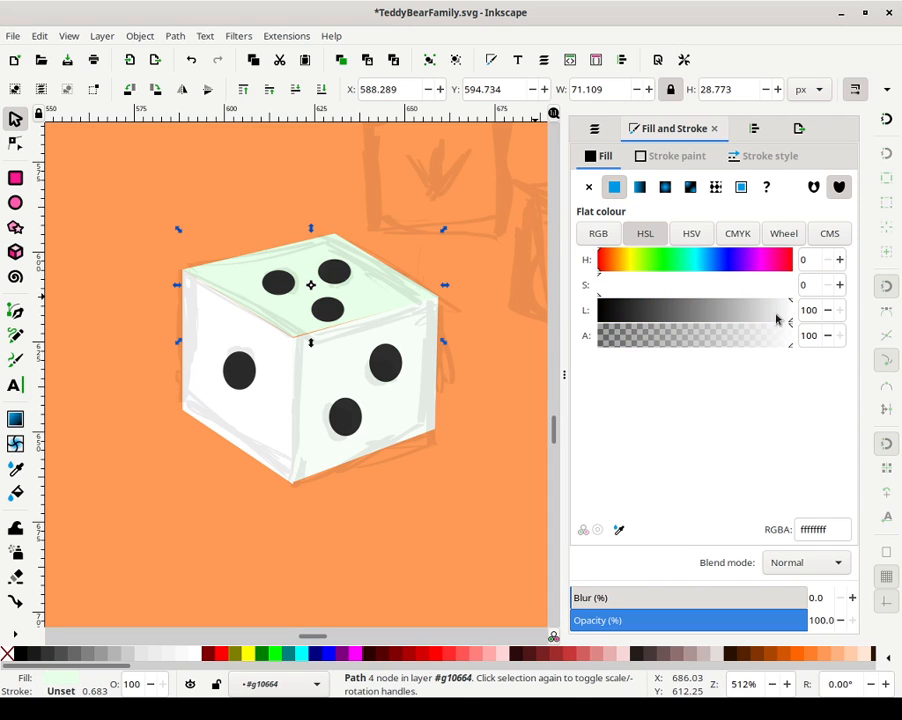
pyautogui.press('Escape')
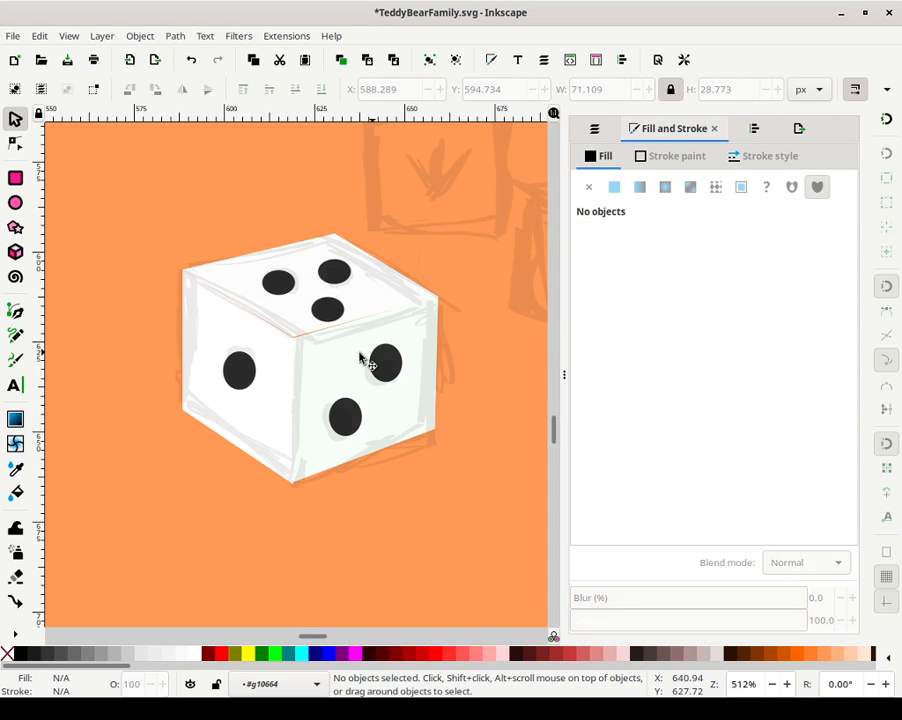
# Select the top face, the dot on the left face and the pale green face together, and raise them to the top
pyautogui.click(290, 322)
pyautogui.keyDown('ctrl'); pyautogui.keyDown('shift'); pyautogui.click(242, 378); pyautogui.keyUp('shift'); pyautogui.keyUp('ctrl')
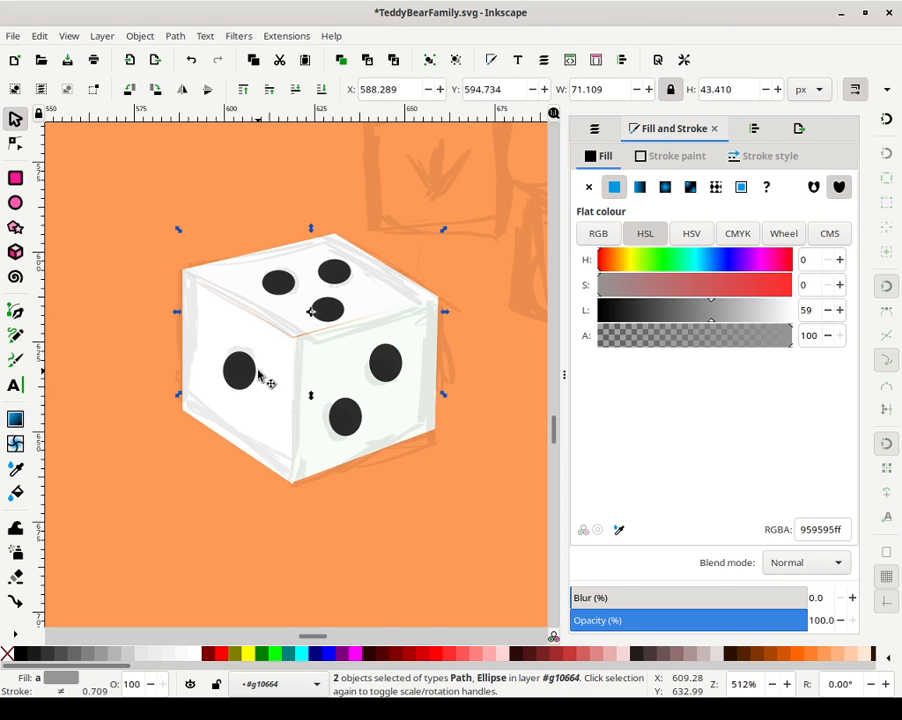
pyautogui.keyDown('ctrl'); pyautogui.keyDown('shift'); pyautogui.click(344, 372); pyautogui.keyUp('shift'); pyautogui.keyUp('ctrl')
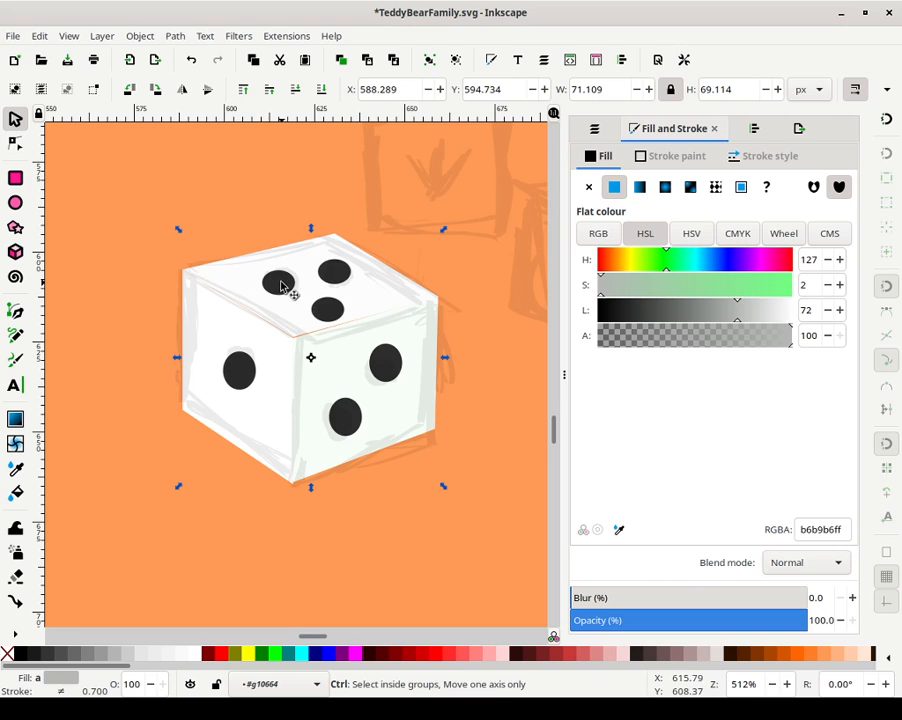
pyautogui.press('Home')
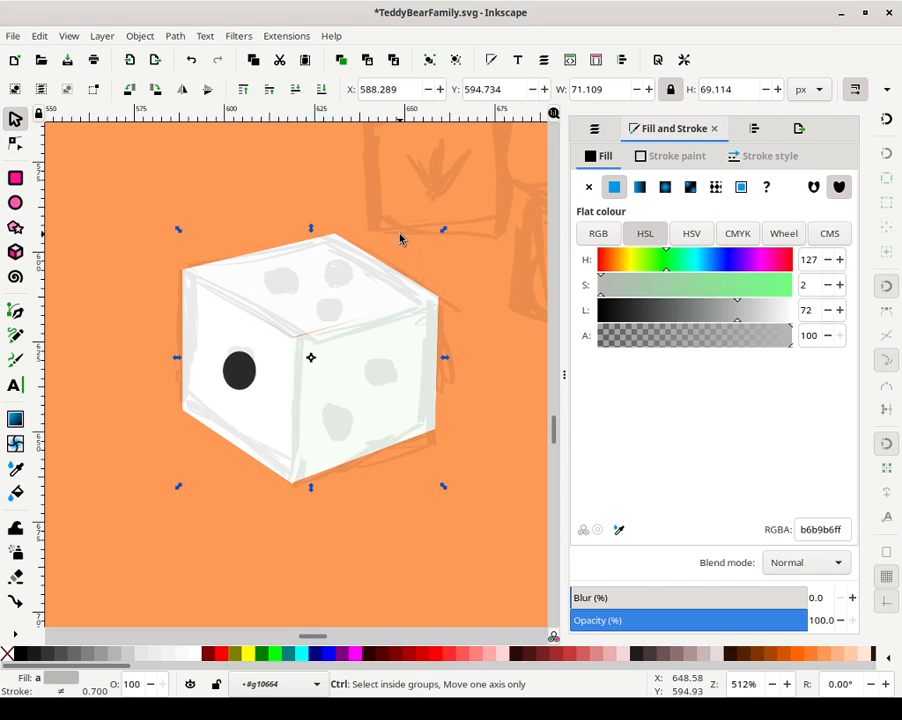
# Undo the last raise, select the die's left, top and right faces together, and duplicate them above the dots
pyautogui.hotkey('ctrl', 'z')
pyautogui.click(236, 332)
pyautogui.keyDown('shift'); pyautogui.click(298, 306); pyautogui.keyUp('shift')
pyautogui.keyDown('shift'); pyautogui.click(370, 335); pyautogui.keyUp('shift')
pyautogui.hotkey('ctrl', 'shift', 'z')
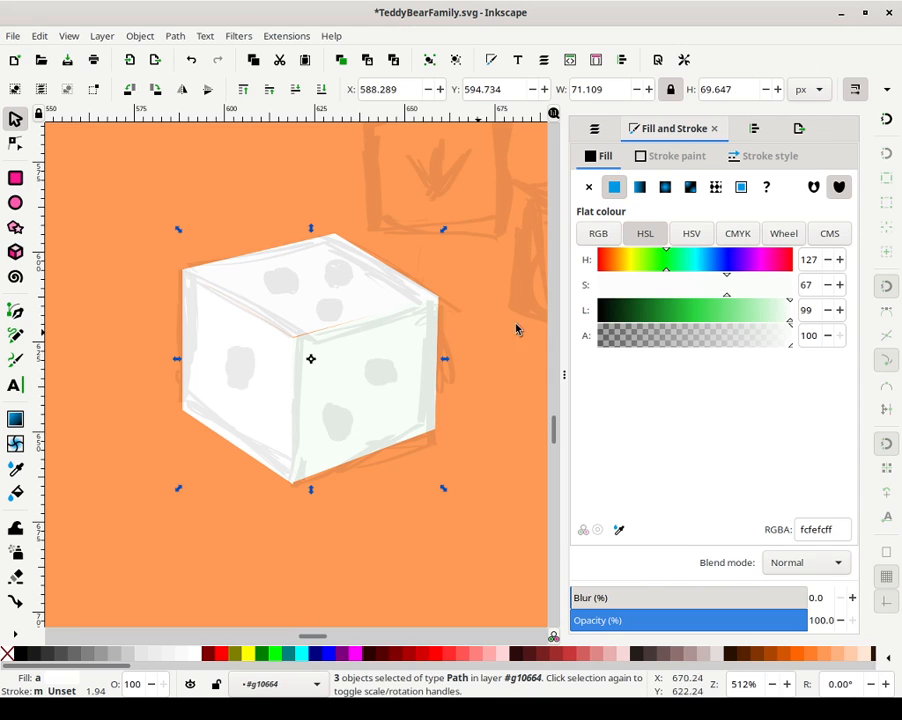
# Give the three duplicated faces a flat semi-transparent black stroke and remove their fill
pyautogui.hotkey('ctrl', 'shift', 'z')
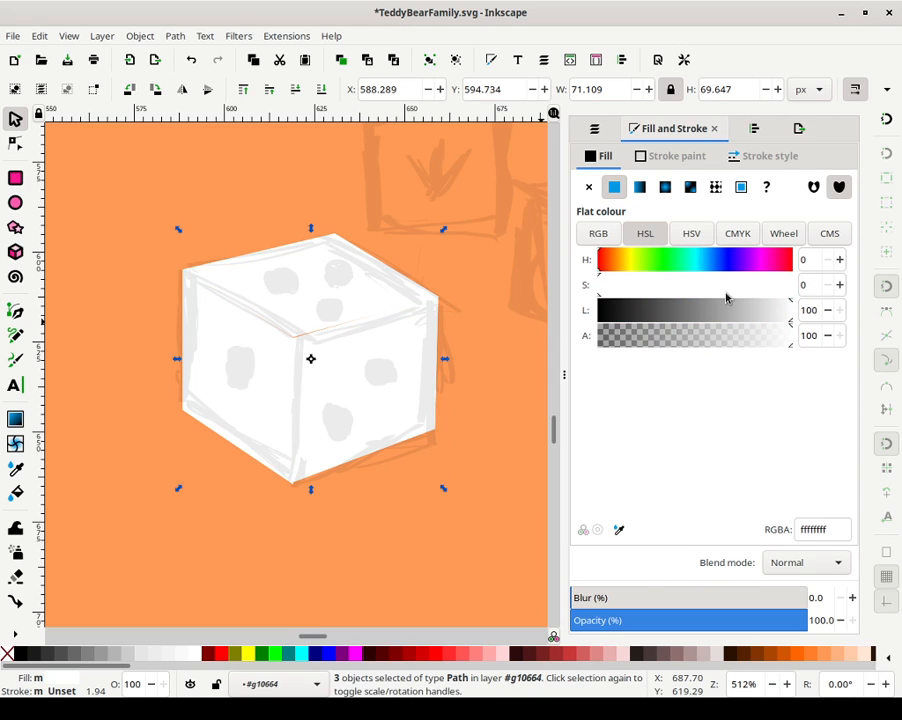
pyautogui.click(671, 157)
pyautogui.click(615, 188)
pyautogui.click(600, 157)
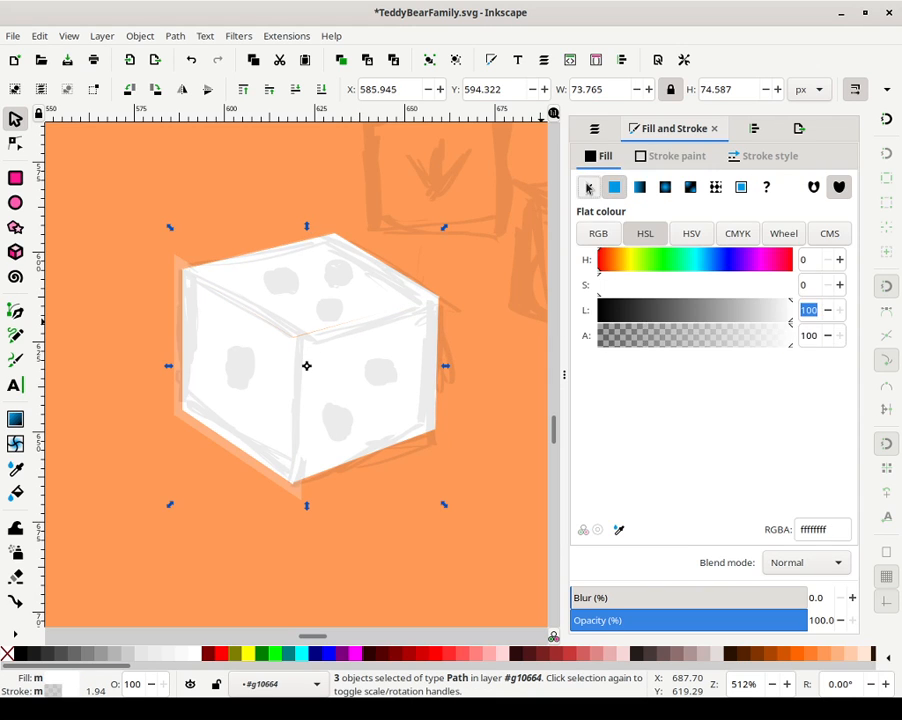
pyautogui.click(589, 188)
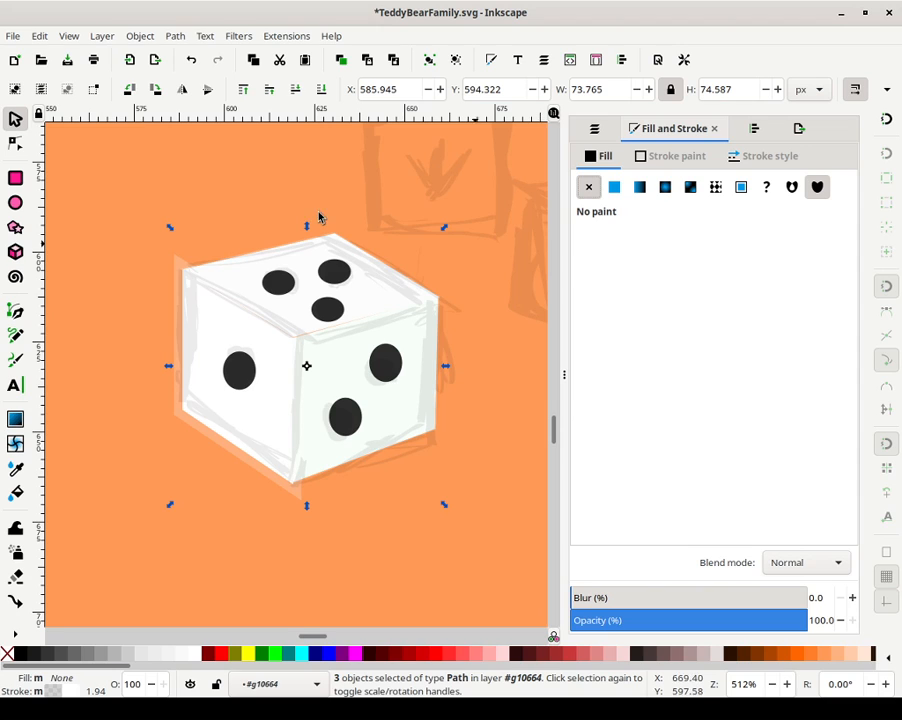
pyautogui.click(674, 157)
pyautogui.moveTo(630, 319); pyautogui.dragTo(598, 319)
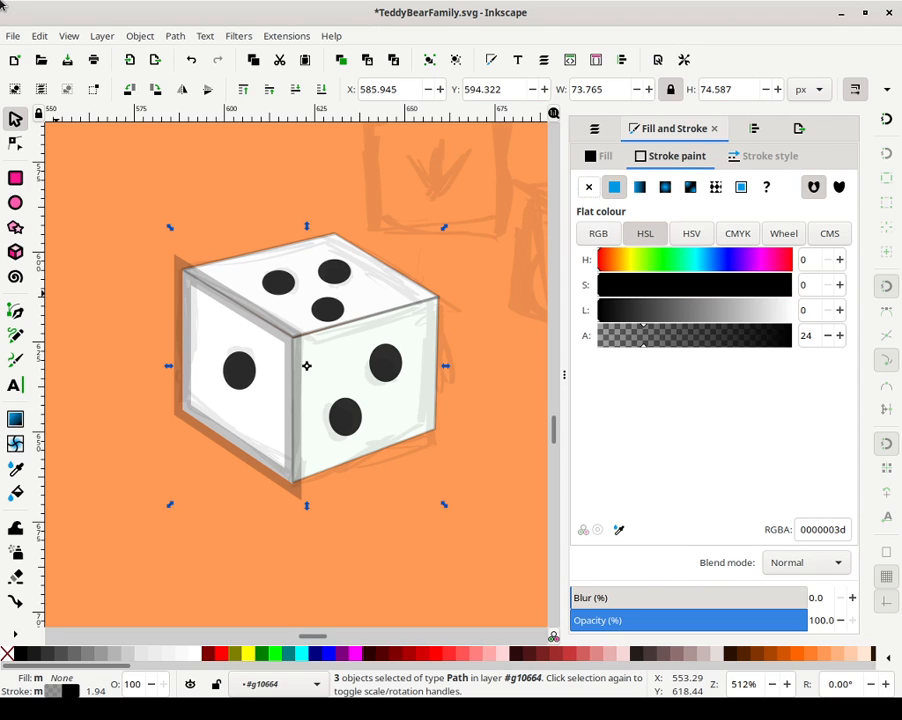
# Switch the three outlines' stroke unit to px, set the width to 5 px, and clear the selection
pyautogui.click(763, 156)
pyautogui.moveTo(670, 186); pyautogui.dragTo(645, 187)
pyautogui.click(717, 188)
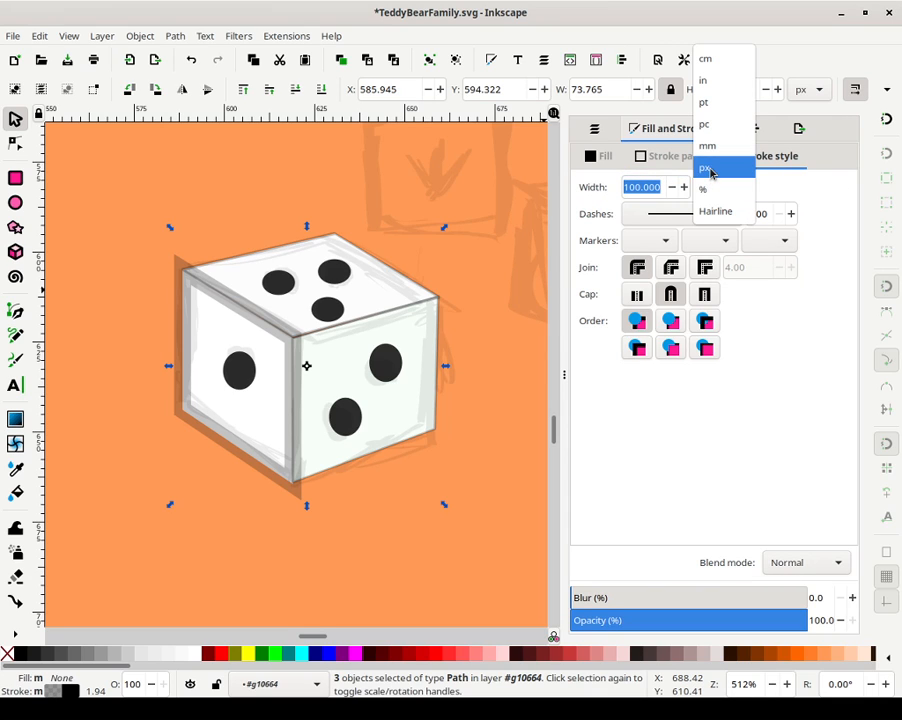
pyautogui.click(716, 167)
pyautogui.scroll(-2, 665, 191)
pyautogui.moveTo(663, 192); pyautogui.dragTo(645, 190)
pyautogui.click(651, 190)
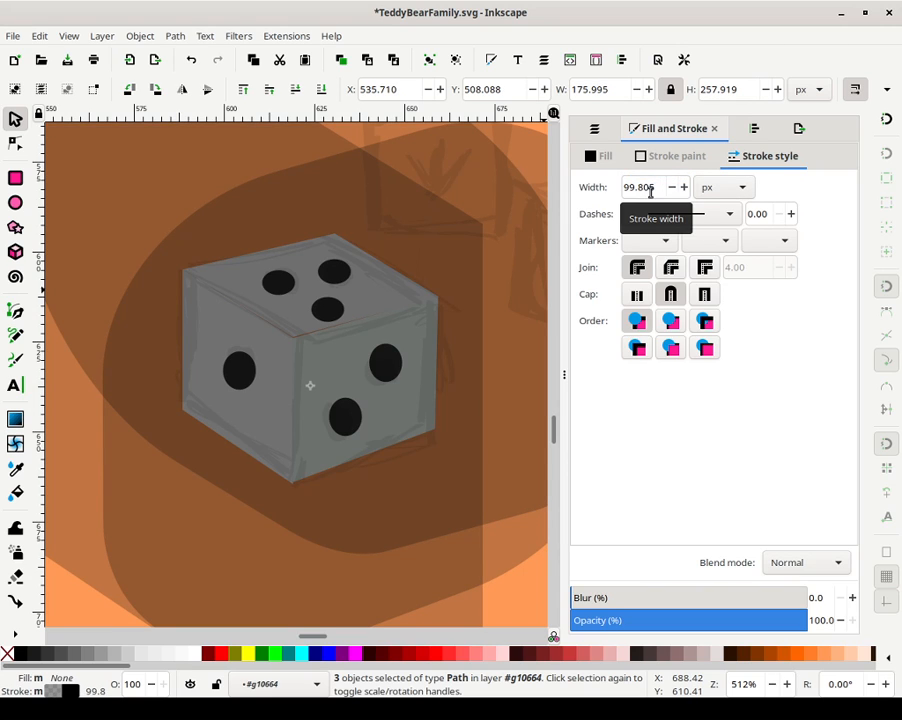
pyautogui.tripleClick(644, 192)
pyautogui.write('5')
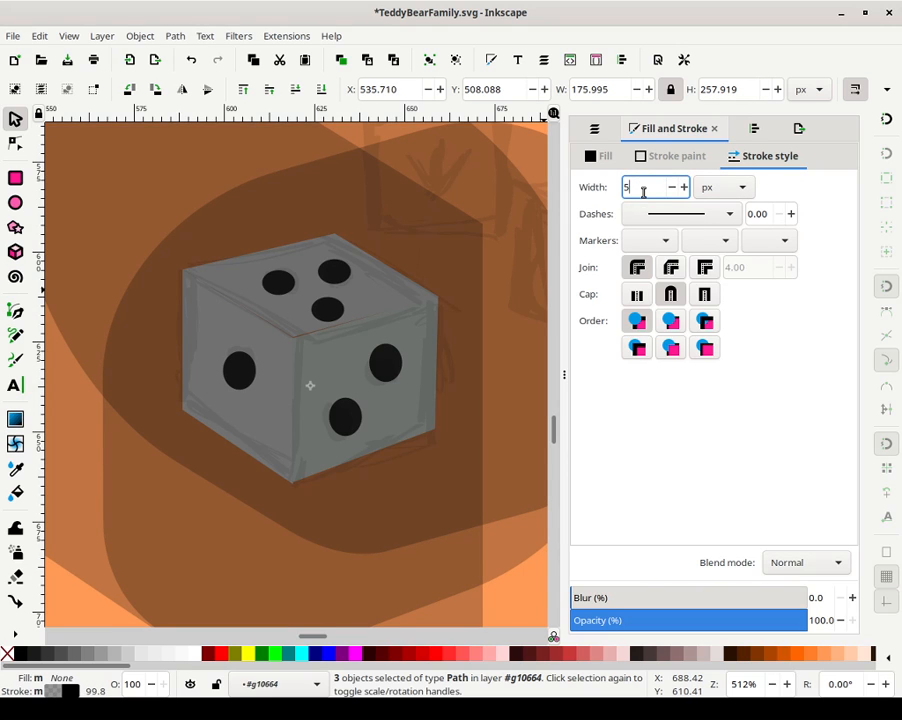
pyautogui.press('Return')
pyautogui.press('Escape')
# Try to give the left white face a flat stroke colour, and undo it
pyautogui.click(204, 362)
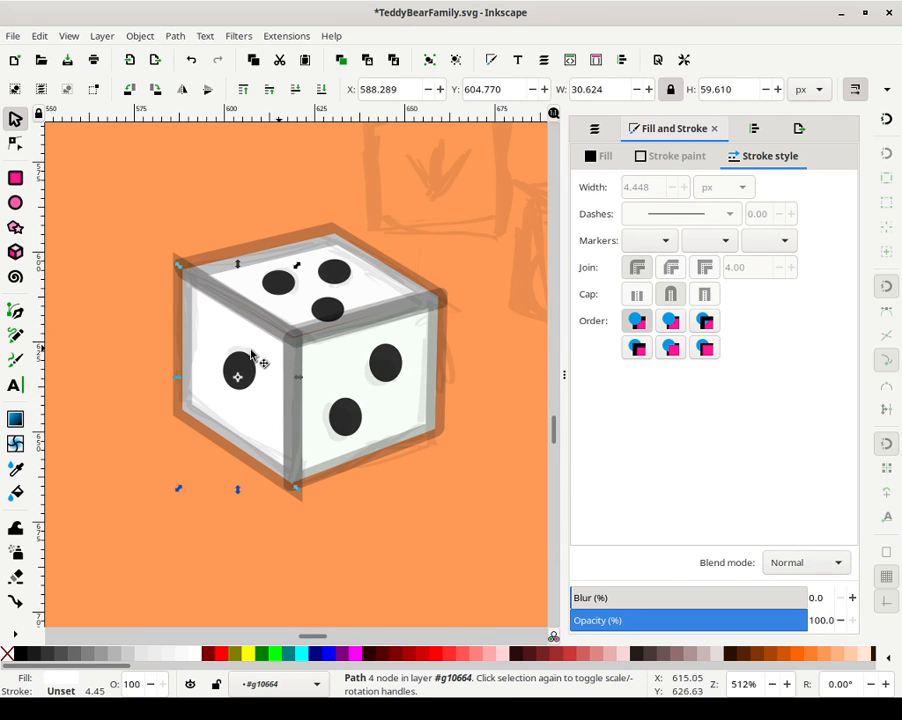
pyautogui.click(655, 158)
pyautogui.click(615, 188)
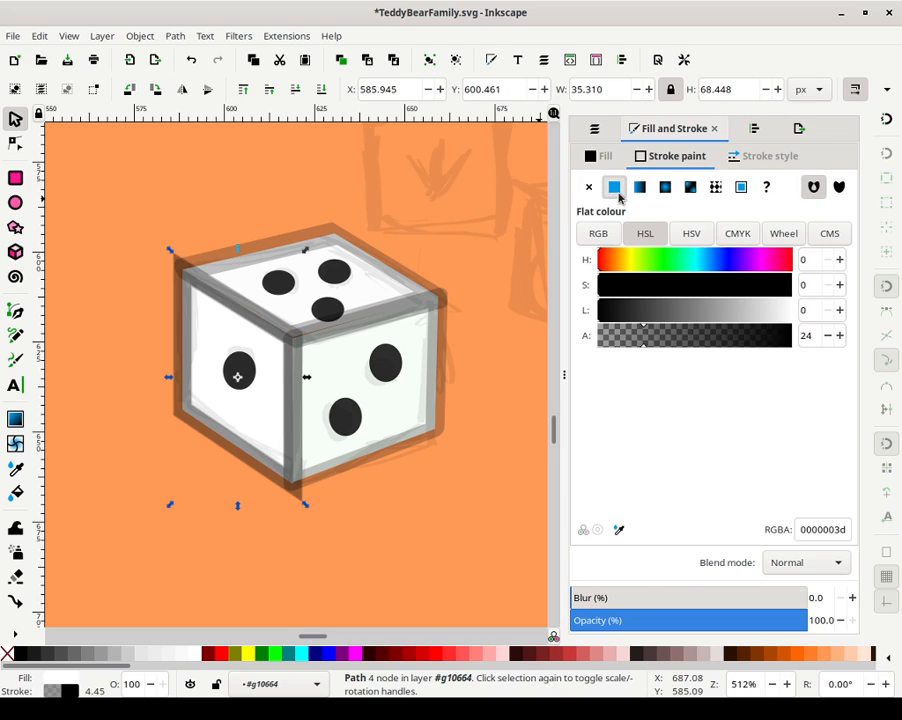
pyautogui.hotkey('ctrl', 'z')
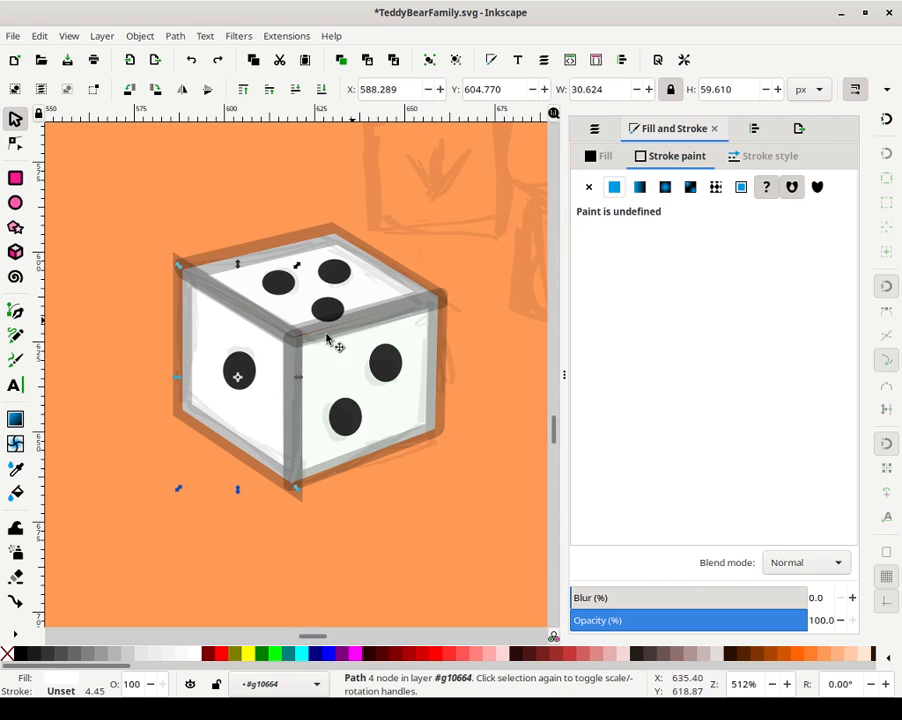
# Lighten the fills of the die's top and right faces to pure white and clear the selection
pyautogui.click(598, 156)
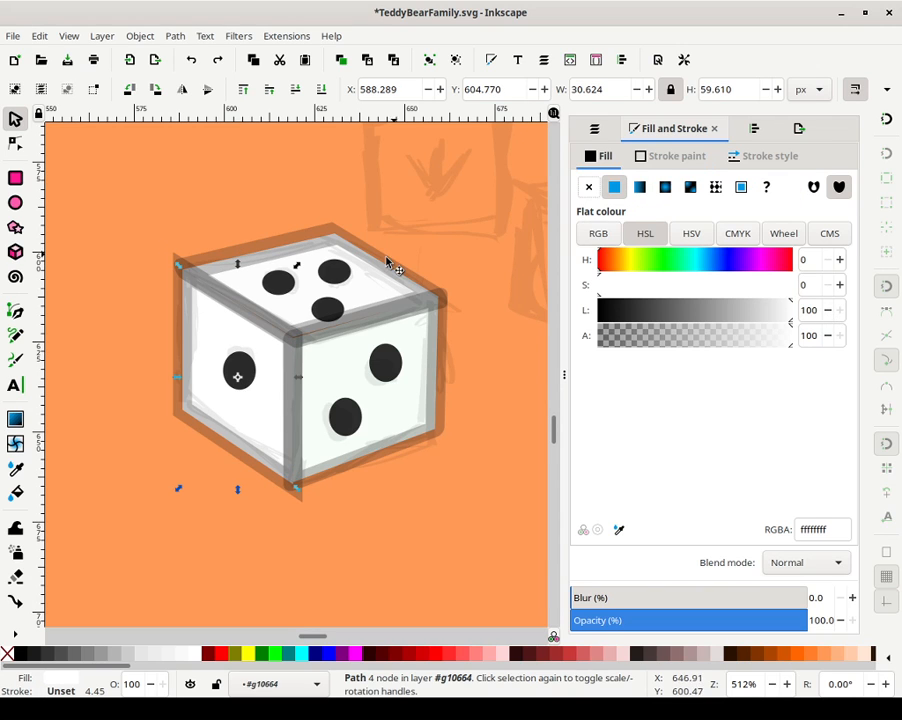
pyautogui.click(312, 284)
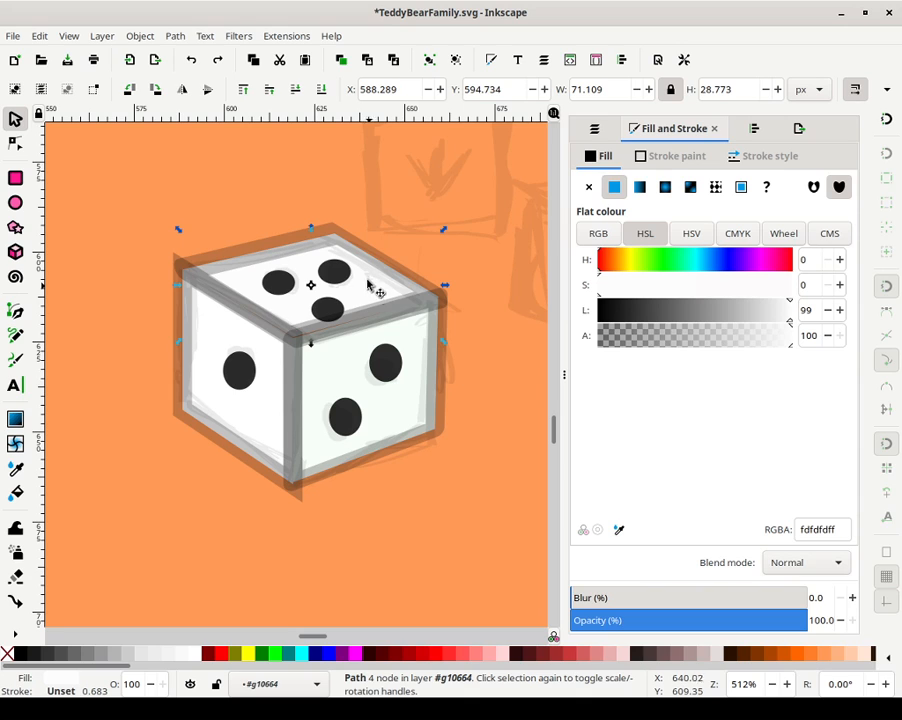
pyautogui.click(840, 311)
pyautogui.click(393, 403)
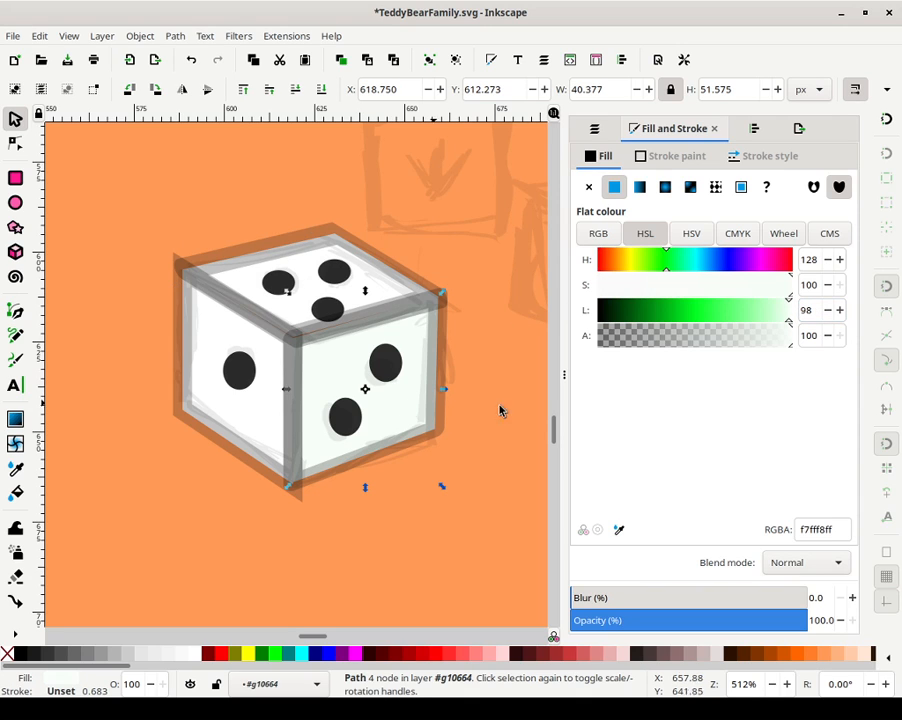
pyautogui.click(840, 311)
pyautogui.click(840, 311)
pyautogui.press('Escape')
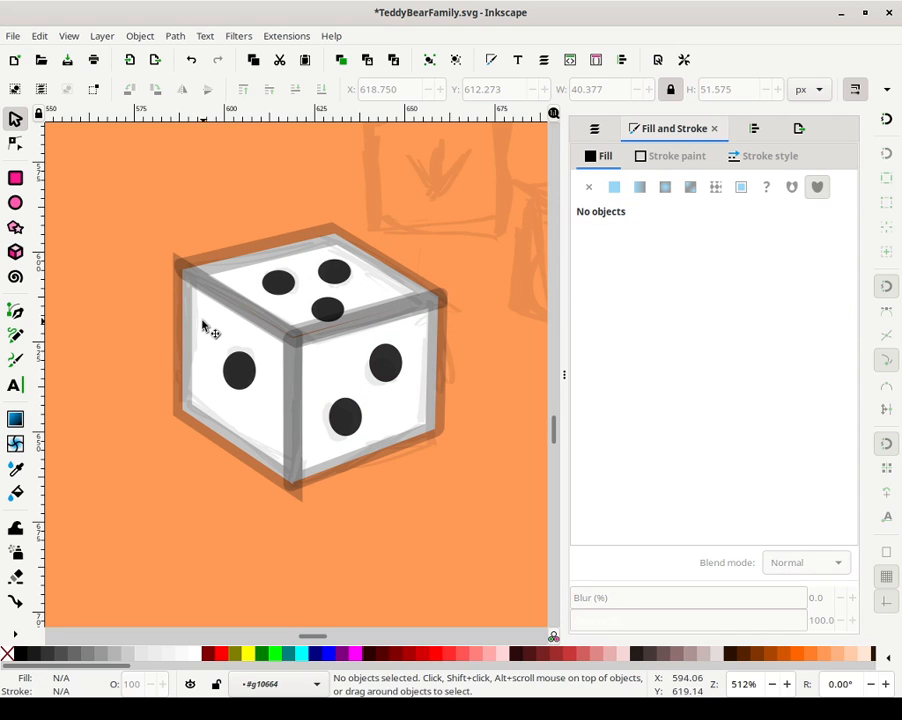
# Select the outline of the die's left face and reduce its stroke width to 1.365 px
pyautogui.click(183, 272)
pyautogui.click(165, 342)
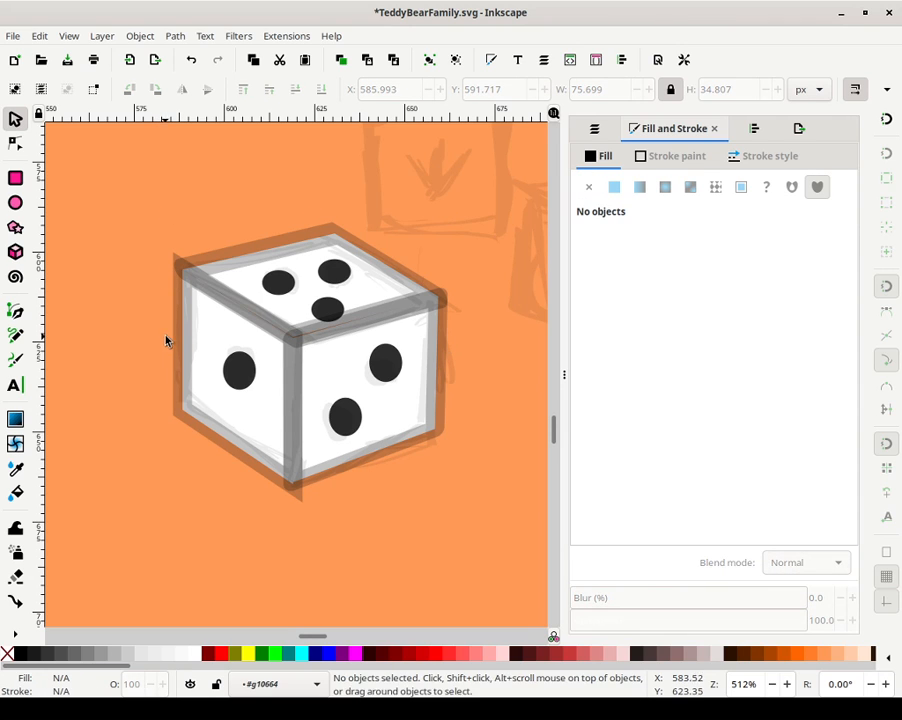
pyautogui.click(183, 350)
pyautogui.click(700, 157)
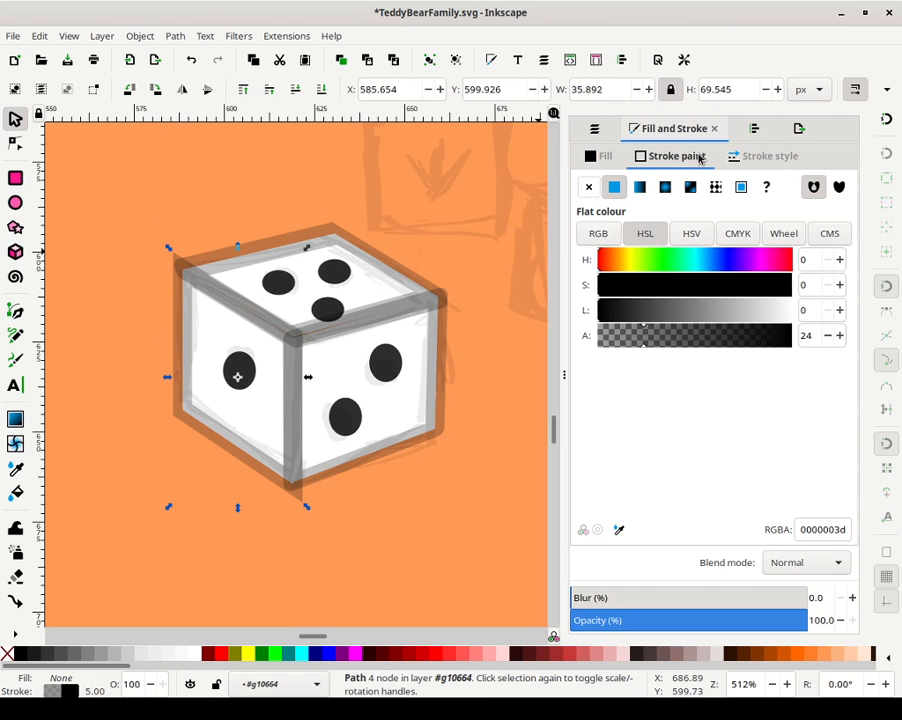
pyautogui.click(752, 165)
pyautogui.click(674, 189)
pyautogui.click(674, 189)
pyautogui.click(674, 189)
pyautogui.click(674, 189)
pyautogui.click(674, 189)
pyautogui.click(674, 189)
pyautogui.click(674, 189)
pyautogui.click(674, 189)
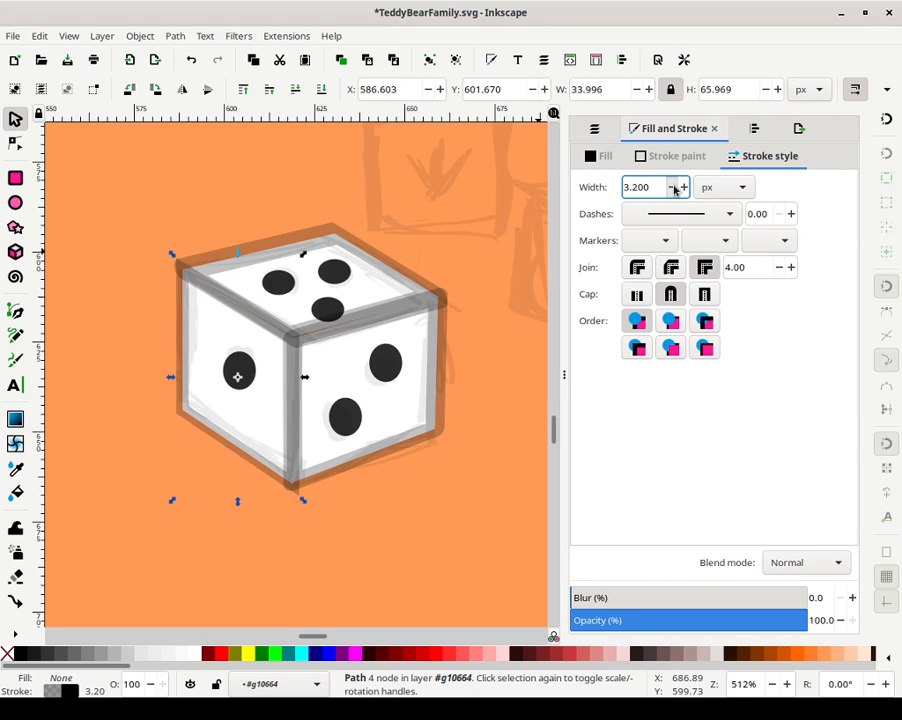
pyautogui.click(674, 189)
pyautogui.click(674, 189)
pyautogui.click(674, 189)
pyautogui.click(674, 189)
pyautogui.click(674, 189)
pyautogui.click(674, 189)
pyautogui.click(674, 189)
pyautogui.click(674, 189)
pyautogui.click(674, 189)
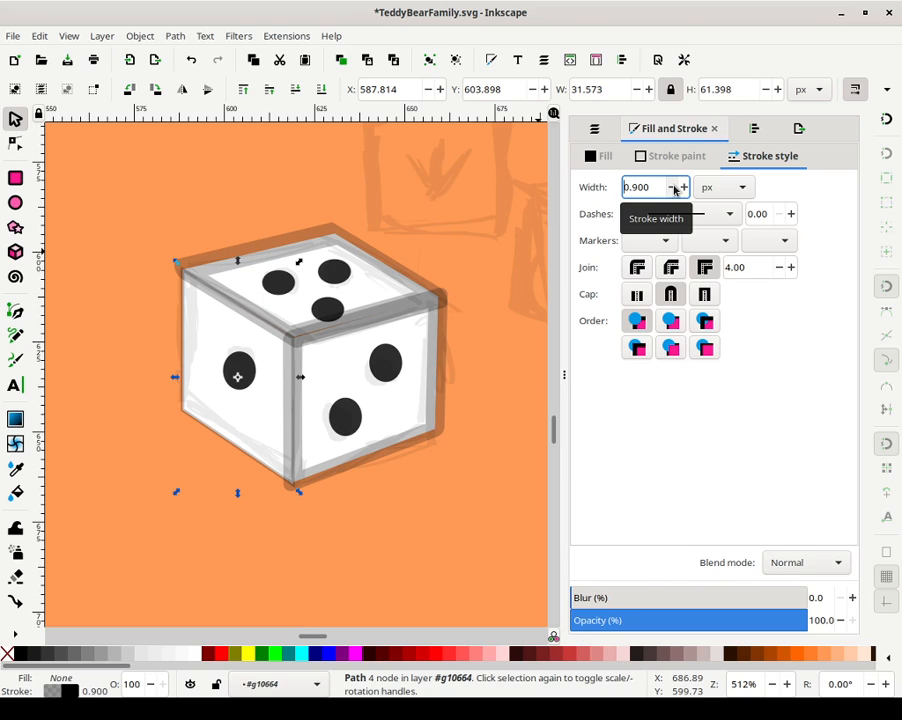
pyautogui.click(684, 188)
pyautogui.click(684, 188)
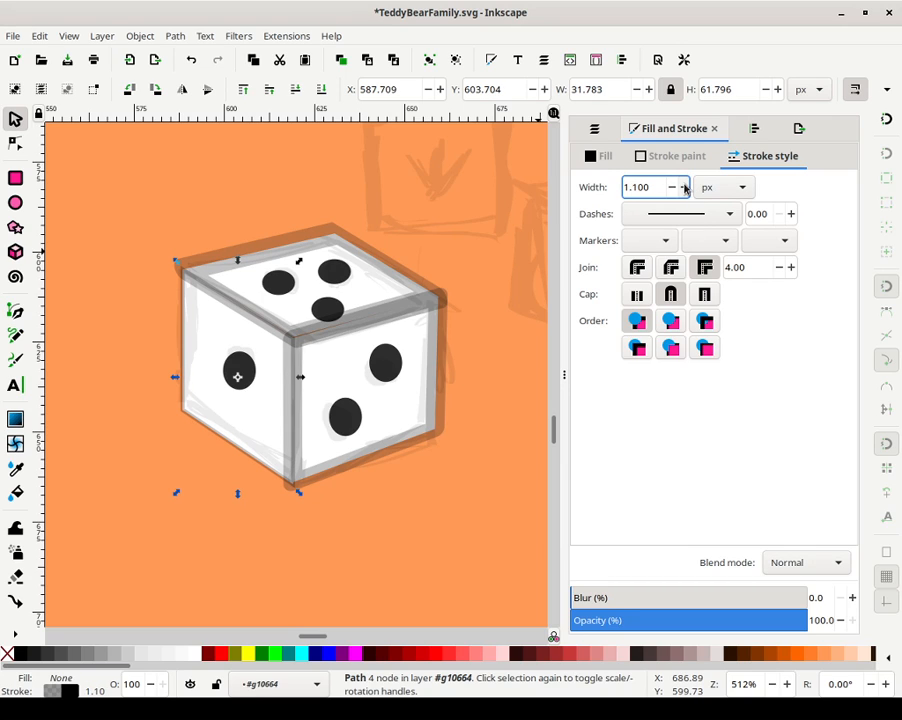
pyautogui.click(684, 188)
pyautogui.click(684, 188)
pyautogui.moveTo(637, 188); pyautogui.dragTo(680, 194)
pyautogui.write('65')
pyautogui.press('Return')
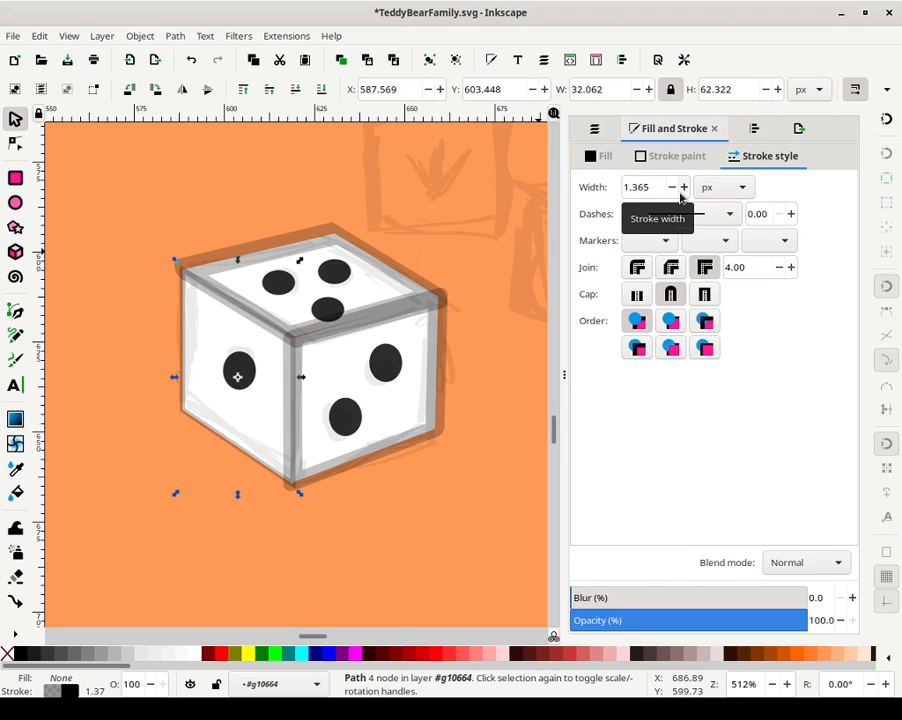
# Make the left outline's stroke fully opaque and set its lightness to 36 for a dark grey
pyautogui.click(686, 156)
pyautogui.moveTo(680, 340); pyautogui.dragTo(795, 338)
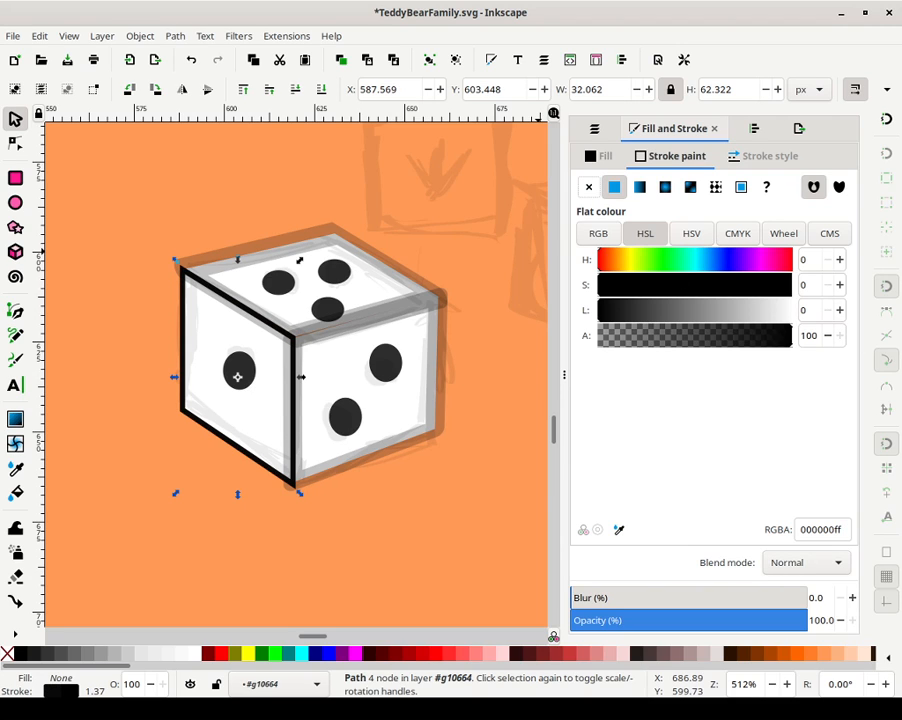
pyautogui.moveTo(674, 313); pyautogui.dragTo(645, 310)
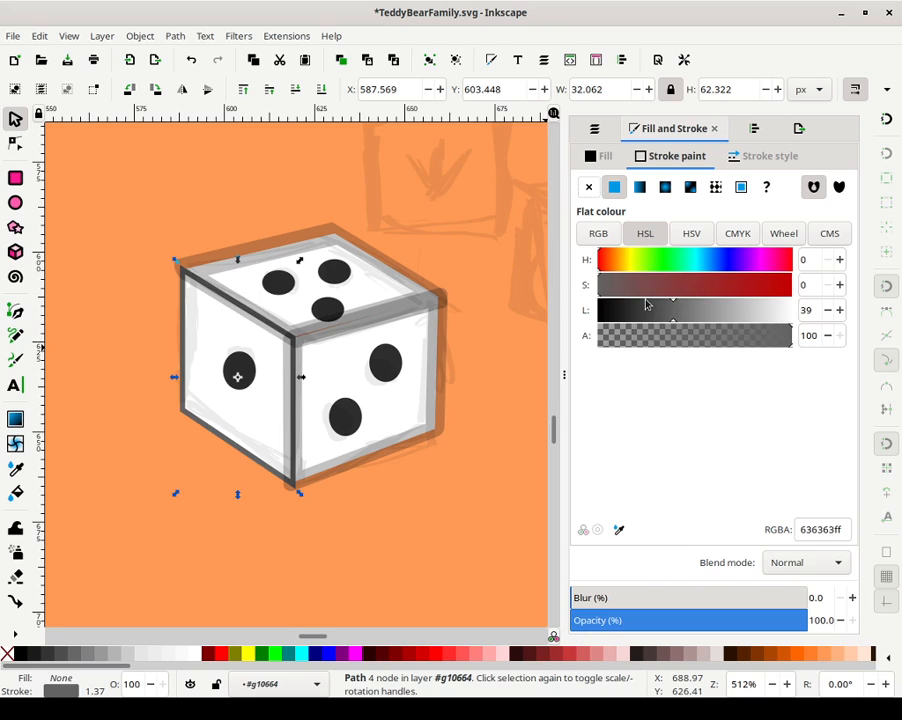
pyautogui.scroll(-5, 834, 311)
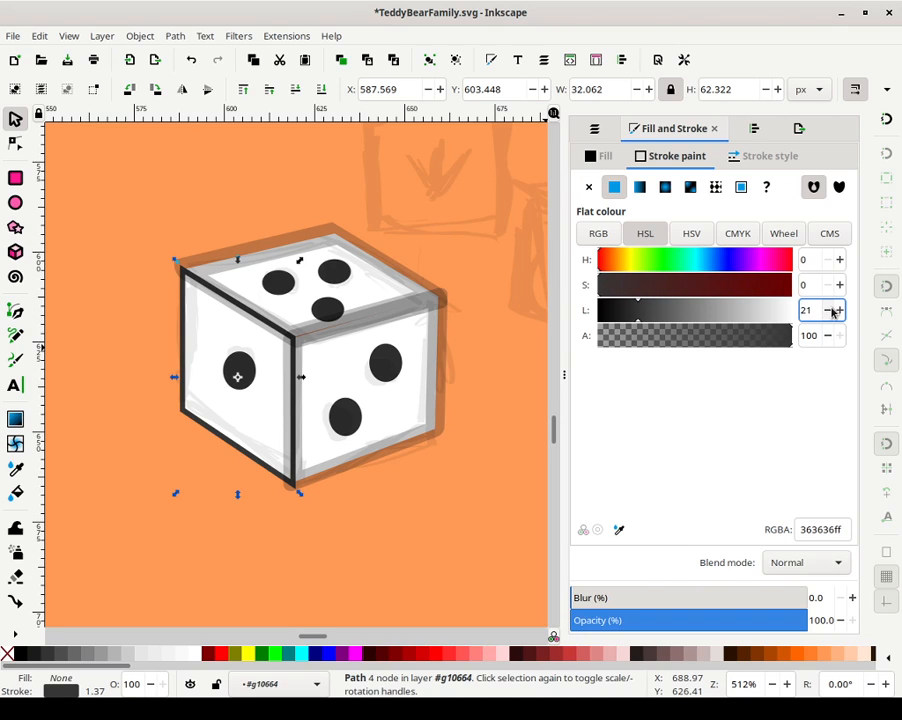
pyautogui.scroll(2, 838, 312)
pyautogui.scroll(9, 838, 311)
pyautogui.scroll(4, 838, 311)
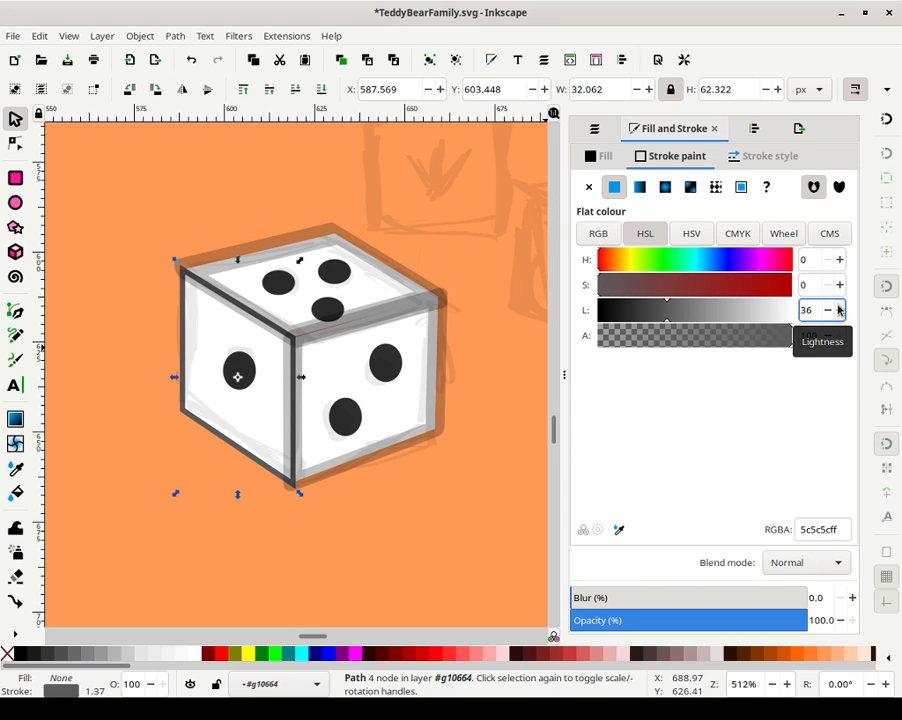
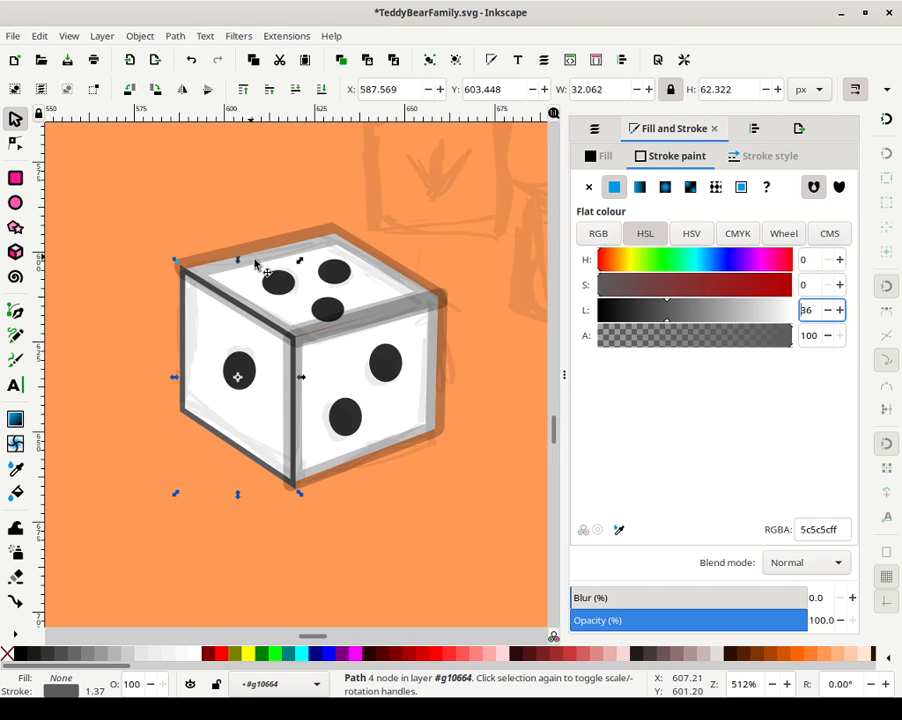
# Make the right face outline's stroke fully opaque and set its width to 1.365 px
pyautogui.click(435, 397)
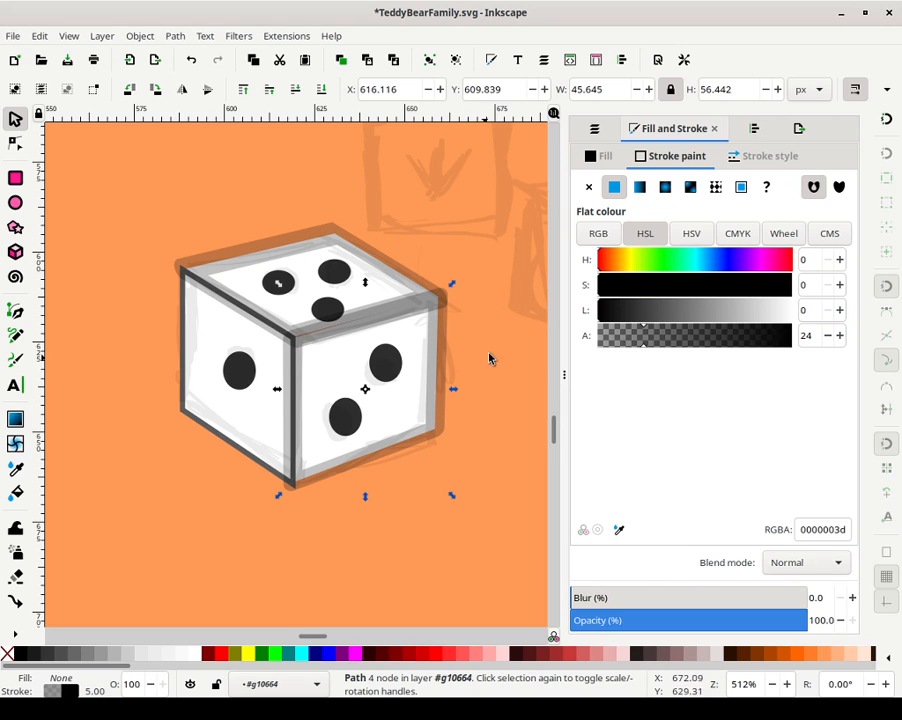
pyautogui.moveTo(678, 340); pyautogui.dragTo(822, 365)
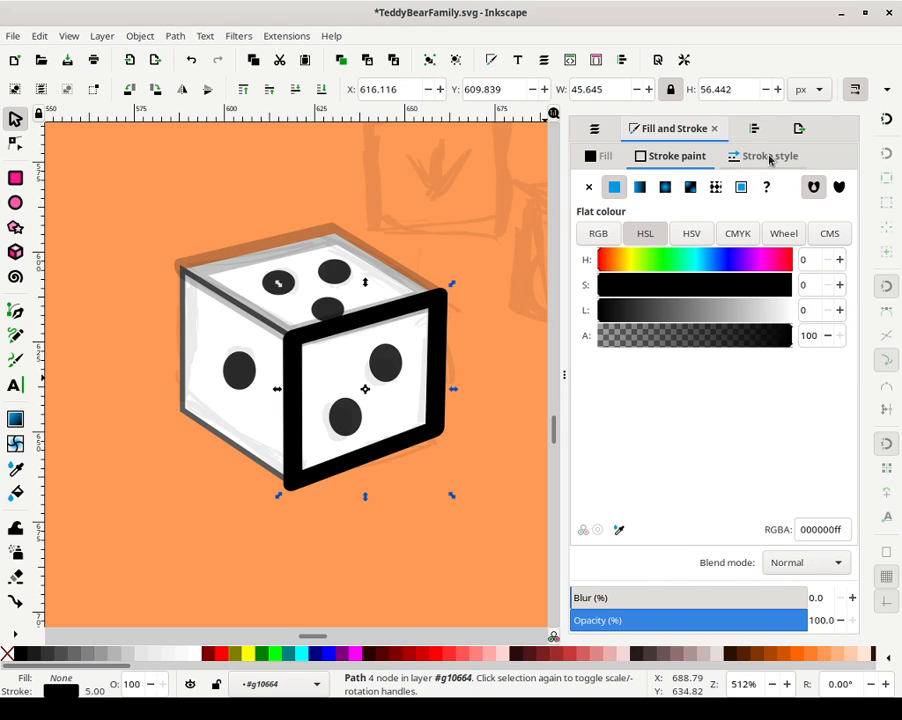
pyautogui.click(735, 155)
pyautogui.tripleClick(658, 187)
pyautogui.write('1.365')
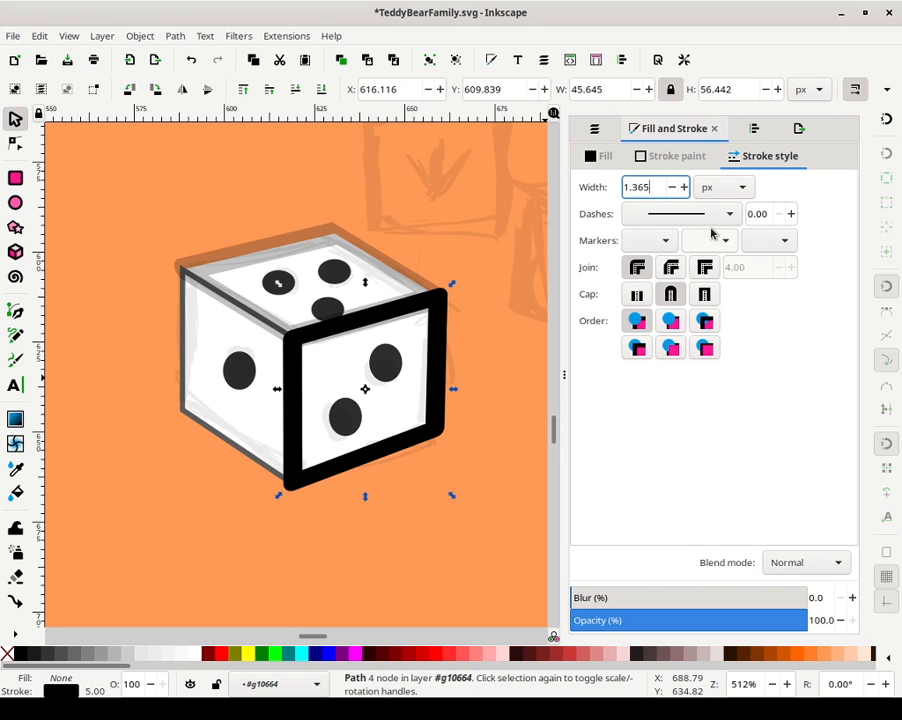
pyautogui.press('Return')
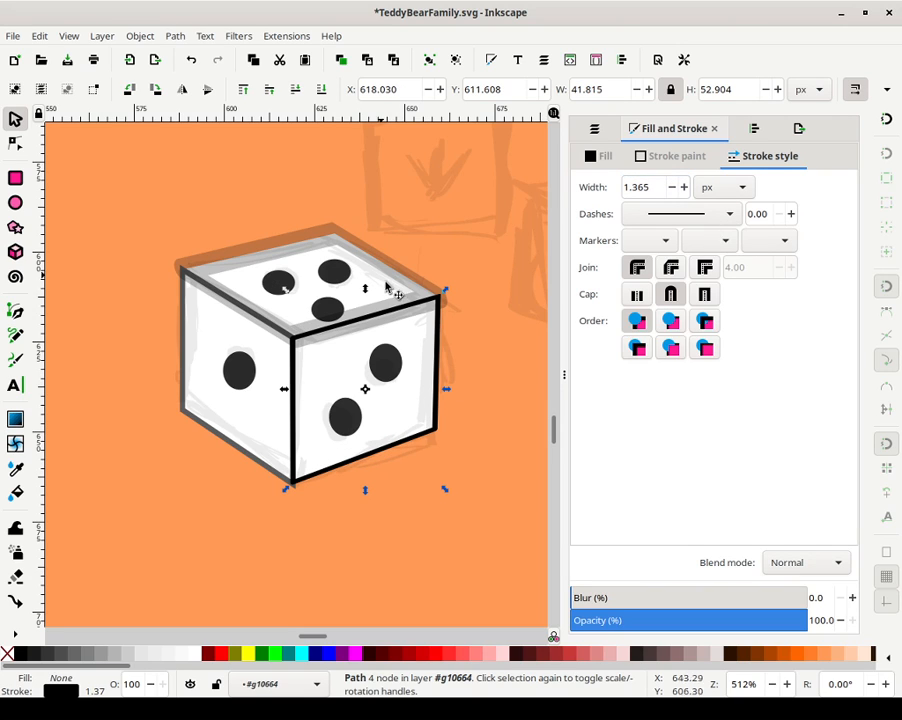
# Apply a linear gradient to the right outline's stroke and set its start stop to dark grey with lightness 36
pyautogui.click(650, 156)
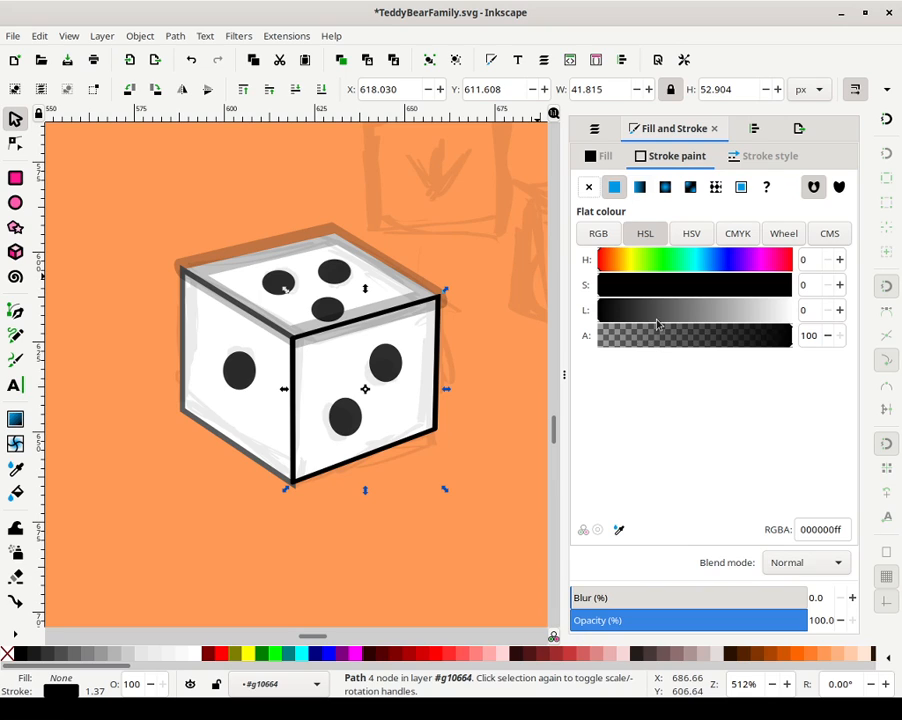
pyautogui.click(639, 187)
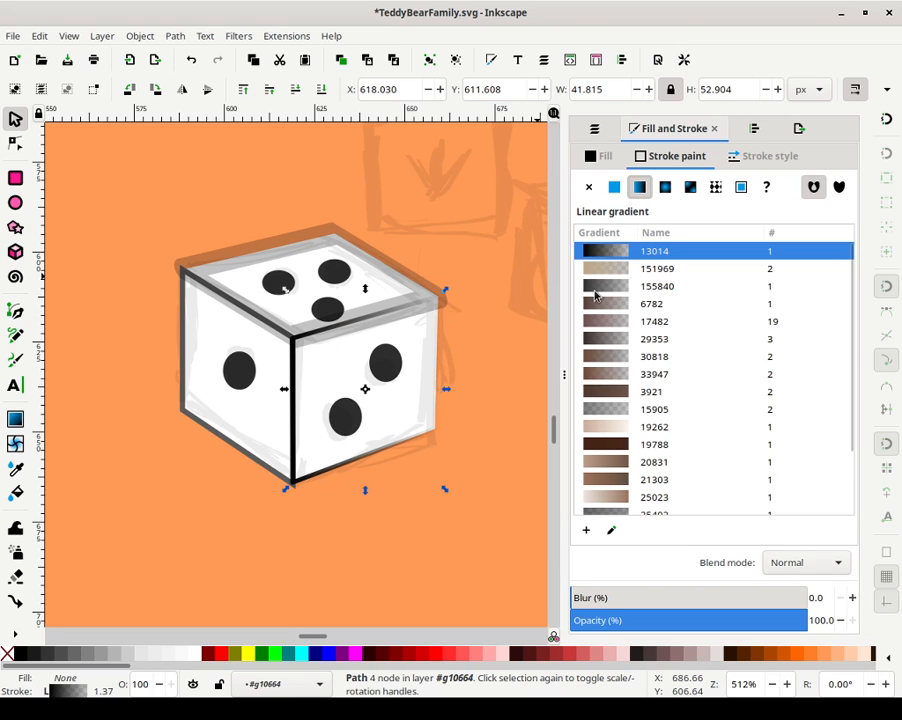
pyautogui.click(610, 531)
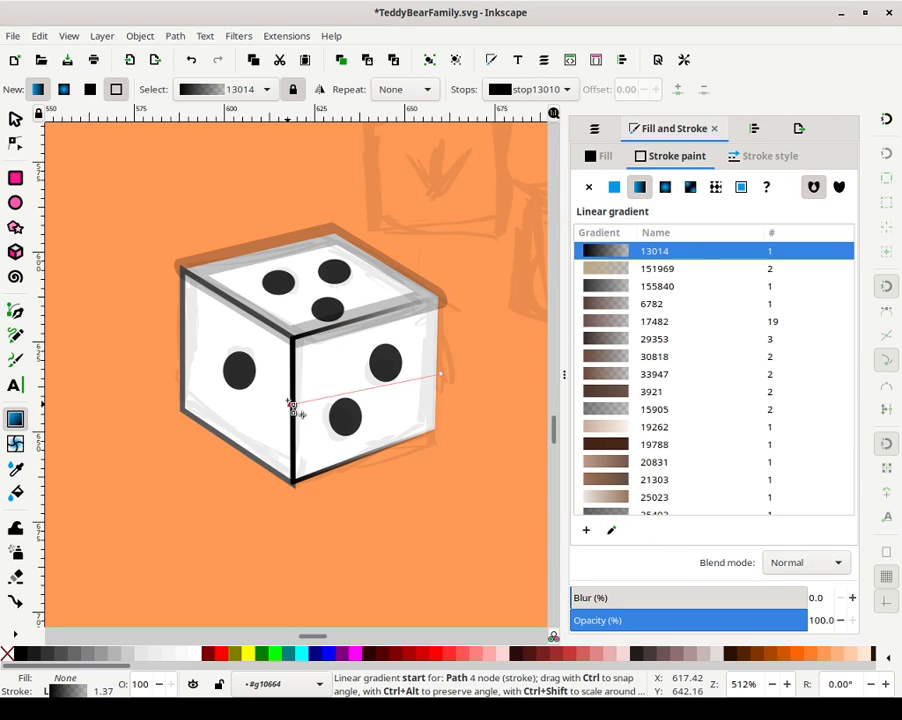
pyautogui.click(291, 405)
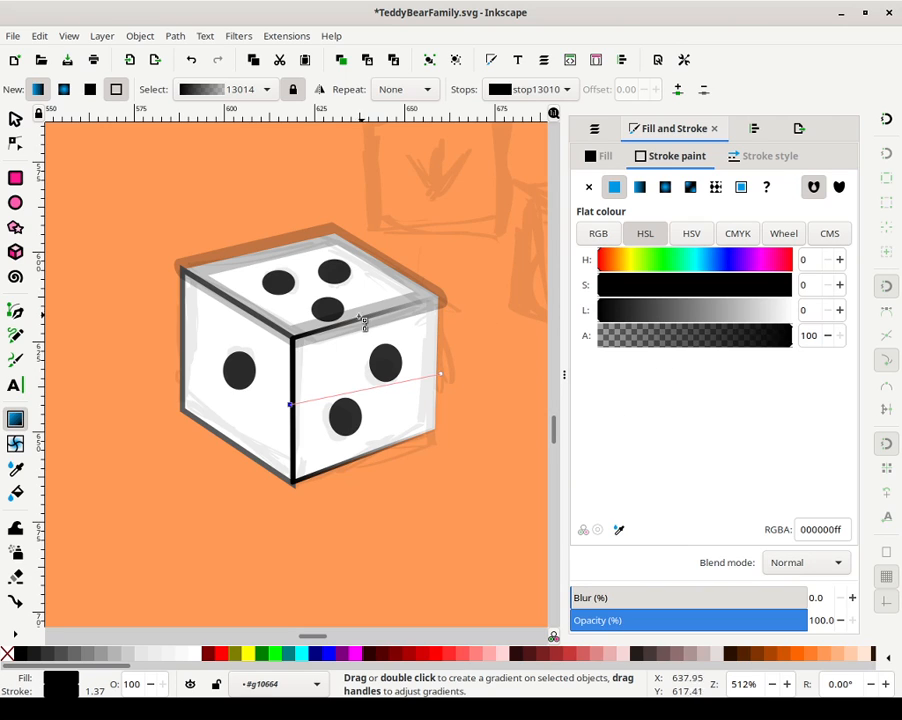
pyautogui.click(689, 321)
pyautogui.moveTo(677, 317); pyautogui.dragTo(666, 321)
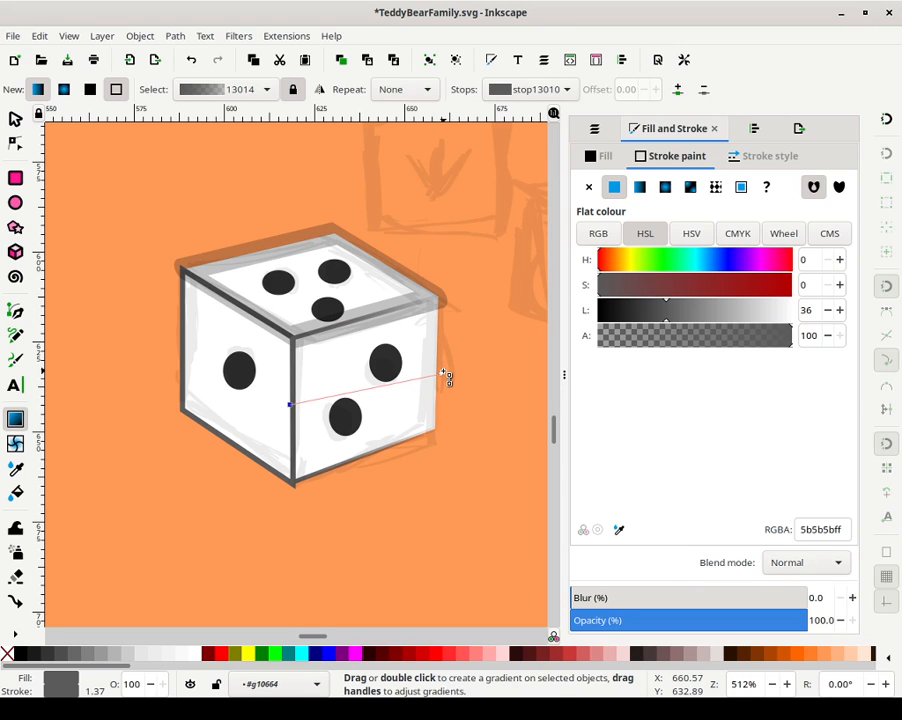
# Move the right outline's gradient end up near the face's upper right corner and make its end stop fully opaque with lightness 18
pyautogui.moveTo(444, 372); pyautogui.dragTo(445, 326)
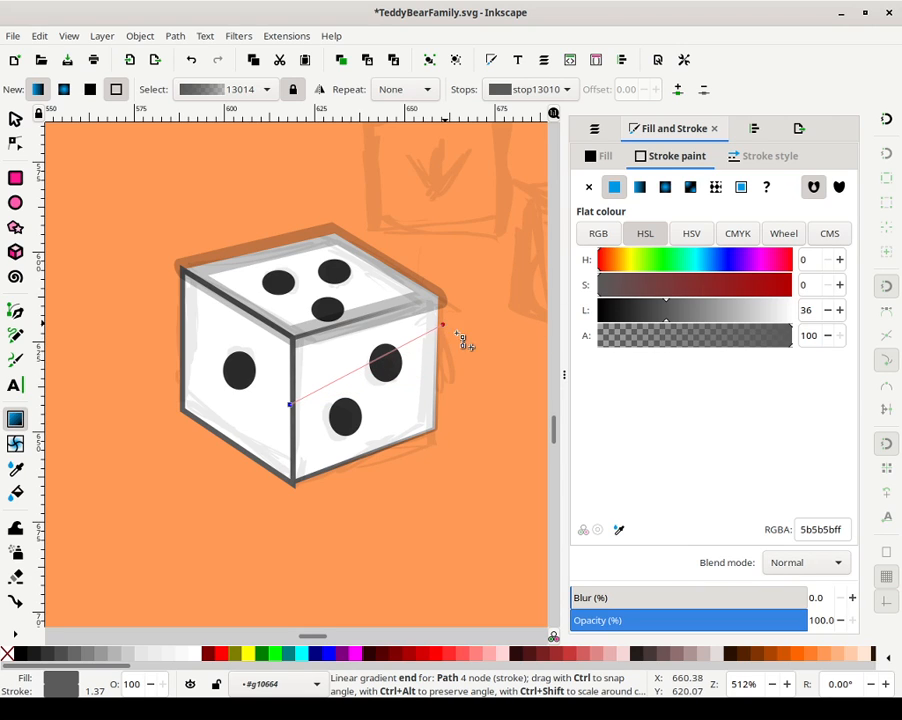
pyautogui.click(445, 326)
pyautogui.moveTo(624, 310); pyautogui.dragTo(496, 320)
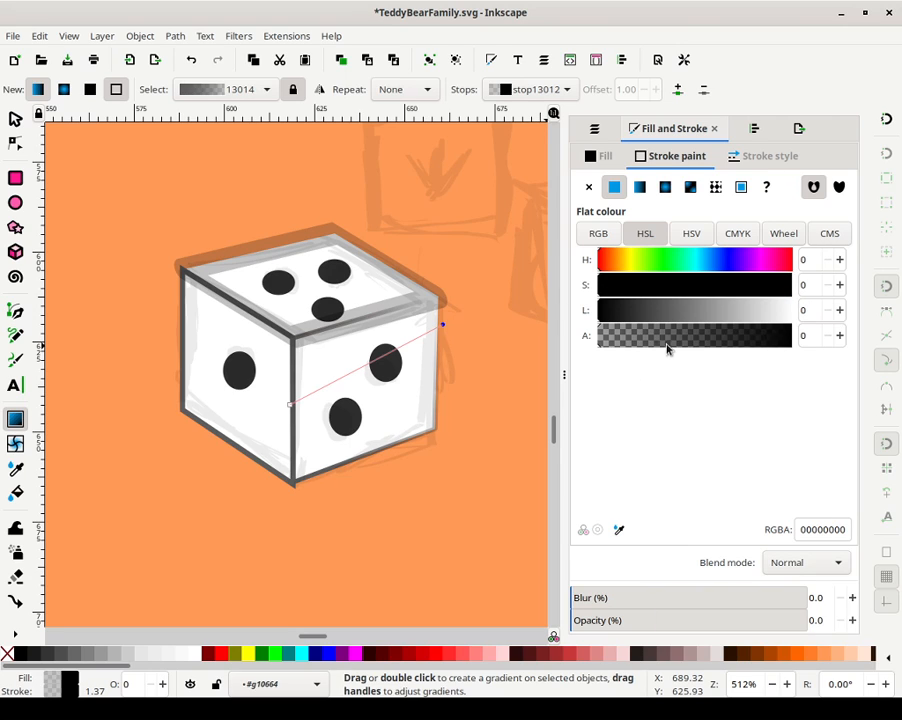
pyautogui.moveTo(661, 340); pyautogui.dragTo(795, 338)
pyautogui.moveTo(632, 312); pyautogui.dragTo(621, 315)
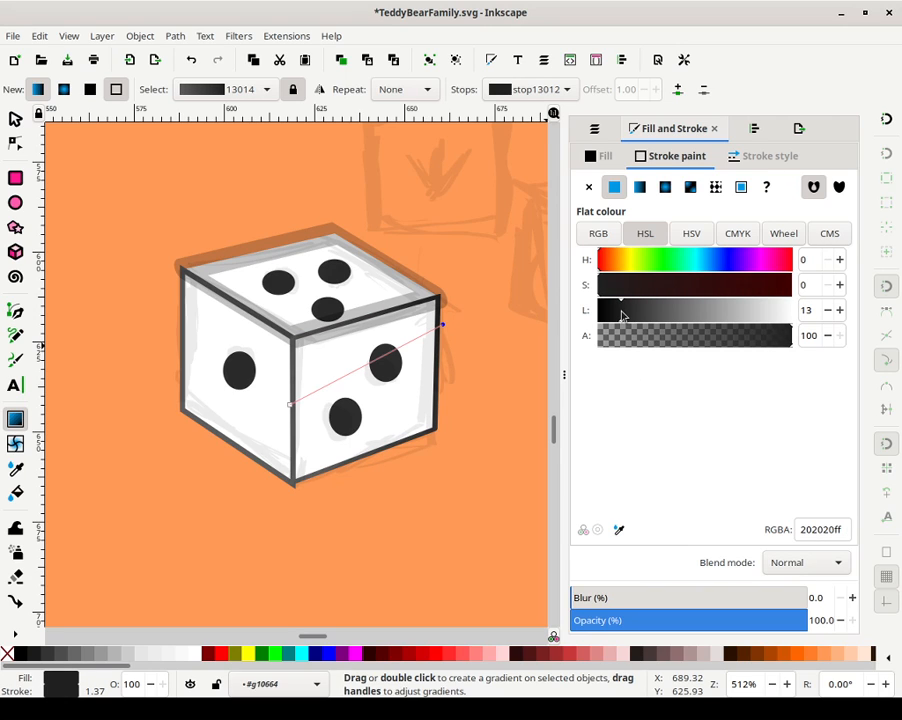
pyautogui.click(839, 310)
pyautogui.click(839, 310)
pyautogui.click(839, 310)
pyautogui.click(839, 310)
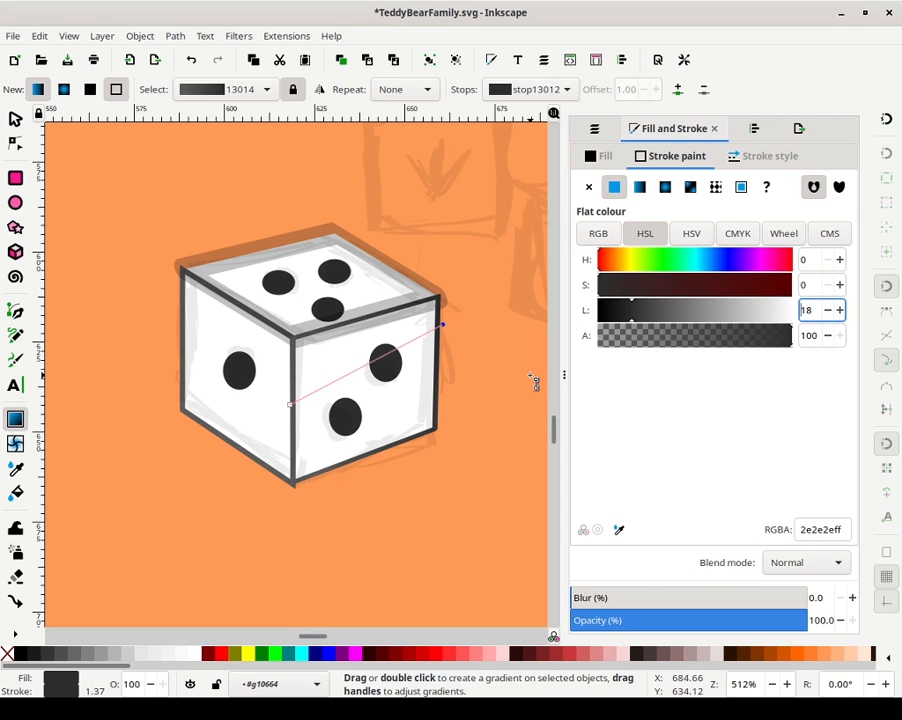
# Select the outline of the die's top face and set its stroke width to 1.365 px
pyautogui.click(15, 119)
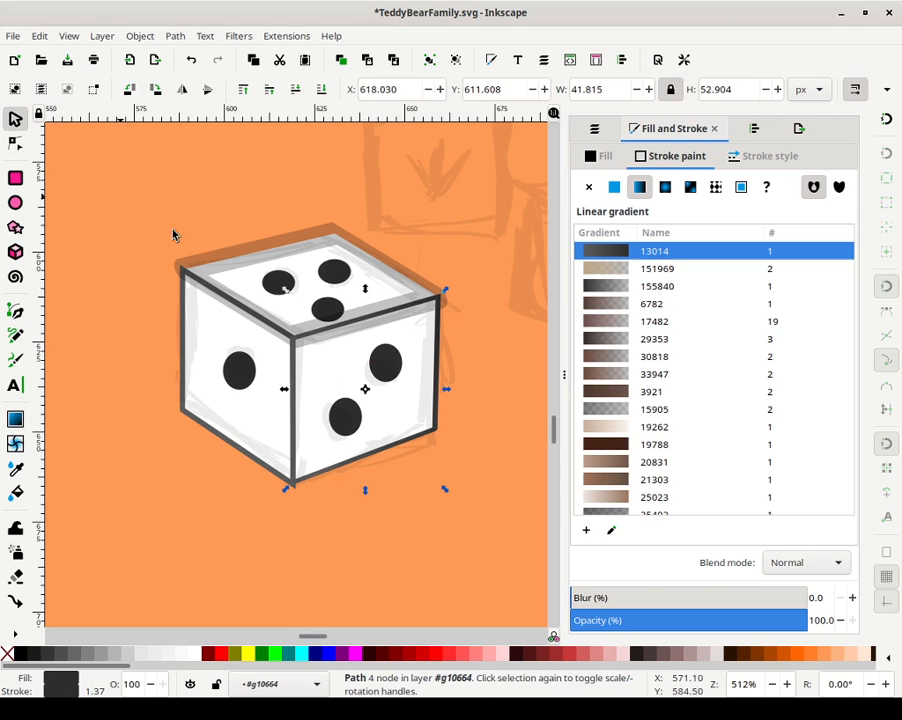
pyautogui.click(397, 258)
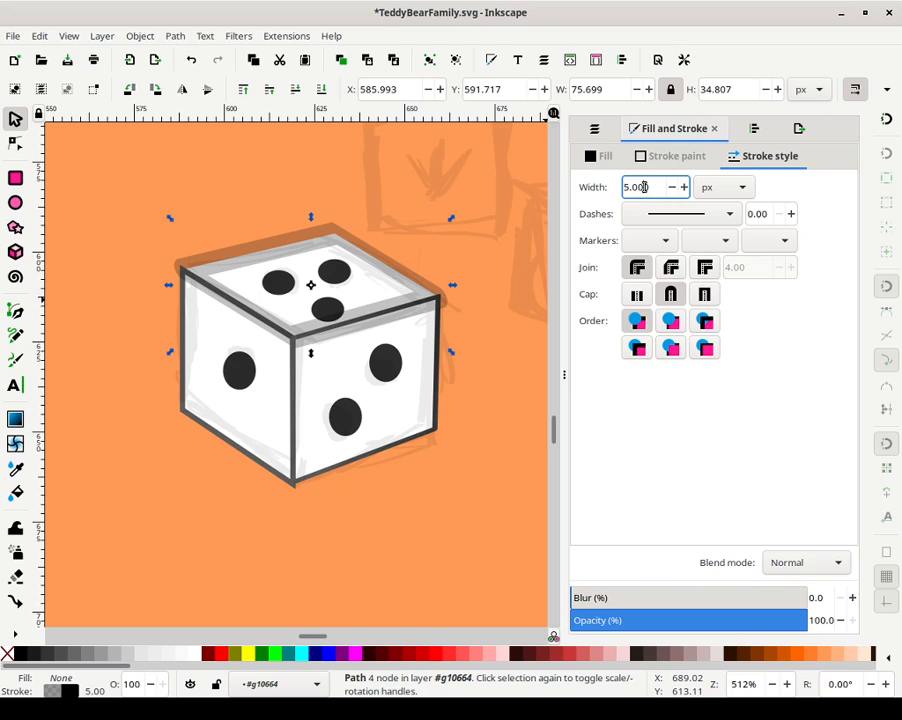
pyautogui.write('13.')
pyautogui.press('Return')
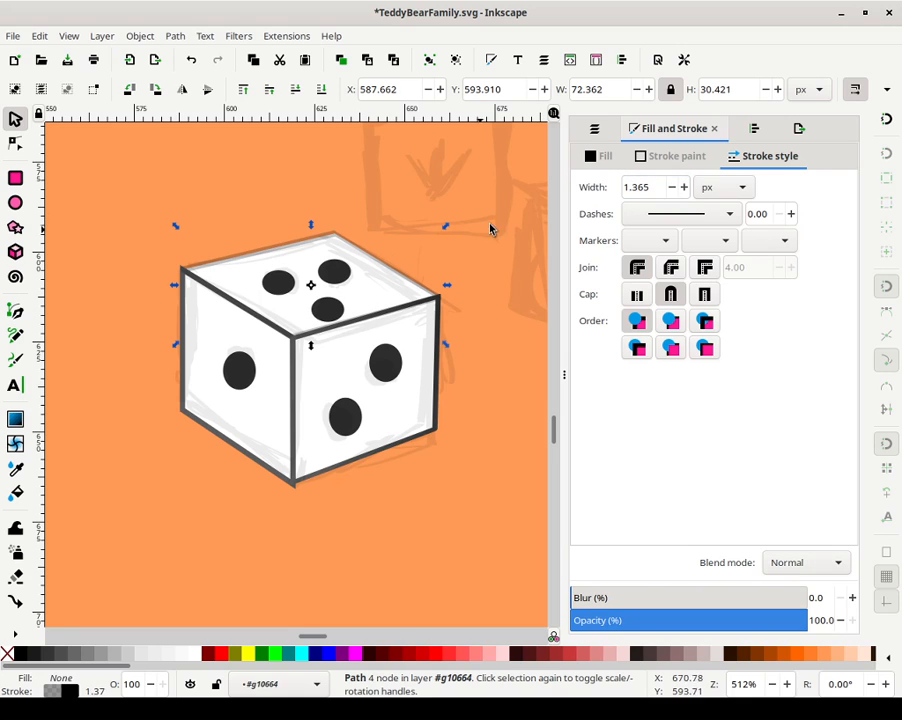
# Make the top face outline's stroke fully opaque, apply a linear gradient to it and open the gradient for editing
pyautogui.click(642, 157)
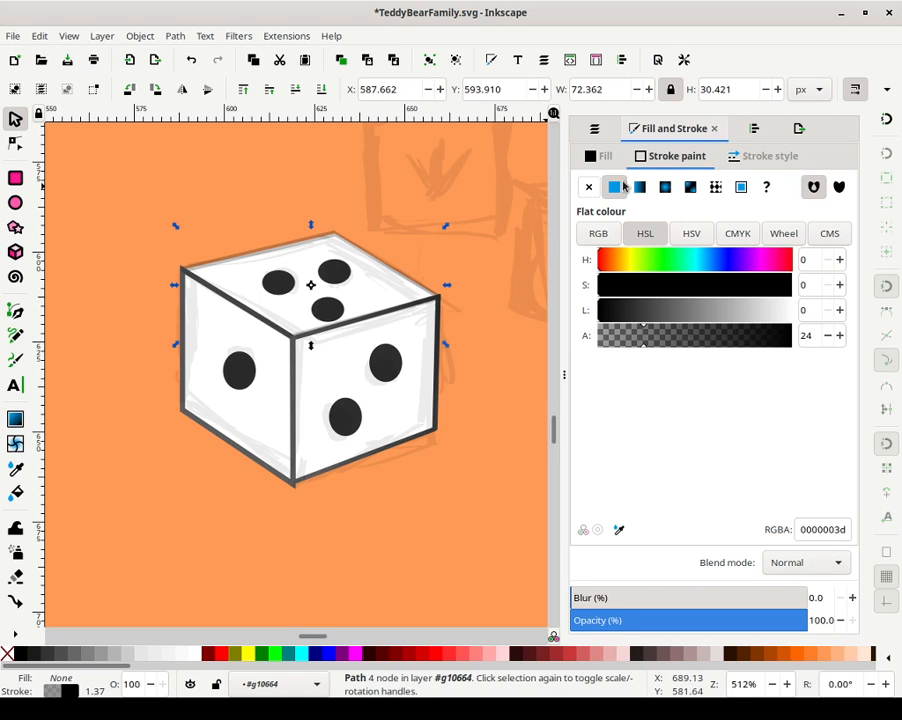
pyautogui.click(623, 185)
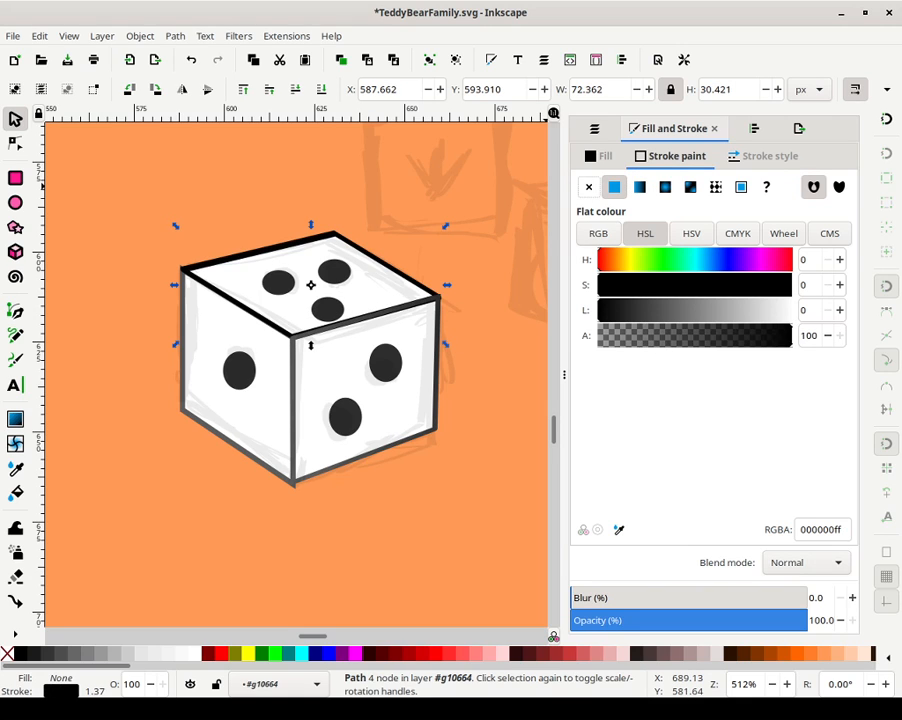
pyautogui.click(639, 187)
pyautogui.click(611, 530)
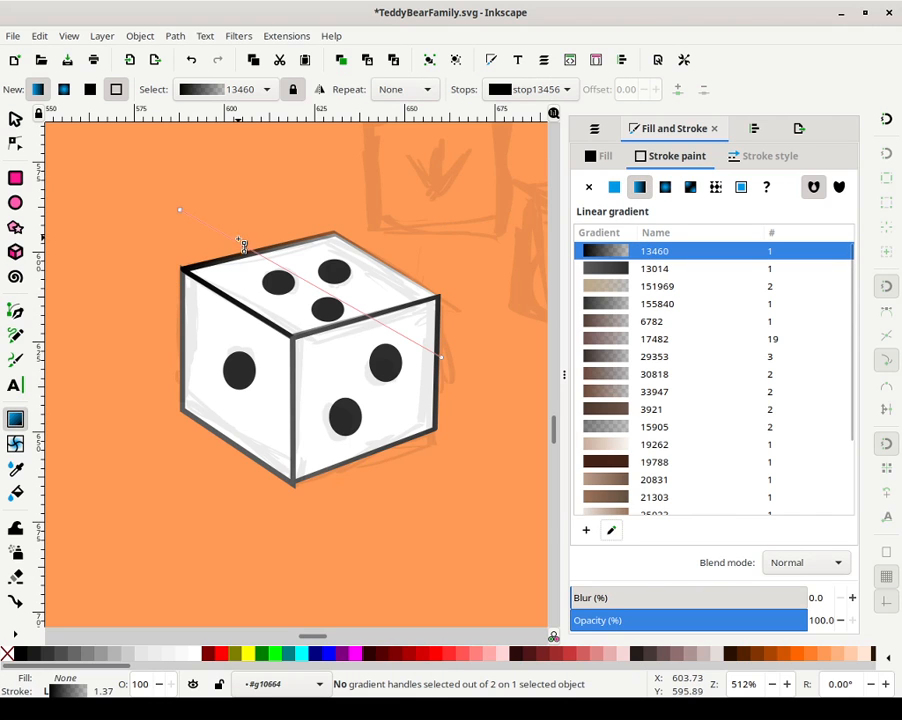
# Run the top outline's gradient from the front corner to the back corner and make its end stop fully opaque with lightness 18
pyautogui.moveTo(182, 210); pyautogui.dragTo(291, 330)
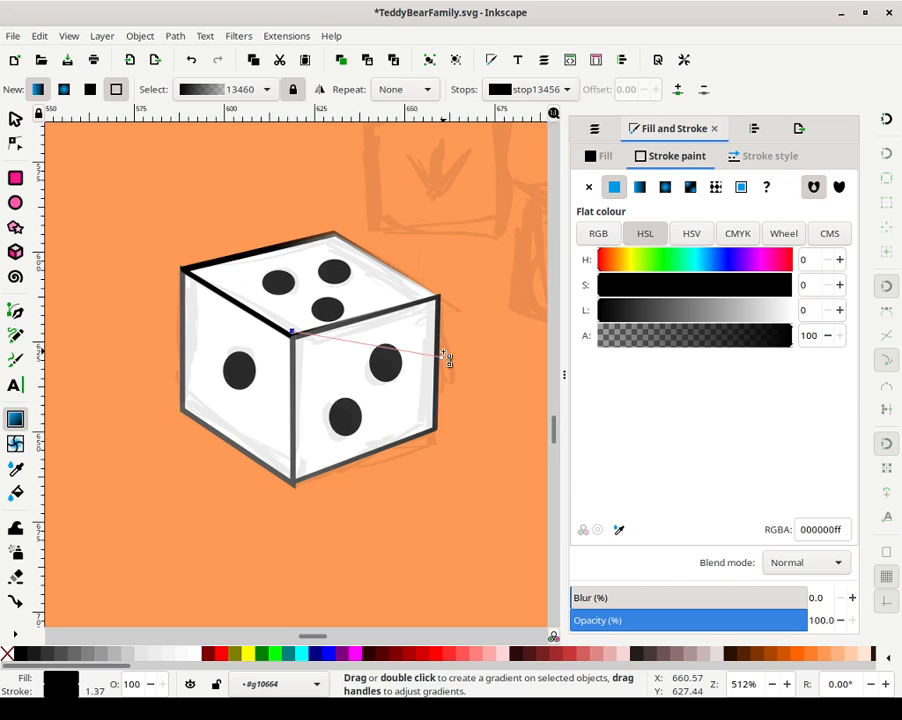
pyautogui.moveTo(446, 360); pyautogui.dragTo(329, 238)
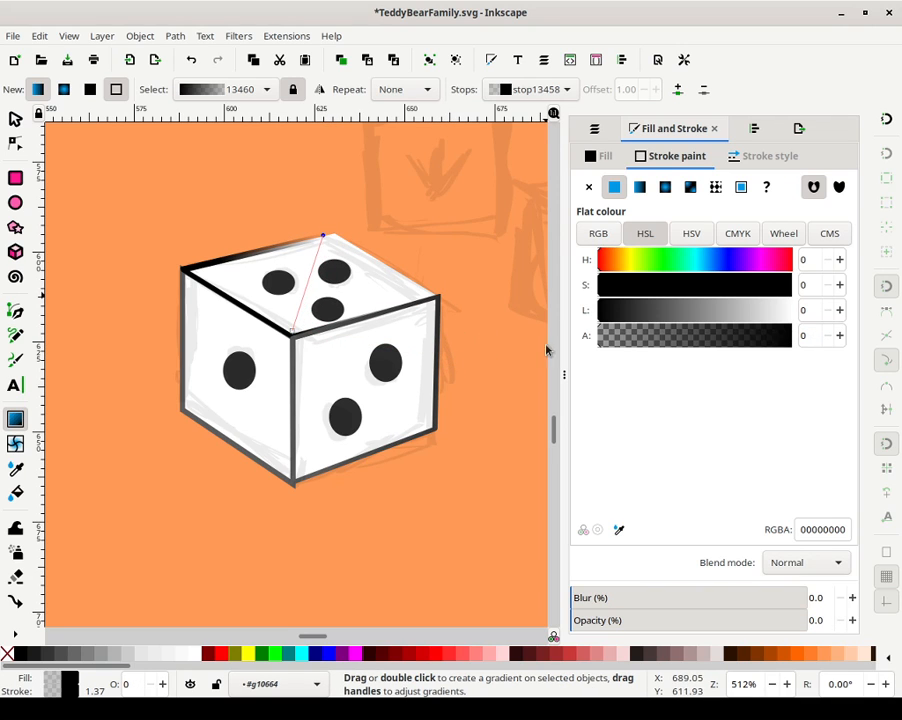
pyautogui.moveTo(622, 336); pyautogui.dragTo(792, 336)
pyautogui.moveTo(658, 319); pyautogui.dragTo(641, 312)
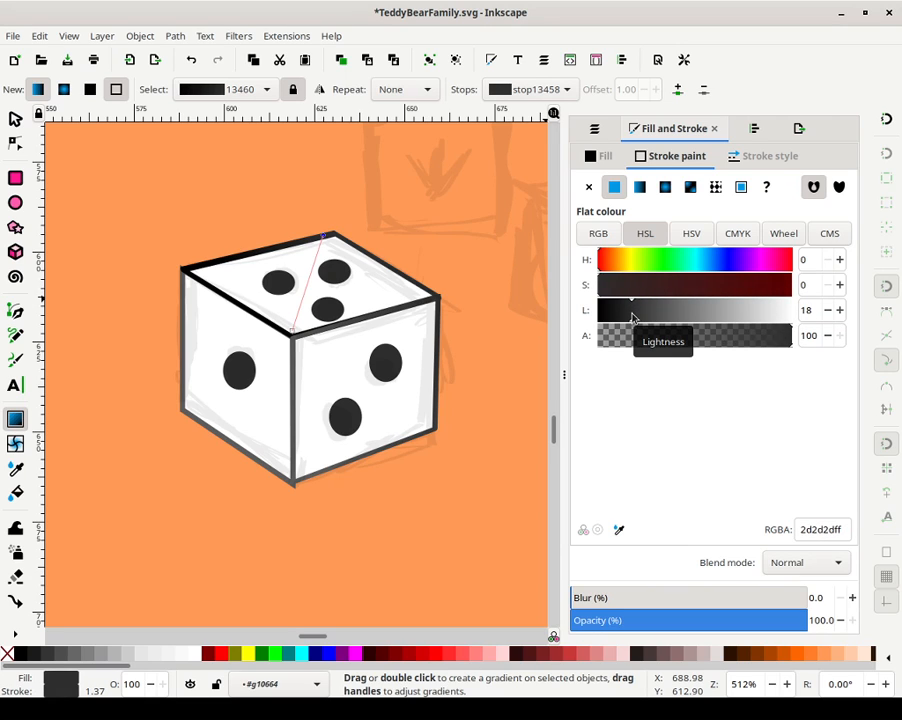
# Shift the top outline's gradient start slightly right of the front corner and set its start stop's lightness to 36
pyautogui.moveTo(299, 342); pyautogui.dragTo(311, 336)
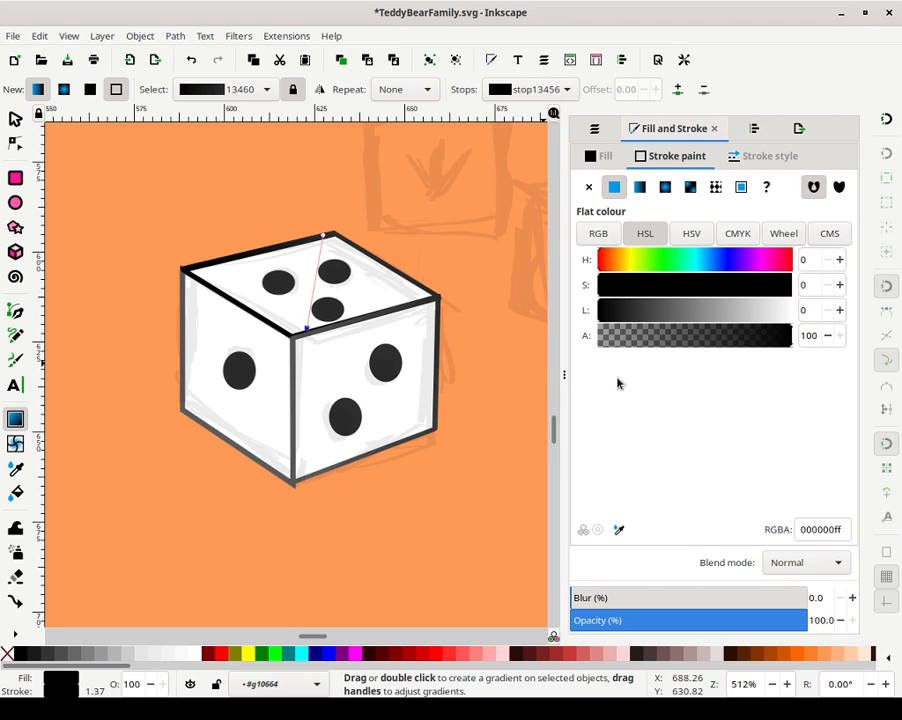
pyautogui.click(640, 314)
pyautogui.moveTo(678, 322)
pyautogui.mouseDown()
pyautogui.moveTo(708, 320)
pyautogui.moveTo(679, 322)
pyautogui.mouseUp()
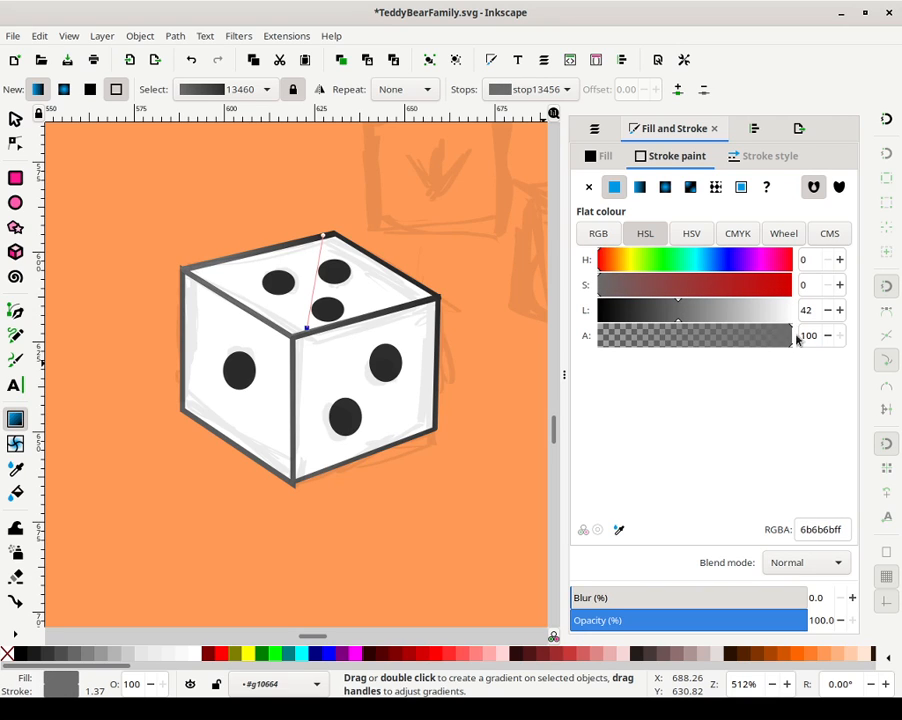
pyautogui.click(840, 311)
pyautogui.click(836, 314)
pyautogui.click(836, 314)
pyautogui.click(836, 314)
pyautogui.click(836, 314)
pyautogui.click(836, 314)
pyautogui.click(827, 312)
pyautogui.click(827, 312)
pyautogui.click(827, 312)
pyautogui.click(827, 312)
pyautogui.click(827, 312)
pyautogui.click(827, 312)
pyautogui.click(827, 314)
pyautogui.click(827, 314)
pyautogui.click(827, 314)
pyautogui.click(827, 314)
pyautogui.click(827, 314)
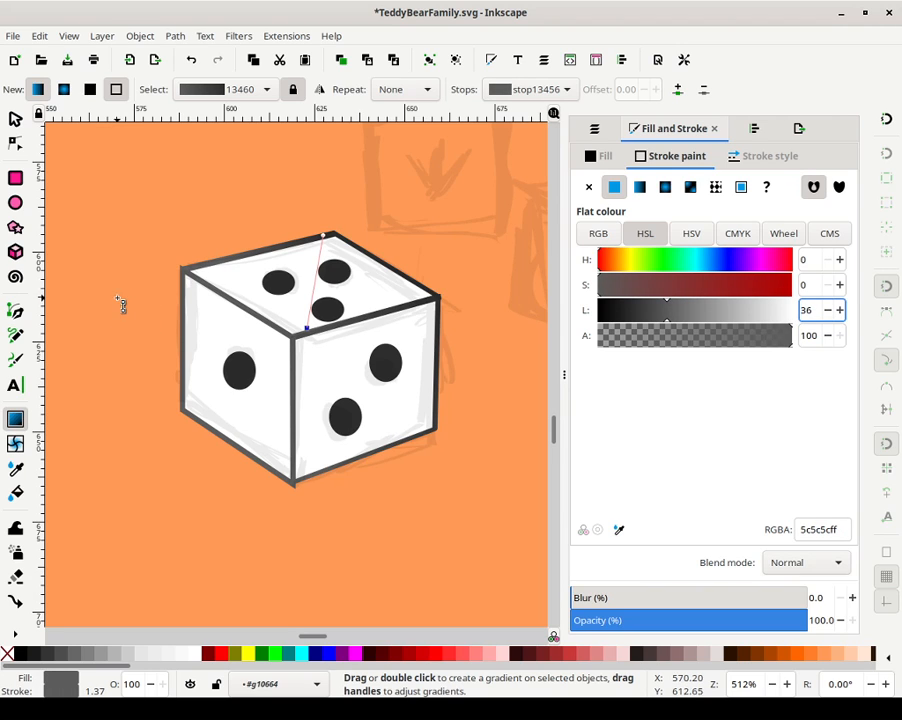
# Nudge the two outer left nodes of the left face's outline slightly down and right to align them with the top outline
pyautogui.click(189, 316)
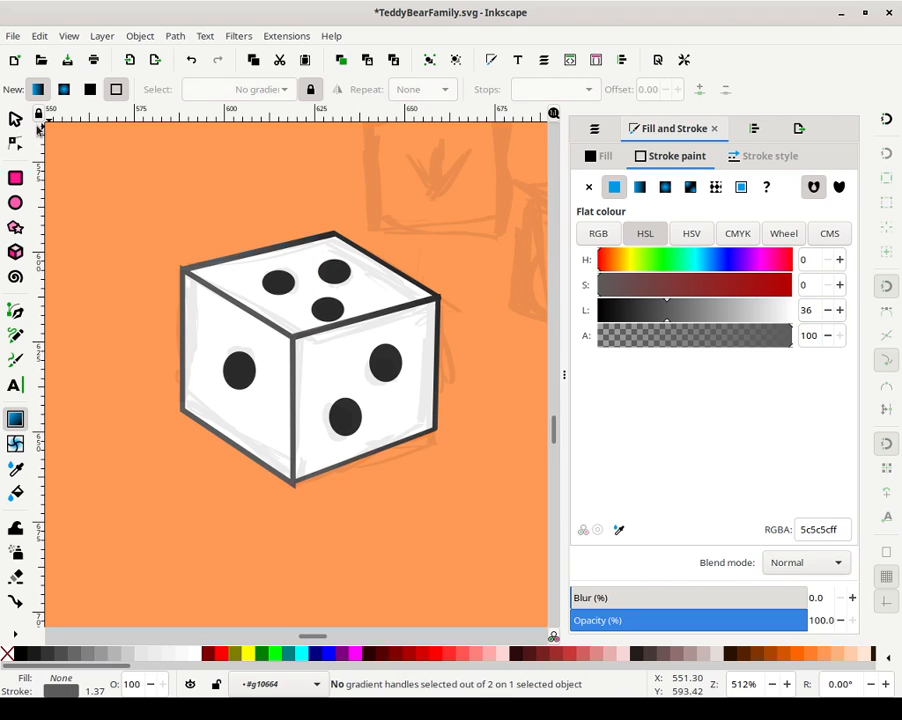
pyautogui.click(15, 118)
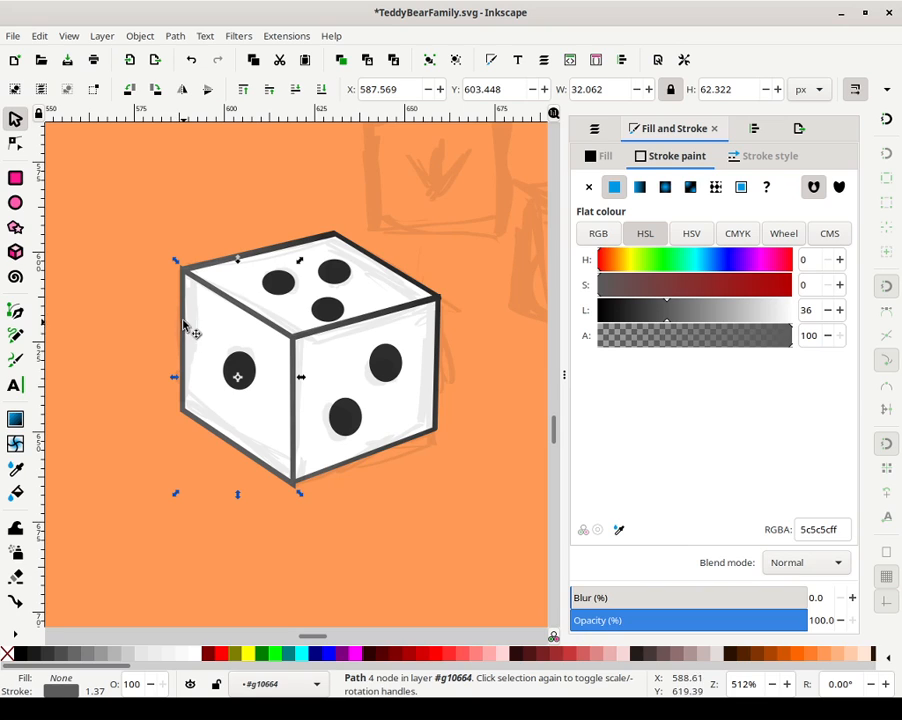
pyautogui.doubleClick(188, 330)
pyautogui.moveTo(167, 248); pyautogui.dragTo(204, 446)
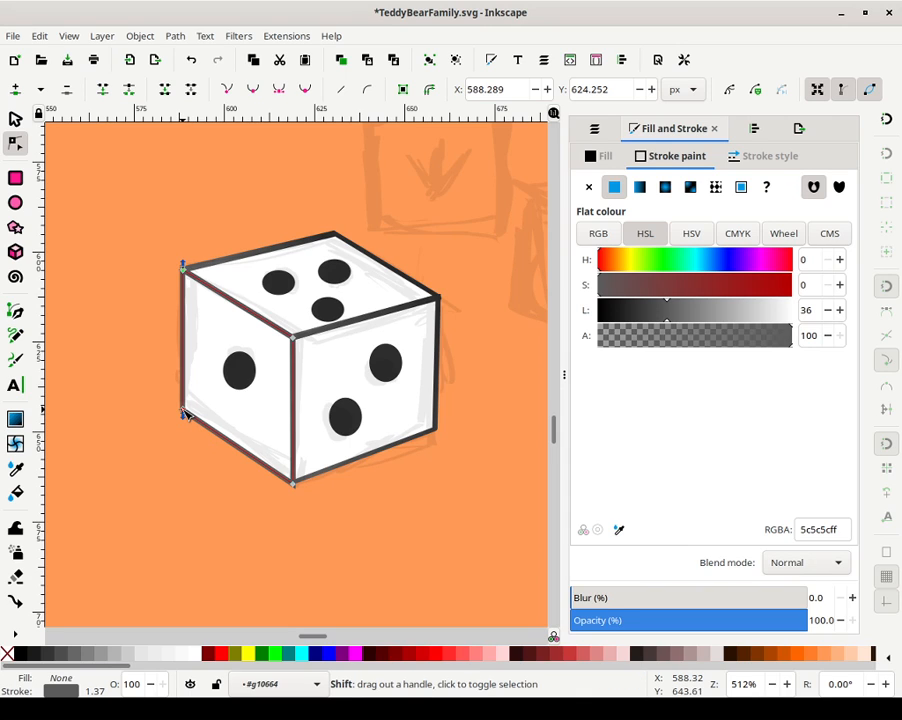
pyautogui.moveTo(185, 413)
pyautogui.mouseDown()
pyautogui.moveTo(194, 417)
pyautogui.moveTo(183, 412)
pyautogui.mouseUp()
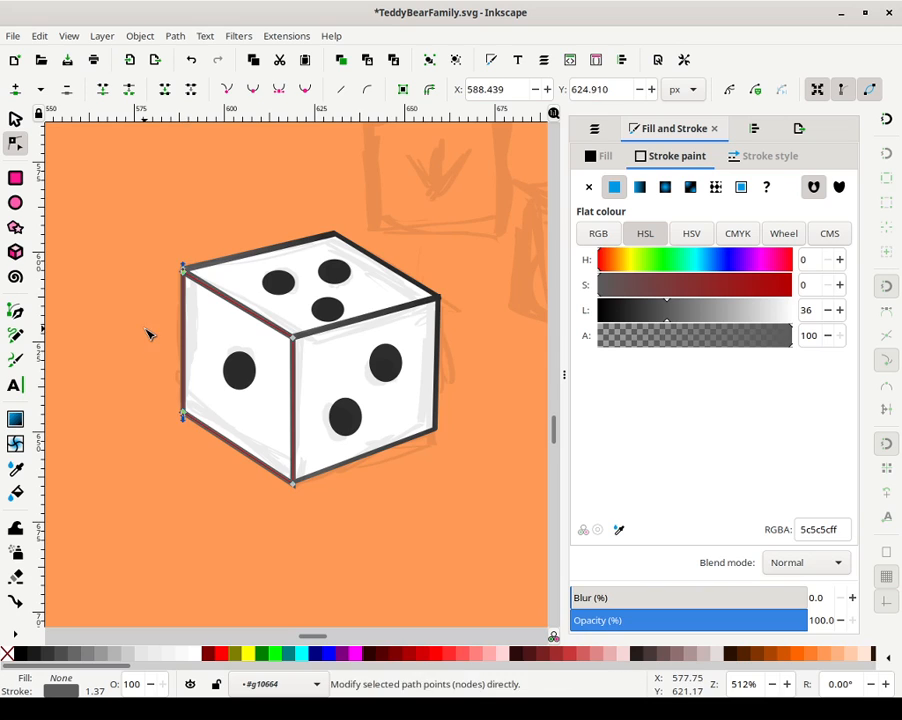
pyautogui.click(160, 326)
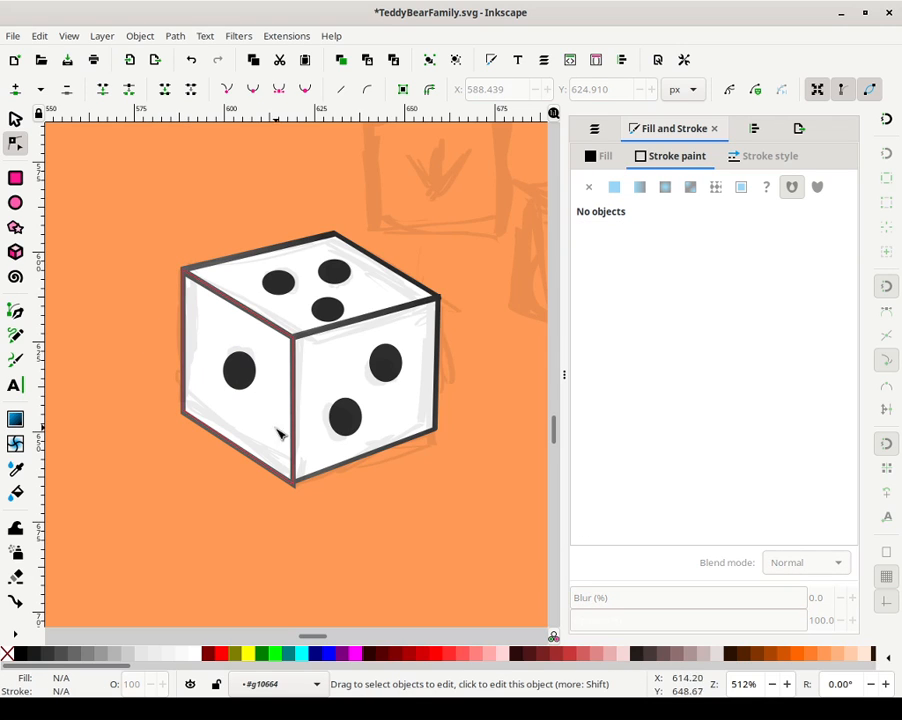
# Nudge the bottom corner node of the left face's outline slightly upward to line up with the right face's outline
pyautogui.click(297, 486)
pyautogui.moveTo(274, 463); pyautogui.dragTo(316, 505)
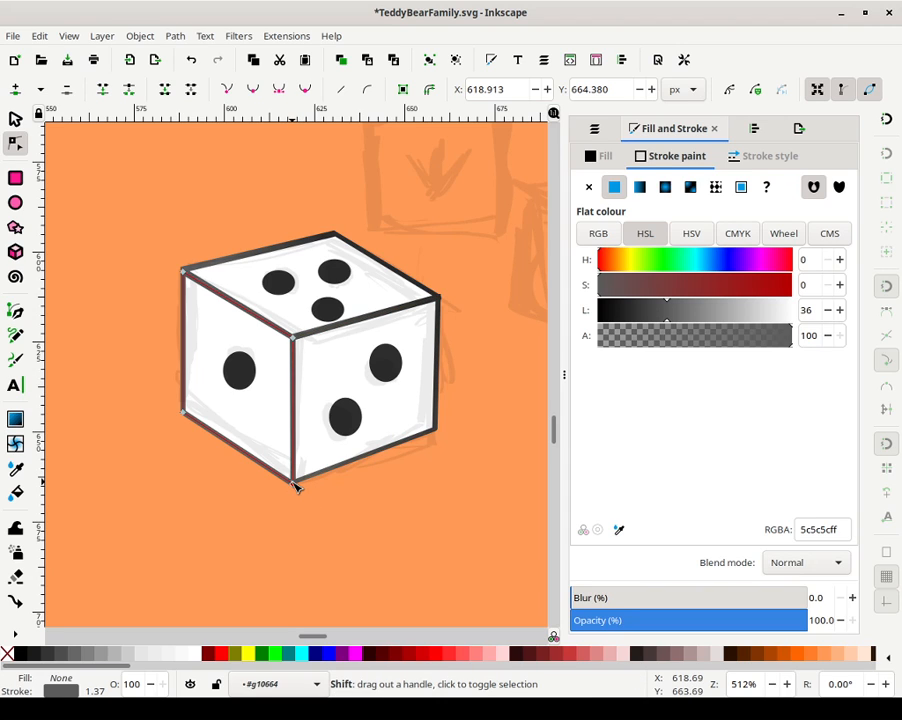
pyautogui.moveTo(293, 484); pyautogui.dragTo(298, 488)
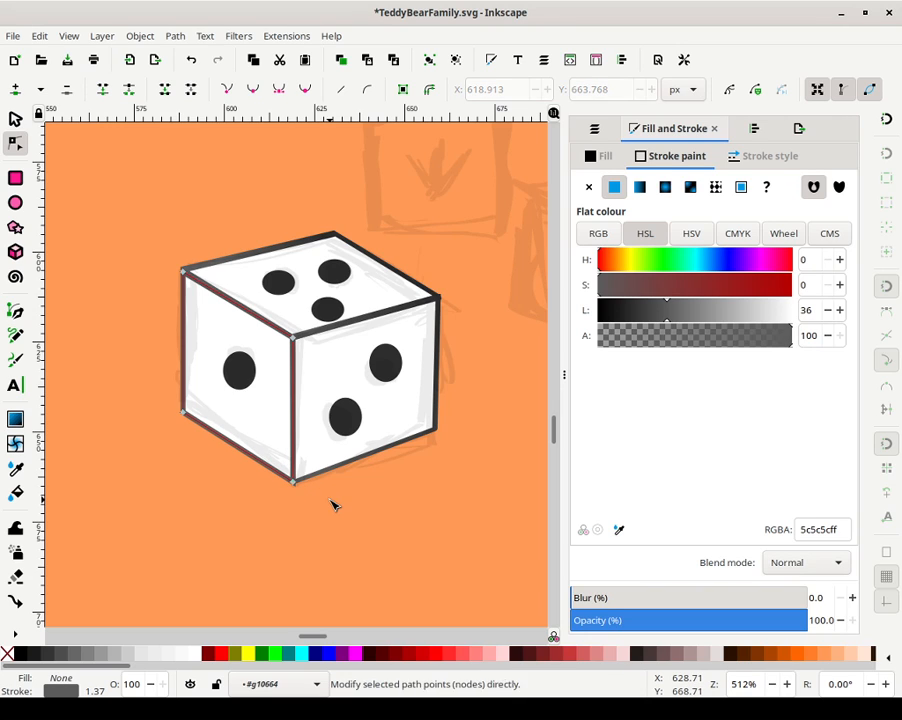
pyautogui.click(333, 502)
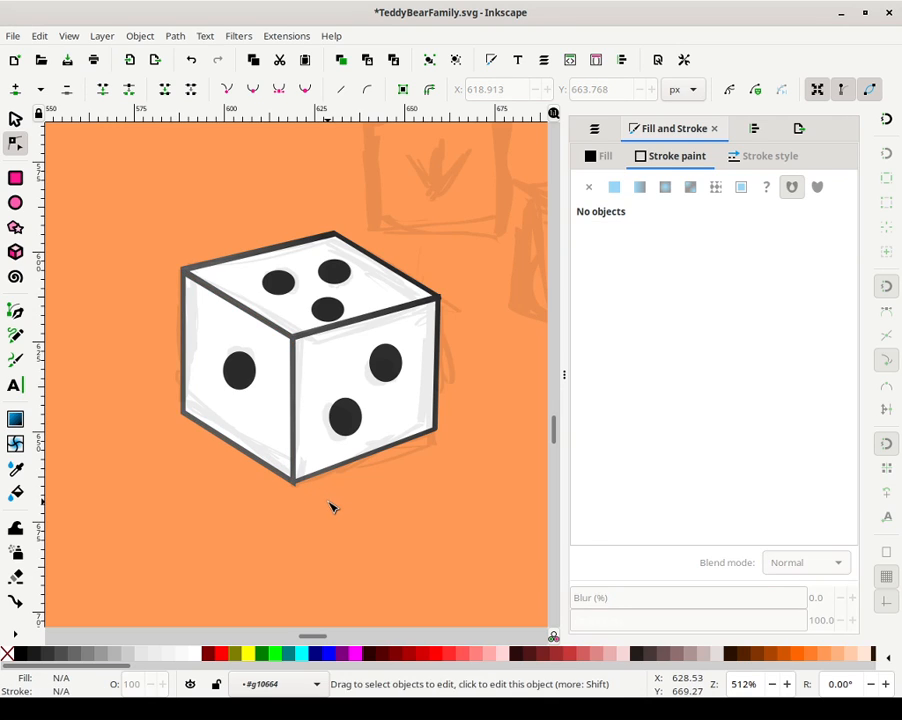
pyautogui.click(308, 454)
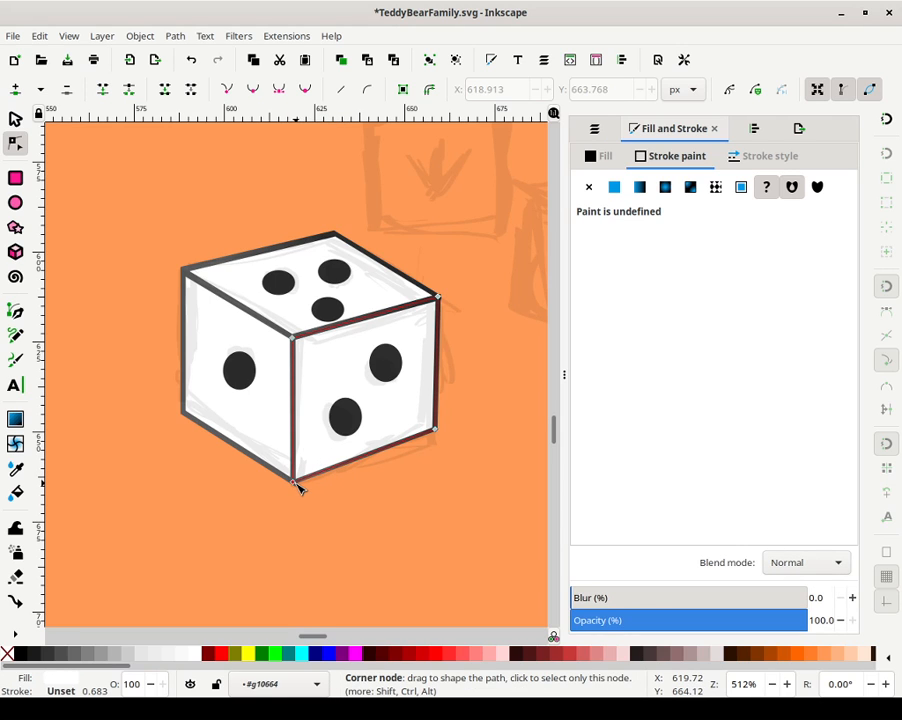
pyautogui.click(328, 518)
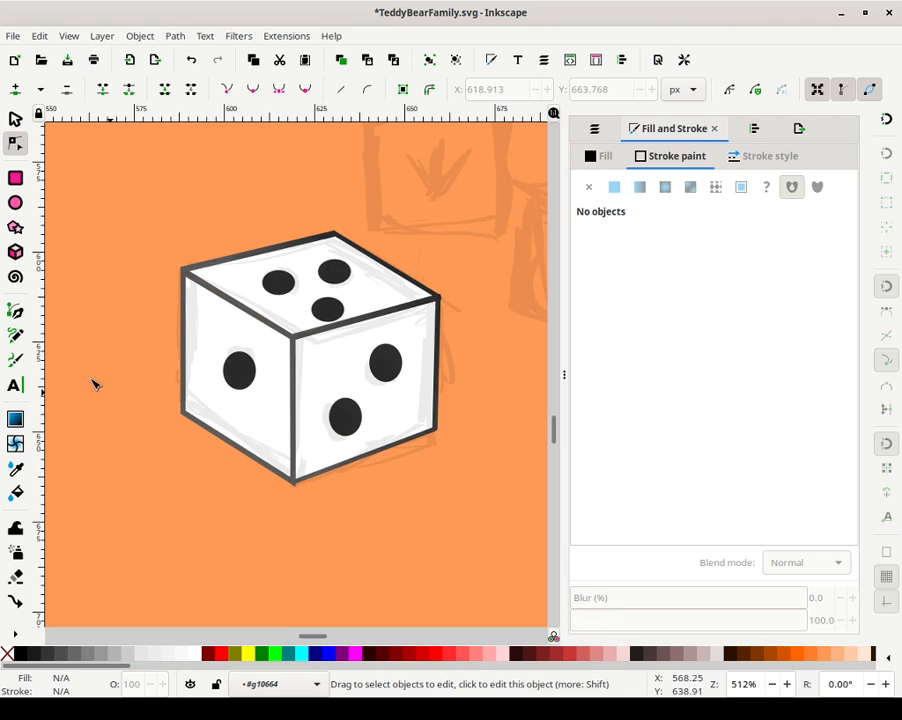
# Draw an ellipse about 46 by 28 px over the die's bottom corner and give it a solid black fill without stroke
pyautogui.click(14, 202)
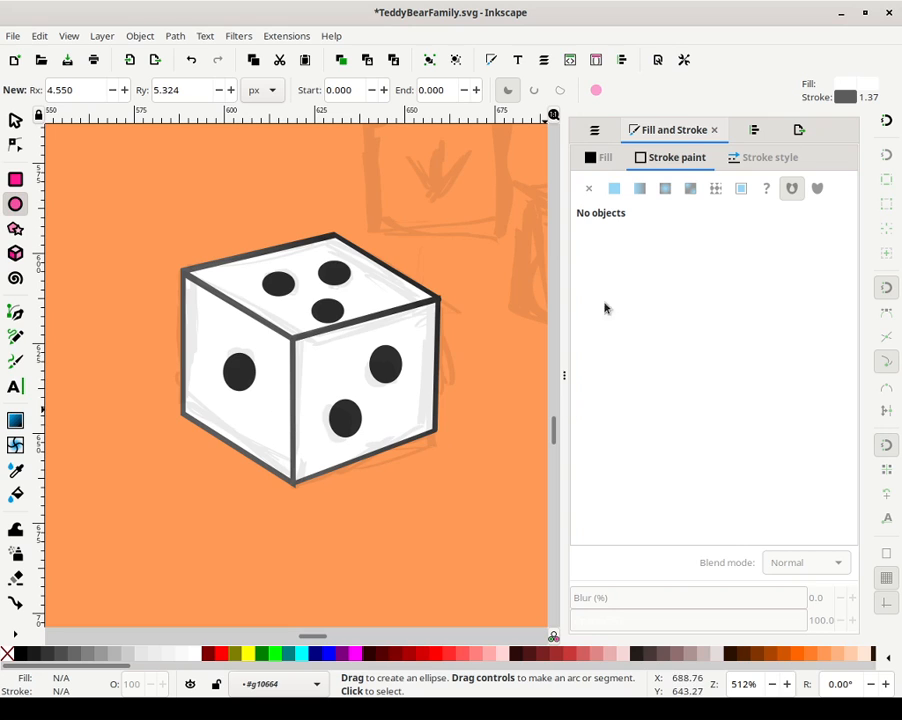
pyautogui.moveTo(213, 431)
pyautogui.mouseDown()
pyautogui.moveTo(337, 529)
pyautogui.moveTo(384, 537)
pyautogui.mouseUp()
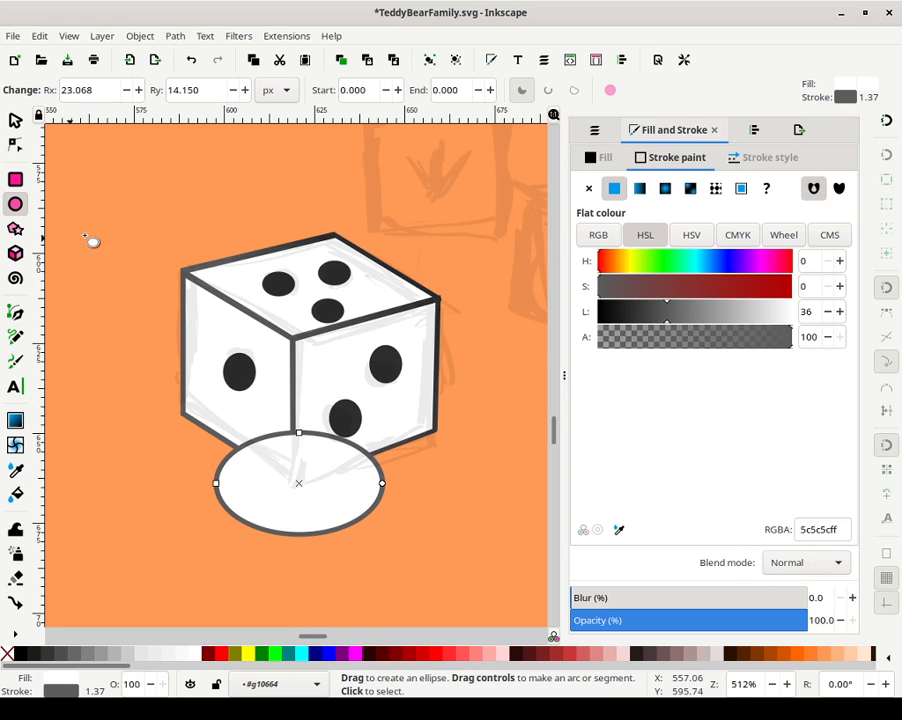
pyautogui.click(598, 312)
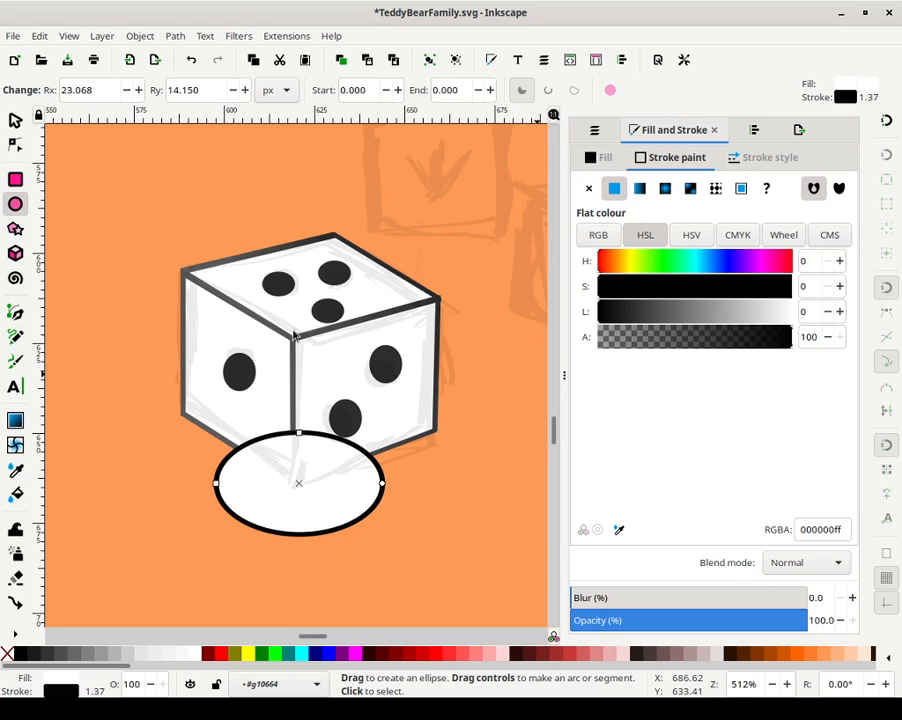
pyautogui.click(600, 157)
pyautogui.click(614, 188)
pyautogui.moveTo(640, 312); pyautogui.dragTo(598, 312)
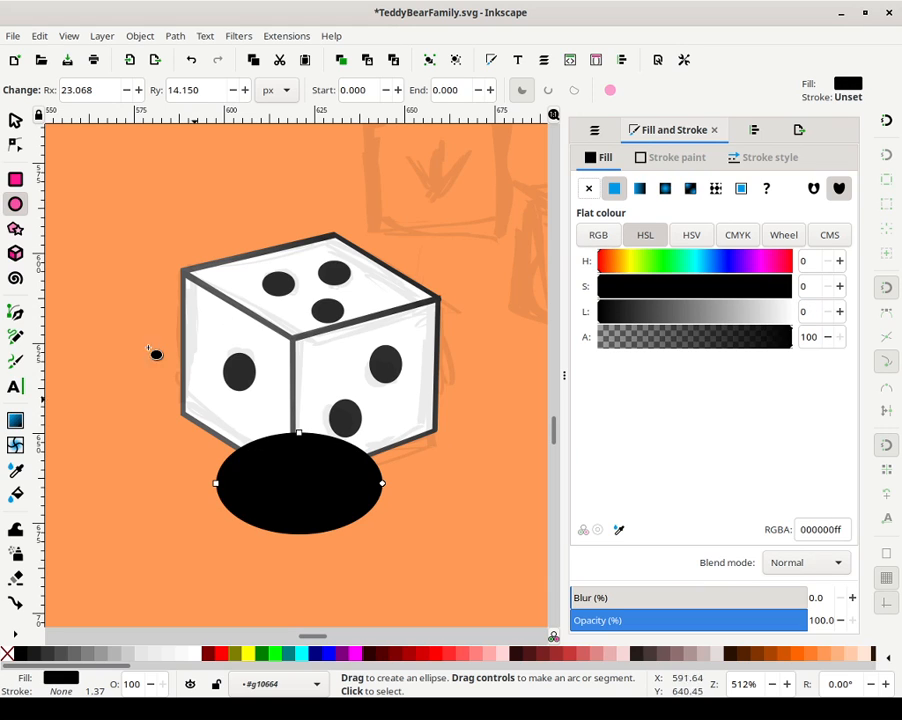
# Stretch the black ellipse upward to about 43 px high and lower it in the stacking order until it lies behind the die
pyautogui.click(15, 120)
pyautogui.moveTo(299, 428); pyautogui.dragTo(299, 373)
pyautogui.click(295, 89)
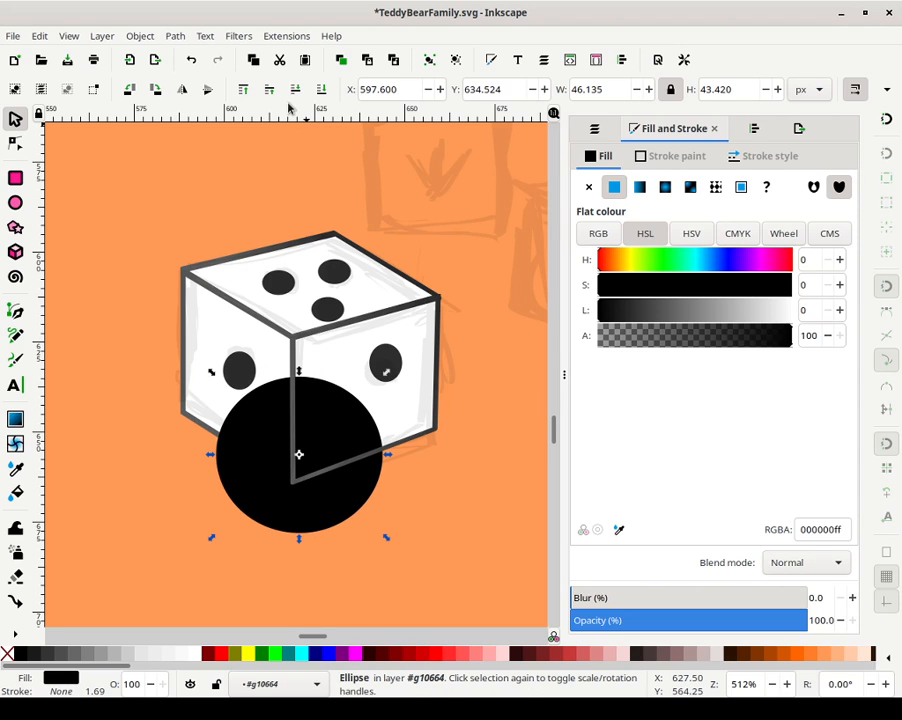
pyautogui.click(295, 89)
pyautogui.click(295, 89)
pyautogui.click(295, 89)
pyautogui.press('pagedown')
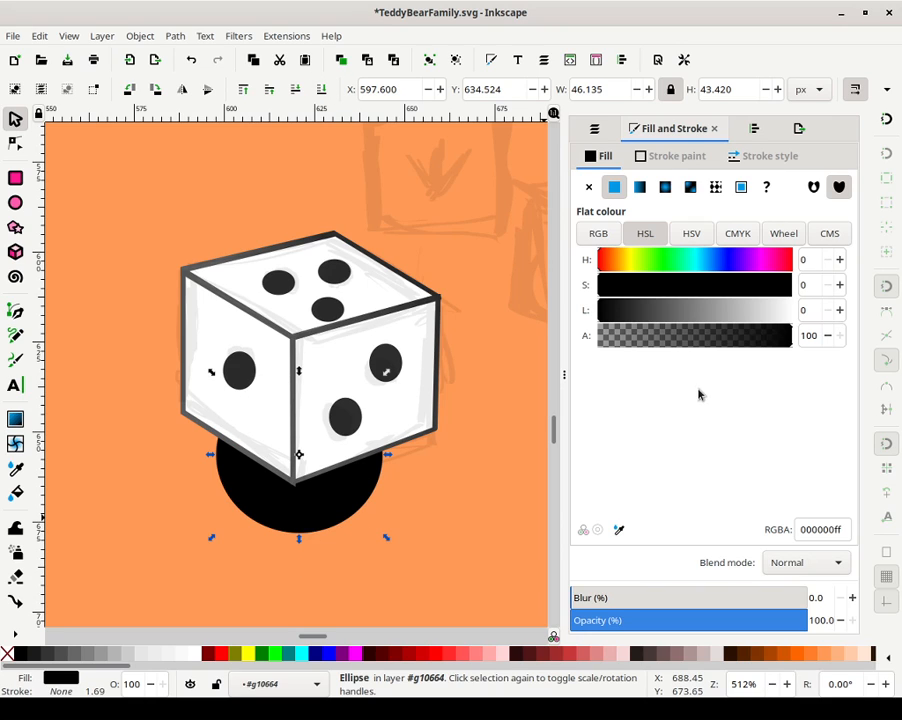
# Fill the ellipse with a black-to-transparent radial gradient, move it slightly down and left, and blur it by 64% as a soft shadow
pyautogui.click(689, 338)
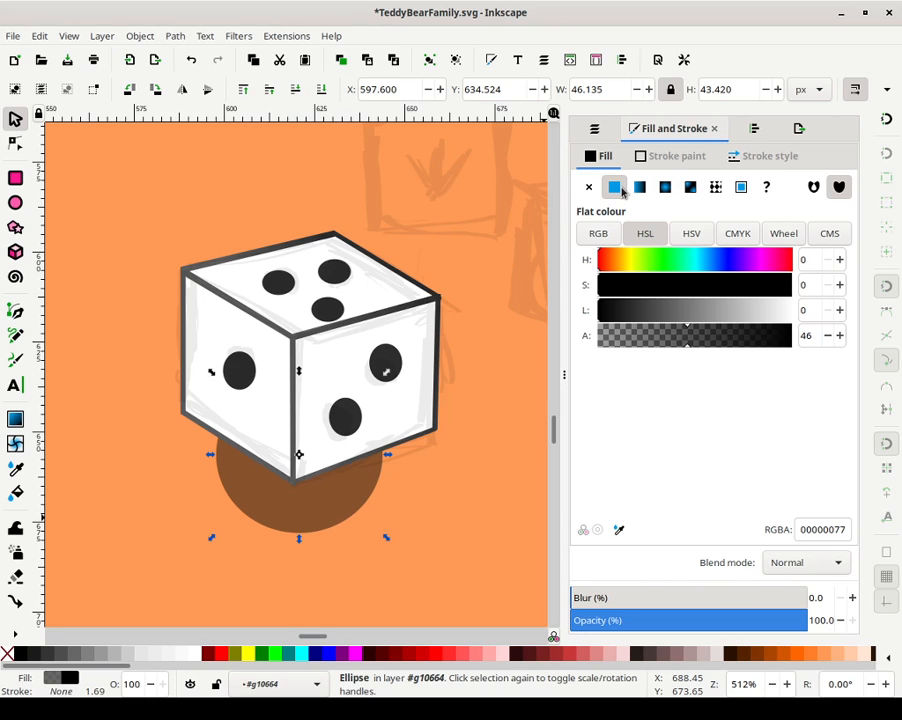
pyautogui.moveTo(680, 336); pyautogui.dragTo(793, 336)
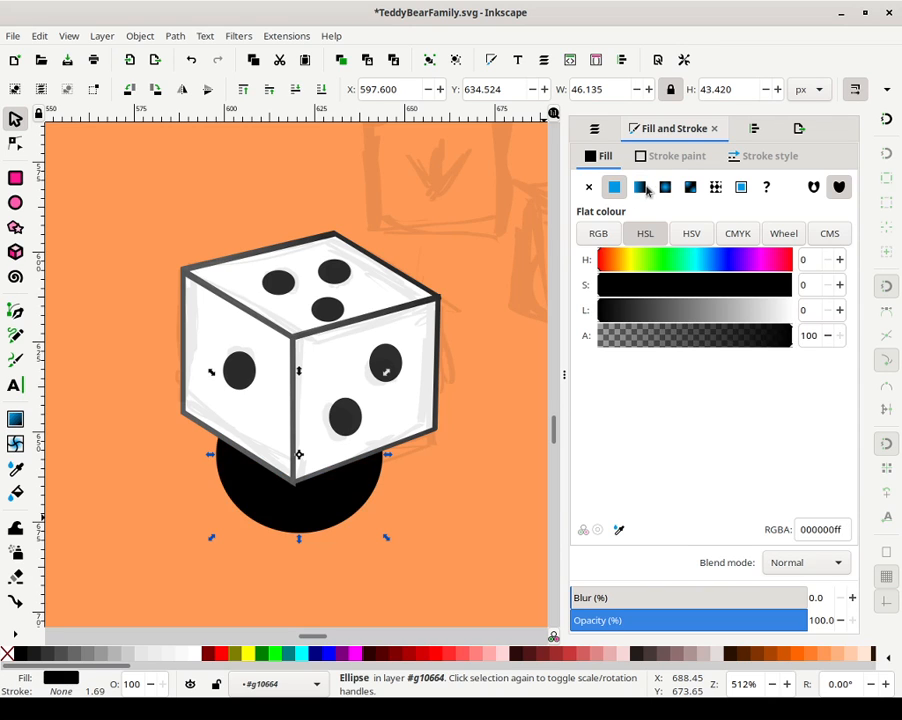
pyautogui.click(665, 187)
pyautogui.moveTo(337, 500)
pyautogui.mouseDown()
pyautogui.moveTo(313, 515)
pyautogui.moveTo(326, 515)
pyautogui.mouseUp()
pyautogui.moveTo(636, 600); pyautogui.dragTo(722, 599)
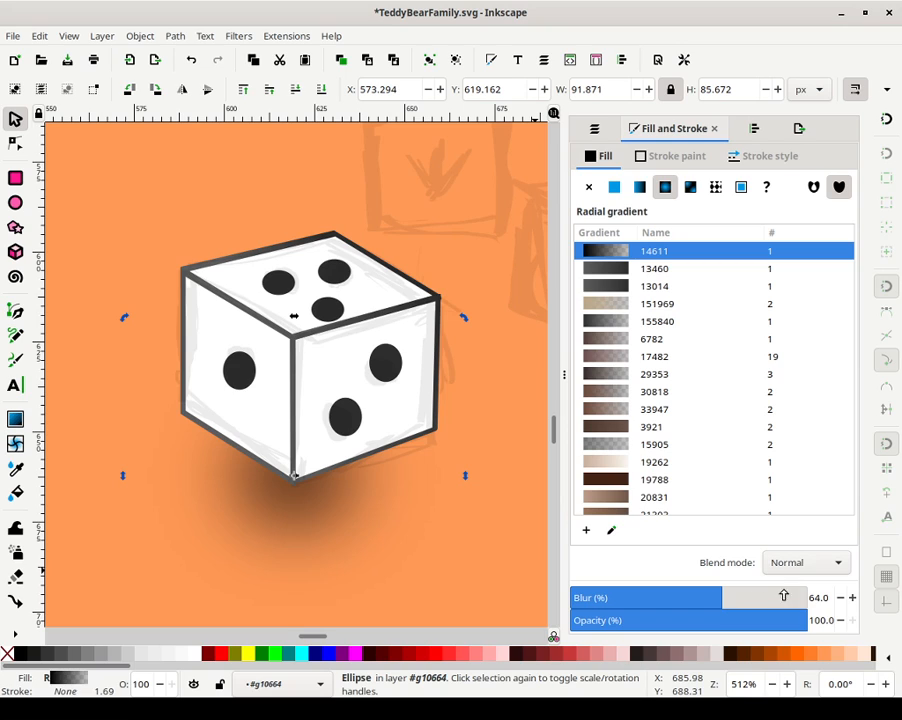
# Set the shadow ellipse's blur to 64.5% and stretch it upward to about 87 by 105 px
pyautogui.write('5')
pyautogui.press('Return')
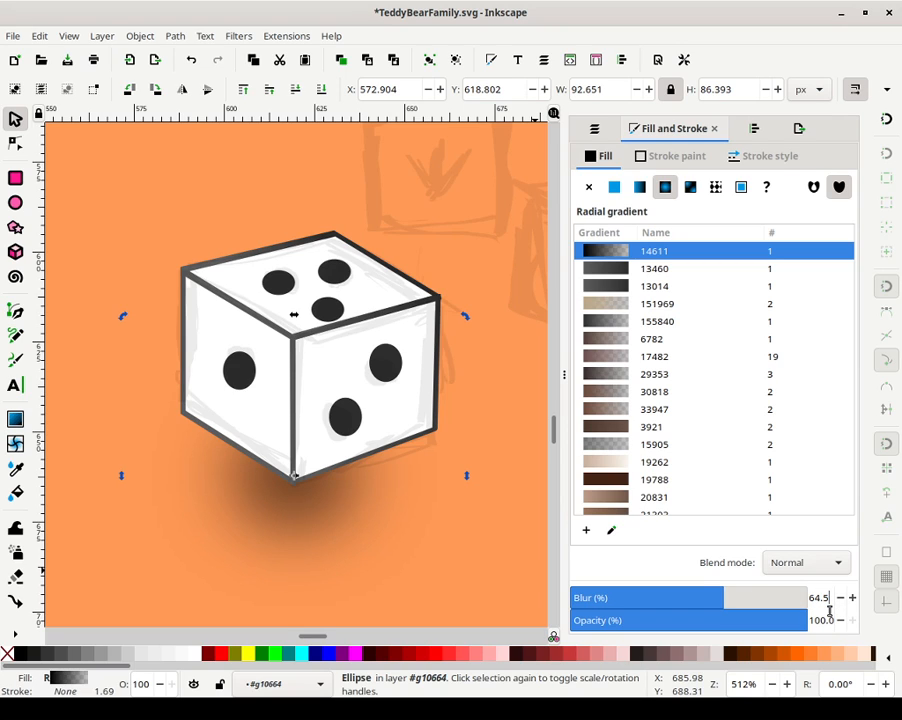
pyautogui.click(425, 580)
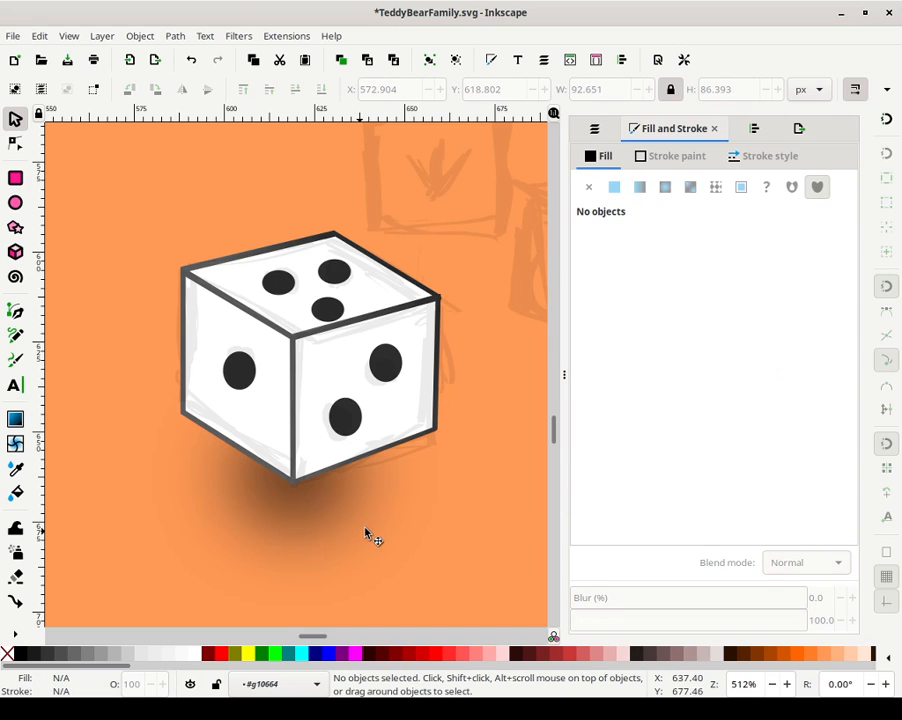
pyautogui.click(342, 517)
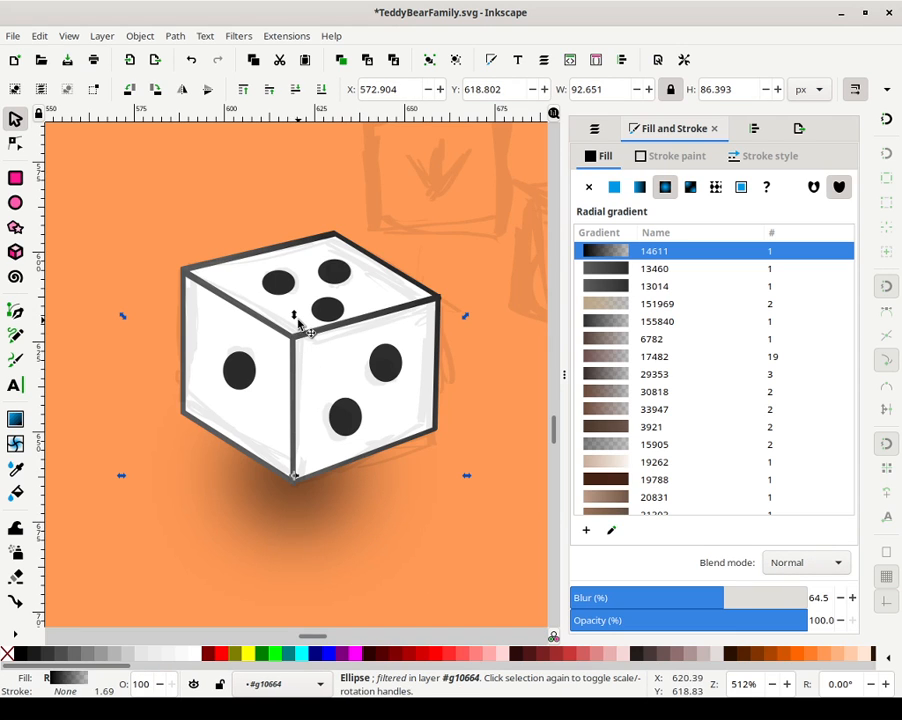
pyautogui.moveTo(293, 317); pyautogui.dragTo(305, 271)
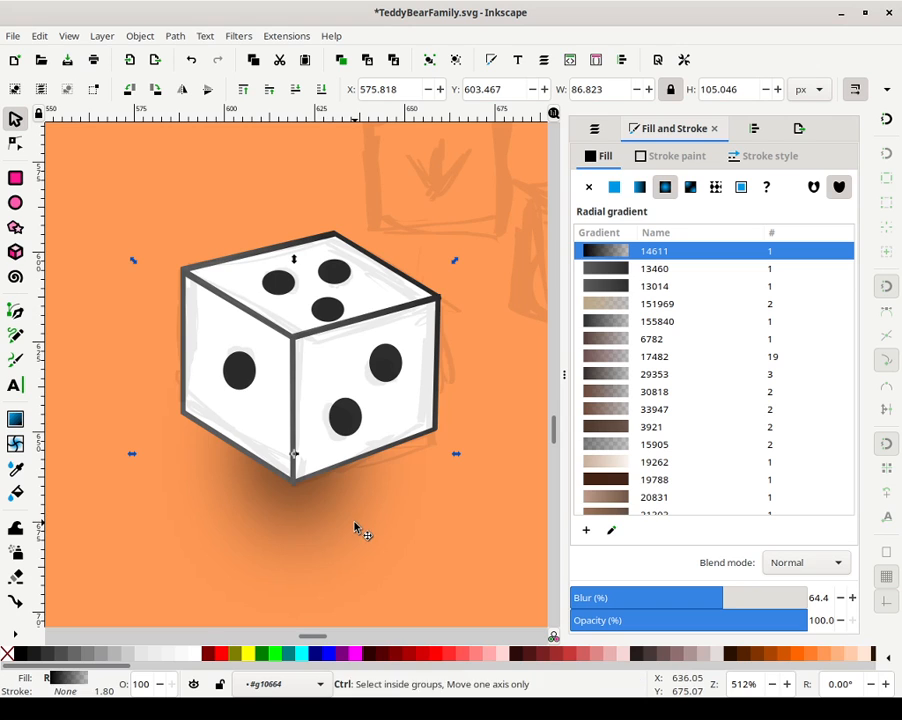
# Duplicate the shadow ellipse and flatten the copy to about 83 by 38 px around the die's bottom corner, behind the die
pyautogui.hotkey('ctrl', 'd')
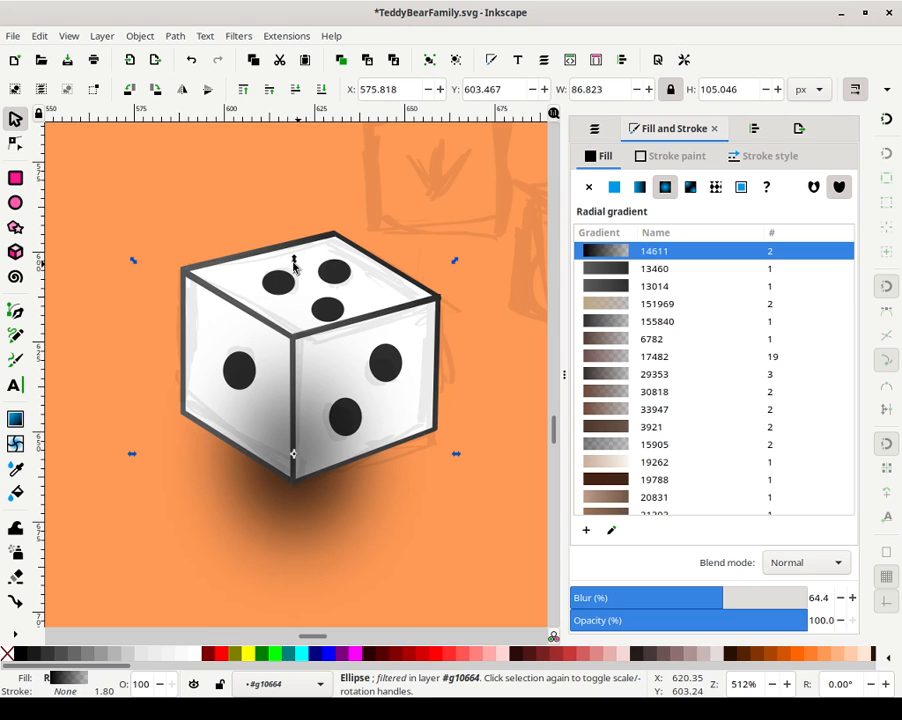
pyautogui.moveTo(293, 263); pyautogui.dragTo(316, 413)
pyautogui.moveTo(310, 560); pyautogui.dragTo(322, 495)
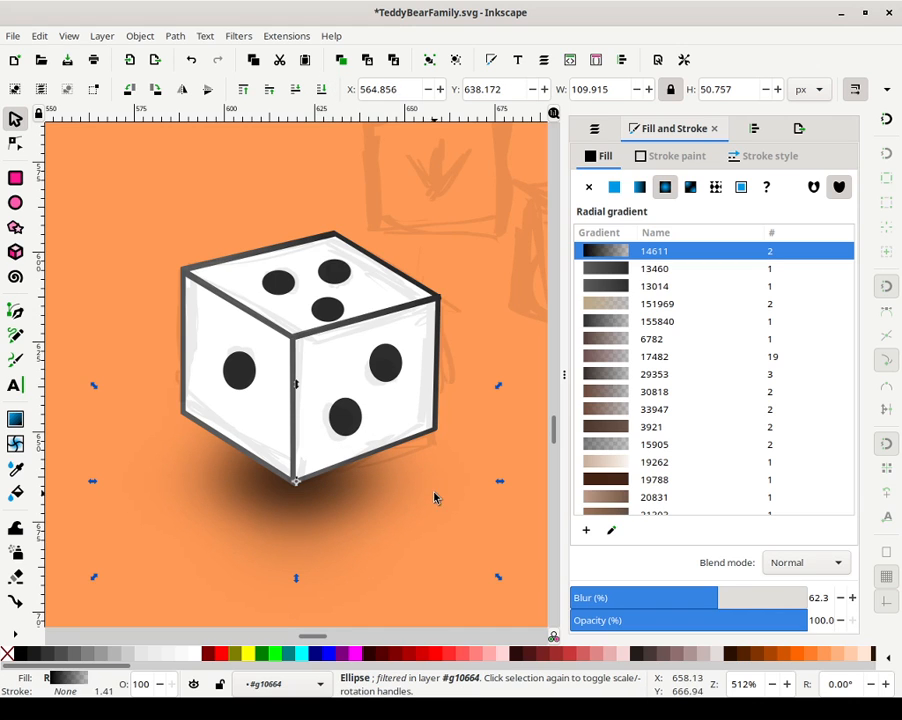
pyautogui.moveTo(498, 385); pyautogui.dragTo(432, 424)
# Set the flattened shadow copy's blur to 79.6% and its opacity to 43.6%
pyautogui.click(726, 600)
pyautogui.moveTo(728, 610); pyautogui.dragTo(758, 615)
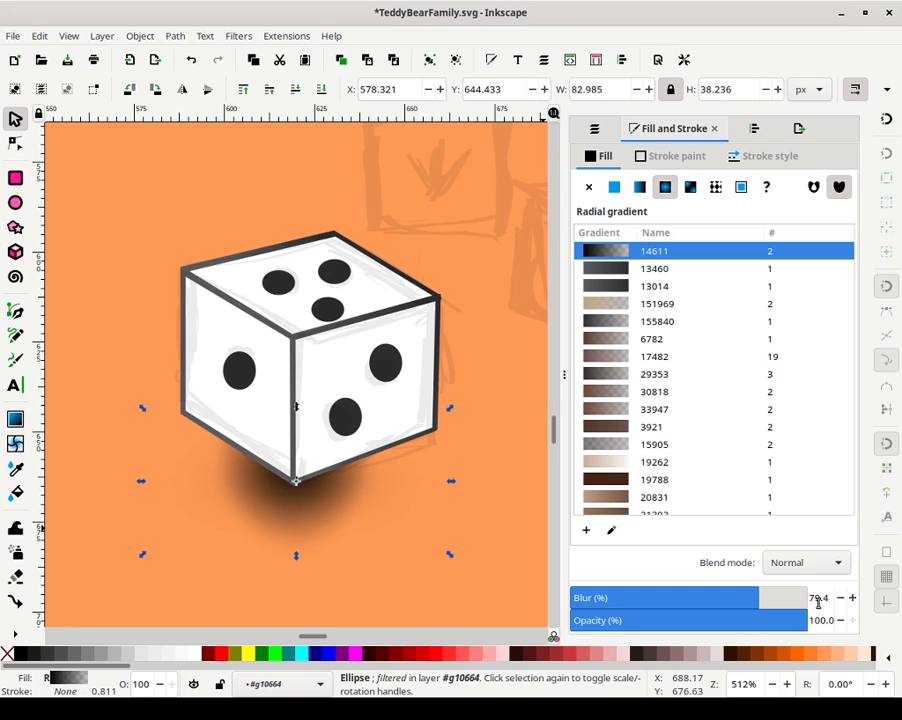
pyautogui.write('6')
pyautogui.moveTo(696, 622); pyautogui.dragTo(674, 608)
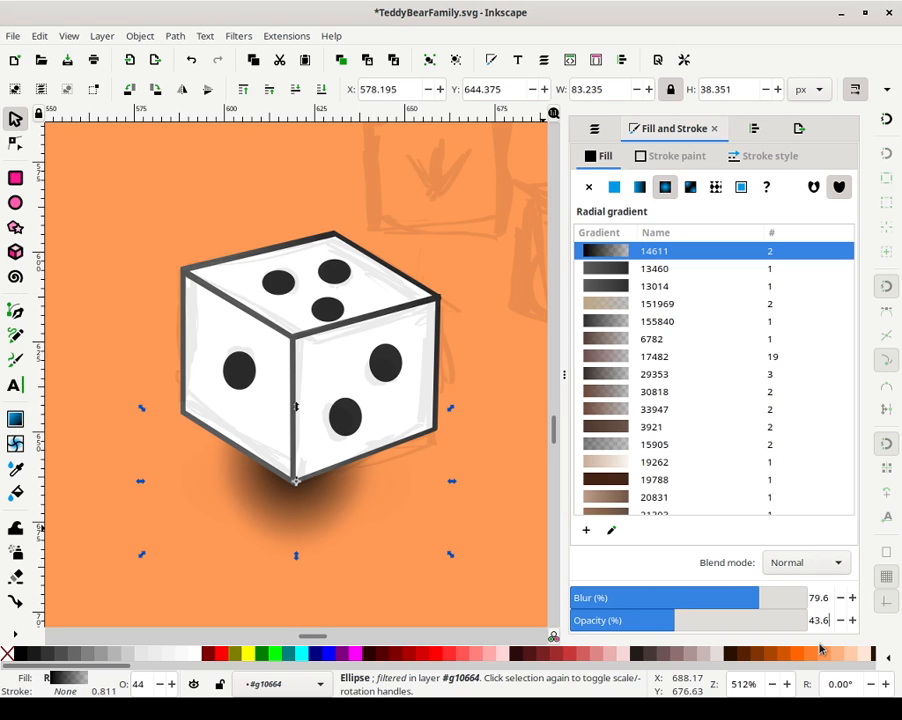
# Move the darker shadow ellipse aside to the die's lower right and select the flattened shadow under the bottom corner
pyautogui.click(468, 481)
pyautogui.click(331, 521)
pyautogui.press('Tab')
pyautogui.press('Tab')
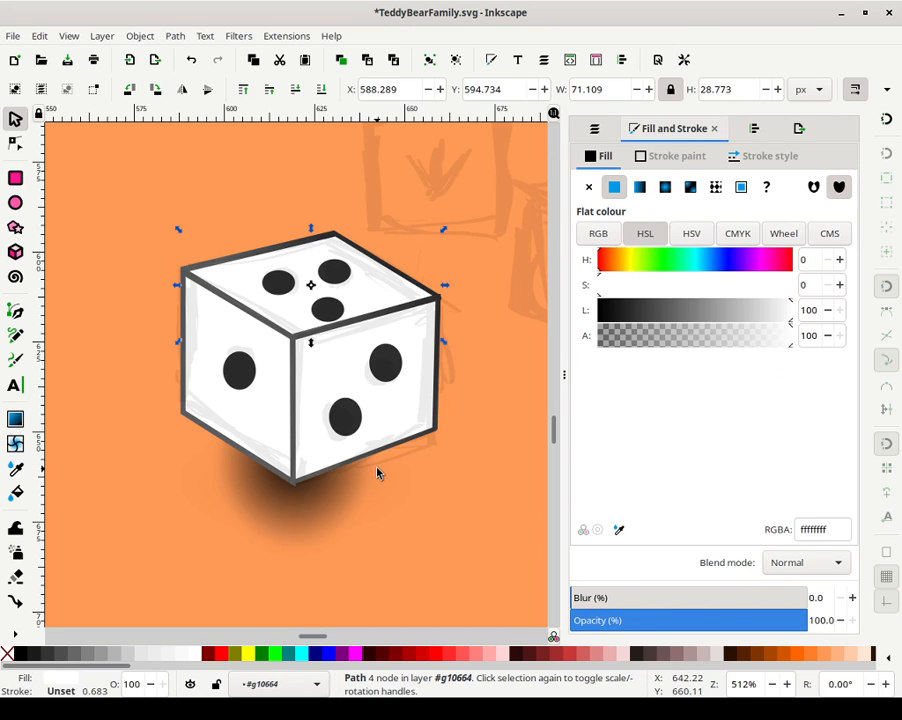
pyautogui.click(363, 517)
pyautogui.click(296, 540)
pyautogui.click(316, 512)
pyautogui.moveTo(316, 512); pyautogui.dragTo(492, 601)
pyautogui.click(300, 516)
pyautogui.click(395, 527)
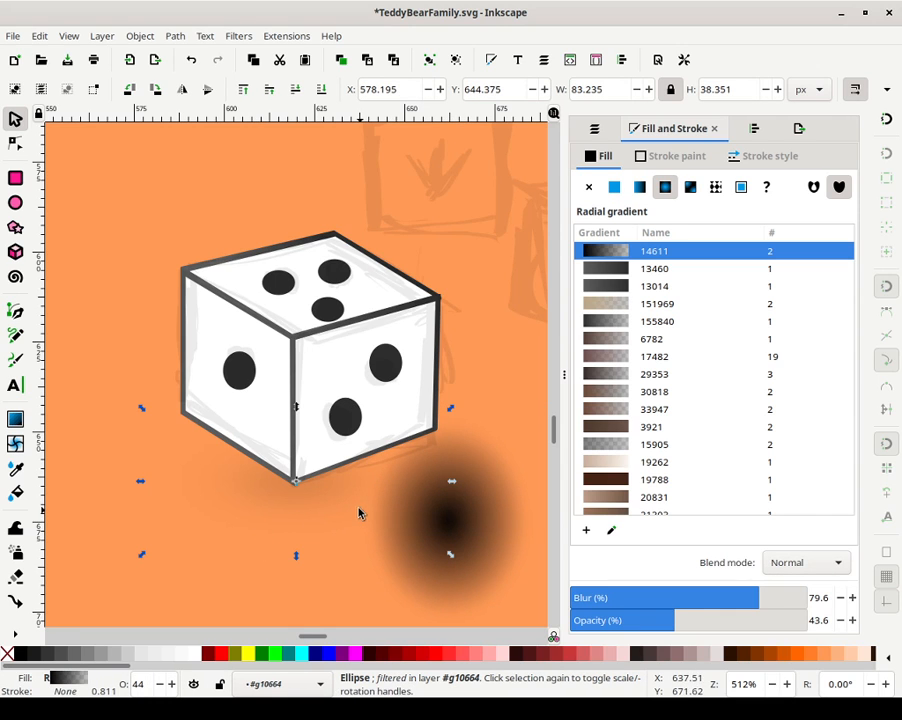
# Set the flattened shadow's opacity to 100% and move the darker shadow ellipse back beneath the die's bottom corner
pyautogui.moveTo(691, 619); pyautogui.dragTo(810, 620)
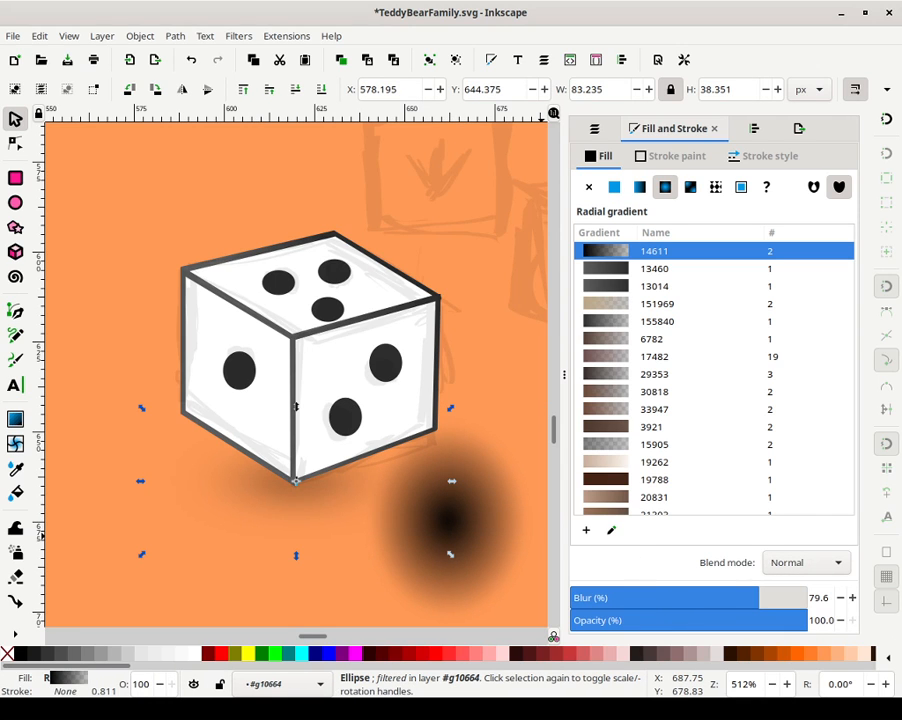
pyautogui.click(503, 521)
pyautogui.moveTo(503, 520); pyautogui.dragTo(352, 472)
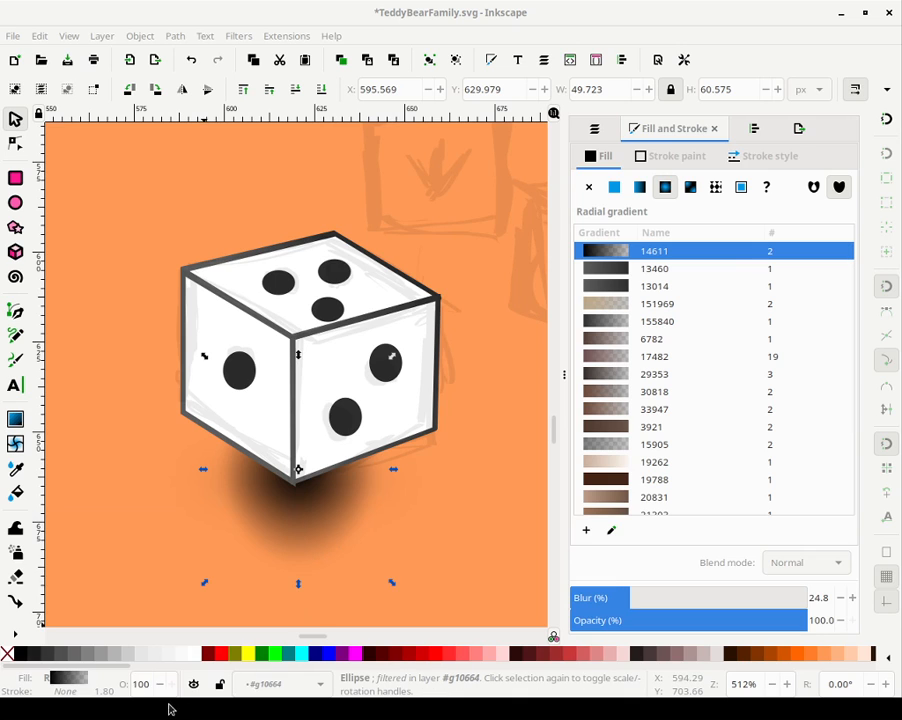
# Find PulseAudio Volume Control in the desktop's application search and launch it
pyautogui.hotkey('ctrl', 'space')
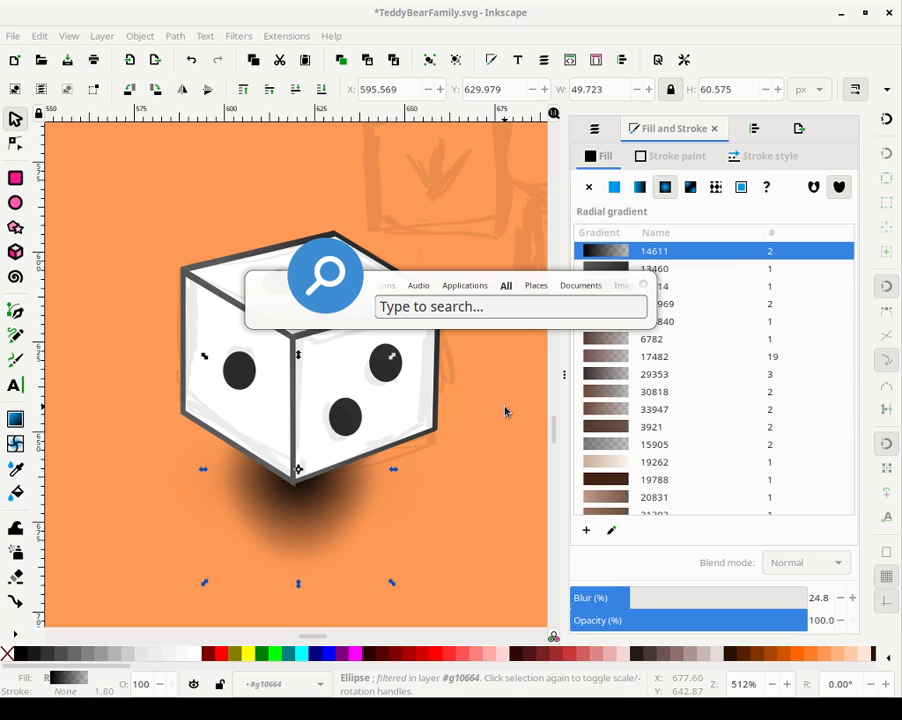
pyautogui.write('PulseAudio Volume Control')
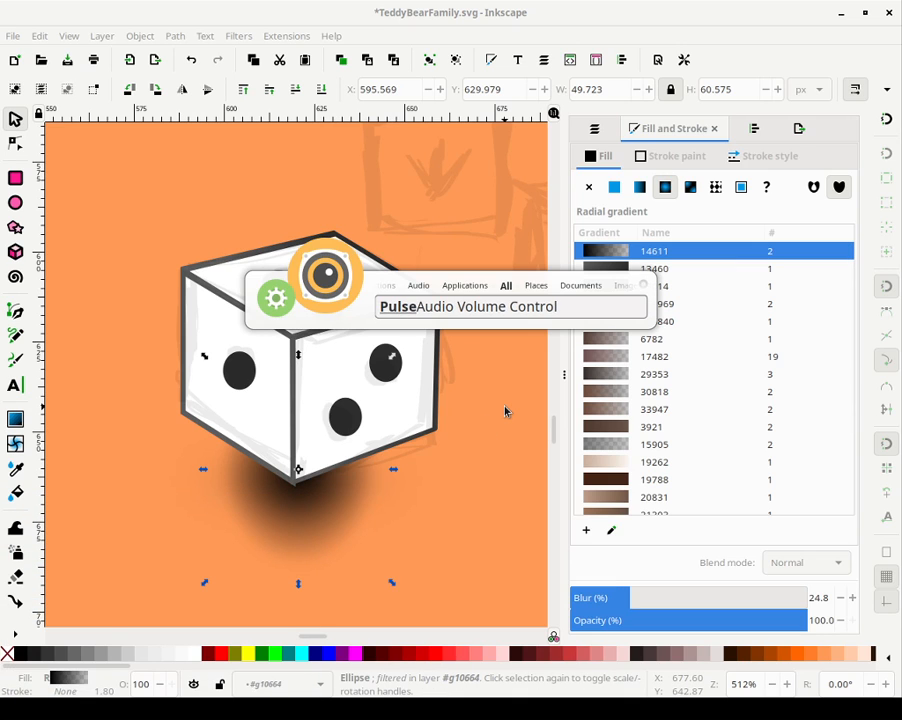
pyautogui.press('Return')
# Lower the top edge of the darker shadow ellipse and set its blur to 70.6%
pyautogui.click(357, 529)
pyautogui.click(333, 517)
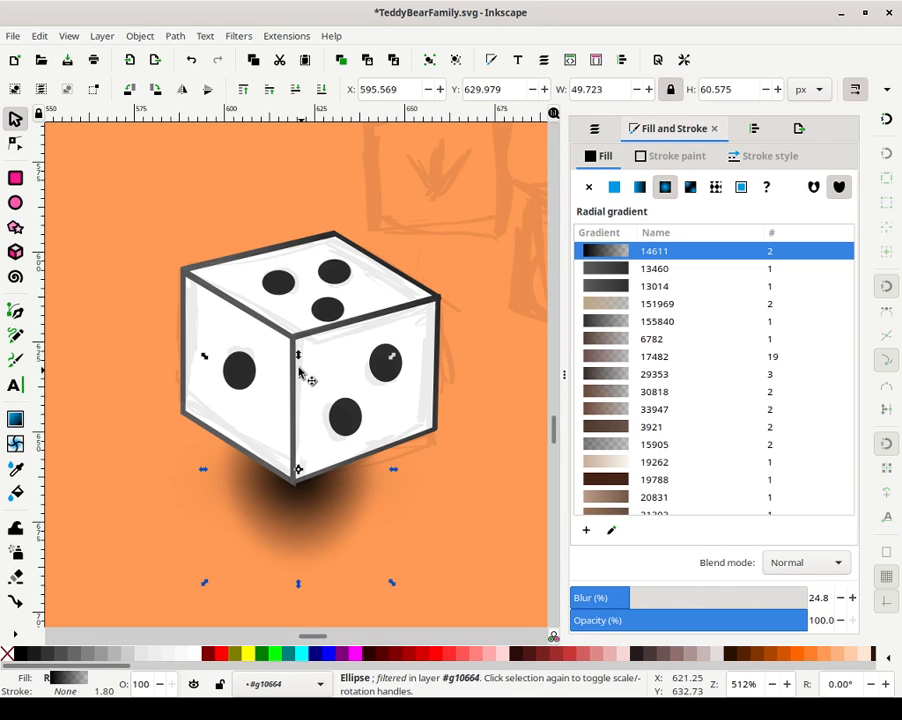
pyautogui.moveTo(297, 362); pyautogui.dragTo(303, 411)
pyautogui.moveTo(692, 594); pyautogui.dragTo(737, 601)
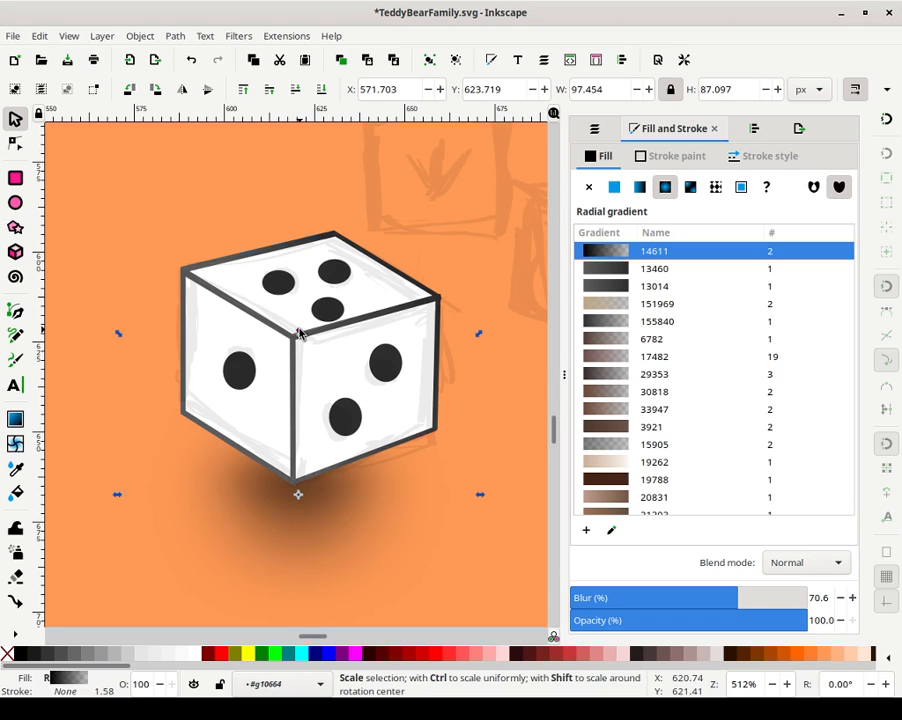
# Flatten the darker shadow from below and enlarge it to about 124 by 99 px
pyautogui.scroll(-1, 300, 365)
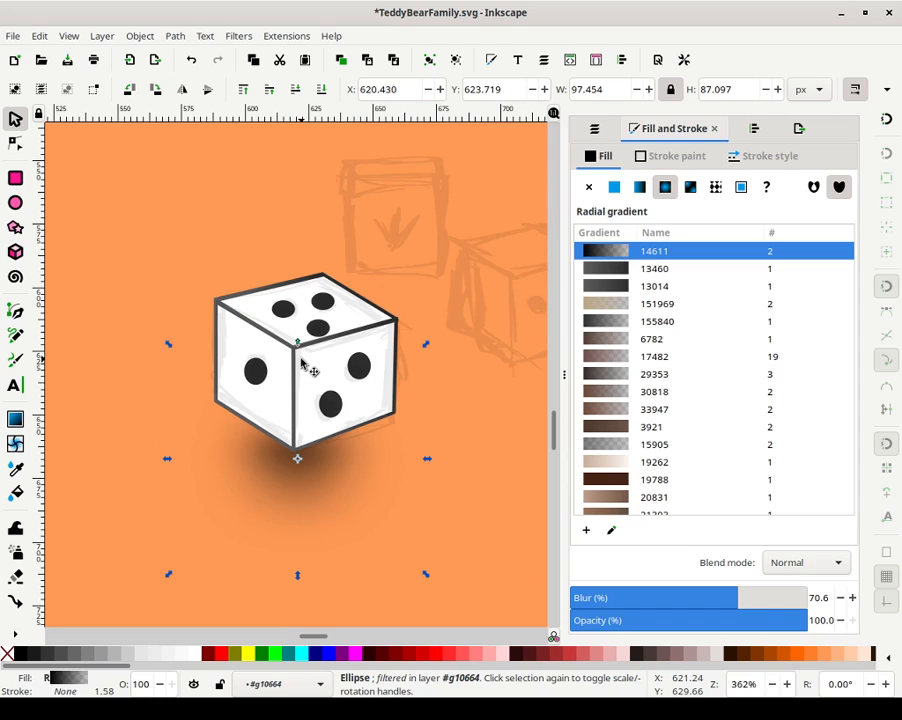
pyautogui.moveTo(297, 576); pyautogui.dragTo(312, 541)
pyautogui.click(342, 462)
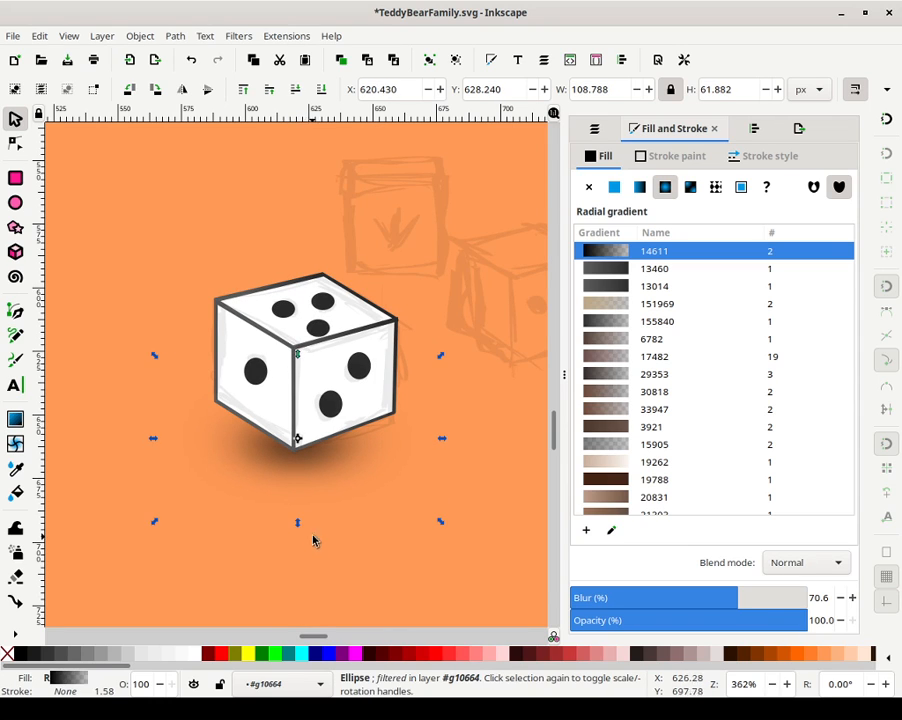
pyautogui.moveTo(444, 358); pyautogui.dragTo(462, 420)
pyautogui.press('Escape')
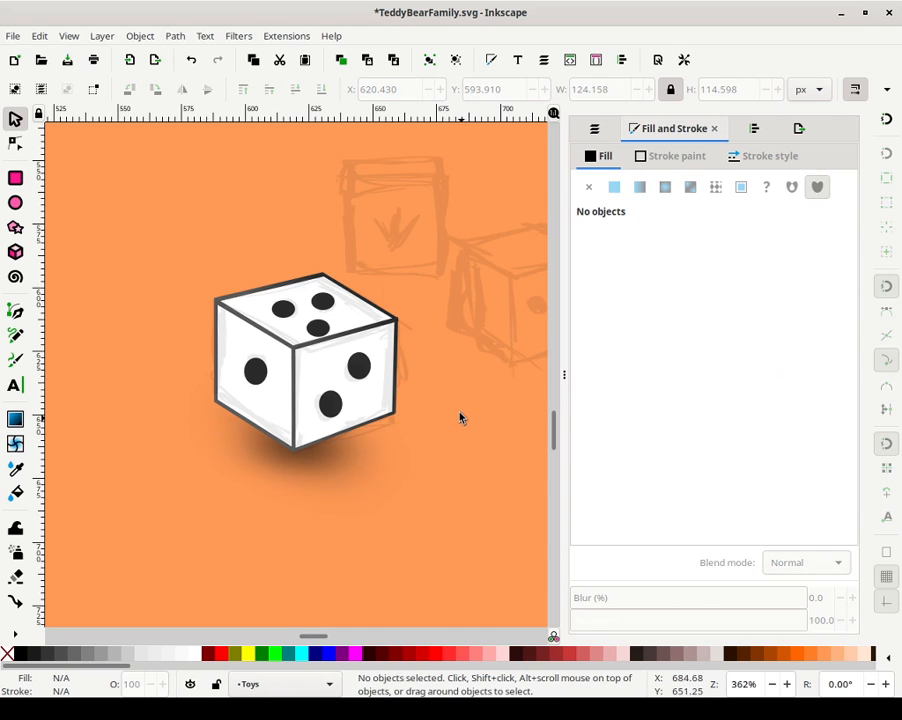
# Compare the die and its shadow with the rest of the room scene
pyautogui.press('-')
pyautogui.press('-')
pyautogui.press('-')
pyautogui.press('-')
pyautogui.press('-')
pyautogui.press('-')
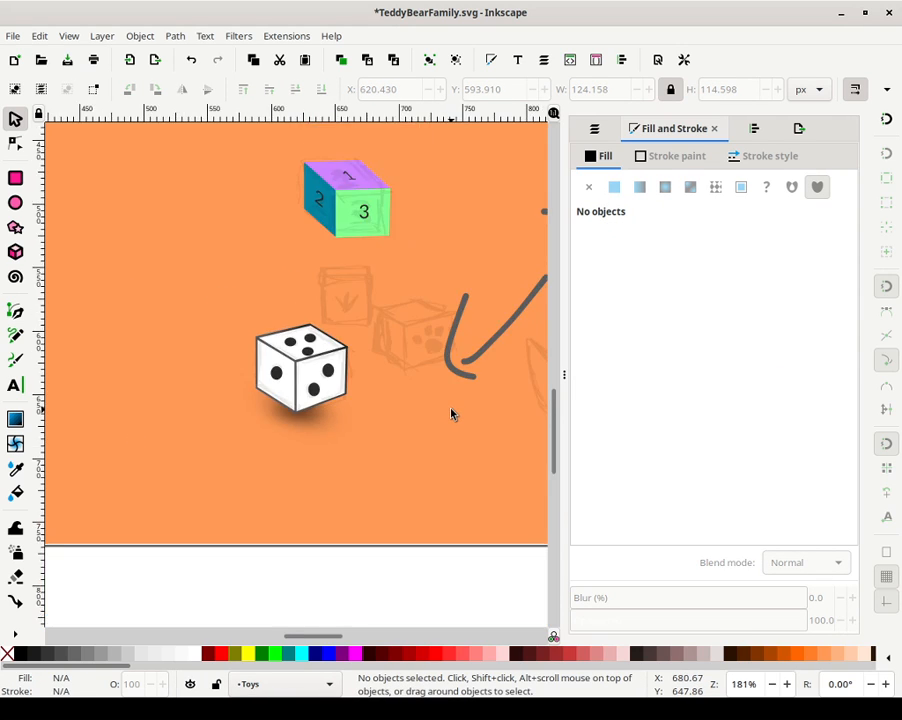
pyautogui.press('+')
pyautogui.press('+')
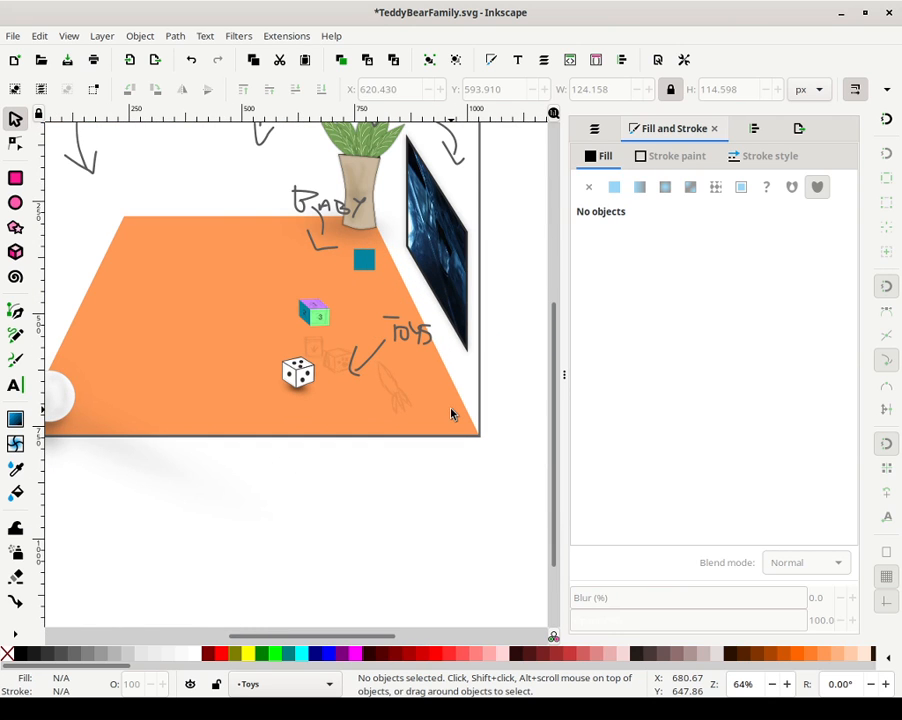
pyautogui.press('-')
pyautogui.press('-')
# Try to move the front pip on the die's top face, and undo the move
pyautogui.press('+')
pyautogui.press('+')
pyautogui.press('+')
pyautogui.press('+')
pyautogui.press('+')
pyautogui.press('+')
pyautogui.press('+')
pyautogui.press('+')
pyautogui.press('+')
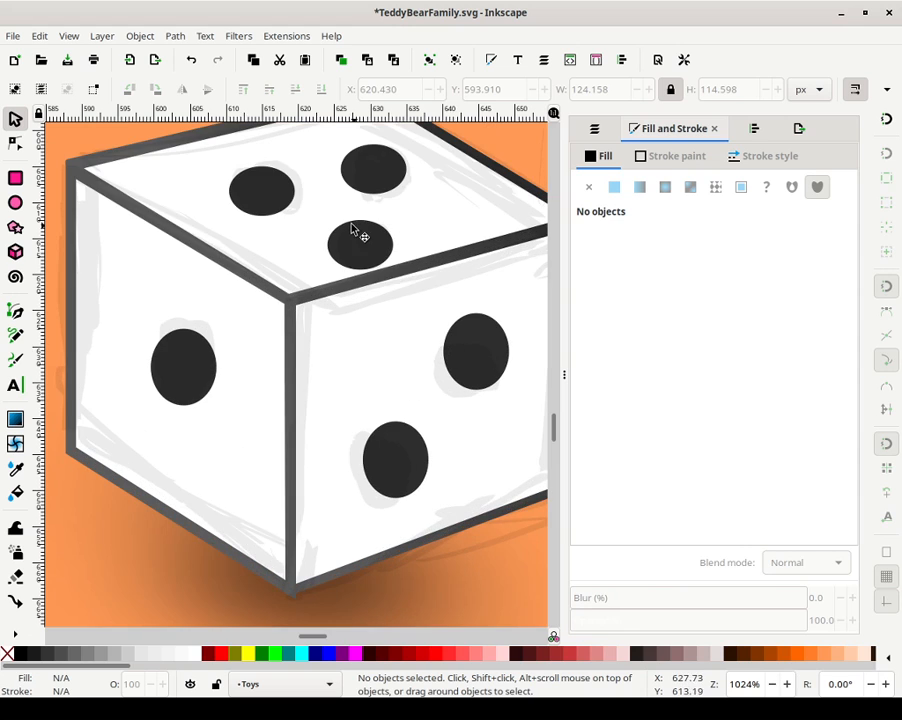
pyautogui.click(362, 238)
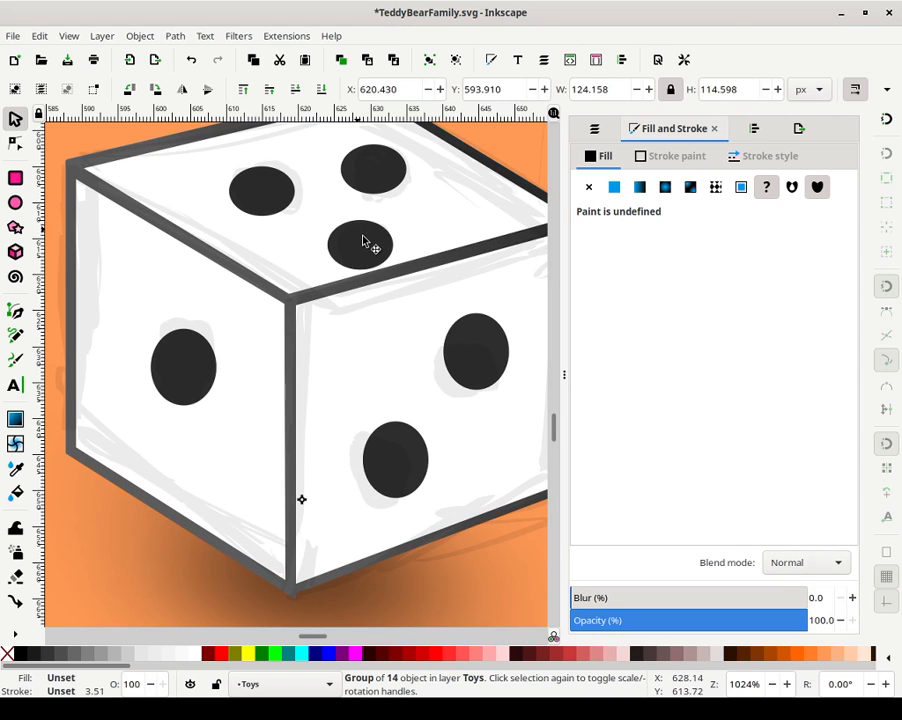
pyautogui.click(521, 547)
pyautogui.moveTo(366, 256); pyautogui.dragTo(344, 232)
pyautogui.hotkey('ctrl', 'z')
# Select all objects in the Toys layer and ungroup them into individual shapes, keeping their positions
pyautogui.hotkey('ctrl', 'a')
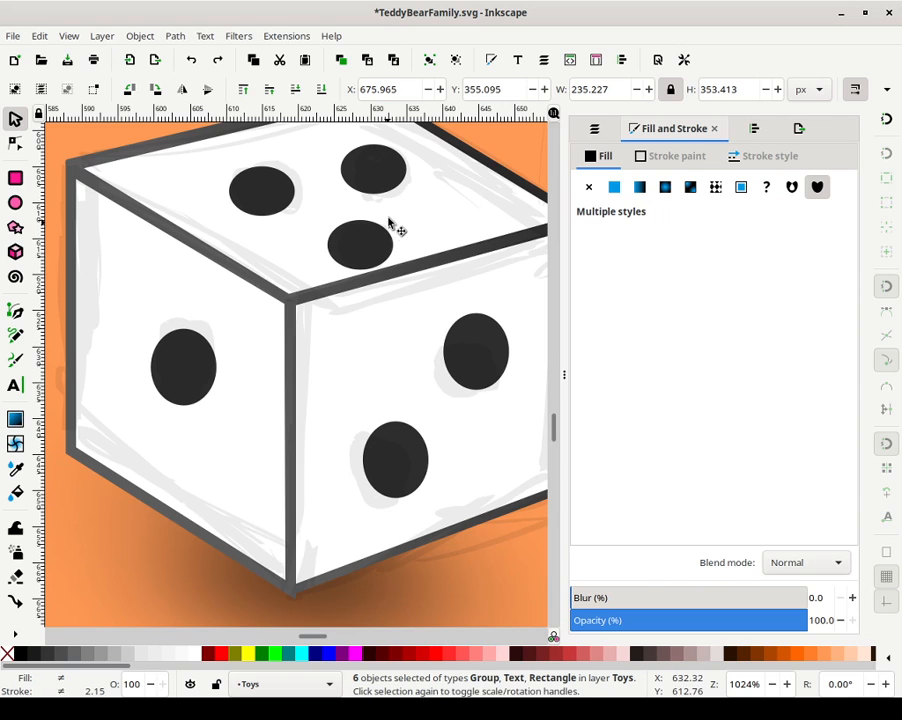
pyautogui.click(457, 60)
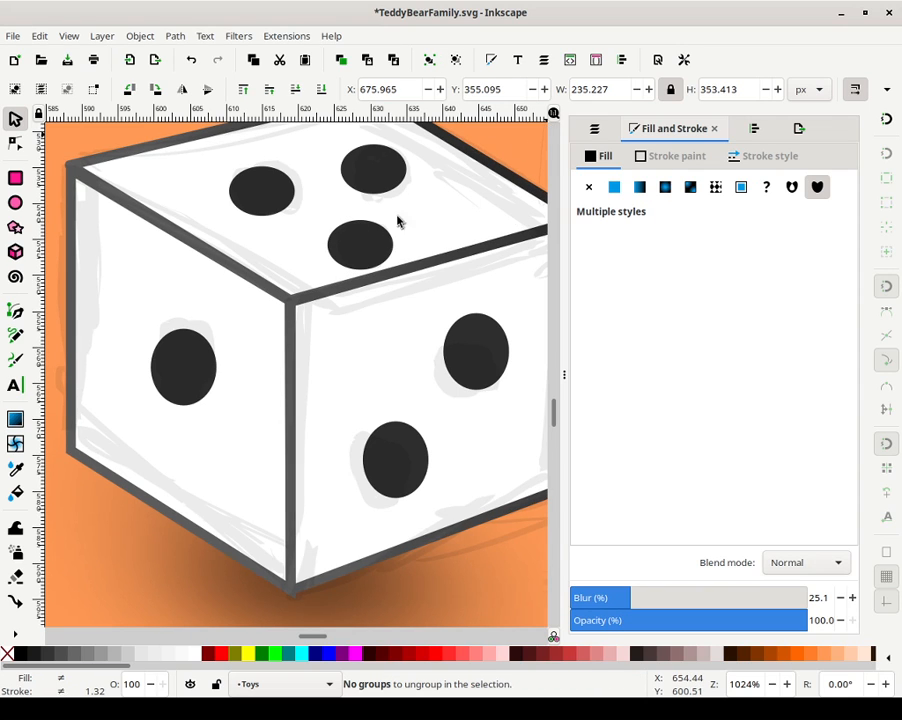
pyautogui.scroll(10, 356, 252)
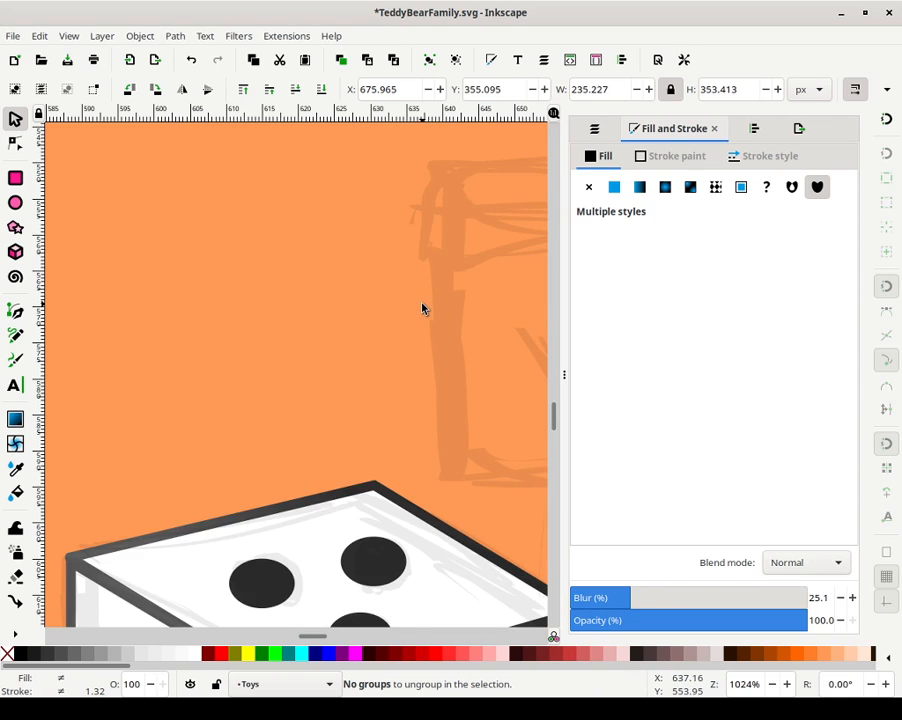
pyautogui.scroll(-8, 422, 309)
pyautogui.moveTo(366, 360); pyautogui.dragTo(334, 322)
pyautogui.hotkey('ctrl', 'z')
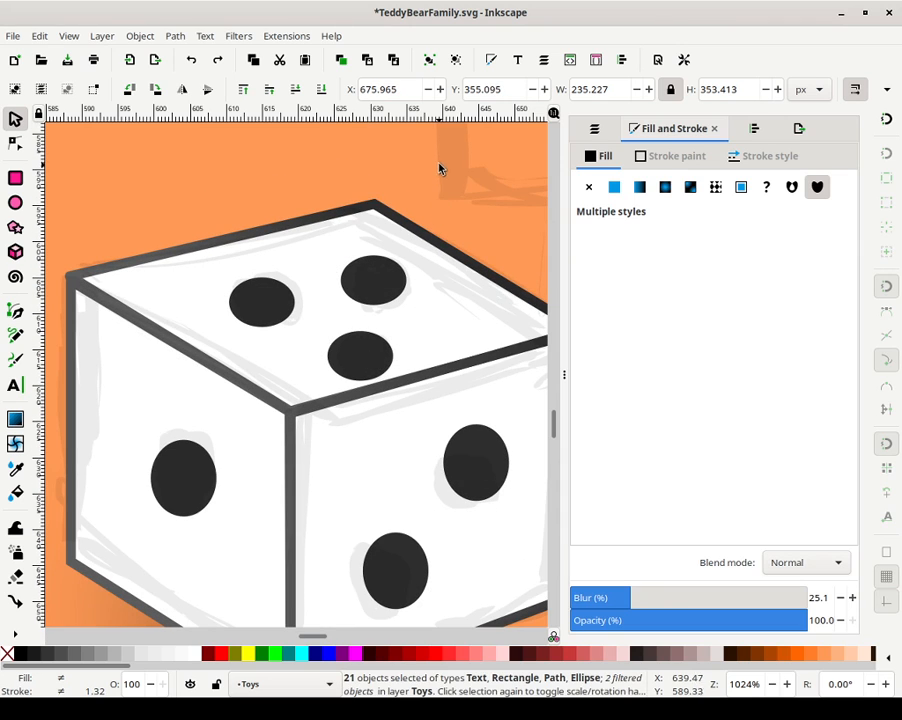
pyautogui.click(455, 61)
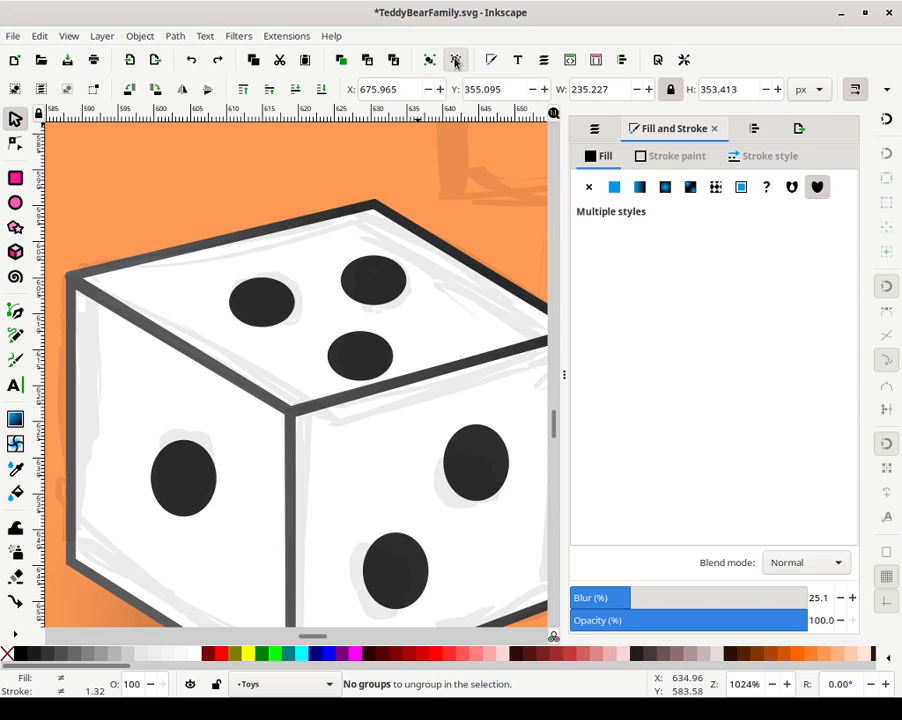
pyautogui.press('Escape')
# Shift the three pips on the die's top face slightly up and left to rearrange them across the face
pyautogui.click(374, 358)
pyautogui.moveTo(374, 358)
pyautogui.mouseDown()
pyautogui.moveTo(355, 337)
pyautogui.moveTo(363, 338)
pyautogui.mouseUp()
pyautogui.moveTo(287, 304); pyautogui.dragTo(249, 302)
pyautogui.moveTo(370, 278); pyautogui.dragTo(338, 250)
pyautogui.moveTo(356, 332); pyautogui.dragTo(390, 314)
pyautogui.press('-')
pyautogui.press('-')
pyautogui.press('-')
pyautogui.press('-')
pyautogui.press('-')
pyautogui.press('-')
pyautogui.press('-')
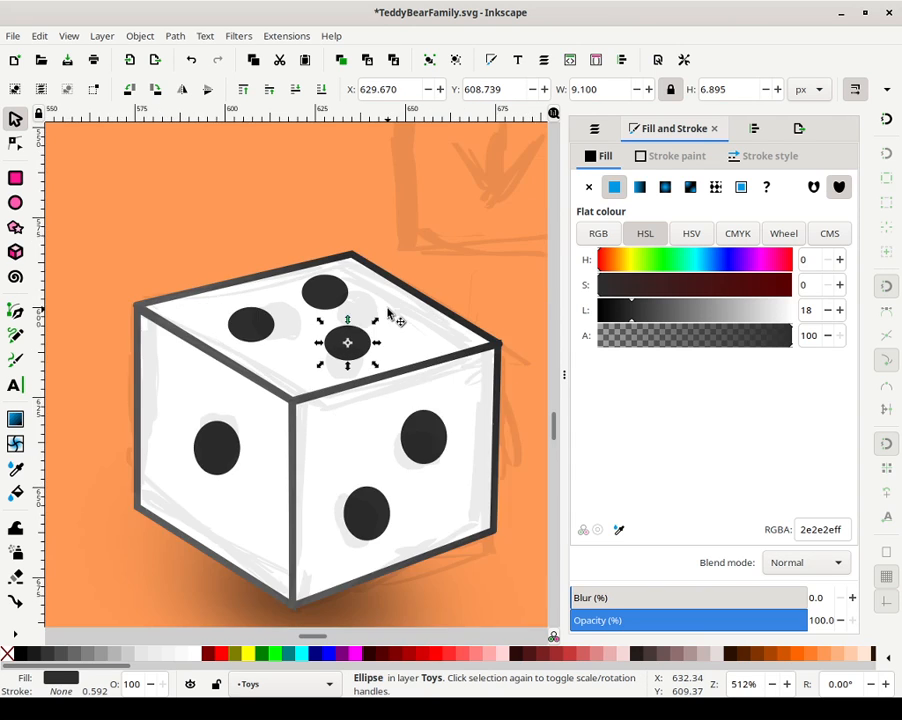
pyautogui.press('Escape')
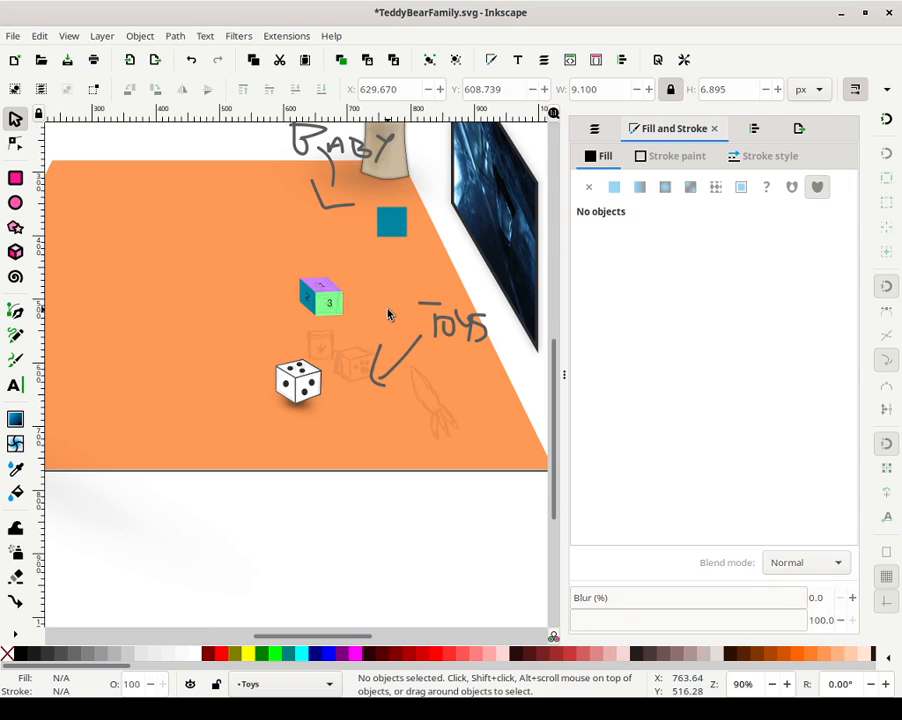
# Nudge the pip on the die's left face slightly down to a Y position of about 629.5 px
pyautogui.click(286, 383)
pyautogui.press('Down')
pyautogui.press('Down')
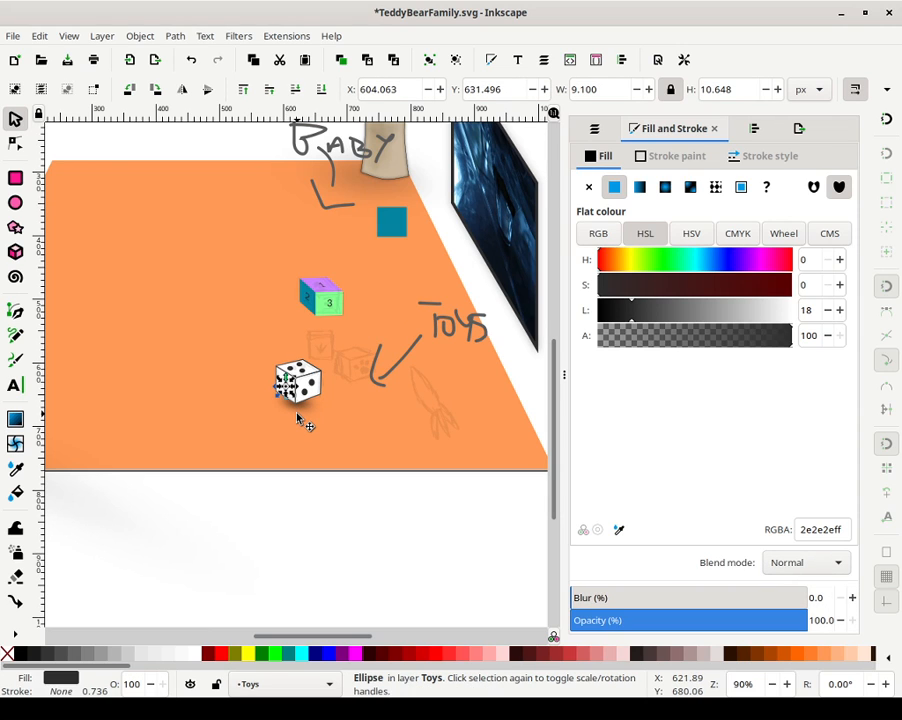
pyautogui.press('Escape')
pyautogui.click(287, 384)
pyautogui.press('Up')
pyautogui.press('Escape')
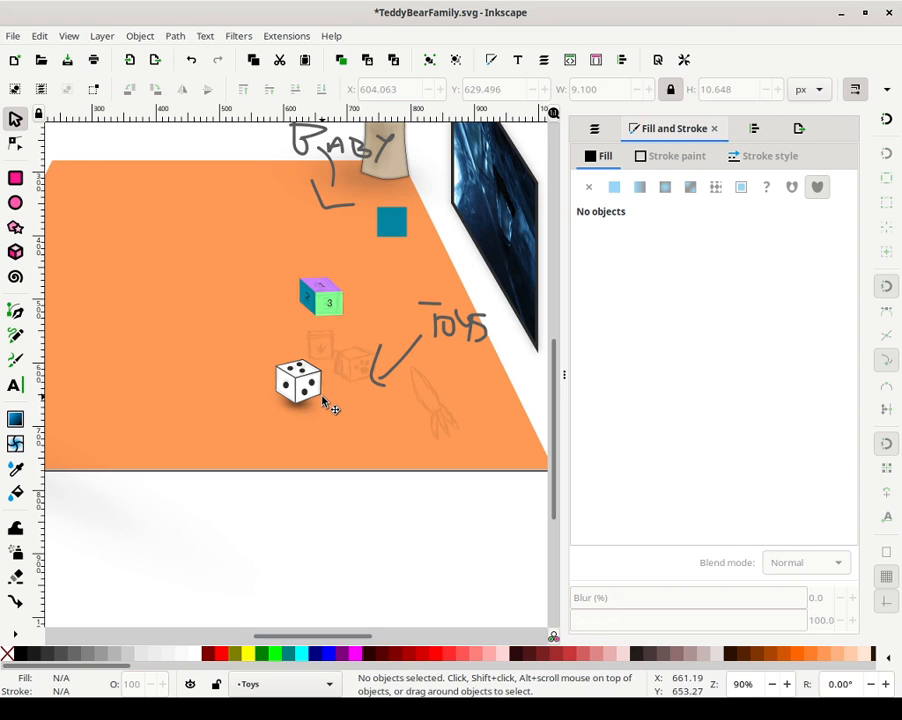
# Rotate the larger shadow ellipse slightly clockwise and move it up and left behind the die
pyautogui.keyDown('ctrl'); pyautogui.scroll(4, 322, 400); pyautogui.keyUp('ctrl')
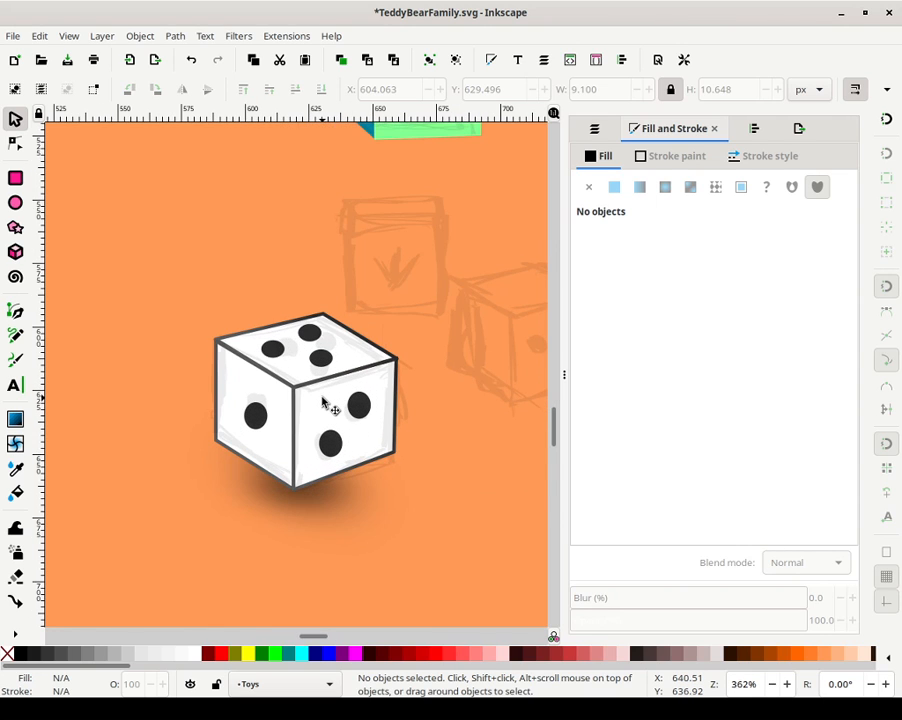
pyautogui.moveTo(425, 573); pyautogui.dragTo(185, 488)
pyautogui.click(339, 504)
pyautogui.click(339, 504)
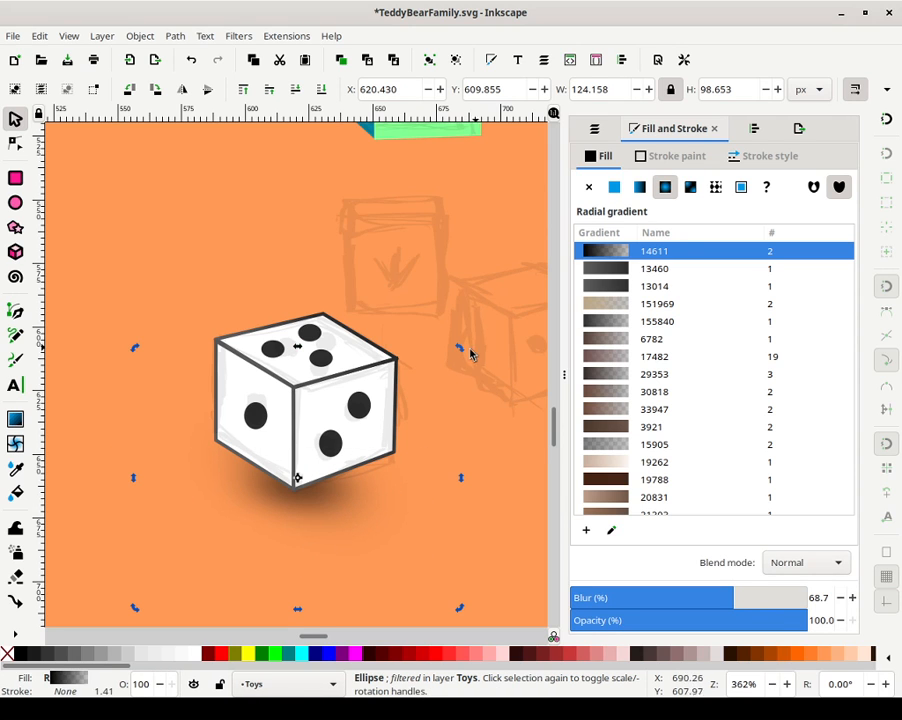
pyautogui.moveTo(461, 348); pyautogui.dragTo(478, 393)
pyautogui.press('Escape')
pyautogui.moveTo(334, 512); pyautogui.dragTo(306, 471)
pyautogui.press('Escape')
pyautogui.click(296, 513)
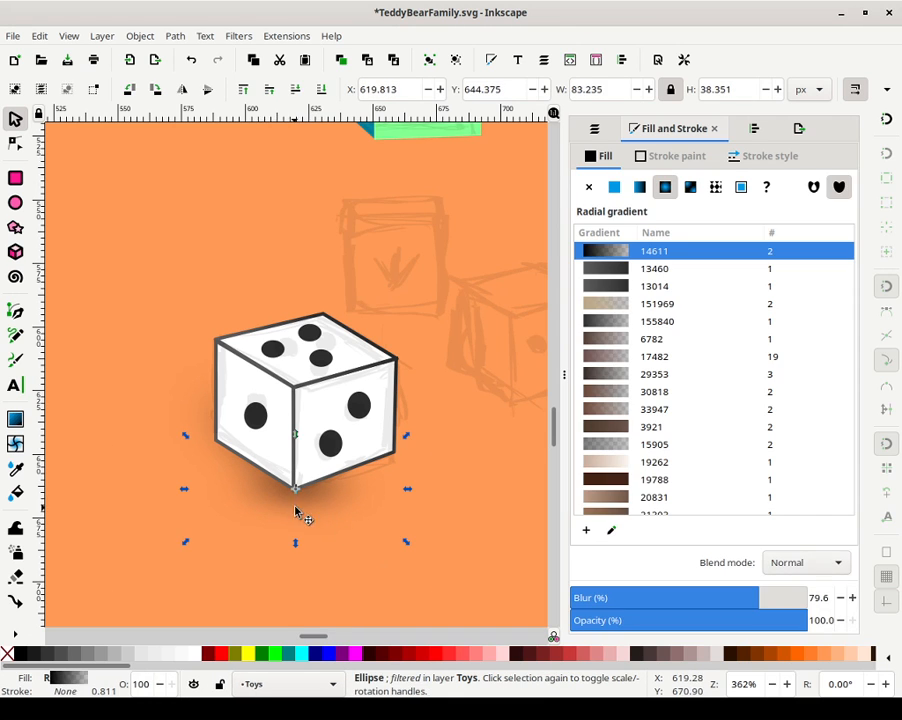
# Move the larger shadow ellipse right and slightly up to about X 630.6, Y 640.4 px and deselect it
pyautogui.moveTo(338, 509)
pyautogui.mouseDown()
pyautogui.moveTo(314, 499)
pyautogui.moveTo(322, 484)
pyautogui.moveTo(358, 492)
pyautogui.moveTo(472, 468)
pyautogui.mouseUp()
pyautogui.click(475, 472)
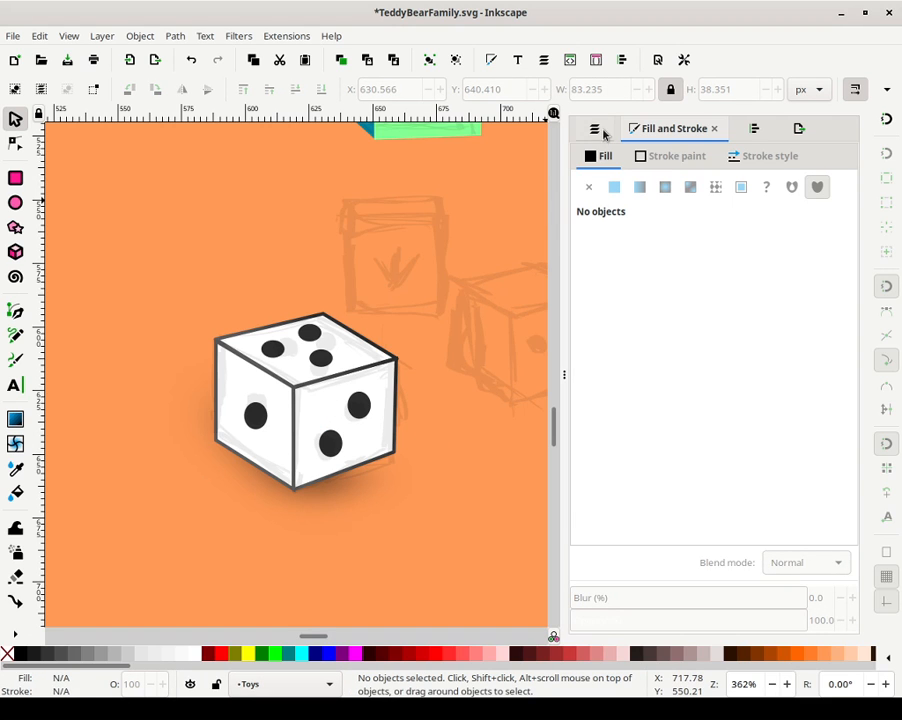
# Move the teal square down and left onto the sketched block behind the die, at about Y 564 px
pyautogui.moveTo(531, 210)
pyautogui.mouseDown()
pyautogui.moveTo(405, 290)
pyautogui.moveTo(336, 317)
pyautogui.mouseUp()
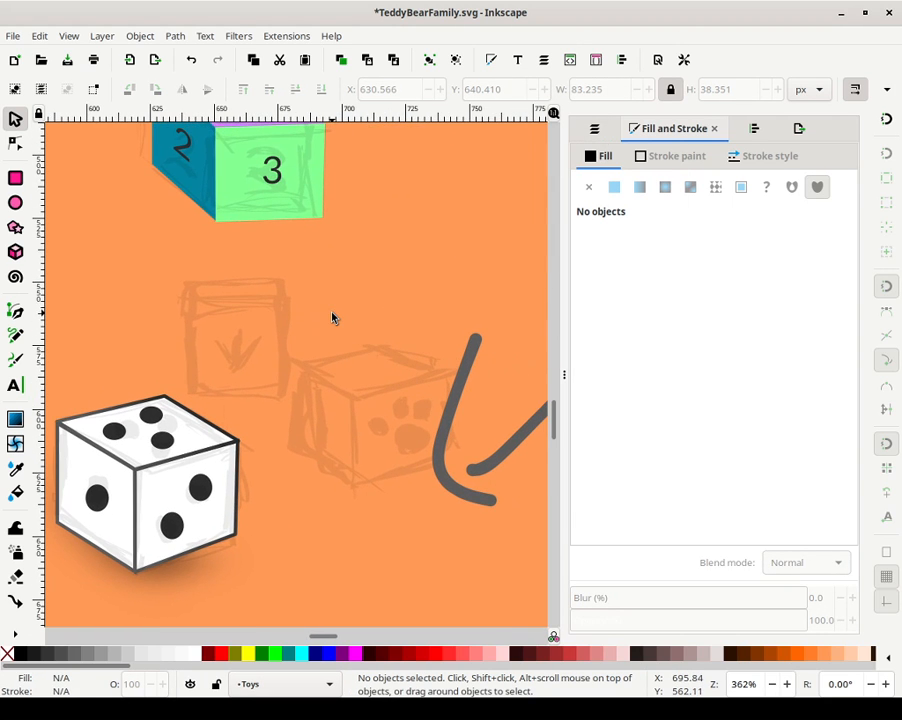
pyautogui.scroll(-4, 333, 318)
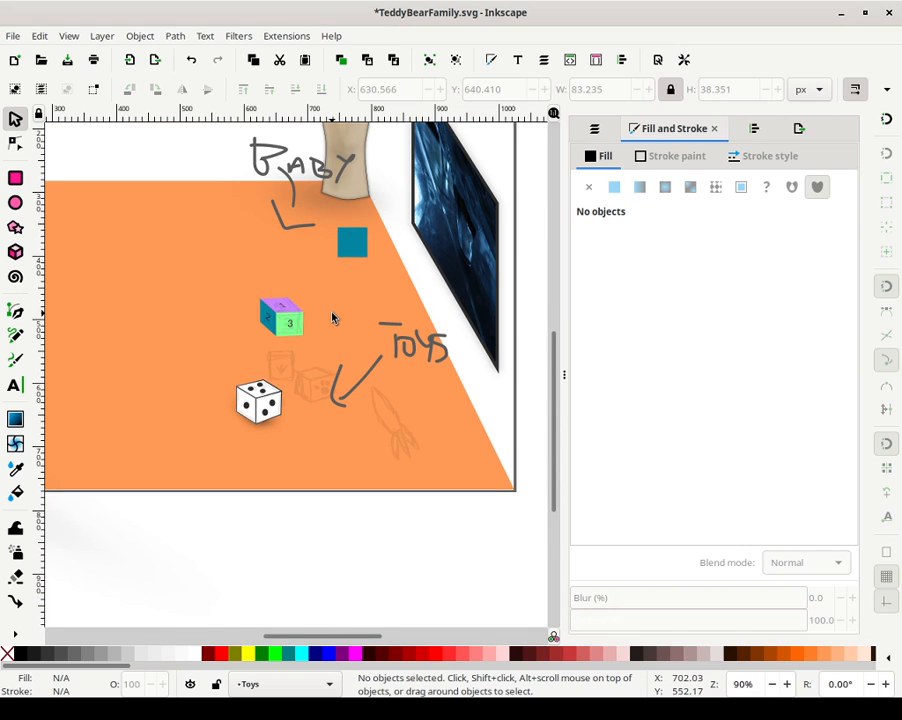
pyautogui.moveTo(351, 255)
pyautogui.mouseDown()
pyautogui.moveTo(278, 392)
pyautogui.moveTo(288, 380)
pyautogui.moveTo(275, 384)
pyautogui.moveTo(281, 391)
pyautogui.mouseUp()
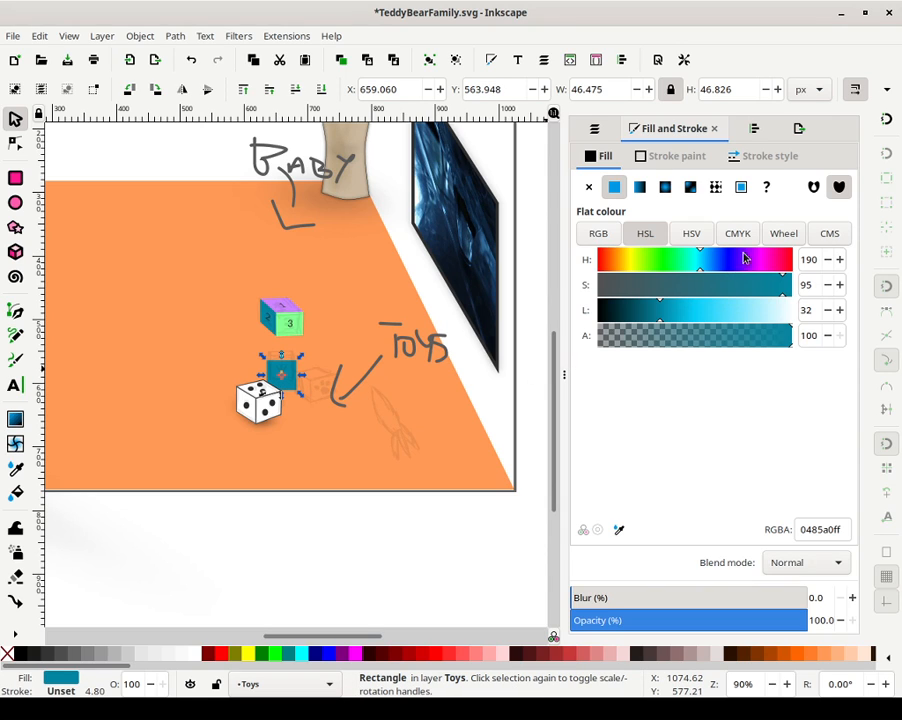
# Recolour the square's fill to a muted purple with hue 305, saturation 36 and lightness 48
pyautogui.click(764, 259)
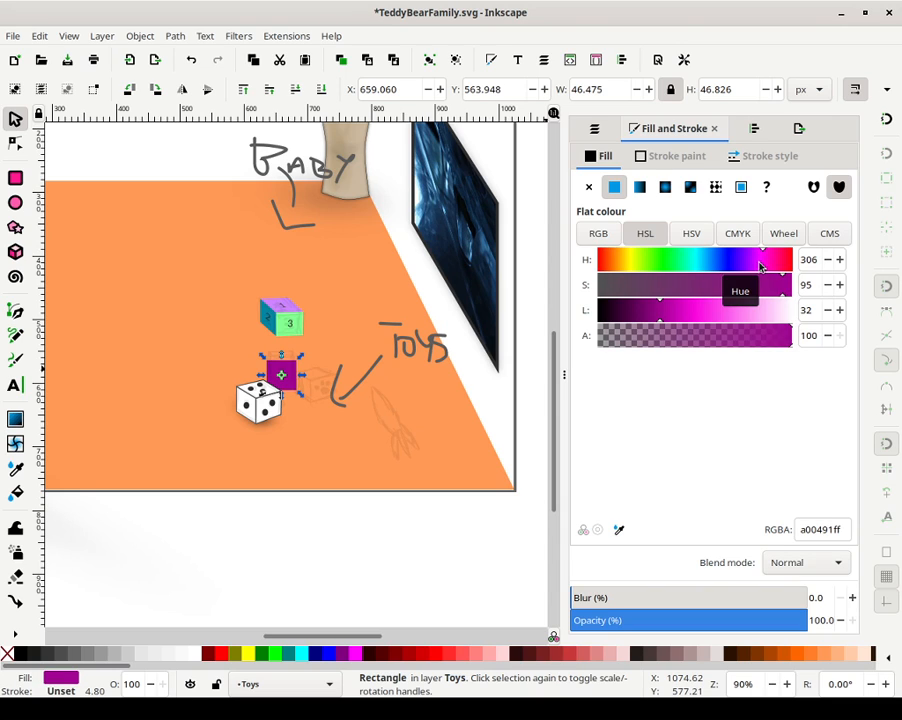
pyautogui.click(661, 291)
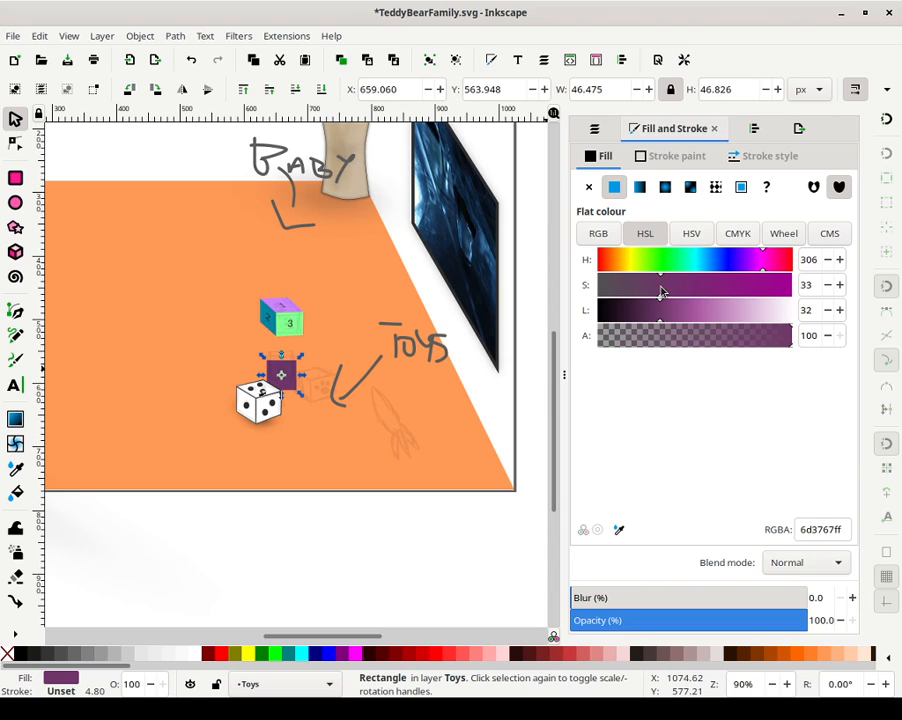
pyautogui.click(705, 316)
pyautogui.moveTo(705, 318); pyautogui.dragTo(691, 316)
pyautogui.click(827, 286)
pyautogui.click(827, 286)
pyautogui.click(840, 286)
pyautogui.click(840, 286)
pyautogui.click(840, 286)
pyautogui.click(840, 286)
pyautogui.click(840, 286)
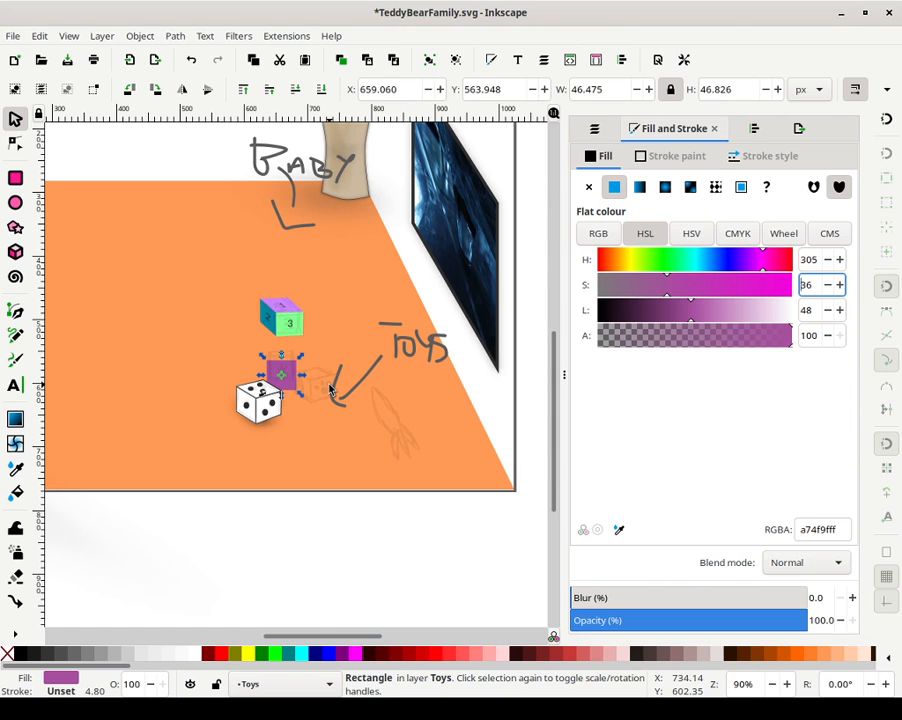
# Nudge the purple square slightly left to centre it over the sketched block, and deselect it
pyautogui.scroll(4, 330, 390)
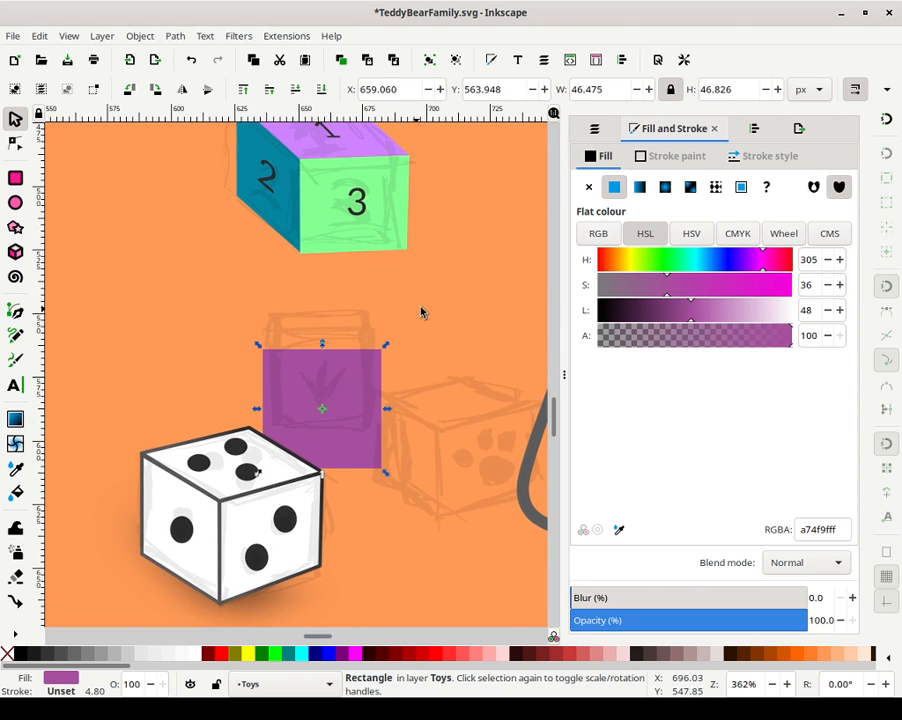
pyautogui.moveTo(370, 366); pyautogui.dragTo(366, 367)
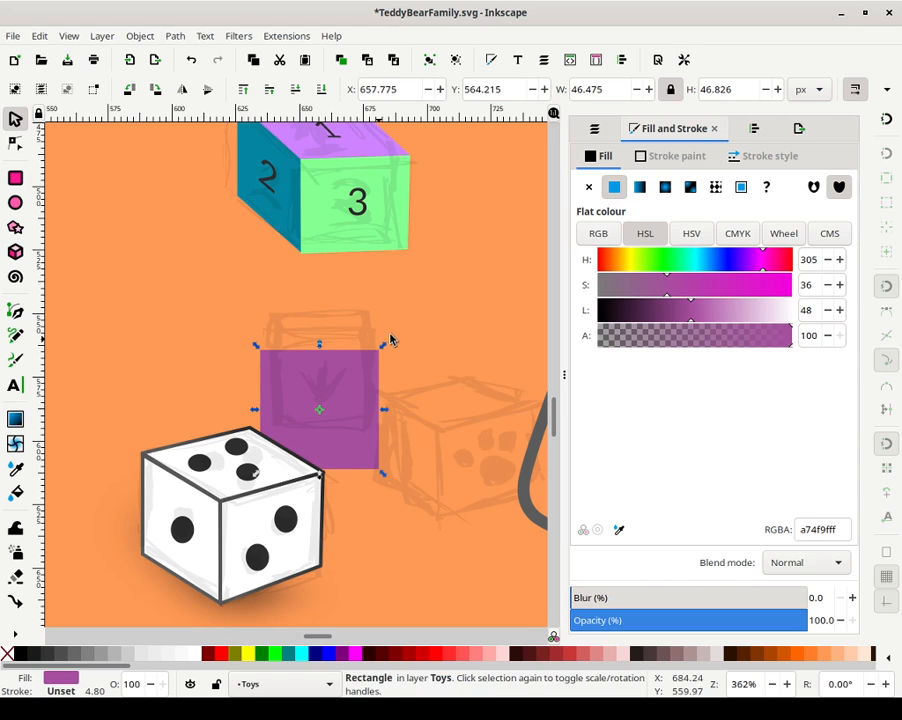
pyautogui.press('Escape')
# Duplicate the purple square, flip the copy upward to about 29 px high from Y 547.4 px, and convert it to a path
pyautogui.click(358, 360)
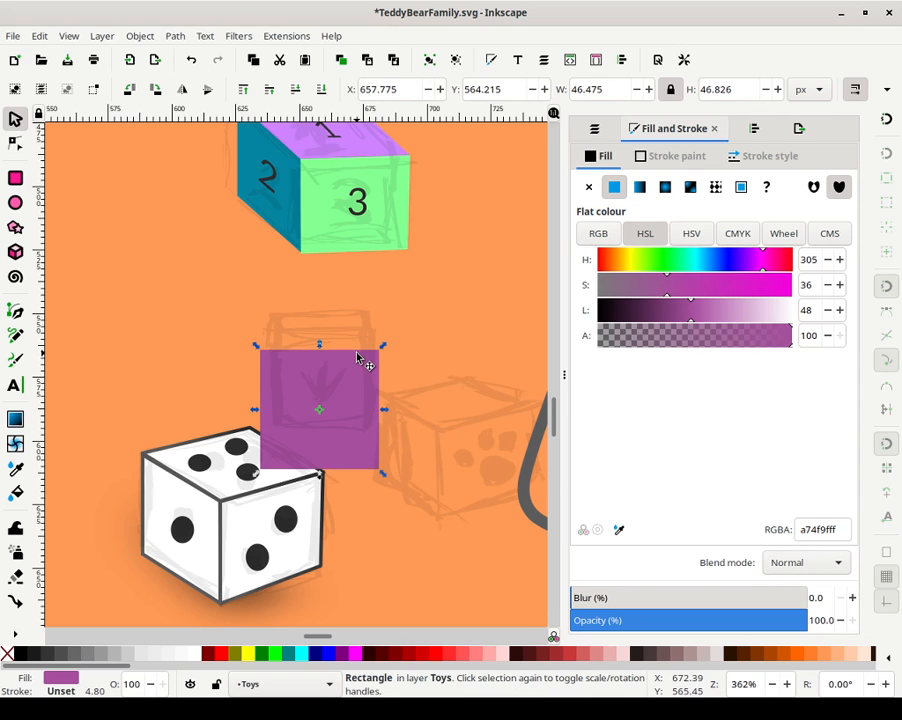
pyautogui.moveTo(320, 474); pyautogui.dragTo(327, 308)
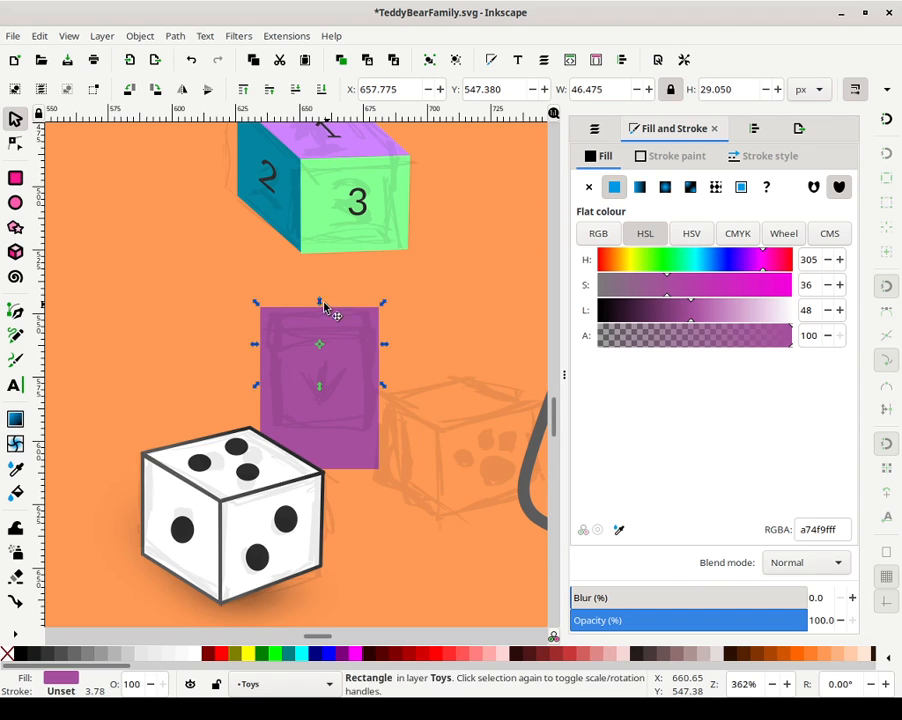
pyautogui.click(175, 36)
pyautogui.click(145, 52)
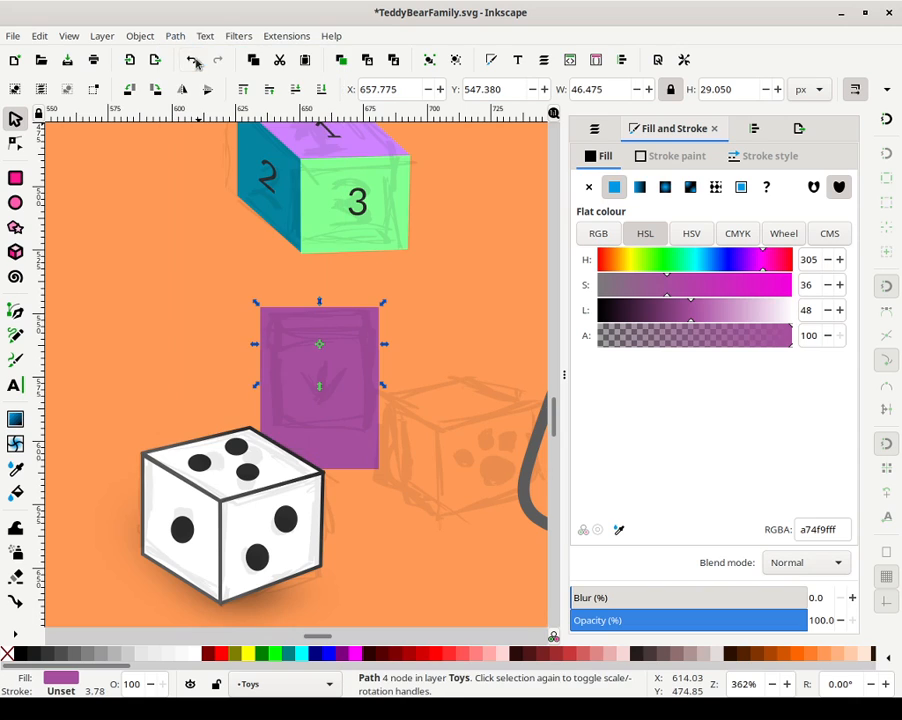
# Shape the copy into the block's trapezoid top face by narrowing its upper edge symmetrically and raising its lower edge to Y 564.43 px
pyautogui.press('n')
pyautogui.moveTo(222, 287); pyautogui.dragTo(406, 316)
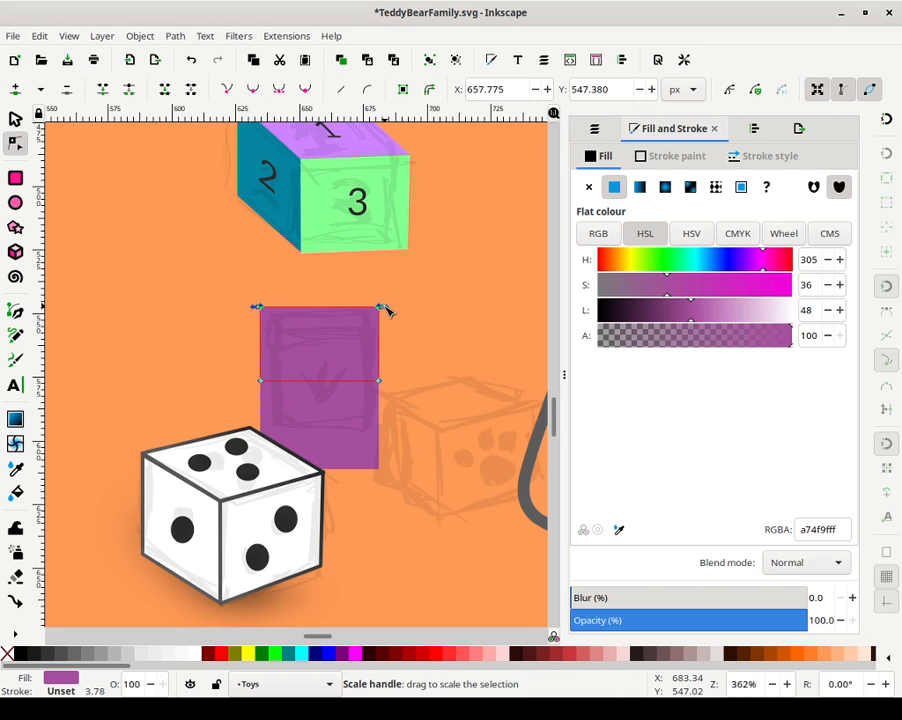
pyautogui.press('shift')
pyautogui.moveTo(388, 311)
pyautogui.mouseDown()
pyautogui.moveTo(362, 312)
pyautogui.moveTo(370, 312)
pyautogui.mouseUp()
pyautogui.moveTo(417, 376); pyautogui.dragTo(250, 442)
pyautogui.press('Up')
pyautogui.press('Up')
pyautogui.press('Up')
pyautogui.press('Up')
pyautogui.press('Up')
pyautogui.press('Up')
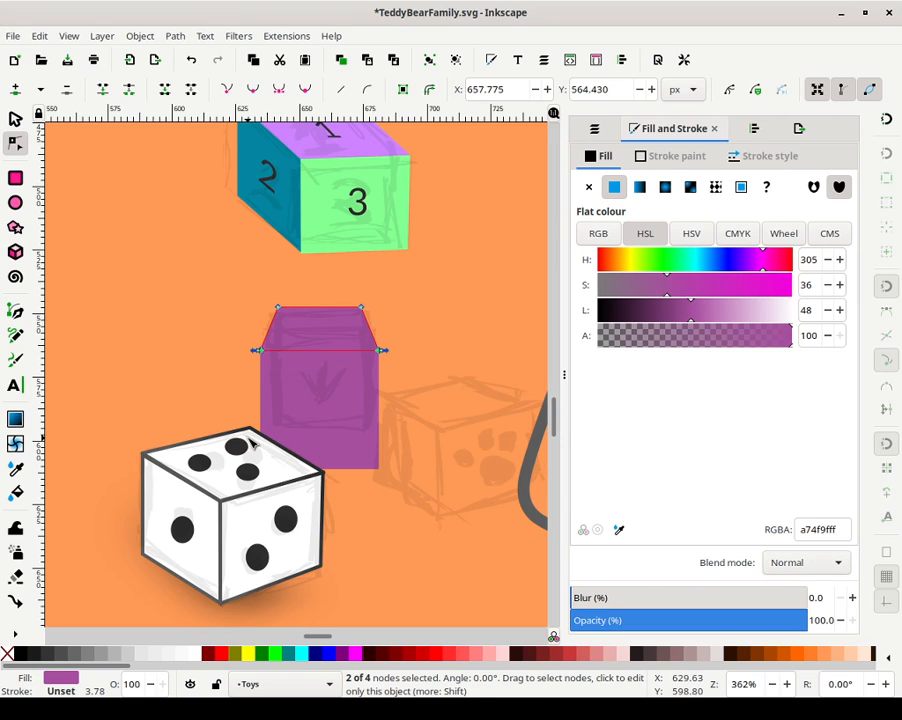
# Shorten the purple front square from its bottom edge to a height of about 38.4 px
pyautogui.click(440, 310)
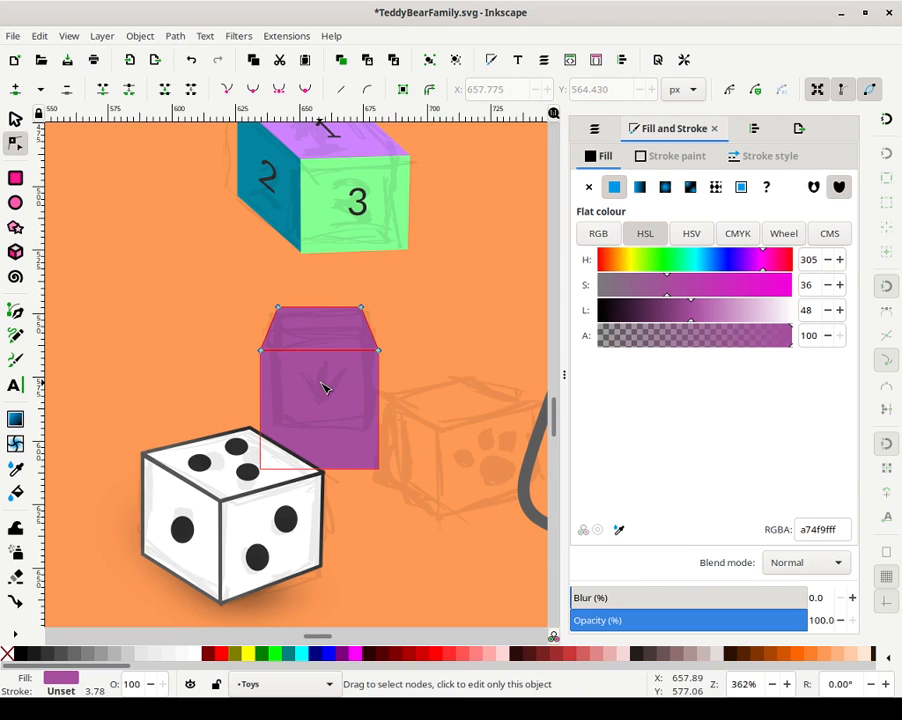
pyautogui.click(340, 423)
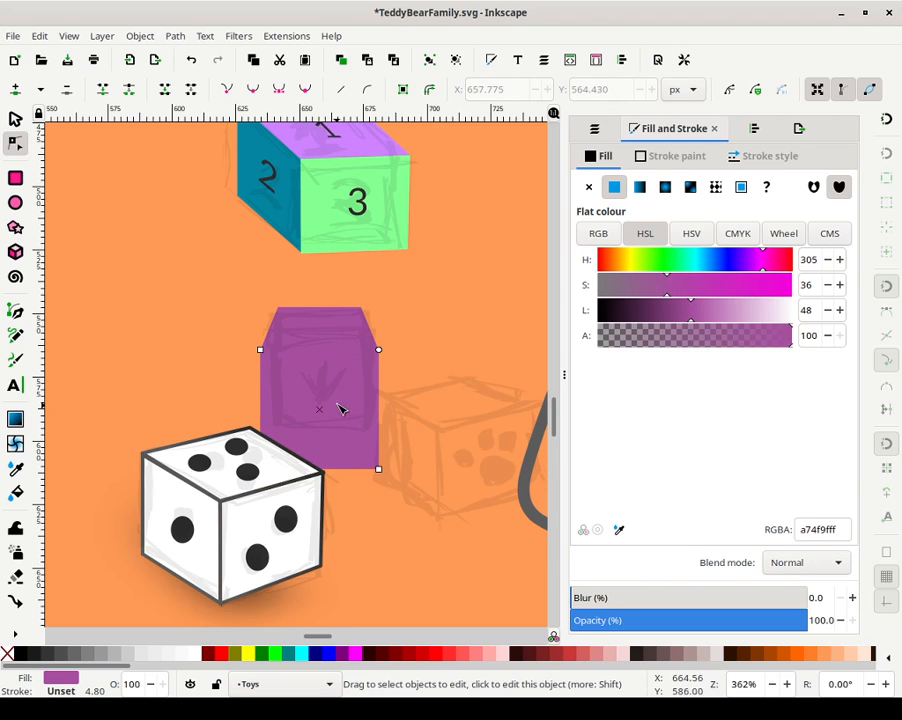
pyautogui.click(15, 118)
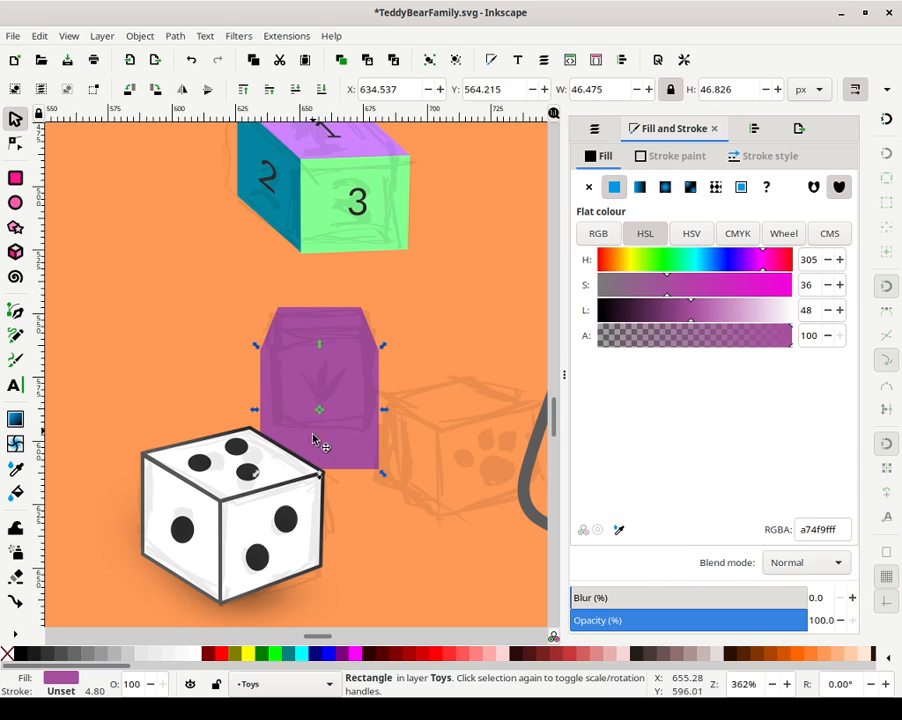
pyautogui.moveTo(320, 476); pyautogui.dragTo(314, 452)
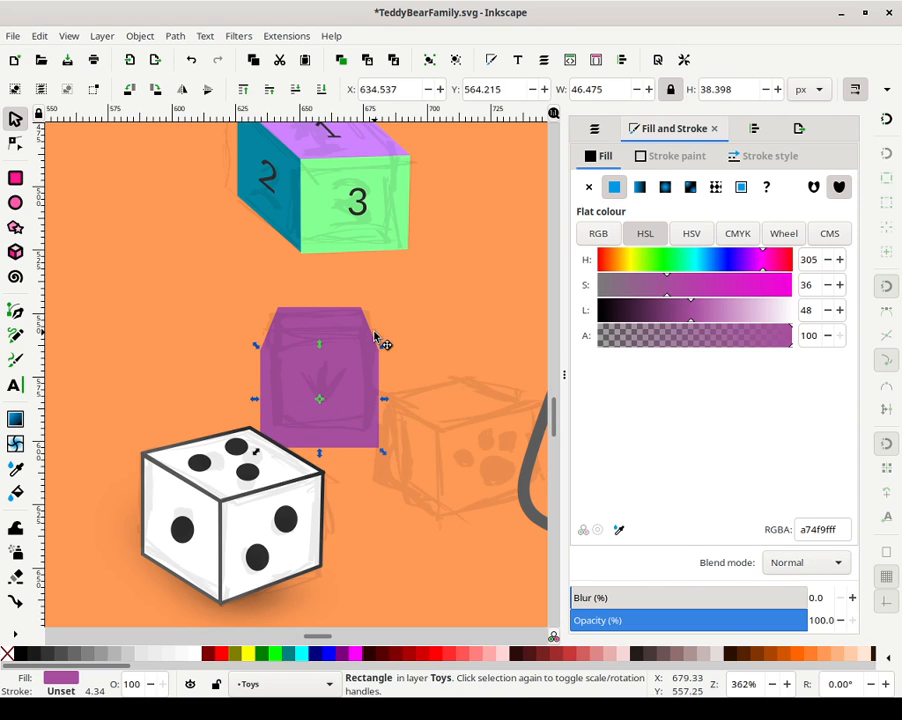
# Darken the trapezoid top face's fill to saturation 35 and lightness 36, and deselect it
pyautogui.click(374, 330)
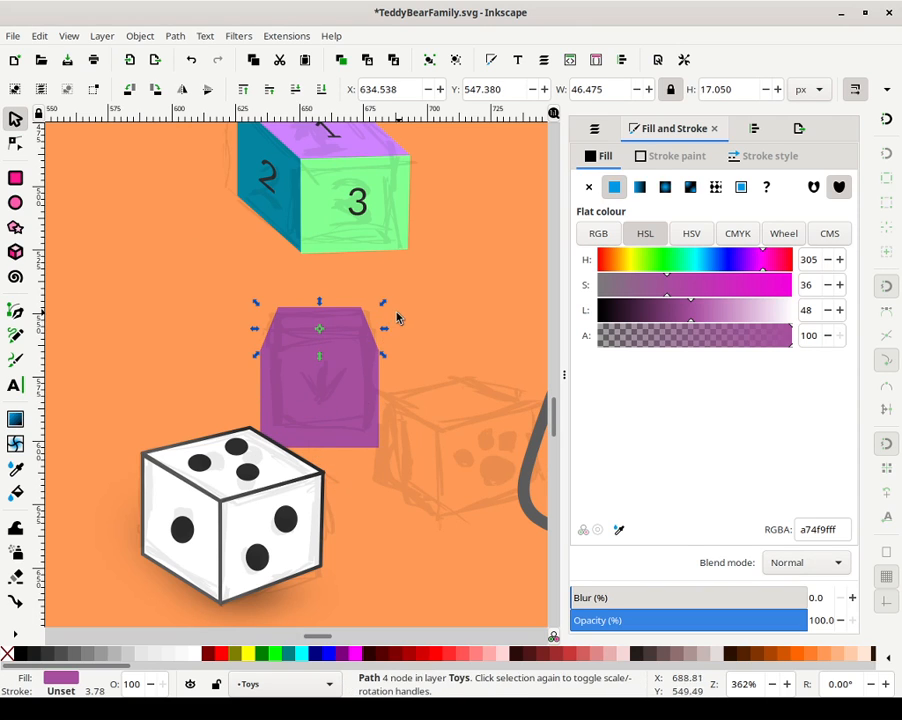
pyautogui.click(677, 320)
pyautogui.moveTo(677, 320); pyautogui.dragTo(670, 320)
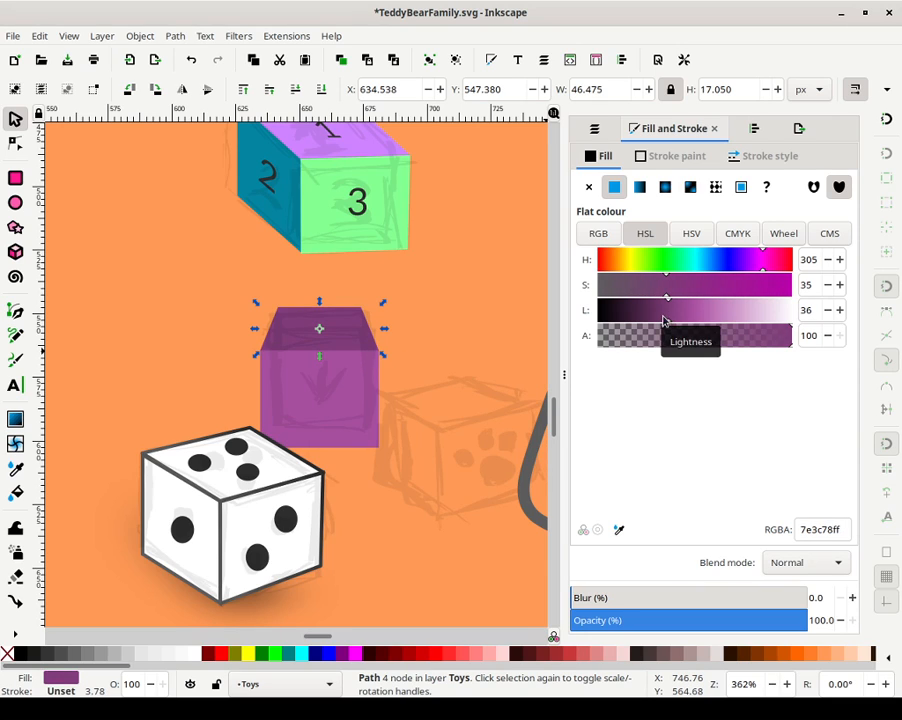
pyautogui.click(484, 287)
# Select the purple block's front face and top face together, leaving out the die
pyautogui.moveTo(455, 255); pyautogui.dragTo(370, 248)
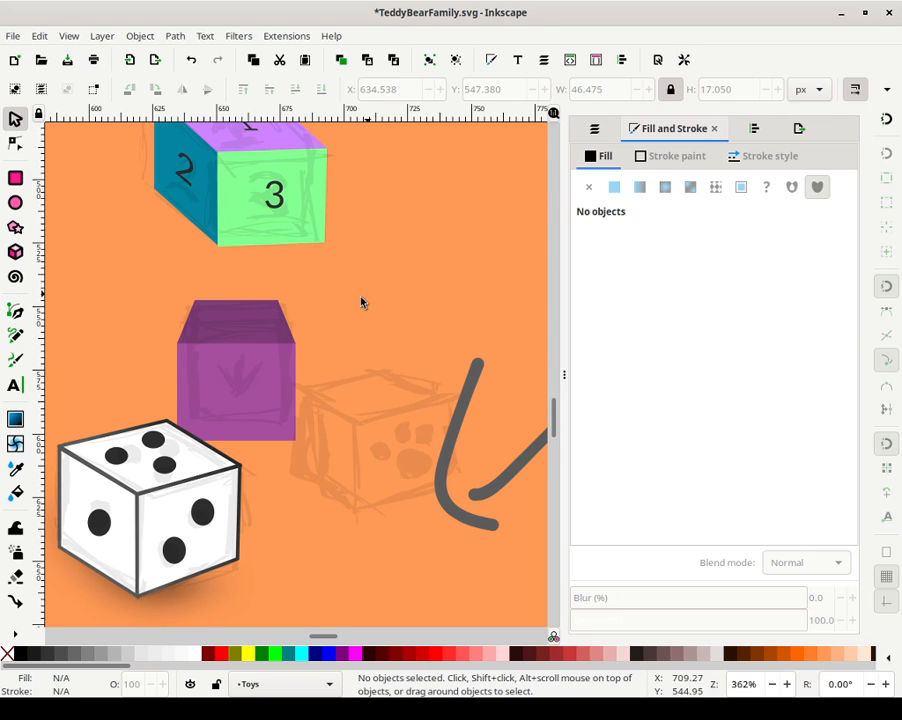
pyautogui.click(250, 374)
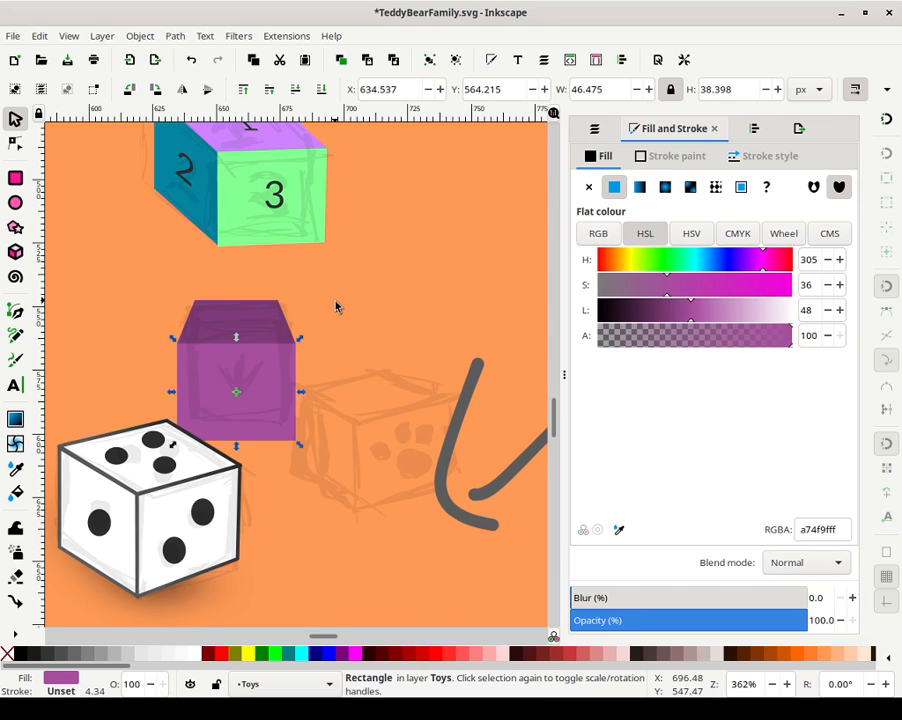
pyautogui.moveTo(340, 289); pyautogui.dragTo(135, 492)
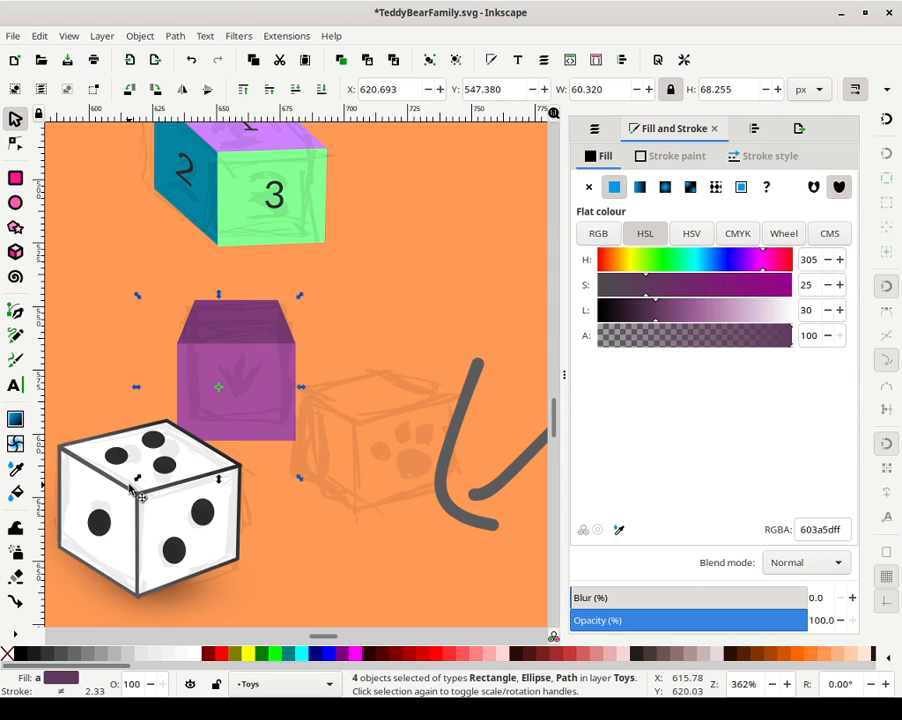
pyautogui.click(314, 357)
pyautogui.click(268, 376)
pyautogui.keyDown('shift'); pyautogui.click(268, 319); pyautogui.keyUp('shift')
pyautogui.press('5')
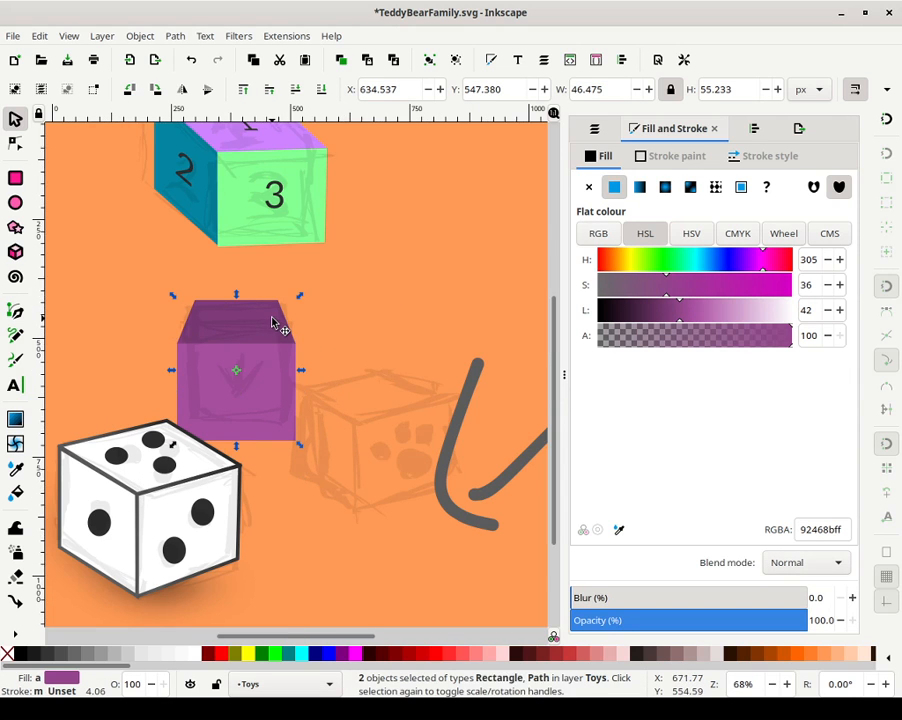
# Duplicate the two-part purple box and place the copy over the paw-print cube sketch beside it
pyautogui.press('5')
pyautogui.keyDown('ctrl'); pyautogui.scroll(13, 426, 406); pyautogui.keyUp('ctrl')
pyautogui.keyDown('ctrl'); pyautogui.scroll(-4, 426, 406); pyautogui.keyUp('ctrl')
pyautogui.keyDown('ctrl'); pyautogui.scroll(2, 414, 388); pyautogui.keyUp('ctrl')
pyautogui.moveTo(246, 284); pyautogui.dragTo(484, 406)
pyautogui.hotkey('ctrl', 'd')
pyautogui.moveTo(227, 307); pyautogui.dragTo(471, 400)
pyautogui.press('Escape')
pyautogui.moveTo(446, 330); pyautogui.dragTo(402, 344)
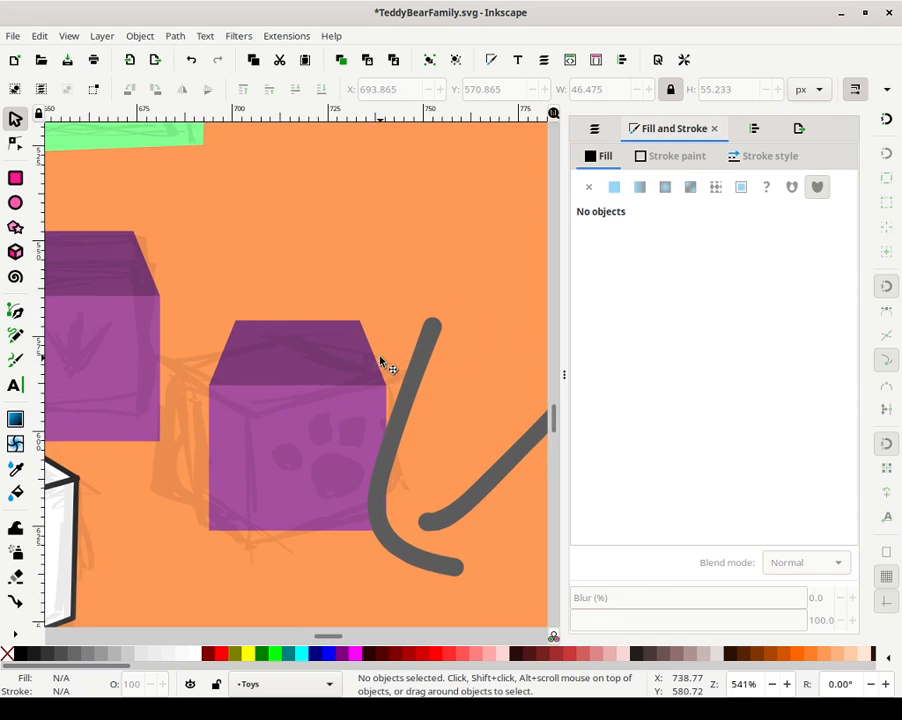
# Skew the copied box's top face horizontally and pull its upper-left corner down towards the sketched cube's left corner
pyautogui.click(295, 347)
pyautogui.click(331, 333)
pyautogui.moveTo(303, 394); pyautogui.dragTo(354, 386)
pyautogui.click(344, 312)
pyautogui.doubleClick(288, 344)
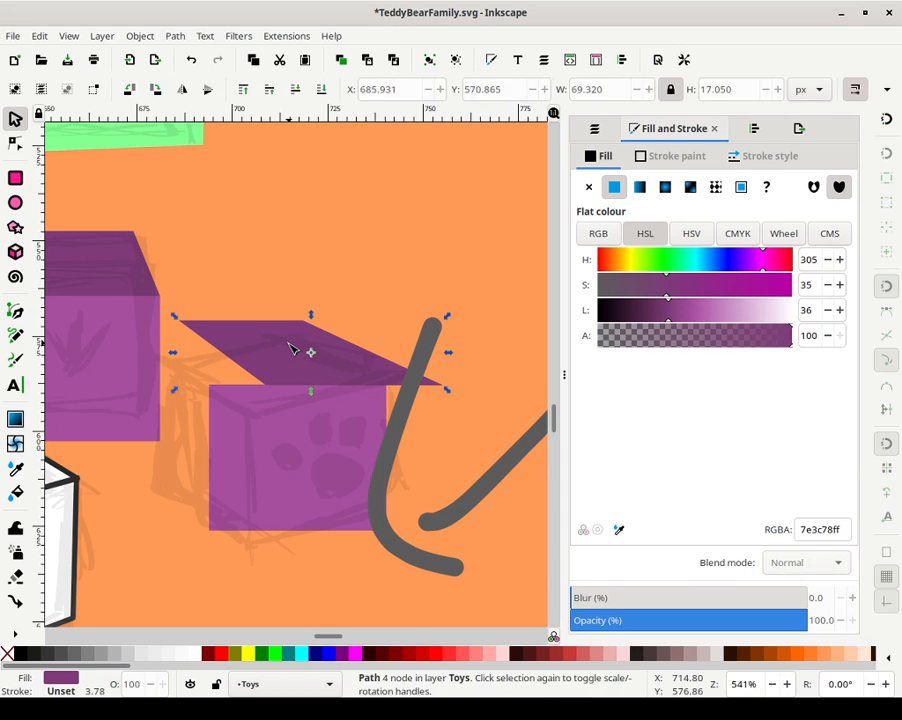
pyautogui.moveTo(178, 322); pyautogui.dragTo(173, 364)
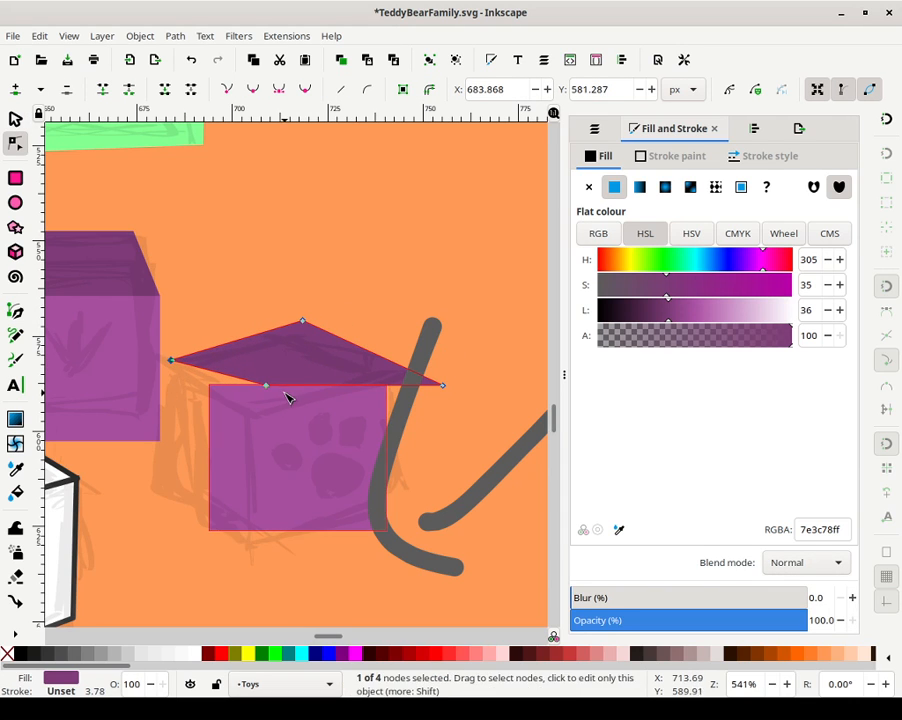
# Move the copied front face down and to the right, then skew it vertically so its right edge rises
pyautogui.click(312, 415)
pyautogui.moveTo(310, 412); pyautogui.dragTo(352, 472)
pyautogui.press('Escape')
pyautogui.press('s')
pyautogui.click(320, 458)
pyautogui.click(398, 456)
pyautogui.click(428, 487)
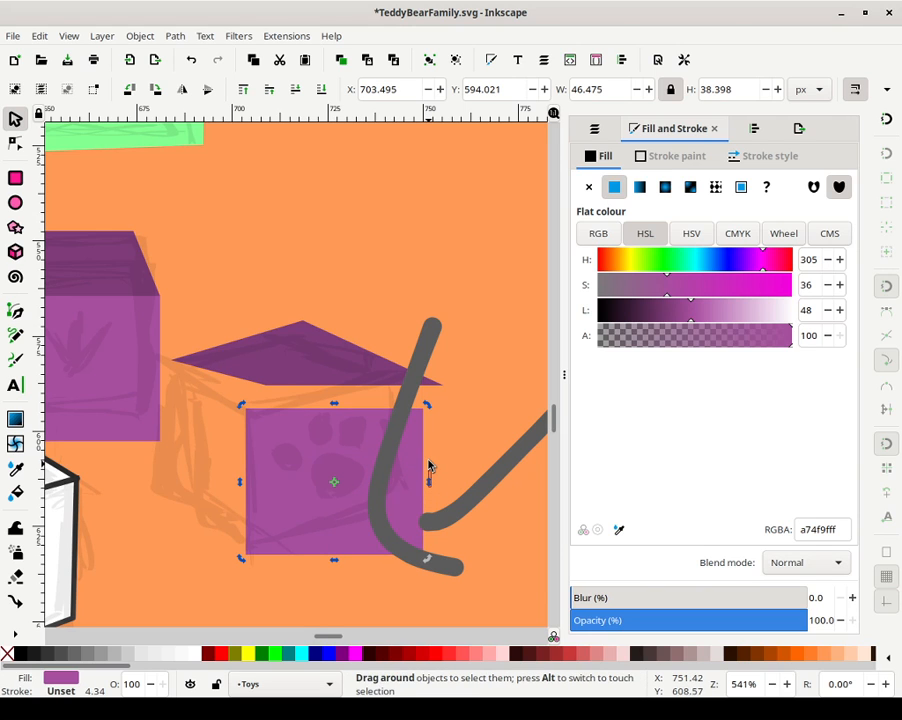
pyautogui.press('r')
pyautogui.click(419, 486)
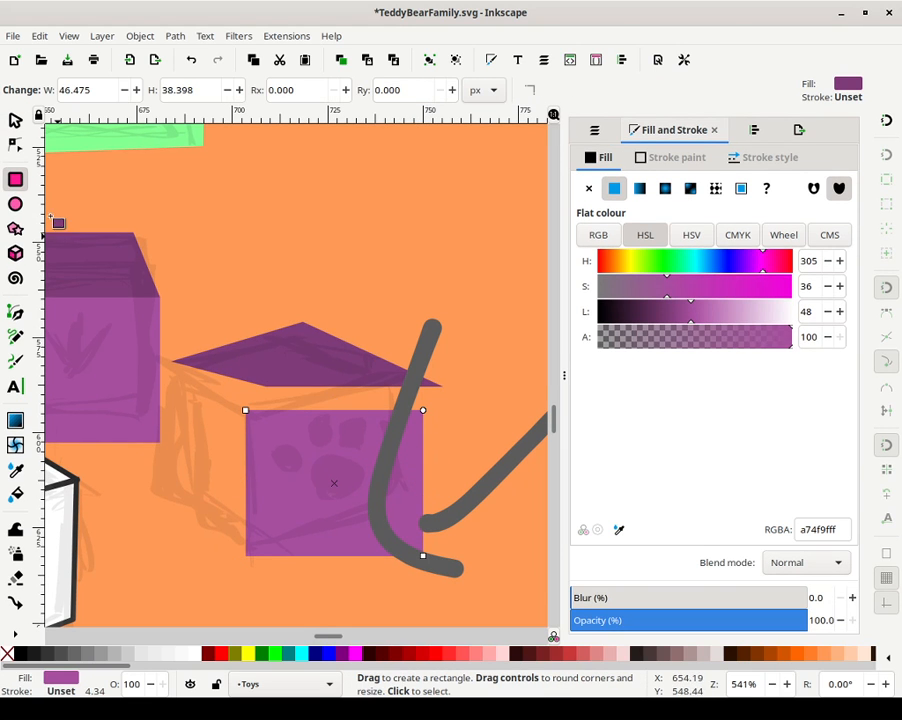
pyautogui.click(15, 120)
pyautogui.click(422, 477)
pyautogui.moveTo(426, 483); pyautogui.dragTo(426, 453)
# Reshape the top face by moving its four corner nodes onto the corners of the sketched cube's top
pyautogui.click(306, 362)
pyautogui.doubleClick(304, 364)
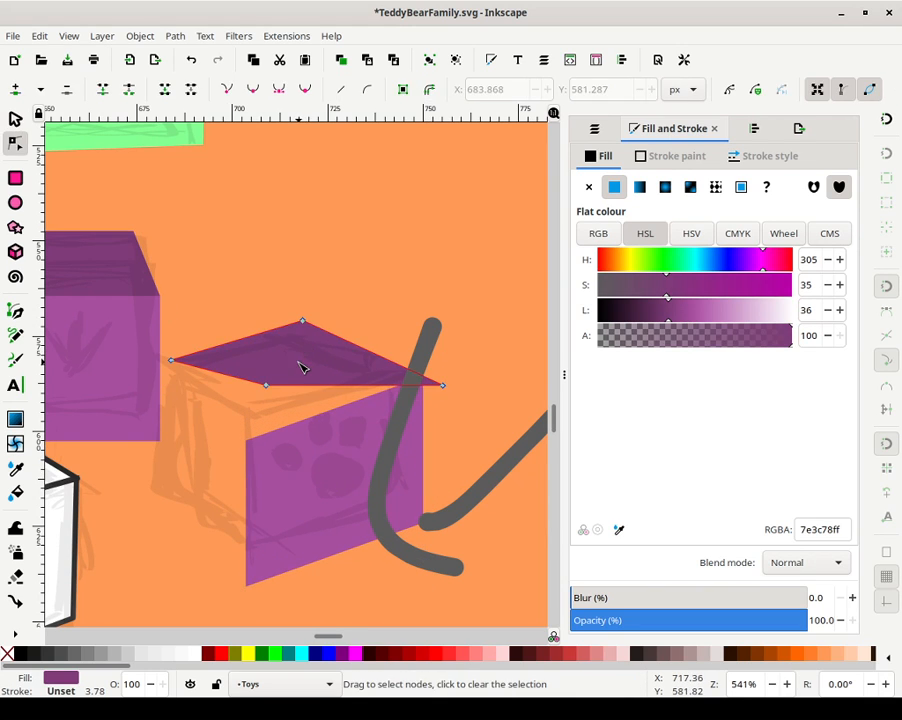
pyautogui.moveTo(269, 391); pyautogui.dragTo(258, 423)
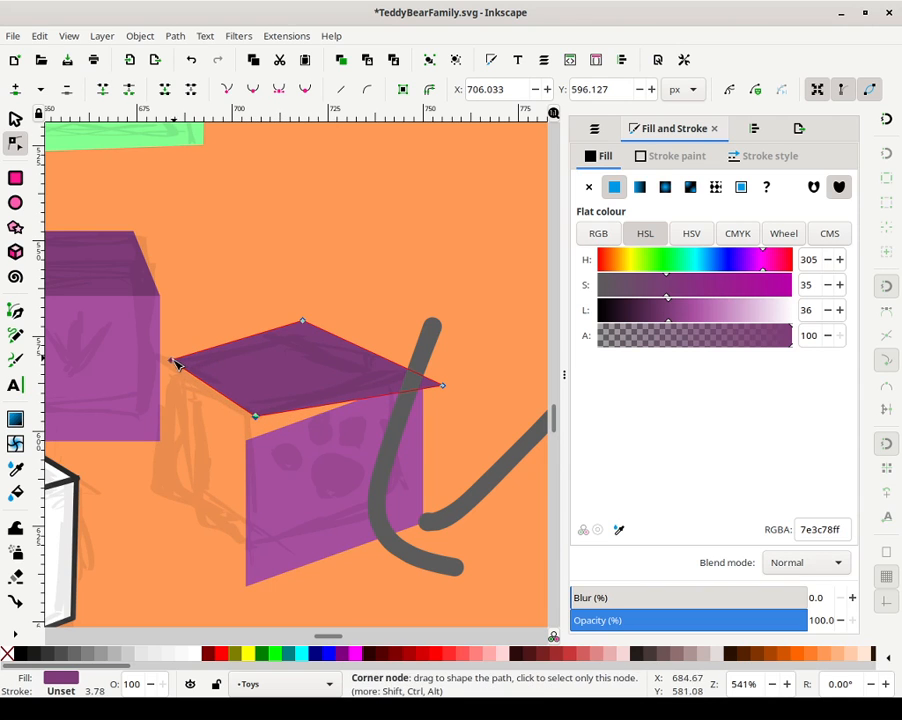
pyautogui.moveTo(172, 363); pyautogui.dragTo(169, 371)
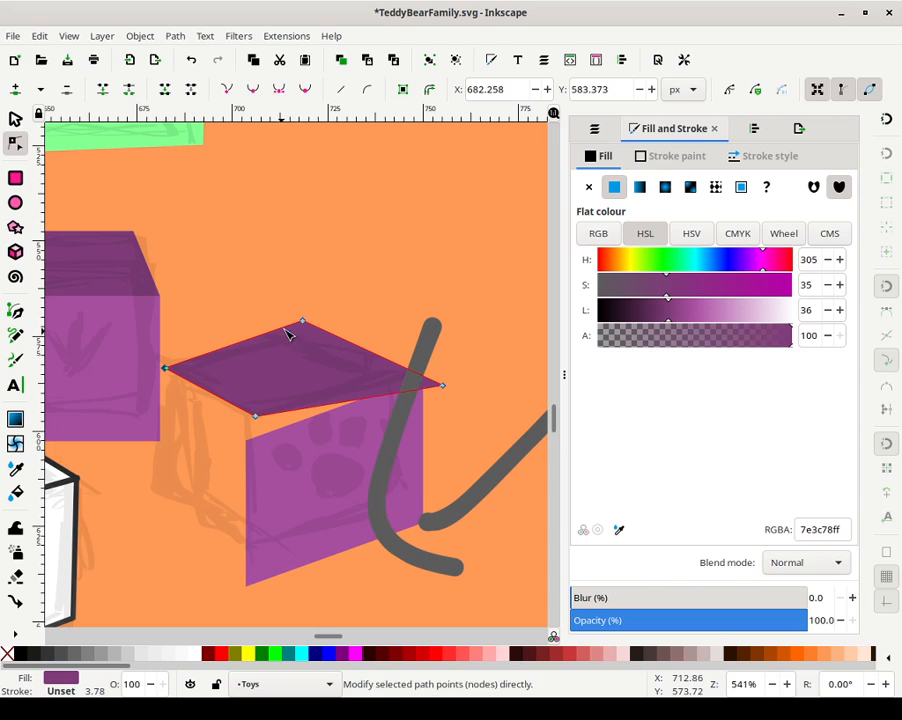
pyautogui.moveTo(304, 322); pyautogui.dragTo(283, 343)
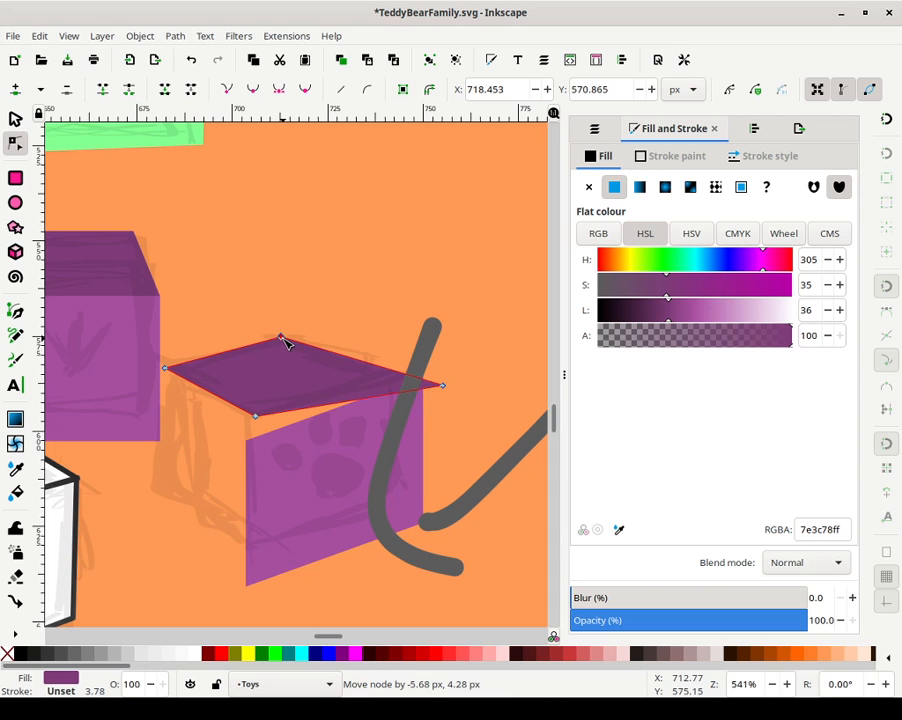
pyautogui.moveTo(443, 385); pyautogui.dragTo(403, 374)
# Move the front face left so its right edge lines up with the top face's right corner
pyautogui.click(404, 423)
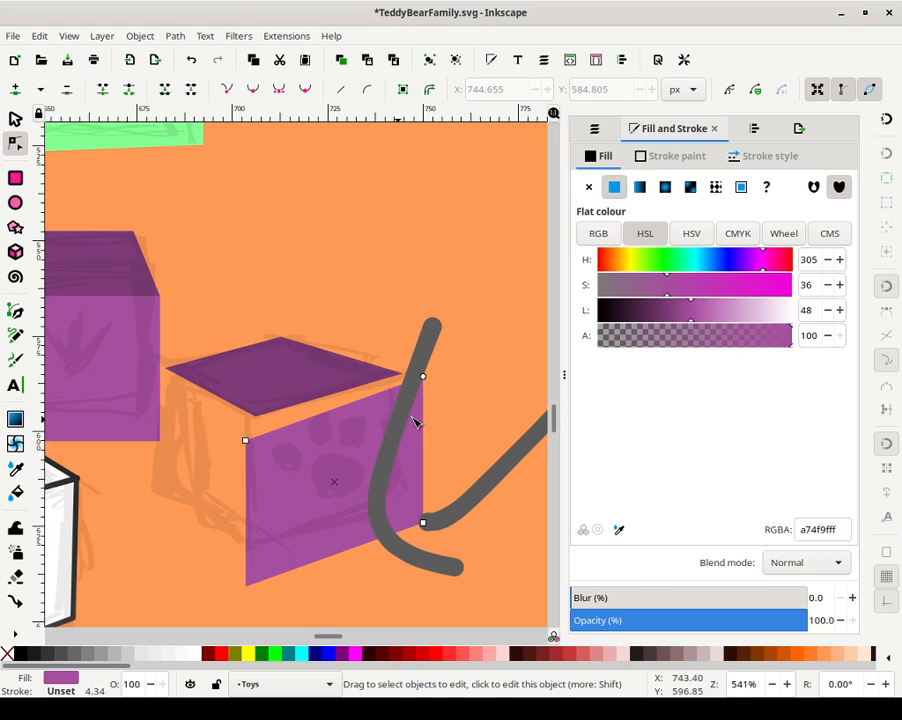
pyautogui.press('Escape')
pyautogui.click(15, 118)
pyautogui.moveTo(386, 475); pyautogui.dragTo(354, 476)
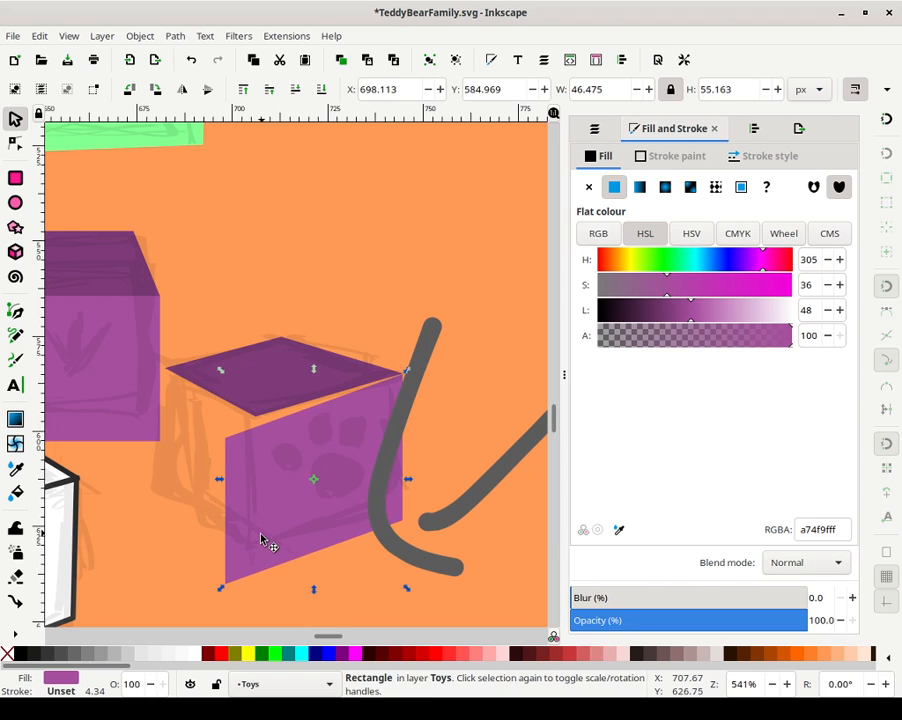
# Convert the front face rectangle to a path and move its two left corners and lower-right corner to fit the sketch
pyautogui.press('r')
pyautogui.click(175, 36)
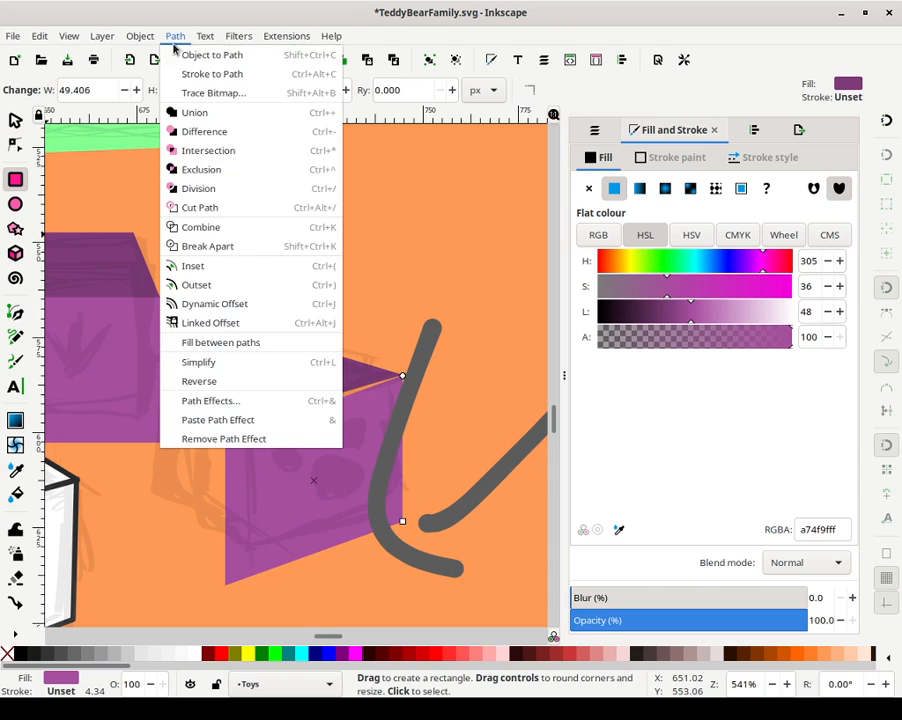
pyautogui.click(210, 54)
pyautogui.press('s')
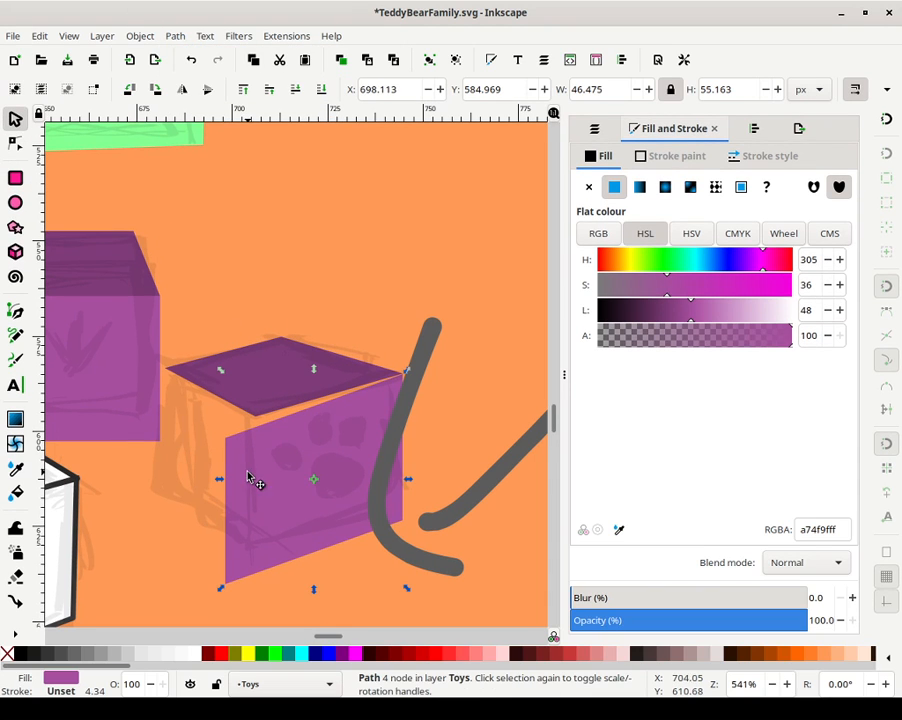
pyautogui.press('n')
pyautogui.moveTo(226, 440); pyautogui.dragTo(257, 422)
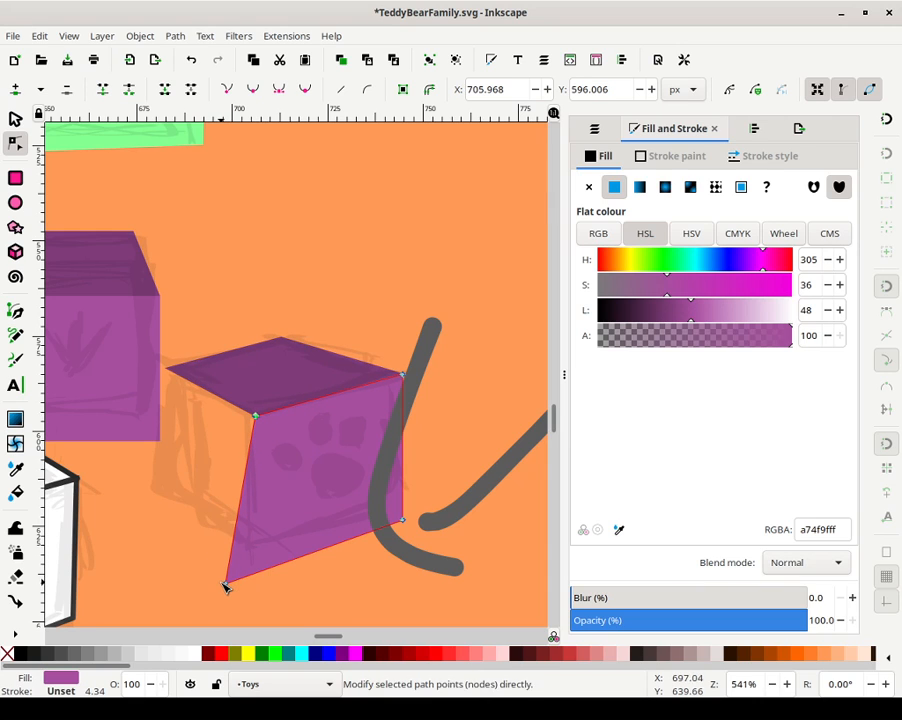
pyautogui.moveTo(227, 588); pyautogui.dragTo(256, 544)
pyautogui.moveTo(405, 521); pyautogui.dragTo(402, 487)
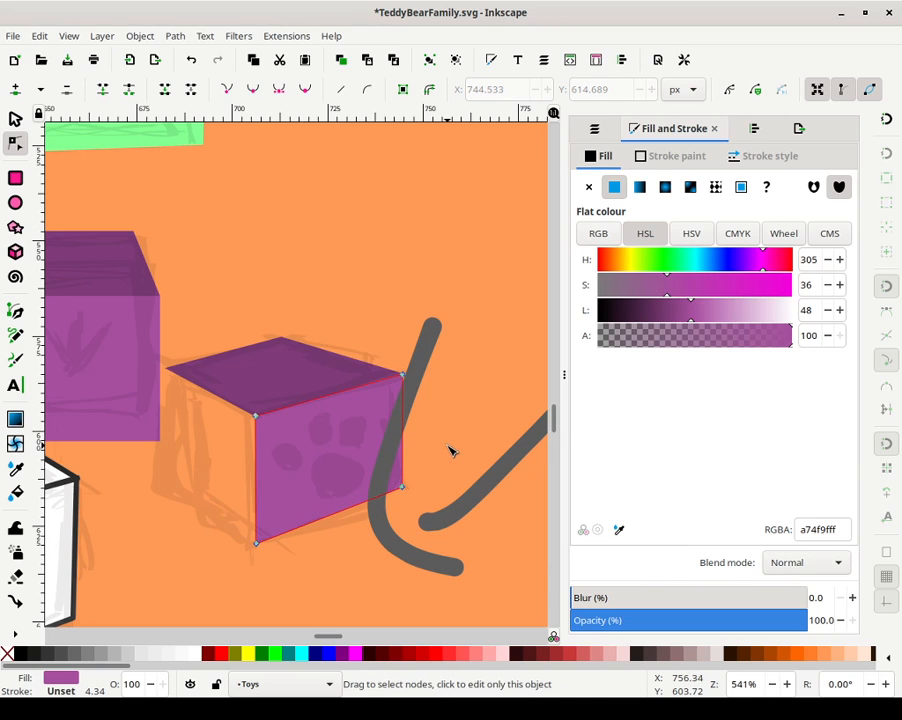
# Nudge the front face's upper-right corner node to meet the top face's right corner
pyautogui.click(17, 119)
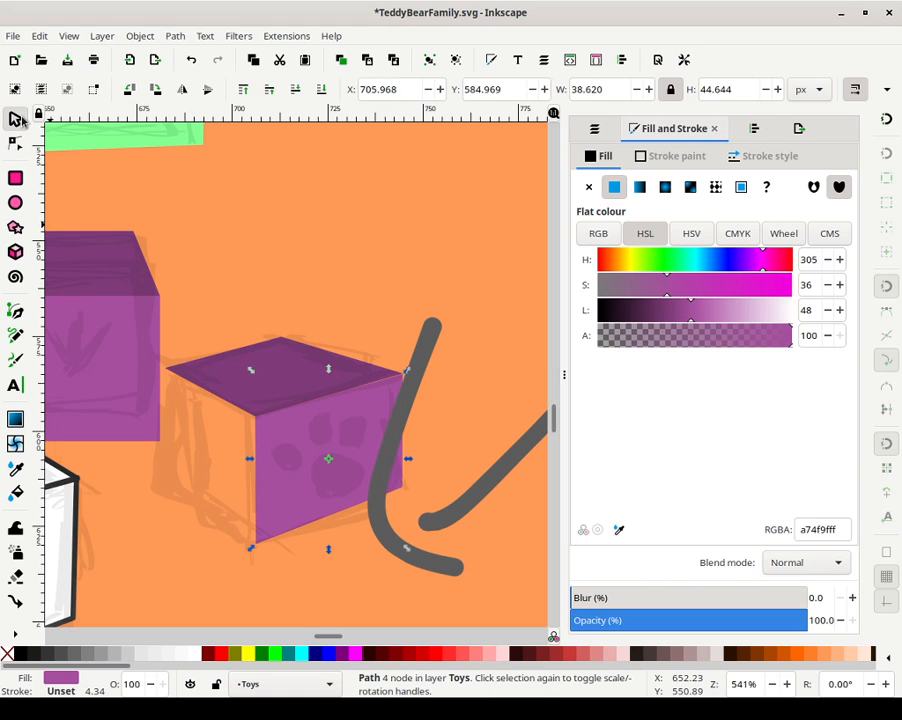
pyautogui.click(406, 381)
pyautogui.click(388, 414)
pyautogui.press('n')
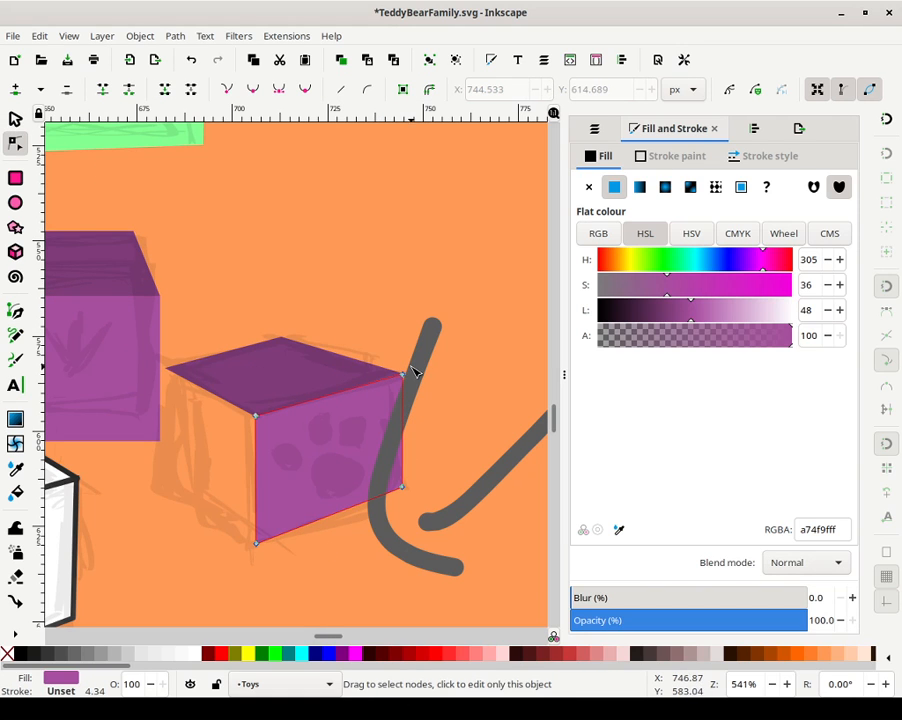
pyautogui.moveTo(405, 376); pyautogui.dragTo(406, 378)
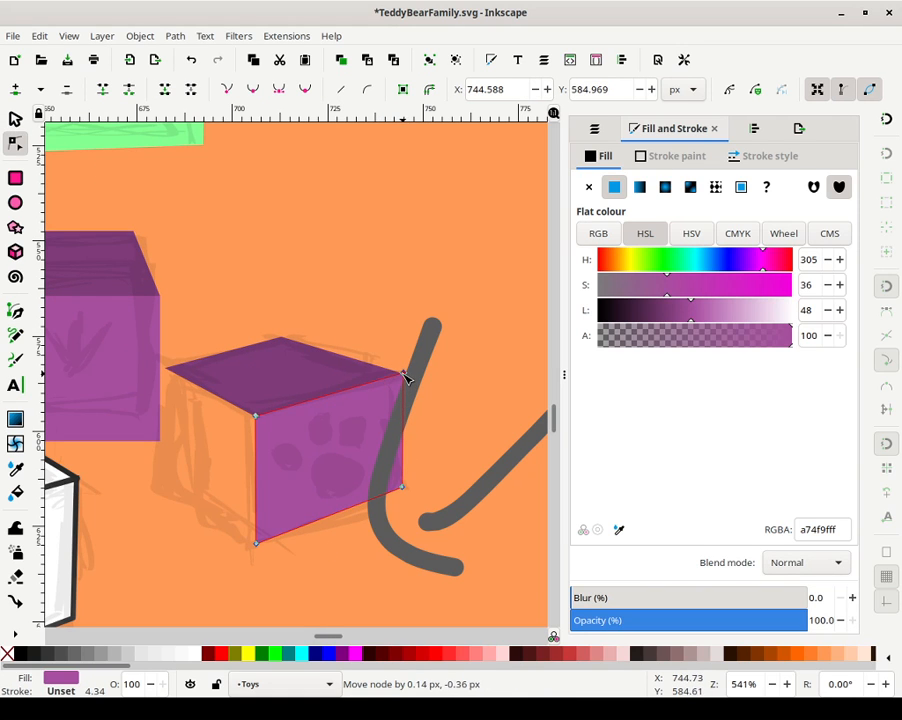
pyautogui.click(438, 318)
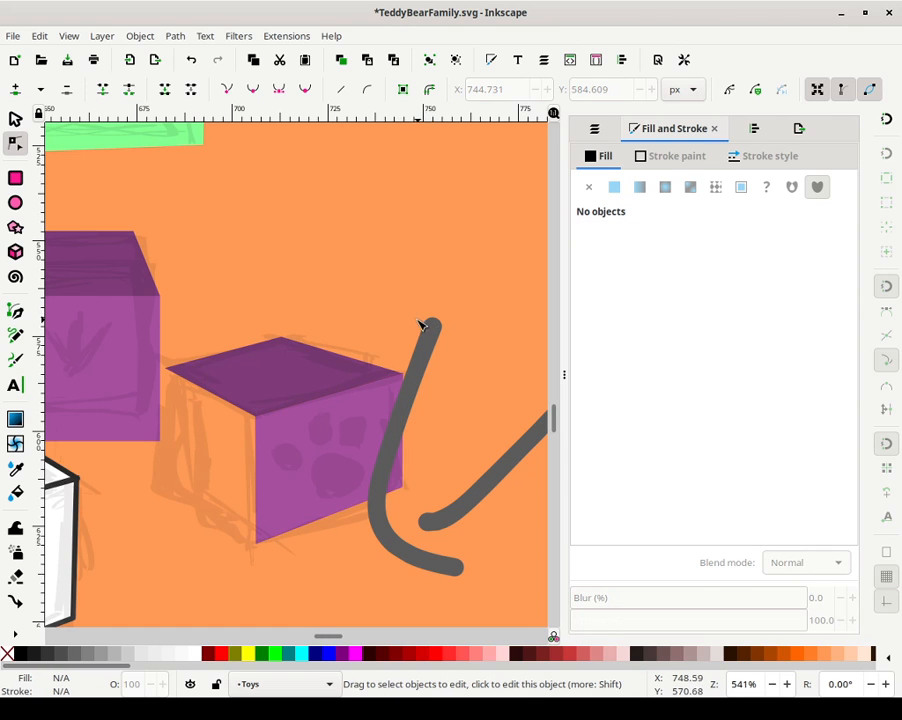
# Duplicate the top face and move the copy left so its right corner meets the front face's upper-left corner
pyautogui.moveTo(187, 383); pyautogui.dragTo(307, 293)
pyautogui.click(306, 293)
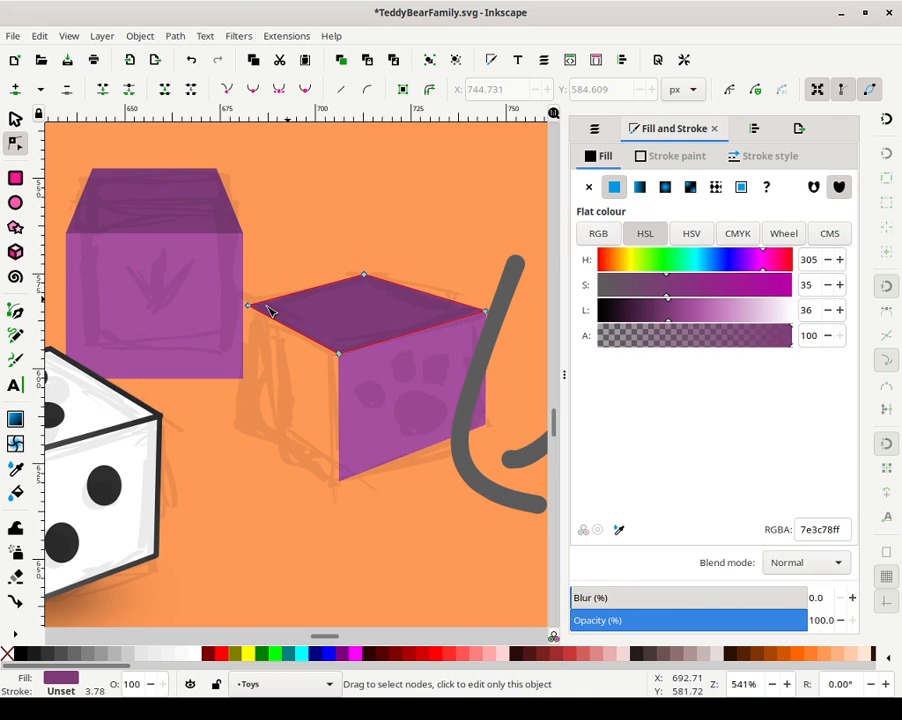
pyautogui.press('s')
pyautogui.click(367, 318)
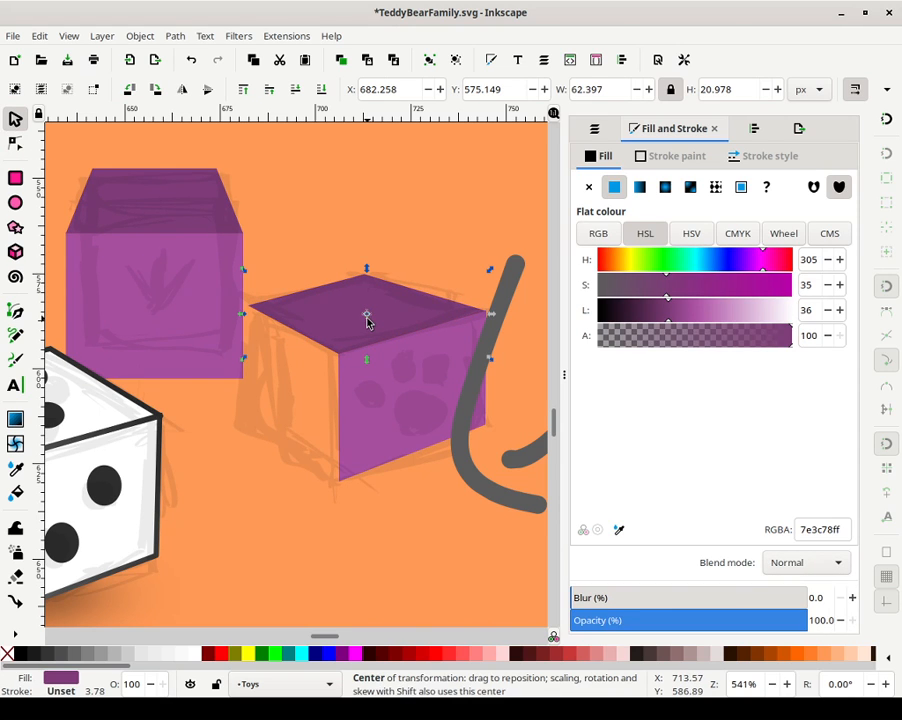
pyautogui.hotkey('ctrl', 'd')
pyautogui.moveTo(356, 304); pyautogui.dragTo(197, 341)
pyautogui.click(276, 246)
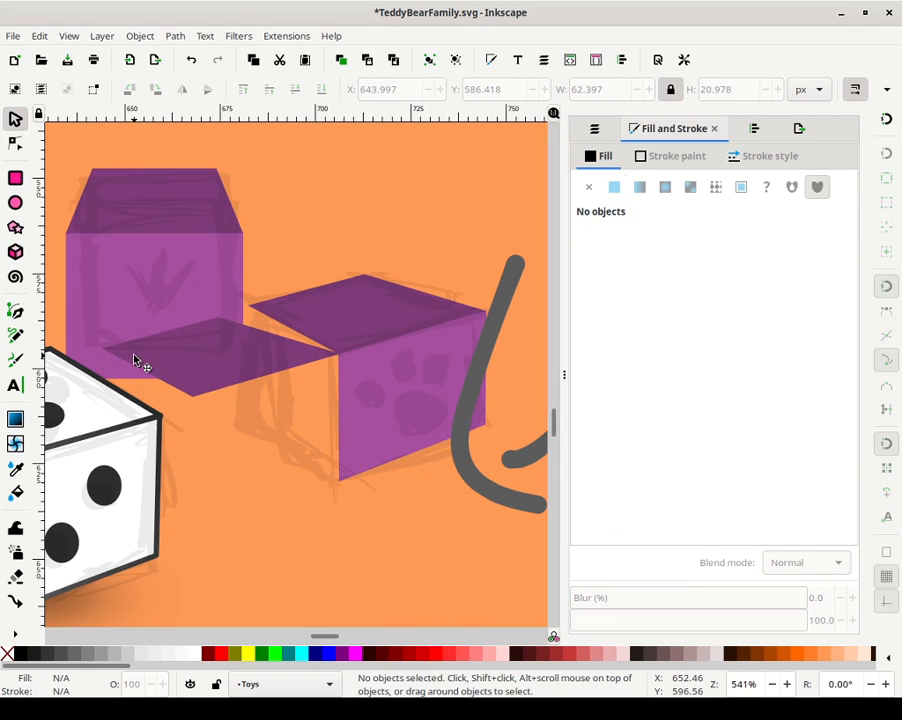
# Reshape the copied face into the cube's left side by moving its other three corners onto the front face and sketch
pyautogui.doubleClick(134, 356)
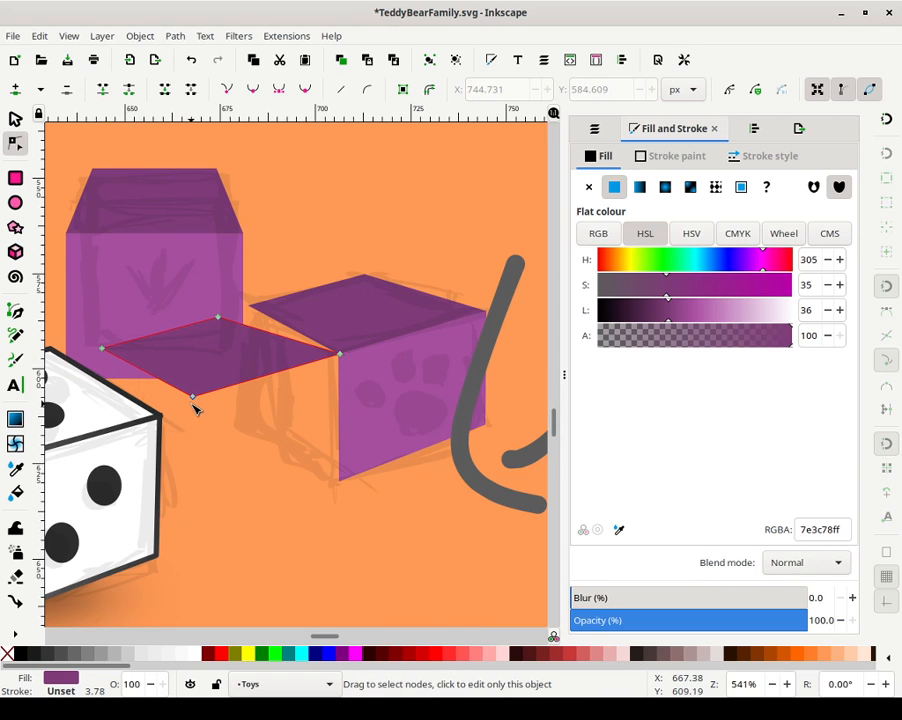
pyautogui.moveTo(194, 398); pyautogui.dragTo(343, 485)
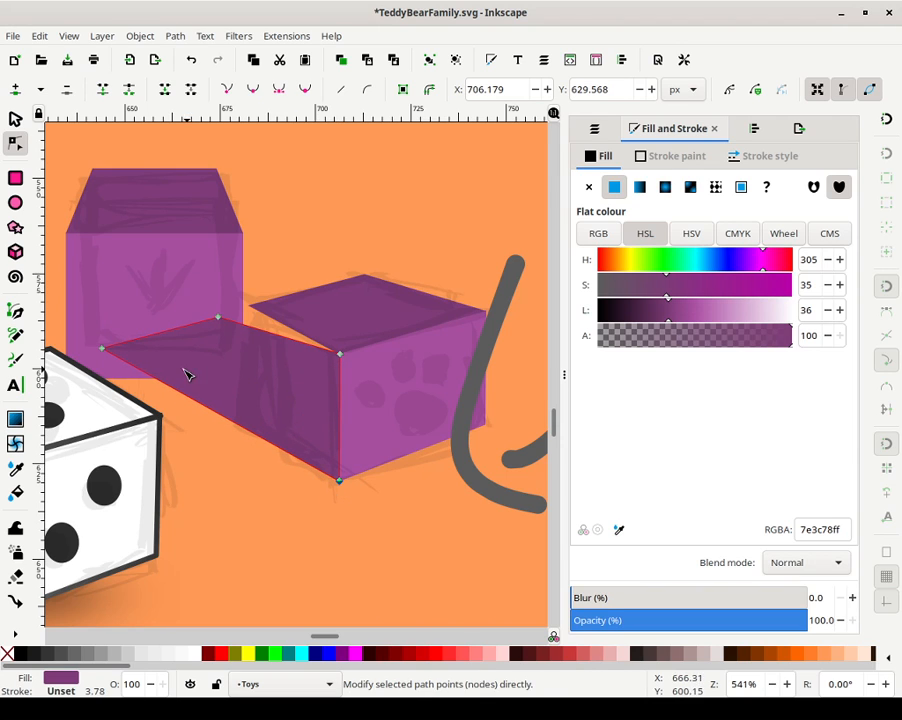
pyautogui.moveTo(104, 347); pyautogui.dragTo(243, 427)
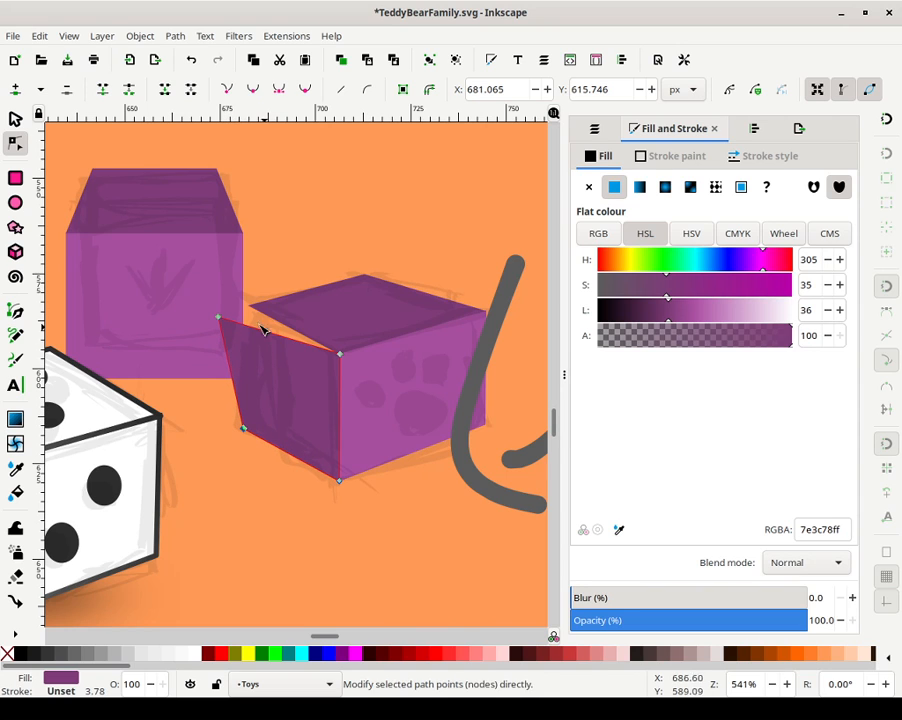
pyautogui.moveTo(222, 320); pyautogui.dragTo(243, 310)
# Adjust the top face's left corner node to close the seam with the side face's upper-left corner
pyautogui.click(286, 296)
pyautogui.press('Escape')
pyautogui.press('Escape')
pyautogui.click(272, 305)
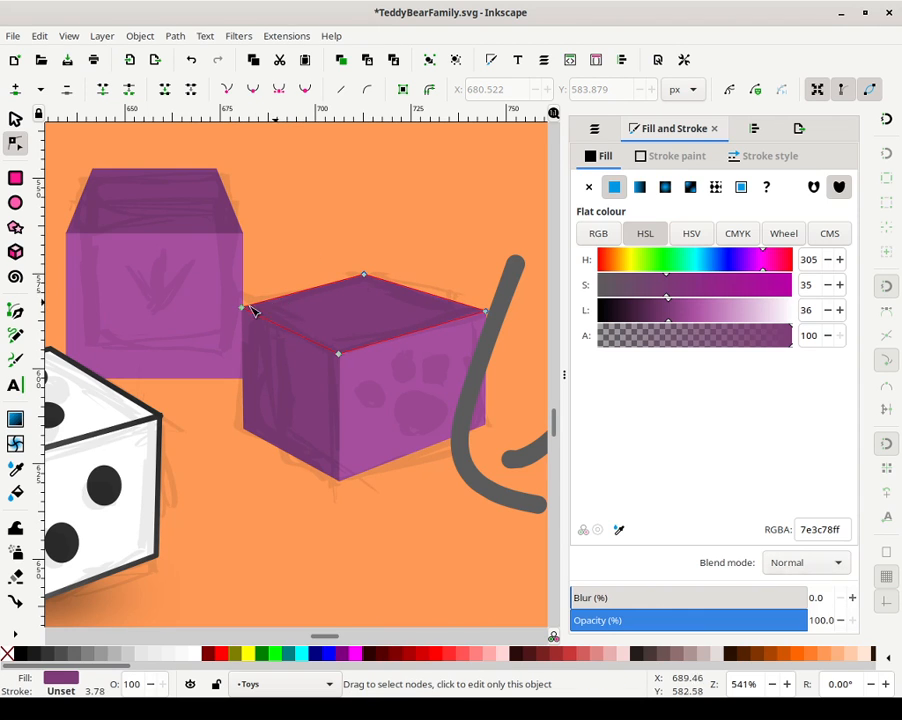
pyautogui.moveTo(243, 313)
pyautogui.mouseDown()
pyautogui.moveTo(254, 303)
pyautogui.moveTo(241, 310)
pyautogui.mouseUp()
pyautogui.press('Escape')
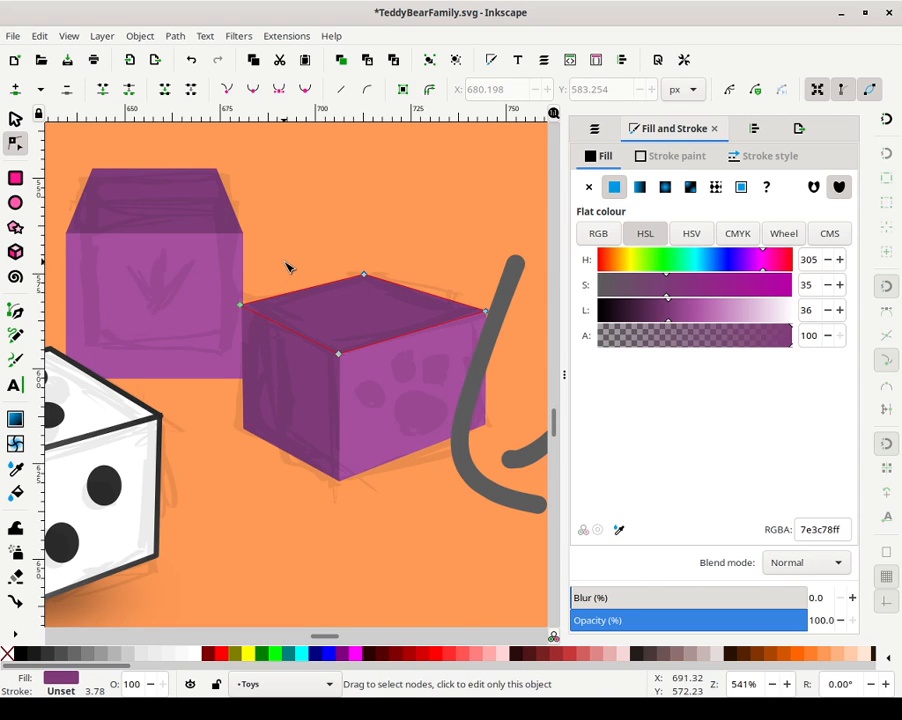
pyautogui.press('Escape')
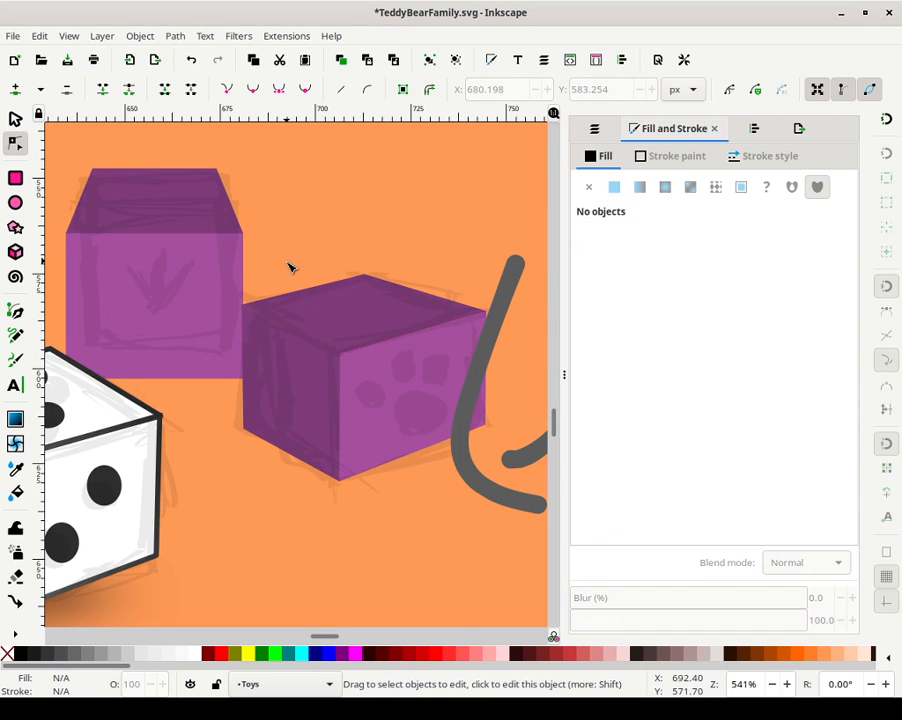
pyautogui.click(430, 411)
pyautogui.moveTo(462, 249); pyautogui.dragTo(489, 253)
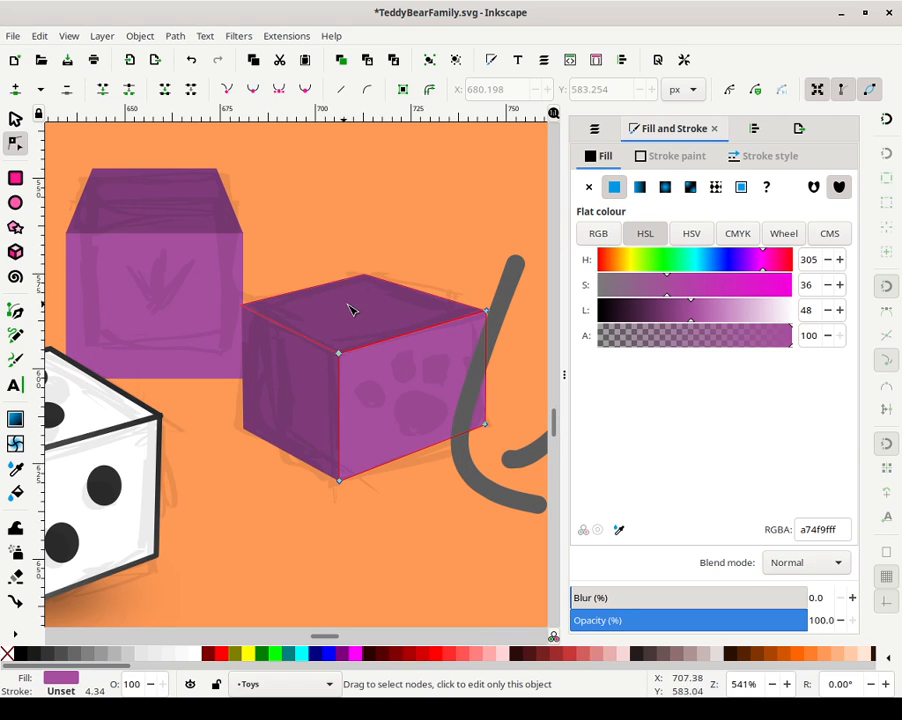
pyautogui.click(243, 307)
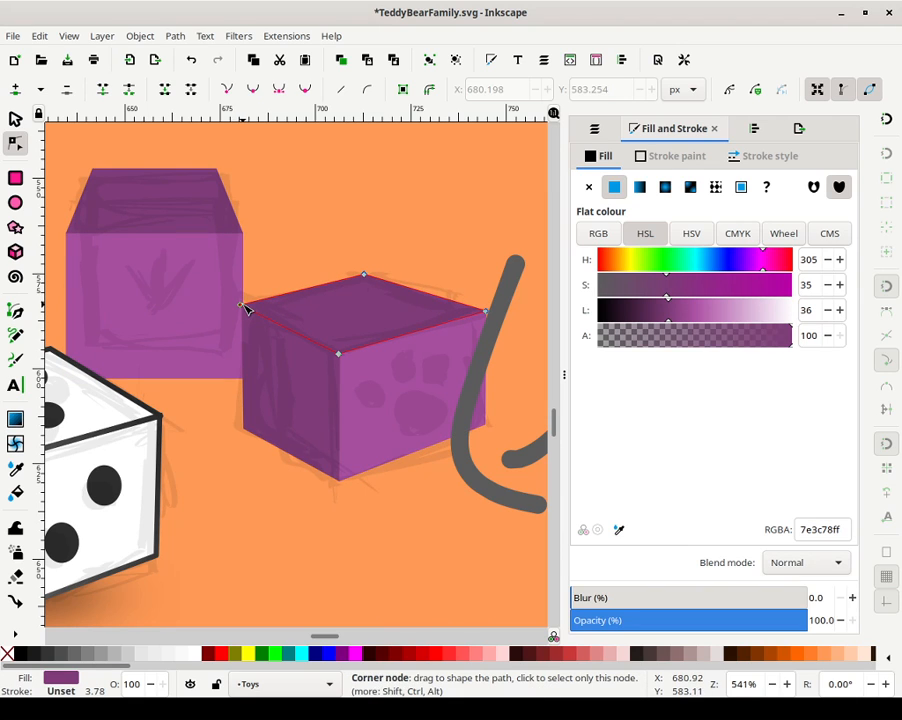
pyautogui.moveTo(242, 306); pyautogui.dragTo(248, 312)
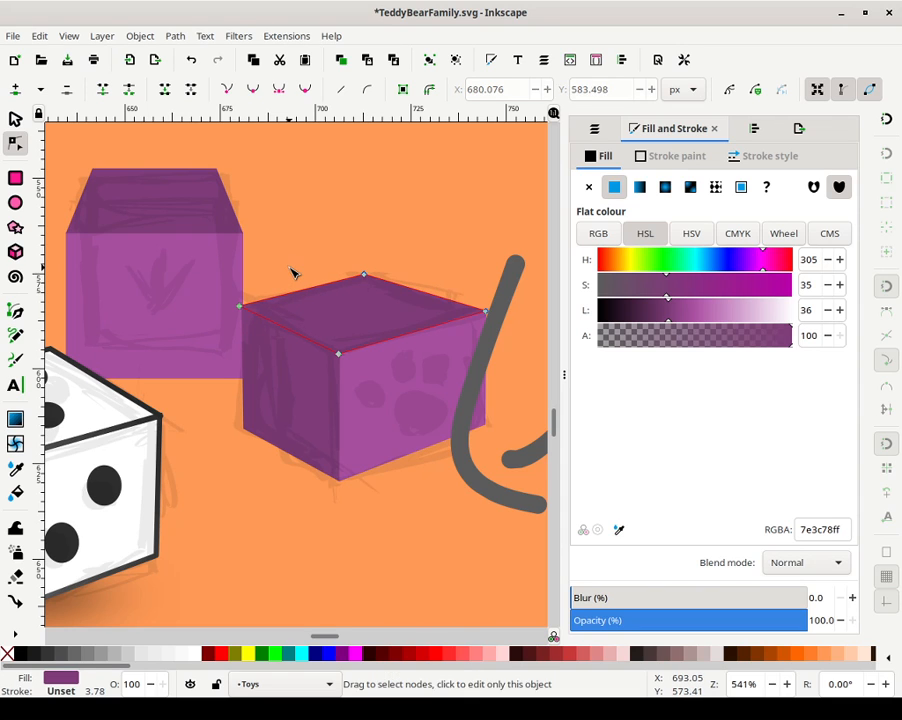
# Nudge the side face's upper-left corner node slightly left to match the top face's corner
pyautogui.click(294, 270)
pyautogui.click(252, 338)
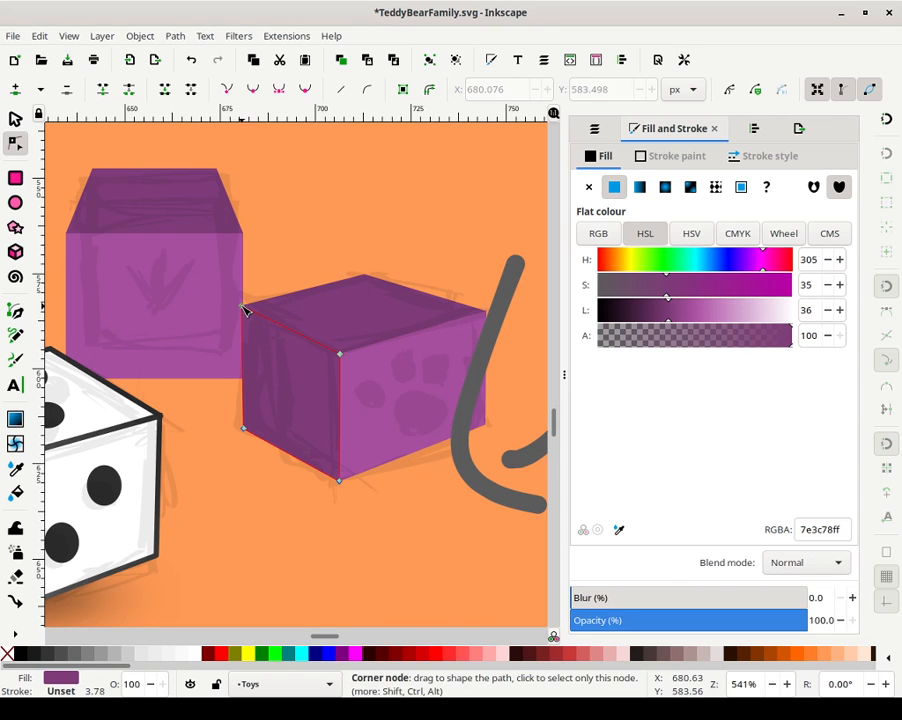
pyautogui.moveTo(241, 306); pyautogui.dragTo(238, 305)
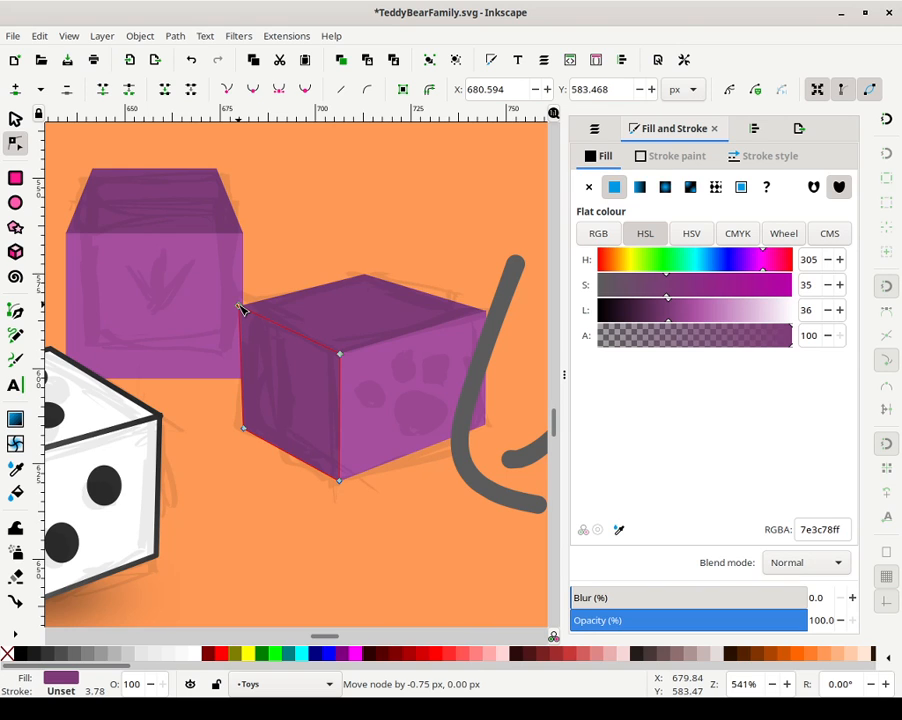
pyautogui.click(282, 262)
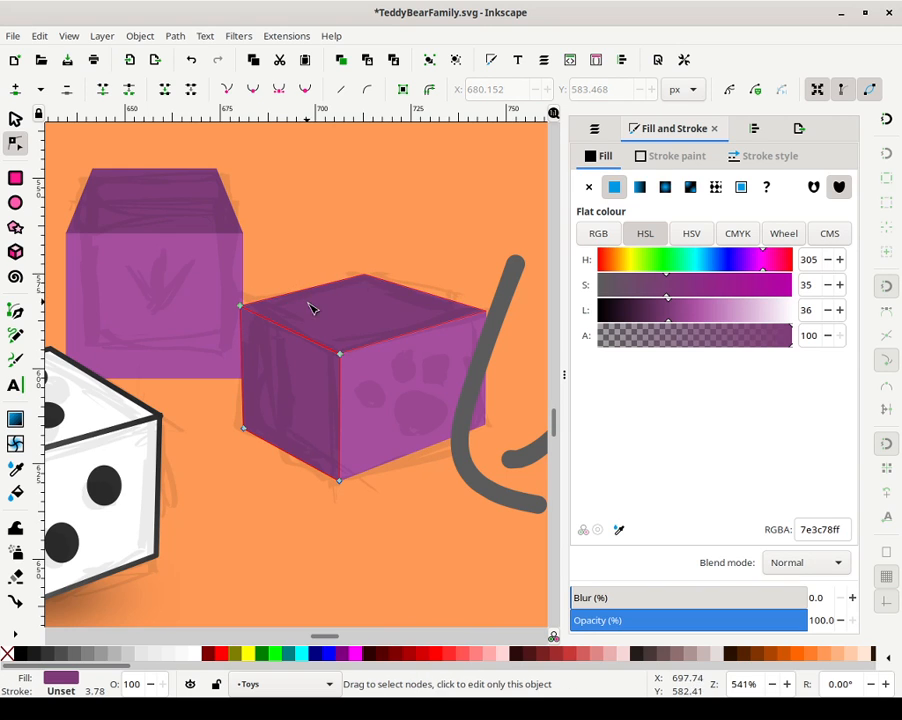
pyautogui.click(15, 120)
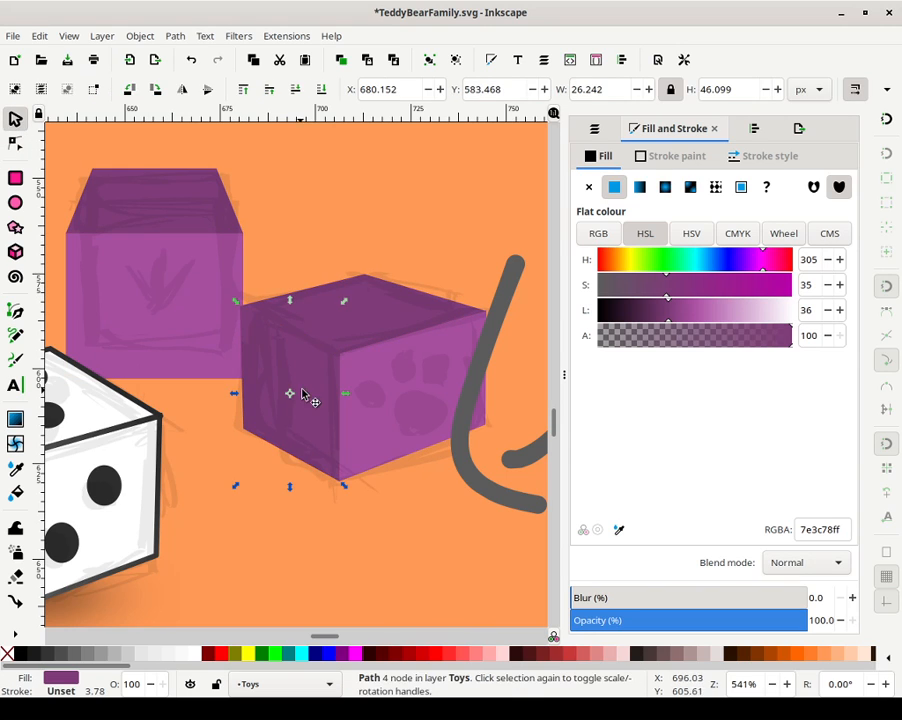
# Mute the fill of the cube's left side face by lowering its saturation
pyautogui.click(406, 213)
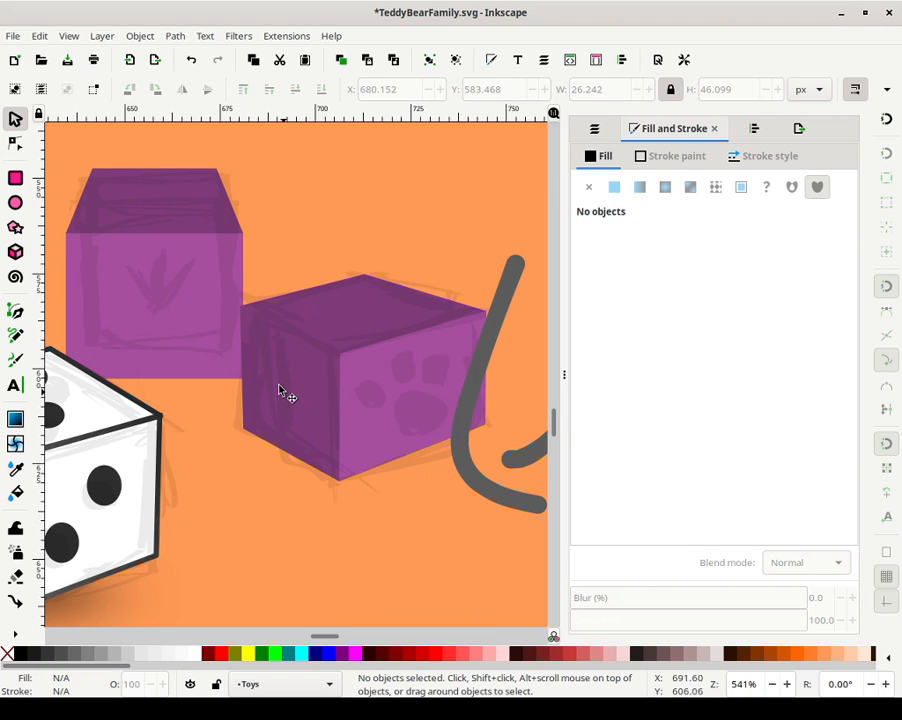
pyautogui.click(278, 358)
pyautogui.moveTo(646, 283)
pyautogui.mouseDown()
pyautogui.moveTo(624, 289)
pyautogui.moveTo(649, 291)
pyautogui.mouseUp()
# Set the front face's fill saturation to 26 and darken it to match the left side face
pyautogui.click(408, 386)
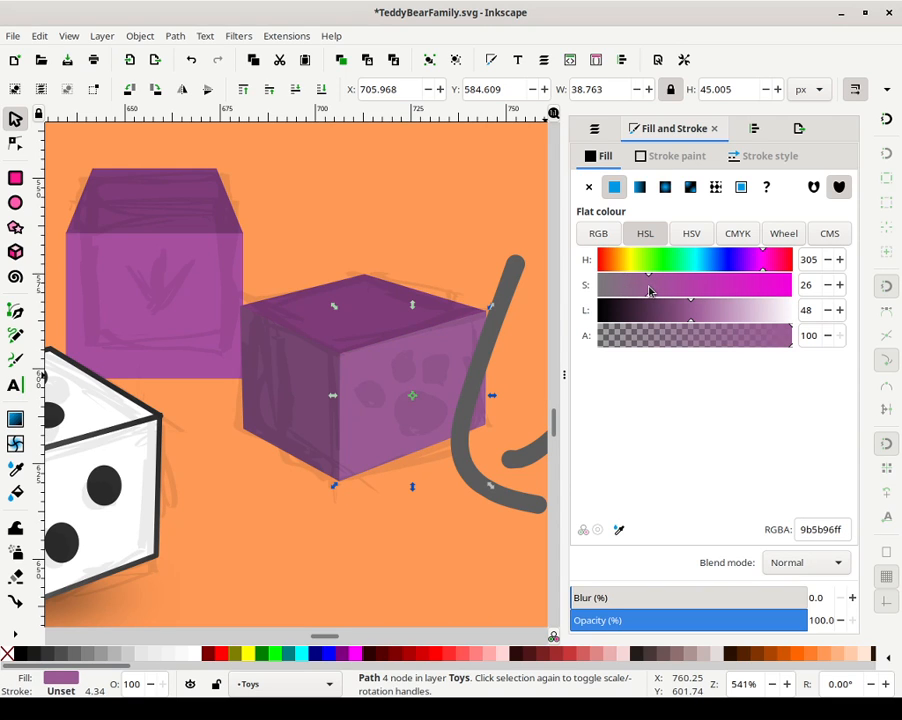
pyautogui.click(657, 318)
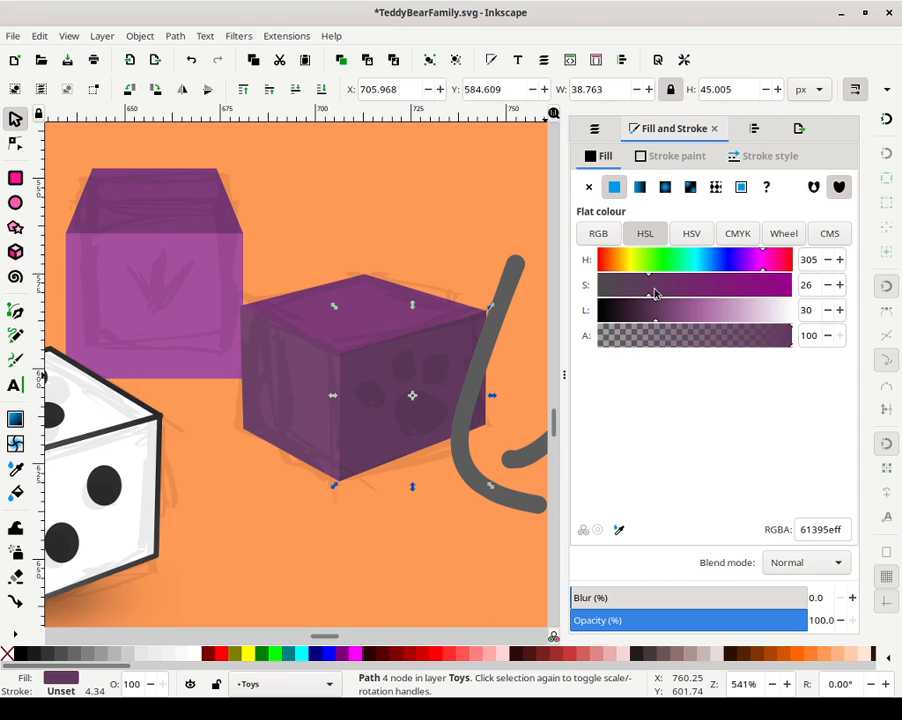
pyautogui.moveTo(660, 313); pyautogui.dragTo(665, 314)
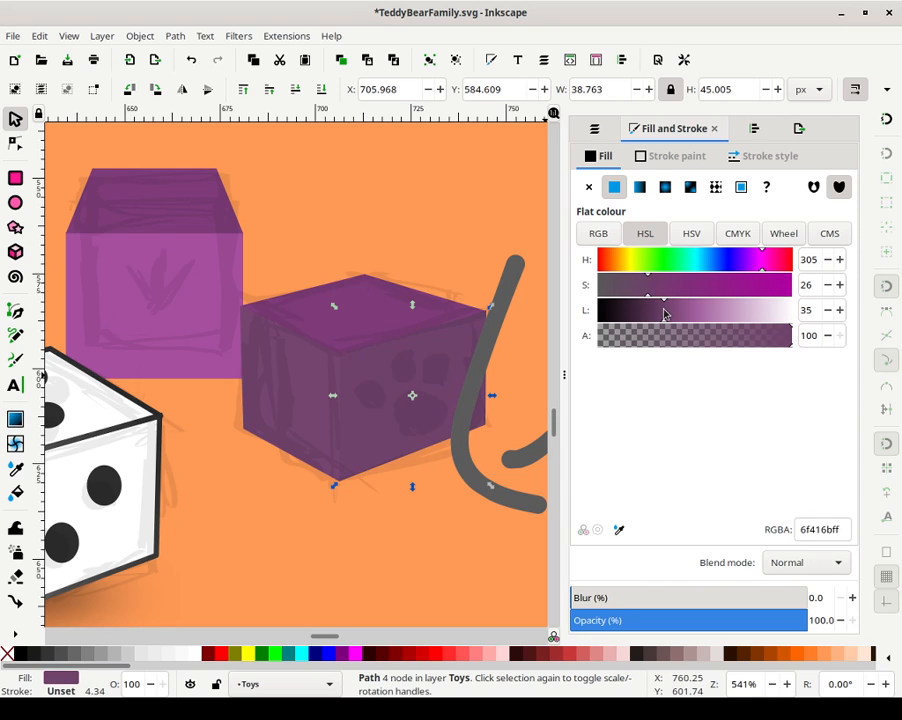
pyautogui.click(840, 310)
pyautogui.click(840, 310)
# Darken the cube's top face to a lightness of about 12 so it reads as the inside of an open box
pyautogui.click(457, 262)
pyautogui.click(386, 308)
pyautogui.moveTo(634, 318); pyautogui.dragTo(620, 318)
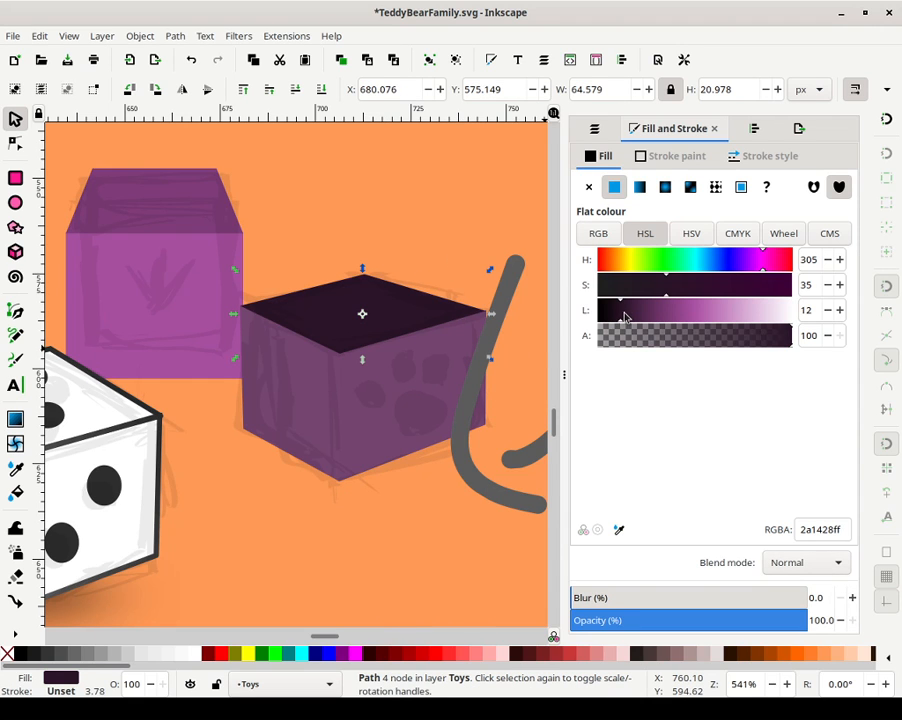
pyautogui.click(423, 255)
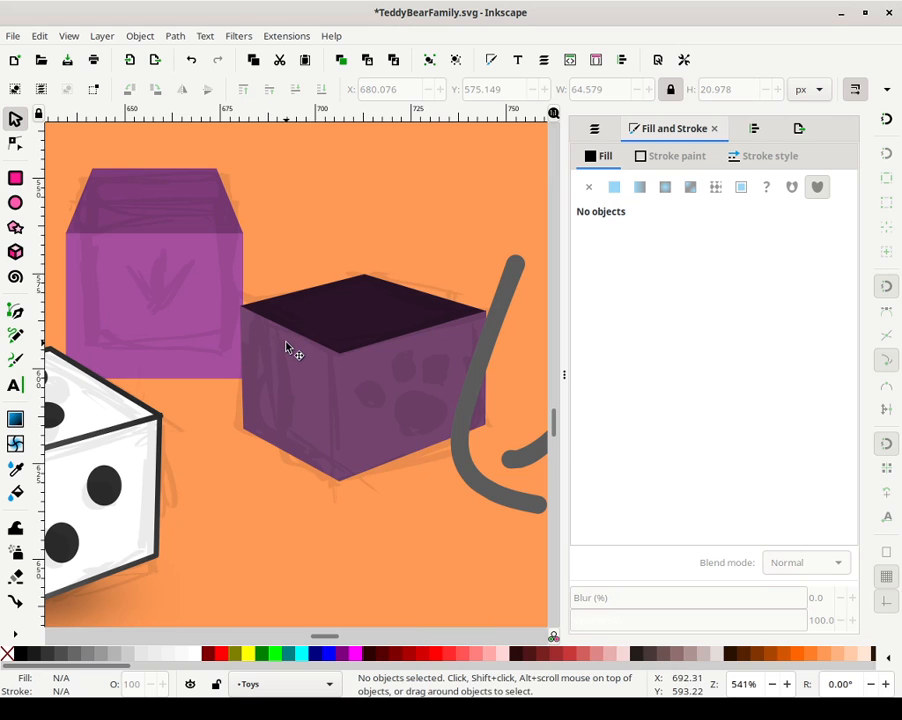
# Duplicate the dark top face and reshape the copy into a flap folding outward from the box's front-left edge
pyautogui.click(316, 330)
pyautogui.moveTo(403, 292); pyautogui.dragTo(247, 313)
pyautogui.press('n')
pyautogui.moveTo(101, 348); pyautogui.dragTo(310, 421)
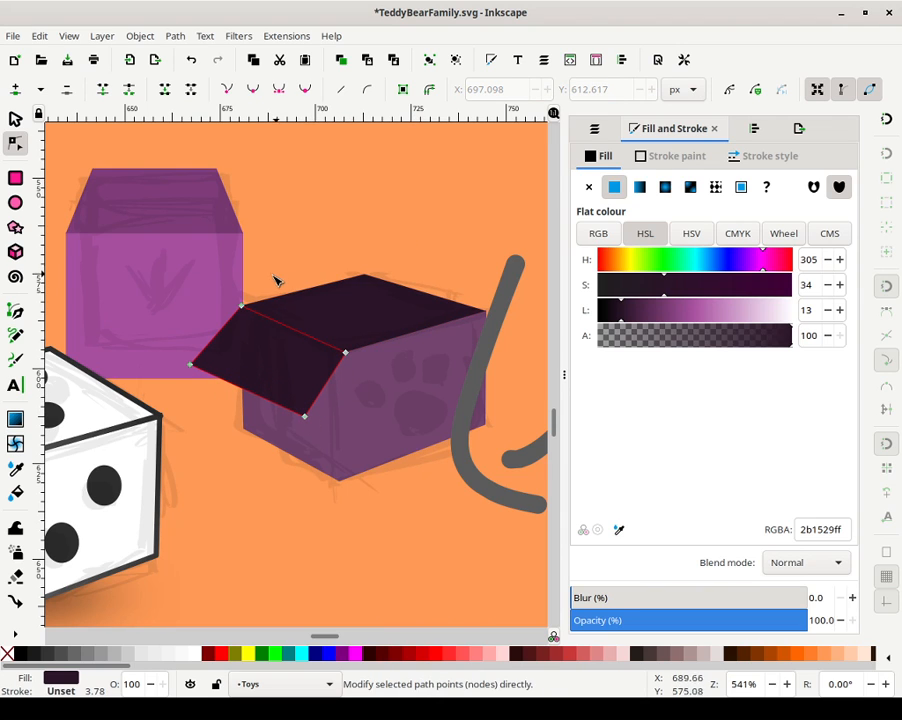
# Adjust the left flap's upper-left corner node to close the seam with the box opening
pyautogui.click(262, 282)
pyautogui.click(251, 317)
pyautogui.moveTo(258, 318)
pyautogui.mouseDown()
pyautogui.moveTo(238, 307)
pyautogui.moveTo(245, 311)
pyautogui.mouseUp()
pyautogui.click(278, 280)
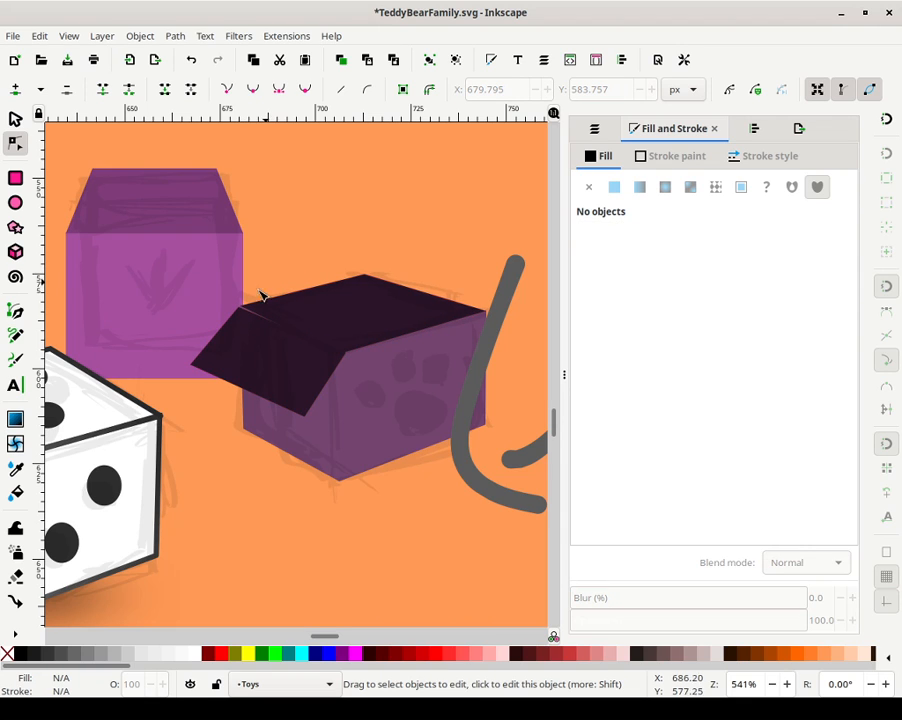
pyautogui.click(251, 320)
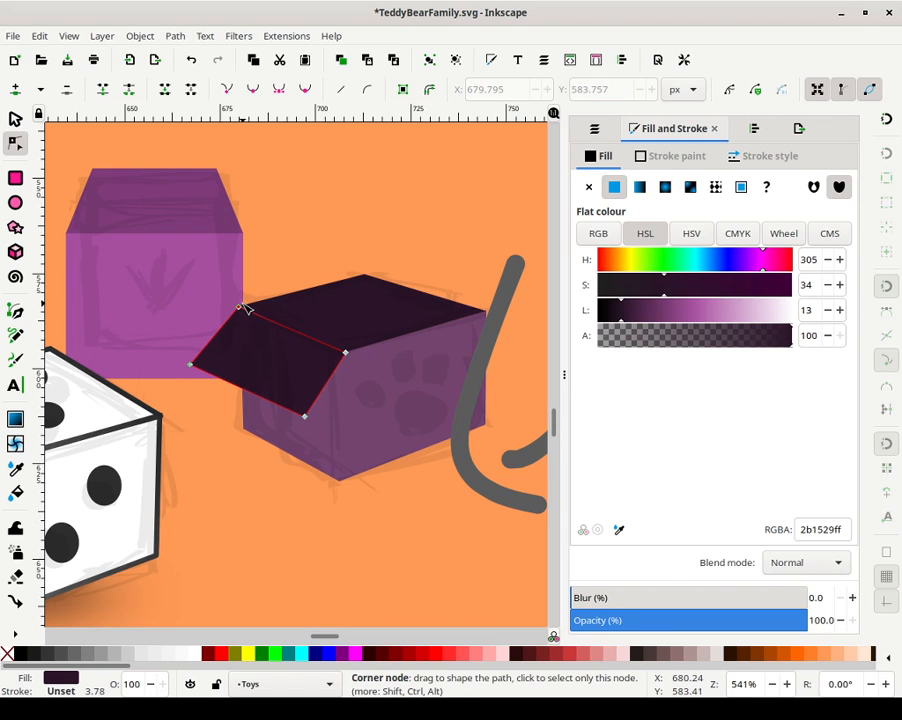
pyautogui.moveTo(247, 309); pyautogui.dragTo(249, 309)
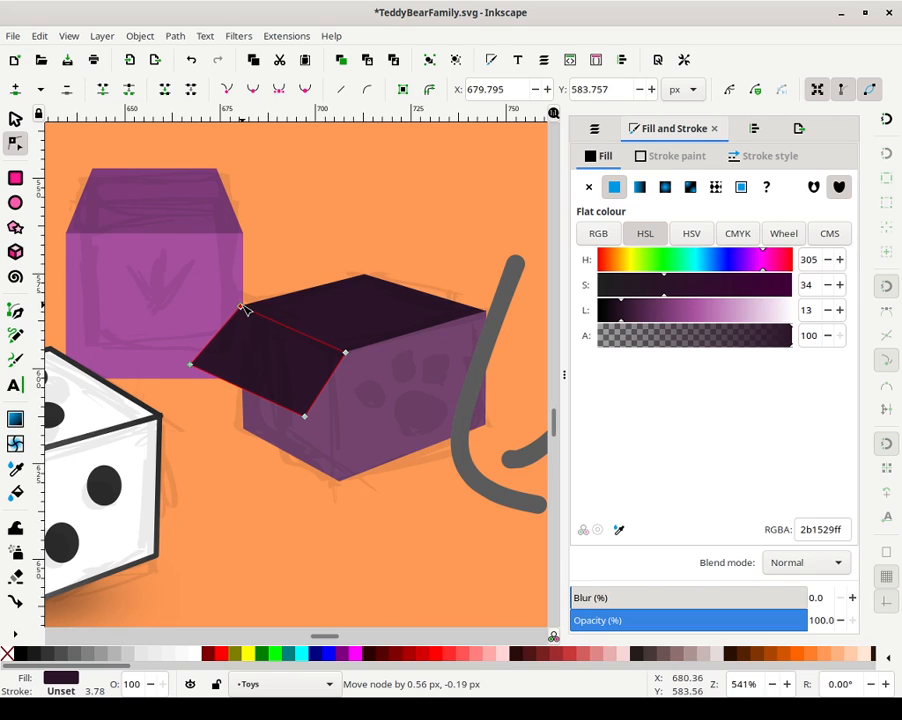
pyautogui.click(272, 278)
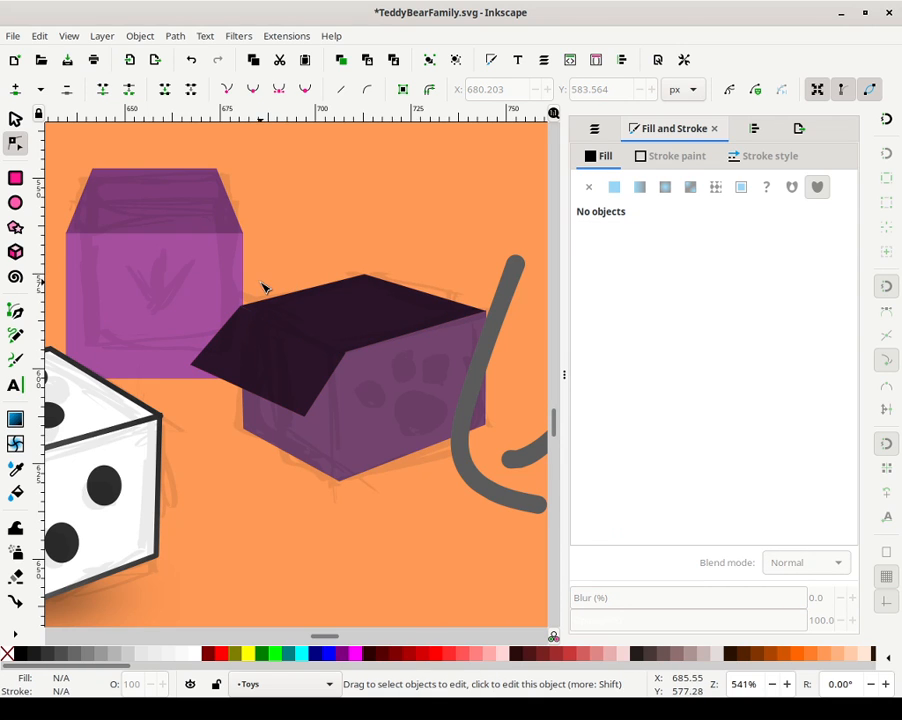
# Lighten the left flap's fill to a lightness of 33
pyautogui.click(16, 118)
pyautogui.click(312, 358)
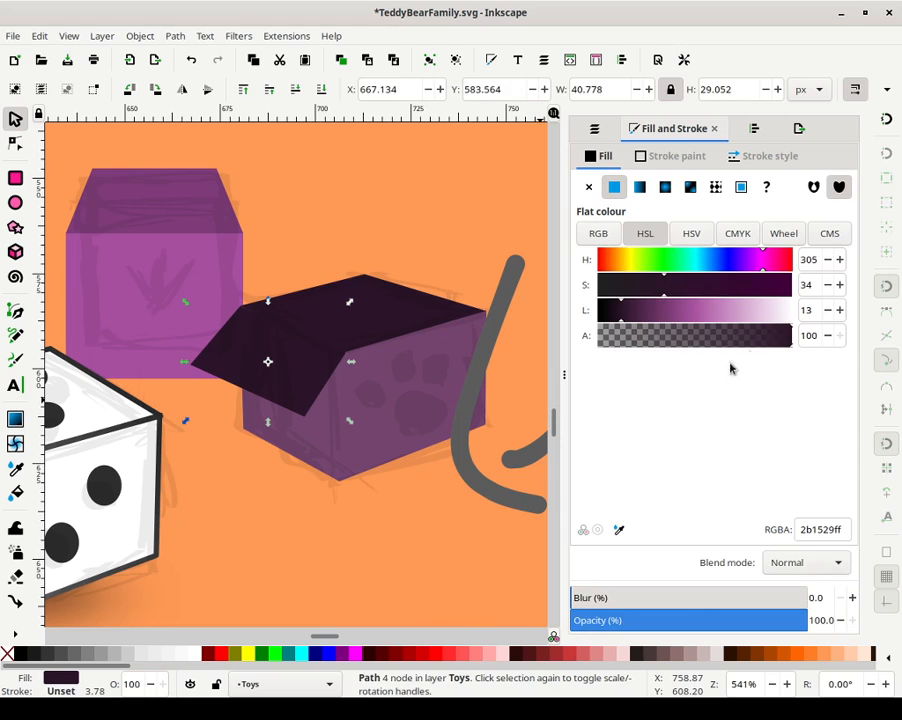
pyautogui.click(661, 318)
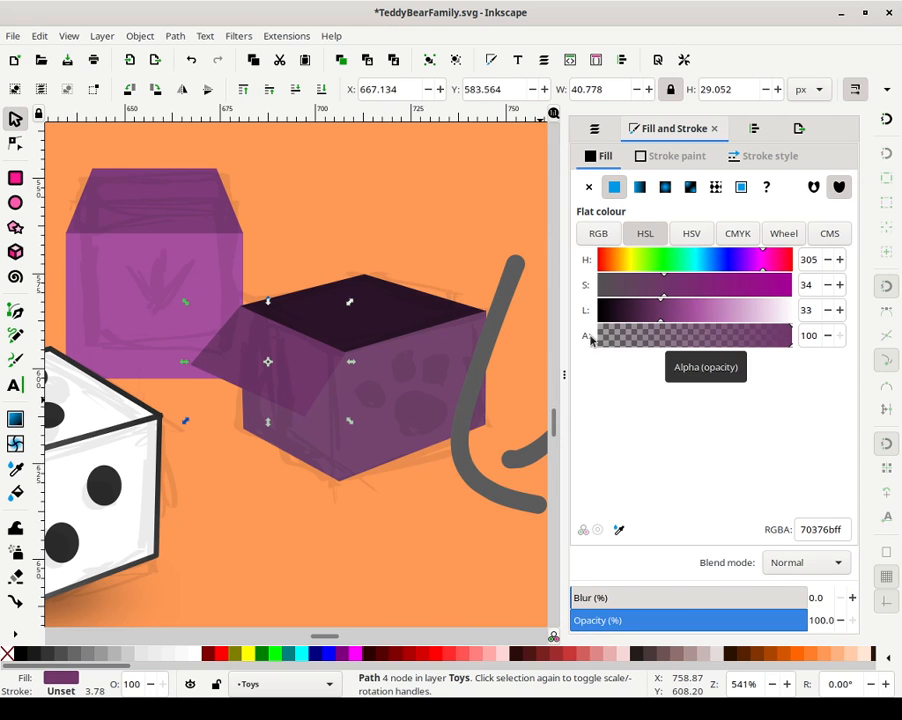
pyautogui.click(302, 236)
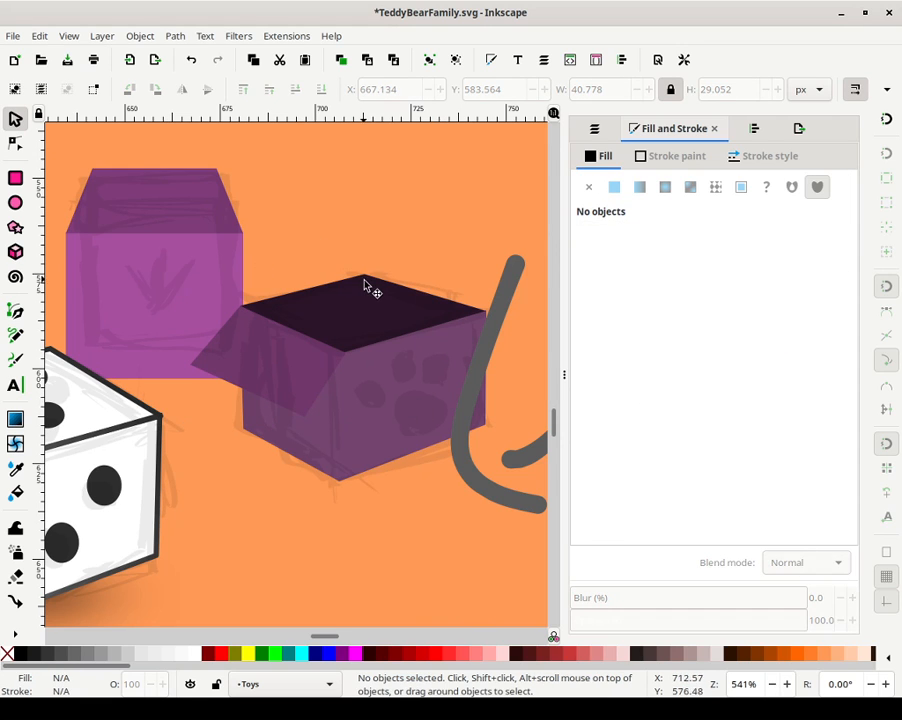
# Duplicate the left flap and move the copy over the box's front-right face
pyautogui.click(310, 358)
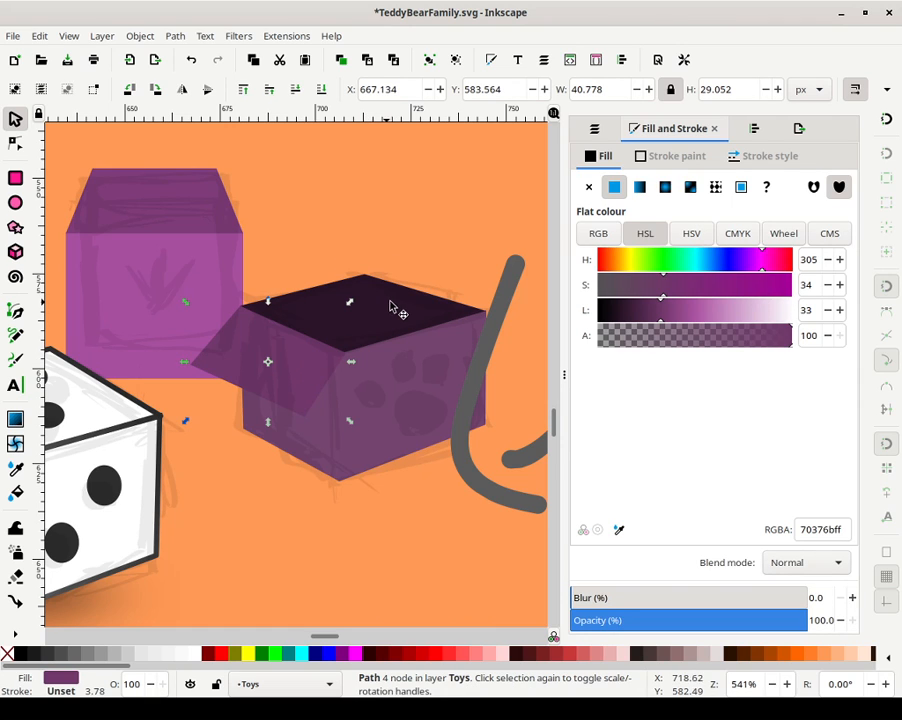
pyautogui.moveTo(284, 356); pyautogui.dragTo(400, 412)
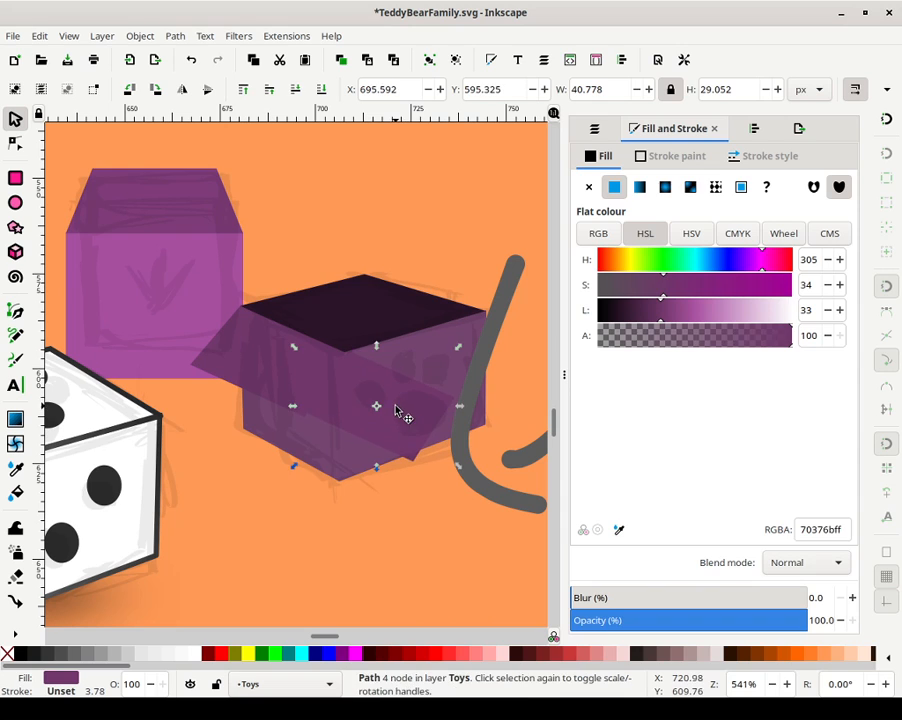
pyautogui.click(440, 245)
# Reshape the copied flap by aligning its upper corners with the opening's front-right edge and moving its lower corners outward
pyautogui.doubleClick(424, 401)
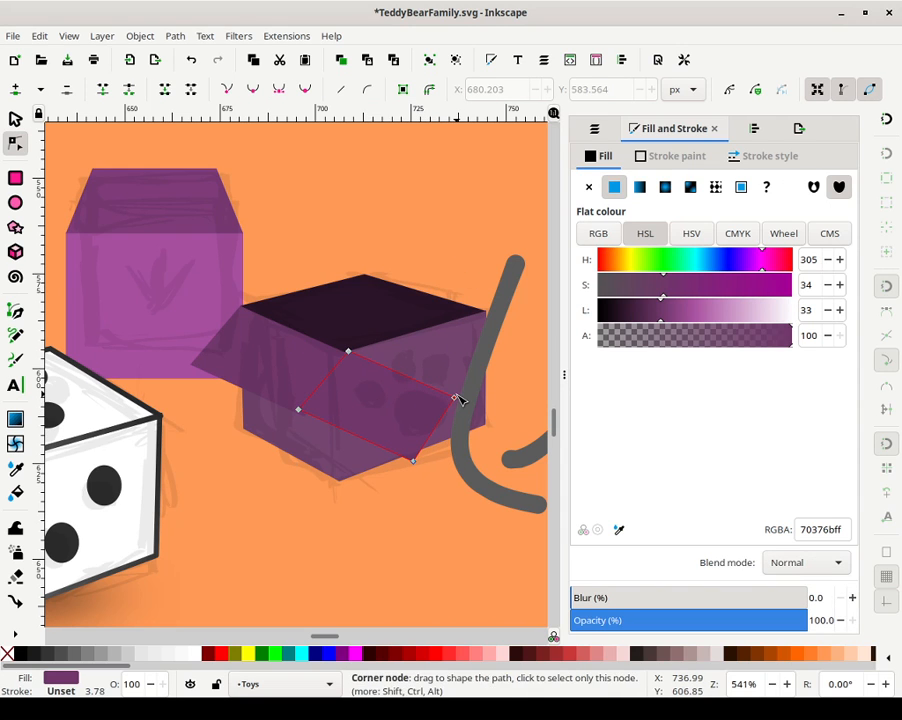
pyautogui.moveTo(456, 397); pyautogui.dragTo(488, 315)
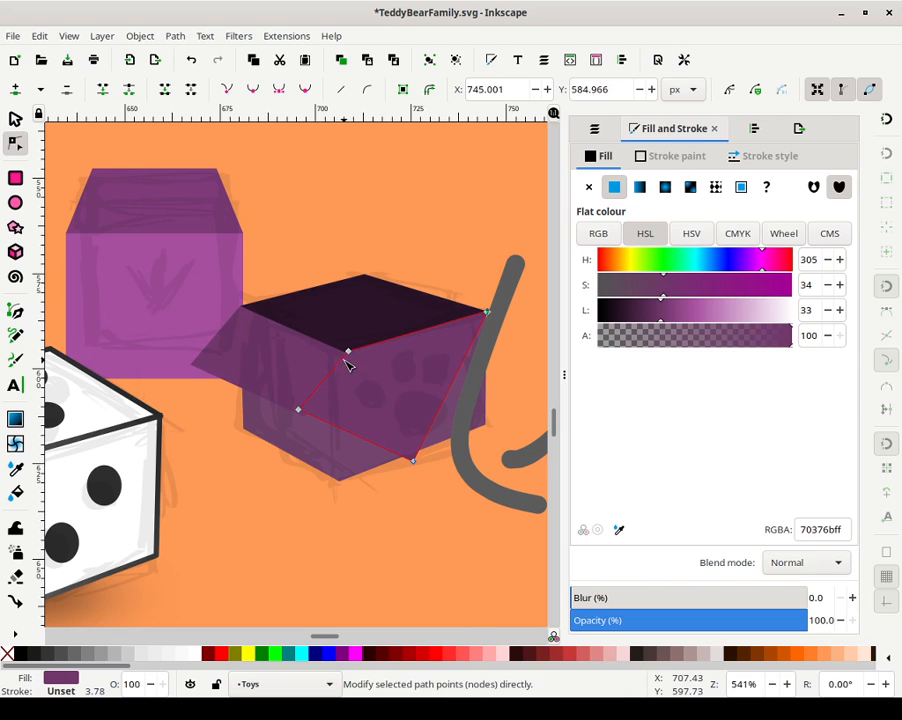
pyautogui.moveTo(351, 354); pyautogui.dragTo(345, 356)
pyautogui.moveTo(299, 411); pyautogui.dragTo(367, 421)
pyautogui.moveTo(412, 462); pyautogui.dragTo(515, 371)
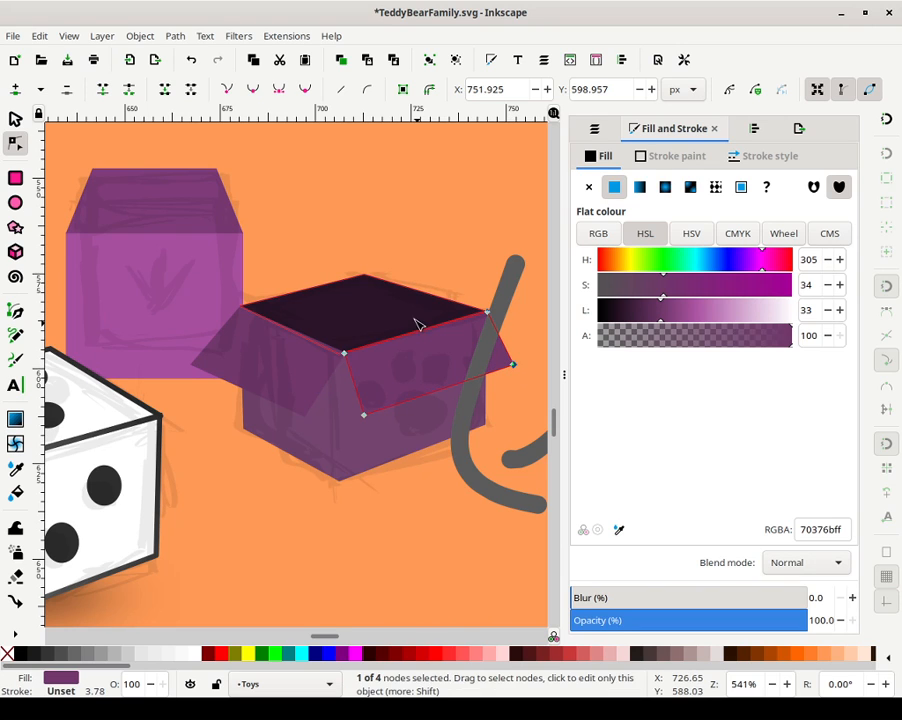
pyautogui.click(381, 300)
pyautogui.press('Escape')
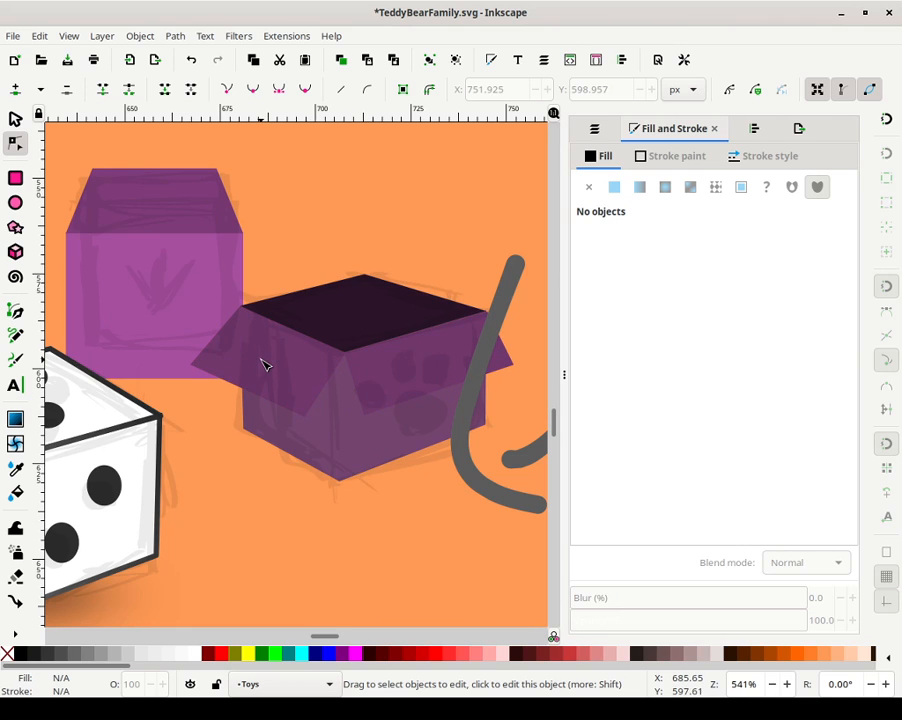
# Set the left flap's fill to saturation 36 and lightness 23
pyautogui.click(15, 118)
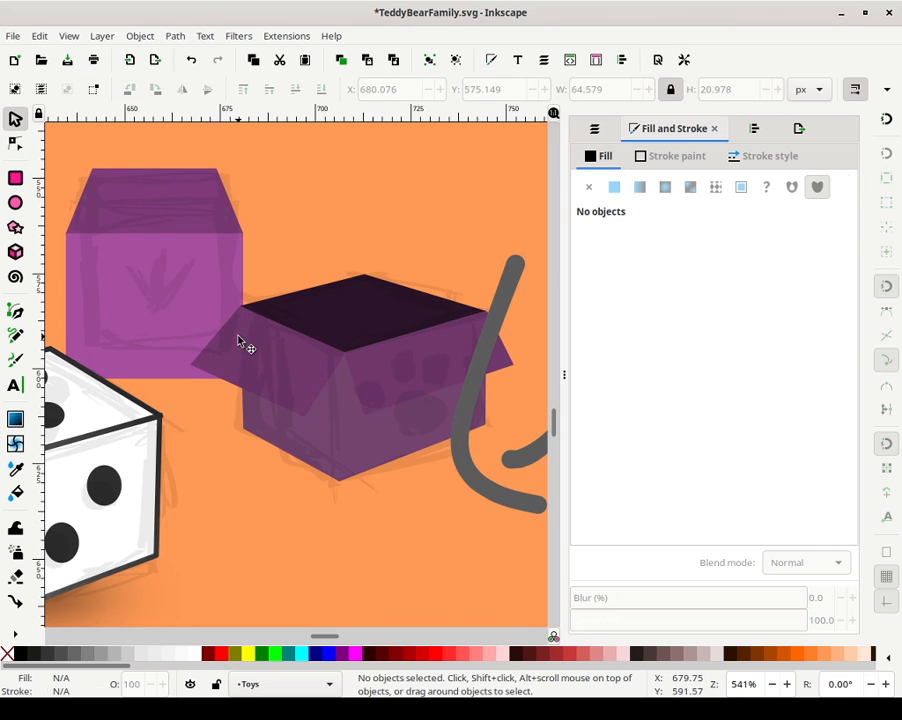
pyautogui.click(241, 344)
pyautogui.click(641, 311)
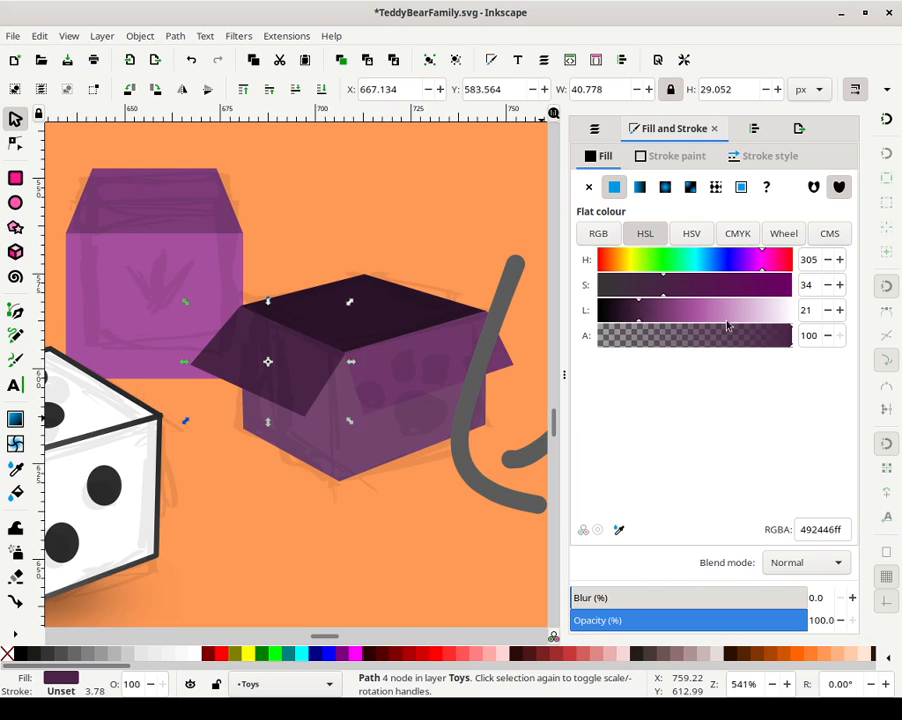
pyautogui.click(841, 286)
pyautogui.click(841, 286)
pyautogui.click(841, 286)
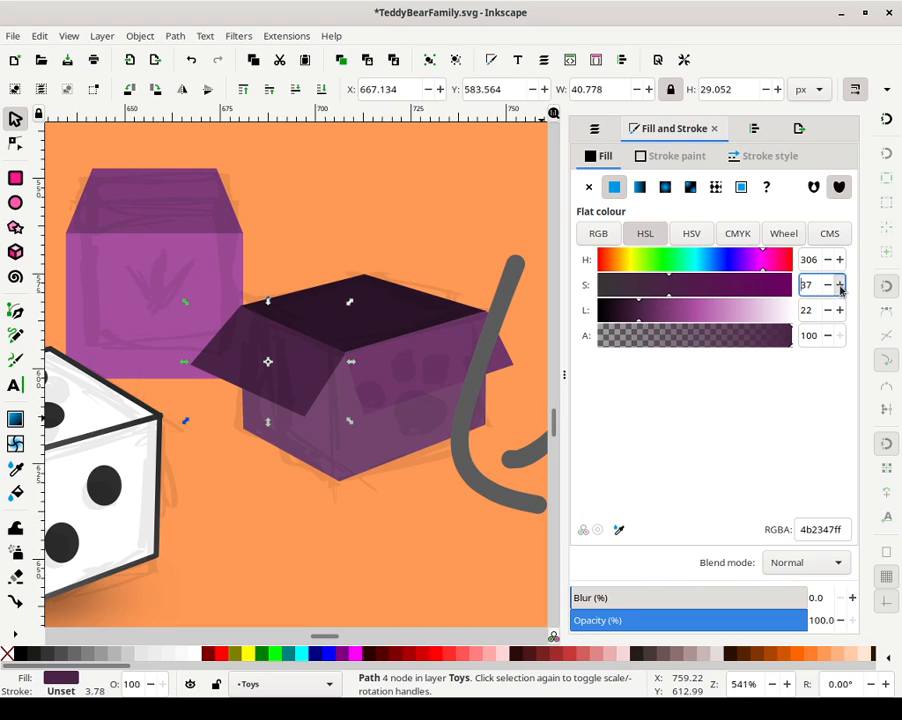
pyautogui.click(826, 286)
pyautogui.click(826, 286)
pyautogui.click(841, 286)
pyautogui.click(841, 311)
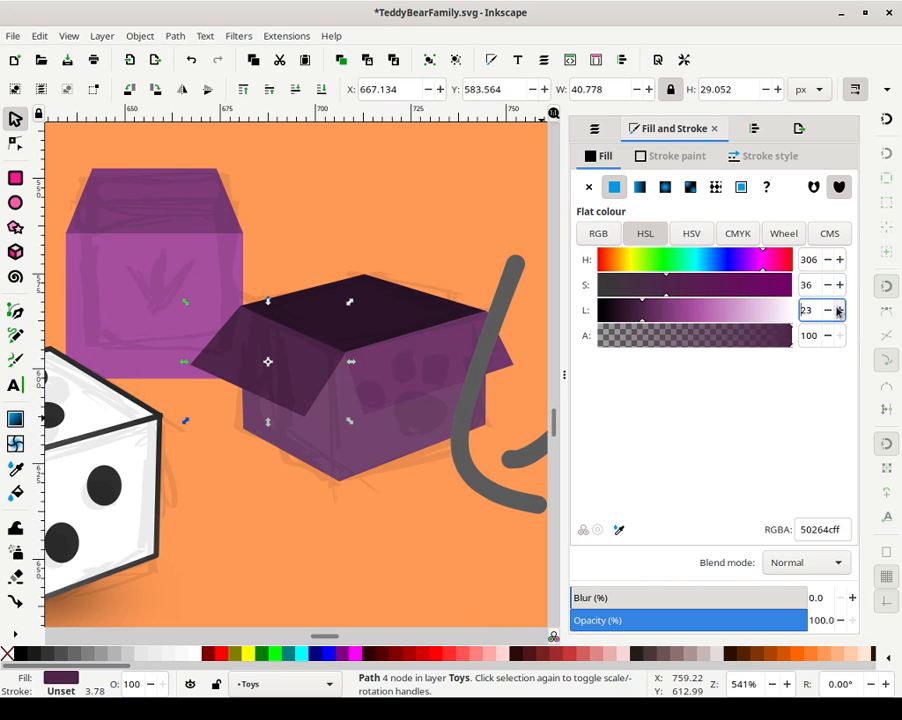
# Move the right flap's lower-left corner node slightly right and down
pyautogui.click(455, 362)
pyautogui.press('n')
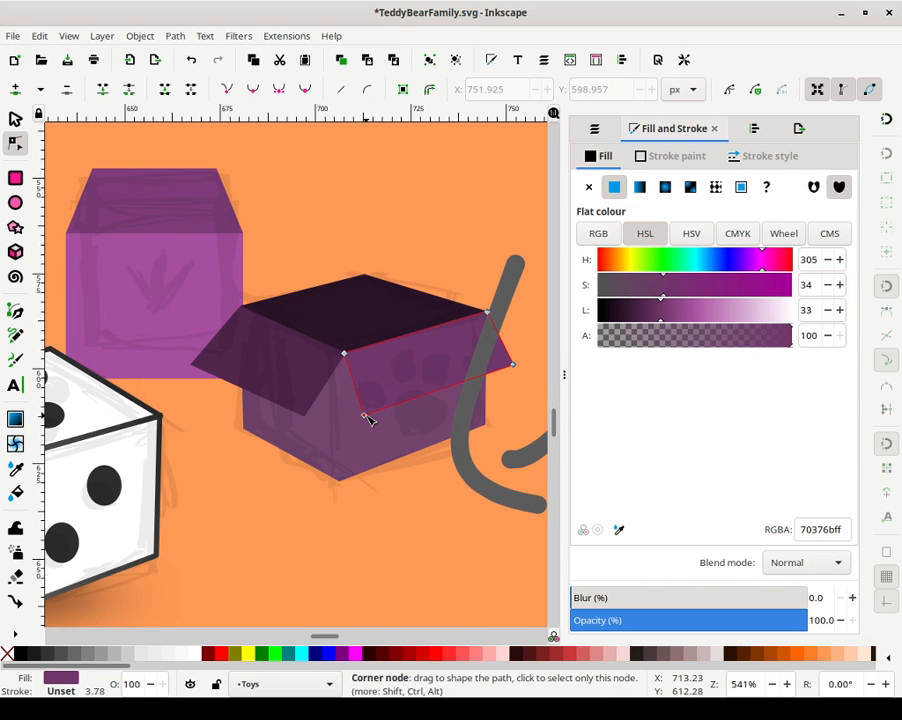
pyautogui.moveTo(369, 421); pyautogui.dragTo(378, 425)
# Set the right flap's fill lightness to 26 and deselect it
pyautogui.click(645, 312)
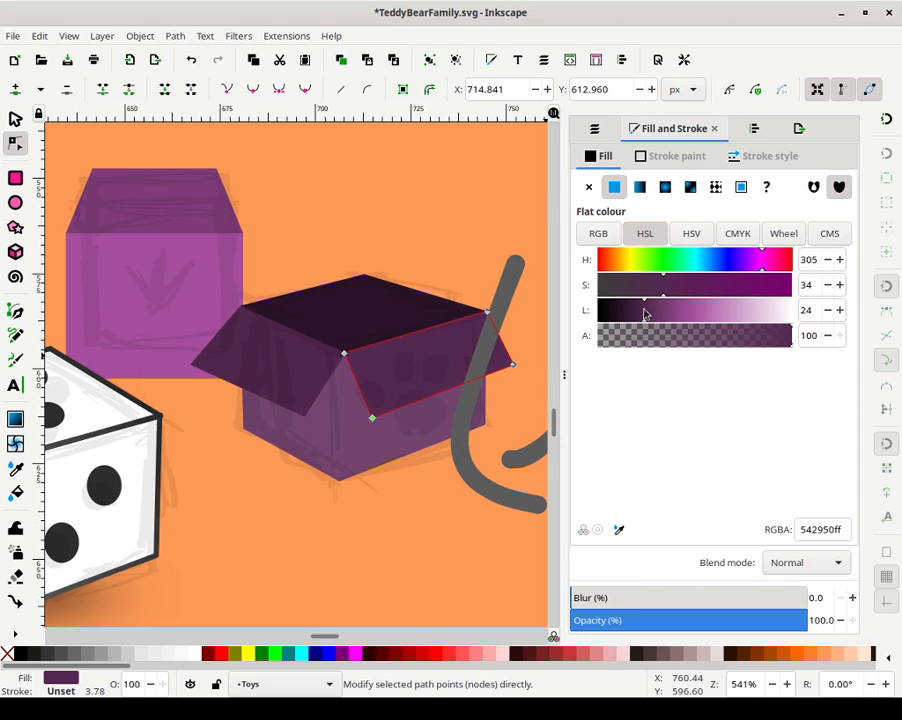
pyautogui.click(639, 312)
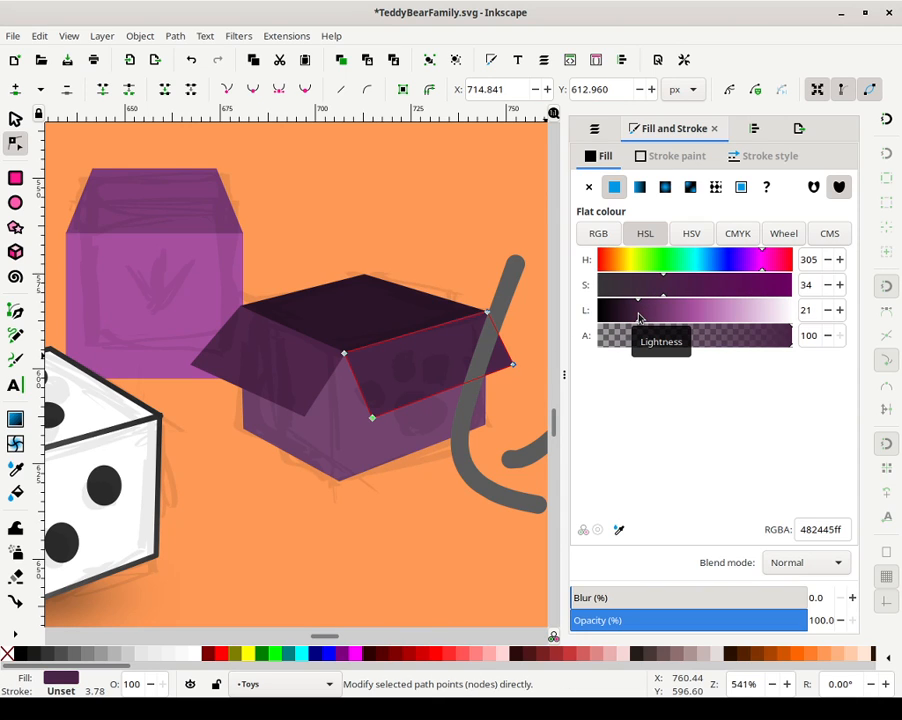
pyautogui.click(840, 310)
pyautogui.click(840, 310)
pyautogui.click(840, 310)
pyautogui.click(840, 310)
pyautogui.click(840, 310)
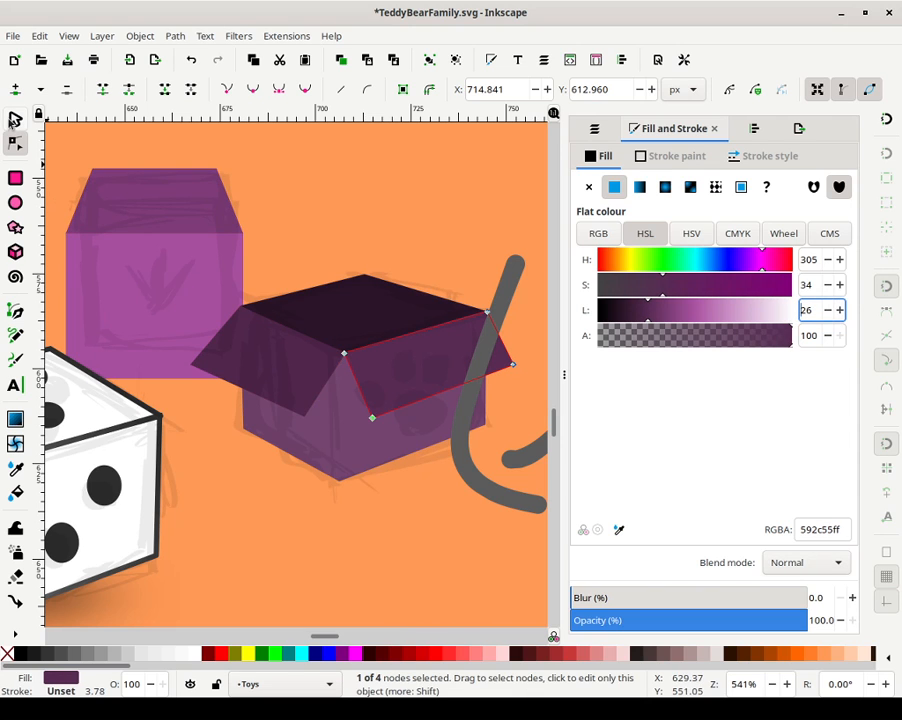
pyautogui.click(15, 119)
pyautogui.click(392, 207)
# Group all parts of the white die and scale the group proportionally about its centre to about 8 px wide
pyautogui.hscroll(-6, 320, 262)
pyautogui.scroll(-2, 320, 262)
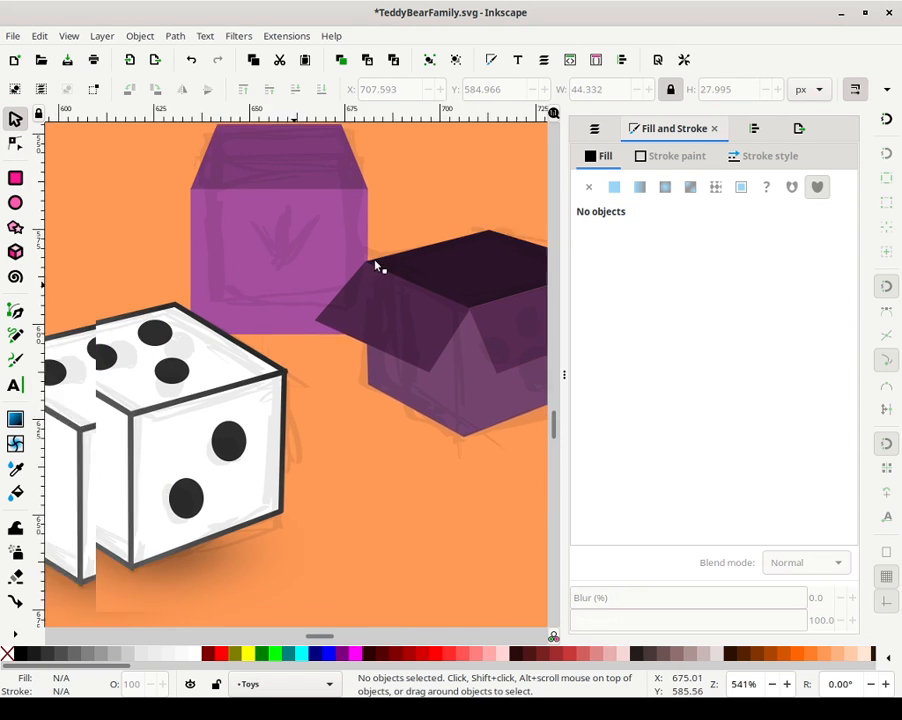
pyautogui.moveTo(500, 575); pyautogui.dragTo(42, 197)
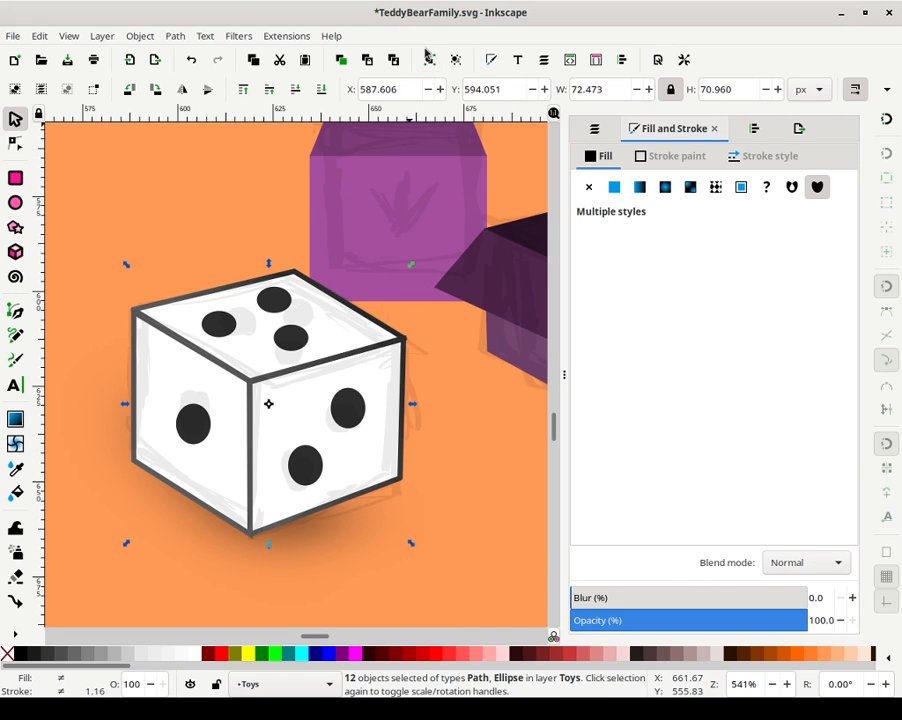
pyautogui.hotkey('ctrl', 'g')
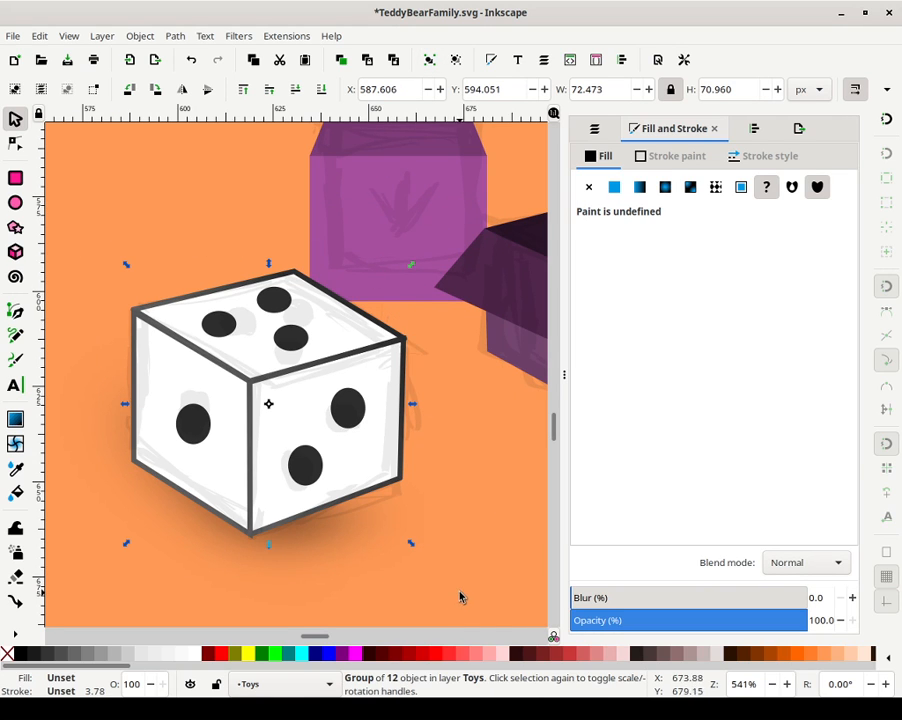
pyautogui.moveTo(410, 268); pyautogui.dragTo(288, 352)
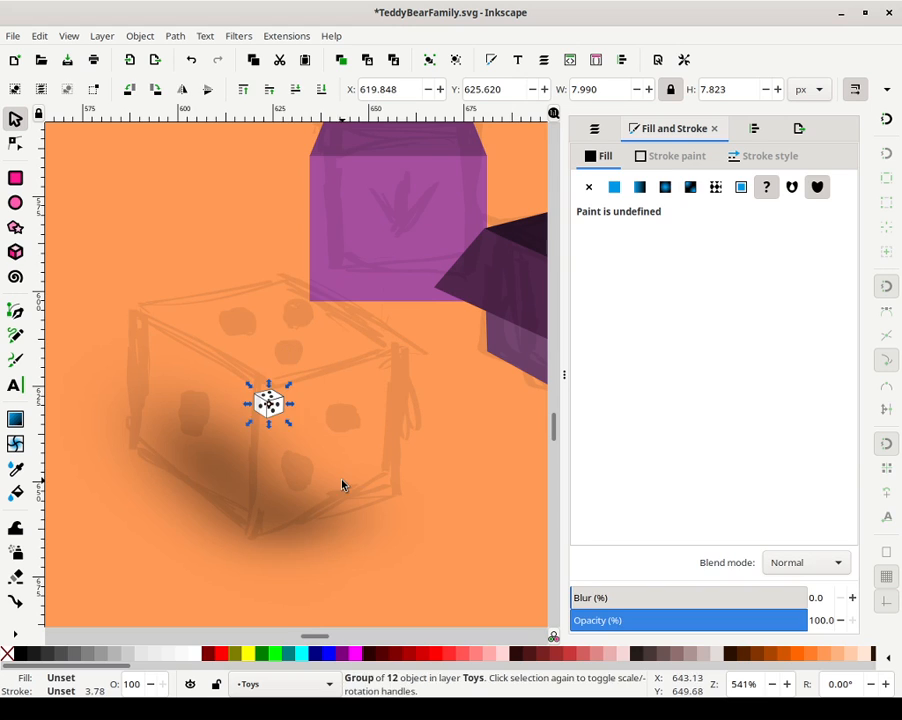
# Scale the die's larger blurred shadow ellipse down proportionally to about 25 px wide
pyautogui.click(436, 602)
pyautogui.moveTo(436, 602); pyautogui.dragTo(74, 400)
pyautogui.keyDown('shift'); pyautogui.click(256, 488); pyautogui.keyUp('shift')
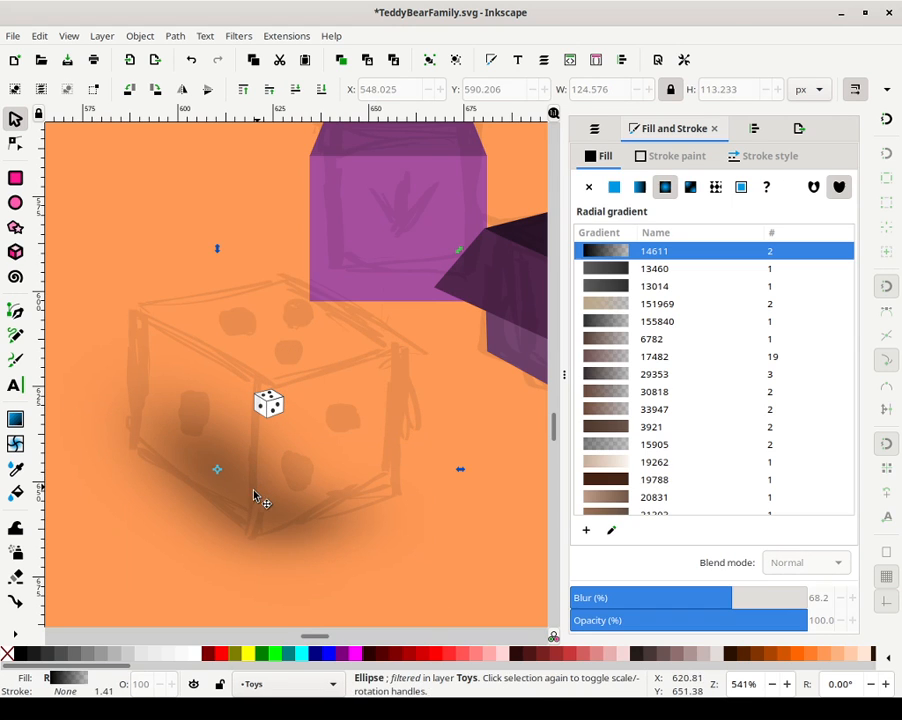
pyautogui.moveTo(461, 252); pyautogui.dragTo(273, 431)
# Move the reduced shadow beneath the small die and lower its opacity
pyautogui.click(252, 476)
pyautogui.moveTo(216, 470); pyautogui.dragTo(278, 427)
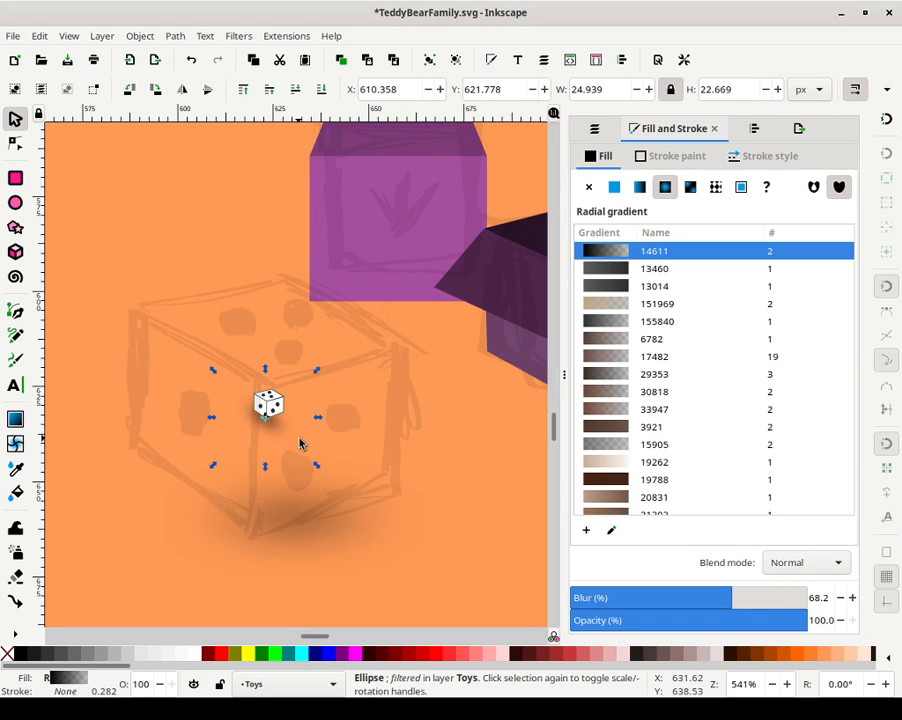
pyautogui.moveTo(634, 620); pyautogui.dragTo(628, 618)
# Scale the remaining blurred shadow ellipse down to about 17 px wide, place it beneath the small die and reduce its opacity to 43.6%
pyautogui.click(317, 513)
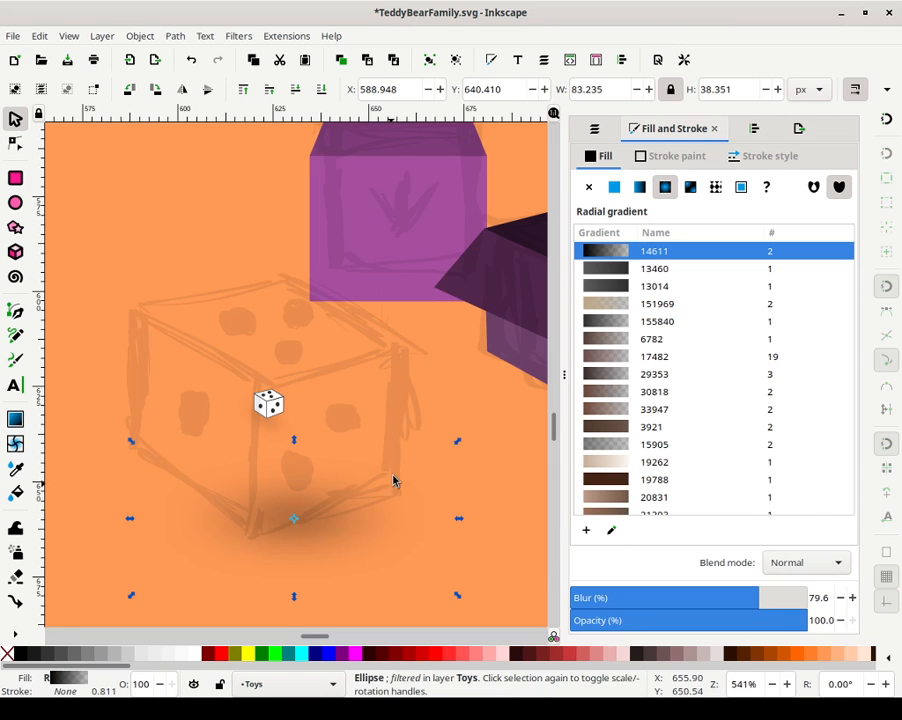
pyautogui.moveTo(459, 445)
pyautogui.mouseDown()
pyautogui.moveTo(382, 479)
pyautogui.moveTo(351, 505)
pyautogui.moveTo(298, 519)
pyautogui.moveTo(333, 497)
pyautogui.moveTo(256, 445)
pyautogui.moveTo(282, 421)
pyautogui.moveTo(273, 415)
pyautogui.mouseUp()
pyautogui.click(631, 619)
pyautogui.moveTo(631, 620); pyautogui.dragTo(623, 621)
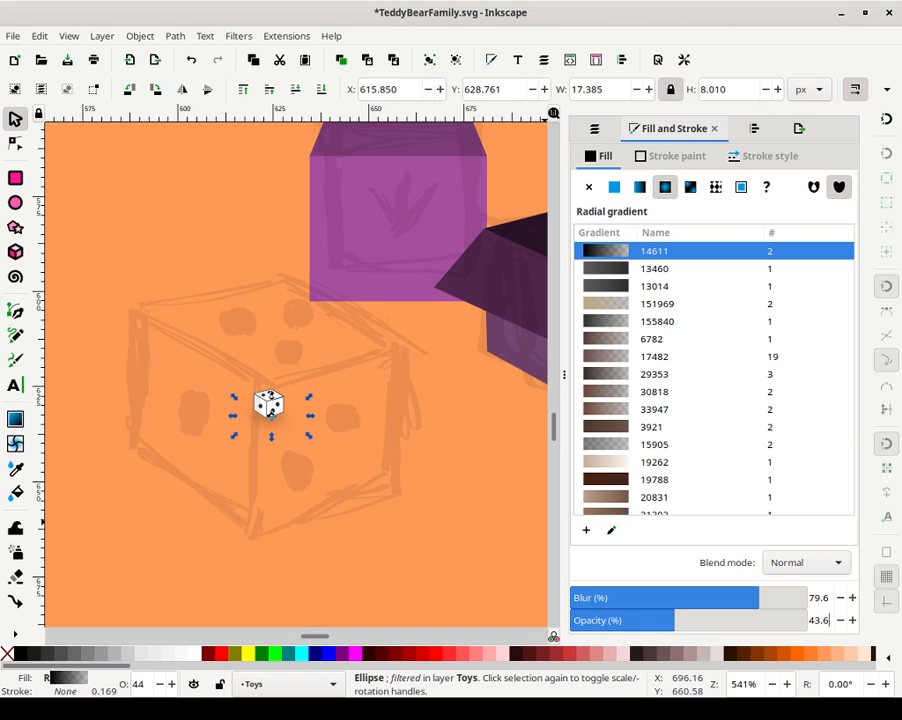
# Nudge the upper-left corner node of the open box's right flap slightly to the left, then deselect the flap
pyautogui.click(485, 368)
pyautogui.moveTo(485, 368); pyautogui.dragTo(200, 416)
pyautogui.click(370, 343)
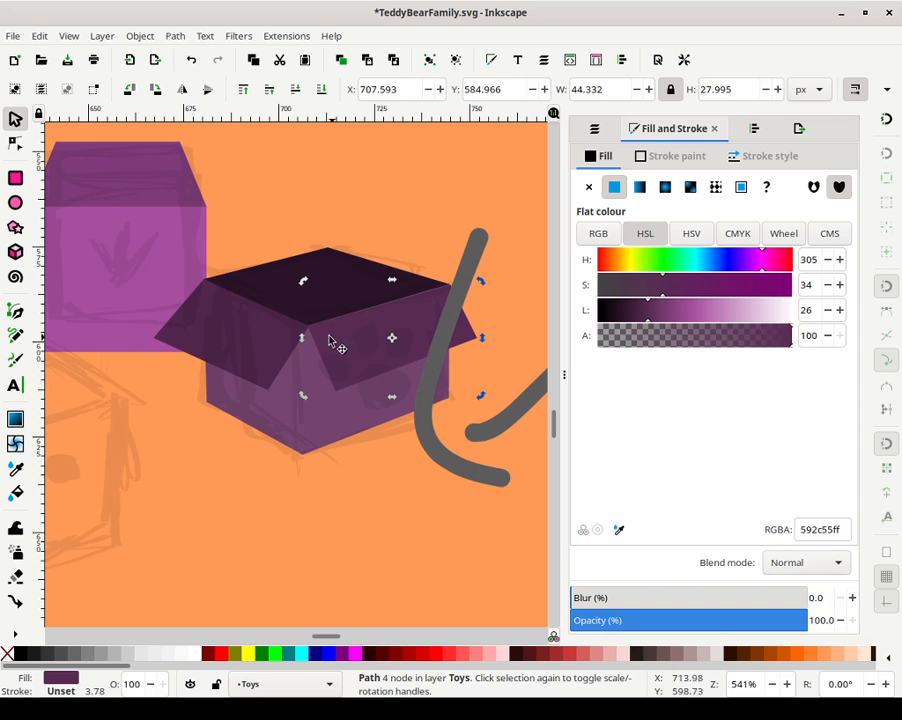
pyautogui.press('n')
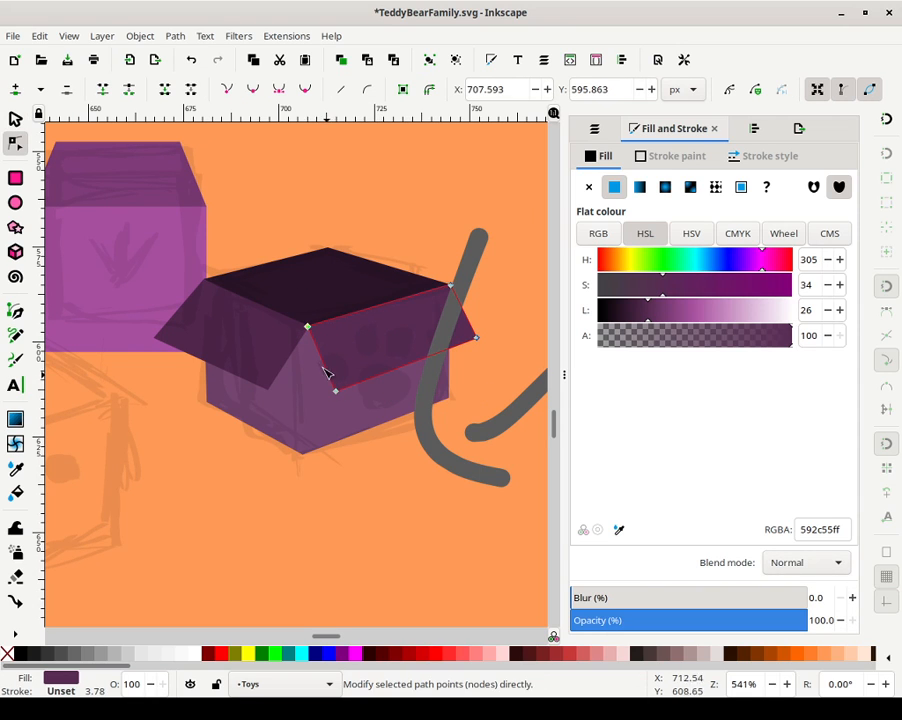
pyautogui.moveTo(309, 328); pyautogui.dragTo(310, 329)
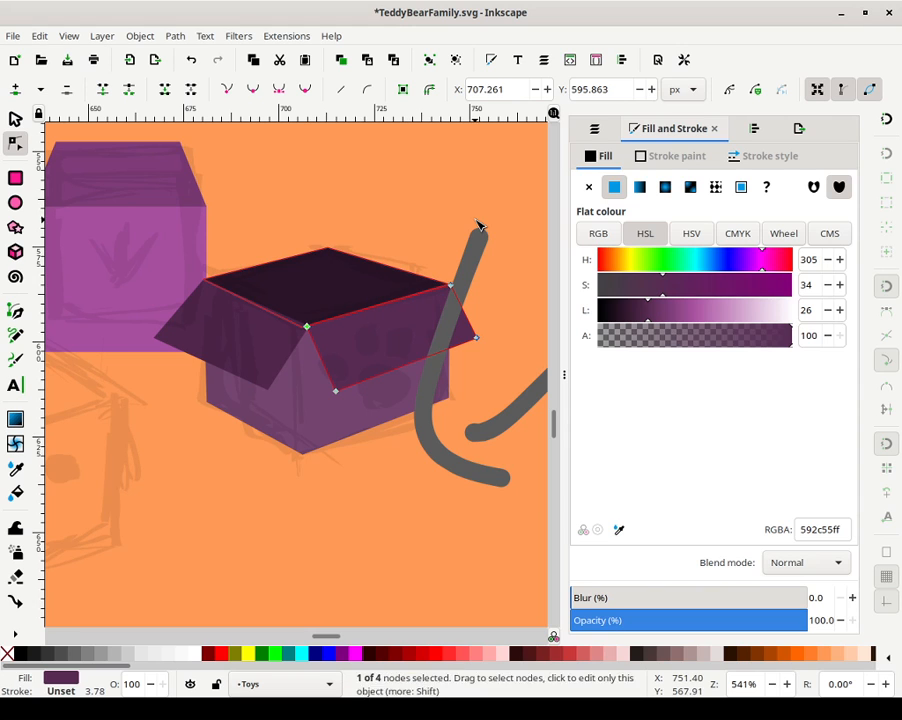
pyautogui.click(477, 228)
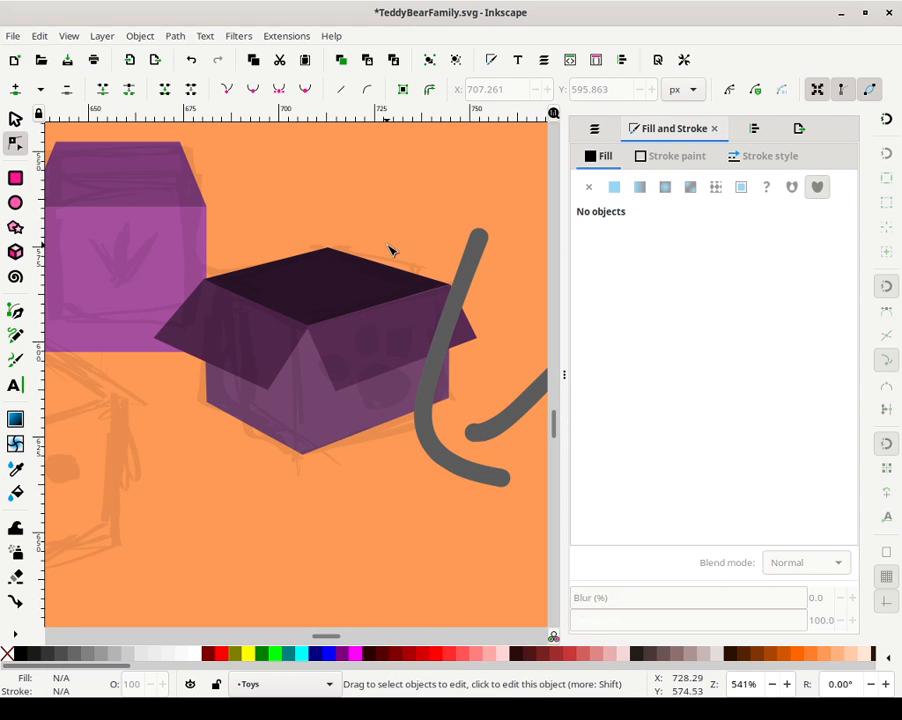
# Move the right flap's upper-right corner node onto the right corner of the box's dark opening
pyautogui.click(445, 316)
pyautogui.click(452, 288)
pyautogui.moveTo(452, 288); pyautogui.dragTo(456, 289)
pyautogui.press('Escape')
pyautogui.press('Escape')
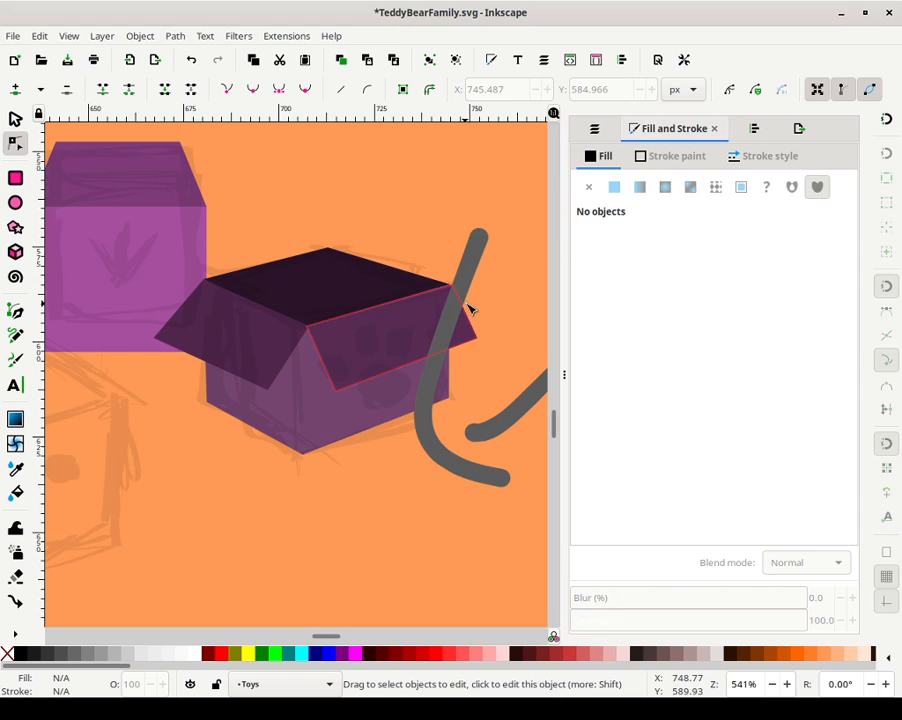
pyautogui.keyDown('ctrl'); pyautogui.scroll(2, 493, 295); pyautogui.keyUp('ctrl')
pyautogui.keyDown('ctrl'); pyautogui.scroll(4, 493, 295); pyautogui.keyUp('ctrl')
pyautogui.keyDown('ctrl'); pyautogui.scroll(-2, 493, 295); pyautogui.keyUp('ctrl')
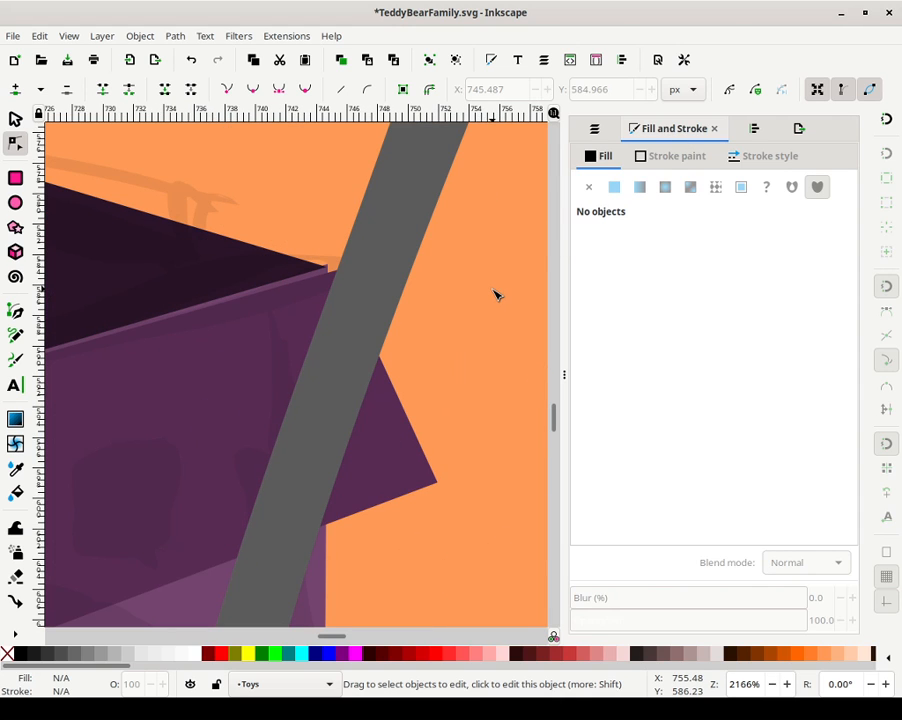
pyautogui.click(318, 300)
pyautogui.moveTo(340, 272)
pyautogui.mouseDown()
pyautogui.moveTo(334, 266)
pyautogui.moveTo(332, 284)
pyautogui.moveTo(330, 268)
pyautogui.mouseUp()
pyautogui.click(325, 234)
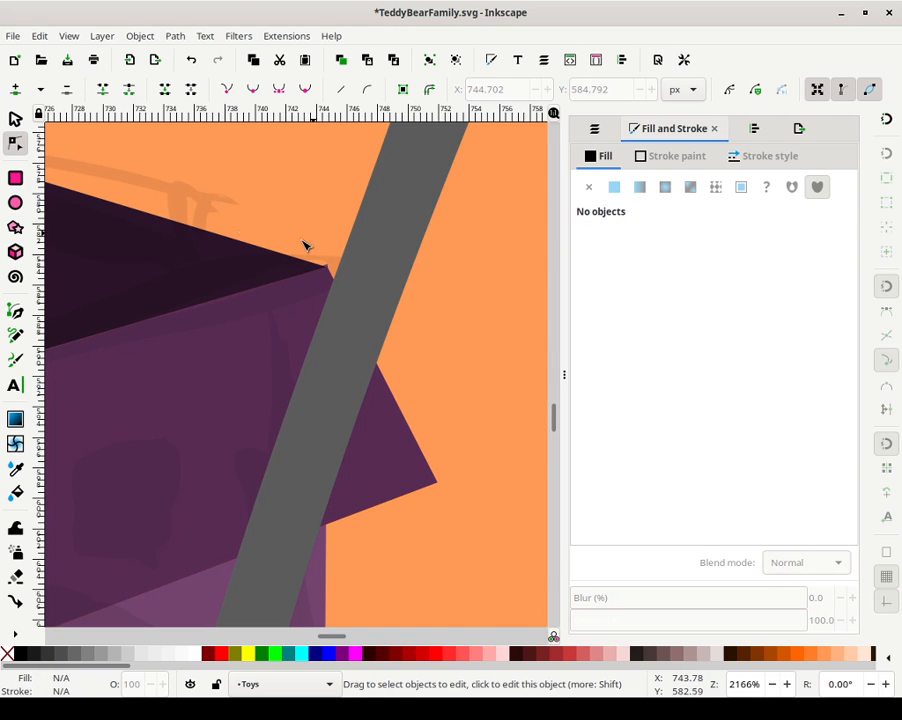
# Align the right flap's upper-left corner node with the edge of the dark opening at the box's front corner
pyautogui.hscroll(-5, 445, 197)
pyautogui.hscroll(-4, 445, 197)
pyautogui.click(130, 402)
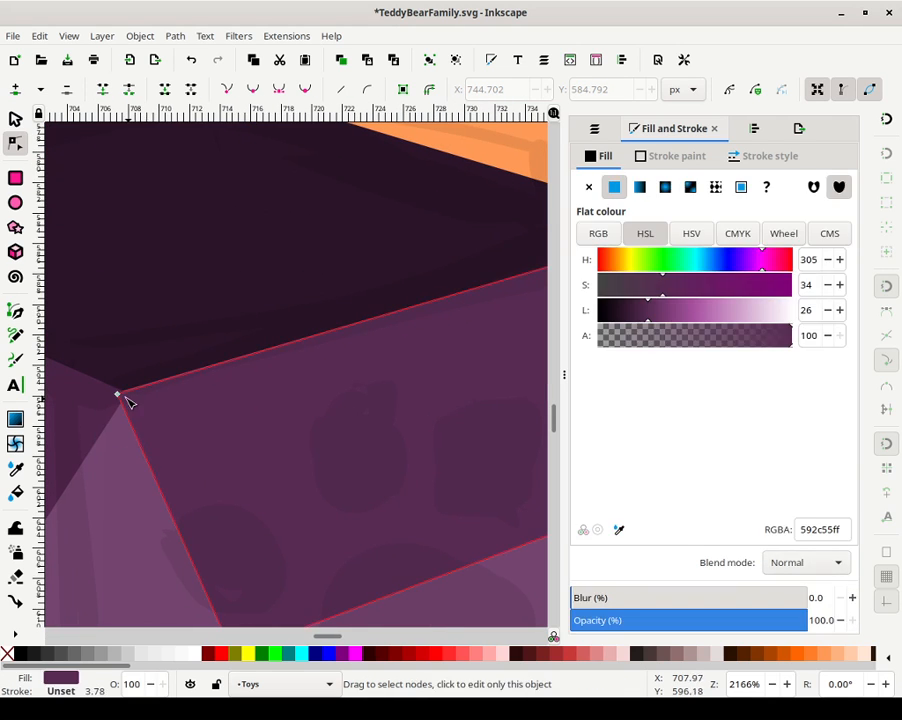
pyautogui.moveTo(116, 396)
pyautogui.mouseDown()
pyautogui.moveTo(136, 389)
pyautogui.moveTo(125, 389)
pyautogui.mouseUp()
pyautogui.click(134, 458)
pyautogui.click(166, 336)
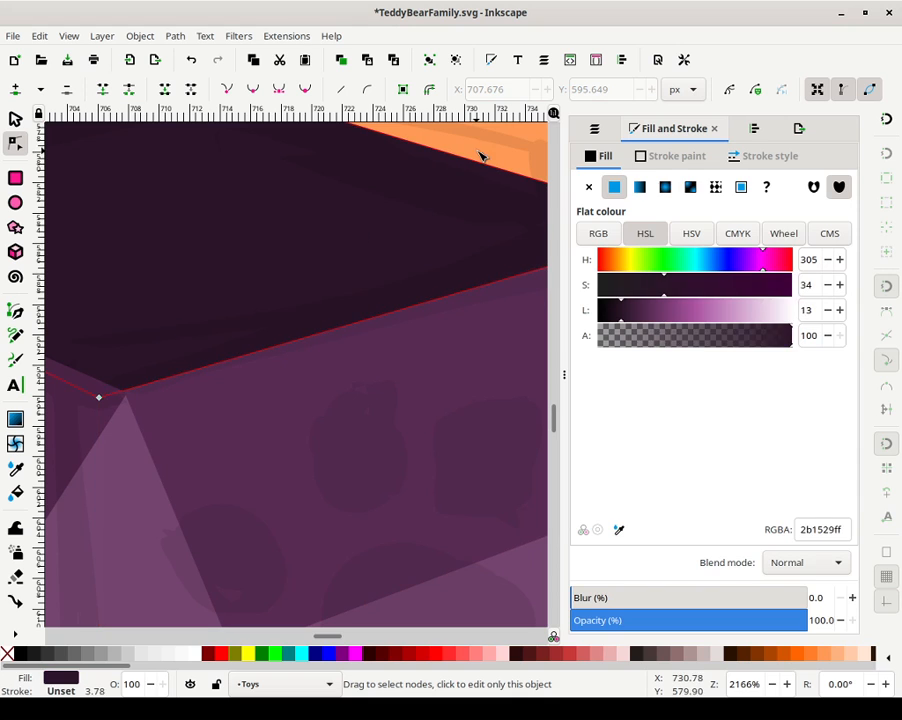
pyautogui.press('Escape')
# Select the whole numbered block and scale it down proportionally about its centre to about 45 px wide
pyautogui.press('-')
pyautogui.press('-')
pyautogui.press('-')
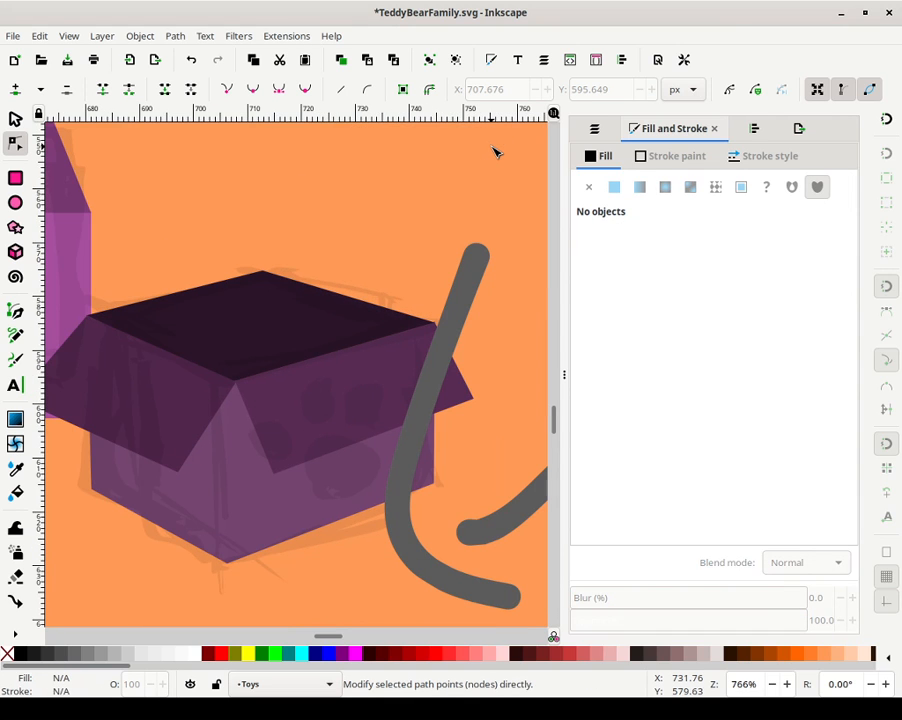
pyautogui.moveTo(291, 203); pyautogui.dragTo(427, 229)
pyautogui.press('-')
pyautogui.press('-')
pyautogui.press('-')
pyautogui.press('-')
pyautogui.press('-')
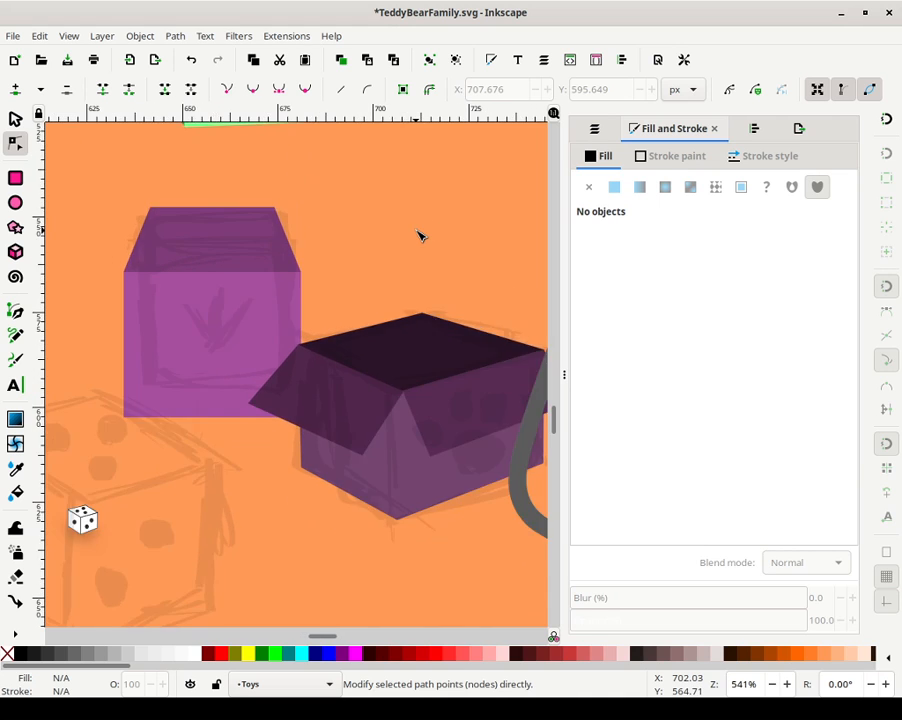
pyautogui.press('+')
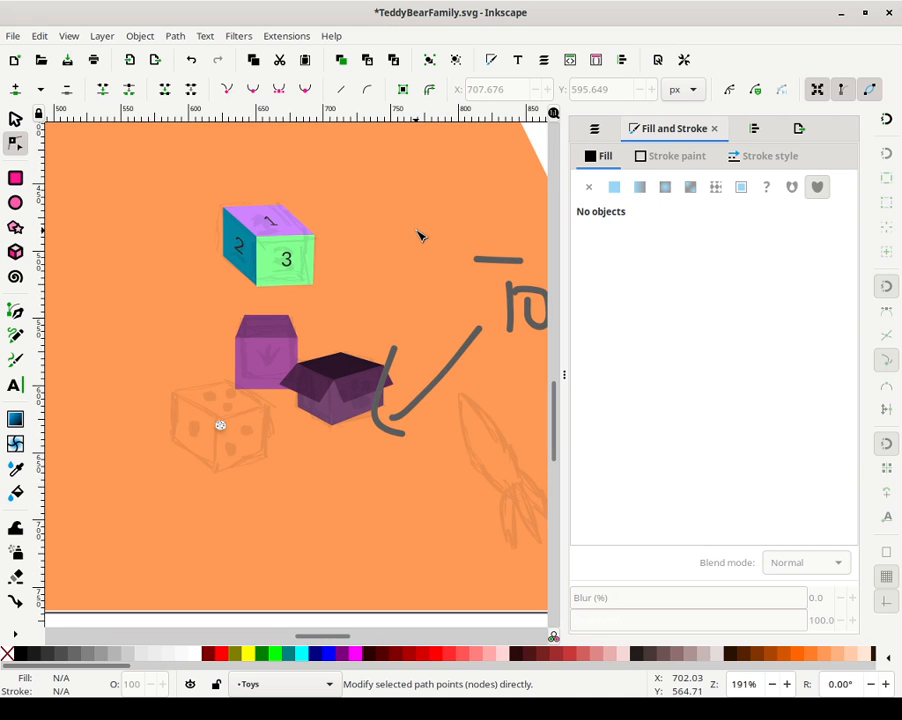
pyautogui.press('-')
pyautogui.press('-')
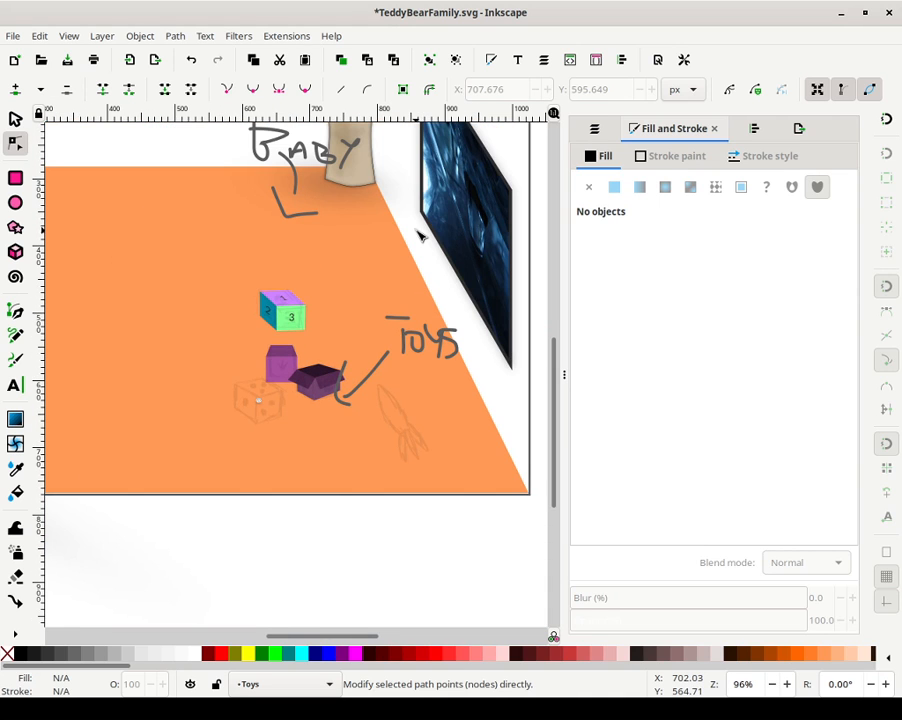
pyautogui.click(15, 121)
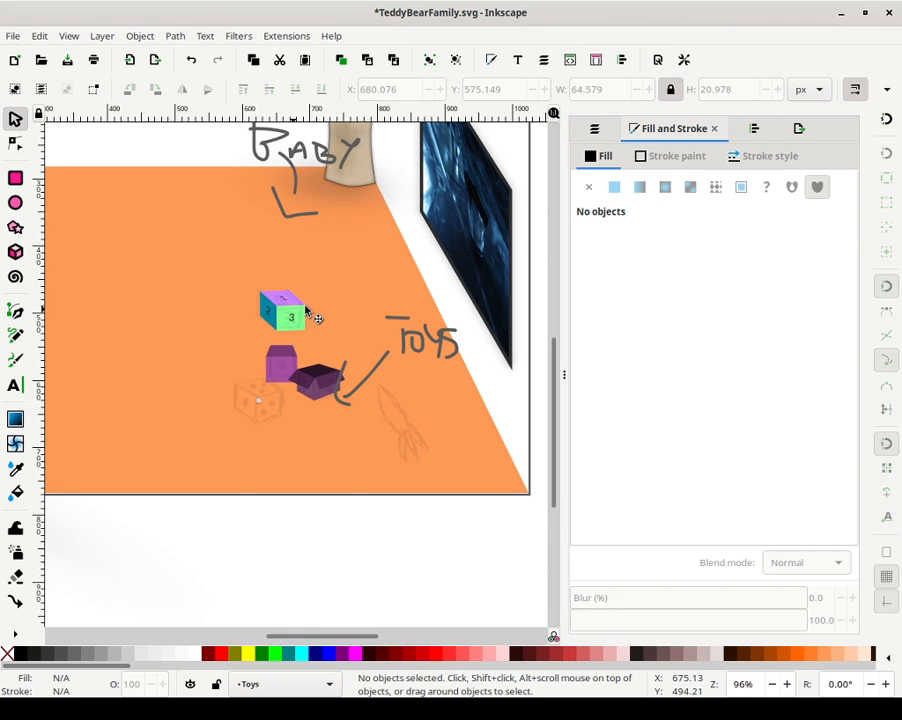
pyautogui.moveTo(232, 275)
pyautogui.mouseDown()
pyautogui.moveTo(368, 397)
pyautogui.moveTo(362, 346)
pyautogui.moveTo(295, 322)
pyautogui.moveTo(304, 334)
pyautogui.mouseUp()
pyautogui.click(135, 300)
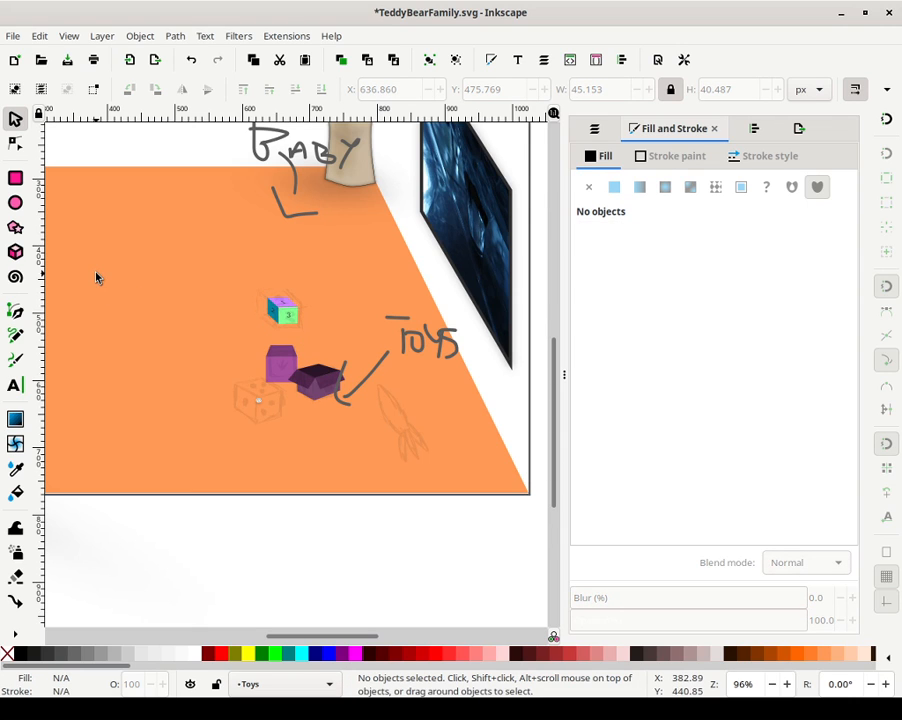
# Draw a rectangle about 61 by 84 px over the body of the long tapered toy sketch
pyautogui.click(15, 178)
pyautogui.moveTo(374, 384)
pyautogui.mouseDown()
pyautogui.moveTo(401, 452)
pyautogui.moveTo(415, 438)
pyautogui.mouseUp()
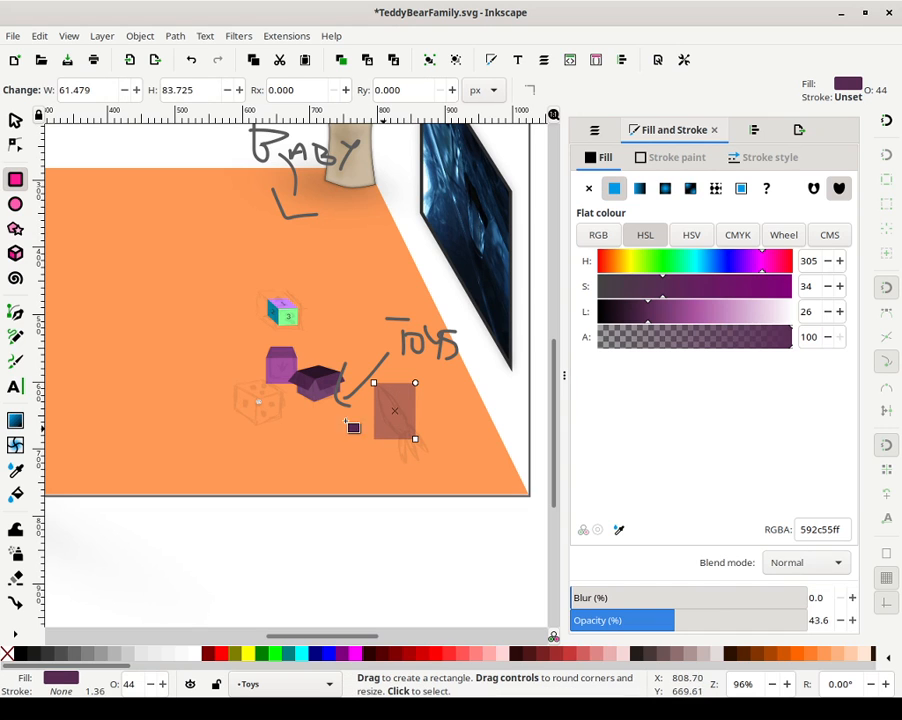
pyautogui.click(15, 121)
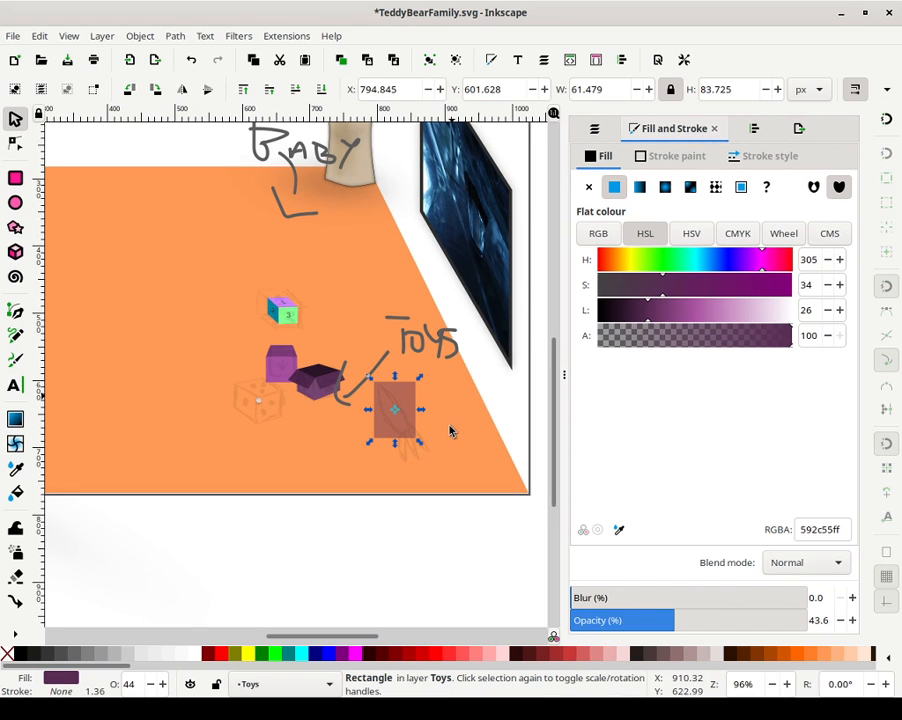
# Convert the rectangle to a path and pull its top-right and bottom-left corner nodes in to the sketch's long edges
pyautogui.scroll(8, 441, 453)
pyautogui.scroll(-4, 441, 453)
pyautogui.moveTo(278, 324); pyautogui.dragTo(433, 436)
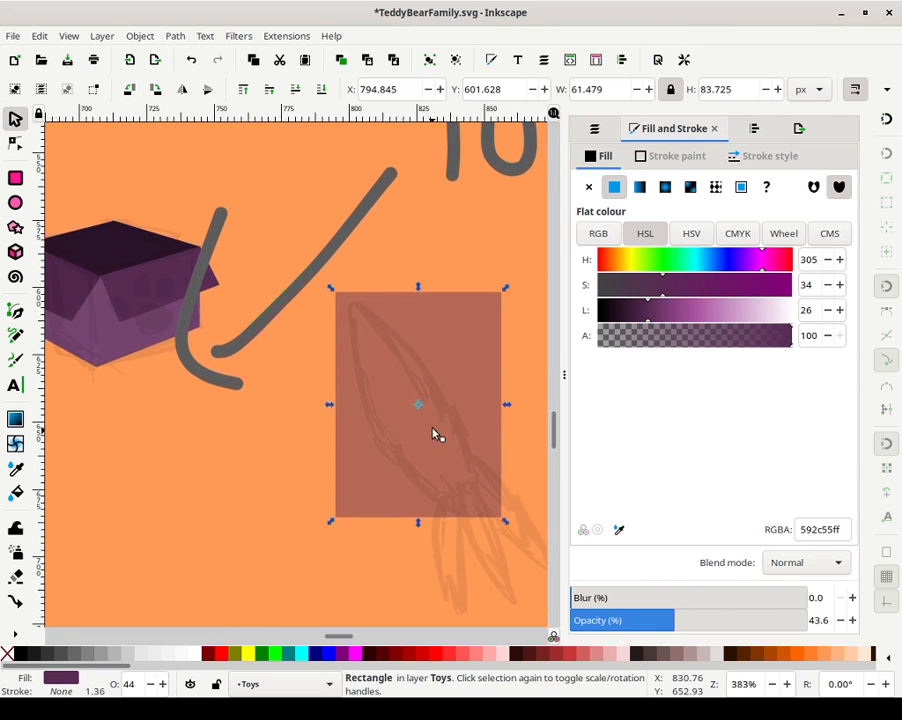
pyautogui.scroll(1, 402, 424)
pyautogui.hscroll(3, 462, 326)
pyautogui.hscroll(-1, 352, 266)
pyautogui.scroll(1, 352, 266)
pyautogui.click(175, 36)
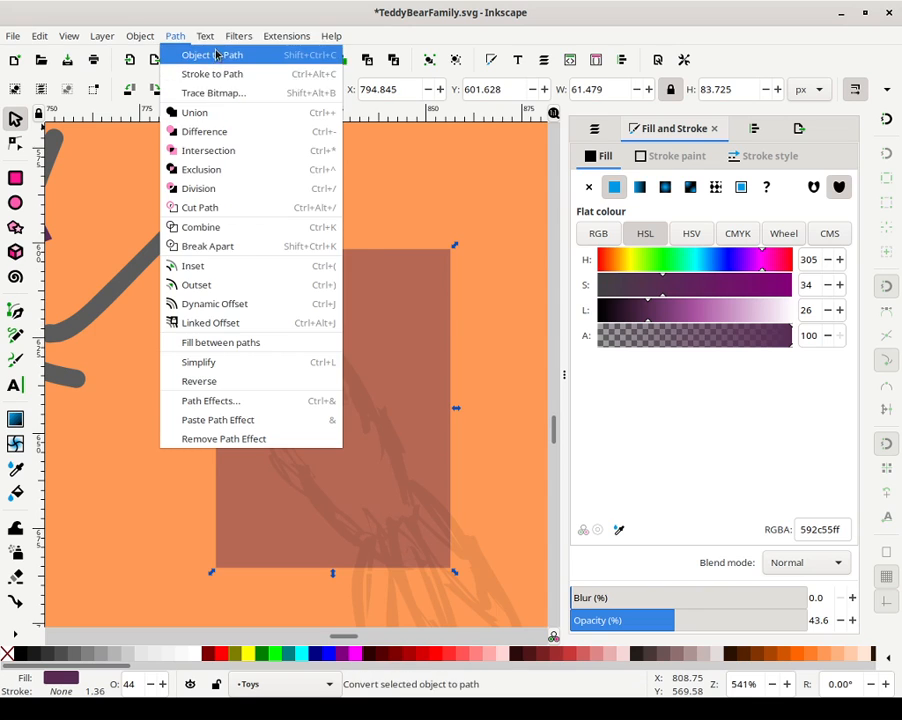
pyautogui.click(205, 55)
pyautogui.press('n')
pyautogui.moveTo(403, 208); pyautogui.dragTo(490, 335)
pyautogui.moveTo(460, 257); pyautogui.dragTo(350, 352)
pyautogui.hotkey('ctrl', 'shift', 'c')
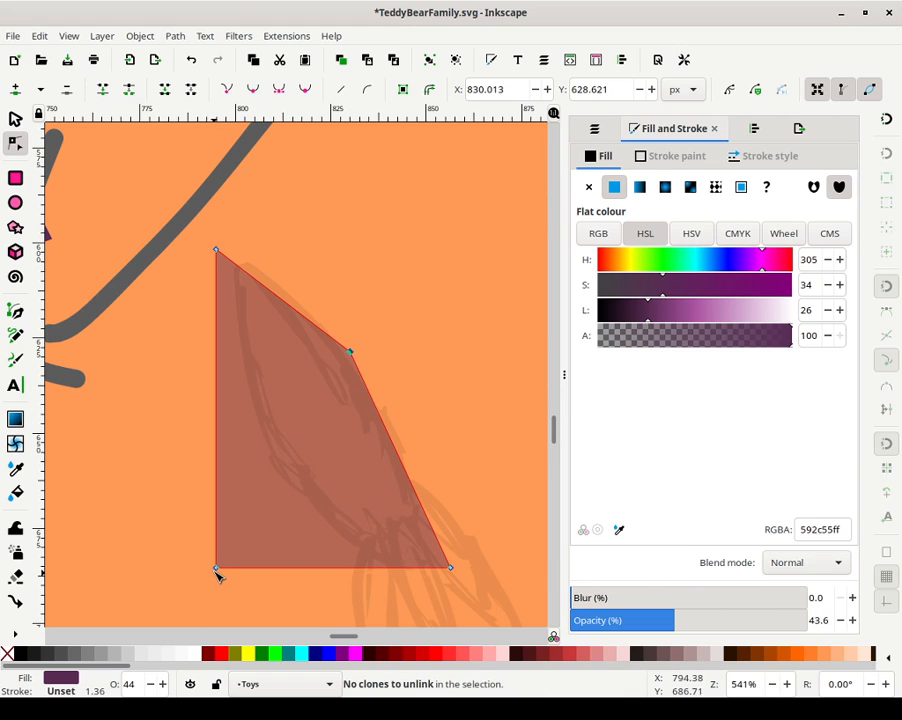
pyautogui.moveTo(227, 566); pyautogui.dragTo(278, 477)
# Make the two side nodes of the tapered shape auto-smooth so its long edges curve
pyautogui.moveTo(217, 328); pyautogui.dragTo(414, 538)
pyautogui.click(306, 89)
pyautogui.click(362, 350)
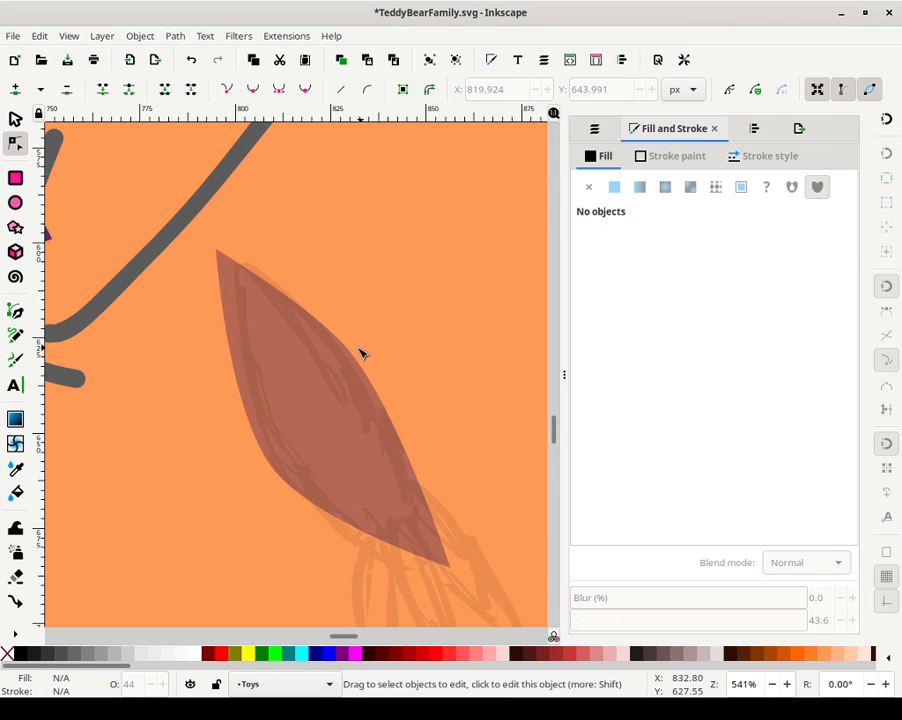
# Reposition both side nodes and the upper tip node to follow the sketched outline, keeping the tip pointed
pyautogui.click(349, 355)
pyautogui.moveTo(352, 356); pyautogui.dragTo(370, 392)
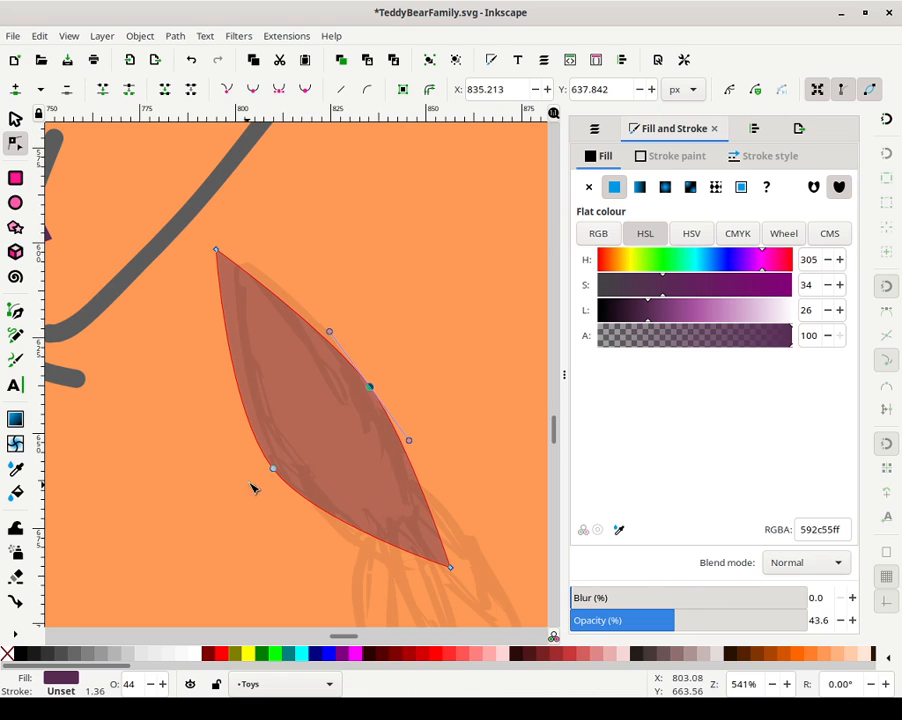
pyautogui.moveTo(303, 490); pyautogui.dragTo(302, 481)
pyautogui.moveTo(222, 254); pyautogui.dragTo(240, 268)
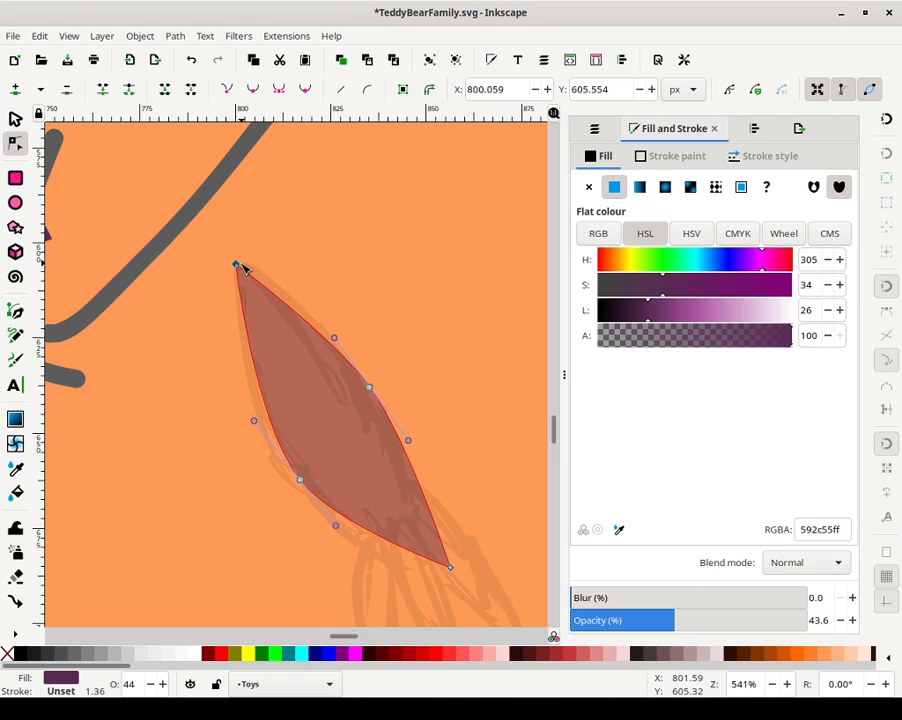
pyautogui.click(305, 91)
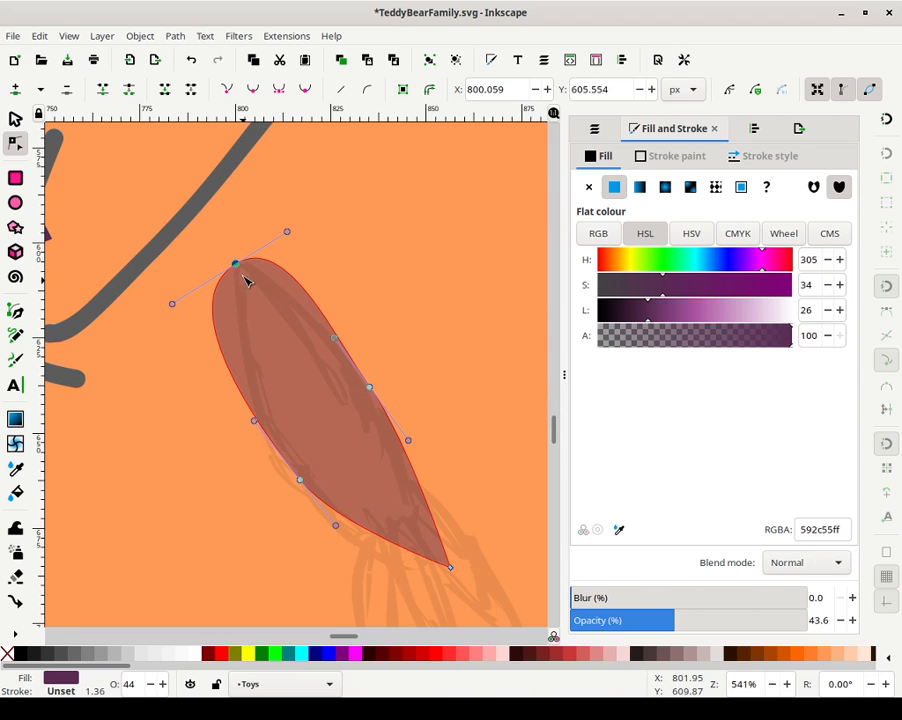
pyautogui.hotkey('ctrl', 'z')
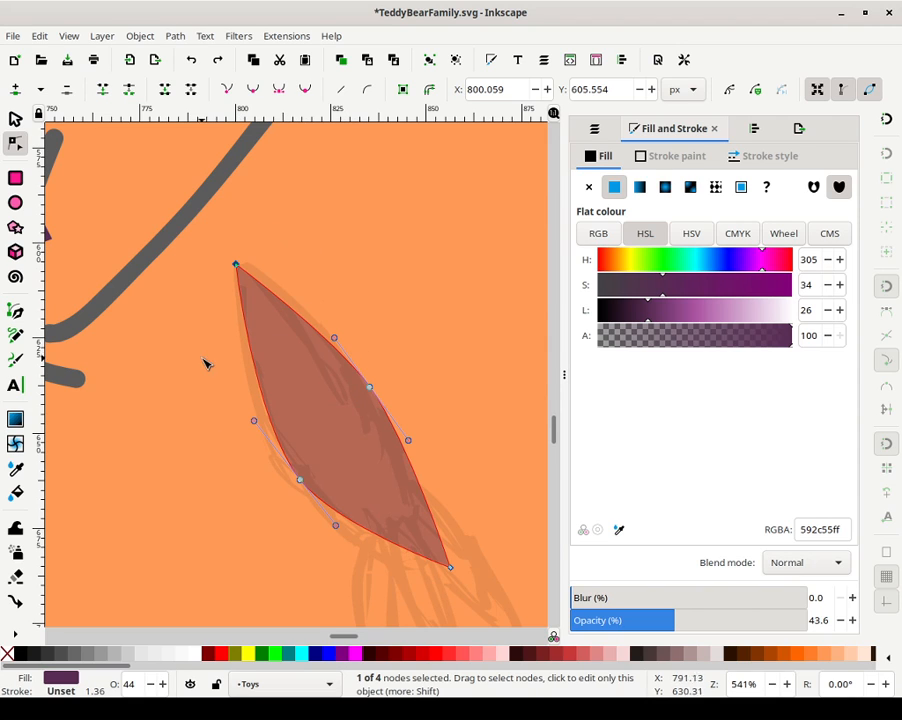
# Insert a node on each of the two segments between the upper tip and the side nodes
pyautogui.keyDown('shift'); pyautogui.moveTo(235, 350); pyautogui.dragTo(400, 527); pyautogui.keyUp('shift')
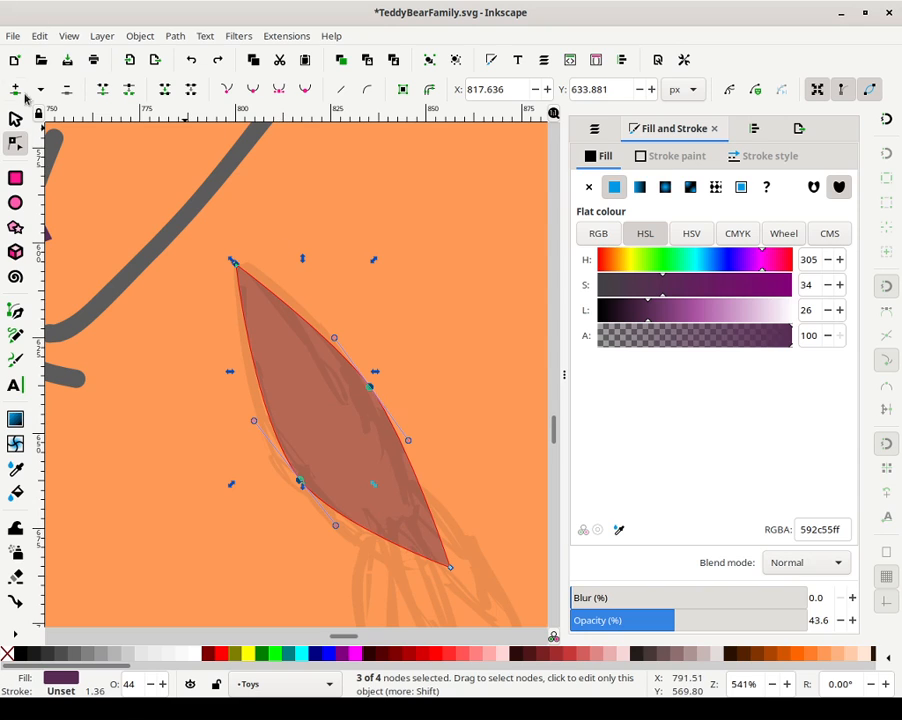
pyautogui.click(16, 89)
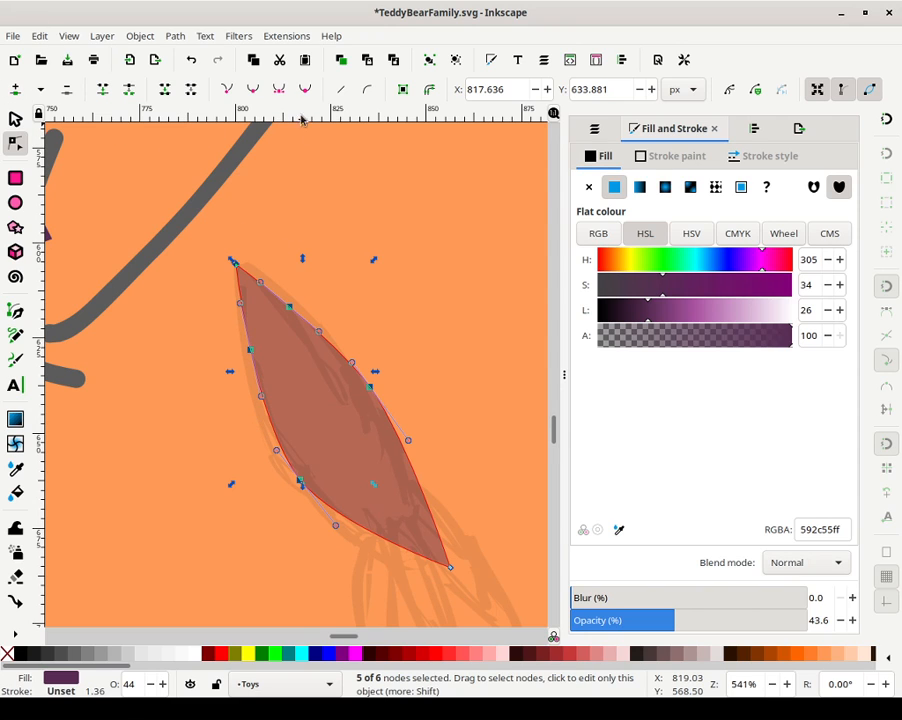
pyautogui.hotkey('ctrl', 'v')
pyautogui.hotkey('ctrl', 'z')
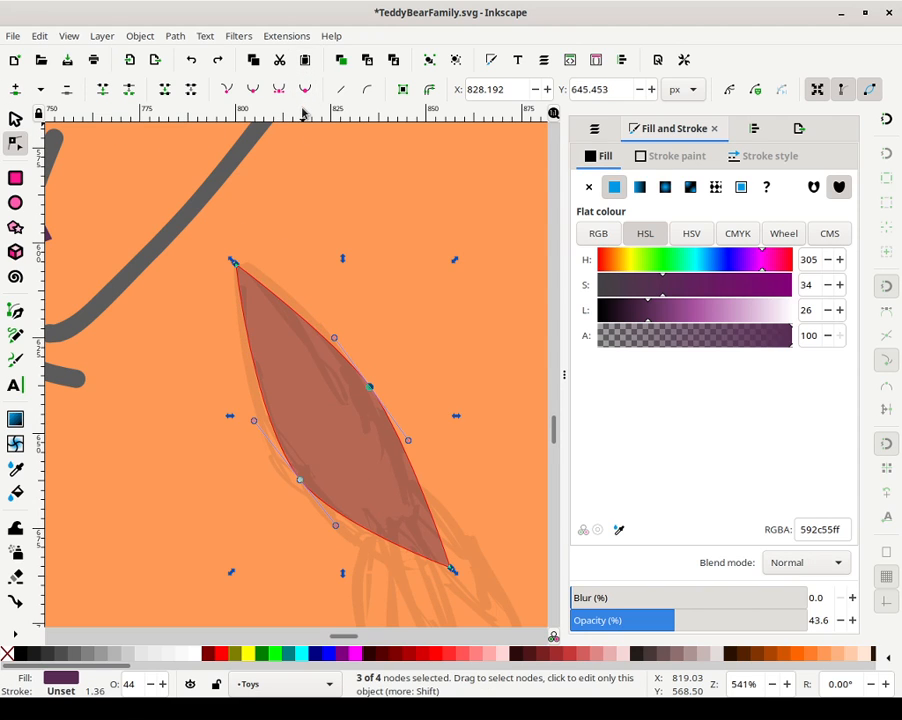
pyautogui.hotkey('ctrl', 'shift', 'z')
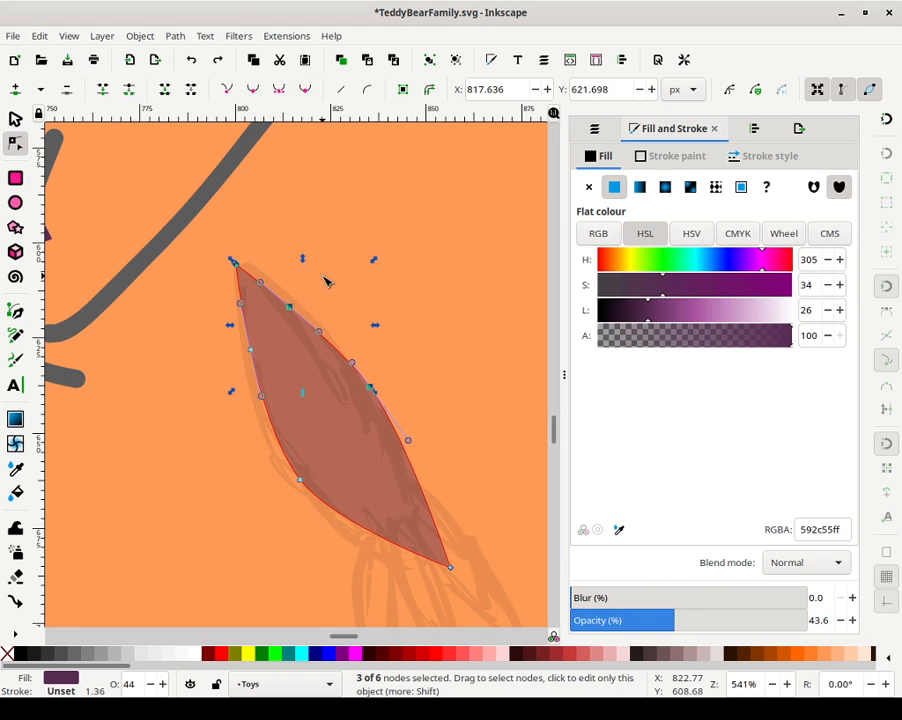
# Make the four side nodes of the tapered shape auto-smooth, leaving both tips as corners
pyautogui.click(236, 264)
pyautogui.moveTo(340, 254); pyautogui.dragTo(278, 318)
pyautogui.moveTo(164, 308); pyautogui.dragTo(448, 560)
pyautogui.click(400, 318)
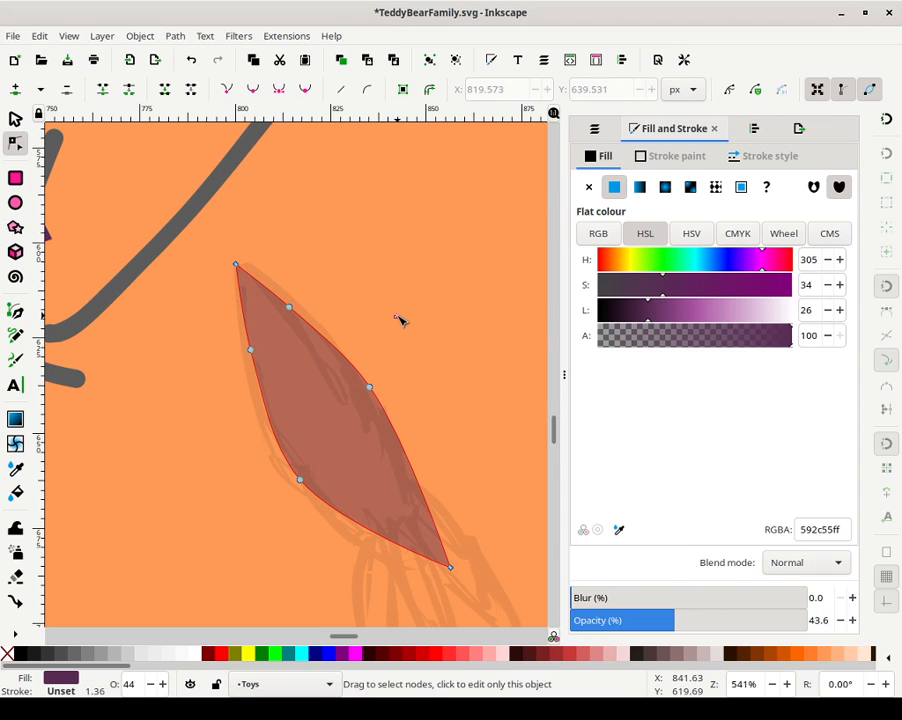
# Move the two upper side nodes and the lower-left side node outward to match the sketch's outline
pyautogui.moveTo(293, 309); pyautogui.dragTo(305, 309)
pyautogui.moveTo(257, 357); pyautogui.dragTo(251, 368)
pyautogui.moveTo(301, 481); pyautogui.dragTo(297, 487)
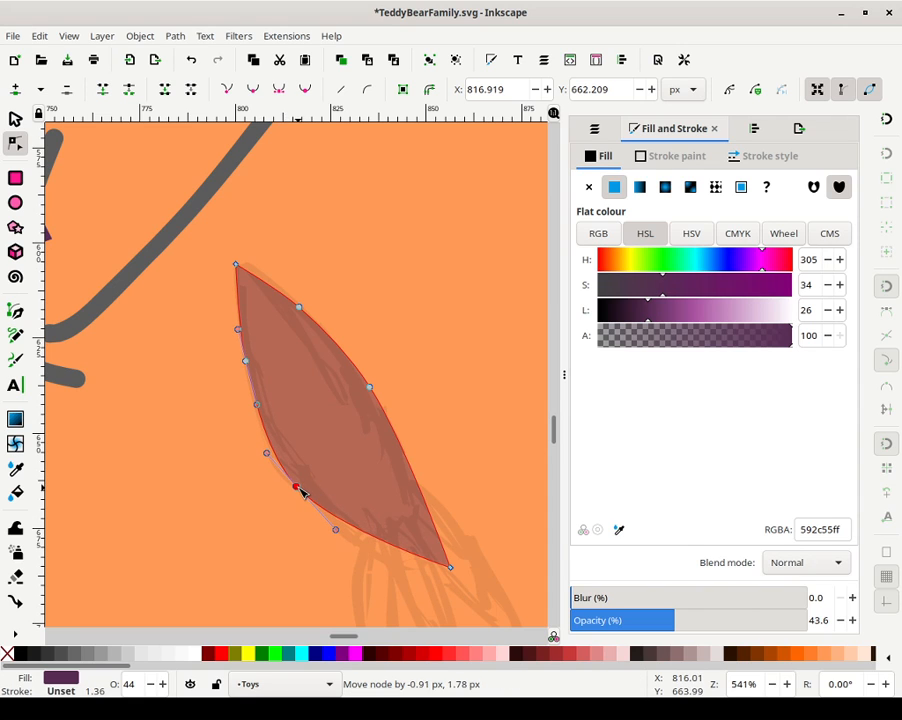
# Make the lower tip node auto-smooth to round off that end of the shape
pyautogui.click(469, 496)
pyautogui.click(450, 568)
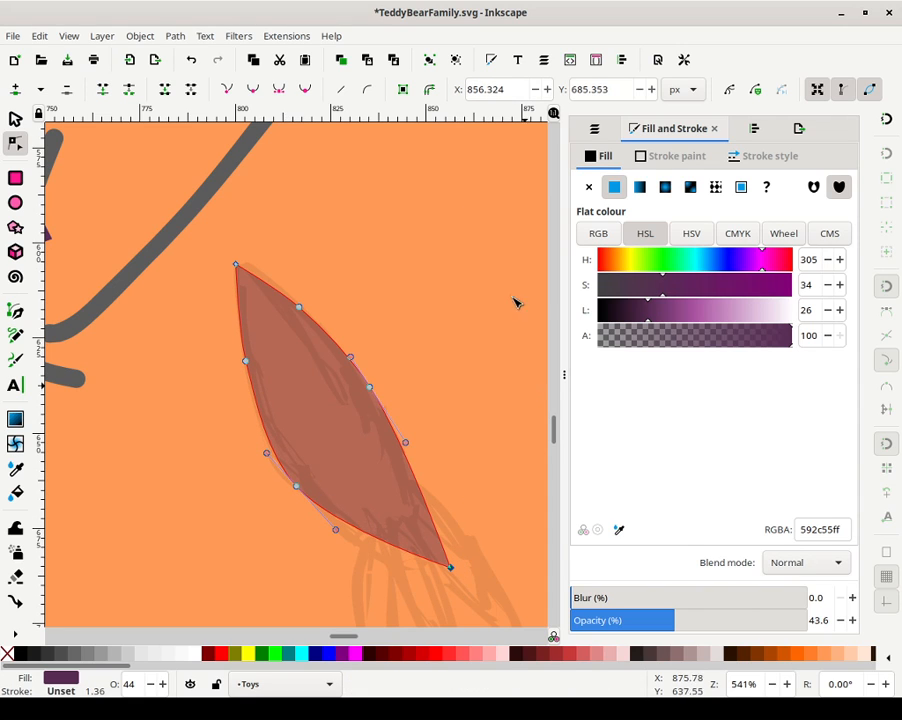
pyautogui.click(305, 89)
pyautogui.press('Escape')
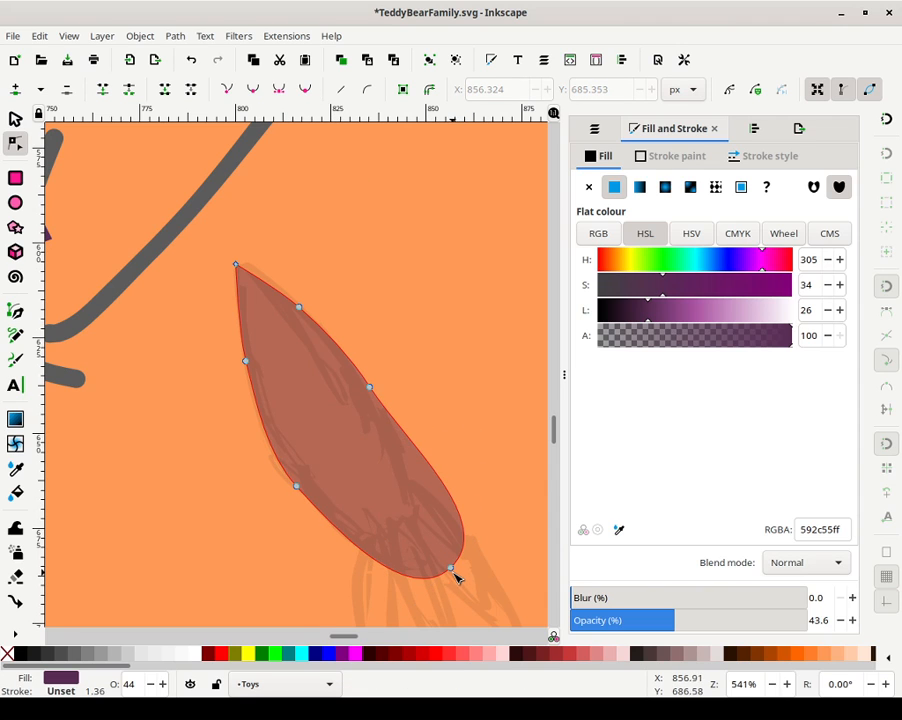
# Move the tapered shape's rounded lower end node up and inward to where the sketched body meets its leaves
pyautogui.moveTo(453, 575); pyautogui.dragTo(405, 529)
pyautogui.moveTo(457, 575); pyautogui.dragTo(401, 532)
pyautogui.press('Escape')
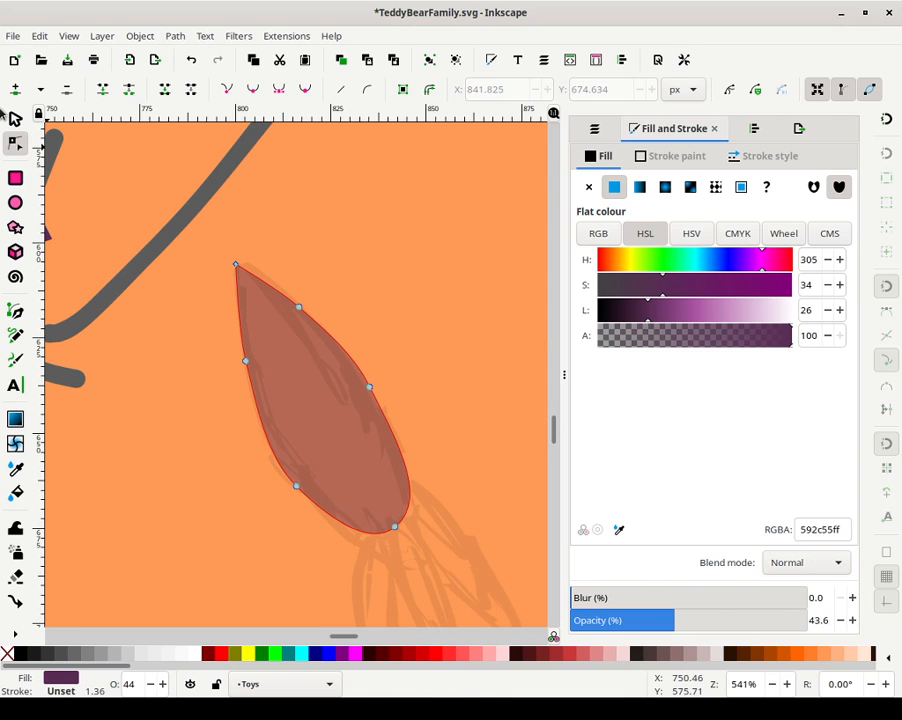
# Duplicate the tapered shape, move the copy over the leaf sketch and rotate it so its pointed tip faces down
pyautogui.click(17, 121)
pyautogui.click(404, 300)
pyautogui.moveTo(464, 356); pyautogui.dragTo(366, 190)
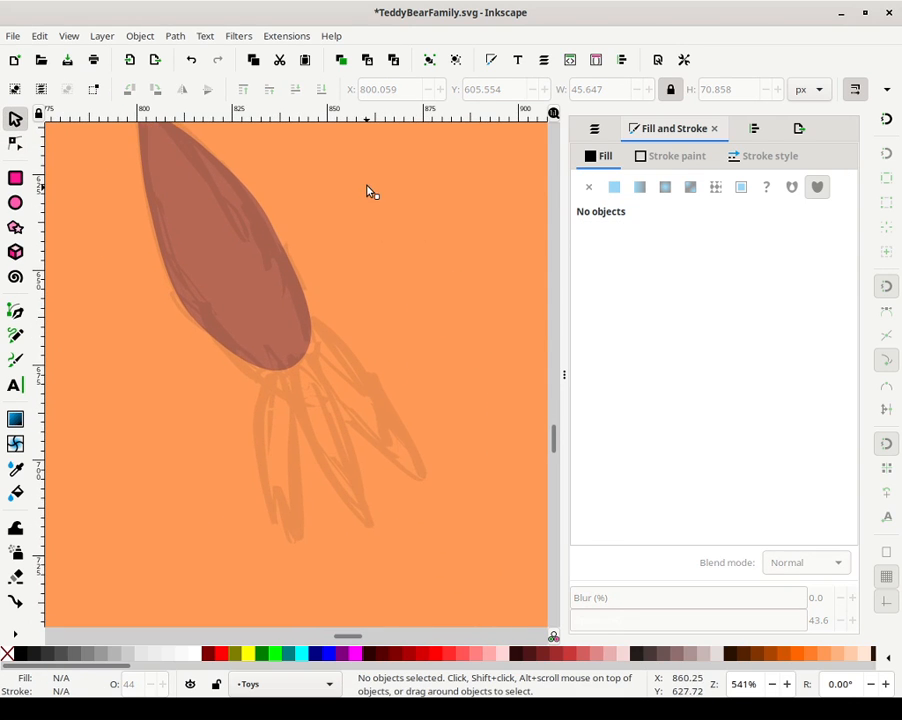
pyautogui.click(278, 306)
pyautogui.hotkey('ctrl', 'd')
pyautogui.moveTo(268, 263); pyautogui.dragTo(320, 518)
pyautogui.moveTo(366, 304); pyautogui.dragTo(214, 552)
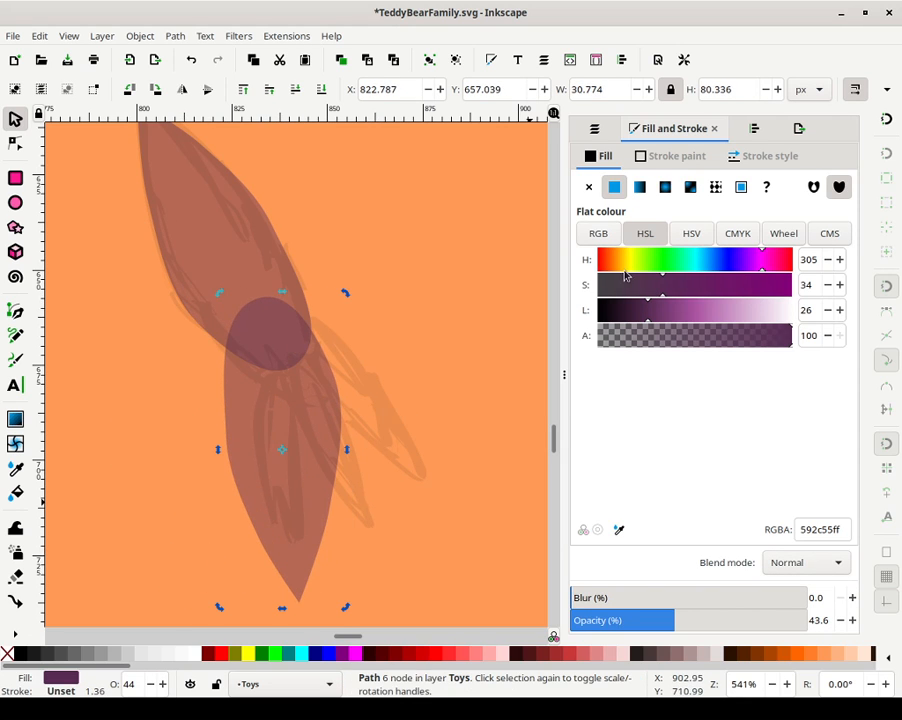
# Fill the rotated copy with green using hue 90 and saturation 100, and set its opacity to 100%
pyautogui.click(646, 261)
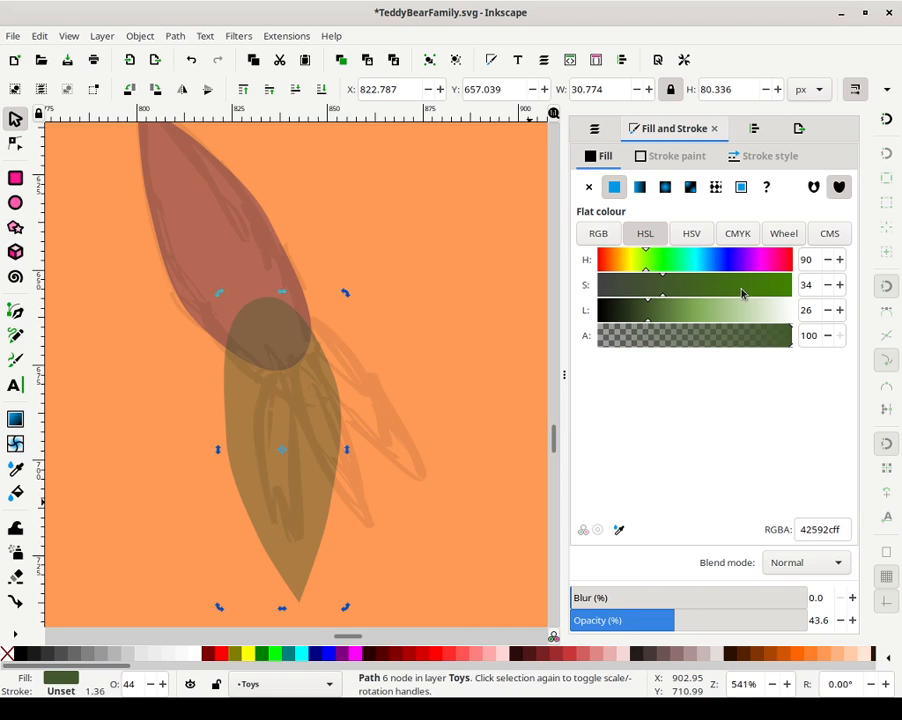
pyautogui.moveTo(745, 294); pyautogui.dragTo(895, 283)
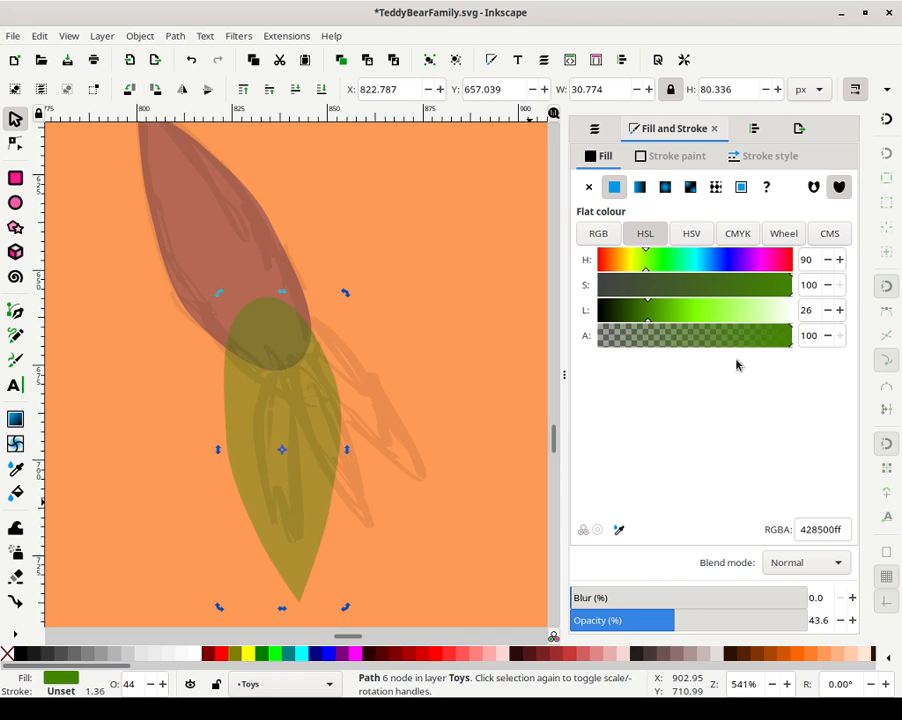
pyautogui.moveTo(704, 622); pyautogui.dragTo(812, 621)
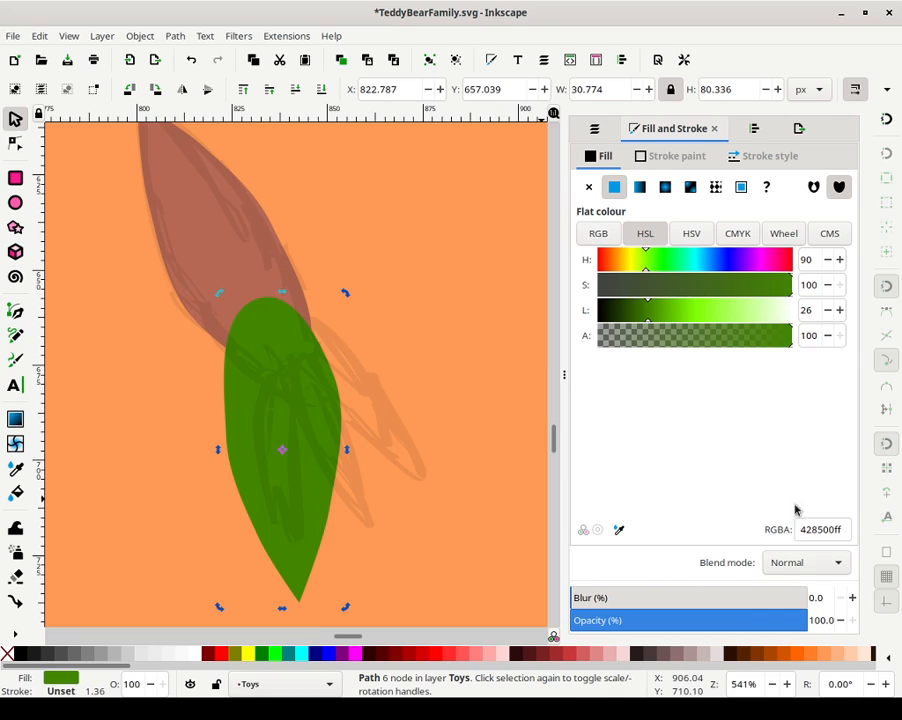
# Set the original tapered body's opacity to 100% and fill it with orange at hue 29, saturation 100, lightness 45
pyautogui.click(210, 246)
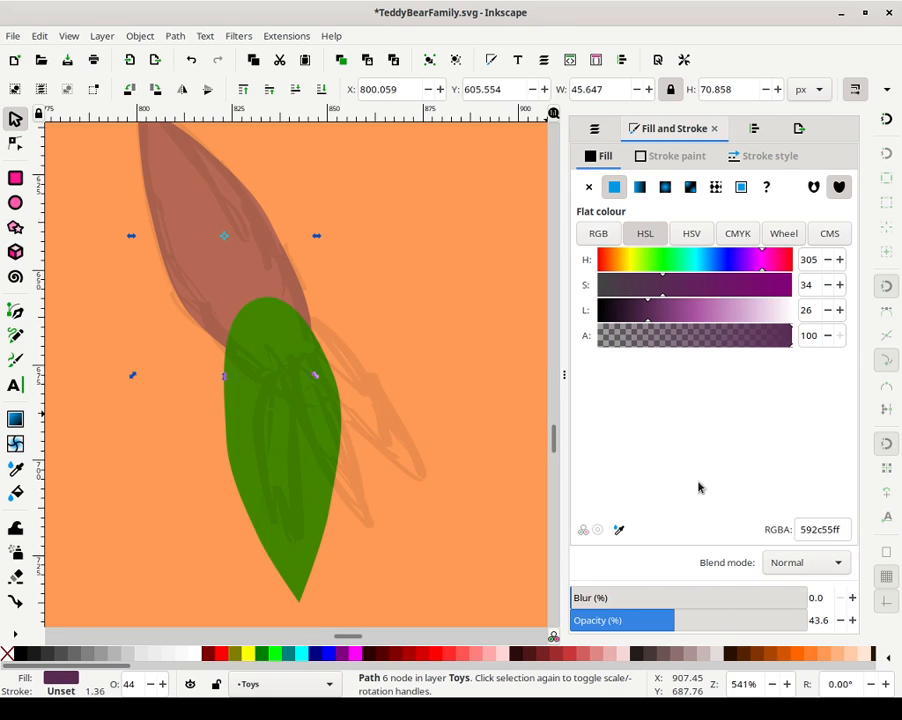
pyautogui.moveTo(717, 625); pyautogui.dragTo(812, 622)
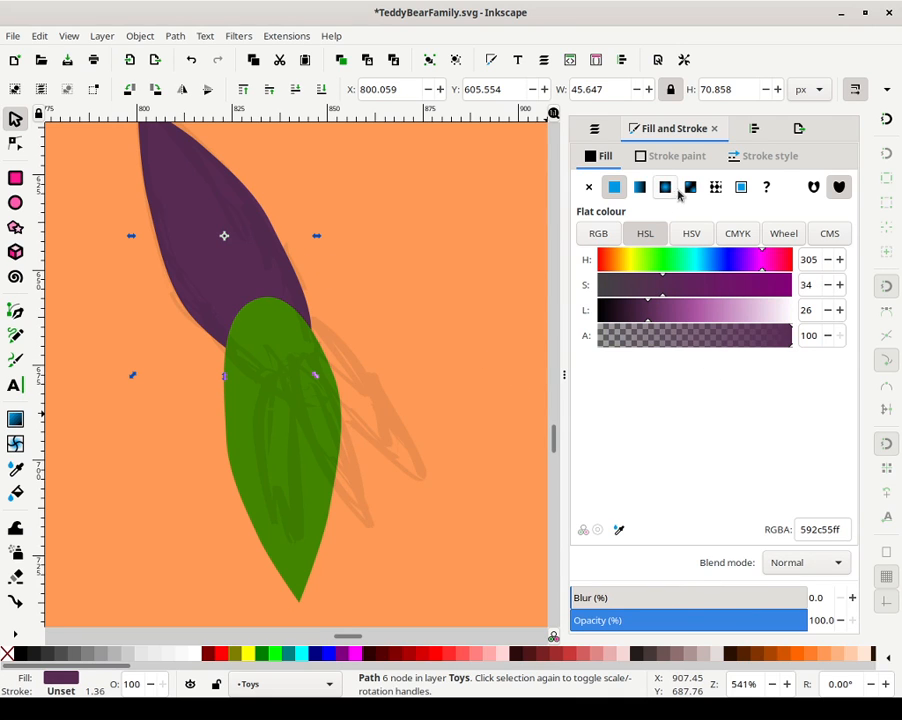
pyautogui.click(617, 262)
pyautogui.moveTo(657, 291); pyautogui.dragTo(813, 328)
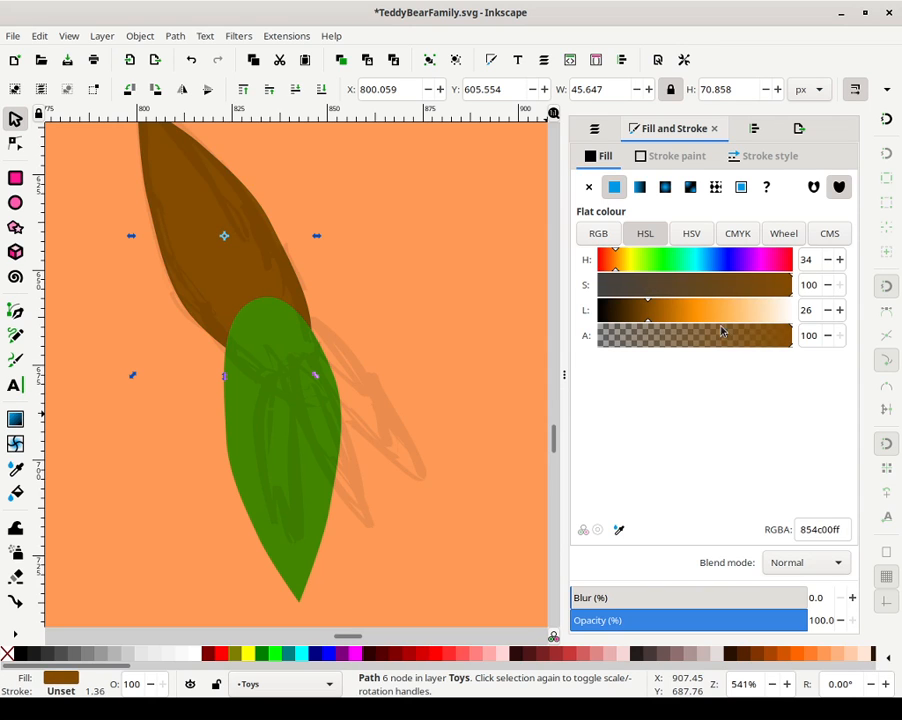
pyautogui.click(684, 310)
pyautogui.moveTo(598, 262); pyautogui.dragTo(609, 270)
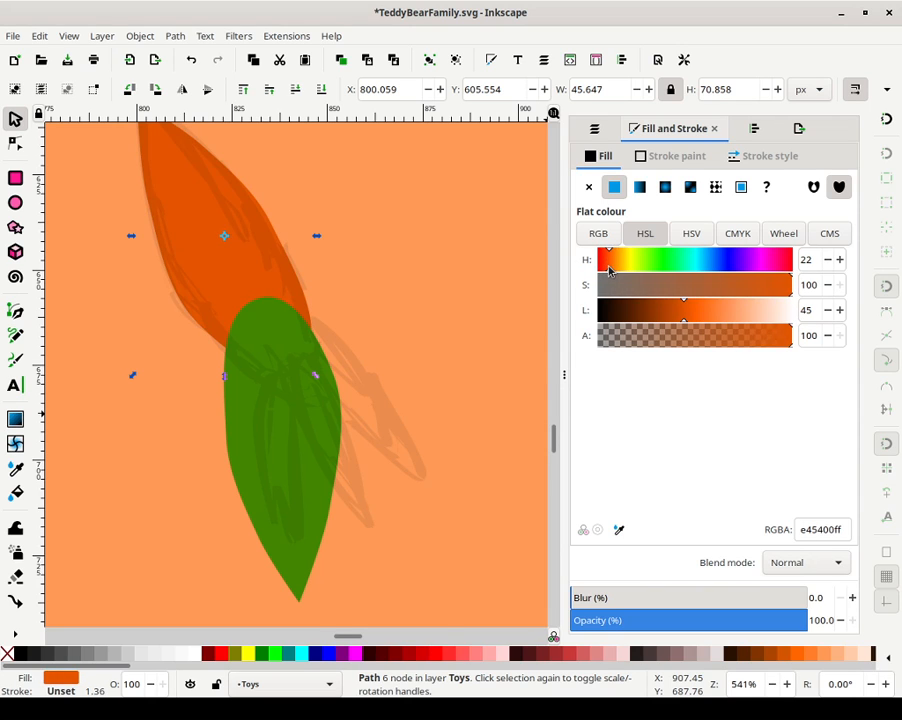
pyautogui.click(840, 260)
pyautogui.click(840, 260)
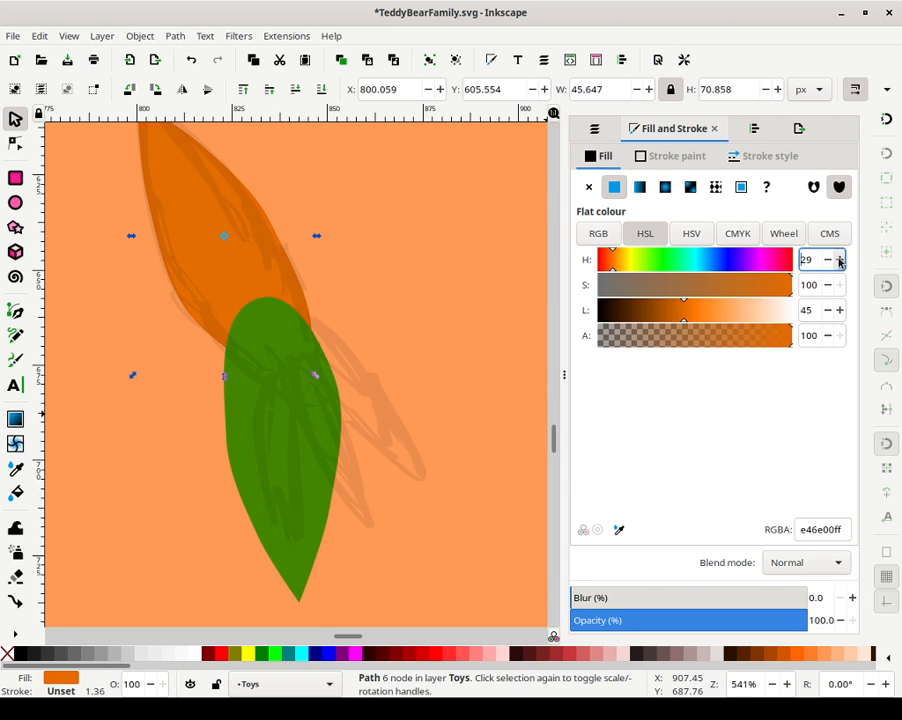
# Brighten the carrot body's orange fill to lightness 48, keeping hue 29
pyautogui.moveTo(699, 314); pyautogui.dragTo(687, 313)
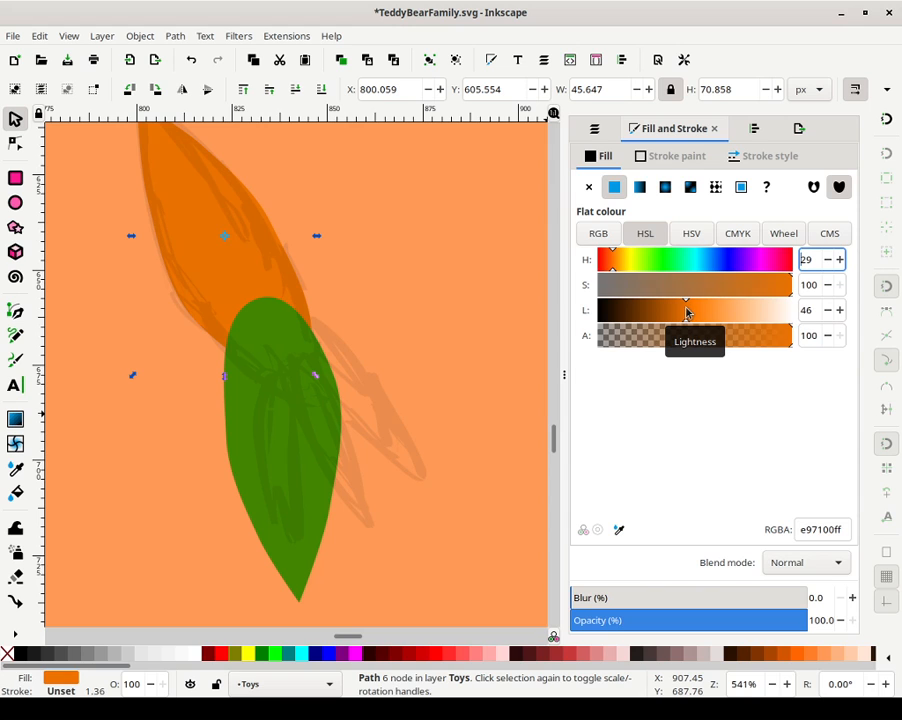
pyautogui.scroll(-3, 808, 311)
pyautogui.click(839, 310)
pyautogui.click(839, 310)
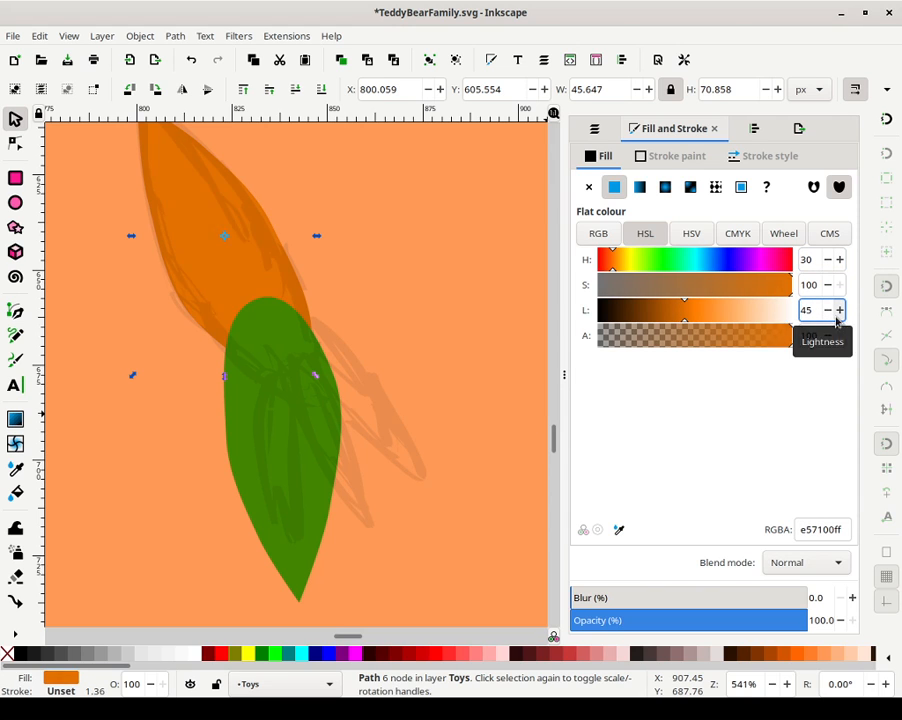
pyautogui.click(839, 310)
pyautogui.click(427, 251)
# Shrink the green leaf about its centre to roughly the size of the sketch's leftmost leaf
pyautogui.scroll(2, 472, 309)
pyautogui.hscroll(-2, 472, 309)
pyautogui.moveTo(472, 309)
pyautogui.mouseDown()
pyautogui.moveTo(540, 354)
pyautogui.moveTo(453, 263)
pyautogui.mouseUp()
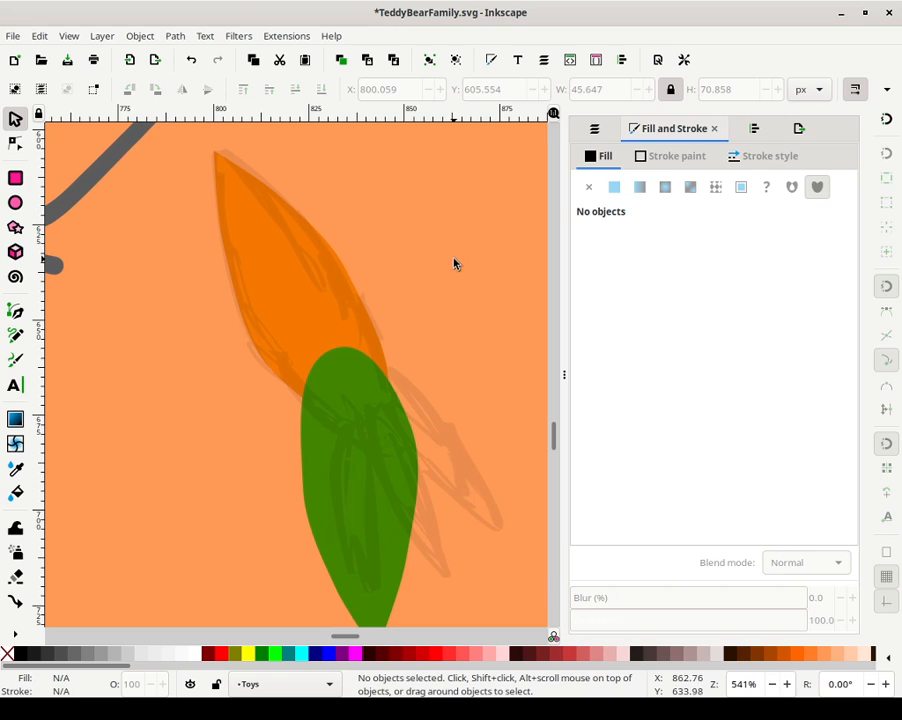
pyautogui.click(318, 294)
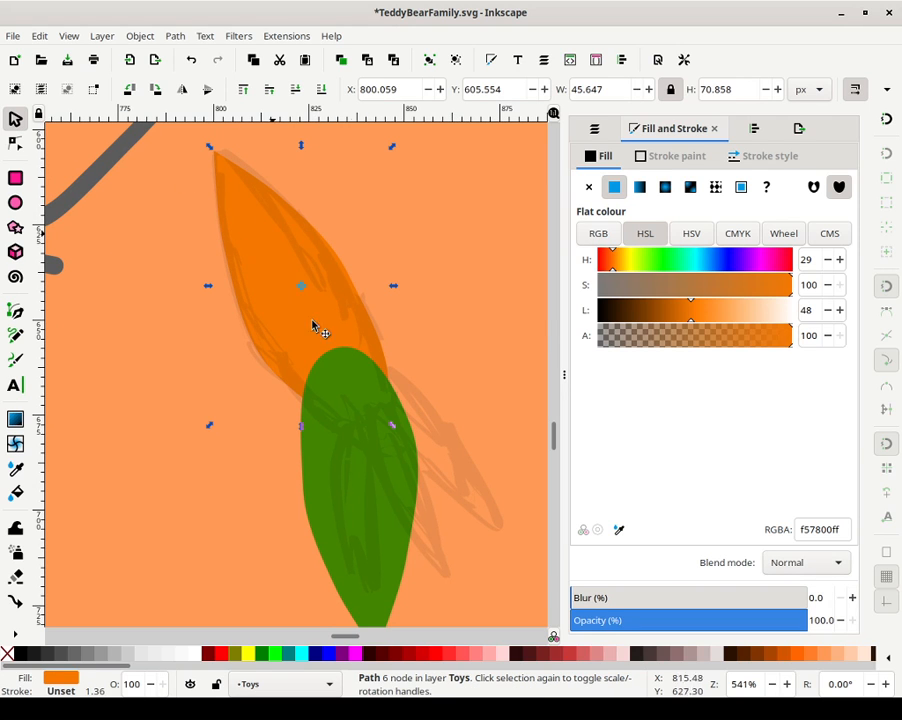
pyautogui.click(383, 415)
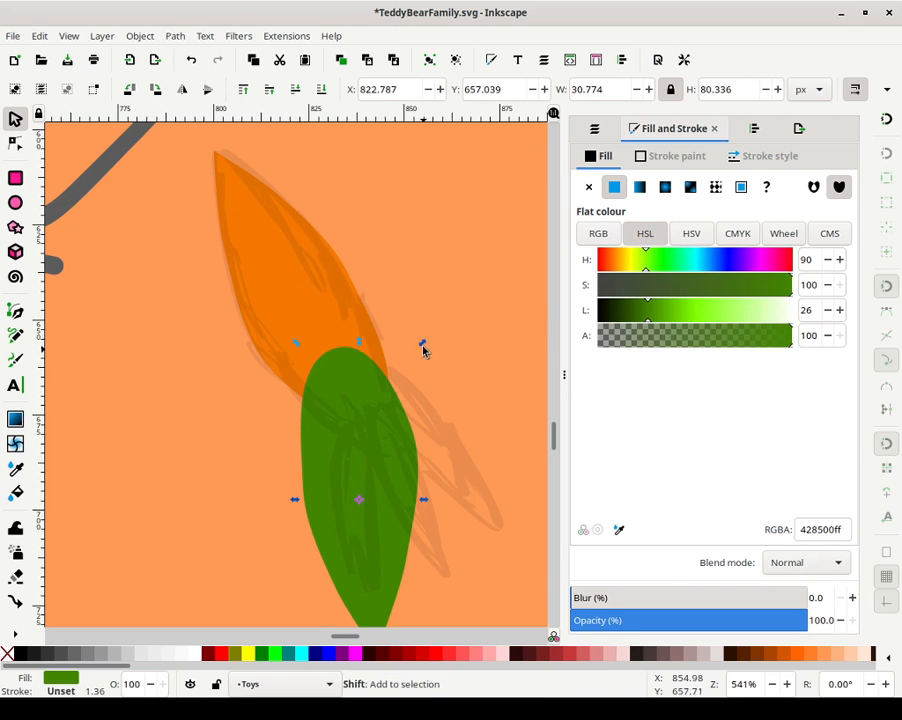
pyautogui.moveTo(421, 344); pyautogui.dragTo(405, 367)
# Move the green leaf's side nodes inward and its tip node to follow the leftmost sketched leaf
pyautogui.doubleClick(362, 477)
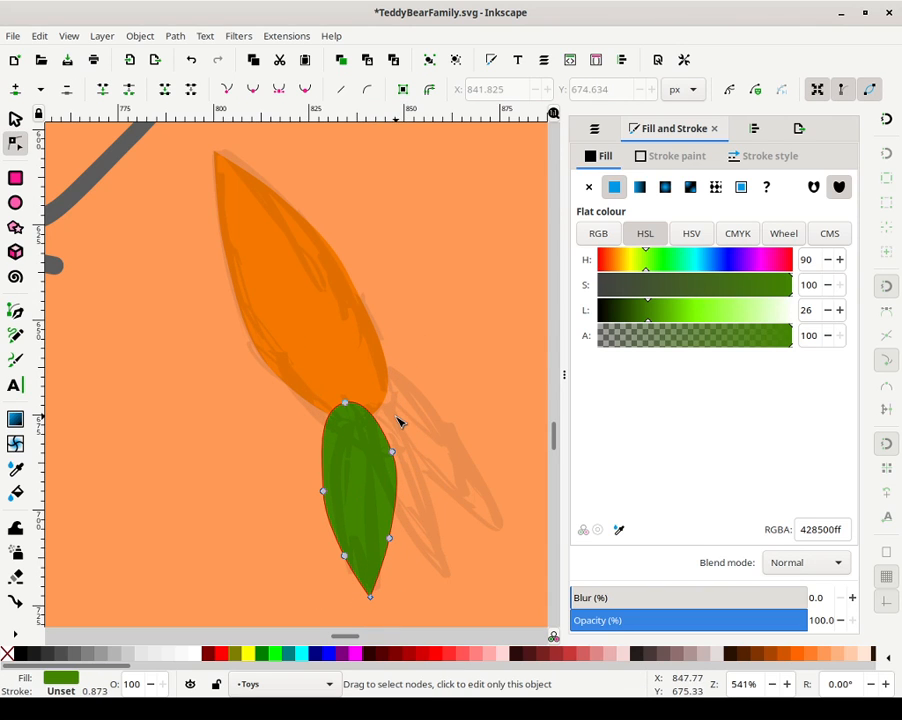
pyautogui.moveTo(395, 453)
pyautogui.mouseDown()
pyautogui.moveTo(364, 455)
pyautogui.moveTo(378, 458)
pyautogui.mouseUp()
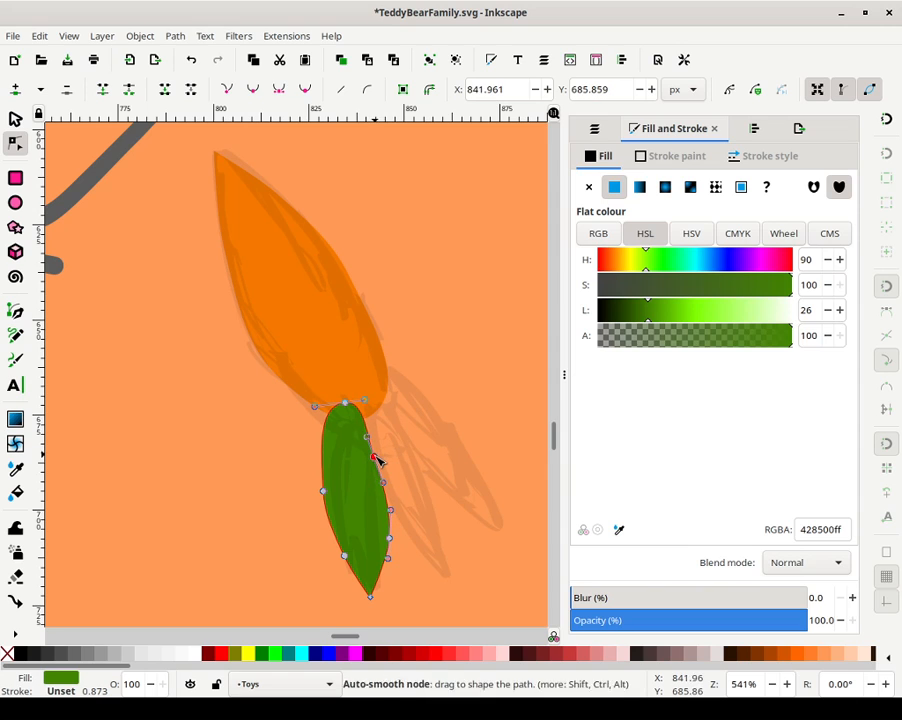
pyautogui.moveTo(323, 491); pyautogui.dragTo(333, 477)
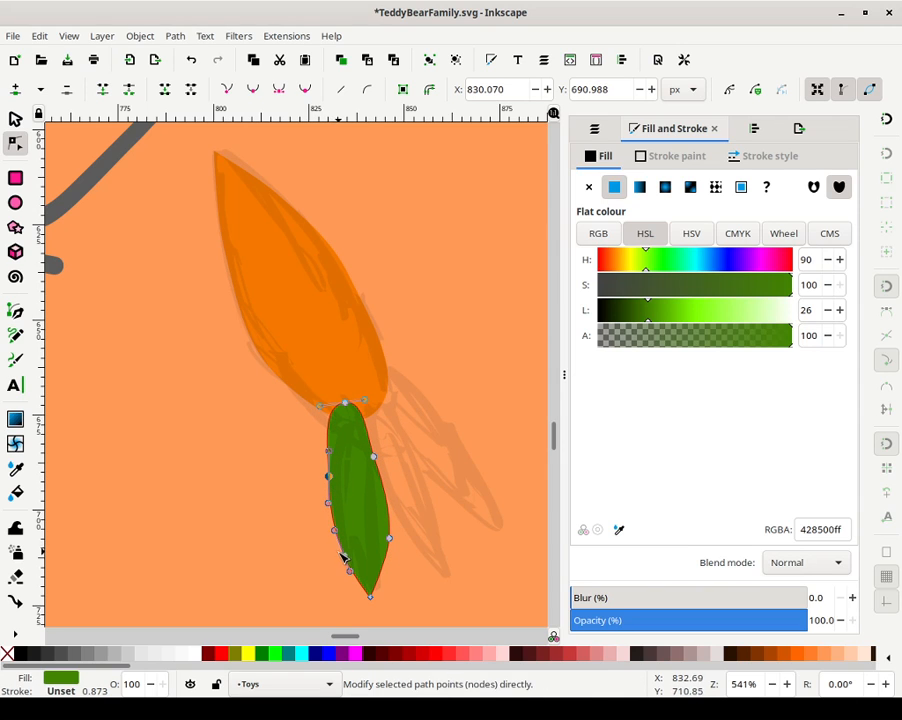
pyautogui.moveTo(347, 569); pyautogui.dragTo(377, 521)
pyautogui.moveTo(371, 598)
pyautogui.mouseDown()
pyautogui.moveTo(385, 592)
pyautogui.moveTo(380, 586)
pyautogui.mouseUp()
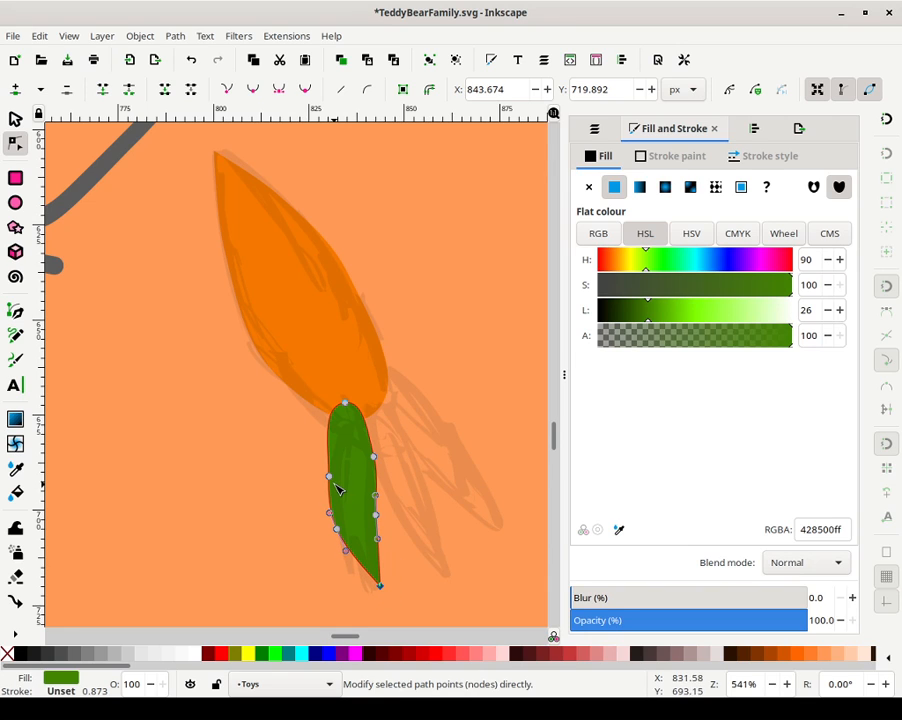
# Fine-tune the two upper and two lower side nodes of the green leaf into a smoothly curved outline
pyautogui.moveTo(331, 477); pyautogui.dragTo(330, 458)
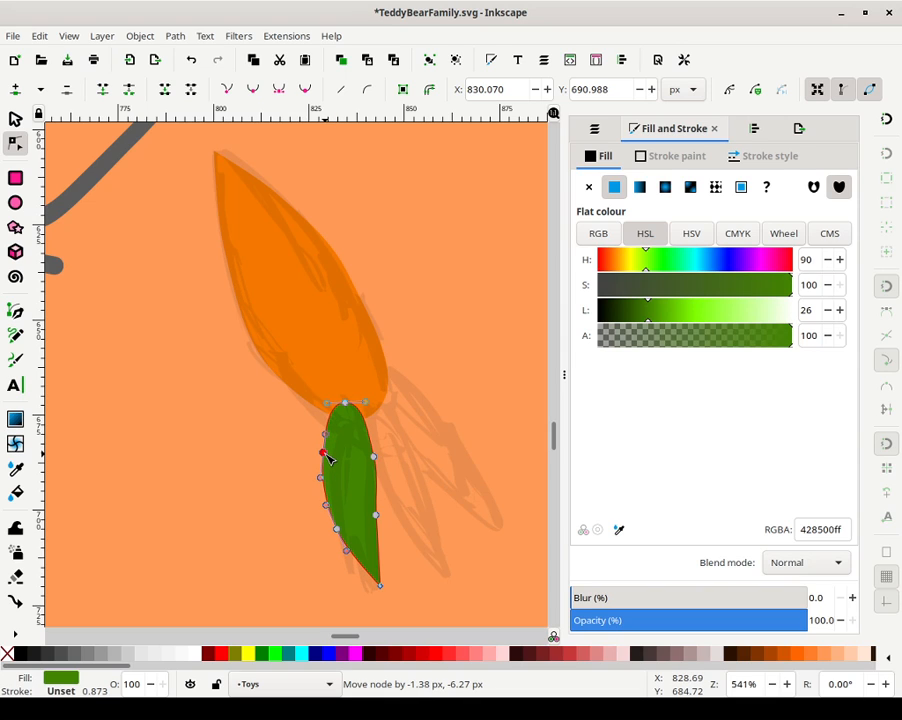
pyautogui.moveTo(329, 461); pyautogui.dragTo(332, 458)
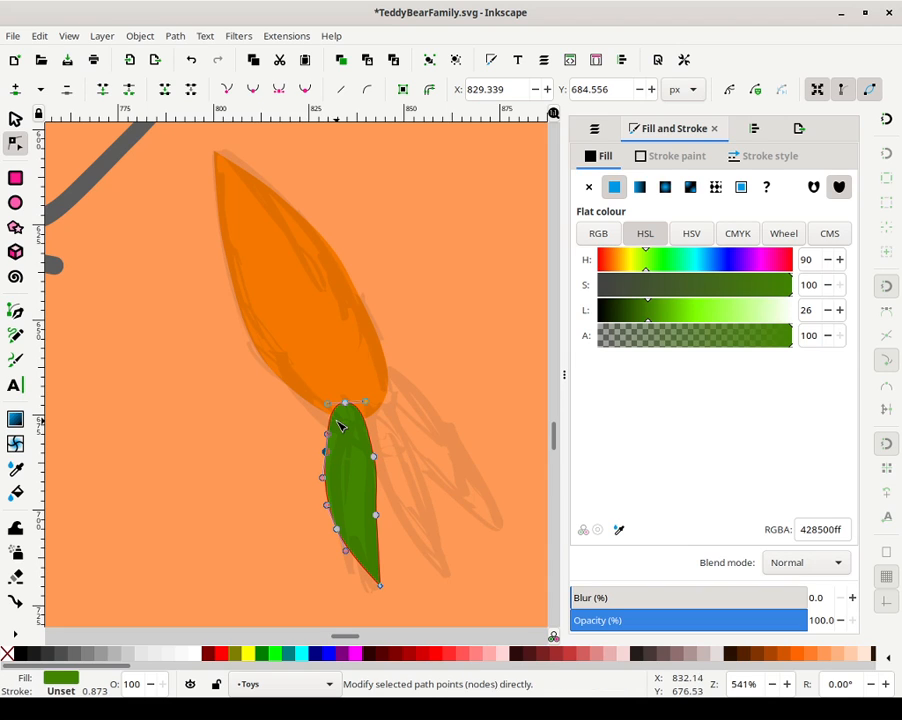
pyautogui.moveTo(373, 457)
pyautogui.mouseDown()
pyautogui.moveTo(364, 458)
pyautogui.moveTo(370, 449)
pyautogui.mouseUp()
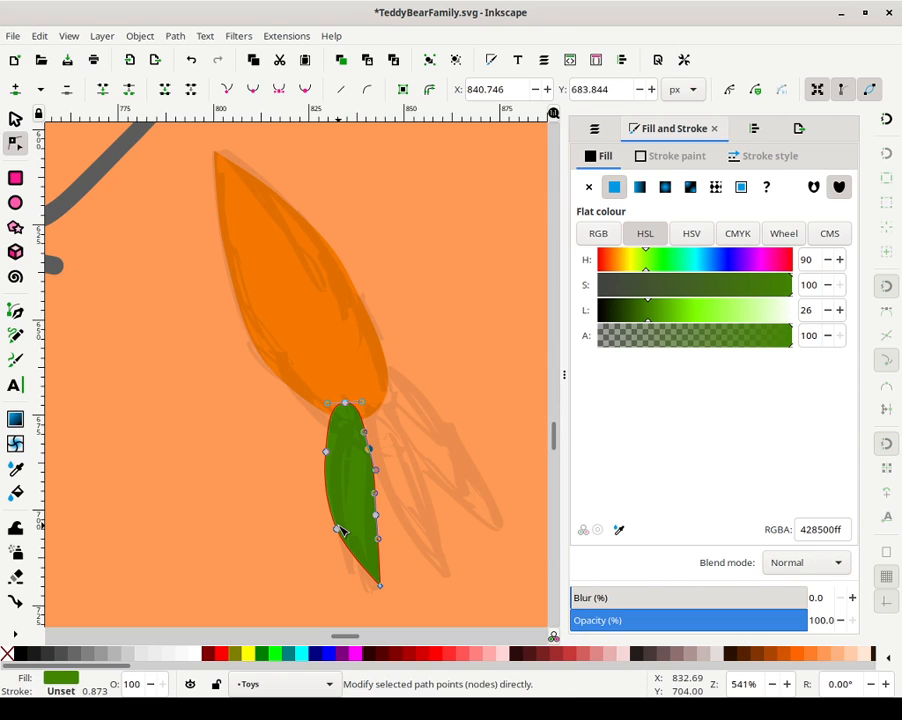
pyautogui.moveTo(340, 531); pyautogui.dragTo(375, 503)
pyautogui.press('Escape')
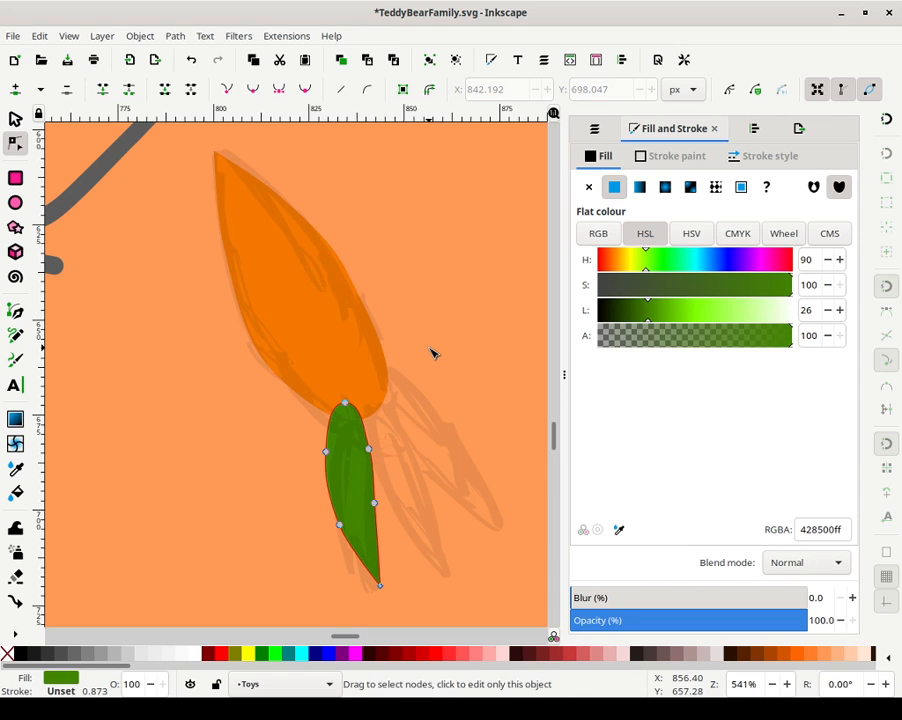
# Nudge the orange body's pointed tip node slightly to the right, to about X 801.6 px
pyautogui.click(216, 154)
pyautogui.moveTo(219, 155); pyautogui.dragTo(221, 155)
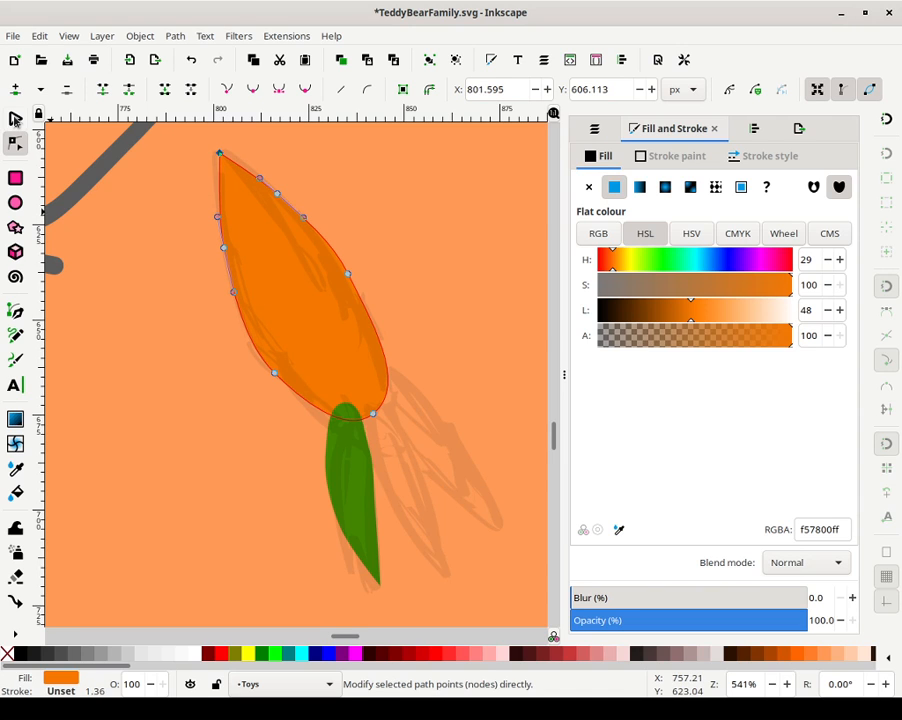
pyautogui.press('s')
pyautogui.press('Escape')
# Duplicate the green leaf and place the copy to its right over the middle sketched leaf
pyautogui.click(350, 456)
pyautogui.hotkey('ctrl', 'd')
pyautogui.moveTo(352, 456); pyautogui.dragTo(396, 446)
pyautogui.press('Escape')
pyautogui.click(422, 414)
pyautogui.press('Escape')
pyautogui.doubleClick(408, 427)
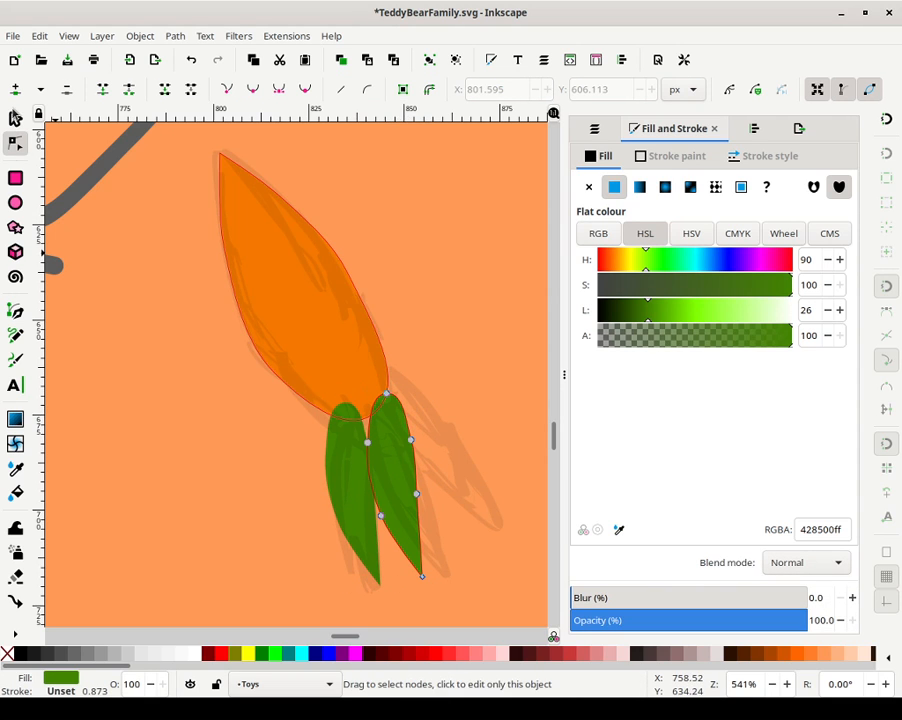
# Rotate the second leaf counterclockwise so it lines up with the middle sketched leaf
pyautogui.click(15, 119)
pyautogui.click(412, 424)
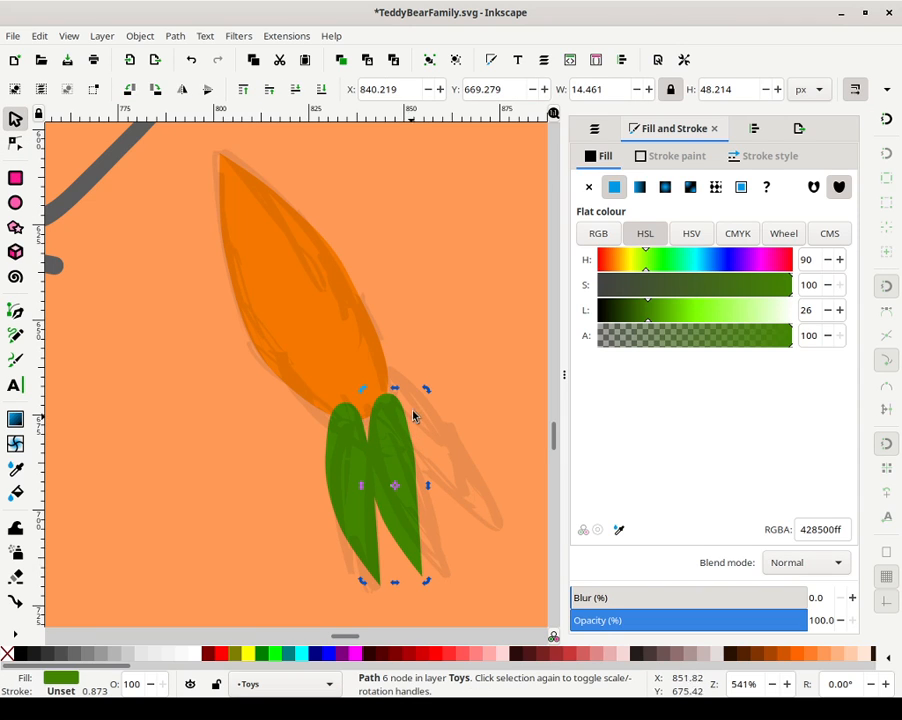
pyautogui.moveTo(428, 391); pyautogui.dragTo(406, 386)
pyautogui.click(432, 362)
# Make the third leaf from a horizontally flipped duplicate of the middle one, rotated onto the right sketched leaf
pyautogui.click(385, 422)
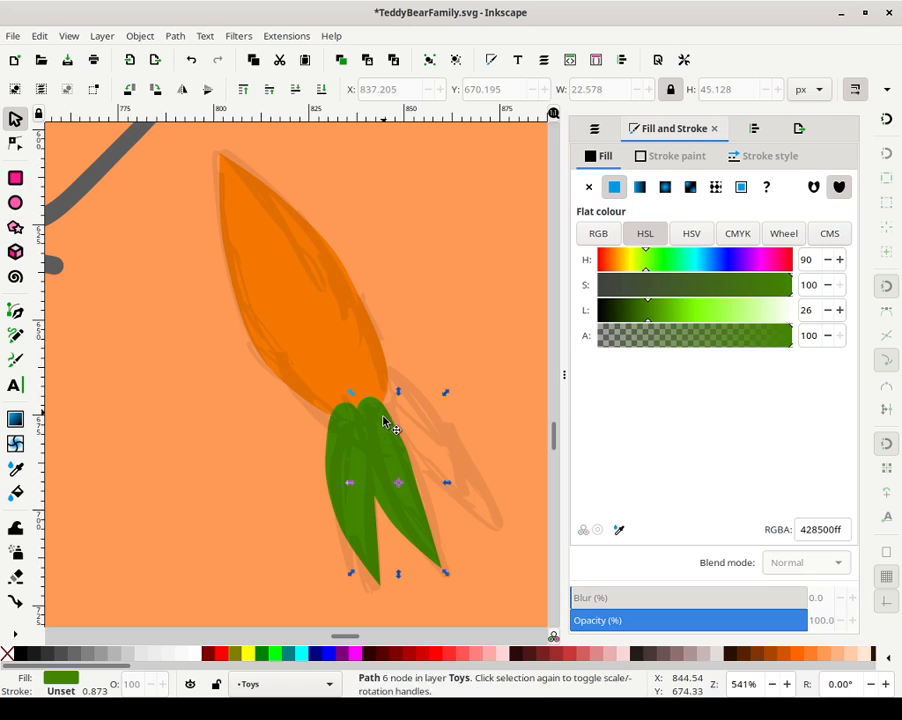
pyautogui.moveTo(395, 440); pyautogui.dragTo(430, 405)
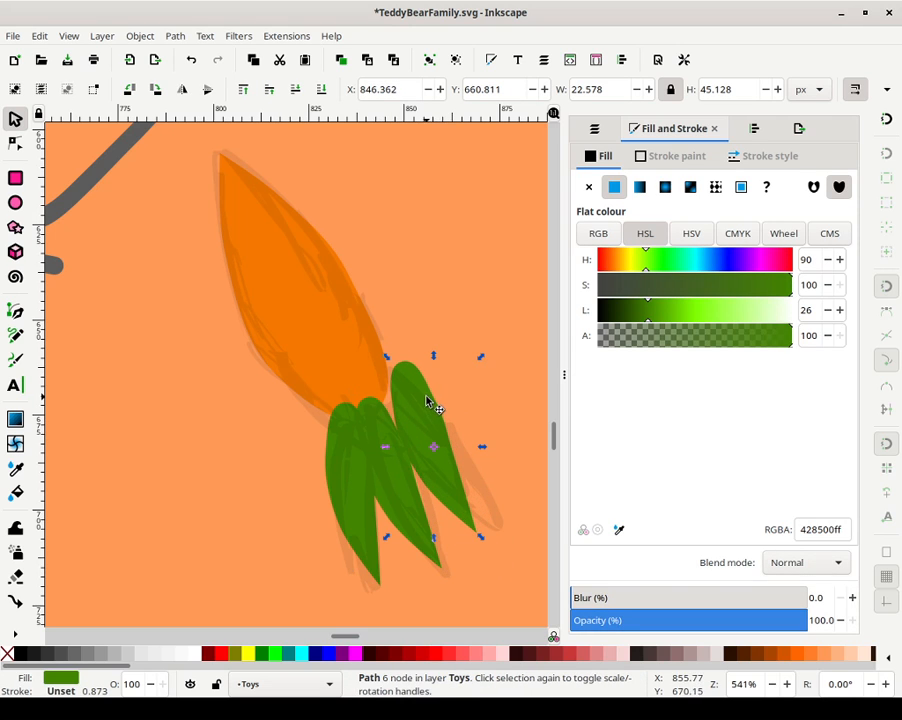
pyautogui.click(182, 89)
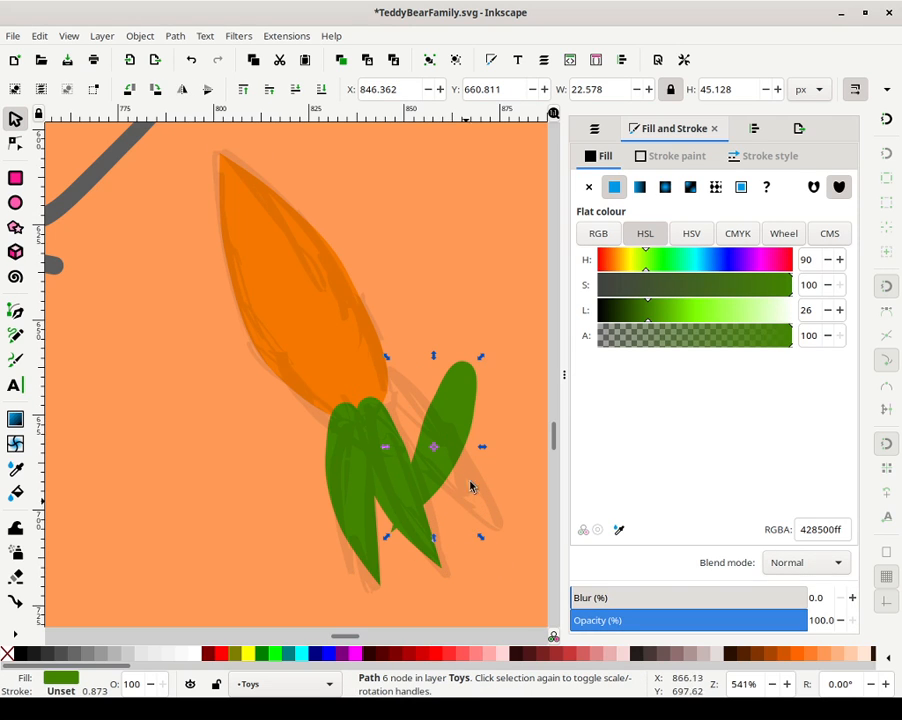
pyautogui.moveTo(478, 357); pyautogui.dragTo(442, 450)
# Give all three green leaves a flat black stroke, keeping their green fill
pyautogui.keyDown('shift'); pyautogui.click(414, 472); pyautogui.keyUp('shift')
pyautogui.keyDown('shift'); pyautogui.click(454, 437); pyautogui.keyUp('shift')
pyautogui.keyDown('shift'); pyautogui.click(362, 504); pyautogui.keyUp('shift')
pyautogui.keyDown('shift'); pyautogui.click(340, 470); pyautogui.keyUp('shift')
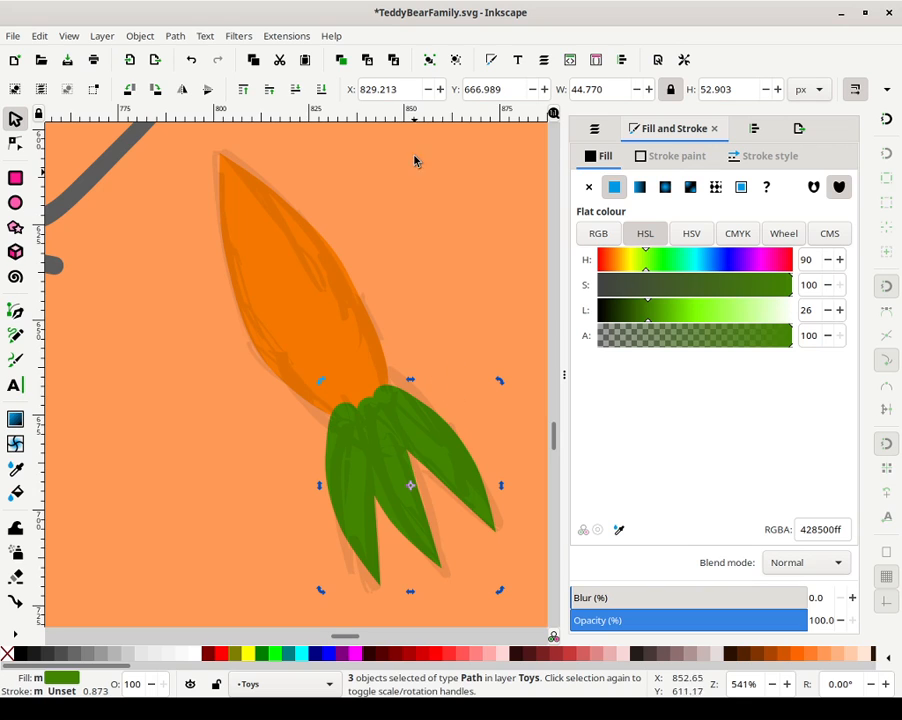
pyautogui.click(645, 156)
pyautogui.click(612, 187)
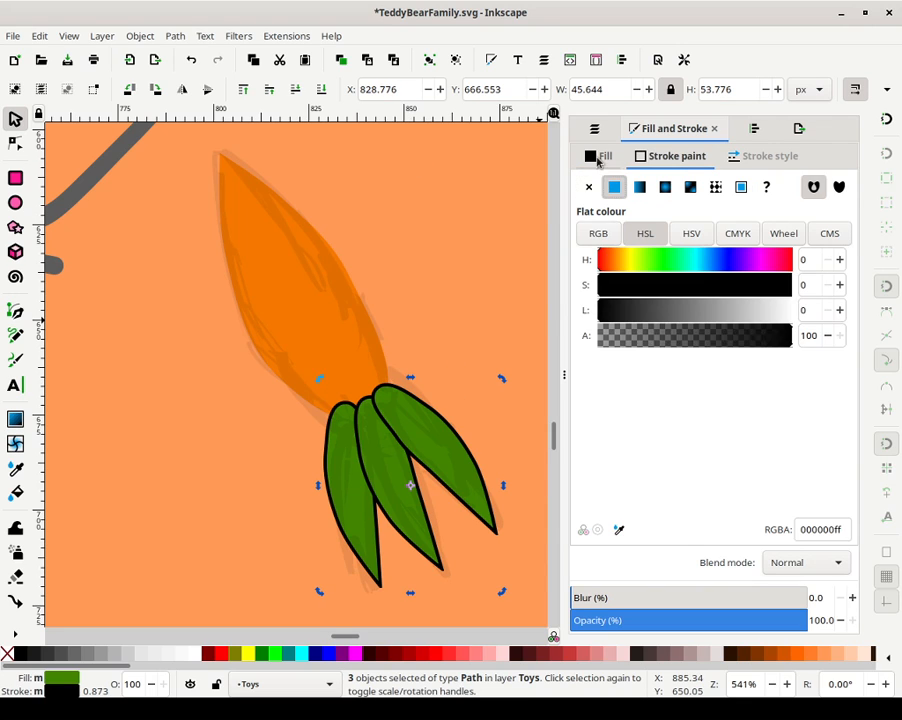
pyautogui.click(597, 157)
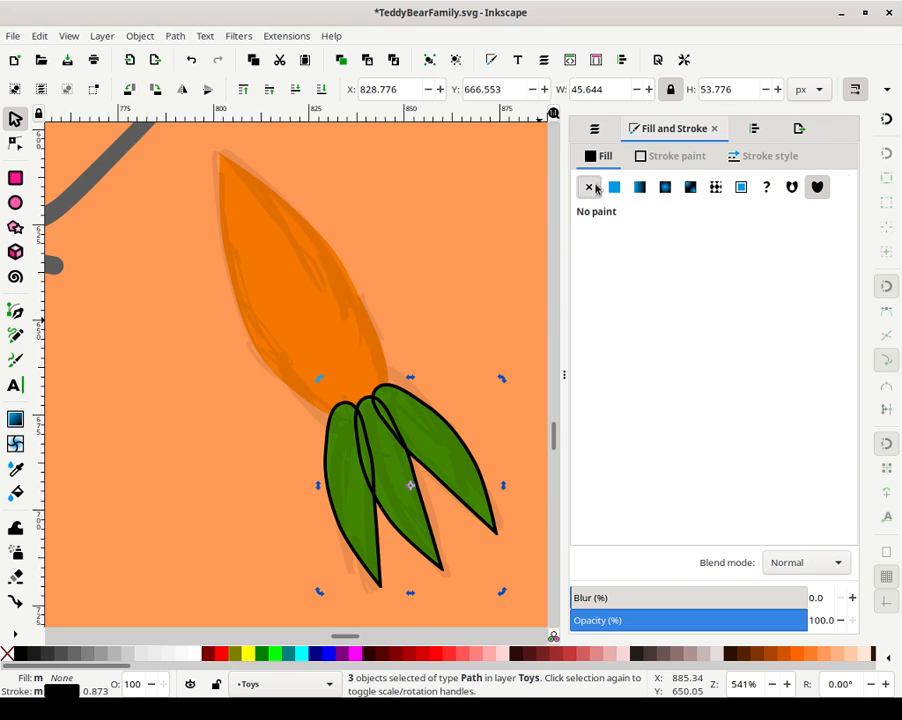
pyautogui.click(302, 91)
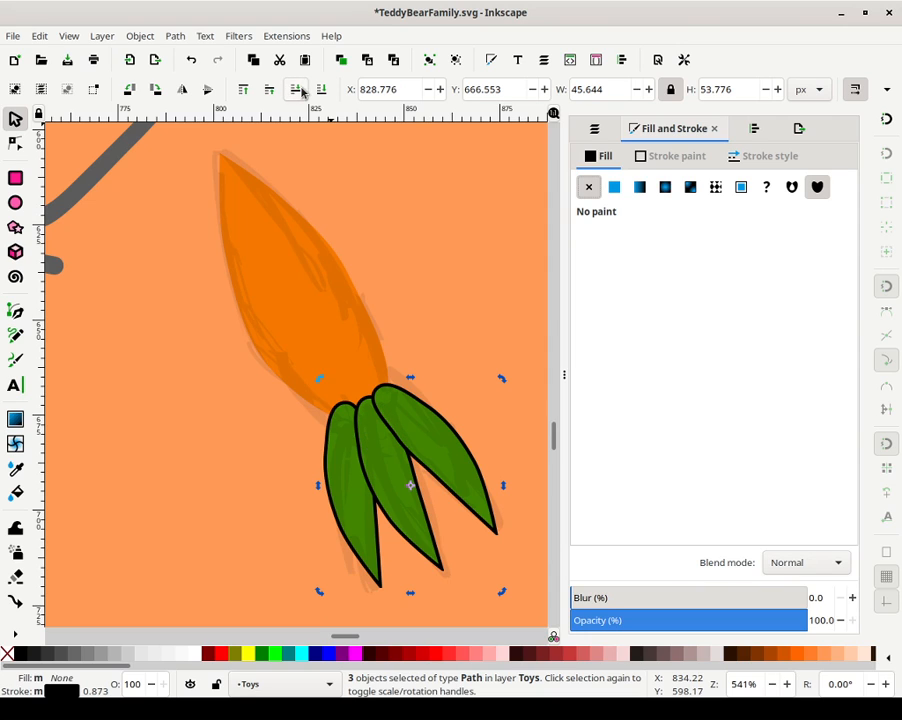
# Set the stroke width of the three leaf outlines to 0.365 px
pyautogui.click(768, 156)
pyautogui.click(672, 187)
pyautogui.doubleClick(641, 188)
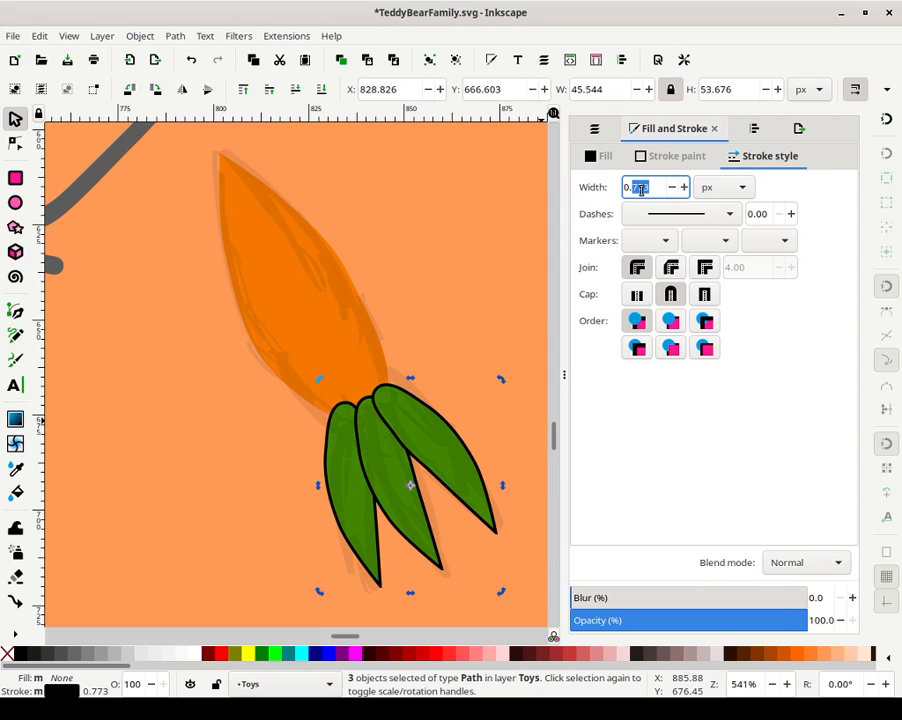
pyautogui.write('0.365')
pyautogui.press('Return')
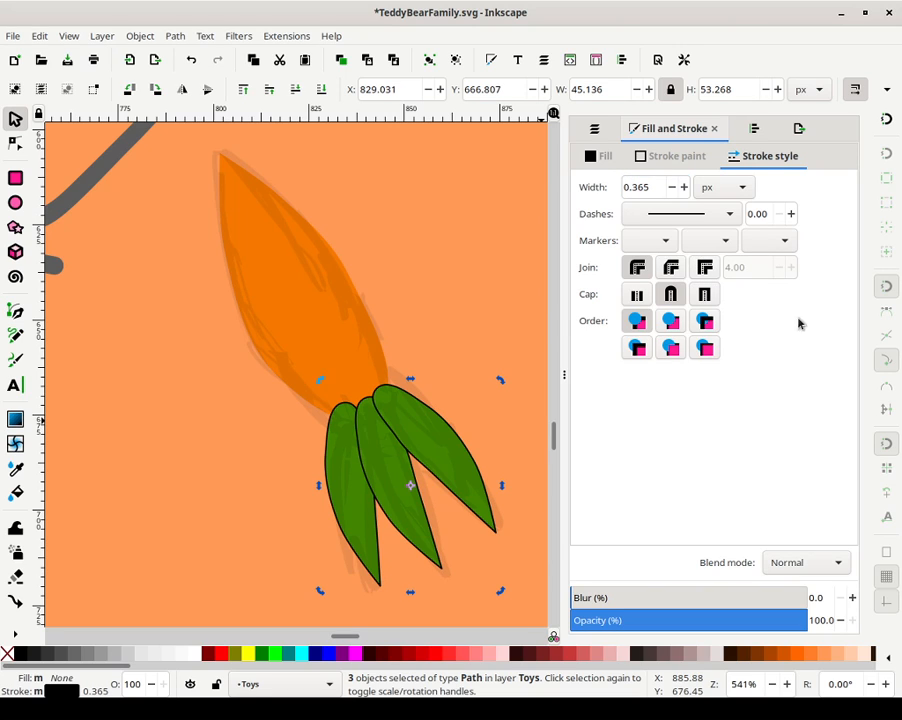
# Blur the three leaf outlines by 13.6%
pyautogui.moveTo(853, 598); pyautogui.dragTo(853, 598)
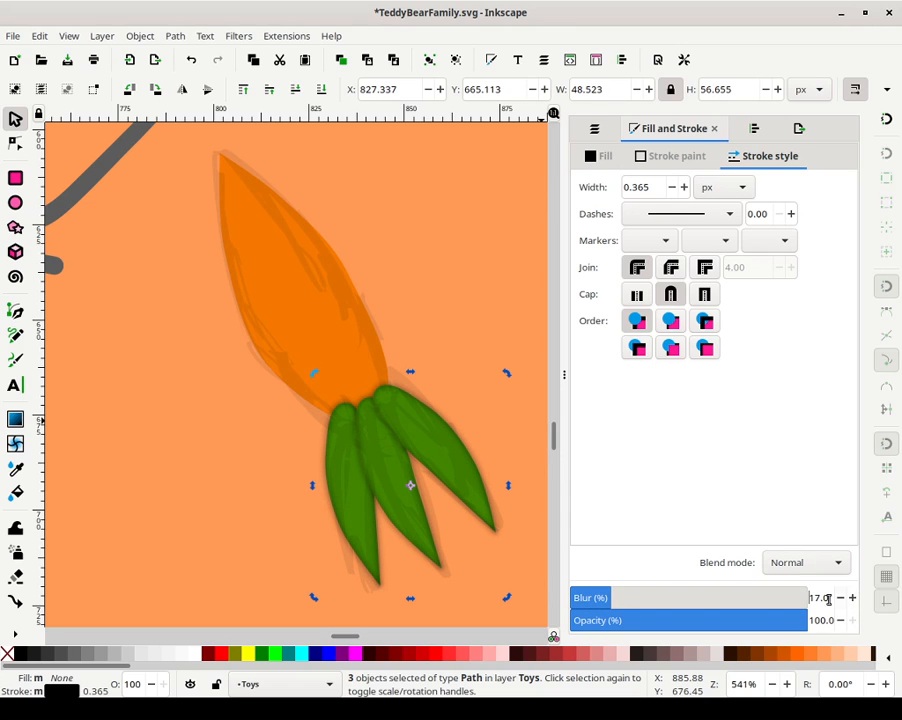
pyautogui.write('6')
pyautogui.click(852, 599)
pyautogui.click(852, 599)
pyautogui.click(840, 599)
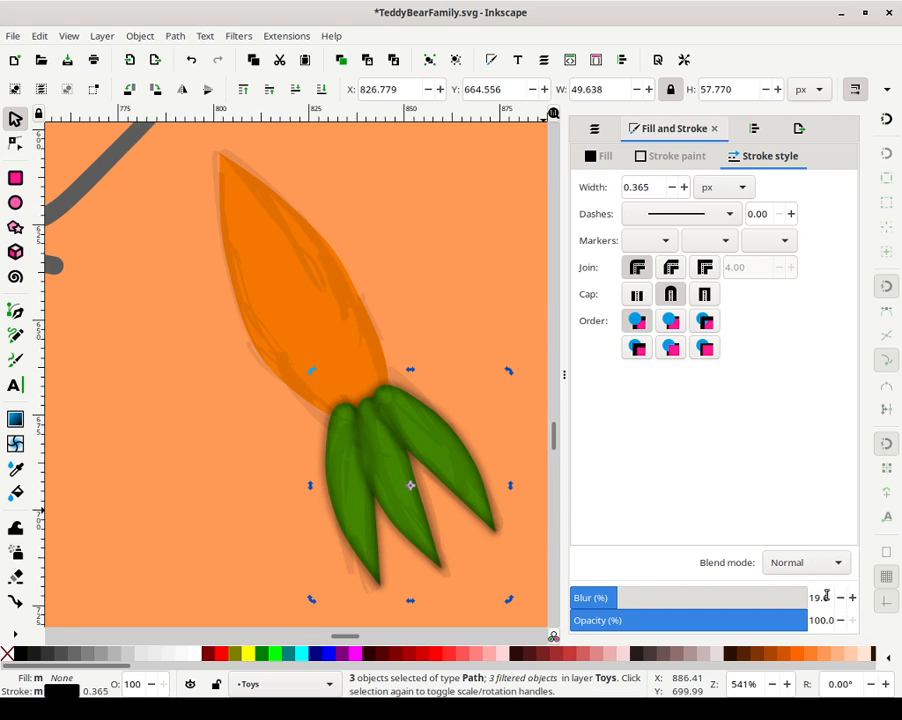
pyautogui.click(839, 599)
pyautogui.click(839, 599)
pyautogui.click(839, 599)
pyautogui.click(839, 599)
pyautogui.click(839, 599)
pyautogui.click(839, 599)
pyautogui.click(839, 599)
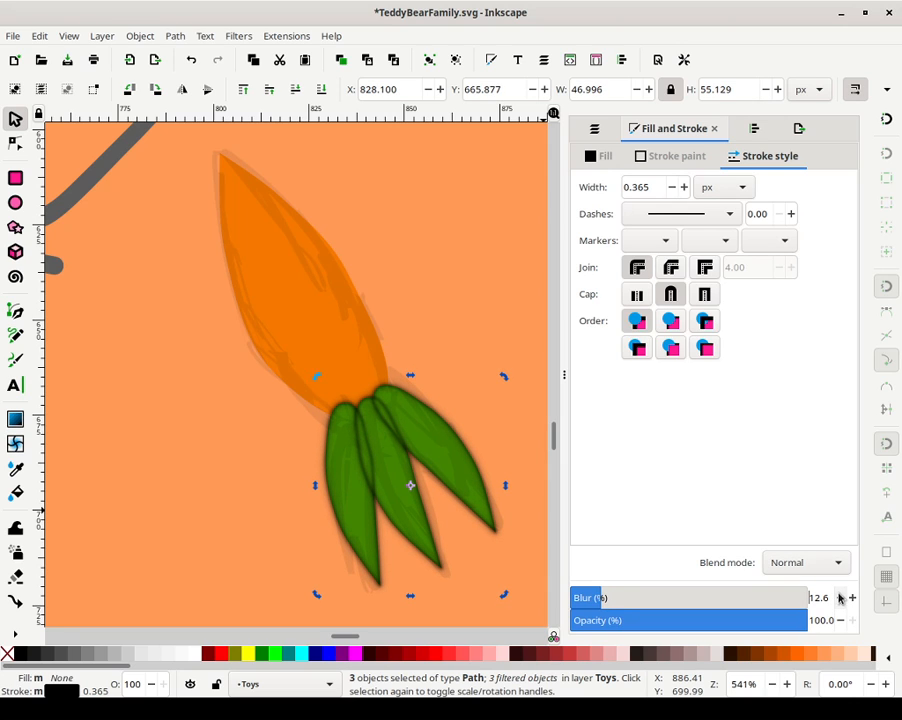
pyautogui.click(852, 597)
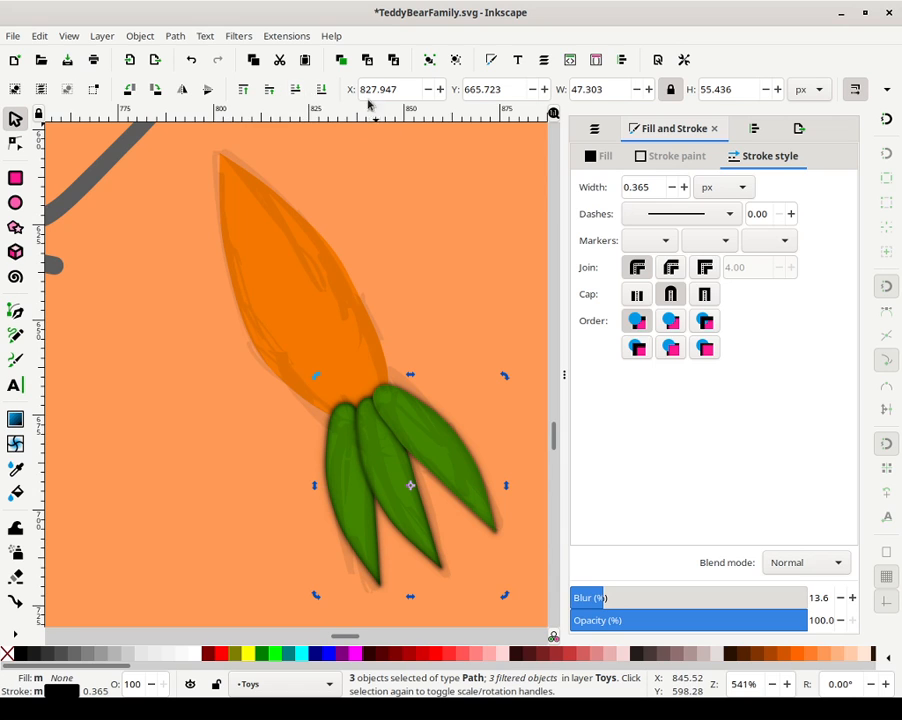
# Raise the blurred leaf outlines, but lower the left leaf's outline behind the middle leaf
pyautogui.click(268, 93)
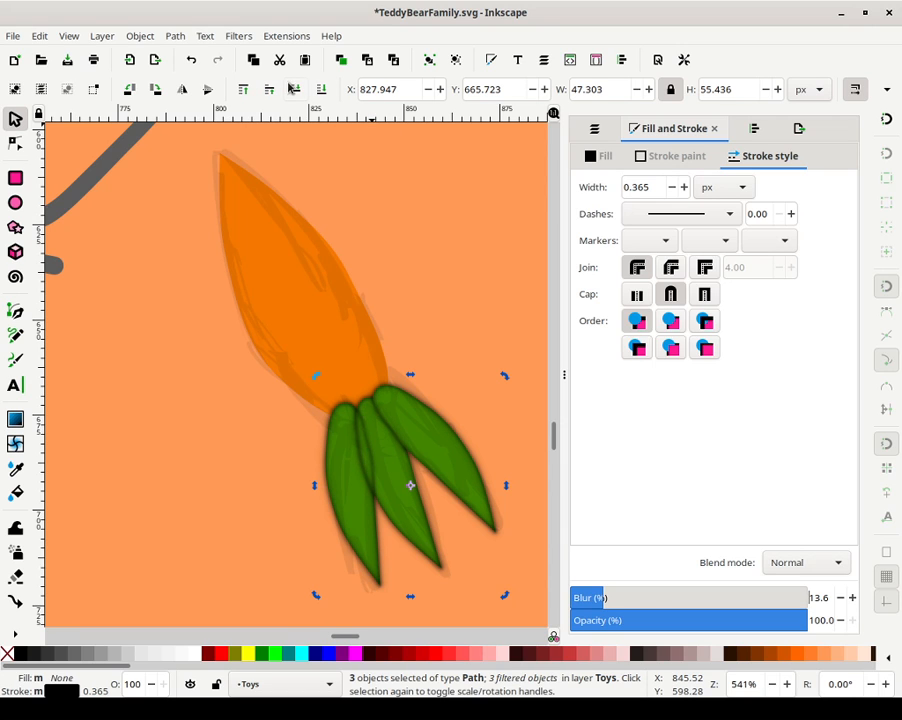
pyautogui.press('Escape')
pyautogui.click(372, 432)
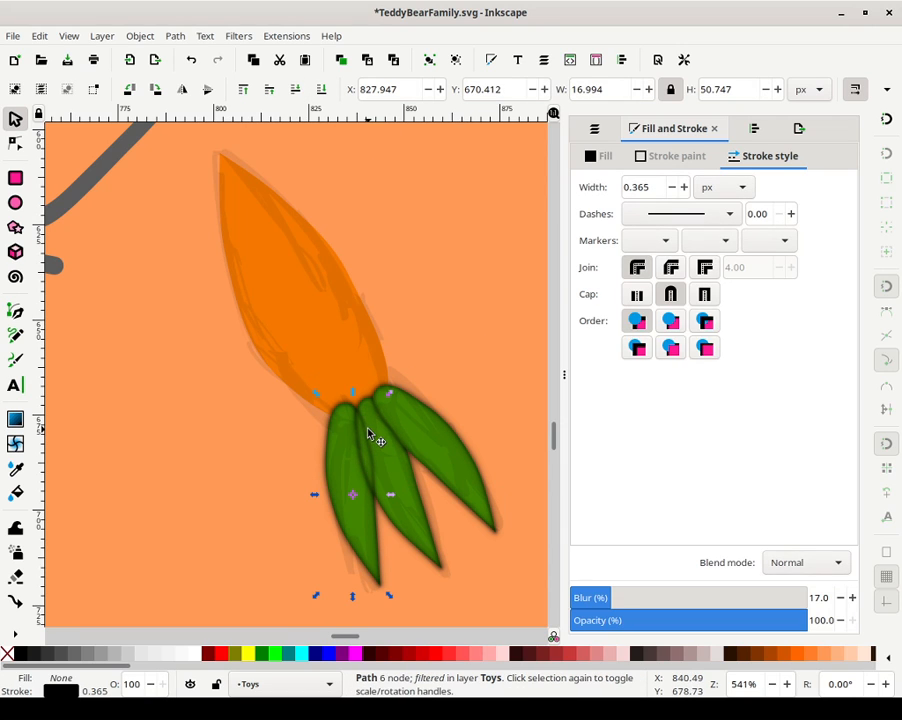
pyautogui.press('Escape')
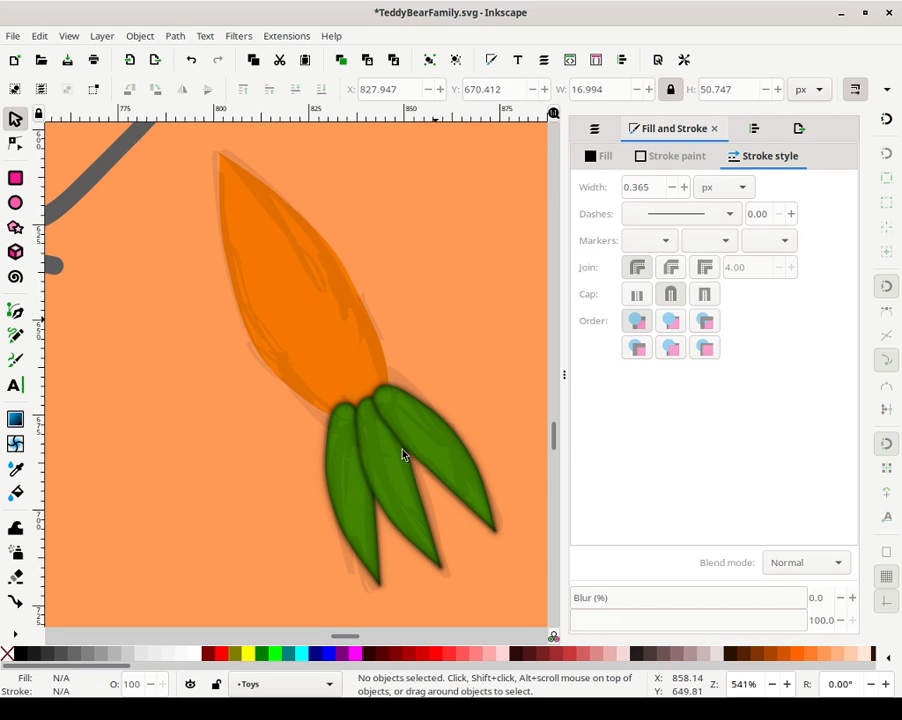
# Duplicate the three blurred leaf outlines and lower the copies one level
pyautogui.click(451, 444)
pyautogui.keyDown('shift'); pyautogui.click(425, 515); pyautogui.keyUp('shift')
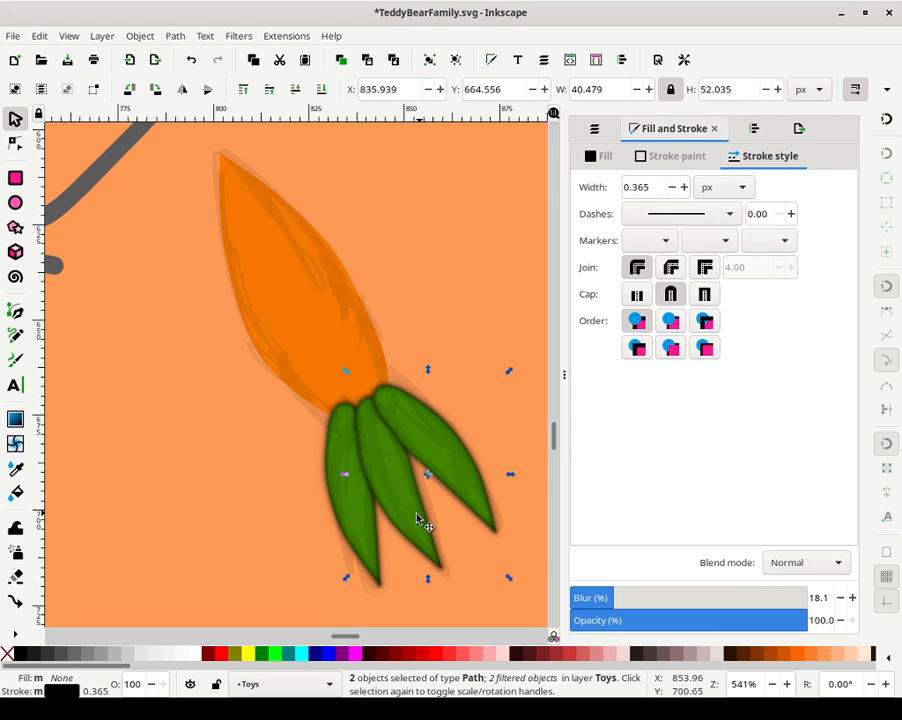
pyautogui.keyDown('shift'); pyautogui.click(373, 537); pyautogui.keyUp('shift')
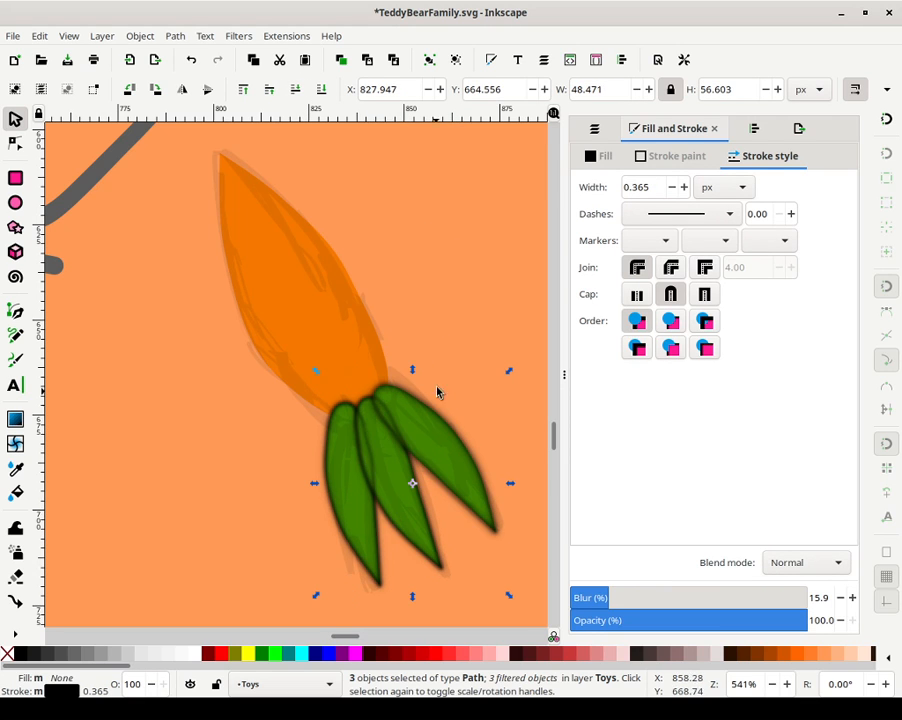
pyautogui.click(293, 90)
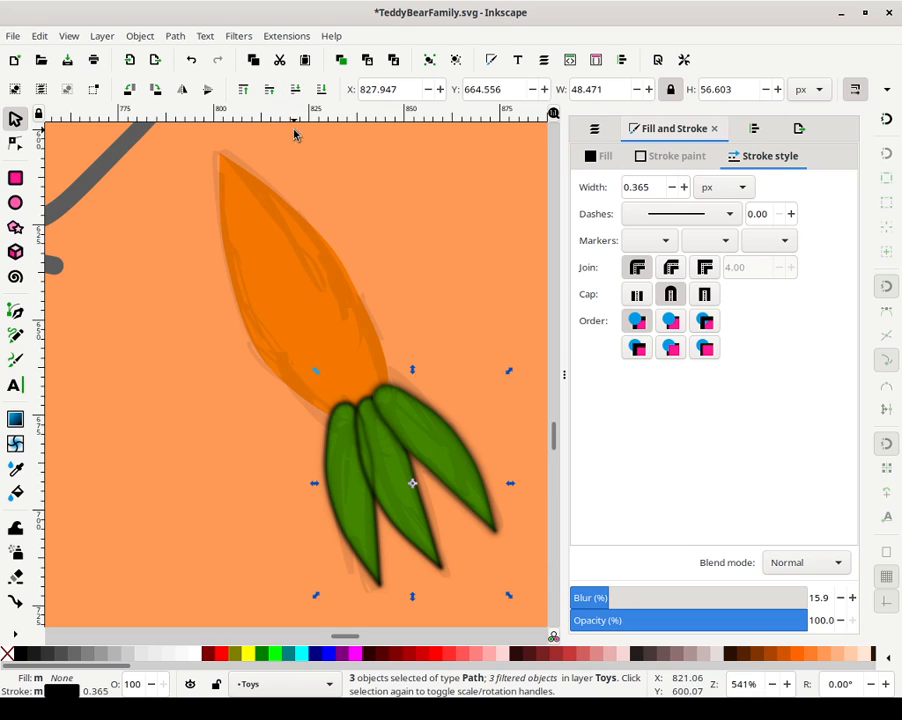
# Reduce the blur of the copied leaf outlines to 3.6% and their opacity to 43.6%
pyautogui.moveTo(836, 600); pyautogui.dragTo(842, 599)
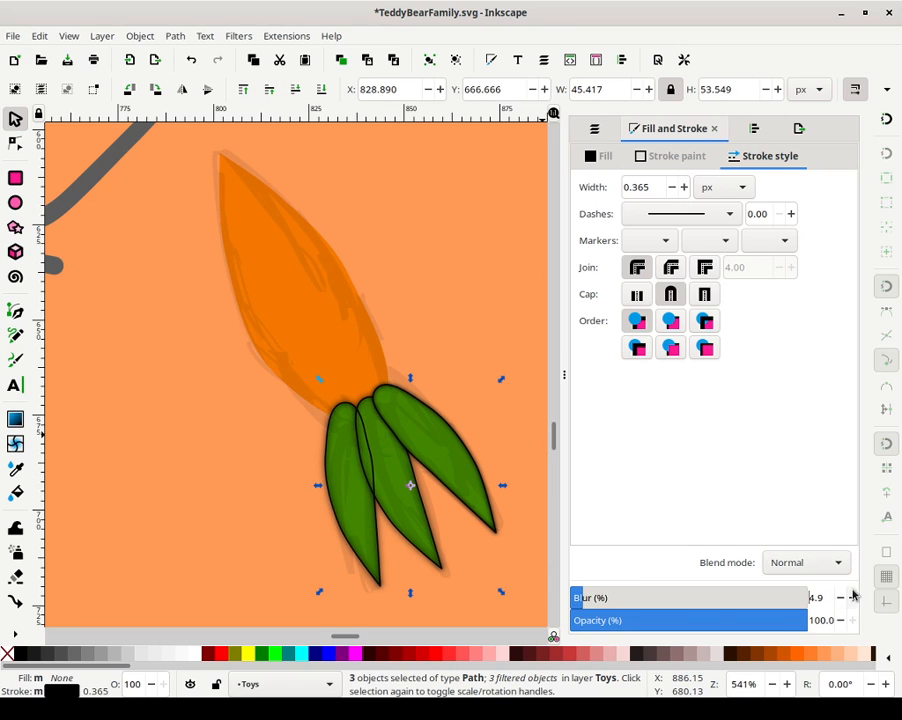
pyautogui.click(853, 597)
pyautogui.scroll(-1, 828, 599)
pyautogui.press('Return')
pyautogui.scroll(-1, 857, 594)
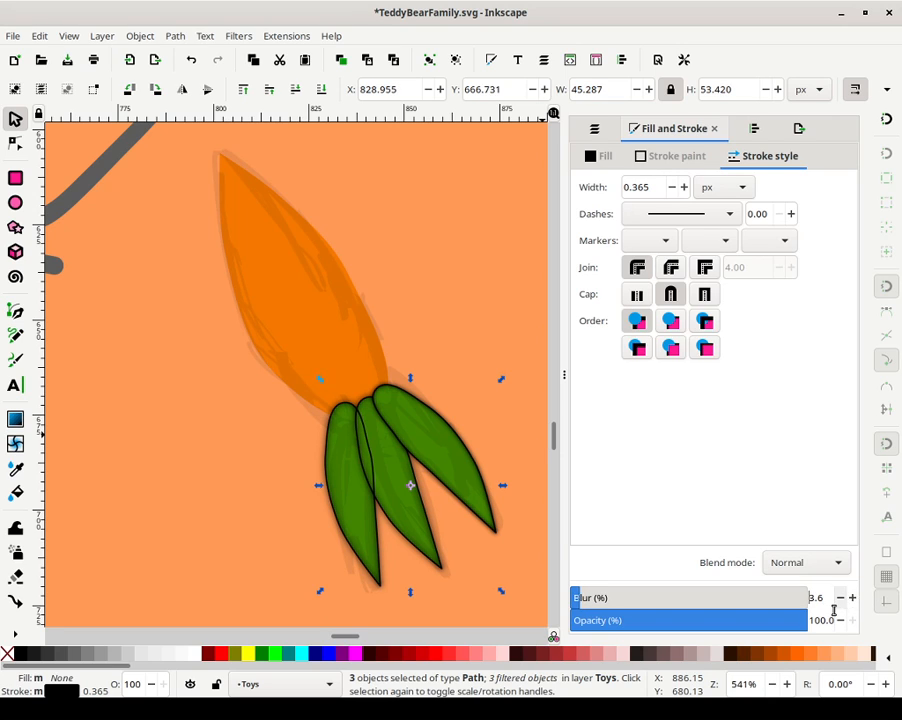
pyautogui.moveTo(673, 630)
pyautogui.mouseDown()
pyautogui.moveTo(647, 622)
pyautogui.moveTo(673, 622)
pyautogui.mouseUp()
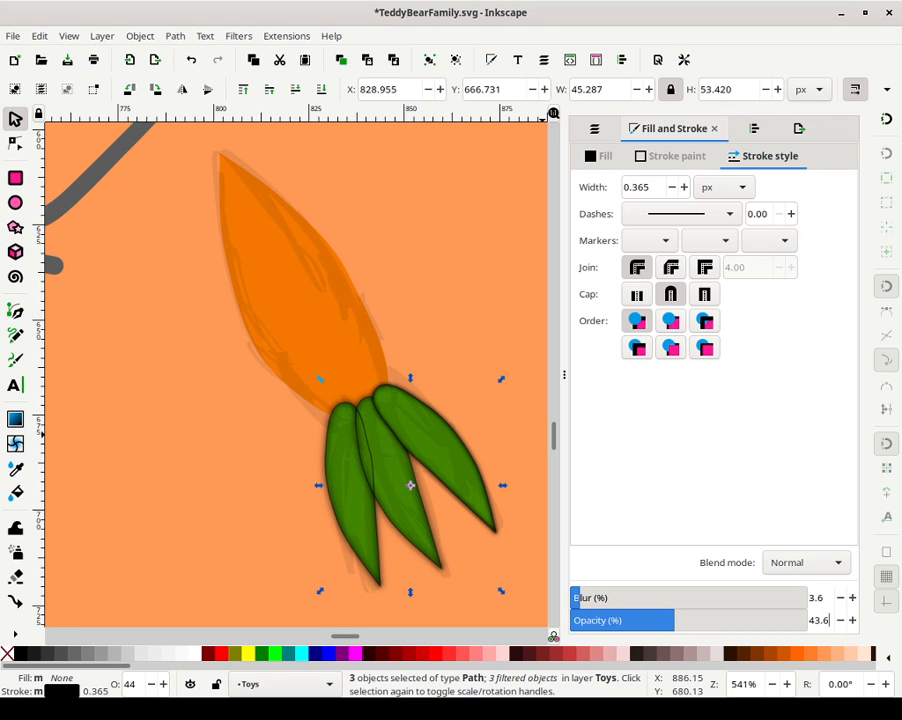
# Lower the left leaf's sharper outline copy behind the middle leaf
pyautogui.press('Escape')
pyautogui.click(368, 429)
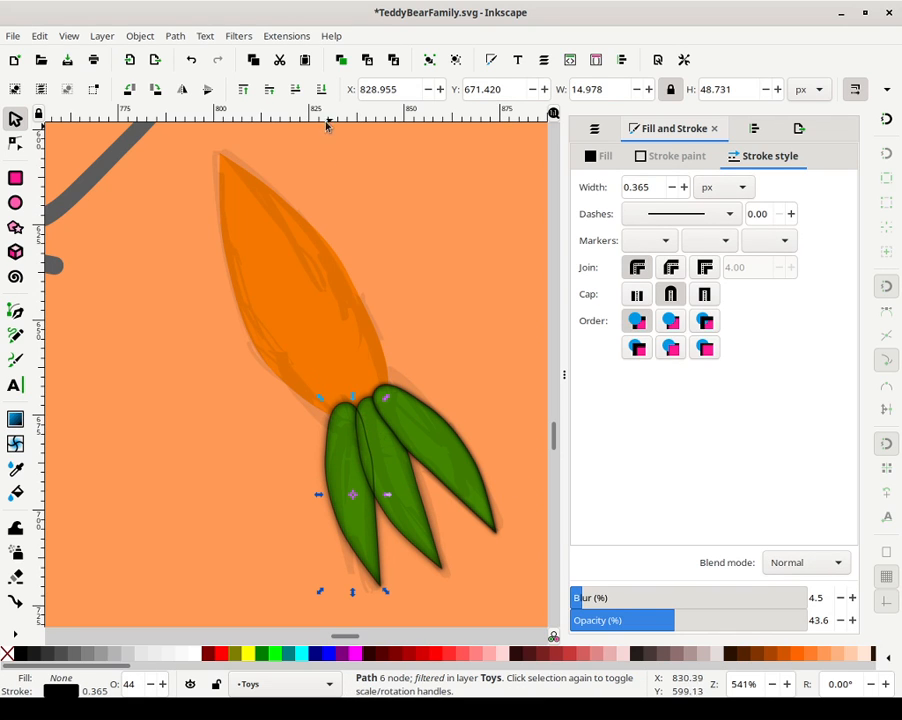
pyautogui.press('Escape')
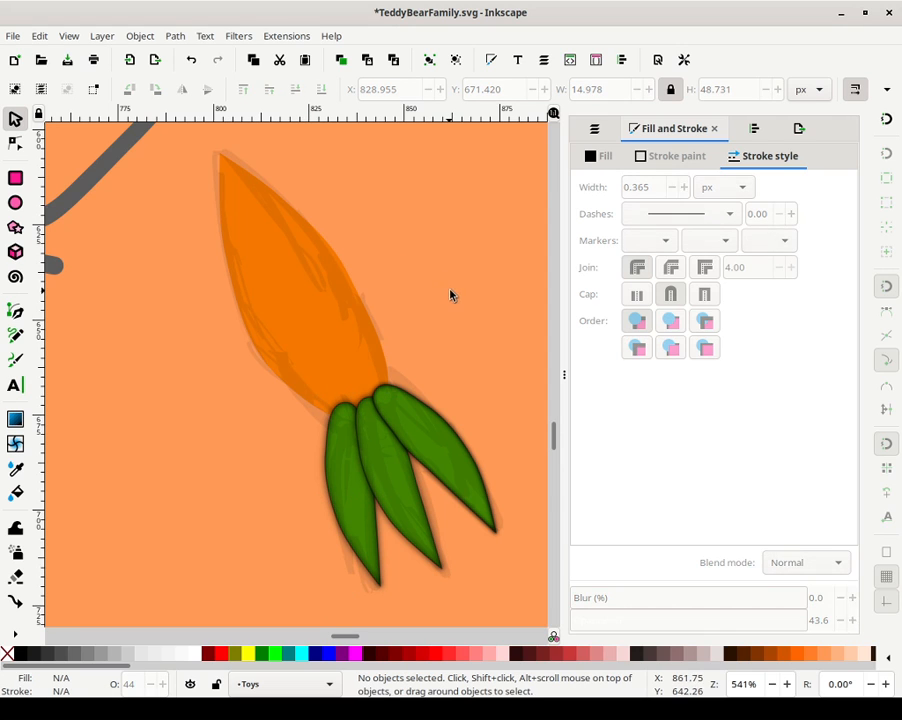
pyautogui.click(423, 416)
pyautogui.moveTo(425, 415); pyautogui.dragTo(505, 421)
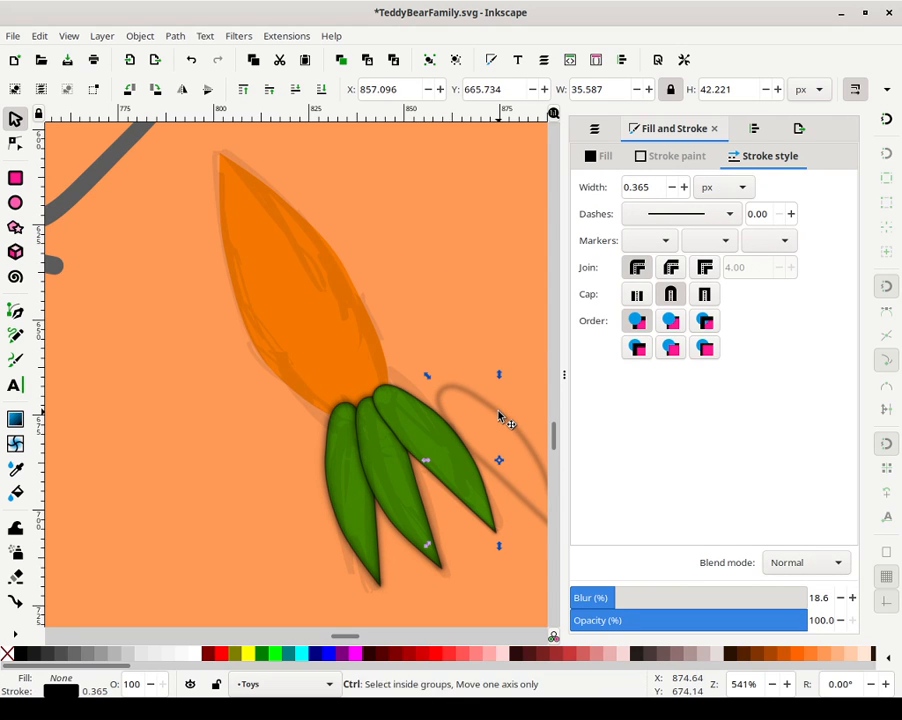
pyautogui.hotkey('ctrl', 'z')
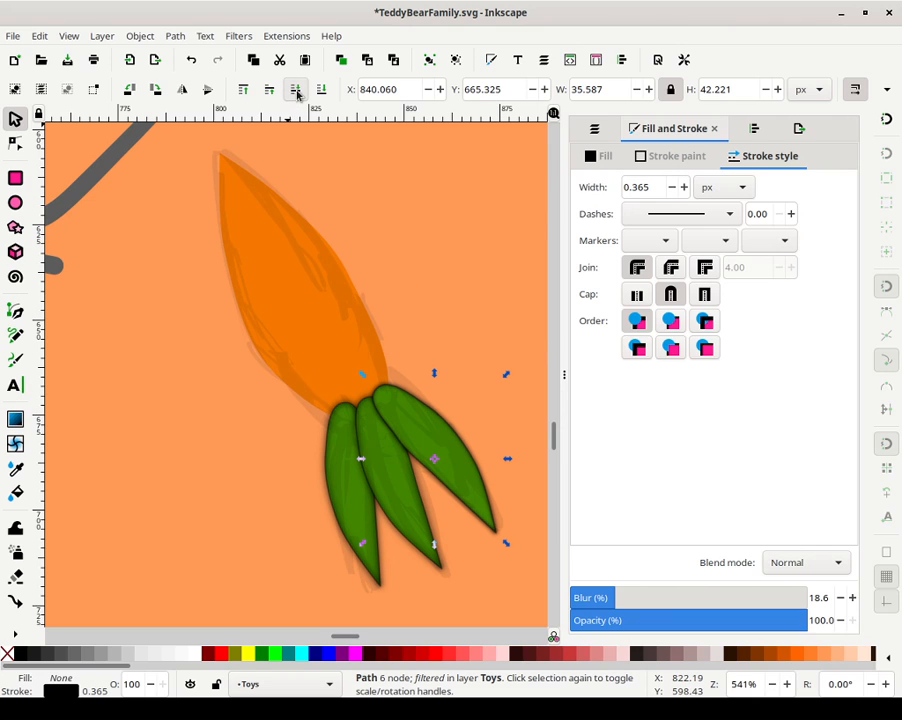
pyautogui.click(486, 420)
# Raise the orange carrot body to the top of the stack, in front of the green leaves
pyautogui.scroll(-3, 486, 420)
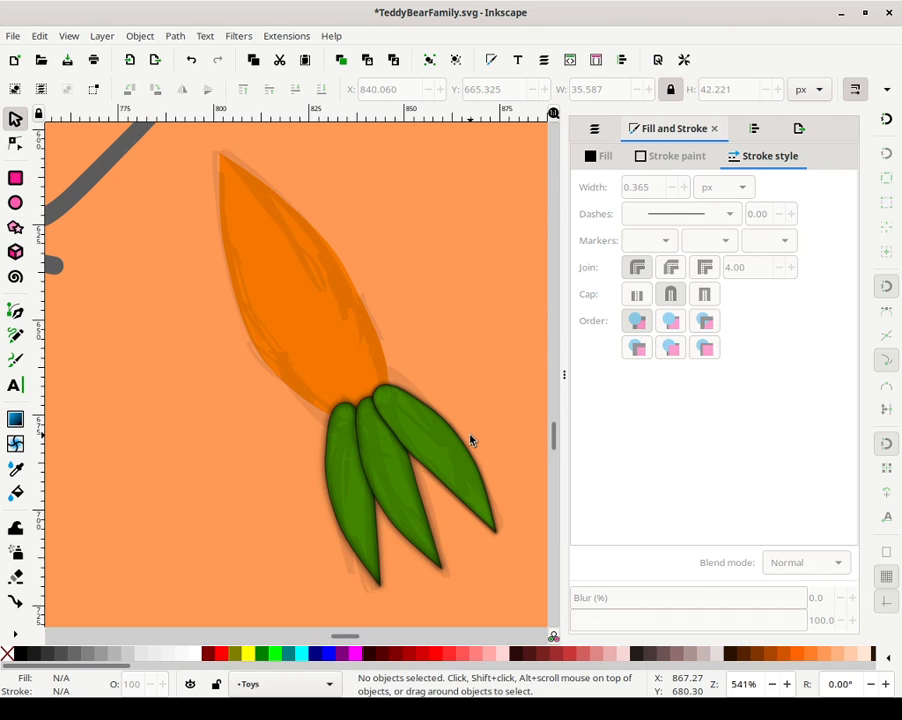
pyautogui.click(318, 358)
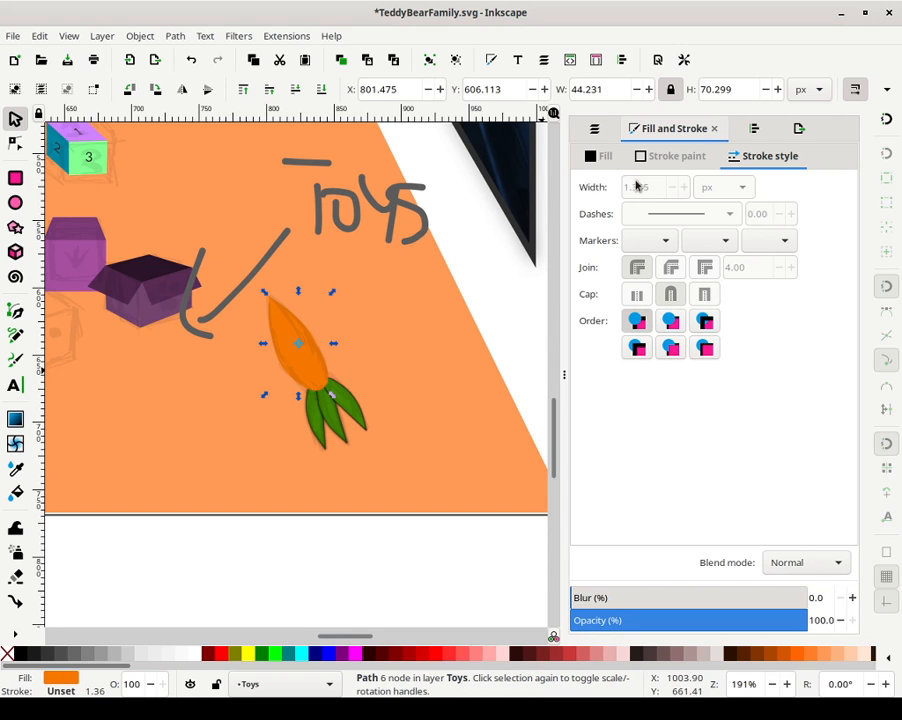
pyautogui.click(360, 367)
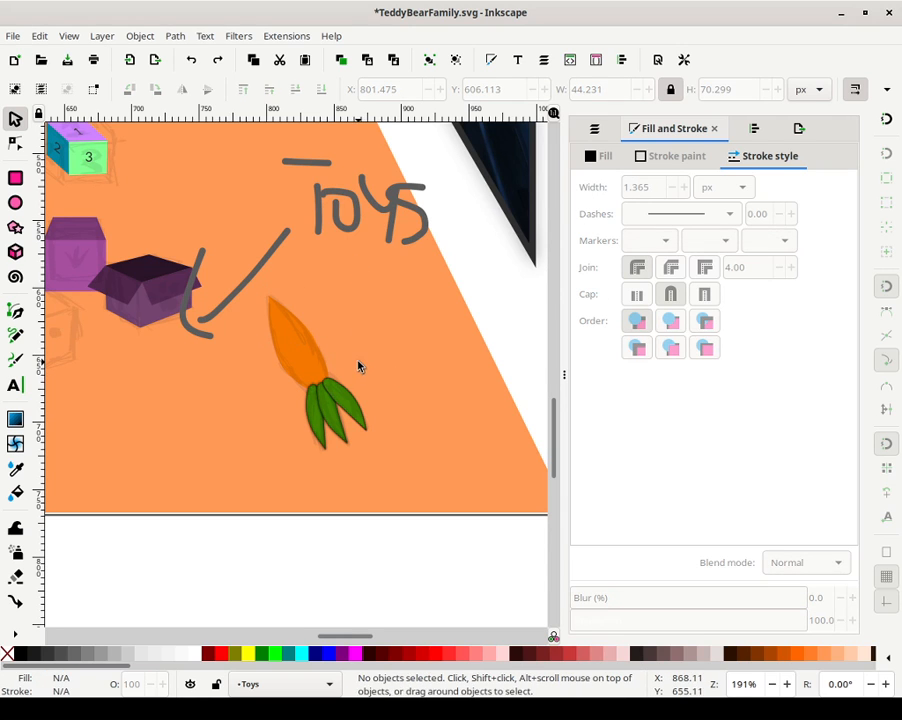
pyautogui.click(297, 366)
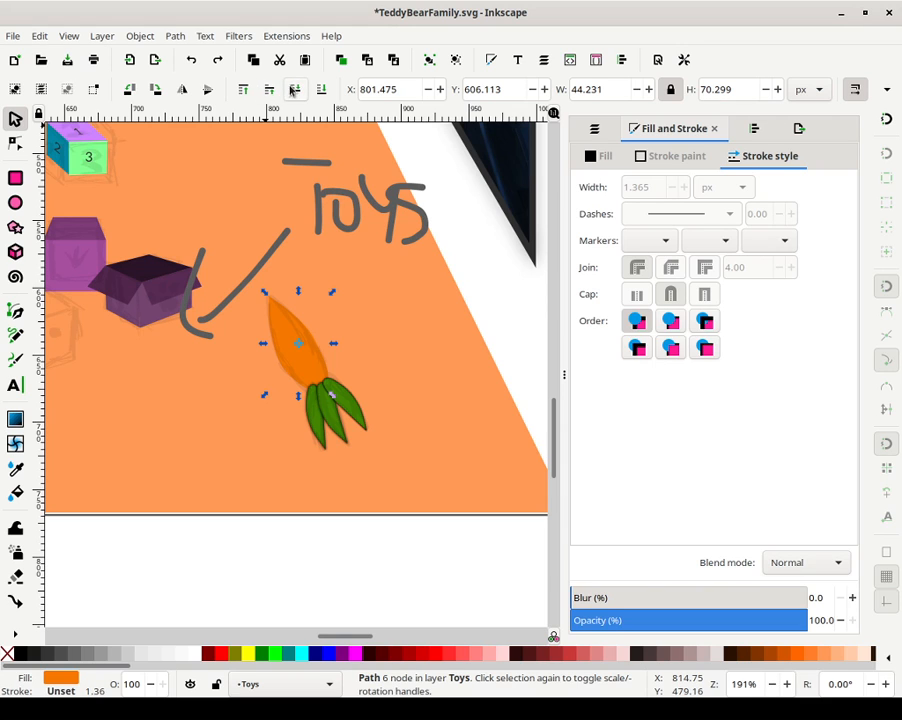
pyautogui.click(245, 91)
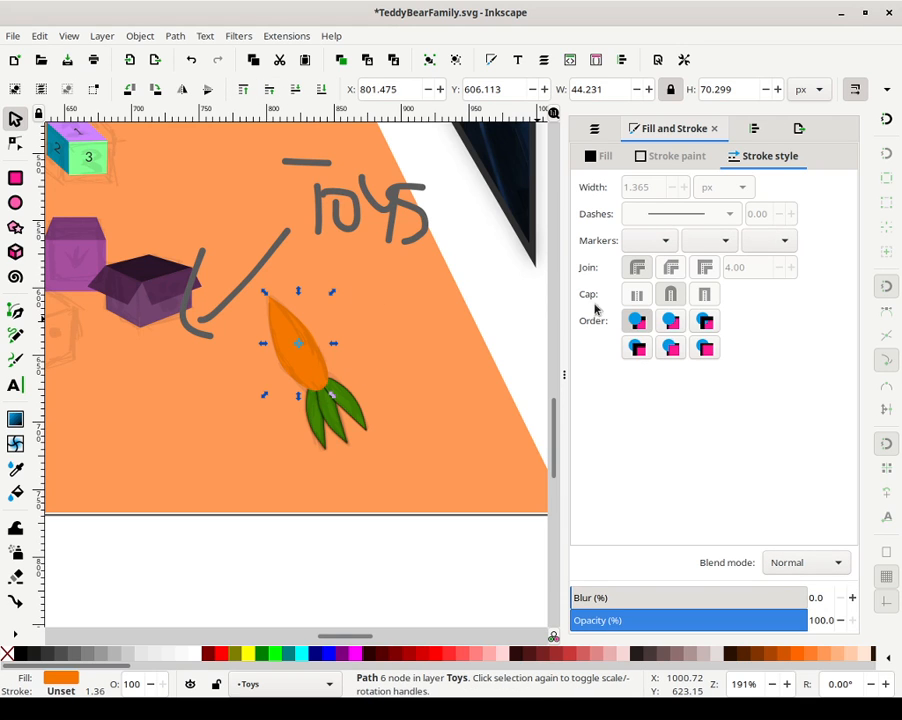
# Turn a duplicate of the carrot body into an unfilled outline with a flat black stroke 0.365 px wide
pyautogui.click(676, 155)
pyautogui.click(613, 186)
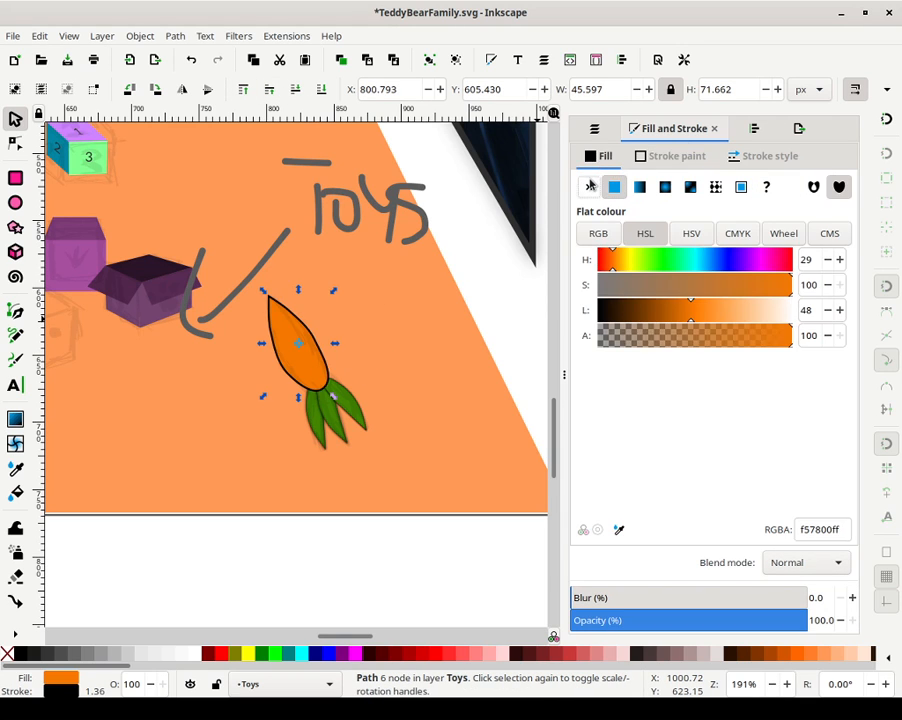
pyautogui.click(590, 188)
pyautogui.click(768, 155)
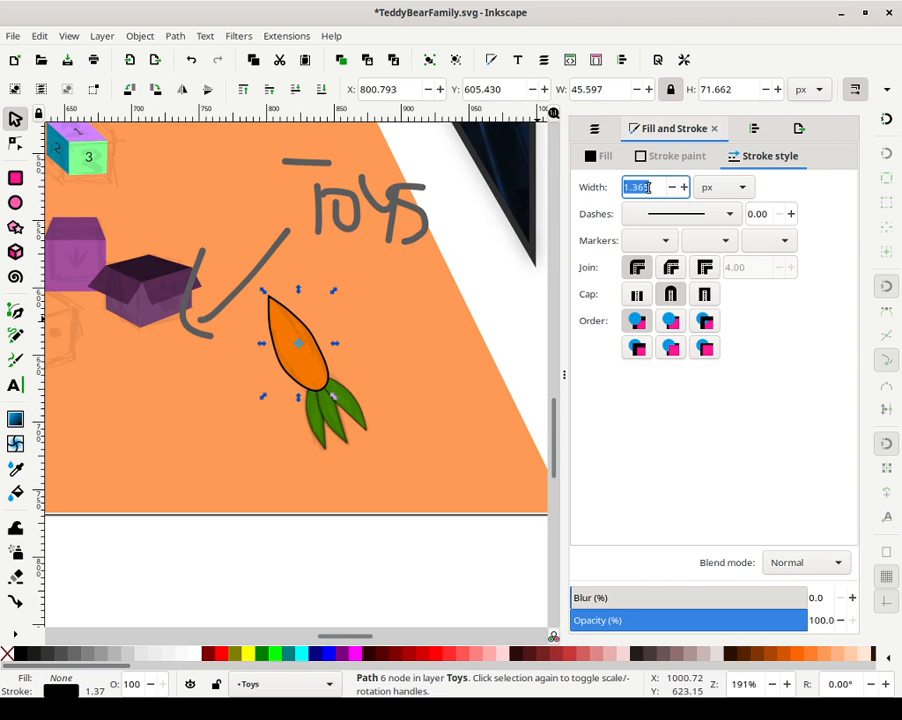
pyautogui.scroll(-9, 667, 189)
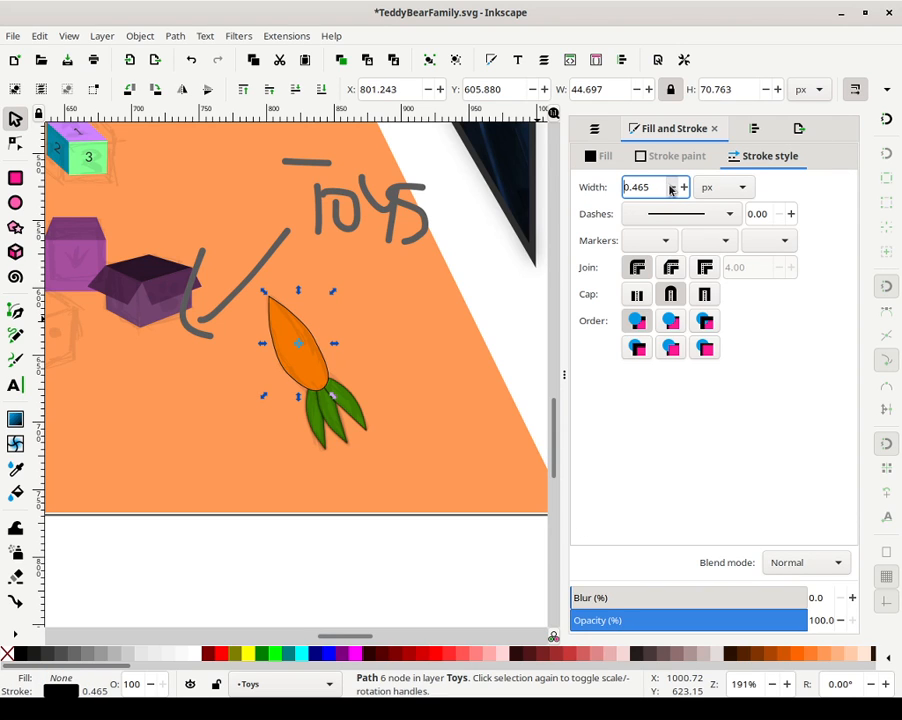
pyautogui.press('Escape')
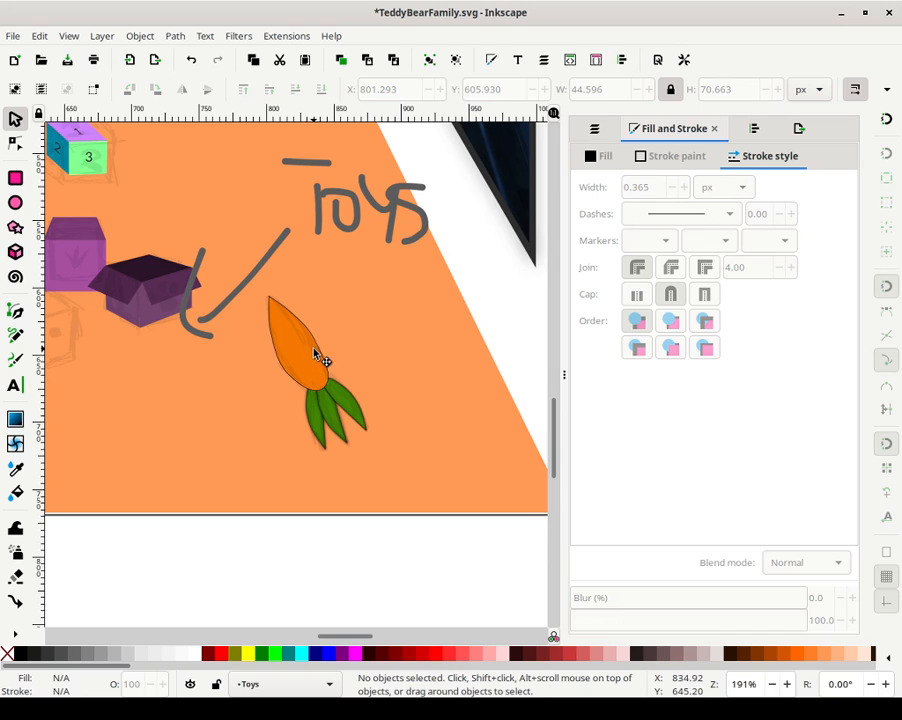
# Blur the carrot body's black outline by 23.6%
pyautogui.click(314, 355)
pyautogui.scroll(4, 853, 597)
pyautogui.scroll(17, 853, 597)
pyautogui.scroll(2, 855, 598)
pyautogui.scroll(2, 848, 598)
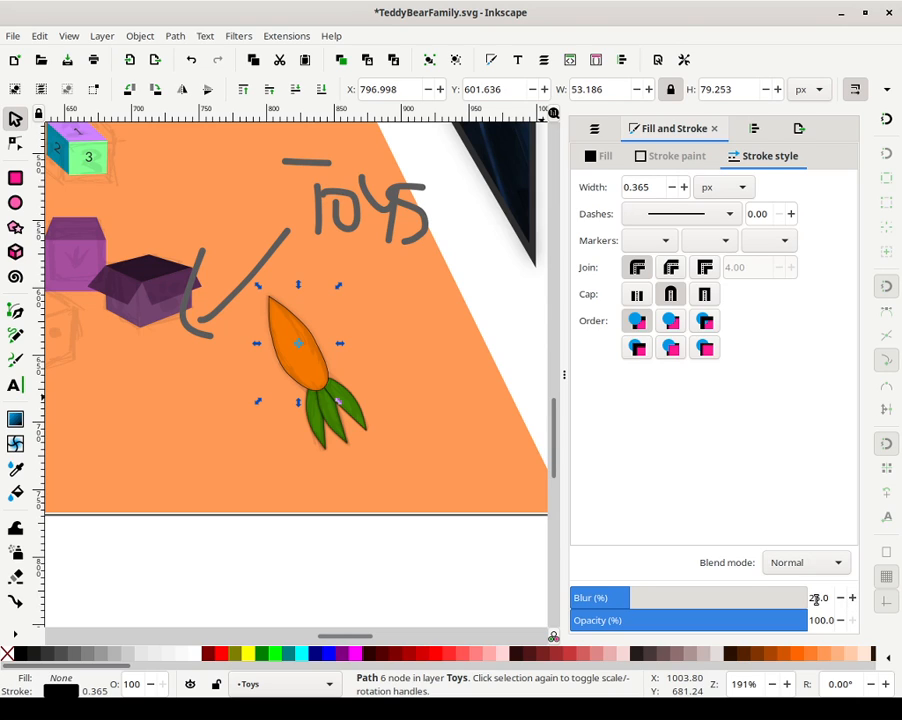
pyautogui.scroll(-2, 842, 600)
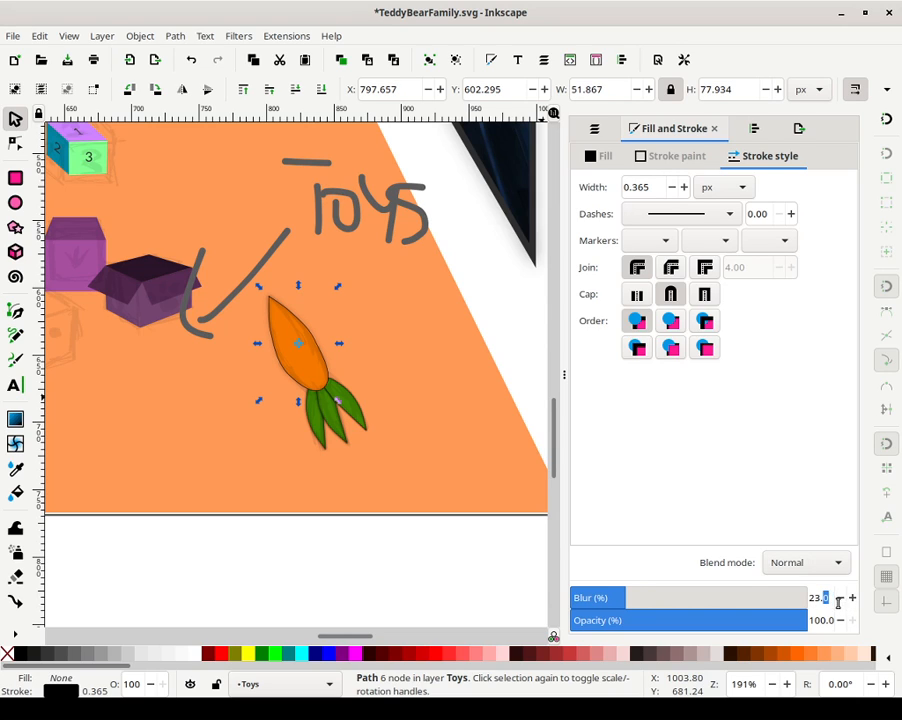
pyautogui.press('Return')
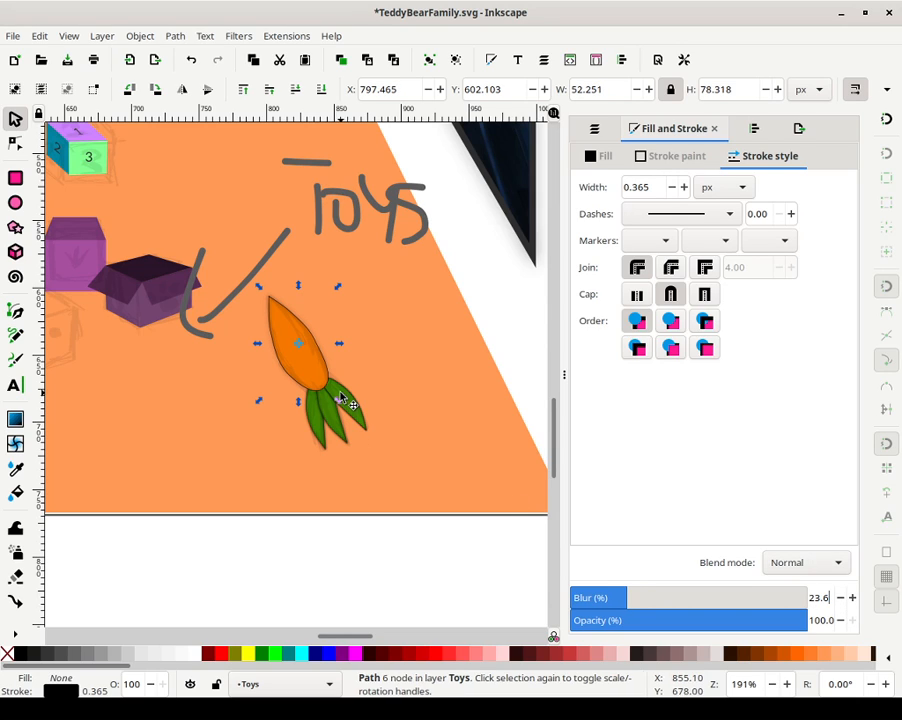
# Increase the carrot outline's stroke width to 1.365 px
pyautogui.click(684, 187)
pyautogui.click(684, 187)
pyautogui.click(684, 187)
pyautogui.click(684, 187)
pyautogui.click(684, 187)
pyautogui.click(684, 187)
pyautogui.click(684, 187)
pyautogui.click(684, 187)
pyautogui.click(684, 187)
pyautogui.click(684, 187)
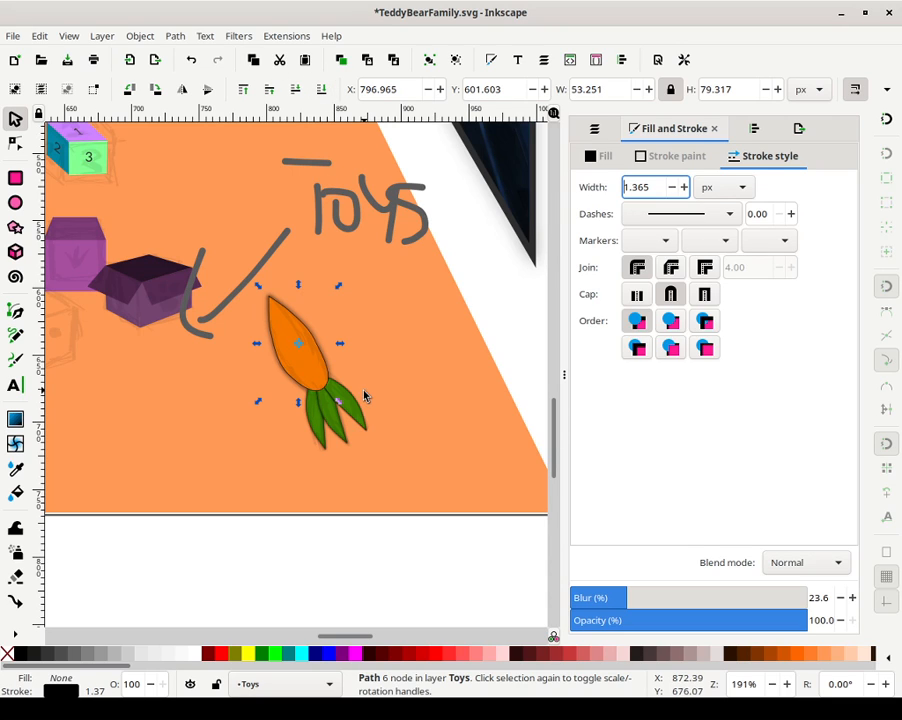
# Reduce the carrot outline's blur to 17.6%
pyautogui.click(840, 598)
pyautogui.click(840, 598)
pyautogui.click(840, 598)
pyautogui.click(840, 598)
pyautogui.click(840, 598)
pyautogui.click(840, 598)
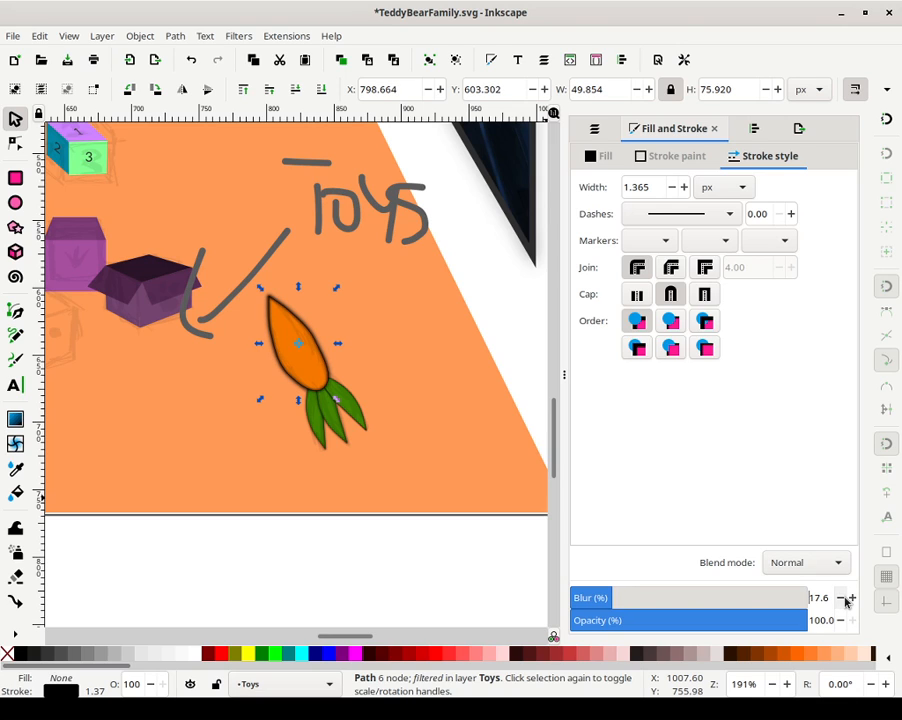
# Thin the carrot outline's stroke to 0.665 px and deselect it
pyautogui.click(672, 188)
pyautogui.click(672, 189)
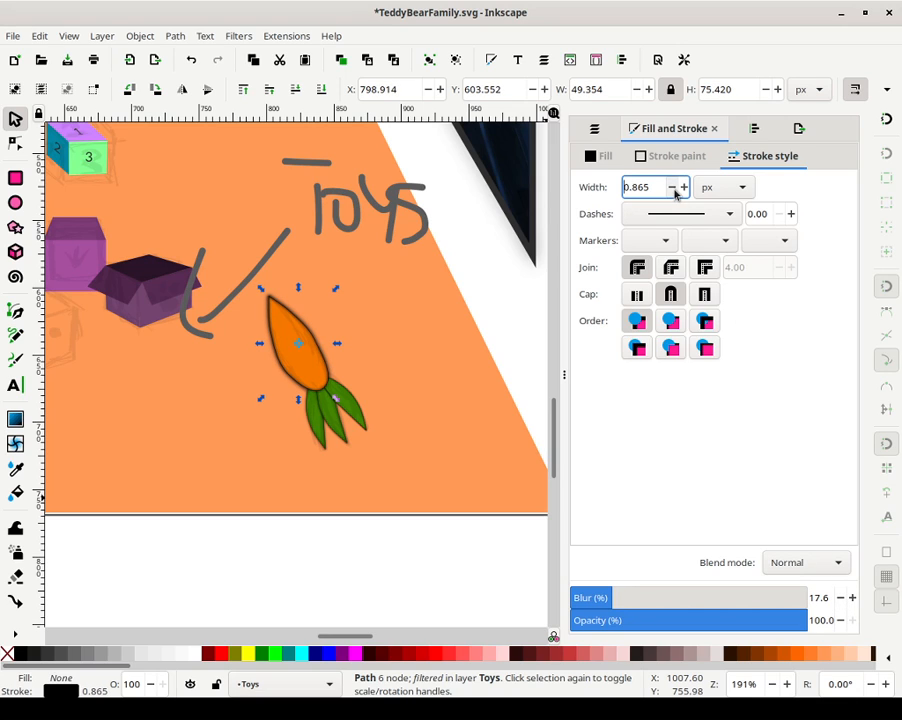
pyautogui.click(356, 362)
pyautogui.press('#')
pyautogui.press('#')
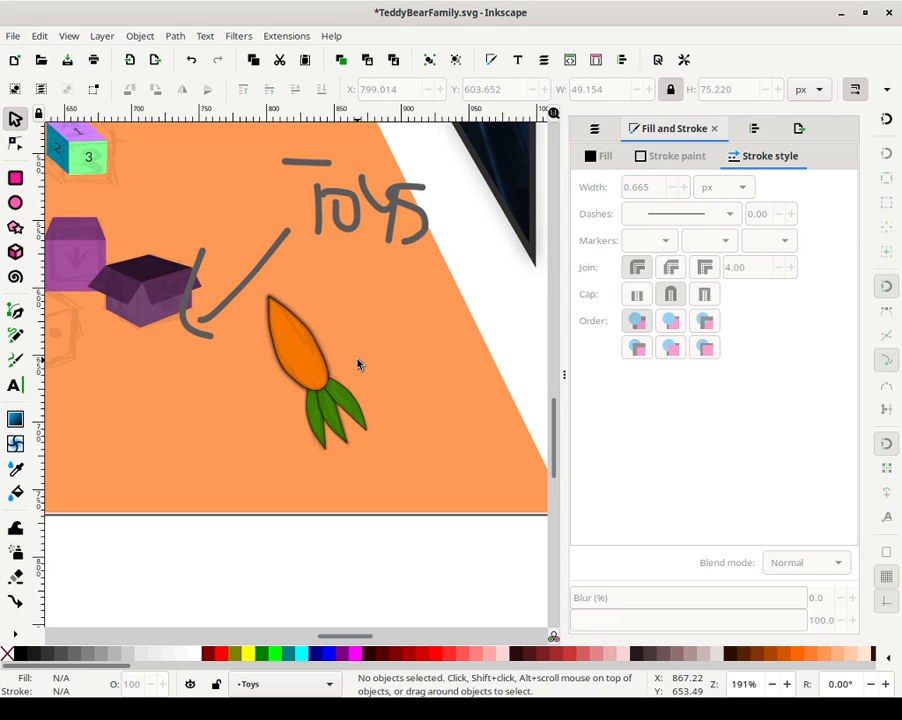
# Hide the Toys 1 sketch layer
pyautogui.moveTo(355, 342); pyautogui.dragTo(435, 369)
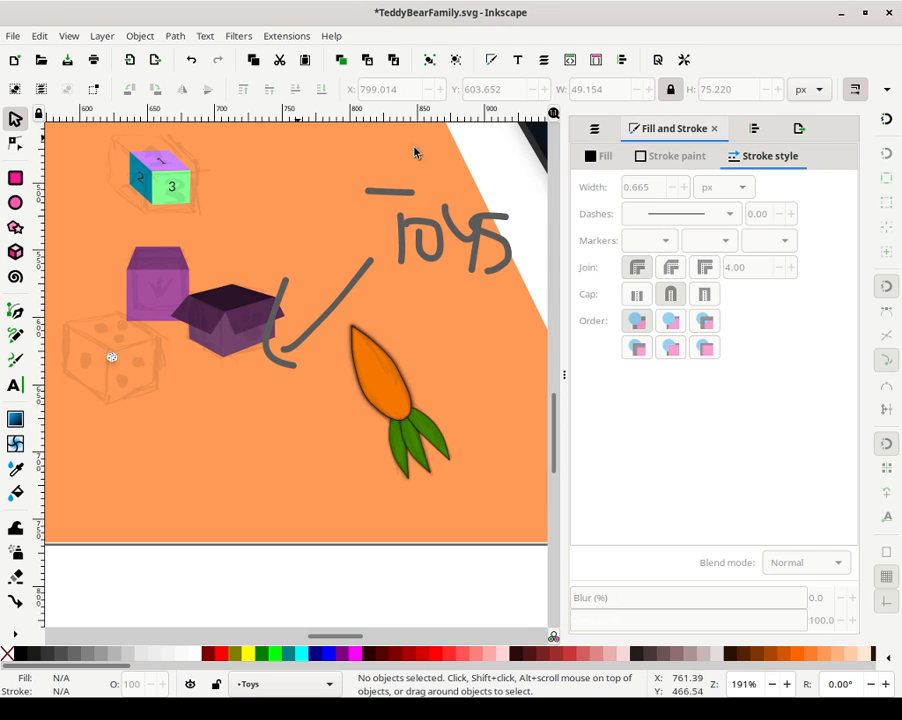
pyautogui.click(594, 128)
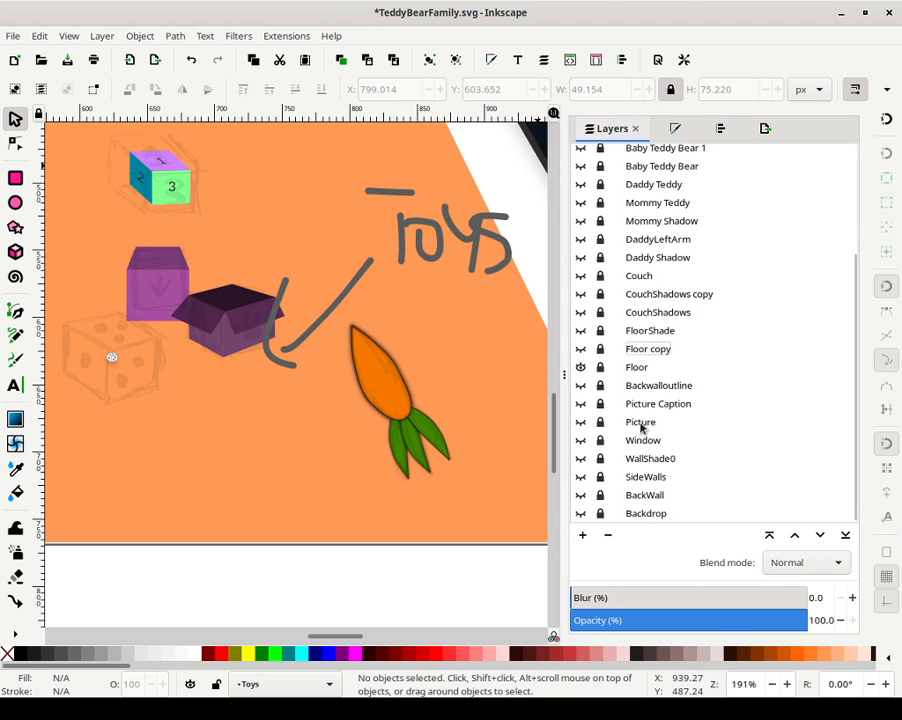
pyautogui.scroll(3, 647, 328)
pyautogui.click(581, 251)
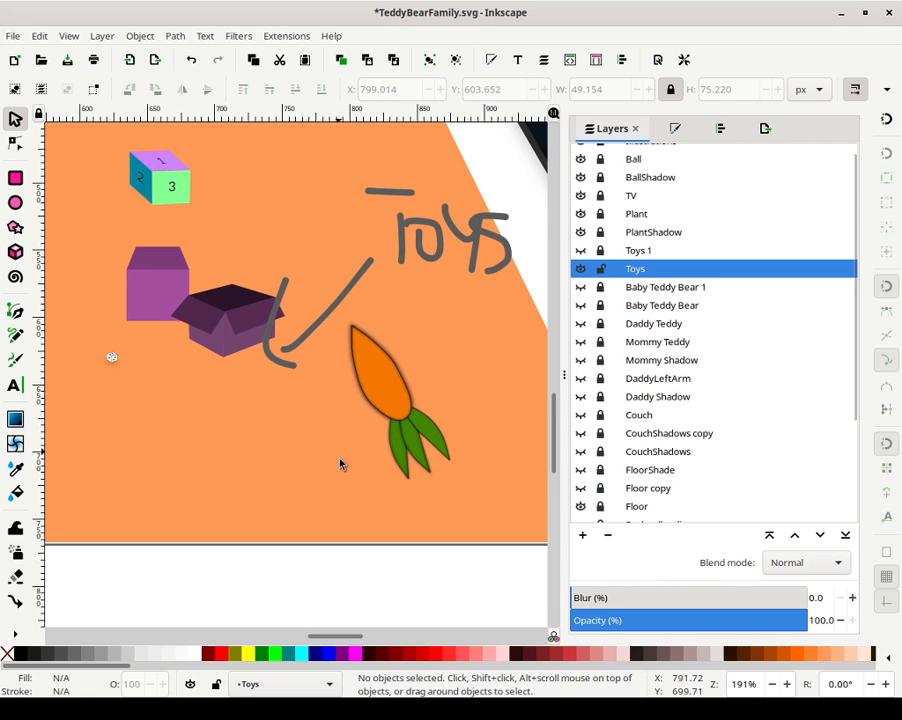
# Scale up the small white die together with its shadows to about 48.8 × 44.3 px and deselect it
pyautogui.hscroll(-5, 472, 408)
pyautogui.scroll(1, 472, 408)
pyautogui.hscroll(3, 440, 404)
pyautogui.scroll(2, 400, 398)
pyautogui.scroll(-1, 360, 405)
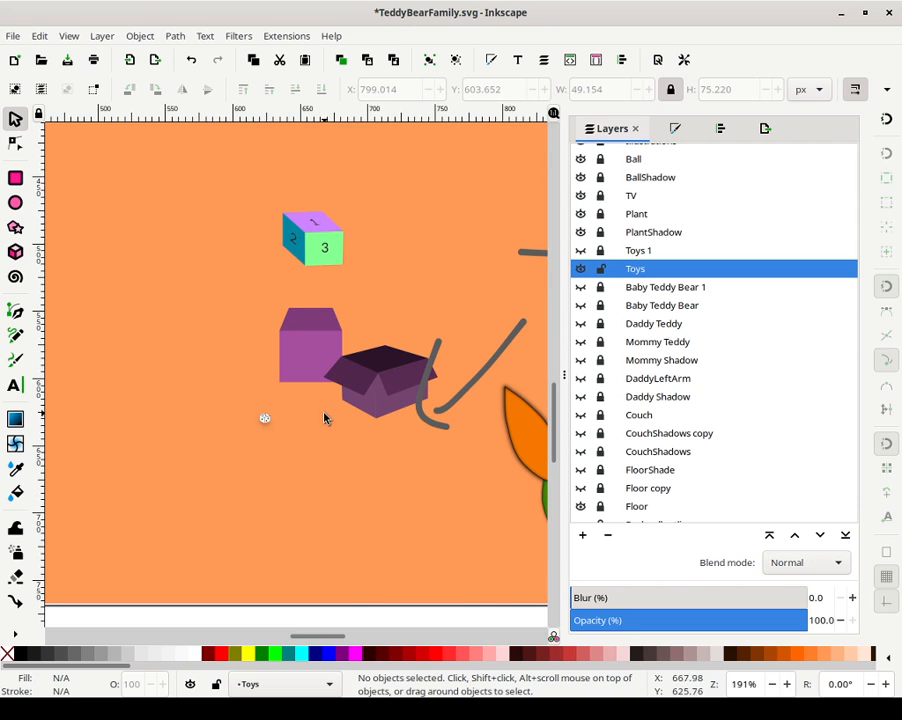
pyautogui.hscroll(4, 509, 459)
pyautogui.scroll(-1, 362, 439)
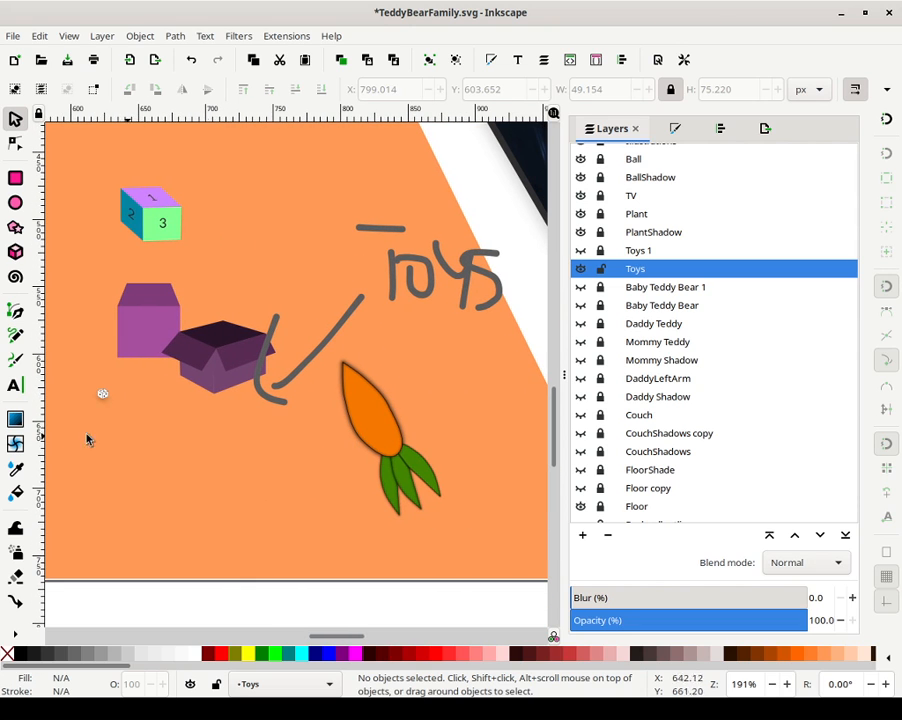
pyautogui.moveTo(180, 463); pyautogui.dragTo(46, 333)
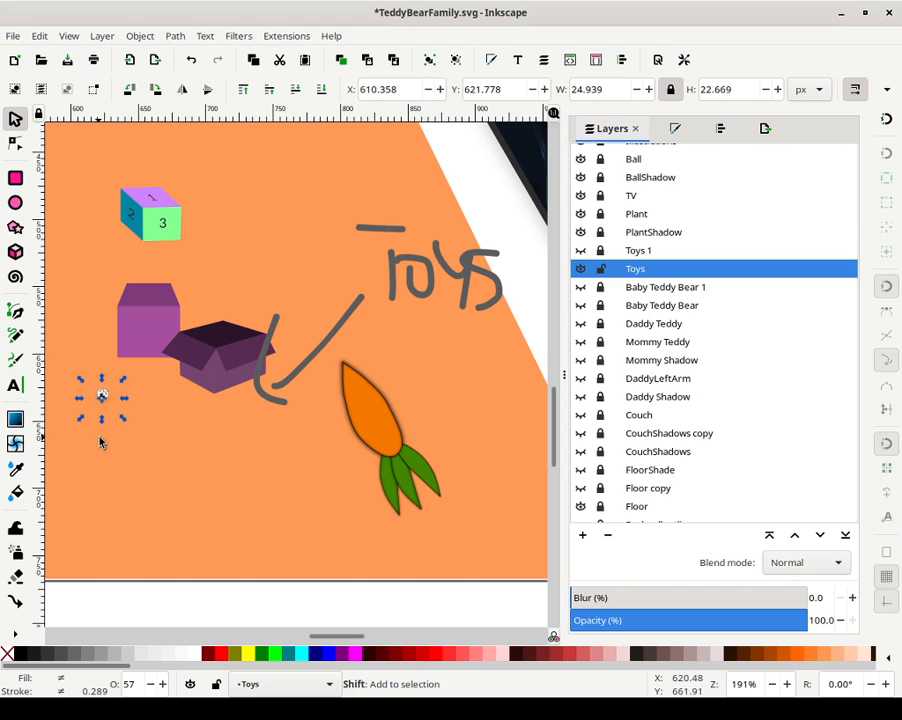
pyautogui.moveTo(122, 424); pyautogui.dragTo(139, 441)
pyautogui.click(142, 420)
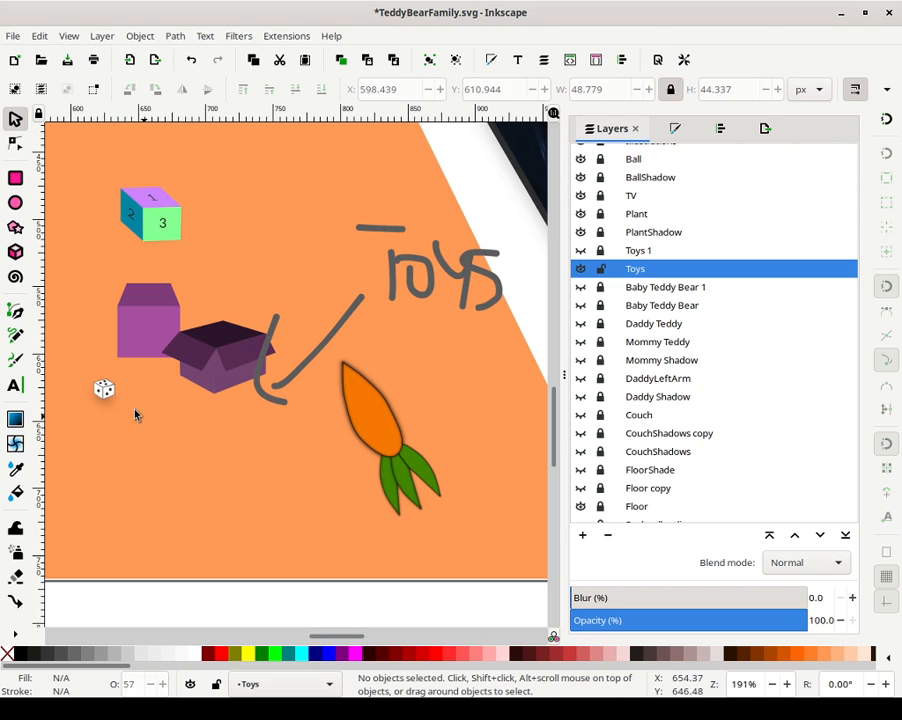
pyautogui.click(104, 388)
pyautogui.moveTo(110, 390); pyautogui.dragTo(155, 462)
pyautogui.press('Escape')
pyautogui.moveTo(217, 497); pyautogui.dragTo(55, 308)
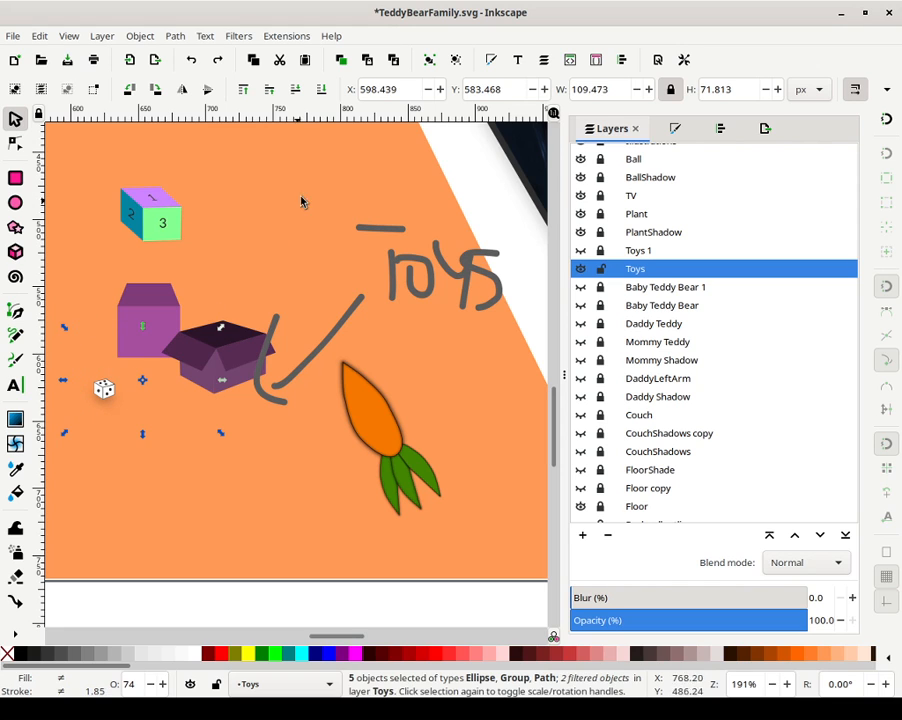
# Group the die with its shadows and place it against the open box's front lower-left corner, at about X 663.6, Y 609.5 px
pyautogui.moveTo(171, 540); pyautogui.dragTo(54, 264)
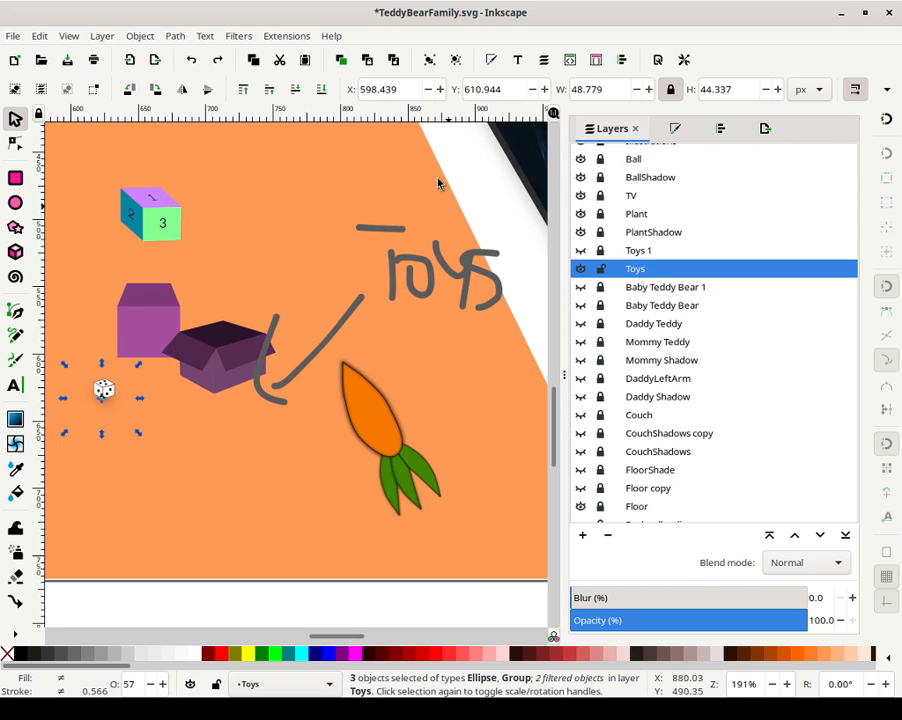
pyautogui.moveTo(106, 388); pyautogui.dragTo(205, 394)
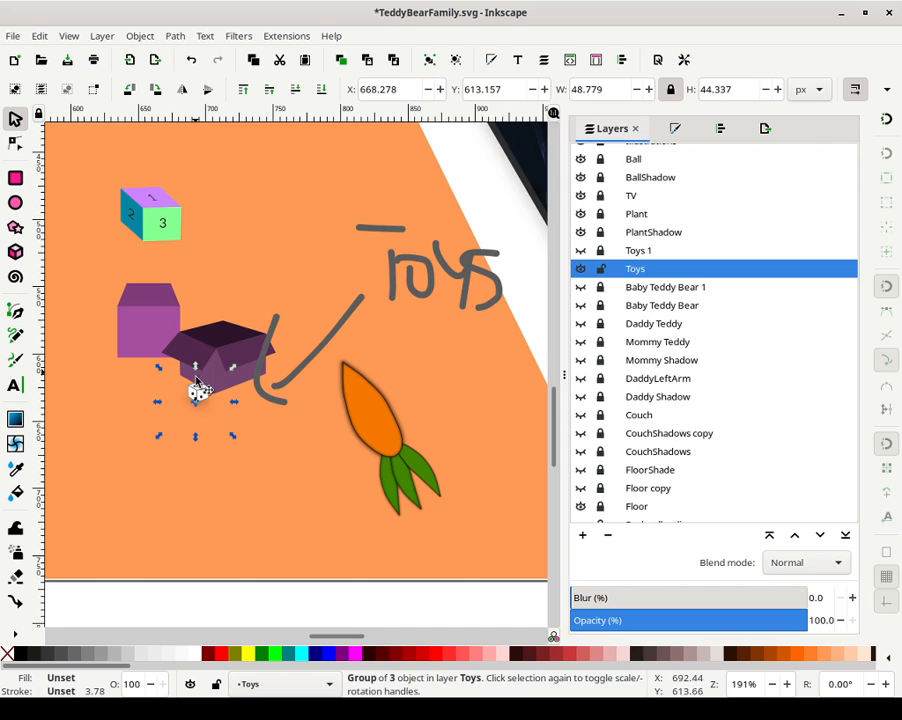
pyautogui.moveTo(215, 404); pyautogui.dragTo(205, 399)
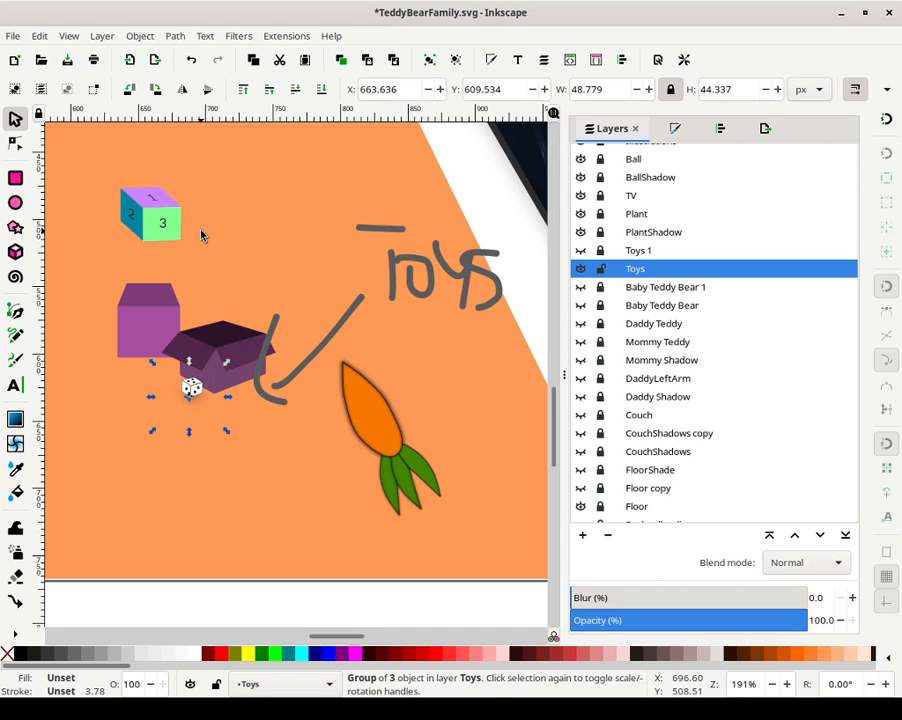
pyautogui.click(275, 279)
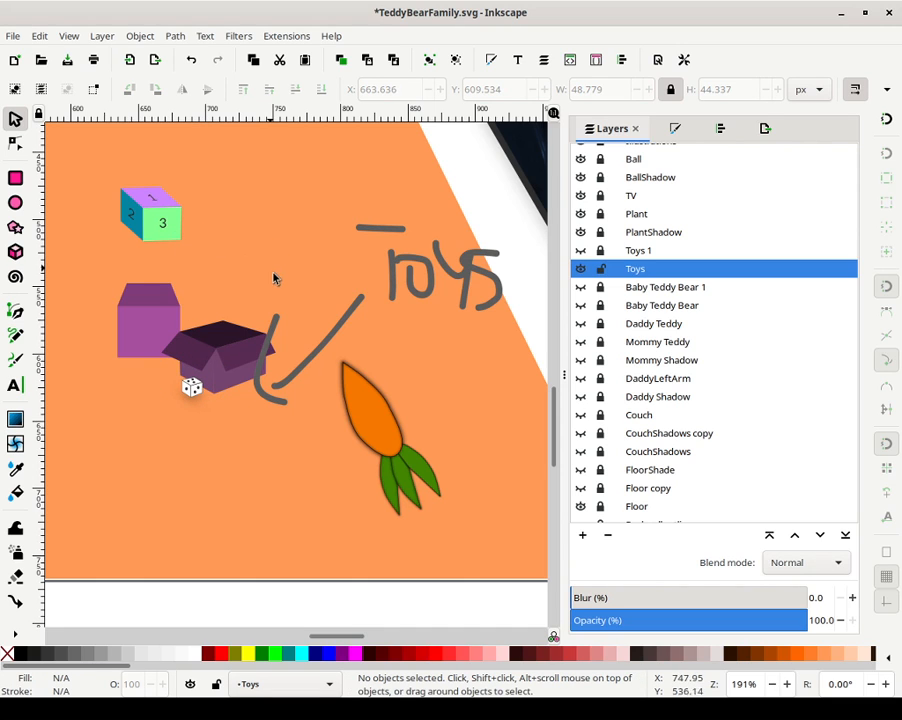
# Bring up the stroke paint of the carrot's blurred outline and lower that outline behind the orange body
pyautogui.click(390, 438)
pyautogui.click(472, 390)
pyautogui.press('+')
pyautogui.press('+')
pyautogui.press('+')
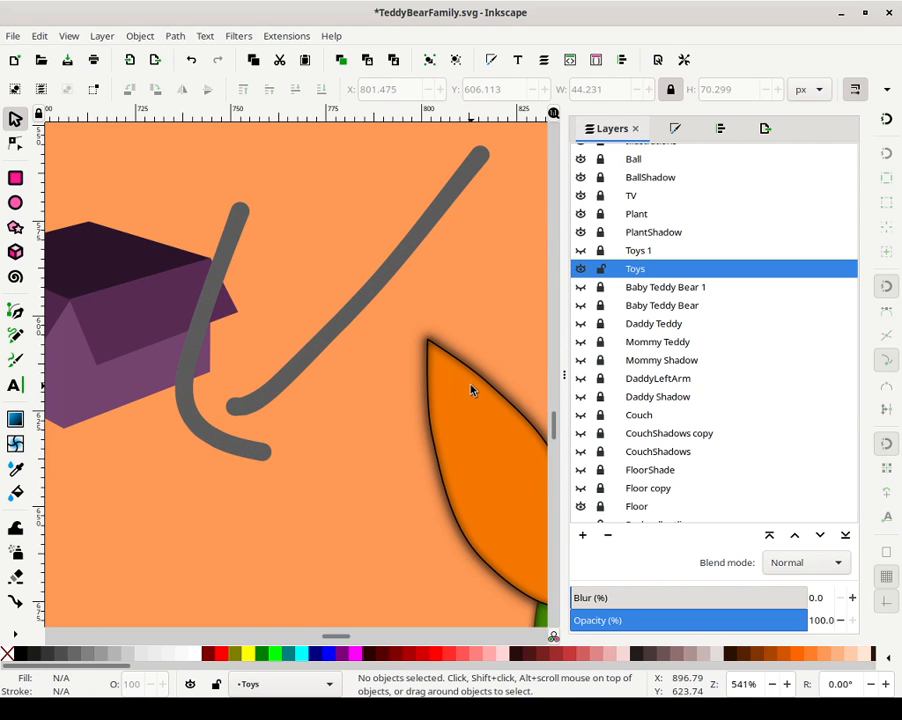
pyautogui.moveTo(528, 345); pyautogui.dragTo(295, 190)
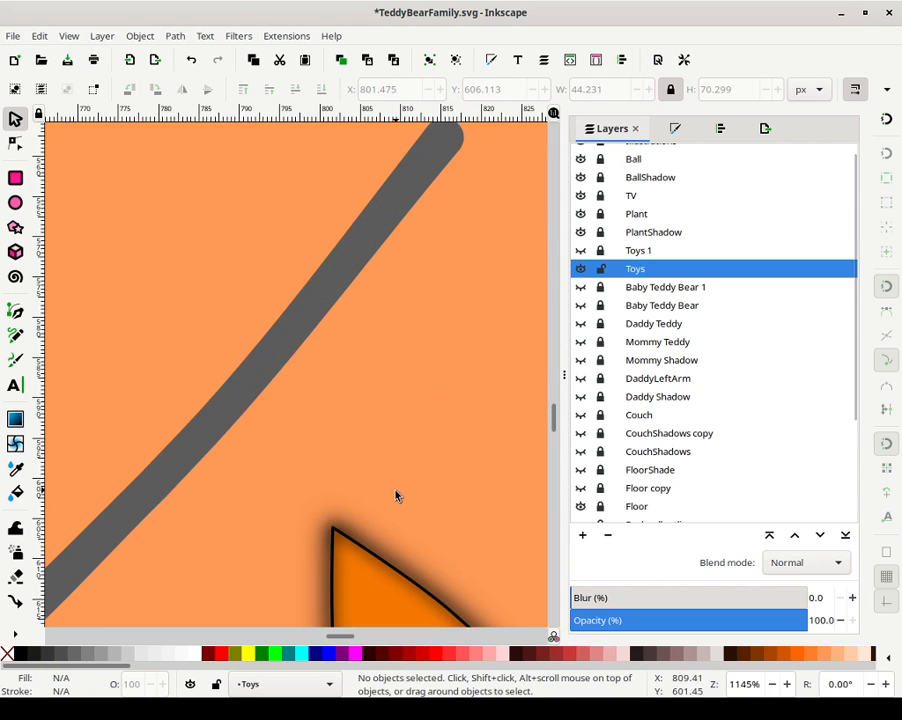
pyautogui.scroll(-10, 396, 494)
pyautogui.hscroll(5, 396, 494)
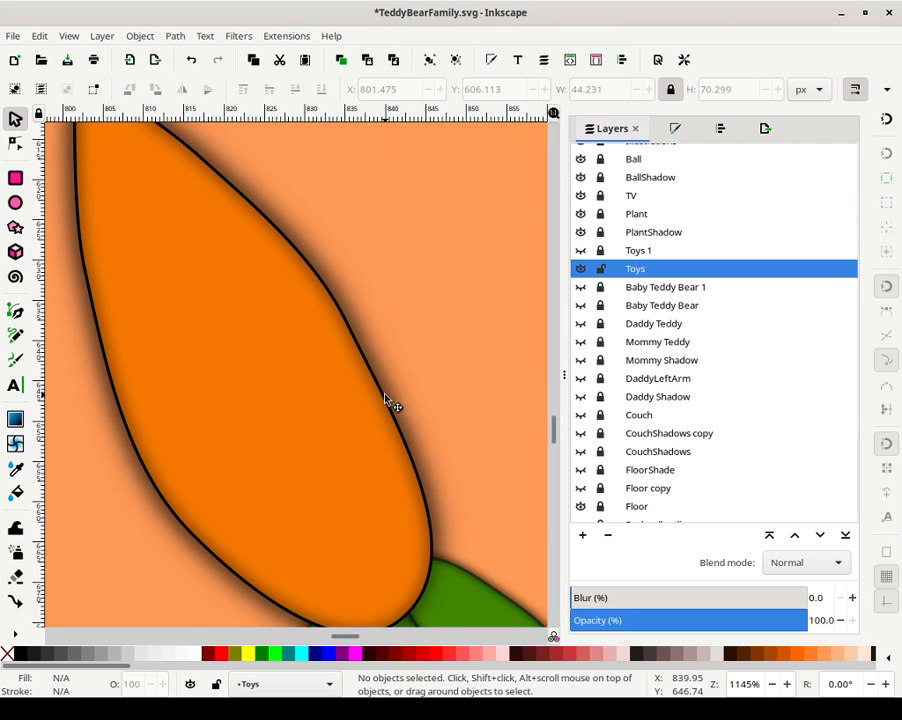
pyautogui.click(386, 400)
pyautogui.click(675, 128)
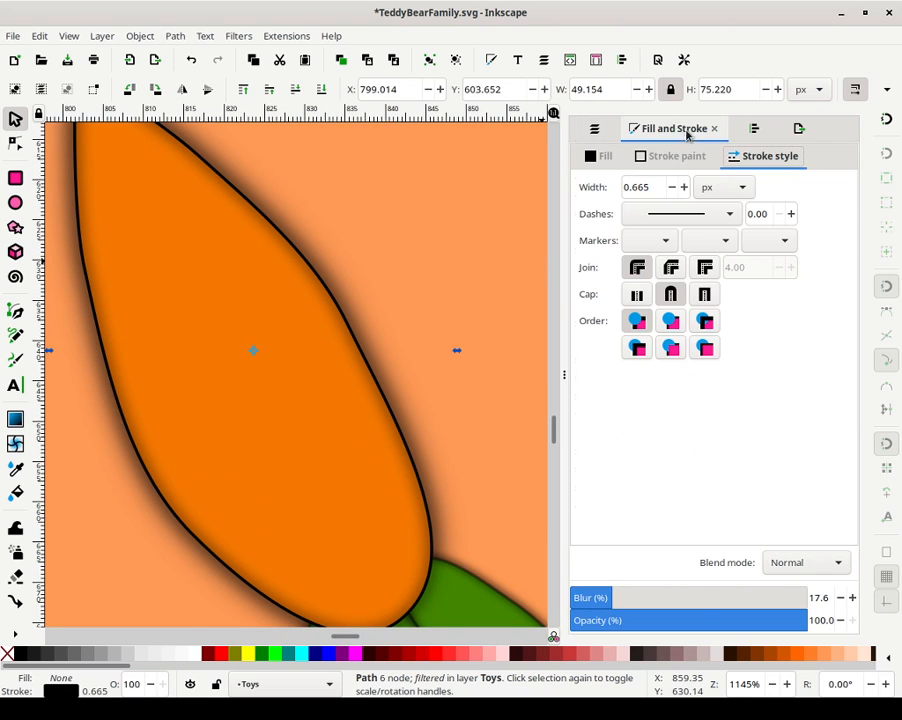
pyautogui.click(636, 156)
pyautogui.moveTo(665, 335); pyautogui.dragTo(818, 358)
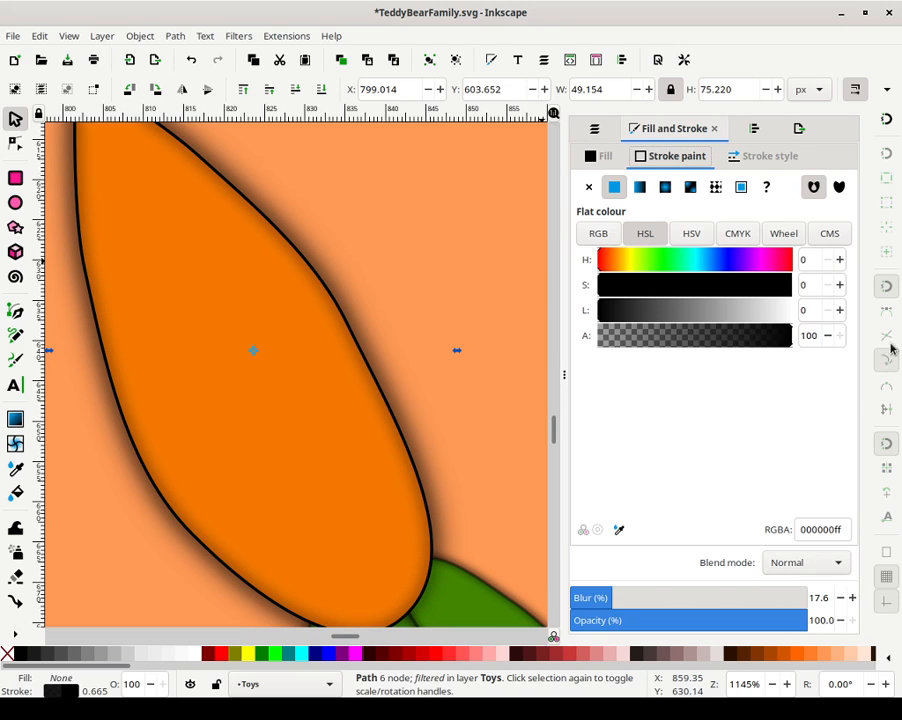
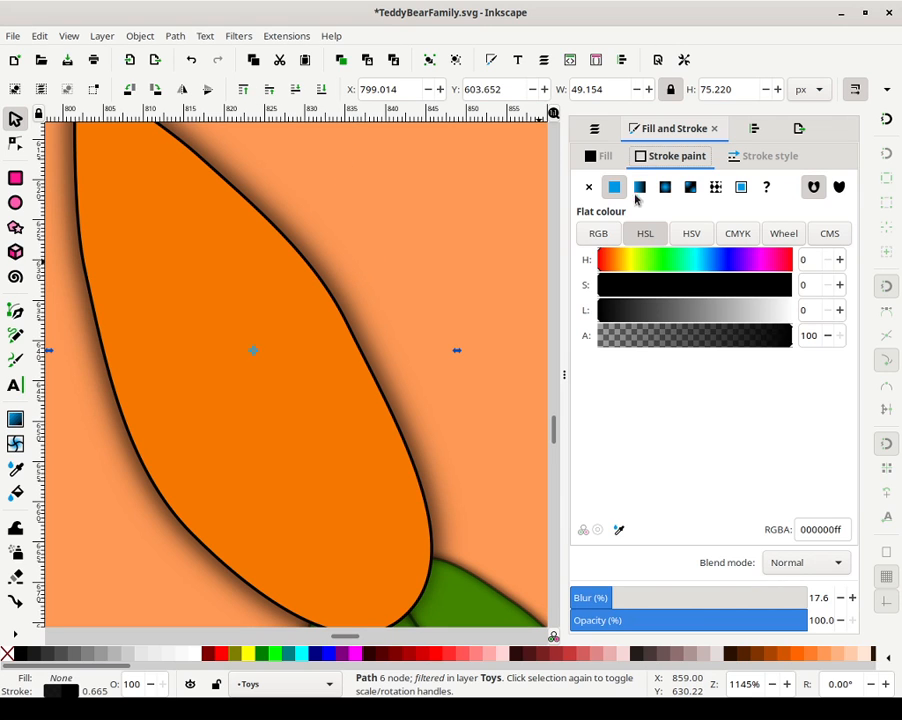
pyautogui.press('Escape')
# Give the carrot's thin sharp outline a radial gradient stroke from opaque black to black with 36% alpha at the outer stop
pyautogui.click(325, 291)
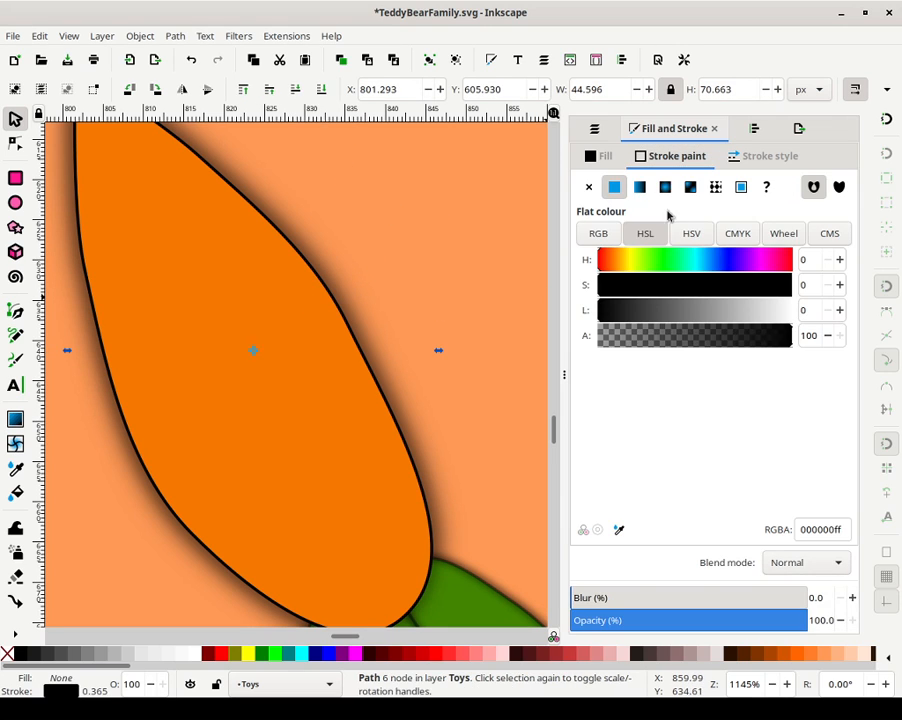
pyautogui.click(666, 188)
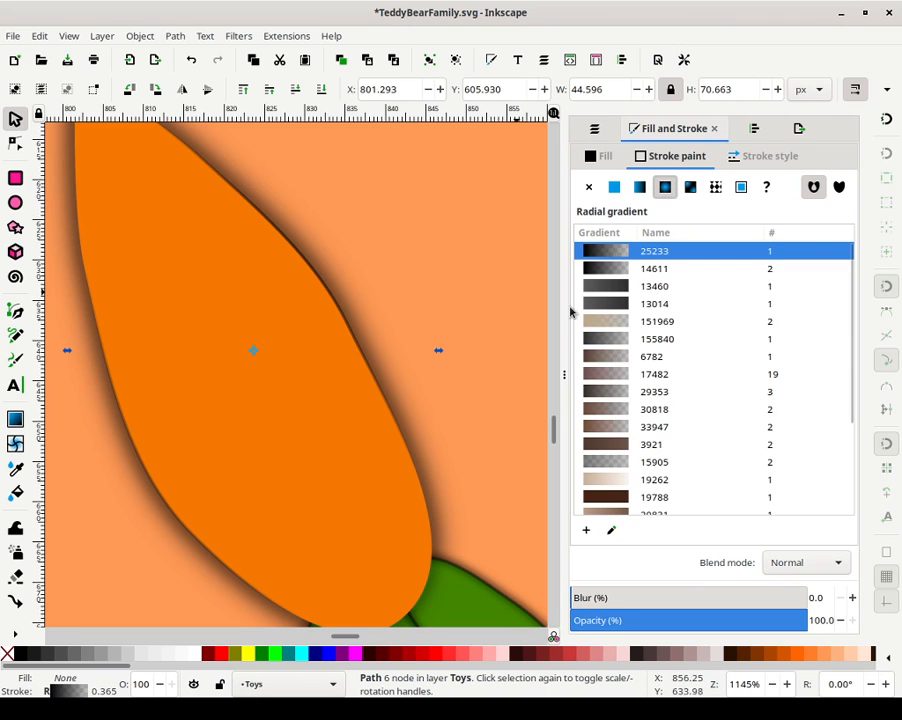
pyautogui.click(611, 530)
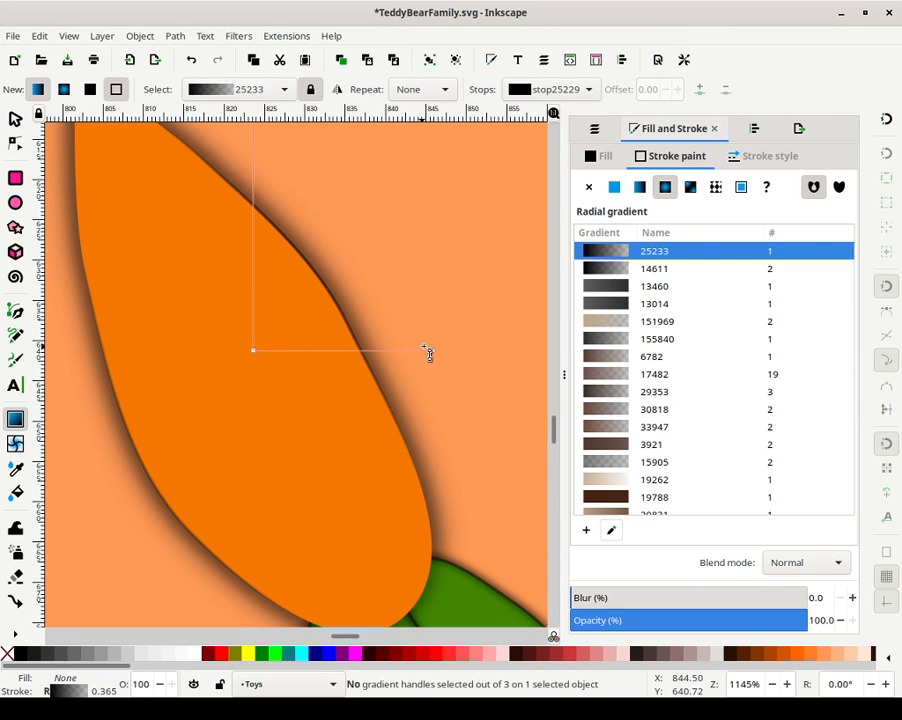
pyautogui.click(434, 351)
pyautogui.click(654, 340)
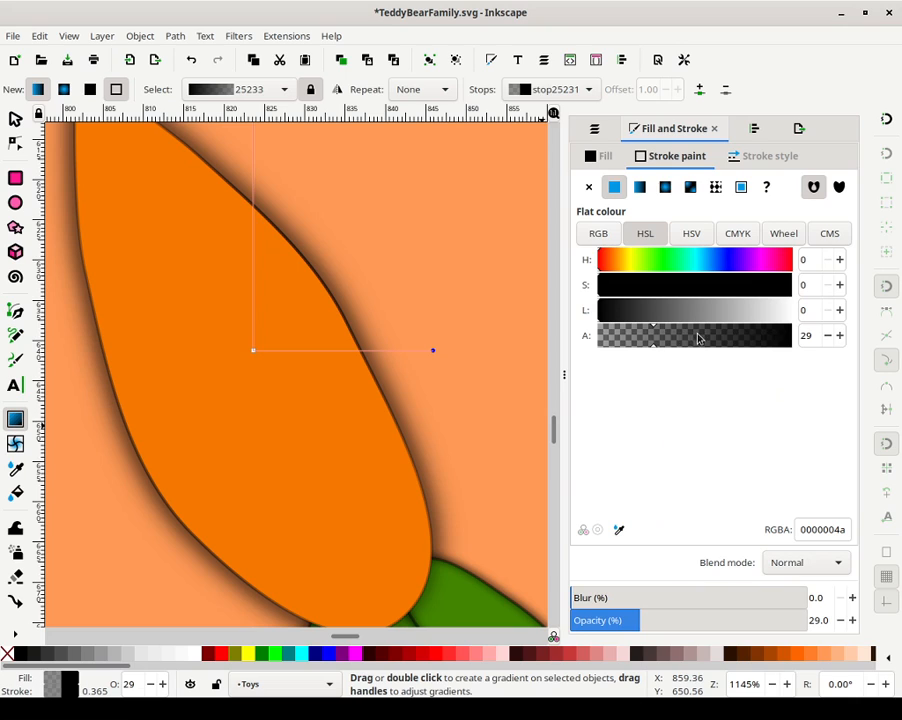
pyautogui.click(677, 340)
pyautogui.doubleClick(828, 337)
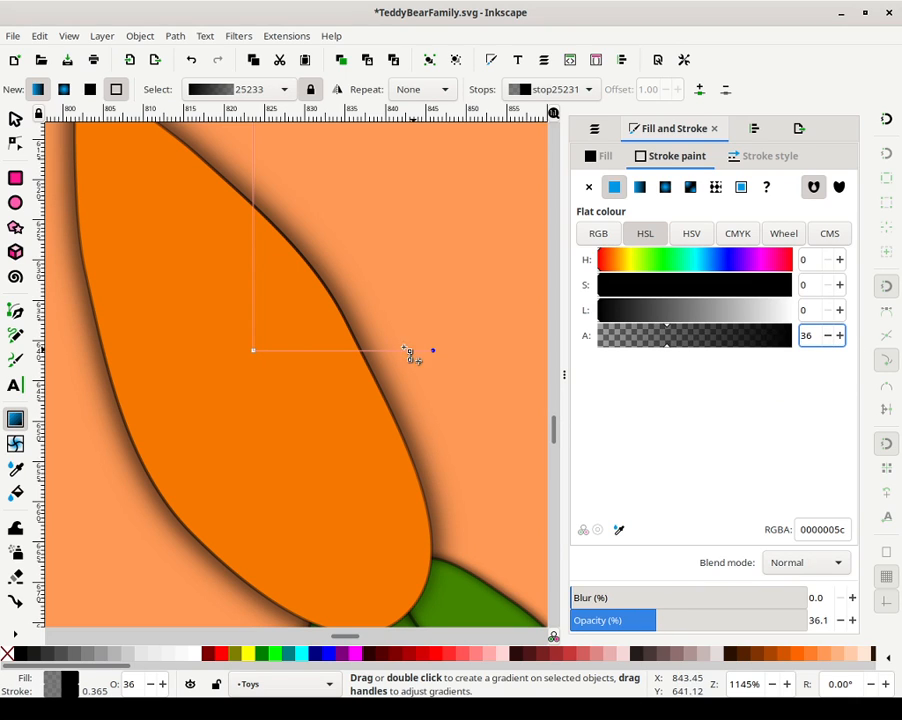
# Move the outline gradient's centre toward the carrot's lower-left edge and stretch its horizontal handle well past the carrot's right edge
pyautogui.moveTo(252, 356); pyautogui.dragTo(212, 444)
pyautogui.click(393, 443)
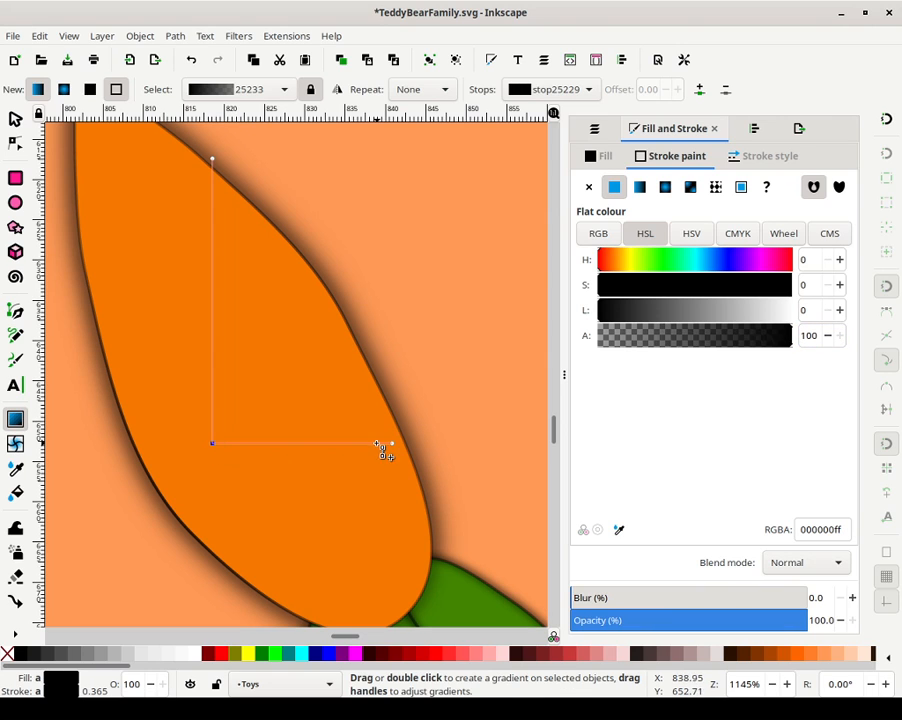
pyautogui.moveTo(393, 443); pyautogui.dragTo(400, 450)
pyautogui.moveTo(473, 481); pyautogui.dragTo(508, 446)
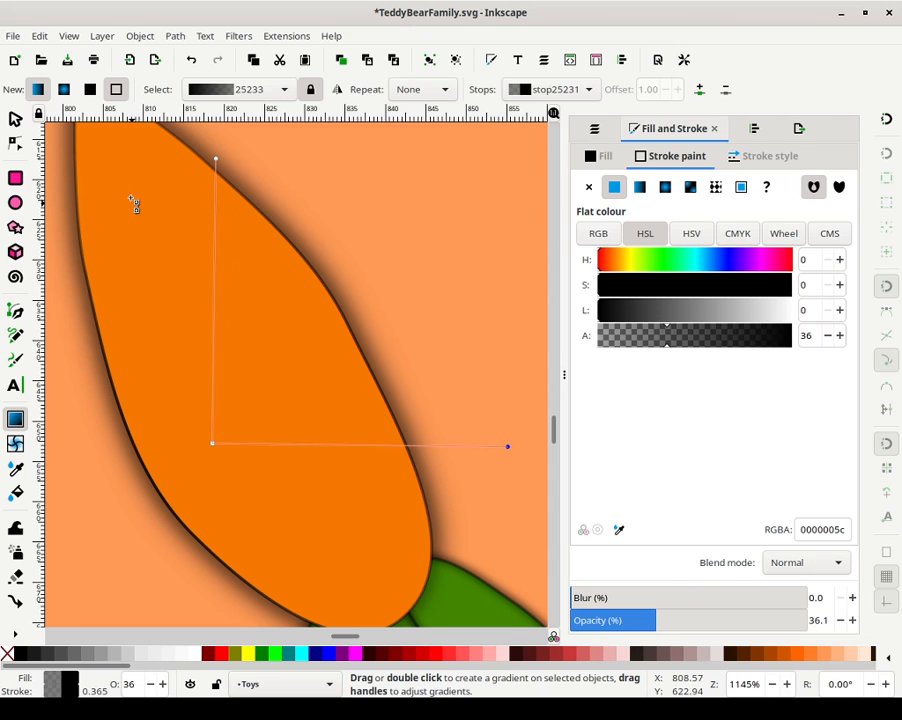
pyautogui.click(15, 118)
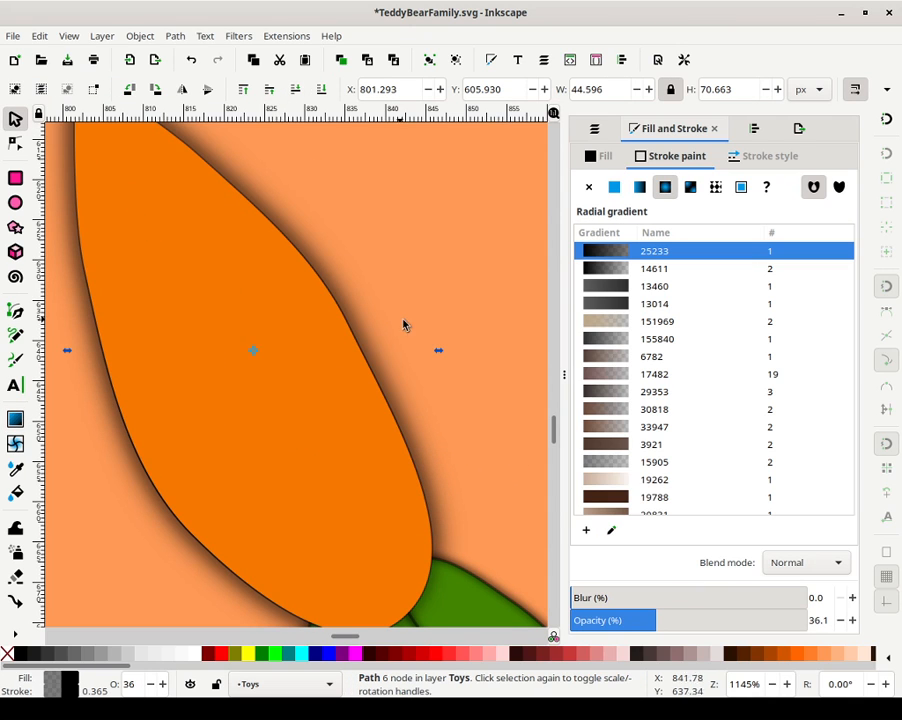
# Lower the orange carrot body one level in the stacking order and clear the selection
pyautogui.click(421, 308)
pyautogui.click(284, 360)
pyautogui.click(293, 89)
pyautogui.click(382, 292)
pyautogui.moveTo(382, 292); pyautogui.dragTo(426, 400)
pyautogui.scroll(-8, 426, 400)
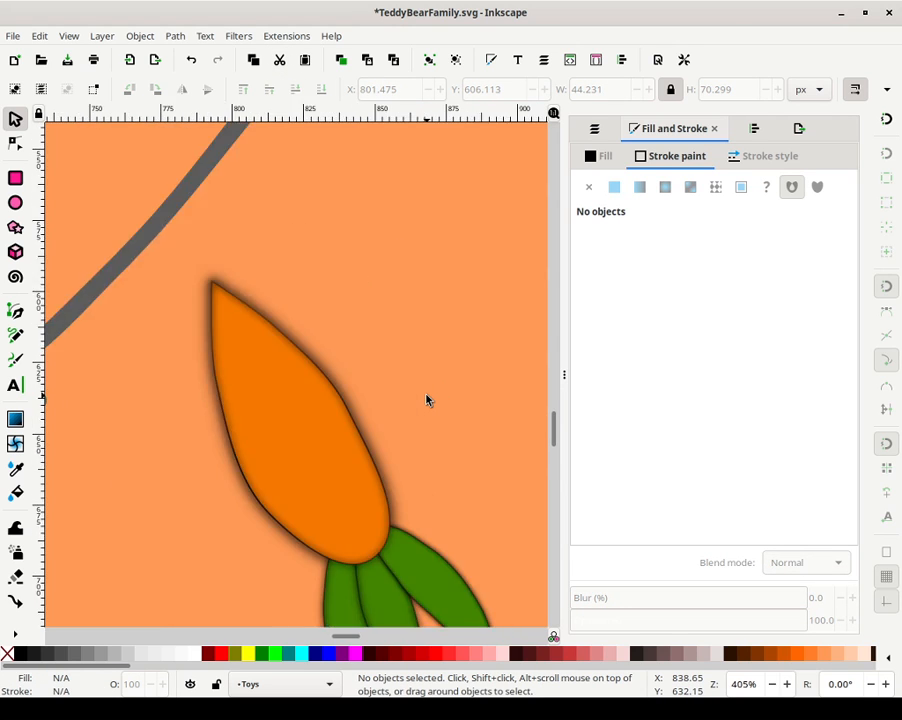
pyautogui.scroll(1, 426, 400)
pyautogui.scroll(6, 426, 400)
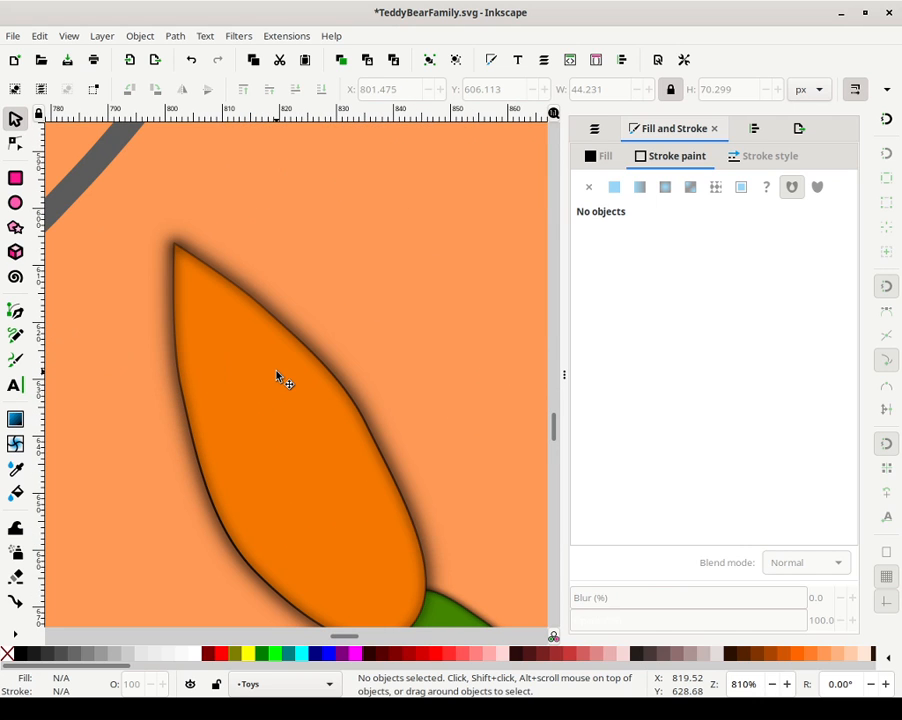
pyautogui.click(18, 363)
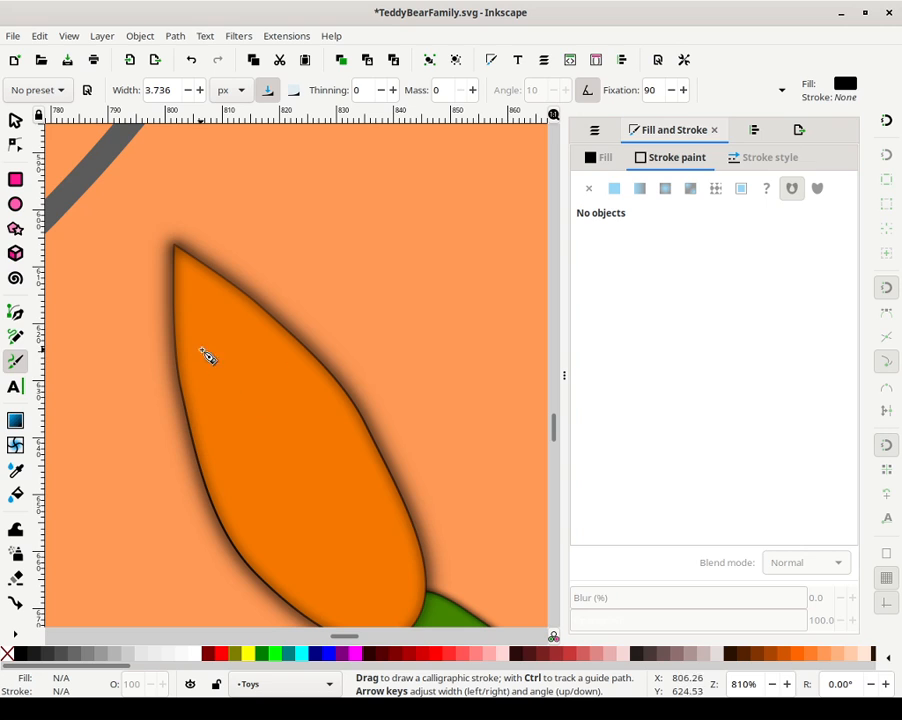
pyautogui.moveTo(187, 345)
pyautogui.mouseDown()
pyautogui.moveTo(209, 344)
pyautogui.moveTo(225, 324)
pyautogui.mouseUp()
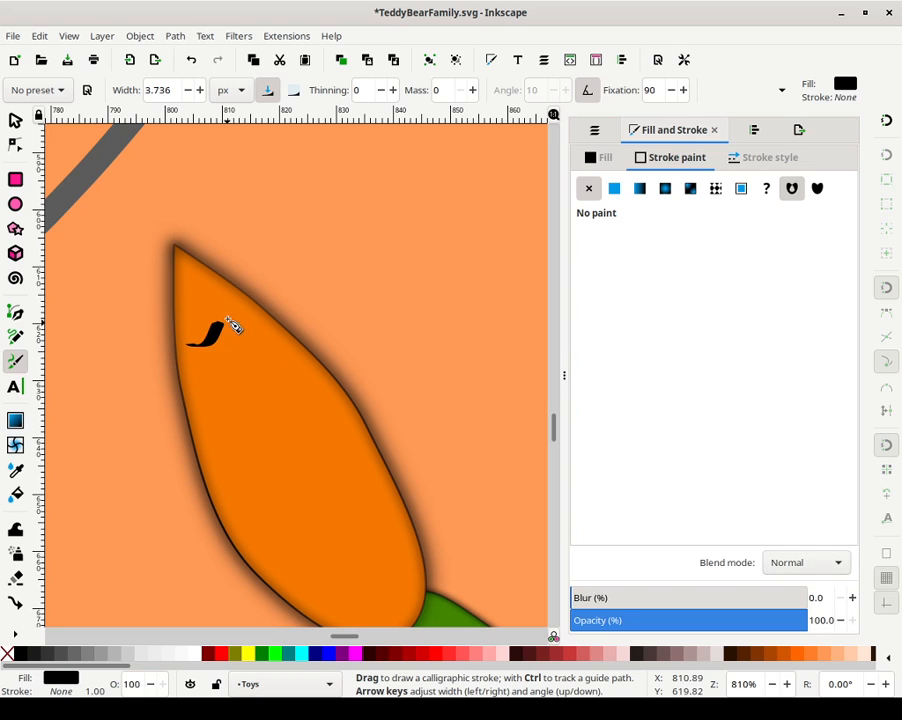
pyautogui.click(191, 60)
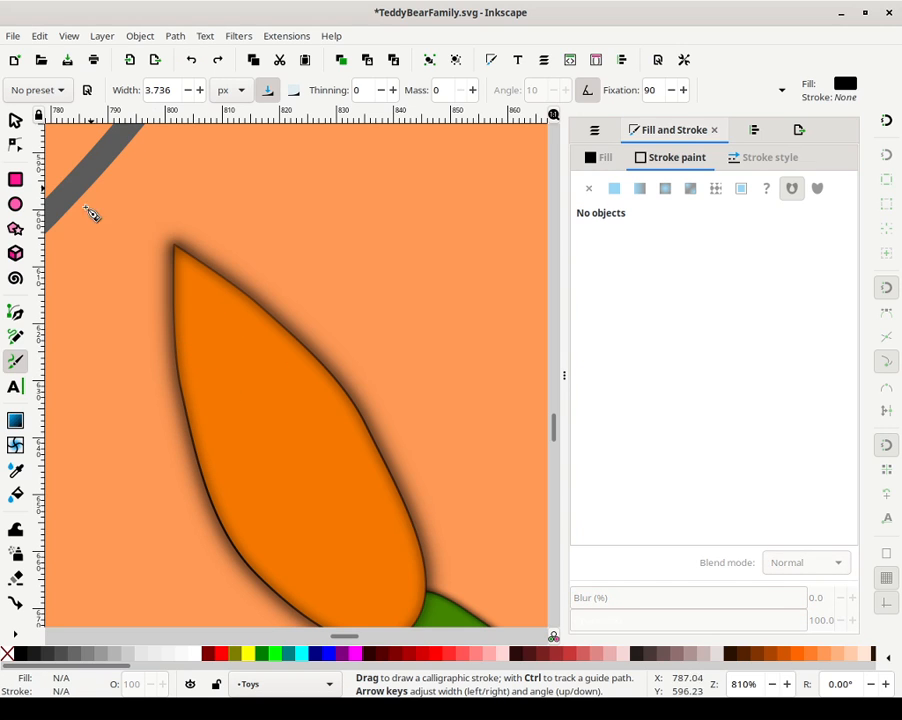
# Draw five curved black freehand lines with the Pencil tool, spaced down the carrot body from its tip
pyautogui.click(15, 336)
pyautogui.moveTo(196, 349); pyautogui.dragTo(240, 314)
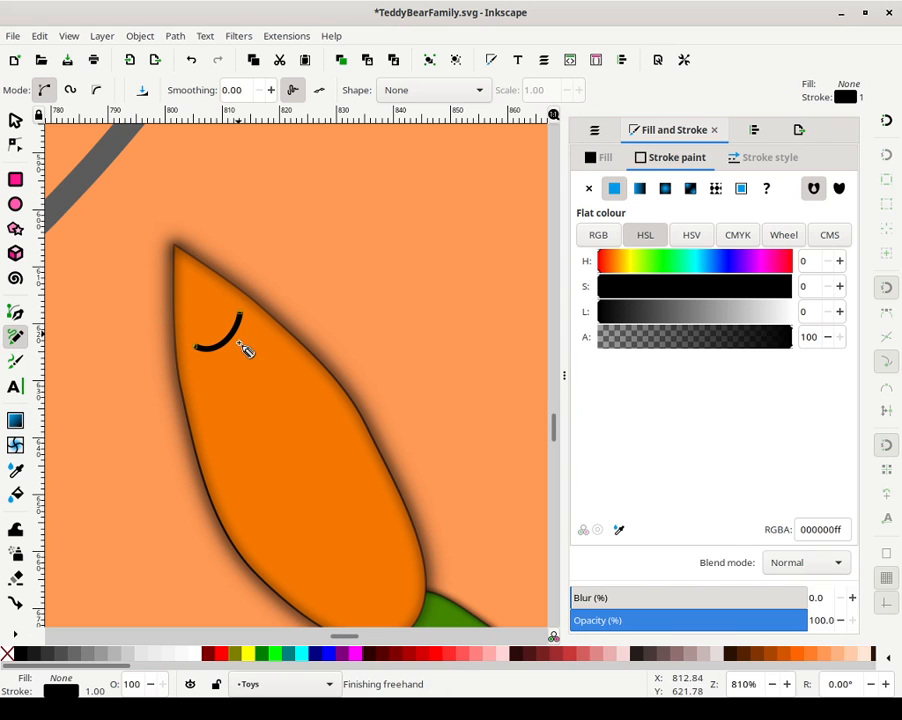
pyautogui.moveTo(216, 397)
pyautogui.mouseDown()
pyautogui.moveTo(261, 380)
pyautogui.moveTo(262, 354)
pyautogui.mouseUp()
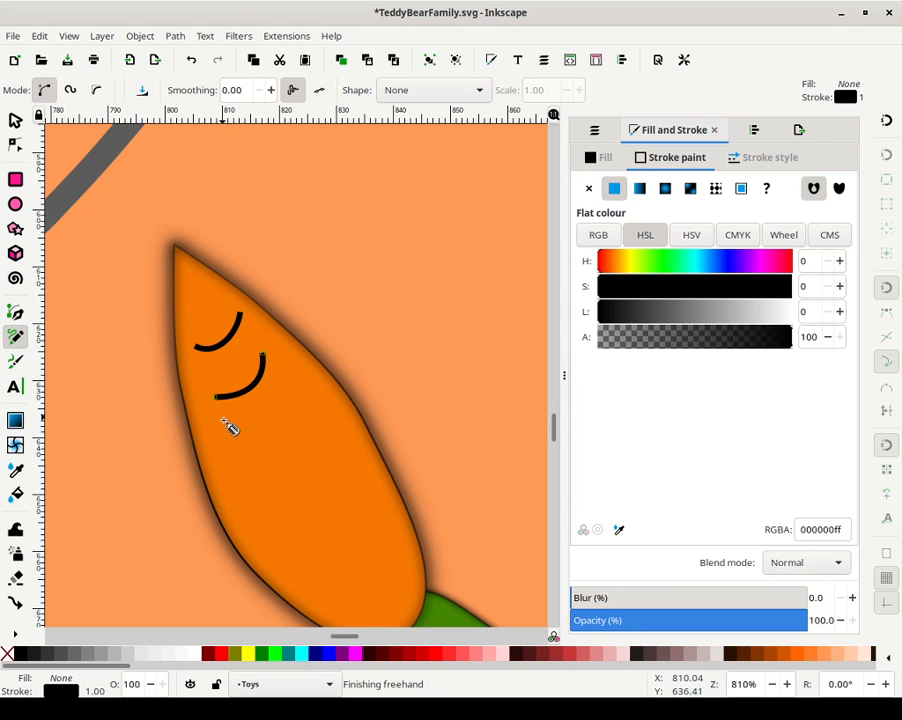
pyautogui.moveTo(232, 437)
pyautogui.mouseDown()
pyautogui.moveTo(293, 393)
pyautogui.moveTo(291, 385)
pyautogui.mouseUp()
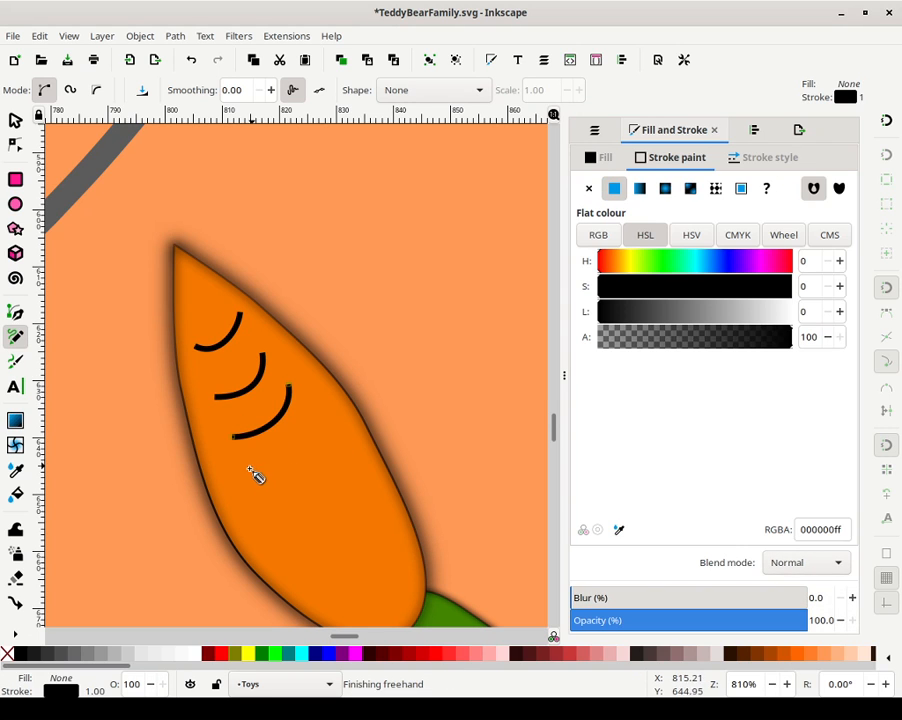
pyautogui.moveTo(252, 468); pyautogui.dragTo(309, 418)
pyautogui.moveTo(265, 517)
pyautogui.mouseDown()
pyautogui.moveTo(298, 513)
pyautogui.moveTo(337, 463)
pyautogui.mouseUp()
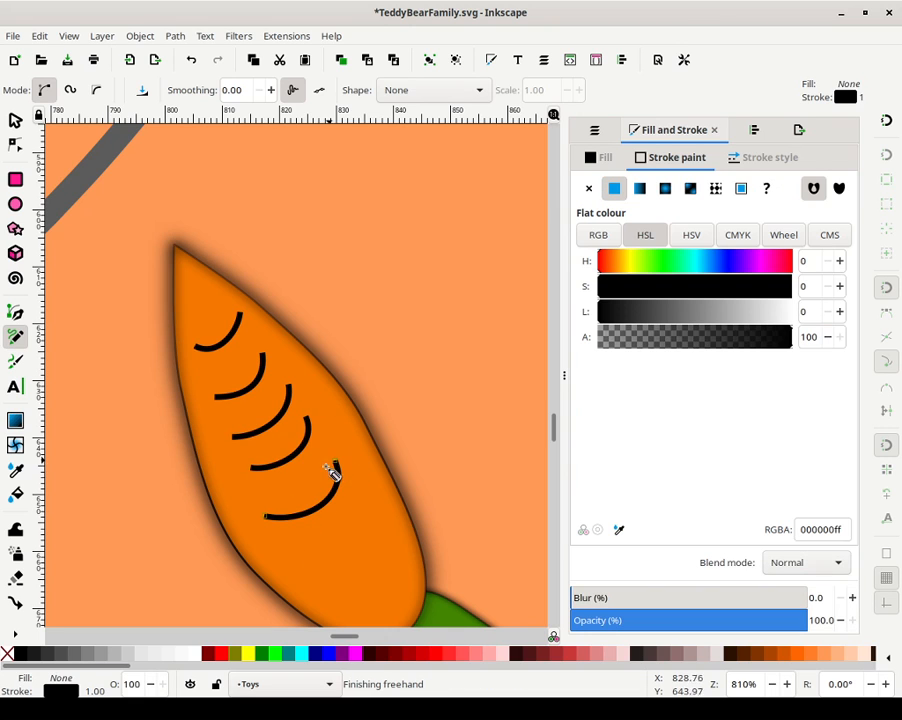
# Draw five more curved black freehand lines on the carrot body, three toward the leafy end and two near the tip
pyautogui.moveTo(299, 558); pyautogui.dragTo(357, 497)
pyautogui.moveTo(328, 595)
pyautogui.mouseDown()
pyautogui.moveTo(382, 572)
pyautogui.moveTo(375, 543)
pyautogui.mouseUp()
pyautogui.moveTo(370, 617); pyautogui.dragTo(399, 577)
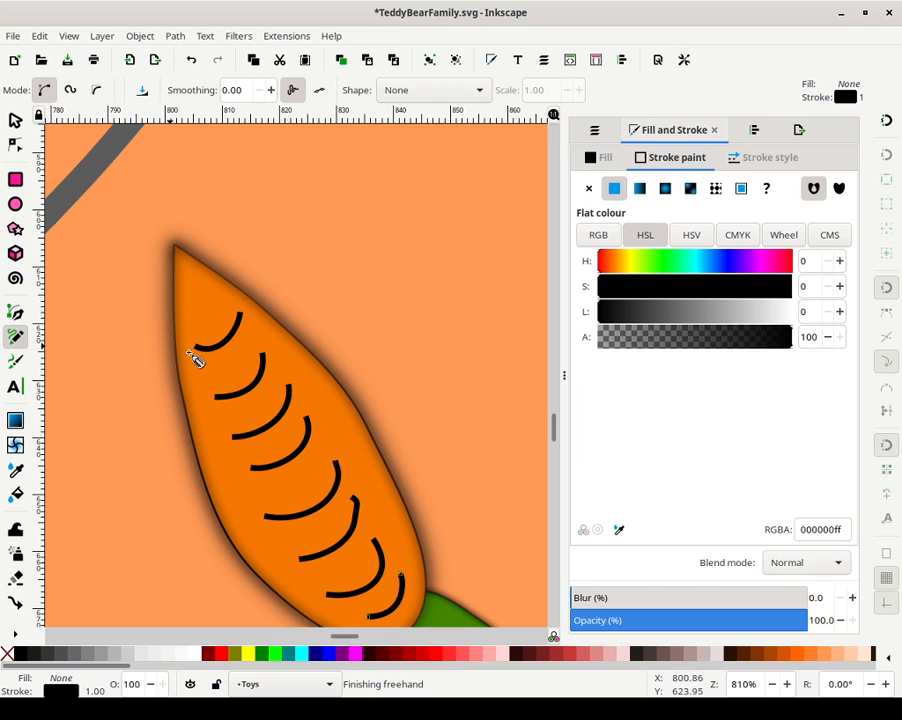
pyautogui.moveTo(210, 307)
pyautogui.mouseDown()
pyautogui.moveTo(214, 314)
pyautogui.moveTo(196, 268)
pyautogui.mouseUp()
pyautogui.click(14, 119)
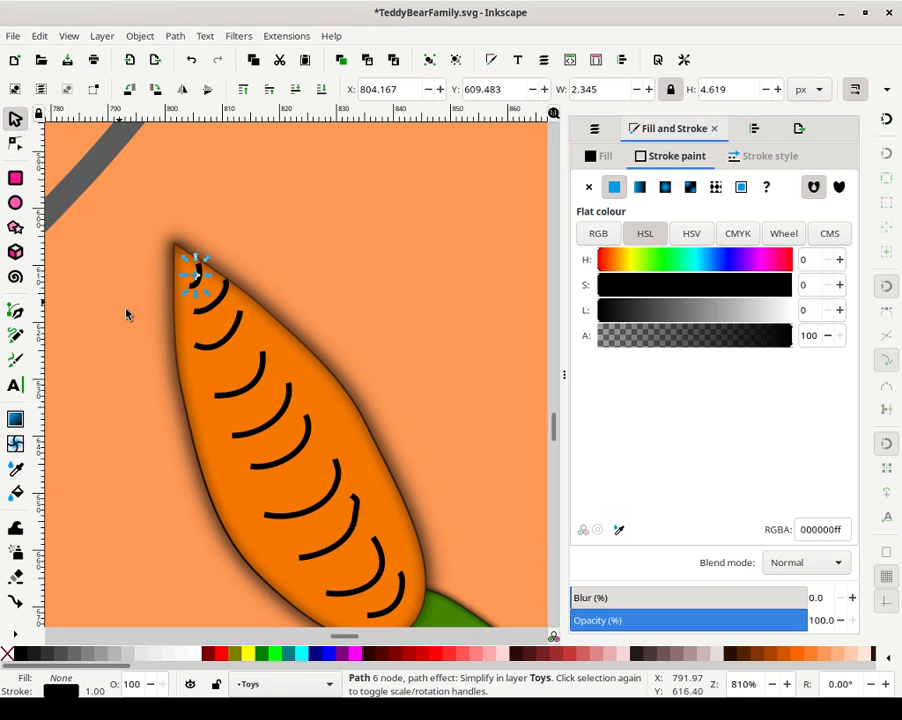
pyautogui.keyDown('shift'); pyautogui.click(214, 306); pyautogui.keyUp('shift')
pyautogui.keyDown('shift'); pyautogui.click(238, 333); pyautogui.keyUp('shift')
pyautogui.hotkey('ctrl', 'z')
pyautogui.hotkey('ctrl', 'z')
pyautogui.hotkey('ctrl', 'shift', 'z')
pyautogui.hotkey('ctrl', 'shift', 'z')
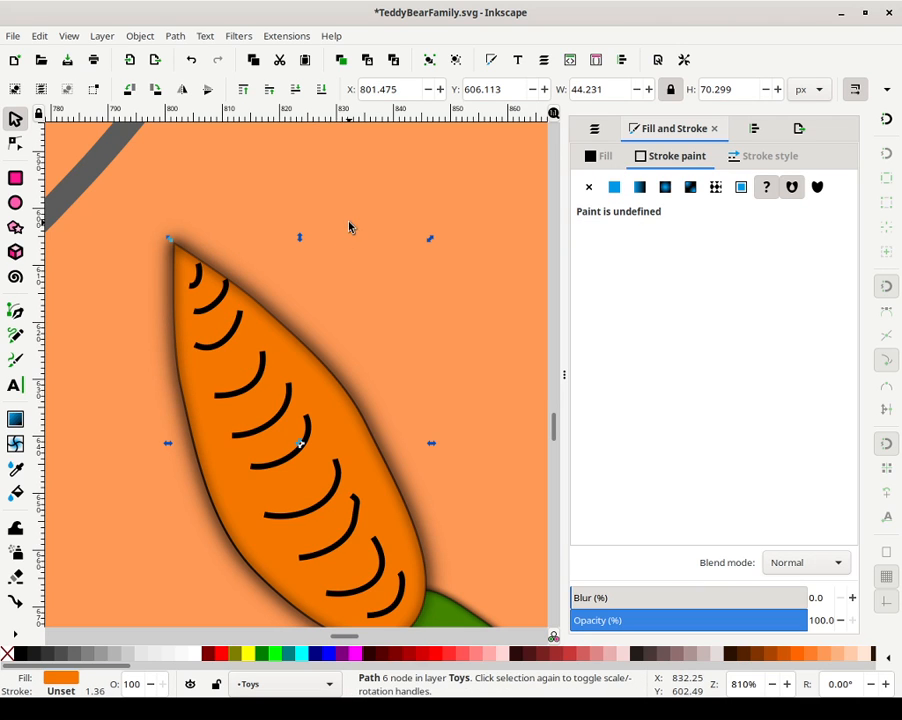
pyautogui.click(349, 227)
# Group the ten curved surface lines and shift the group slightly down inside the carrot body
pyautogui.keyDown('shift'); pyautogui.click(199, 262); pyautogui.keyUp('shift')
pyautogui.keyDown('shift'); pyautogui.click(231, 311); pyautogui.keyUp('shift')
pyautogui.keyDown('shift'); pyautogui.click(240, 385); pyautogui.keyUp('shift')
pyautogui.keyDown('shift'); pyautogui.click(274, 426); pyautogui.keyUp('shift')
pyautogui.keyDown('shift'); pyautogui.click(290, 452); pyautogui.keyUp('shift')
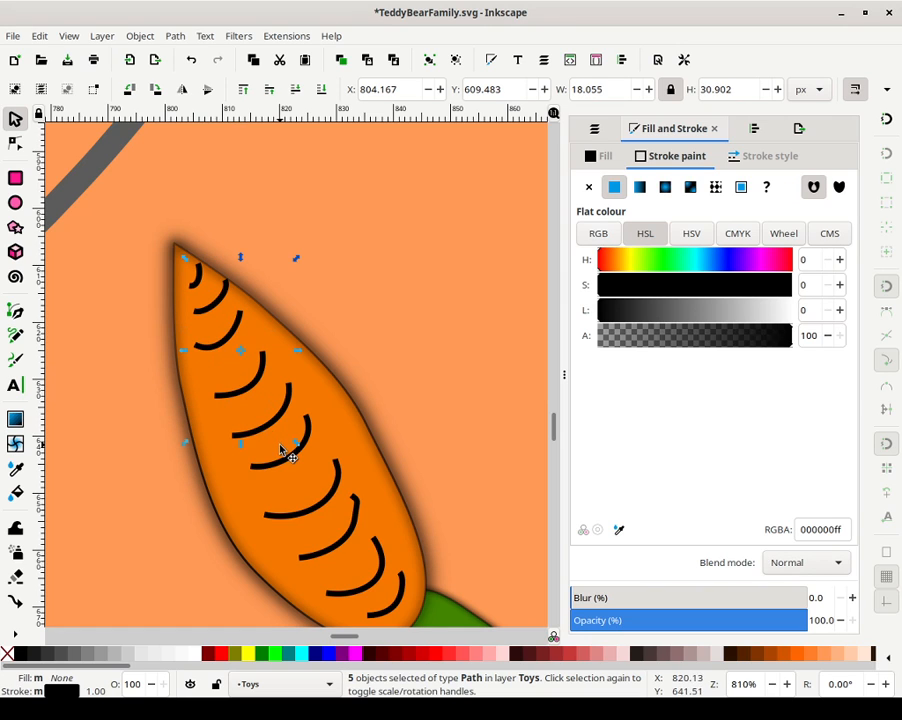
pyautogui.keyDown('shift'); pyautogui.click(291, 483); pyautogui.keyUp('shift')
pyautogui.keyDown('shift'); pyautogui.click(304, 518); pyautogui.keyUp('shift')
pyautogui.keyDown('shift'); pyautogui.click(348, 547); pyautogui.keyUp('shift')
pyautogui.keyDown('shift'); pyautogui.click(372, 590); pyautogui.keyUp('shift')
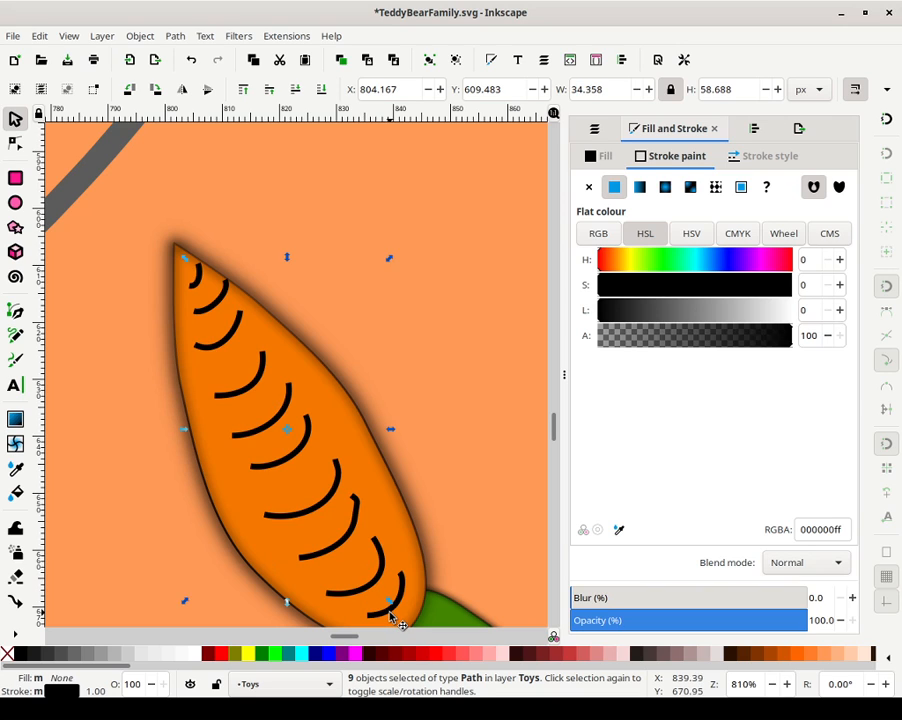
pyautogui.keyDown('shift'); pyautogui.click(405, 597); pyautogui.keyUp('shift')
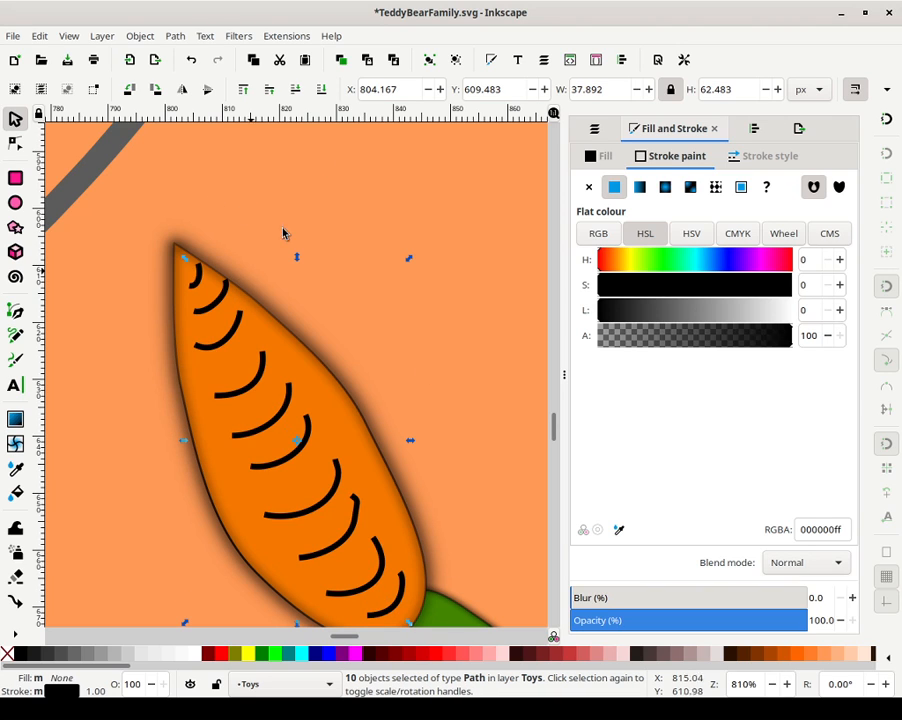
pyautogui.hotkey('ctrl', 'g')
pyautogui.moveTo(220, 297)
pyautogui.mouseDown()
pyautogui.moveTo(225, 322)
pyautogui.moveTo(225, 312)
pyautogui.mouseUp()
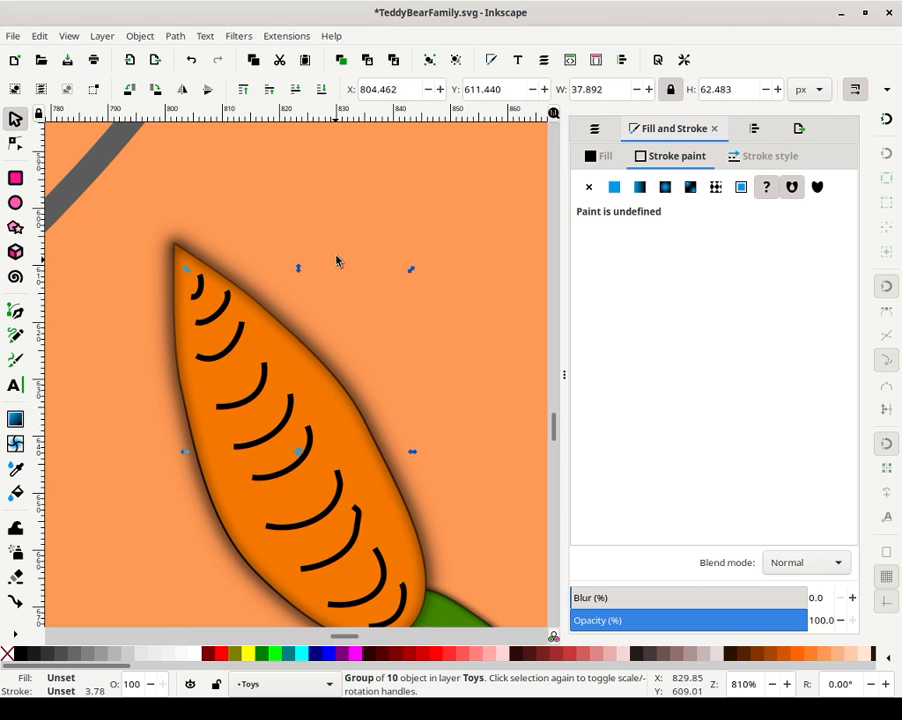
# Ungroup the ten surface lines and give them a 0.376 px stroke width with round caps and round joins
pyautogui.click(456, 59)
pyautogui.click(751, 160)
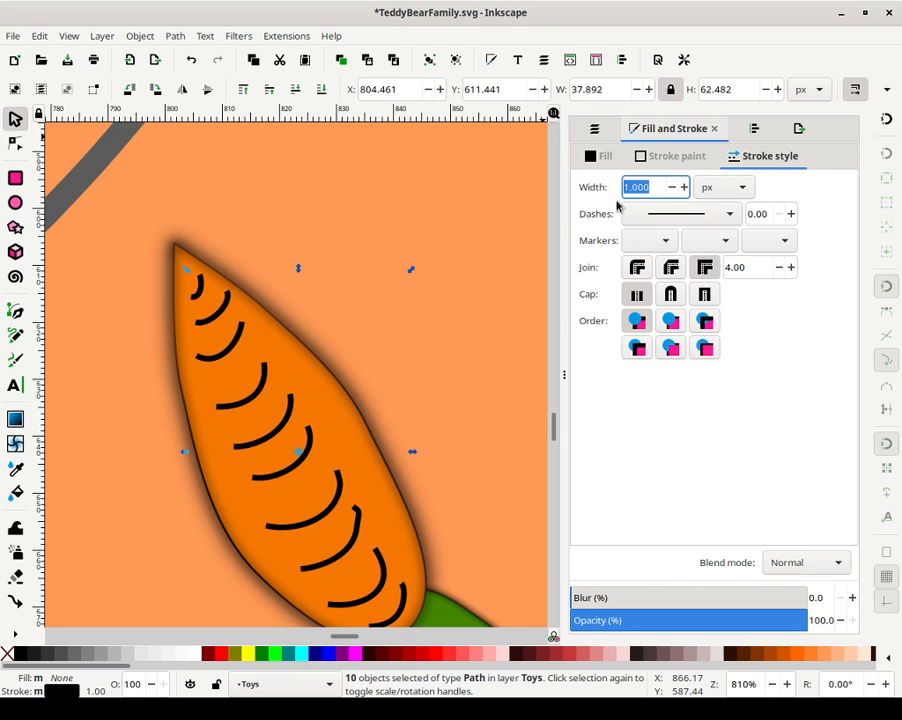
pyautogui.scroll(-7, 670, 187)
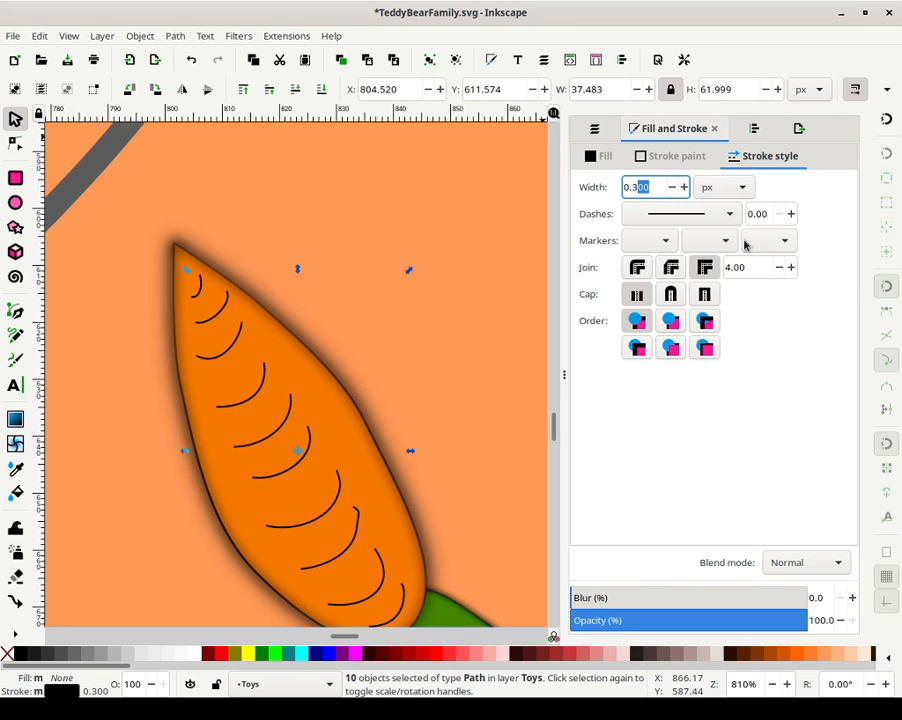
pyautogui.write('77')
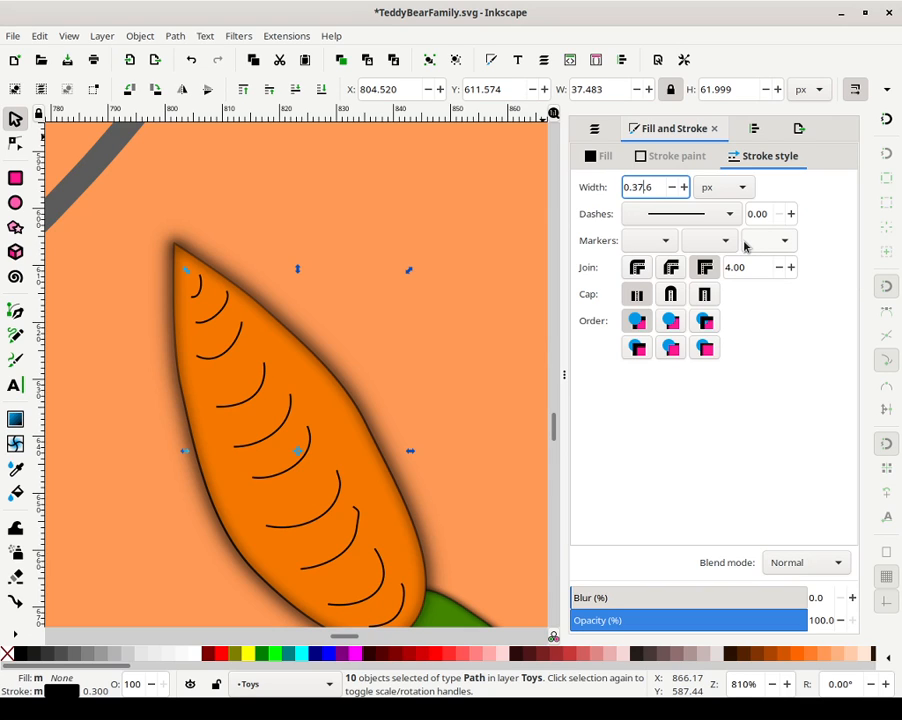
pyautogui.press('Return')
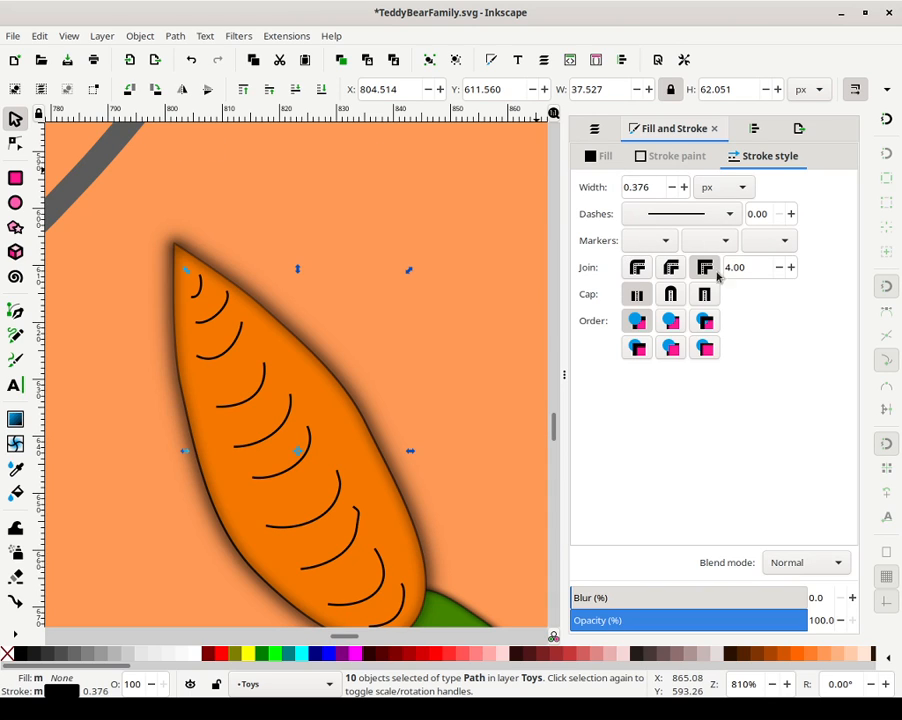
pyautogui.click(672, 295)
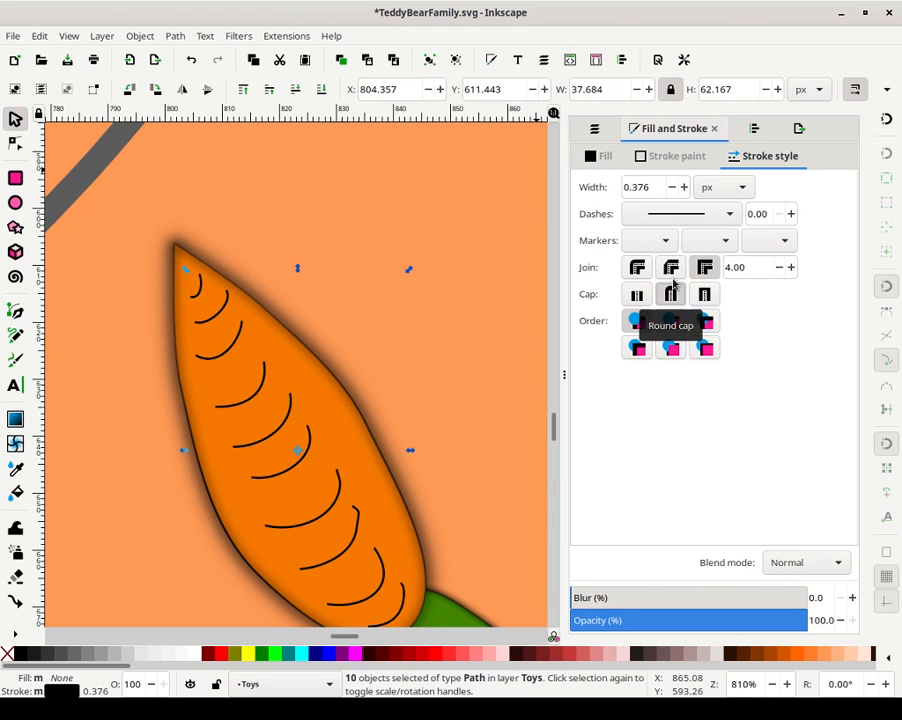
pyautogui.click(637, 267)
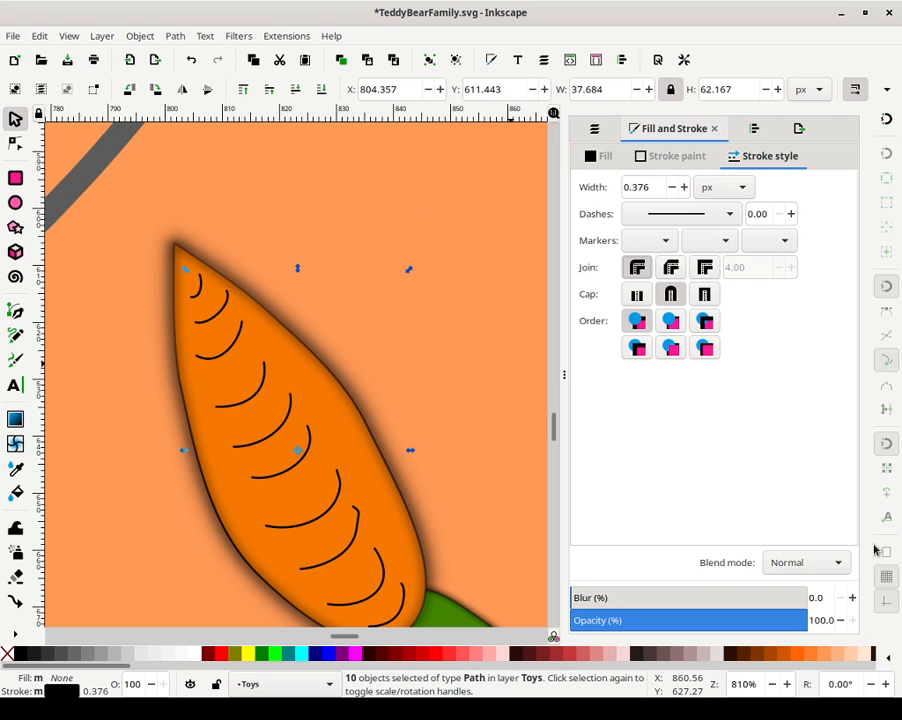
# Blur each of the ten surface lines by 19.6% and group them again
pyautogui.scroll(13, 850, 598)
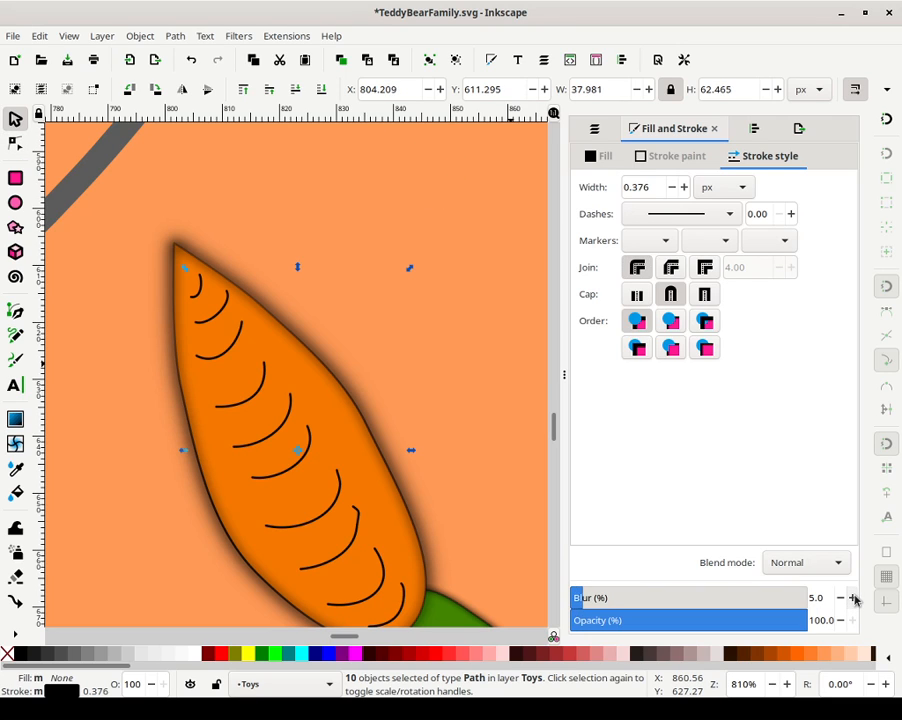
pyautogui.scroll(9, 855, 598)
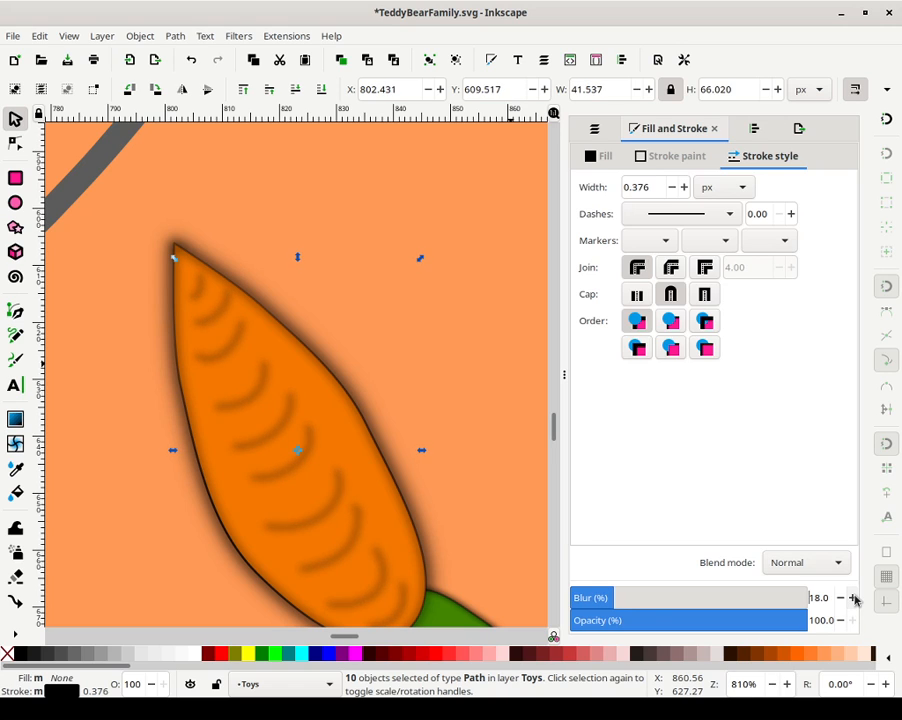
pyautogui.scroll(4, 855, 598)
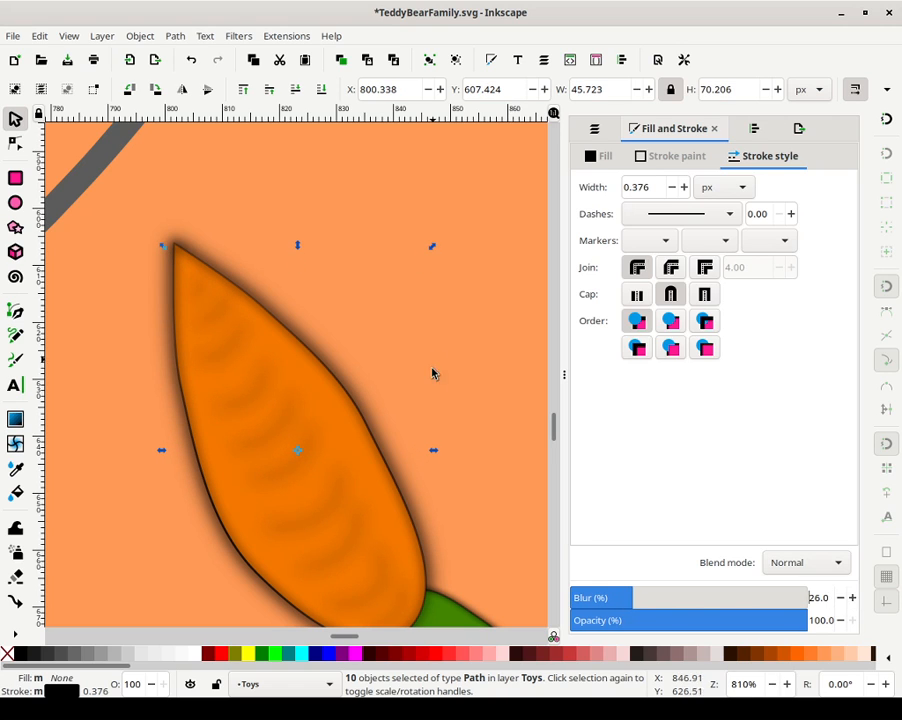
pyautogui.scroll(-11, 837, 600)
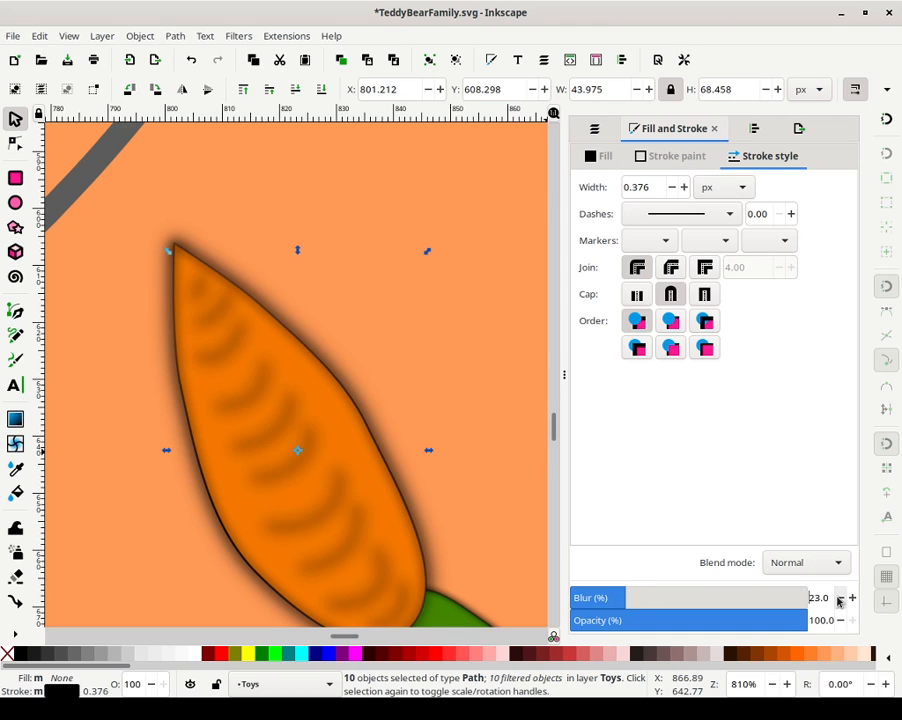
pyautogui.scroll(-1, 840, 598)
pyautogui.scroll(5, 845, 598)
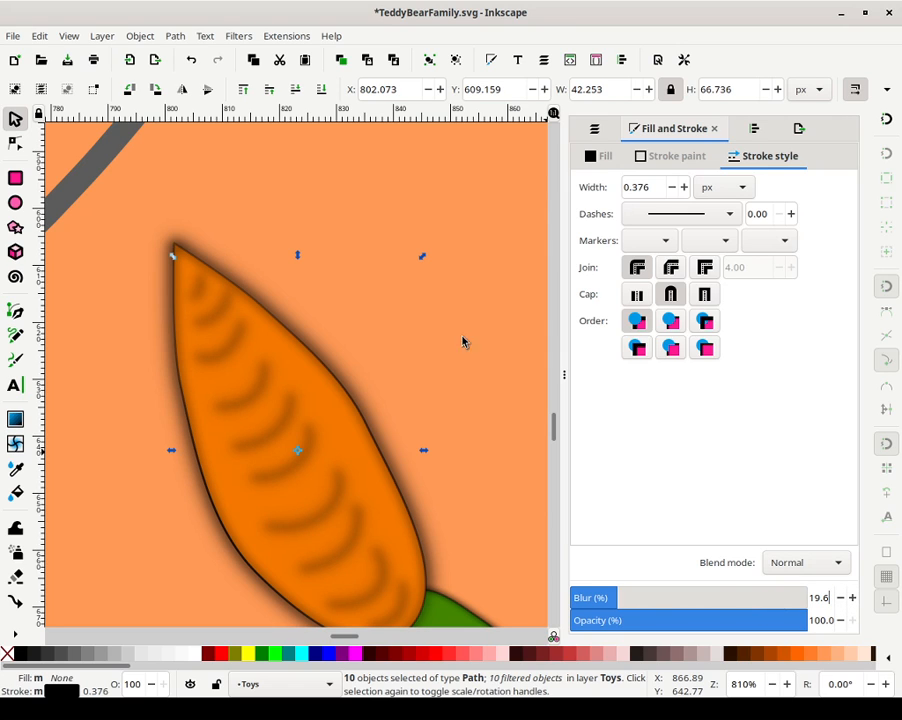
pyautogui.click(429, 60)
# Give the line group a black-to-transparent linear gradient stroke running from the carrot's lower-left edge to inside its right edge, and clear the selection
pyautogui.click(655, 157)
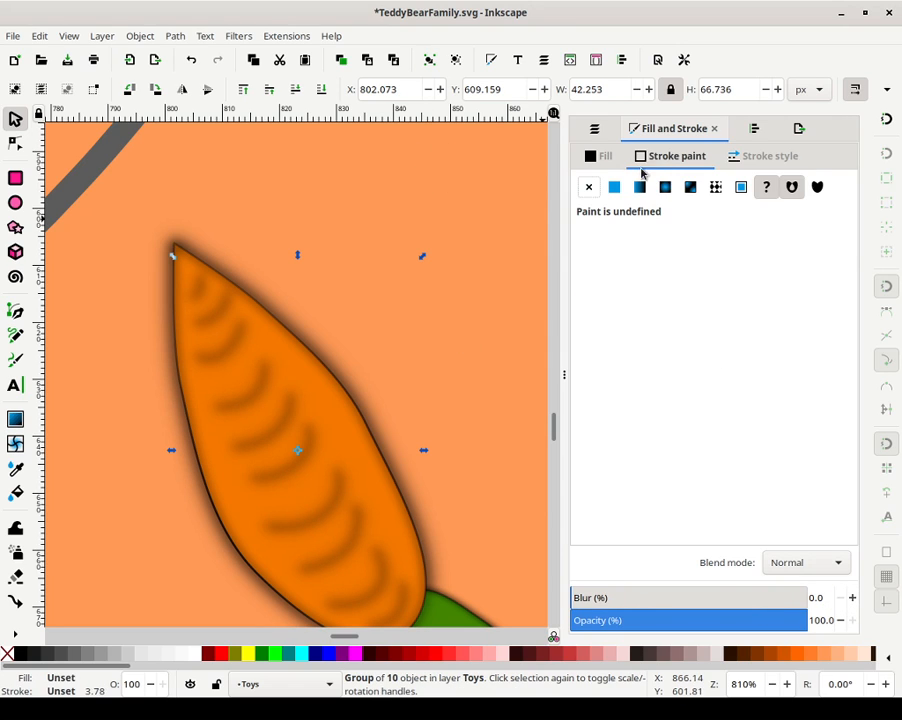
pyautogui.click(640, 187)
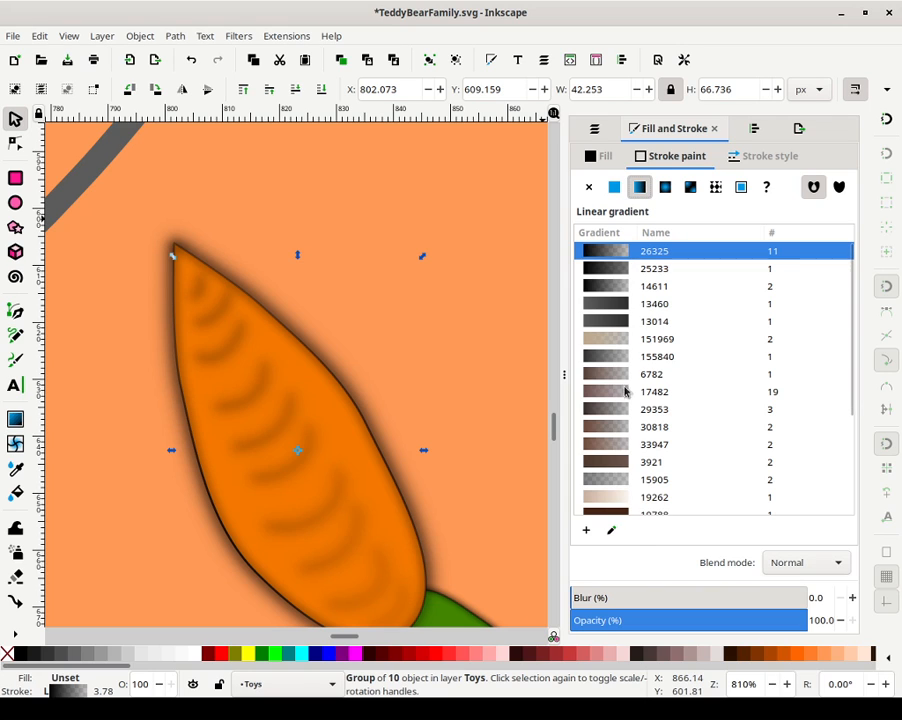
pyautogui.click(612, 531)
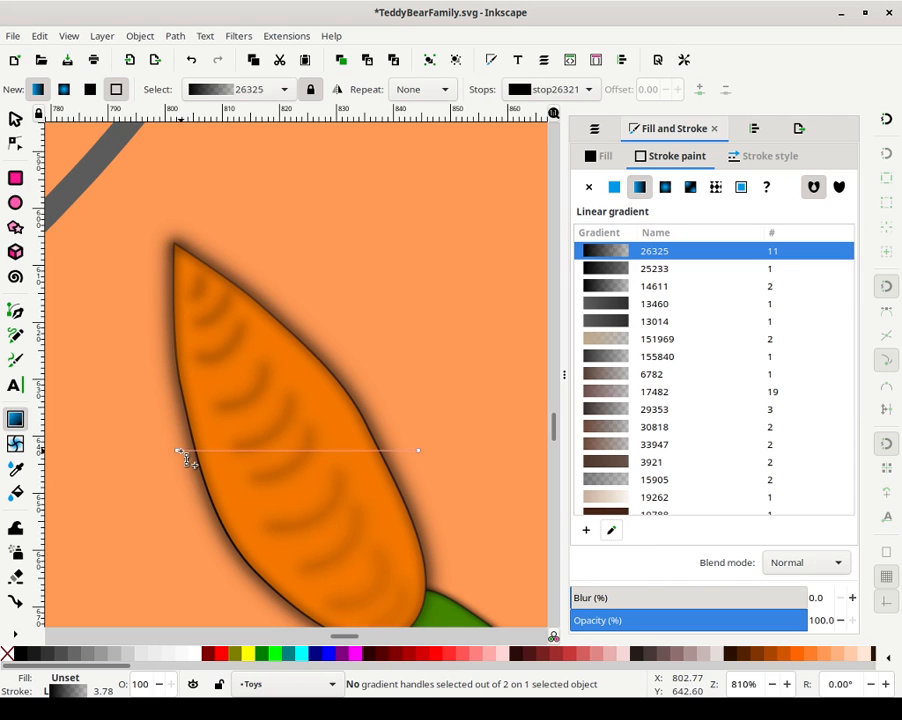
pyautogui.moveTo(176, 450); pyautogui.dragTo(256, 571)
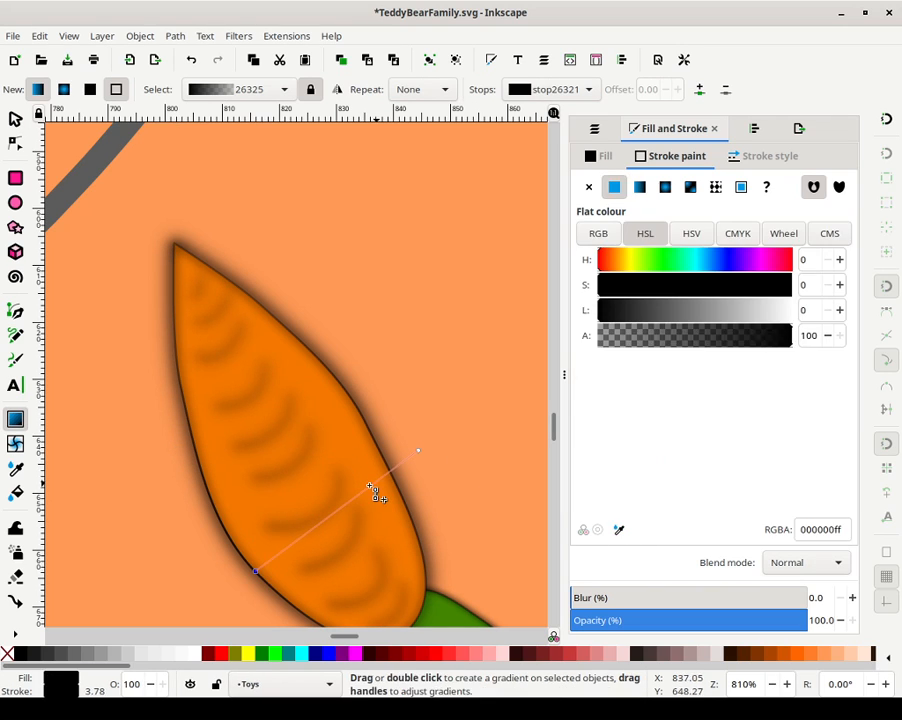
pyautogui.moveTo(405, 458); pyautogui.dragTo(361, 452)
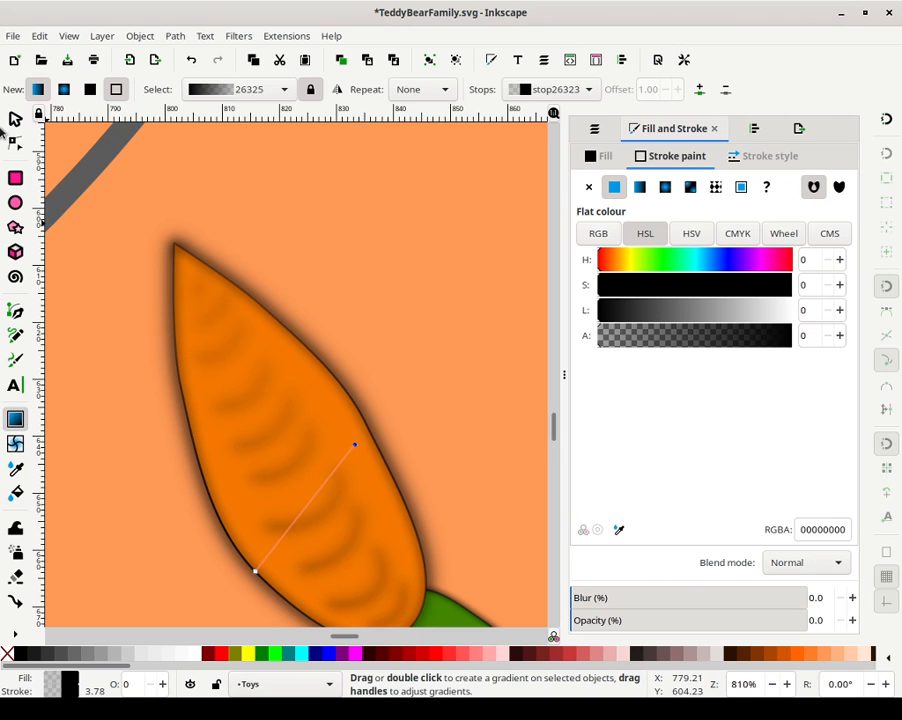
pyautogui.click(15, 119)
pyautogui.click(318, 294)
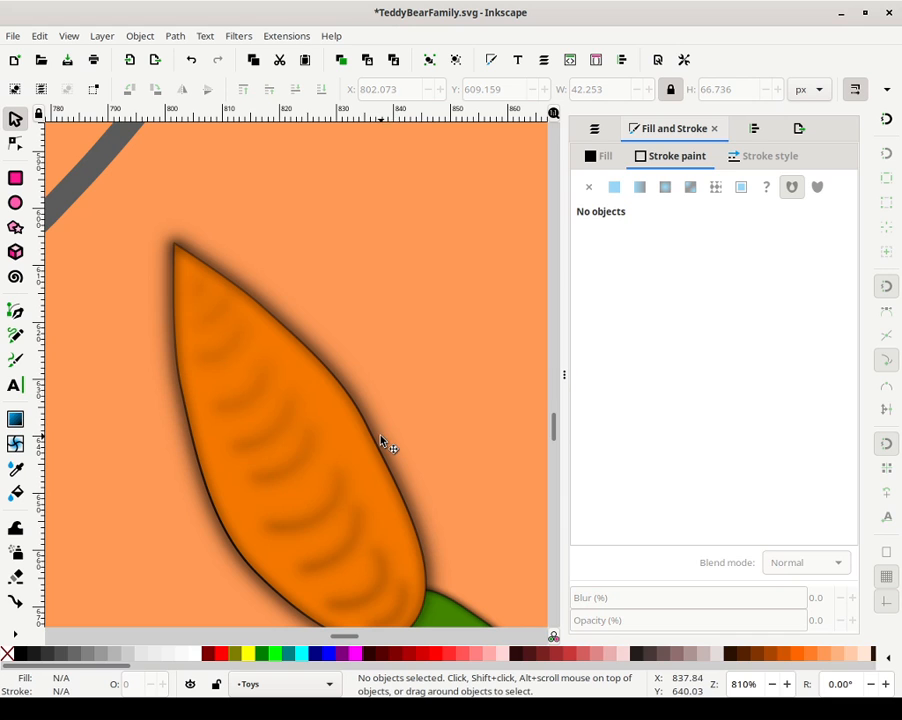
# Separate the carrot's parts by moving the thin sharp outline up and right, and the narrower soft outline and orange body to the left
pyautogui.click(380, 438)
pyautogui.moveTo(385, 445); pyautogui.dragTo(517, 290)
pyautogui.click(362, 401)
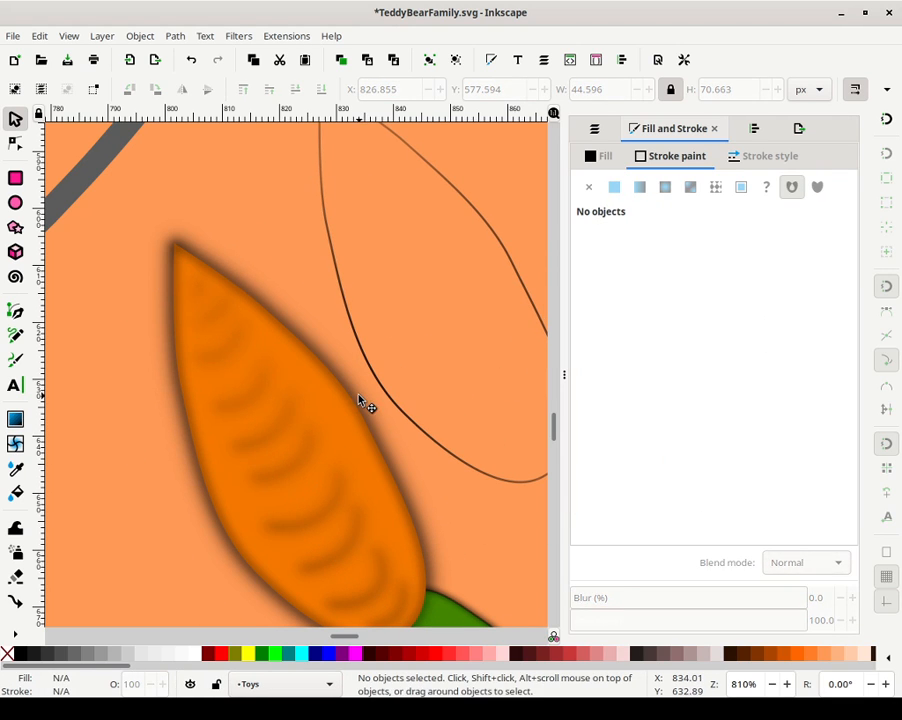
pyautogui.click(362, 401)
pyautogui.moveTo(362, 401); pyautogui.dragTo(162, 318)
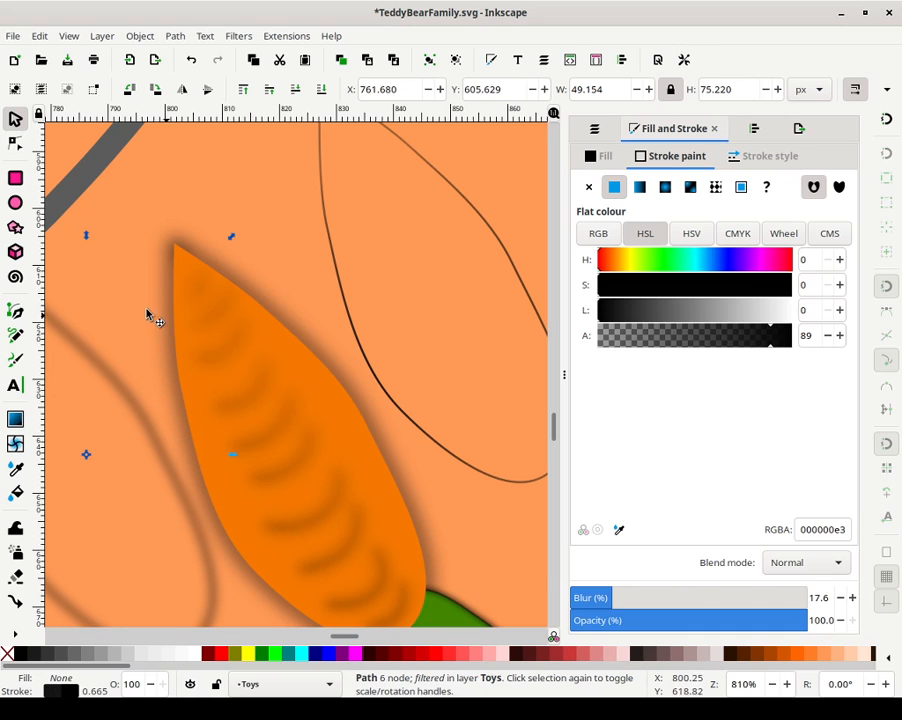
pyautogui.click(164, 286)
pyautogui.press('Escape')
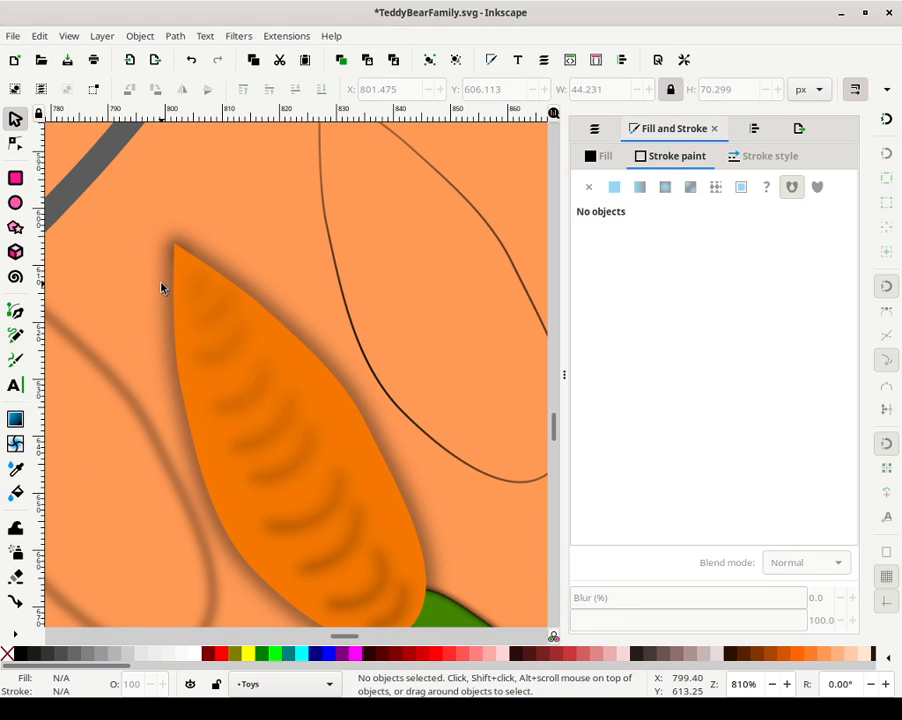
pyautogui.click(170, 260)
pyautogui.moveTo(170, 260); pyautogui.dragTo(147, 334)
pyautogui.hotkey('ctrl', 'z')
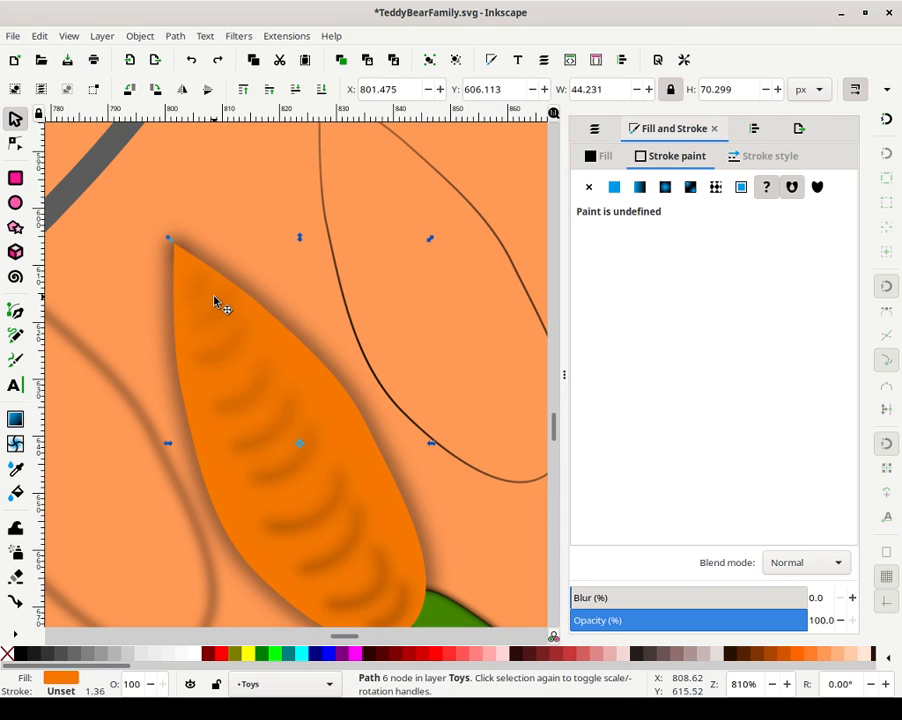
pyautogui.moveTo(183, 258); pyautogui.dragTo(77, 294)
# Set the stroke width of the wide soft outline around the surface lines to 0.465 px and its blur to 32.6%
pyautogui.click(366, 382)
pyautogui.click(737, 165)
pyautogui.click(695, 155)
pyautogui.click(733, 165)
pyautogui.click(672, 188)
pyautogui.click(672, 188)
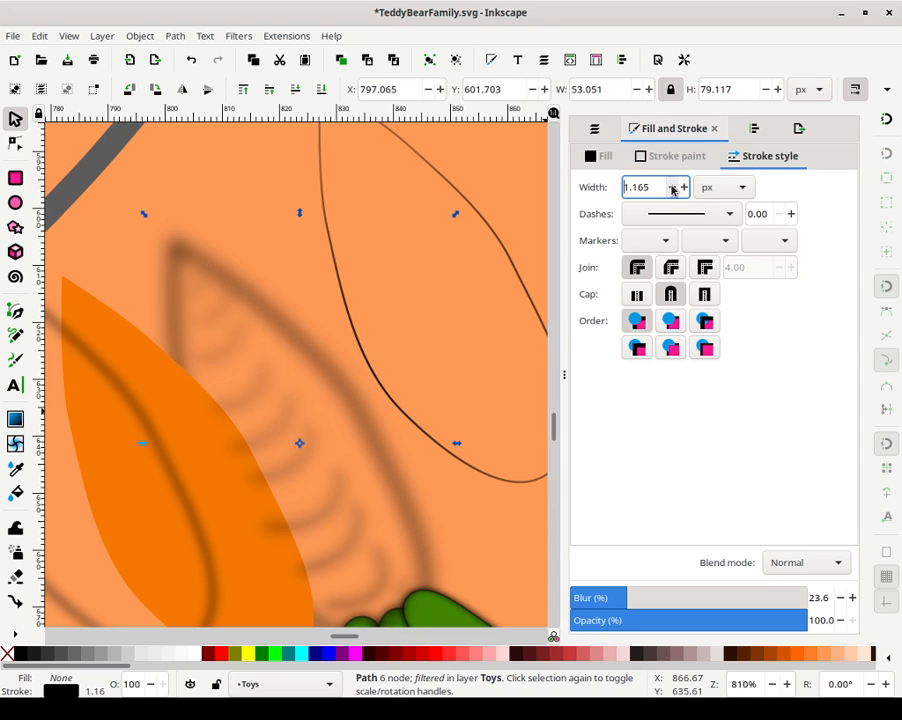
pyautogui.click(672, 188)
pyautogui.click(672, 188)
pyautogui.click(672, 188)
pyautogui.click(672, 188)
pyautogui.click(672, 188)
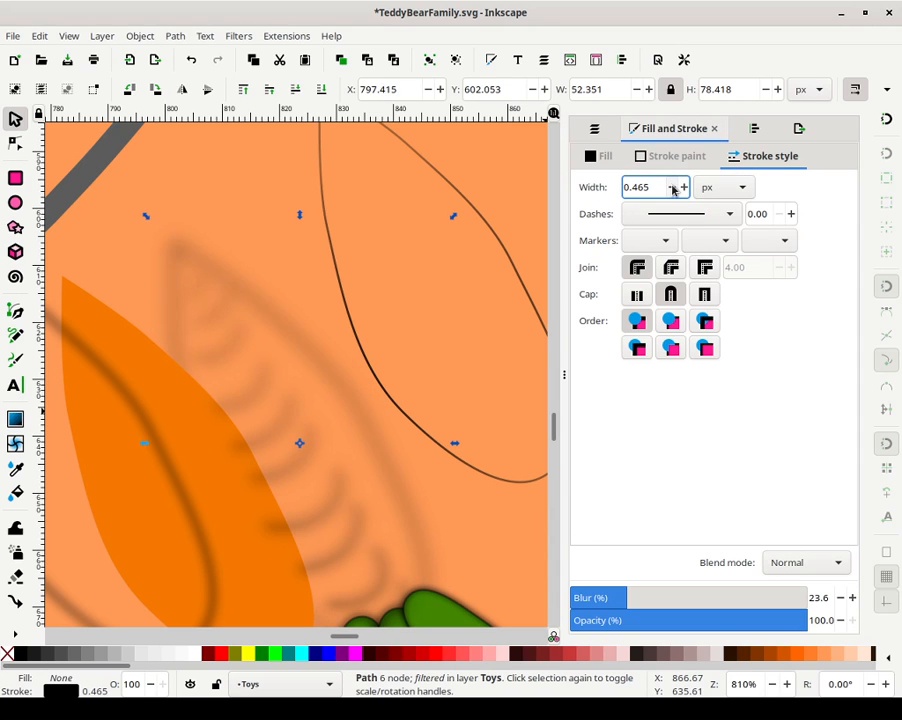
pyautogui.click(852, 597)
pyautogui.click(852, 597)
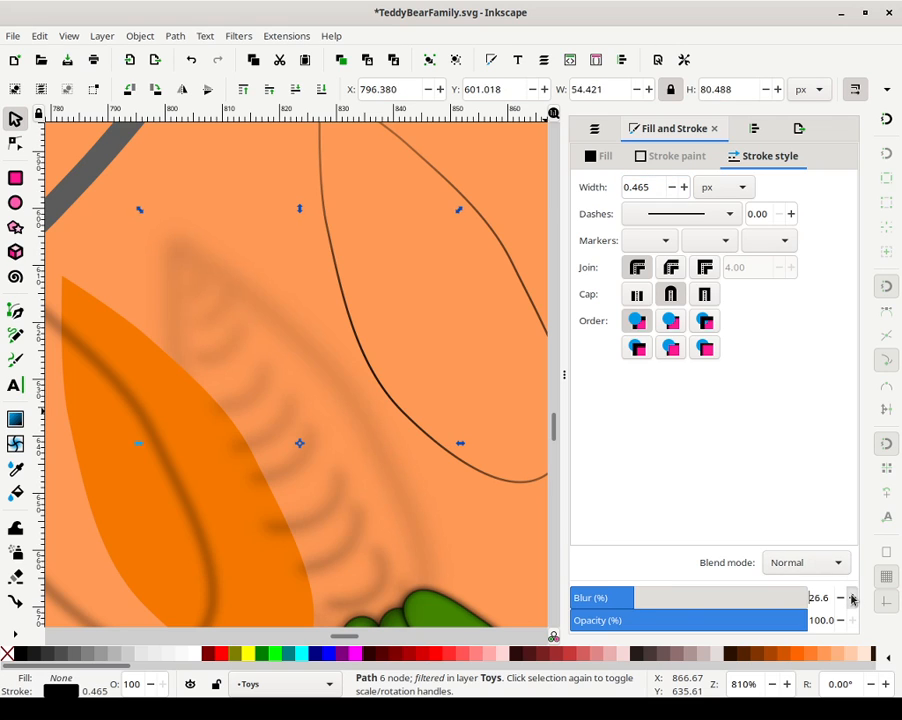
pyautogui.click(852, 597)
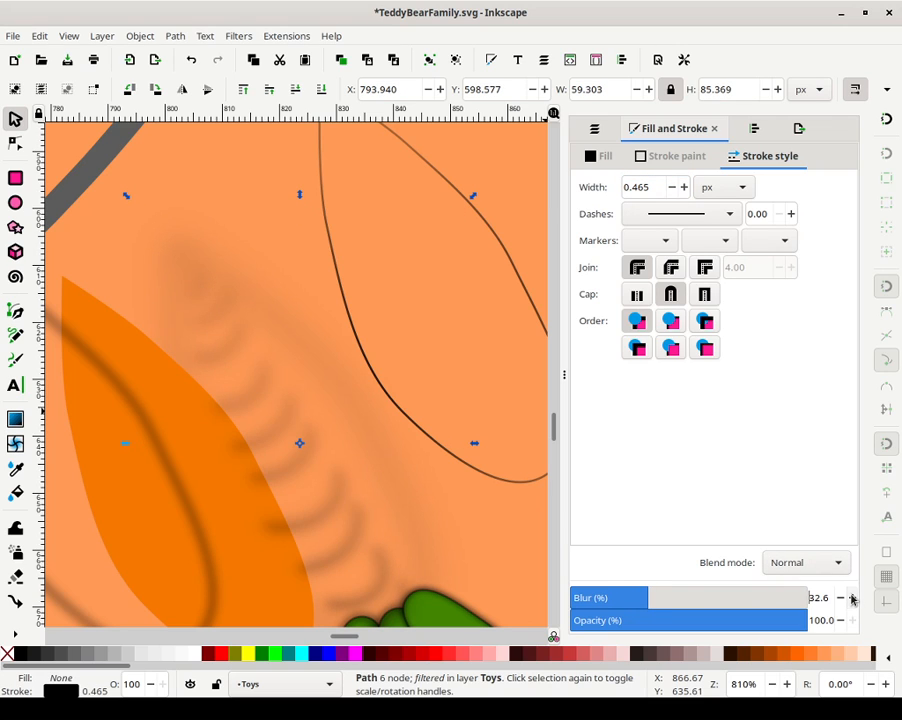
# Centre the orange carrot body on the wide soft outline both horizontally and vertically, aligning relative to the first selected object
pyautogui.keyDown('shift'); pyautogui.click(155, 384); pyautogui.keyUp('shift')
pyautogui.click(754, 128)
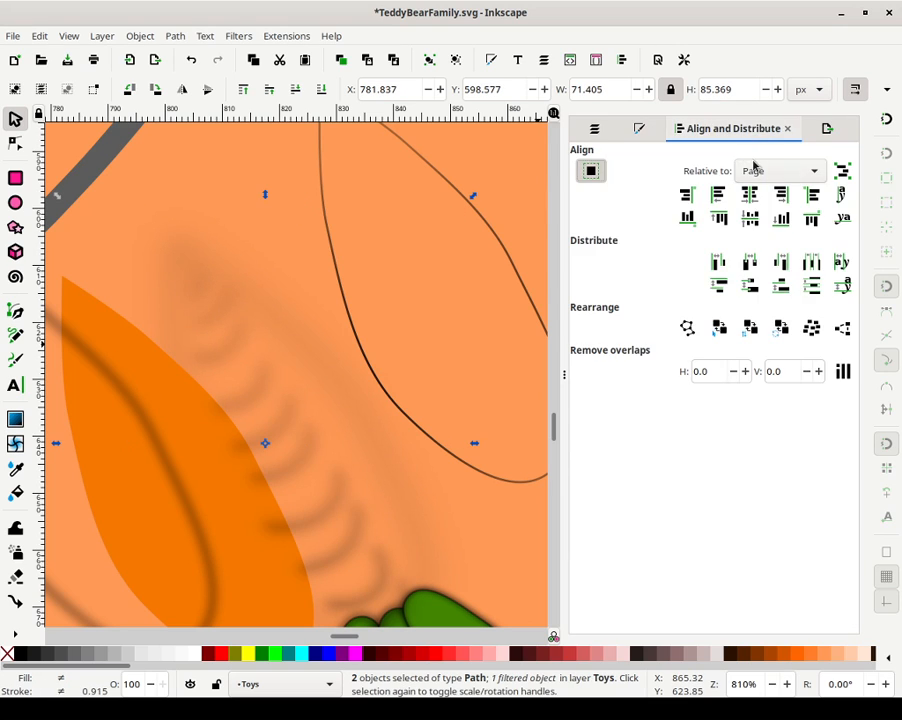
pyautogui.click(780, 171)
pyautogui.click(770, 108)
pyautogui.click(749, 218)
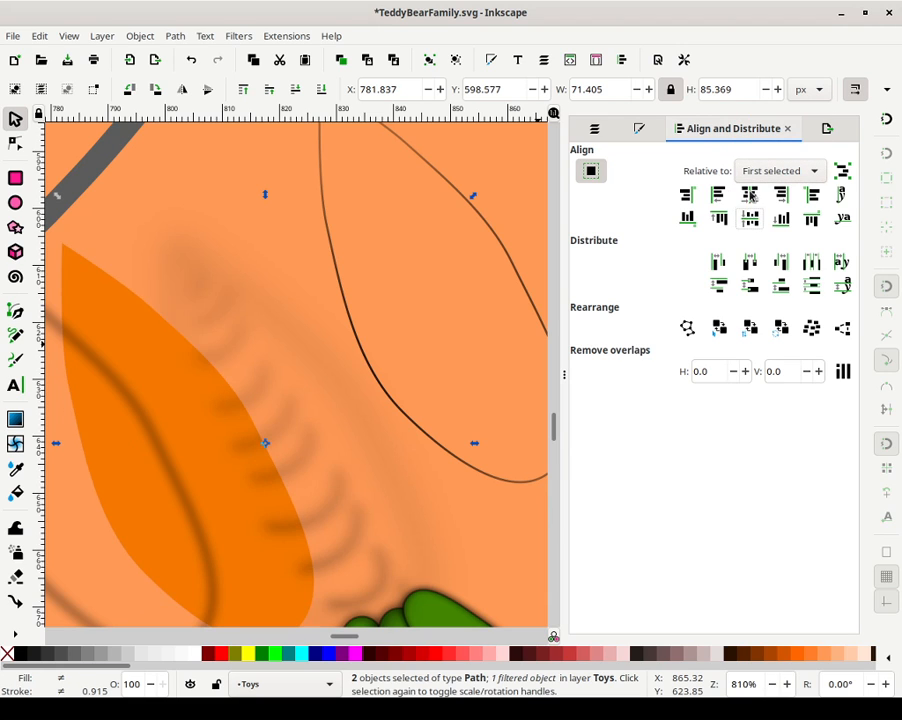
pyautogui.click(749, 194)
# Centre the narrower soft outline on the orange carrot body both horizontally and vertically, then clear the selection
pyautogui.click(143, 423)
pyautogui.click(143, 423)
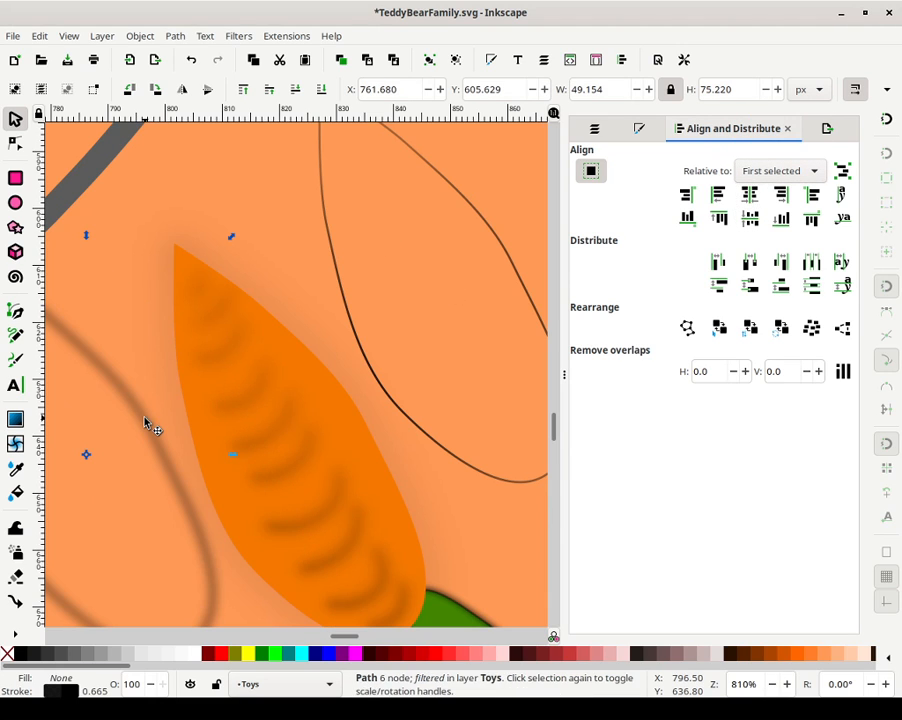
pyautogui.press('Escape')
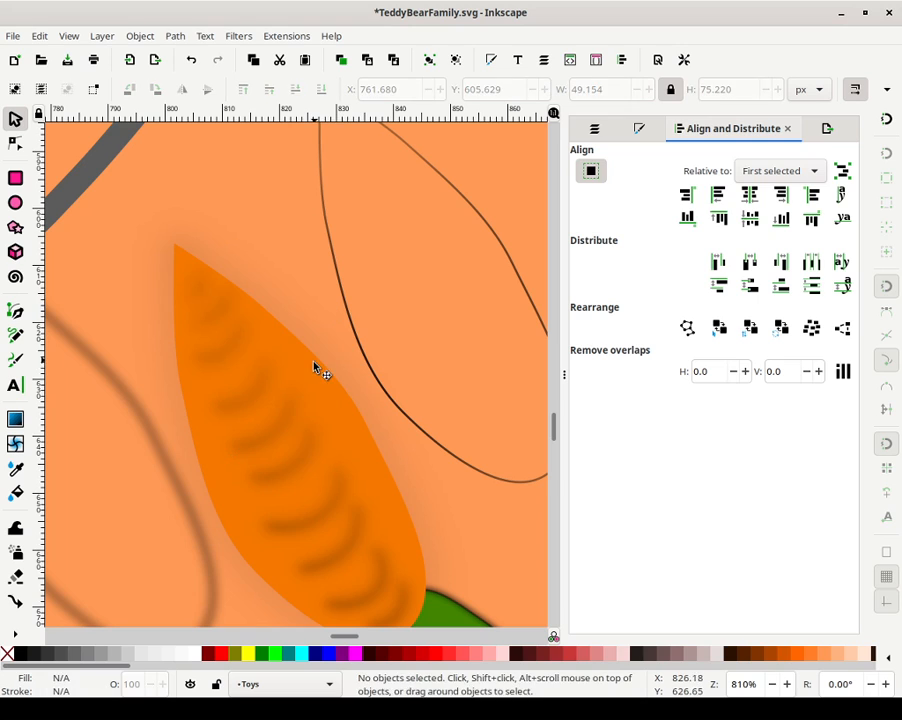
pyautogui.click(310, 366)
pyautogui.keyDown('shift'); pyautogui.click(228, 408); pyautogui.keyUp('shift')
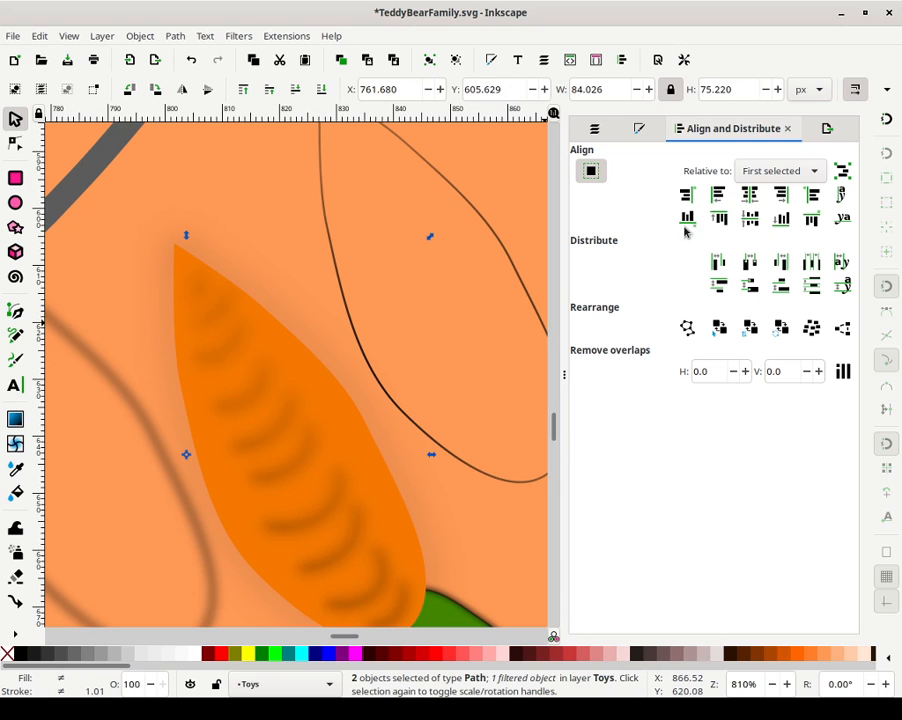
pyautogui.click(749, 194)
pyautogui.press('Escape')
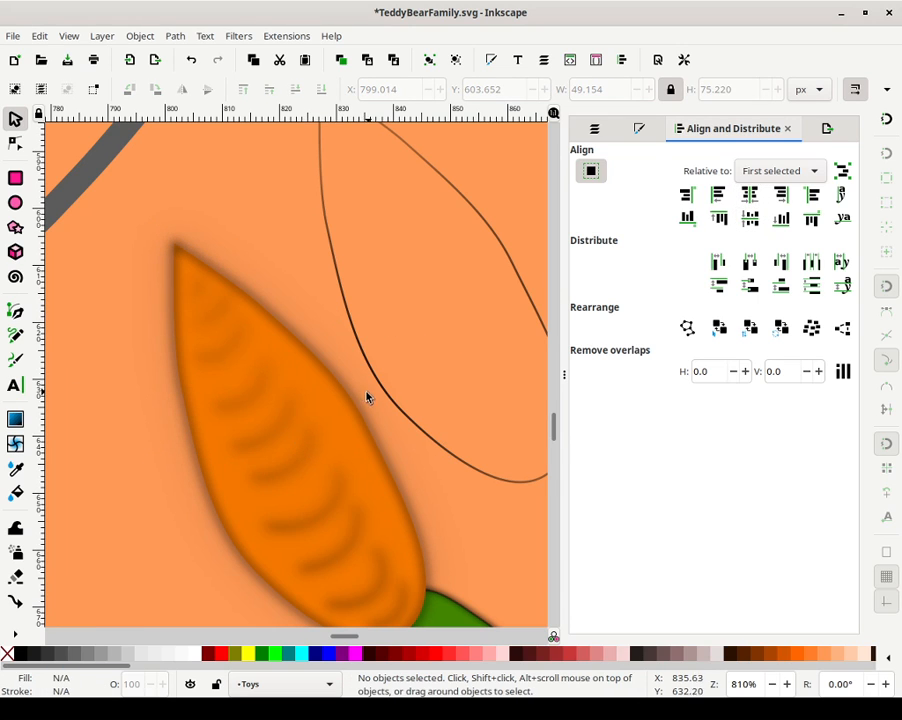
# Give the soft outline a black-to-transparent linear gradient stroke running from the carrot's leafy end up to its edge near the tip
pyautogui.click(368, 397)
pyautogui.click(639, 128)
pyautogui.click(640, 157)
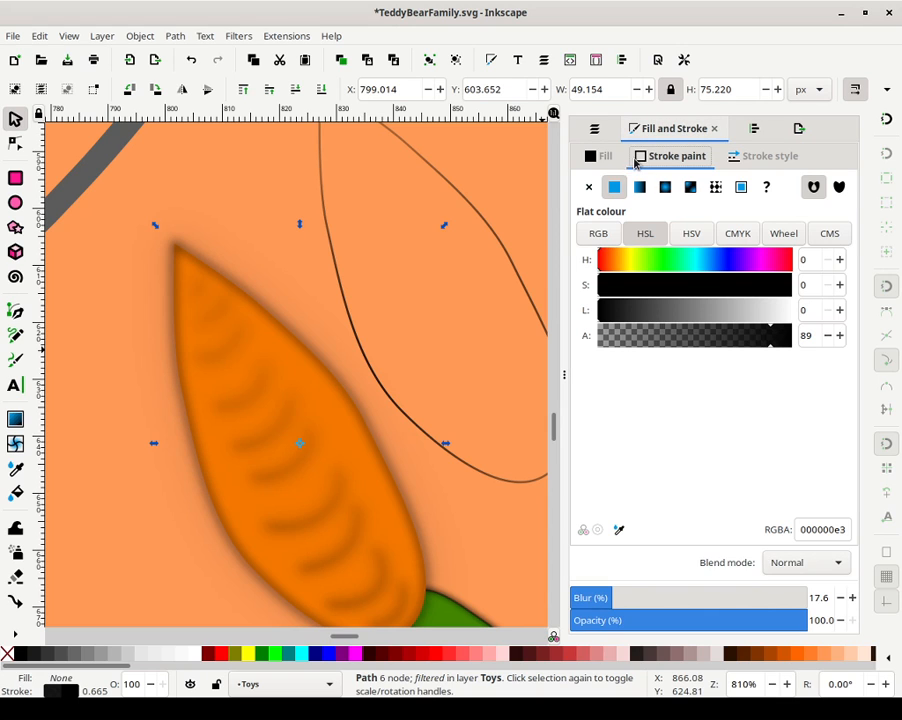
pyautogui.click(639, 187)
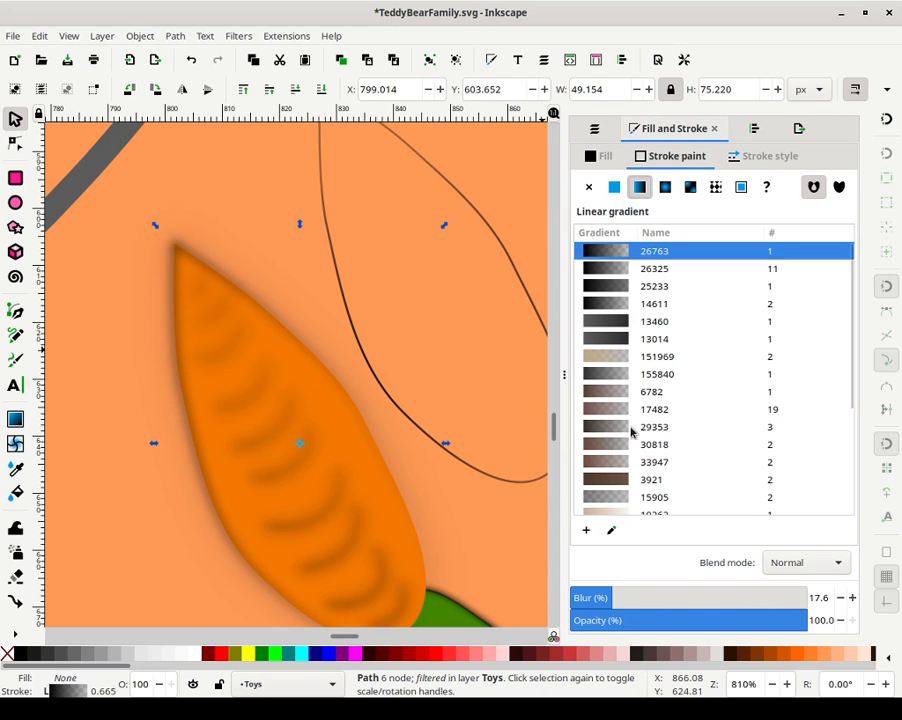
pyautogui.click(612, 531)
pyautogui.moveTo(160, 443)
pyautogui.mouseDown()
pyautogui.moveTo(401, 619)
pyautogui.moveTo(402, 609)
pyautogui.mouseUp()
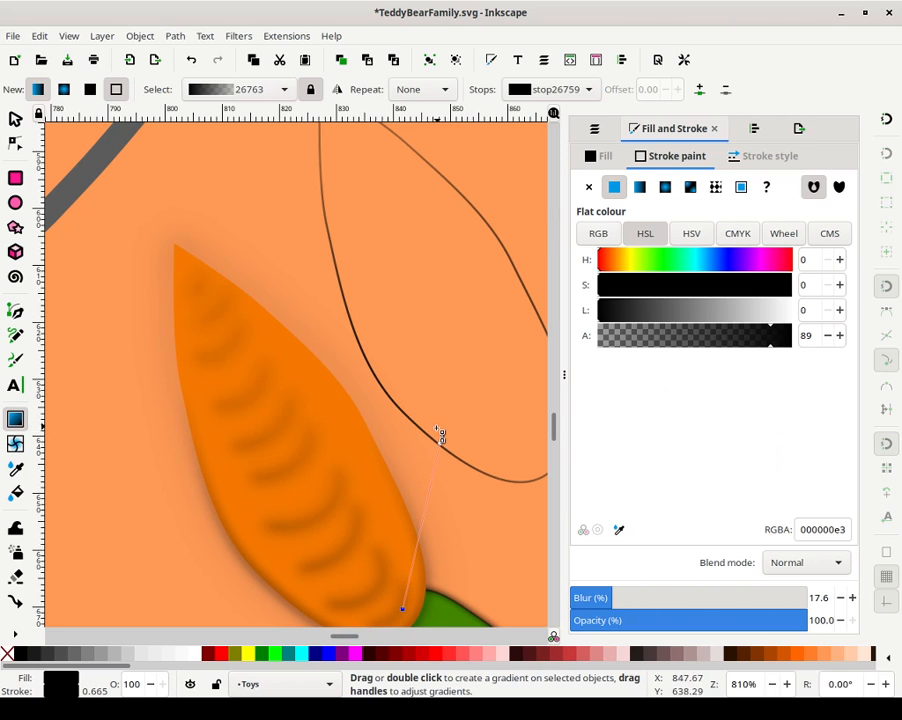
pyautogui.moveTo(443, 449); pyautogui.dragTo(246, 296)
pyautogui.click(241, 290)
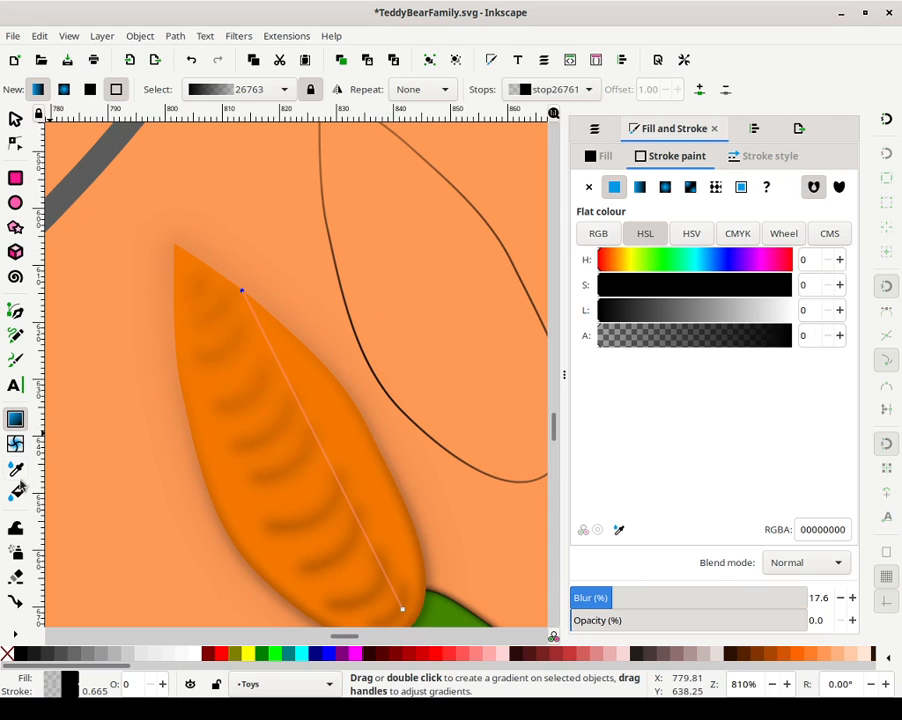
pyautogui.click(8, 121)
# Centre the thin sharp outline on the orange carrot body both horizontally and vertically, aligning relative to the first selected object
pyautogui.keyDown('ctrl'); pyautogui.scroll(-2, 287, 388); pyautogui.keyUp('ctrl')
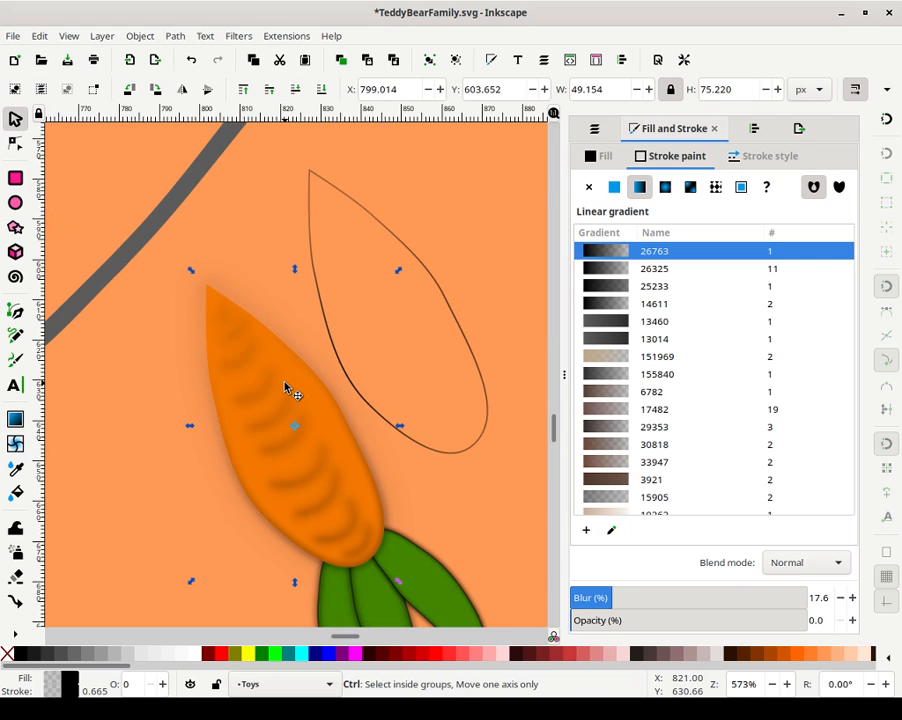
pyautogui.click(338, 382)
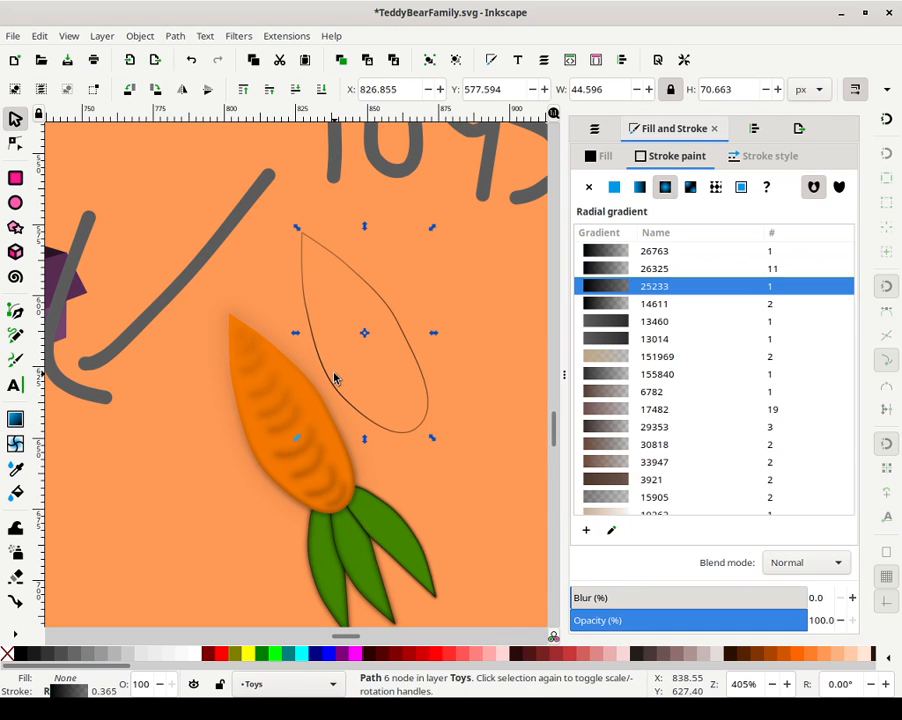
pyautogui.click(302, 388)
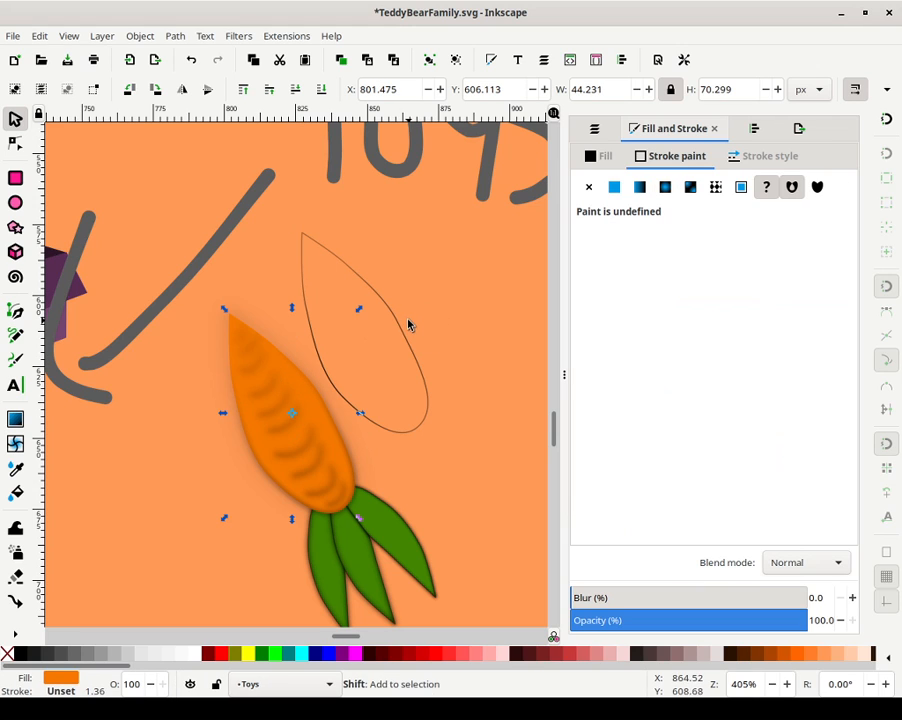
pyautogui.keyDown('shift'); pyautogui.click(400, 333); pyautogui.keyUp('shift')
pyautogui.click(754, 128)
pyautogui.click(749, 194)
pyautogui.click(749, 217)
pyautogui.click(453, 324)
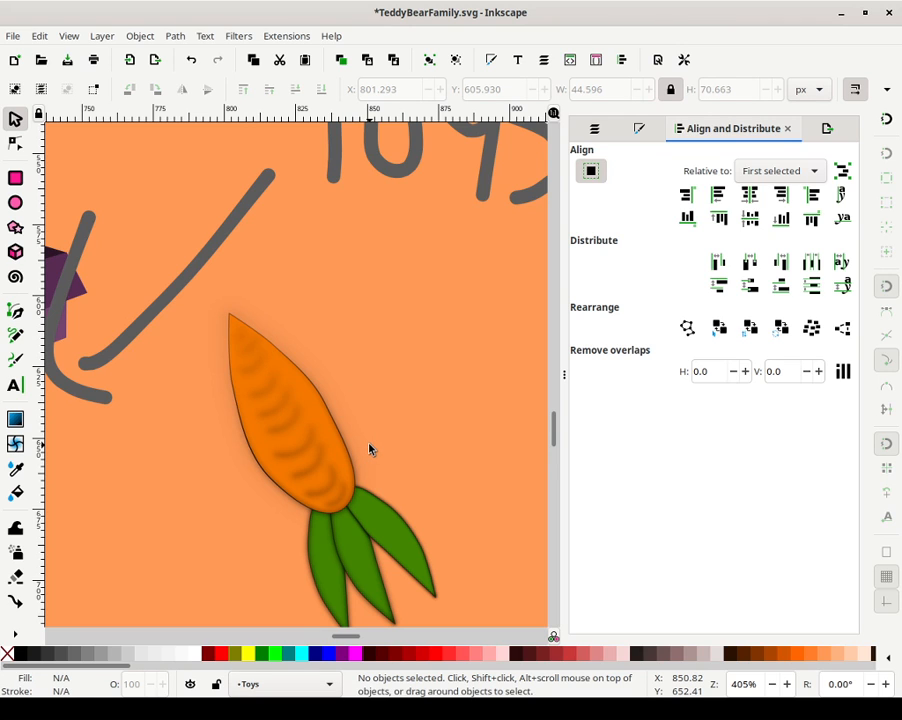
# Duplicate the open box's two side faces, raise the copies to the front and remove their fill
pyautogui.scroll(-5, 369, 449)
pyautogui.press('+')
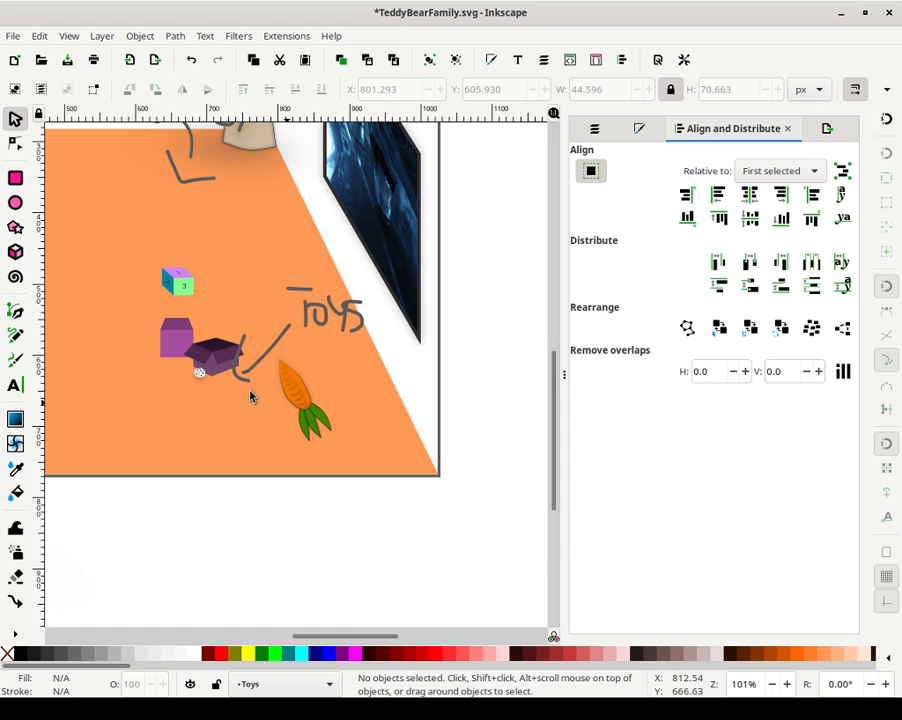
pyautogui.moveTo(226, 424); pyautogui.dragTo(356, 441)
pyautogui.keyDown('ctrl'); pyautogui.scroll(6, 350, 450); pyautogui.keyUp('ctrl')
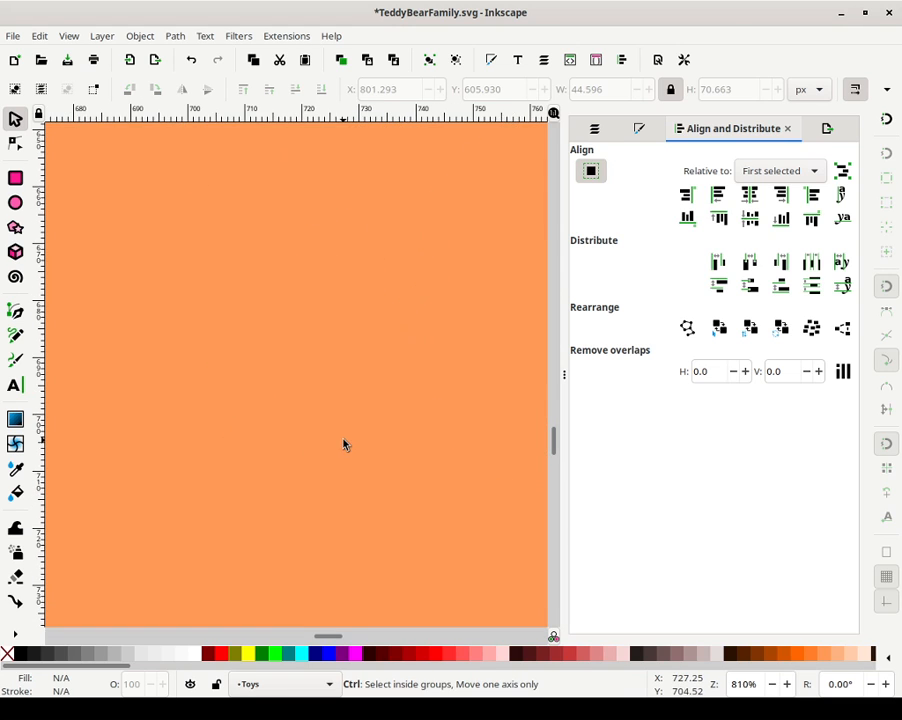
pyautogui.scroll(10, 344, 442)
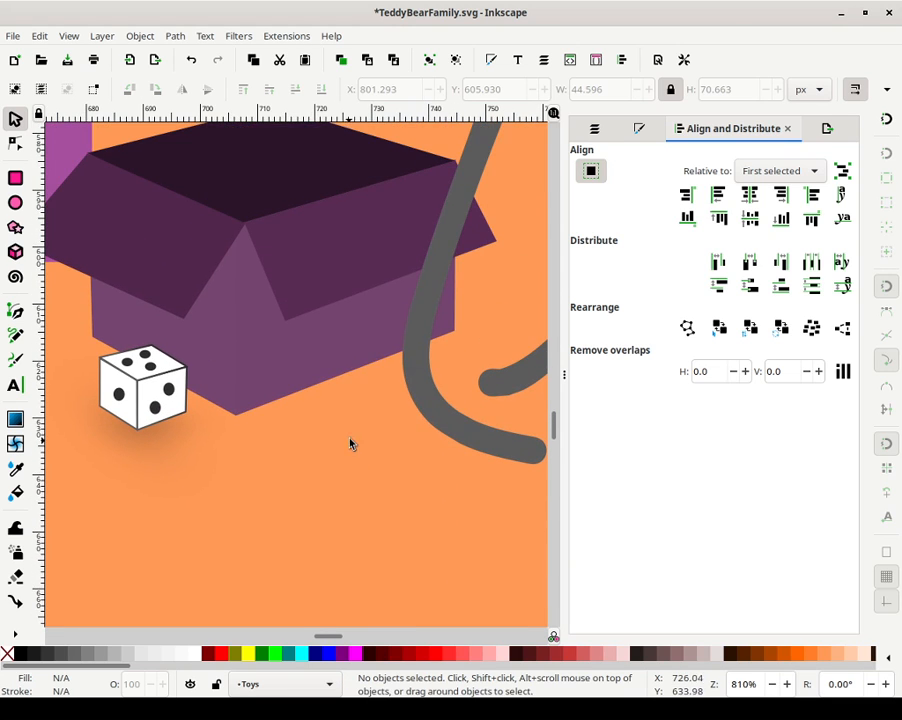
pyautogui.scroll(2, 376, 482)
pyautogui.hscroll(-3, 365, 465)
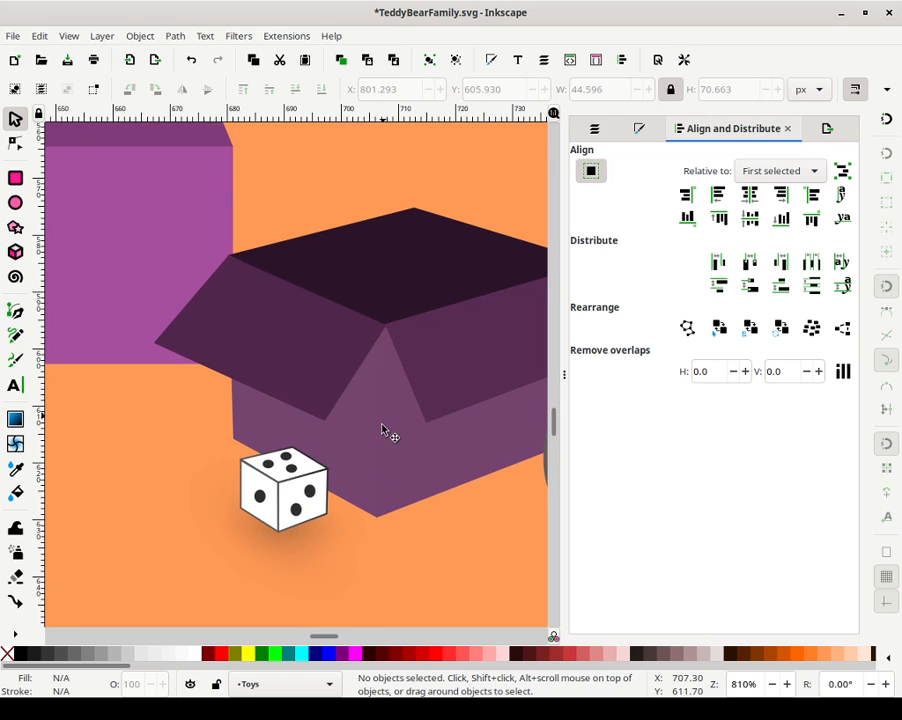
pyautogui.click(368, 406)
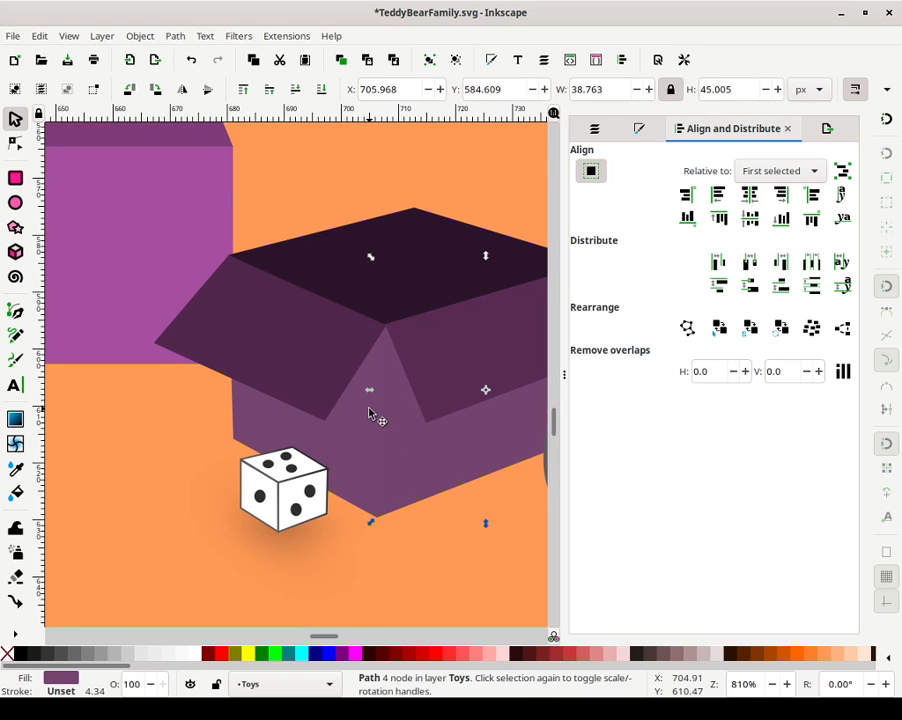
pyautogui.keyDown('shift'); pyautogui.click(335, 450); pyautogui.keyUp('shift')
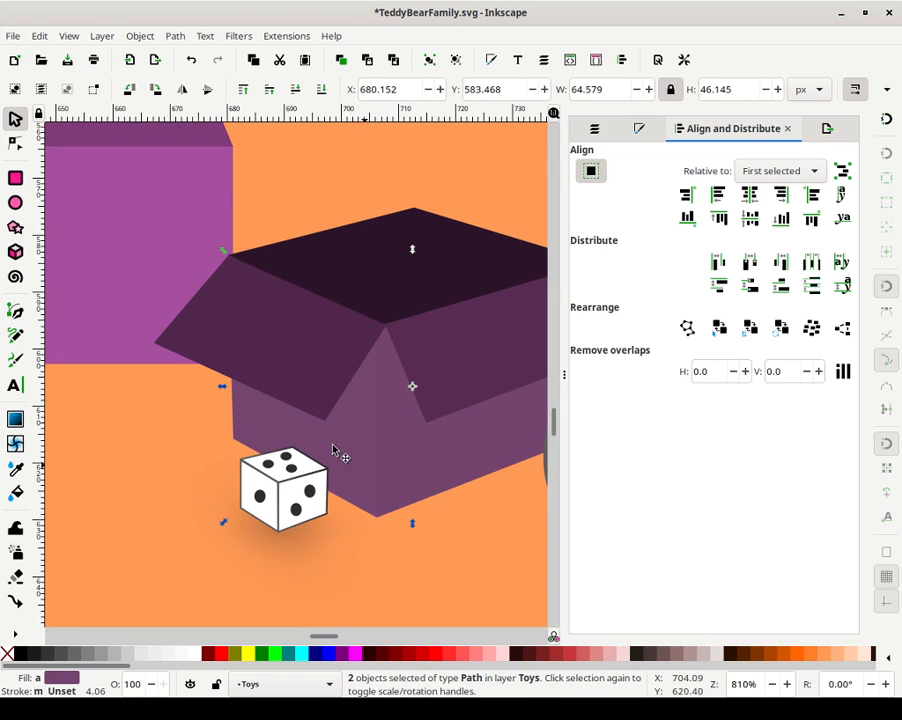
pyautogui.click(638, 130)
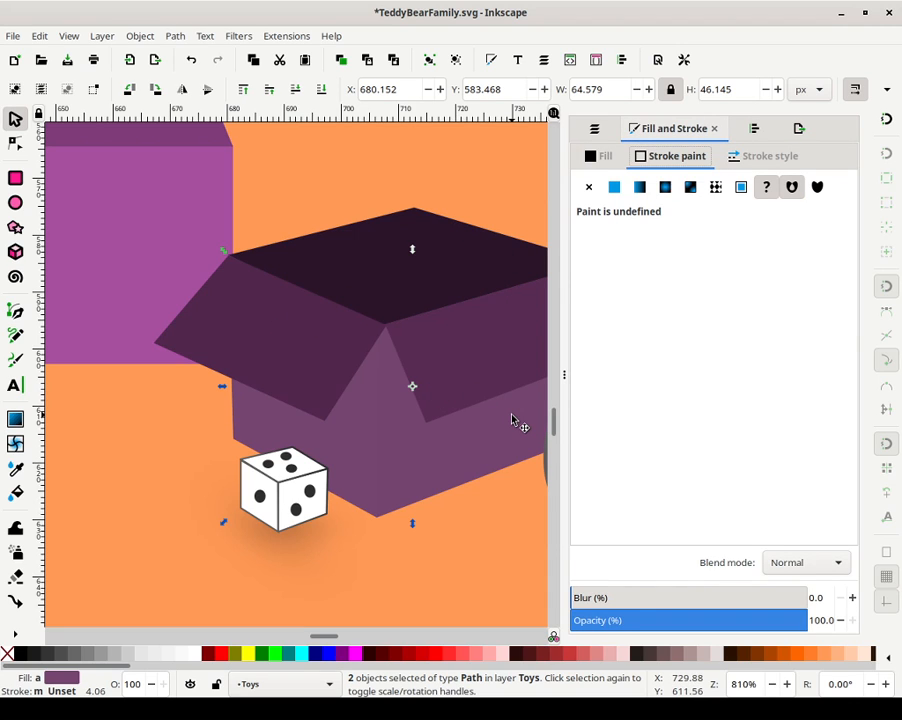
pyautogui.press('Home')
pyautogui.click(600, 156)
pyautogui.click(677, 156)
pyautogui.click(600, 156)
pyautogui.click(589, 187)
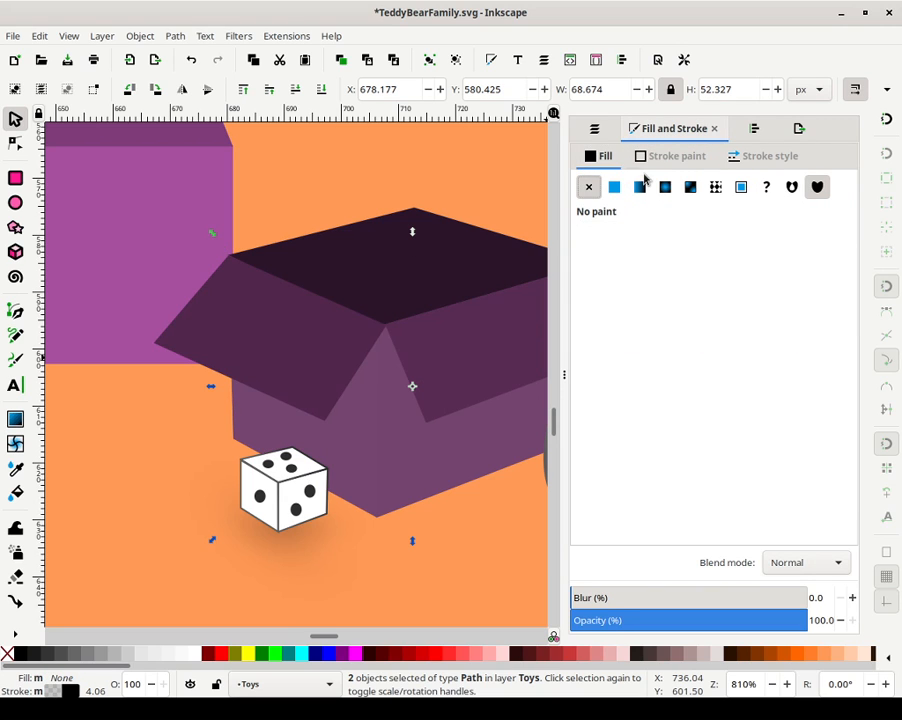
# Give the two side-face copies an opaque flat black stroke 0.4 px wide
pyautogui.click(677, 156)
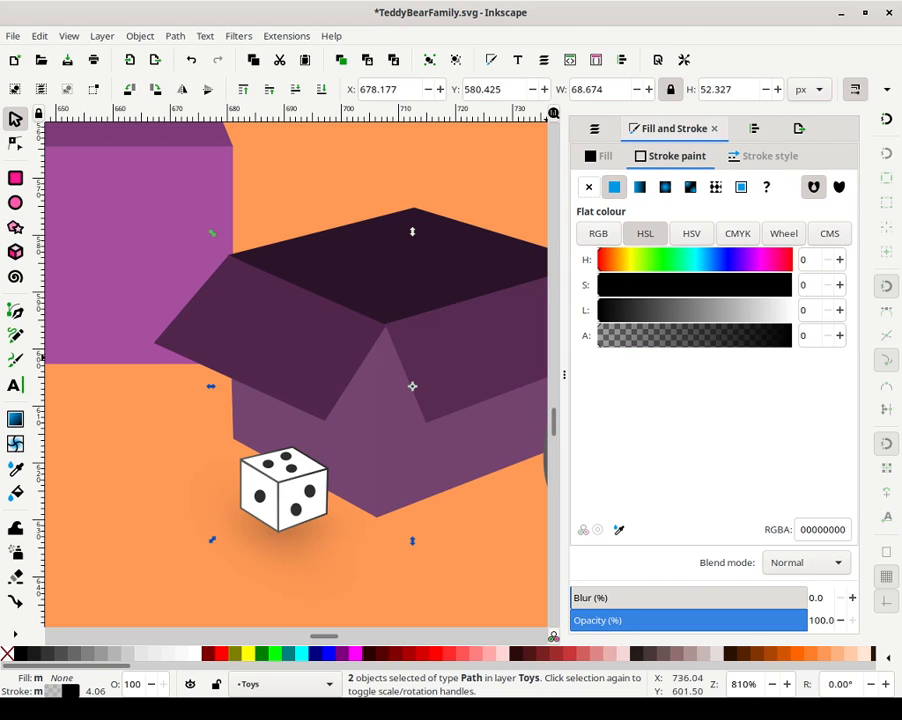
pyautogui.click(777, 266)
pyautogui.click(767, 156)
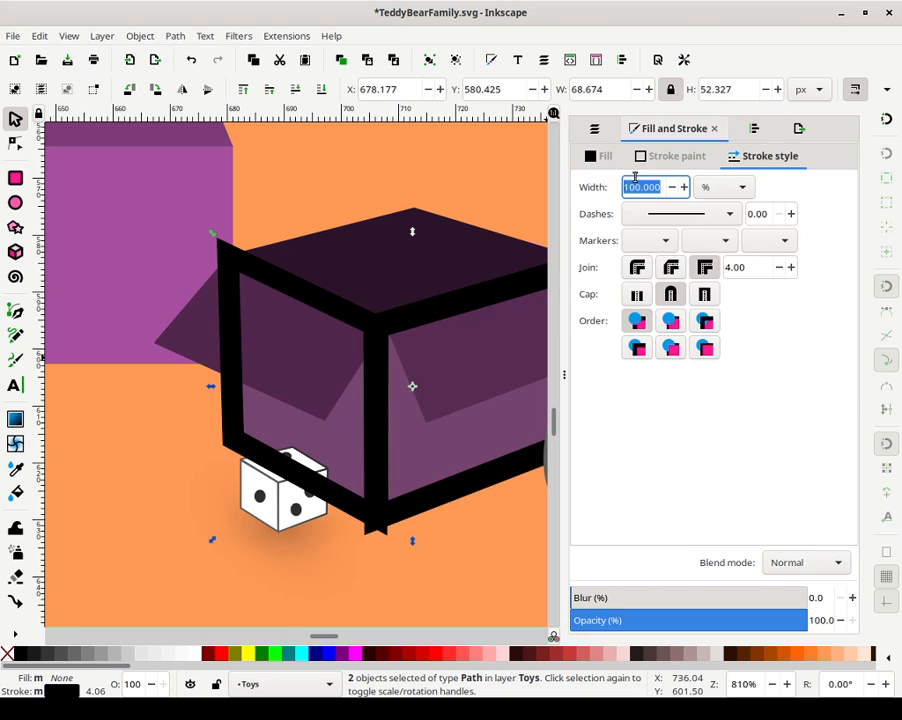
pyautogui.click(729, 194)
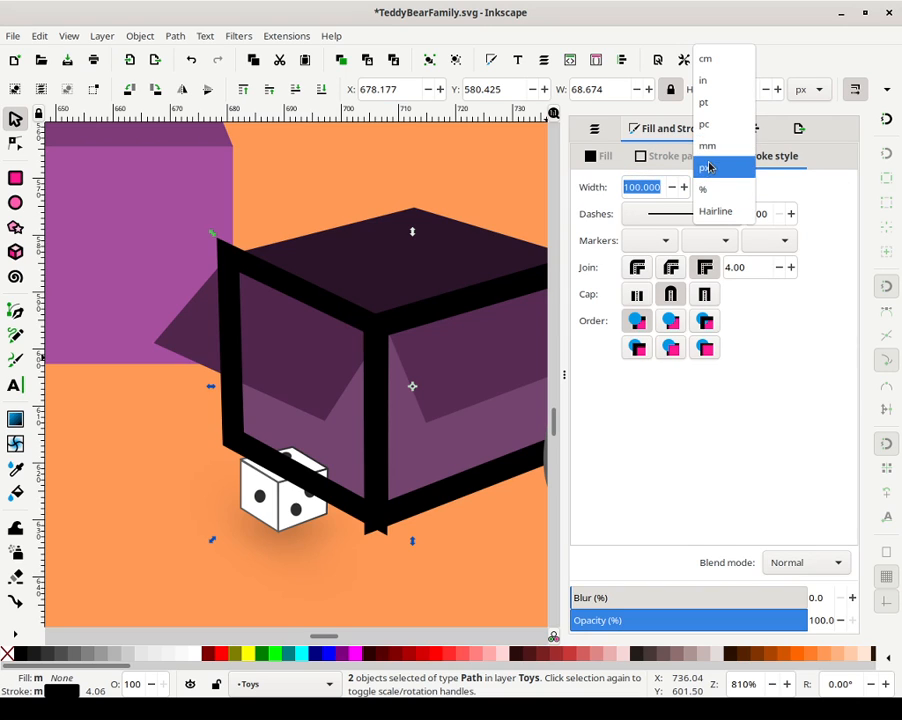
pyautogui.click(720, 167)
pyautogui.write('1')
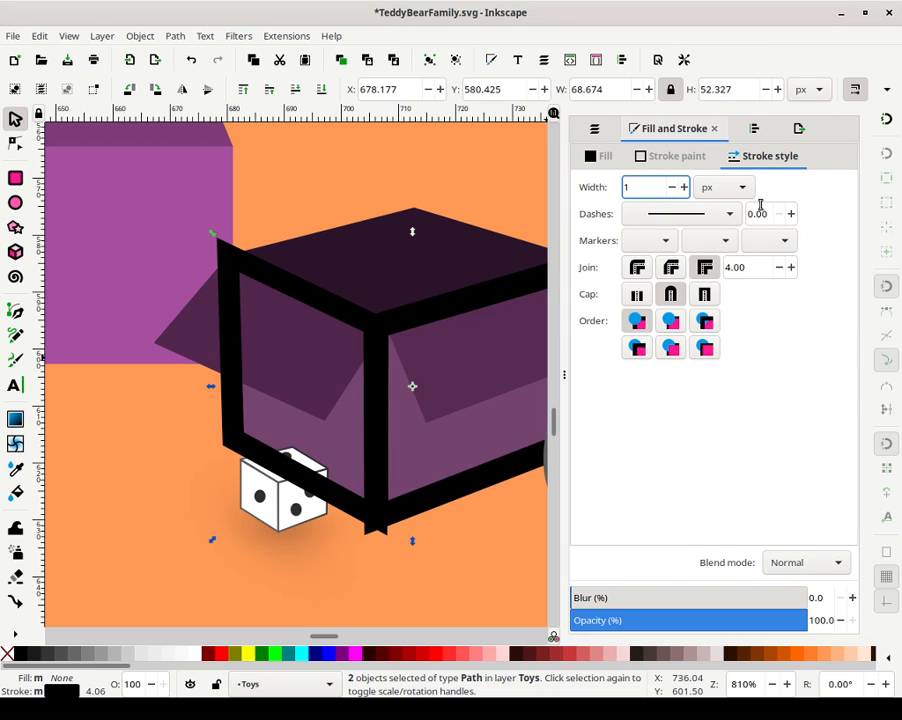
pyautogui.press('Tab')
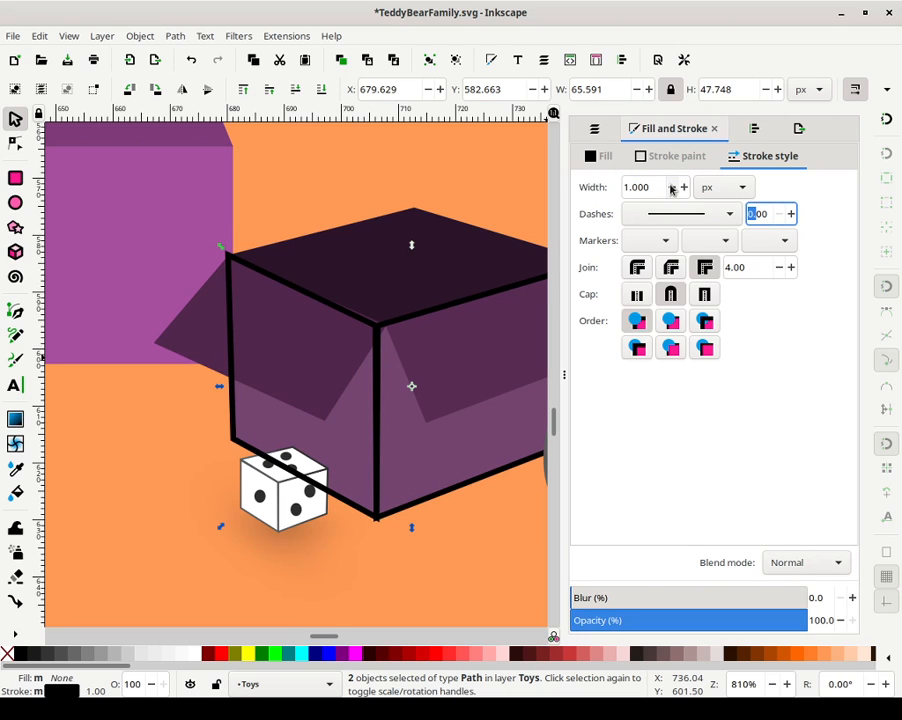
pyautogui.scroll(-4, 672, 189)
pyautogui.scroll(-5, 671, 188)
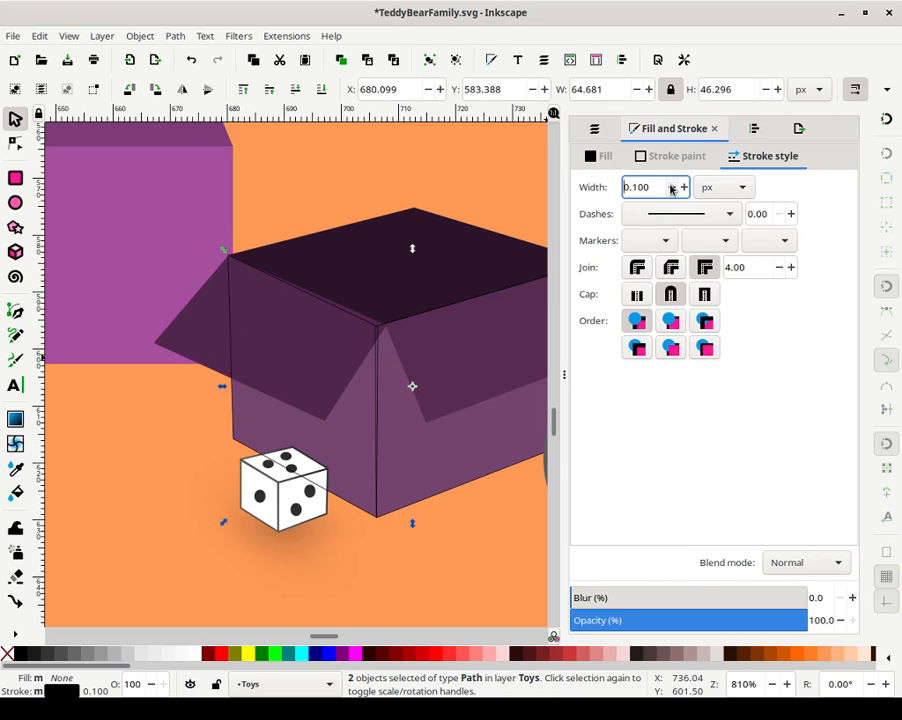
pyautogui.scroll(2, 680, 187)
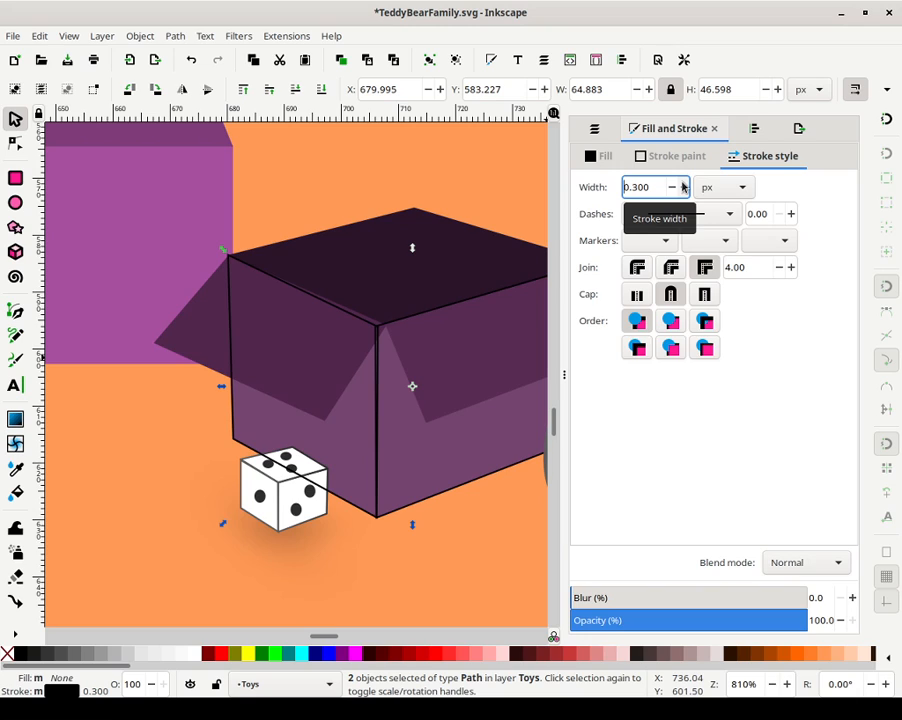
pyautogui.scroll(1, 684, 187)
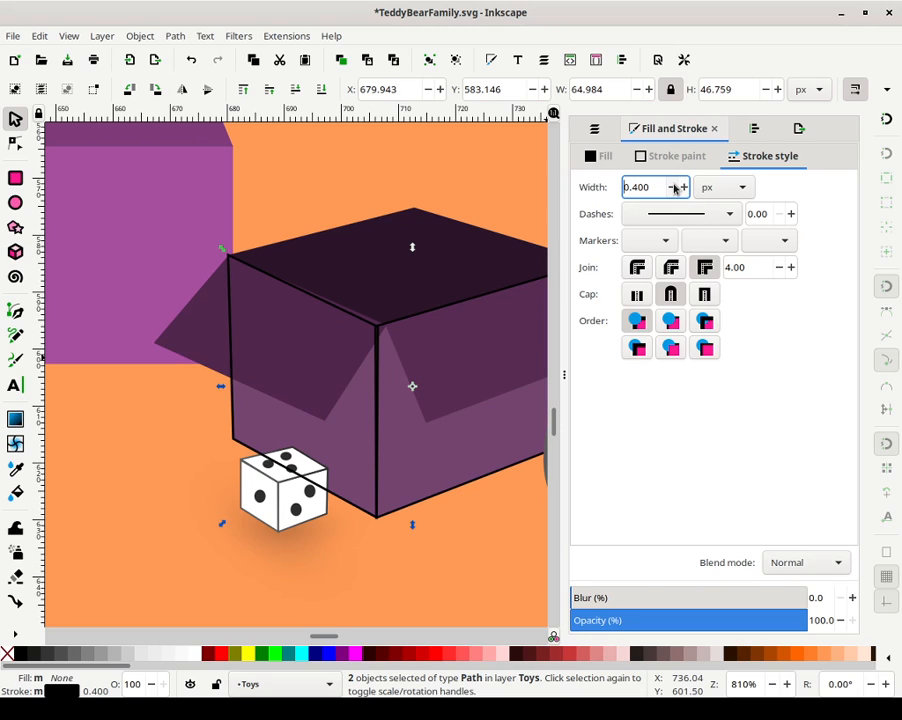
# Lower the two side-face outlines behind the box flaps and the die, and set their blur to 7.6%
pyautogui.click(302, 90)
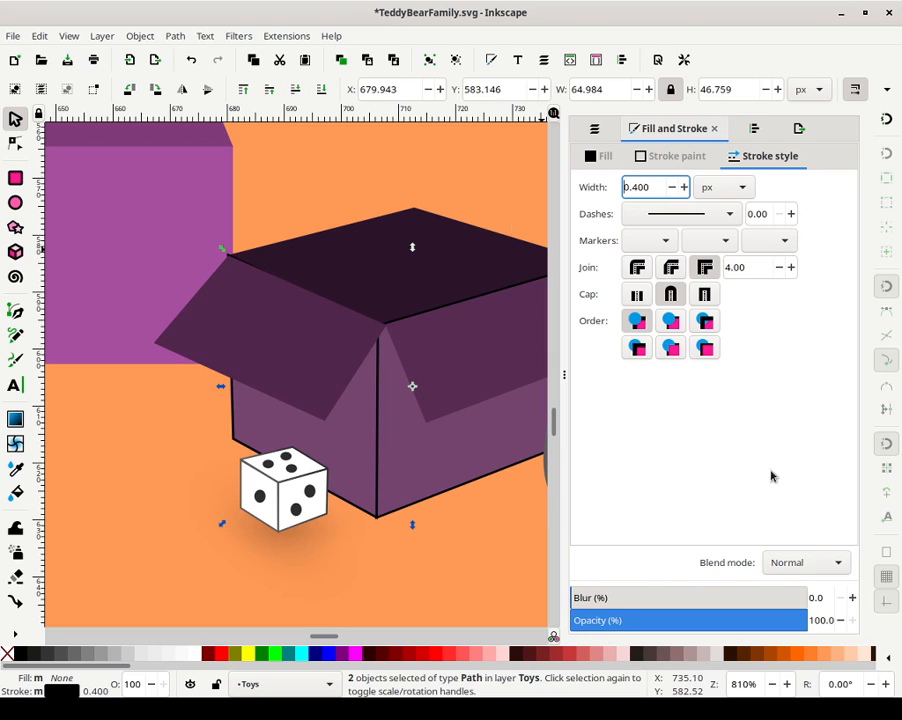
pyautogui.click(851, 600)
pyautogui.click(851, 600)
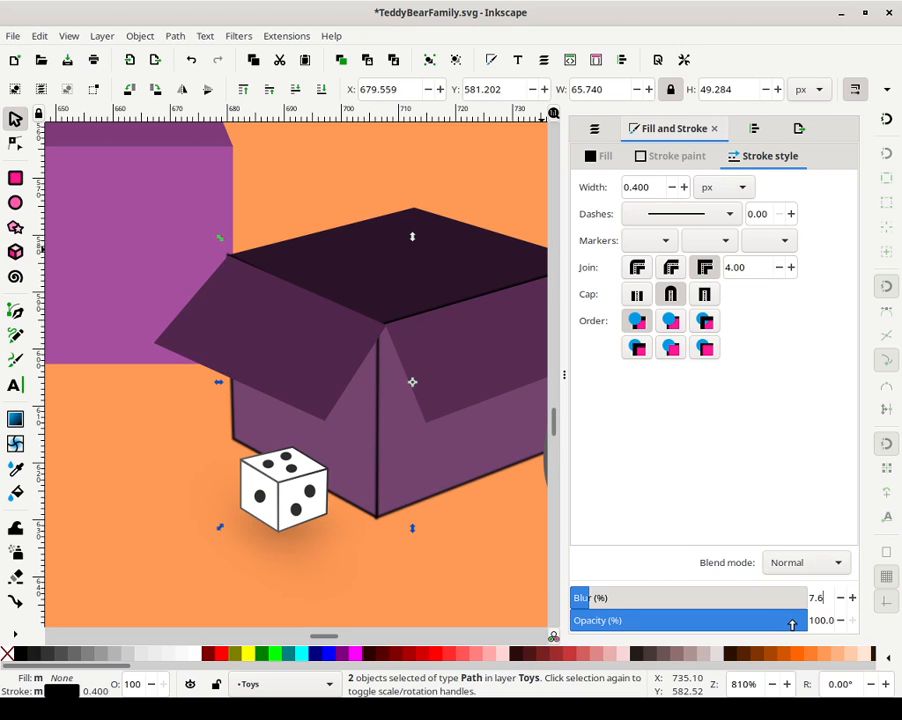
# Set the opacity of the two side-face outlines to 37.6%
pyautogui.click(640, 621)
pyautogui.moveTo(634, 624); pyautogui.dragTo(649, 623)
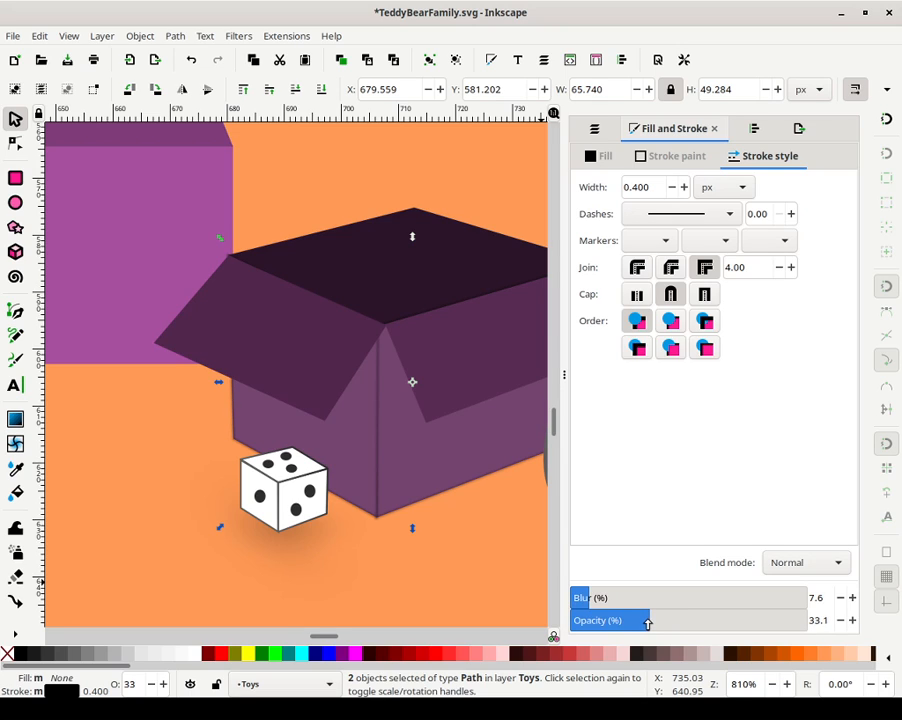
pyautogui.moveTo(825, 618); pyautogui.dragTo(814, 605)
pyautogui.press('Up')
pyautogui.press('Up')
pyautogui.press('Up')
pyautogui.press('Up')
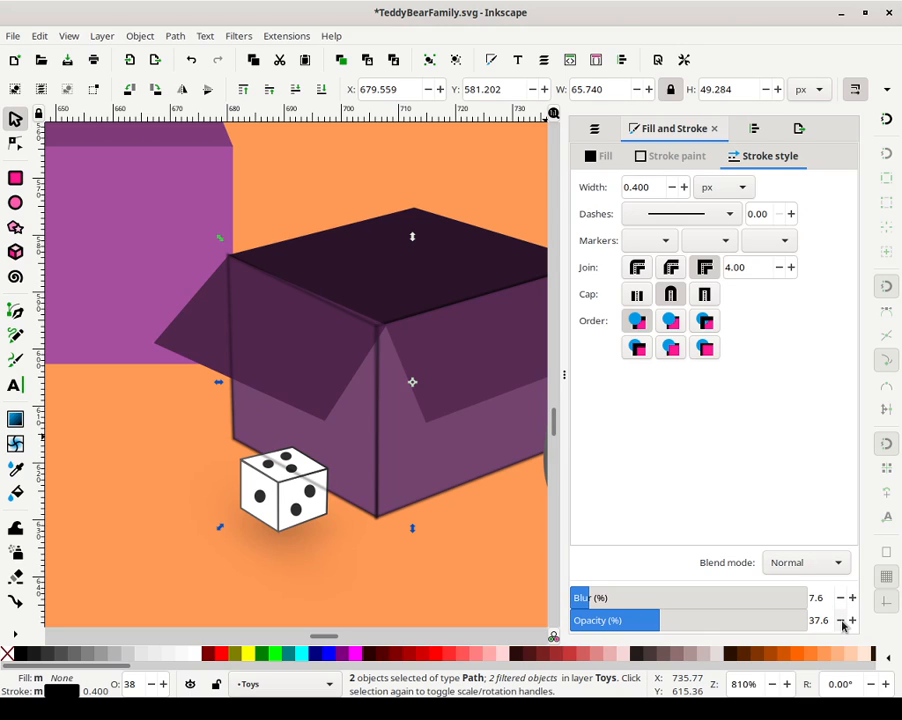
# Set the stroke width of the two side-face outlines to 0.136 px
pyautogui.click(669, 188)
pyautogui.click(669, 188)
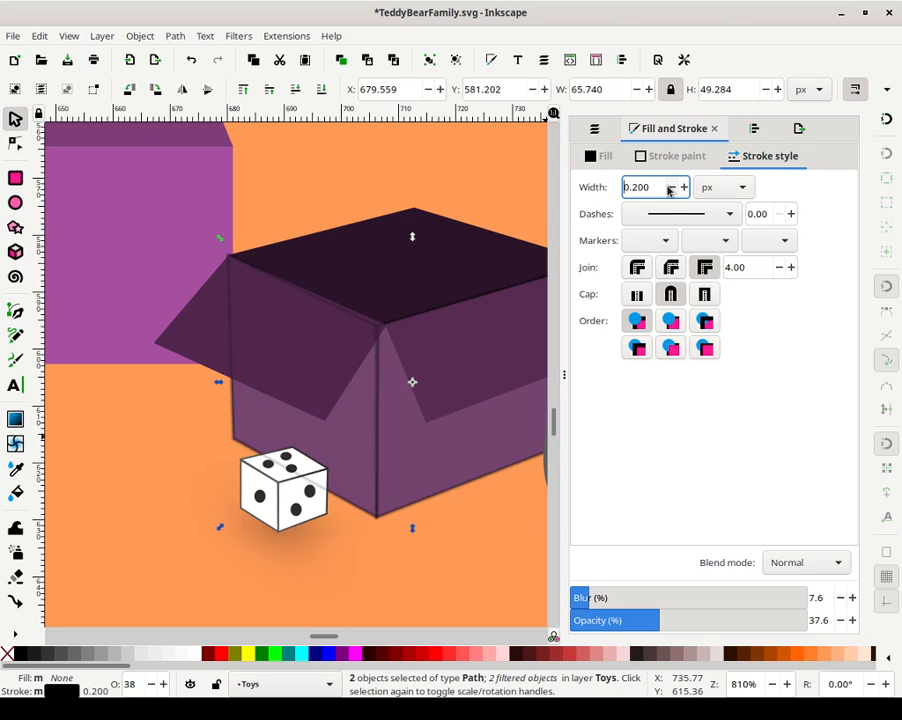
pyautogui.click(669, 188)
pyautogui.moveTo(641, 187); pyautogui.dragTo(655, 187)
pyautogui.write('36')
pyautogui.press('Return')
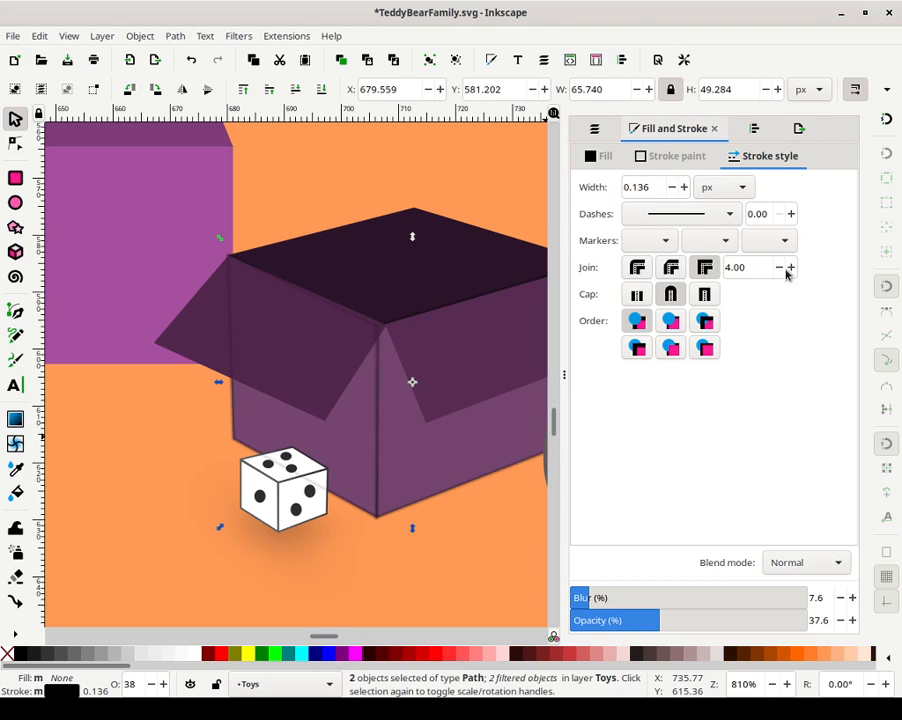
# Set the blur of the two side-face outlines to 17.6%
pyautogui.click(853, 599)
pyautogui.click(853, 599)
pyautogui.click(853, 599)
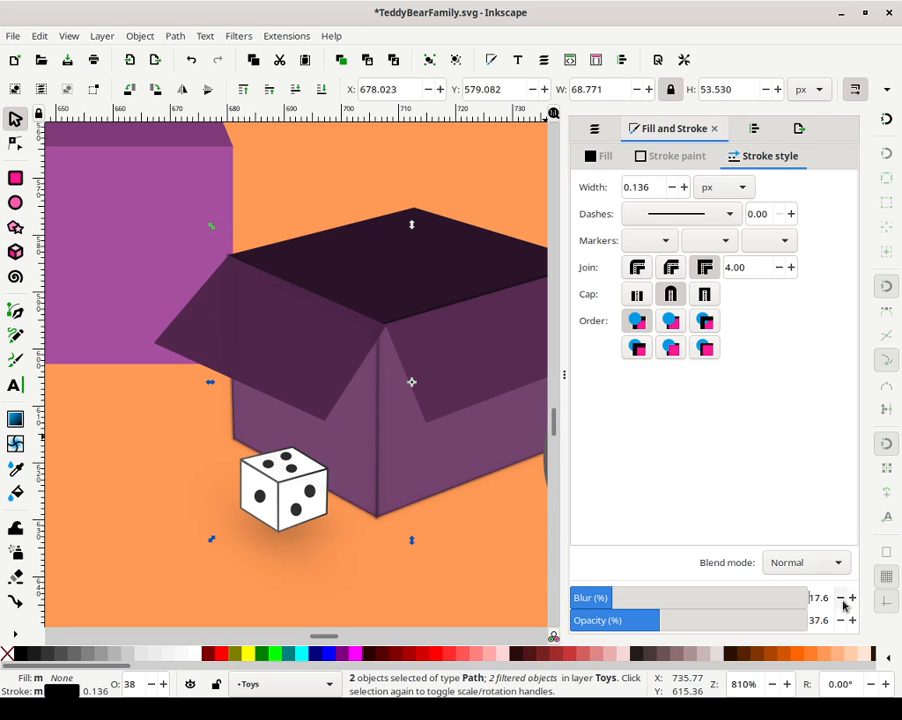
# Set the blur of the two side-face outlines to 13.6%
pyautogui.click(841, 599)
pyautogui.click(841, 598)
pyautogui.click(841, 598)
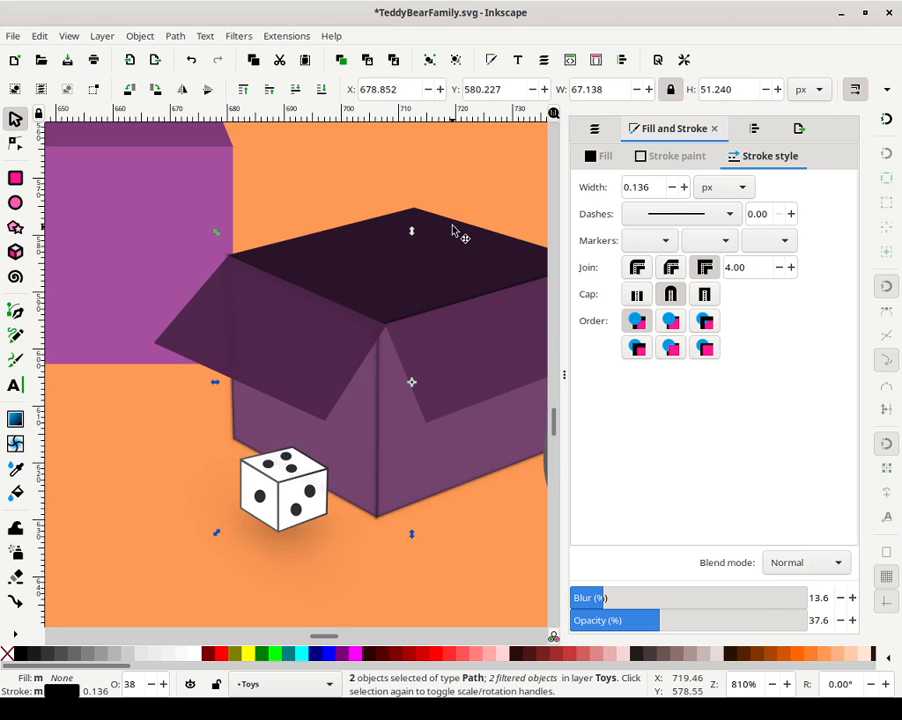
pyautogui.click(499, 164)
pyautogui.press('-')
pyautogui.press('-')
pyautogui.press('-')
pyautogui.press('-')
pyautogui.press('-')
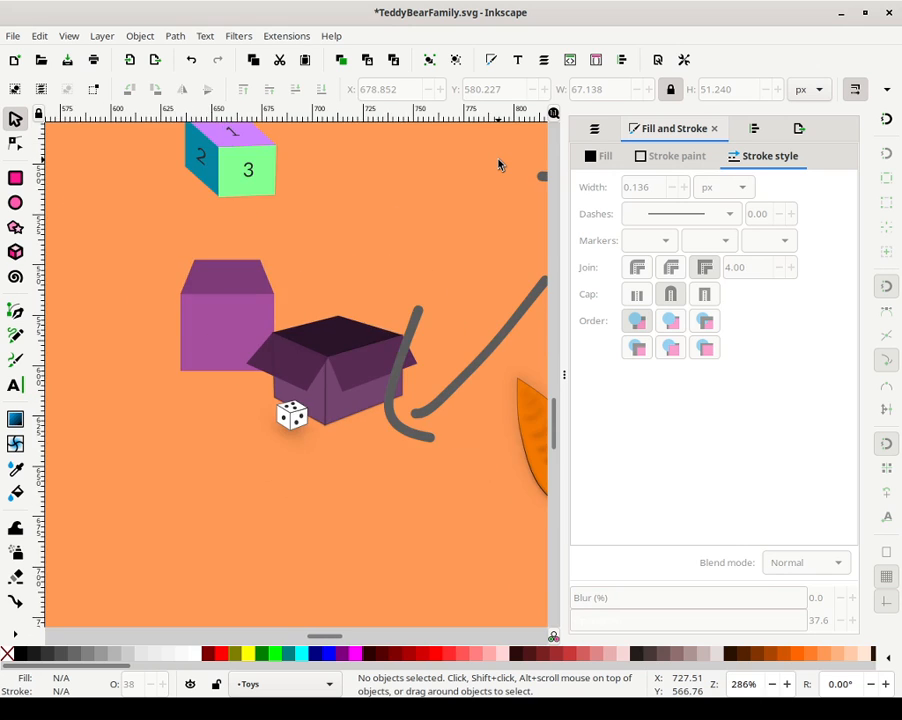
pyautogui.press('+')
pyautogui.press('+')
pyautogui.press('+')
pyautogui.press('+')
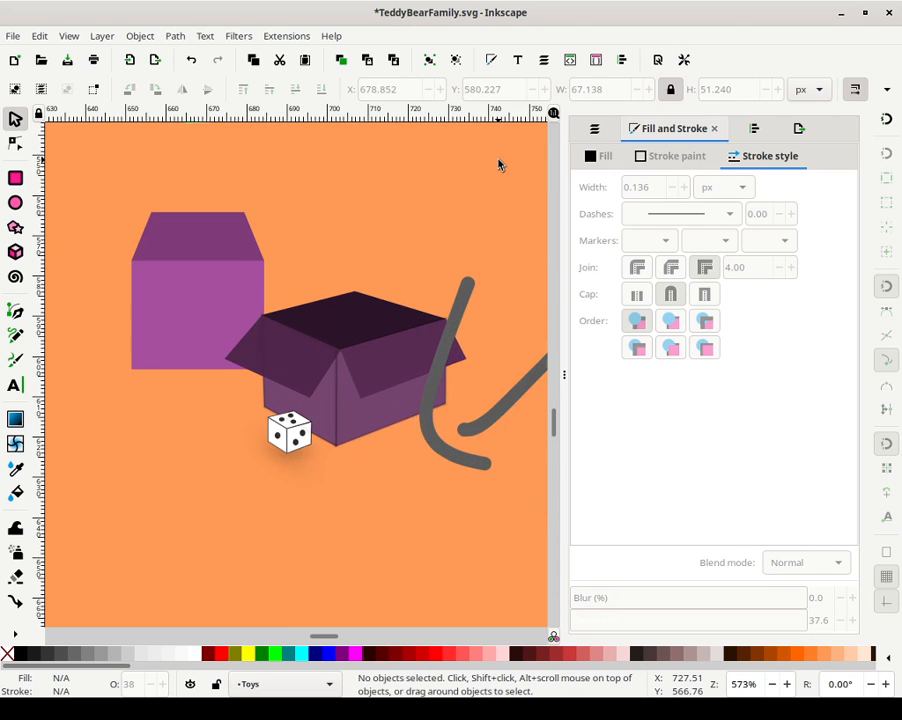
# Move the two left corner nodes of the open box's left flap slightly straight up
pyautogui.click(265, 343)
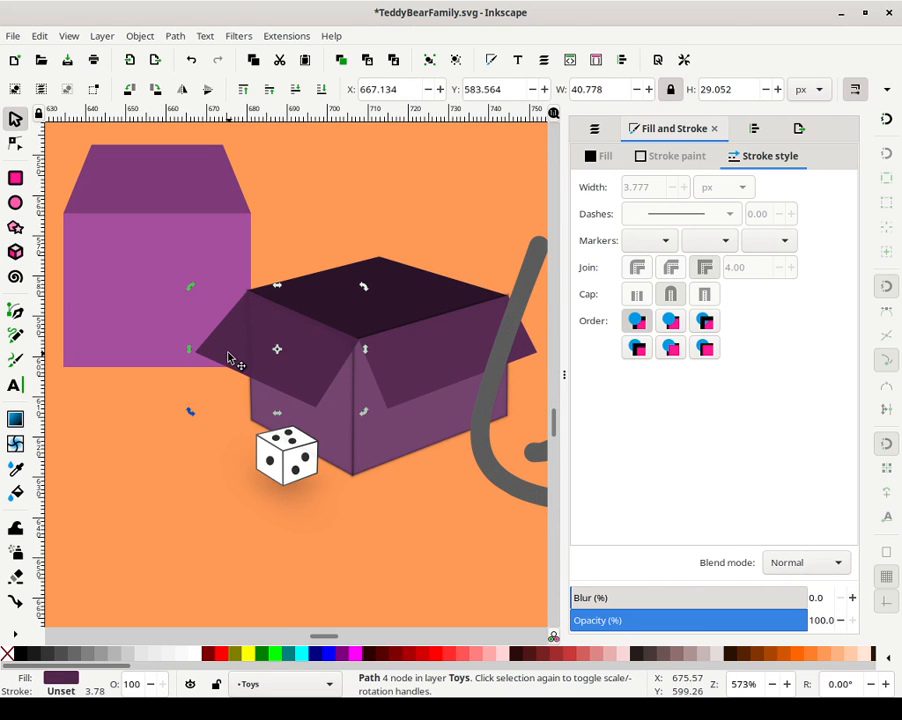
pyautogui.click(328, 217)
pyautogui.click(268, 328)
pyautogui.press('n')
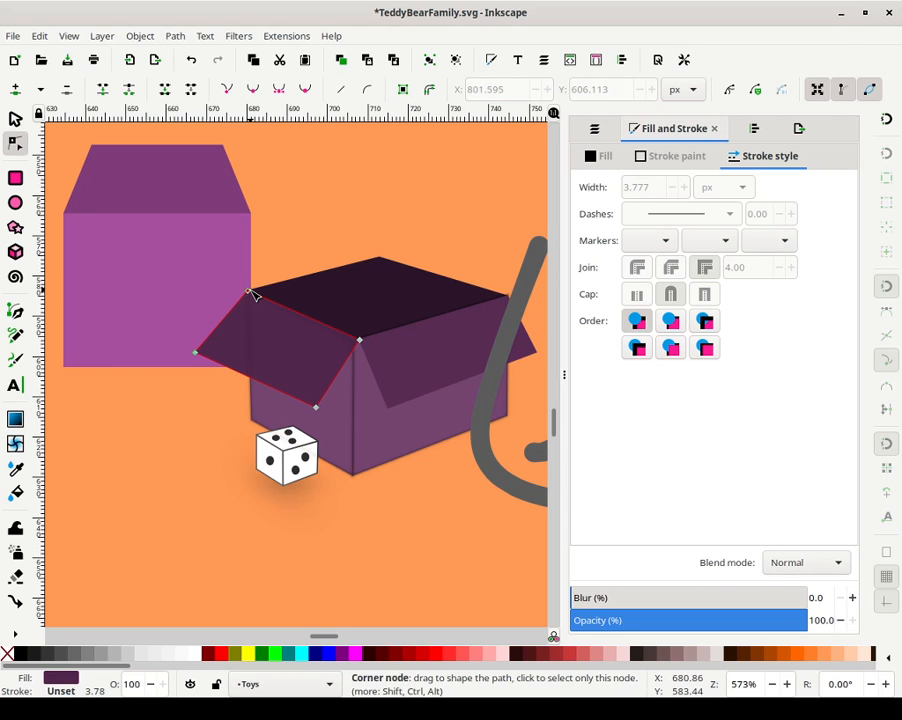
pyautogui.click(248, 291)
pyautogui.keyDown('shift'); pyautogui.click(196, 352); pyautogui.keyUp('shift')
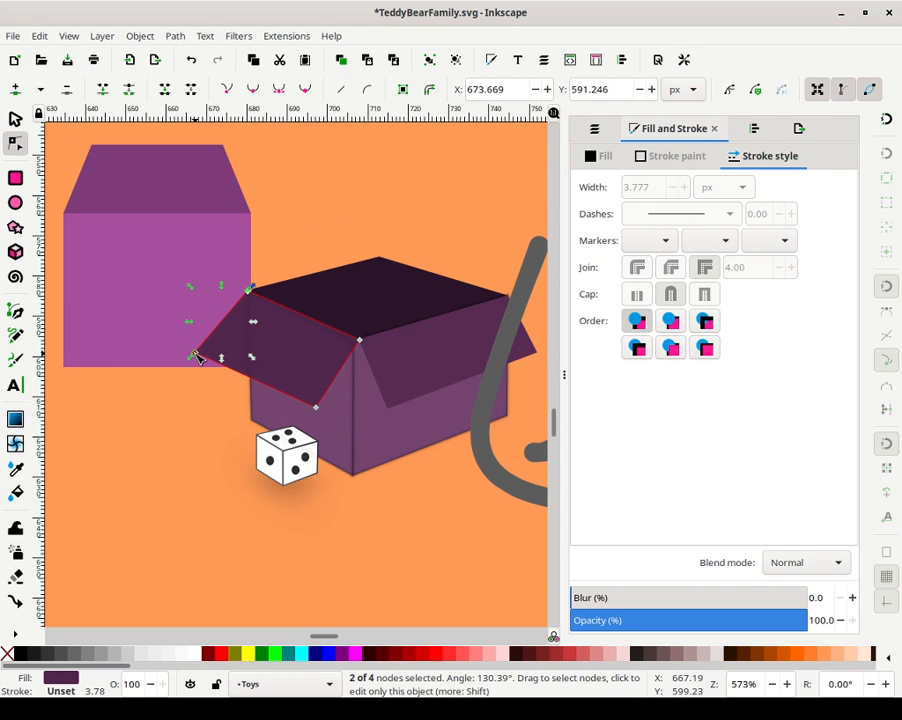
pyautogui.press('ctrl')
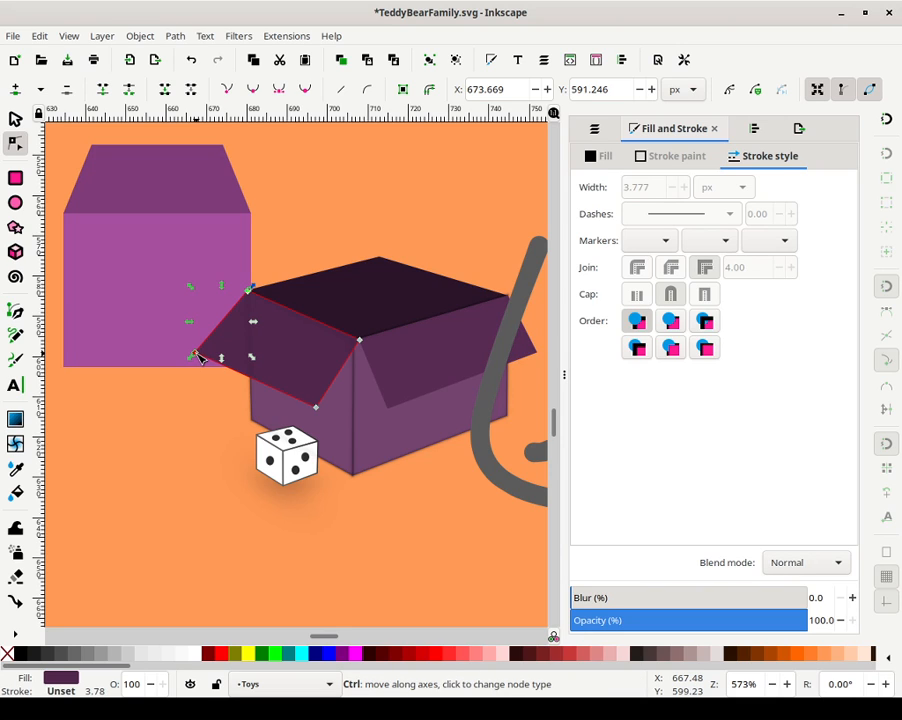
pyautogui.moveTo(196, 355); pyautogui.dragTo(196, 350)
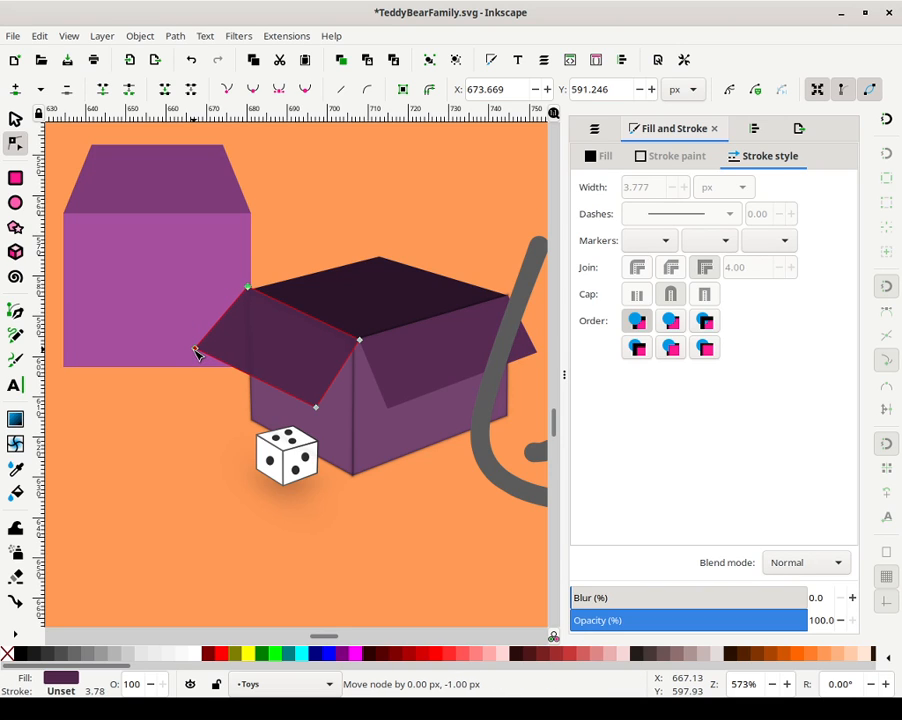
pyautogui.click(320, 248)
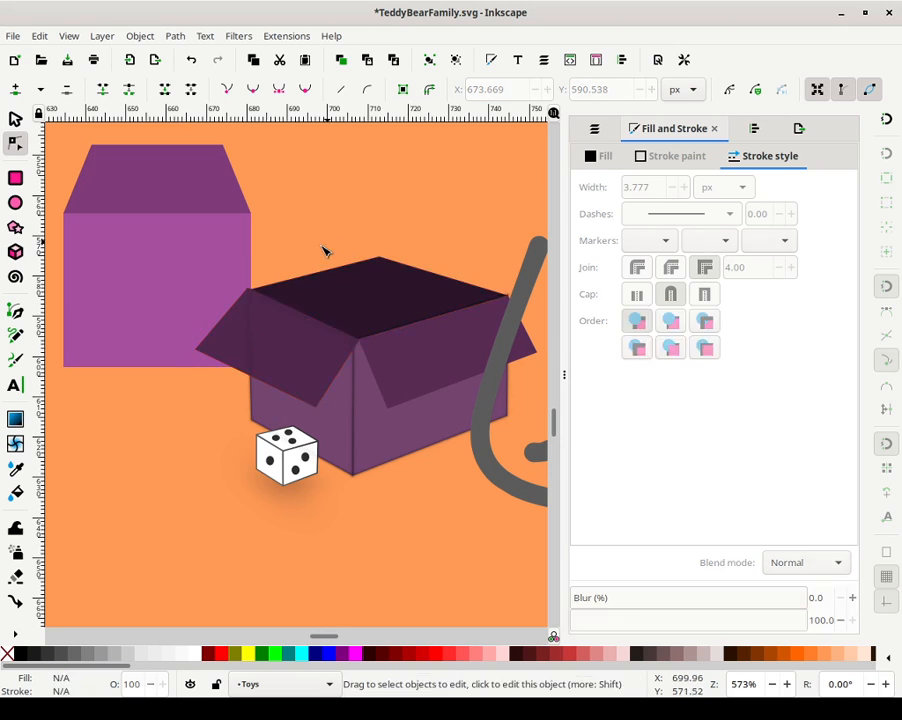
# Readjust the left flap's two left corner nodes to align the flap with the corner of the box opening
pyautogui.click(254, 288)
pyautogui.moveTo(212, 276); pyautogui.dragTo(264, 432)
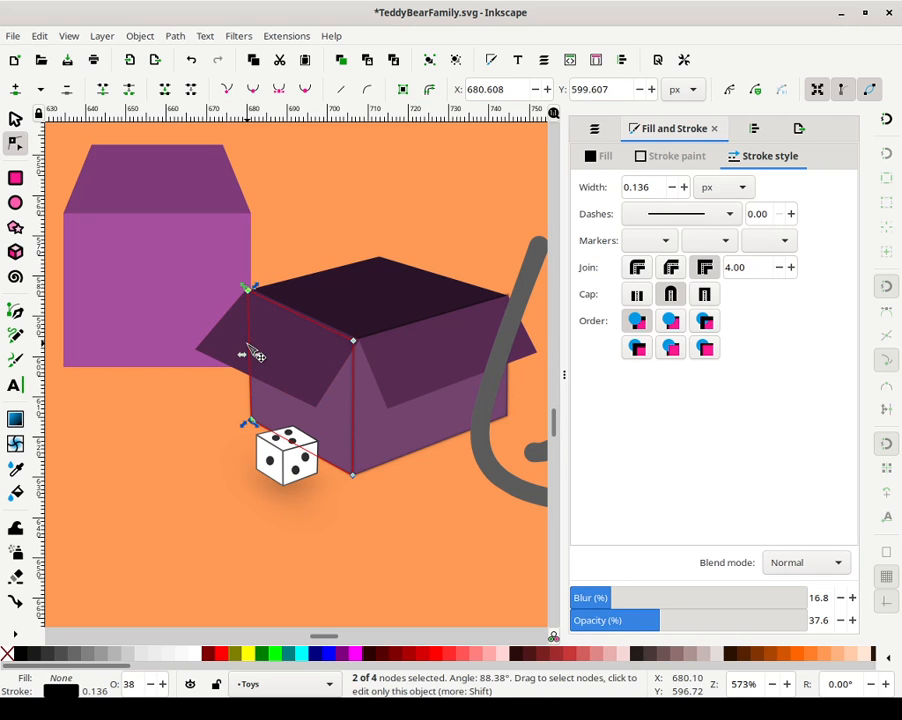
pyautogui.click(294, 378)
pyautogui.moveTo(166, 278); pyautogui.dragTo(288, 355)
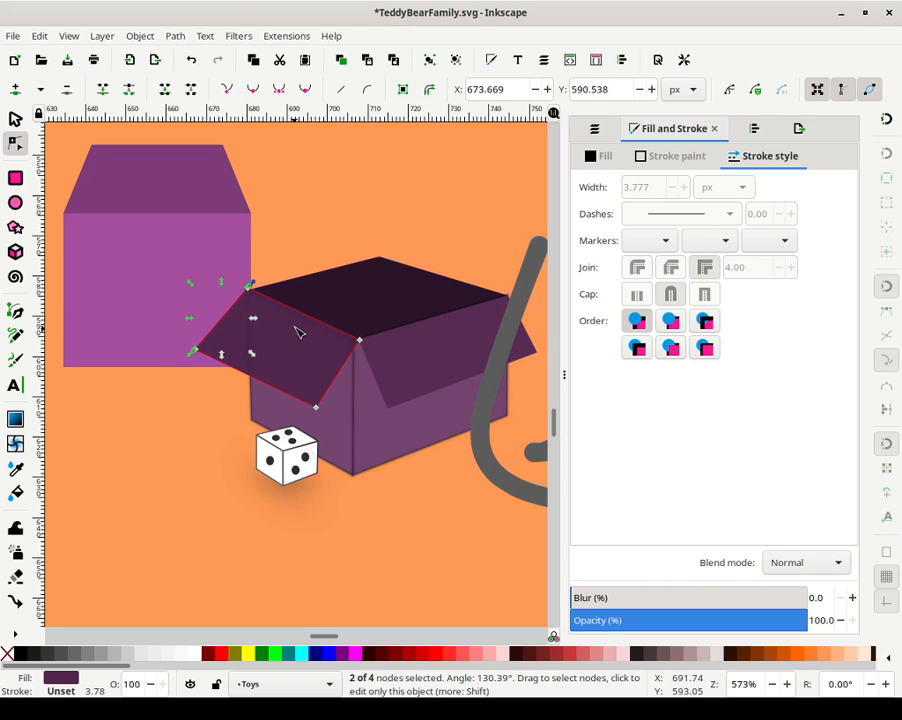
pyautogui.scroll(3, 262, 318)
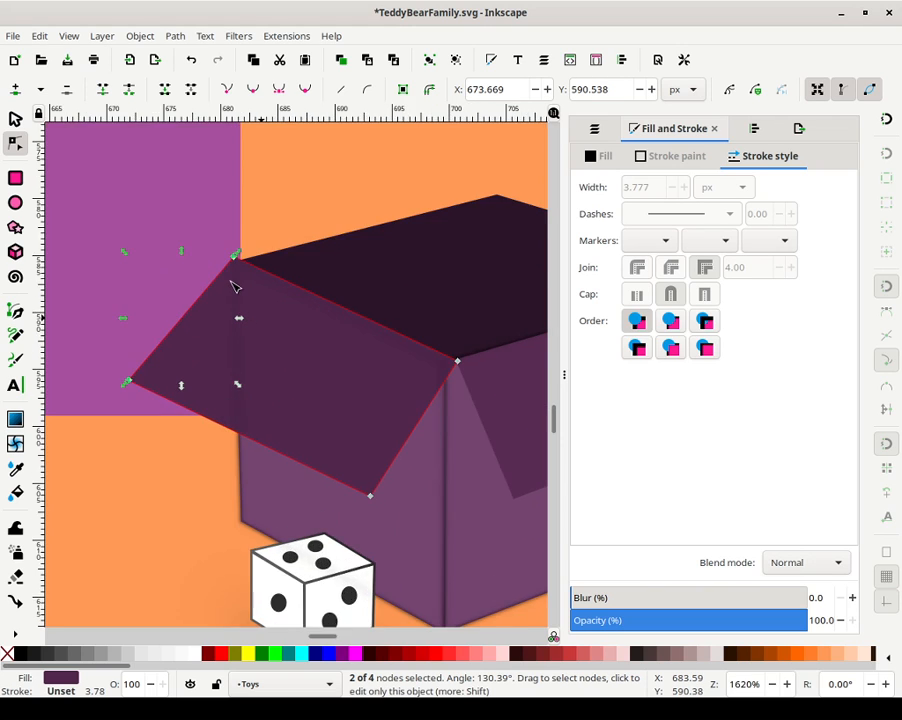
pyautogui.moveTo(226, 236)
pyautogui.mouseDown()
pyautogui.moveTo(236, 250)
pyautogui.moveTo(227, 241)
pyautogui.mouseUp()
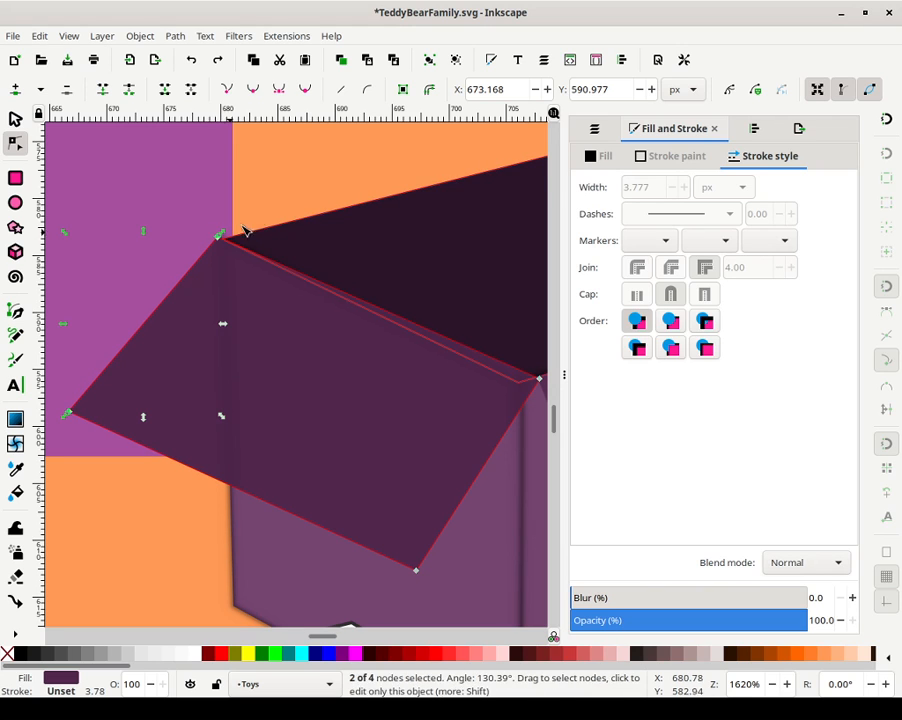
pyautogui.press('Escape')
# Move the left corner node of the dark box opening onto the upper corner of the left flap
pyautogui.click(225, 241)
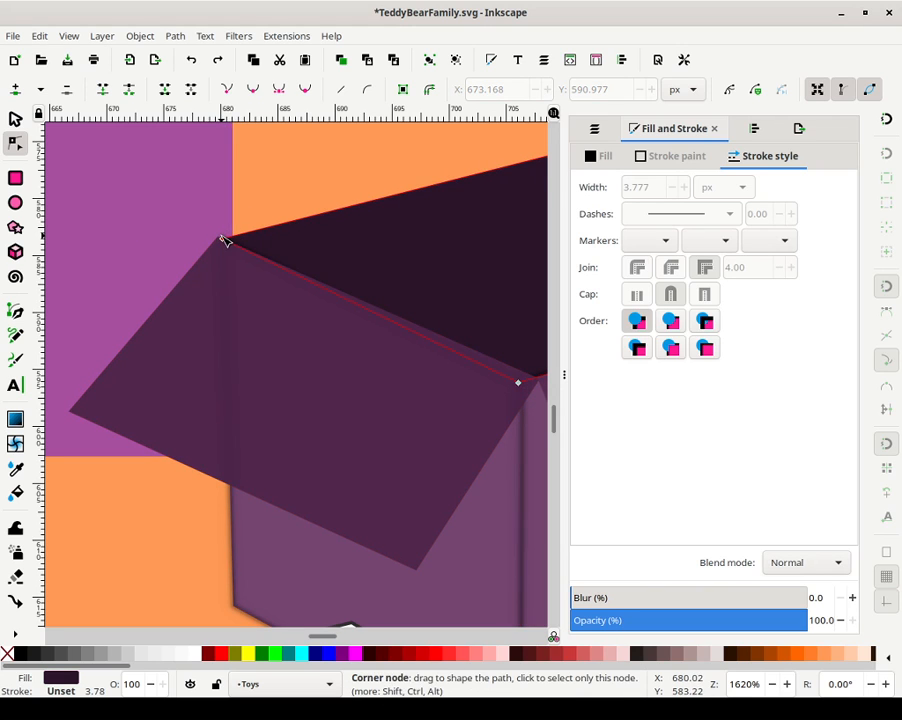
pyautogui.moveTo(222, 240); pyautogui.dragTo(220, 238)
pyautogui.press('Escape')
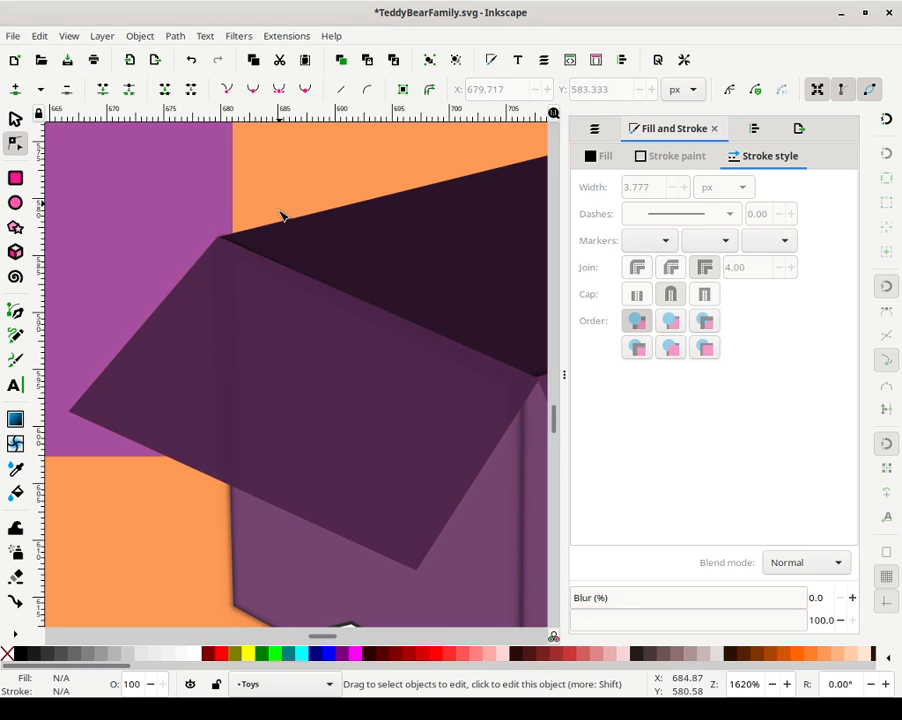
# Look over the toys and the whole room scene
pyautogui.press('*')
pyautogui.press('-')
pyautogui.press('-')
pyautogui.press('-')
pyautogui.press('-')
pyautogui.press('-')
pyautogui.press('-')
pyautogui.press('-')
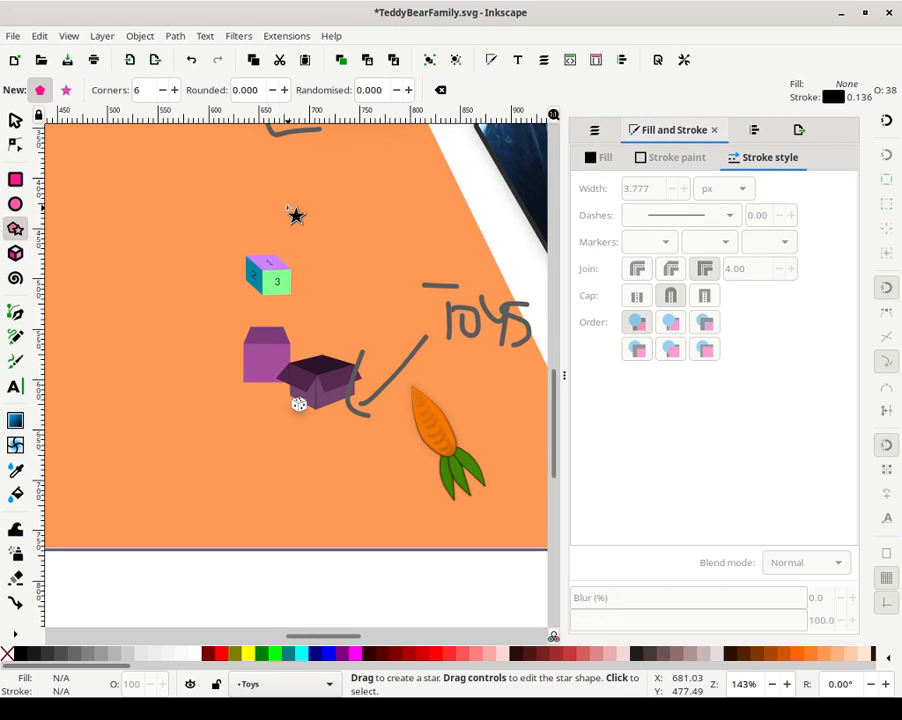
pyautogui.press('+')
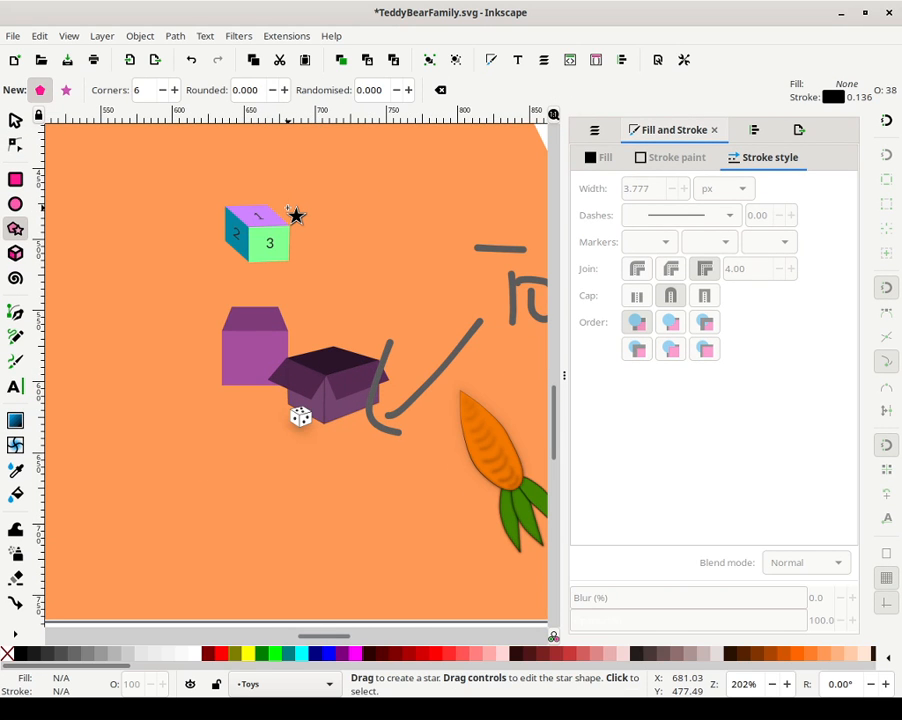
pyautogui.press('s')
pyautogui.keyDown('ctrl'); pyautogui.scroll(-4, 202, 226); pyautogui.keyUp('ctrl')
pyautogui.moveTo(171, 197)
pyautogui.mouseDown()
pyautogui.moveTo(386, 342)
pyautogui.moveTo(350, 315)
pyautogui.mouseUp()
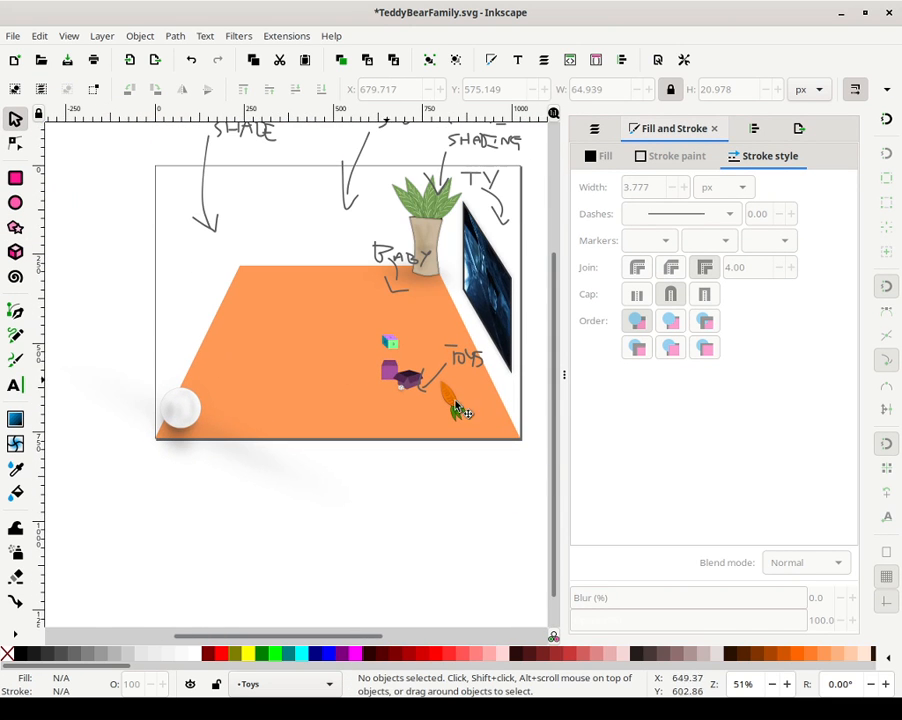
# Lock the Toys layer and delete the Toys 1 sketch layer
pyautogui.hotkey('ctrl', 'shift', 'l')
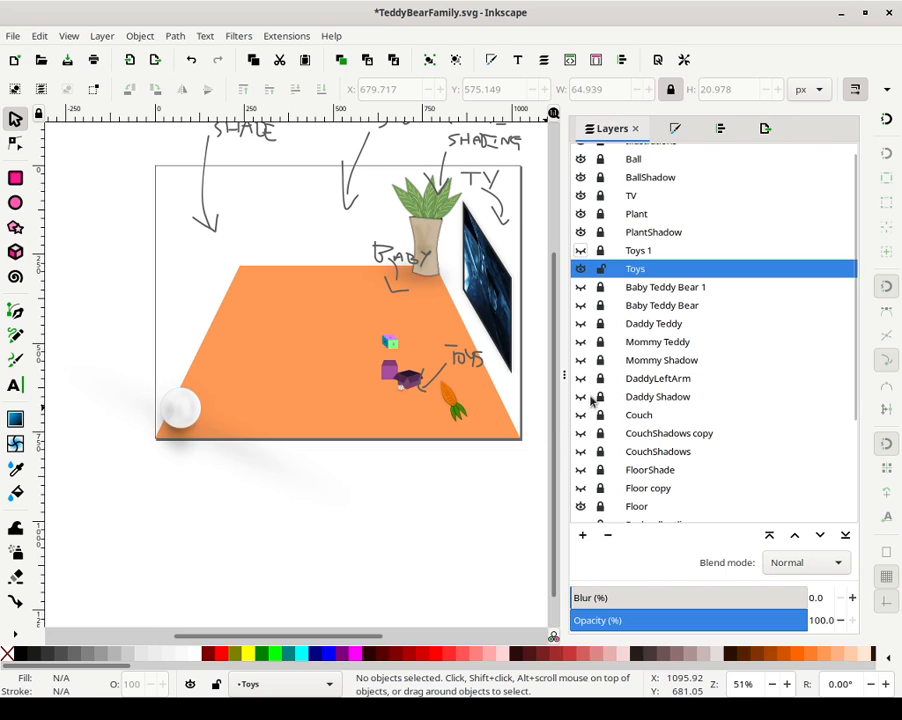
pyautogui.click(600, 269)
pyautogui.click(634, 251)
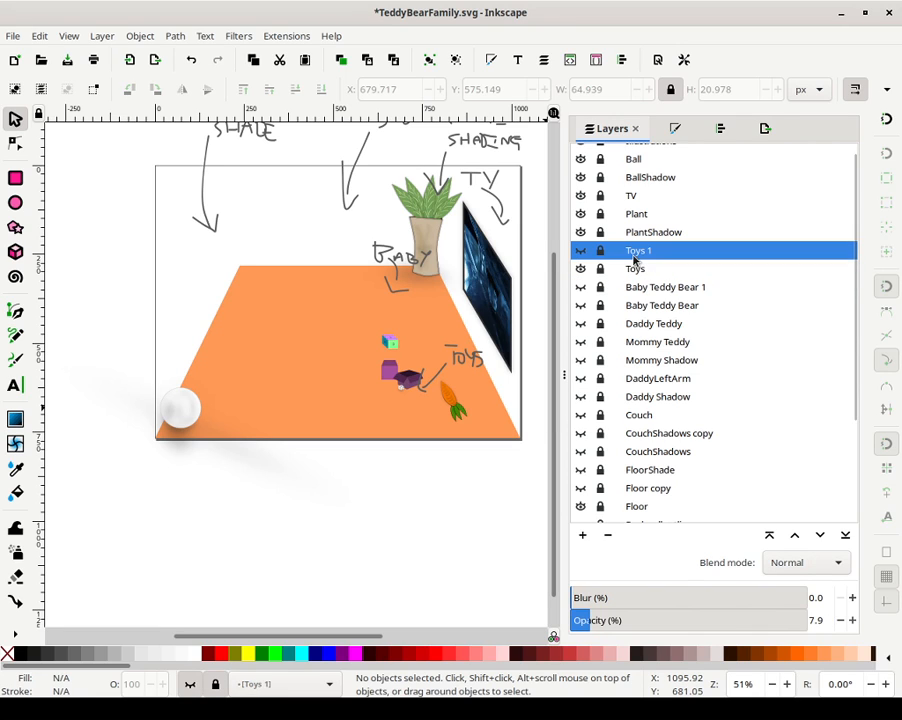
pyautogui.click(608, 537)
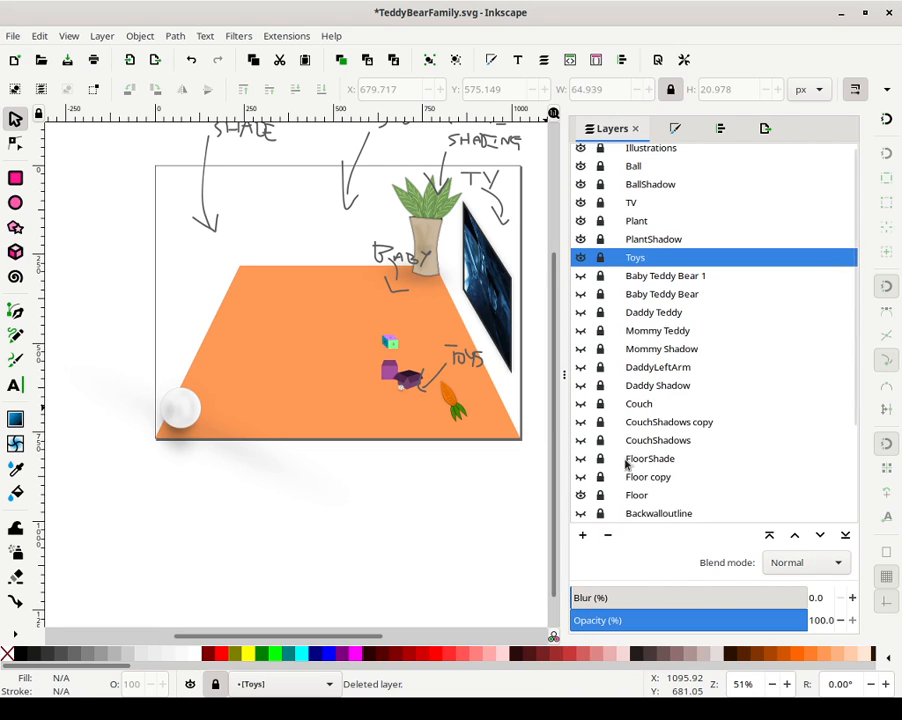
# Show every hidden layer from Baby Teddy Bear 1 down to Couch, including the daddy and mommy bears with their shadows
pyautogui.click(581, 276)
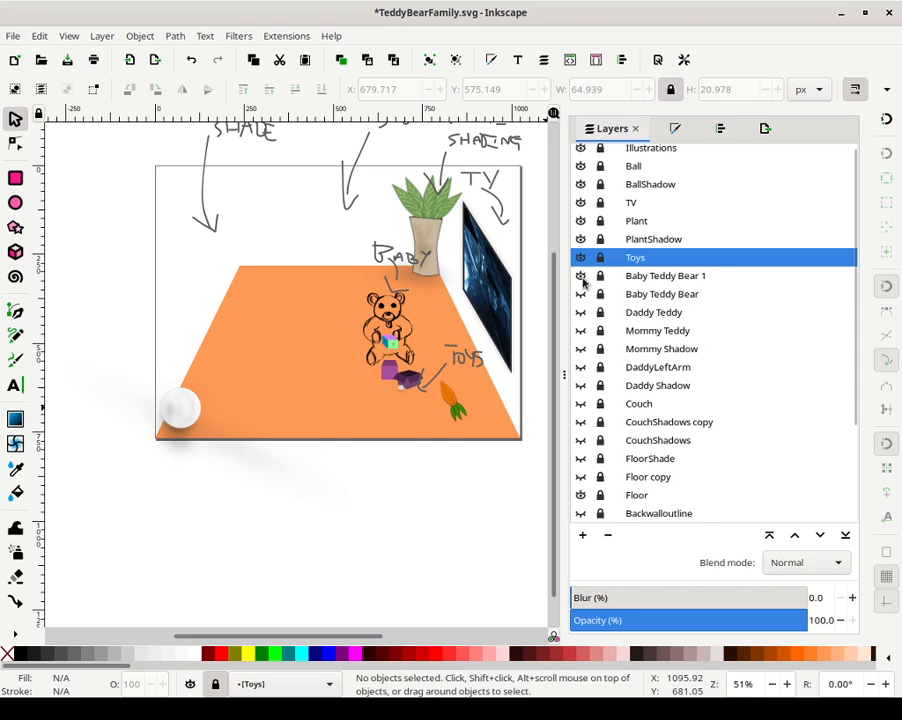
pyautogui.click(581, 294)
pyautogui.click(581, 312)
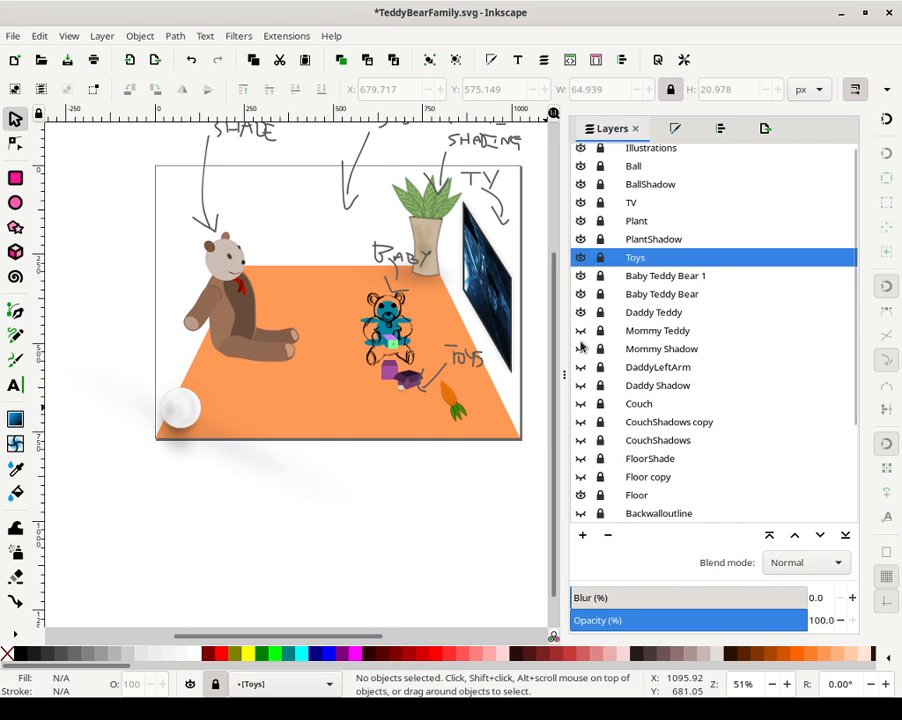
pyautogui.click(581, 330)
pyautogui.click(581, 349)
pyautogui.click(581, 367)
pyautogui.click(581, 385)
pyautogui.click(581, 403)
# Show the CouchShadows copy, CouchShadows, FloorShade and Floor copy layers
pyautogui.click(581, 422)
pyautogui.click(581, 422)
pyautogui.click(581, 441)
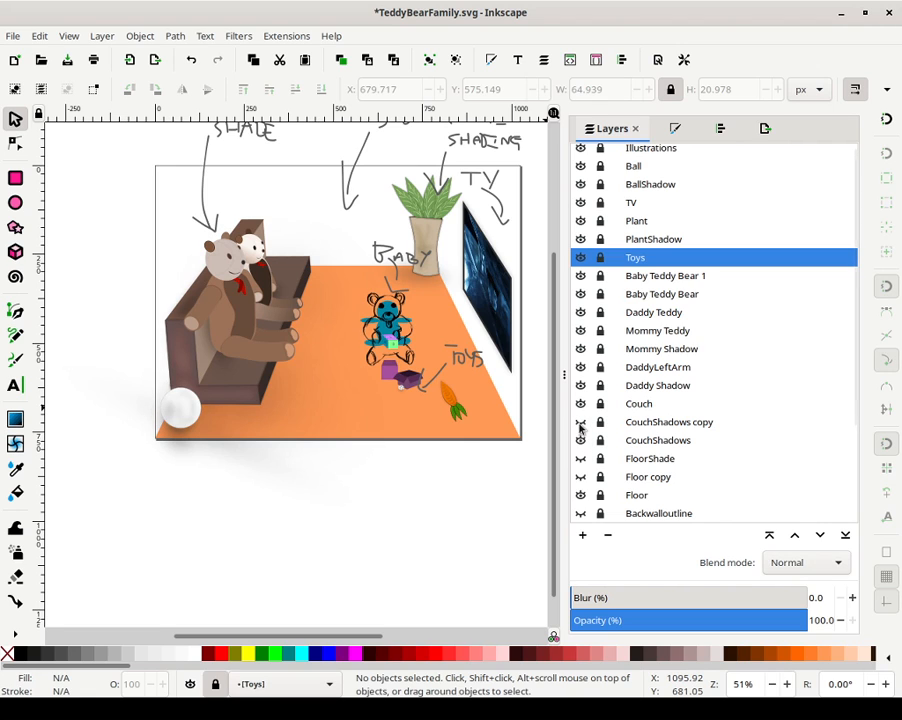
pyautogui.click(581, 422)
pyautogui.click(581, 458)
pyautogui.click(581, 476)
pyautogui.click(581, 495)
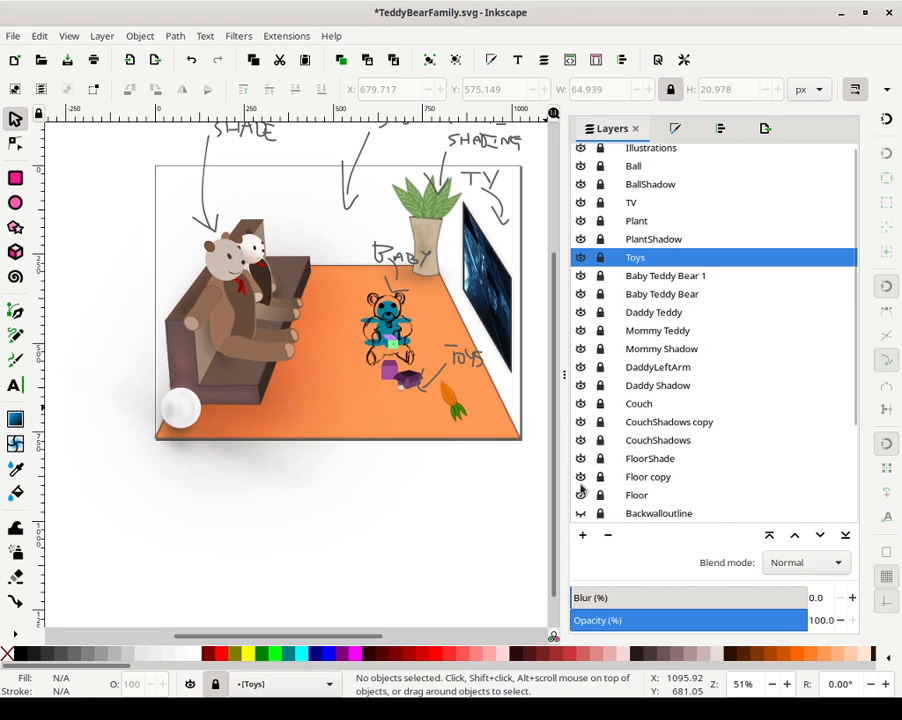
pyautogui.click(582, 535)
pyautogui.click(446, 383)
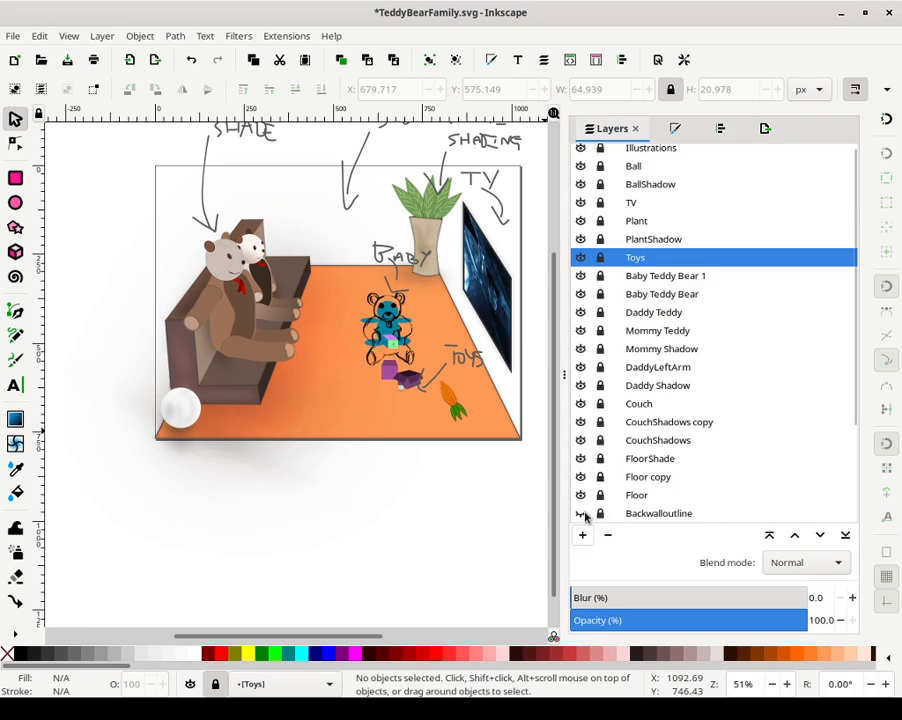
# Show the Backwalloutline, Picture Caption, Picture, Window, WallShade0, SideWalls, BackWall and Backdrop layers
pyautogui.scroll(-3, 600, 462)
pyautogui.click(581, 403)
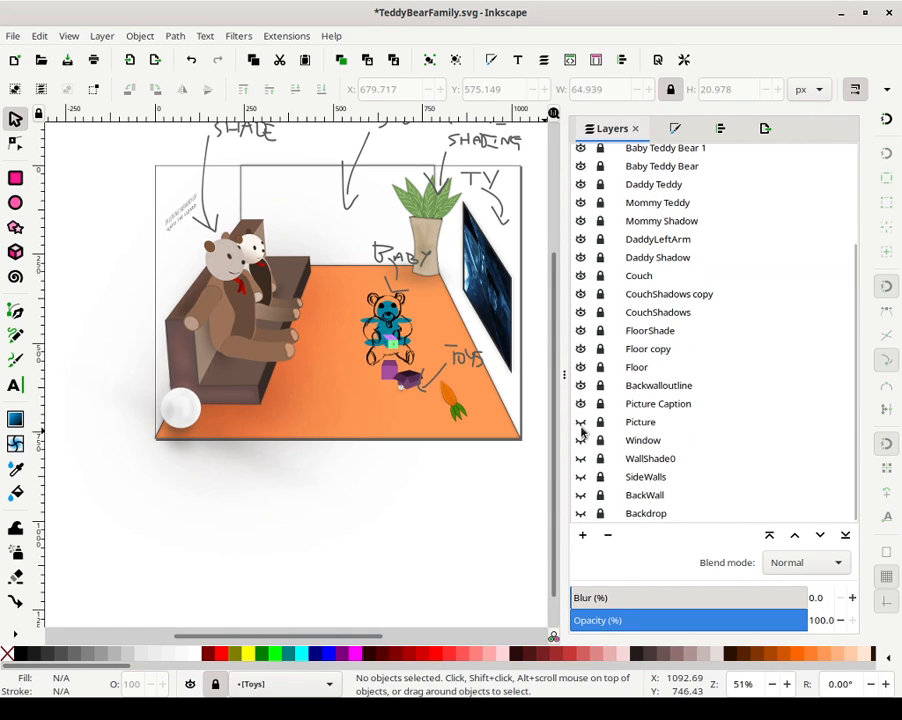
pyautogui.click(581, 422)
pyautogui.click(581, 440)
pyautogui.click(581, 458)
pyautogui.click(580, 477)
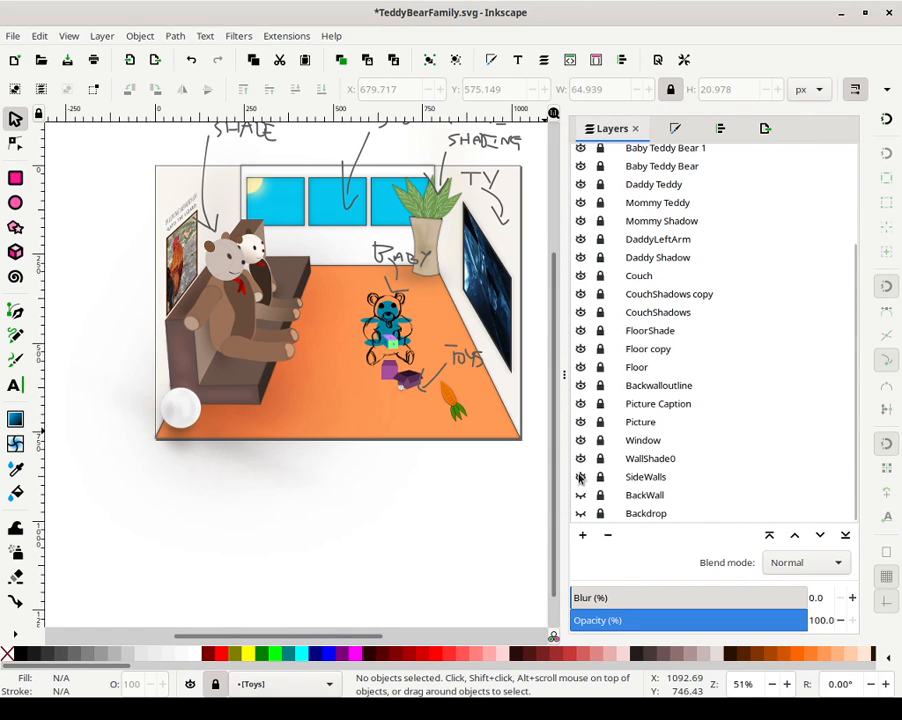
pyautogui.click(580, 495)
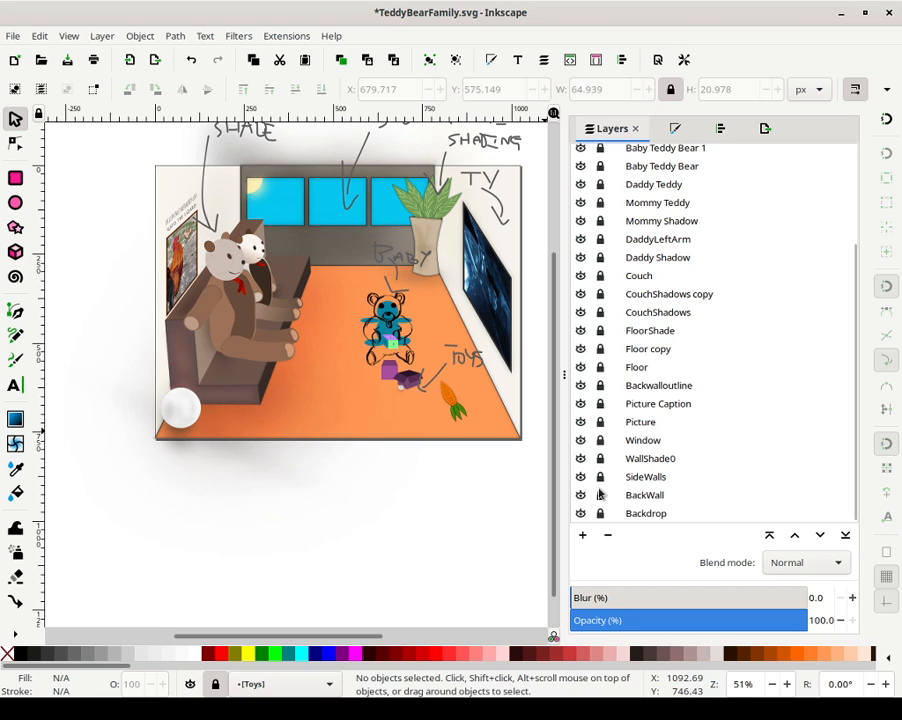
# Unlock the Baby Teddy Bear layer
pyautogui.scroll(3, 604, 460)
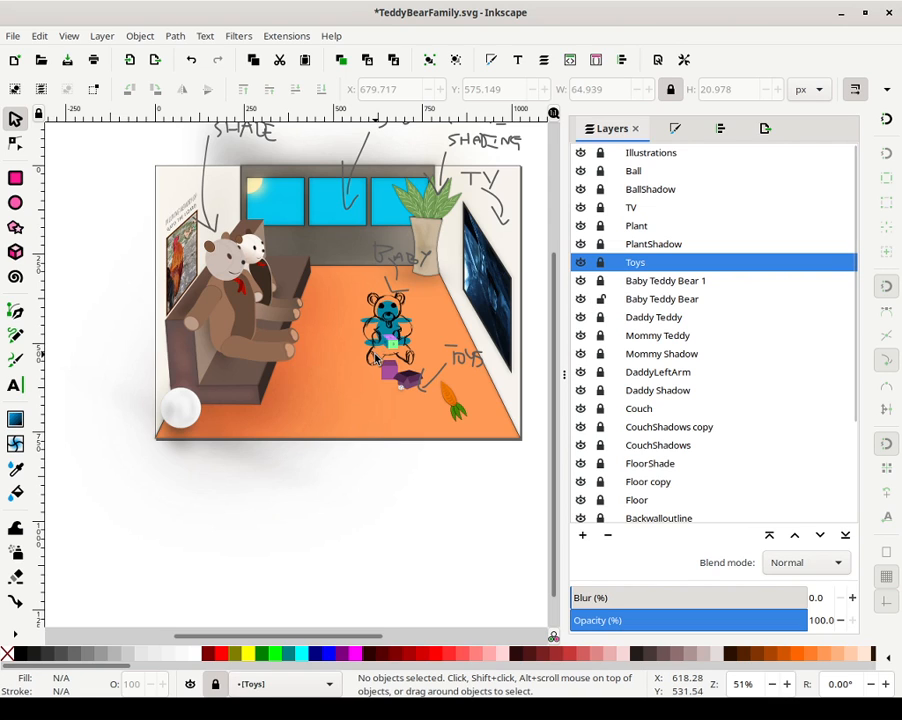
pyautogui.scroll(3, 418, 380)
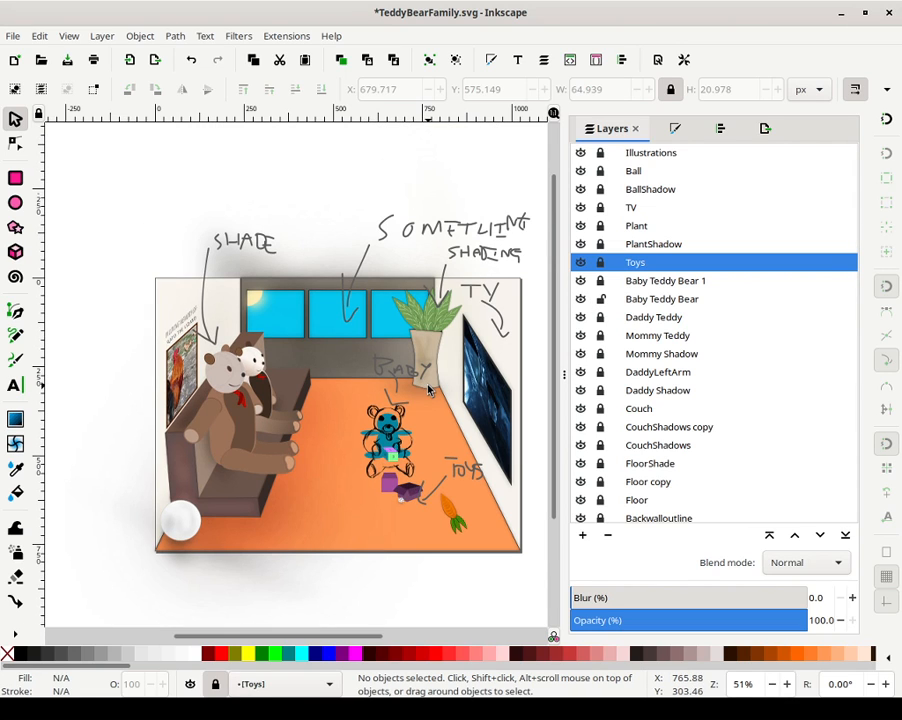
pyautogui.scroll(-2, 428, 390)
pyautogui.keyDown('ctrl'); pyautogui.scroll(4, 423, 403); pyautogui.keyUp('ctrl')
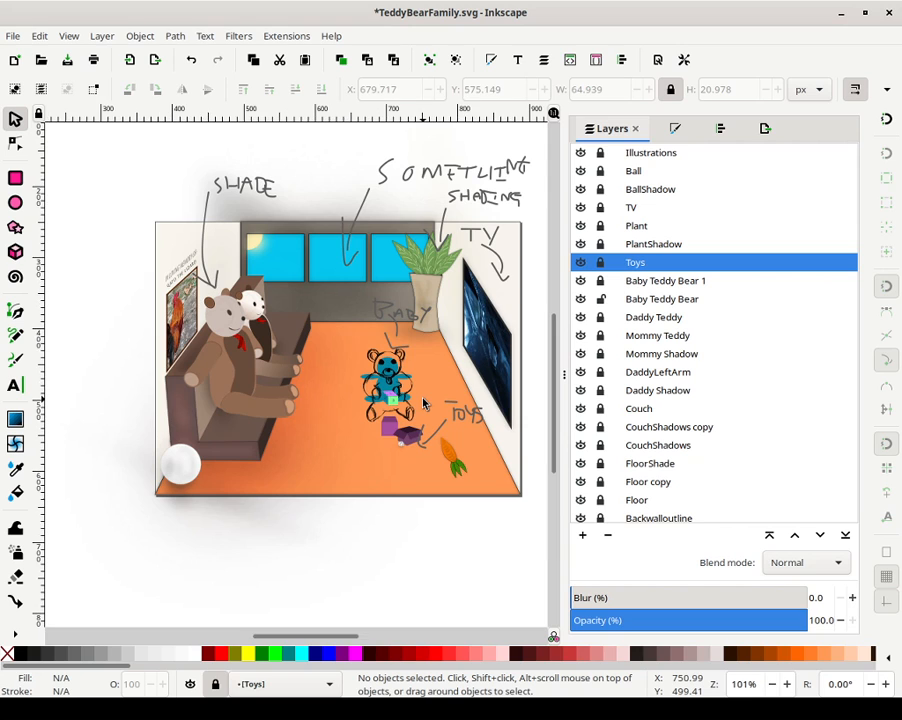
pyautogui.keyDown('ctrl'); pyautogui.scroll(2, 423, 403); pyautogui.keyUp('ctrl')
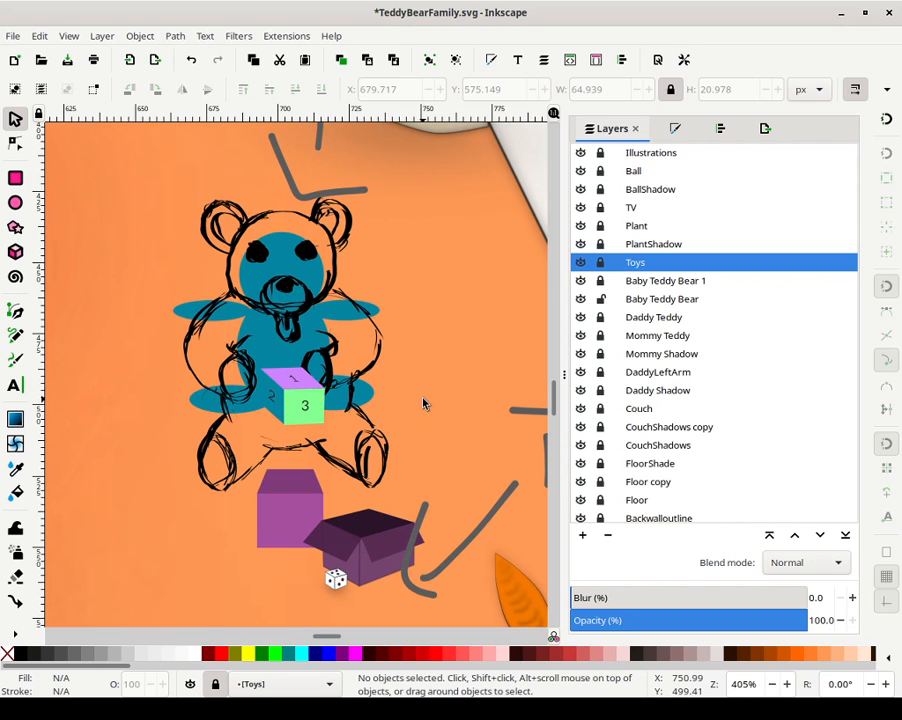
pyautogui.keyDown('ctrl'); pyautogui.scroll(4, 423, 403); pyautogui.keyUp('ctrl')
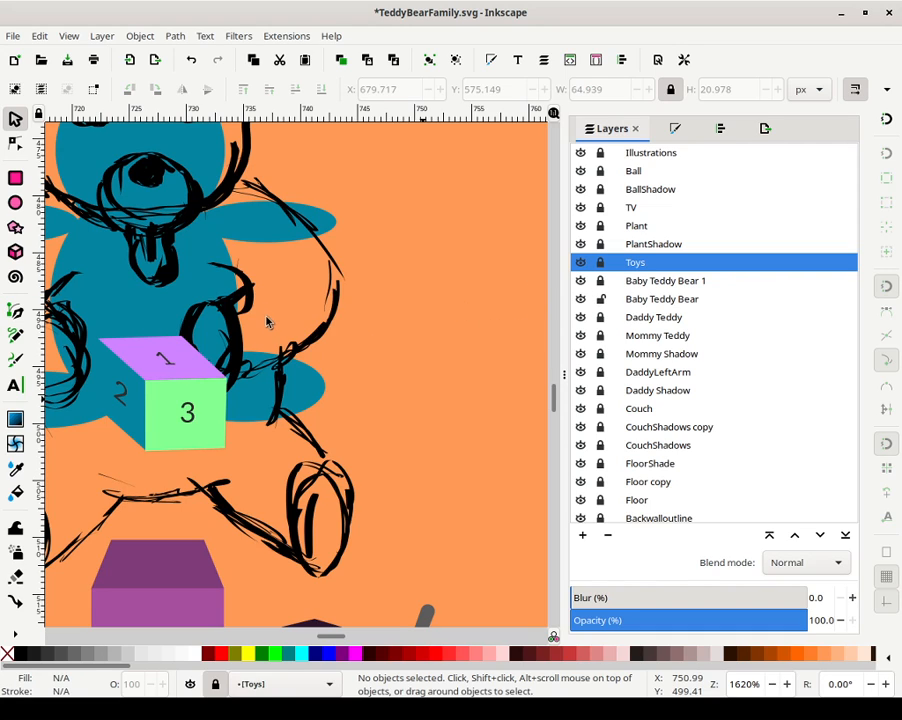
pyautogui.keyDown('ctrl'); pyautogui.scroll(-2, 194, 247); pyautogui.keyUp('ctrl')
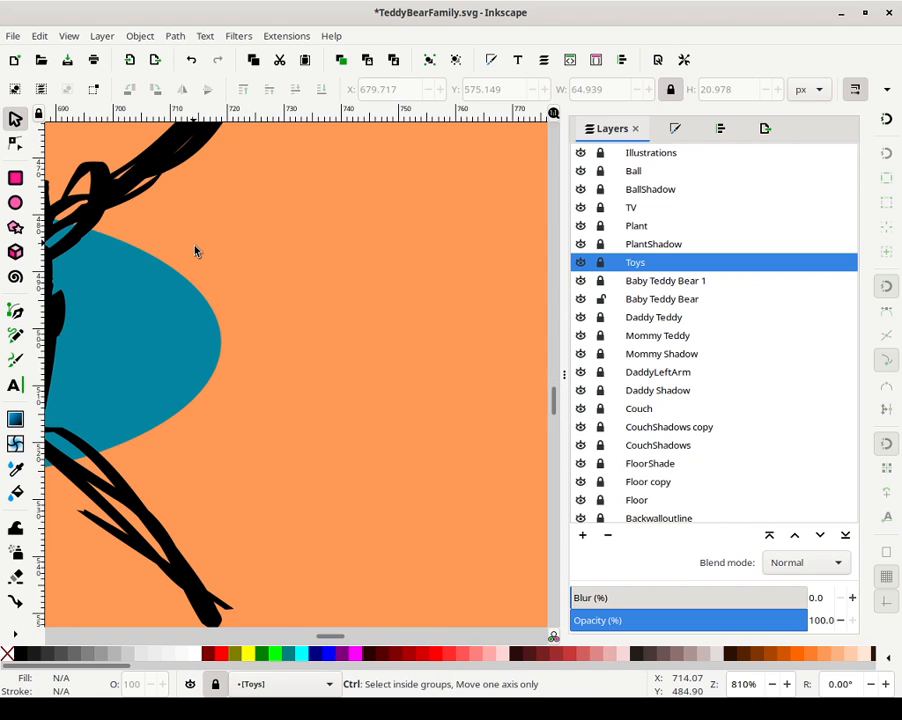
# Hide the Mommy Shadow, DaddyLeftArm, Daddy Shadow, Couch, CouchShadows copy, CouchShadows, FloorShade and Floor copy layers
pyautogui.keyDown('ctrl'); pyautogui.scroll(-10, 196, 251); pyautogui.keyUp('ctrl')
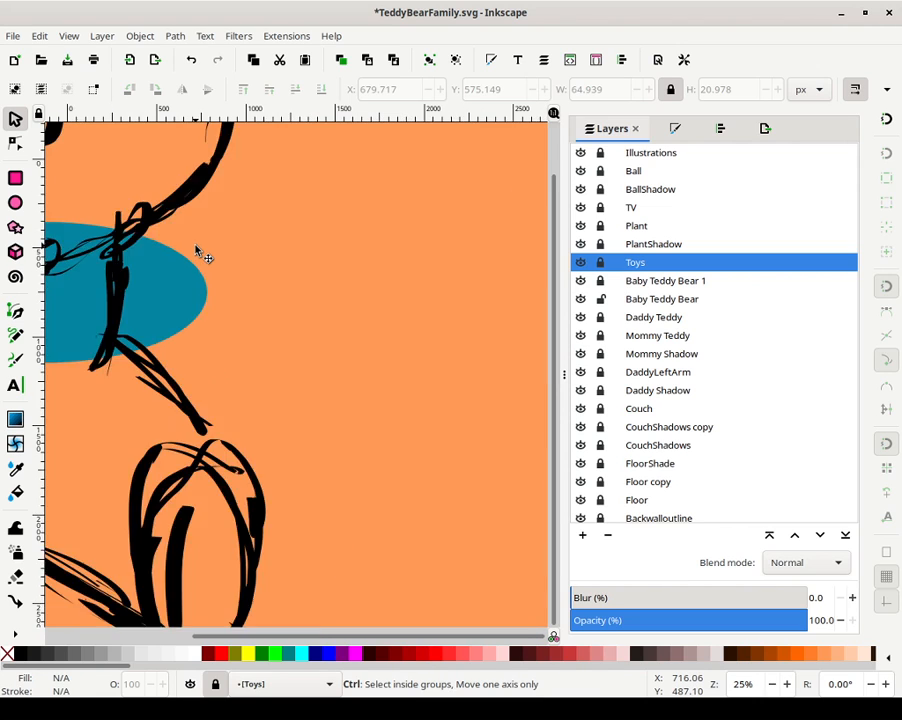
pyautogui.keyDown('ctrl'); pyautogui.scroll(4, 203, 245); pyautogui.keyUp('ctrl')
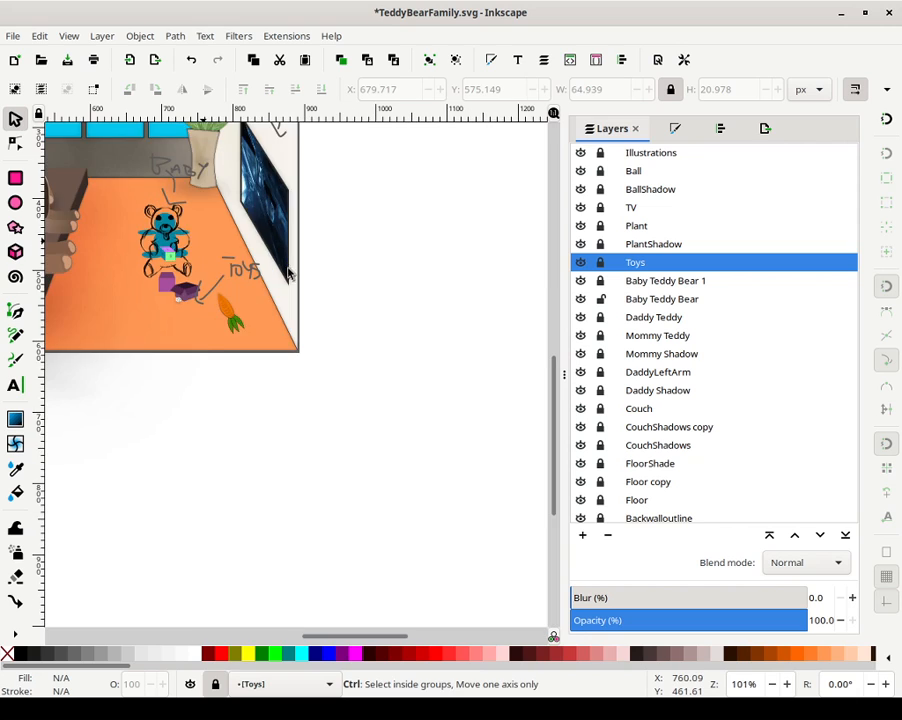
pyautogui.click(580, 428)
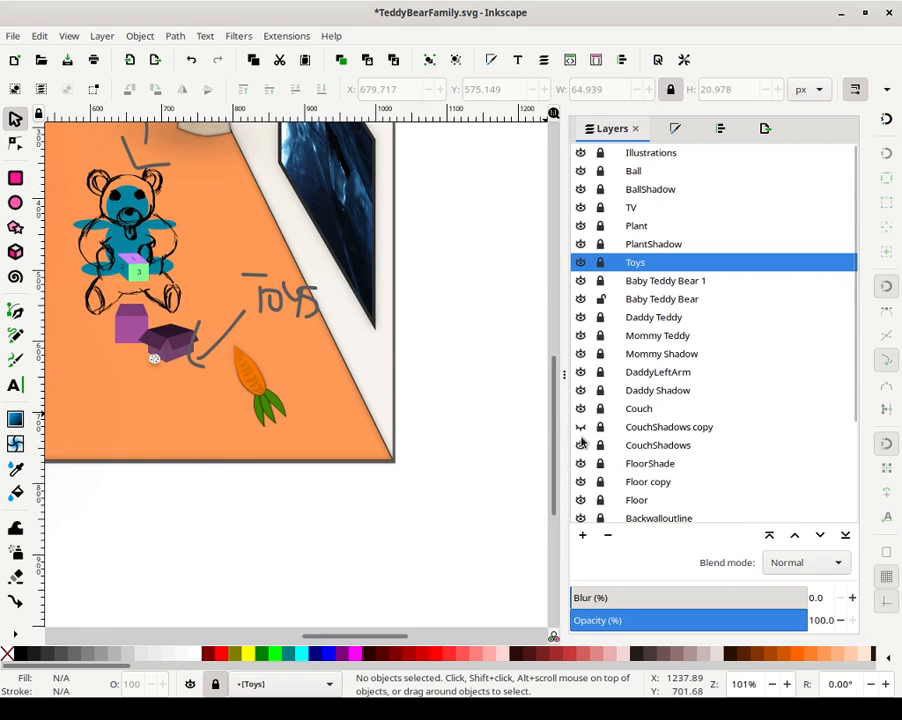
pyautogui.moveTo(581, 390); pyautogui.dragTo(588, 356)
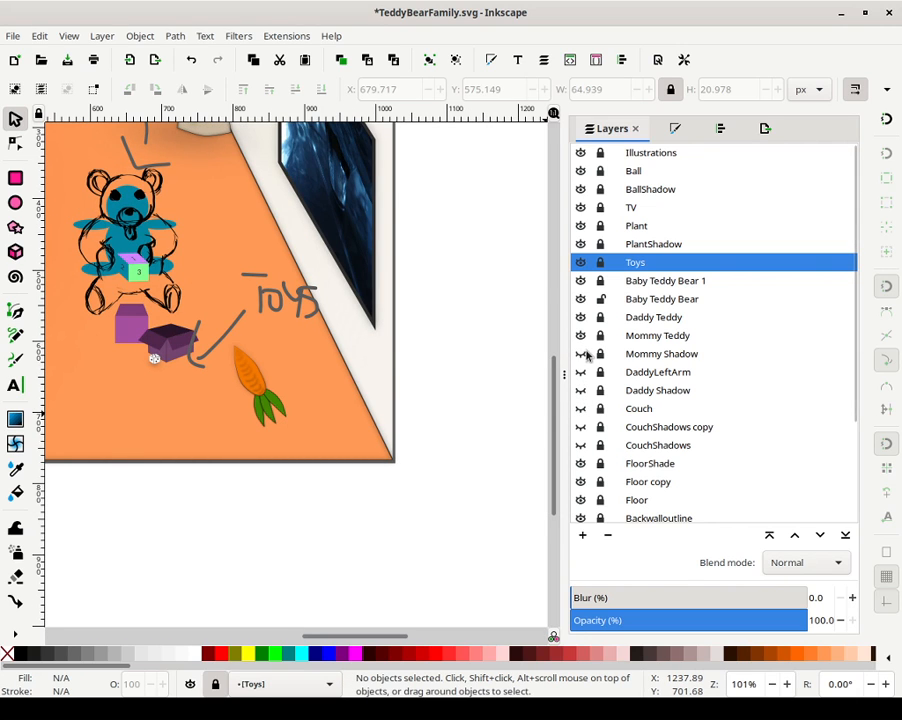
pyautogui.moveTo(583, 484); pyautogui.dragTo(588, 512)
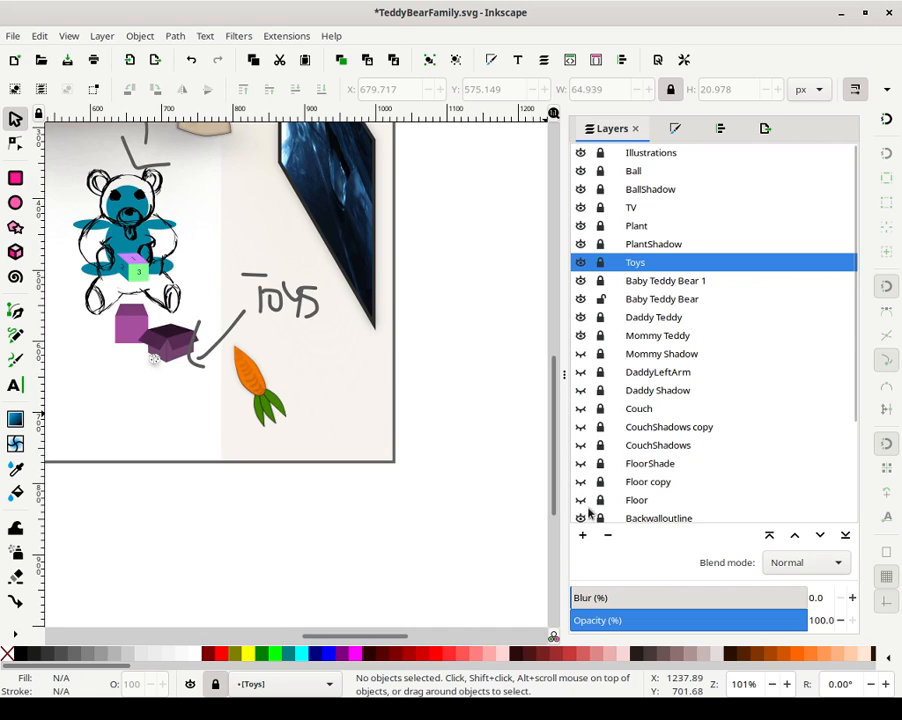
pyautogui.click(581, 501)
pyautogui.scroll(-5, 585, 520)
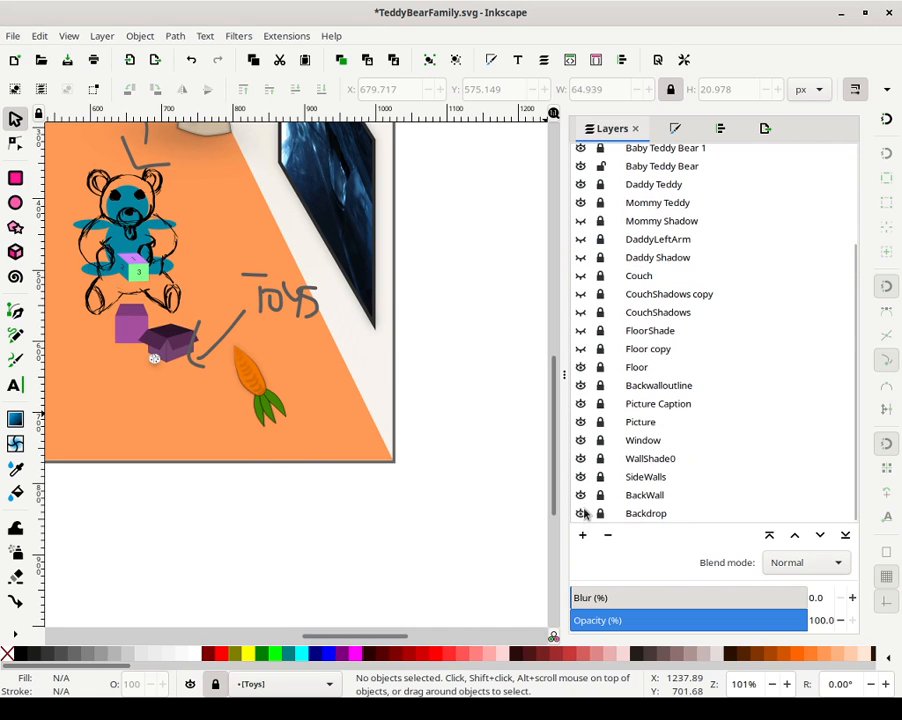
# Hide the Floor, Backwalloutline, Picture Caption, Picture, Window, WallShade0, SideWalls and BackWall layers
pyautogui.click(581, 374)
pyautogui.click(580, 423)
pyautogui.click(580, 441)
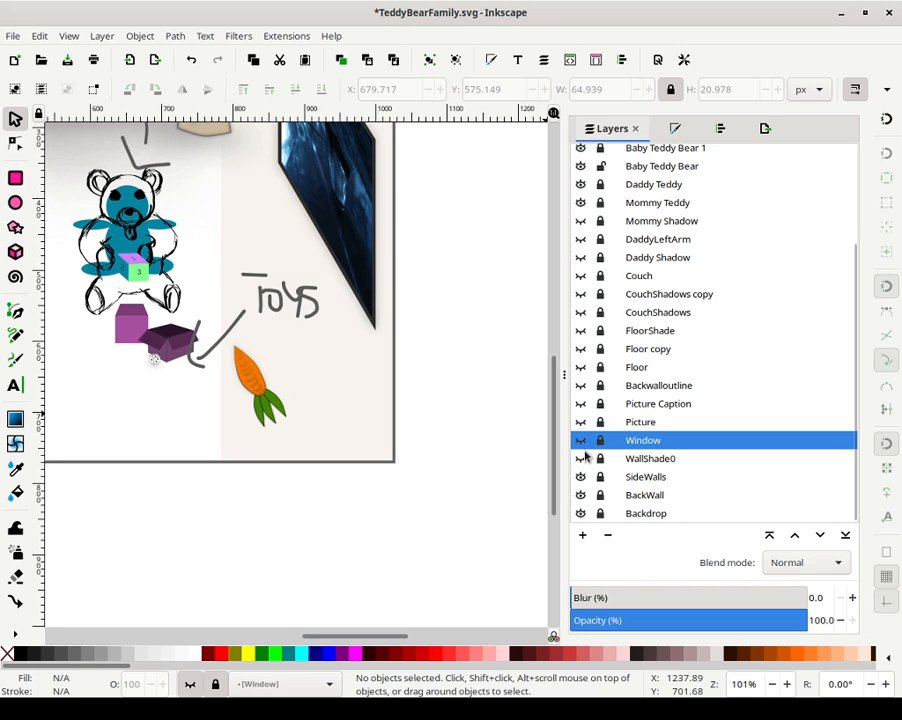
pyautogui.click(581, 495)
# Enlarge the head ellipse in the Baby Teddy Bear layer to about 76 px and fit it inside the sketched head outline
pyautogui.hscroll(-5, 423, 352)
pyautogui.scroll(2, 423, 352)
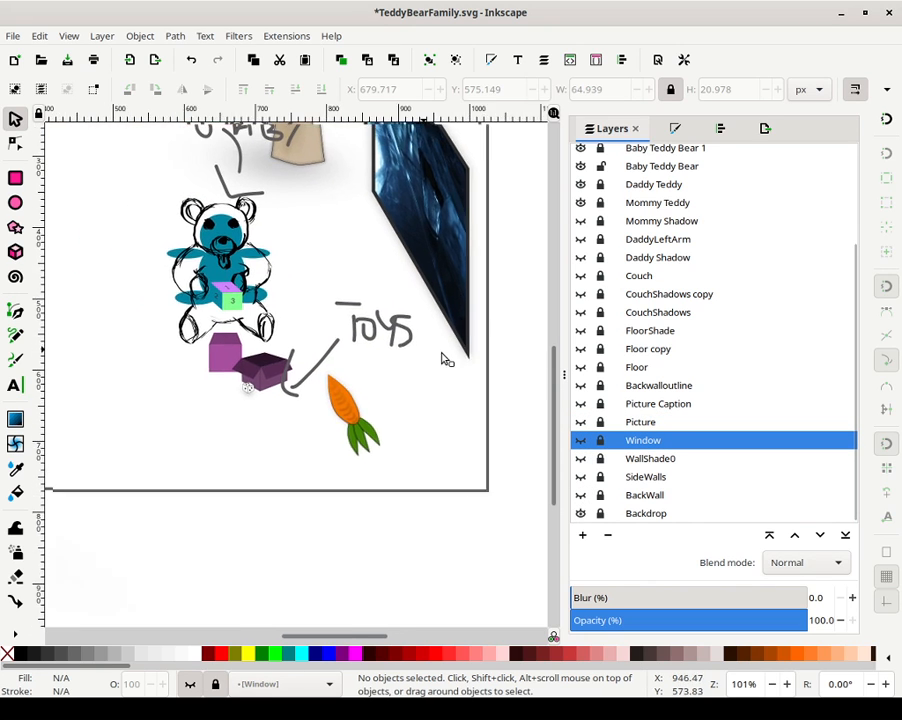
pyautogui.scroll(3, 360, 432)
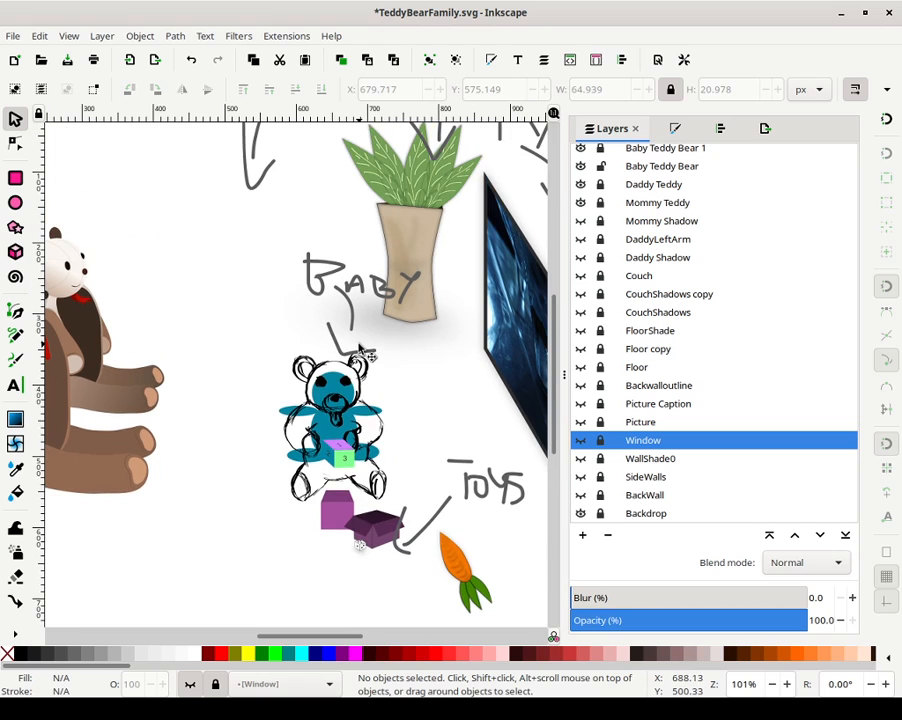
pyautogui.keyDown('ctrl'); pyautogui.scroll(4, 335, 415); pyautogui.keyUp('ctrl')
pyautogui.keyDown('ctrl'); pyautogui.scroll(1, 333, 414); pyautogui.keyUp('ctrl')
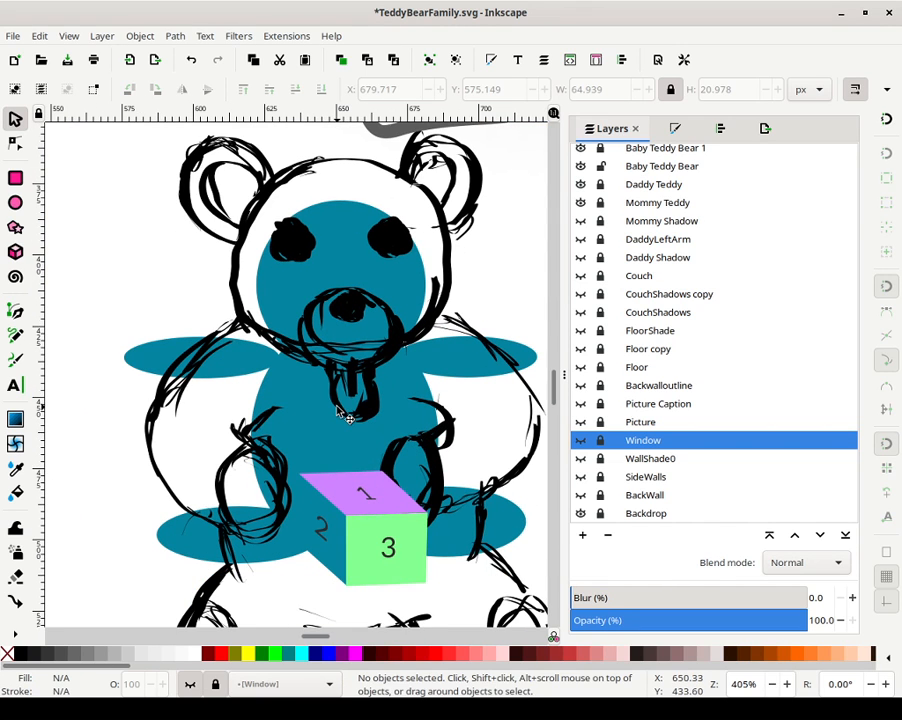
pyautogui.keyDown('ctrl'); pyautogui.scroll(-2, 252, 282); pyautogui.keyUp('ctrl')
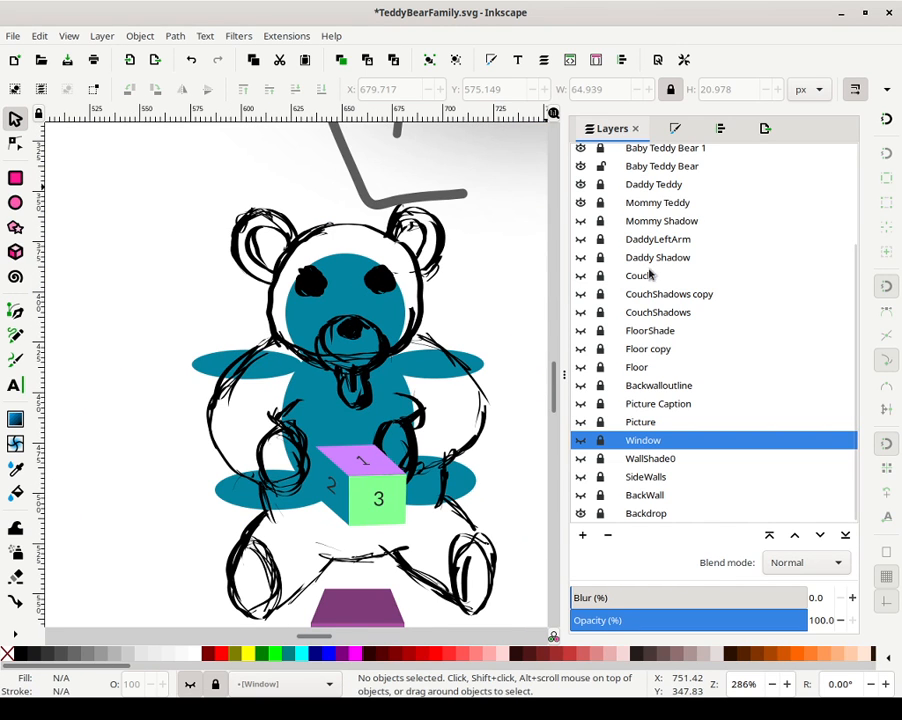
pyautogui.scroll(3, 638, 238)
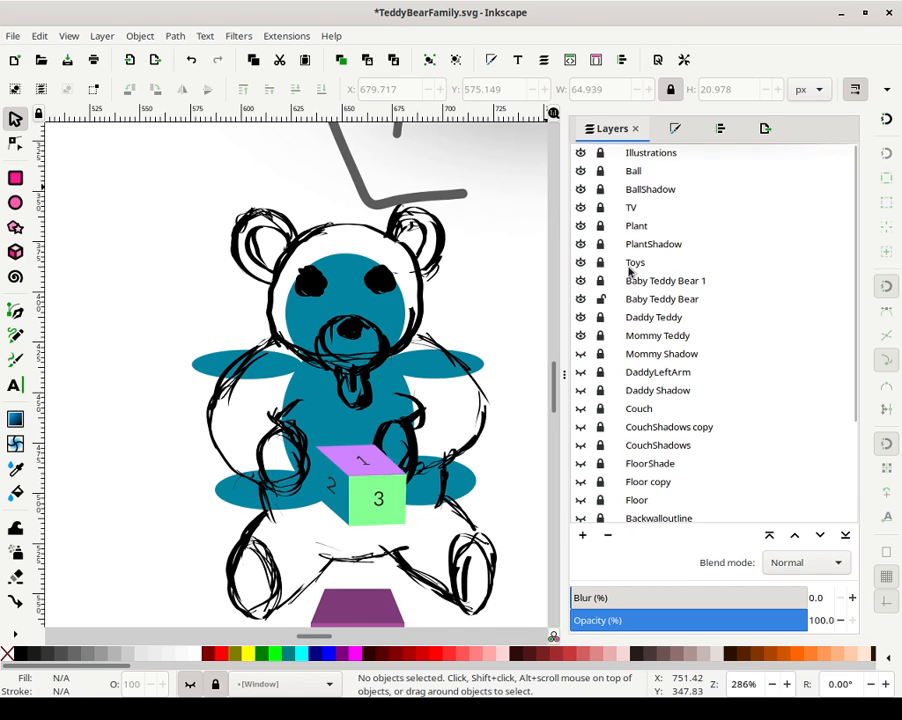
pyautogui.click(634, 298)
pyautogui.click(388, 293)
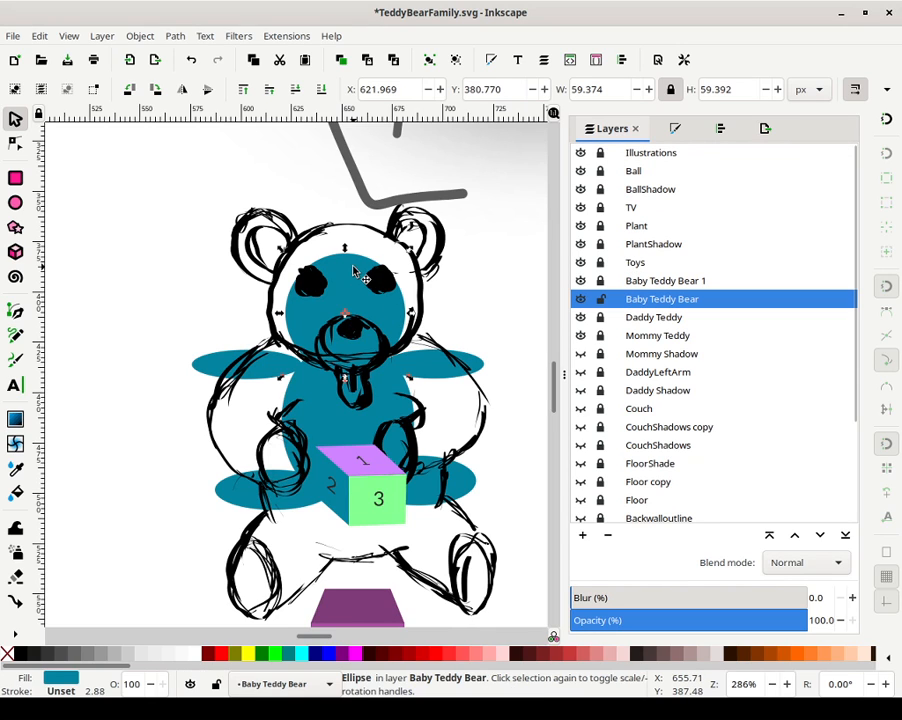
pyautogui.moveTo(413, 252); pyautogui.dragTo(432, 234)
pyautogui.moveTo(357, 261); pyautogui.dragTo(358, 240)
pyautogui.moveTo(426, 224); pyautogui.dragTo(429, 224)
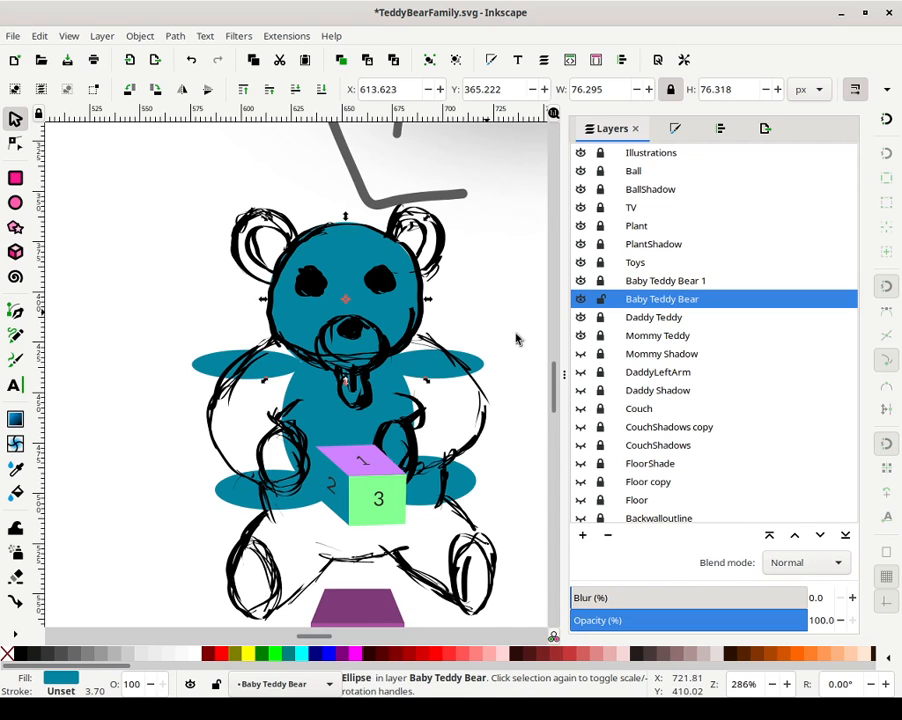
pyautogui.click(534, 328)
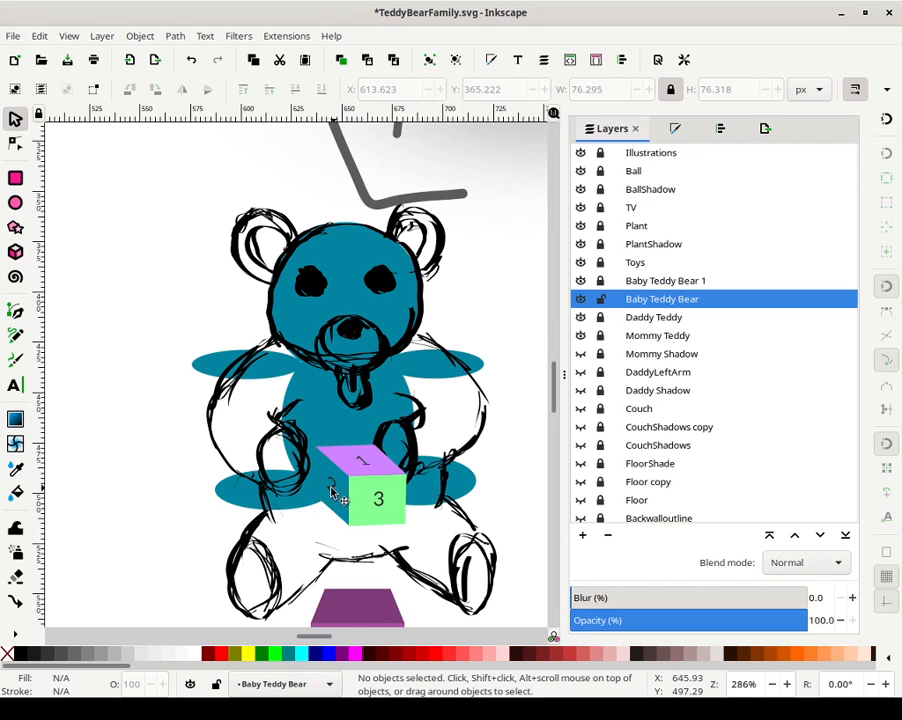
# Enlarge the body ellipse about its center to about 112 by 139 px and convert it to a path
pyautogui.click(338, 418)
pyautogui.moveTo(420, 480); pyautogui.dragTo(465, 573)
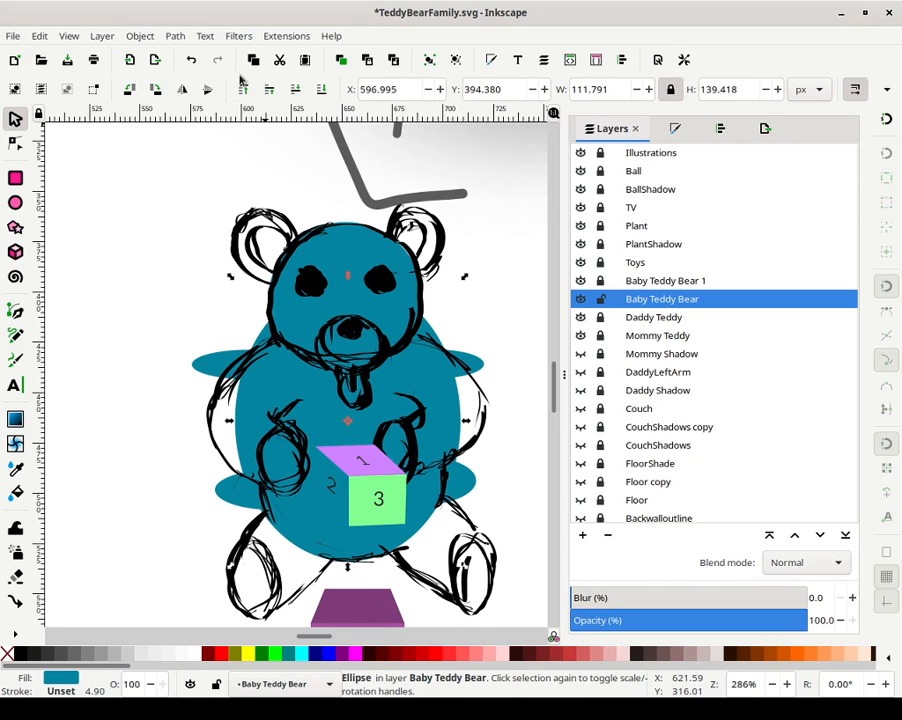
pyautogui.click(175, 36)
pyautogui.click(233, 57)
pyautogui.press('Escape')
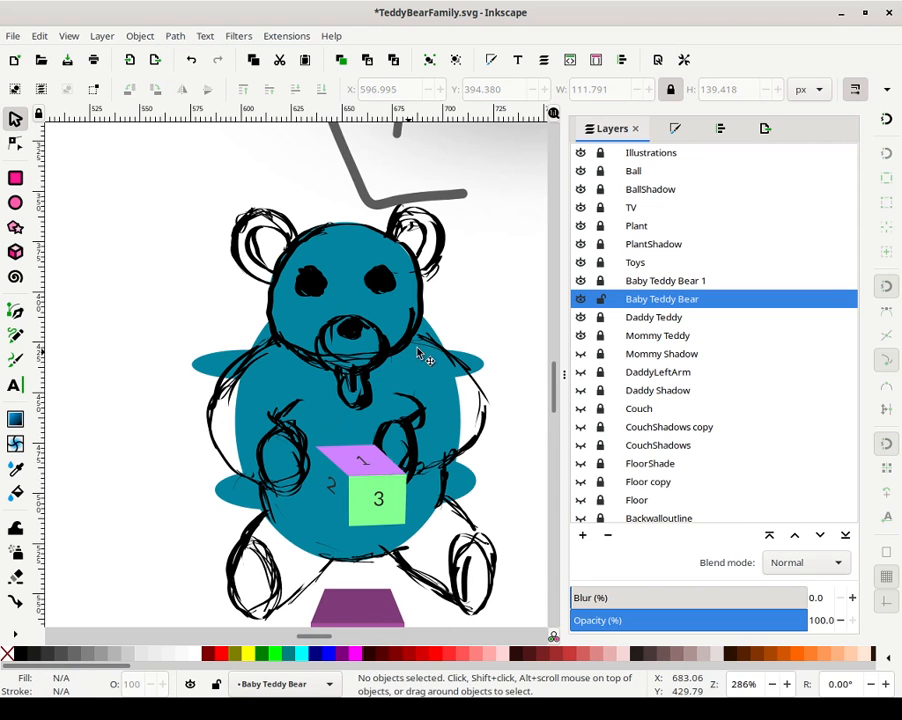
# Lower the top node of the body path so its upper edge sits behind the bear's muzzle
pyautogui.press('n')
pyautogui.click(339, 298)
pyautogui.click(347, 281)
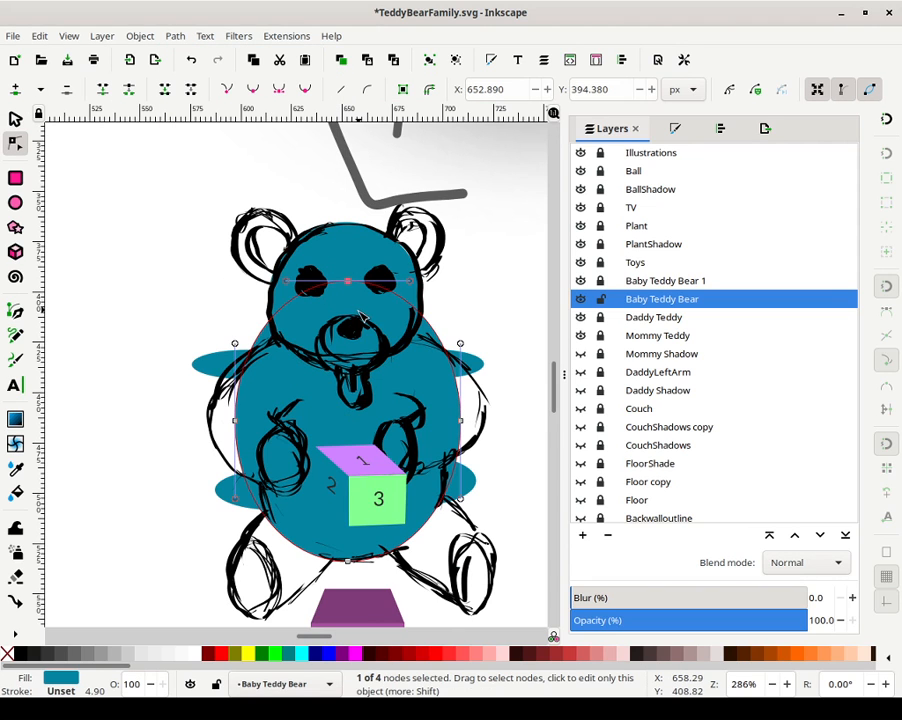
pyautogui.press('Down')
pyautogui.press('Down')
pyautogui.press('Down')
pyautogui.press('Down')
pyautogui.press('Down')
pyautogui.press('Down')
pyautogui.press('Down')
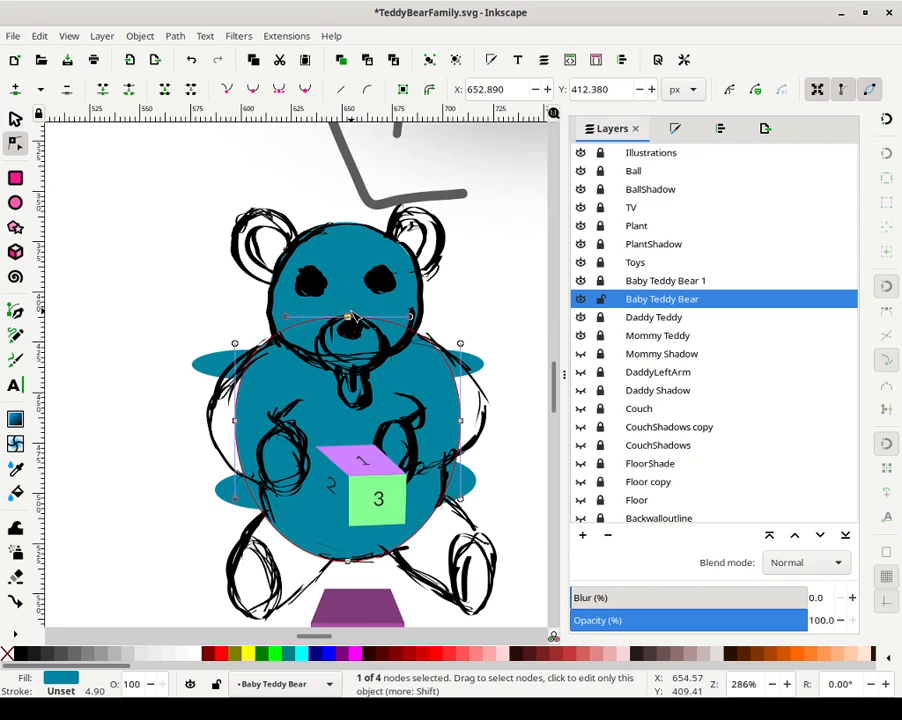
pyautogui.press('Down')
pyautogui.press('Down')
pyautogui.press('Up')
# Narrow the body path by scaling its two side nodes symmetrically inward
pyautogui.moveTo(500, 394); pyautogui.dragTo(191, 452)
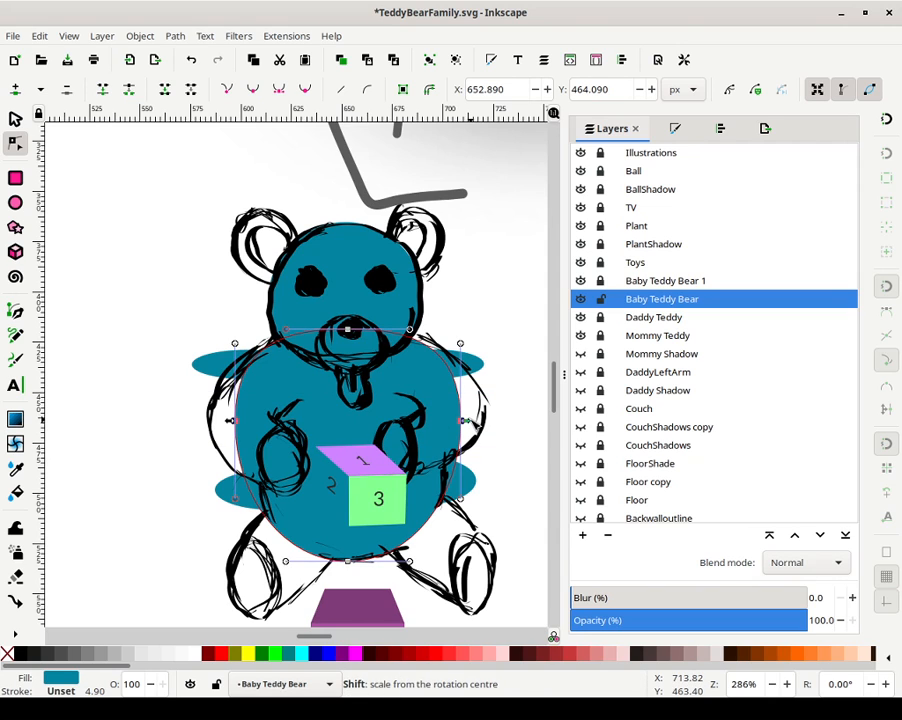
pyautogui.moveTo(465, 423); pyautogui.dragTo(446, 428)
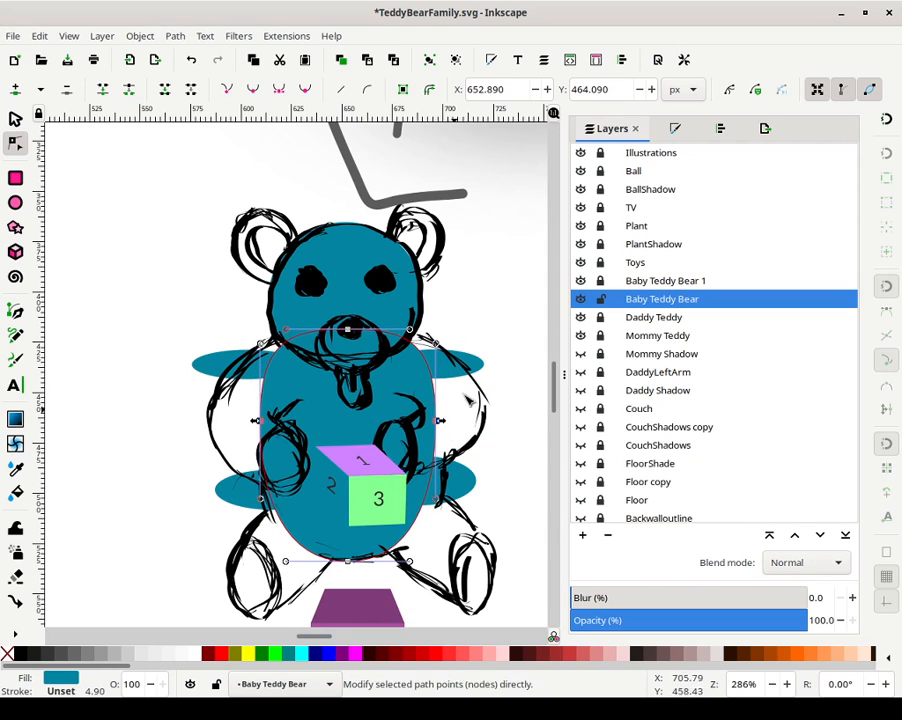
pyautogui.click(519, 338)
# Move both side nodes of the body path down to Y 476.090 px
pyautogui.moveTo(228, 404); pyautogui.dragTo(478, 461)
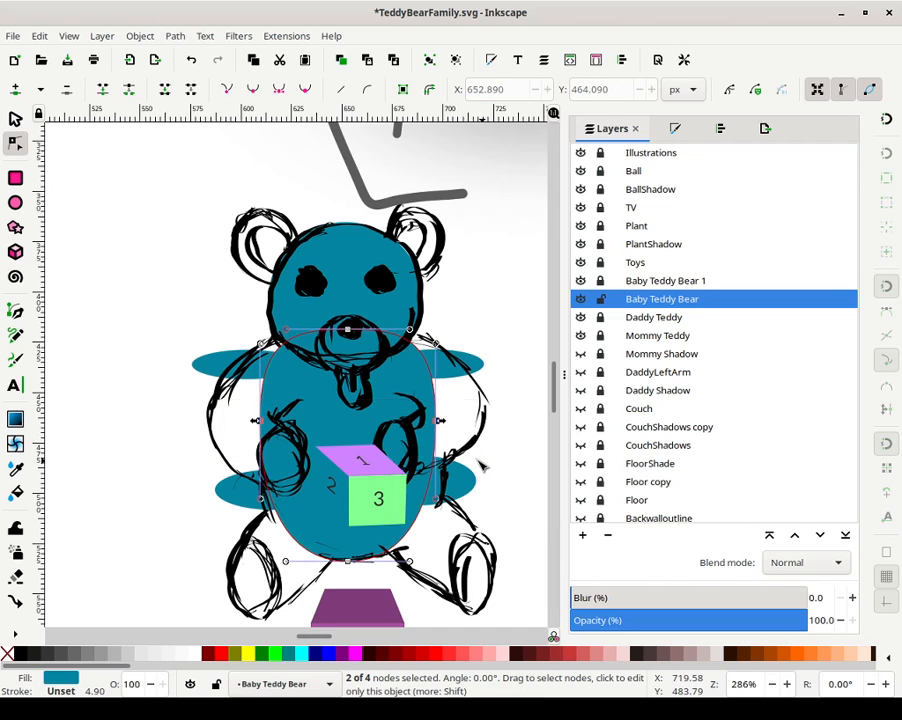
pyautogui.press('Down')
pyautogui.press('Down')
pyautogui.press('Down')
pyautogui.press('Down')
pyautogui.press('Down')
pyautogui.press('Down')
pyautogui.press('Down')
pyautogui.press('Up')
pyautogui.press('Up')
pyautogui.press('Down')
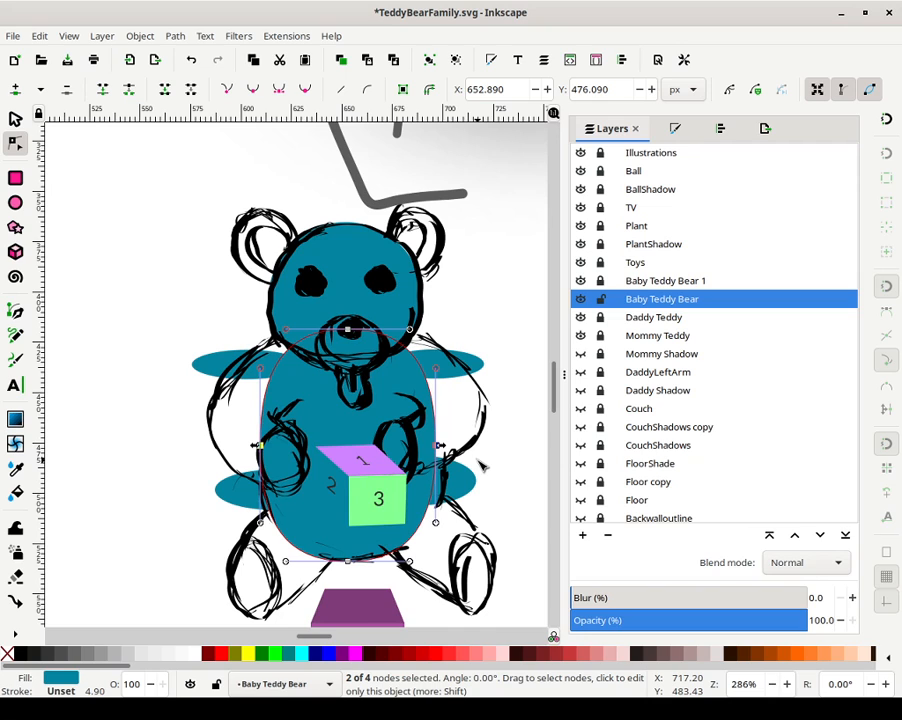
# Fit the body path to the sketch by moving its right side node outward and its bottom node slightly to the right
pyautogui.press('Escape')
pyautogui.press('Tab')
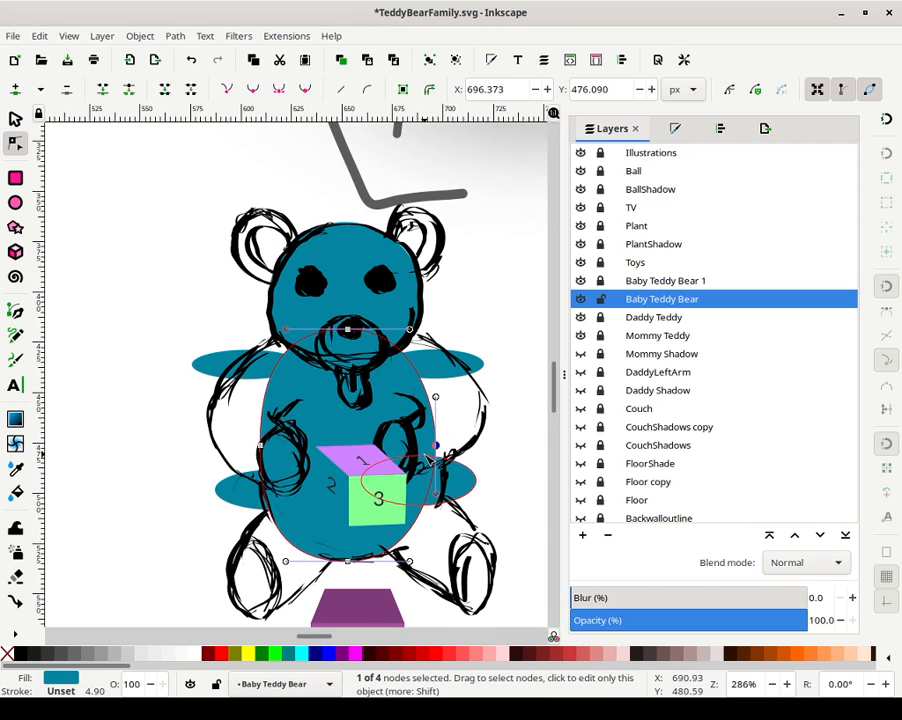
pyautogui.moveTo(435, 446)
pyautogui.mouseDown()
pyautogui.moveTo(449, 456)
pyautogui.moveTo(452, 449)
pyautogui.mouseUp()
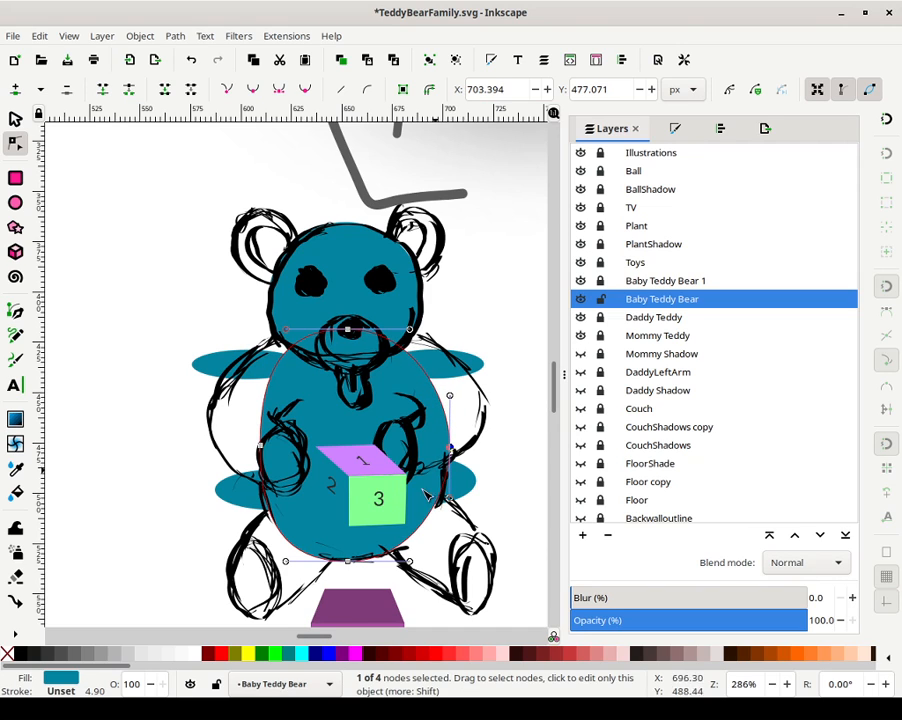
pyautogui.press('Tab')
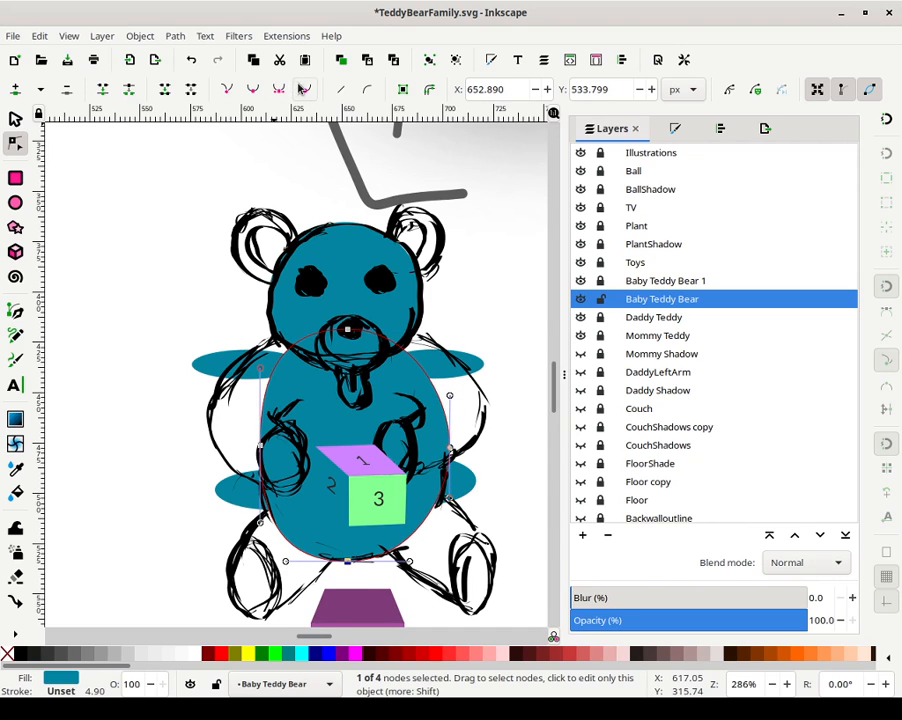
pyautogui.moveTo(348, 563); pyautogui.dragTo(371, 569)
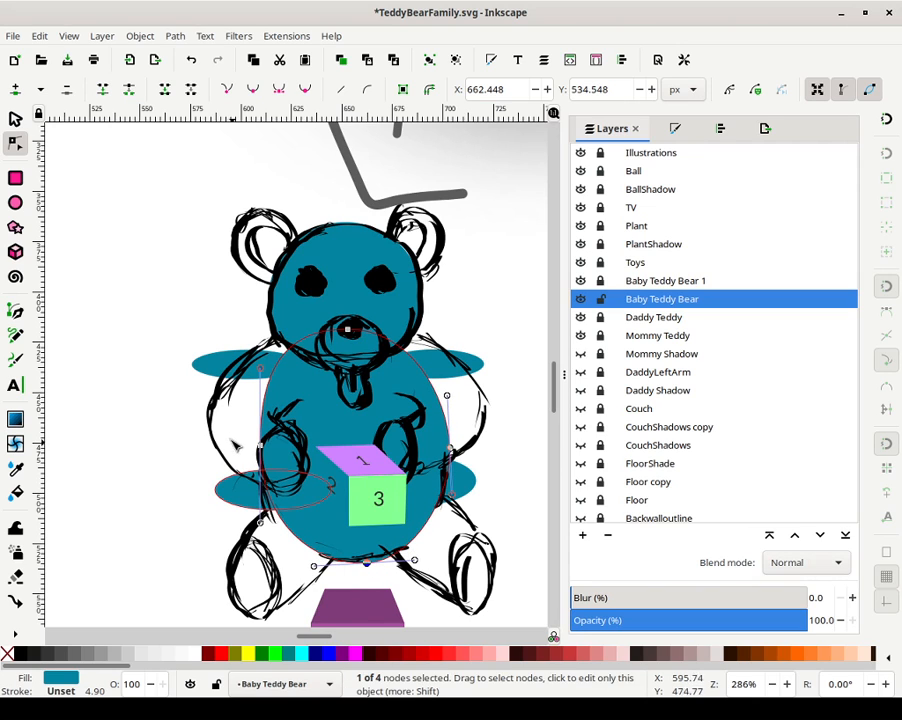
pyautogui.click(132, 516)
pyautogui.click(260, 445)
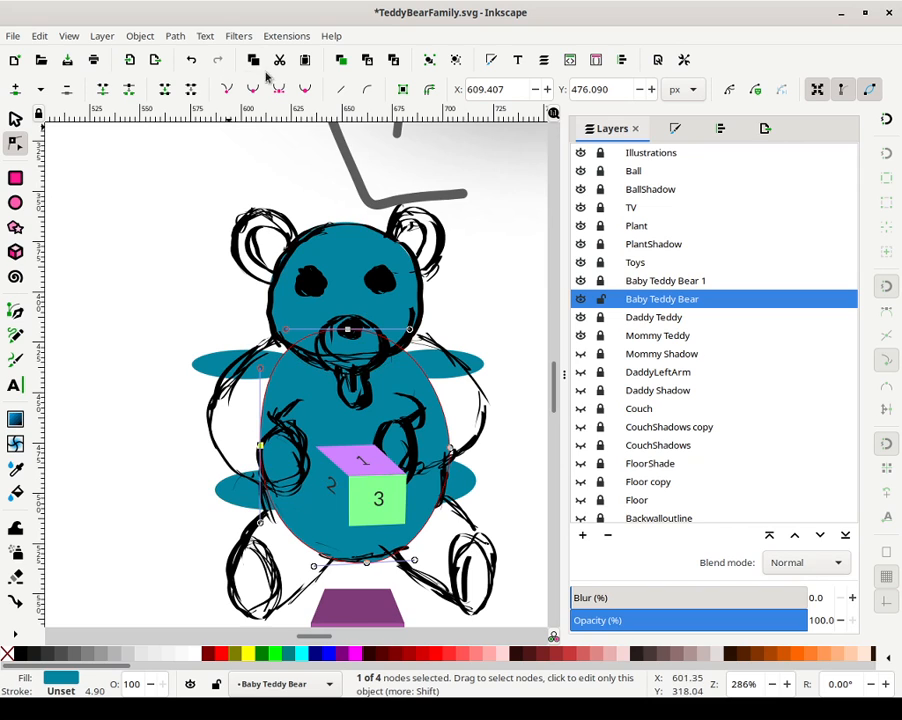
pyautogui.click(301, 443)
pyautogui.moveTo(260, 441)
pyautogui.mouseDown()
pyautogui.moveTo(297, 476)
pyautogui.moveTo(252, 446)
pyautogui.moveTo(247, 458)
pyautogui.moveTo(246, 449)
pyautogui.moveTo(269, 453)
pyautogui.moveTo(260, 449)
pyautogui.mouseUp()
pyautogui.hotkey('ctrl', 'z')
pyautogui.hotkey('ctrl', 'z')
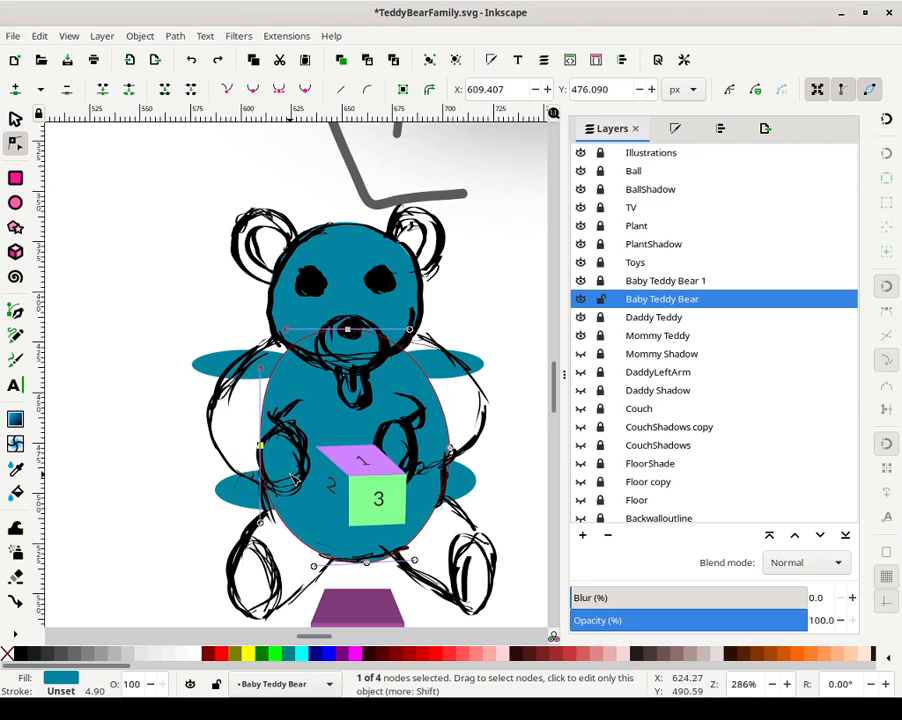
pyautogui.click(486, 343)
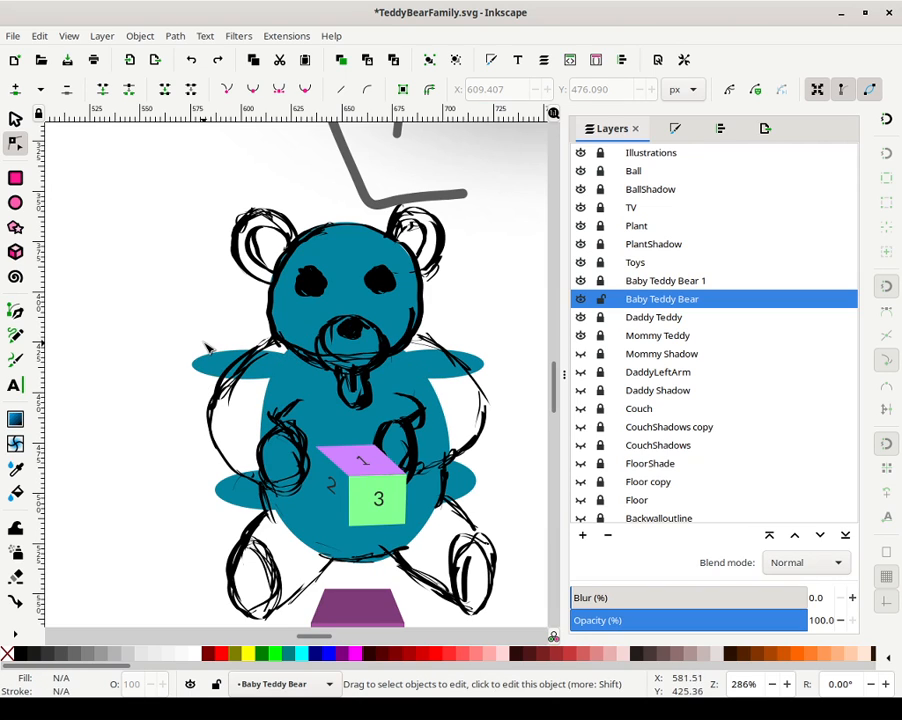
# Rotate the left arm ellipse diagonally so it slopes down from the shoulder along the sketched arm
pyautogui.click(247, 355)
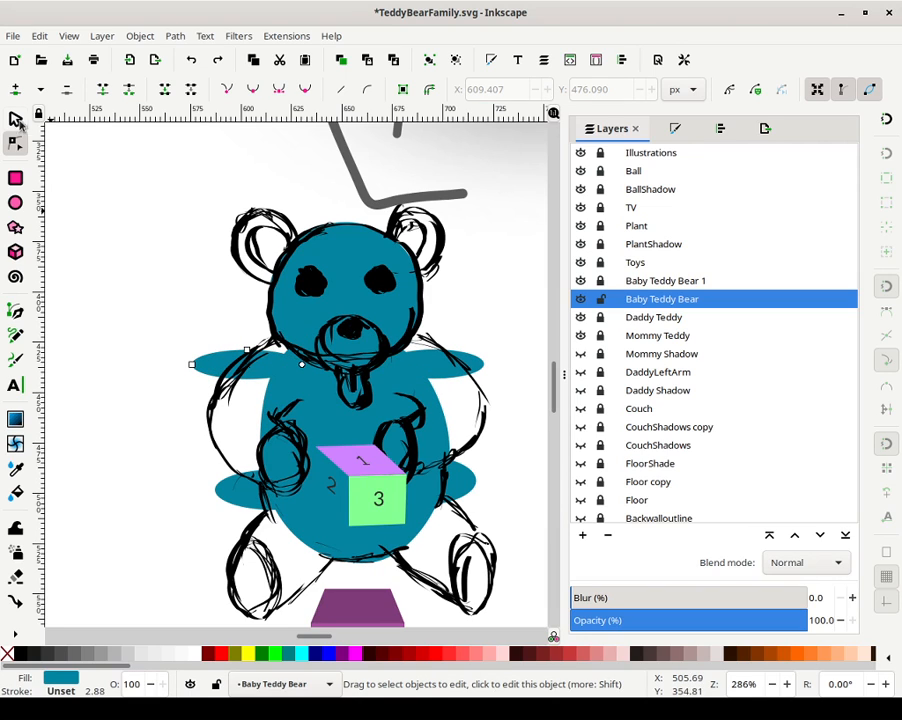
pyautogui.click(20, 122)
pyautogui.click(240, 367)
pyautogui.moveTo(296, 348); pyautogui.dragTo(270, 352)
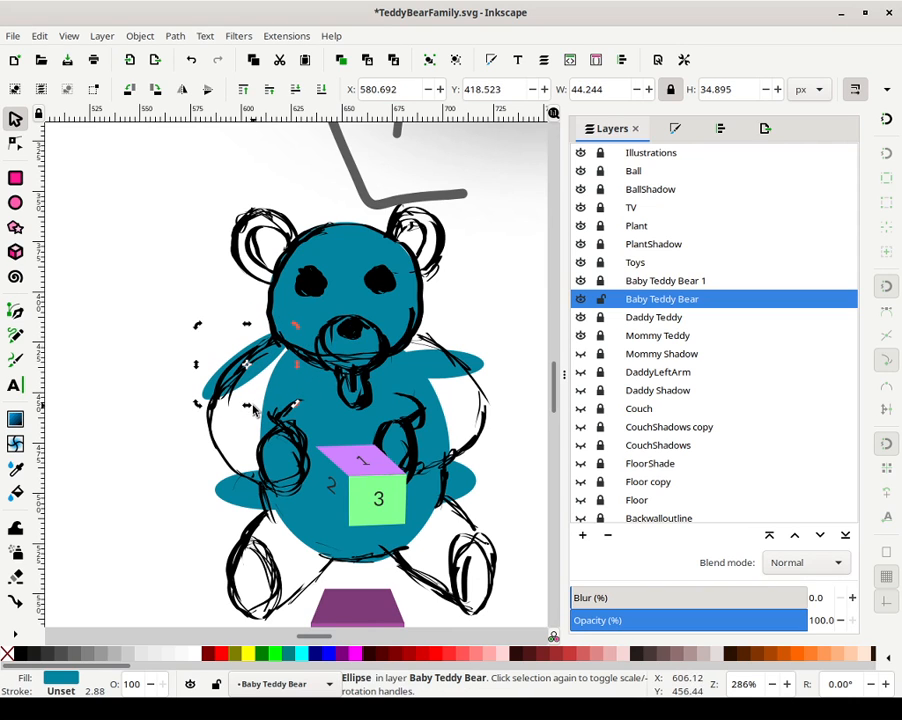
pyautogui.press('Escape')
# Convert the left arm ellipse to a path and make the two nodes at its outer end auto-smooth
pyautogui.click(241, 359)
pyautogui.click(175, 36)
pyautogui.click(201, 52)
pyautogui.click(140, 375)
pyautogui.press('n')
pyautogui.click(218, 372)
pyautogui.moveTo(166, 366); pyautogui.dragTo(236, 404)
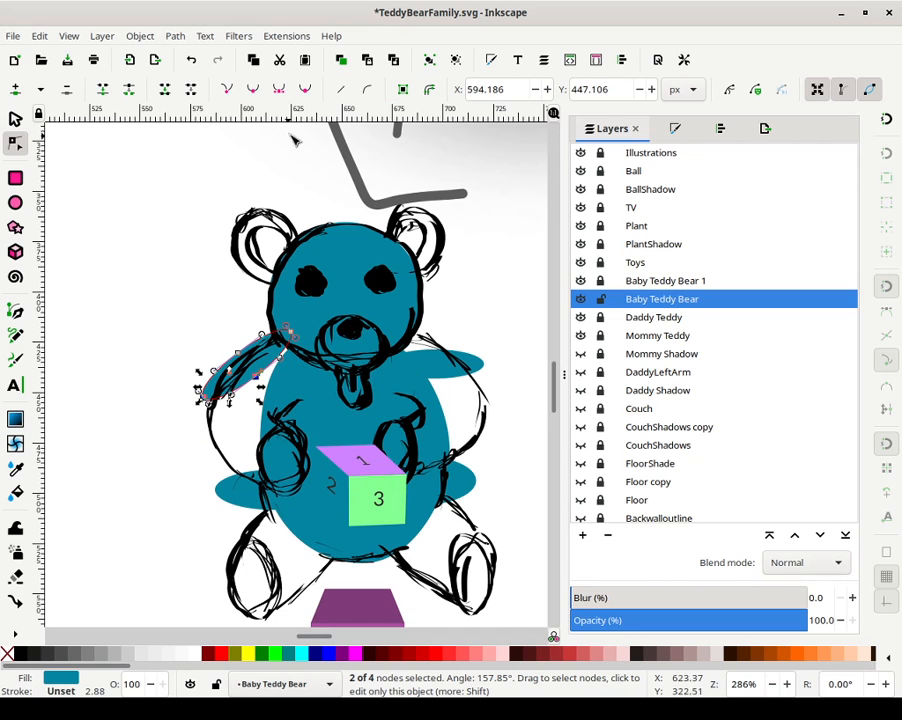
pyautogui.click(309, 86)
pyautogui.click(157, 435)
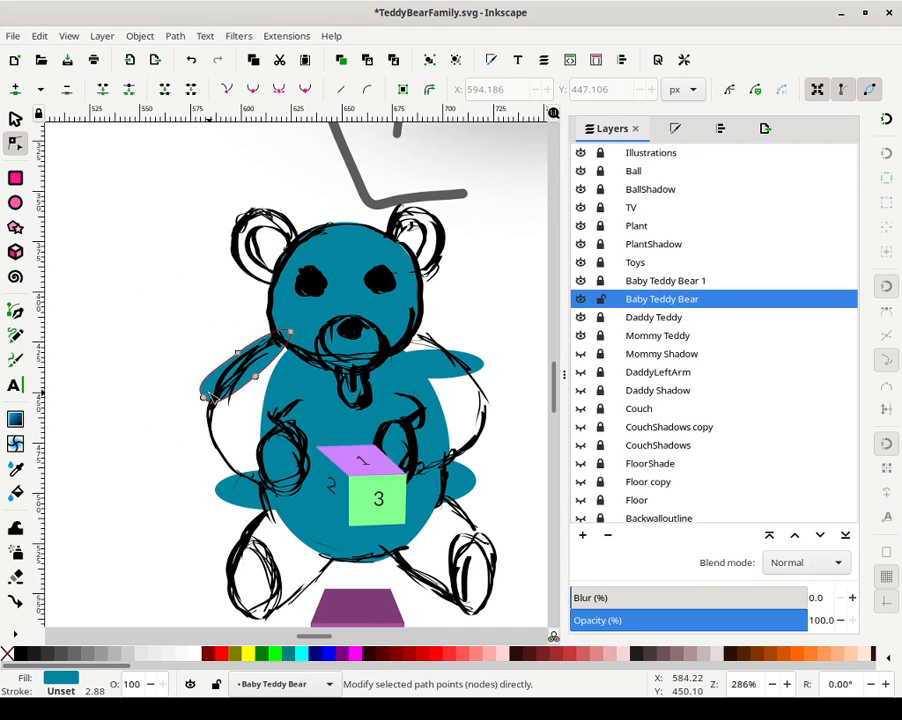
# Reshape the left arm path to the sketch by pulling its lower nodes around the elbow and paw and adjusting the upper-arm and shoulder nodes
pyautogui.moveTo(203, 398); pyautogui.dragTo(221, 453)
pyautogui.moveTo(266, 358); pyautogui.dragTo(307, 489)
pyautogui.moveTo(220, 453)
pyautogui.mouseDown()
pyautogui.moveTo(205, 443)
pyautogui.moveTo(214, 431)
pyautogui.moveTo(212, 438)
pyautogui.mouseUp()
pyautogui.press('Escape')
pyautogui.moveTo(241, 355)
pyautogui.mouseDown()
pyautogui.moveTo(226, 372)
pyautogui.moveTo(238, 368)
pyautogui.mouseUp()
pyautogui.moveTo(295, 334); pyautogui.dragTo(285, 343)
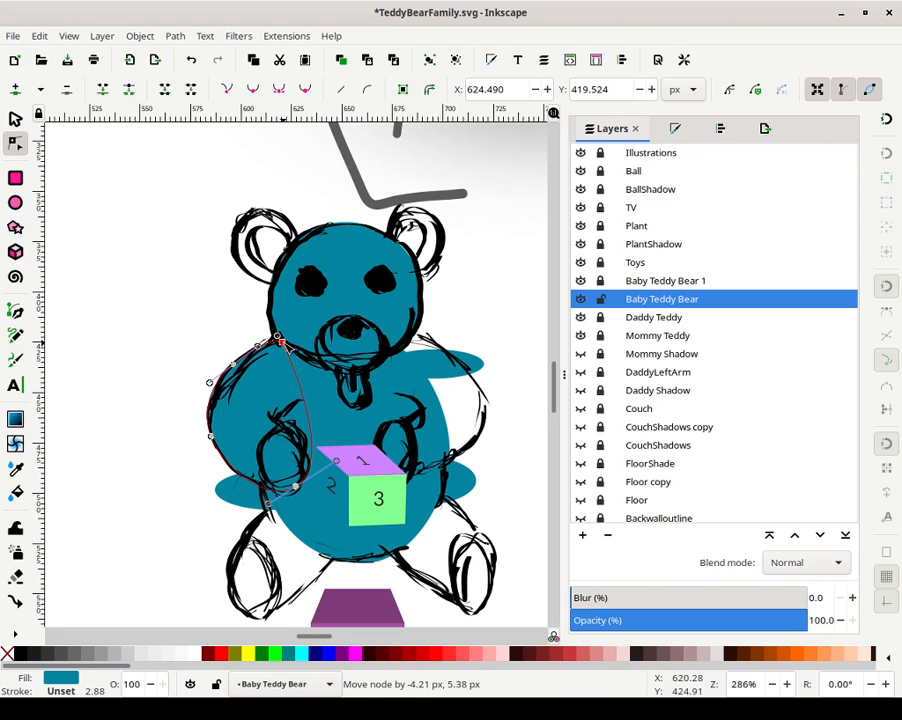
pyautogui.moveTo(285, 342); pyautogui.dragTo(286, 343)
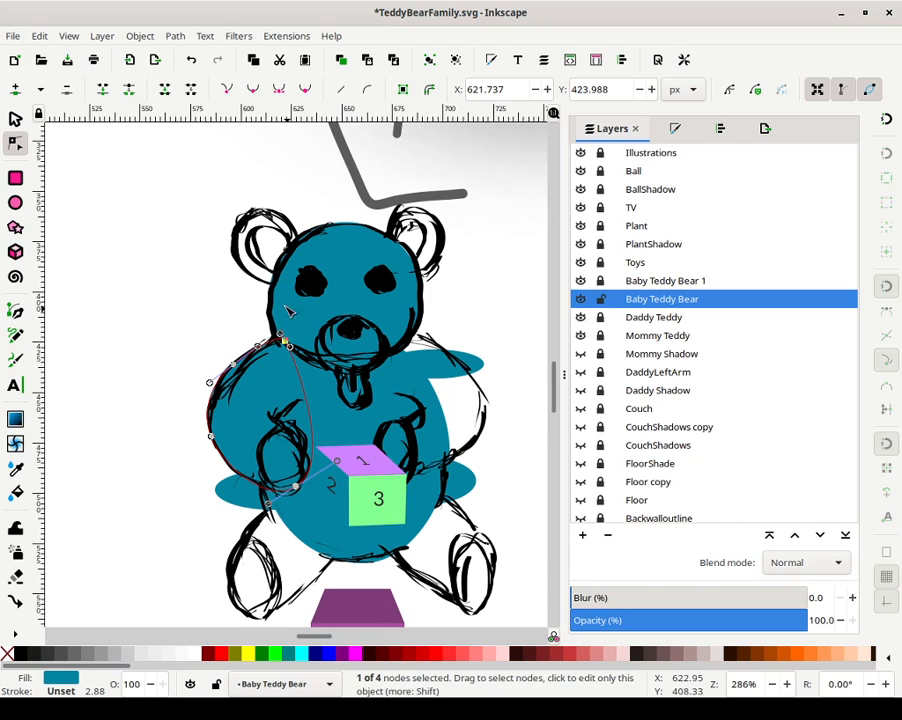
# Insert a node midway along the left arm's inner edge and move it inward to the crease above the paw
pyautogui.click(313, 406)
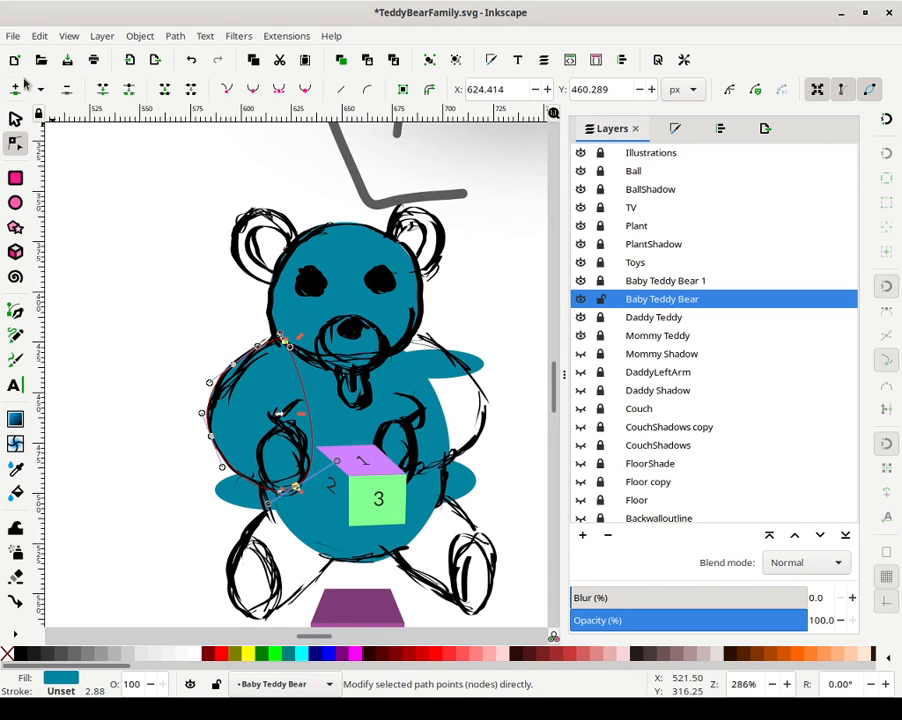
pyautogui.click(16, 88)
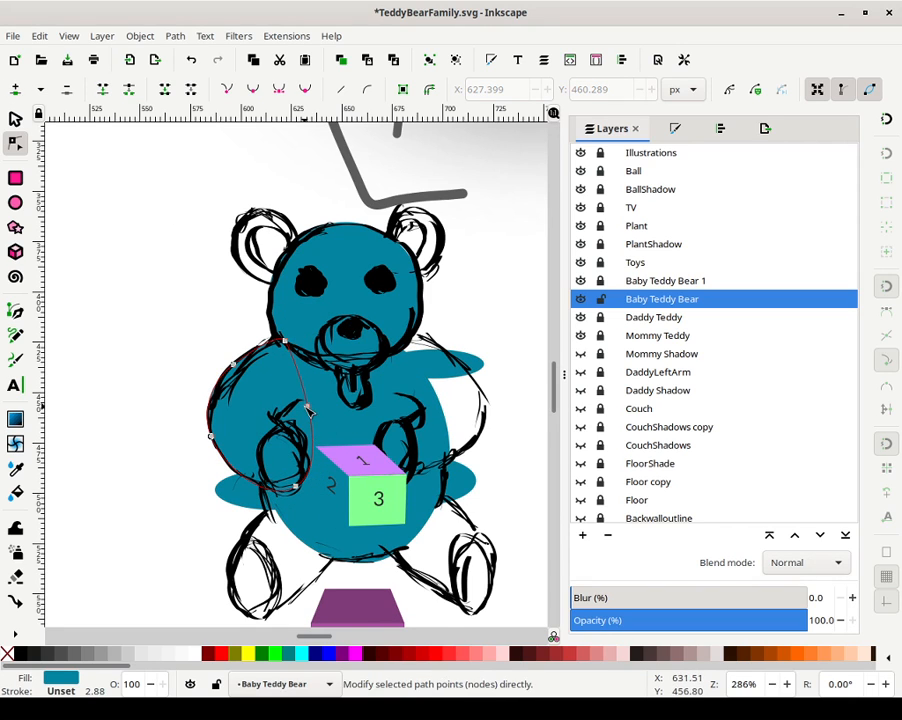
pyautogui.click(308, 408)
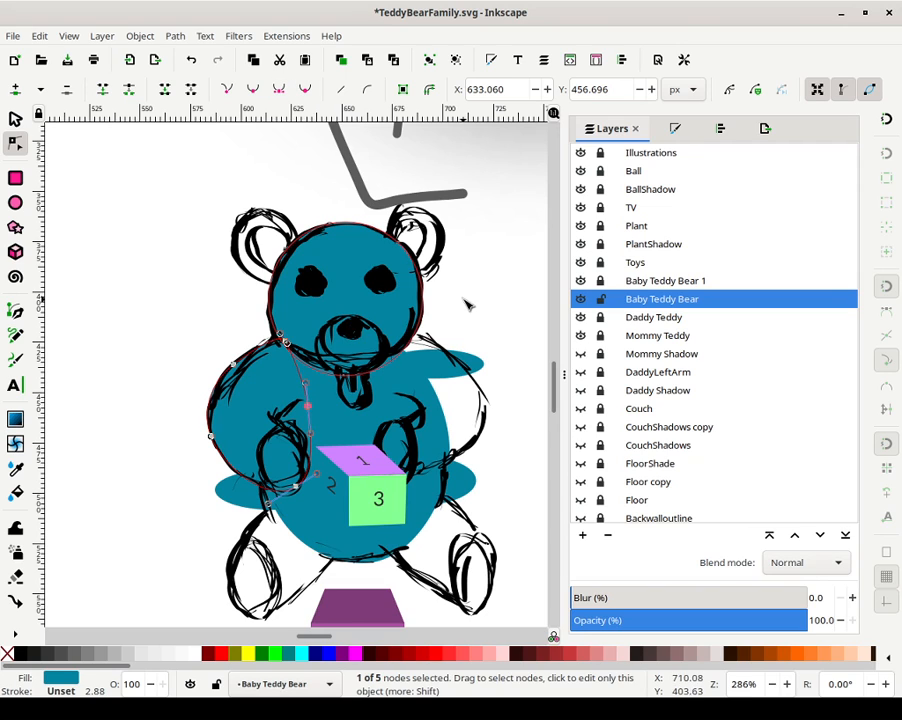
pyautogui.moveTo(308, 407); pyautogui.dragTo(266, 414)
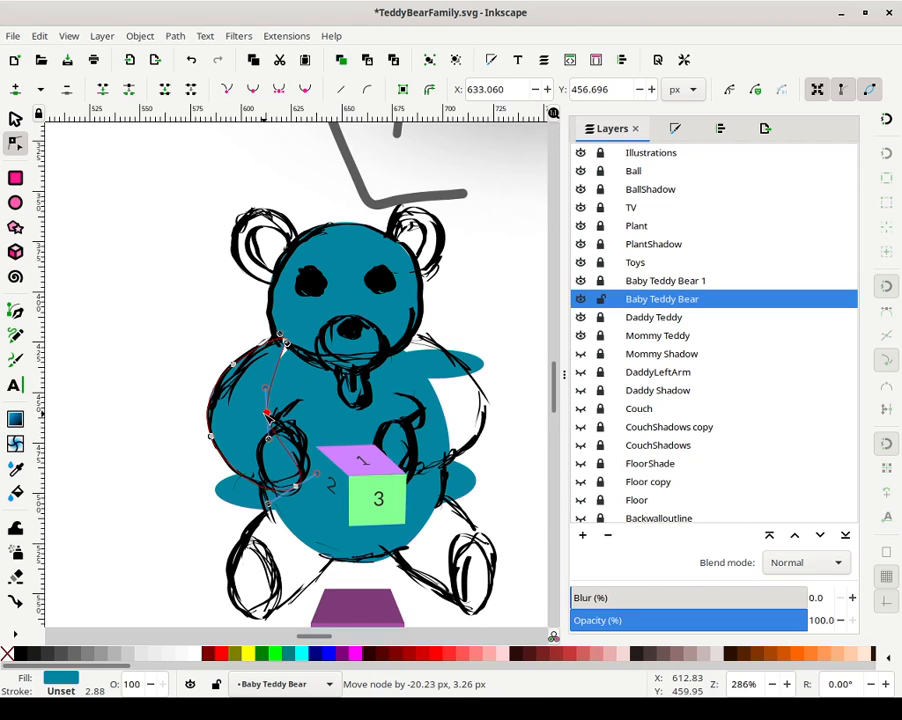
# Add a node between the left shoulder and the inner arm crease, and move it outward over the chest
pyautogui.keyDown('shift'); pyautogui.click(288, 338); pyautogui.keyUp('shift')
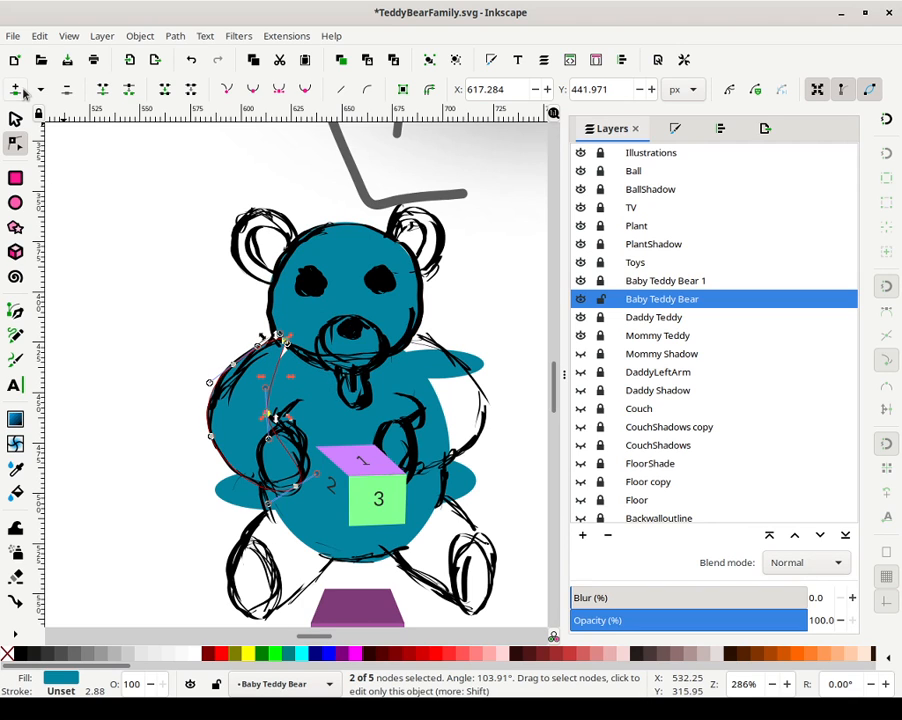
pyautogui.click(20, 90)
pyautogui.press('Escape')
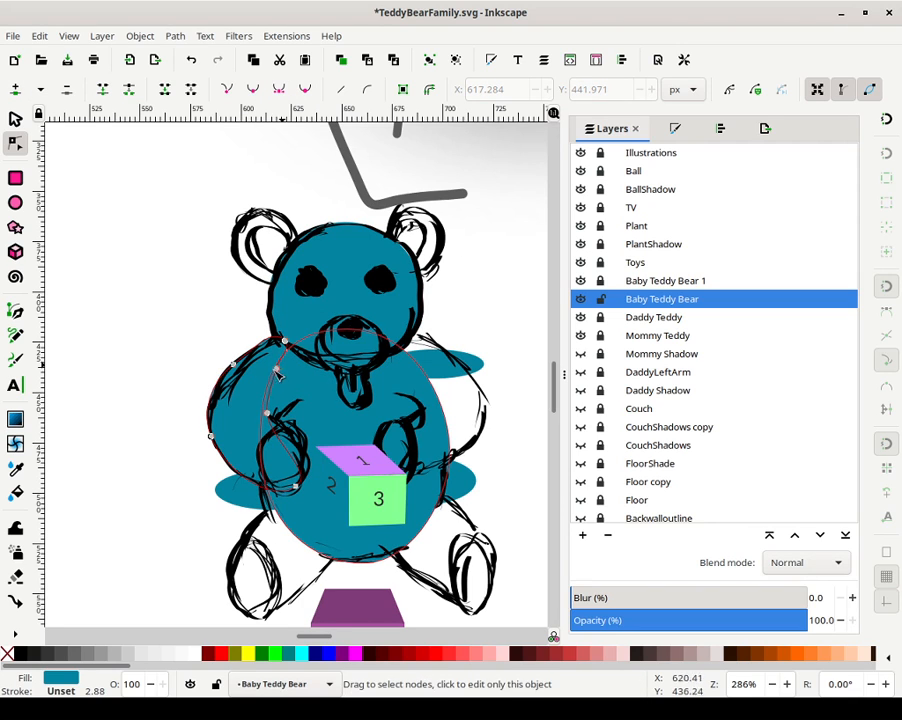
pyautogui.moveTo(282, 374); pyautogui.dragTo(278, 421)
pyautogui.click(268, 413)
pyautogui.moveTo(315, 515); pyautogui.dragTo(315, 515)
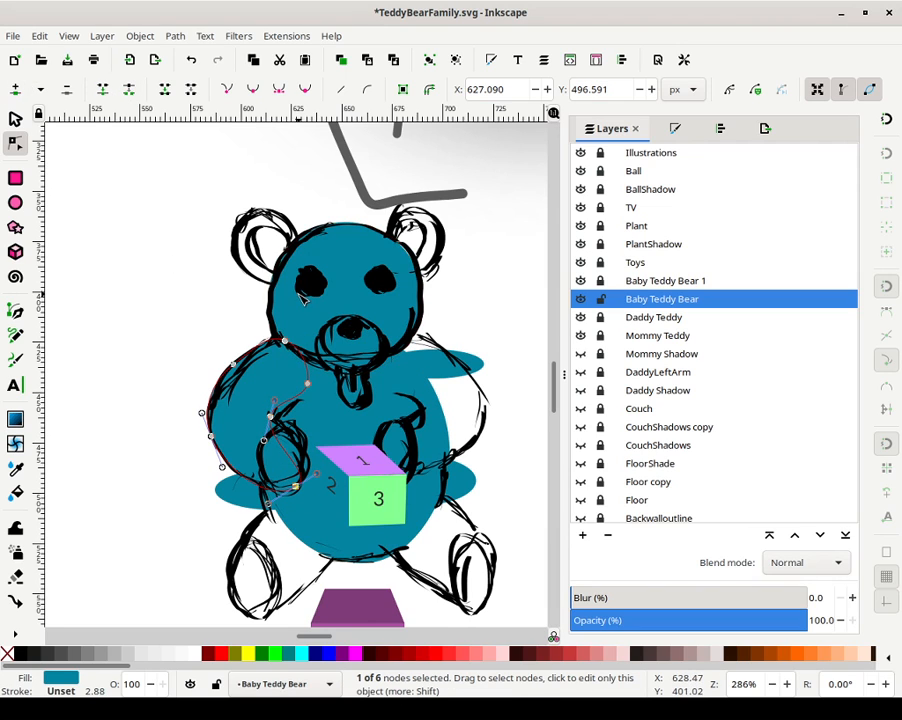
# Insert a node between the arm crease and the paw's lower node, and fit these nodes to the sketched left paw
pyautogui.moveTo(242, 406); pyautogui.dragTo(347, 522)
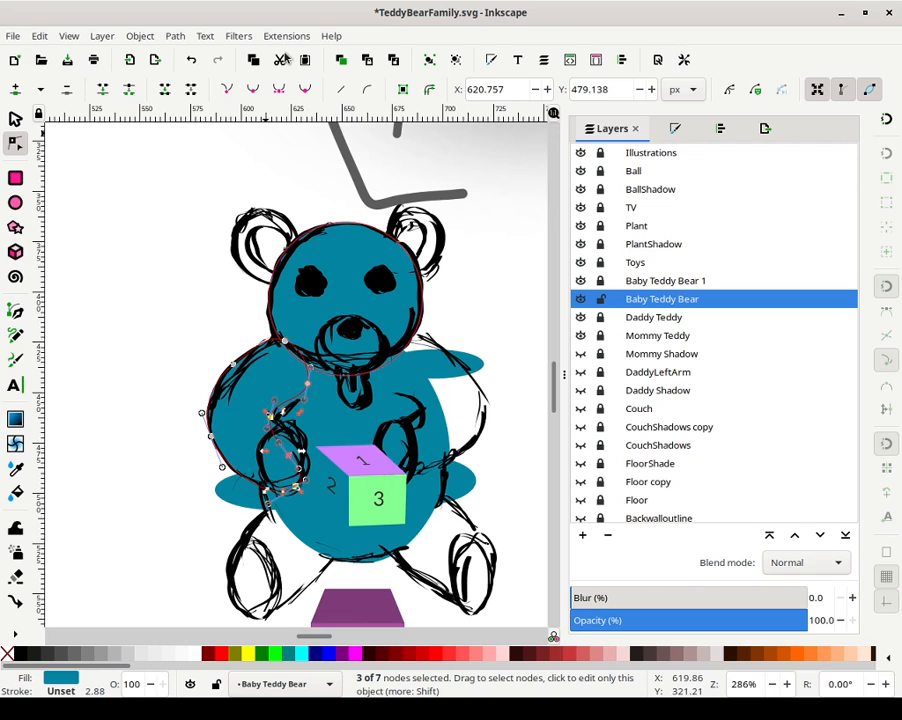
pyautogui.click(485, 313)
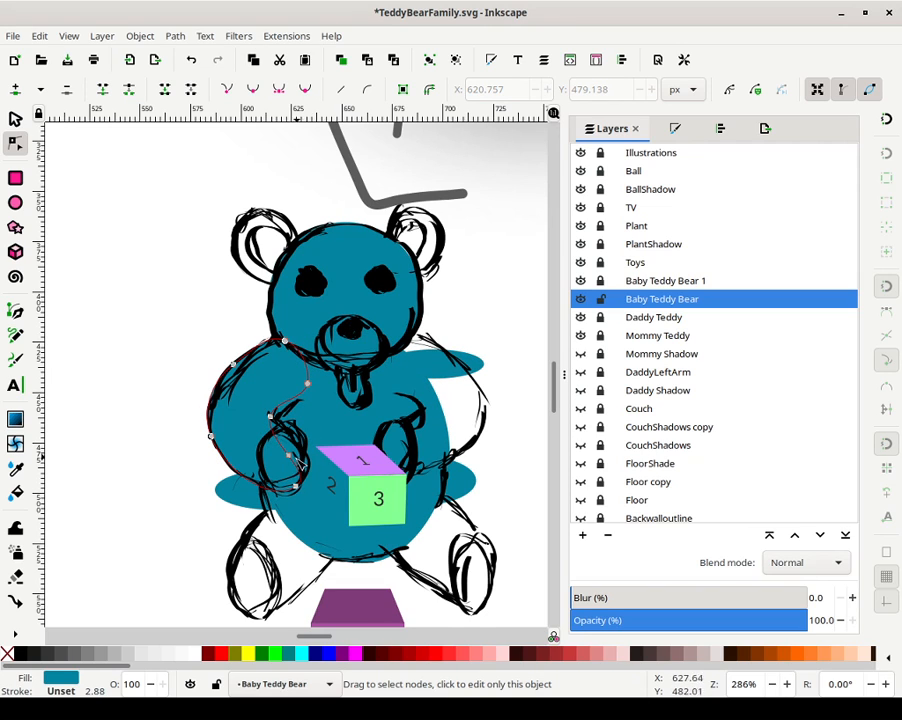
pyautogui.moveTo(299, 469)
pyautogui.mouseDown()
pyautogui.moveTo(306, 437)
pyautogui.moveTo(306, 492)
pyautogui.mouseUp()
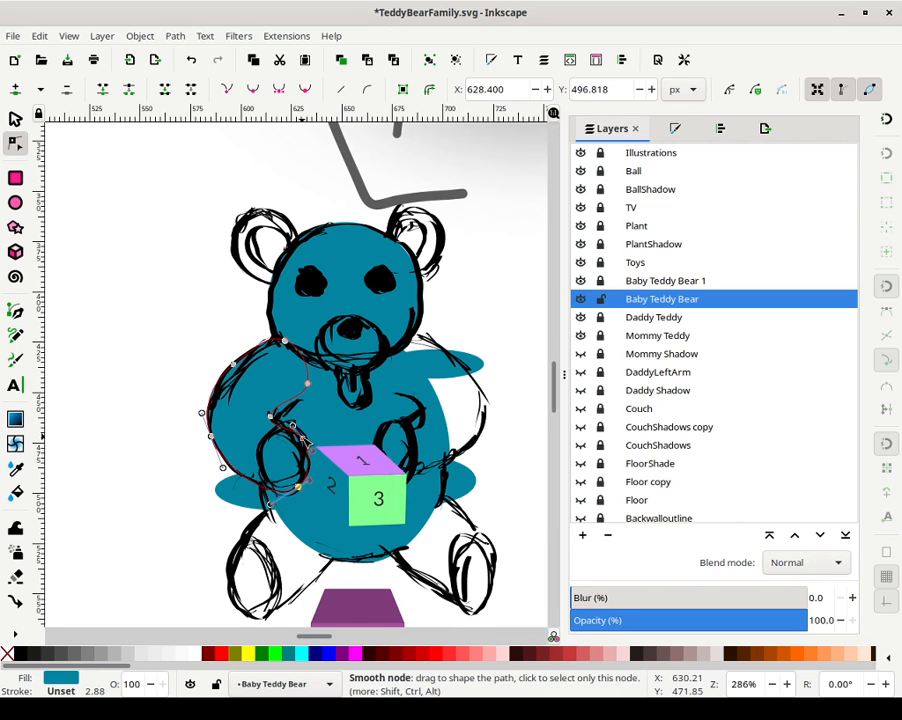
pyautogui.moveTo(309, 441)
pyautogui.mouseDown()
pyautogui.moveTo(315, 447)
pyautogui.moveTo(305, 441)
pyautogui.mouseUp()
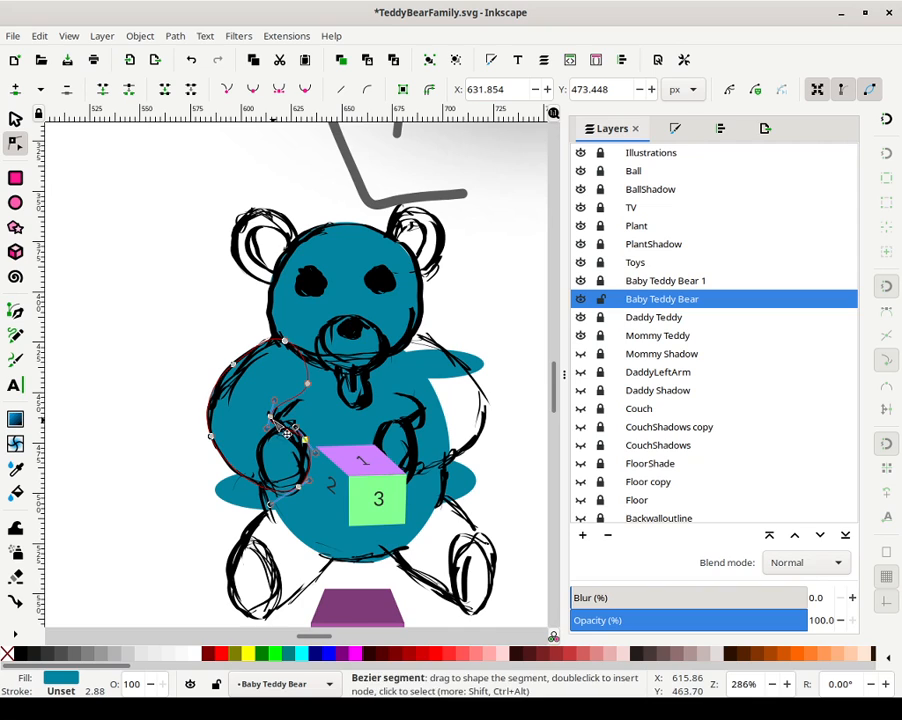
pyautogui.moveTo(272, 417)
pyautogui.mouseDown()
pyautogui.moveTo(286, 409)
pyautogui.moveTo(275, 420)
pyautogui.mouseUp()
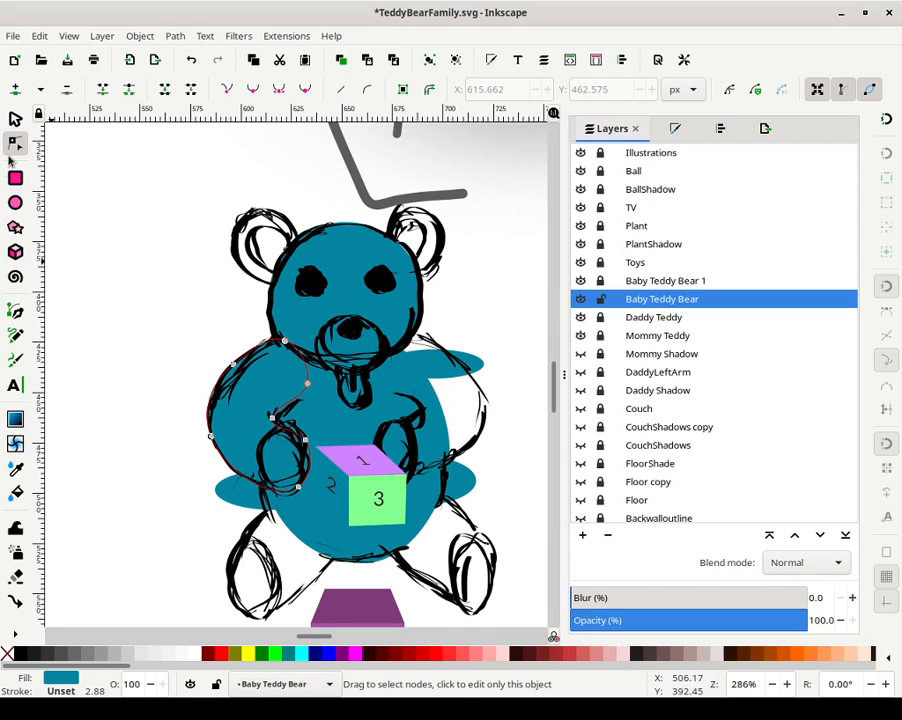
# Draw an ellipse over the sketched left paw pad, with radii of about 11.5 by 17.3 px
pyautogui.click(16, 121)
pyautogui.press('e')
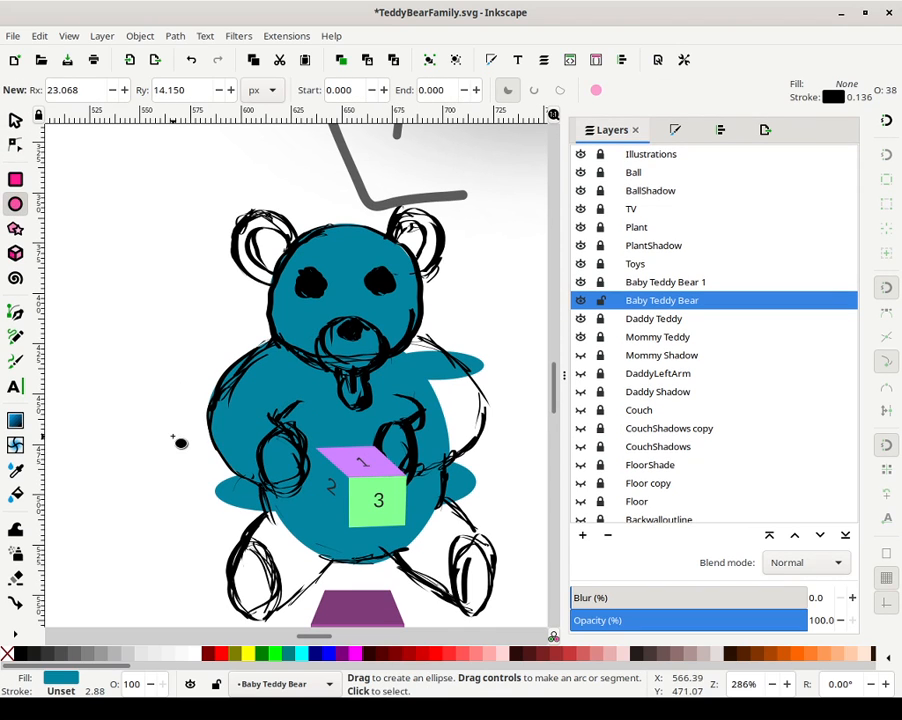
pyautogui.moveTo(258, 427); pyautogui.dragTo(310, 496)
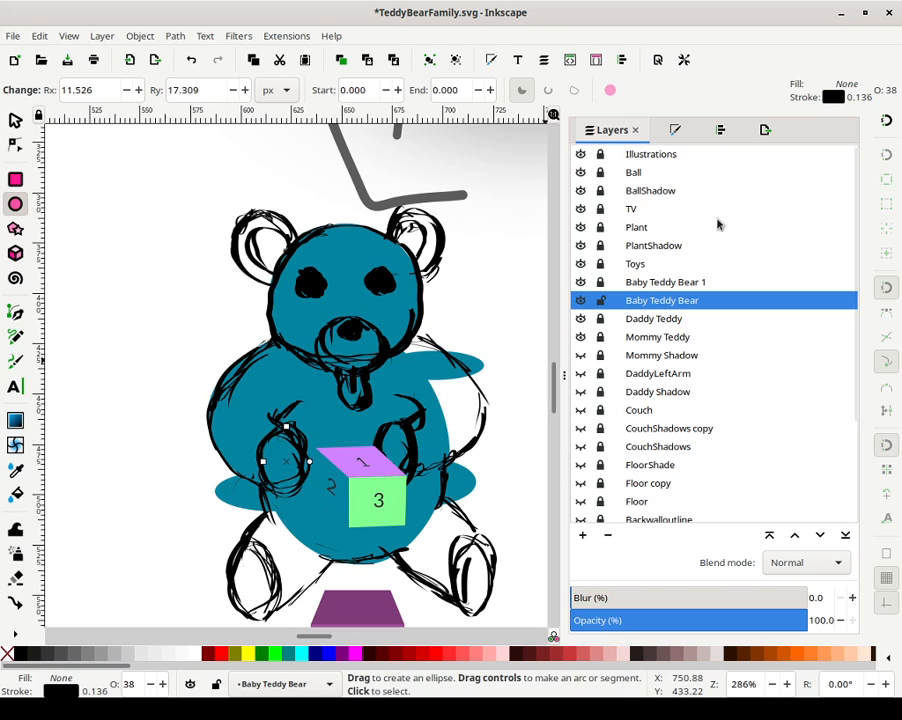
# Give the left paw pad ellipse a flat dark brown fill (673d3dff) at 100% opacity
pyautogui.click(672, 131)
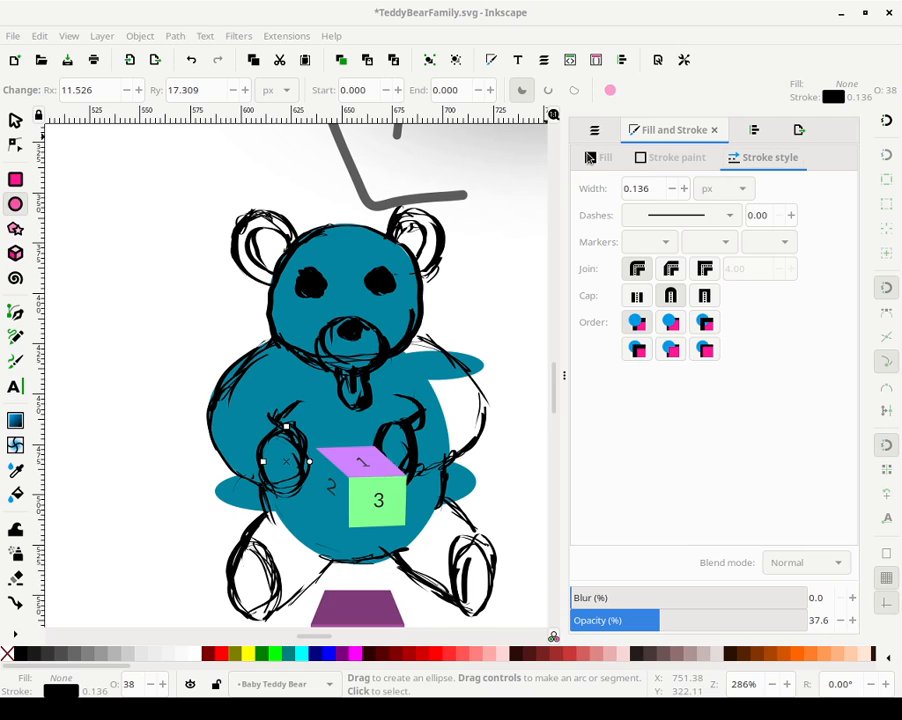
pyautogui.click(598, 157)
pyautogui.click(614, 189)
pyautogui.moveTo(699, 286); pyautogui.dragTo(155, 262)
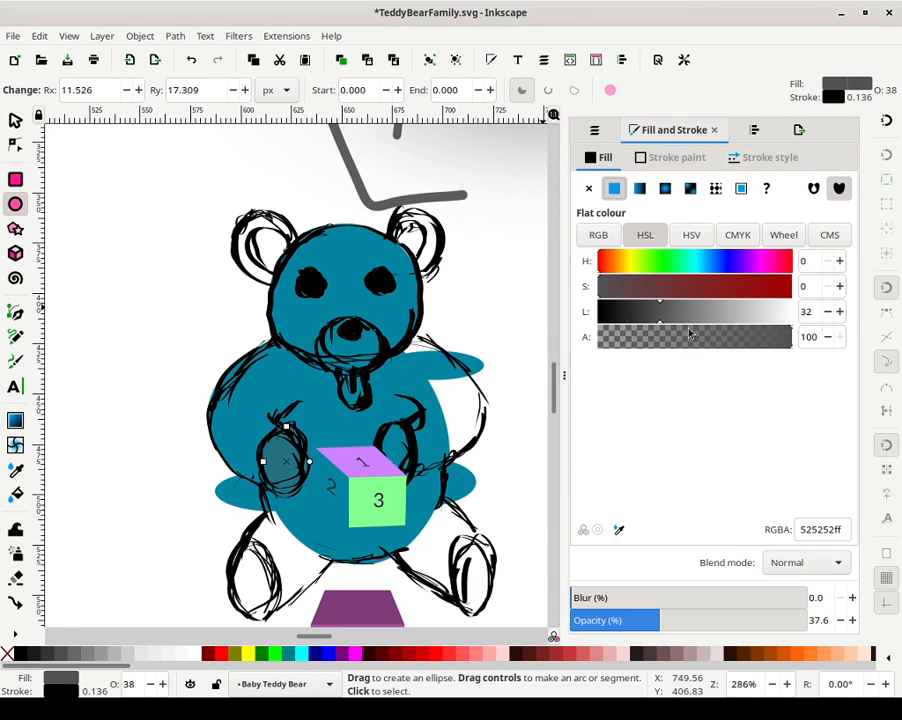
pyautogui.moveTo(695, 620); pyautogui.dragTo(807, 620)
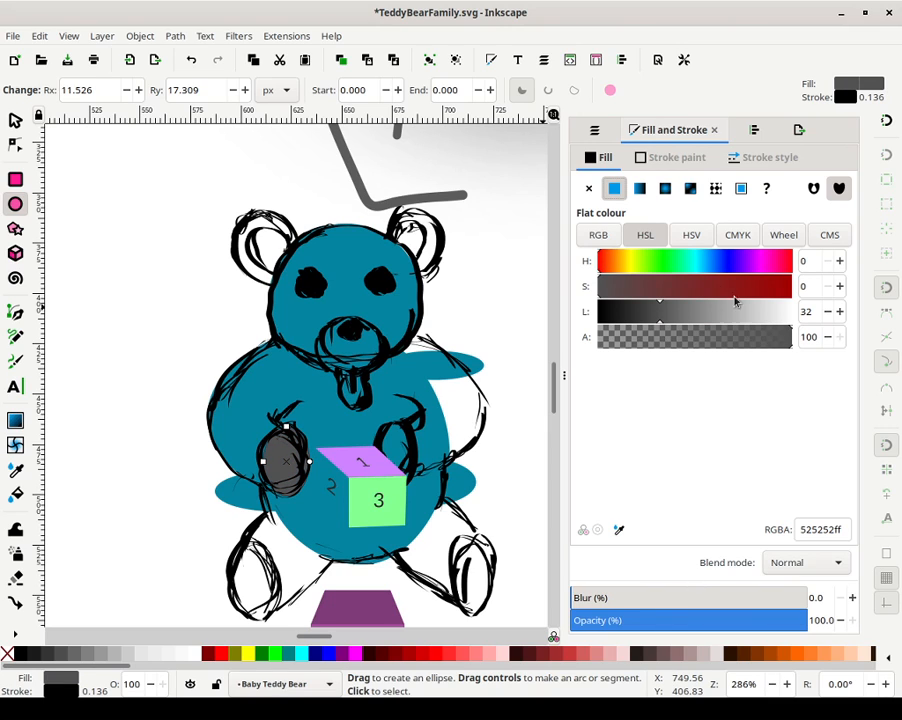
pyautogui.click(629, 286)
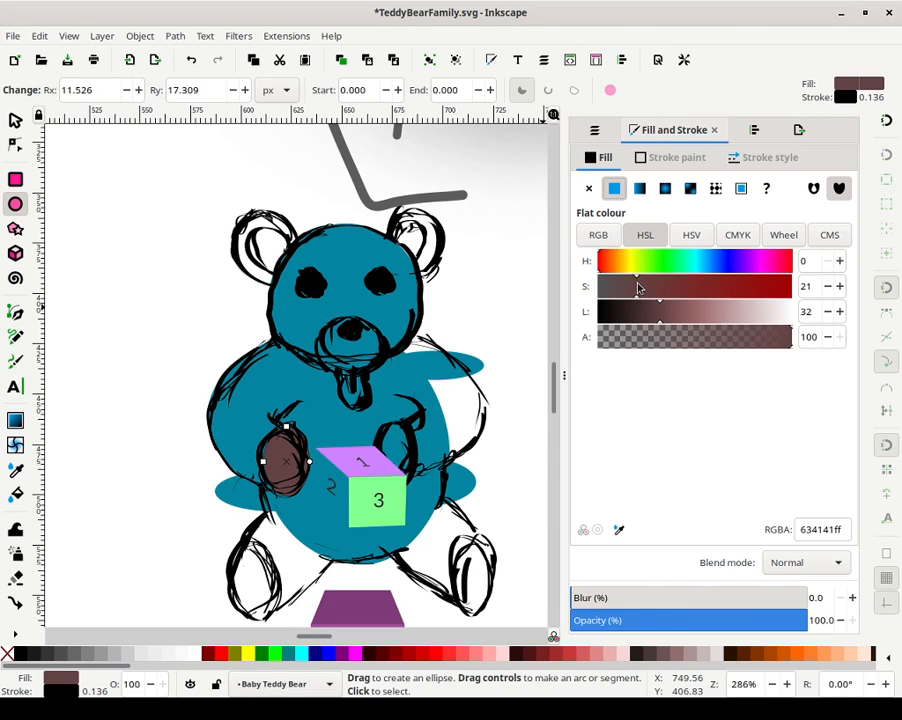
pyautogui.moveTo(645, 289); pyautogui.dragTo(652, 291)
pyautogui.click(546, 251)
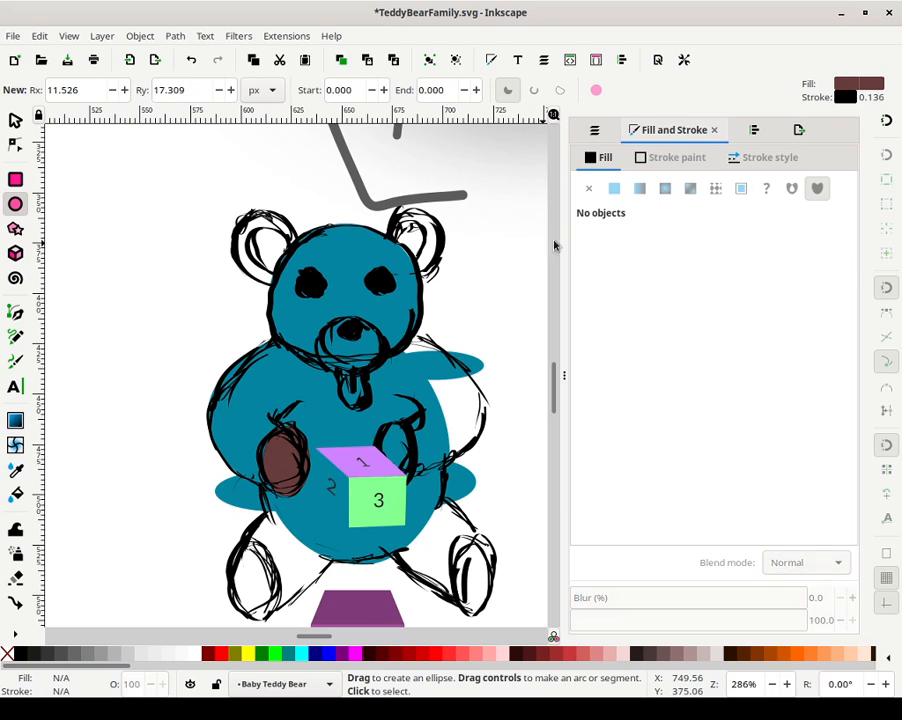
pyautogui.click(290, 453)
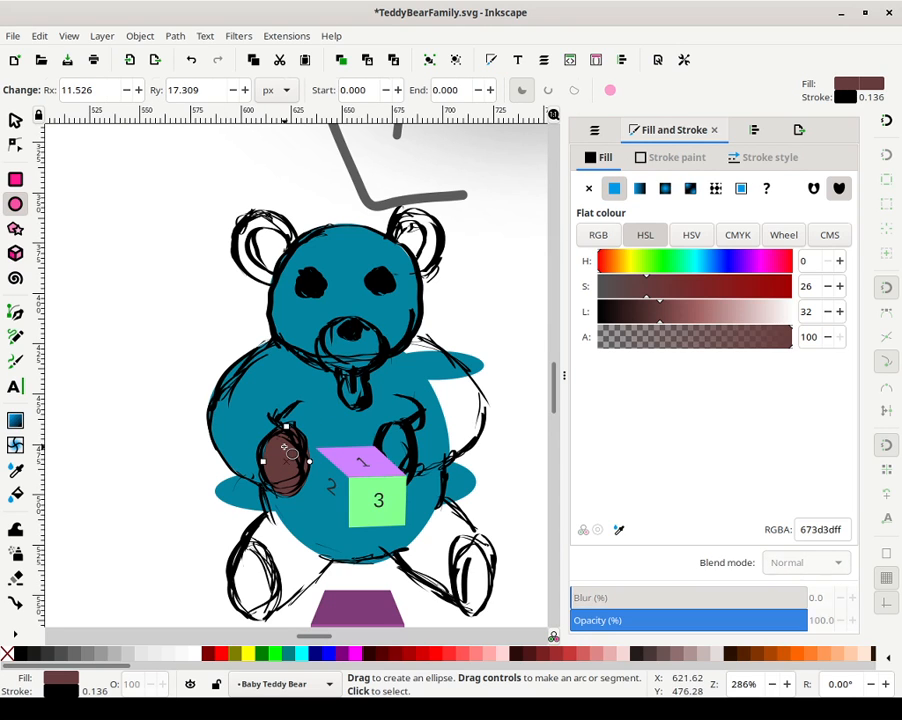
# Recolour the left paw ellipse to a tan fill with hue 21, saturation 36 and lightness 60
pyautogui.click(616, 260)
pyautogui.moveTo(682, 316); pyautogui.dragTo(715, 320)
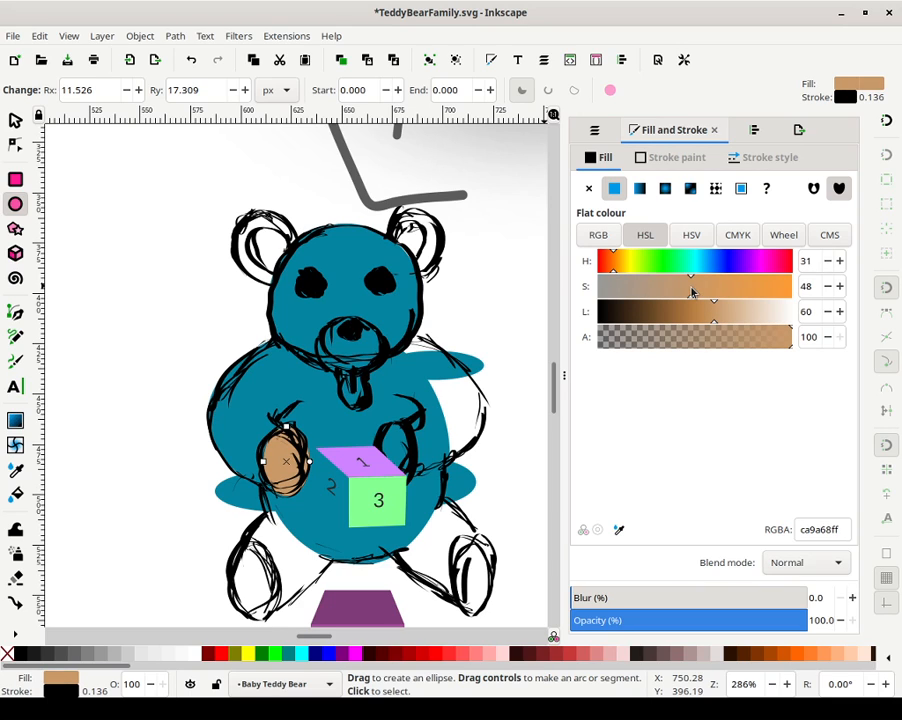
pyautogui.moveTo(674, 292); pyautogui.dragTo(671, 290)
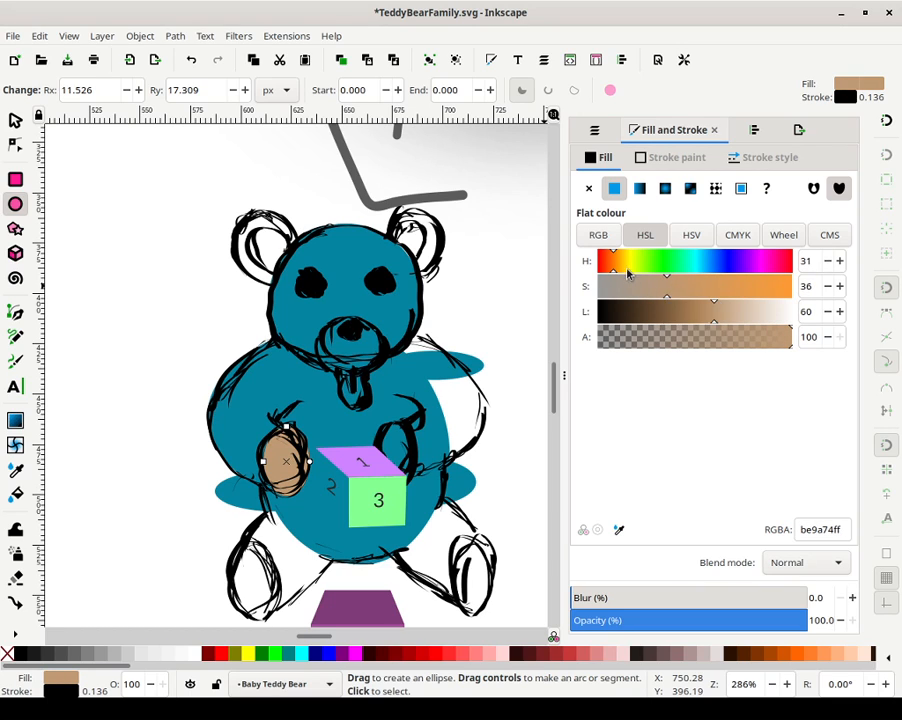
pyautogui.moveTo(615, 265); pyautogui.dragTo(611, 266)
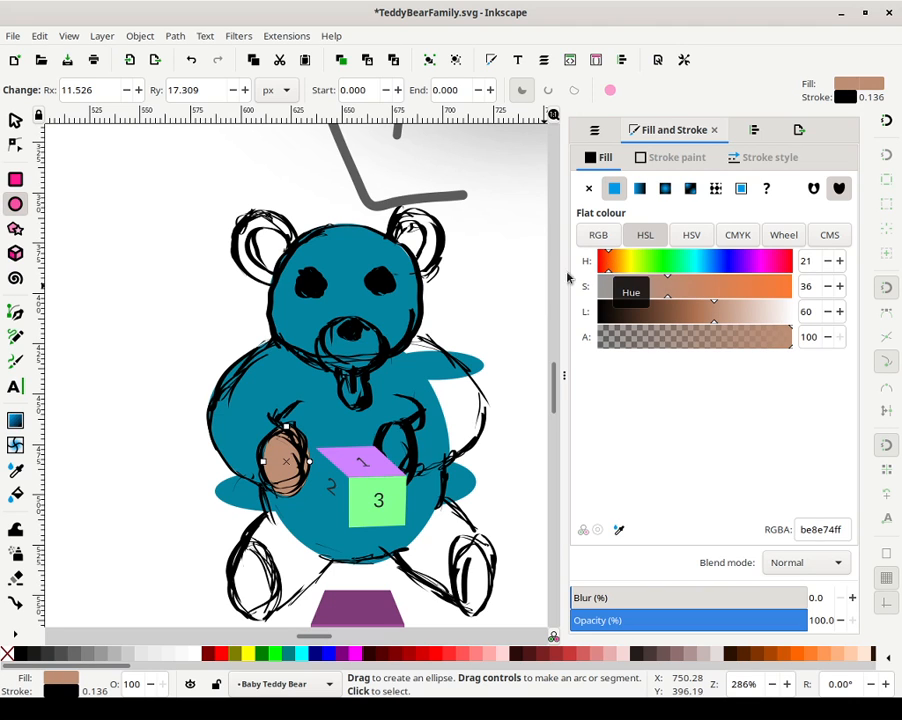
pyautogui.click(17, 124)
pyautogui.click(169, 242)
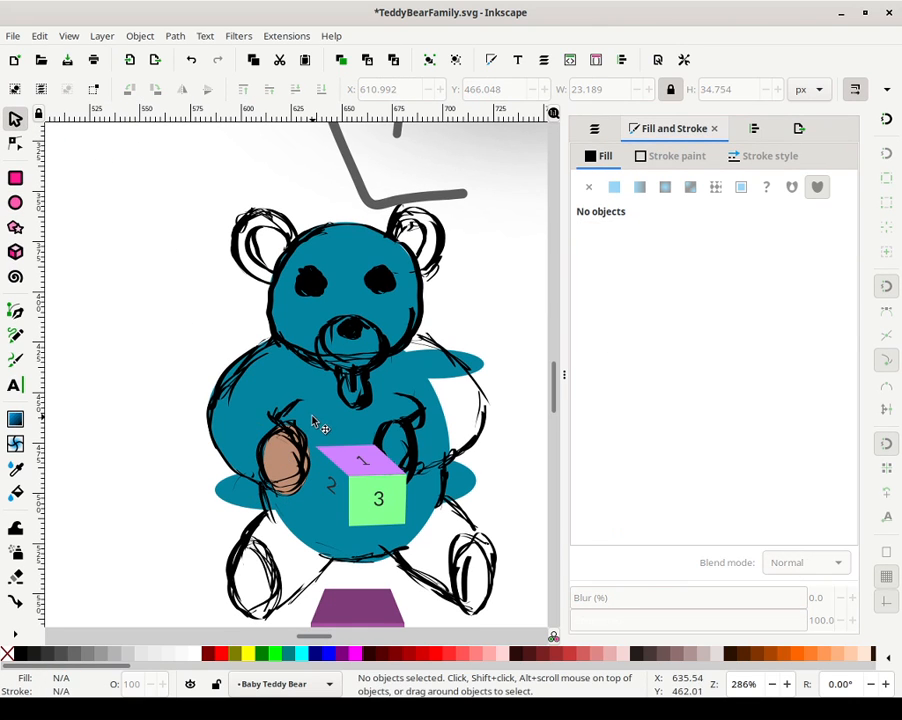
# Place a mirrored copy of the teal left arm over the right arm sketch and move the spare ellipse beside the head
pyautogui.click(260, 394)
pyautogui.moveTo(266, 398)
pyautogui.mouseDown()
pyautogui.moveTo(197, 414)
pyautogui.moveTo(514, 422)
pyautogui.moveTo(478, 374)
pyautogui.moveTo(499, 377)
pyautogui.moveTo(461, 388)
pyautogui.moveTo(522, 295)
pyautogui.moveTo(527, 257)
pyautogui.moveTo(506, 333)
pyautogui.mouseUp()
pyautogui.click(485, 356)
pyautogui.click(512, 266)
pyautogui.press('Escape')
pyautogui.click(476, 405)
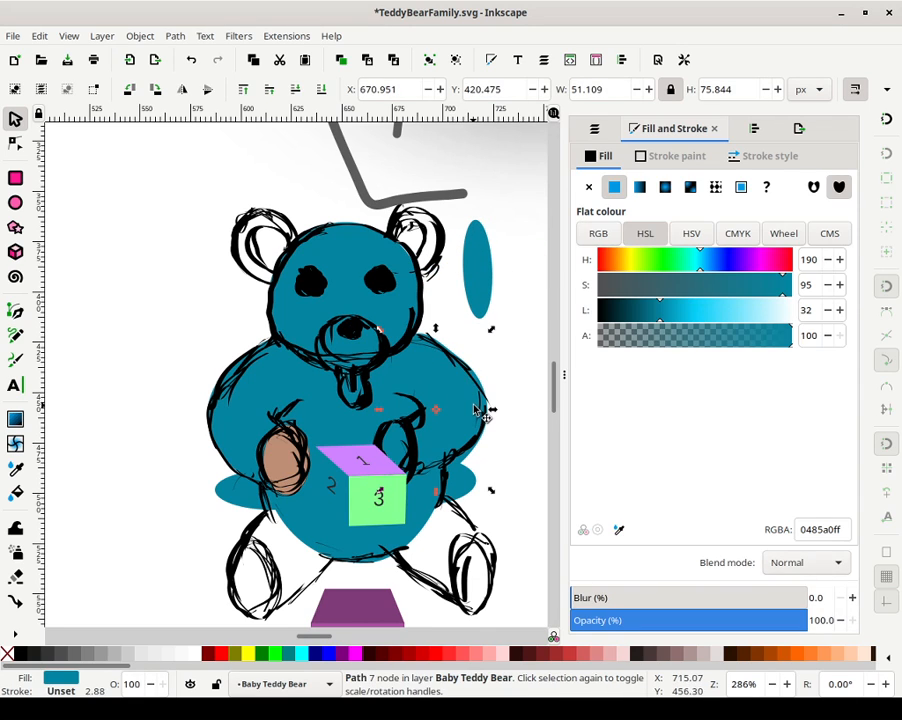
# Reshape the right arm path's outer edge and paw end to follow the sketch
pyautogui.press('n')
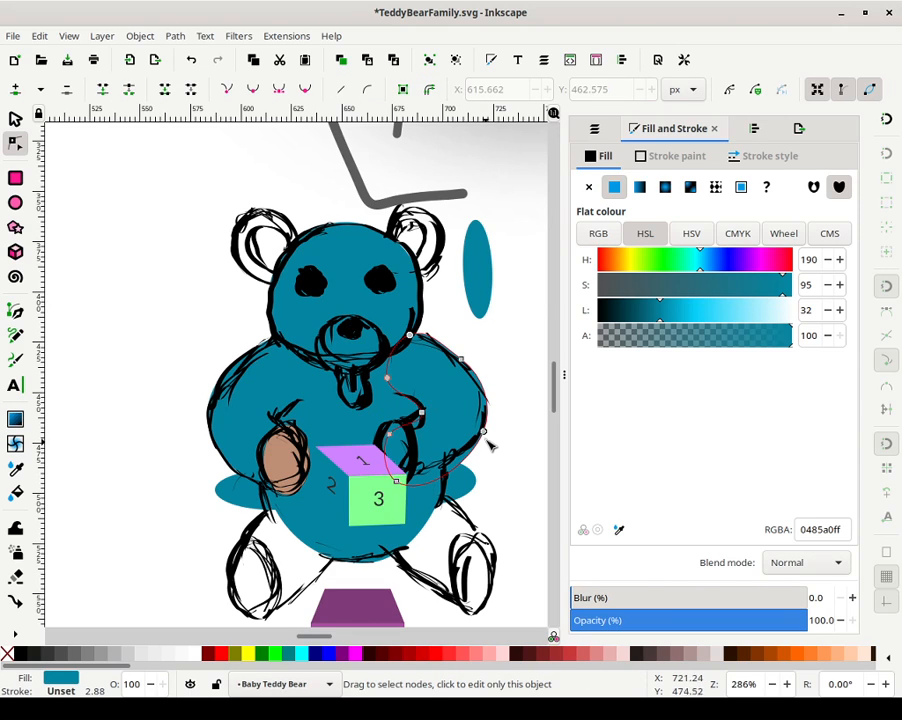
pyautogui.moveTo(488, 437); pyautogui.dragTo(494, 427)
pyautogui.moveTo(427, 503); pyautogui.dragTo(380, 481)
pyautogui.moveTo(399, 484); pyautogui.dragTo(372, 484)
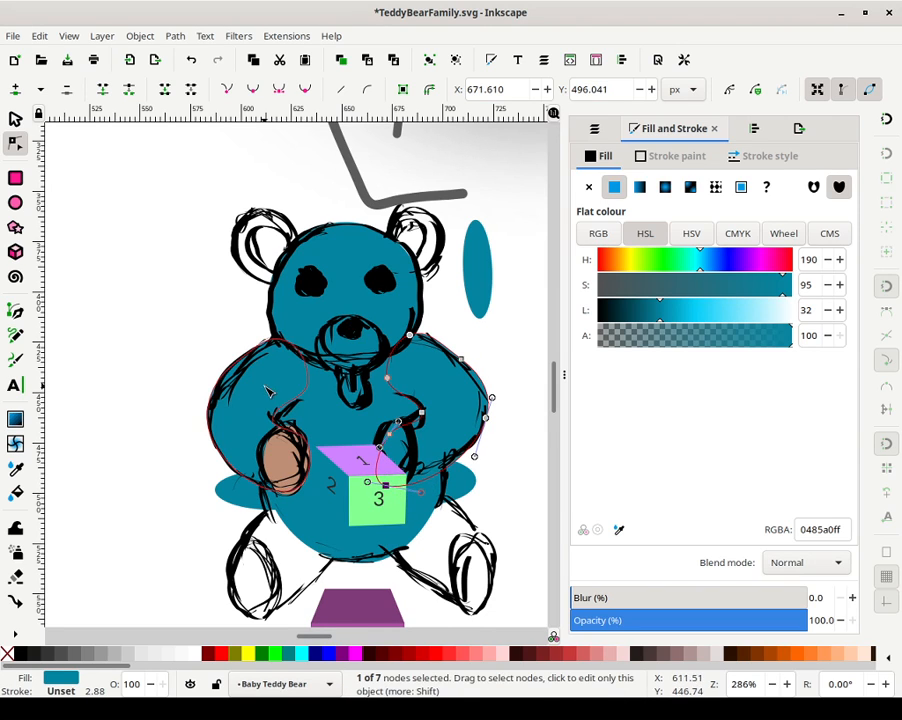
pyautogui.moveTo(389, 437); pyautogui.dragTo(387, 431)
pyautogui.click(503, 334)
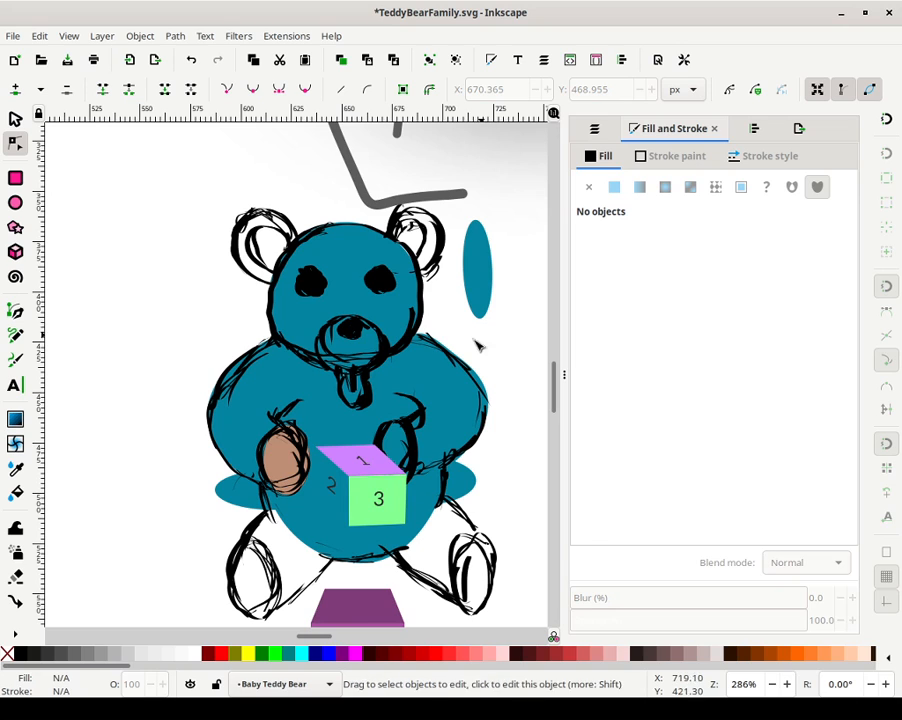
# Adjust the right arm path's shoulder nodes so the shape tucks under the head and follows the sketched outline
pyautogui.click(428, 346)
pyautogui.moveTo(412, 338); pyautogui.dragTo(392, 340)
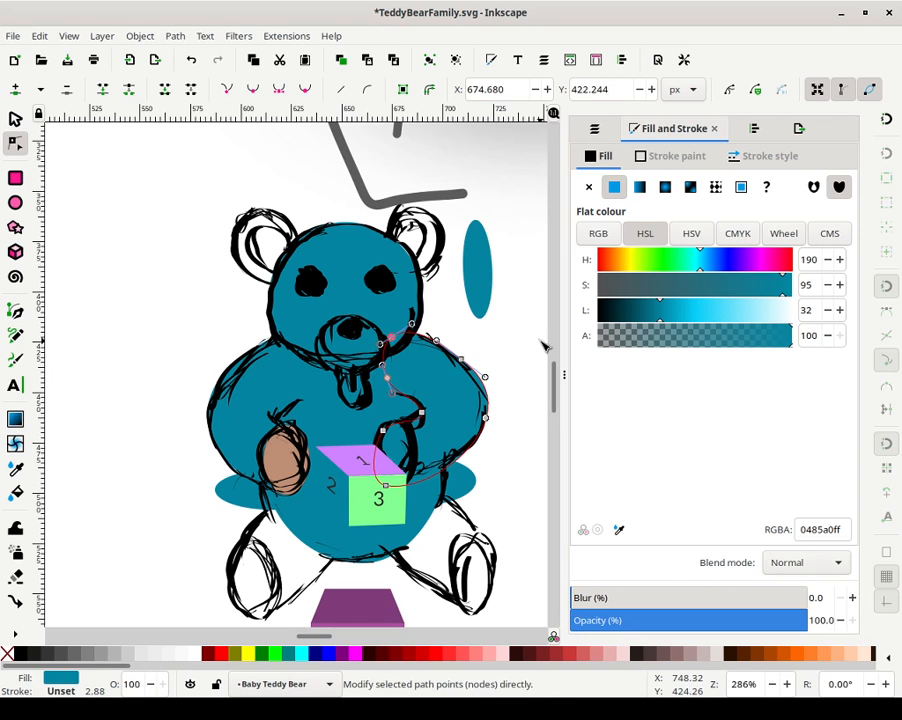
pyautogui.click(534, 350)
pyautogui.click(469, 365)
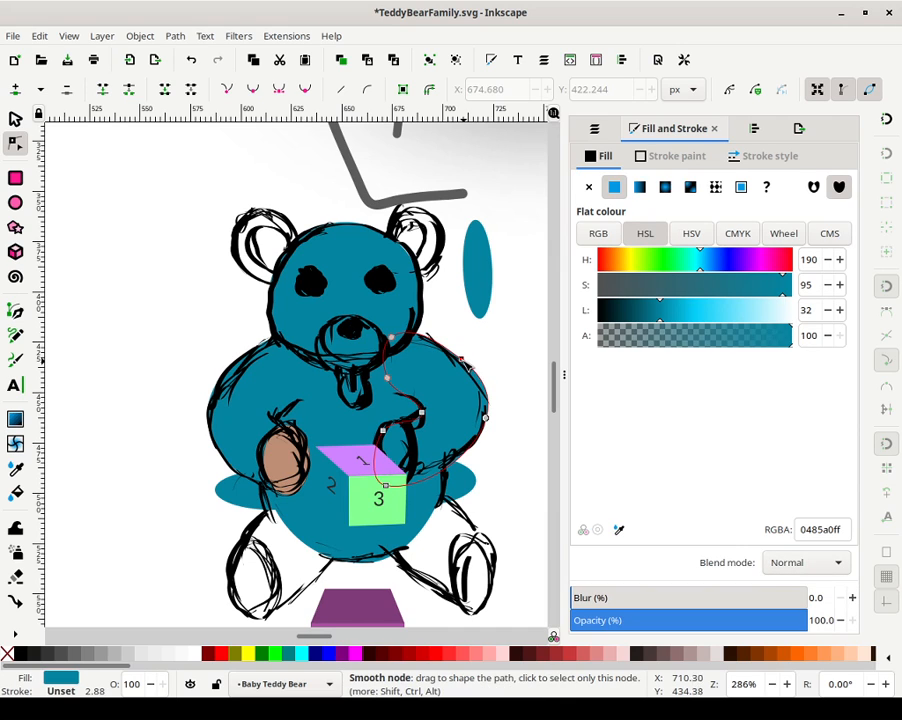
pyautogui.moveTo(464, 362); pyautogui.dragTo(460, 356)
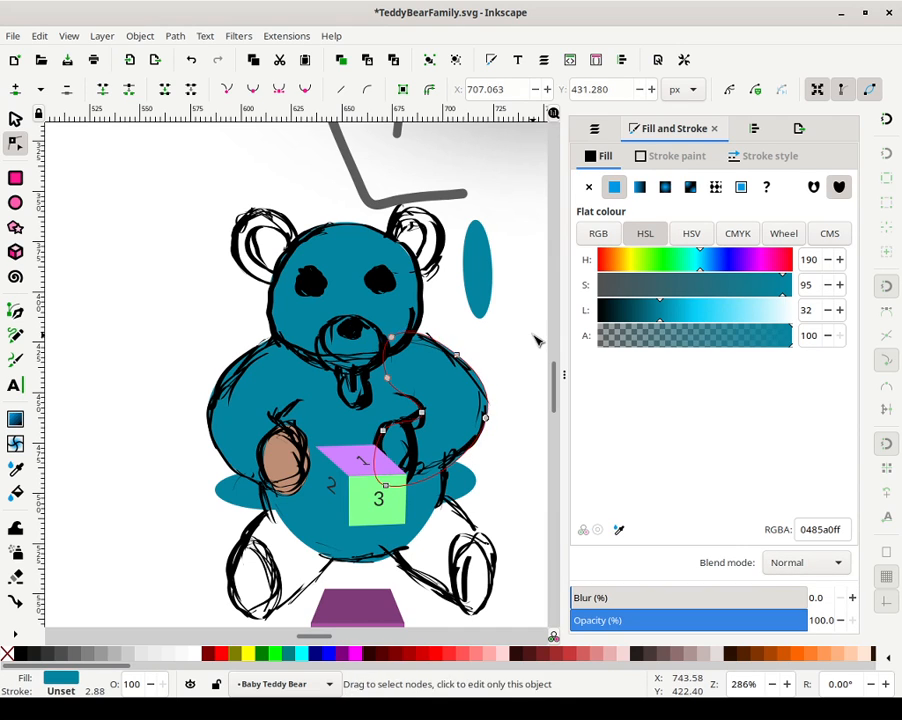
pyautogui.click(522, 320)
pyautogui.click(15, 118)
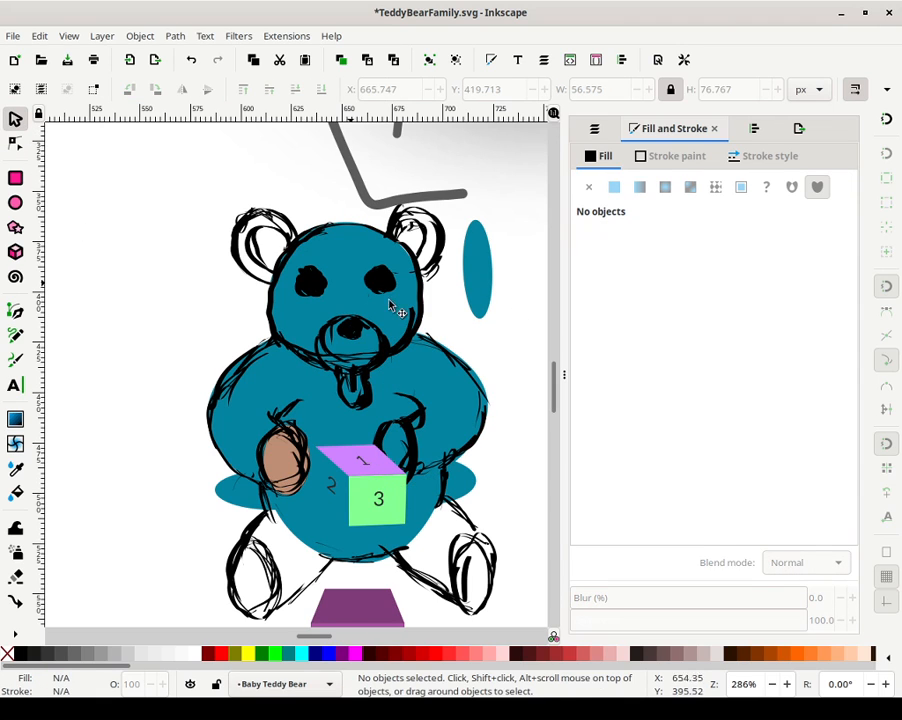
# Move the spare teal ellipse onto the right paw and fill it with the tan colour sampled from the left paw
pyautogui.click(490, 245)
pyautogui.moveTo(490, 245); pyautogui.dragTo(414, 448)
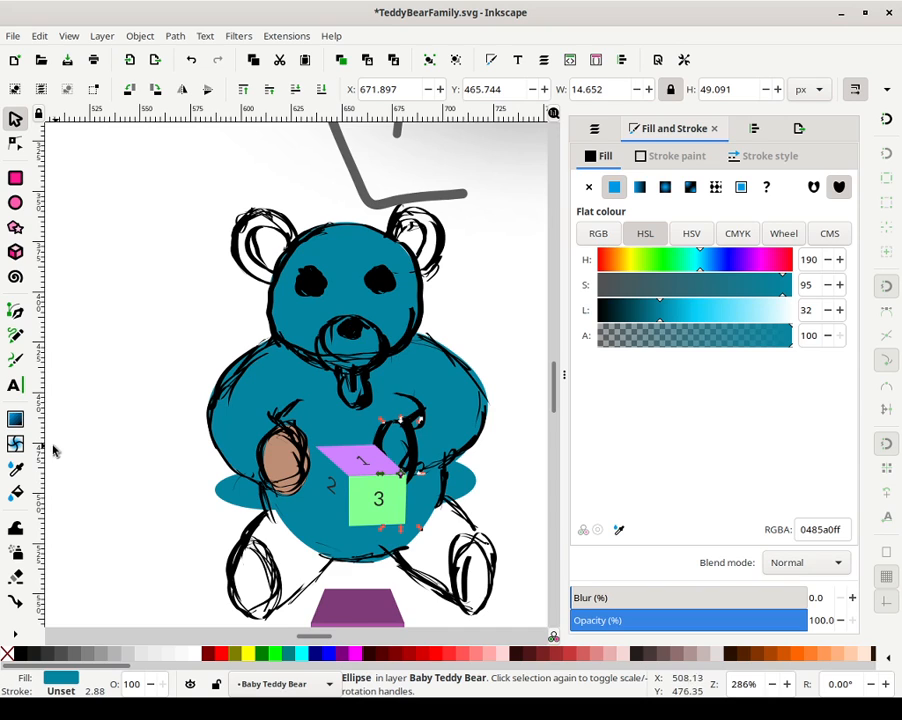
pyautogui.click(15, 467)
pyautogui.click(283, 455)
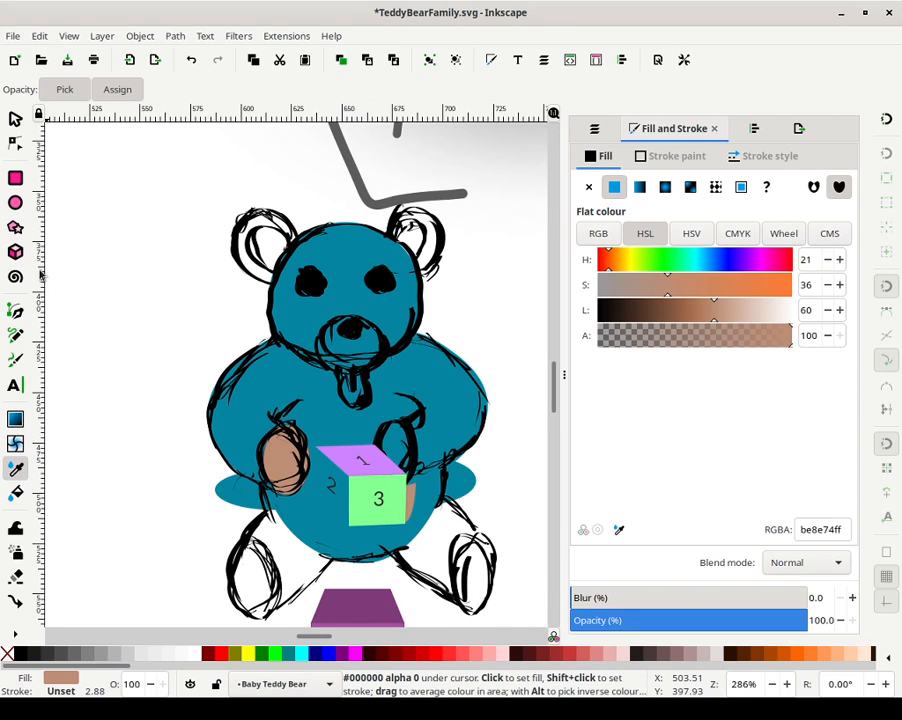
pyautogui.click(15, 119)
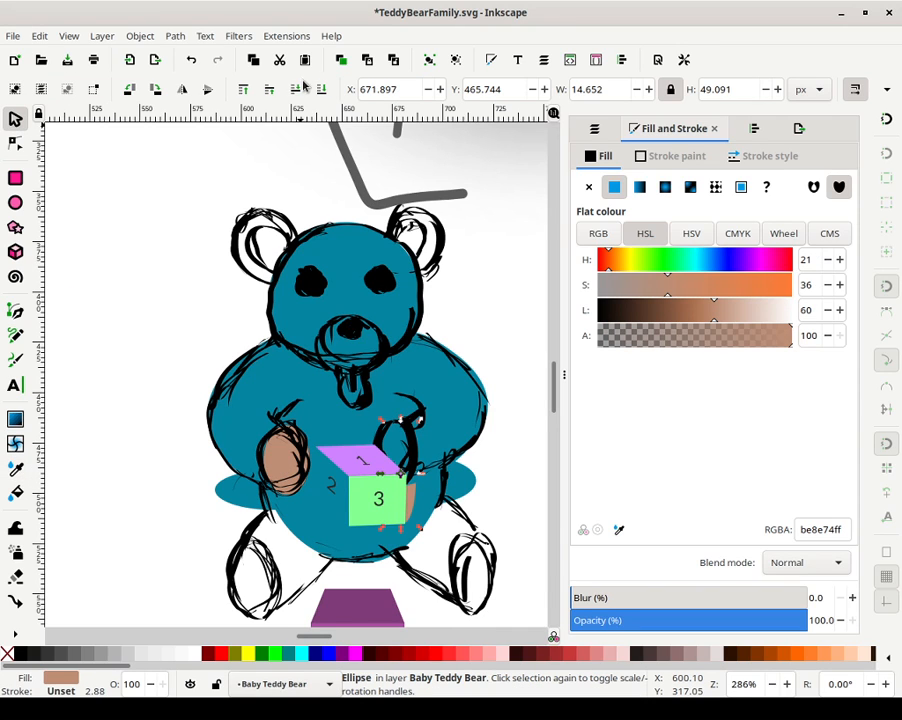
# Fit the tan ellipse to the right paw's sketched outline, making it about 20 by 32 px overall
pyautogui.moveTo(408, 508)
pyautogui.mouseDown()
pyautogui.moveTo(404, 501)
pyautogui.moveTo(412, 504)
pyautogui.mouseUp()
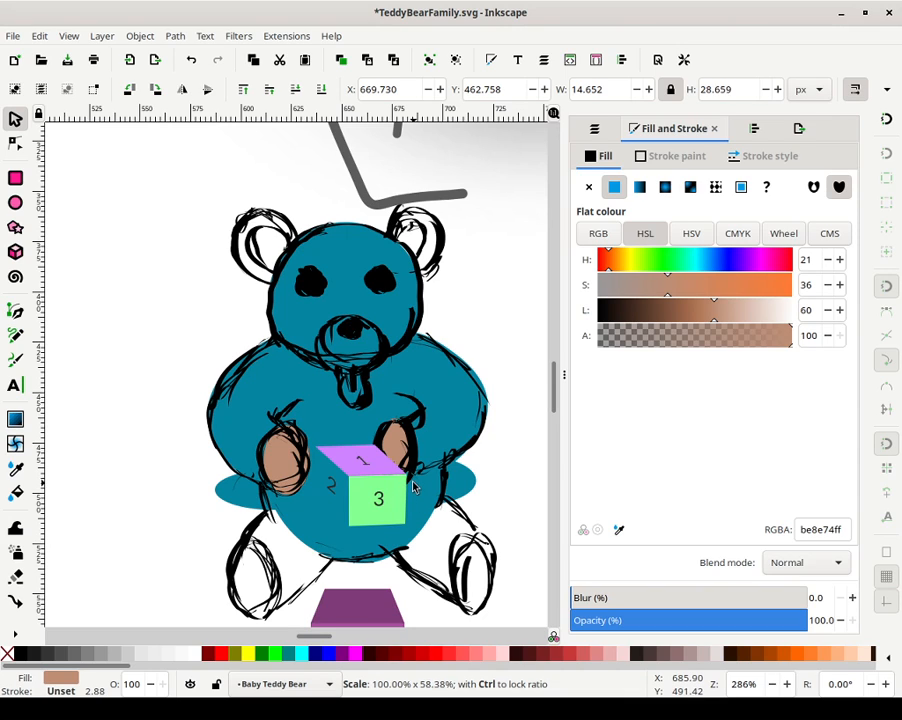
pyautogui.moveTo(418, 493); pyautogui.dragTo(411, 460)
pyautogui.click(479, 323)
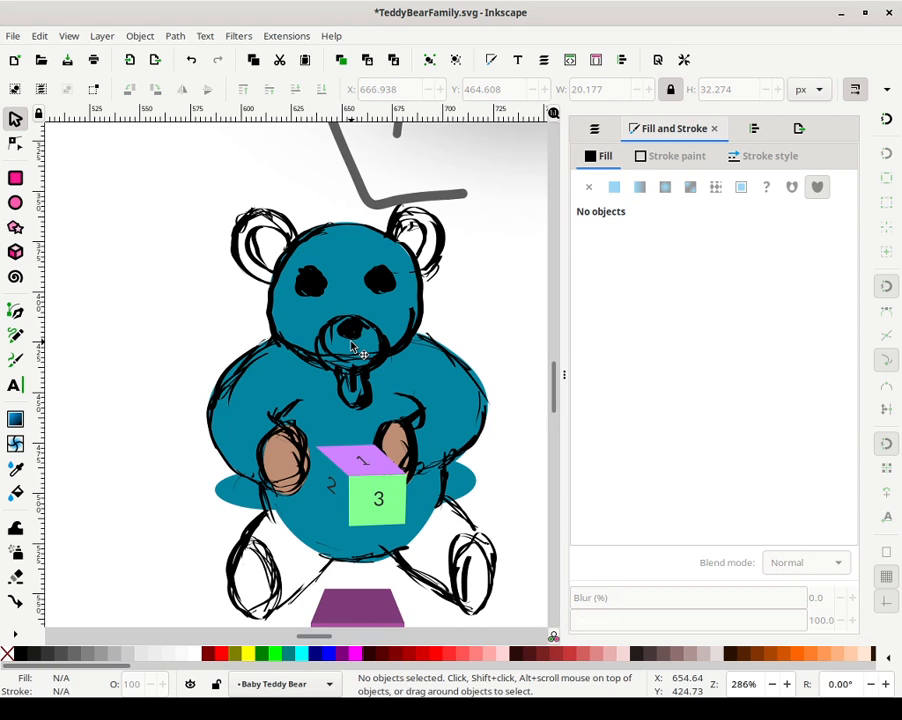
# Move the teal ellipse from behind the left hip onto the left leg sketch, rotated diagonally along the leg
pyautogui.click(232, 495)
pyautogui.moveTo(232, 495); pyautogui.dragTo(155, 563)
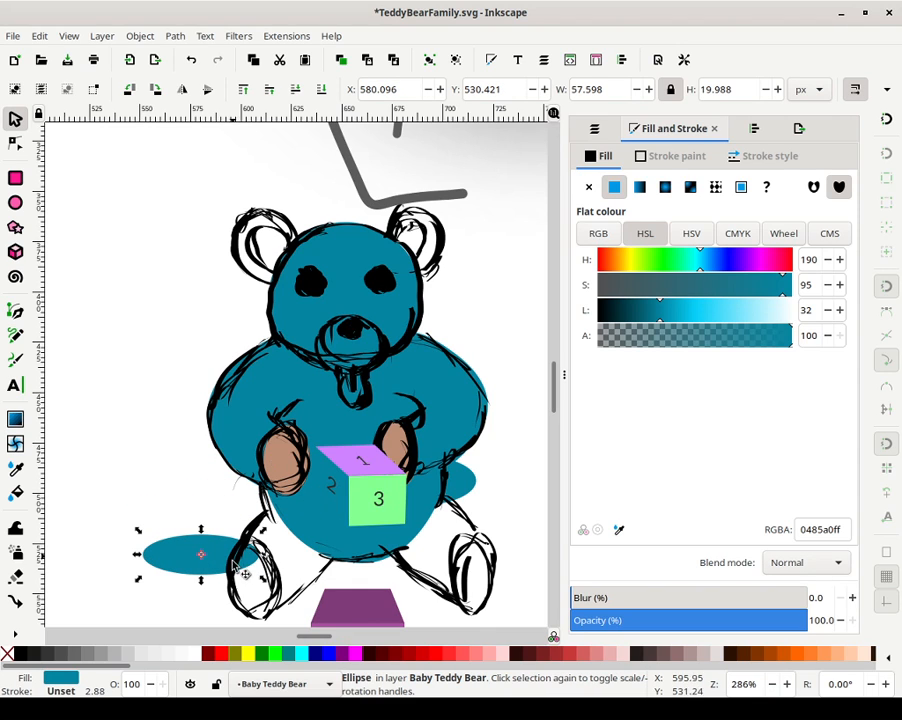
pyautogui.click(228, 556)
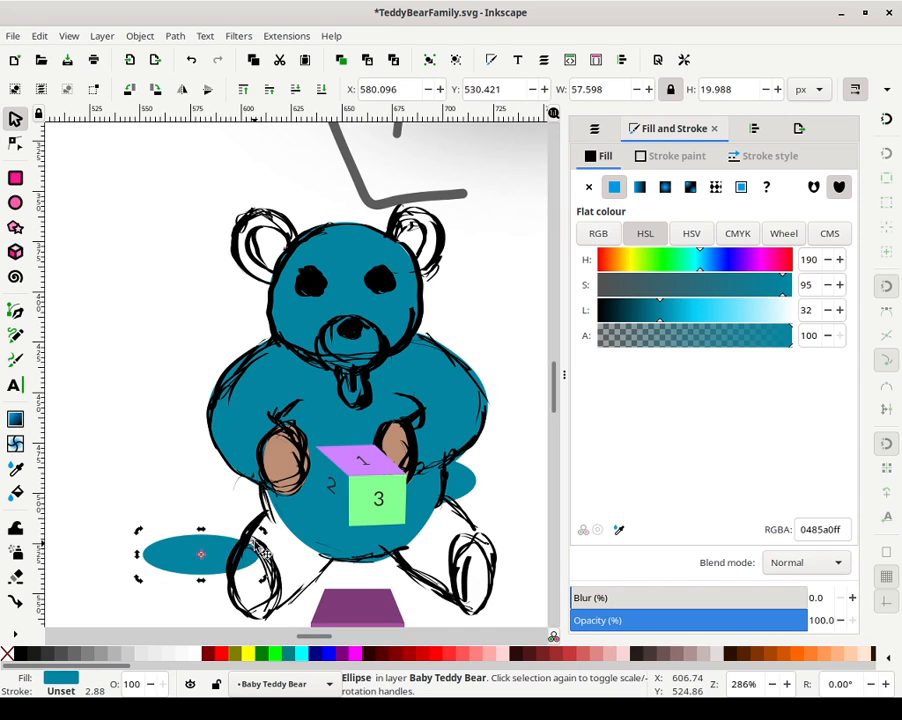
pyautogui.moveTo(138, 530); pyautogui.dragTo(219, 491)
pyautogui.moveTo(232, 540); pyautogui.dragTo(325, 533)
# Convert the left leg ellipse to a path and reshape its nodes and curves to fill the leg sketch
pyautogui.click(175, 36)
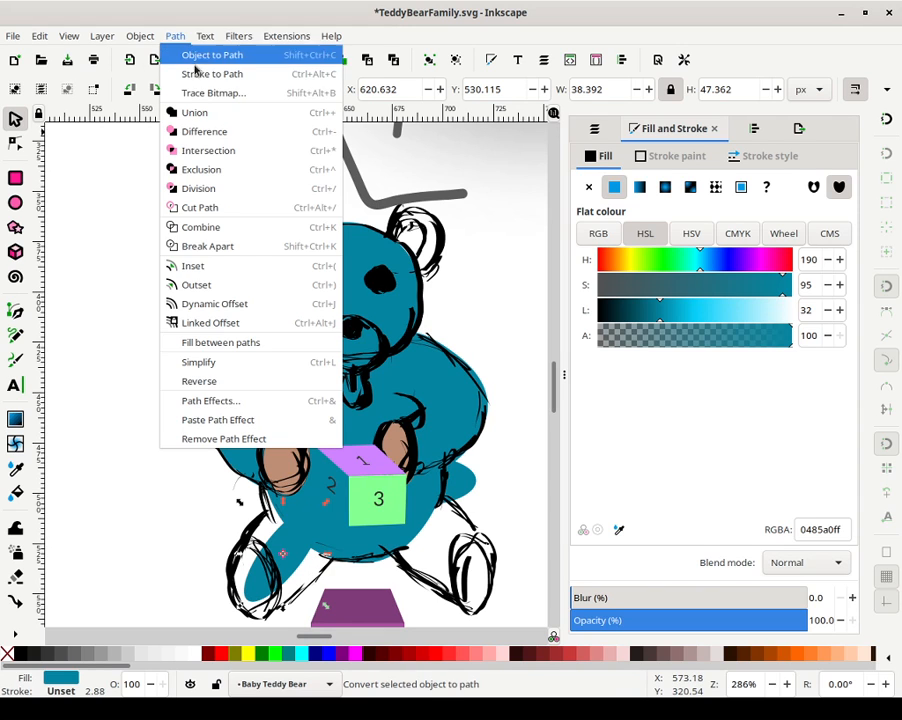
pyautogui.click(207, 55)
pyautogui.press('Escape')
pyautogui.doubleClick(283, 555)
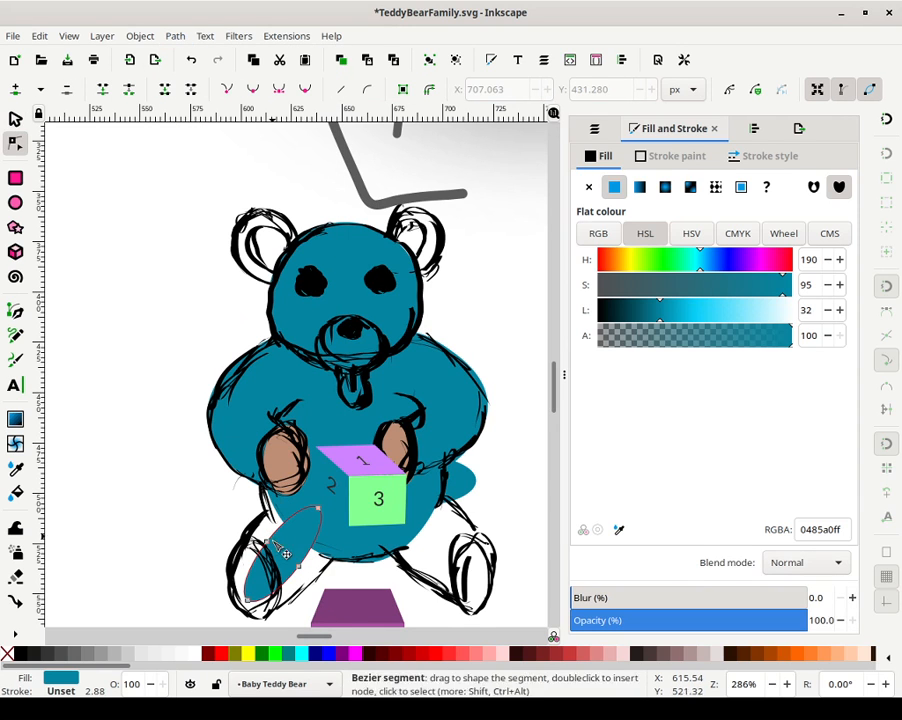
pyautogui.moveTo(267, 544); pyautogui.dragTo(273, 477)
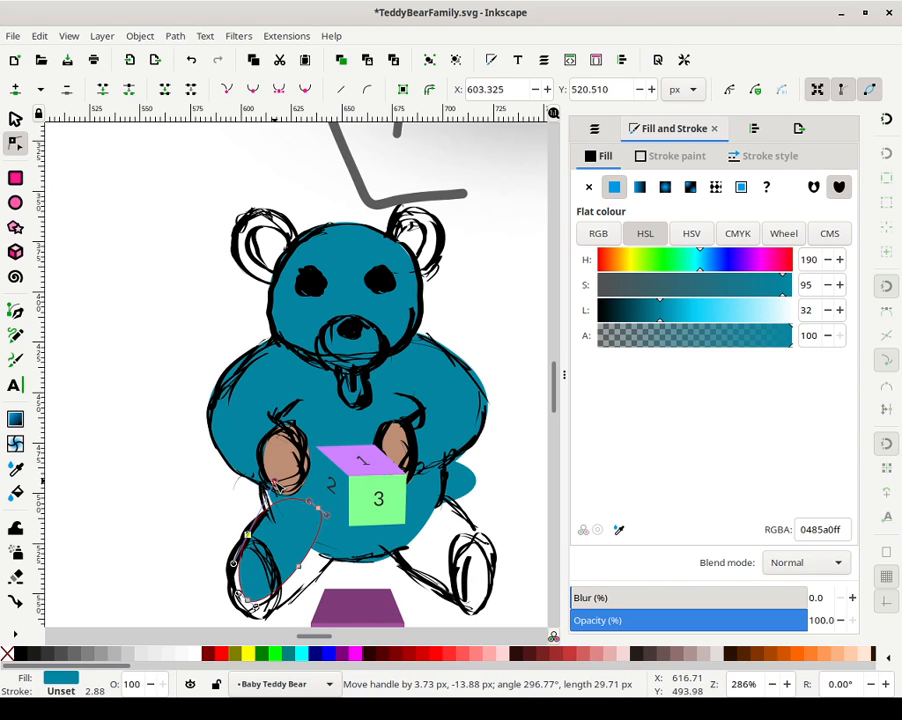
pyautogui.moveTo(300, 567); pyautogui.dragTo(361, 544)
pyautogui.moveTo(256, 606); pyautogui.dragTo(219, 577)
pyautogui.moveTo(261, 612)
pyautogui.mouseDown()
pyautogui.moveTo(259, 624)
pyautogui.moveTo(252, 616)
pyautogui.mouseUp()
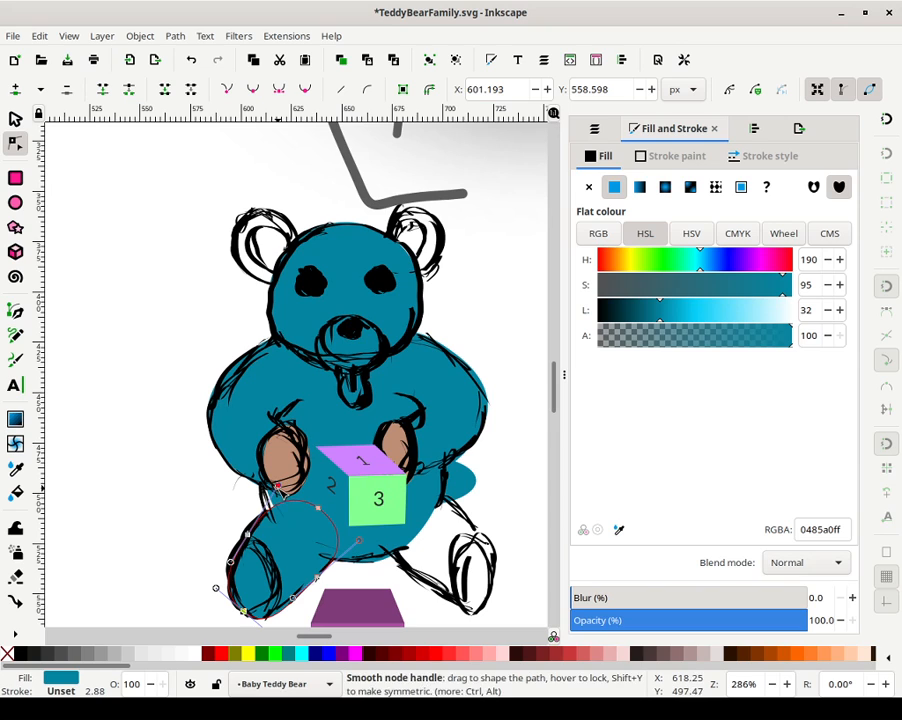
pyautogui.moveTo(278, 486); pyautogui.dragTo(329, 503)
# Extend the lower left curve of the teal body path outward to meet the sketched body outline
pyautogui.click(266, 452)
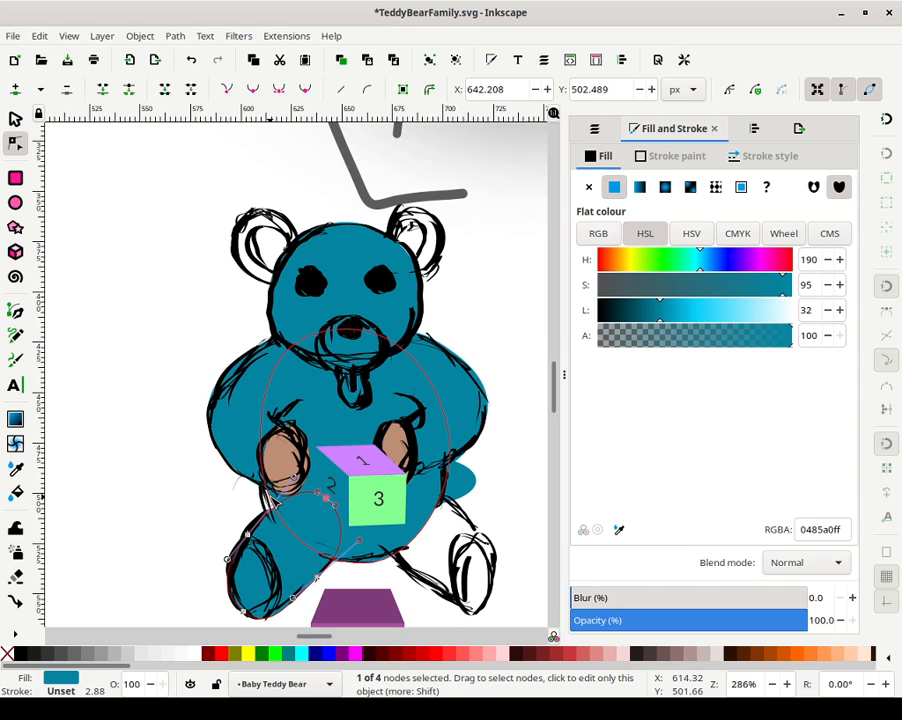
pyautogui.click(261, 446)
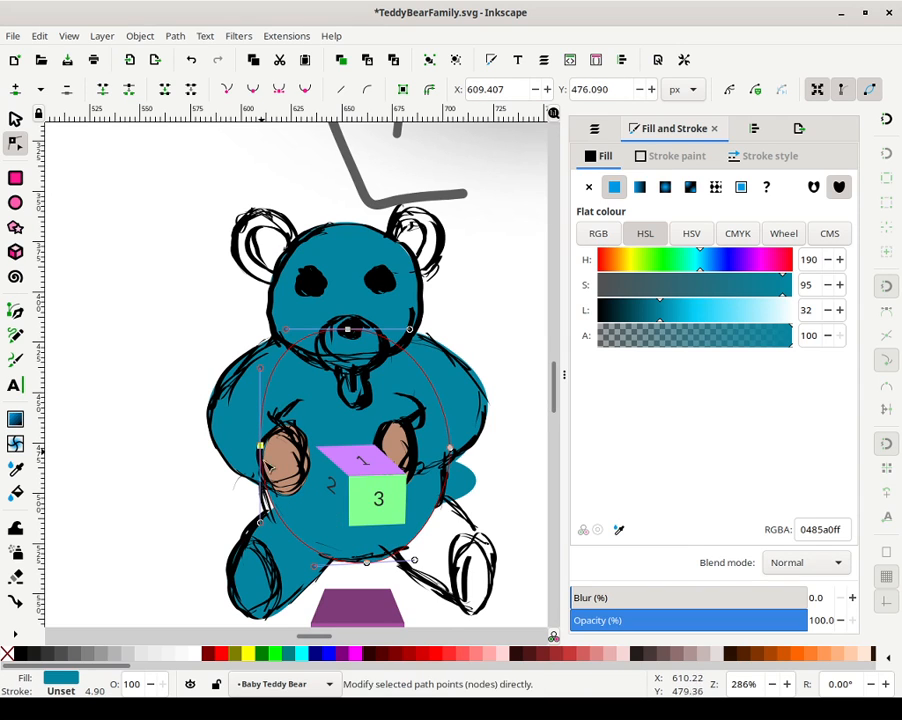
pyautogui.moveTo(262, 524)
pyautogui.mouseDown()
pyautogui.moveTo(252, 553)
pyautogui.moveTo(255, 545)
pyautogui.mouseUp()
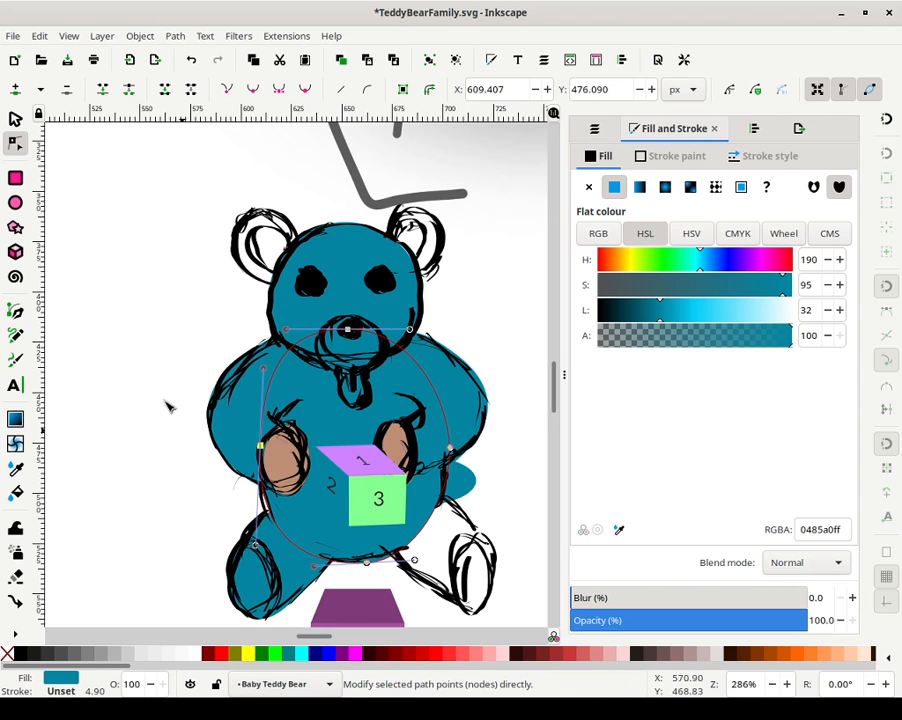
# Desaturate the left leg's fill to dark grey, with saturation 0 and lightness 32
pyautogui.click(14, 119)
pyautogui.click(528, 483)
pyautogui.click(294, 581)
pyautogui.moveTo(634, 288); pyautogui.dragTo(592, 290)
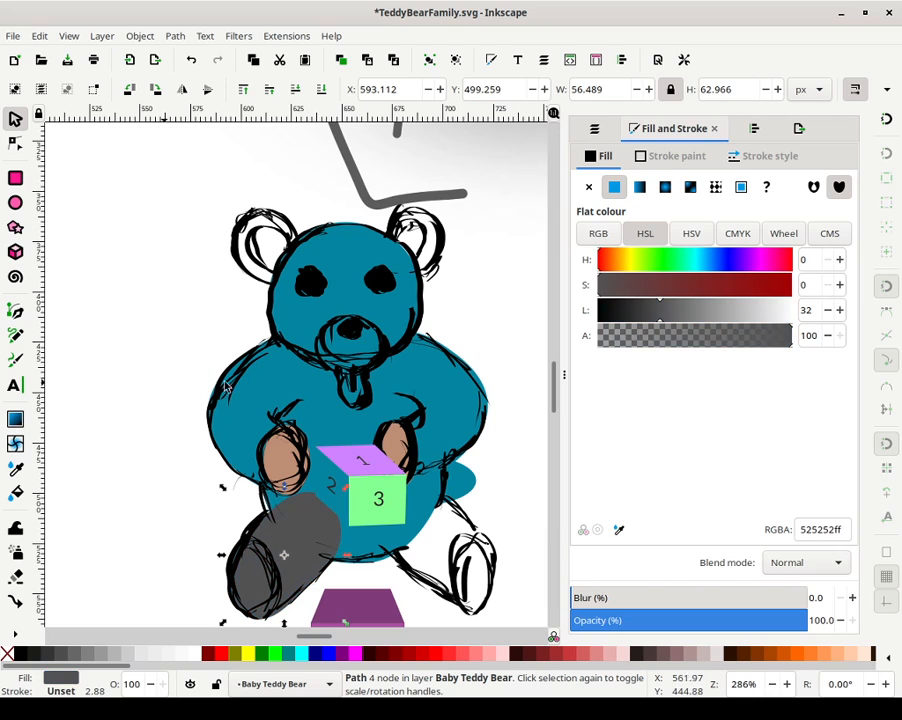
pyautogui.click(497, 497)
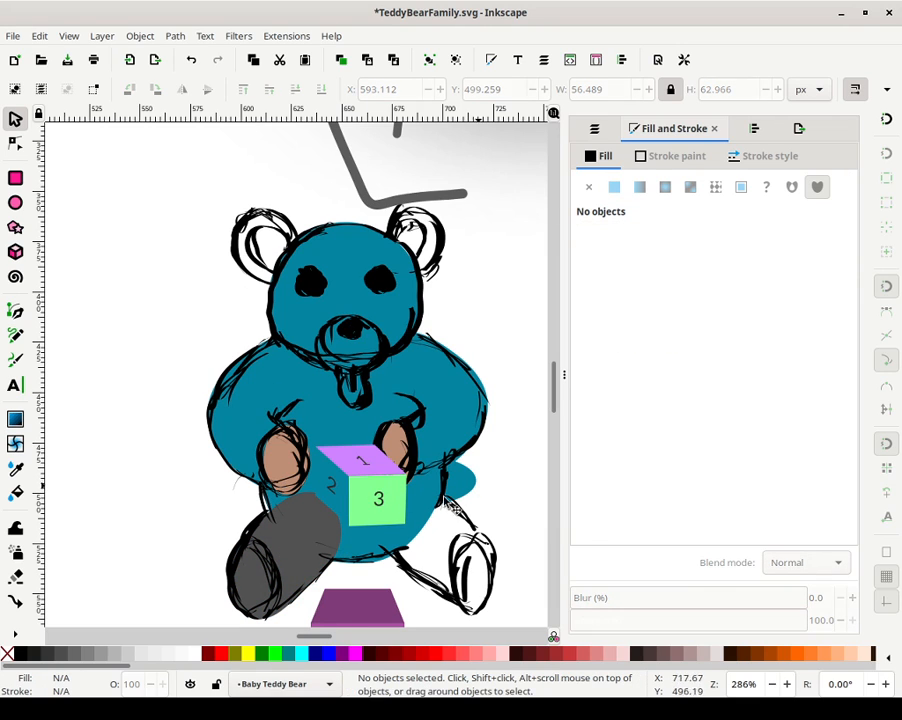
pyautogui.click(306, 549)
pyautogui.press('Escape')
pyautogui.hotkey('ctrl', 'c')
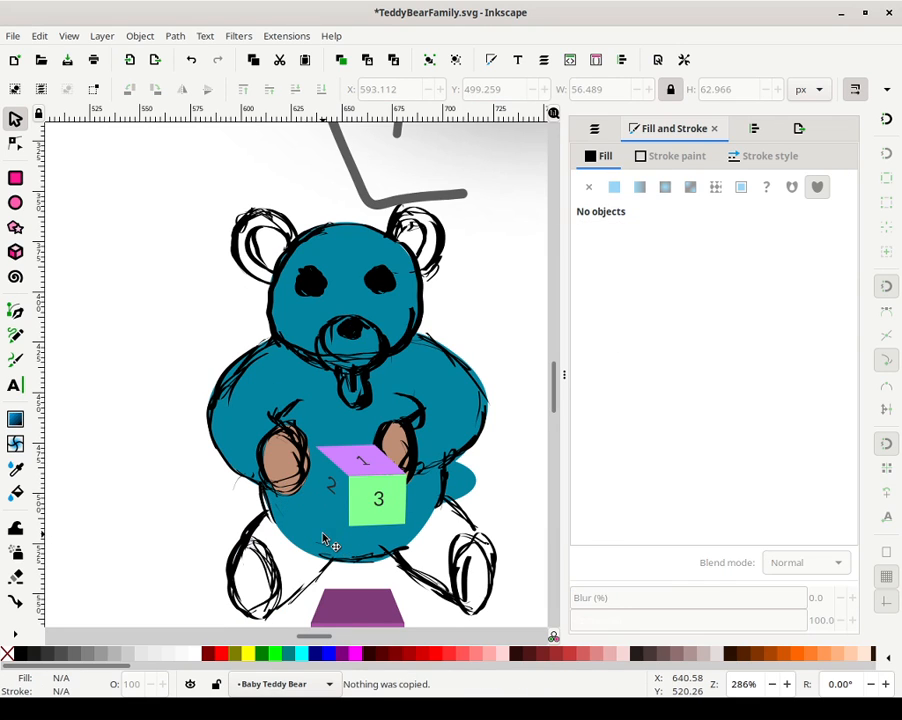
pyautogui.hotkey('ctrl', 'c')
pyautogui.hotkey('ctrl', 'c')
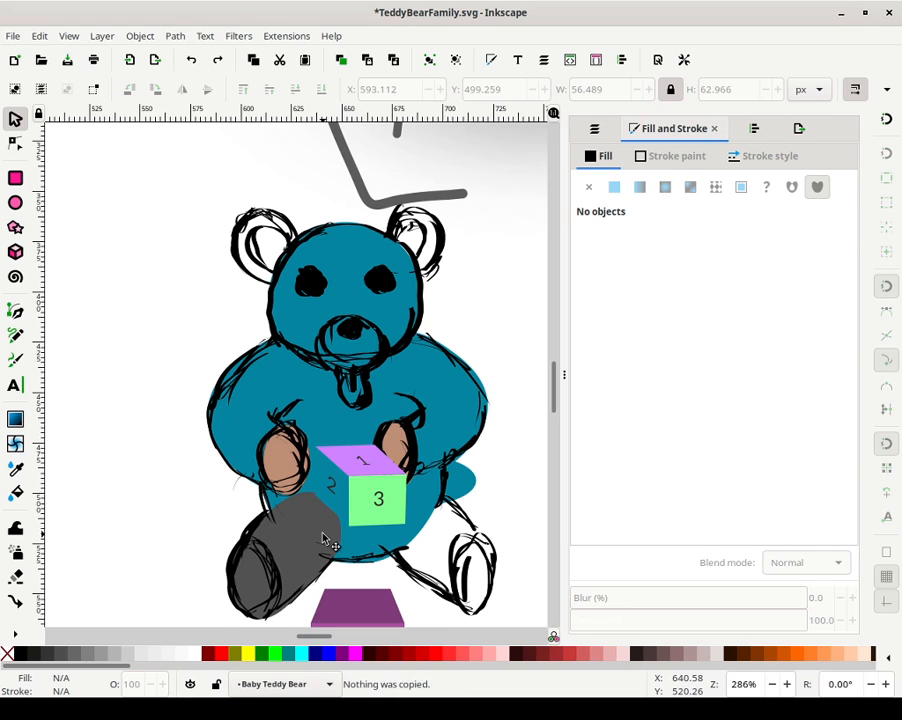
# Duplicate the grey left leg and place the copy, mirrored, over the right leg sketch
pyautogui.click(290, 545)
pyautogui.hotkey('ctrl', 'd')
pyautogui.moveTo(300, 560); pyautogui.dragTo(475, 565)
pyautogui.click(462, 528)
# Scale and rotate the right leg copy to fit its sketch, about 57 by 60 px overall
pyautogui.moveTo(503, 487); pyautogui.dragTo(500, 485)
pyautogui.moveTo(446, 537); pyautogui.dragTo(445, 535)
pyautogui.moveTo(502, 553)
pyautogui.mouseDown()
pyautogui.moveTo(501, 545)
pyautogui.moveTo(503, 562)
pyautogui.mouseUp()
pyautogui.moveTo(450, 617); pyautogui.dragTo(429, 614)
pyautogui.moveTo(502, 487)
pyautogui.mouseDown()
pyautogui.moveTo(491, 475)
pyautogui.moveTo(499, 483)
pyautogui.mouseUp()
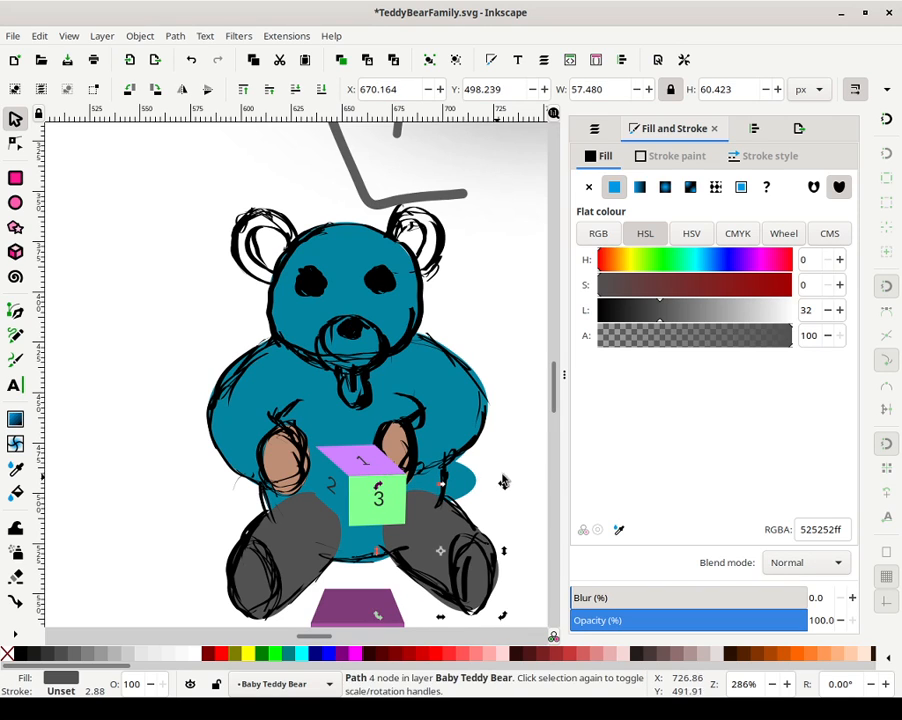
pyautogui.click(505, 489)
# Move the left leg path's upper node inward and down to lower the top of the thigh
pyautogui.click(329, 521)
pyautogui.press('n')
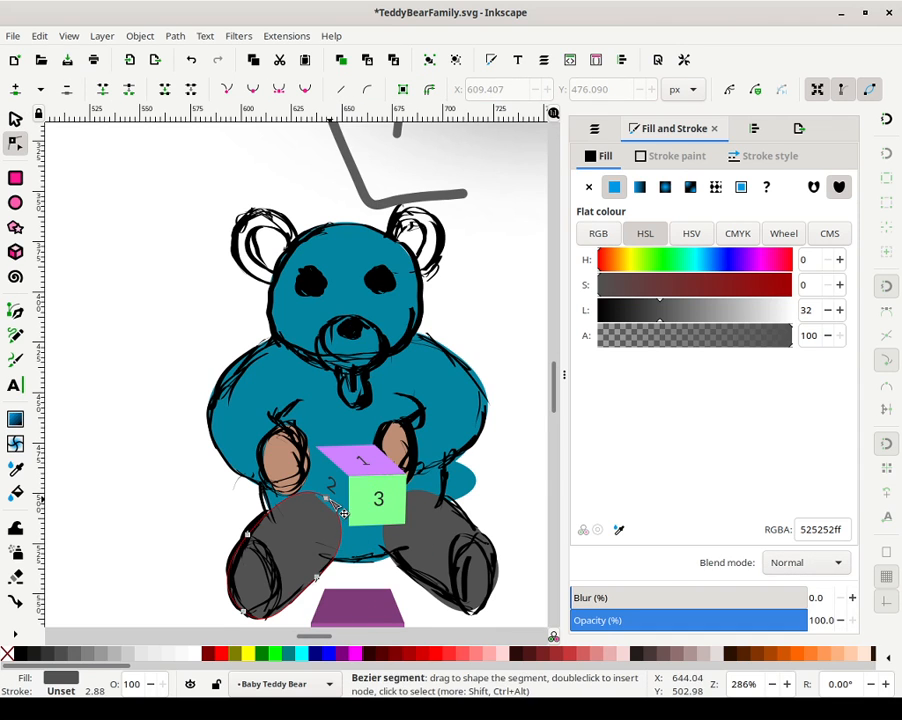
pyautogui.moveTo(327, 501)
pyautogui.mouseDown()
pyautogui.moveTo(315, 506)
pyautogui.moveTo(324, 511)
pyautogui.moveTo(299, 494)
pyautogui.moveTo(308, 505)
pyautogui.mouseUp()
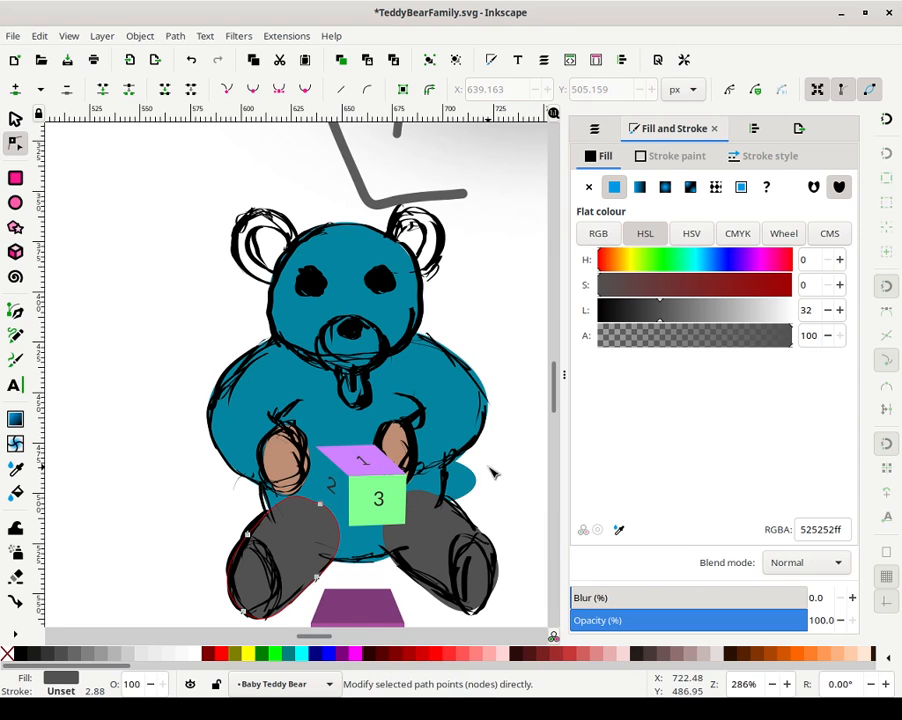
pyautogui.press('Escape')
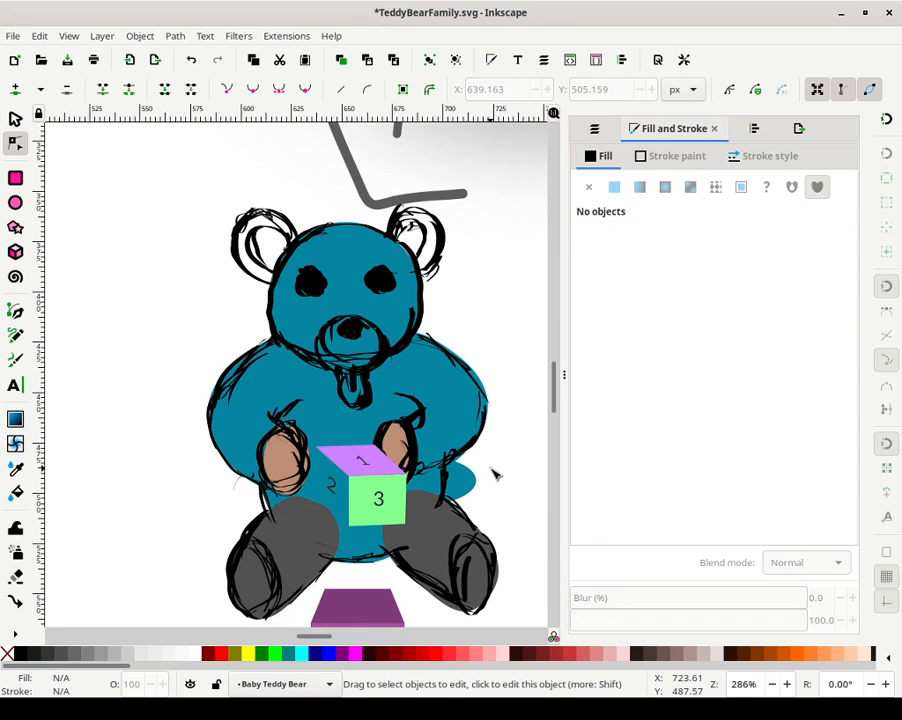
# Duplicate the tan left paw ellipse and fit the copies over the soles of both feet
pyautogui.click(15, 119)
pyautogui.click(280, 466)
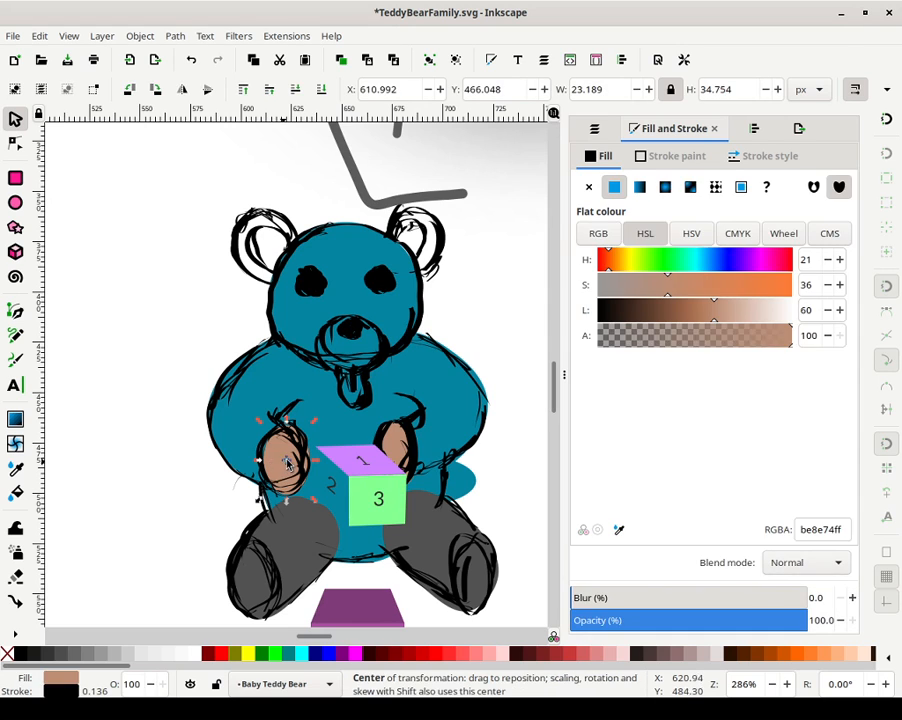
pyautogui.hotkey('ctrl', 'x')
pyautogui.hotkey('ctrl', 'z')
pyautogui.hotkey('ctrl', 'd')
pyautogui.click(300, 455)
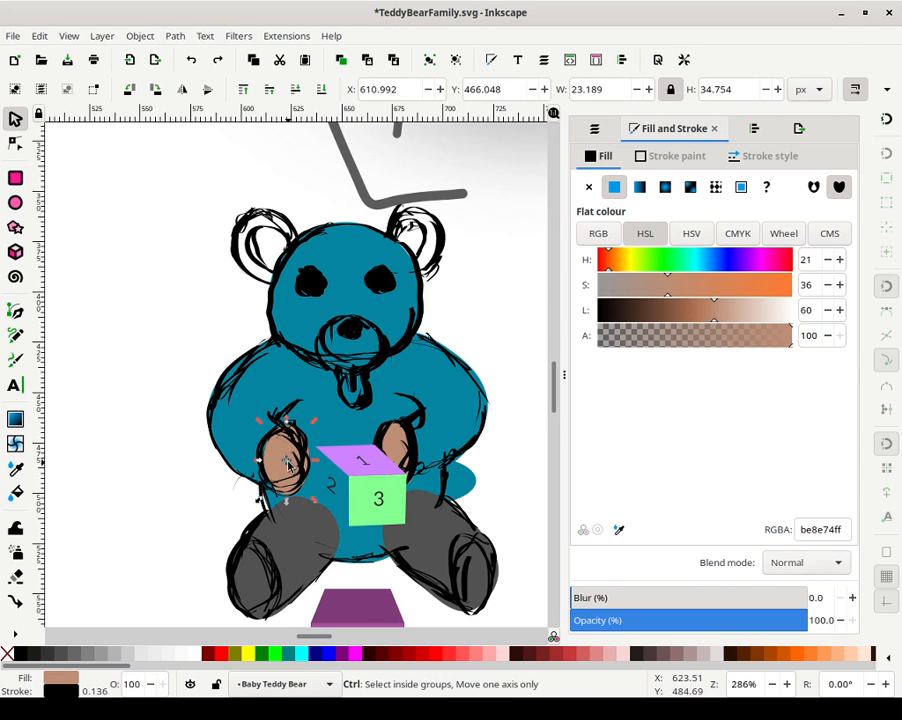
pyautogui.moveTo(310, 457); pyautogui.dragTo(272, 578)
pyautogui.press('Delete')
pyautogui.hotkey('ctrl', 'z')
pyautogui.click(266, 578)
pyautogui.moveTo(262, 570); pyautogui.dragTo(486, 572)
pyautogui.click(483, 477)
pyautogui.click(481, 488)
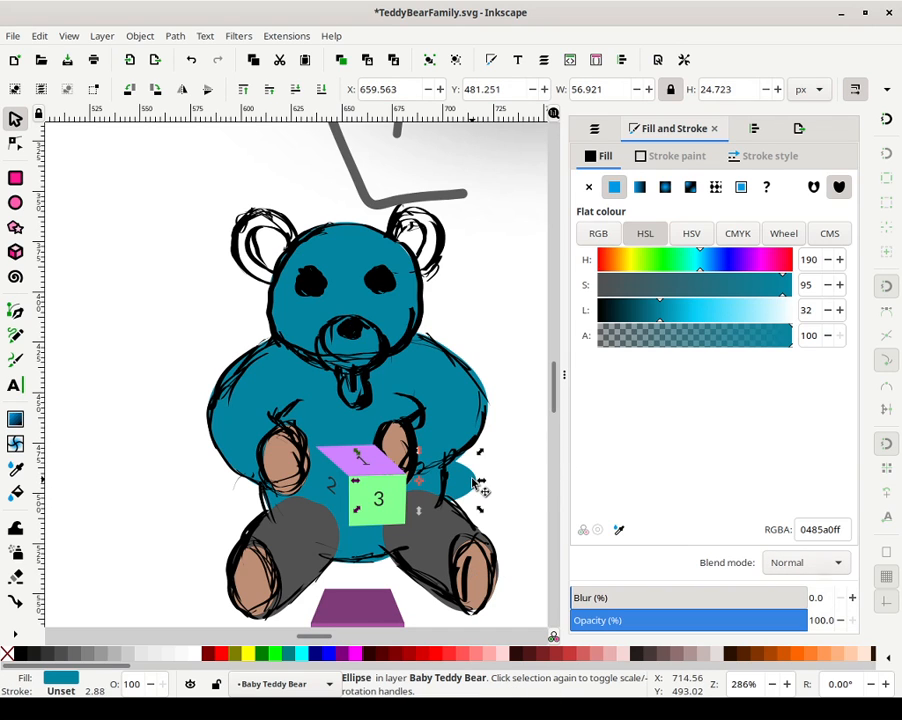
pyautogui.press('Escape')
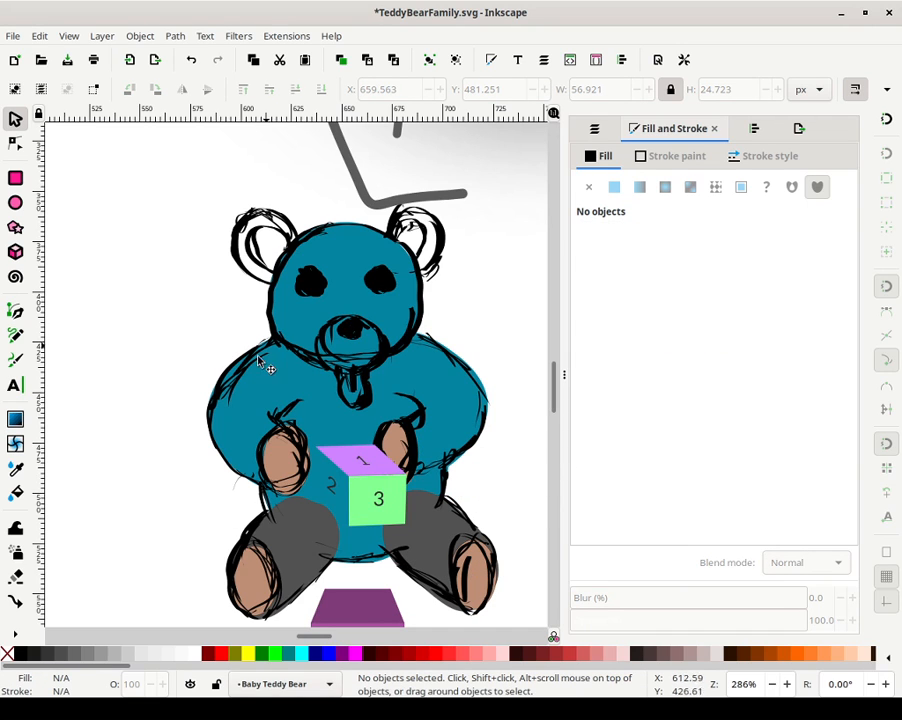
pyautogui.click(474, 493)
pyautogui.moveTo(446, 494); pyautogui.dragTo(145, 253)
pyautogui.hotkey('ctrl', 'z')
# Move the stray teal ellipse from behind the body to the empty area beside the bear and fill it black
pyautogui.click(480, 490)
pyautogui.moveTo(480, 490); pyautogui.dragTo(185, 292)
pyautogui.moveTo(614, 303); pyautogui.dragTo(397, 343)
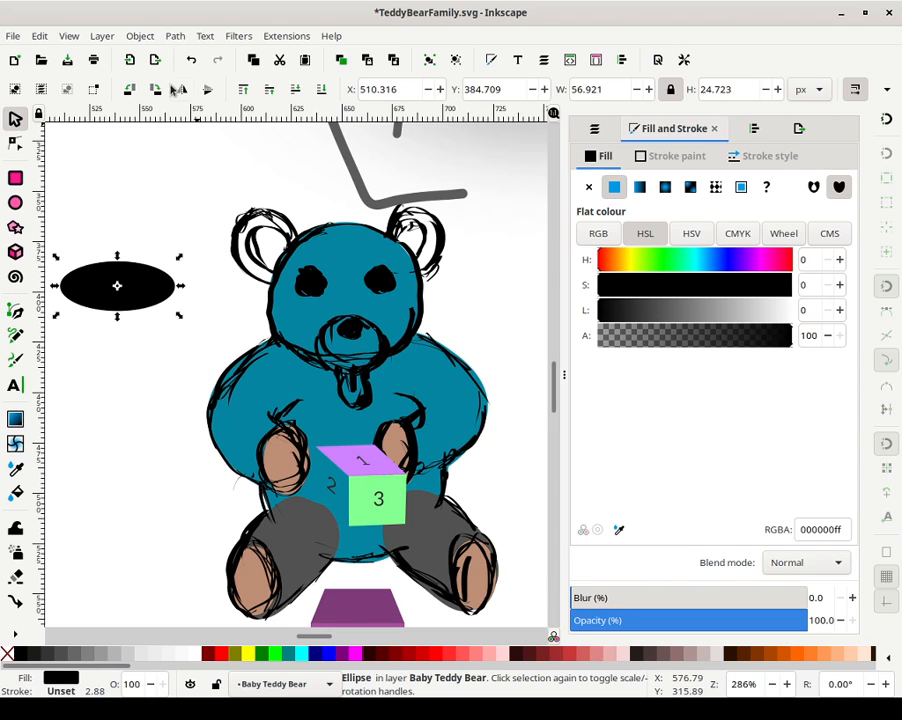
# Rotate the black ellipse upright and squash it to about 25 by 30 px
pyautogui.click(180, 90)
pyautogui.moveTo(117, 223); pyautogui.dragTo(120, 280)
pyautogui.click(157, 330)
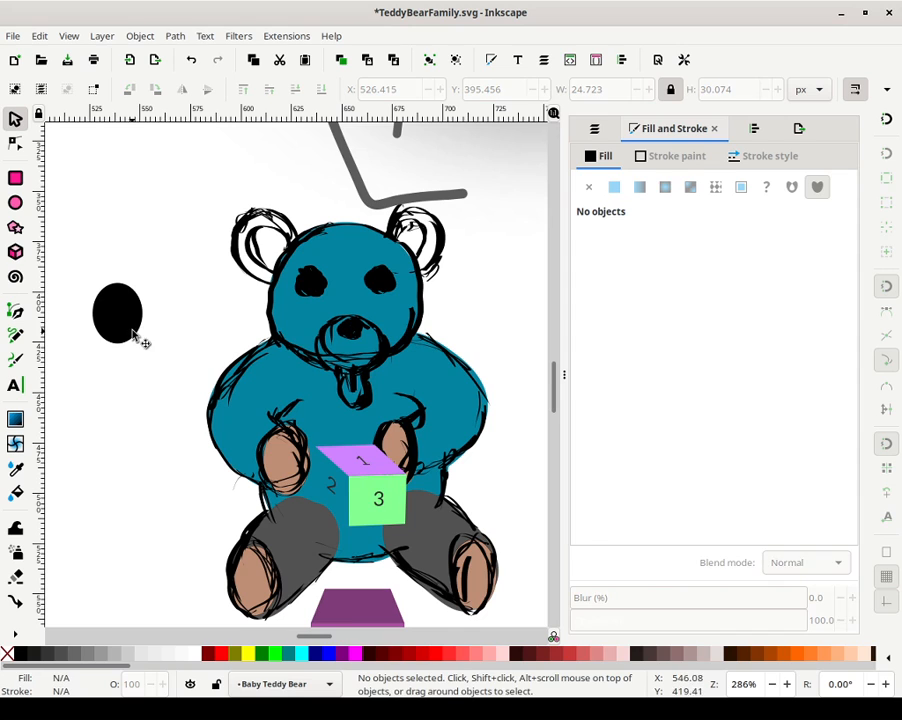
# Shrink the black ellipse to about 12 by 14.5 px and place one copy over each eye of the sketch
pyautogui.click(133, 333)
pyautogui.moveTo(144, 350); pyautogui.dragTo(381, 296)
pyautogui.click(124, 302)
pyautogui.click(476, 287)
pyautogui.click(448, 300)
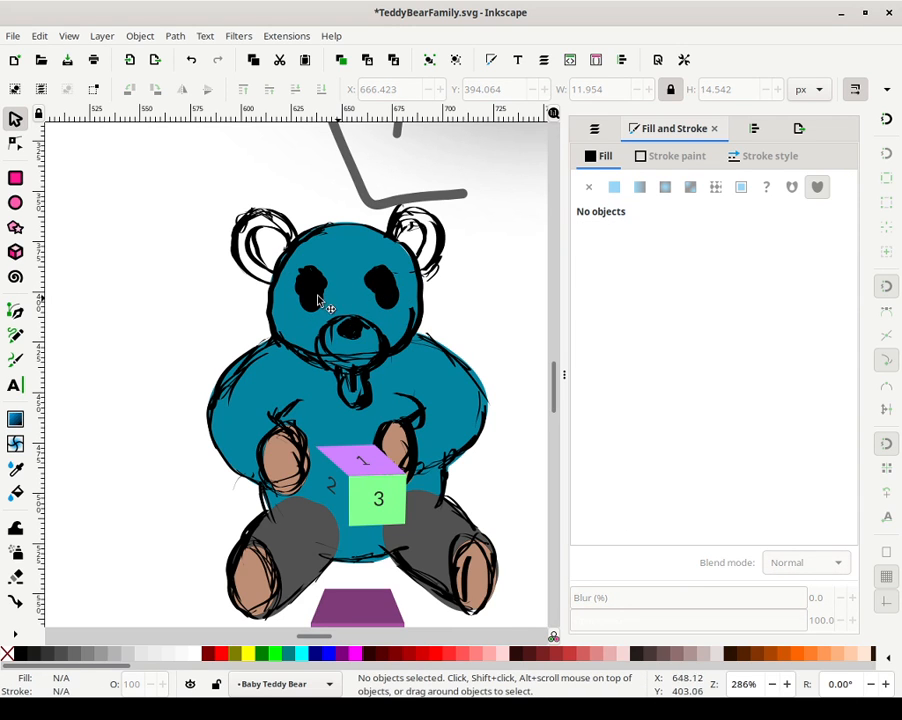
# Duplicate the left eye ellipse, enlarge and rotate it to about 35 by 34 px over the left ear, and lower it behind the head
pyautogui.hotkey('ctrl', 'z')
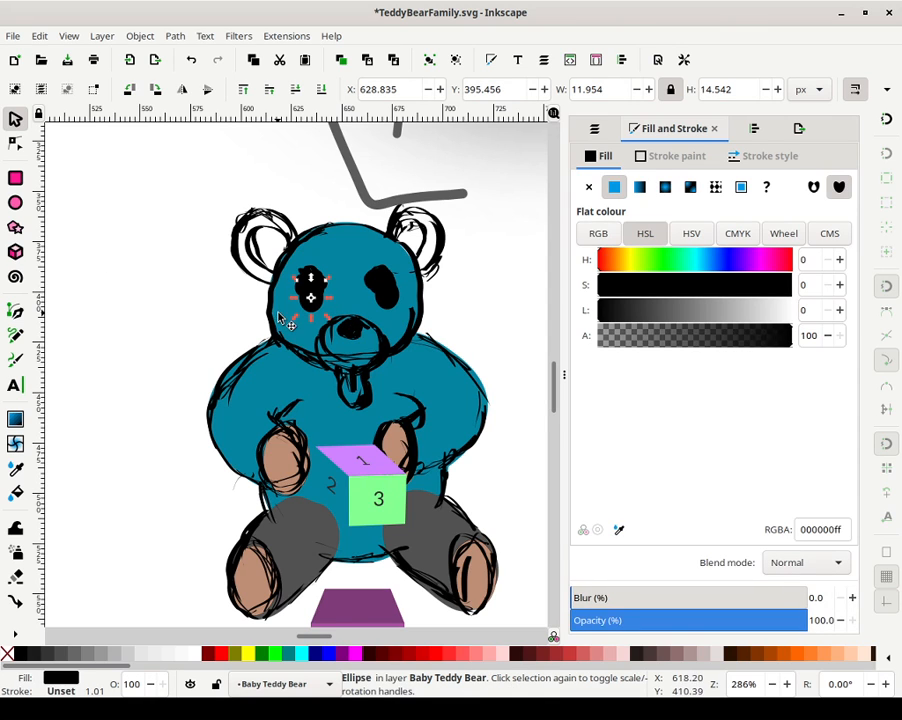
pyautogui.click(231, 230)
pyautogui.moveTo(313, 298); pyautogui.dragTo(278, 236)
pyautogui.click(217, 222)
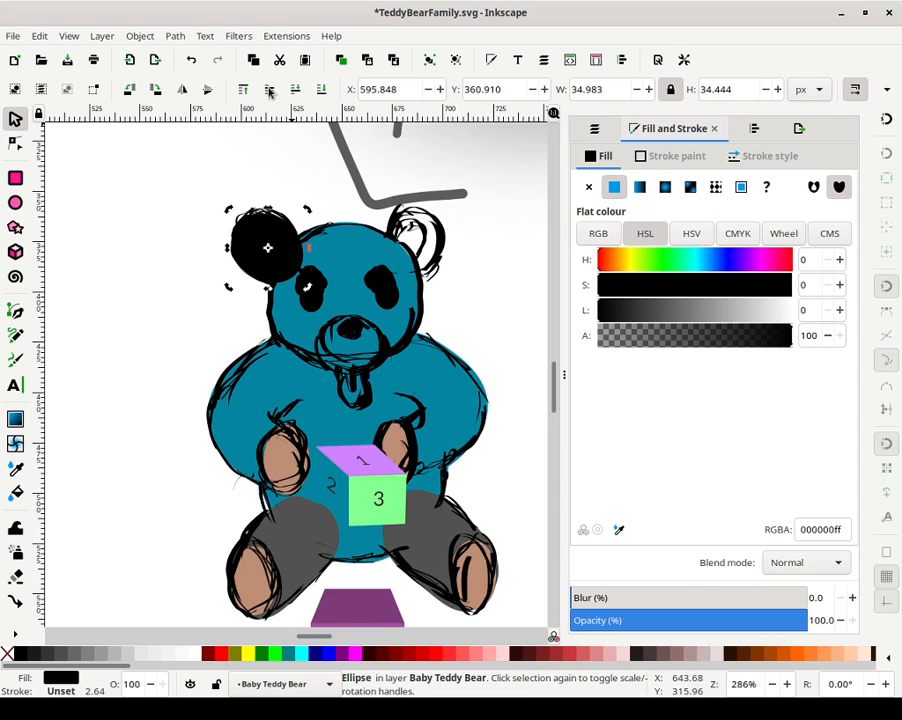
pyautogui.click(301, 174)
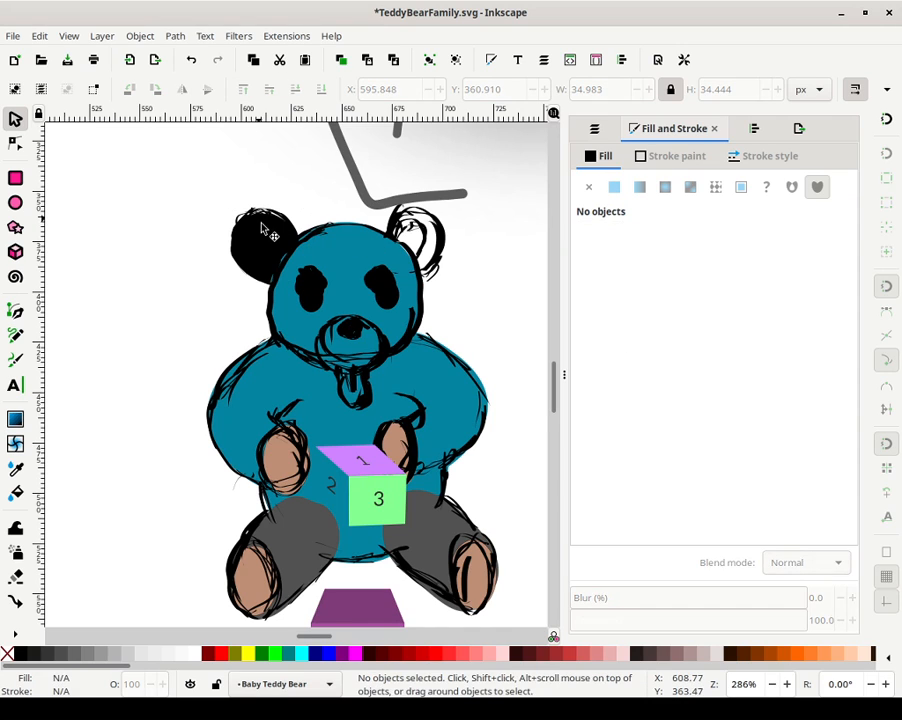
# Duplicate the black ear onto the right ear sketch, fit it to about 33 by 36 px, and lower it behind the head
pyautogui.click(259, 223)
pyautogui.moveTo(269, 224); pyautogui.dragTo(438, 205)
pyautogui.click(426, 232)
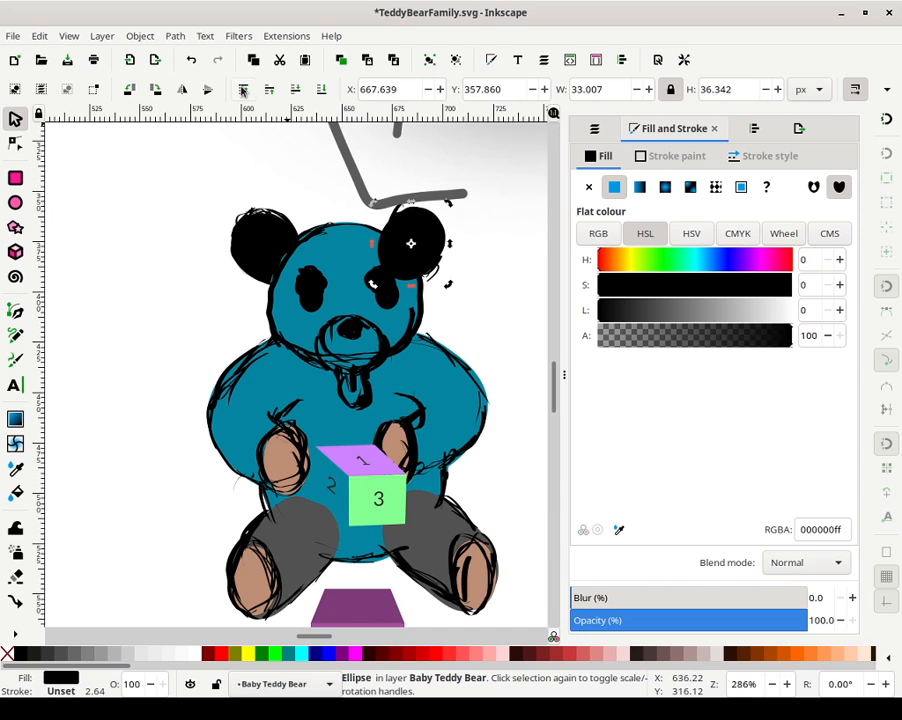
pyautogui.click(487, 263)
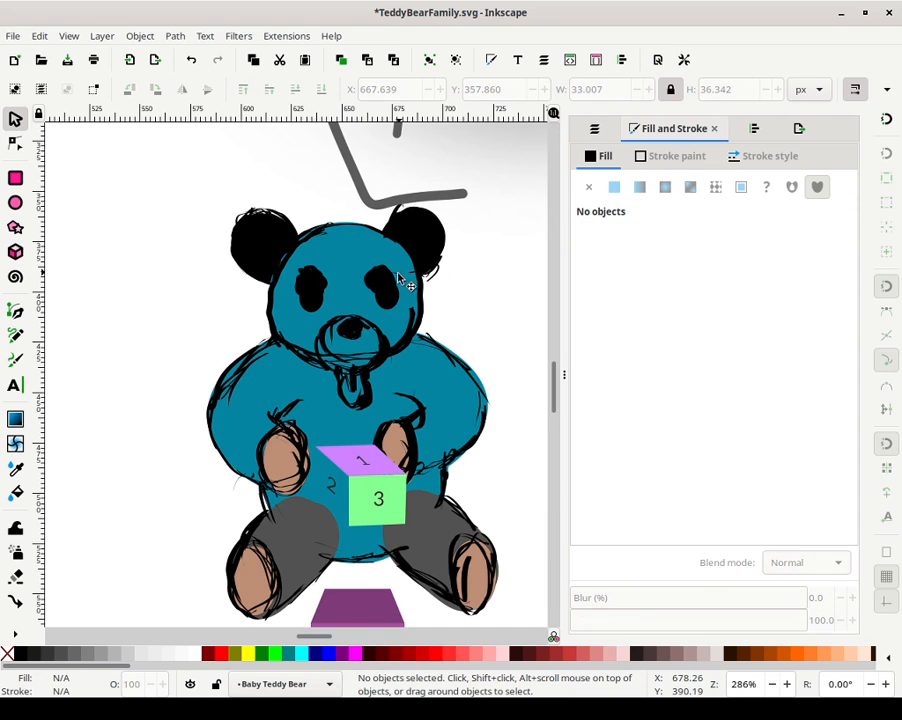
# Insert a node in the lower-left curve of the teal body path and adjust that curve to follow the sketch
pyautogui.click(334, 420)
pyautogui.press('n')
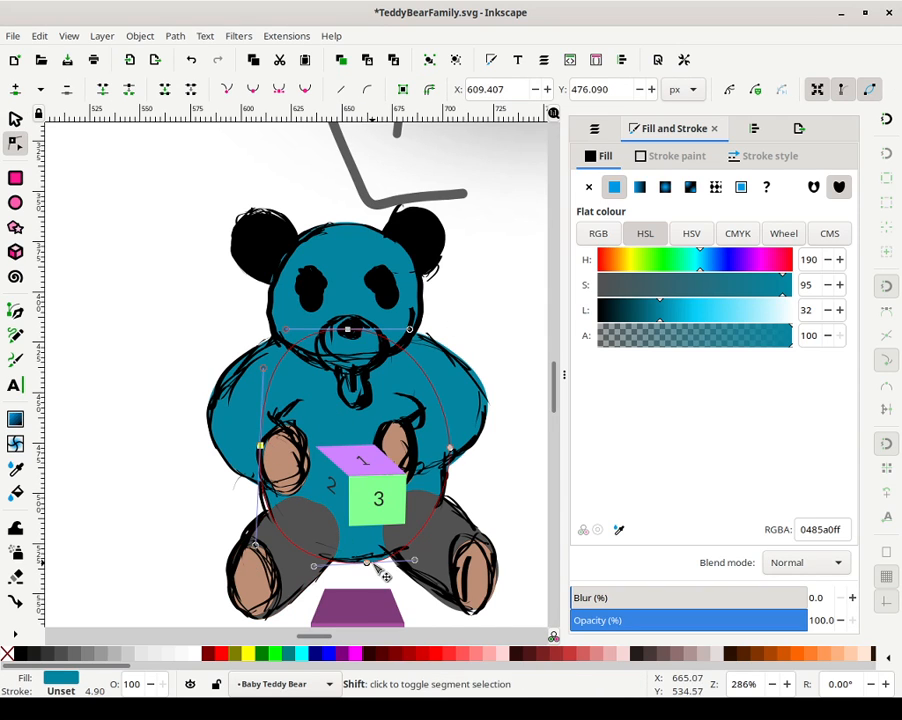
pyautogui.click(261, 399)
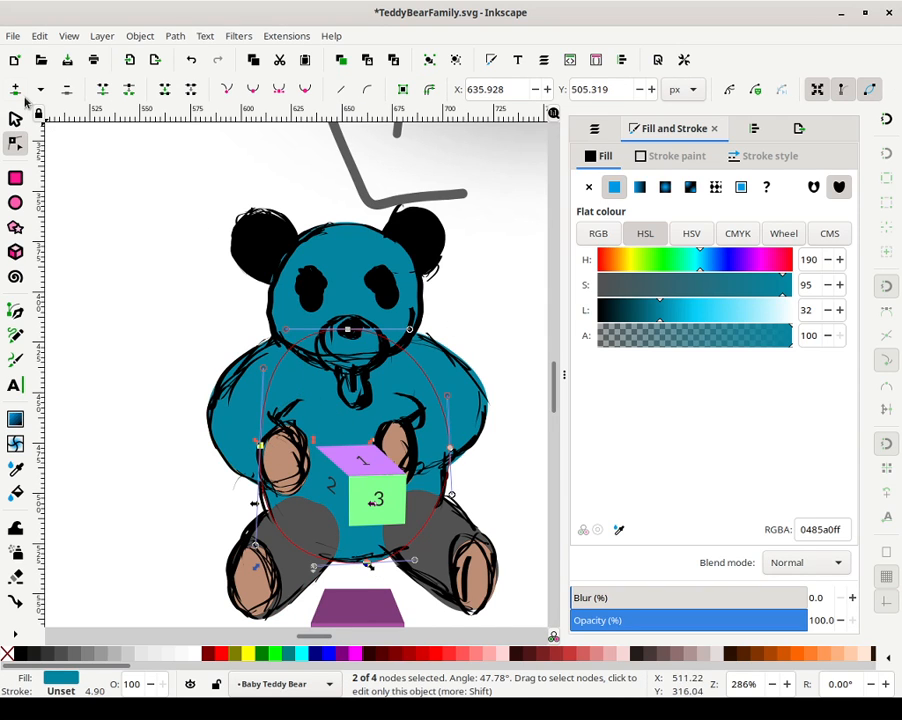
pyautogui.click(480, 302)
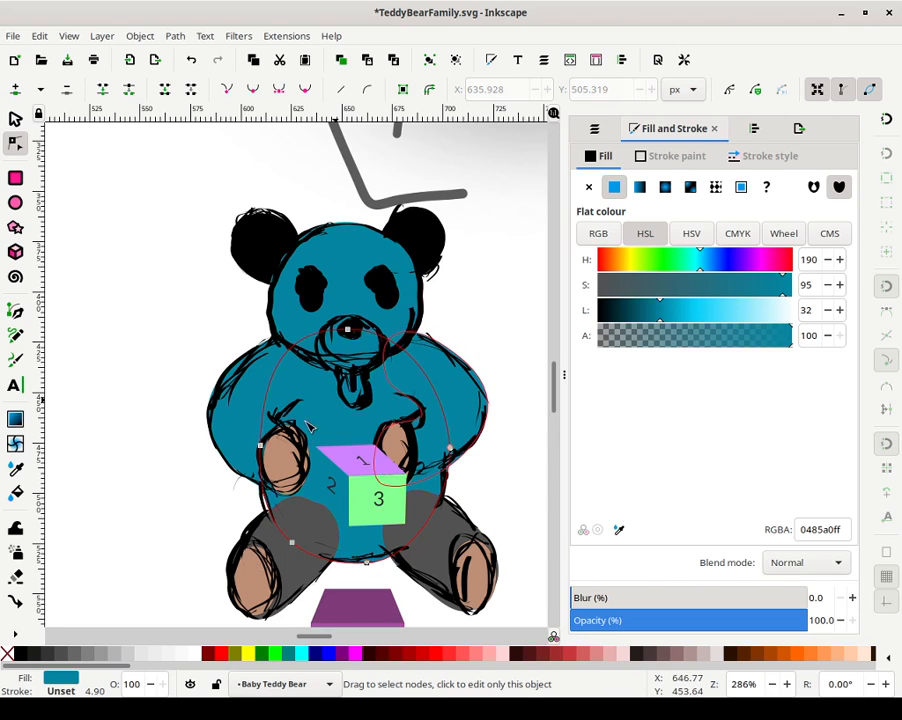
pyautogui.click(278, 524)
pyautogui.moveTo(272, 528); pyautogui.dragTo(258, 518)
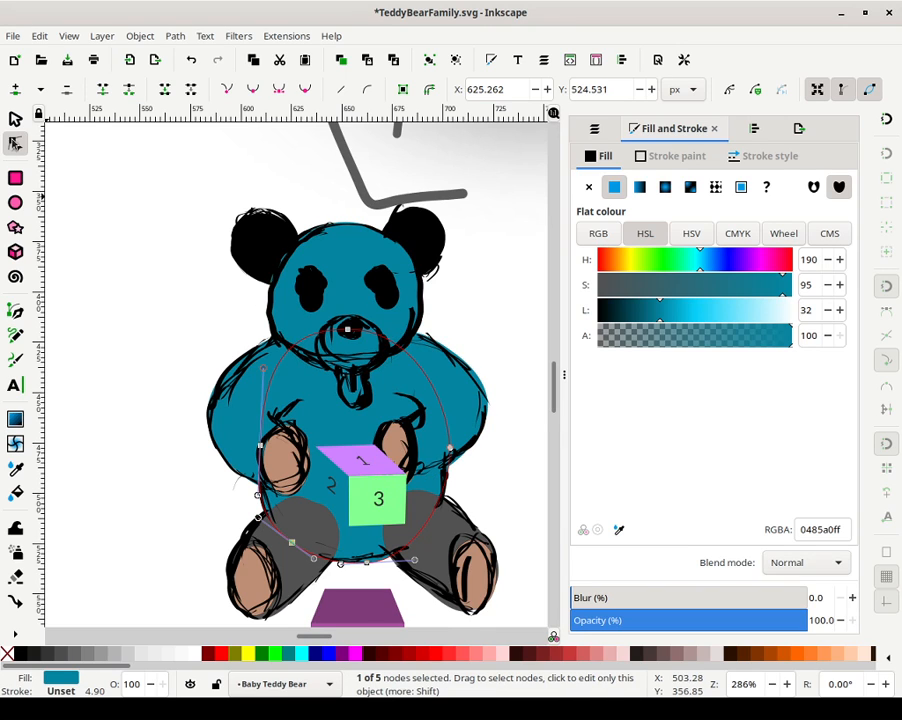
pyautogui.click(15, 119)
pyautogui.click(533, 305)
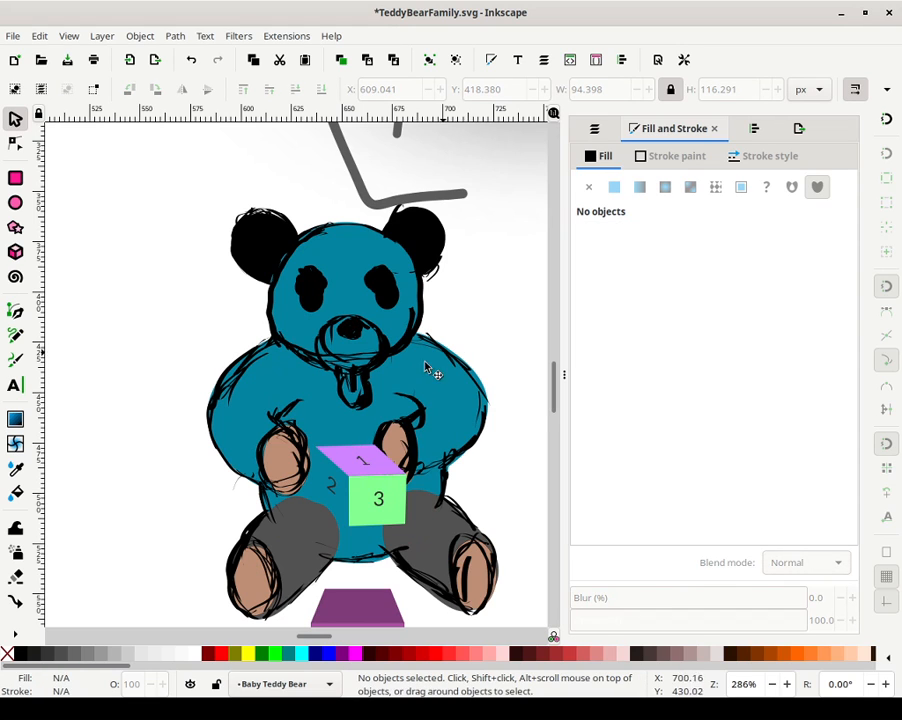
# Duplicate the body path, scale the copy down to about 47 by 57 px, and fill it white as the tummy patch
pyautogui.click(320, 424)
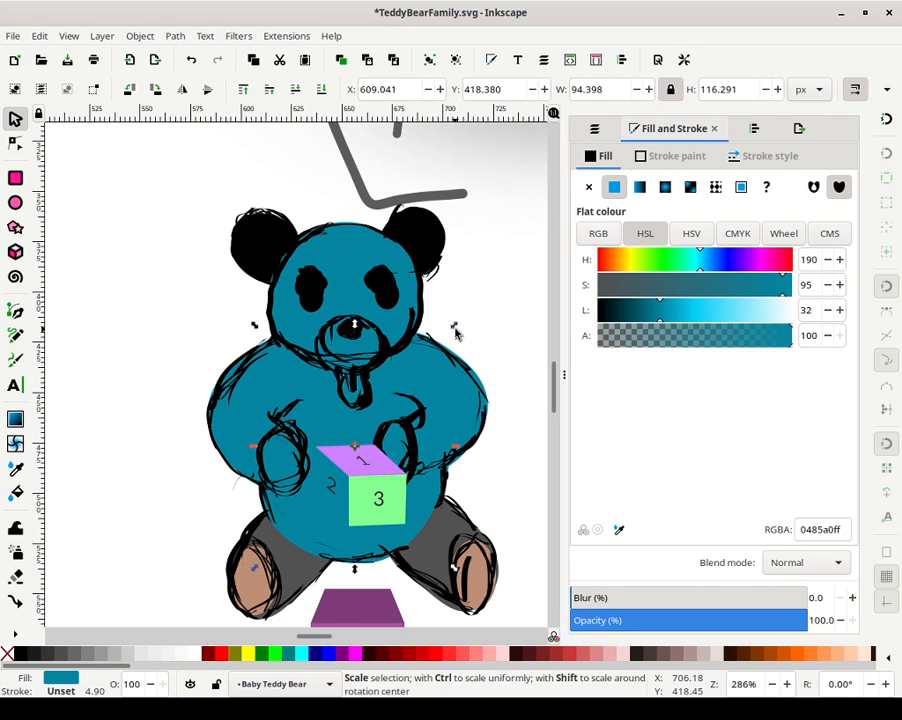
pyautogui.moveTo(454, 324); pyautogui.dragTo(407, 365)
pyautogui.moveTo(659, 310); pyautogui.dragTo(791, 316)
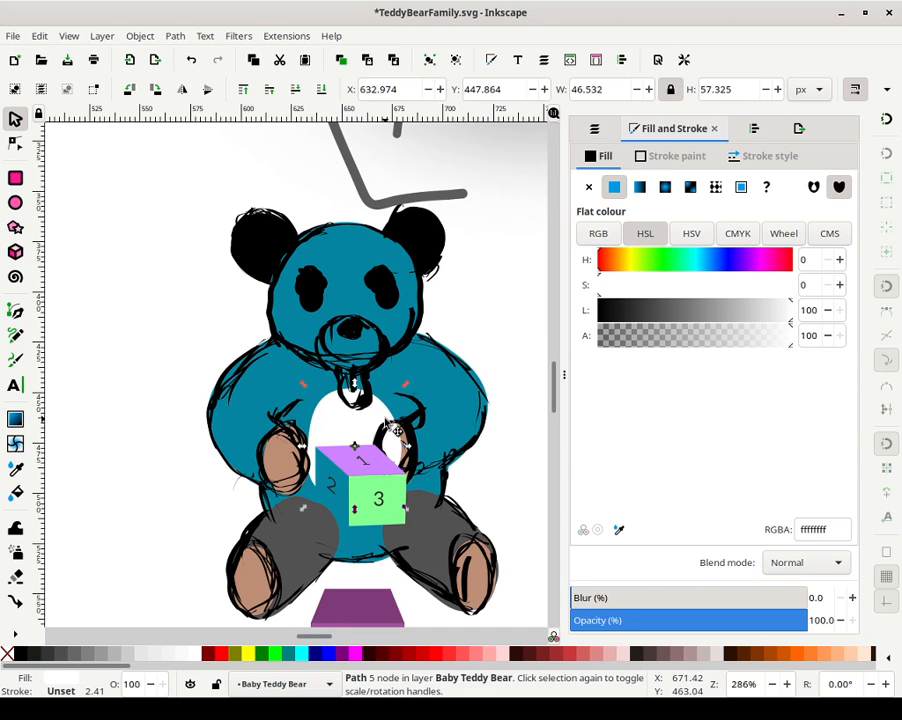
# Stretch the white tummy patch to about 64 px tall, shift it slightly right, and lower it behind the right paw
pyautogui.click(474, 404)
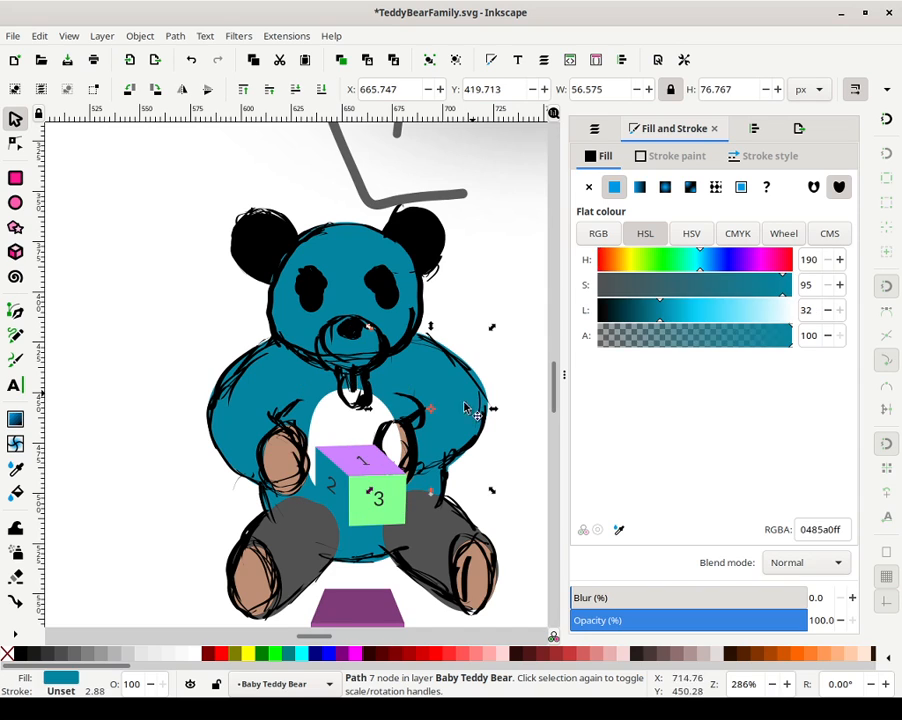
pyautogui.click(356, 435)
pyautogui.moveTo(355, 509); pyautogui.dragTo(355, 522)
pyautogui.moveTo(381, 431); pyautogui.dragTo(389, 429)
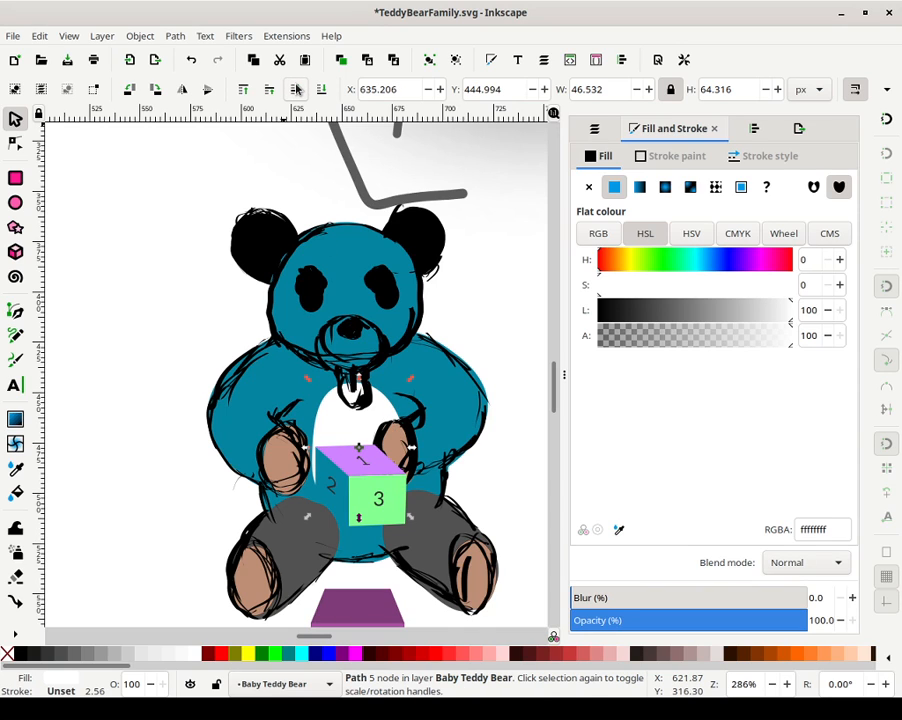
pyautogui.click(479, 315)
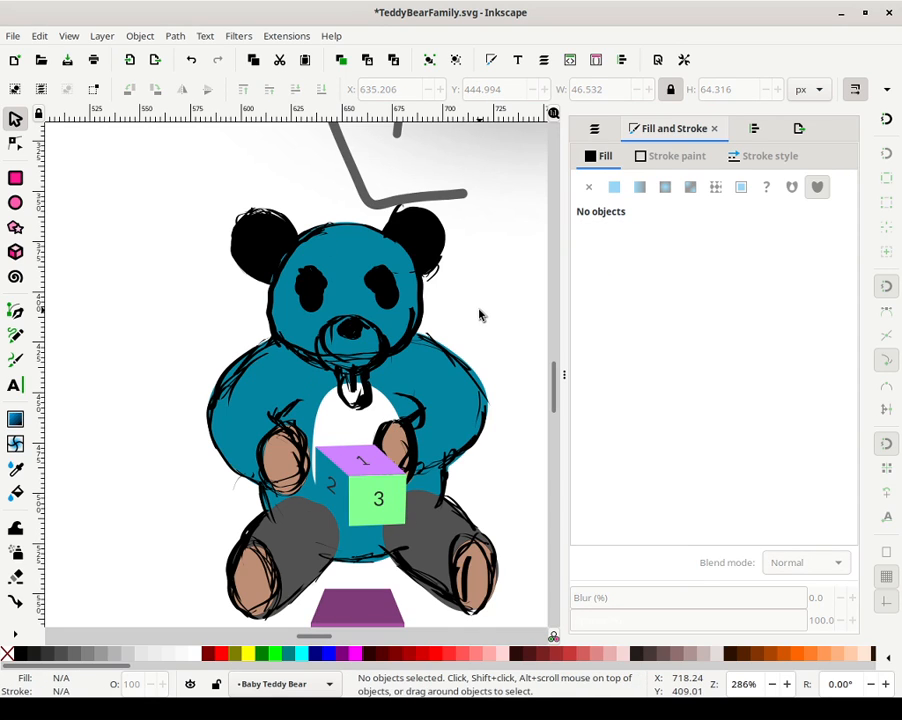
# Reduce the opacity of the Baby Teddy Bear 1 sketch layer to 9.7%
pyautogui.click(594, 129)
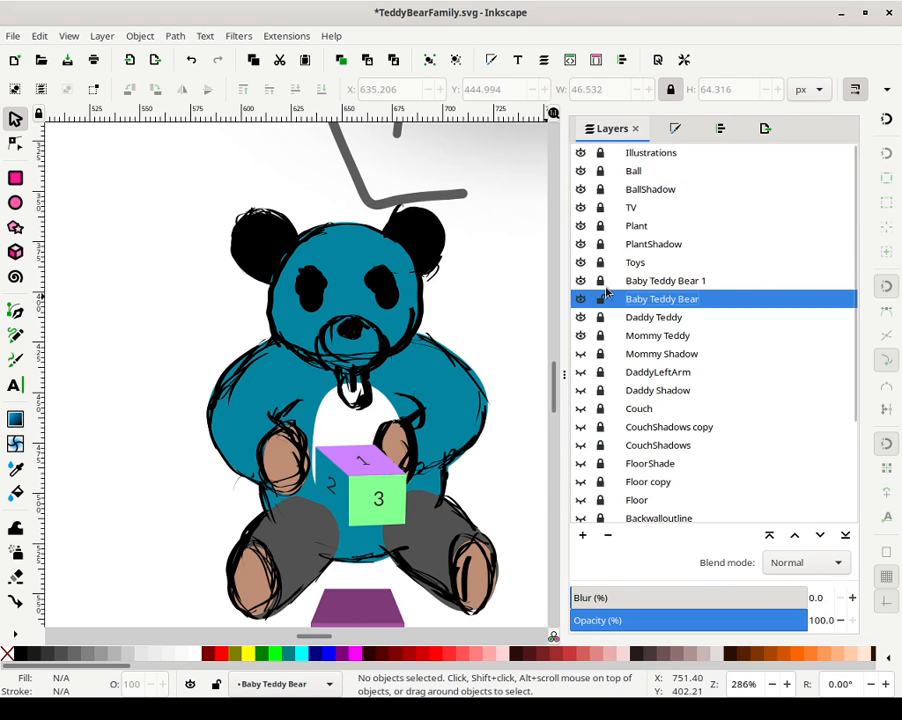
pyautogui.click(640, 281)
pyautogui.moveTo(630, 621); pyautogui.dragTo(575, 621)
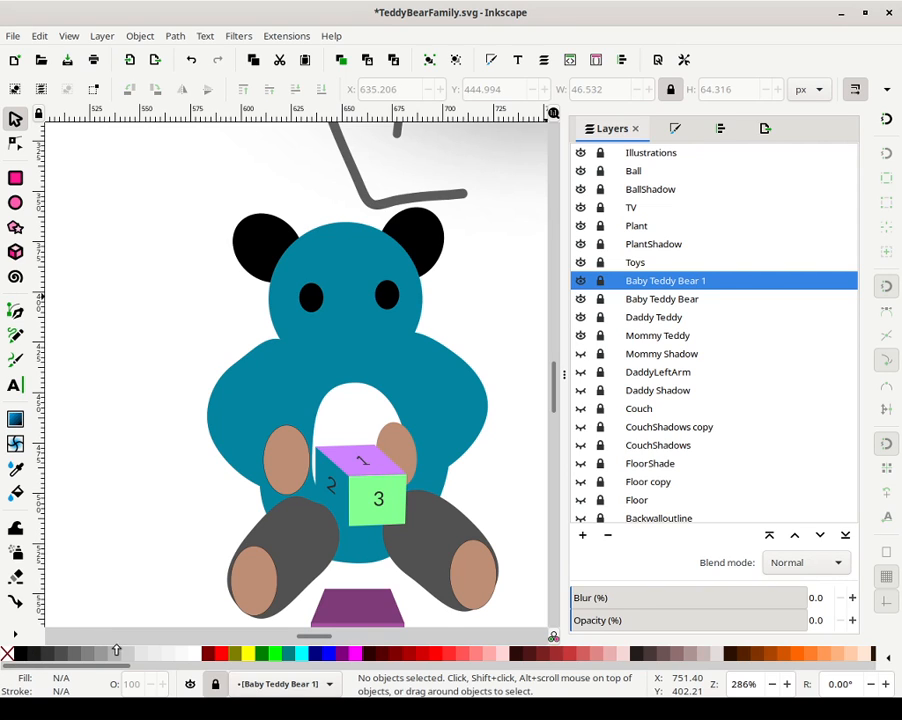
pyautogui.moveTo(575, 621); pyautogui.dragTo(599, 624)
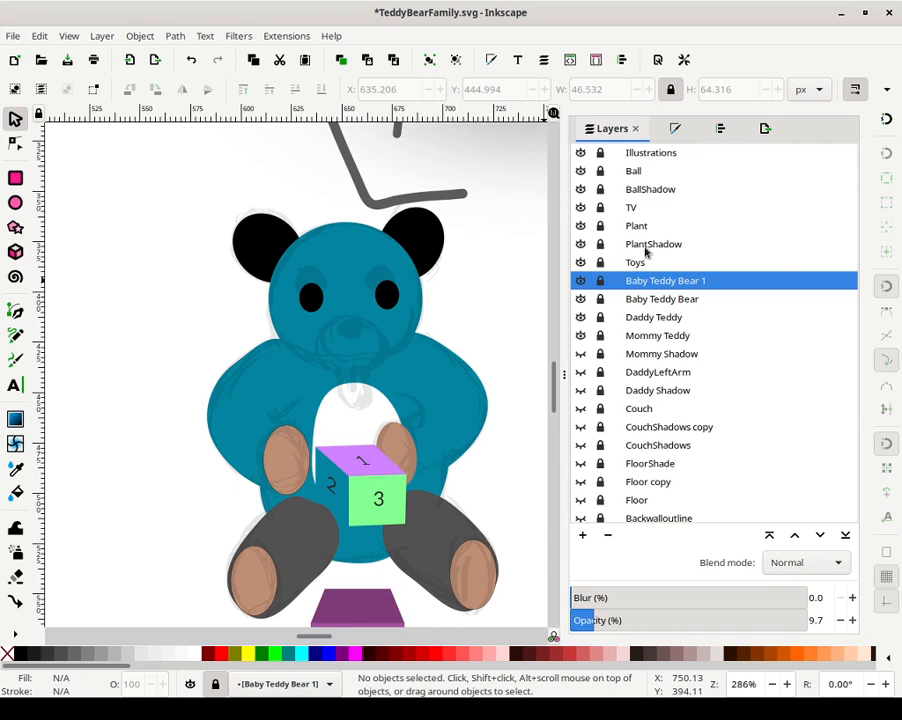
# Unlock the Baby Teddy Bear layer and move both black eye ellipses up onto the faint eye sketches
pyautogui.click(600, 299)
pyautogui.moveTo(313, 303); pyautogui.dragTo(316, 289)
pyautogui.moveTo(393, 302); pyautogui.dragTo(384, 288)
pyautogui.click(315, 283)
pyautogui.keyDown('shift'); pyautogui.click(389, 280); pyautogui.keyUp('shift')
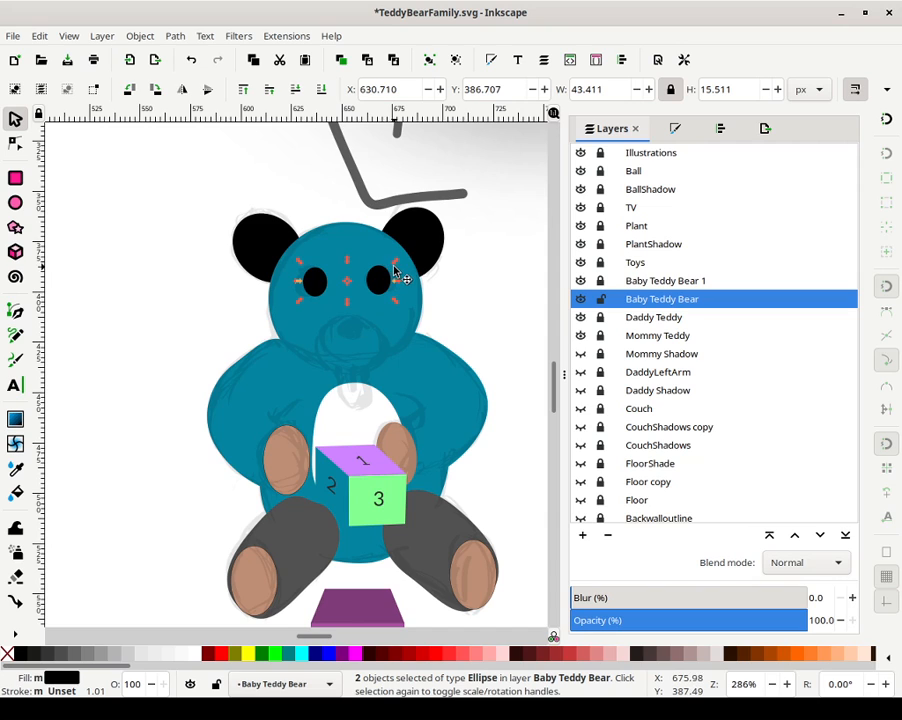
pyautogui.press('Escape')
# Shrink both eye ellipses around their centres, making the left one about 5.4 by 6.6 px
pyautogui.click(378, 281)
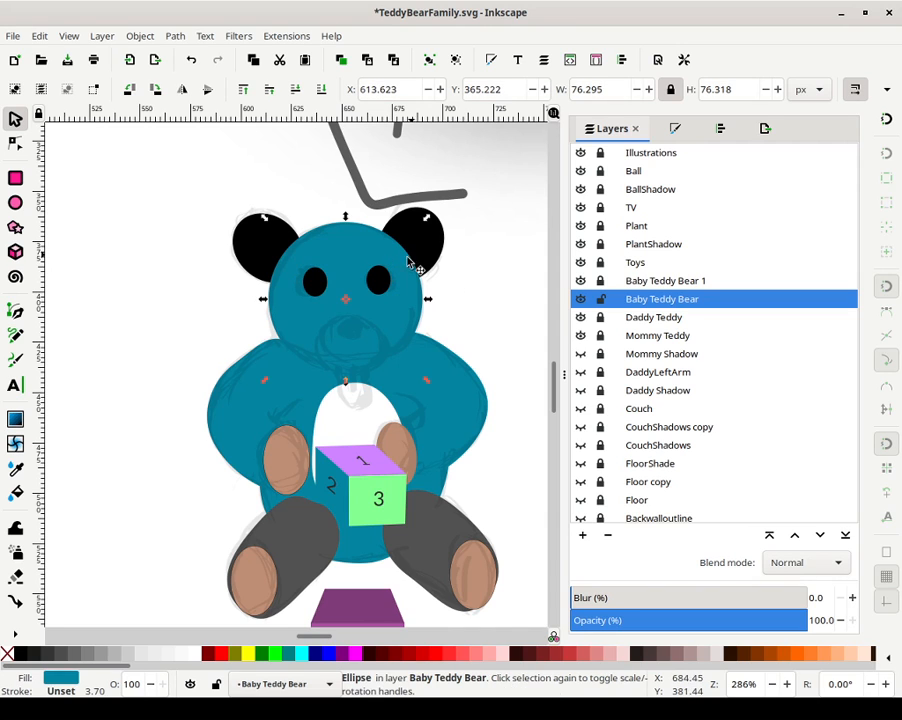
pyautogui.click(383, 279)
pyautogui.moveTo(380, 279)
pyautogui.mouseDown()
pyautogui.moveTo(388, 277)
pyautogui.moveTo(380, 276)
pyautogui.mouseUp()
pyautogui.click(315, 282)
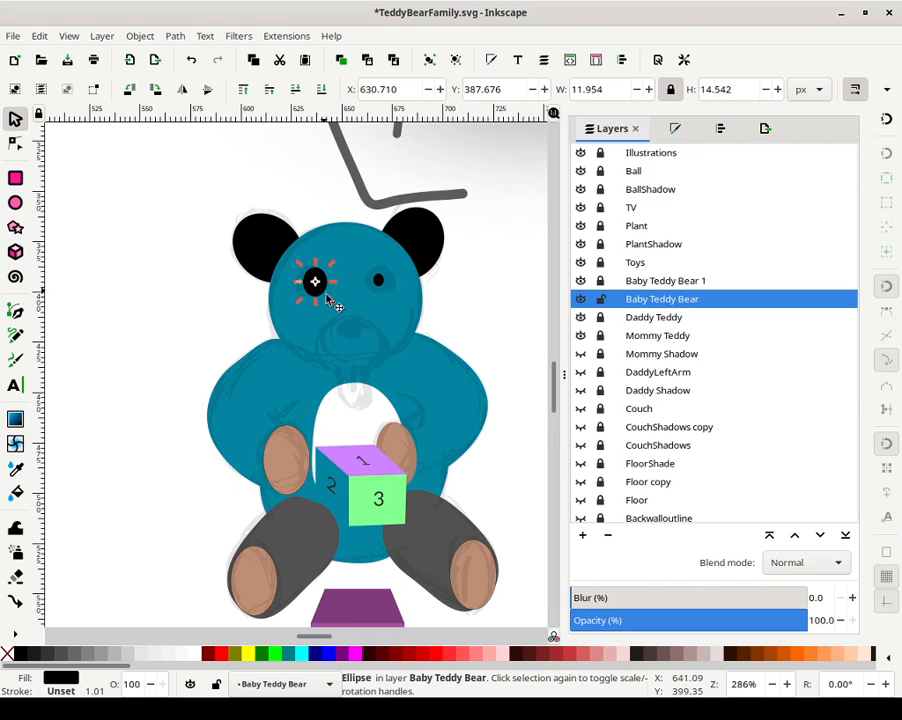
pyautogui.click(328, 288)
pyautogui.click(523, 342)
pyautogui.click(318, 285)
pyautogui.moveTo(331, 306)
pyautogui.mouseDown()
pyautogui.moveTo(318, 296)
pyautogui.moveTo(323, 304)
pyautogui.mouseUp()
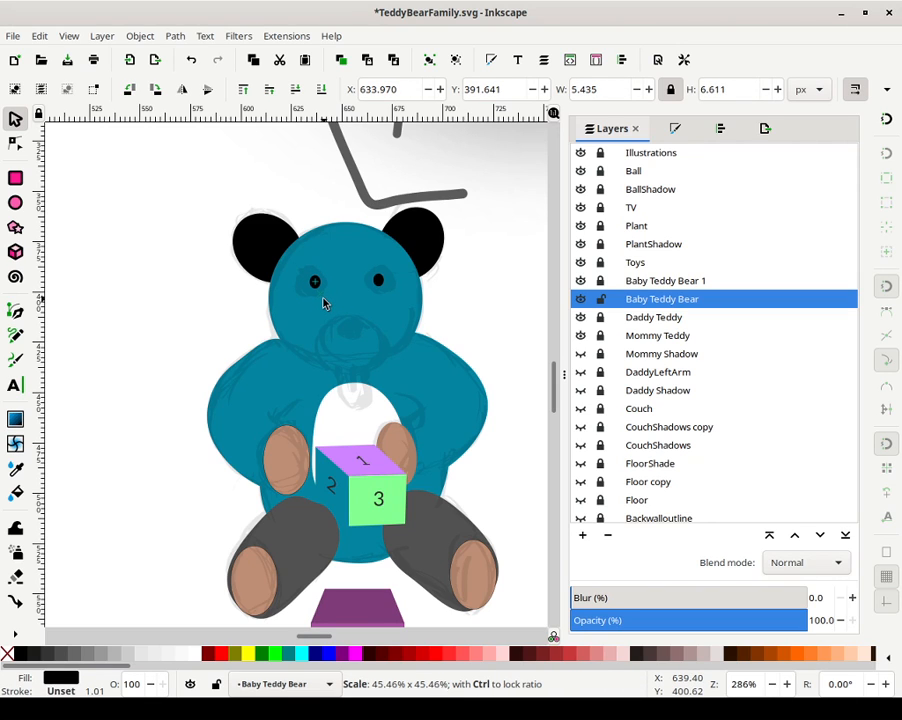
pyautogui.click(455, 312)
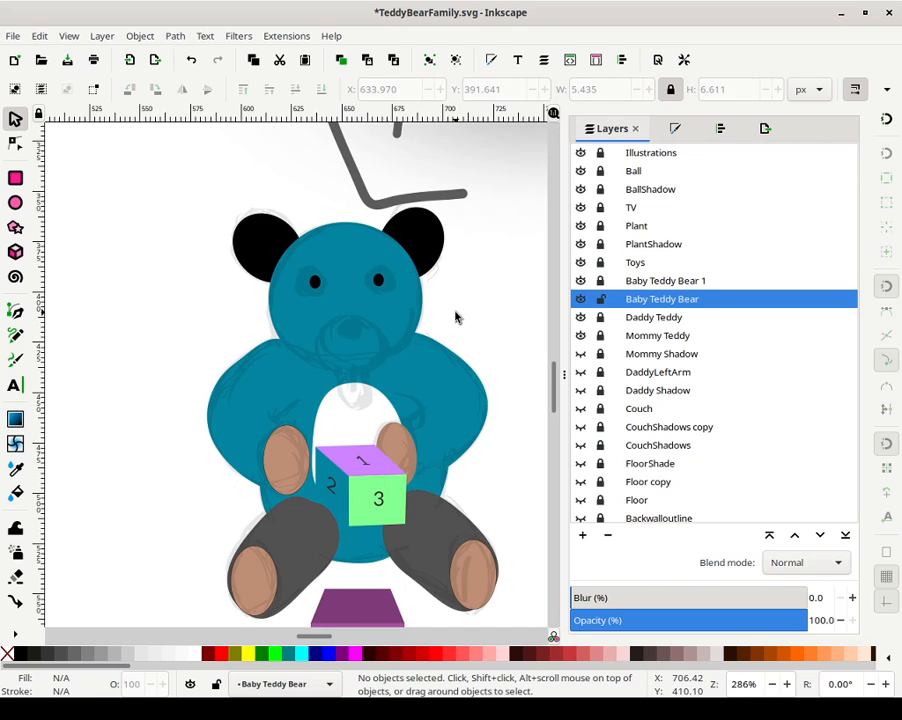
# Recolour both teal arms dark brown, with hue 23 and saturation 15
pyautogui.click(290, 376)
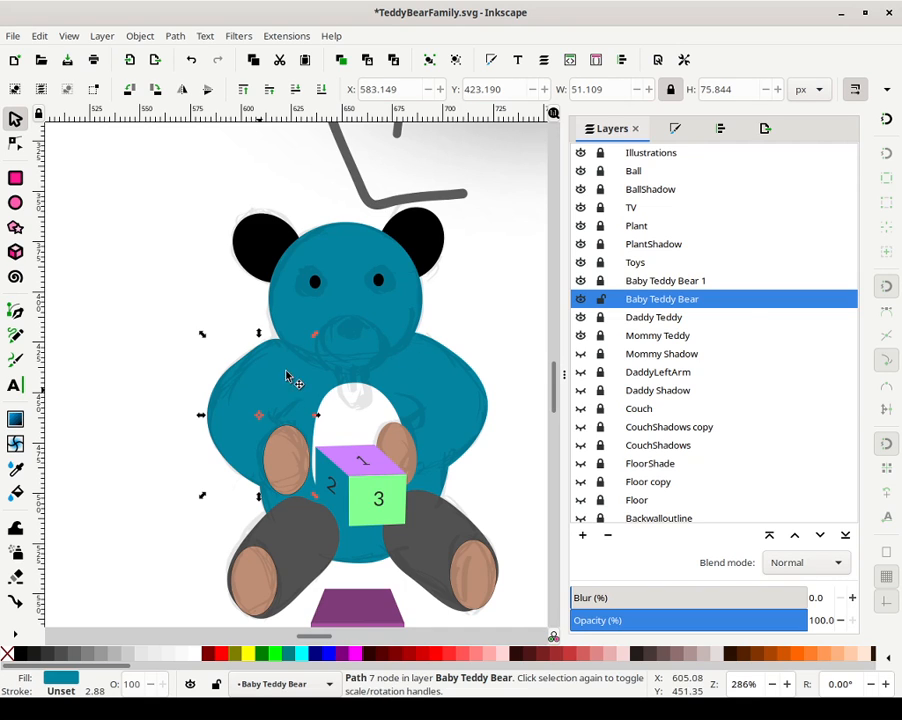
pyautogui.keyDown('shift'); pyautogui.click(422, 414); pyautogui.keyUp('shift')
pyautogui.hotkey('ctrl', 'shift', 'f')
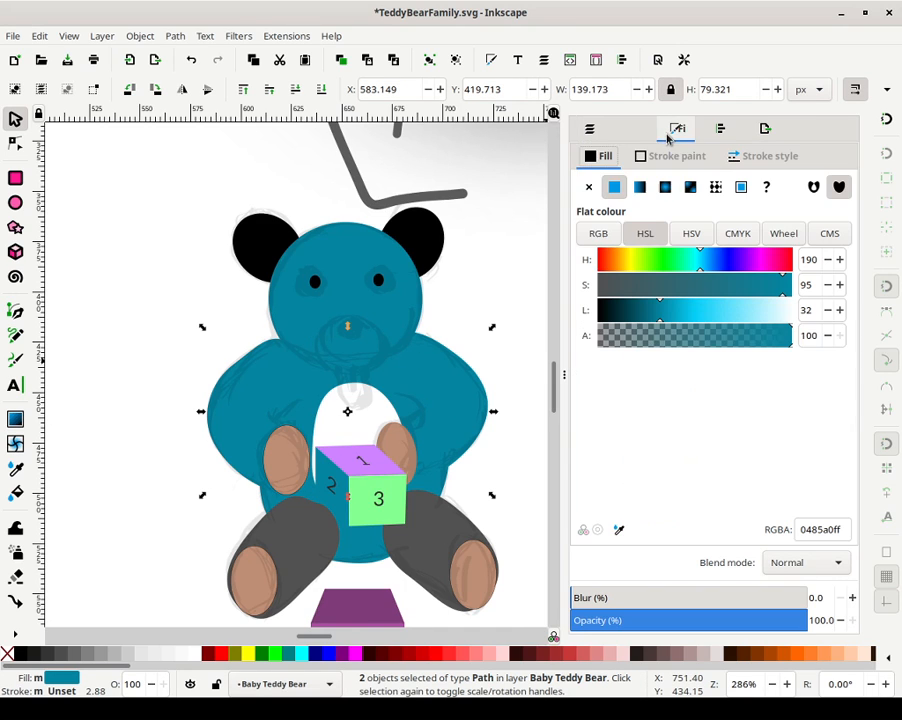
pyautogui.click(610, 260)
pyautogui.moveTo(598, 261); pyautogui.dragTo(610, 270)
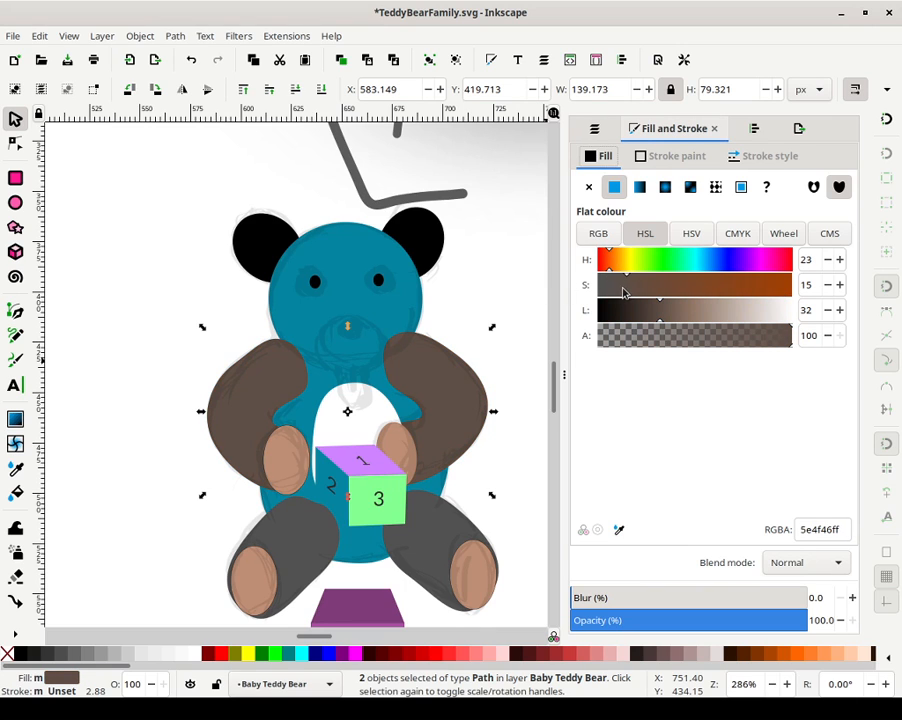
pyautogui.moveTo(645, 314)
pyautogui.mouseDown()
pyautogui.moveTo(690, 316)
pyautogui.moveTo(648, 312)
pyautogui.moveTo(660, 314)
pyautogui.mouseUp()
pyautogui.click(499, 345)
# Resize the tan left paw ellipse to about 24 by 32 px
pyautogui.click(285, 455)
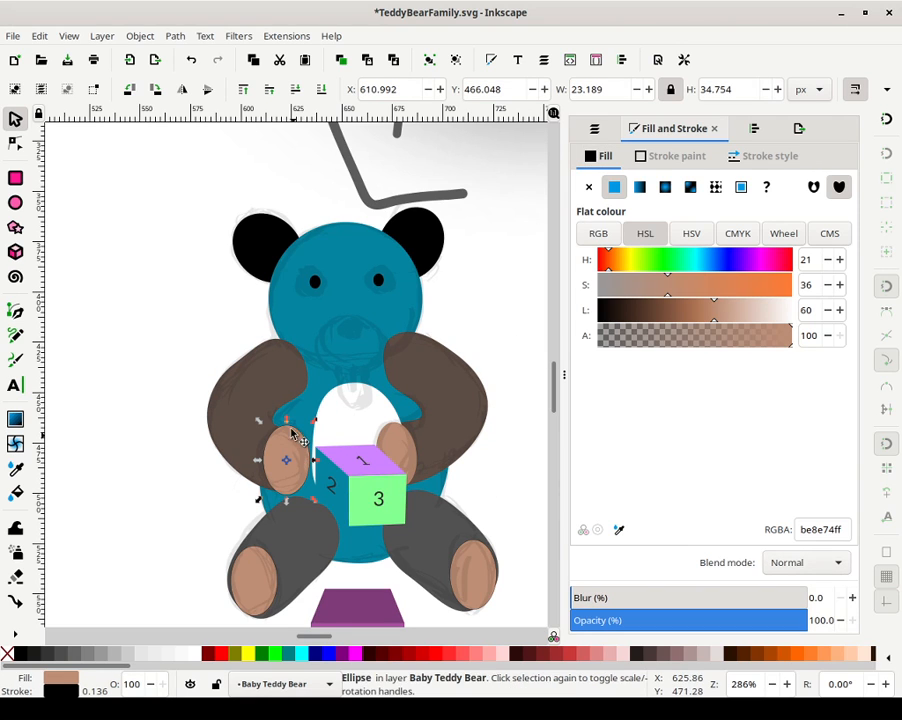
pyautogui.moveTo(287, 421); pyautogui.dragTo(287, 428)
pyautogui.moveTo(315, 465); pyautogui.dragTo(316, 465)
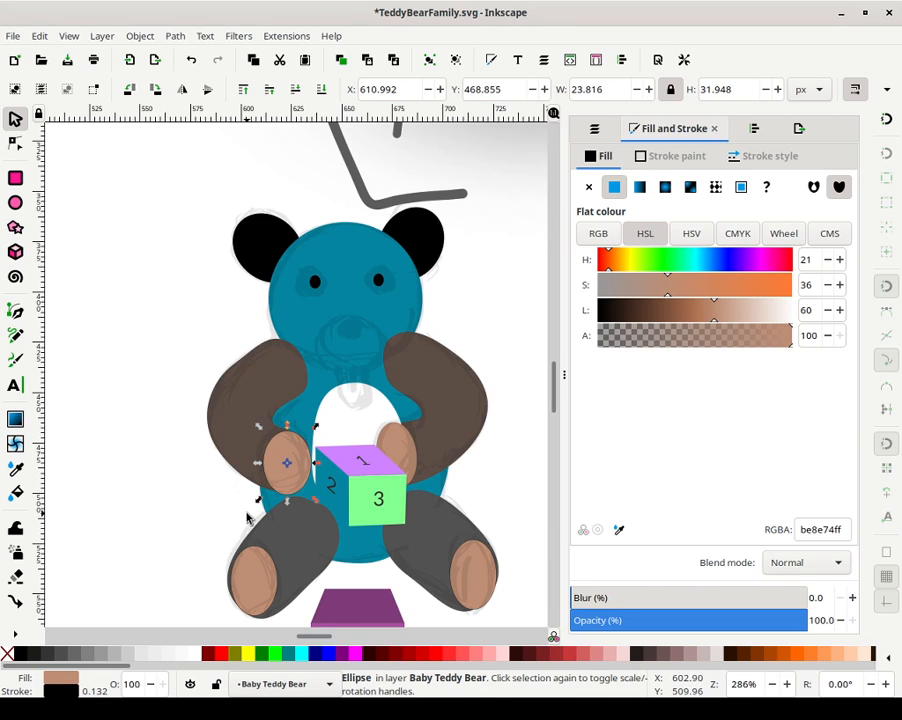
# Shorten the tan left hand paw ellipse to about 30.5 px high and rotate it very slightly
pyautogui.moveTo(288, 505); pyautogui.dragTo(288, 501)
pyautogui.click(296, 490)
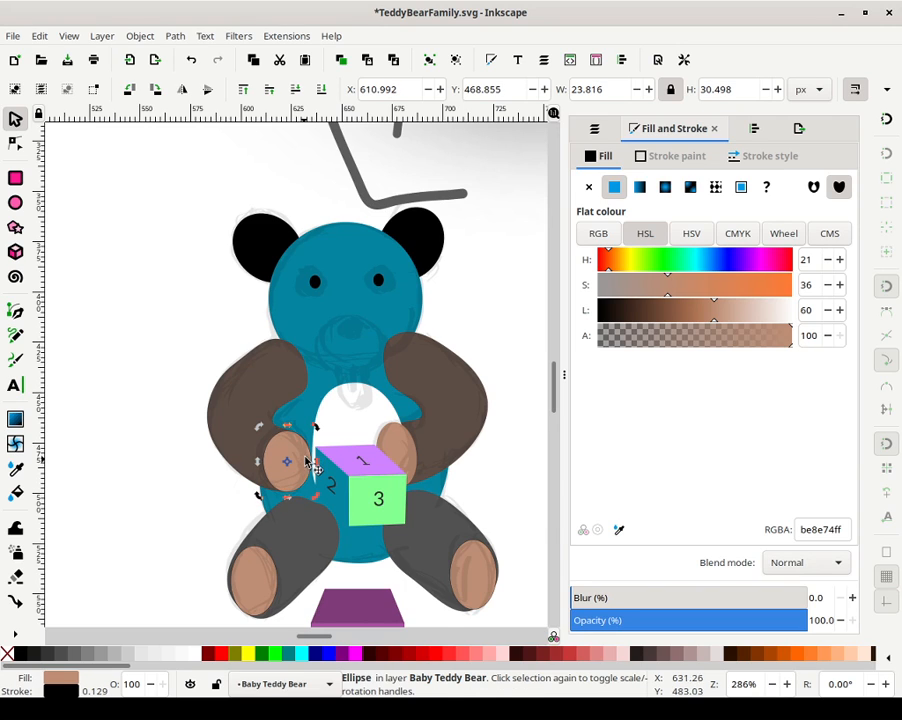
pyautogui.moveTo(316, 428); pyautogui.dragTo(318, 437)
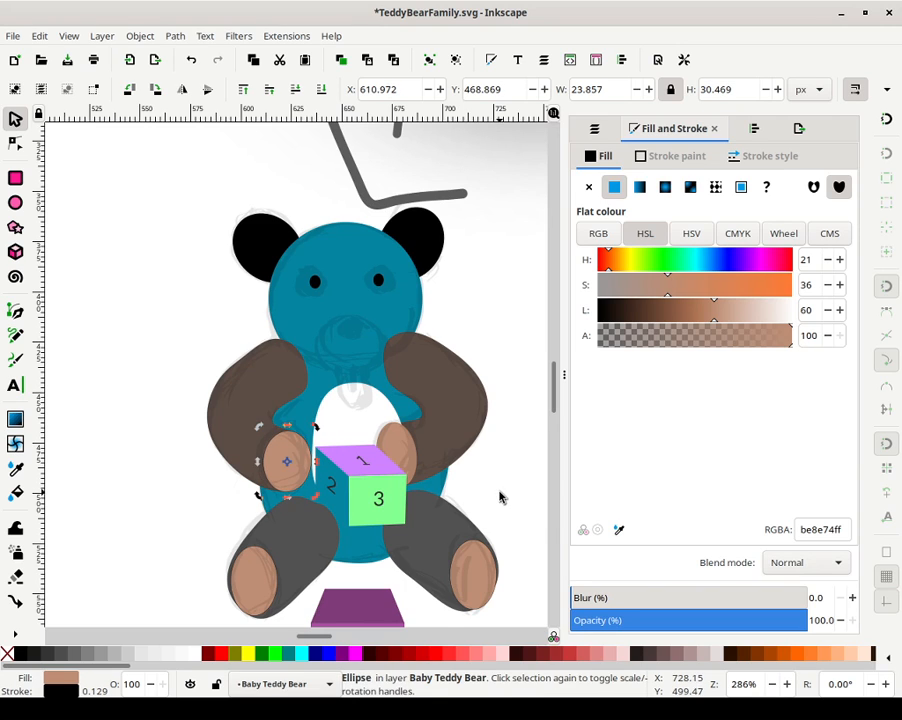
pyautogui.click(498, 494)
# Recolour the teal body shape dusty reddish brown, with hue 0, saturation 18 and lightness 48
pyautogui.click(358, 553)
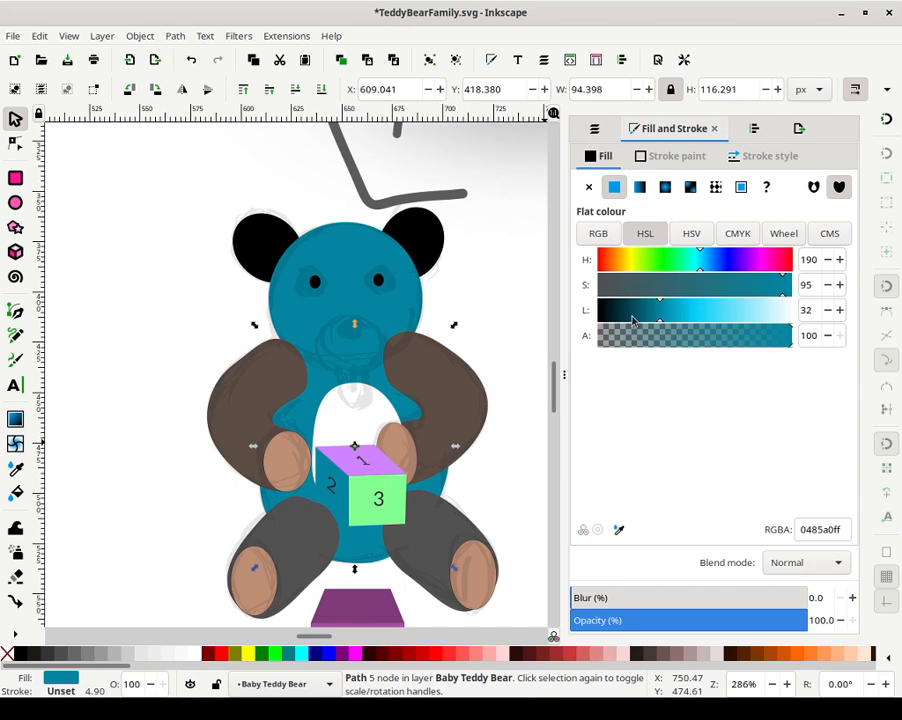
pyautogui.moveTo(631, 263); pyautogui.dragTo(687, 313)
pyautogui.click(617, 290)
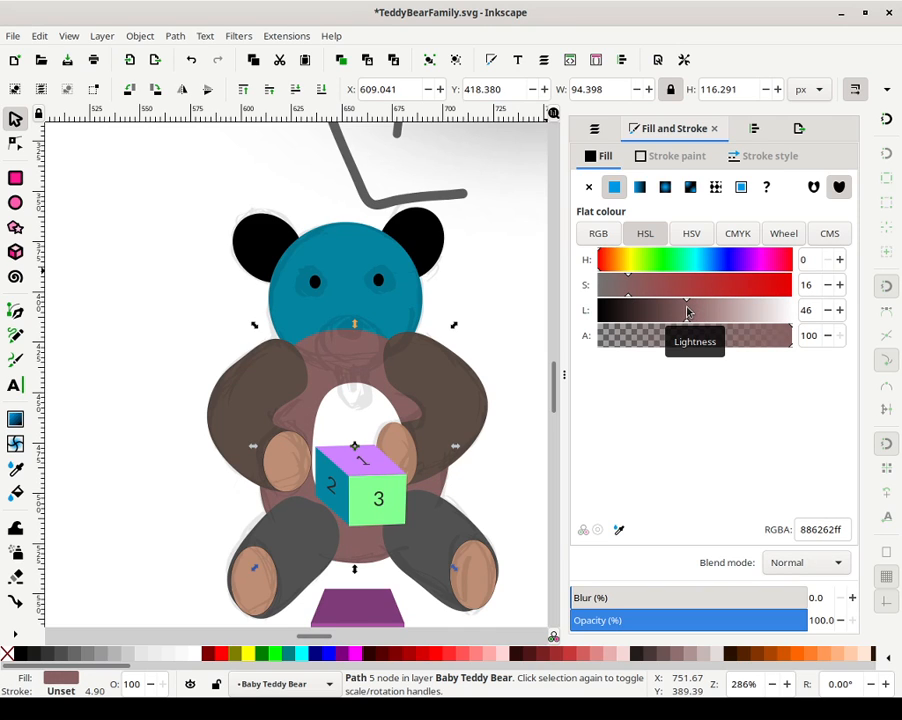
pyautogui.click(839, 310)
pyautogui.click(839, 310)
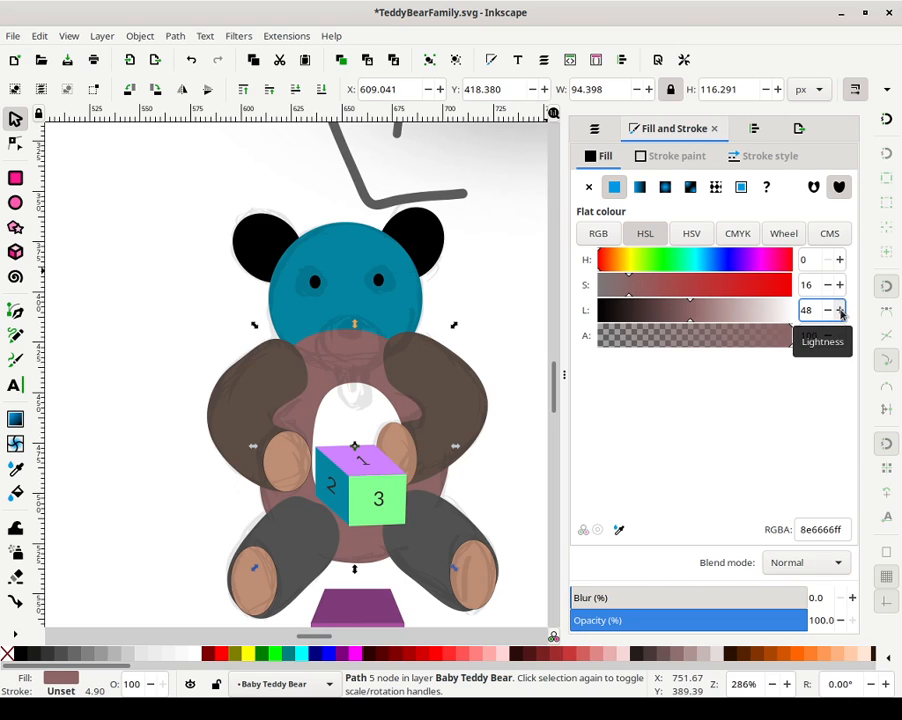
pyautogui.click(828, 285)
pyautogui.click(836, 286)
pyautogui.click(836, 286)
pyautogui.click(836, 286)
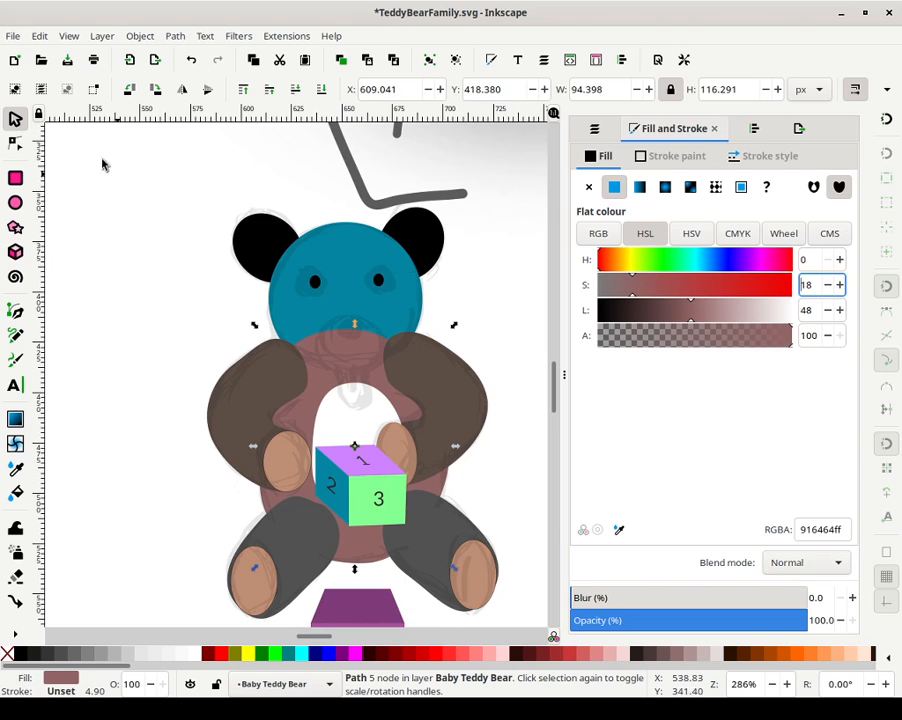
# Raise the teal head ellipse in the stacking order until it lies above the body and both arms
pyautogui.click(380, 242)
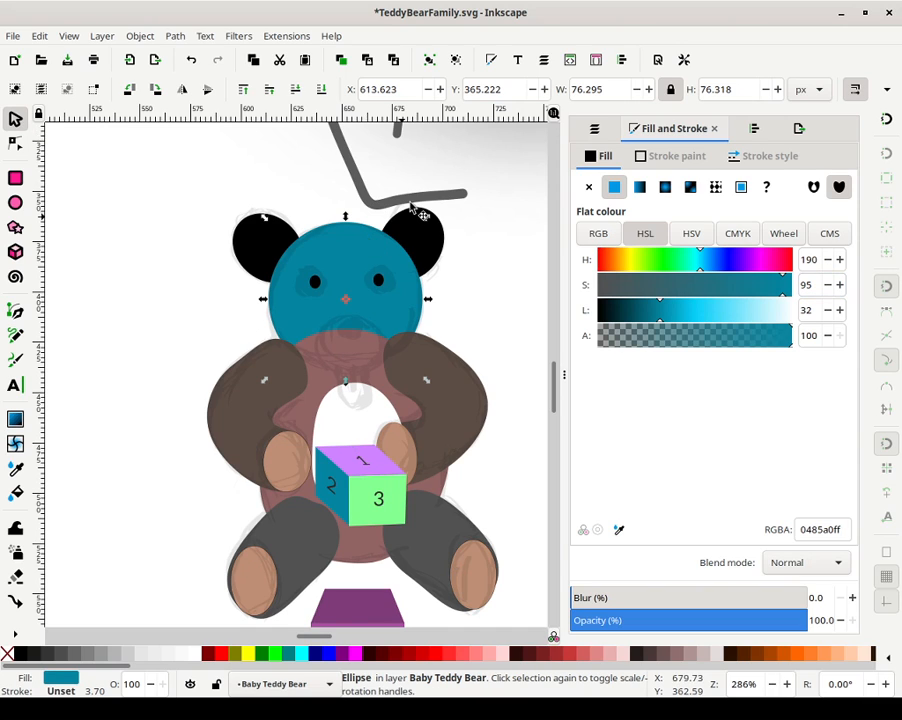
pyautogui.click(294, 90)
pyautogui.click(272, 90)
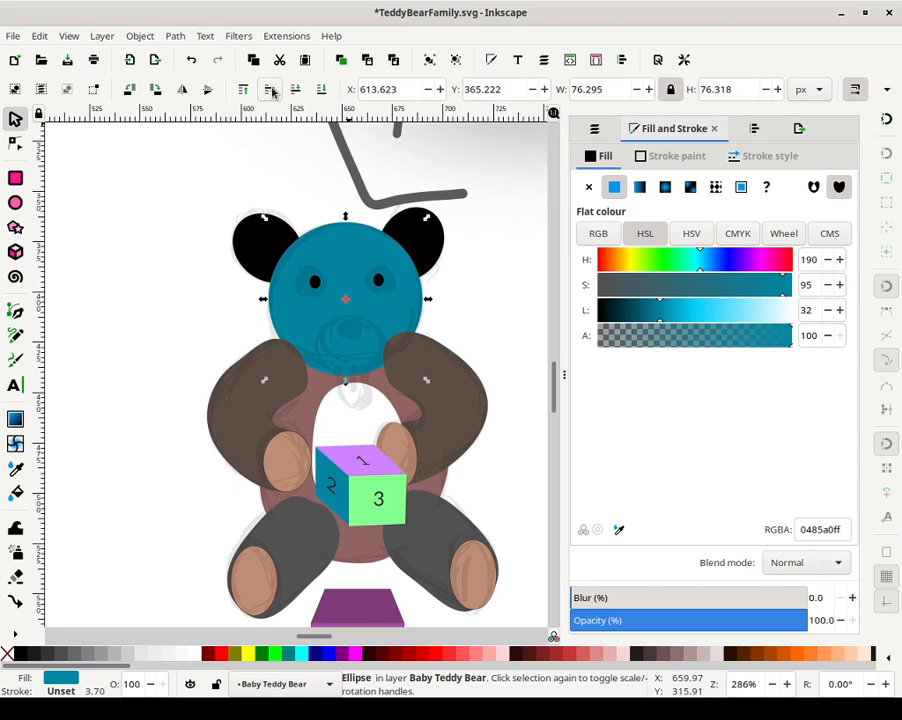
pyautogui.click(272, 90)
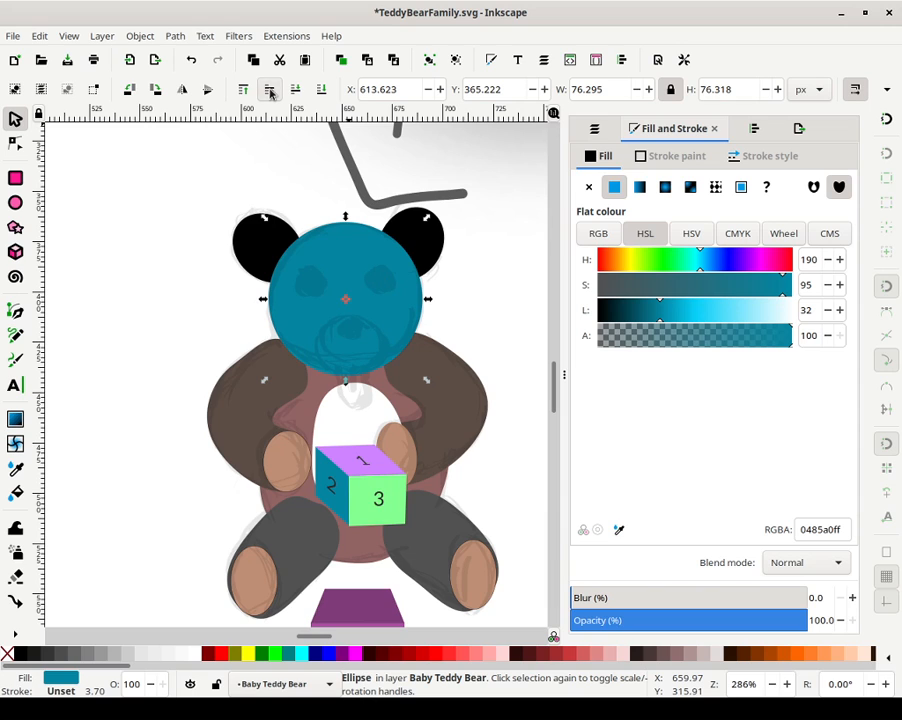
# Select both black eye ellipses and bring them to the front of the head
pyautogui.click(460, 276)
pyautogui.moveTo(491, 258); pyautogui.dragTo(288, 287)
pyautogui.click(244, 90)
pyautogui.click(484, 276)
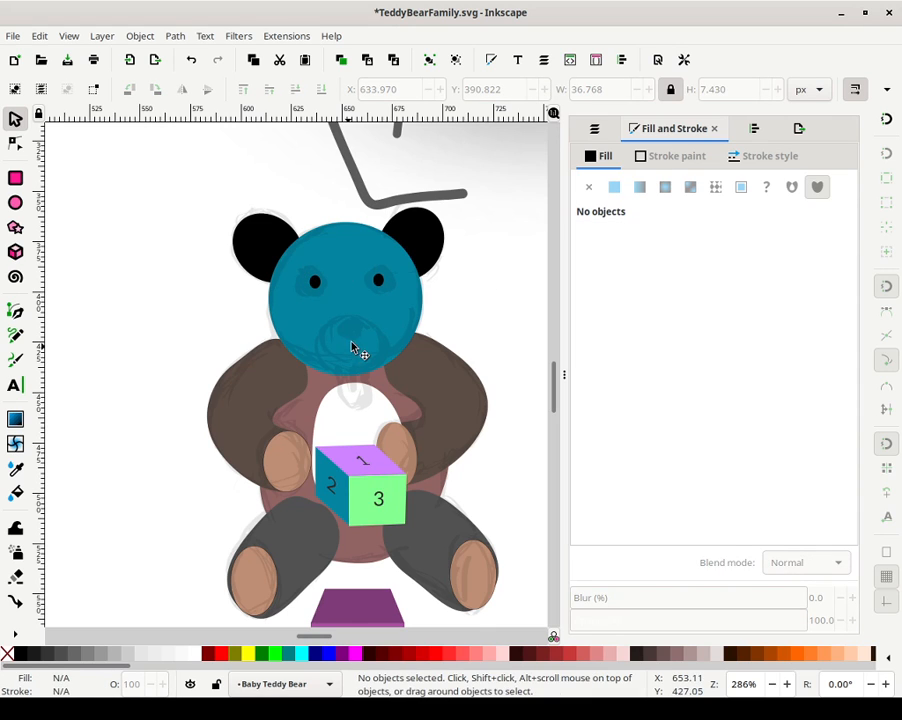
# Duplicate the head ellipse and fit the copy to the muzzle sketch, about 34 by 32 px
pyautogui.click(356, 266)
pyautogui.moveTo(372, 246); pyautogui.dragTo(372, 318)
pyautogui.moveTo(426, 282); pyautogui.dragTo(393, 306)
pyautogui.moveTo(350, 400); pyautogui.dragTo(352, 379)
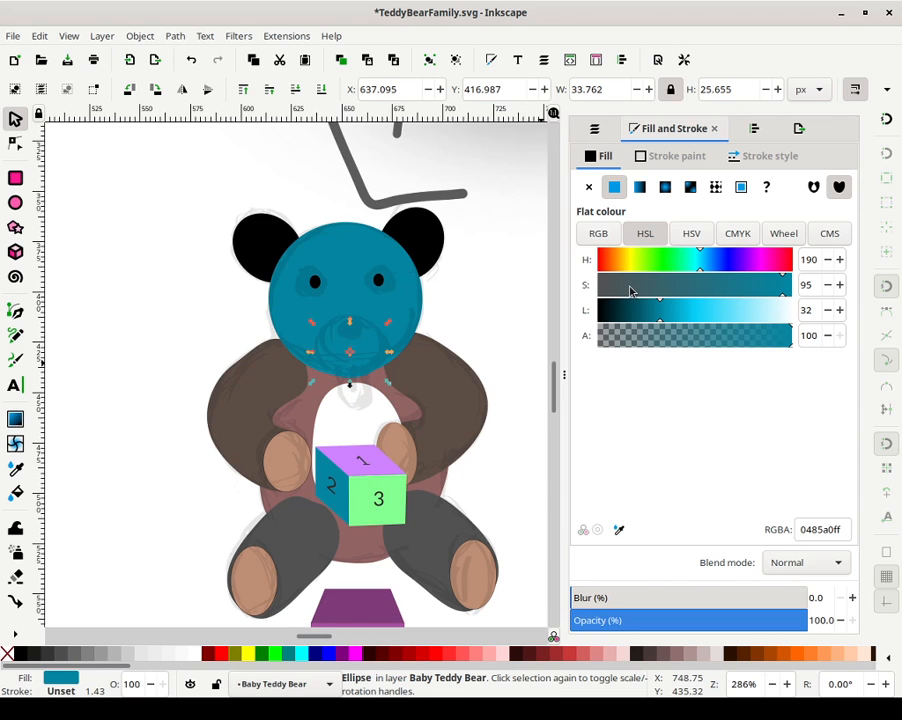
pyautogui.moveTo(630, 291); pyautogui.dragTo(594, 291)
pyautogui.moveTo(351, 321); pyautogui.dragTo(351, 313)
pyautogui.click(351, 313)
# Recolour the muzzle ellipse dark brown, with hue 8, saturation 18 and lightness 25
pyautogui.moveTo(636, 287); pyautogui.dragTo(603, 263)
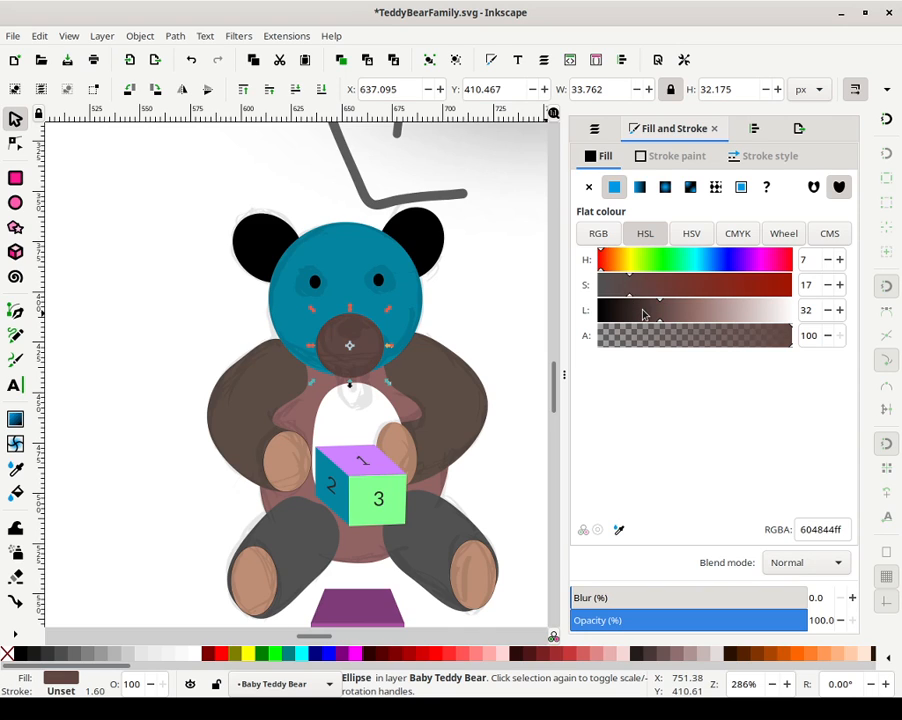
pyautogui.click(643, 314)
pyautogui.click(837, 285)
pyautogui.press('Escape')
# Duplicate the muzzle ellipse, shrink the copy to a tiny dot at its centre and undo the copy's black fill
pyautogui.keyDown('ctrl'); pyautogui.click(356, 370); pyautogui.keyUp('ctrl')
pyautogui.moveTo(390, 374); pyautogui.dragTo(350, 346)
pyautogui.moveTo(631, 316); pyautogui.dragTo(598, 317)
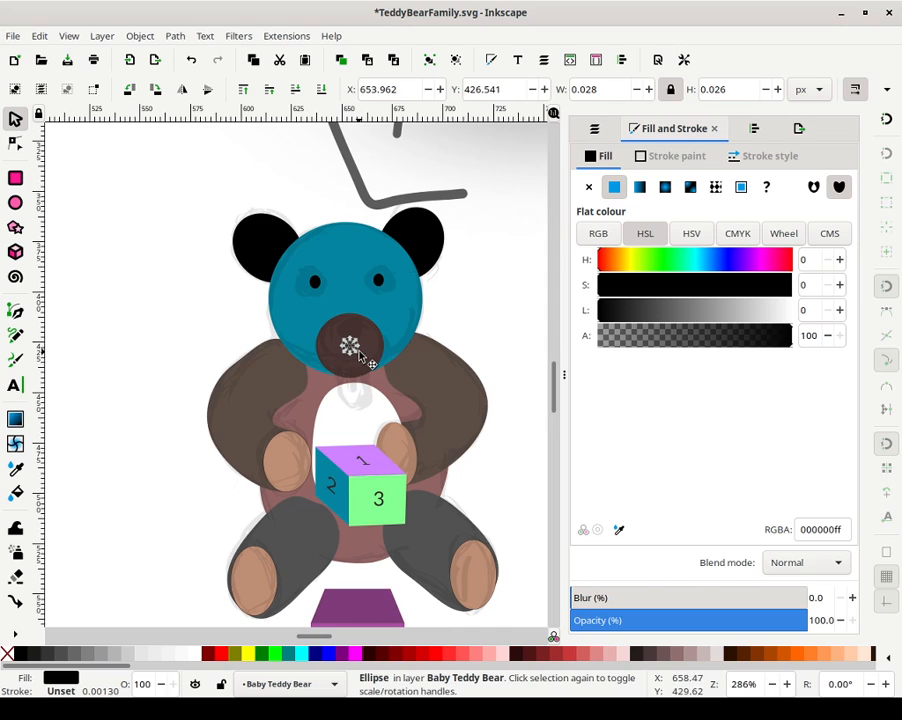
pyautogui.hotkey('ctrl', 'z')
pyautogui.hotkey('ctrl', 'z')
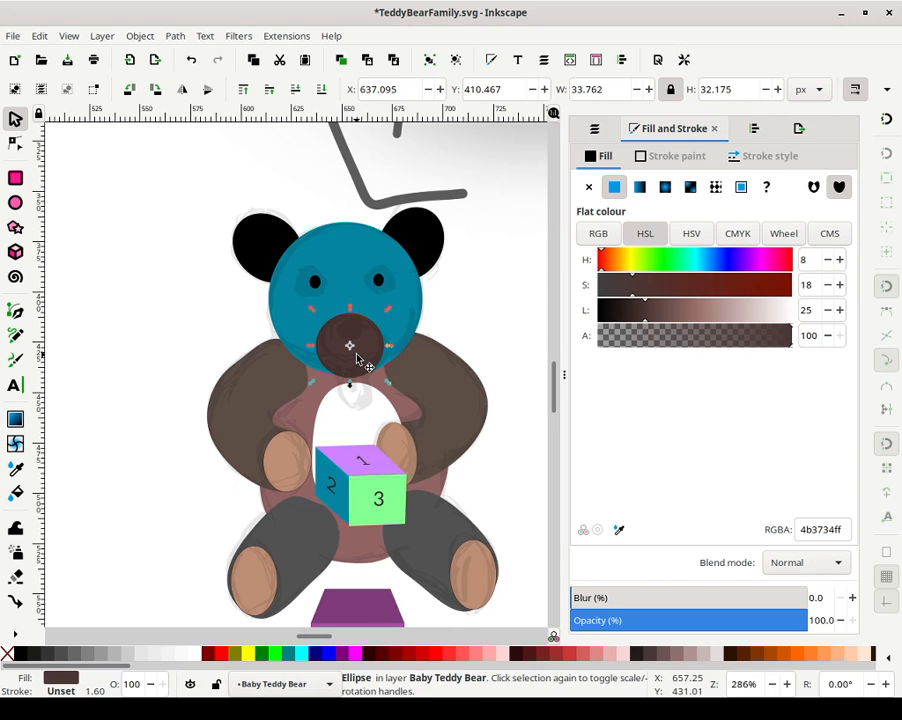
# Select the tiny ellipse at the muzzle's centre and enlarge it to about 12 by 12 px
pyautogui.moveTo(458, 308); pyautogui.dragTo(263, 379)
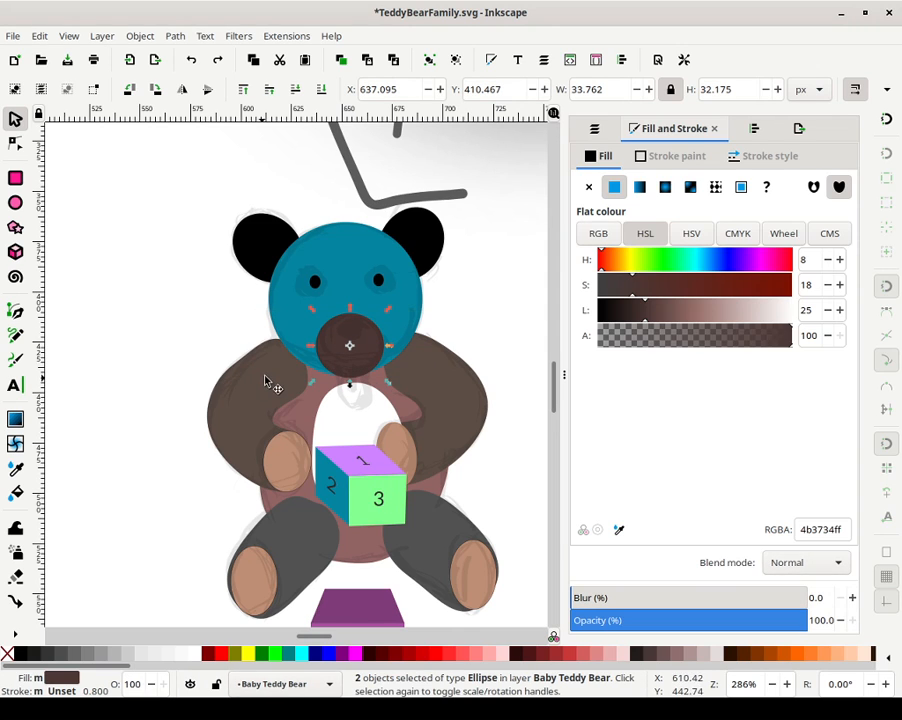
pyautogui.moveTo(349, 360); pyautogui.dragTo(397, 422)
pyautogui.hotkey('ctrl', 'z')
pyautogui.moveTo(460, 300); pyautogui.dragTo(212, 368)
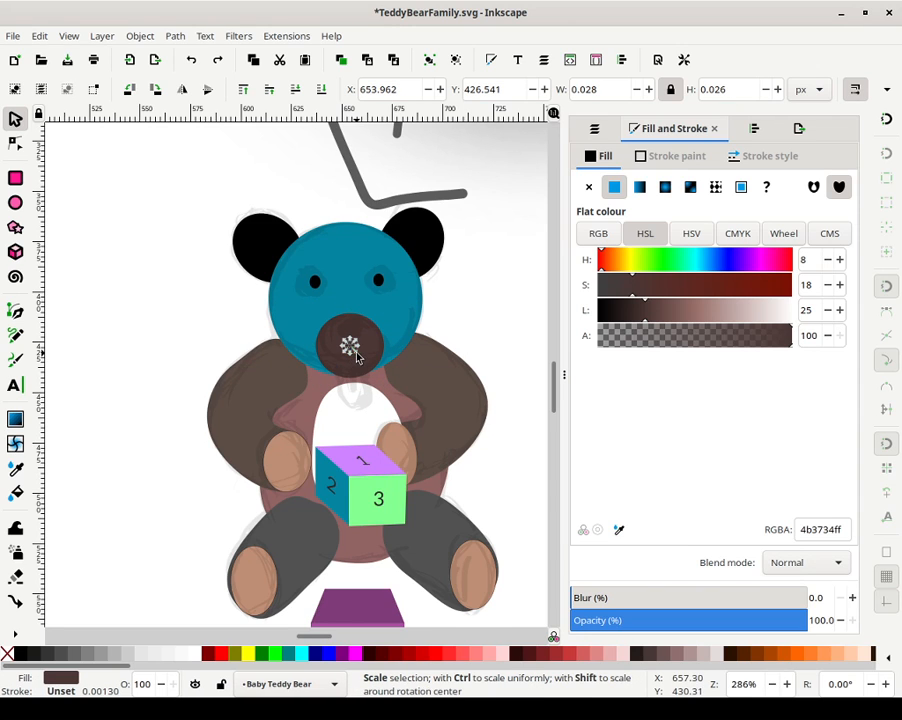
pyautogui.moveTo(363, 358); pyautogui.dragTo(389, 365)
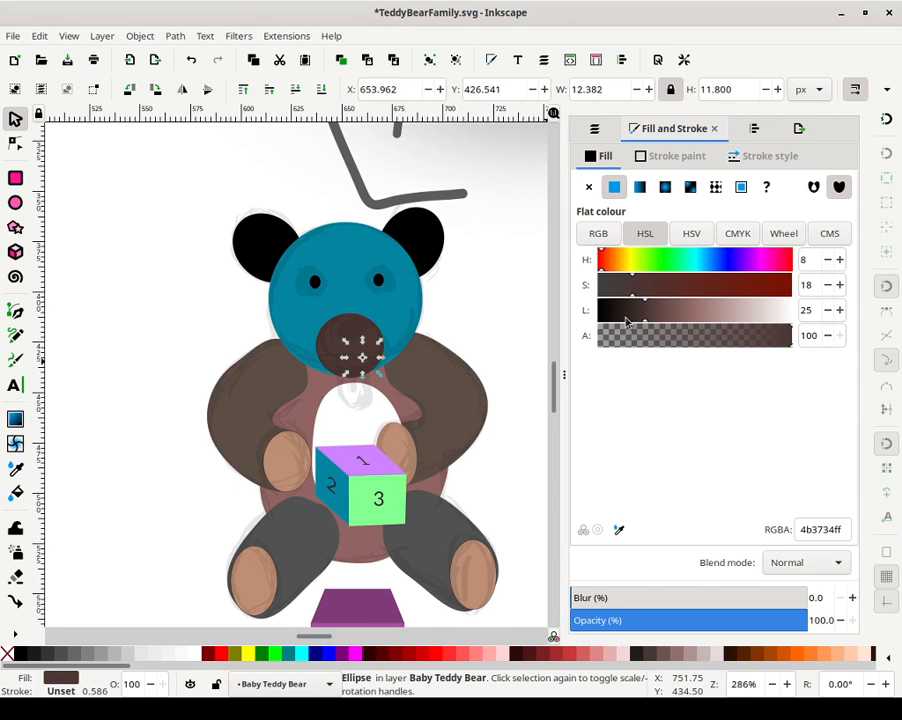
# Fill the small ellipse black as the nose and flatten it to about 12 by 9 px
pyautogui.moveTo(624, 323); pyautogui.dragTo(156, 346)
pyautogui.click(500, 340)
pyautogui.moveTo(362, 356)
pyautogui.mouseDown()
pyautogui.moveTo(343, 339)
pyautogui.moveTo(354, 346)
pyautogui.mouseUp()
pyautogui.click(439, 328)
# Nudge the black nose ellipse to the upper middle of the muzzle, at X 647.626 and Y 416.795 px
pyautogui.click(364, 350)
pyautogui.press('Left')
pyautogui.press('Left')
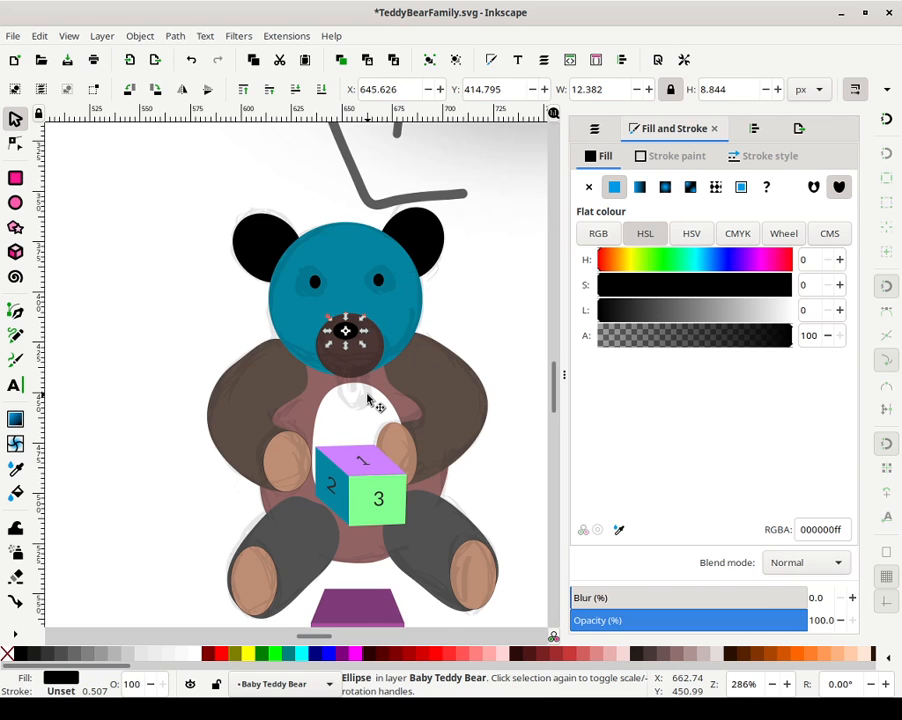
pyautogui.press('Right')
pyautogui.press('Right')
pyautogui.press('Down')
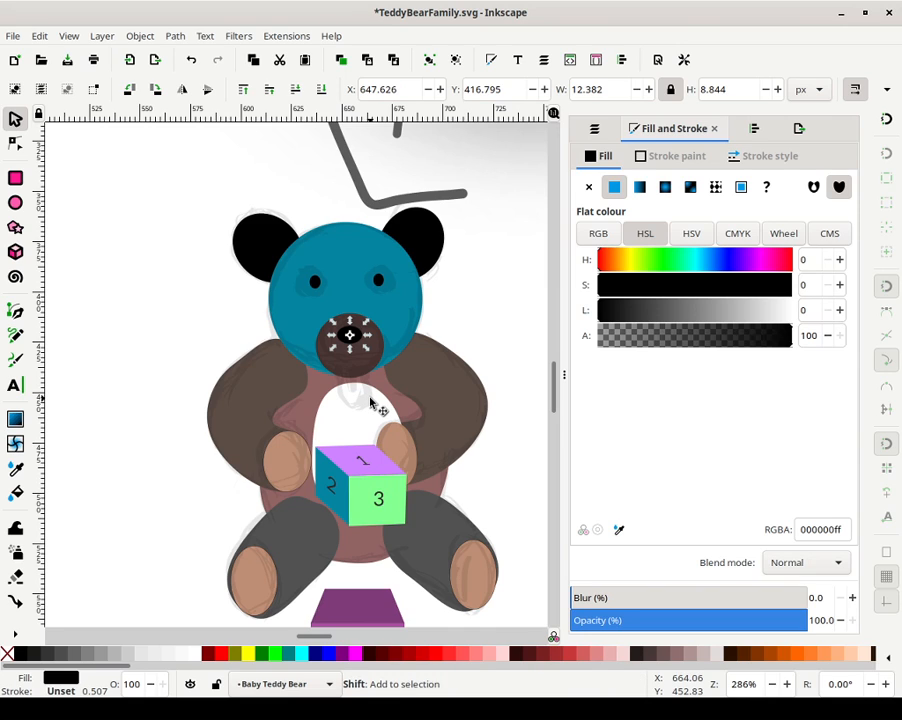
pyautogui.click(492, 313)
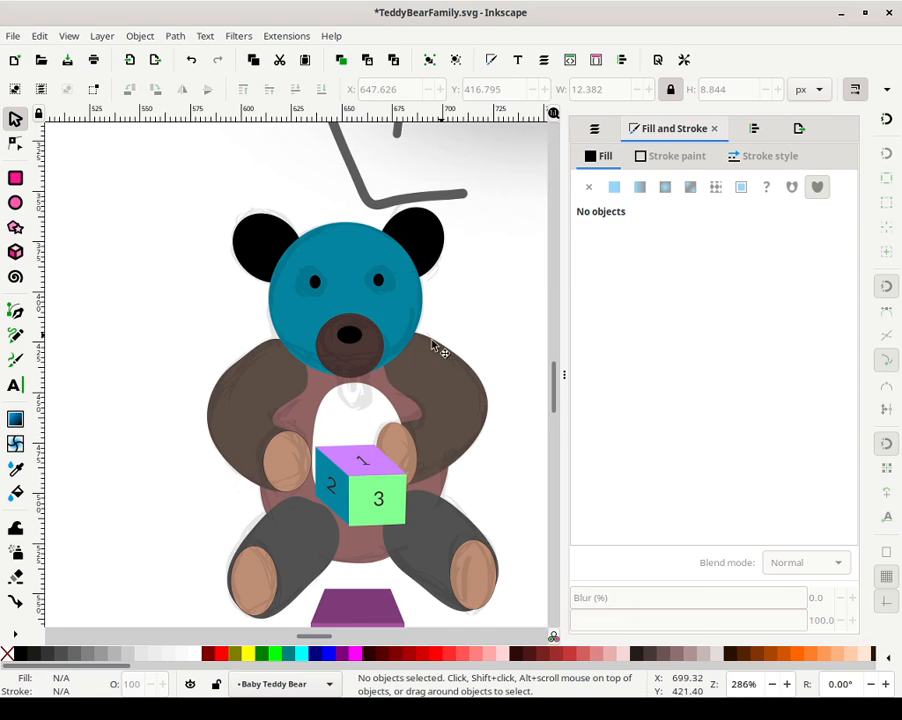
# Duplicate the muzzle ellipse, rotate the copy about a quarter turn and recolour it pink, with hue 318, saturation 48 and lightness 65
pyautogui.keyDown('ctrl'); pyautogui.click(367, 367); pyautogui.keyUp('ctrl')
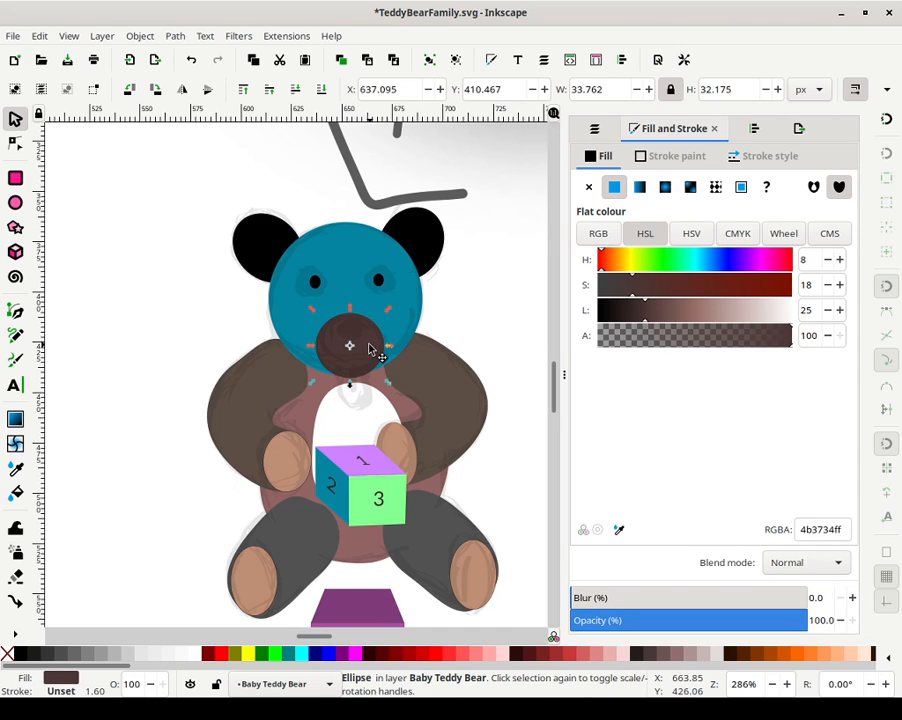
pyautogui.moveTo(389, 310); pyautogui.dragTo(419, 350)
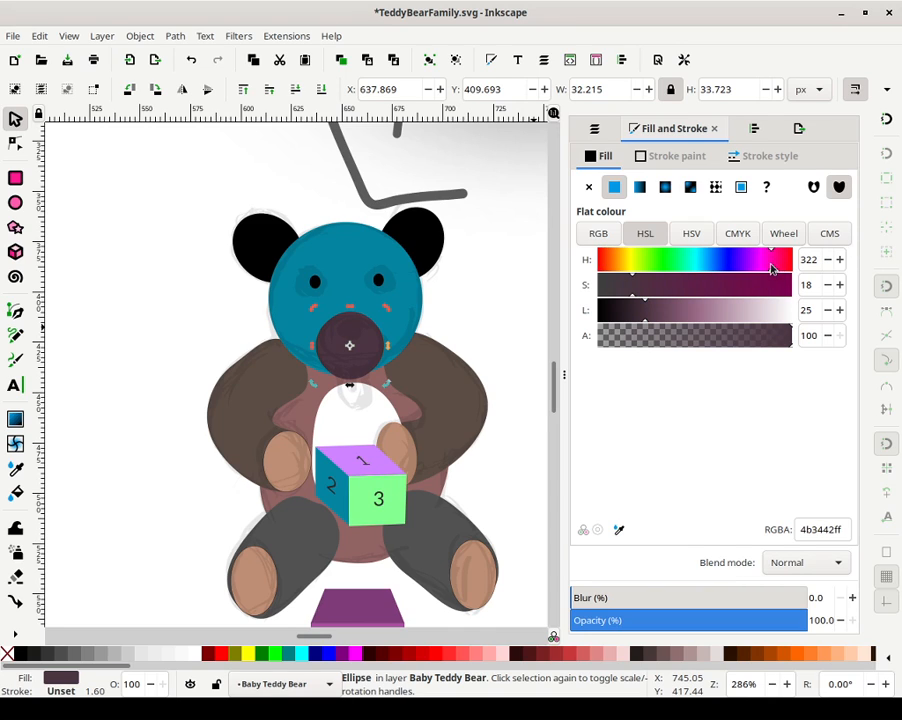
pyautogui.moveTo(783, 281); pyautogui.dragTo(752, 313)
pyautogui.click(828, 260)
pyautogui.click(828, 260)
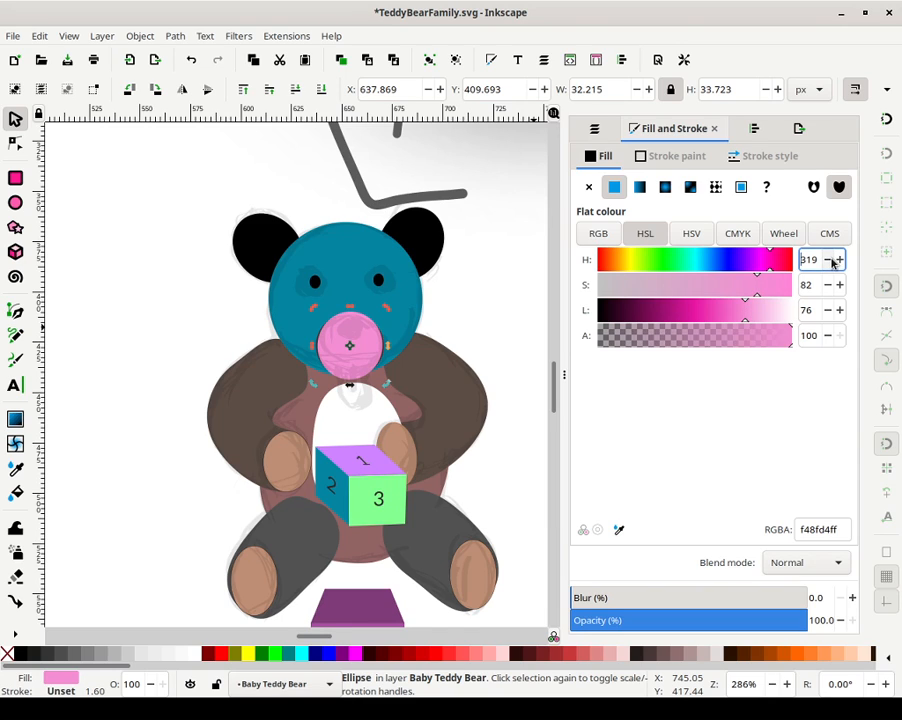
pyautogui.moveTo(707, 289); pyautogui.dragTo(684, 289)
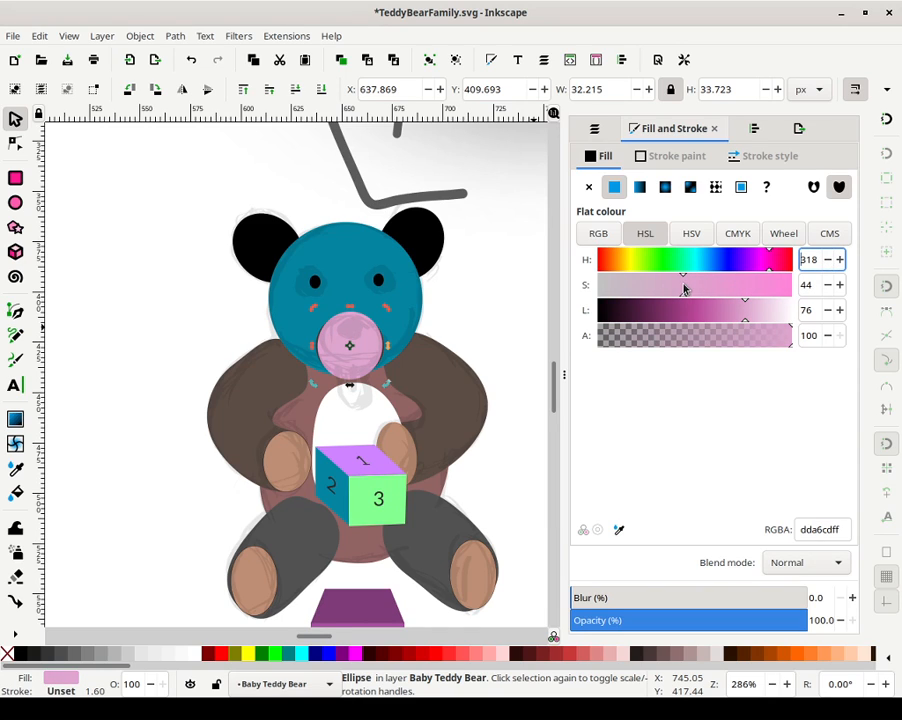
pyautogui.click(840, 285)
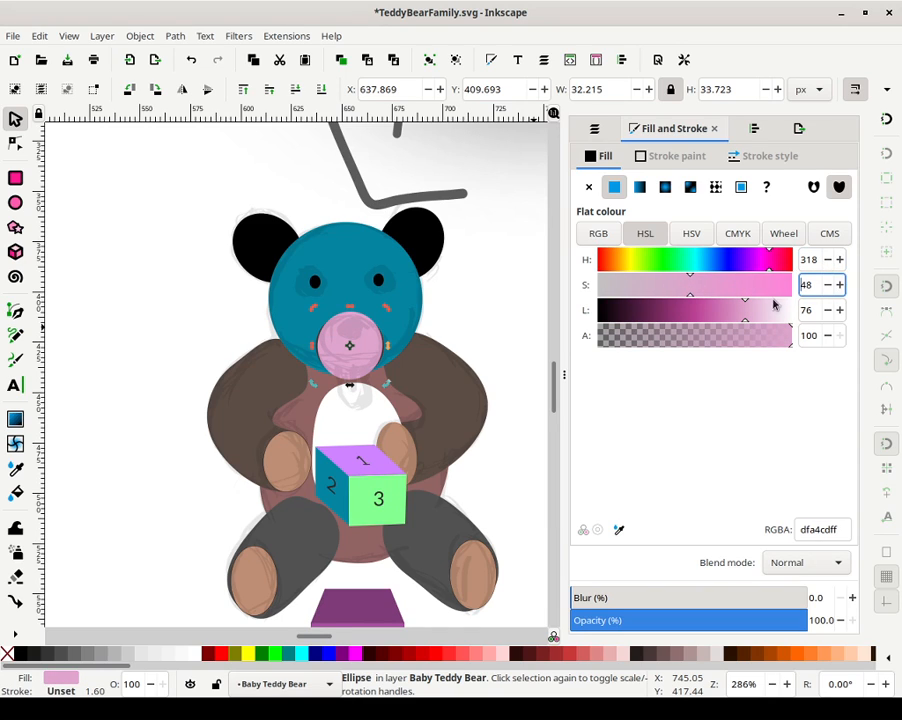
pyautogui.click(728, 313)
pyautogui.click(826, 310)
pyautogui.click(826, 310)
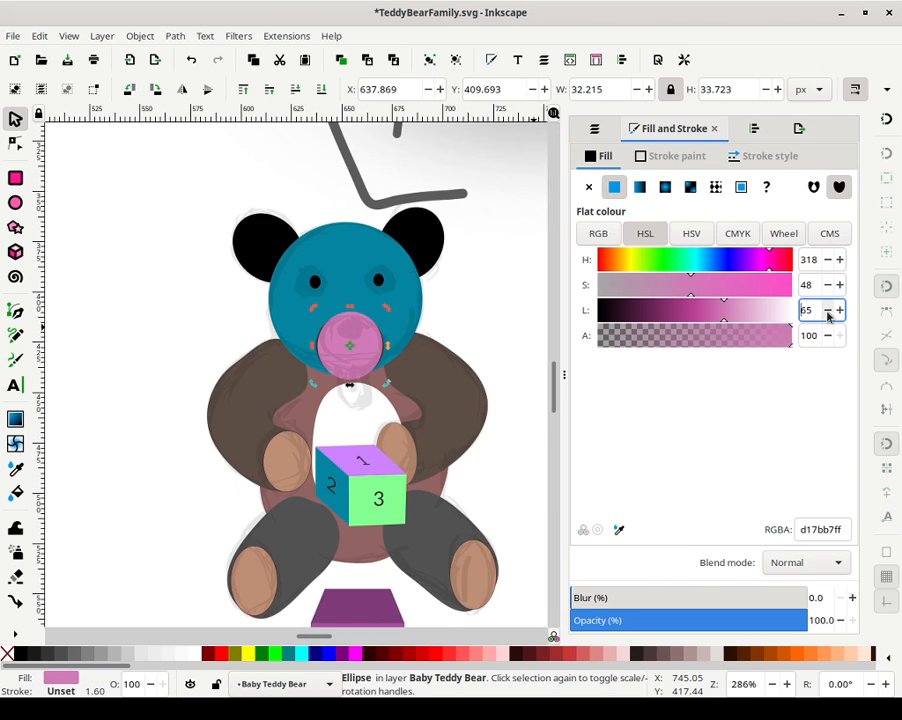
# Reshape the pink ellipse into a slightly tilted tongue about 19 by 40 px, hanging from behind the muzzle
pyautogui.press('Escape')
pyautogui.click(374, 347)
pyautogui.moveTo(381, 350)
pyautogui.mouseDown()
pyautogui.moveTo(348, 341)
pyautogui.moveTo(369, 380)
pyautogui.moveTo(353, 352)
pyautogui.moveTo(356, 366)
pyautogui.moveTo(371, 331)
pyautogui.mouseUp()
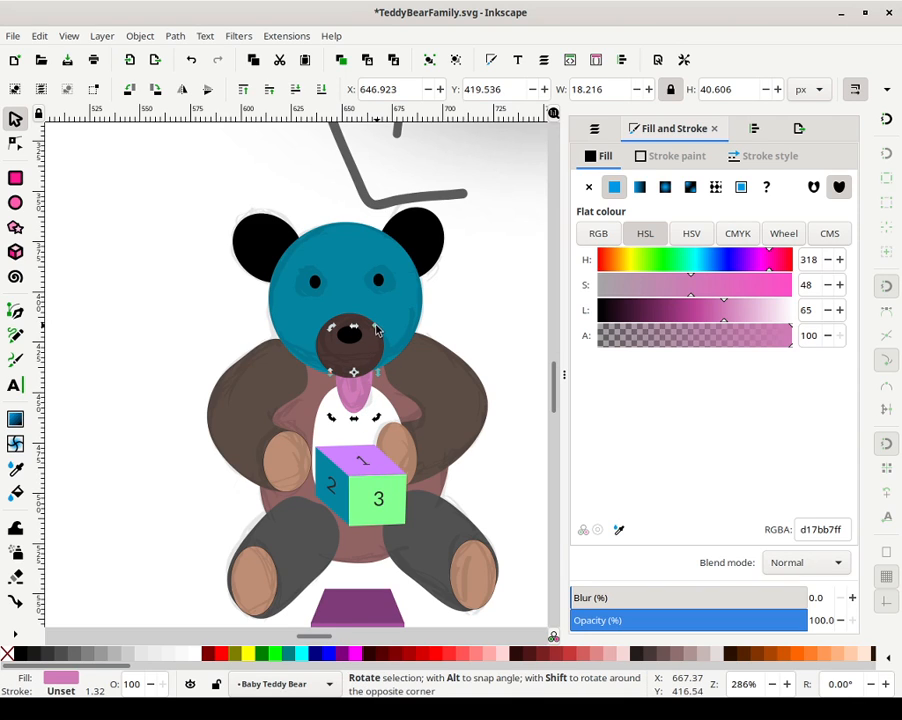
pyautogui.moveTo(376, 331); pyautogui.dragTo(371, 329)
pyautogui.click(511, 332)
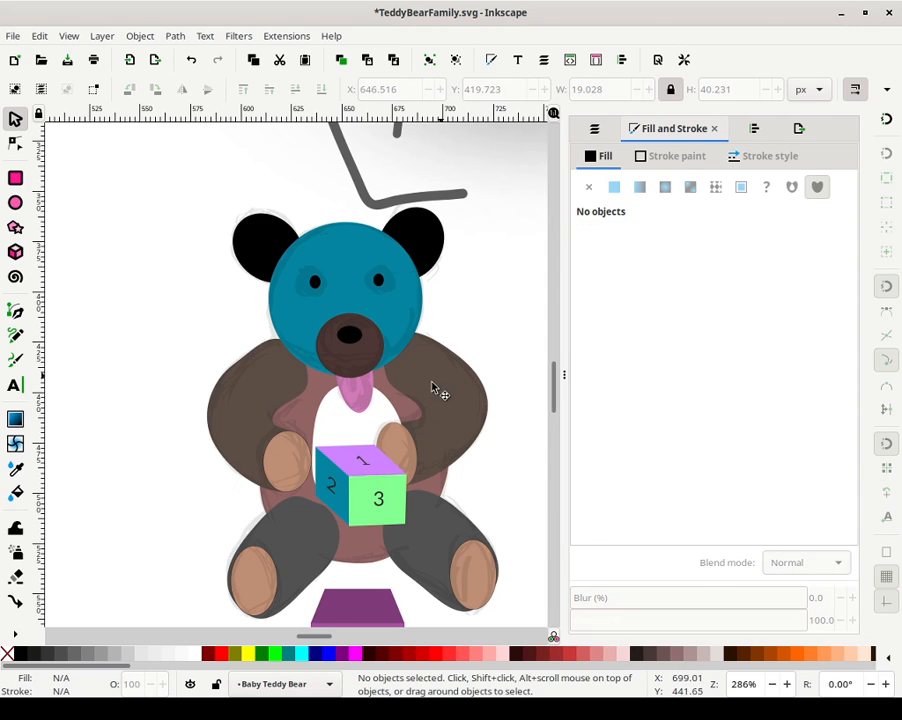
# Convert the pink tongue ellipse to an editable path
pyautogui.click(370, 410)
pyautogui.click(175, 35)
pyautogui.click(212, 54)
pyautogui.press('Escape')
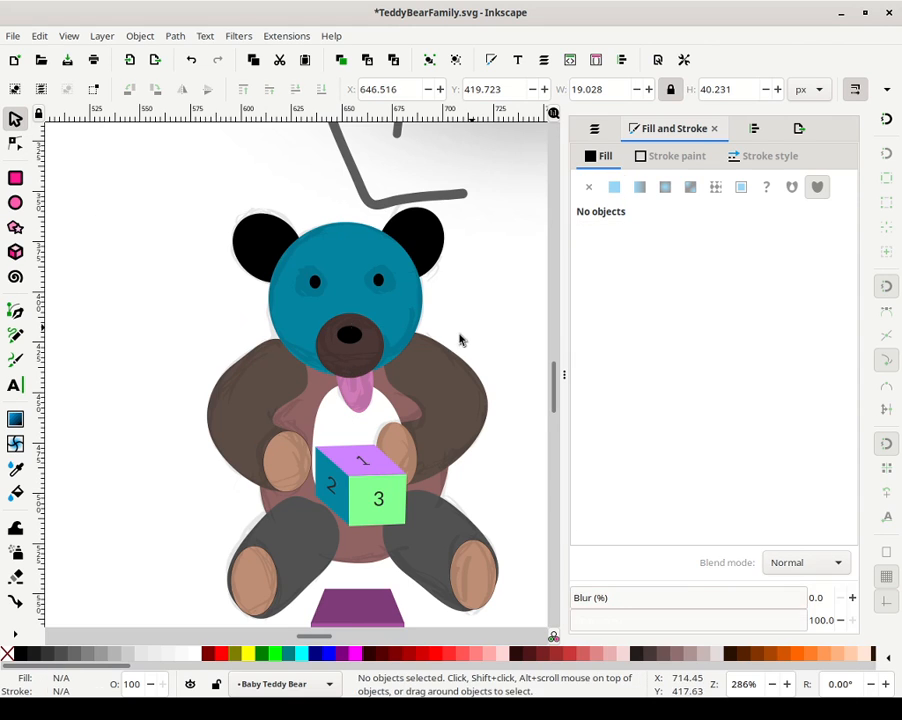
# Auto-smooth the tongue path's nodes and move them inward to make the tongue about 14 by 37 px
pyautogui.doubleClick(377, 398)
pyautogui.moveTo(310, 356); pyautogui.dragTo(406, 436)
pyautogui.click(303, 88)
pyautogui.click(473, 274)
pyautogui.moveTo(362, 416); pyautogui.dragTo(346, 386)
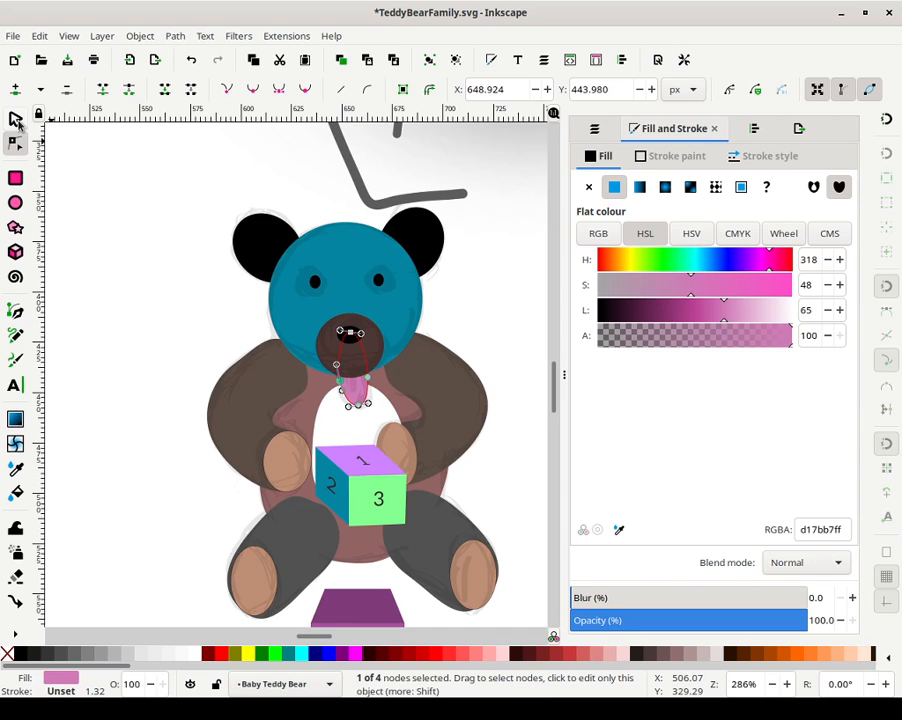
pyautogui.click(30, 119)
pyautogui.click(480, 328)
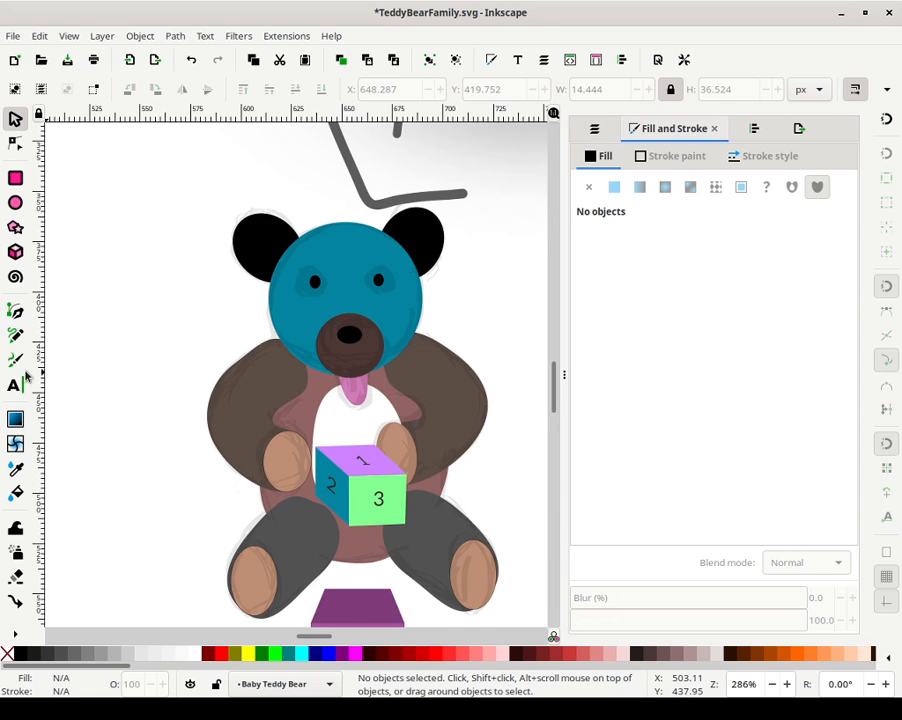
# Draw a thin black freehand crease down the middle of the pink tongue, undoing the first stroke and redrawing it
pyautogui.click(15, 360)
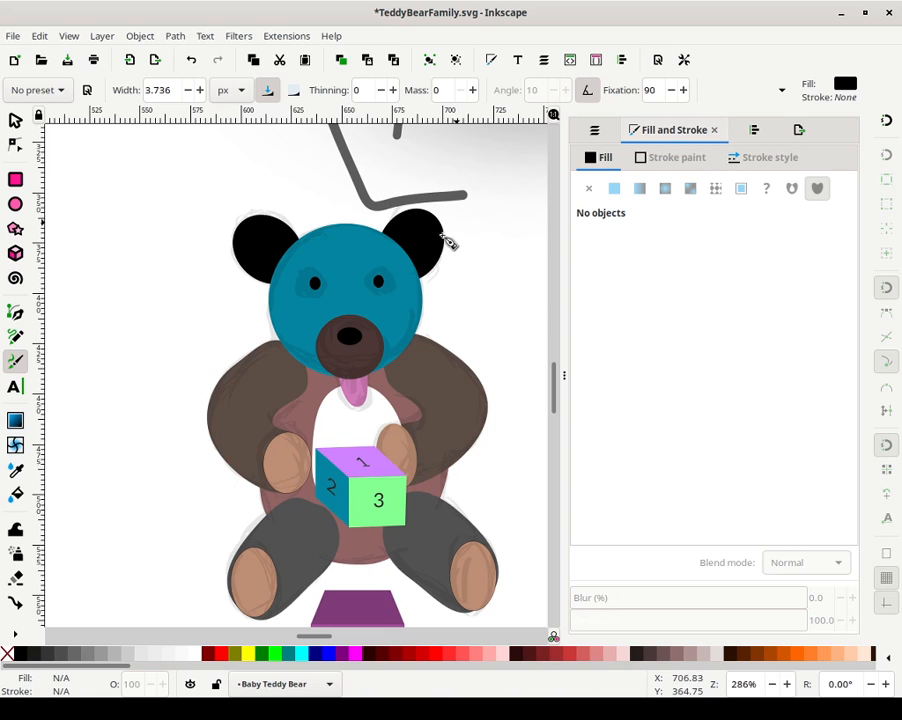
pyautogui.click(15, 336)
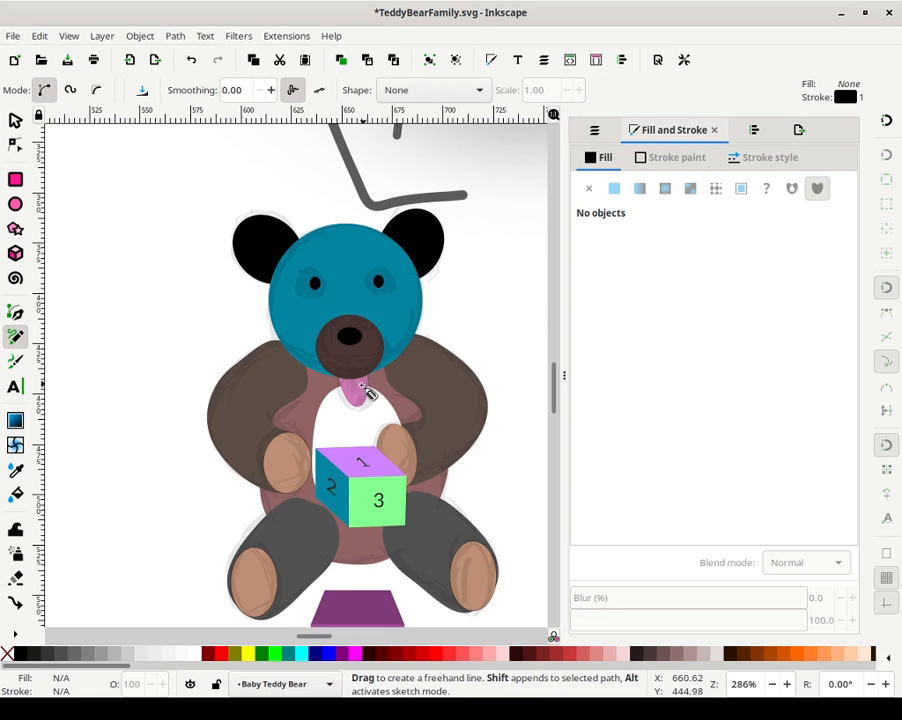
pyautogui.moveTo(364, 392); pyautogui.dragTo(348, 374)
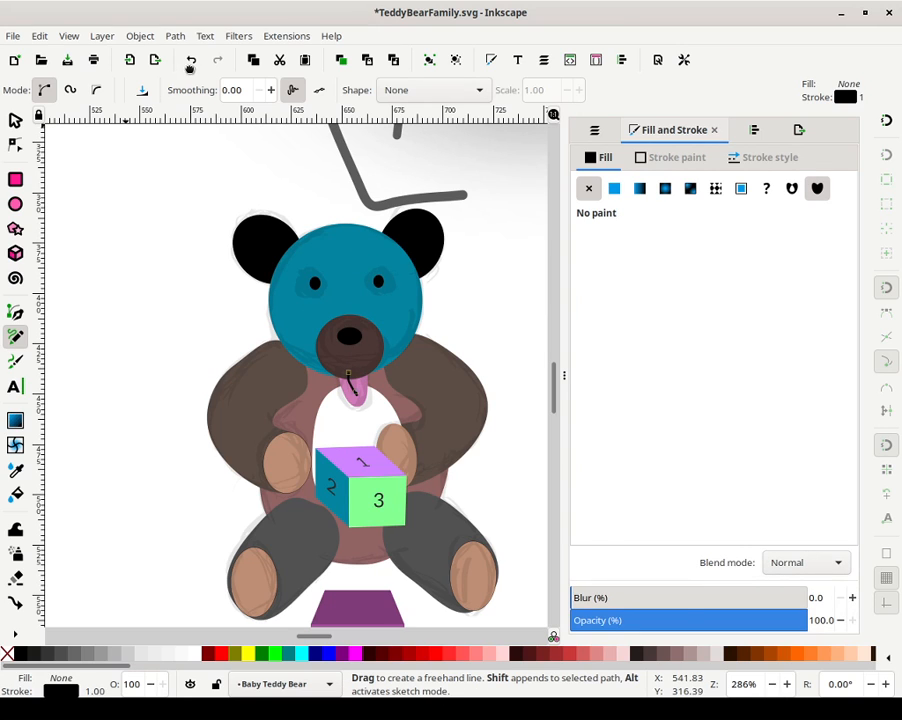
pyautogui.click(191, 62)
pyautogui.moveTo(350, 372)
pyautogui.mouseDown()
pyautogui.moveTo(366, 398)
pyautogui.moveTo(370, 372)
pyautogui.mouseUp()
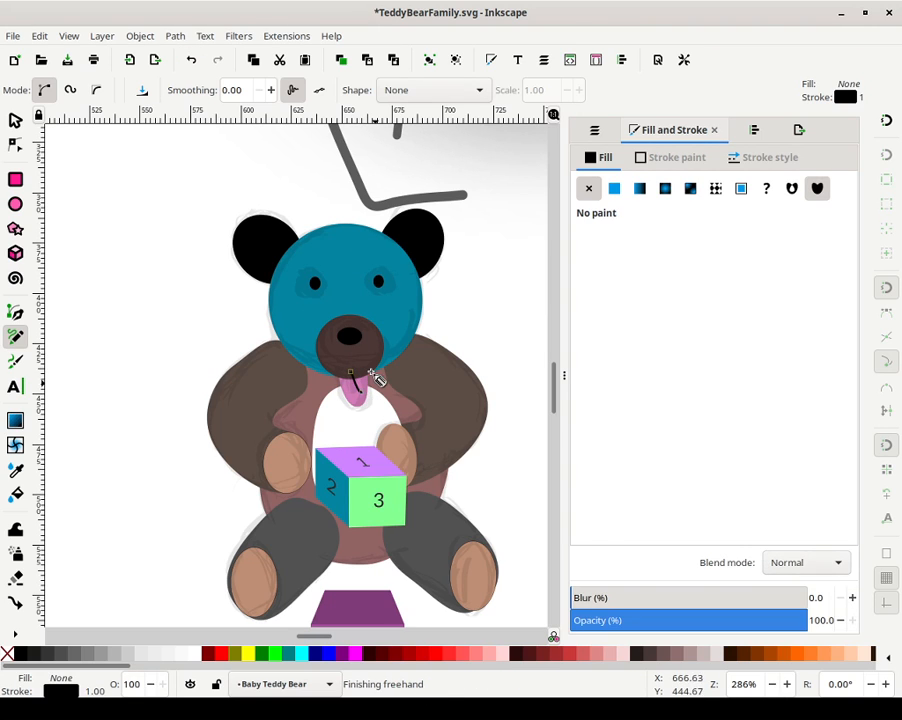
# Undo the crease stroke and redraw a freehand crease down the middle of the tongue, about 3.5 by 11 px
pyautogui.click(191, 60)
pyautogui.moveTo(352, 372); pyautogui.dragTo(366, 398)
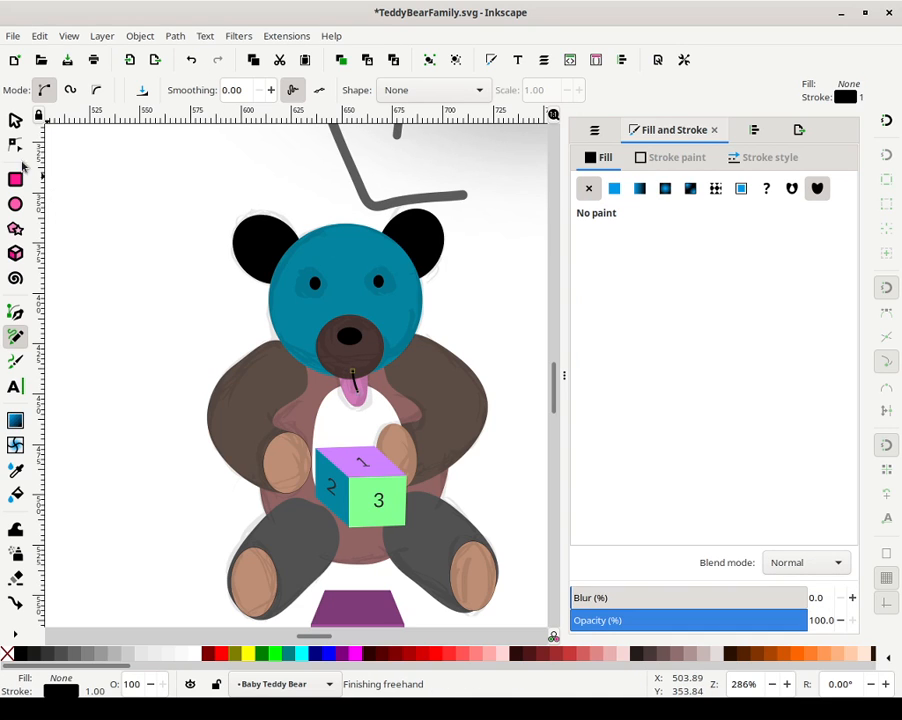
pyautogui.click(15, 121)
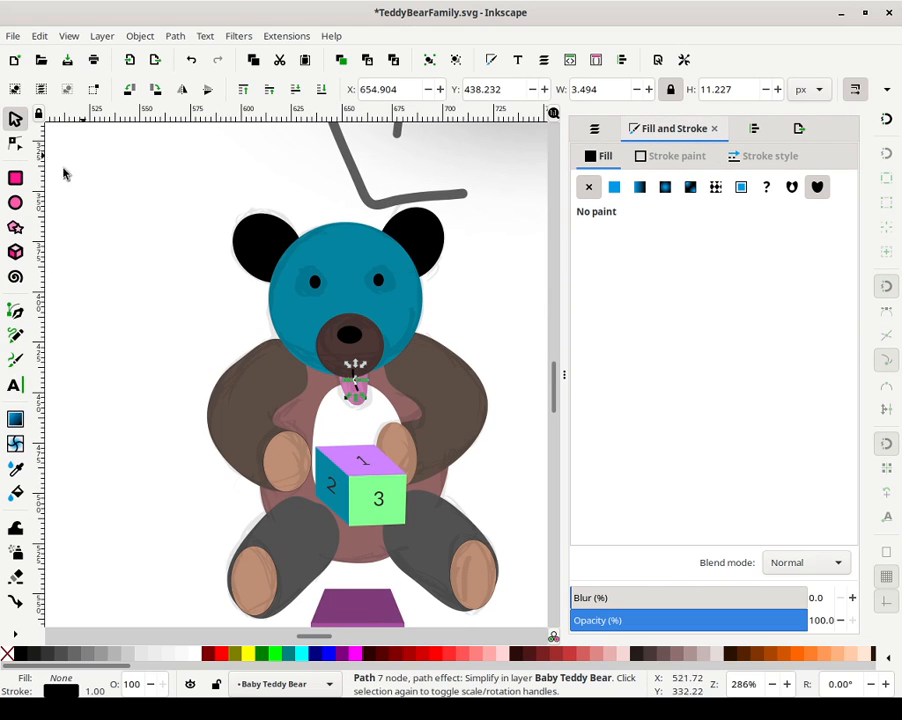
# Give the tongue's crease line round caps and round joins
pyautogui.keyDown('ctrl'); pyautogui.scroll(-2, 356, 372); pyautogui.keyUp('ctrl')
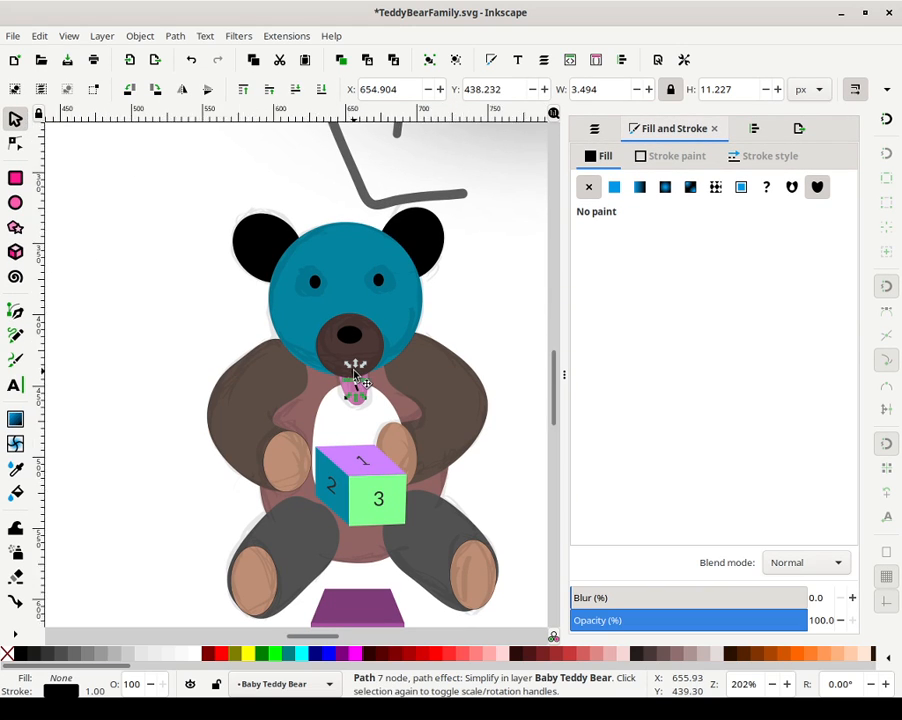
pyautogui.keyDown('ctrl'); pyautogui.scroll(2, 370, 422); pyautogui.keyUp('ctrl')
pyautogui.keyDown('ctrl'); pyautogui.scroll(4, 370, 422); pyautogui.keyUp('ctrl')
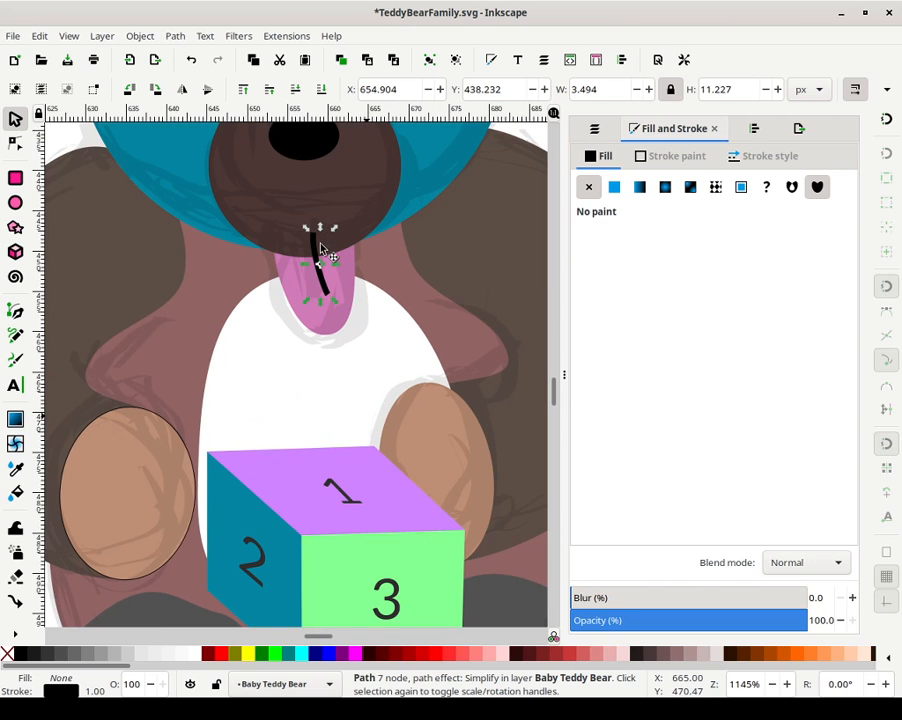
pyautogui.click(762, 156)
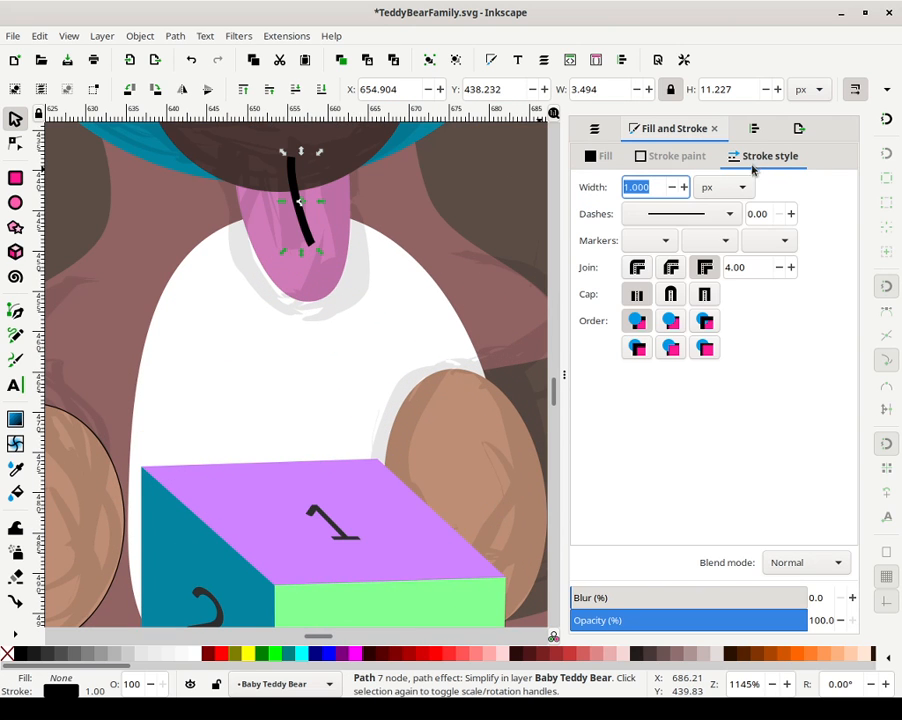
pyautogui.click(671, 293)
pyautogui.click(635, 268)
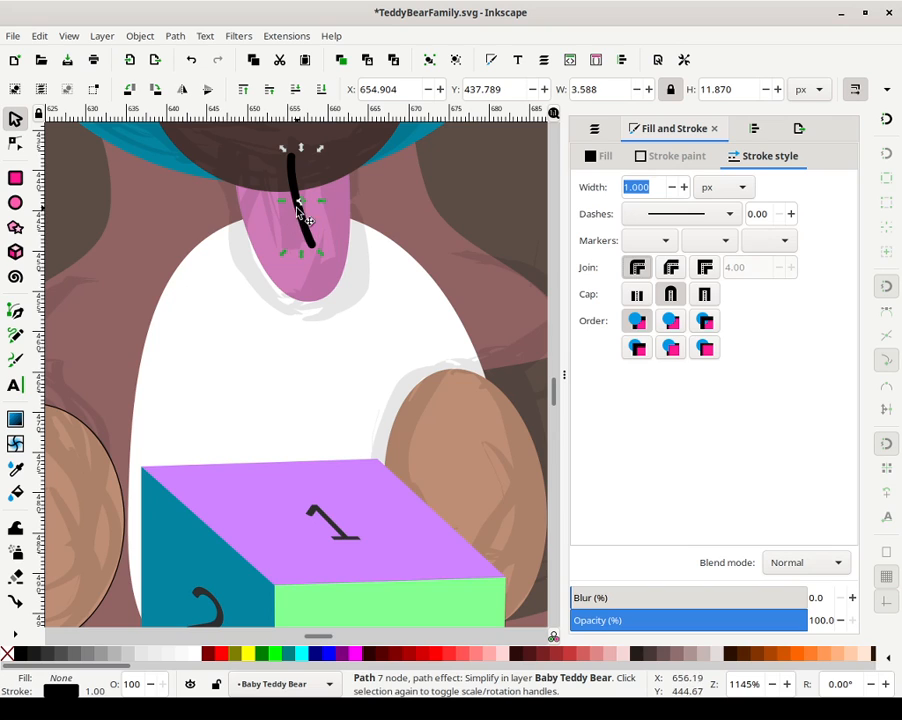
# Move the crease slightly lower on the tongue and rotate it a little to follow the tongue's middle
pyautogui.click(309, 220)
pyautogui.moveTo(316, 150)
pyautogui.mouseDown()
pyautogui.moveTo(335, 164)
pyautogui.moveTo(320, 157)
pyautogui.moveTo(294, 189)
pyautogui.moveTo(297, 202)
pyautogui.moveTo(305, 158)
pyautogui.mouseUp()
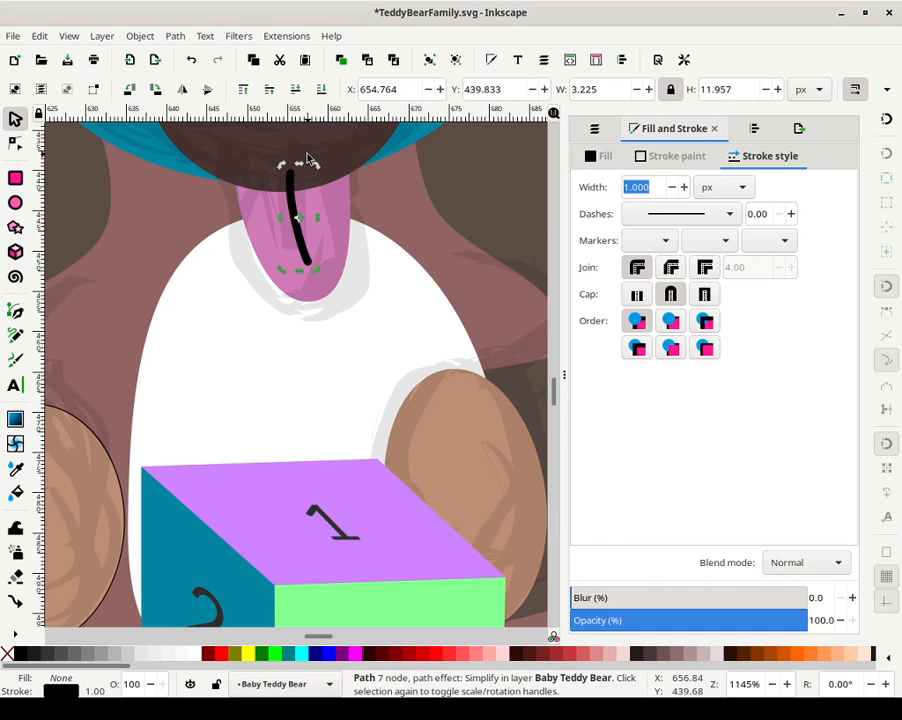
pyautogui.press('-')
pyautogui.press('-')
pyautogui.press('-')
pyautogui.press('-')
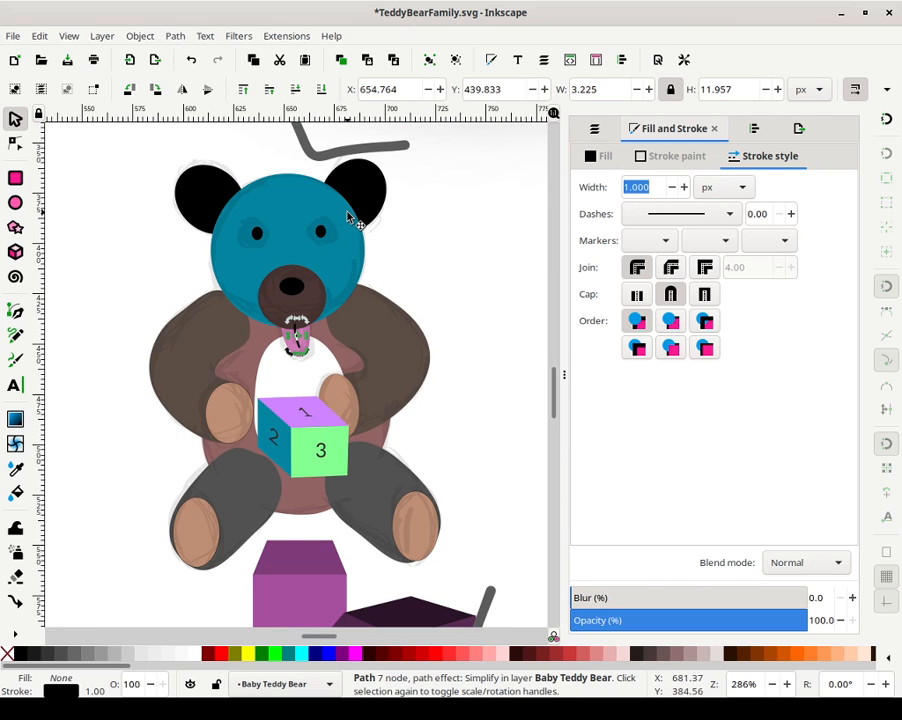
# Recolour the bear's head ellipse to a muted brown fill with hue 17, saturation 28 and lightness 63
pyautogui.click(435, 278)
pyautogui.click(366, 265)
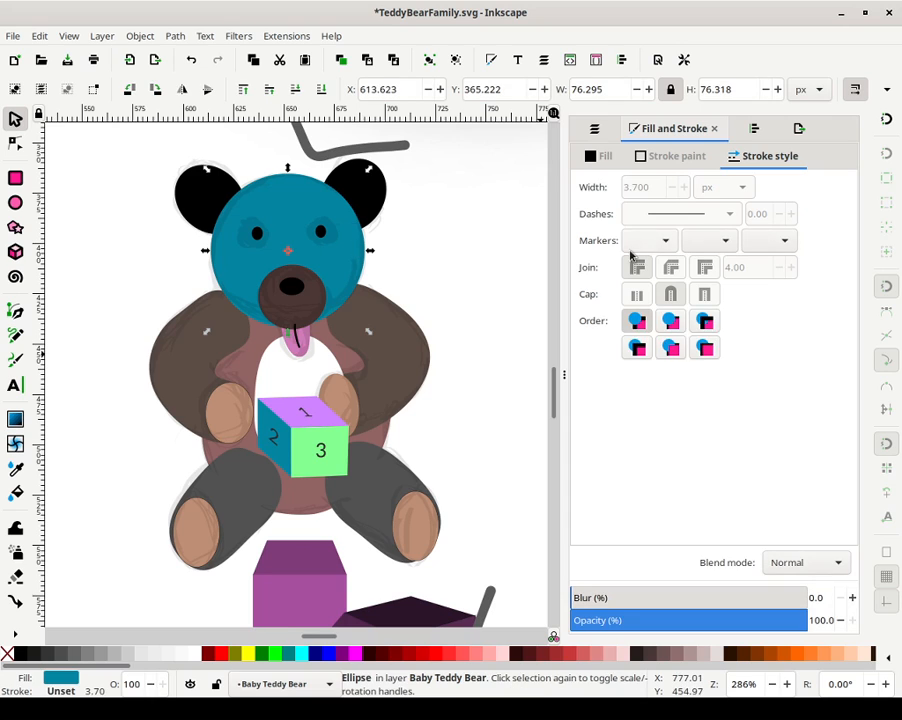
pyautogui.hotkey('ctrl', 'shift', 'f')
pyautogui.moveTo(632, 279); pyautogui.dragTo(249, 306)
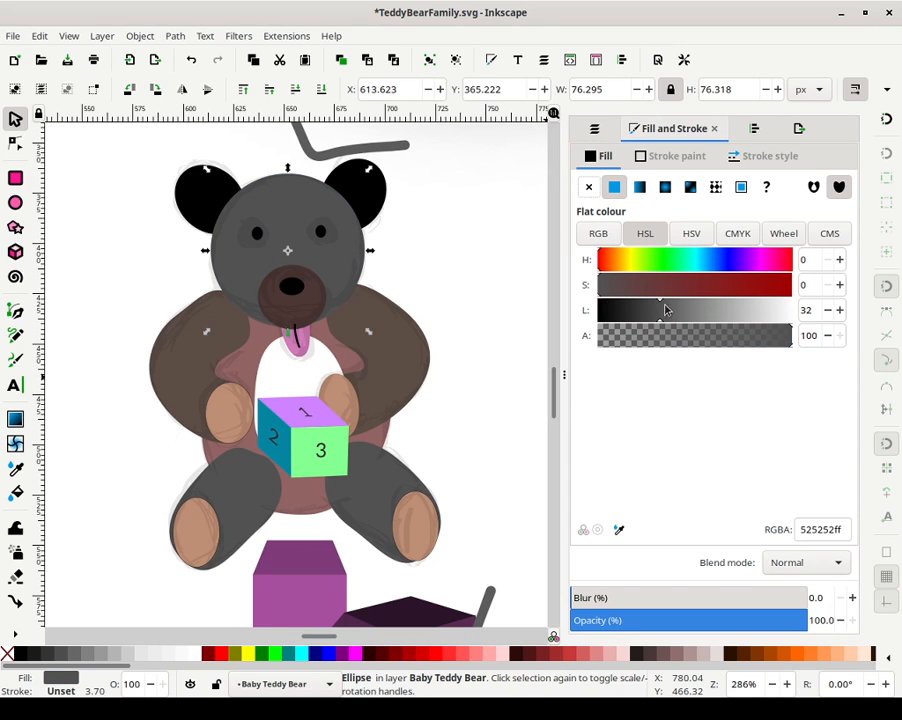
pyautogui.click(721, 314)
pyautogui.click(622, 285)
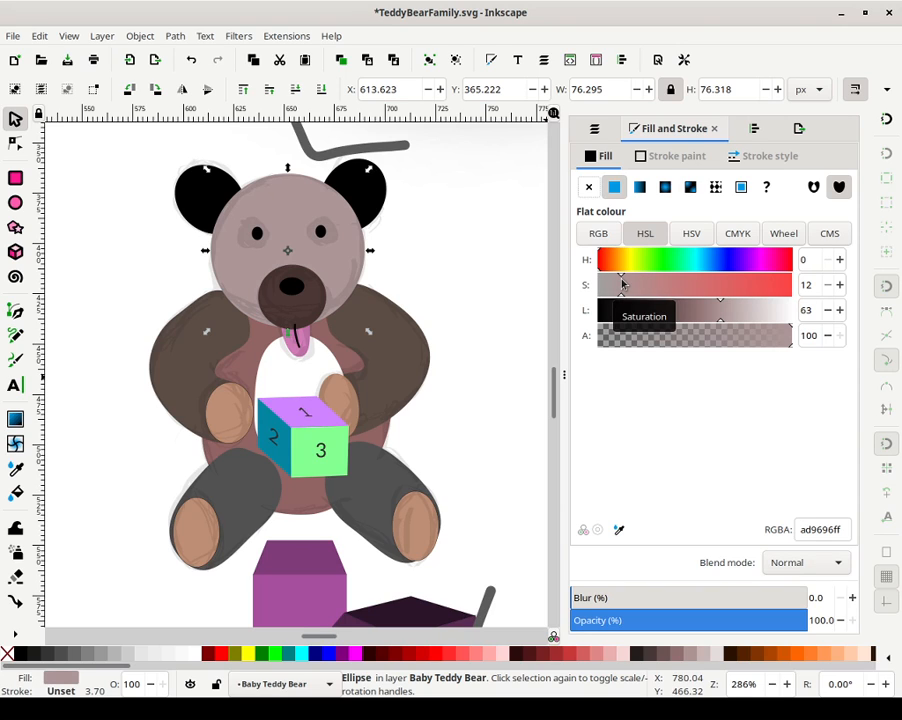
pyautogui.click(606, 261)
pyautogui.moveTo(606, 261)
pyautogui.mouseDown()
pyautogui.moveTo(616, 261)
pyautogui.moveTo(607, 261)
pyautogui.mouseUp()
pyautogui.moveTo(648, 295); pyautogui.dragTo(652, 293)
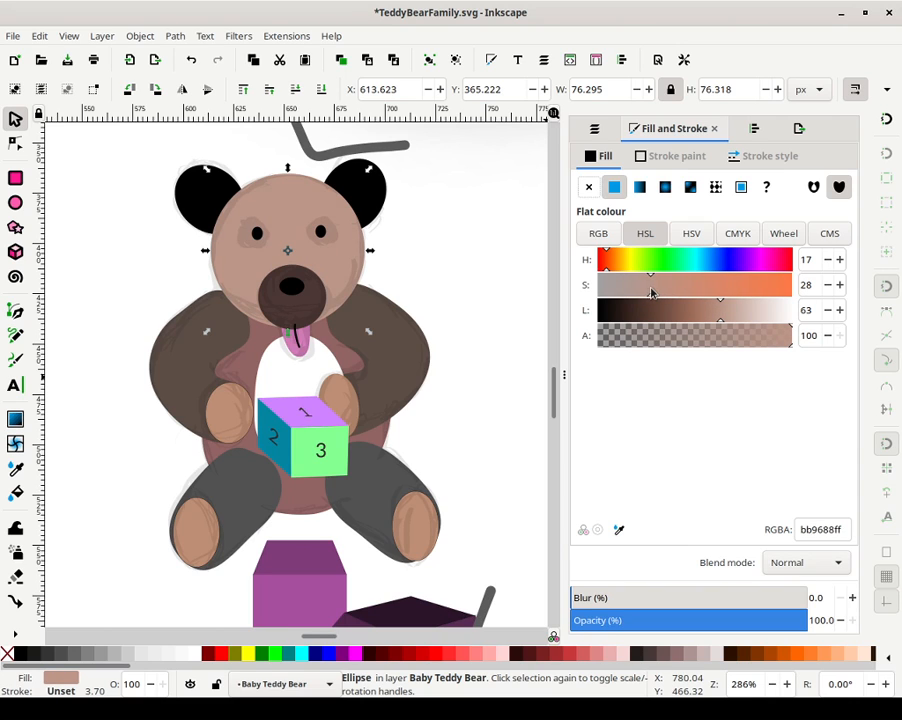
# Lighten the head's fill to lightness 76 and set its saturation to 25
pyautogui.moveTo(743, 318)
pyautogui.mouseDown()
pyautogui.moveTo(755, 317)
pyautogui.moveTo(734, 318)
pyautogui.mouseUp()
pyautogui.click(840, 310)
pyautogui.click(840, 310)
pyautogui.click(840, 310)
pyautogui.click(840, 310)
pyautogui.click(840, 310)
pyautogui.click(840, 310)
pyautogui.click(827, 285)
pyautogui.click(827, 285)
pyautogui.click(827, 285)
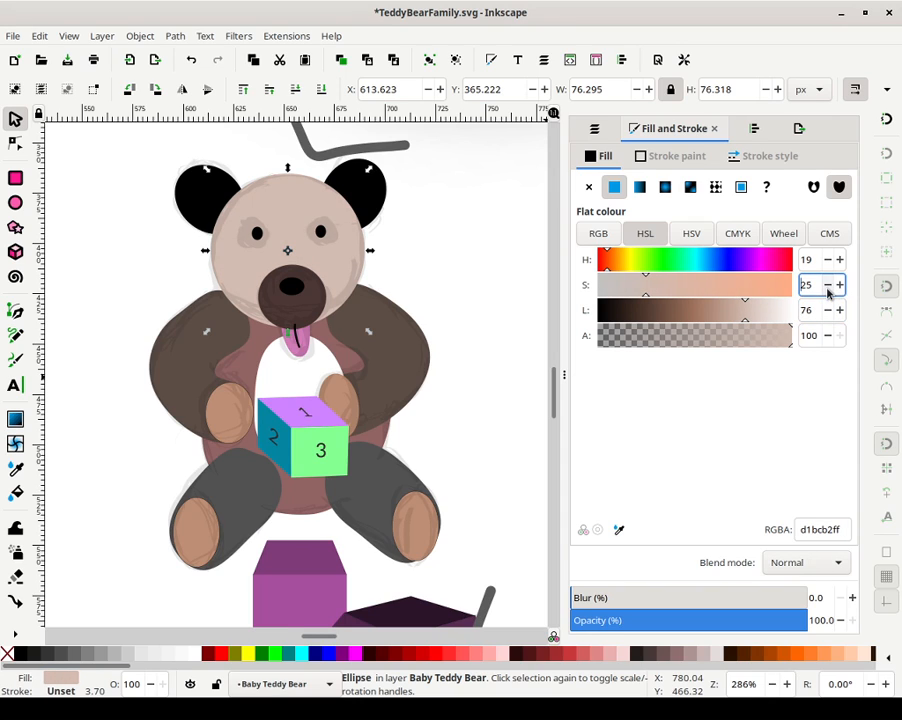
# Fine-tune the head's fill to hue 18 and saturation 36, giving the pale beige d8b9ab
pyautogui.moveTo(678, 287); pyautogui.dragTo(662, 291)
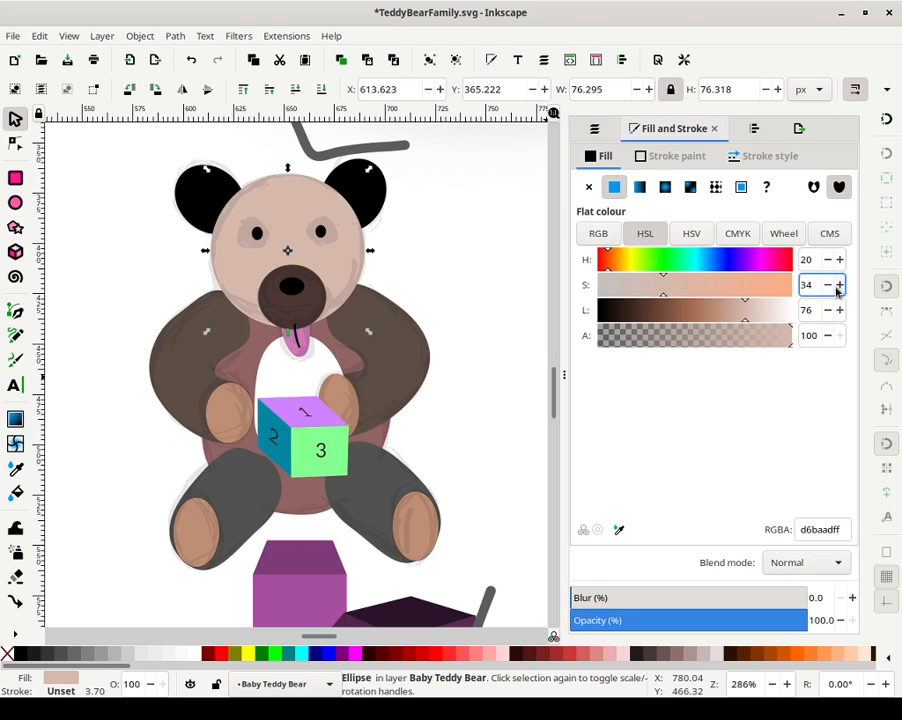
pyautogui.click(838, 285)
pyautogui.click(838, 285)
pyautogui.click(838, 285)
pyautogui.click(826, 285)
pyautogui.click(826, 285)
pyautogui.scroll(2, 836, 287)
pyautogui.scroll(-1, 836, 287)
pyautogui.scroll(-1, 836, 287)
pyautogui.scroll(2, 836, 285)
pyautogui.scroll(1, 829, 289)
pyautogui.scroll(-1, 830, 288)
pyautogui.click(827, 261)
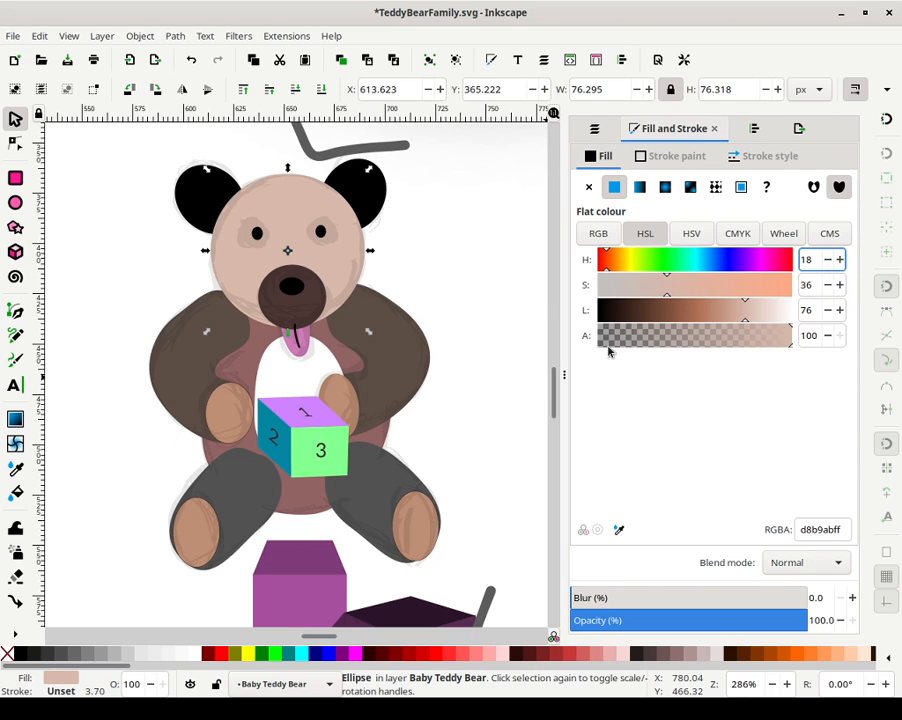
pyautogui.click(492, 253)
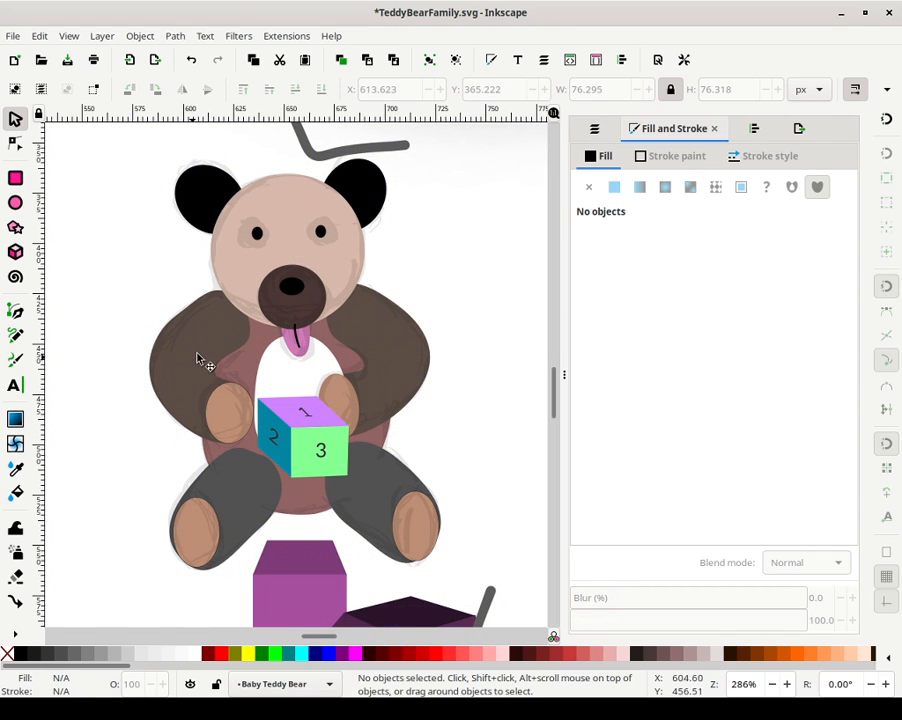
# Raise the arm beside the cube's green face to the front so it overlaps the bear's head
pyautogui.click(228, 410)
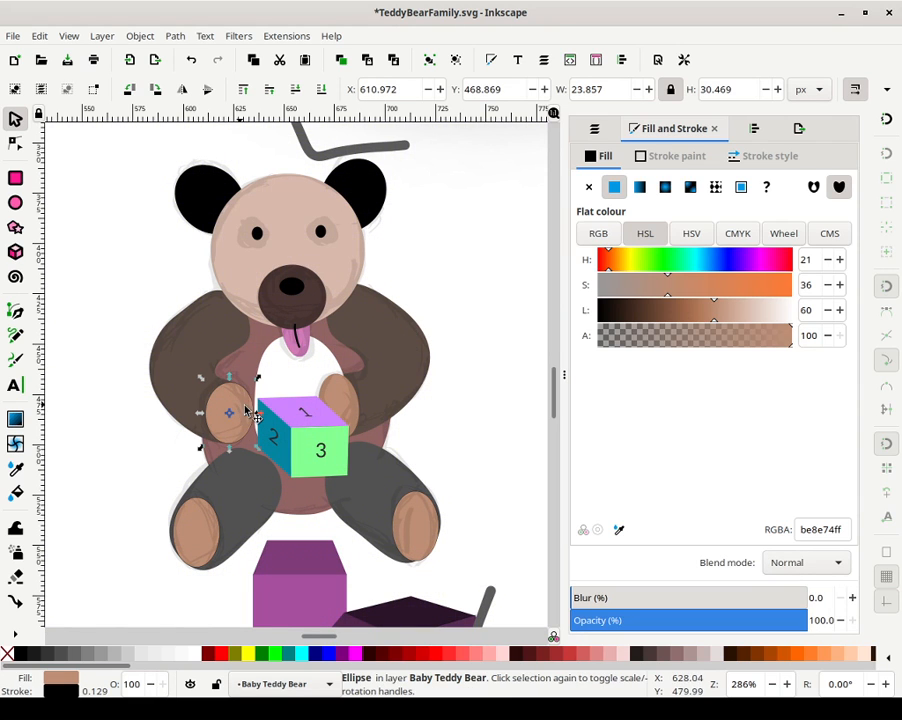
pyautogui.click(350, 400)
pyautogui.moveTo(340, 372); pyautogui.dragTo(344, 374)
pyautogui.click(344, 374)
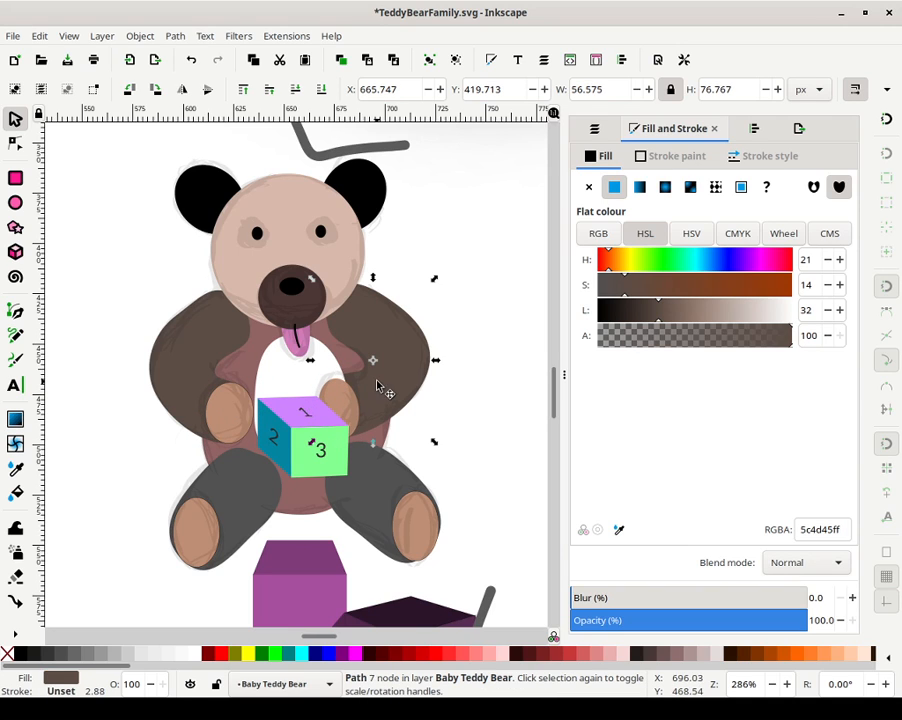
pyautogui.click(249, 90)
# Bring the hidden paw ellipse in front of the raised arm and shrink it to about 17 by 25 px
pyautogui.moveTo(490, 384); pyautogui.dragTo(280, 467)
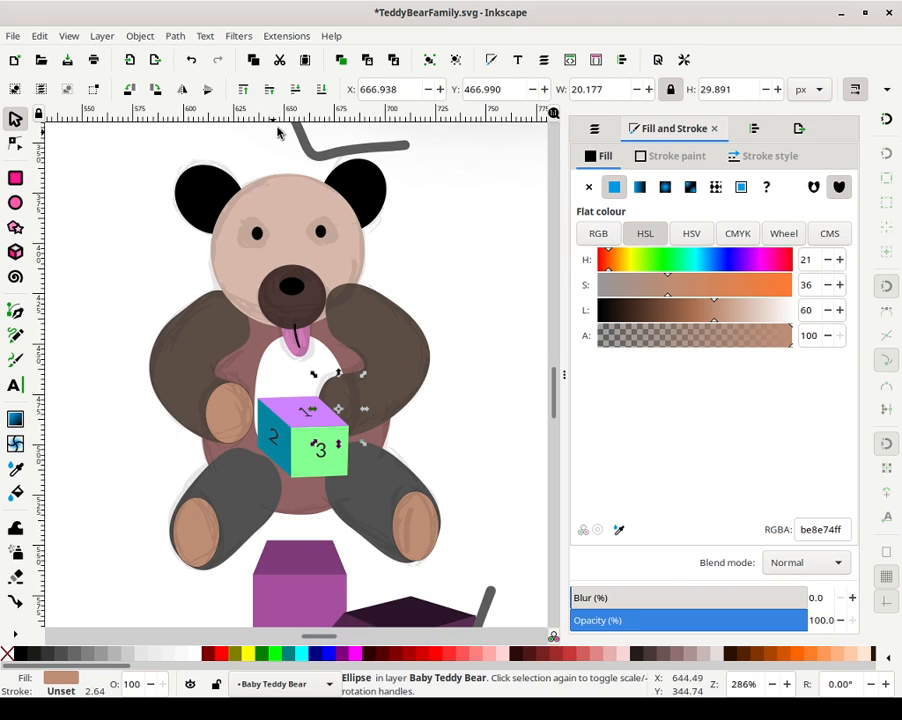
pyautogui.click(291, 91)
pyautogui.moveTo(363, 386); pyautogui.dragTo(362, 376)
pyautogui.press('5')
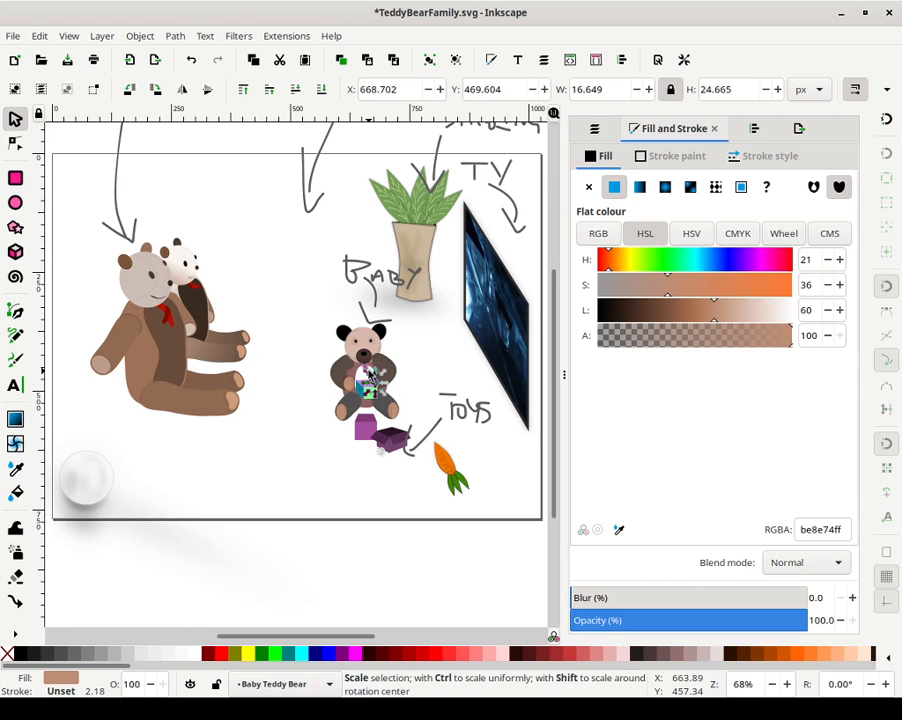
pyautogui.keyDown('ctrl'); pyautogui.scroll(10, 430, 414); pyautogui.keyUp('ctrl')
pyautogui.keyDown('ctrl'); pyautogui.scroll(-6, 430, 414); pyautogui.keyUp('ctrl')
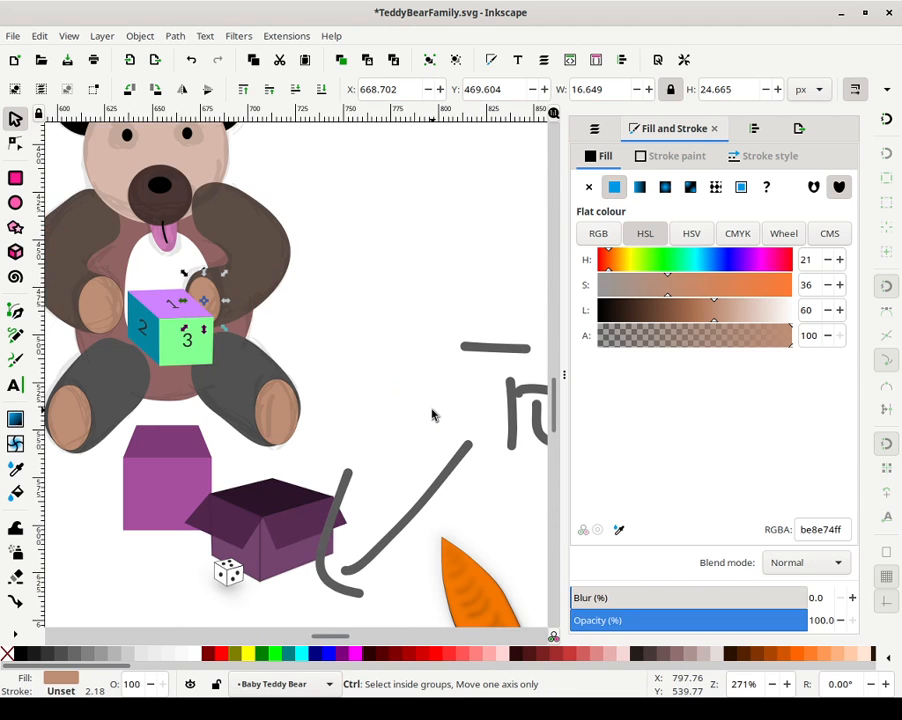
pyautogui.keyDown('ctrl'); pyautogui.scroll(2, 432, 412); pyautogui.keyUp('ctrl')
pyautogui.moveTo(143, 299); pyautogui.dragTo(504, 486)
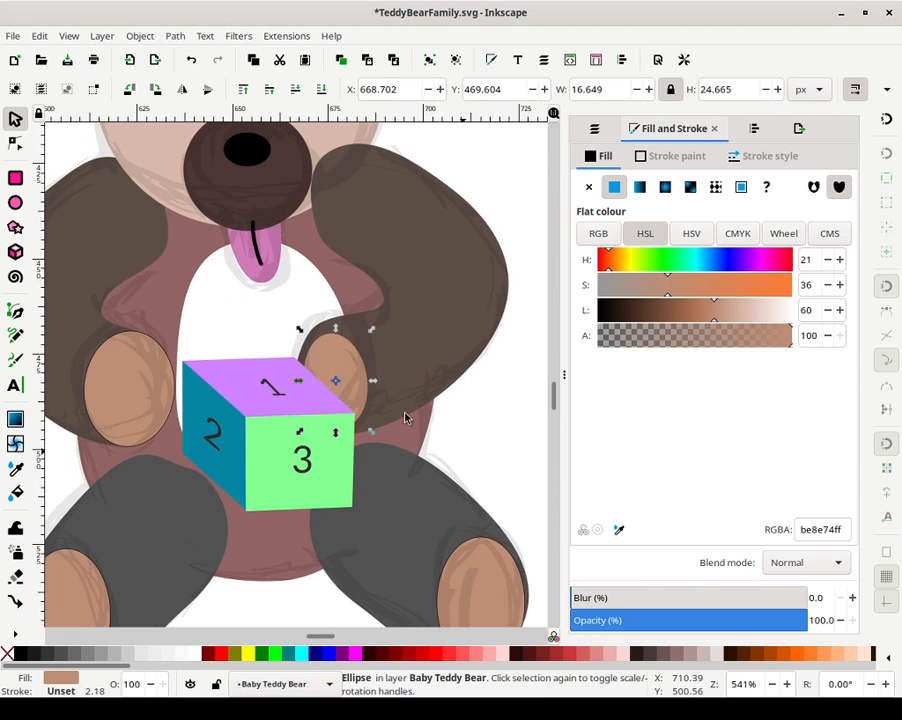
# Duplicate the paw ellipse beside the cube, enlarge the copy to about 19 by 28 px and fill it black
pyautogui.moveTo(357, 354); pyautogui.dragTo(450, 410)
pyautogui.press('Escape')
pyautogui.moveTo(370, 330); pyautogui.dragTo(390, 327)
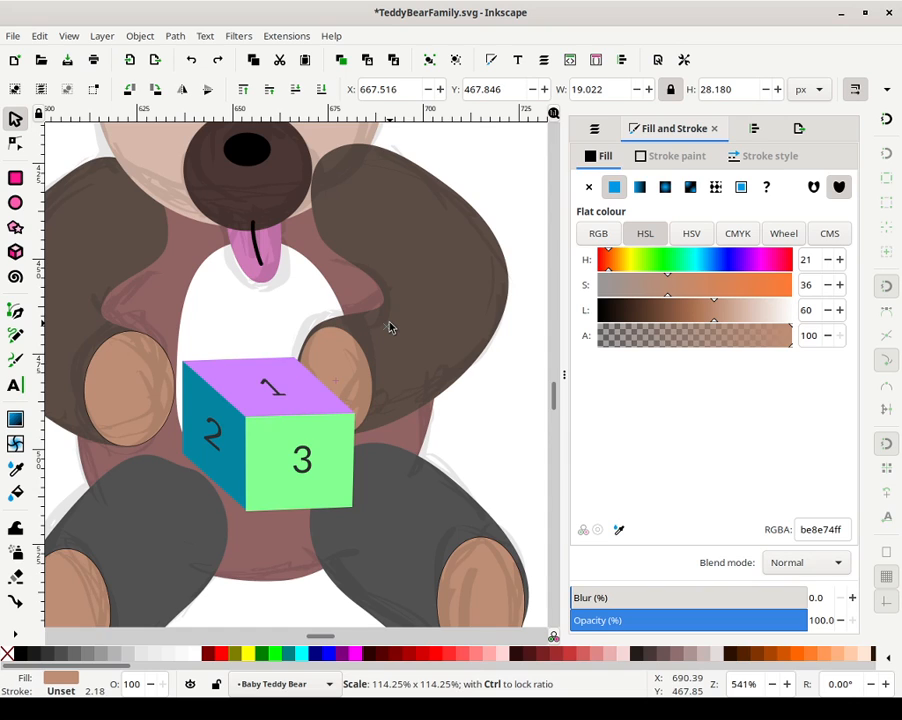
pyautogui.moveTo(619, 310); pyautogui.dragTo(146, 334)
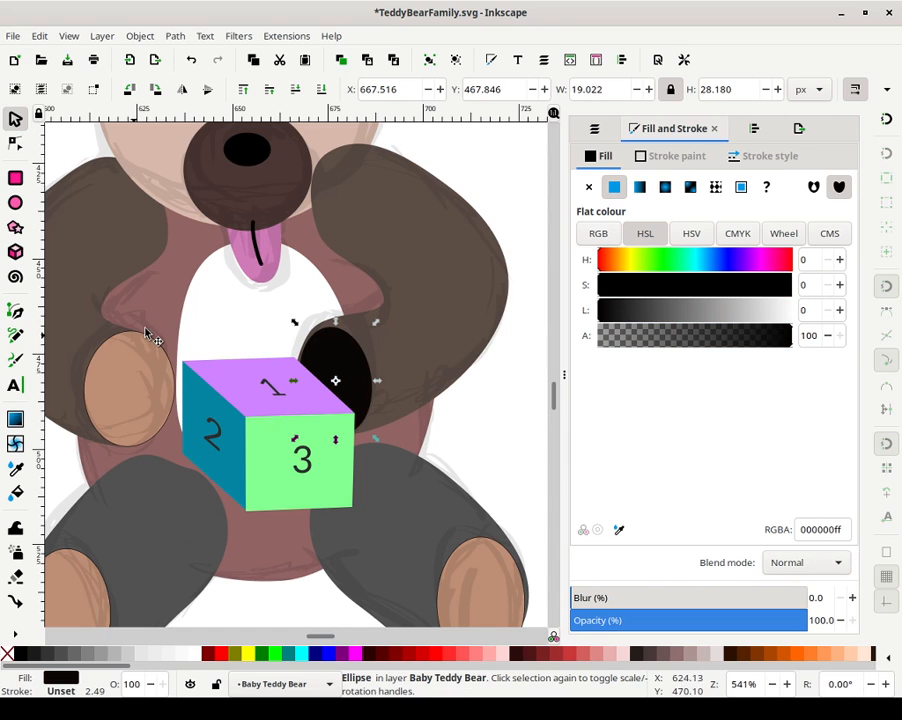
# Turn the black ellipse copy into an unfilled outline with a flat black stroke 1 px wide
pyautogui.click(664, 159)
pyautogui.click(590, 188)
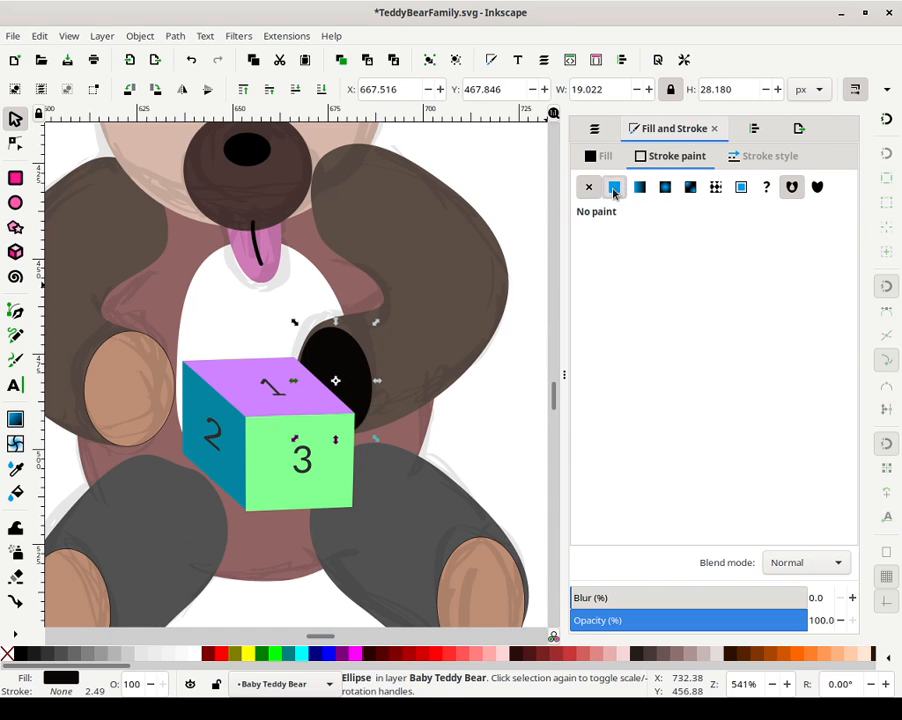
pyautogui.click(614, 190)
pyautogui.click(601, 159)
pyautogui.click(590, 188)
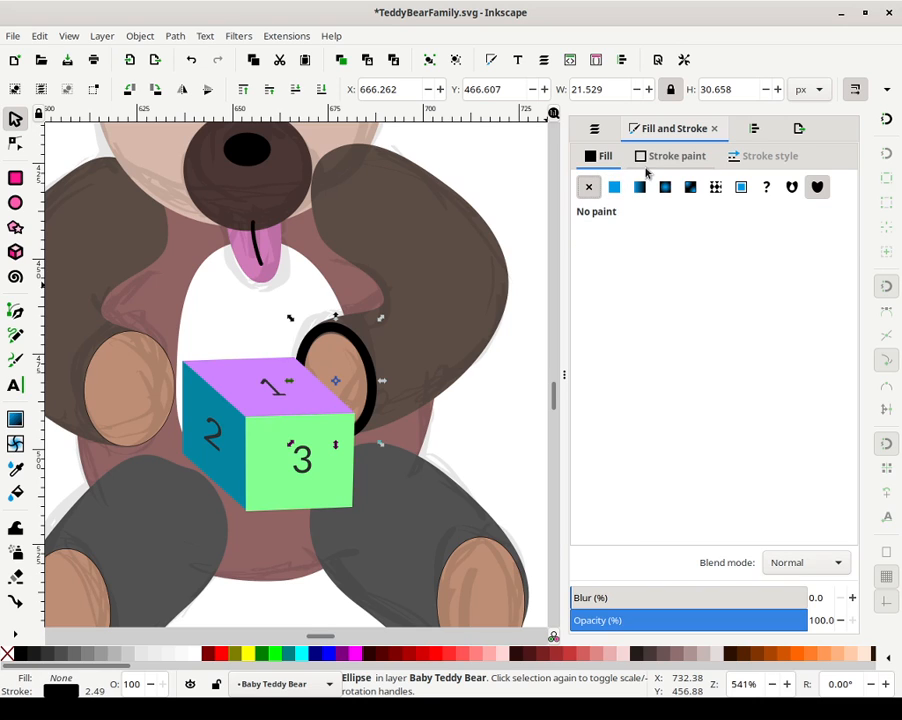
pyautogui.click(653, 160)
pyautogui.click(724, 160)
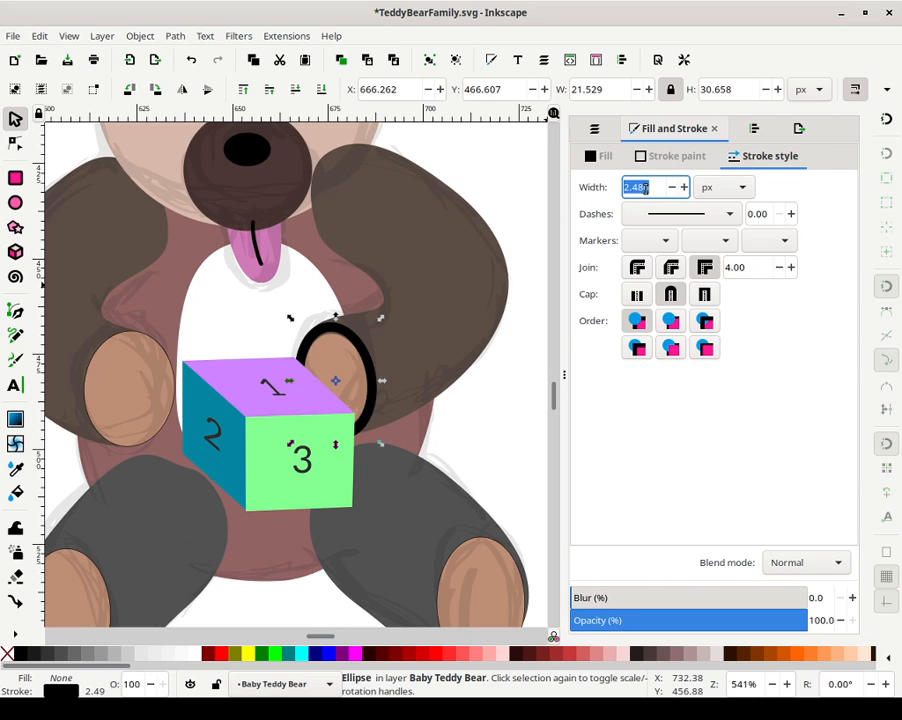
pyautogui.click(740, 212)
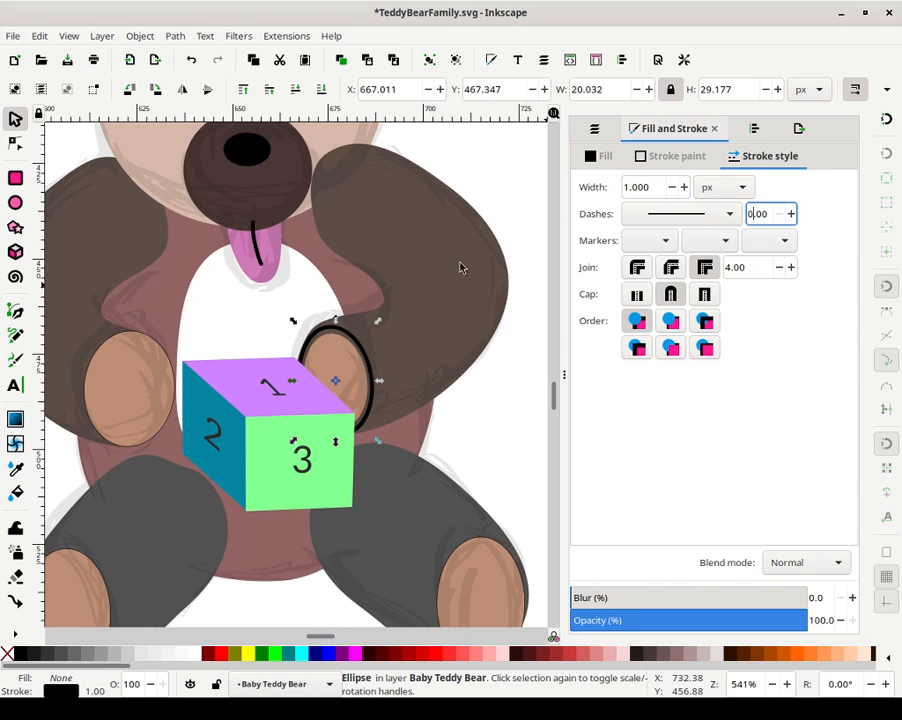
# Shrink the outline ellipse around the paw to about 18 by 27 px and set its stroke alpha to 40
pyautogui.moveTo(380, 325); pyautogui.dragTo(378, 331)
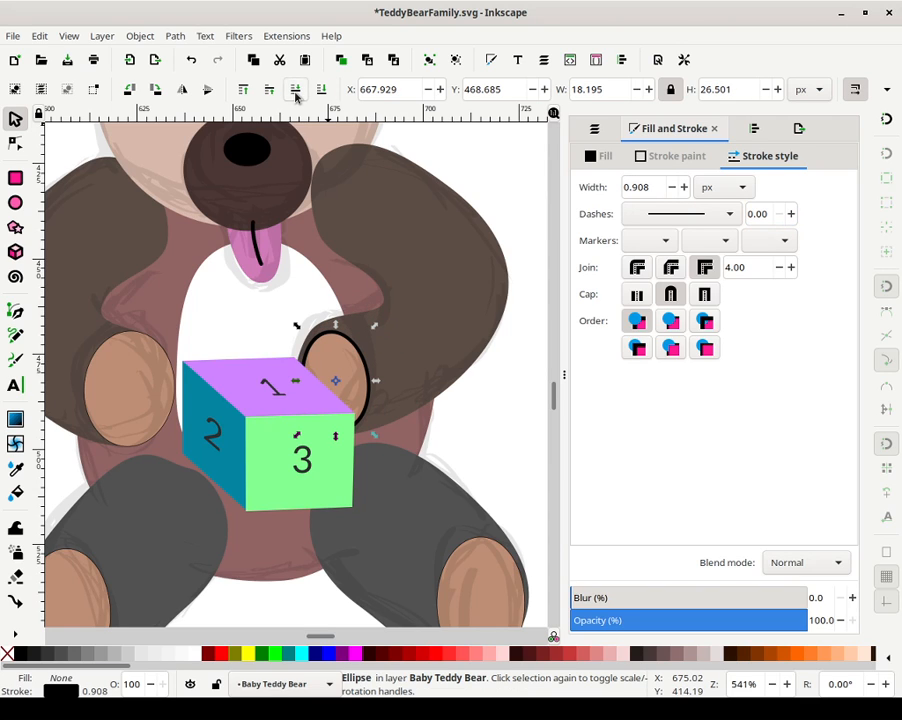
pyautogui.click(672, 160)
pyautogui.click(676, 337)
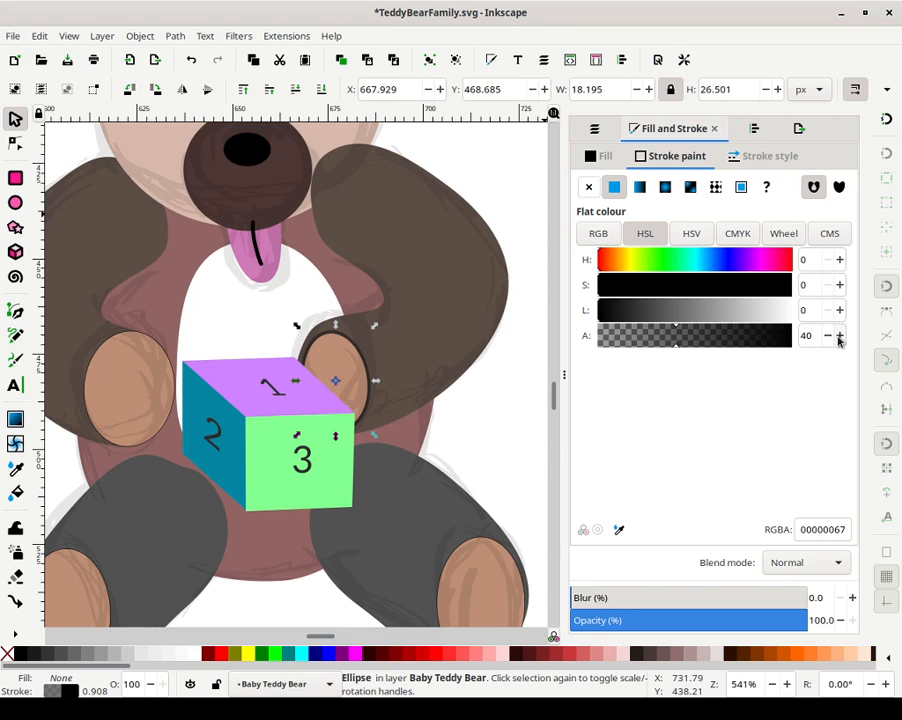
pyautogui.press('Escape')
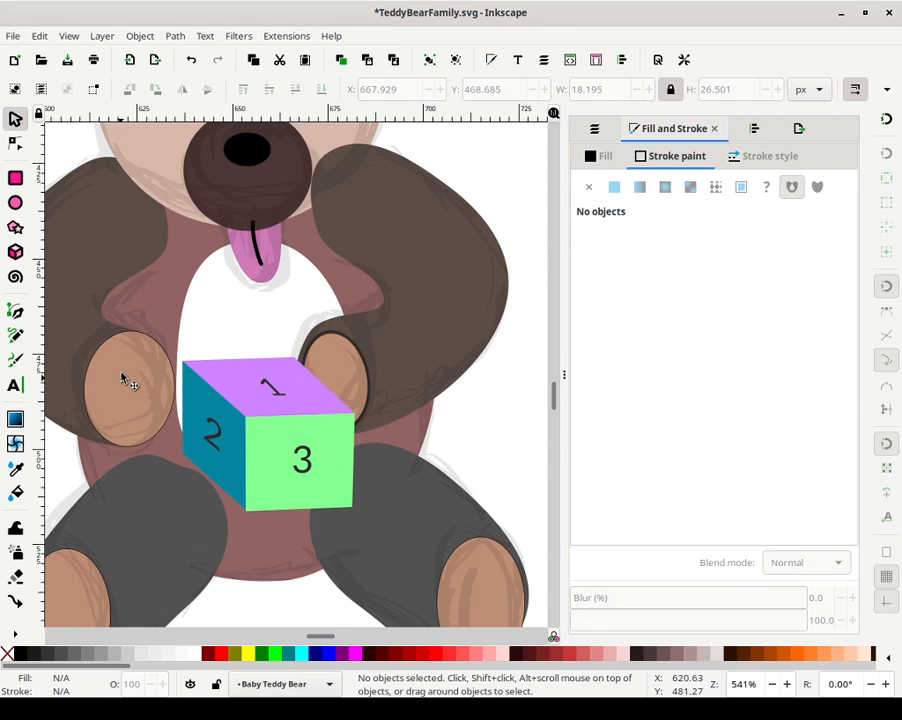
# Remove the stroke from the other hand's paw ellipse and shrink it to about 18 by 23 px
pyautogui.click(116, 391)
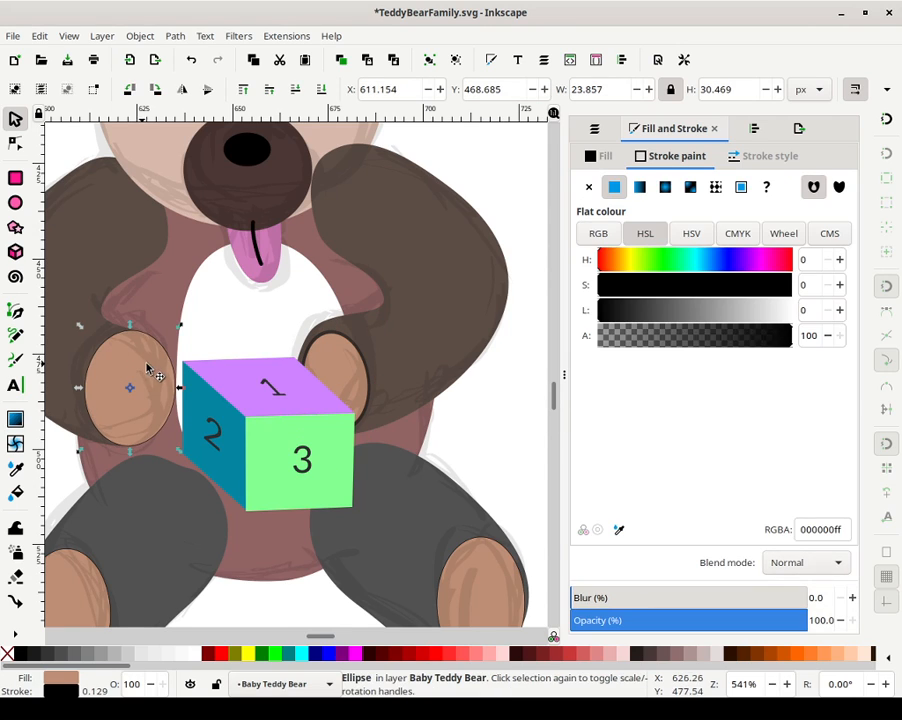
pyautogui.click(588, 187)
pyautogui.moveTo(112, 330); pyautogui.dragTo(180, 474)
pyautogui.hotkey('ctrl', 'z')
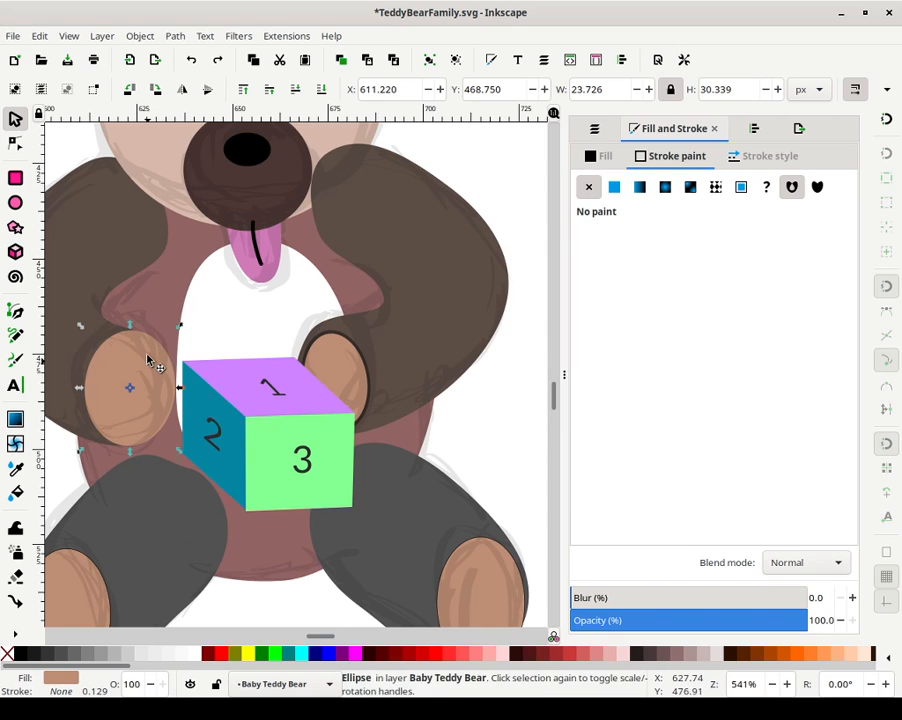
pyautogui.moveTo(178, 326)
pyautogui.mouseDown()
pyautogui.moveTo(162, 336)
pyautogui.moveTo(168, 342)
pyautogui.mouseUp()
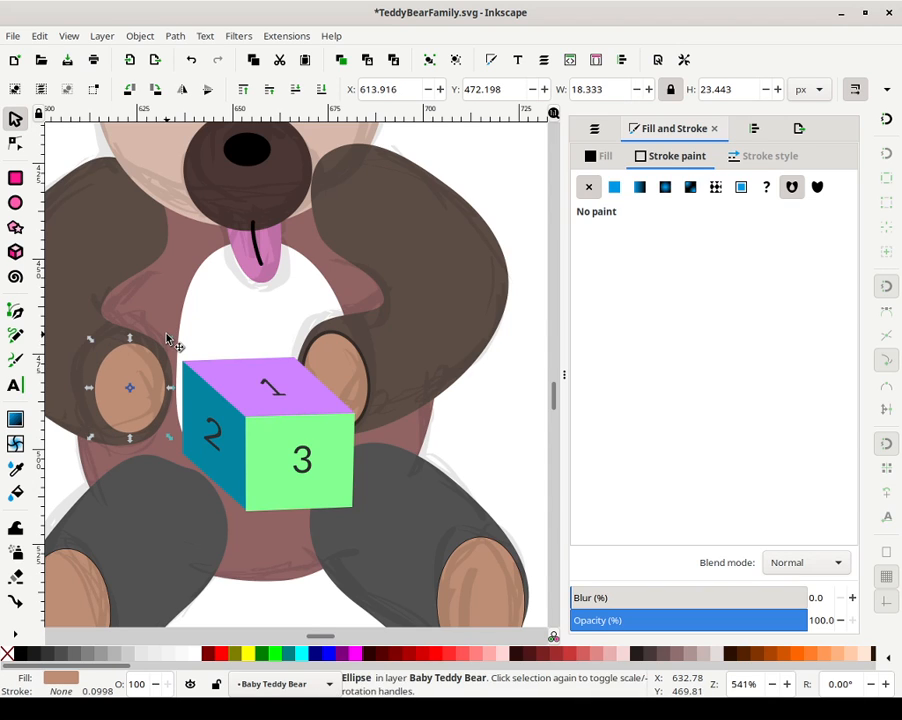
pyautogui.click(610, 160)
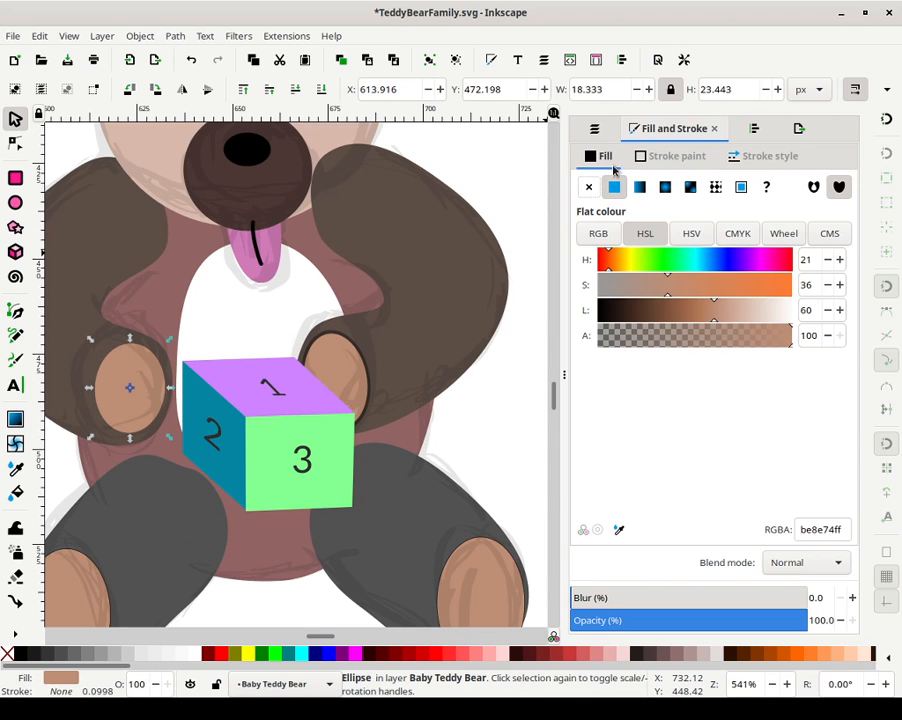
# Turn a copy of the other hand's paw ellipse into an unfilled outline with a flat black stroke 0.9 px wide
pyautogui.click(594, 191)
pyautogui.click(613, 188)
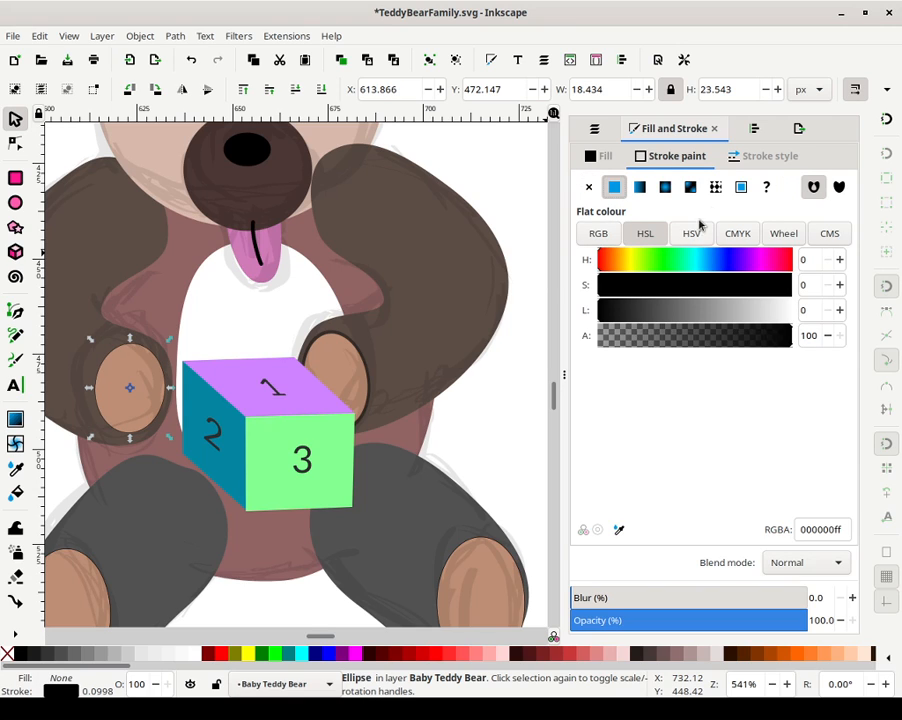
pyautogui.click(770, 155)
pyautogui.click(684, 187)
pyautogui.click(684, 187)
pyautogui.click(684, 187)
pyautogui.click(684, 187)
pyautogui.click(684, 187)
pyautogui.click(684, 187)
pyautogui.click(684, 187)
pyautogui.click(684, 187)
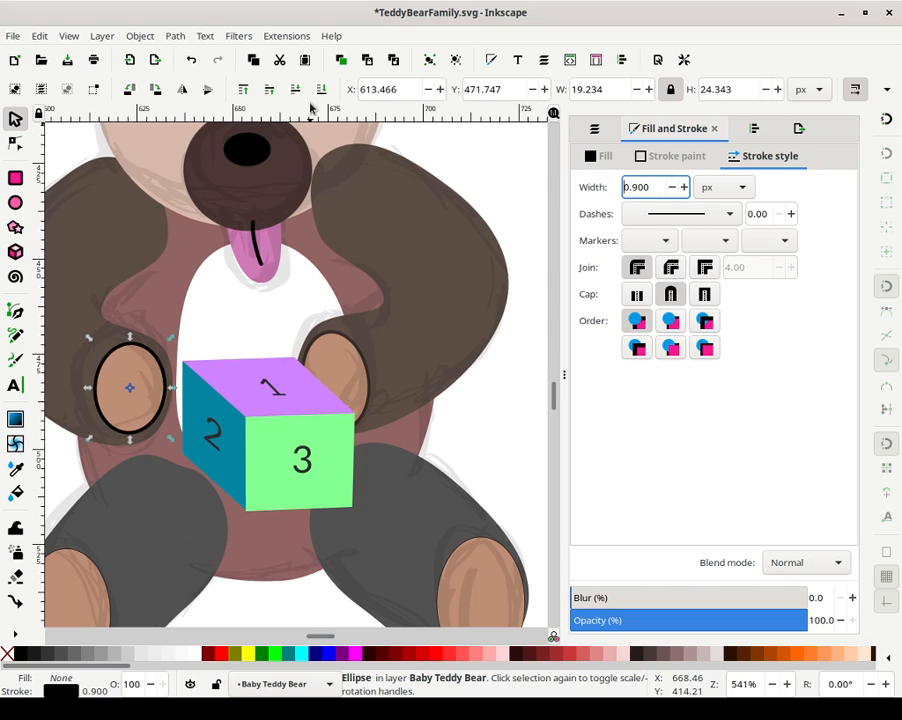
# Enlarge the outline ellipse around its centre to about 20 by 26 px and set its stroke alpha to 36
pyautogui.moveTo(171, 337); pyautogui.dragTo(175, 342)
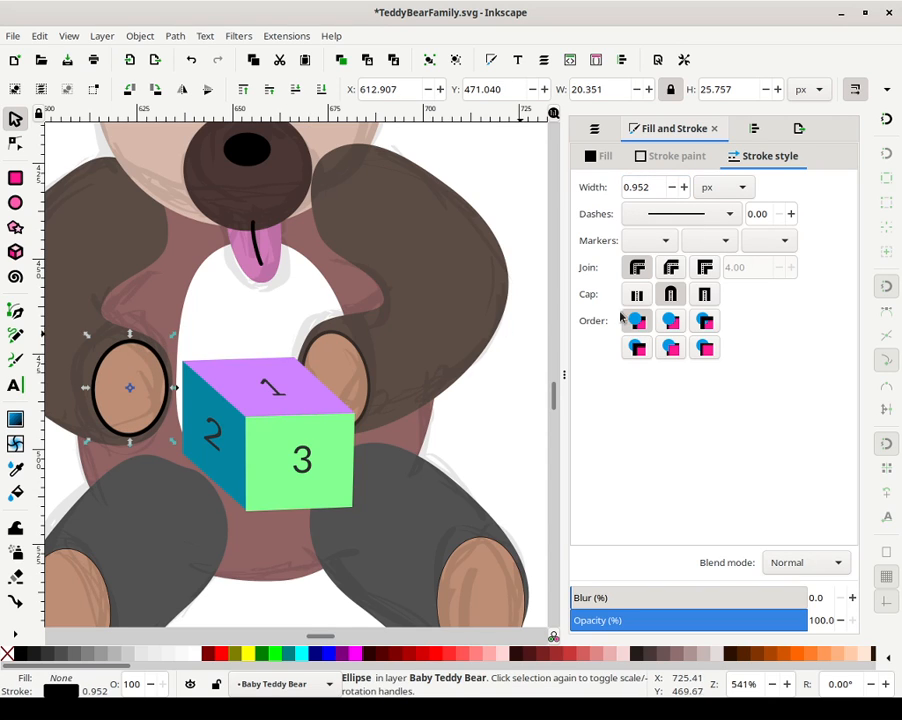
pyautogui.click(677, 156)
pyautogui.click(670, 340)
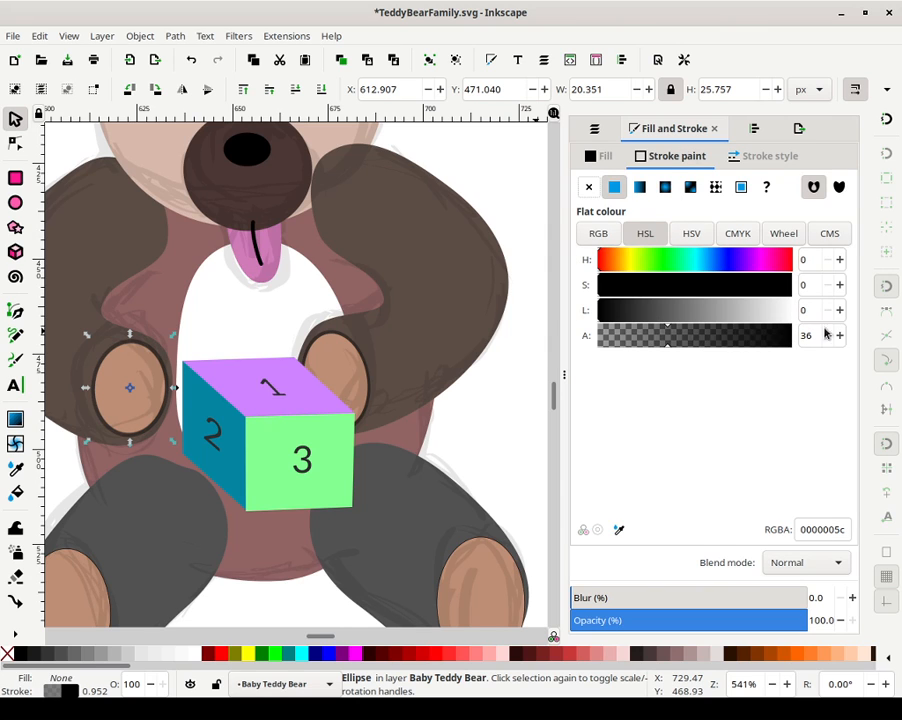
pyautogui.press('Escape')
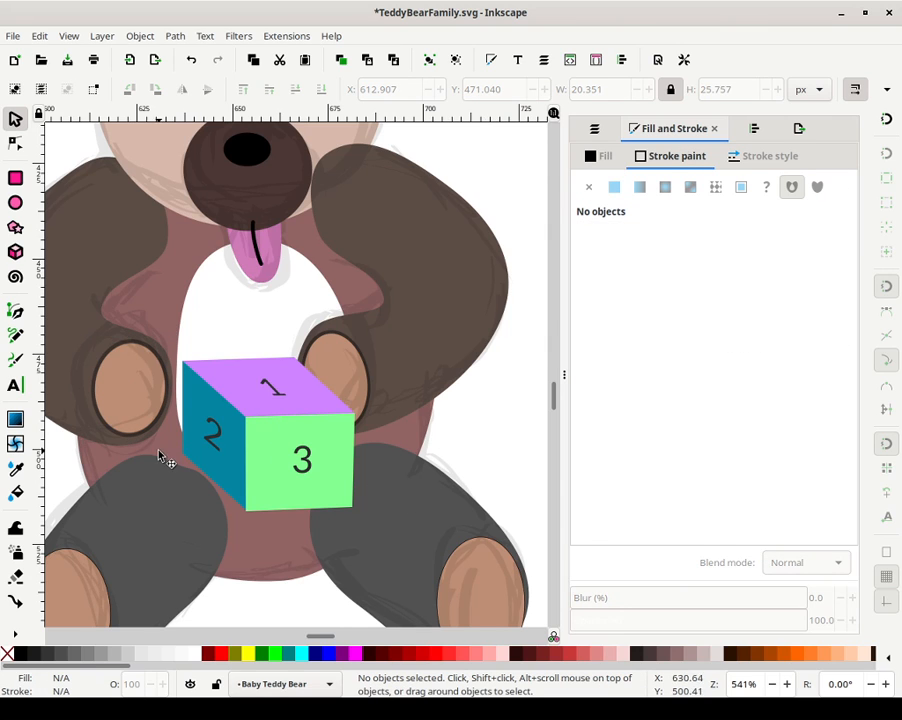
# Try black calligraphic creases around the hand paws with brush widths of 3.736 px and 2.736 px
pyautogui.moveTo(160, 456); pyautogui.dragTo(284, 477)
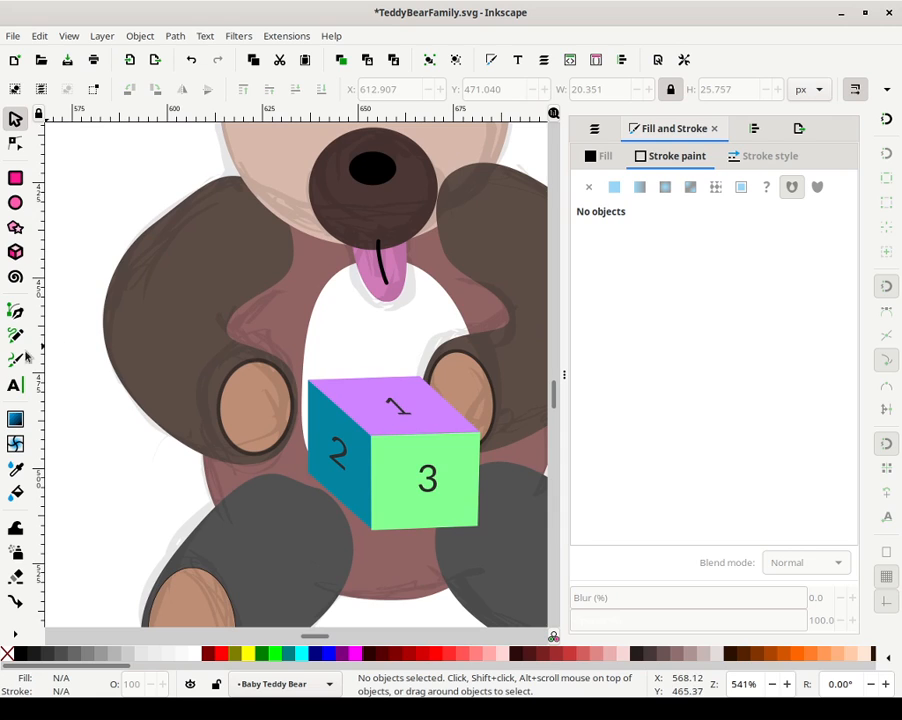
pyautogui.click(17, 358)
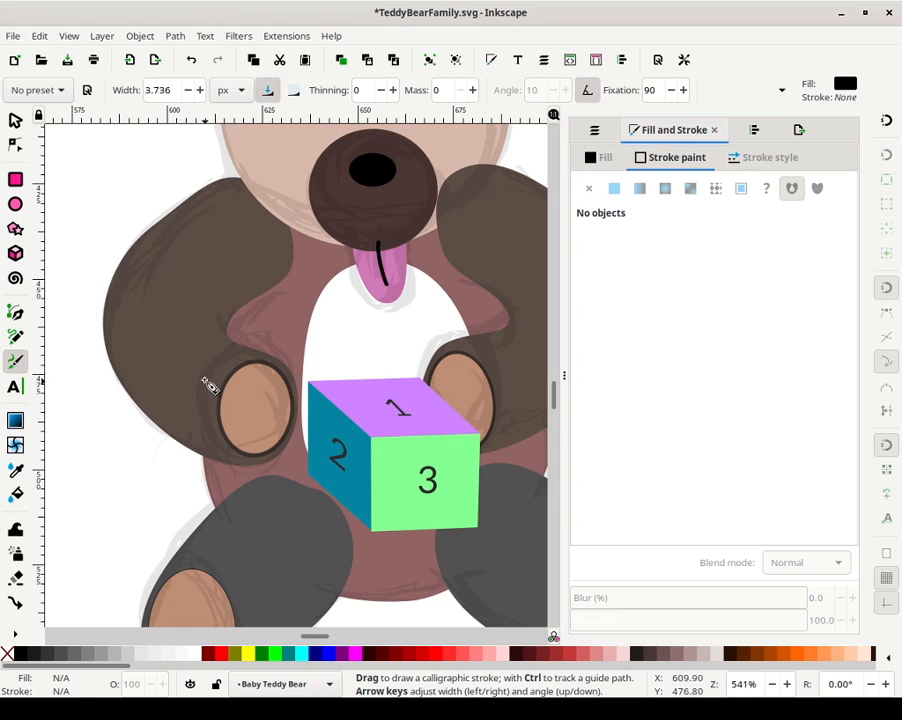
pyautogui.moveTo(213, 412)
pyautogui.mouseDown()
pyautogui.moveTo(225, 374)
pyautogui.moveTo(252, 352)
pyautogui.mouseUp()
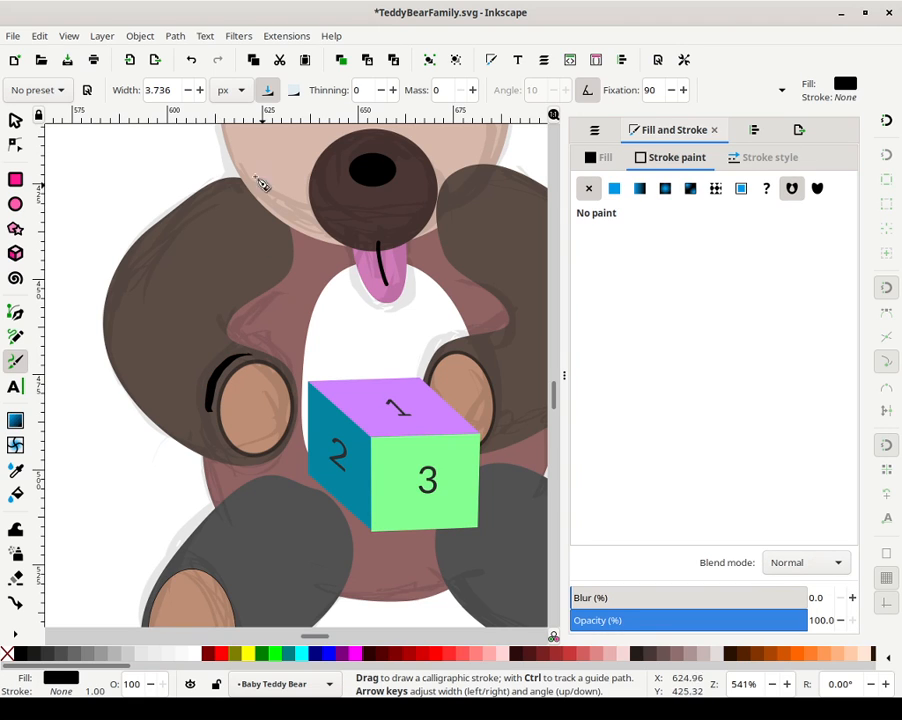
pyautogui.click(190, 62)
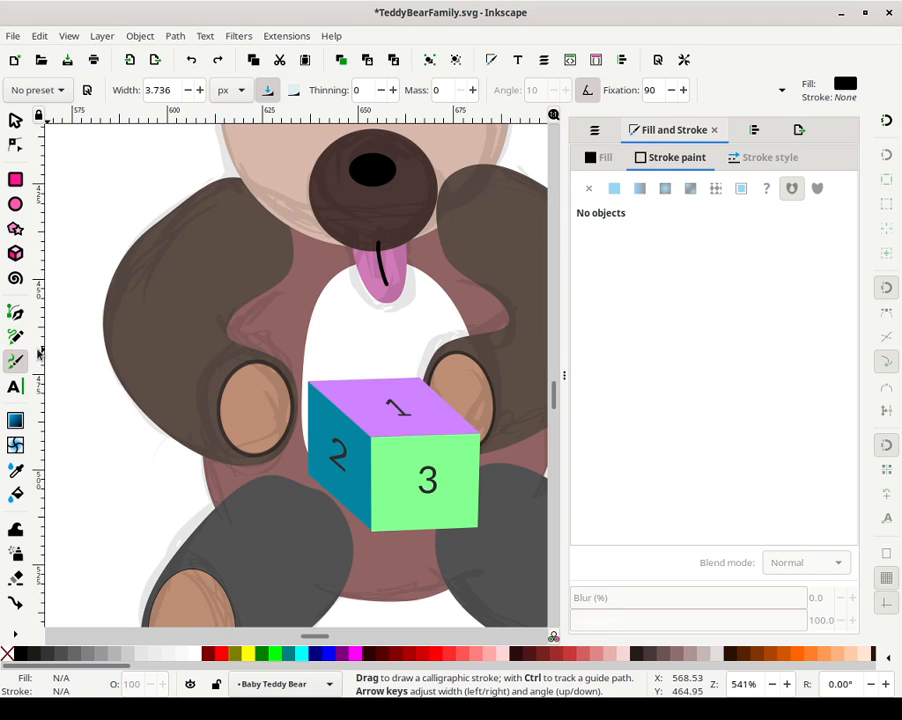
pyautogui.click(189, 91)
pyautogui.moveTo(207, 410)
pyautogui.mouseDown()
pyautogui.moveTo(205, 393)
pyautogui.moveTo(228, 363)
pyautogui.moveTo(255, 353)
pyautogui.mouseUp()
pyautogui.moveTo(510, 410)
pyautogui.mouseDown()
pyautogui.moveTo(488, 361)
pyautogui.moveTo(462, 348)
pyautogui.mouseUp()
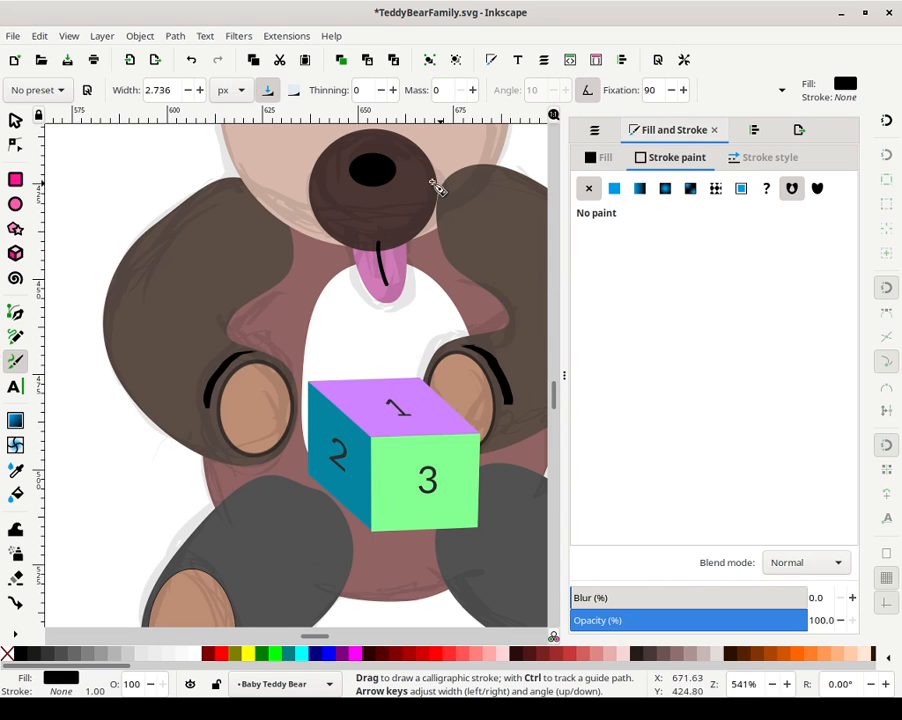
pyautogui.click(191, 60)
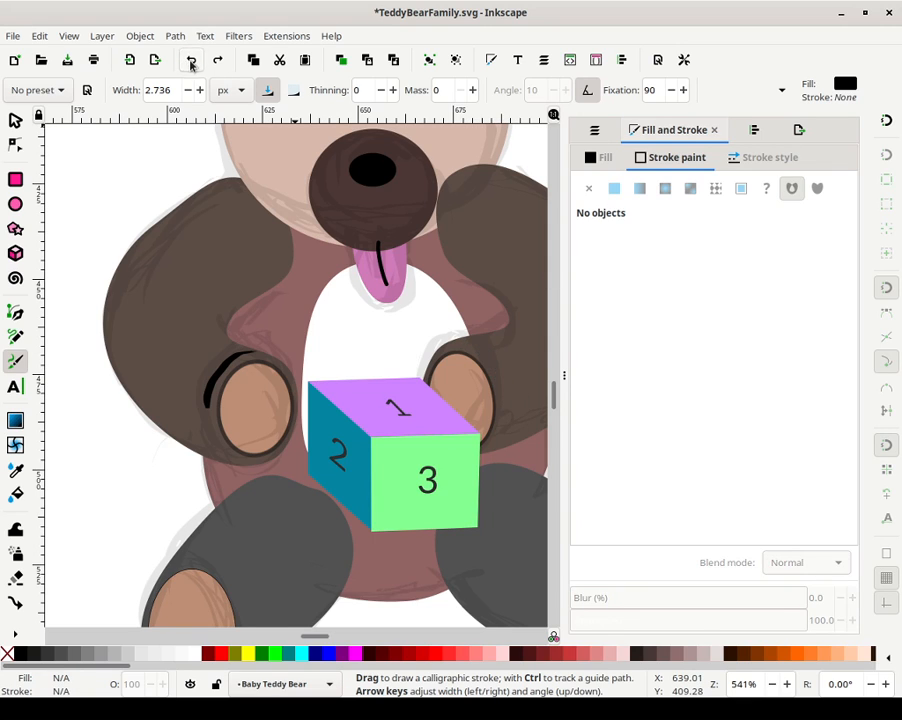
pyautogui.click(191, 60)
# Draw thin black calligraphic creases with a 0.736 px brush along the upper outer edges of both hand paws
pyautogui.click(187, 91)
pyautogui.click(187, 91)
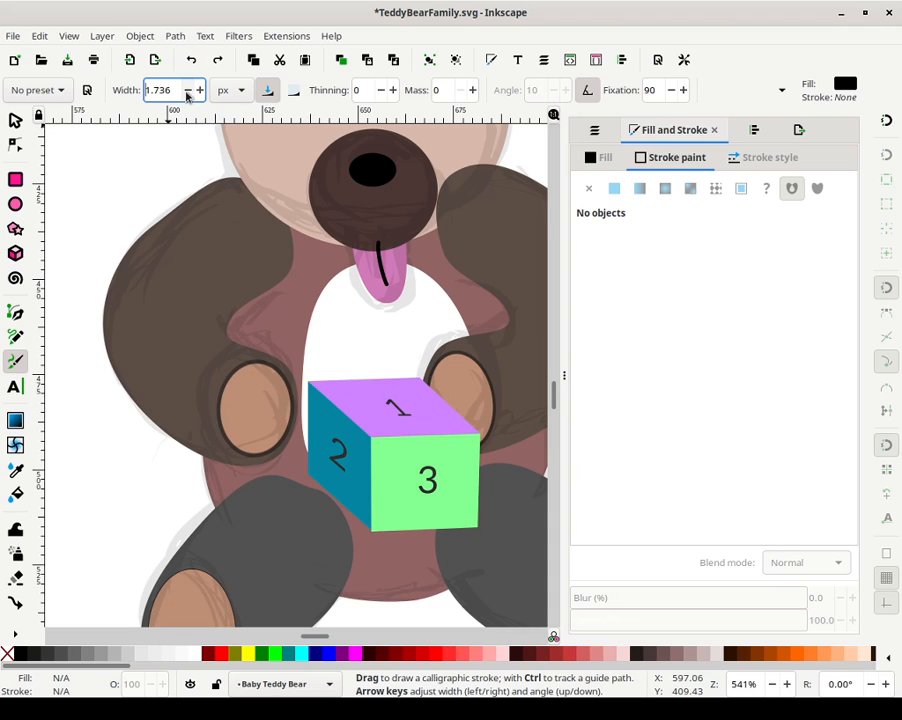
pyautogui.moveTo(217, 425)
pyautogui.mouseDown()
pyautogui.moveTo(227, 382)
pyautogui.moveTo(241, 364)
pyautogui.moveTo(266, 358)
pyautogui.mouseUp()
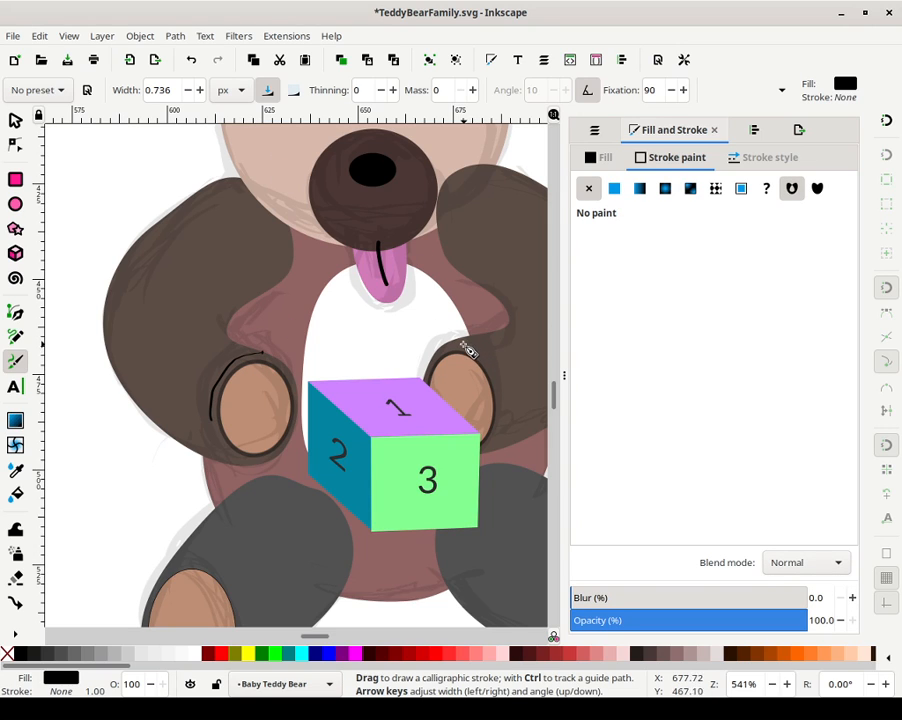
pyautogui.moveTo(463, 343)
pyautogui.mouseDown()
pyautogui.moveTo(473, 342)
pyautogui.moveTo(503, 382)
pyautogui.moveTo(512, 438)
pyautogui.moveTo(497, 371)
pyautogui.moveTo(450, 352)
pyautogui.mouseUp()
pyautogui.click(191, 60)
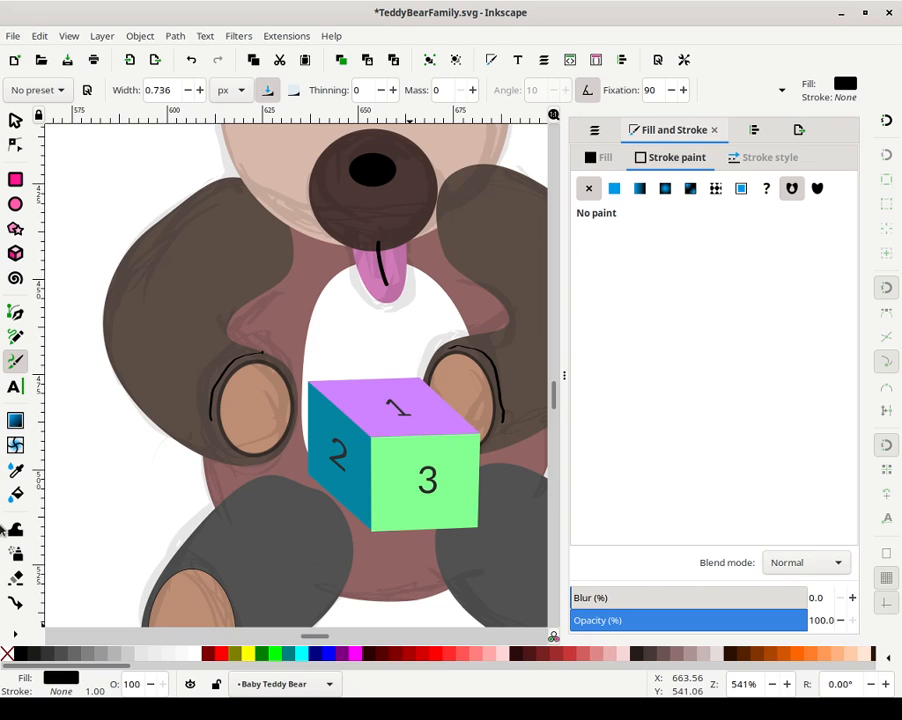
# Simplify the crease path around the paw behind the cube in several passes until its curve is smooth
pyautogui.click(15, 120)
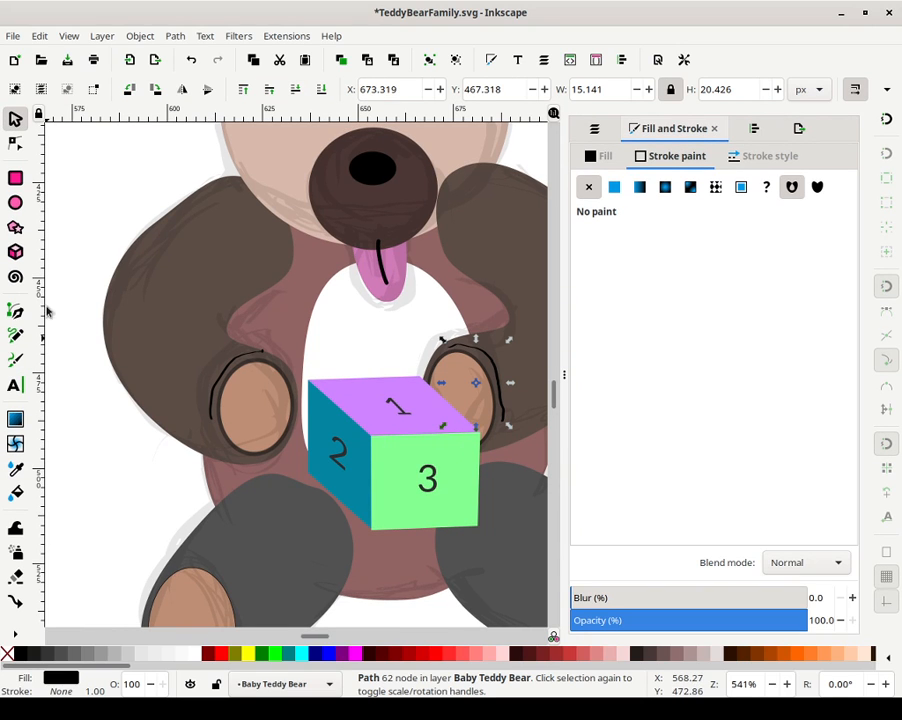
pyautogui.press('ctrl')
pyautogui.hotkey('ctrl', 'l')
pyautogui.hotkey('ctrl', 'l')
pyautogui.hotkey('ctrl', 'l')
pyautogui.hotkey('ctrl', 'l')
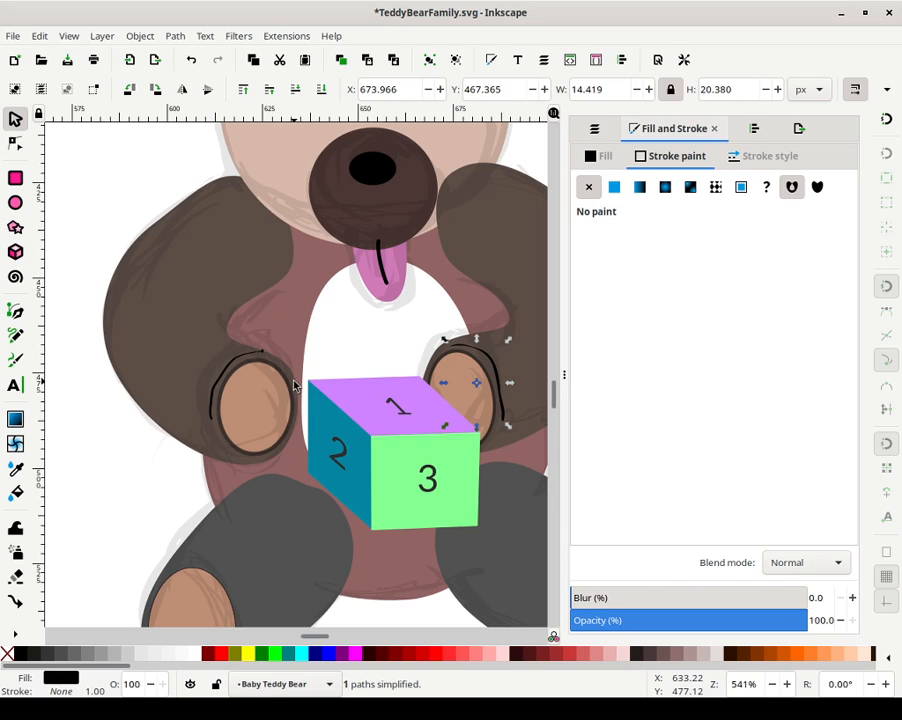
pyautogui.hotkey('ctrl', 'z')
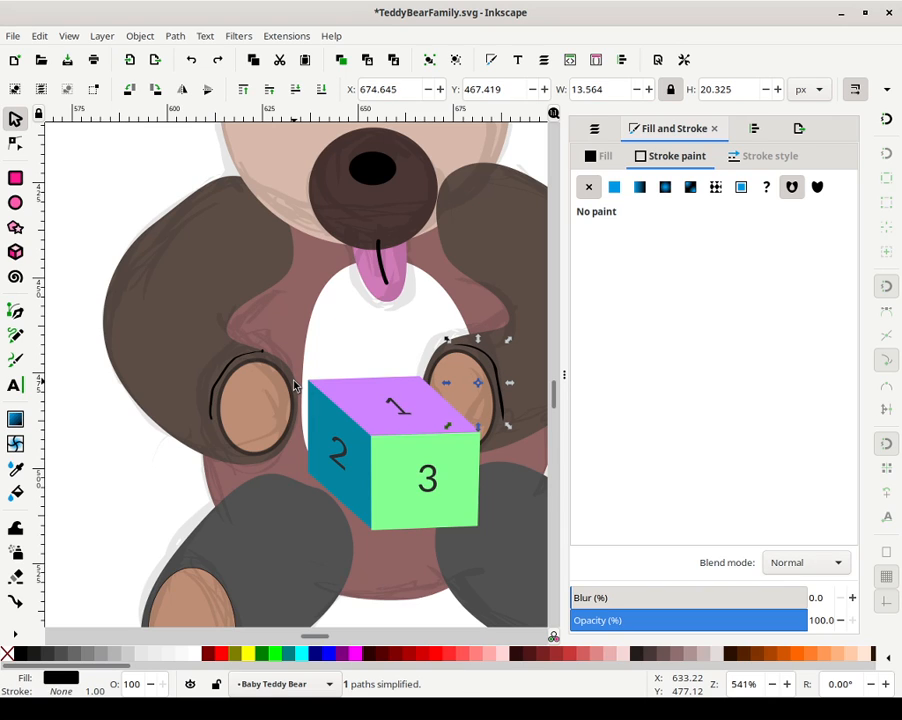
pyautogui.hotkey('ctrl', 'l')
# Simplify the crease path around the other hand's paw repeatedly, shortening it to about 12 by 18 px
pyautogui.click(214, 397)
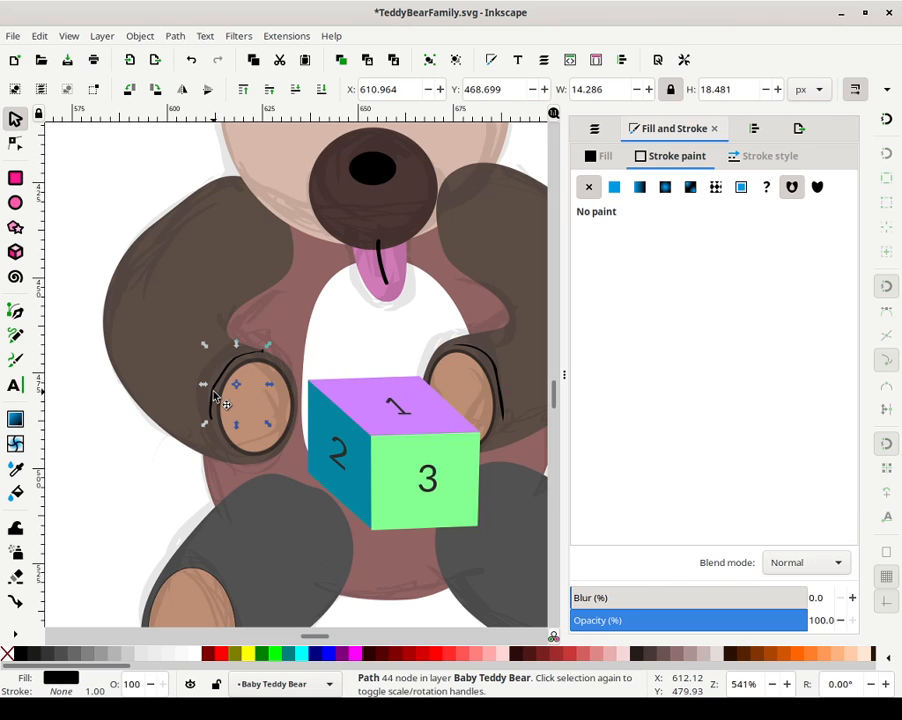
pyautogui.hotkey('ctrl', 'l')
pyautogui.hotkey('ctrl', 'o')
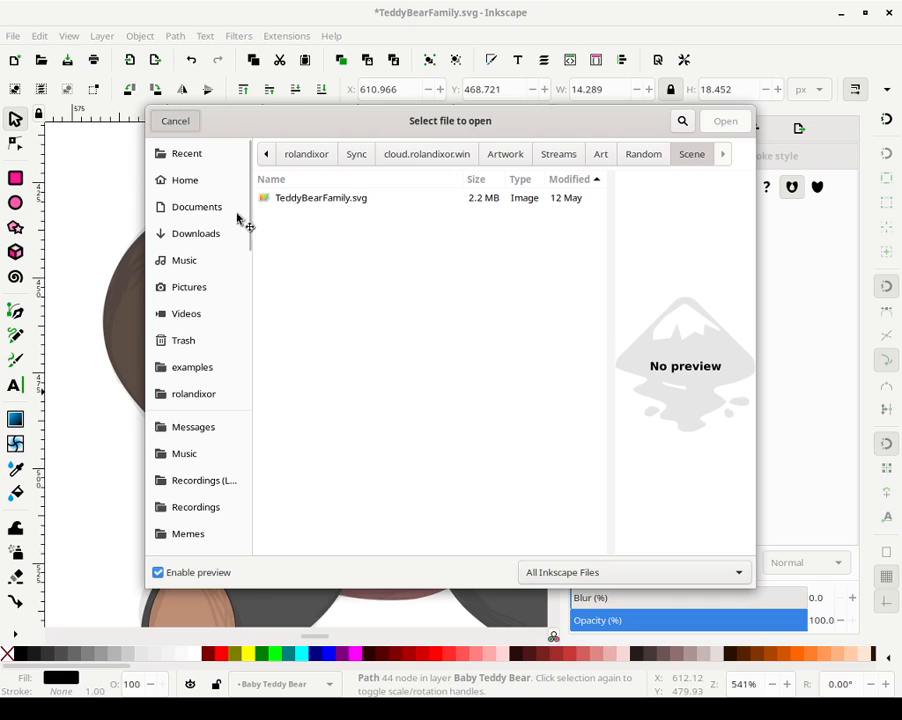
pyautogui.press('Escape')
pyautogui.hotkey('ctrl', 'l')
pyautogui.hotkey('ctrl', 'l')
pyautogui.hotkey('ctrl', 'l')
pyautogui.hotkey('ctrl', 'l')
pyautogui.hotkey('ctrl', 'l')
pyautogui.hotkey('ctrl', 'l')
pyautogui.hotkey('ctrl', 'l')
pyautogui.hotkey('ctrl', 'l')
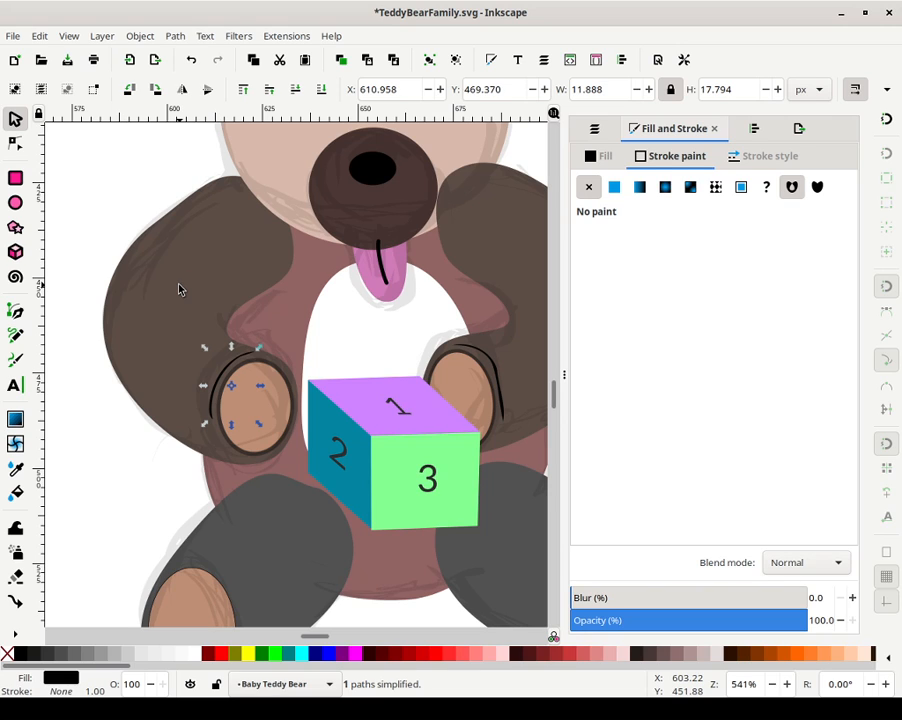
# Squash the simplified crease vertically to a height of about 16.5 px
pyautogui.click(250, 366)
pyautogui.moveTo(258, 391)
pyautogui.mouseDown()
pyautogui.moveTo(262, 378)
pyautogui.moveTo(270, 397)
pyautogui.mouseUp()
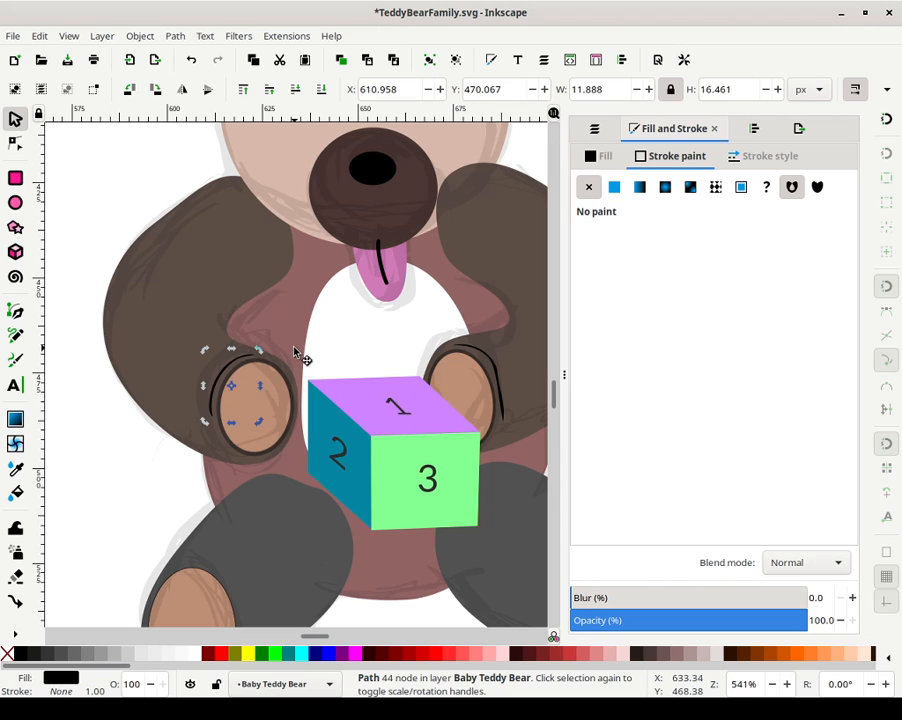
pyautogui.click(296, 352)
# Select both paw creases together and set their black fill's alpha to 36
pyautogui.click(501, 395)
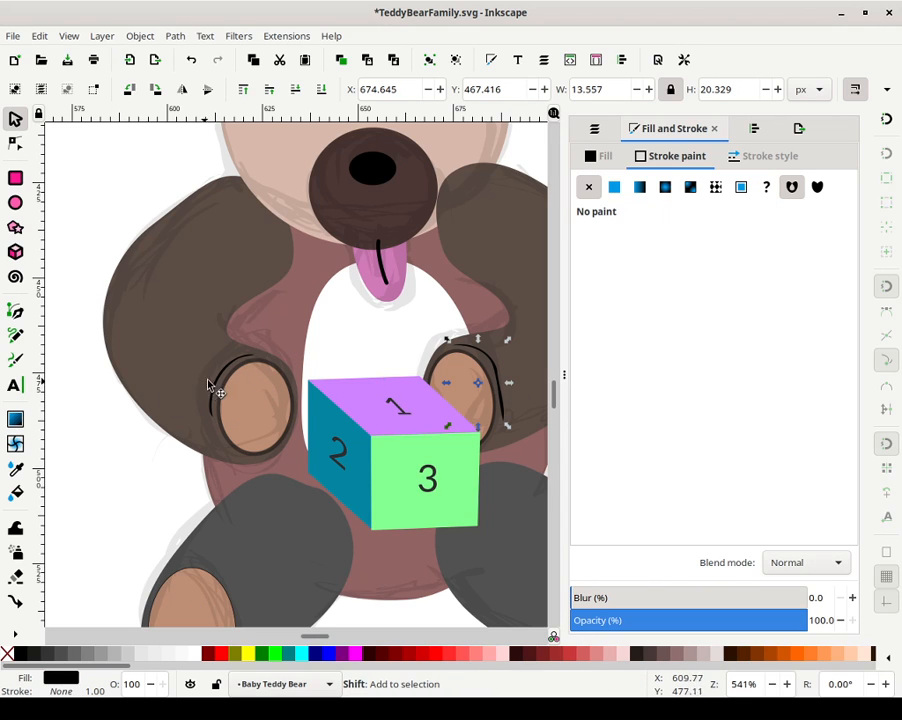
pyautogui.keyDown('shift'); pyautogui.click(225, 381); pyautogui.keyUp('shift')
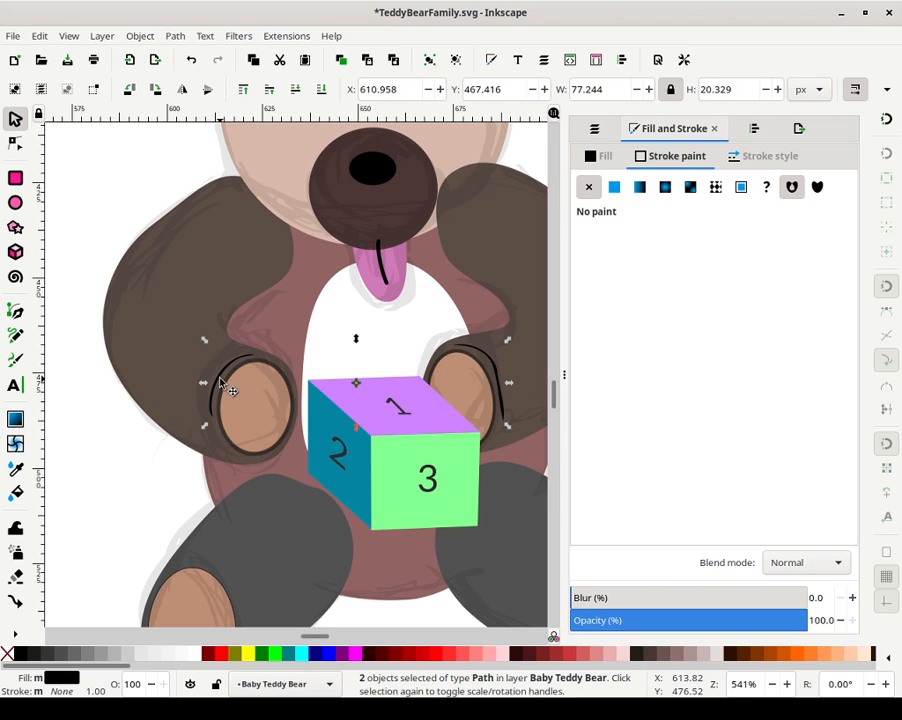
pyautogui.click(600, 156)
pyautogui.click(645, 338)
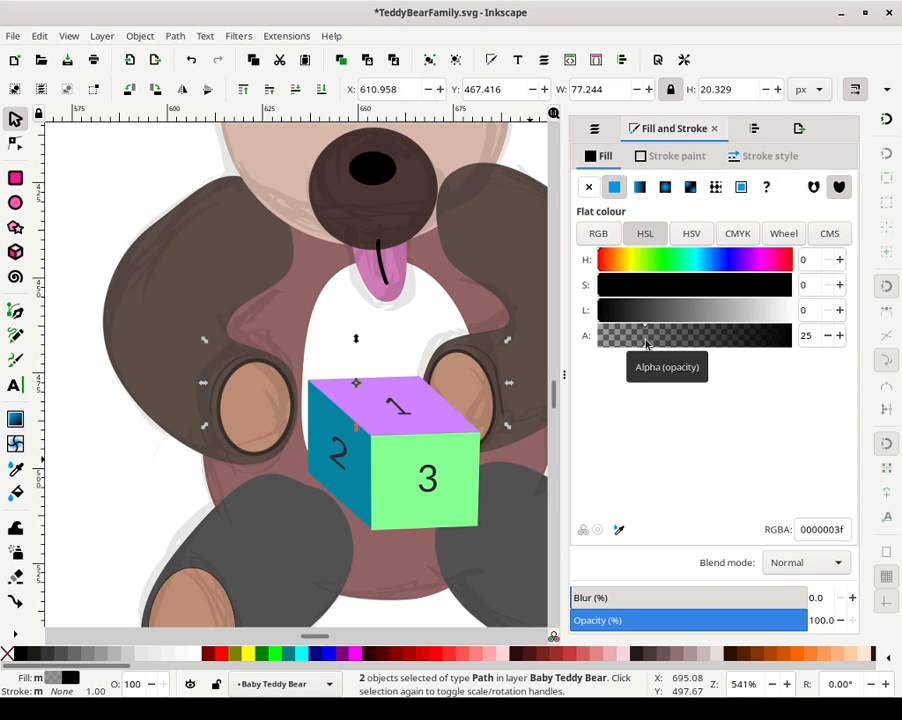
pyautogui.click(840, 336)
pyautogui.click(840, 336)
pyautogui.click(840, 336)
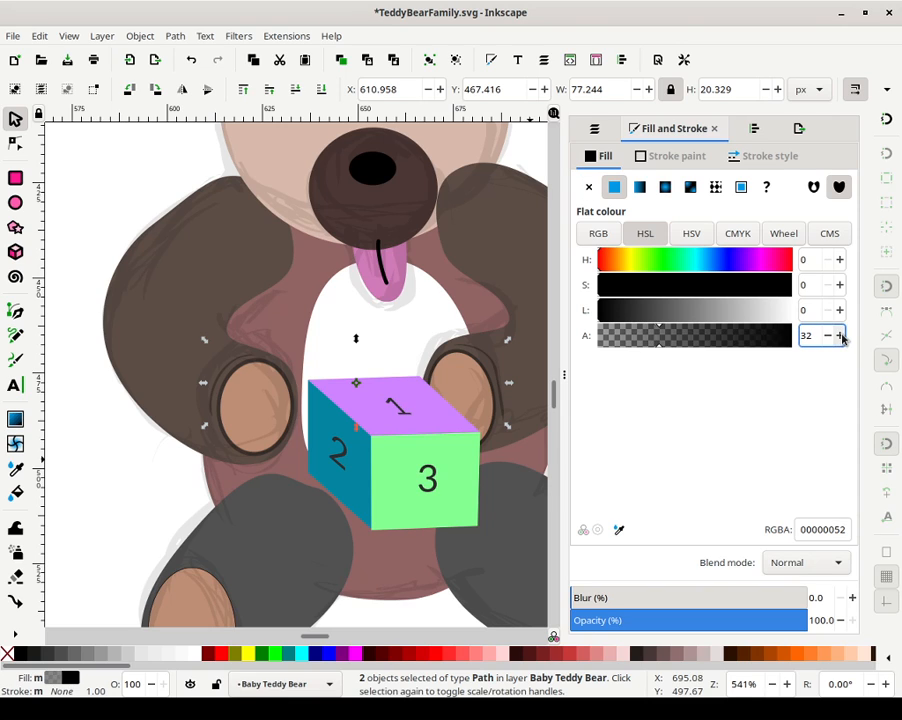
pyautogui.click(840, 336)
pyautogui.click(840, 336)
# Blur both paw creases by 13.6% and deselect them
pyautogui.click(685, 598)
pyautogui.moveTo(685, 598); pyautogui.dragTo(601, 634)
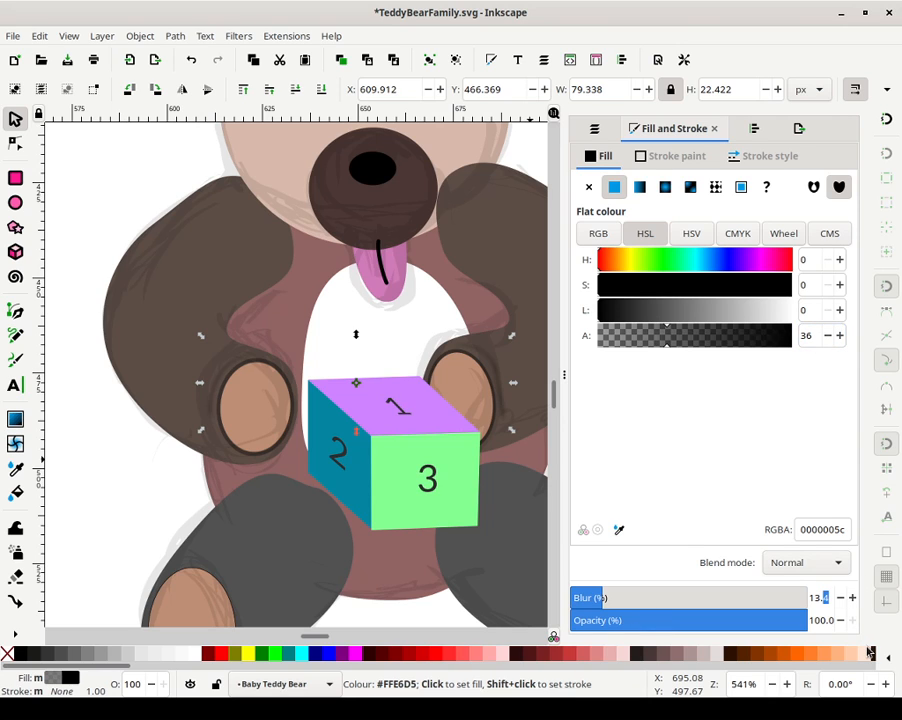
pyautogui.scroll(2, 826, 598)
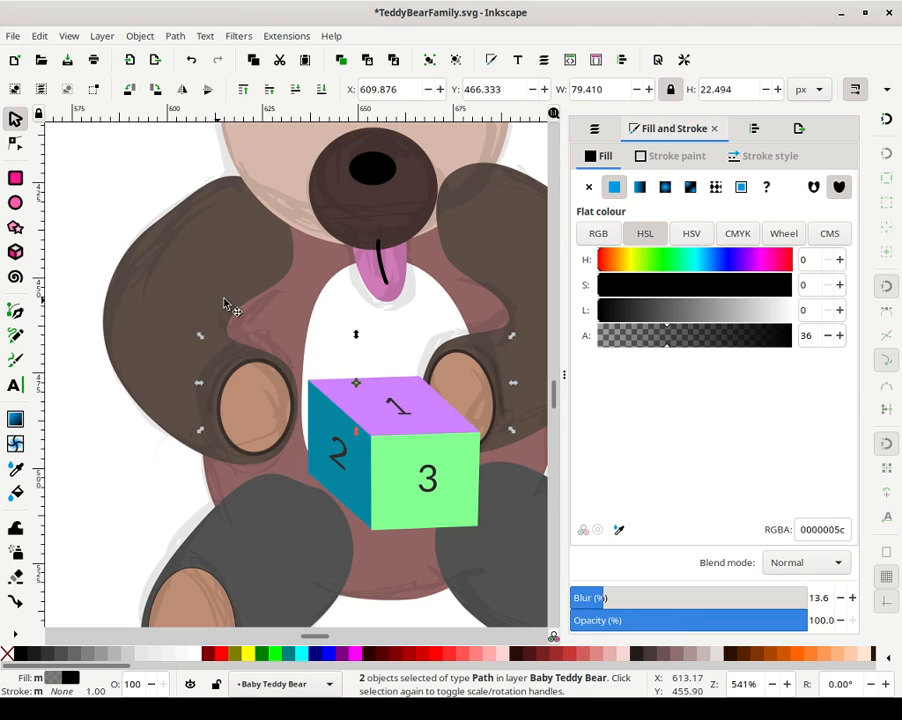
pyautogui.click(100, 222)
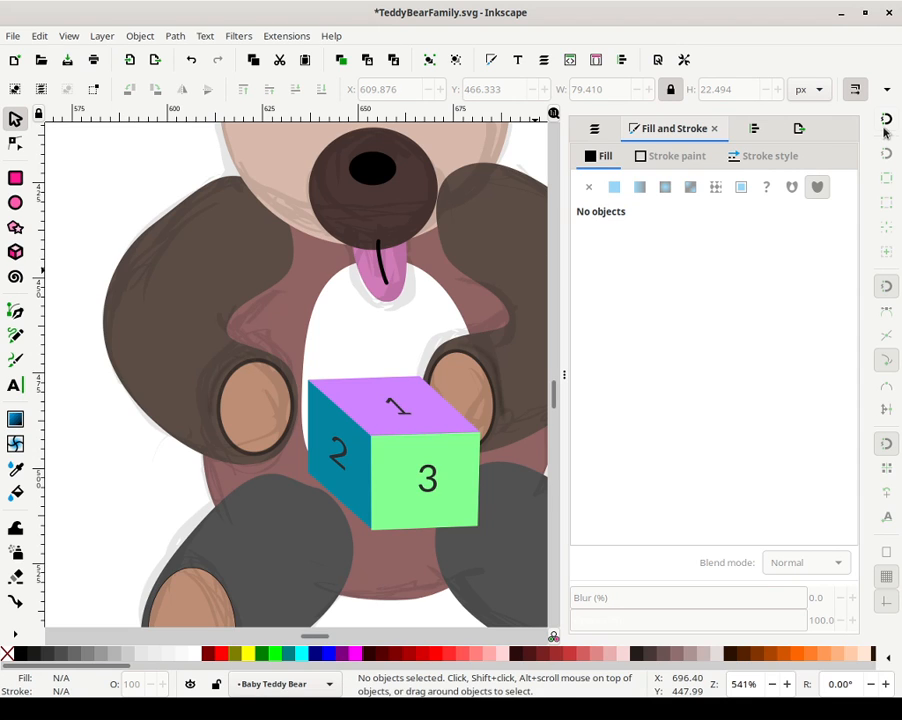
# Hide the Baby Teddy Bear 1 sketch layer and unlock the Baby Teddy Bear layer
pyautogui.click(544, 61)
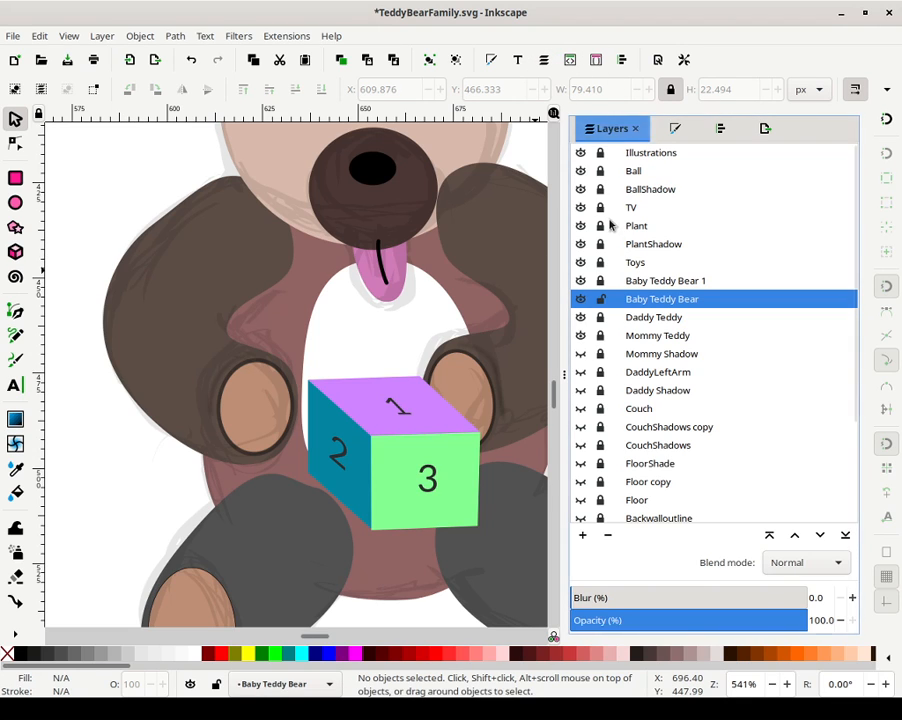
pyautogui.click(581, 281)
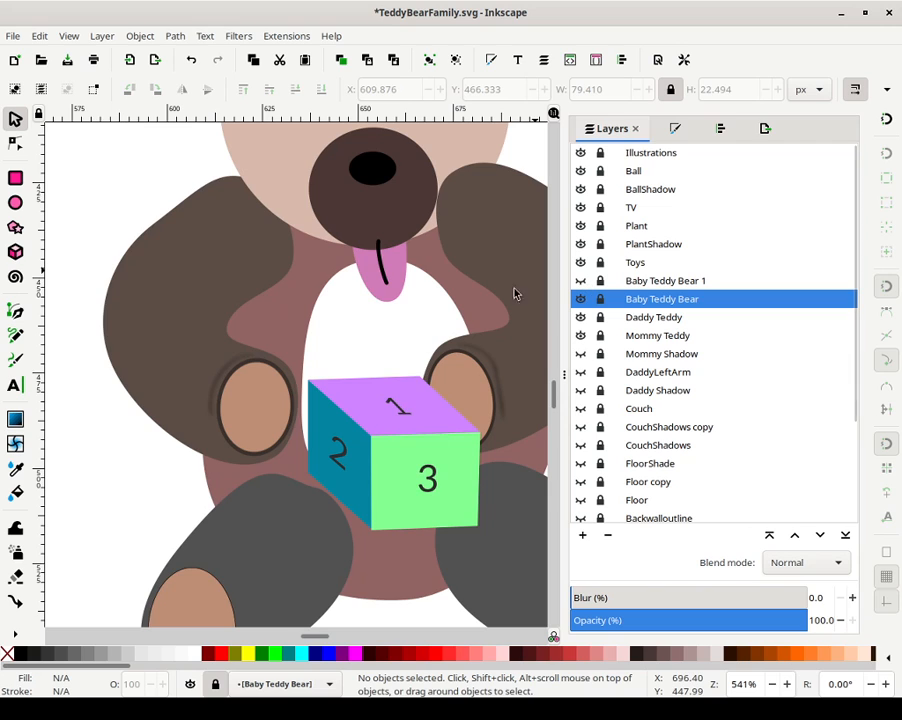
pyautogui.hscroll(3, 415, 260)
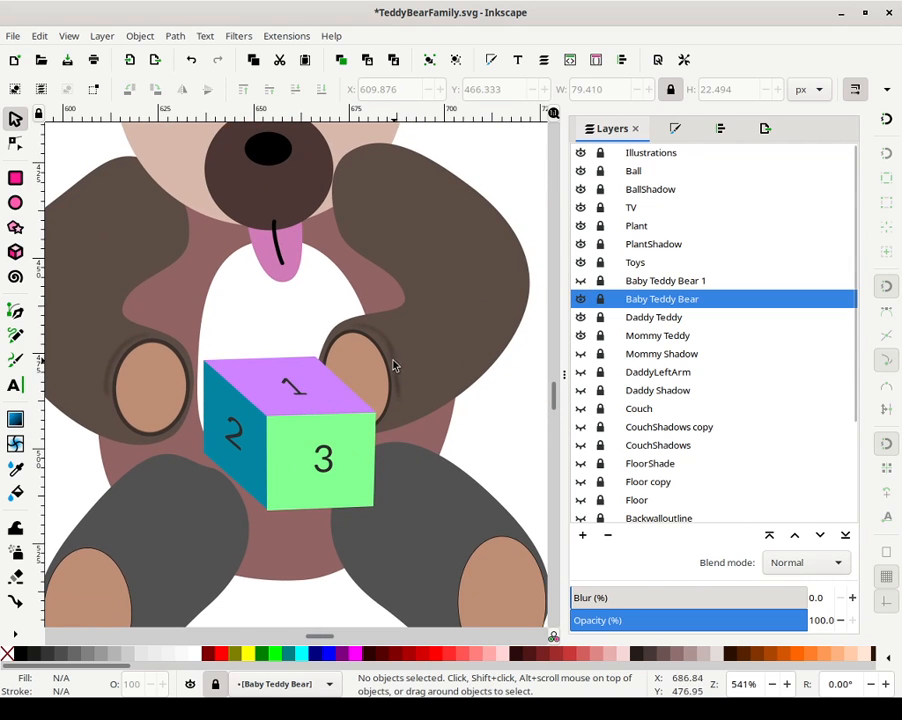
pyautogui.click(581, 299)
pyautogui.click(592, 318)
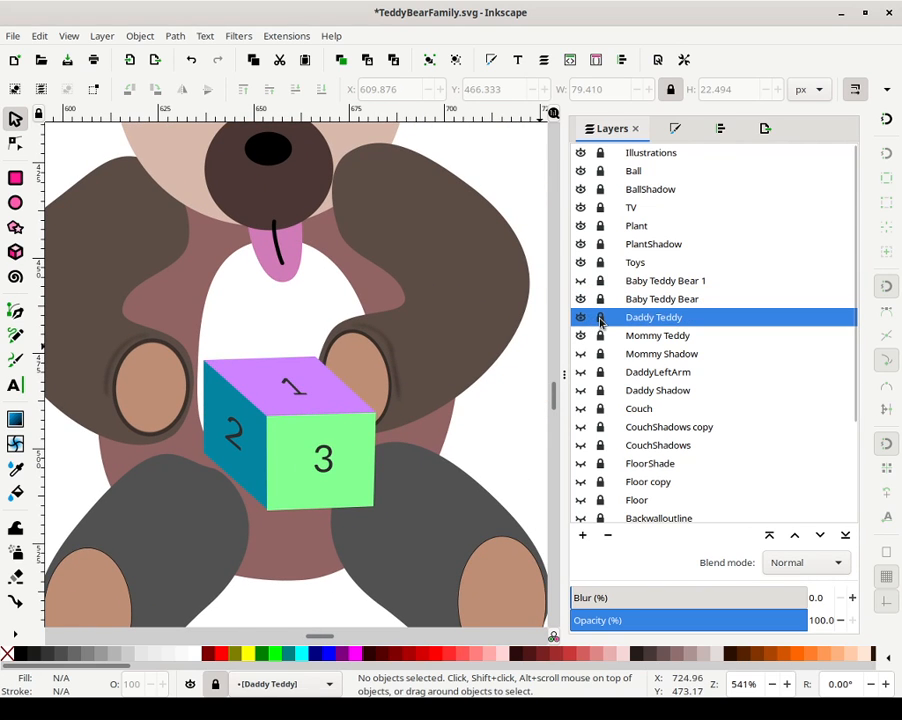
pyautogui.click(600, 299)
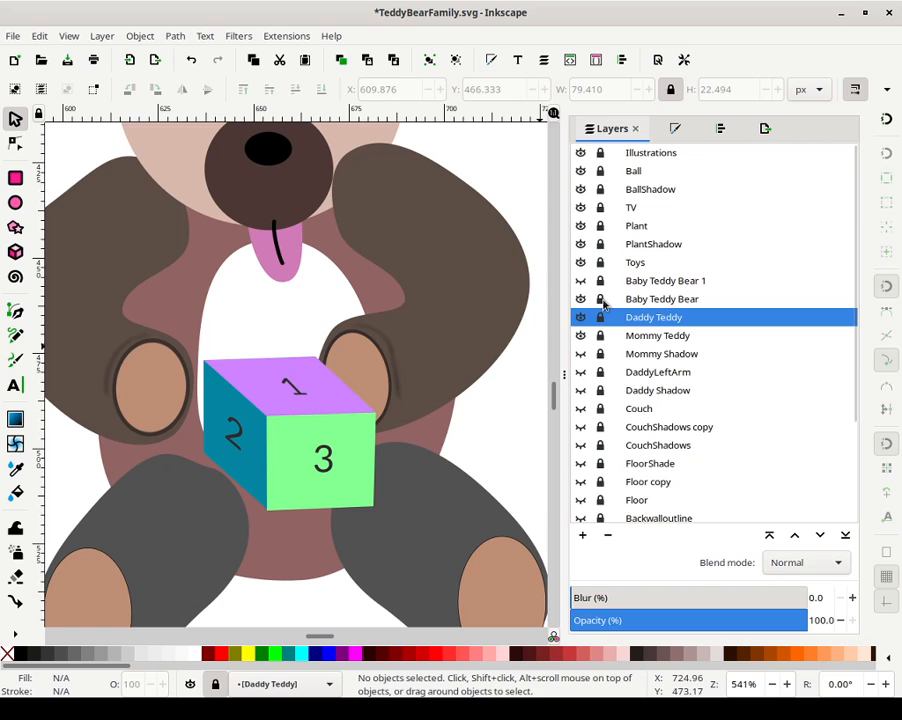
# Select both blurred paw creases again and reduce their fill alpha to 15
pyautogui.click(361, 372)
pyautogui.keyDown('shift'); pyautogui.click(124, 358); pyautogui.keyUp('shift')
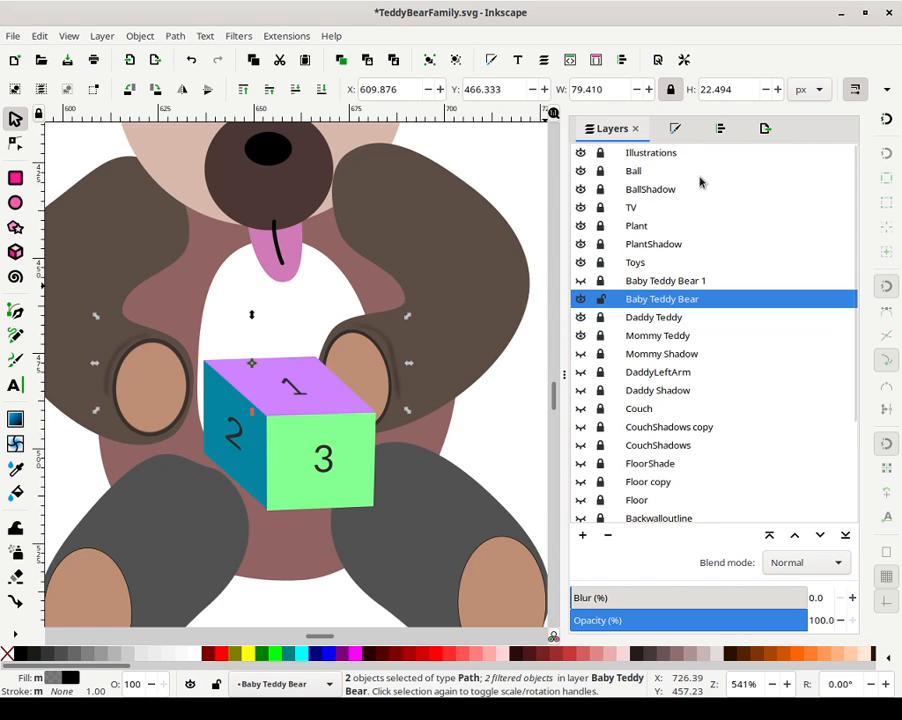
pyautogui.click(672, 128)
pyautogui.click(642, 335)
pyautogui.moveTo(631, 337); pyautogui.dragTo(622, 337)
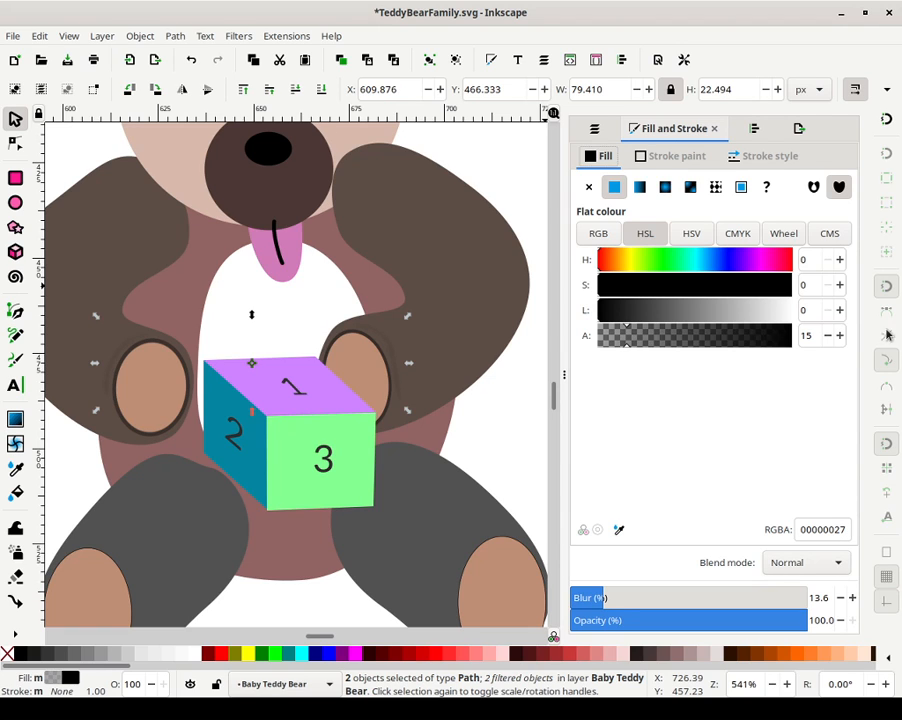
# Make a final small adjustment to the blurred paw creases' fill alpha and deselect them
pyautogui.click(834, 337)
pyautogui.click(508, 439)
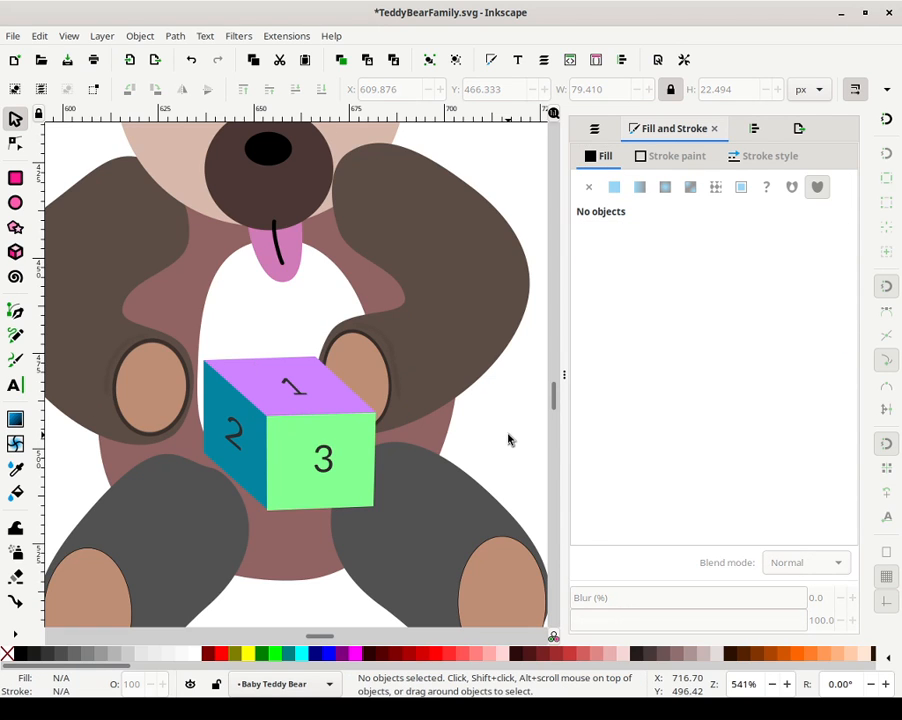
pyautogui.press('-')
pyautogui.press('-')
pyautogui.press('-')
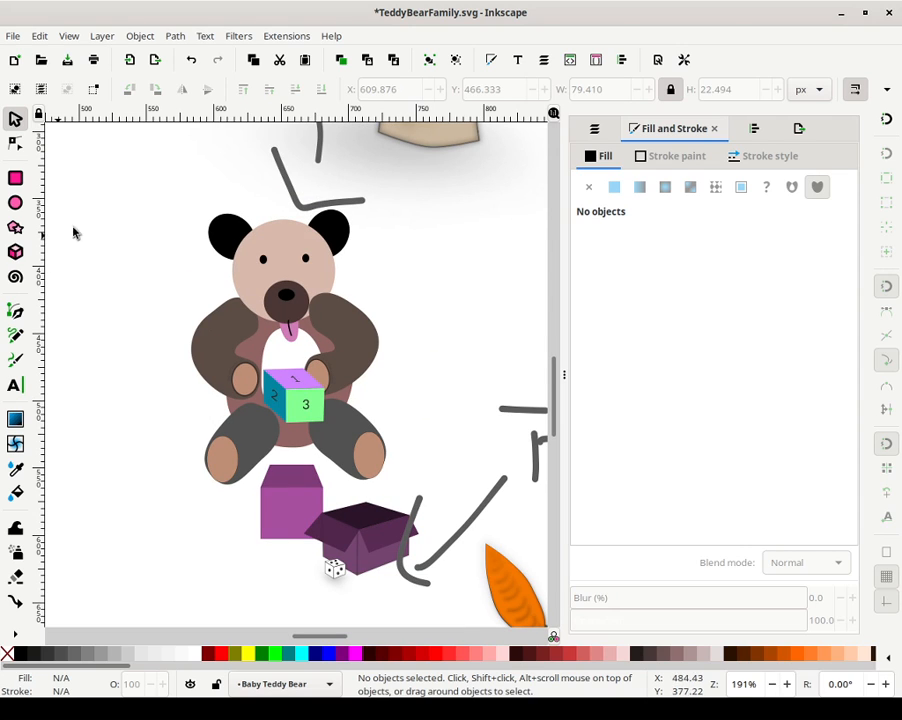
# Select the head together with its ears, eyes, muzzle, nose and tongue and bring them in front of the arms
pyautogui.click(326, 257)
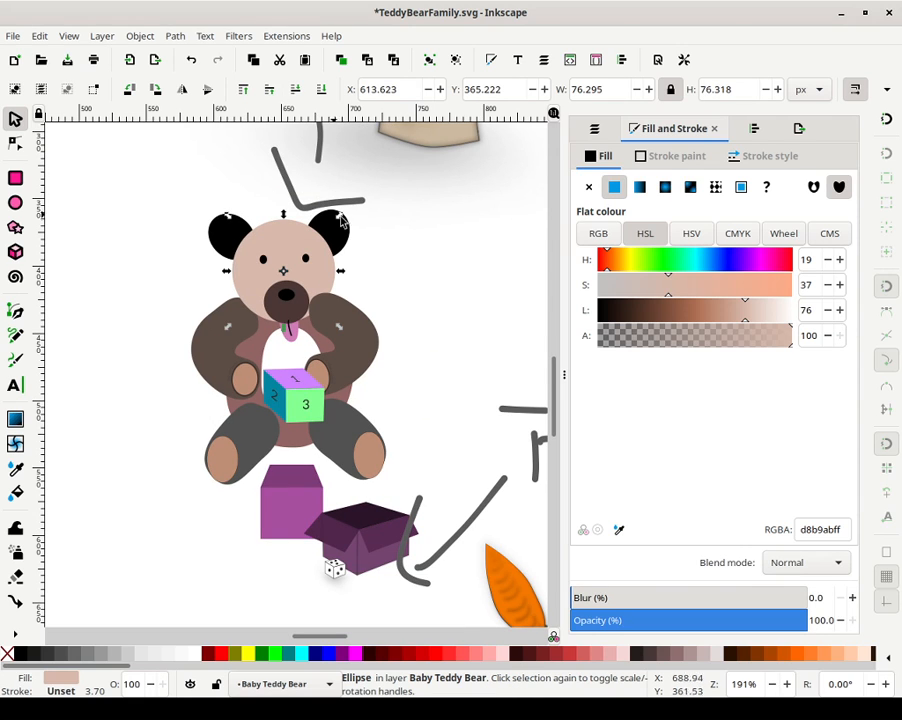
pyautogui.click(418, 218)
pyautogui.moveTo(425, 174); pyautogui.dragTo(95, 339)
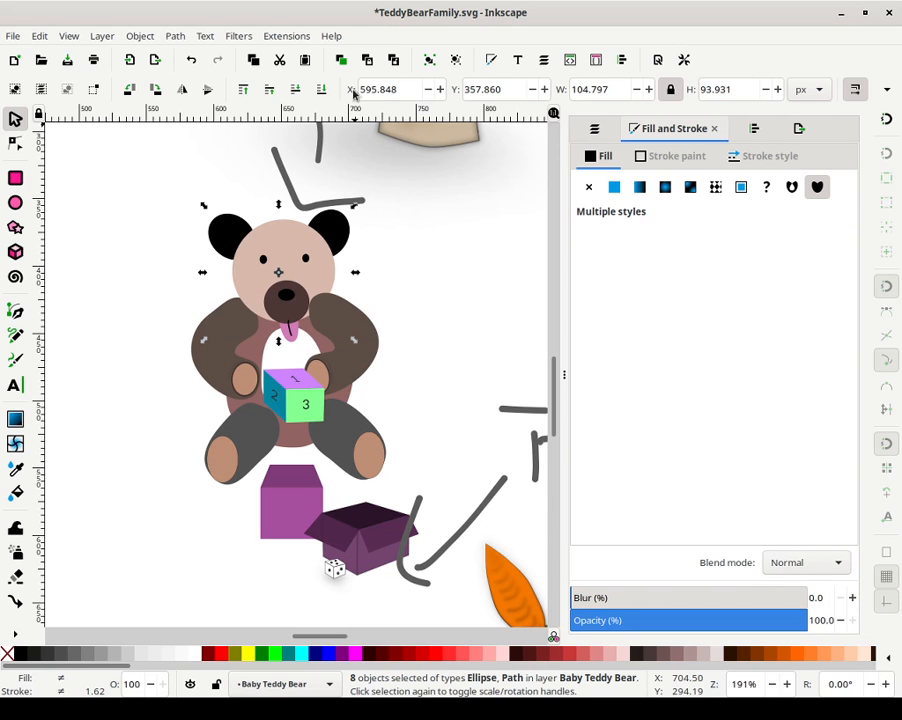
pyautogui.click(442, 265)
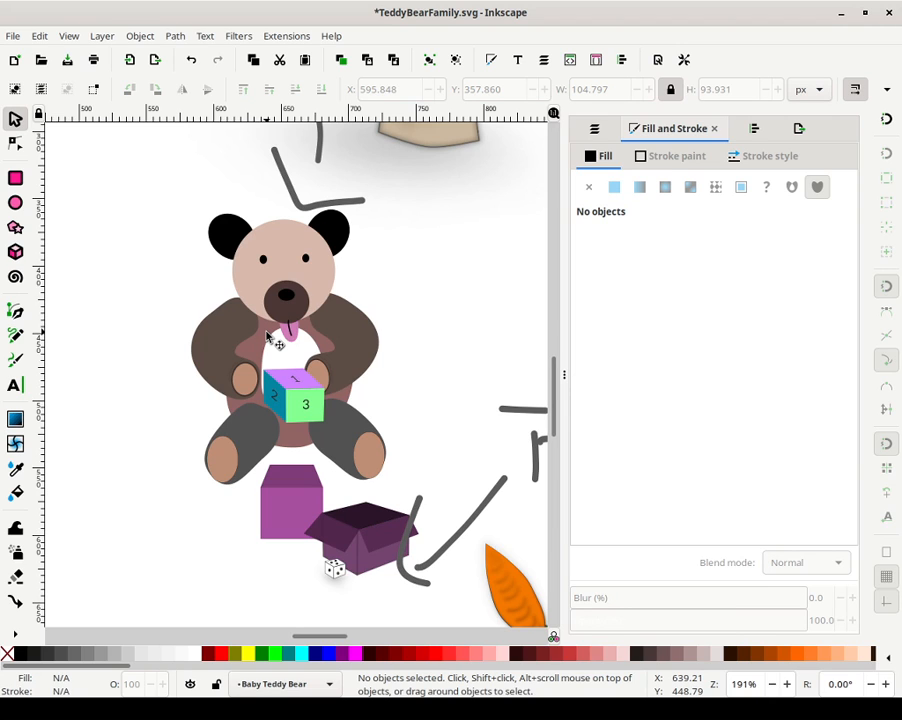
# Draw a translucent black ellipse about 23 × 33 px between the head and one arm, then tilt and reposition it
pyautogui.click(15, 204)
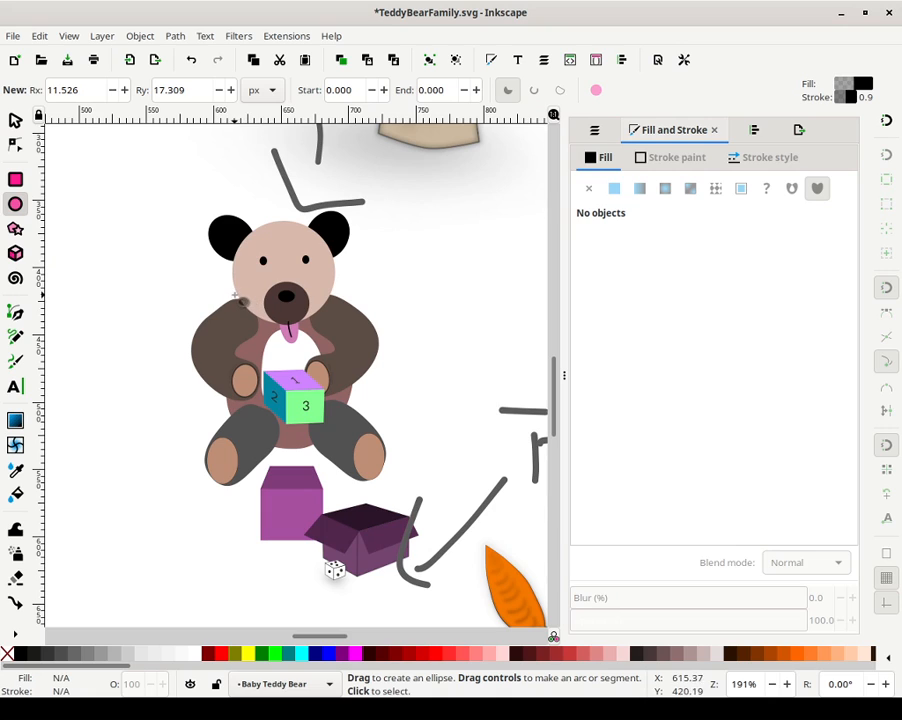
pyautogui.moveTo(253, 305); pyautogui.dragTo(279, 352)
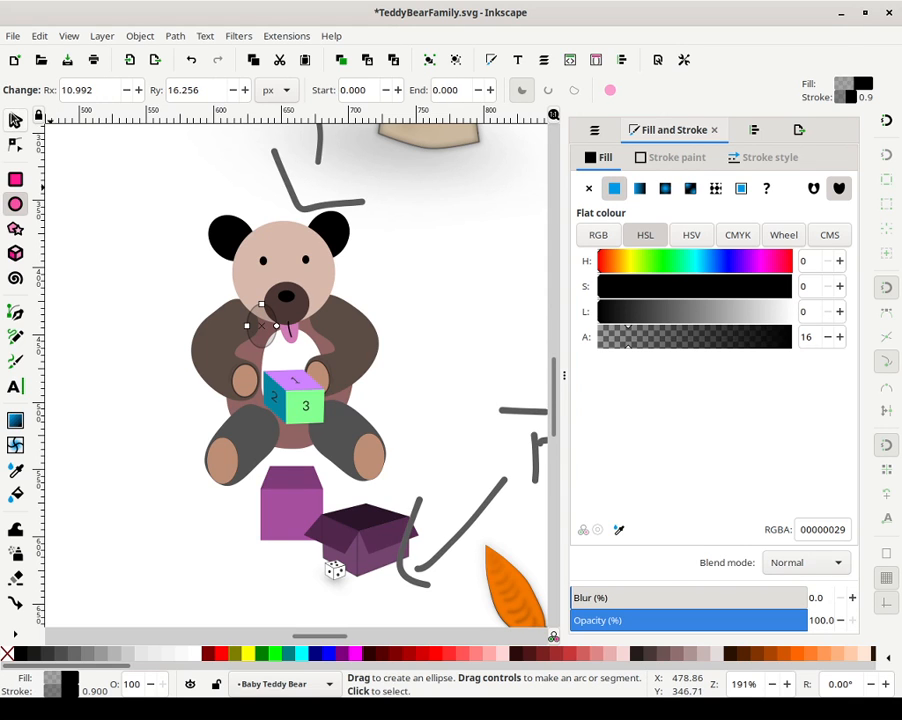
pyautogui.click(17, 114)
pyautogui.click(263, 317)
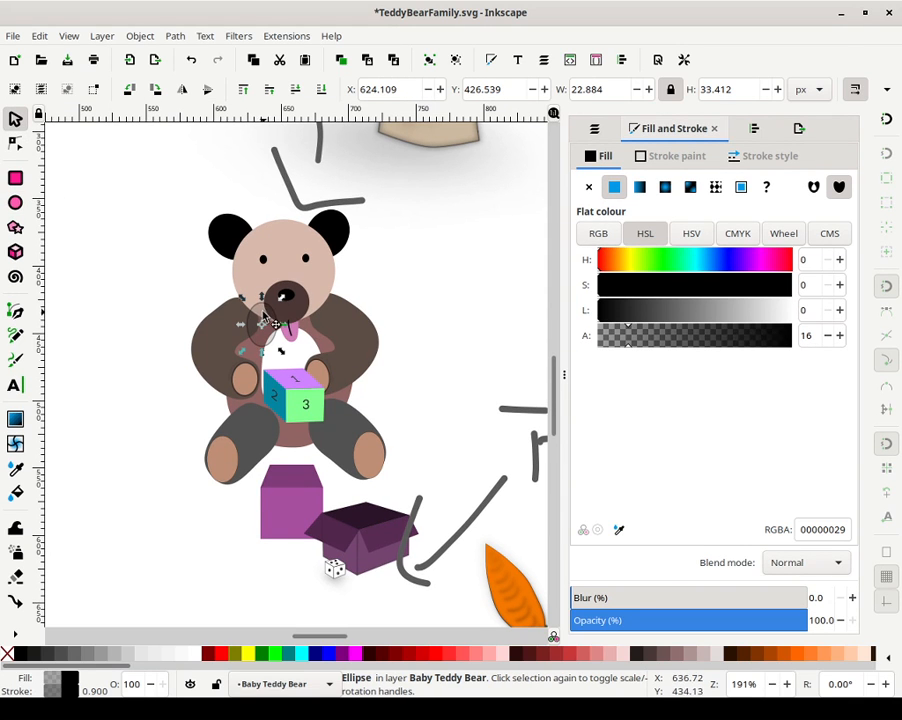
pyautogui.moveTo(263, 314)
pyautogui.mouseDown()
pyautogui.moveTo(250, 318)
pyautogui.moveTo(277, 297)
pyautogui.moveTo(278, 312)
pyautogui.mouseUp()
pyautogui.click(400, 326)
pyautogui.click(250, 323)
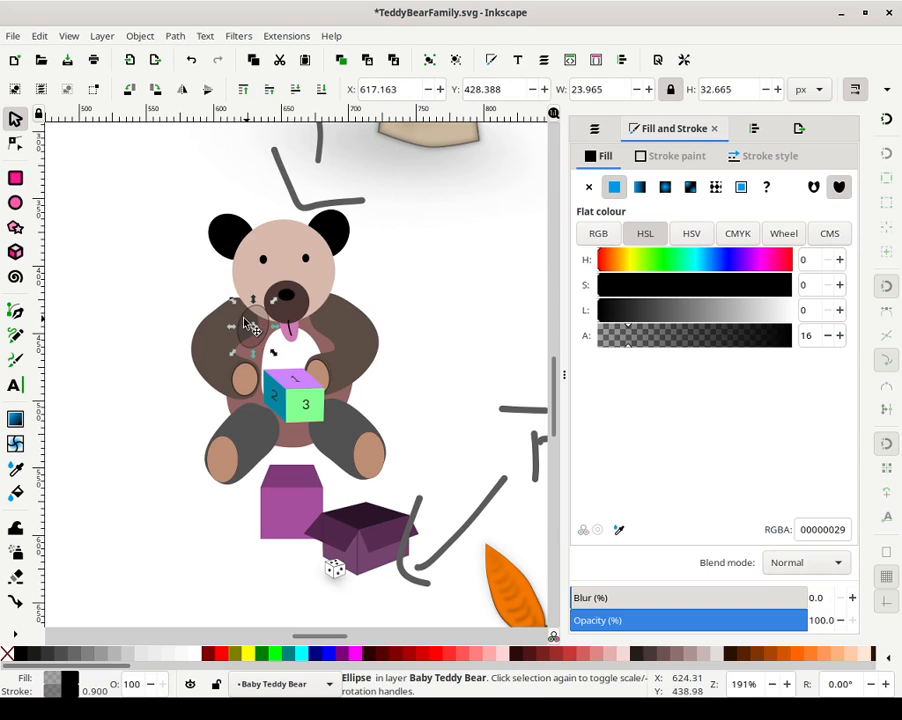
# Reshape the ellipse into a narrow neck shape and place a mirrored copy about 17 × 31 px on the other side of the tongue
pyautogui.moveTo(232, 328); pyautogui.dragTo(329, 320)
pyautogui.click(272, 307)
pyautogui.press('Escape')
pyautogui.click(263, 327)
pyautogui.press('Escape')
pyautogui.click(258, 322)
pyautogui.moveTo(275, 328); pyautogui.dragTo(347, 341)
pyautogui.hotkey('ctrl', 'z')
pyautogui.click(262, 319)
pyautogui.moveTo(262, 319); pyautogui.dragTo(310, 325)
pyautogui.click(389, 235)
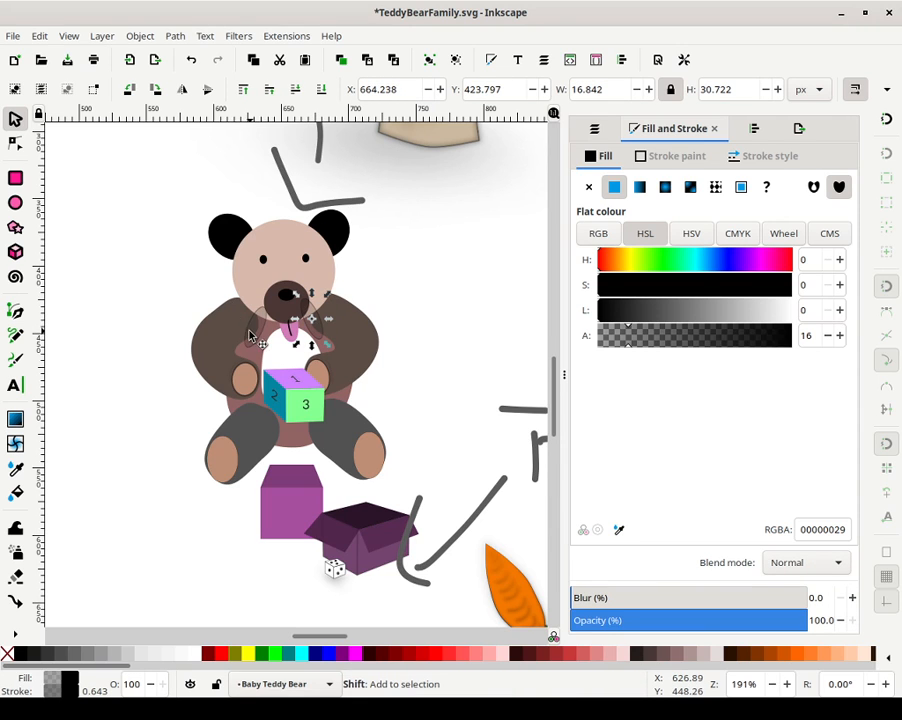
# Select both neck ellipses and fill them with the body colour 916464 sampled from the torso
pyautogui.keyDown('shift'); pyautogui.click(259, 329); pyautogui.keyUp('shift')
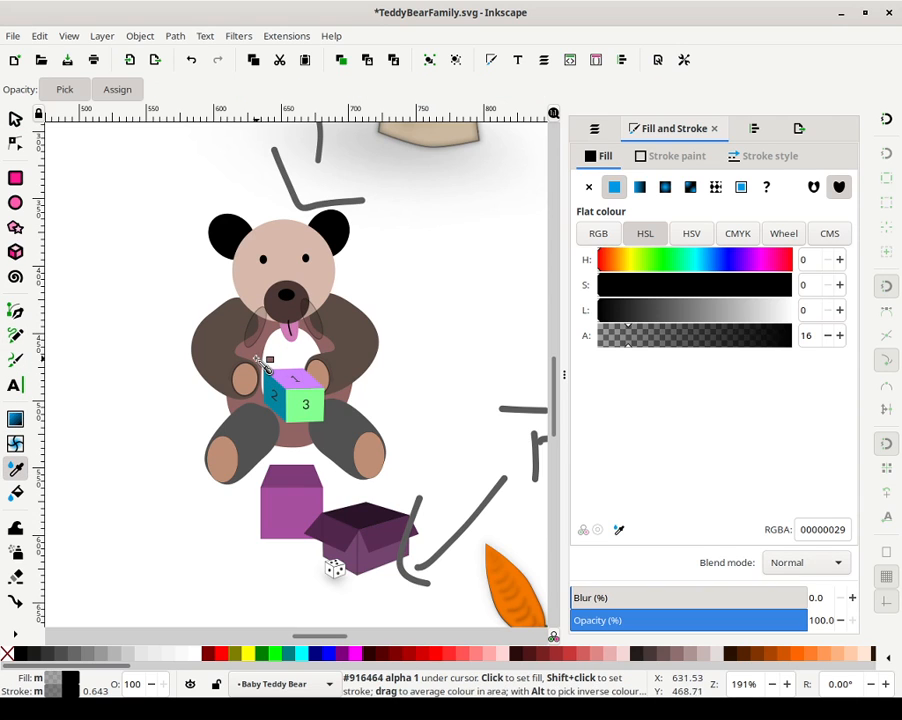
pyautogui.click(262, 361)
pyautogui.click(16, 120)
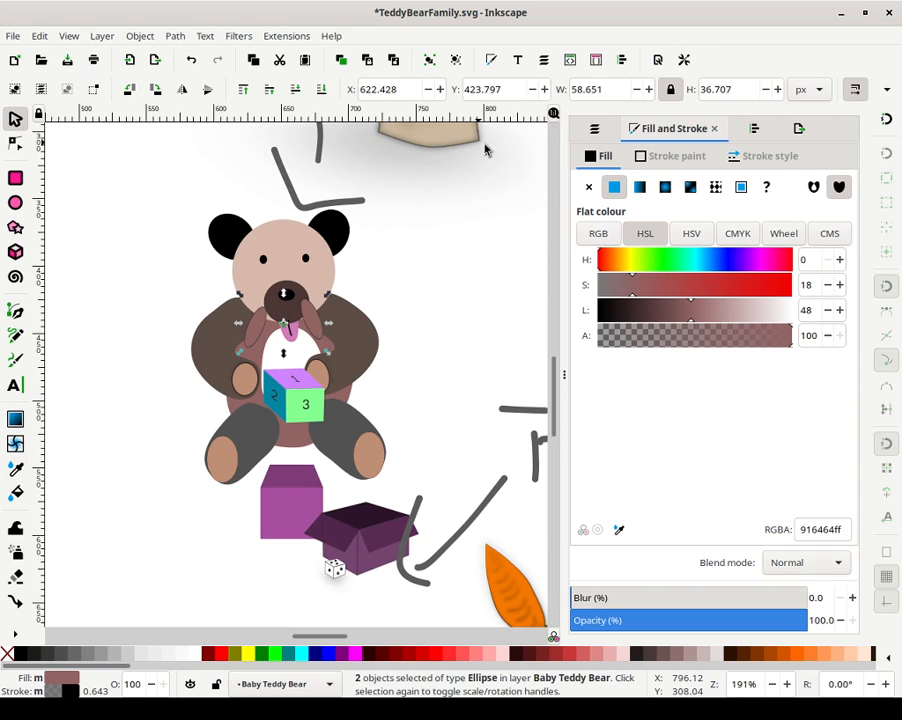
# Remove the stroke from both neck ellipses, lower them behind the head and deselect them
pyautogui.click(670, 156)
pyautogui.click(590, 186)
pyautogui.click(592, 165)
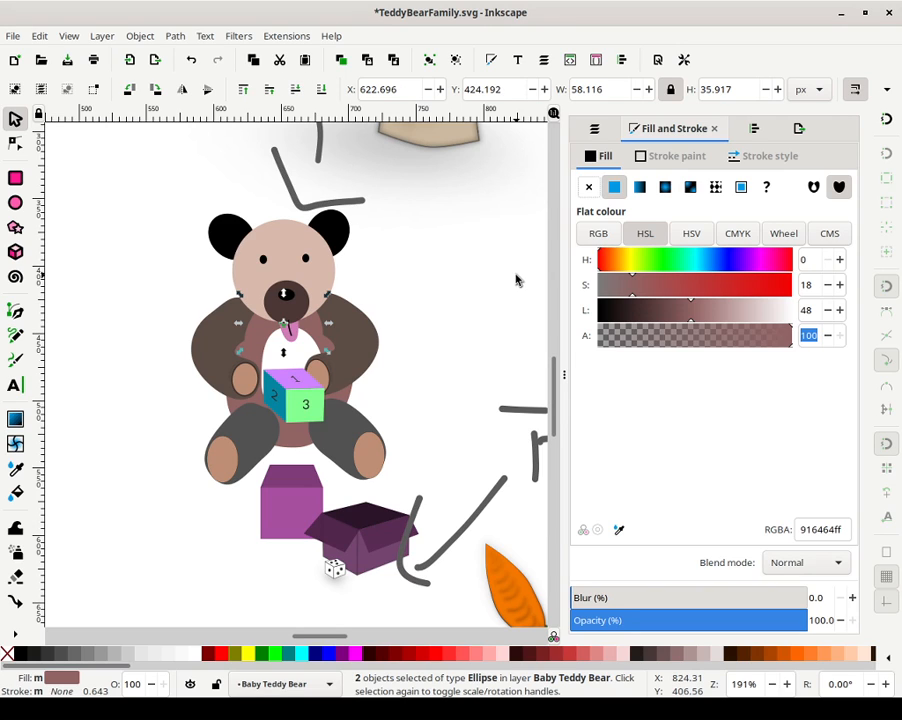
pyautogui.click(482, 288)
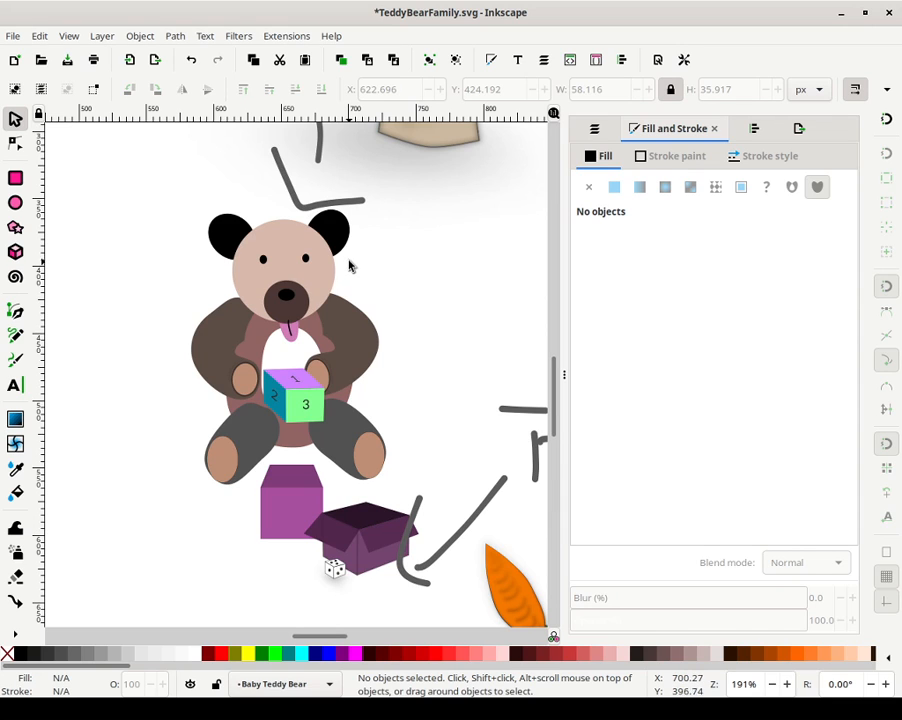
# Select the black line on the tongue and give its stroke a linear gradient from black to transparent
pyautogui.click(290, 336)
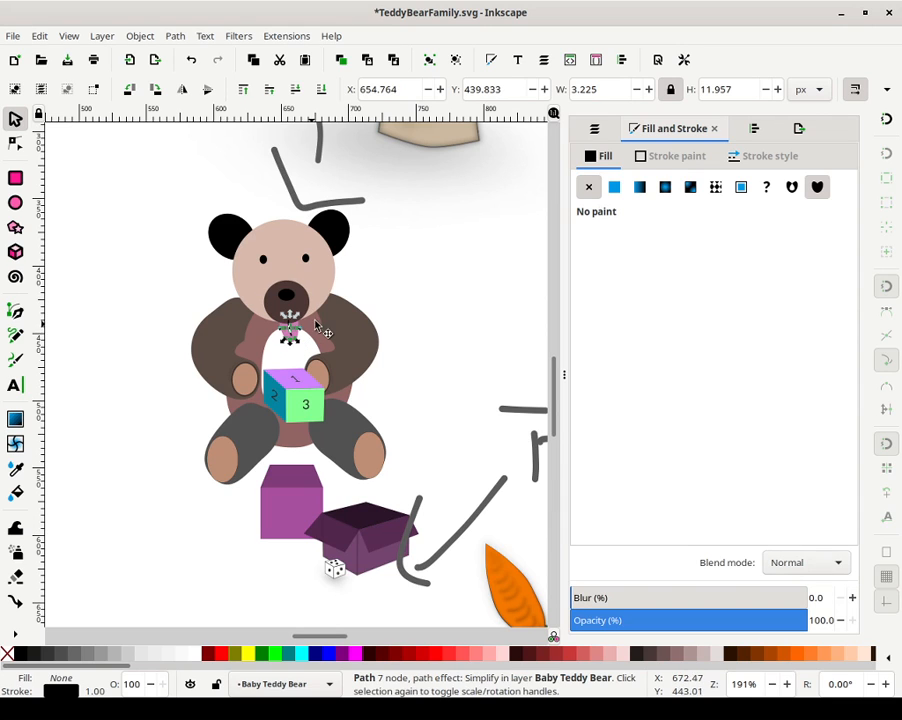
pyautogui.click(459, 332)
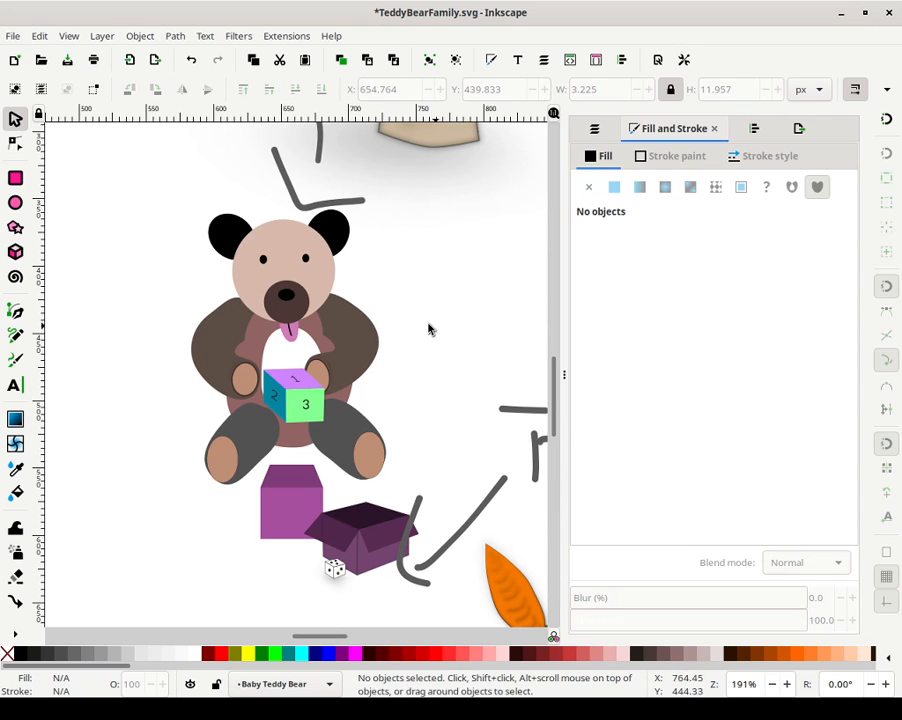
pyautogui.click(290, 336)
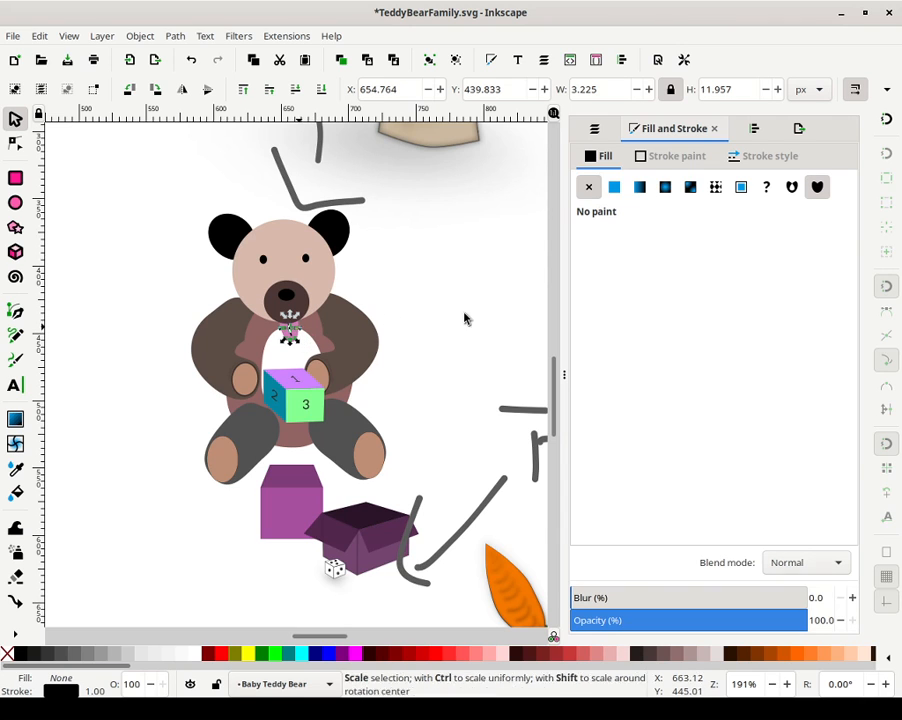
pyautogui.click(670, 156)
pyautogui.click(614, 187)
pyautogui.click(640, 187)
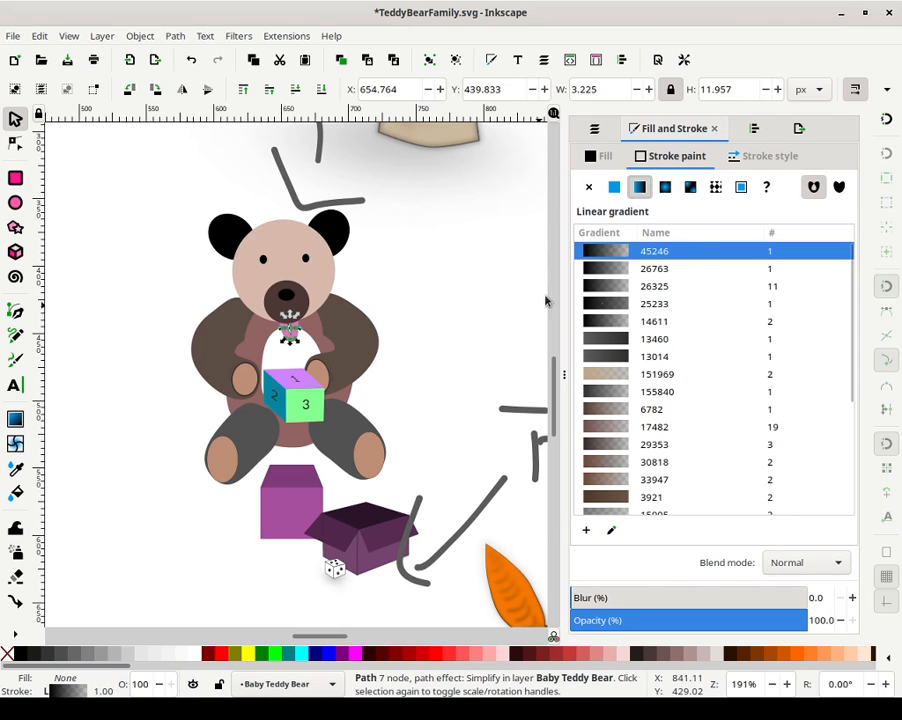
# Adjust the tongue line's gradient on the canvas so its transparent end sits near the tongue's tip
pyautogui.click(610, 530)
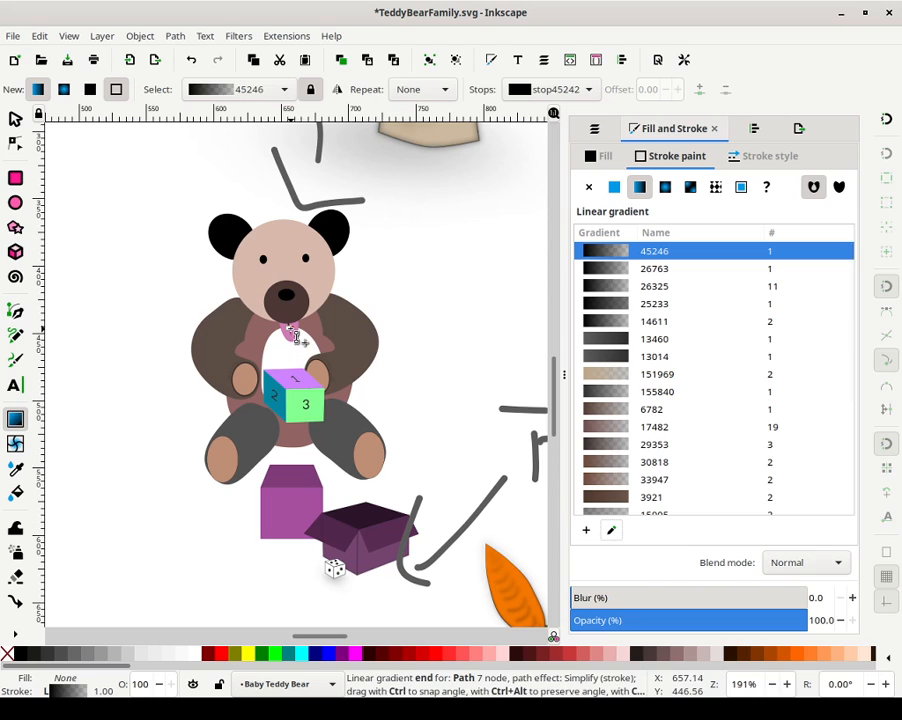
pyautogui.hotkey('ctrl', 'z')
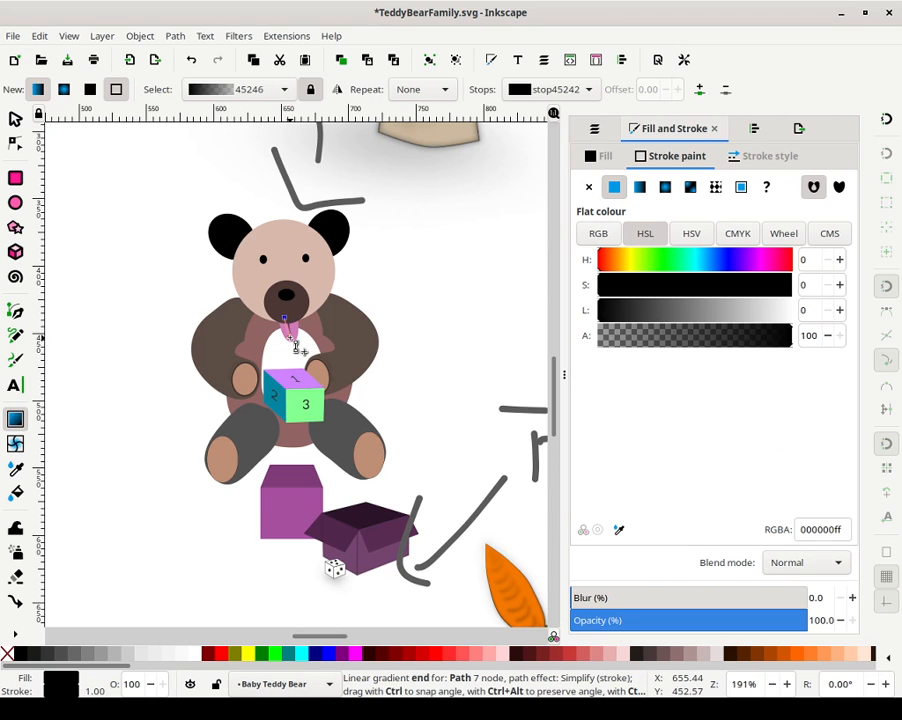
pyautogui.click(298, 348)
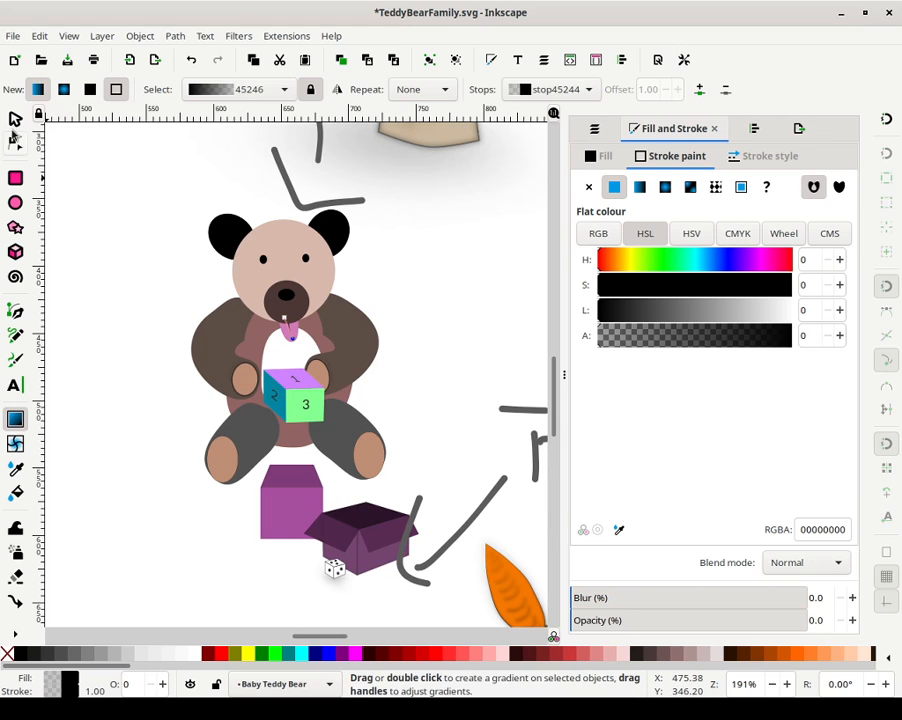
pyautogui.press('s')
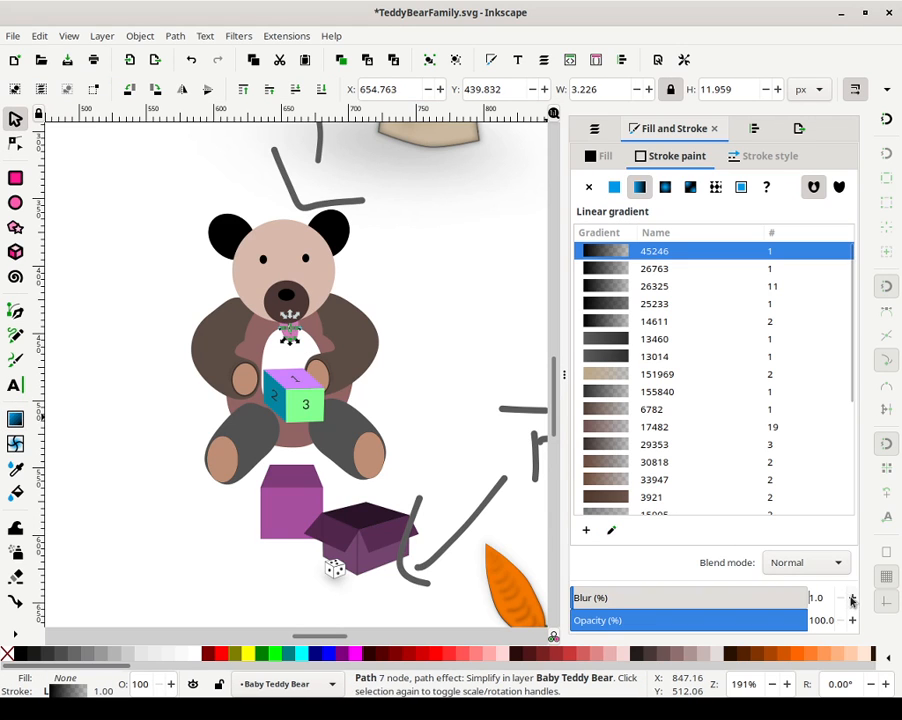
# Blur the tongue line by 9.6% and deselect it
pyautogui.click(396, 336)
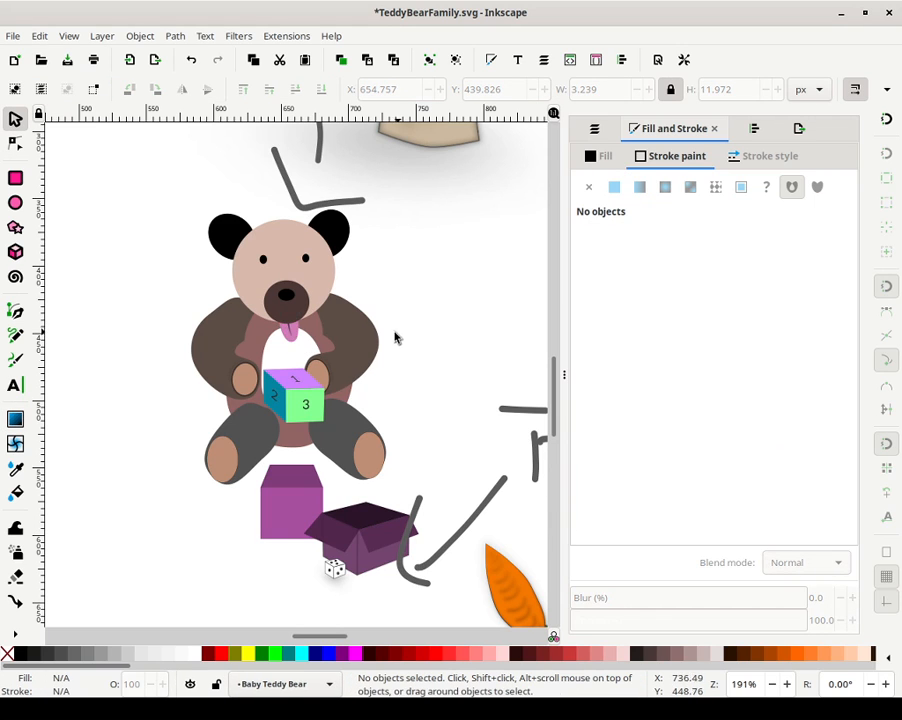
pyautogui.click(289, 333)
pyautogui.click(441, 358)
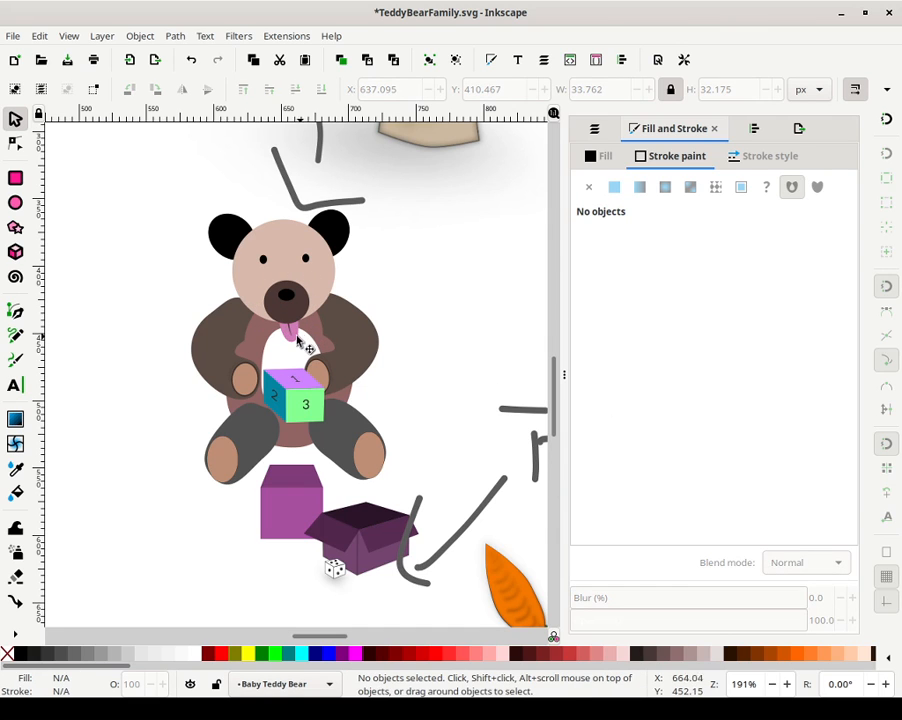
pyautogui.click(292, 330)
pyautogui.click(853, 598)
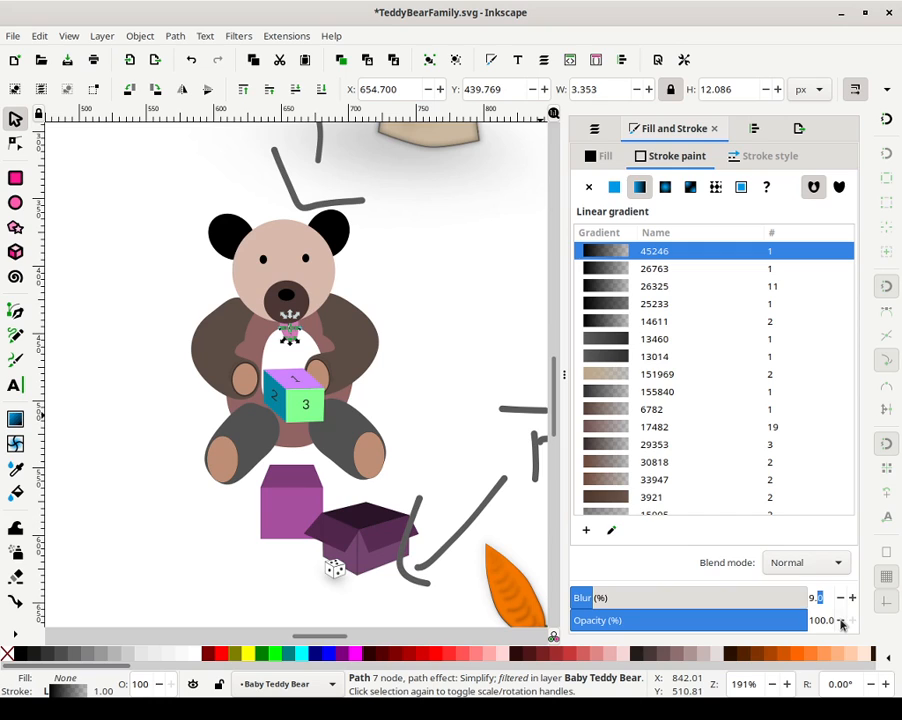
pyautogui.click(459, 312)
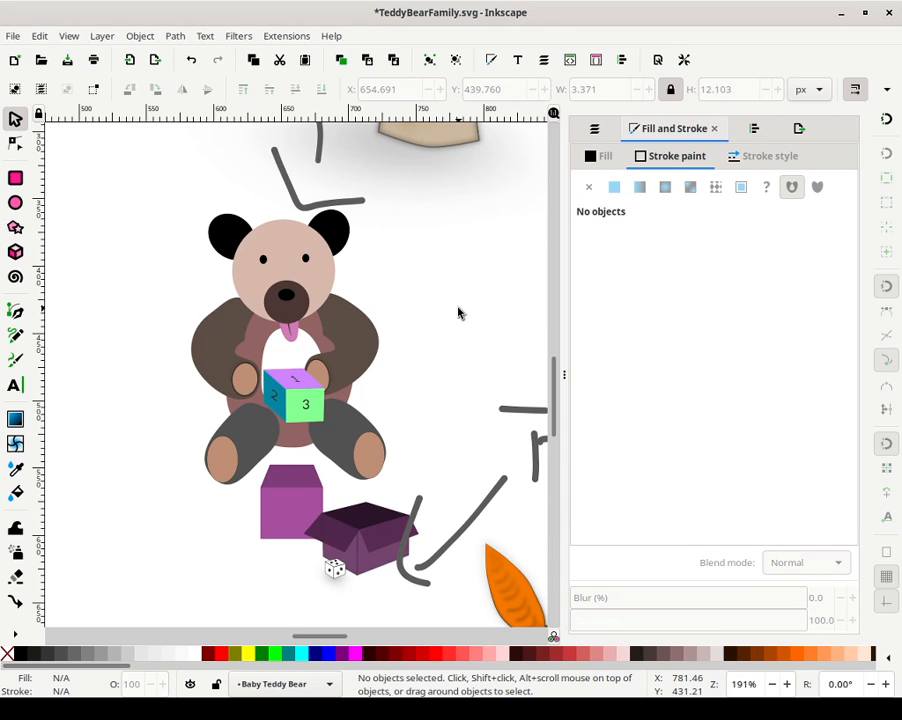
# Reduce the blurred tongue line's opacity to 37.6% and deselect it
pyautogui.click(288, 336)
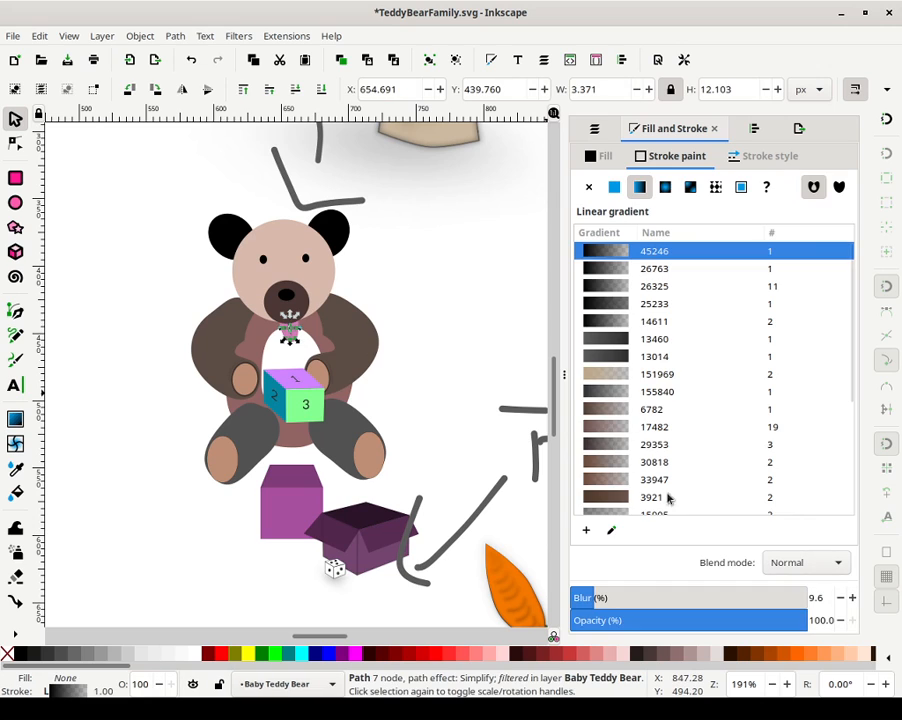
pyautogui.click(650, 620)
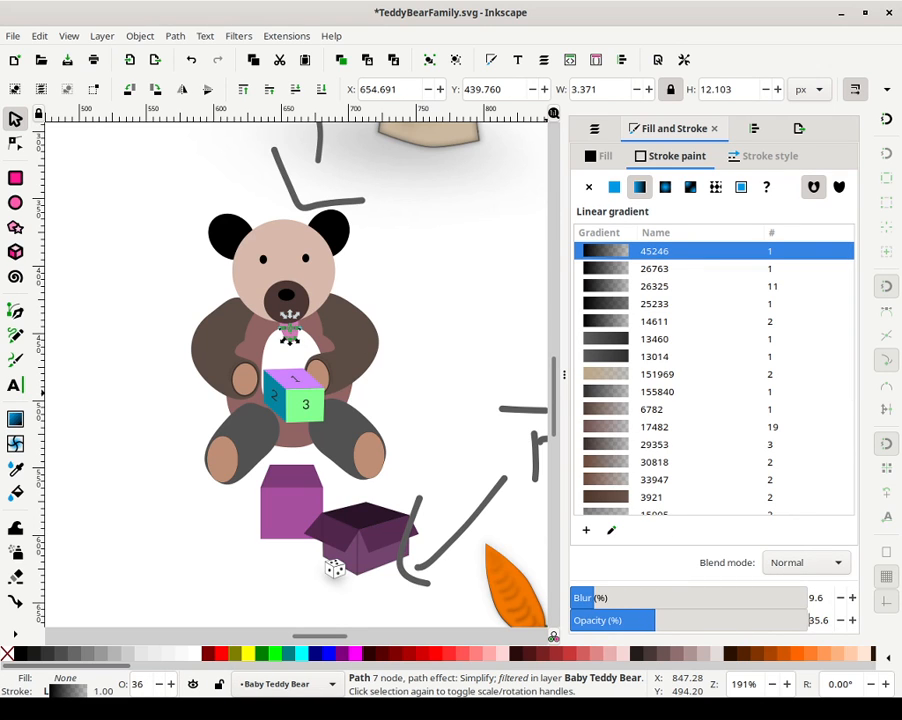
pyautogui.click(459, 313)
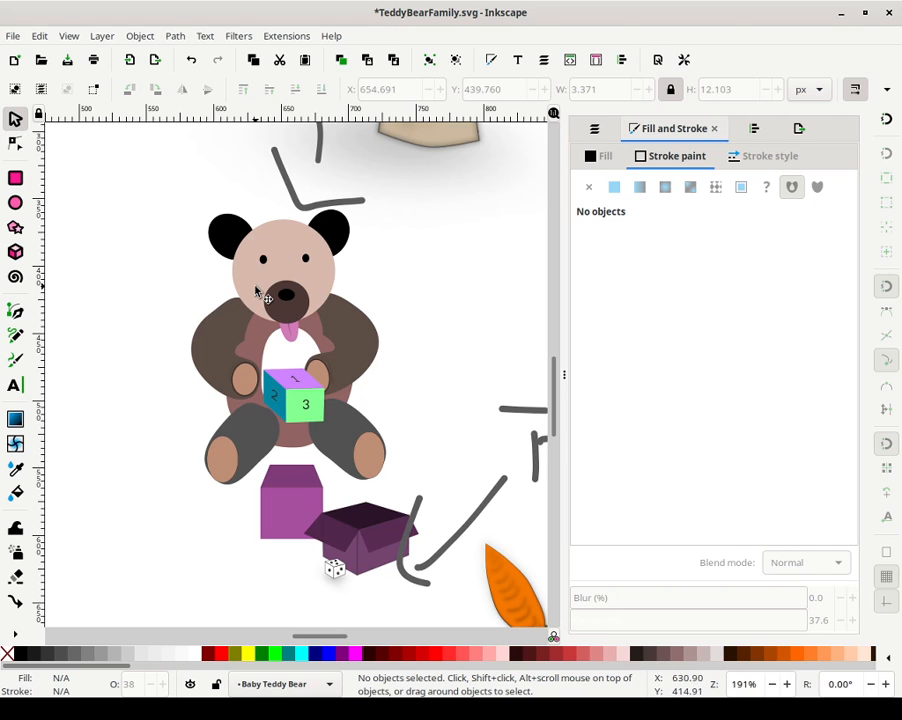
# Examine how the baby bear looks within the whole scene and up close
pyautogui.press('-')
pyautogui.press('-')
pyautogui.press('-')
pyautogui.press('-')
pyautogui.press('-')
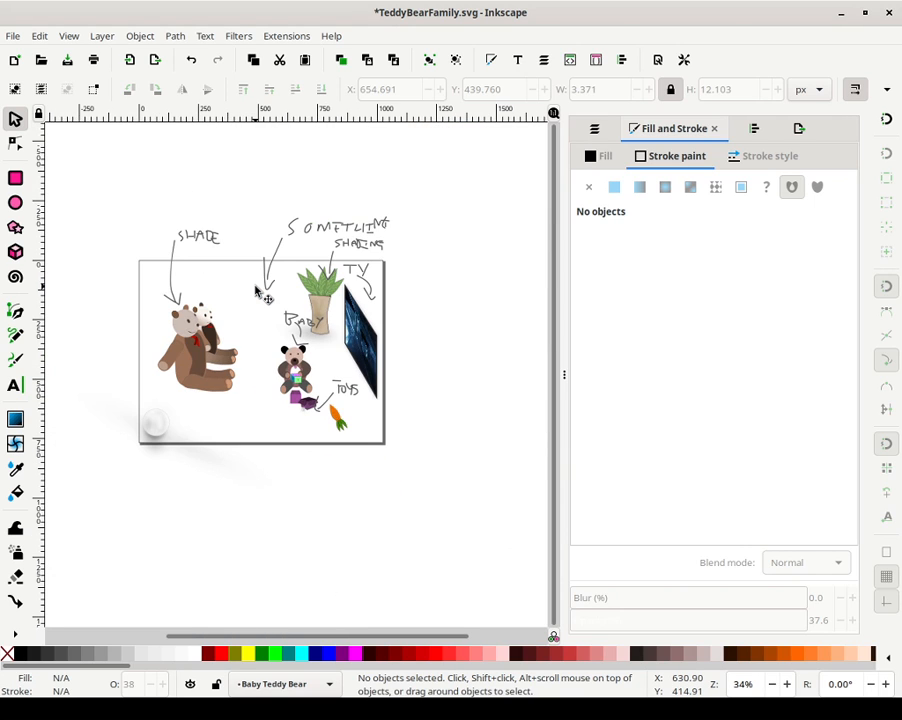
pyautogui.press('+')
pyautogui.press('+')
pyautogui.press('+')
pyautogui.press('+')
pyautogui.press('+')
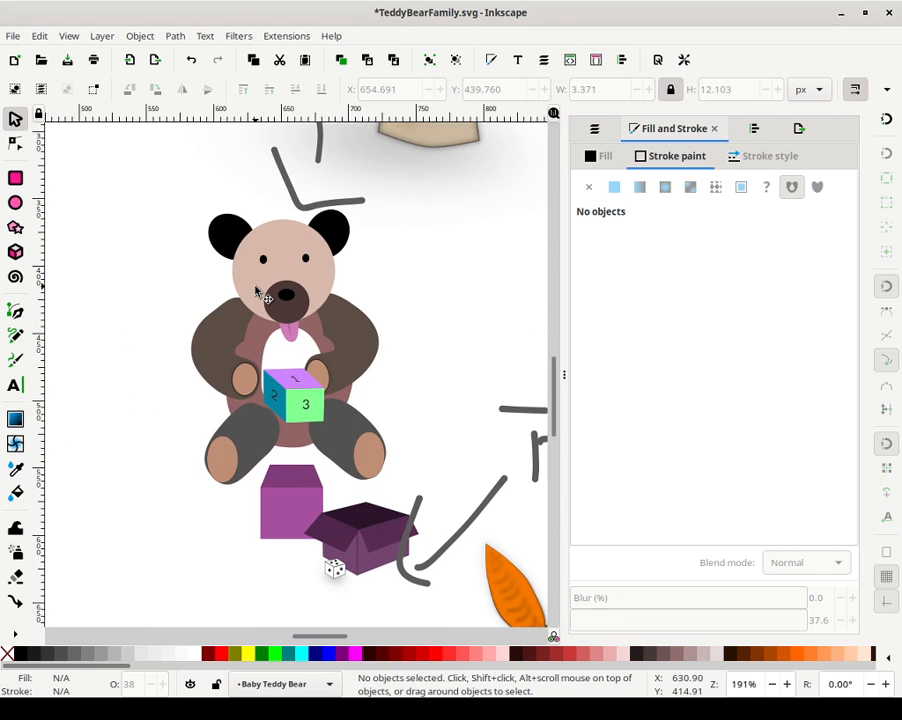
# Select both black ears, duplicate them and shrink the copies together to about 53 × 19 px over the head
pyautogui.click(220, 237)
pyautogui.press('-')
pyautogui.press('-')
pyautogui.press('-')
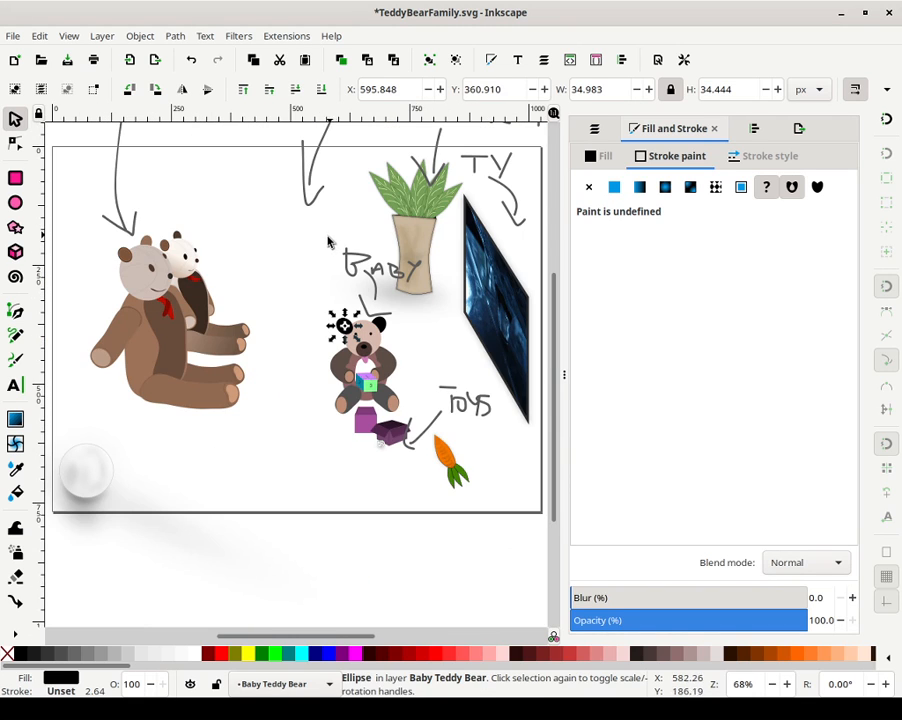
pyautogui.click(325, 262)
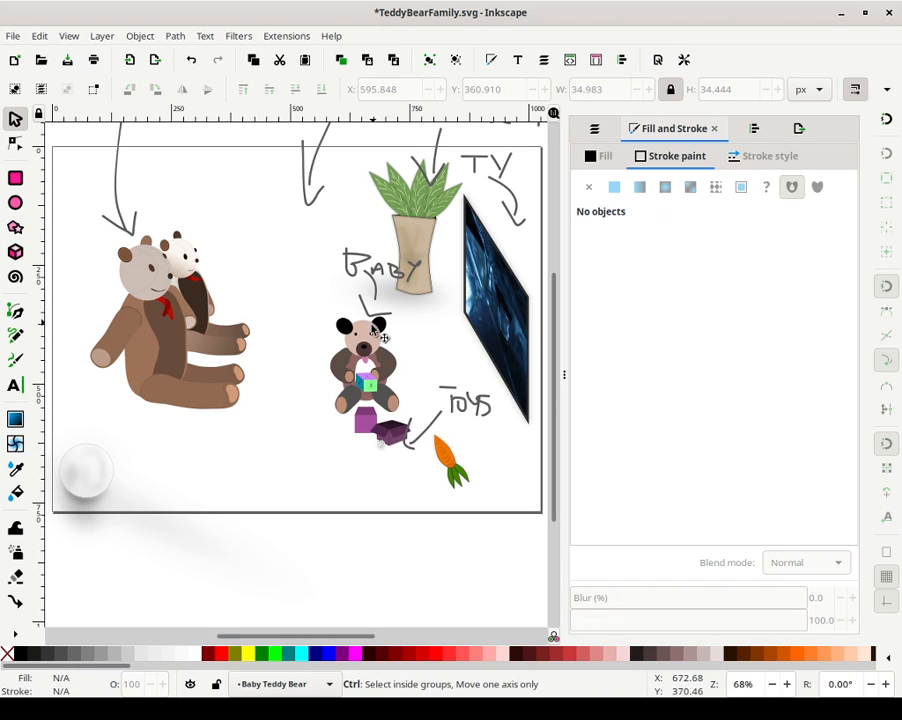
pyautogui.keyDown('ctrl'); pyautogui.click(369, 389); pyautogui.keyUp('ctrl')
pyautogui.keyDown('ctrl'); pyautogui.click(371, 383); pyautogui.keyUp('ctrl')
pyautogui.keyDown('ctrl'); pyautogui.click(379, 324); pyautogui.keyUp('ctrl')
pyautogui.keyDown('ctrl'); pyautogui.keyDown('shift'); pyautogui.click(346, 326); pyautogui.keyUp('shift'); pyautogui.keyUp('ctrl')
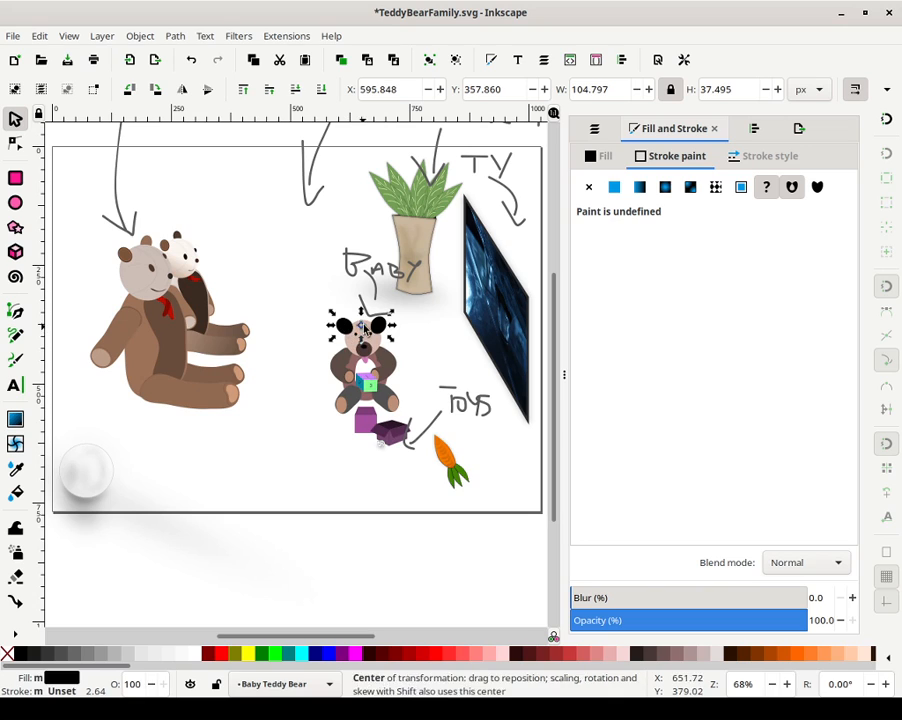
pyautogui.moveTo(391, 323); pyautogui.dragTo(333, 332)
pyautogui.click(402, 304)
pyautogui.keyDown('ctrl'); pyautogui.scroll(3, 333, 332); pyautogui.keyUp('ctrl')
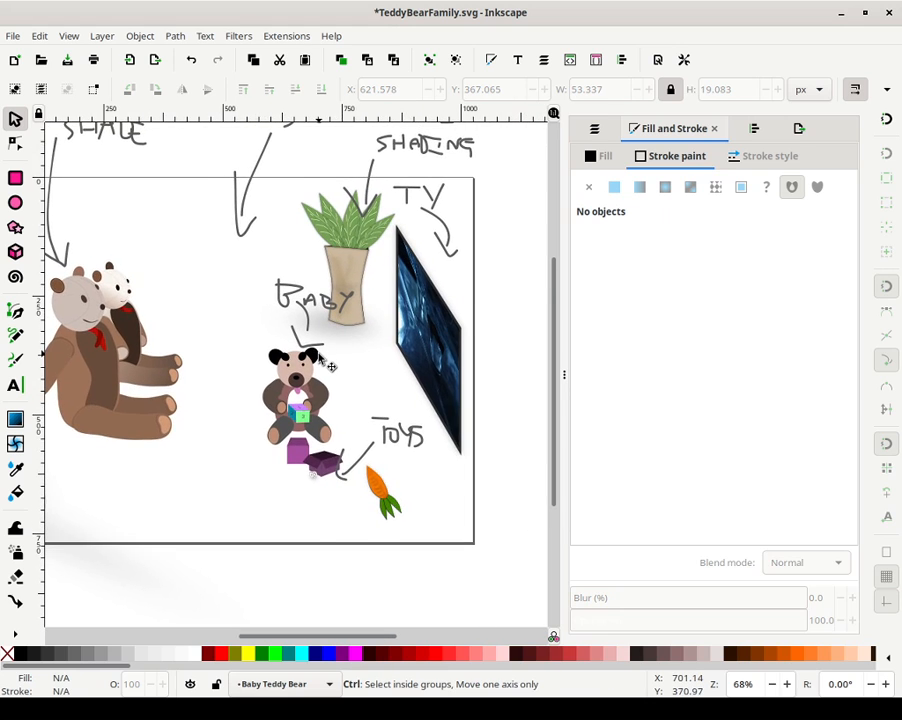
# Spread the two duplicated ear ellipses apart and position each one inside its own black ear
pyautogui.moveTo(266, 353); pyautogui.dragTo(337, 345)
pyautogui.click(228, 362)
pyautogui.moveTo(228, 362)
pyautogui.mouseDown()
pyautogui.moveTo(198, 373)
pyautogui.moveTo(206, 350)
pyautogui.moveTo(218, 356)
pyautogui.moveTo(214, 372)
pyautogui.mouseUp()
pyautogui.click(228, 323)
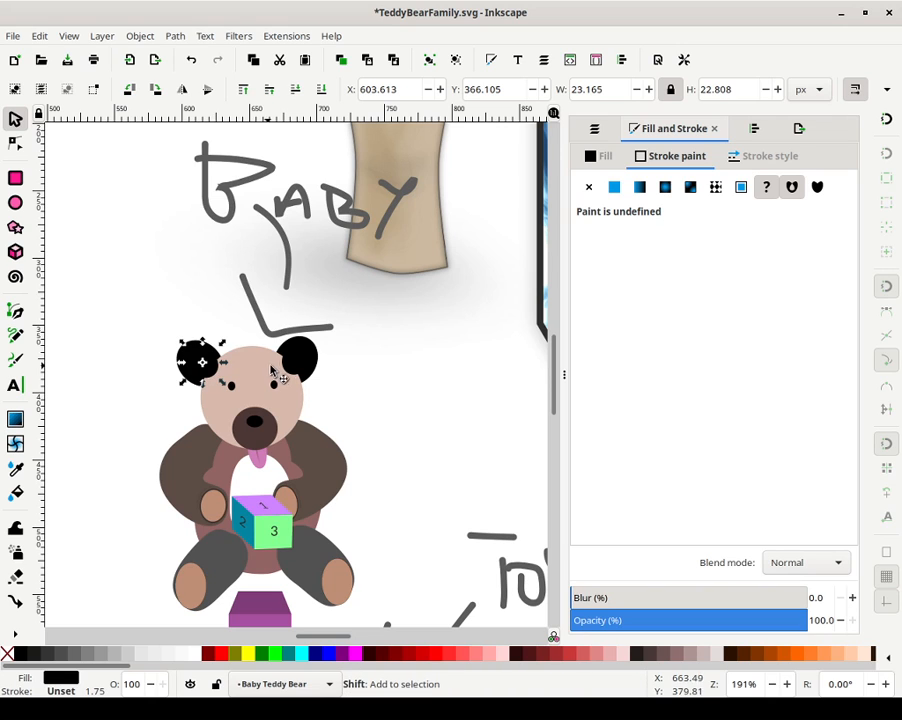
# Select both inner-ear ellipses together and fill them with dark brown
pyautogui.keyDown('shift'); pyautogui.click(299, 364); pyautogui.keyUp('shift')
pyautogui.hscroll(10, 477, 656)
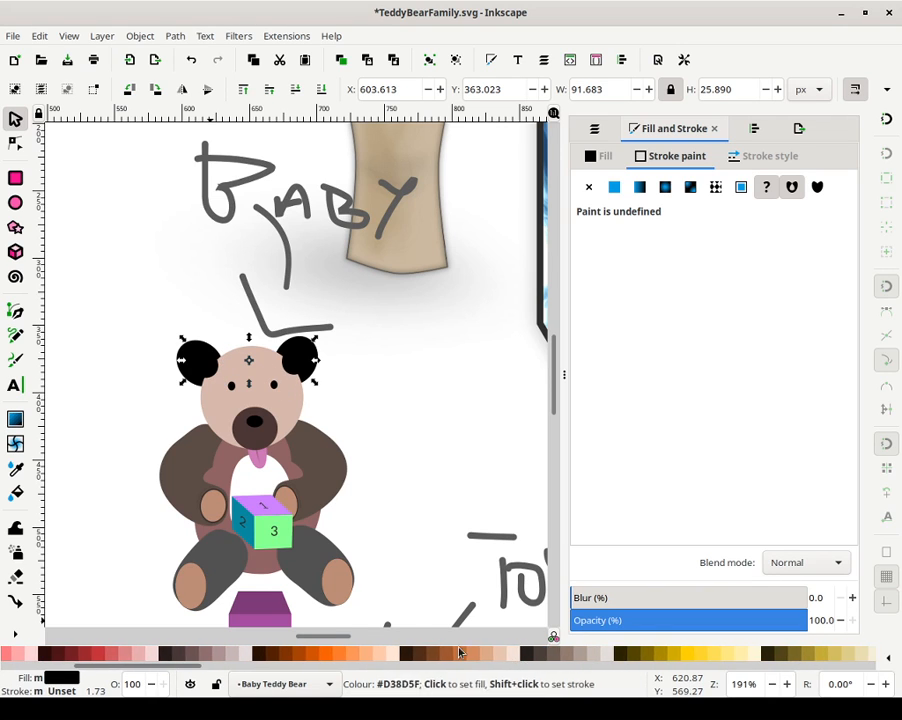
pyautogui.click(422, 655)
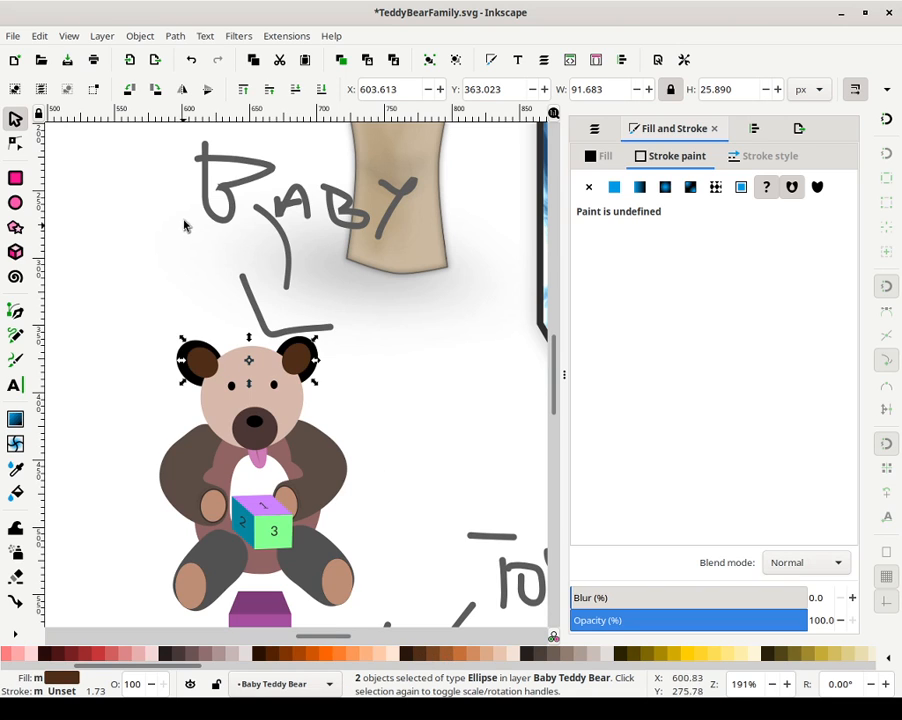
# Restack both brown inner ears so they lie in front of the black ears but behind the head, and deselect them
pyautogui.click(294, 90)
pyautogui.click(294, 90)
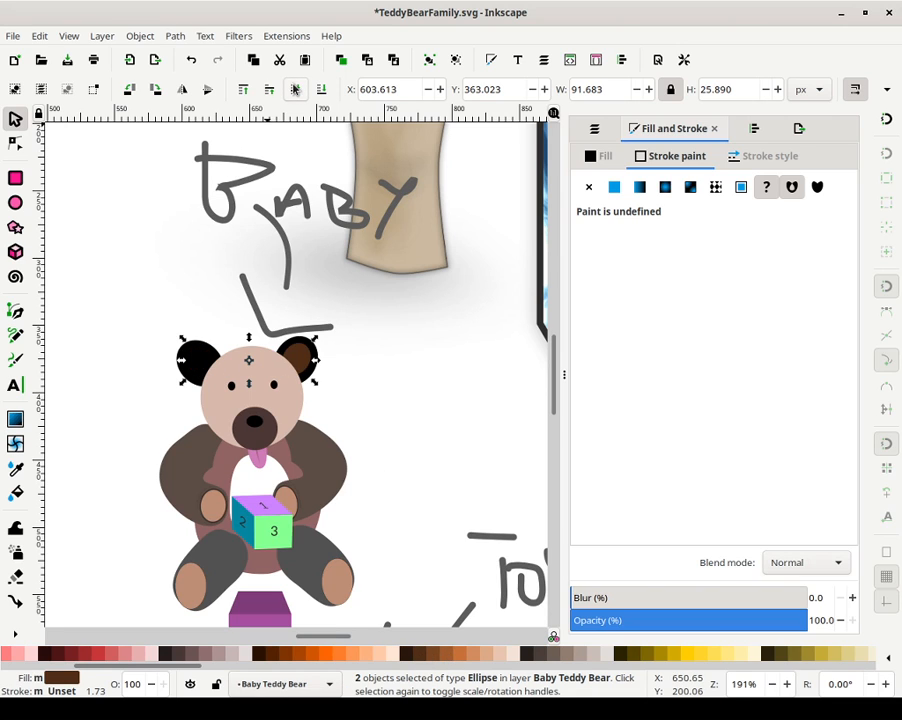
pyautogui.click(244, 94)
pyautogui.click(294, 90)
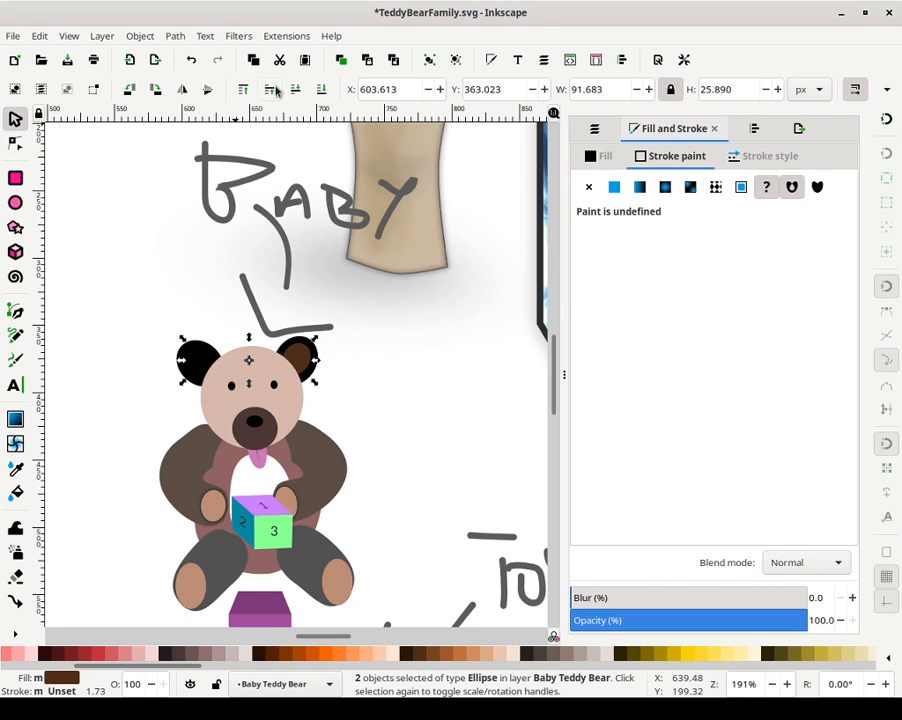
pyautogui.click(270, 89)
pyautogui.click(344, 368)
pyautogui.click(296, 358)
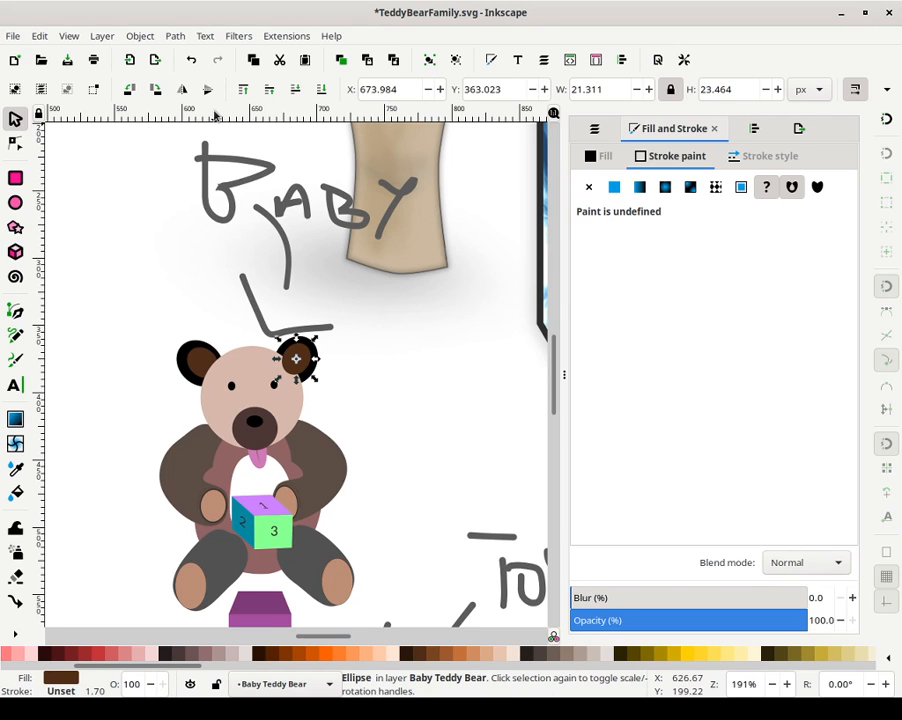
pyautogui.press('Escape')
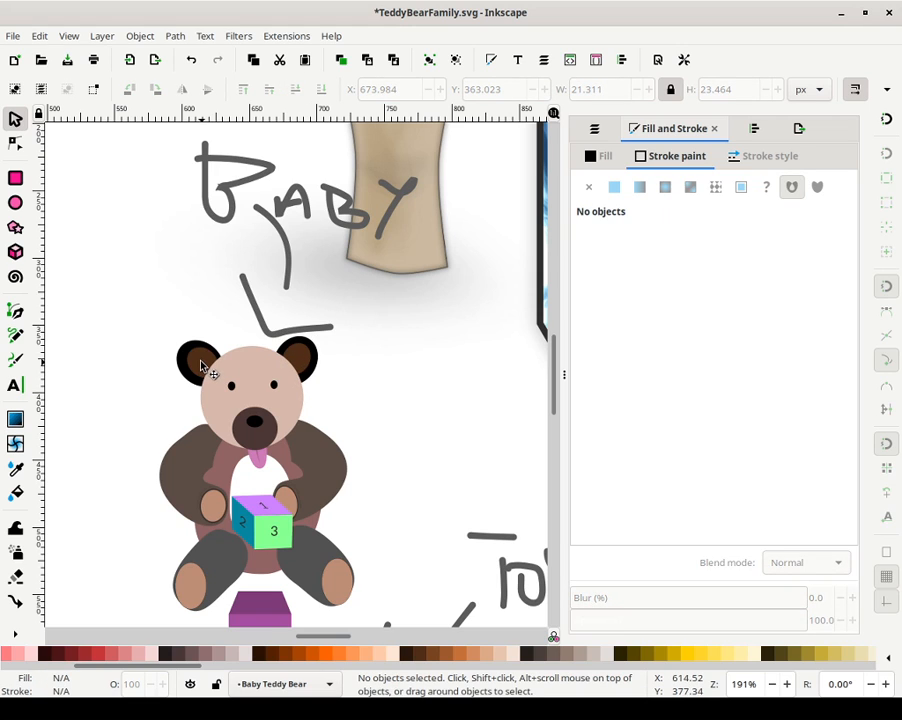
# Enlarge the left inner ear to about 30 × 30 px and nudge it until a thin black rim surrounds it
pyautogui.moveTo(200, 368); pyautogui.dragTo(221, 337)
pyautogui.press('Escape')
pyautogui.click(209, 366)
pyautogui.press('Down')
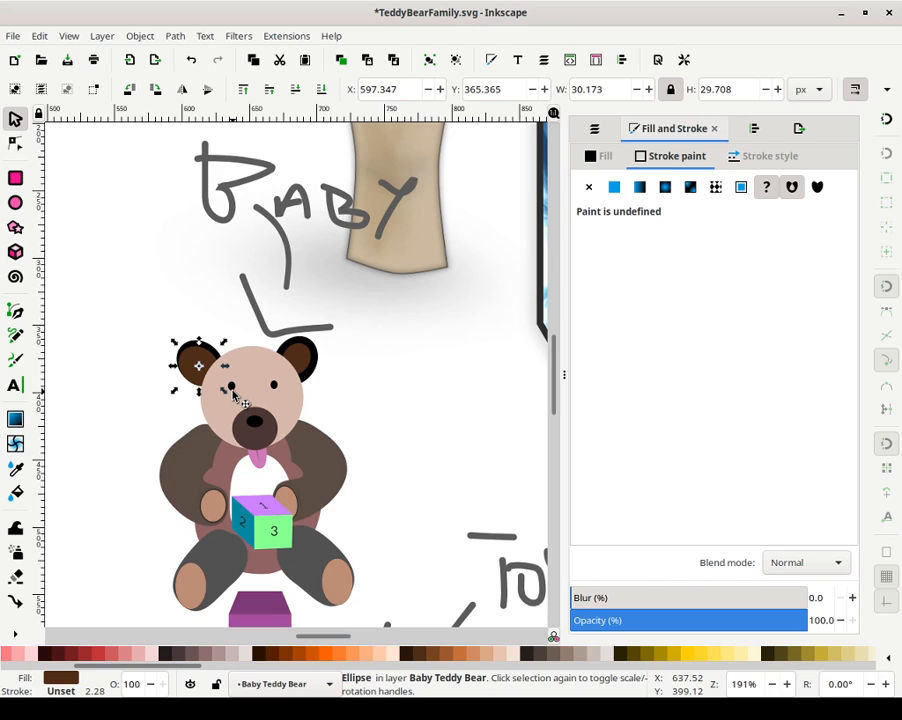
pyautogui.press('Left')
pyautogui.press('Up')
pyautogui.press('Right')
pyautogui.press('Right')
pyautogui.press('Left')
pyautogui.press('Up')
pyautogui.press('Down')
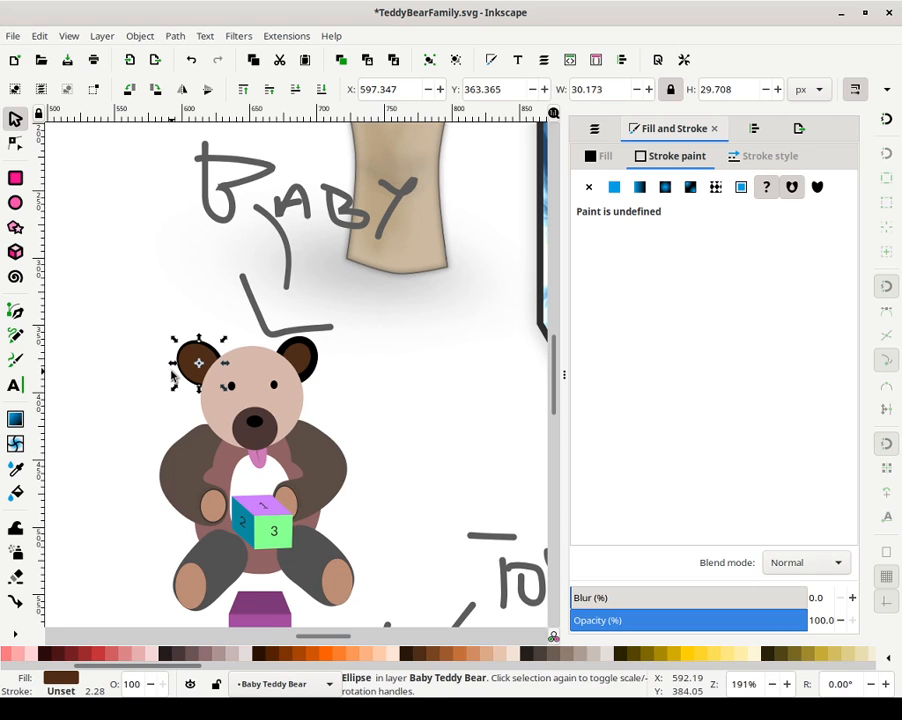
pyautogui.moveTo(173, 387); pyautogui.dragTo(173, 391)
pyautogui.click(332, 367)
# Enlarge the right inner ear to about 27 × 30 px within its black ear and deselect it
pyautogui.click(314, 373)
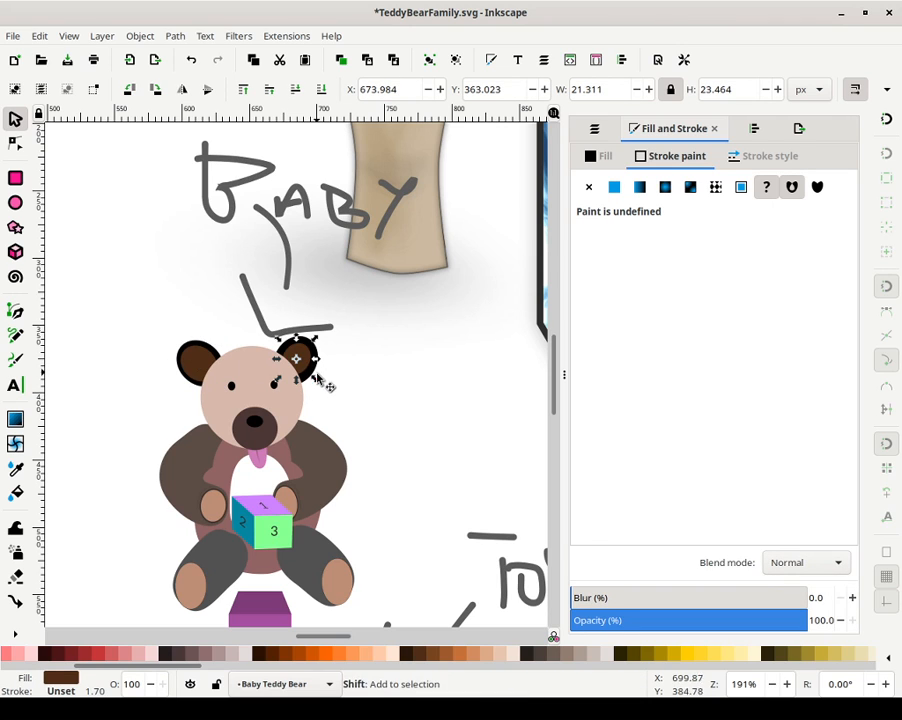
pyautogui.moveTo(317, 378)
pyautogui.mouseDown()
pyautogui.moveTo(322, 389)
pyautogui.moveTo(306, 356)
pyautogui.moveTo(311, 365)
pyautogui.mouseUp()
pyautogui.click(407, 385)
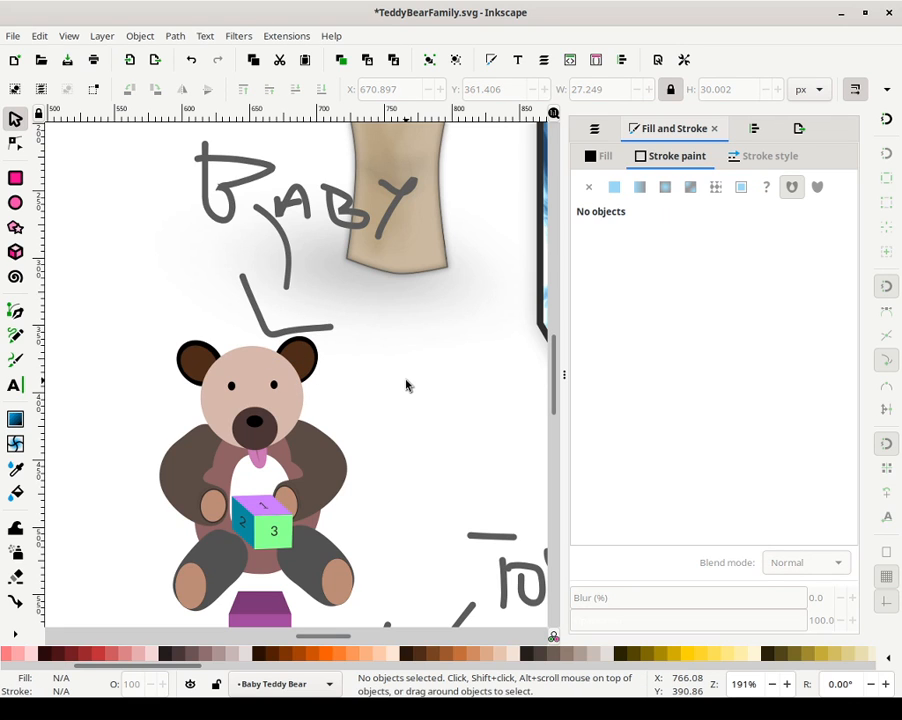
# Examine the baby bear's proportions from the whole scene down to its legs and foot pads
pyautogui.hscroll(2, 450, 390)
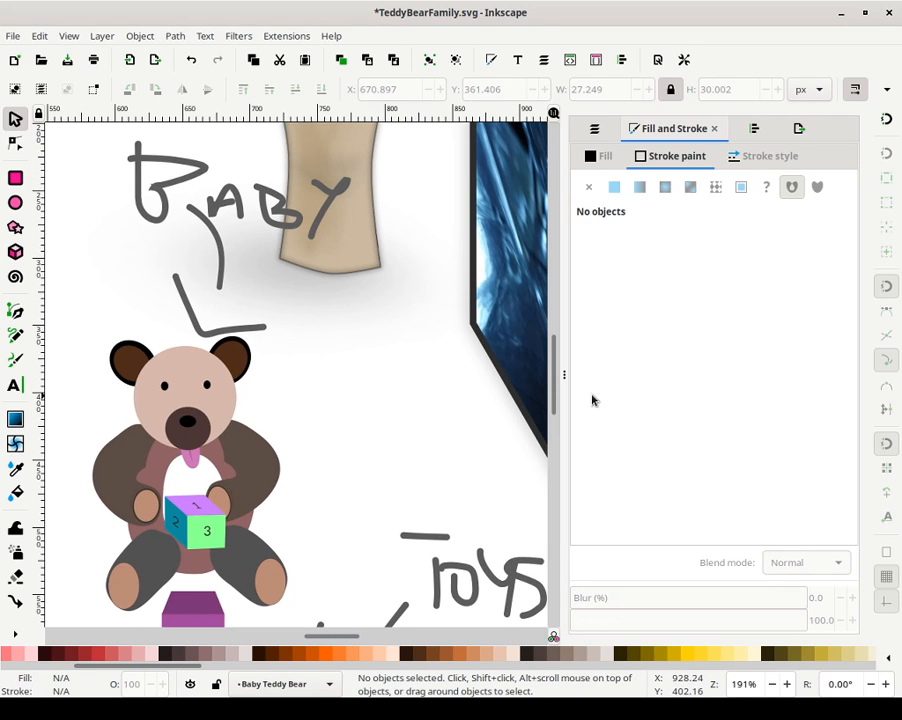
pyautogui.scroll(-6, 464, 431)
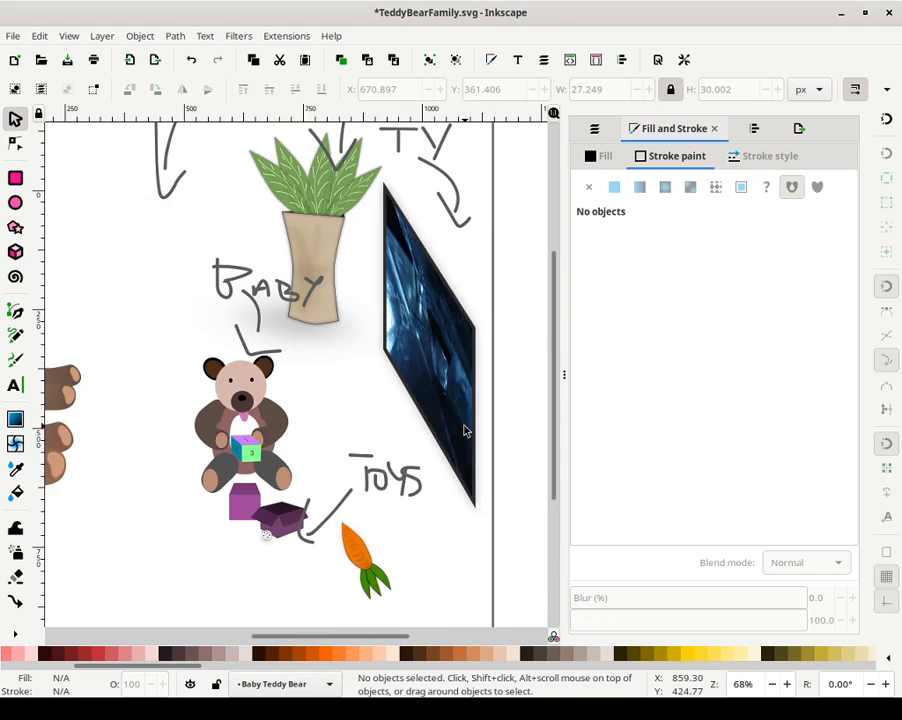
pyautogui.scroll(4, 464, 431)
pyautogui.press('+')
pyautogui.press('+')
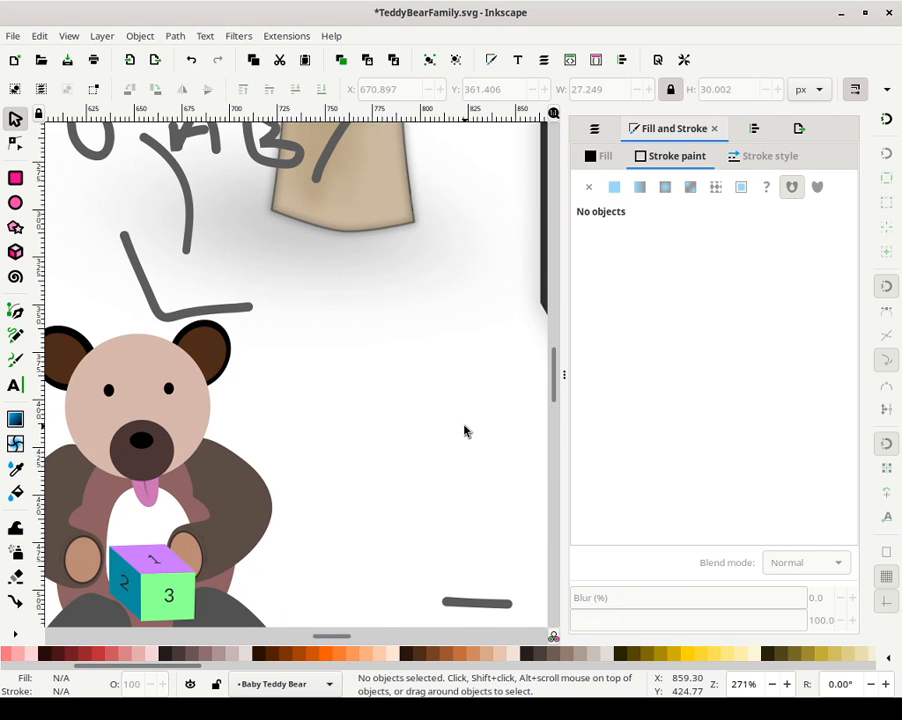
pyautogui.moveTo(297, 547); pyautogui.dragTo(374, 390)
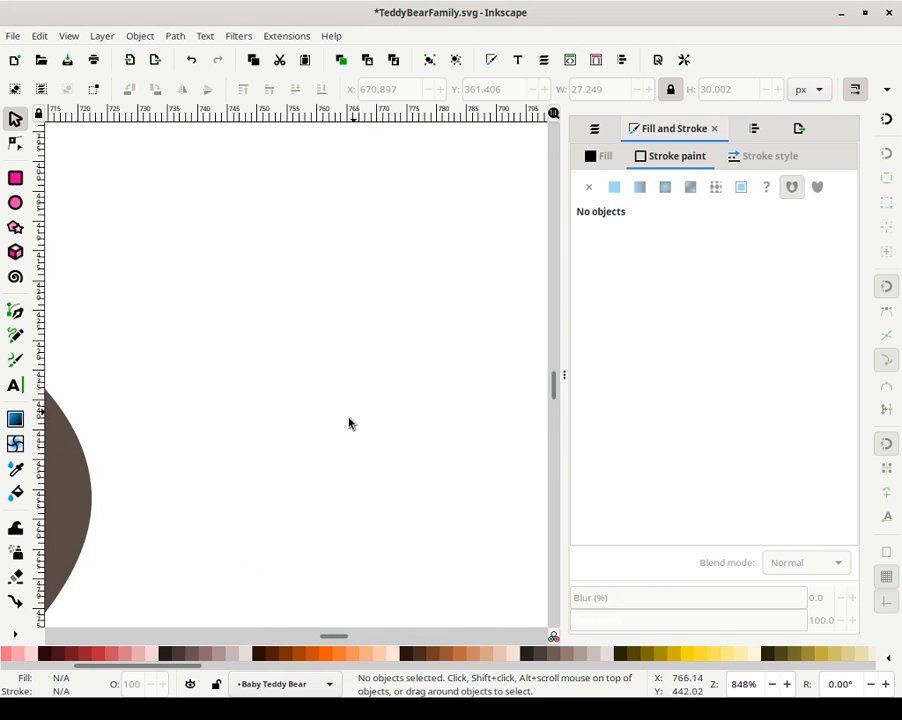
pyautogui.scroll(-12, 305, 455)
pyautogui.scroll(8, 300, 455)
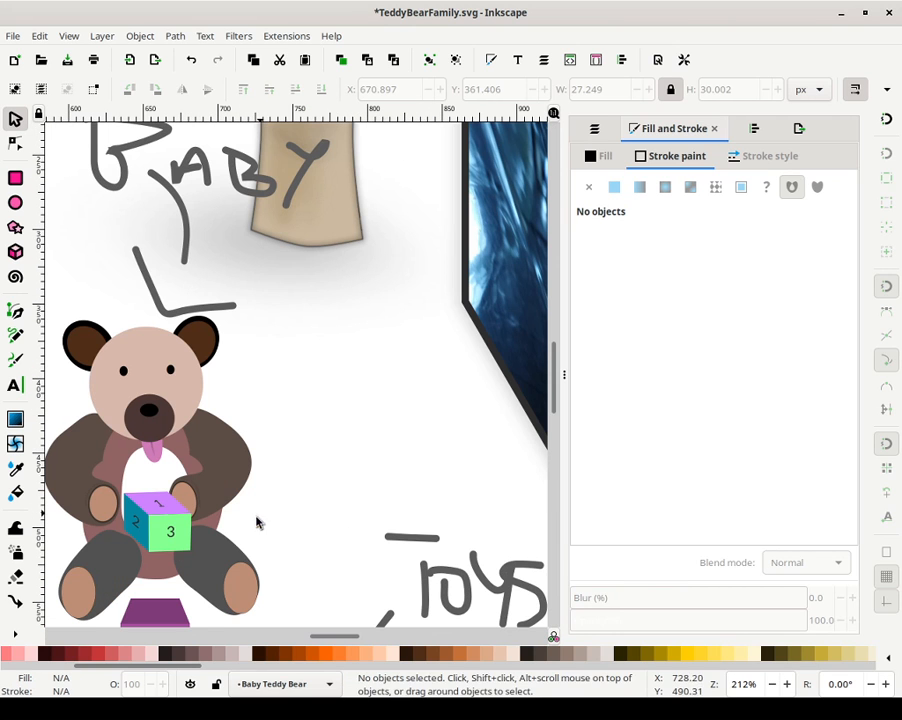
pyautogui.scroll(-3, 180, 580)
pyautogui.hscroll(-4, 220, 540)
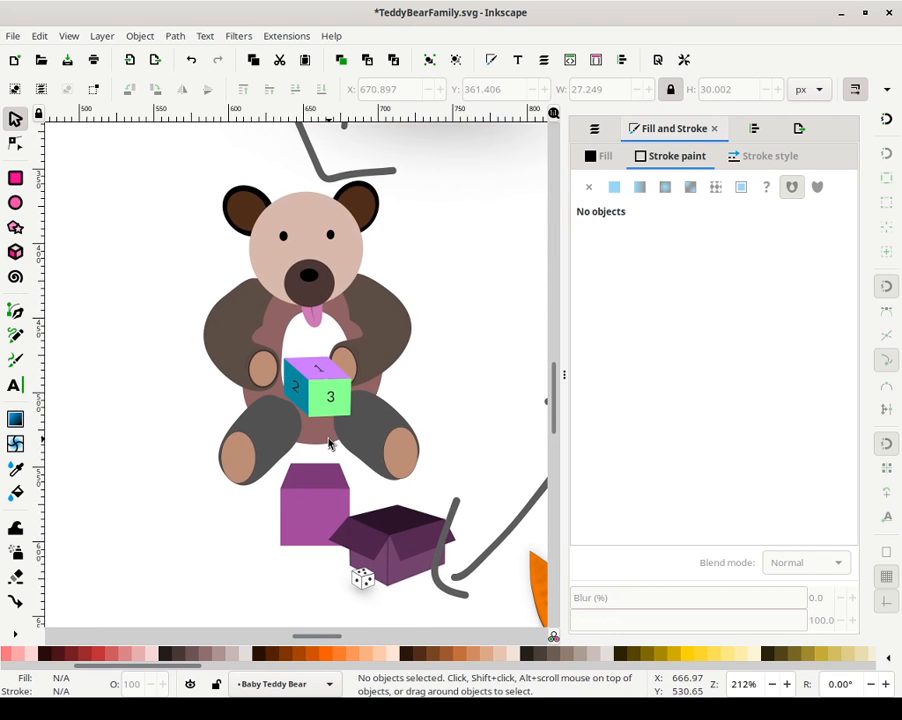
pyautogui.scroll(-1, 300, 480)
pyautogui.hscroll(-2, 310, 475)
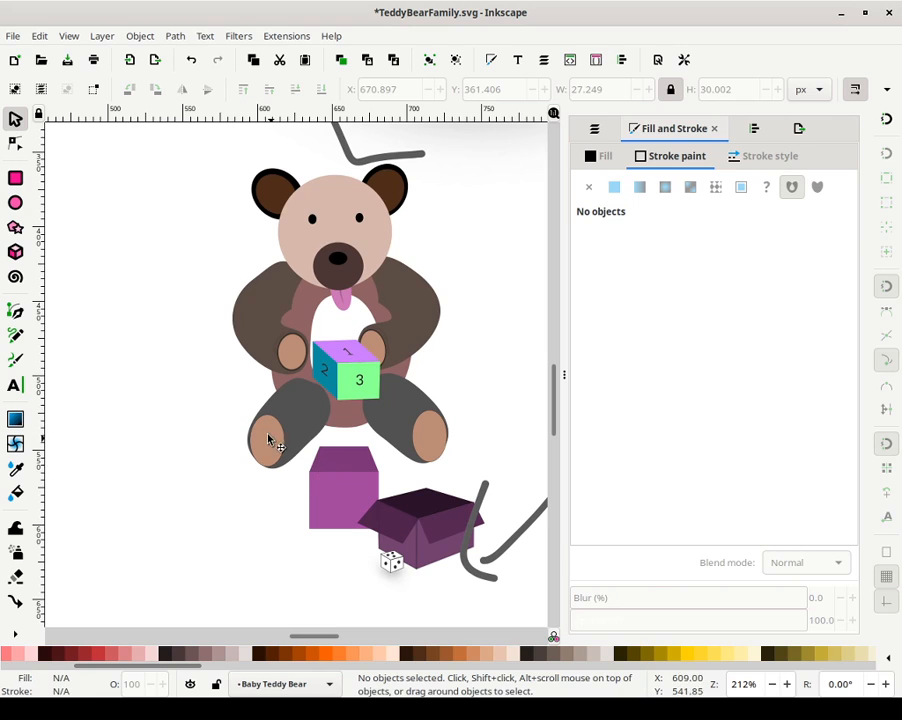
# Shorten the left foot pad to about 30 px and the right one to about 33 px in height, and deselect them
pyautogui.click(272, 444)
pyautogui.moveTo(275, 444)
pyautogui.mouseDown()
pyautogui.moveTo(283, 447)
pyautogui.moveTo(268, 422)
pyautogui.mouseUp()
pyautogui.click(425, 433)
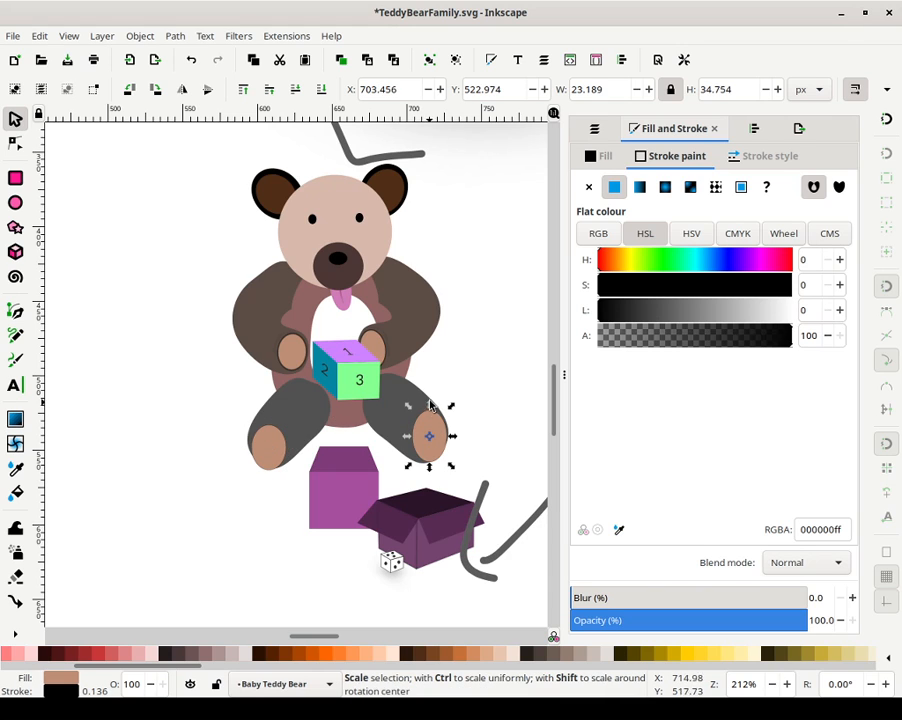
pyautogui.moveTo(431, 404)
pyautogui.mouseDown()
pyautogui.moveTo(426, 416)
pyautogui.moveTo(432, 406)
pyautogui.mouseUp()
pyautogui.press('Escape')
# Reshape the left leg's outline by adjusting its outer node's handles and moving the foot's bottom node slightly outward
pyautogui.doubleClick(297, 416)
pyautogui.moveTo(276, 408)
pyautogui.mouseDown()
pyautogui.moveTo(276, 419)
pyautogui.moveTo(268, 410)
pyautogui.mouseUp()
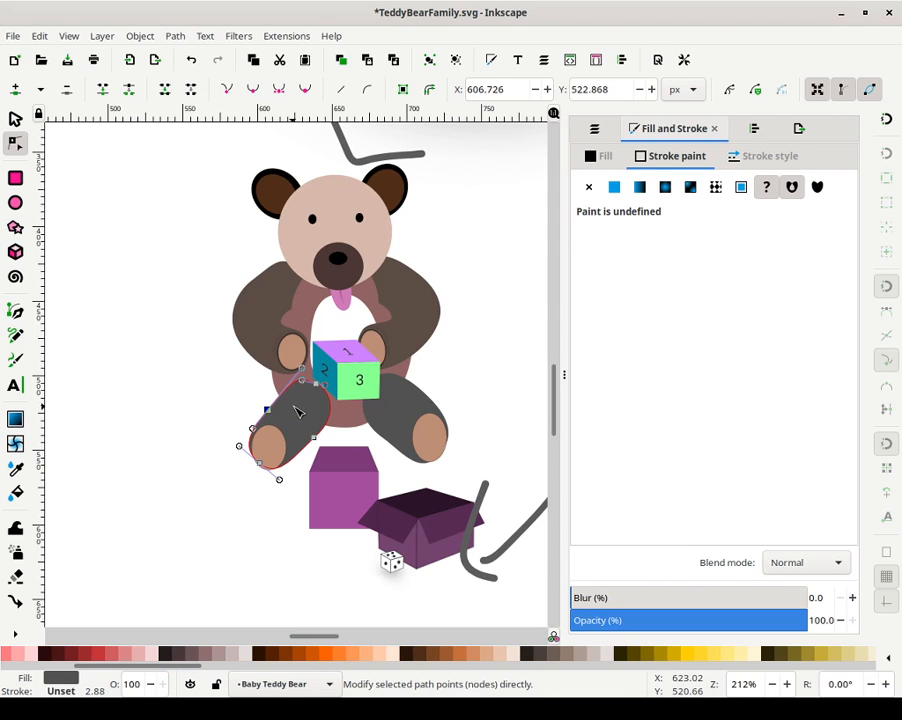
pyautogui.moveTo(302, 370)
pyautogui.mouseDown()
pyautogui.moveTo(315, 396)
pyautogui.moveTo(308, 373)
pyautogui.moveTo(290, 374)
pyautogui.moveTo(300, 375)
pyautogui.mouseUp()
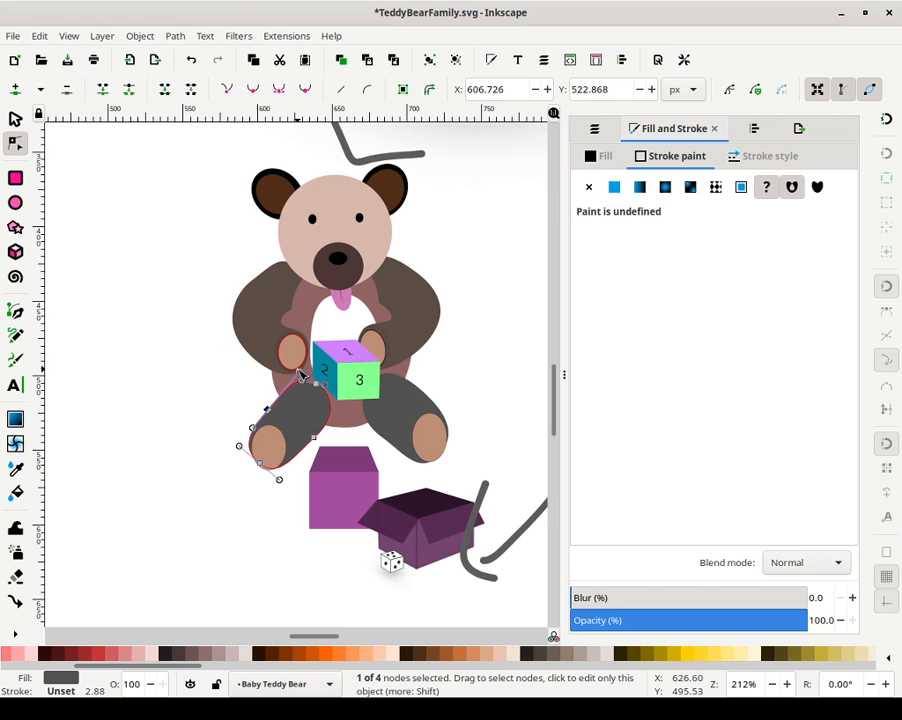
pyautogui.moveTo(300, 375)
pyautogui.mouseDown()
pyautogui.moveTo(310, 385)
pyautogui.moveTo(306, 371)
pyautogui.moveTo(279, 365)
pyautogui.moveTo(295, 357)
pyautogui.moveTo(285, 370)
pyautogui.mouseUp()
pyautogui.moveTo(256, 428); pyautogui.dragTo(253, 432)
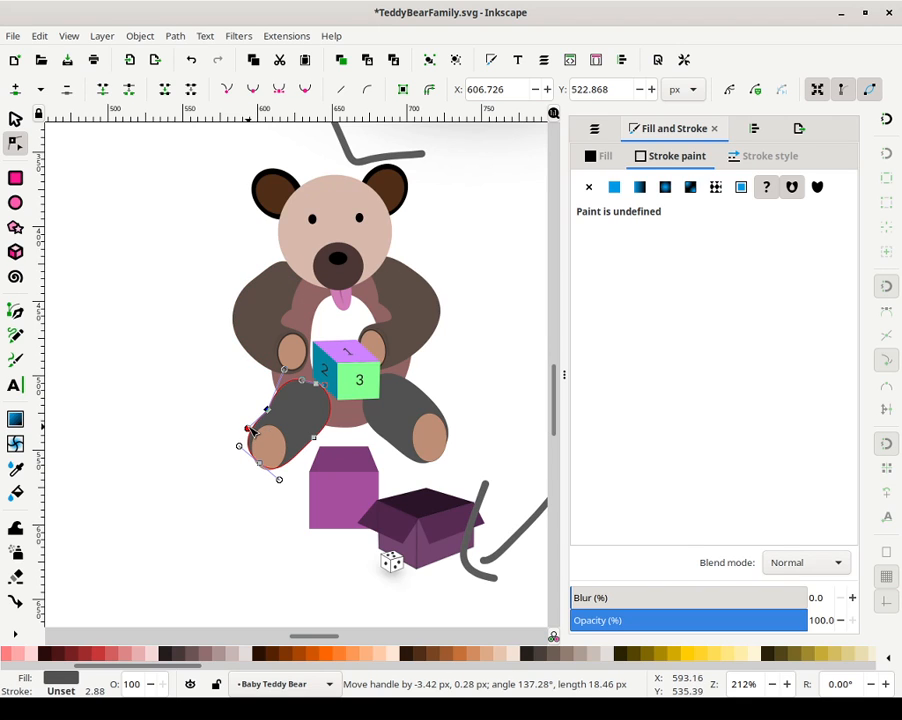
pyautogui.click(236, 470)
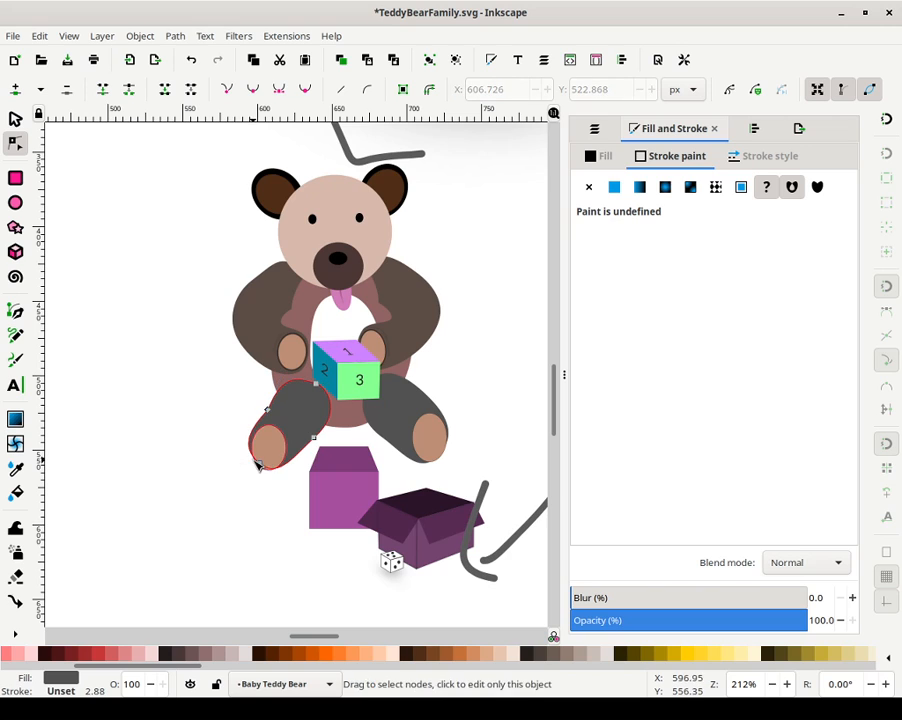
pyautogui.moveTo(258, 462); pyautogui.dragTo(258, 470)
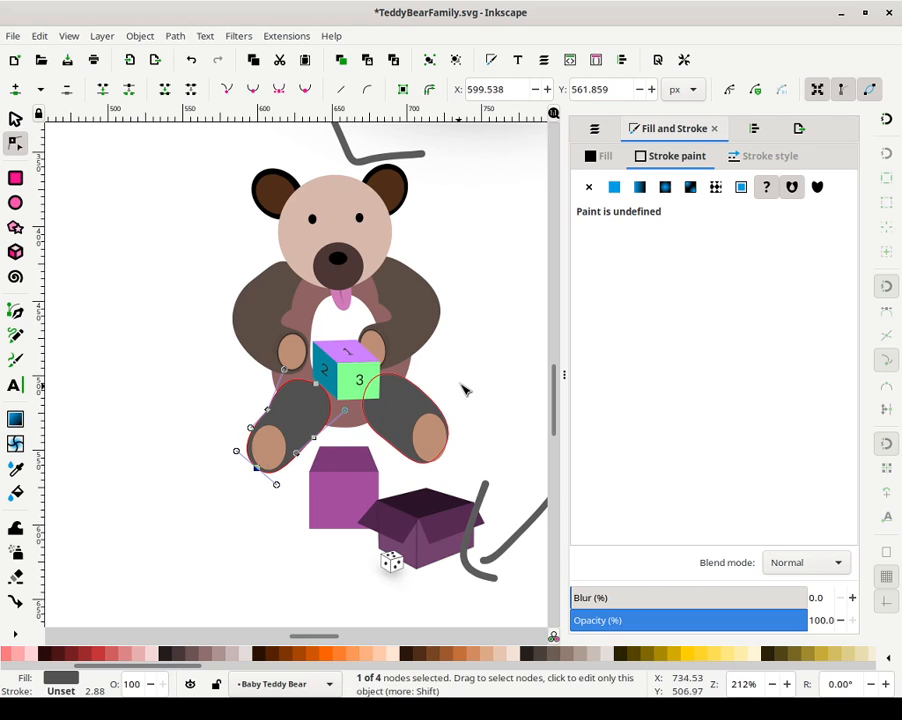
pyautogui.press('Escape')
# Reshape the right leg's foot end by moving its bottom node outward and adjusting both of its handles
pyautogui.click(436, 459)
pyautogui.moveTo(438, 462); pyautogui.dragTo(463, 434)
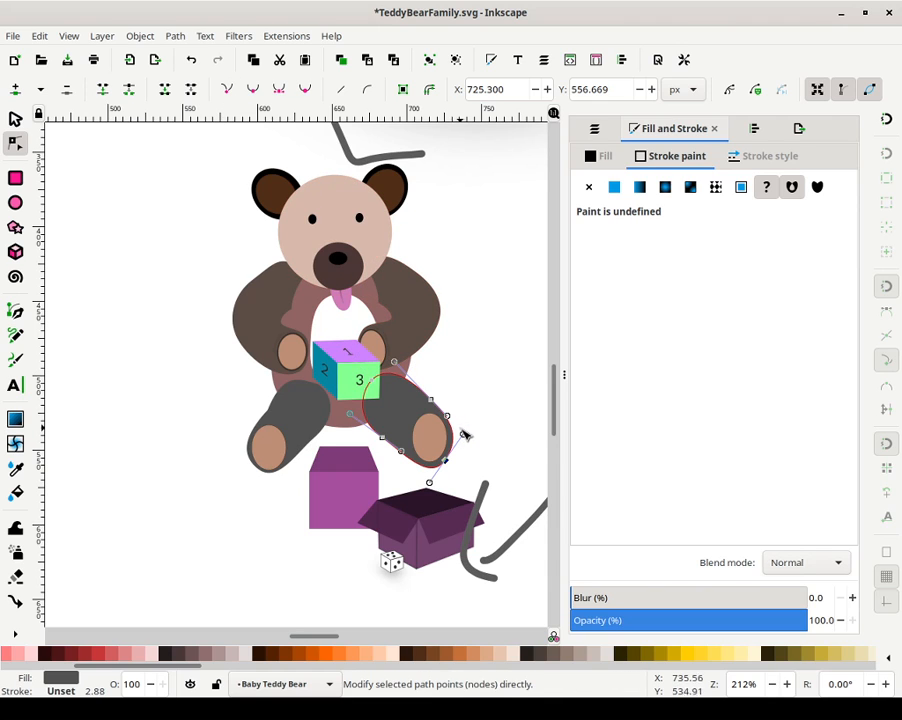
pyautogui.moveTo(465, 437); pyautogui.dragTo(458, 424)
pyautogui.moveTo(423, 475); pyautogui.dragTo(417, 479)
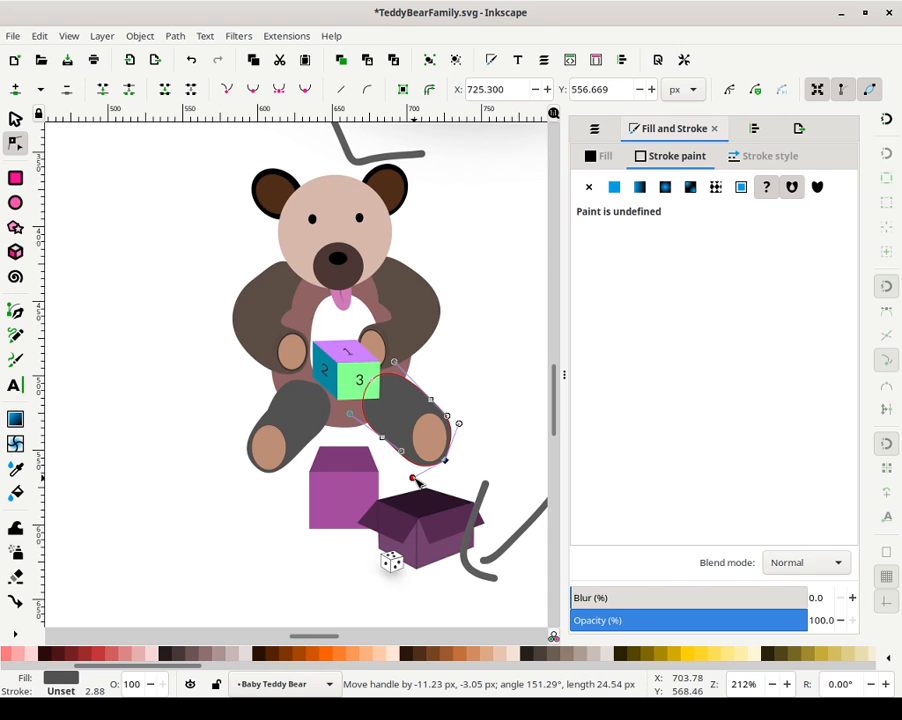
pyautogui.click(452, 398)
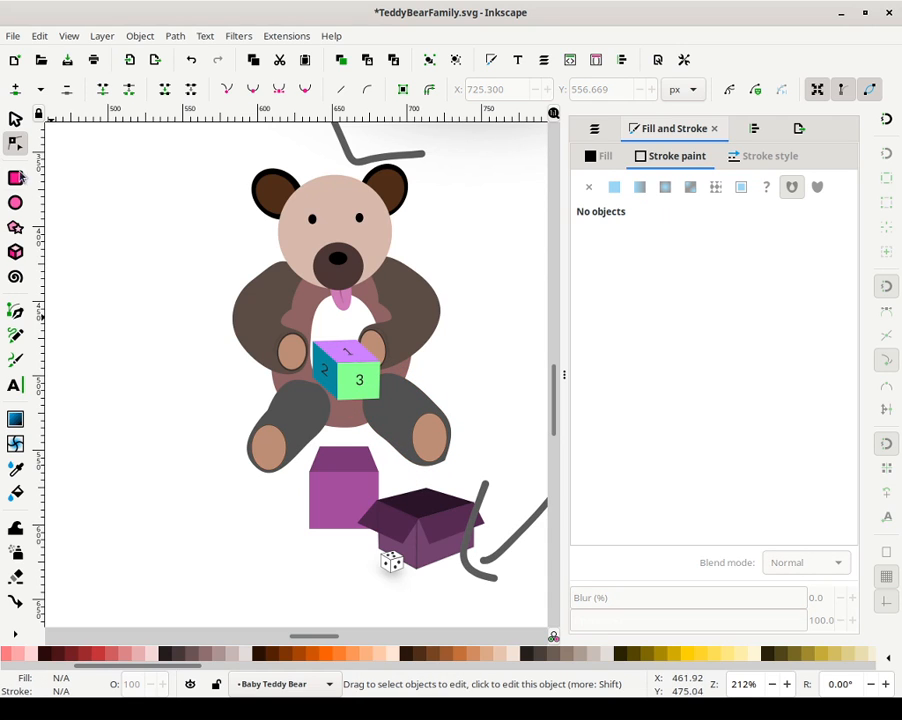
# Select both foot pads and replace their outline paint with a flat black colour
pyautogui.click(15, 118)
pyautogui.click(262, 450)
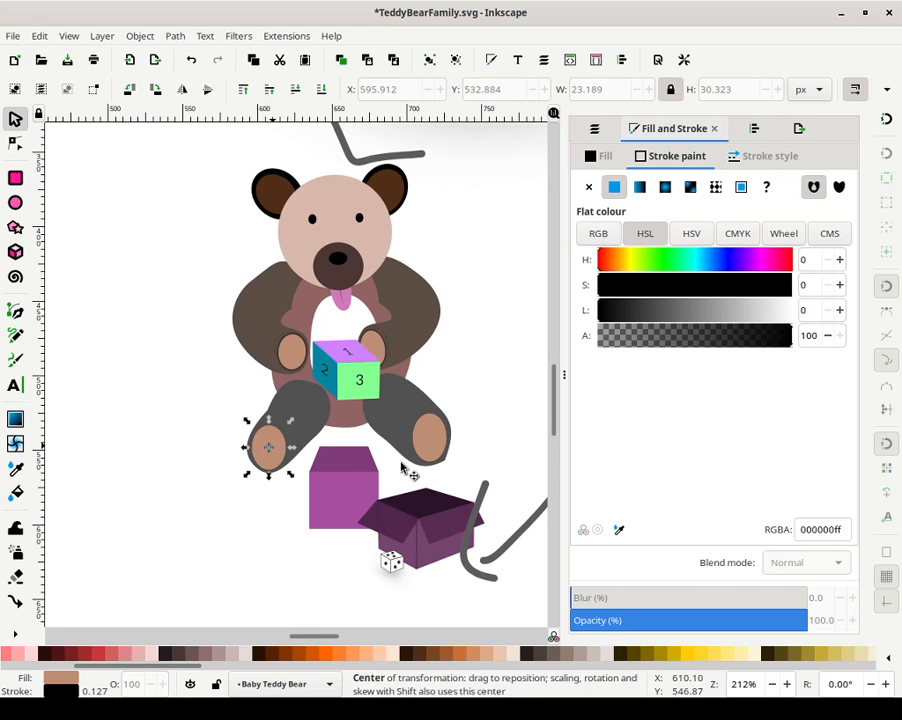
pyautogui.keyDown('shift'); pyautogui.click(450, 447); pyautogui.keyUp('shift')
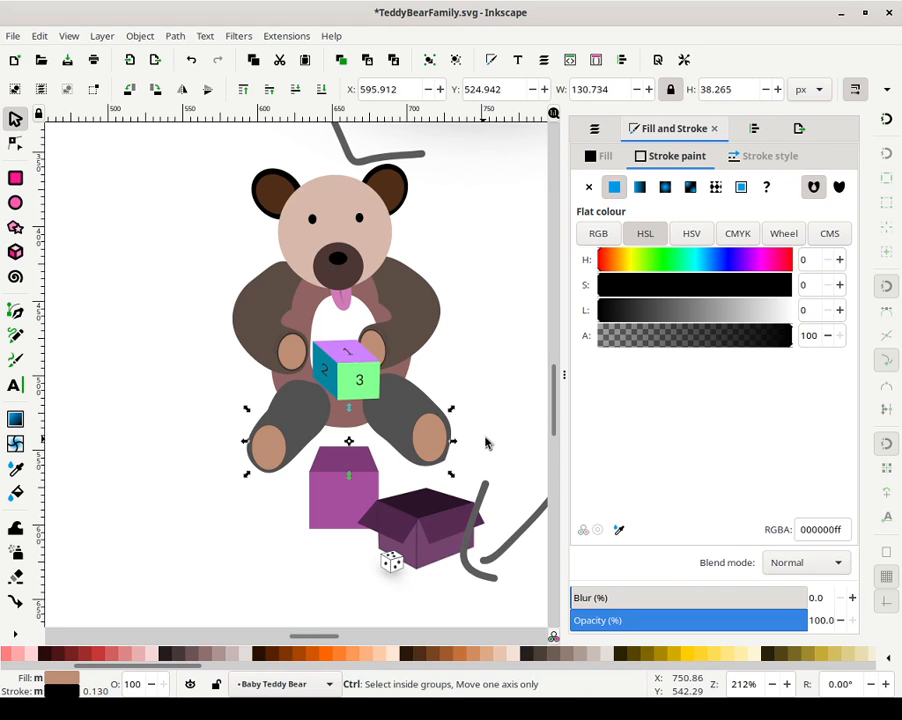
pyautogui.click(594, 187)
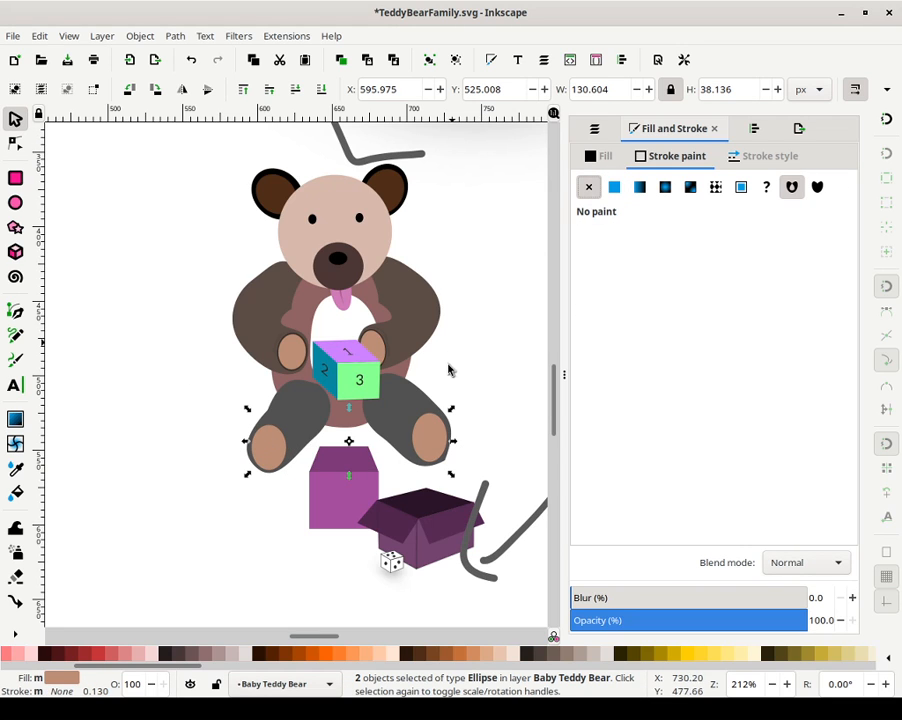
pyautogui.click(614, 187)
# Switch the foot pads' outline width unit to px and try widths of 5 and 4.5 px
pyautogui.click(735, 156)
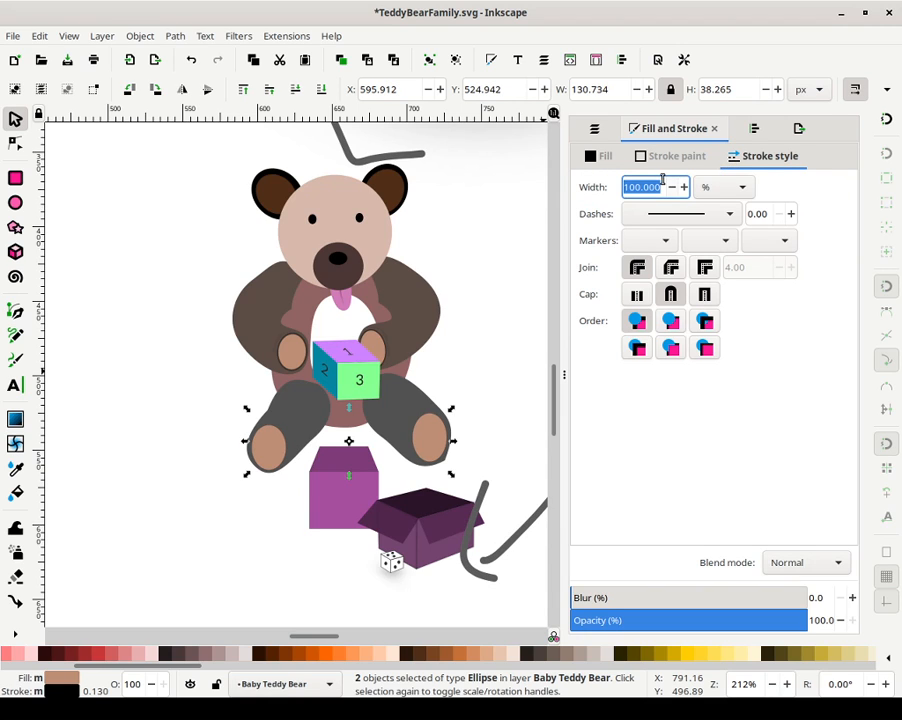
pyautogui.click(720, 187)
pyautogui.click(702, 167)
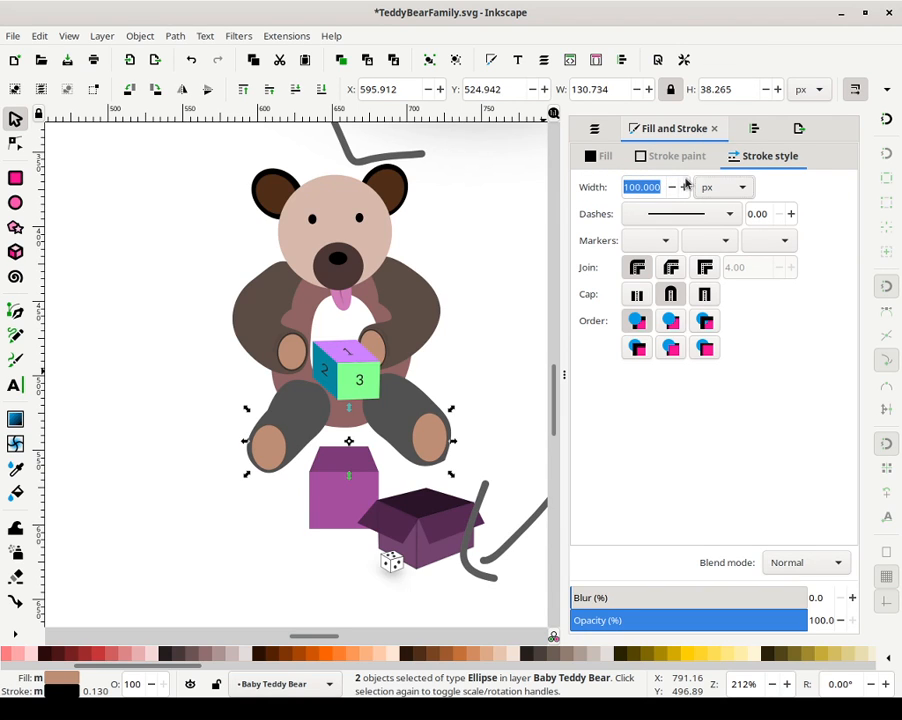
pyautogui.write('5')
pyautogui.press('Return')
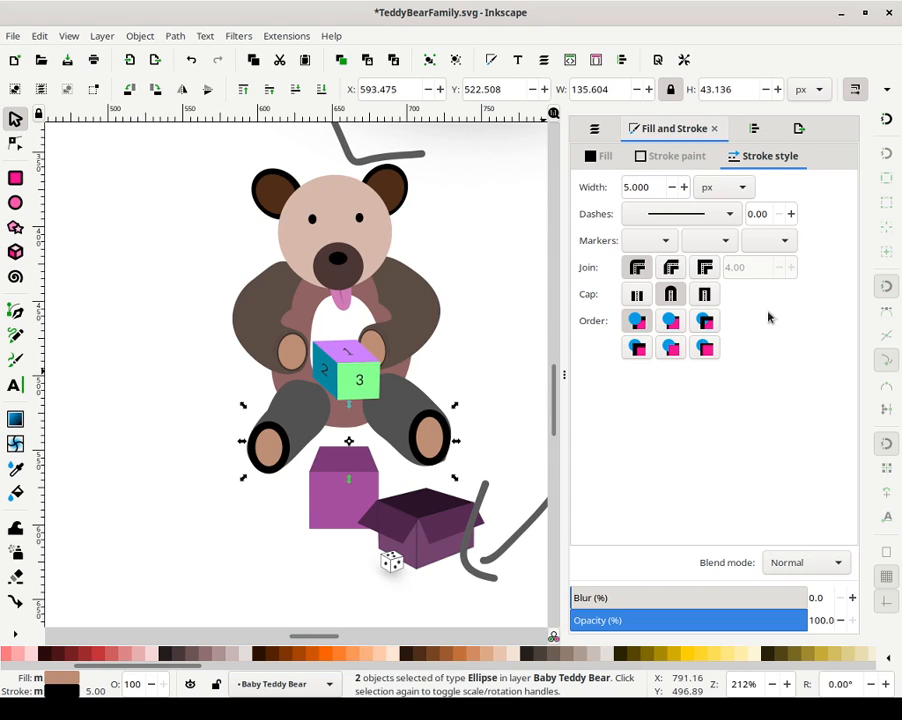
pyautogui.click(677, 187)
pyautogui.click(677, 187)
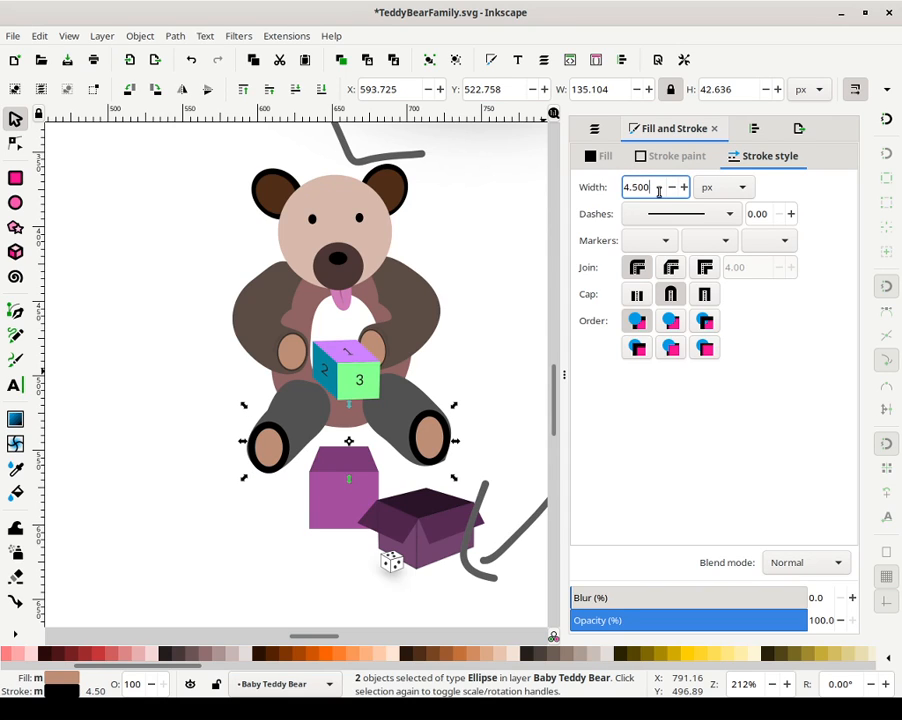
# Set the outline width of both foot pads to 1 px
pyautogui.doubleClick(657, 189)
pyautogui.write('1')
pyautogui.press('Return')
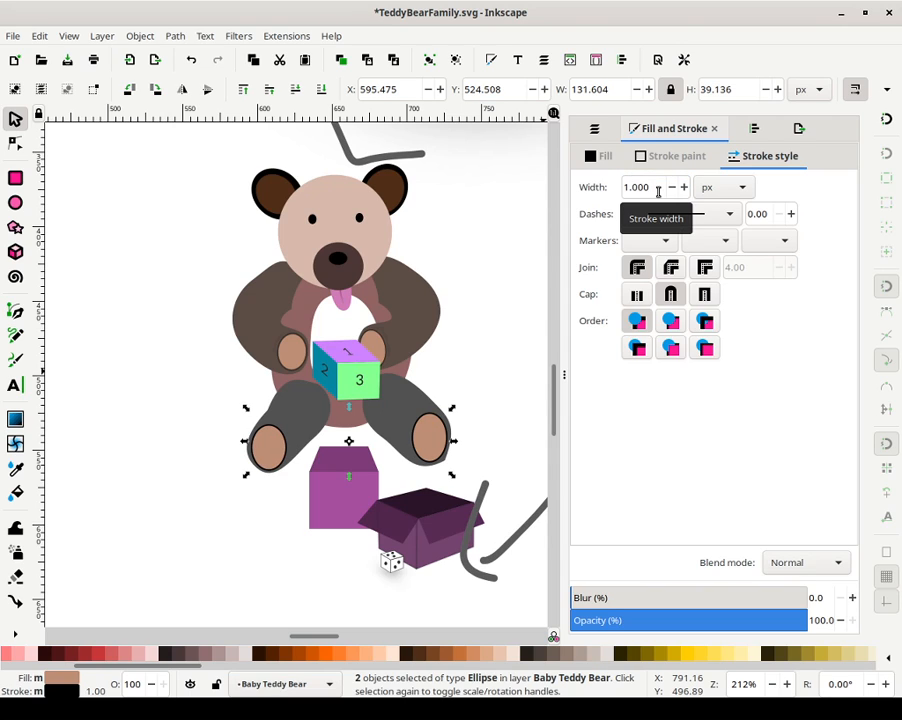
# Increase the outline width of both foot pads to 1.5 px
pyautogui.click(685, 187)
pyautogui.click(685, 187)
pyautogui.click(685, 187)
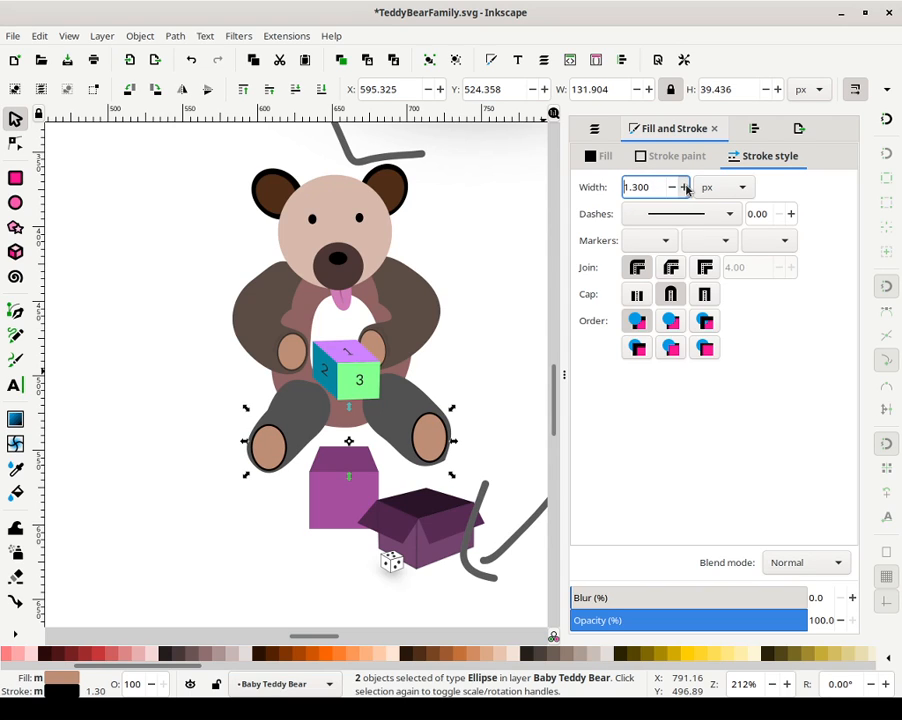
pyautogui.click(685, 187)
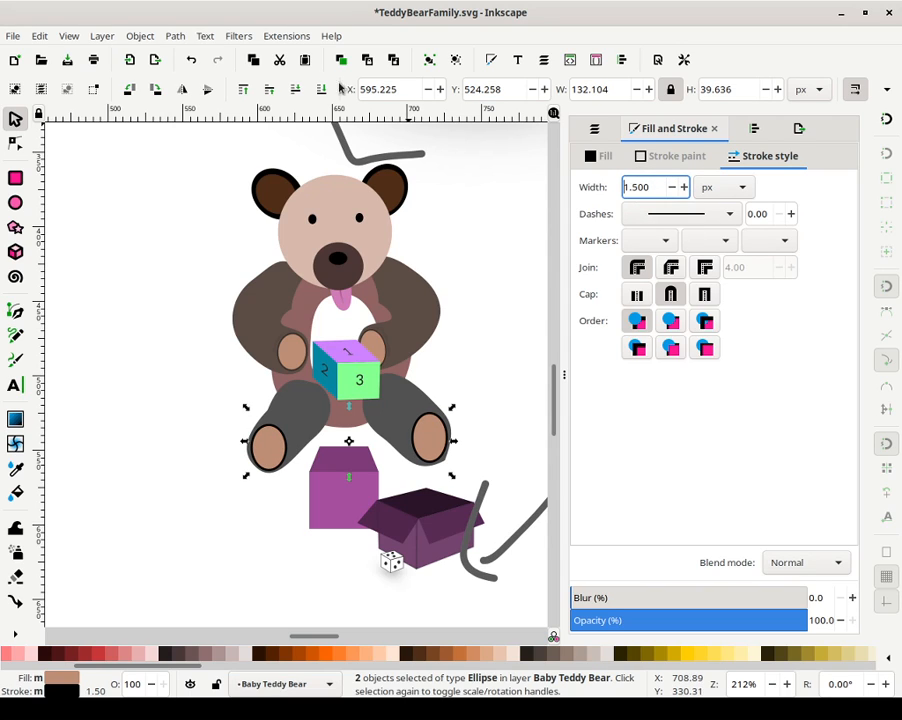
# Soften the foot pads' outline paint to a semi-transparent dark grey with lightness about 17 and alpha 64
pyautogui.click(668, 156)
pyautogui.moveTo(674, 348)
pyautogui.mouseDown()
pyautogui.moveTo(653, 345)
pyautogui.moveTo(671, 345)
pyautogui.mouseUp()
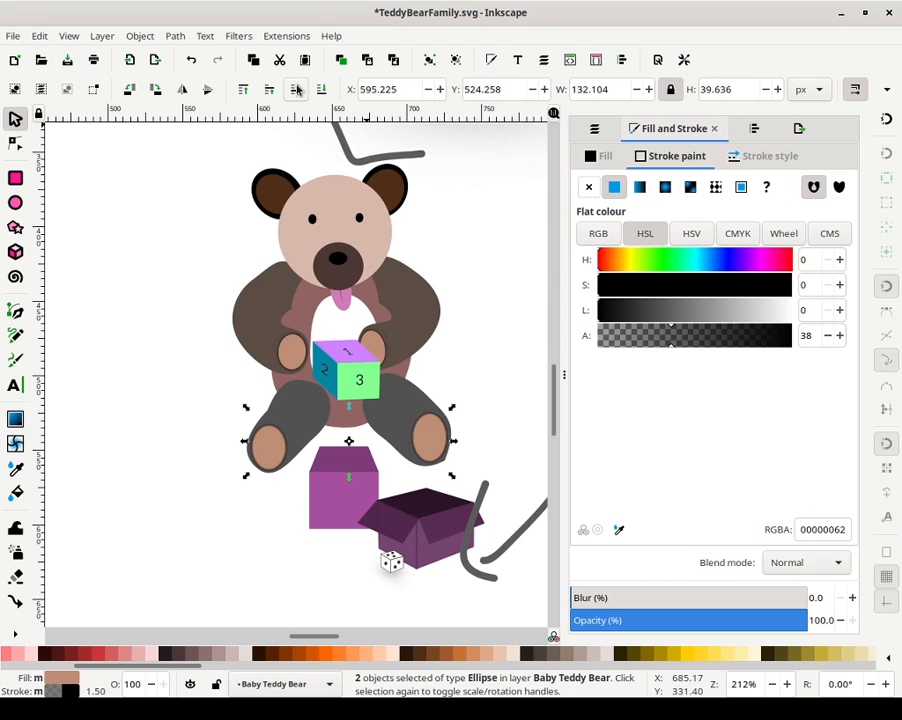
pyautogui.click(724, 340)
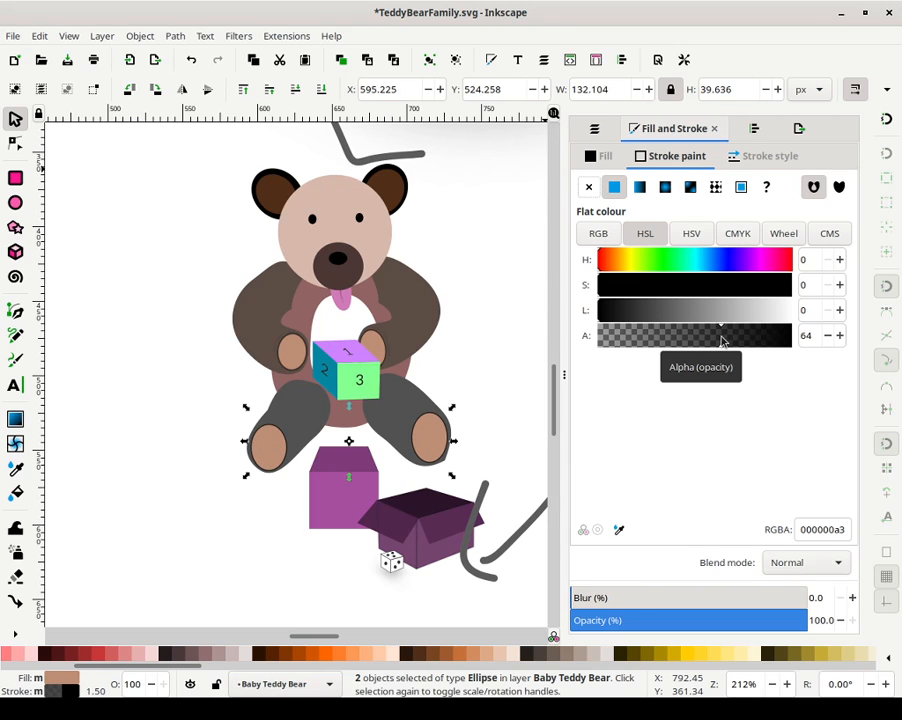
pyautogui.moveTo(630, 313); pyautogui.dragTo(627, 311)
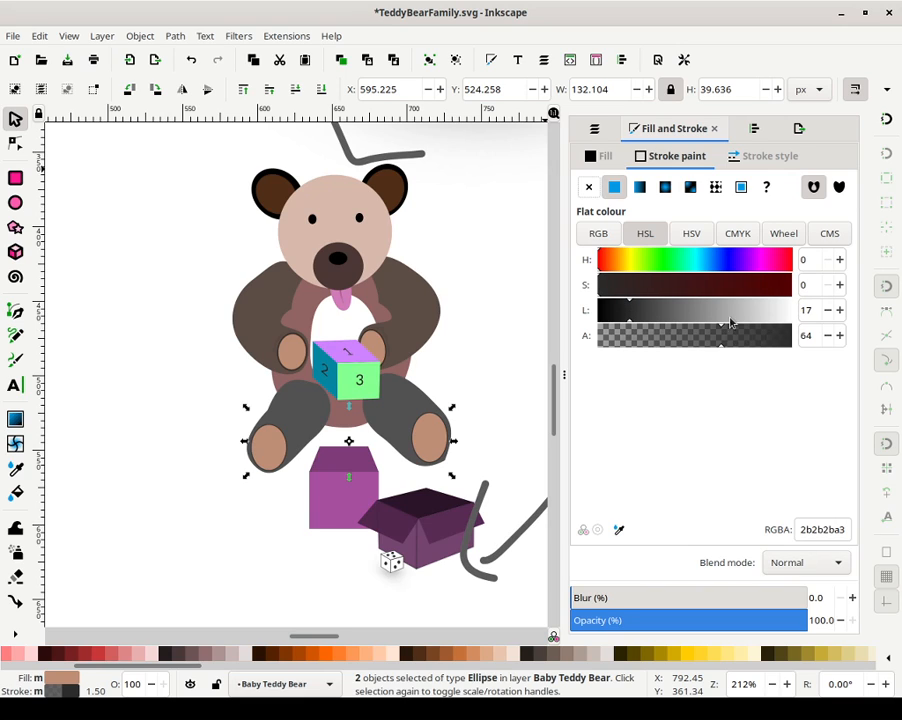
pyautogui.click(839, 311)
pyautogui.click(828, 316)
pyautogui.click(502, 352)
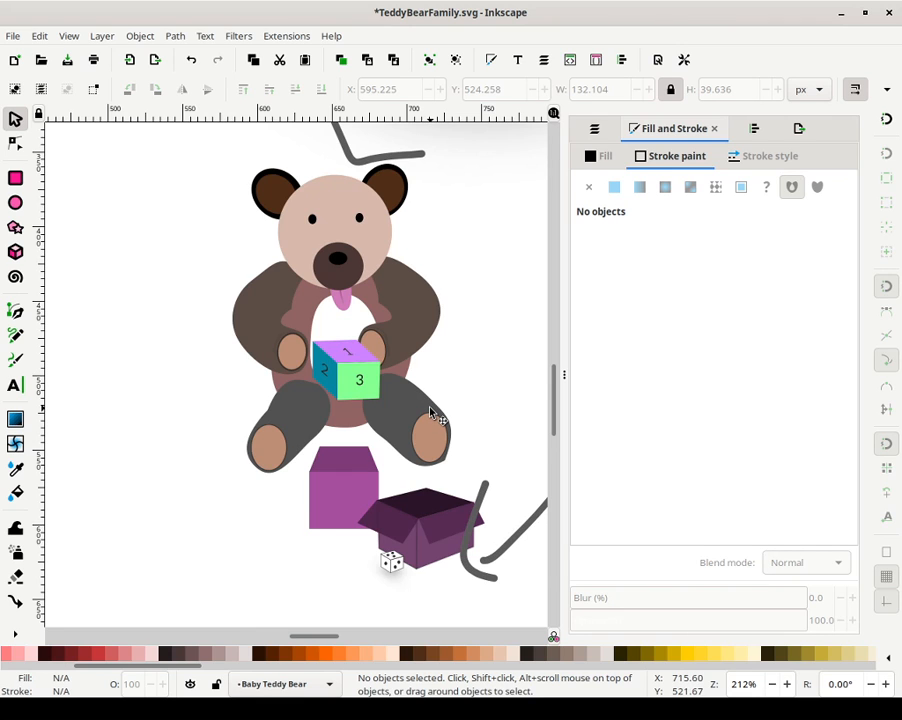
# Move the right leg's lower inner node to X 676.416, Y 536.178 px and adjust its handle
pyautogui.press('-')
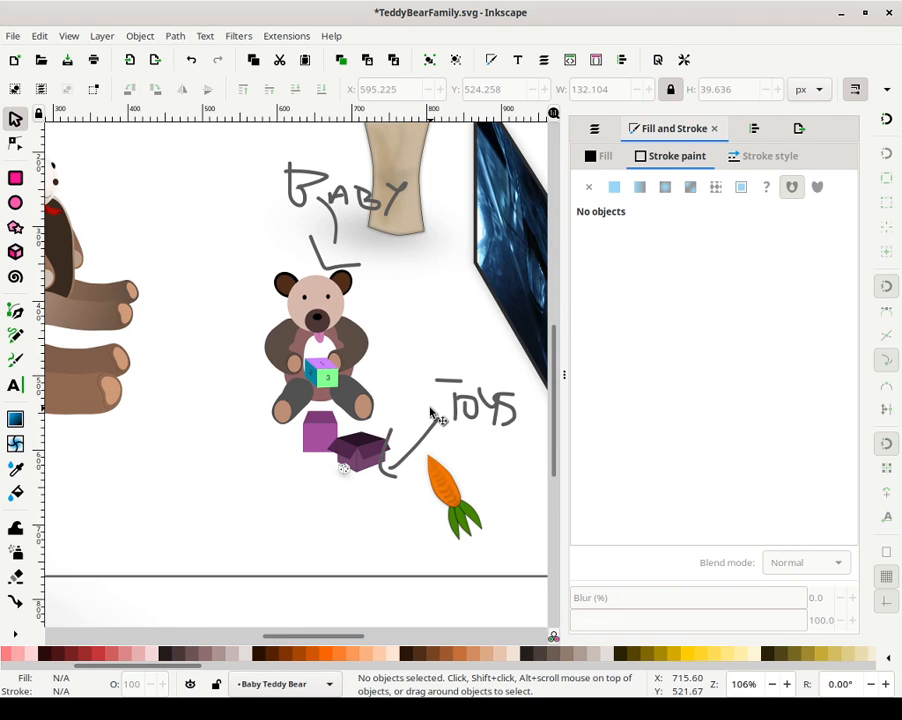
pyautogui.doubleClick(340, 400)
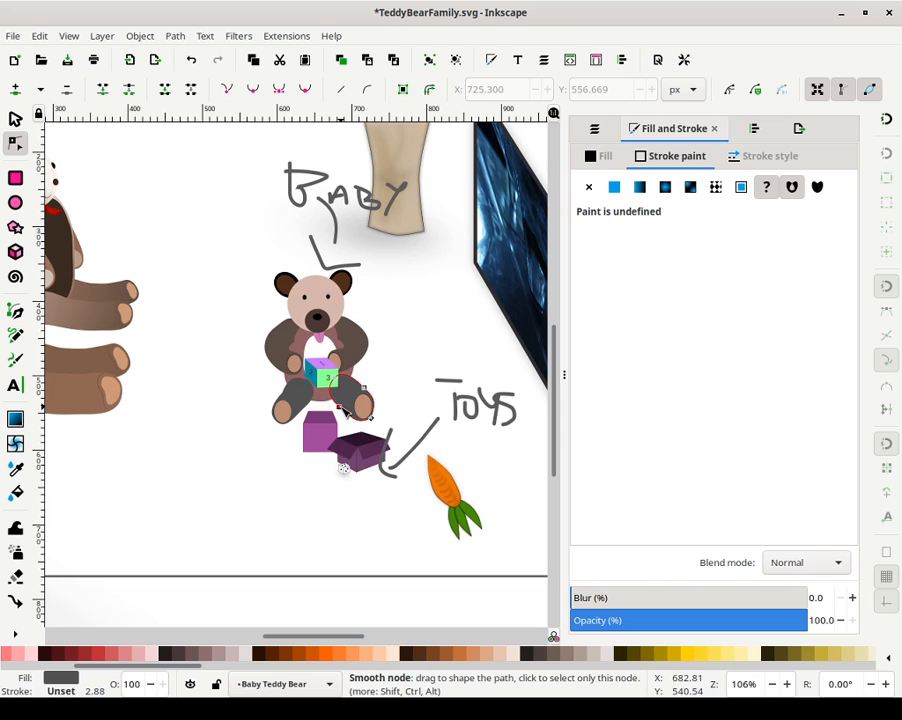
pyautogui.moveTo(341, 408); pyautogui.dragTo(349, 409)
pyautogui.click(232, 88)
pyautogui.click(396, 290)
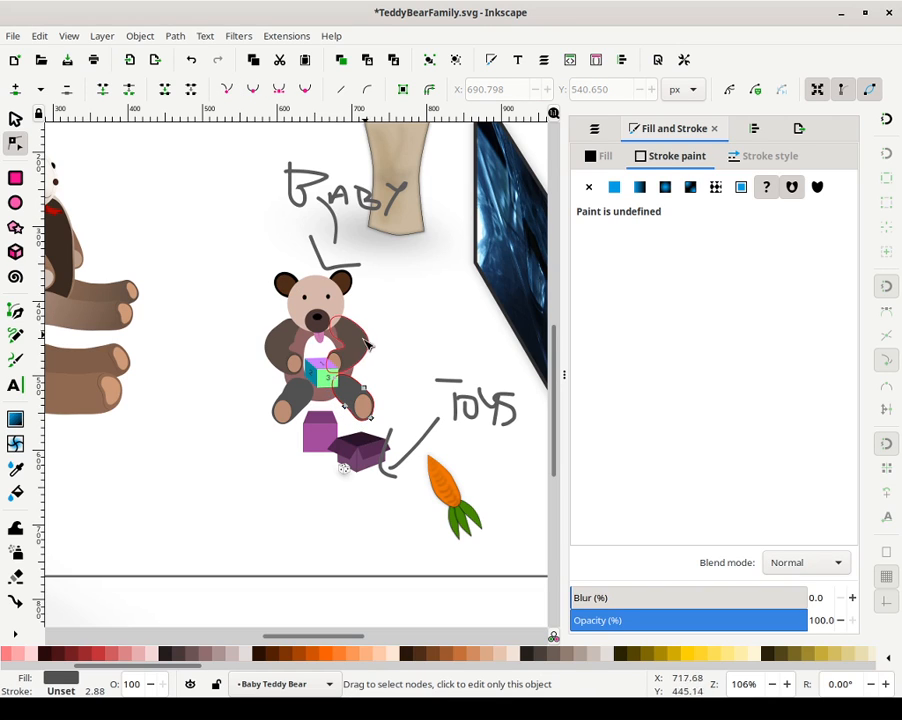
pyautogui.click(358, 410)
pyautogui.moveTo(337, 395)
pyautogui.mouseDown()
pyautogui.moveTo(333, 404)
pyautogui.moveTo(307, 392)
pyautogui.moveTo(320, 400)
pyautogui.mouseUp()
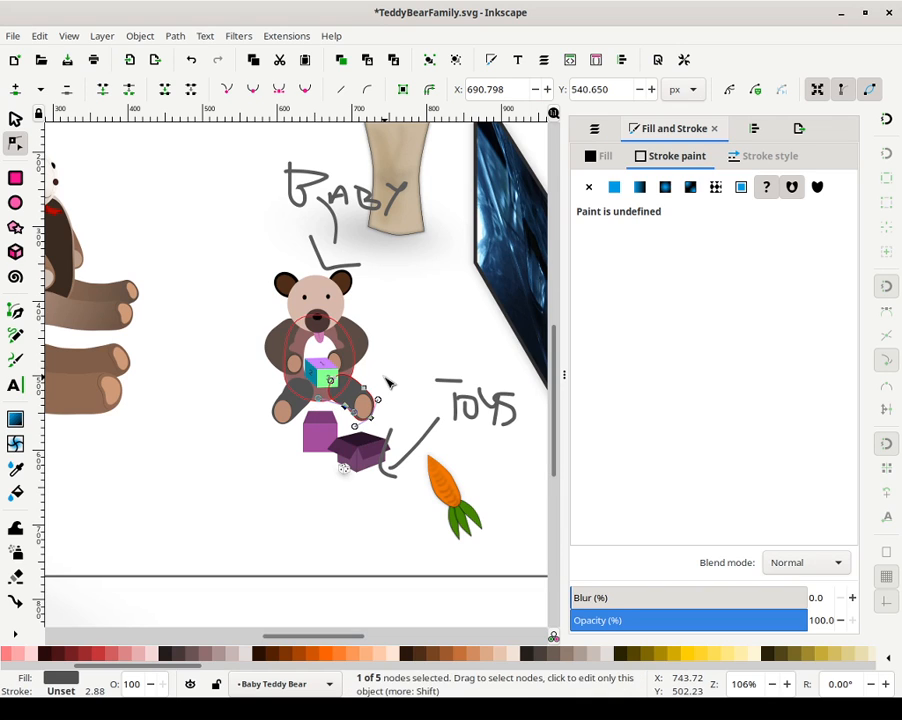
pyautogui.click(389, 378)
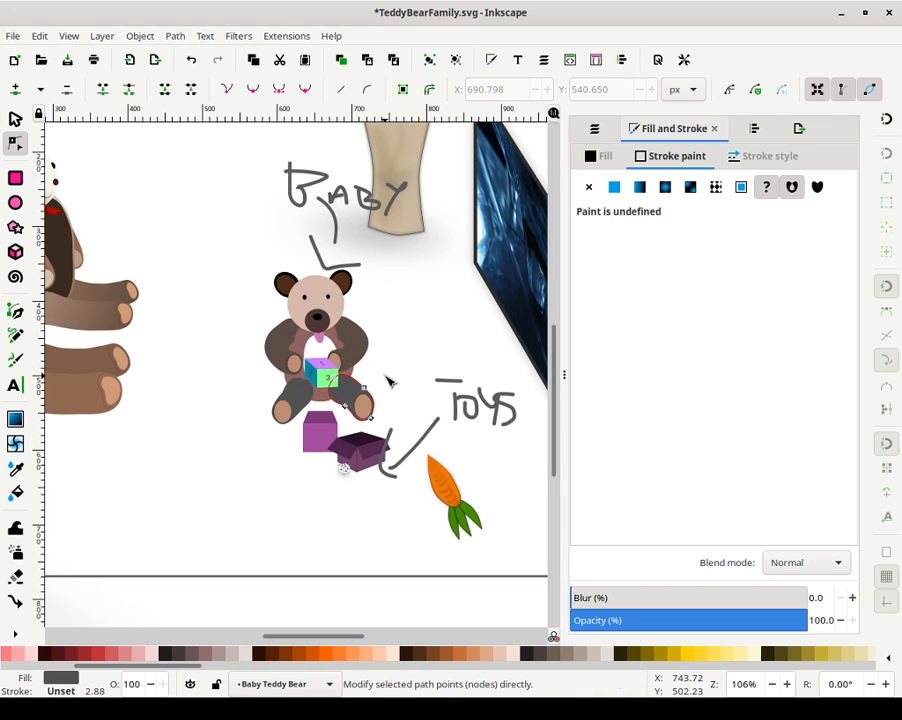
pyautogui.click(343, 406)
pyautogui.moveTo(345, 405); pyautogui.dragTo(331, 398)
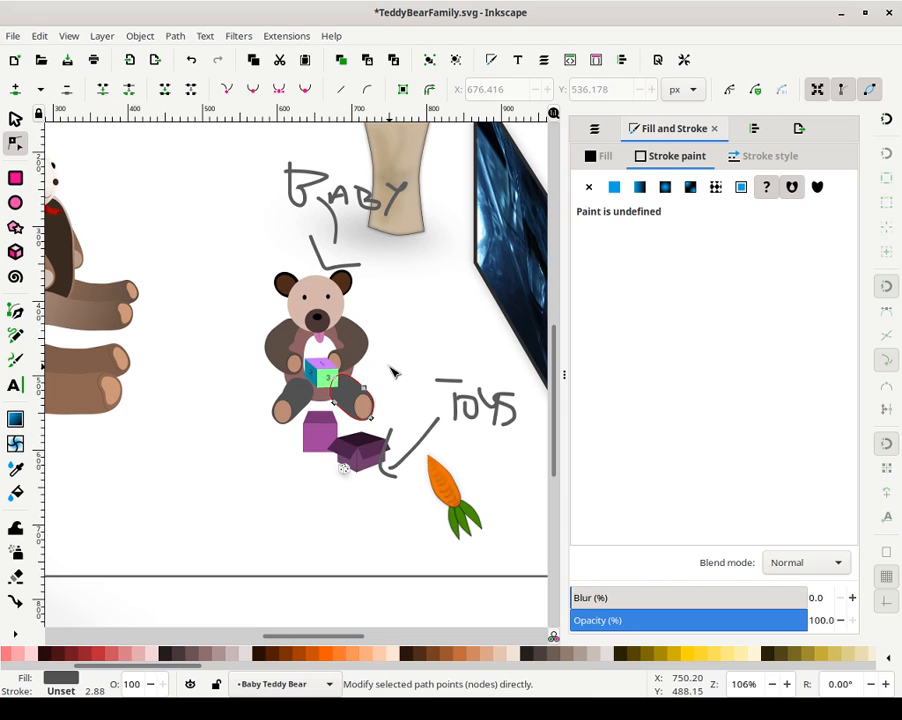
pyautogui.click(393, 372)
# Adjust the curve handles of the right leg's foot-end node and its upper outer node
pyautogui.click(372, 414)
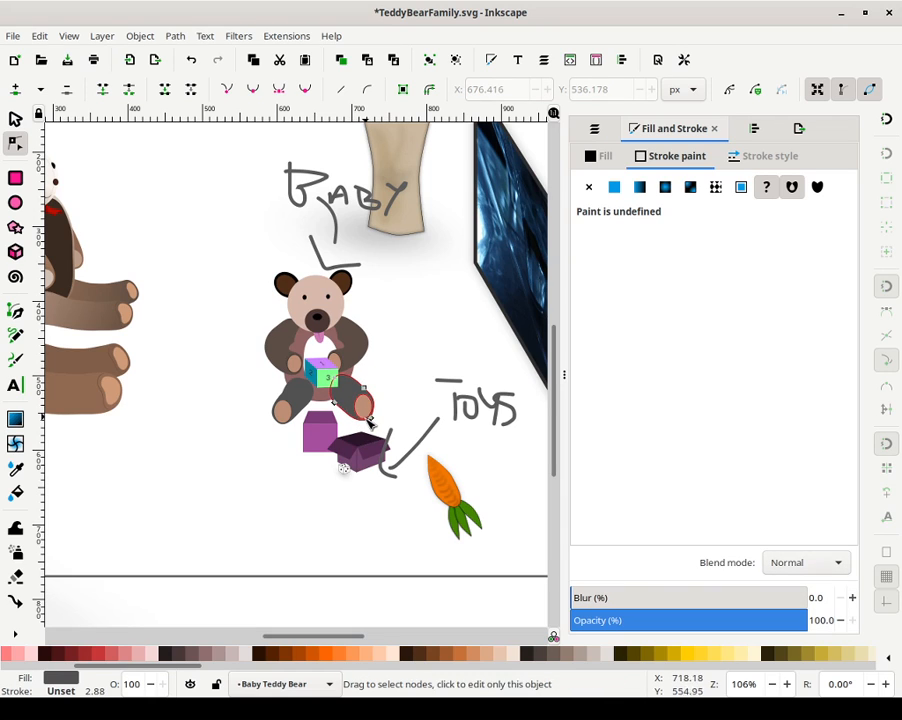
pyautogui.moveTo(354, 426)
pyautogui.mouseDown()
pyautogui.moveTo(369, 432)
pyautogui.moveTo(362, 428)
pyautogui.moveTo(380, 409)
pyautogui.mouseUp()
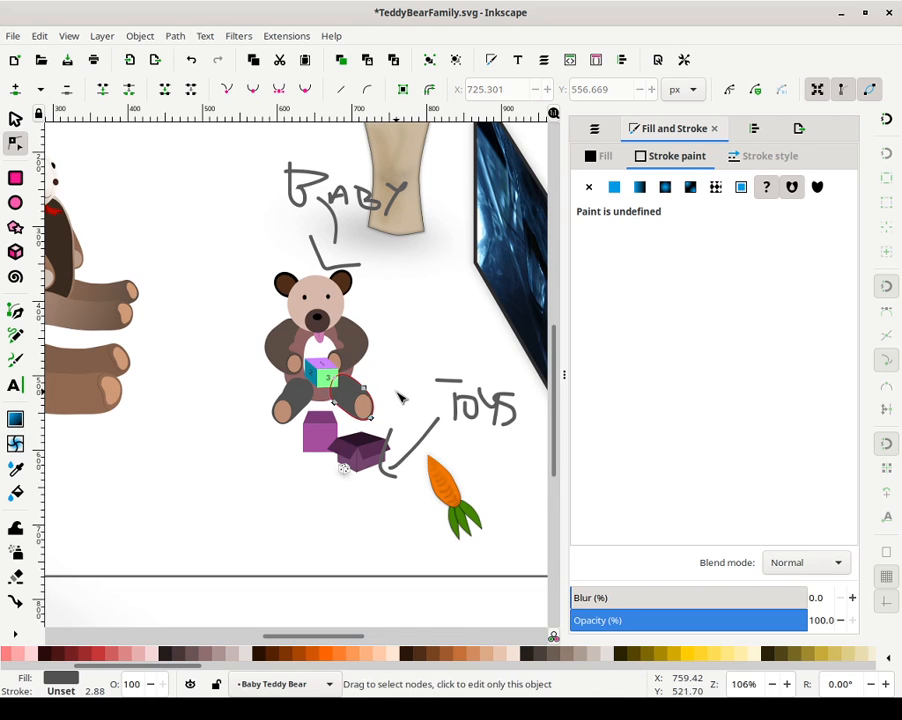
pyautogui.click(397, 391)
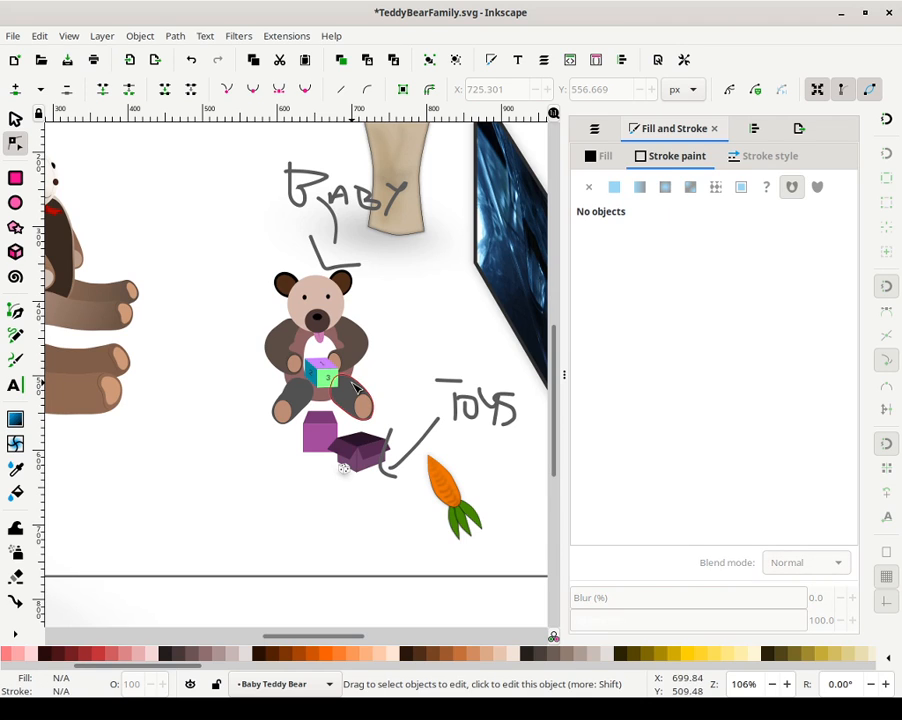
pyautogui.click(361, 383)
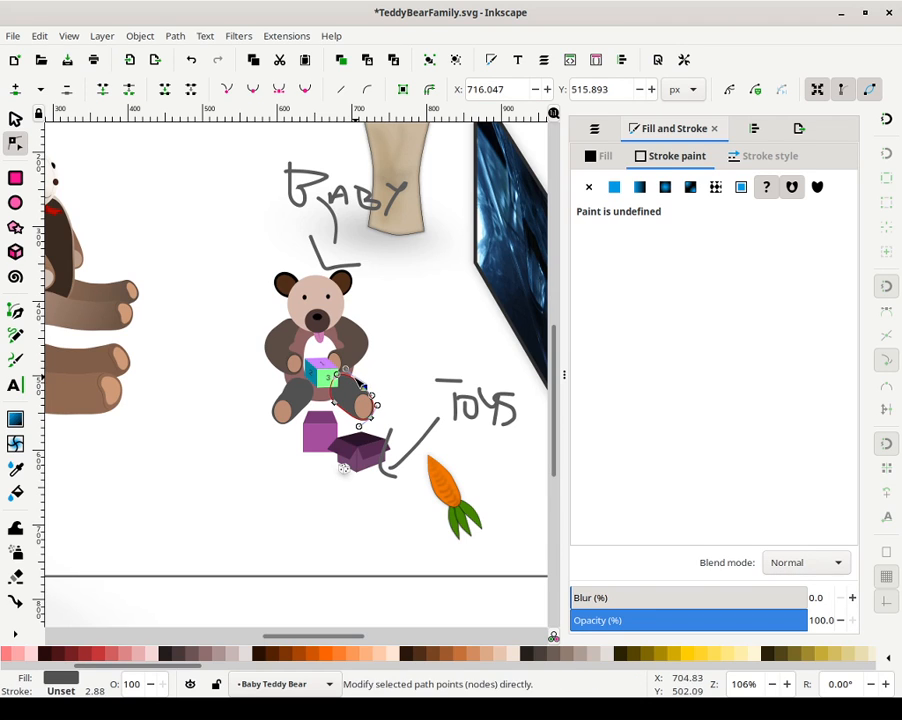
pyautogui.moveTo(346, 371)
pyautogui.mouseDown()
pyautogui.moveTo(340, 383)
pyautogui.moveTo(362, 379)
pyautogui.moveTo(345, 373)
pyautogui.moveTo(364, 364)
pyautogui.mouseUp()
pyautogui.click(368, 358)
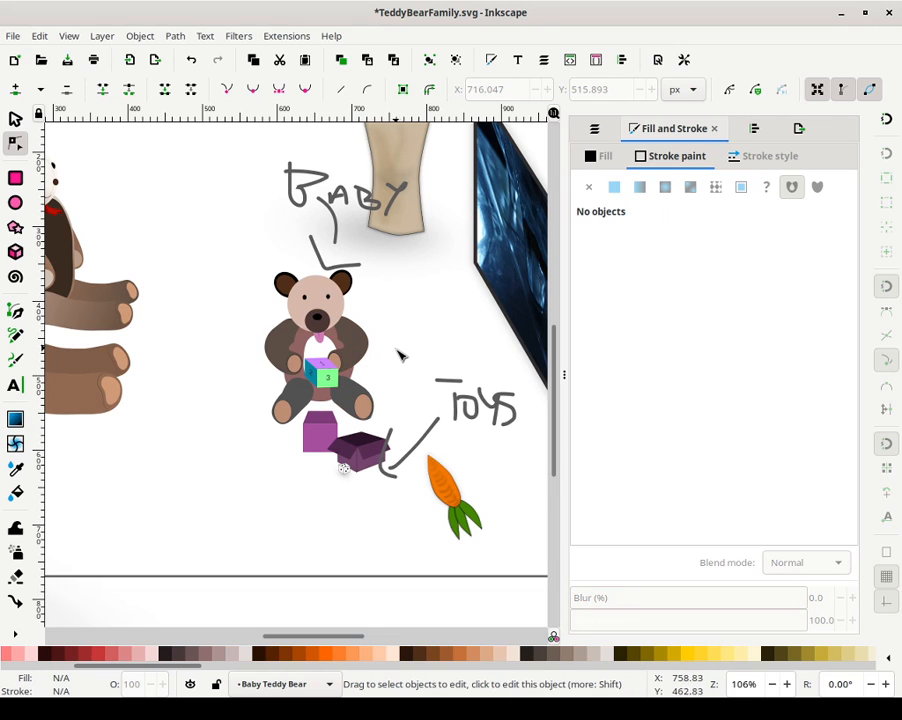
# Move the right leg's upper outer node to X 708.949, Y 516.276 px and adjust its handle toward the foot
pyautogui.click(365, 397)
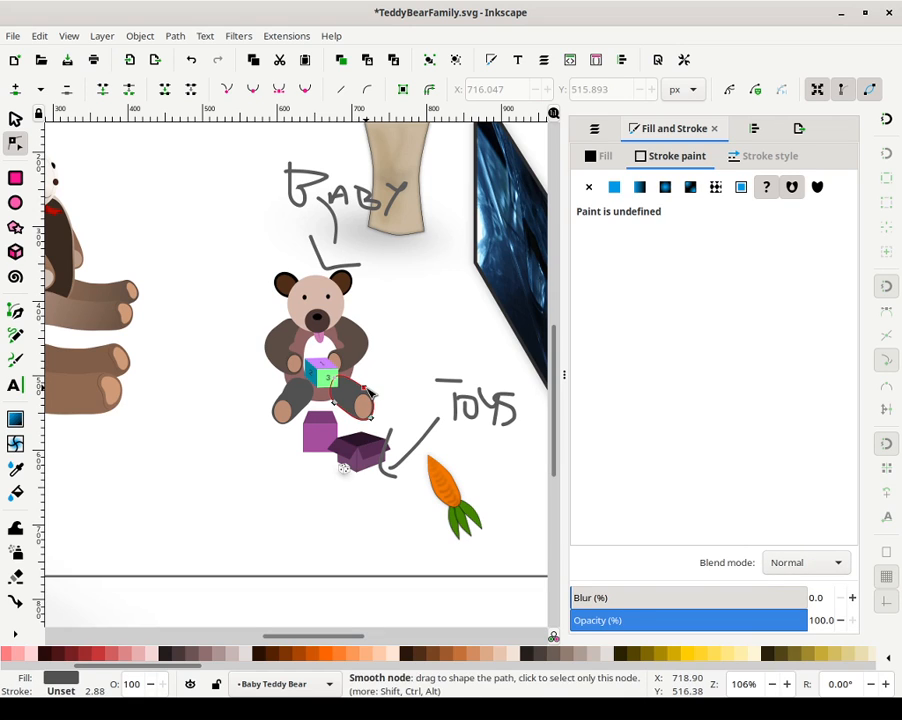
pyautogui.click(367, 387)
pyautogui.moveTo(367, 387); pyautogui.dragTo(355, 392)
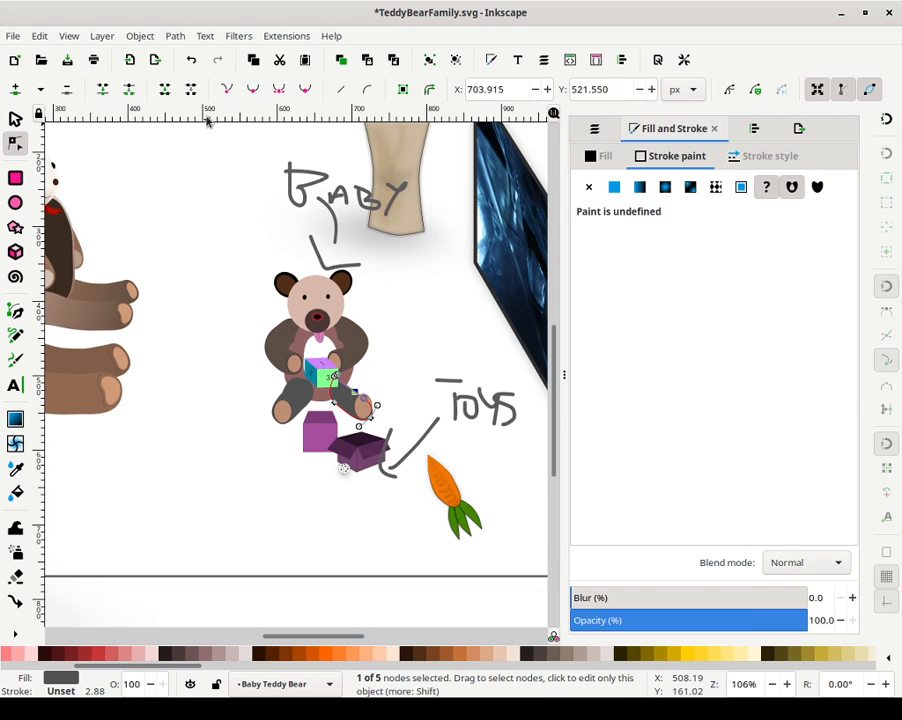
pyautogui.press('Escape')
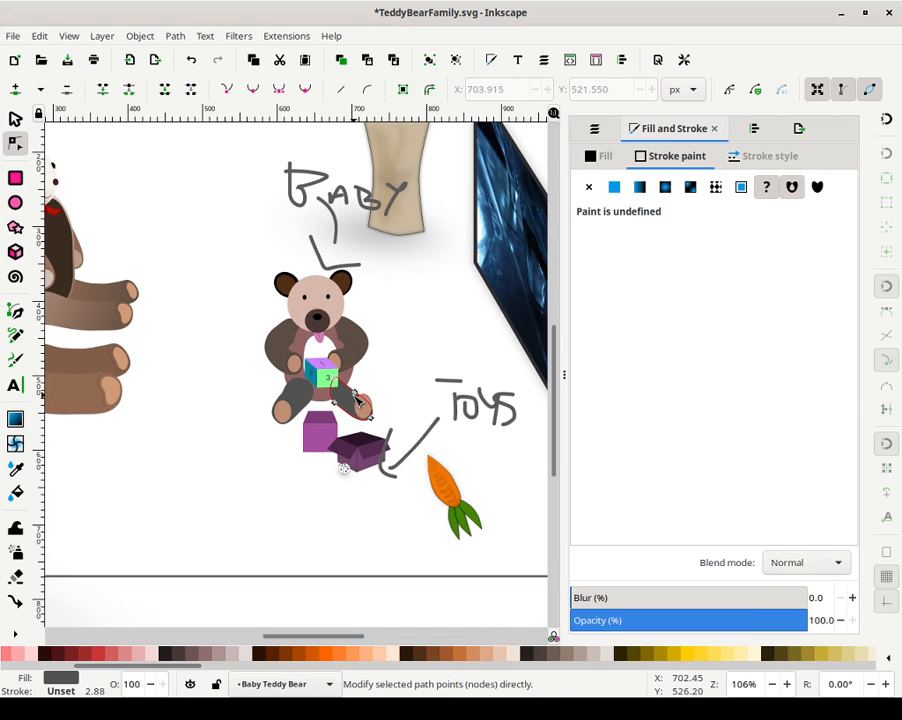
pyautogui.moveTo(360, 396)
pyautogui.mouseDown()
pyautogui.moveTo(353, 369)
pyautogui.moveTo(338, 370)
pyautogui.moveTo(359, 373)
pyautogui.moveTo(350, 377)
pyautogui.moveTo(357, 366)
pyautogui.moveTo(352, 378)
pyautogui.mouseUp()
pyautogui.click(397, 391)
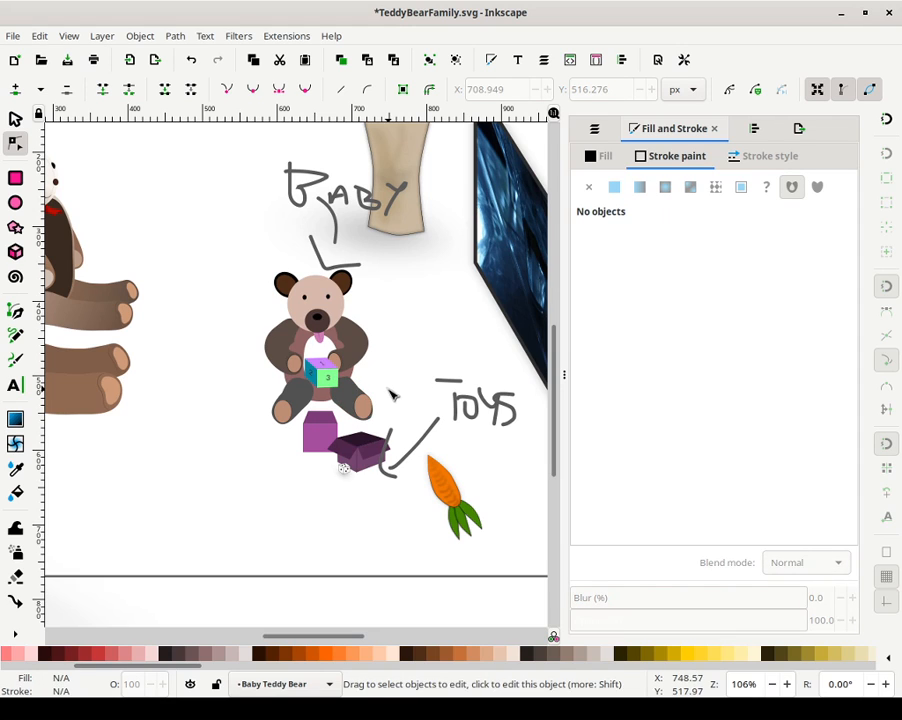
pyautogui.click(376, 403)
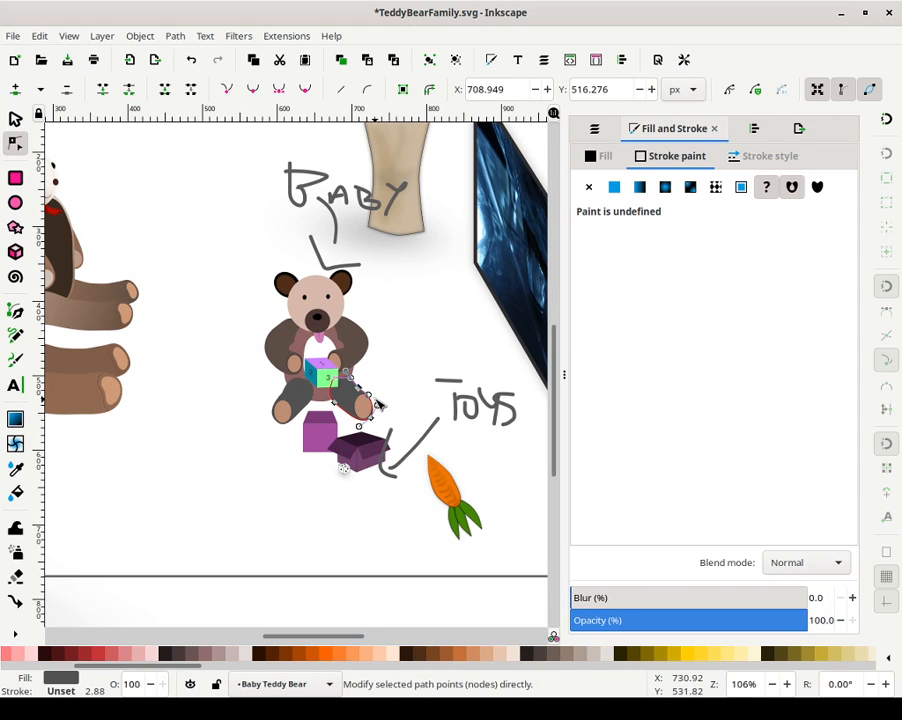
pyautogui.moveTo(370, 399)
pyautogui.mouseDown()
pyautogui.moveTo(376, 392)
pyautogui.moveTo(380, 403)
pyautogui.mouseUp()
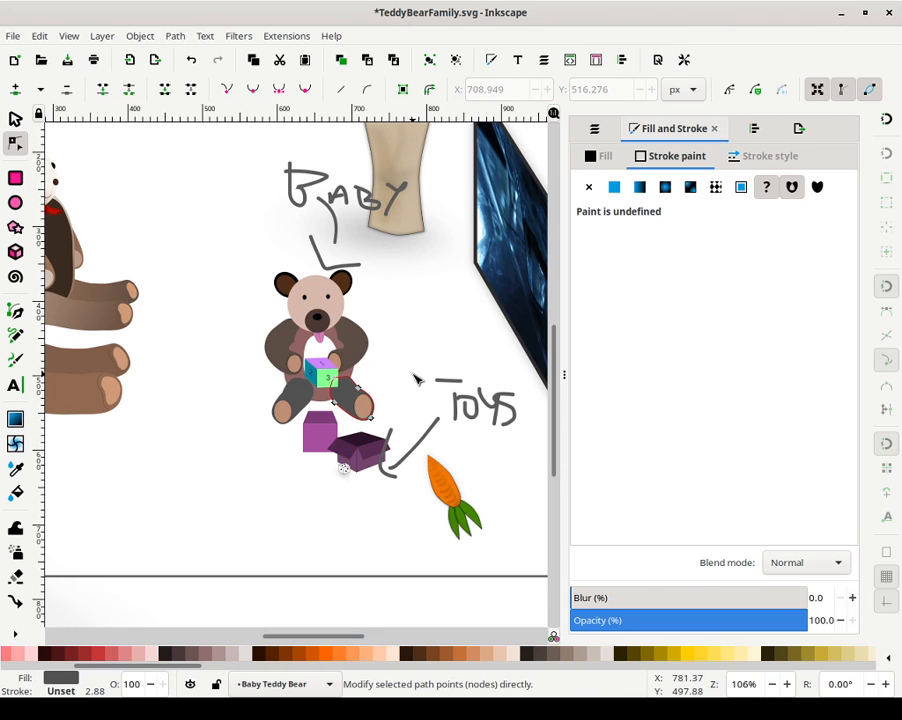
pyautogui.click(418, 379)
# Lock the Baby Teddy Bear layer and unlock the Toys layer
pyautogui.press('-')
pyautogui.press('-')
pyautogui.press('-')
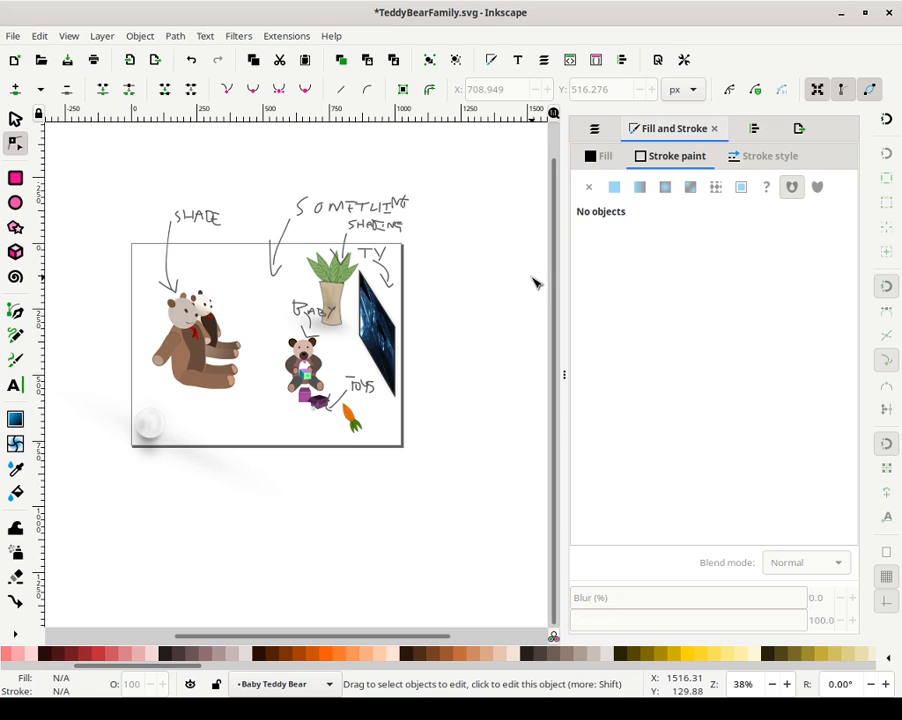
pyautogui.click(594, 130)
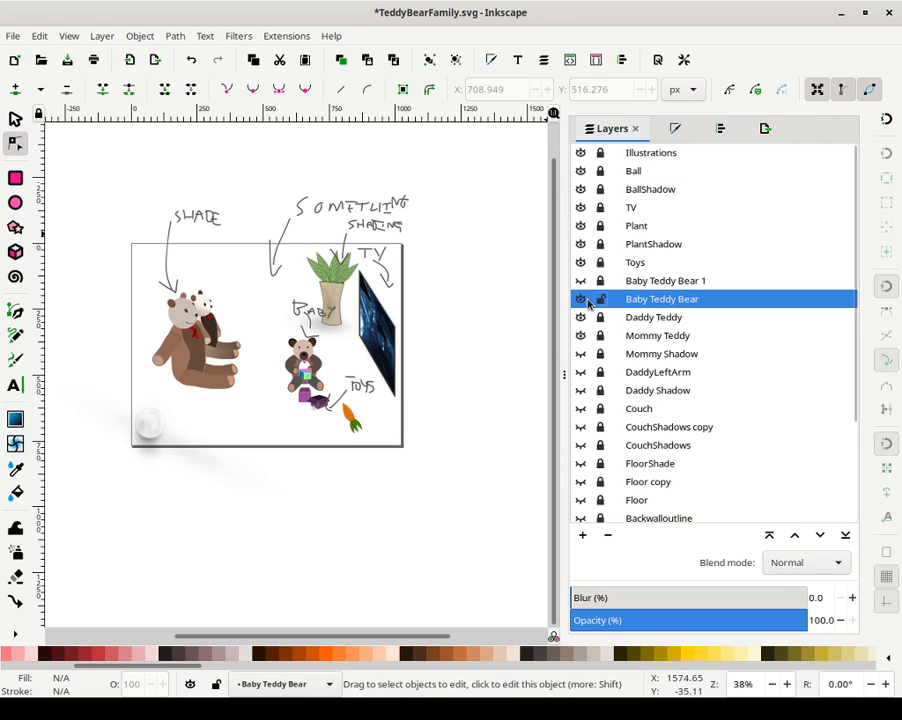
pyautogui.click(599, 300)
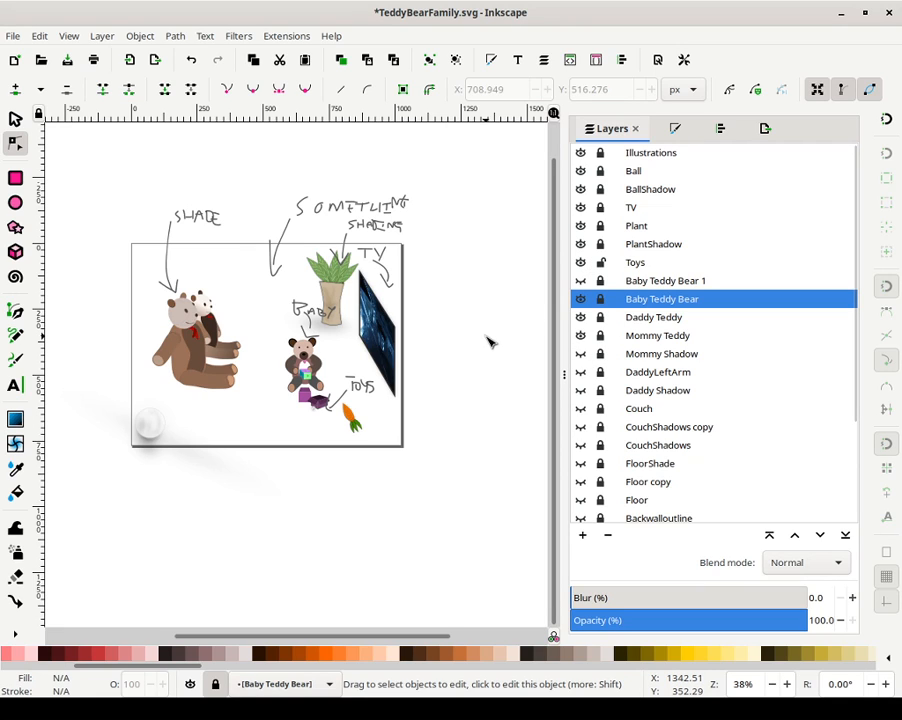
pyautogui.write('-')
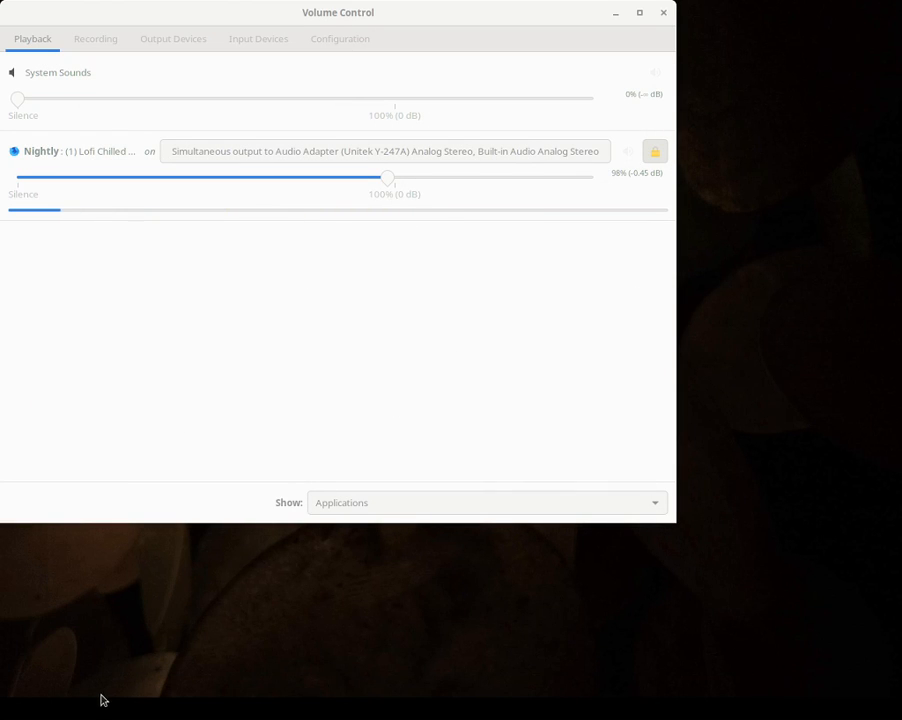
# Search the applications for "ink" to launch Inkscape and minimise the Volume Control window
pyautogui.click(18, 713)
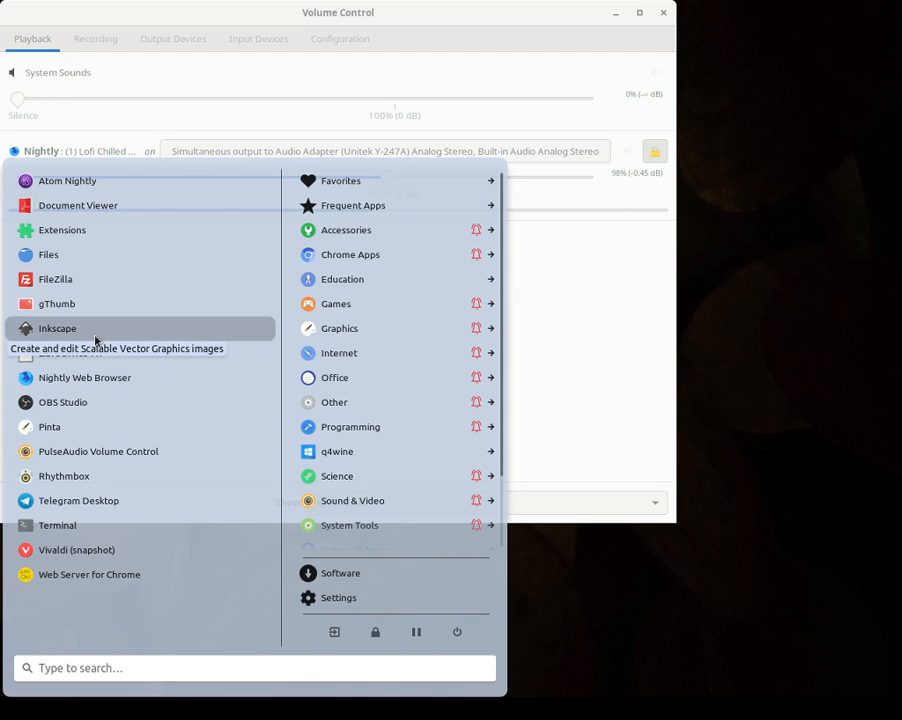
pyautogui.click(745, 442)
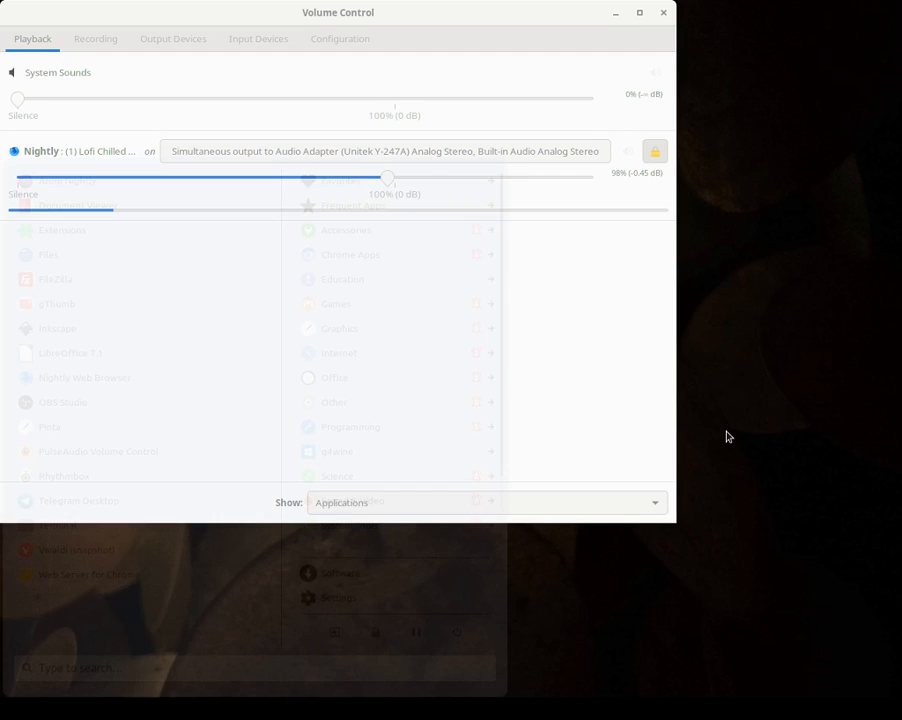
pyautogui.hotkey('ctrl', 'space')
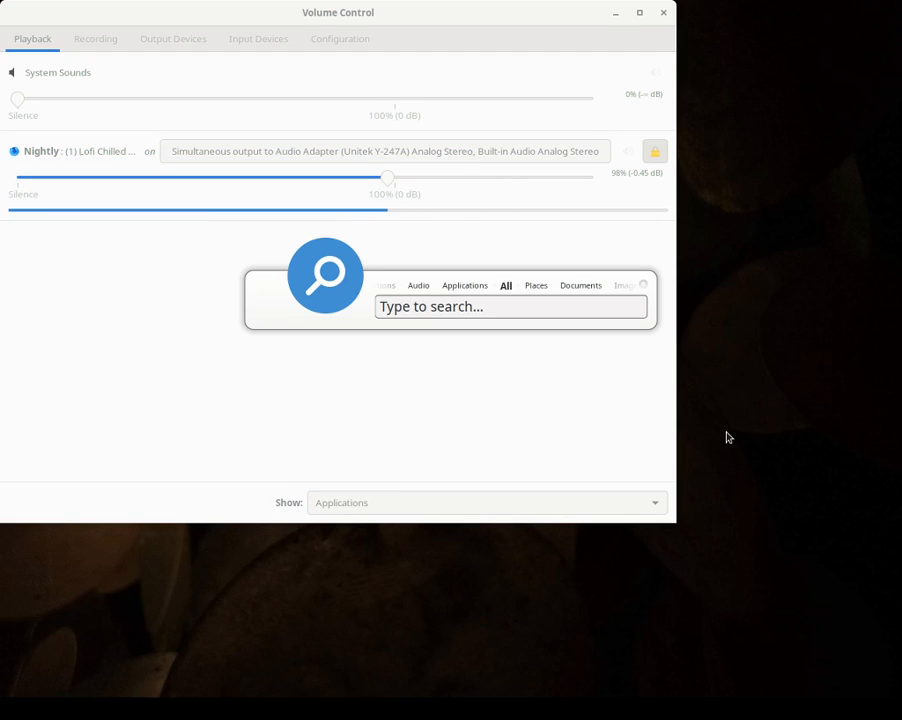
pyautogui.write('ink')
pyautogui.press('Return')
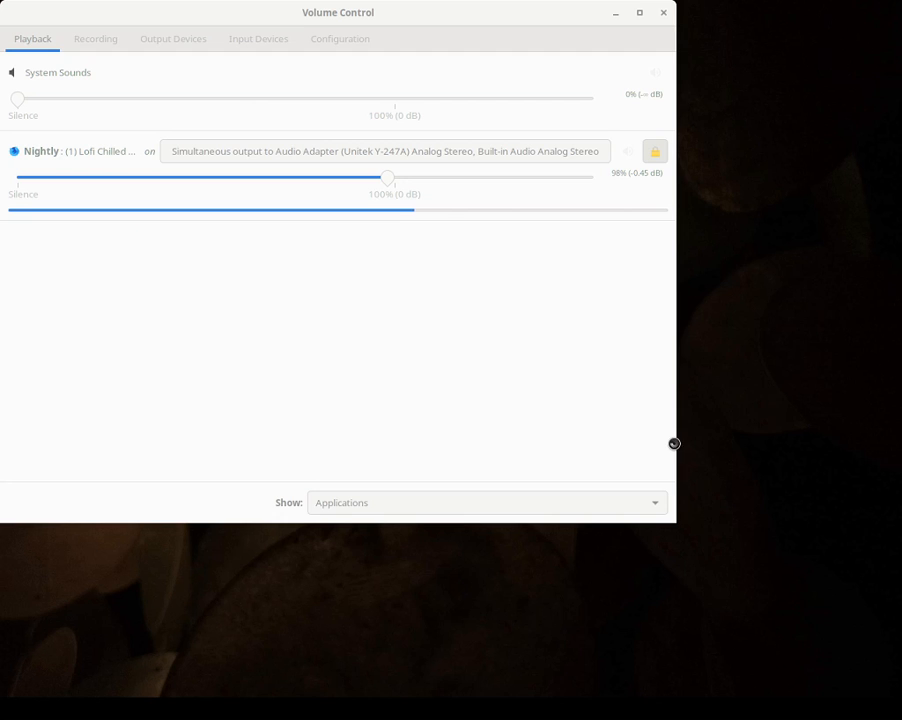
pyautogui.click(614, 14)
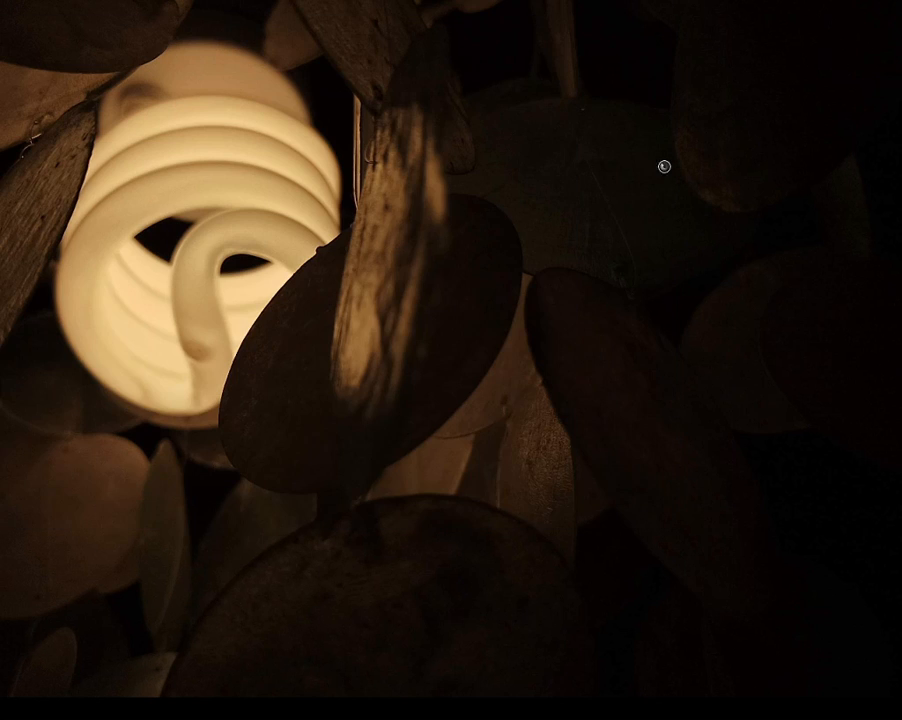
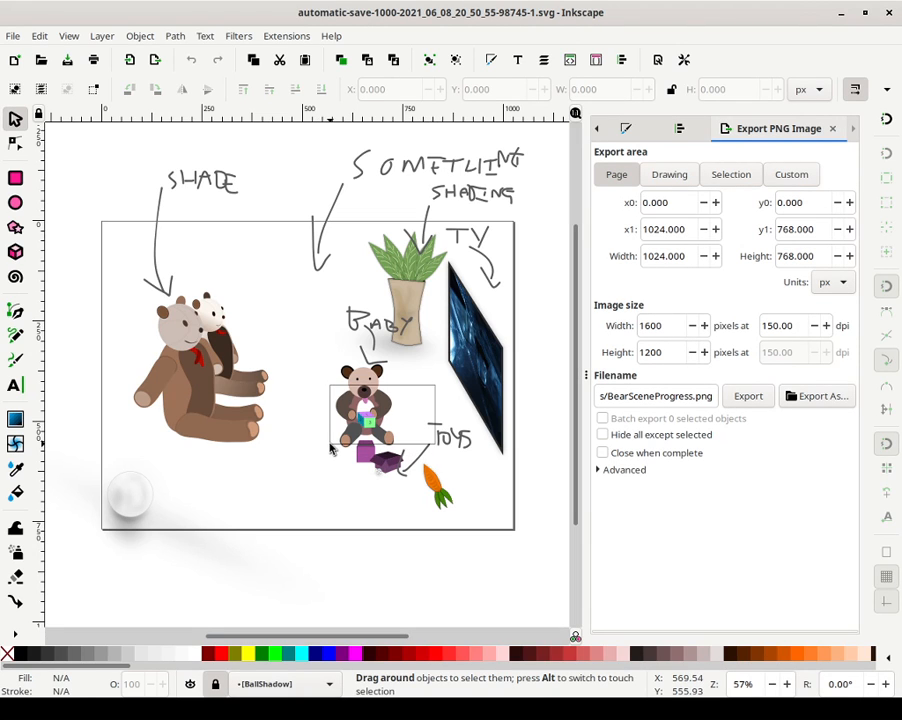
# Clear the selection, show the document's layers and unlock the Toys layer
pyautogui.press('Escape')
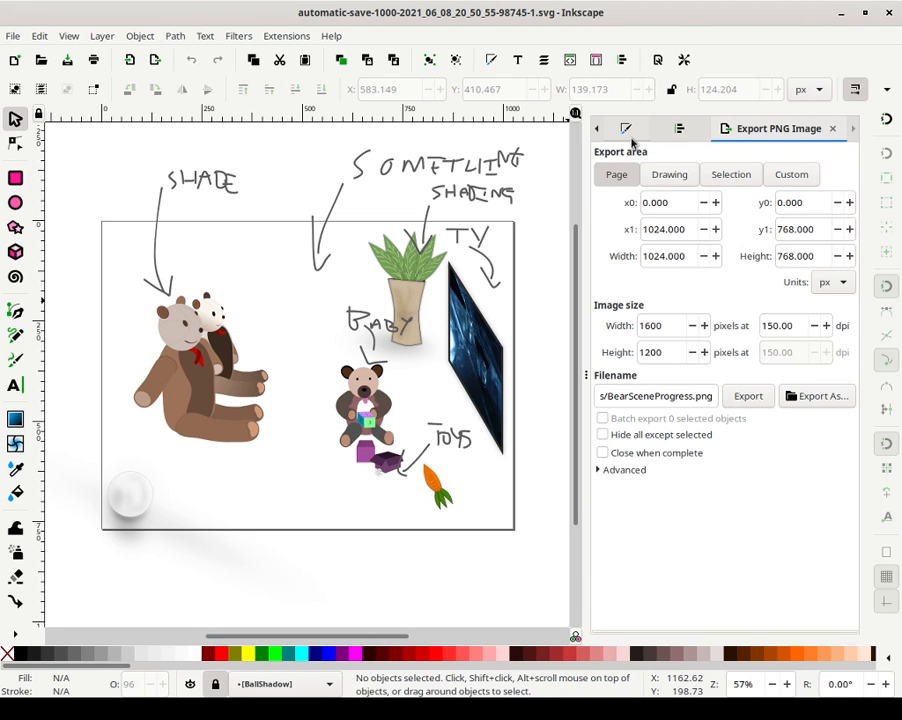
pyautogui.click(543, 60)
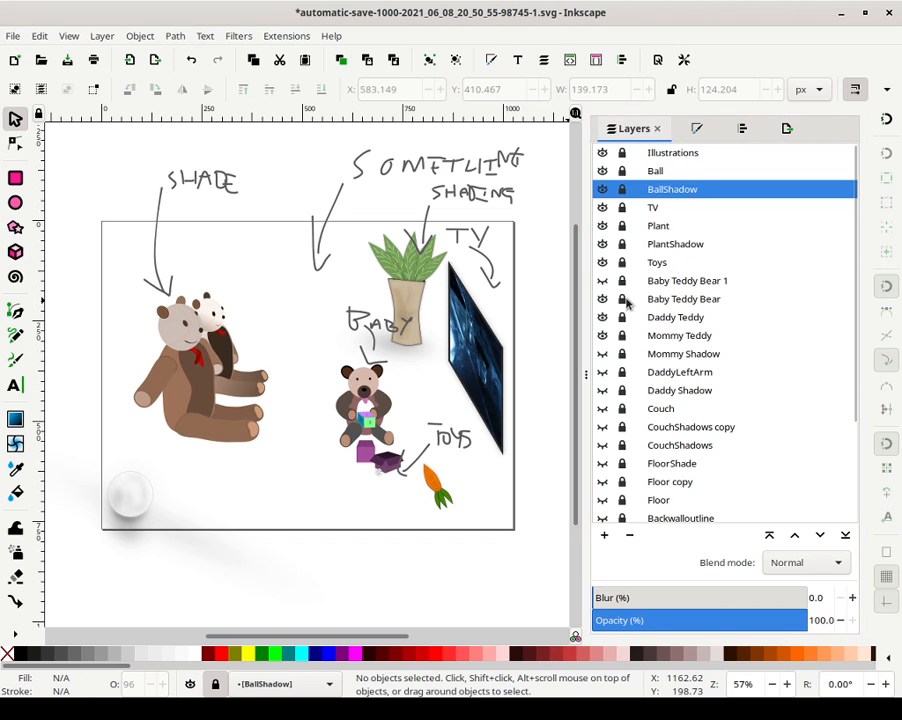
pyautogui.click(602, 262)
pyautogui.click(602, 262)
pyautogui.click(622, 262)
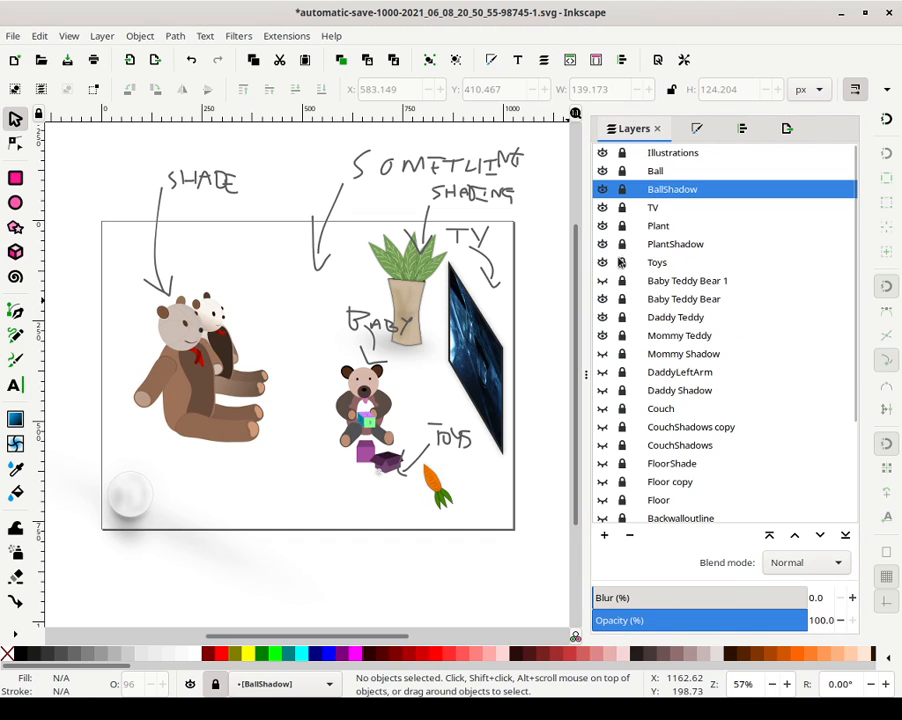
# Select the six objects of the coloured letter block in the baby bear's lap and delete them
pyautogui.moveTo(395, 404); pyautogui.dragTo(331, 459)
pyautogui.click(398, 418)
pyautogui.moveTo(398, 418); pyautogui.dragTo(322, 441)
pyautogui.click(390, 412)
pyautogui.click(421, 396)
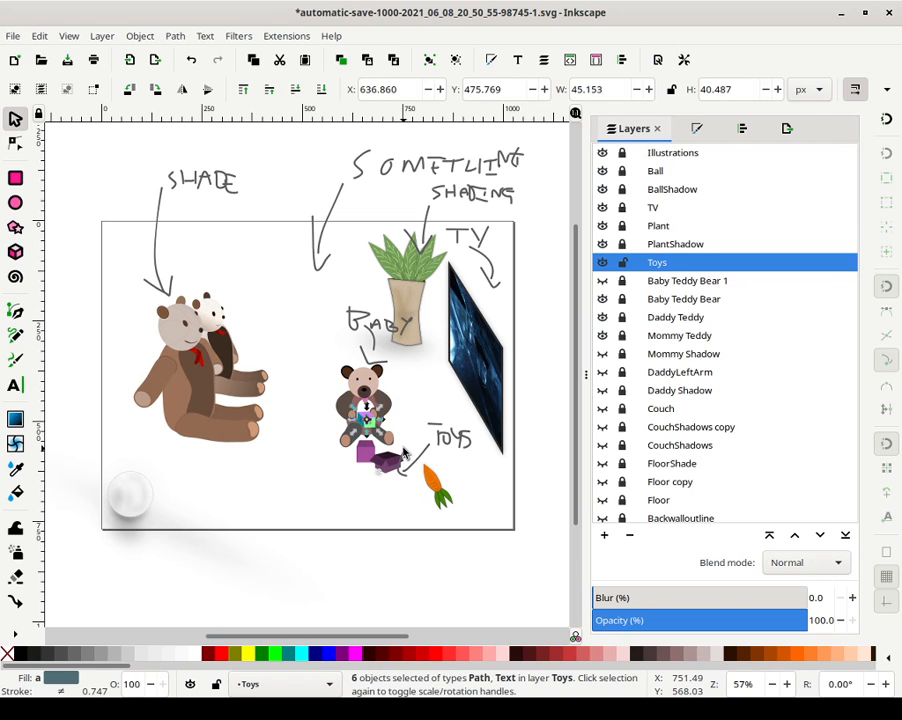
pyautogui.click(404, 455)
# Select all parts of the carrot on the floor and group them into one object
pyautogui.moveTo(469, 521); pyautogui.dragTo(411, 456)
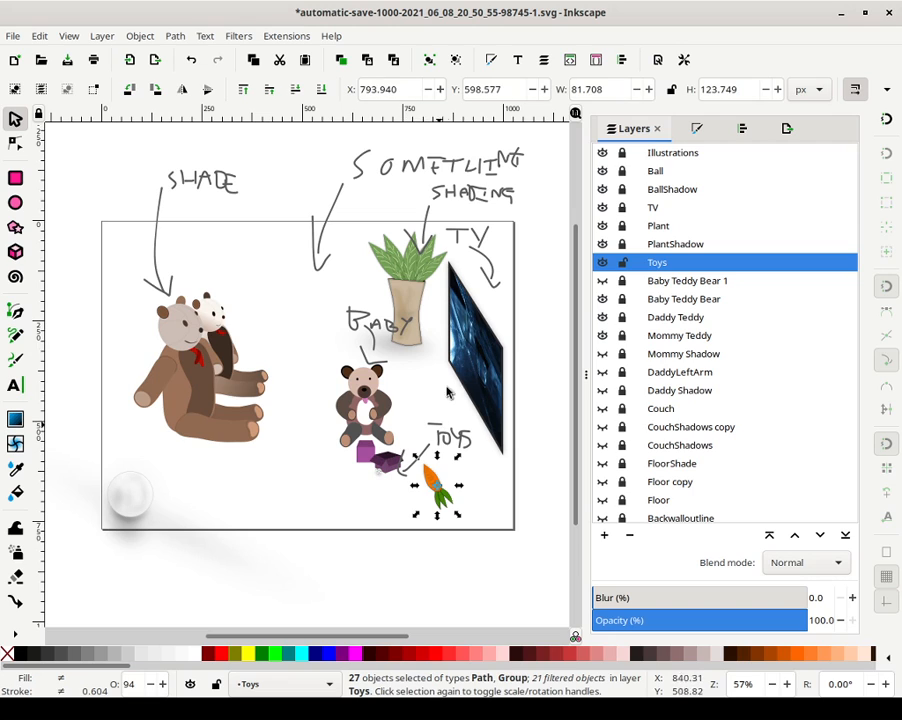
pyautogui.click(432, 60)
pyautogui.click(437, 485)
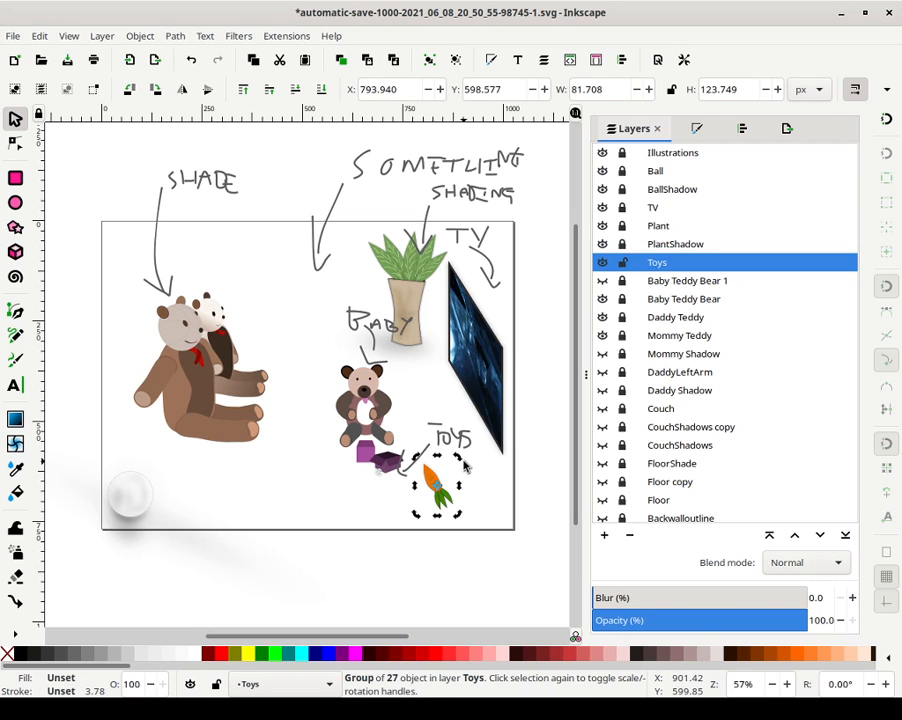
# Move the grouped carrot into the baby bear's hands and rotate it, placing it at X 597.143, Y 436.436 px
pyautogui.moveTo(457, 457); pyautogui.dragTo(384, 407)
pyautogui.click(421, 387)
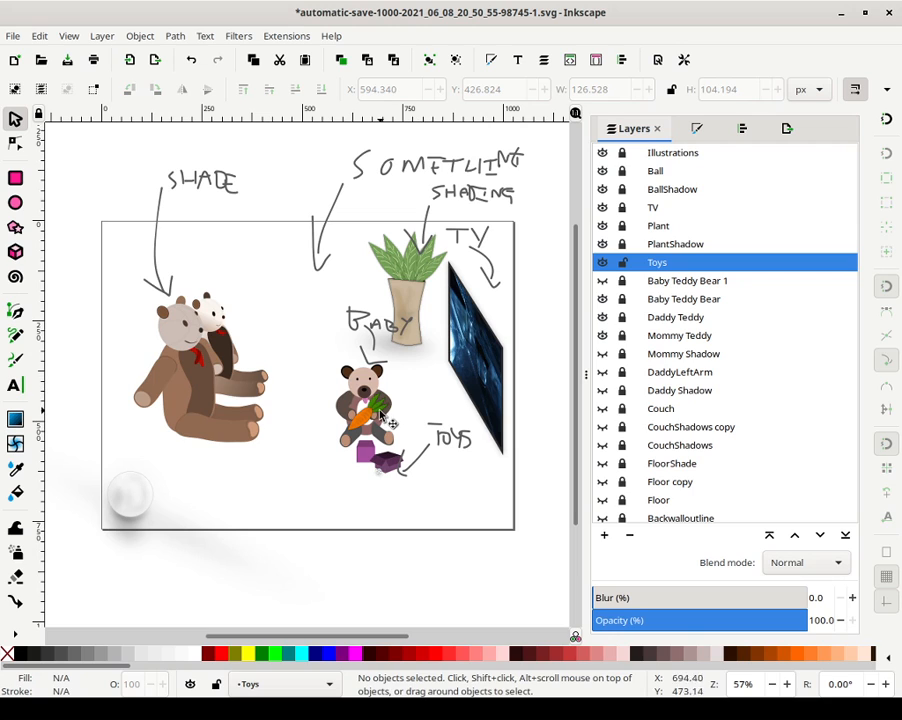
pyautogui.click(396, 398)
pyautogui.moveTo(401, 391); pyautogui.dragTo(400, 400)
pyautogui.press('Escape')
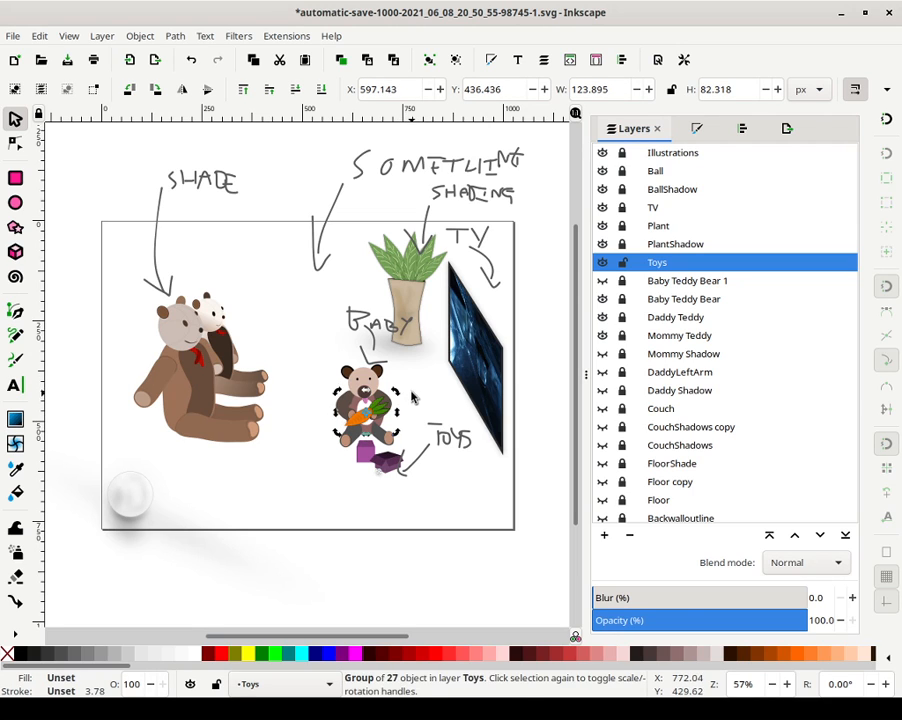
pyautogui.press('Escape')
# Lock the Toys layer and delete the hidden Baby Teddy Bear 1 layer
pyautogui.click(622, 262)
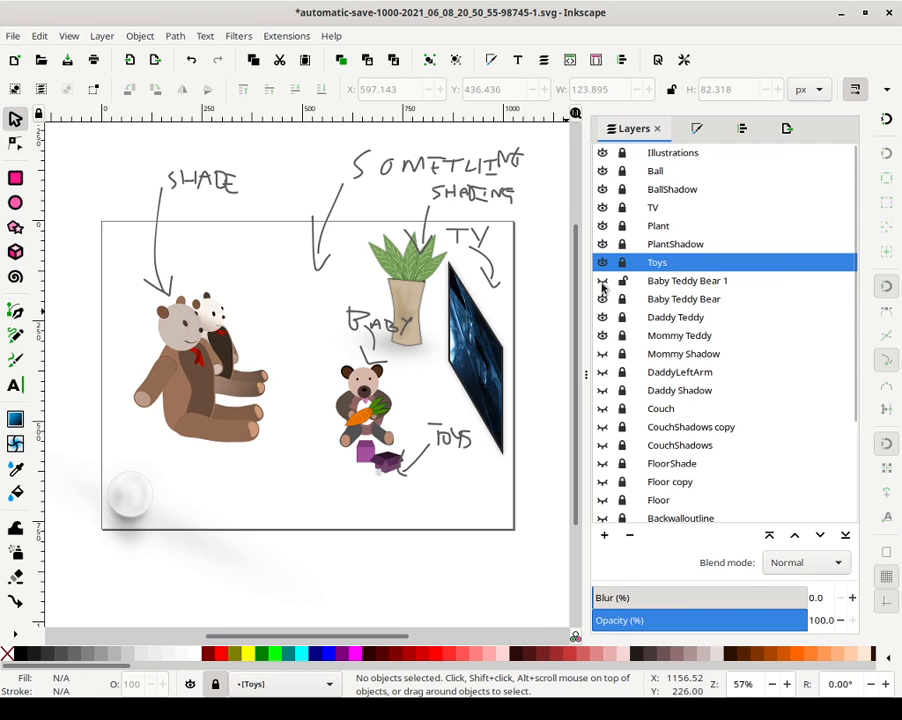
pyautogui.click(608, 282)
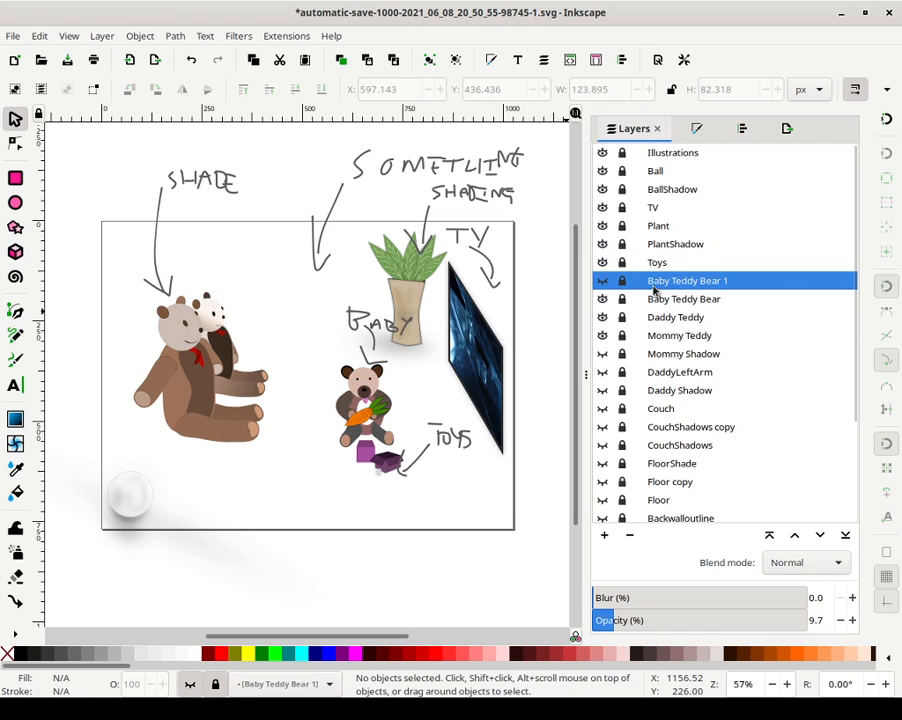
pyautogui.click(629, 535)
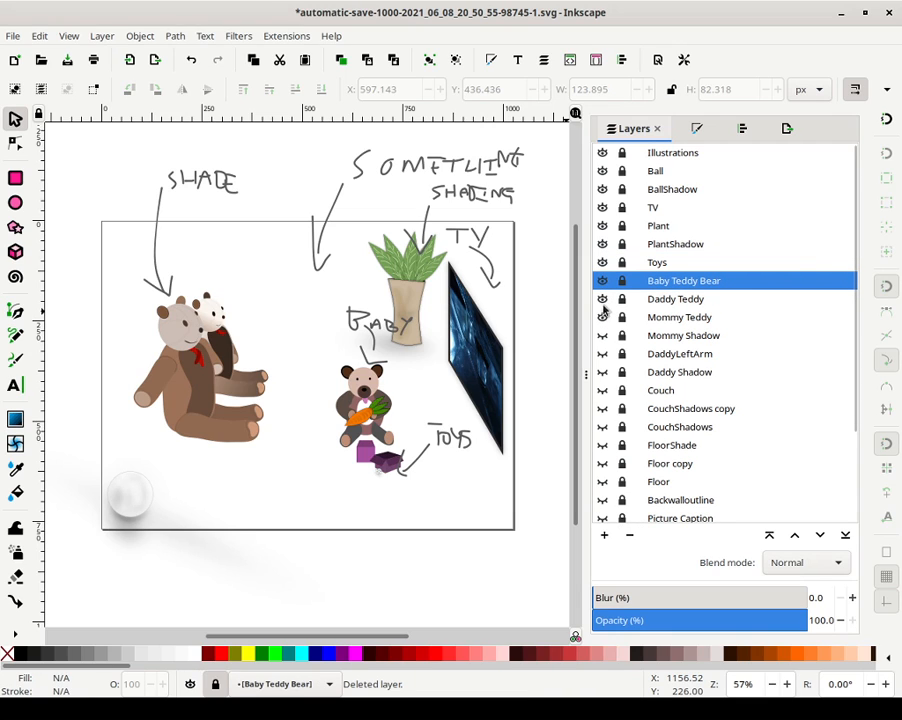
# Show the hidden layers from Mommy Shadow down to CouchShadows, including Couch and CouchShadows copy
pyautogui.click(603, 336)
pyautogui.click(603, 390)
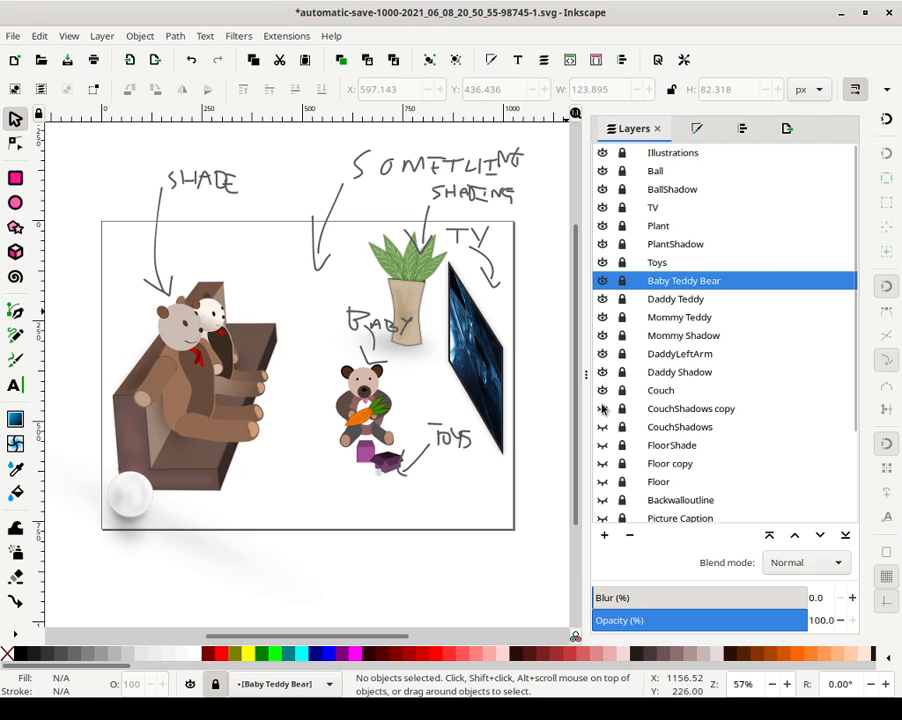
pyautogui.click(603, 408)
pyautogui.click(603, 427)
pyautogui.click(609, 445)
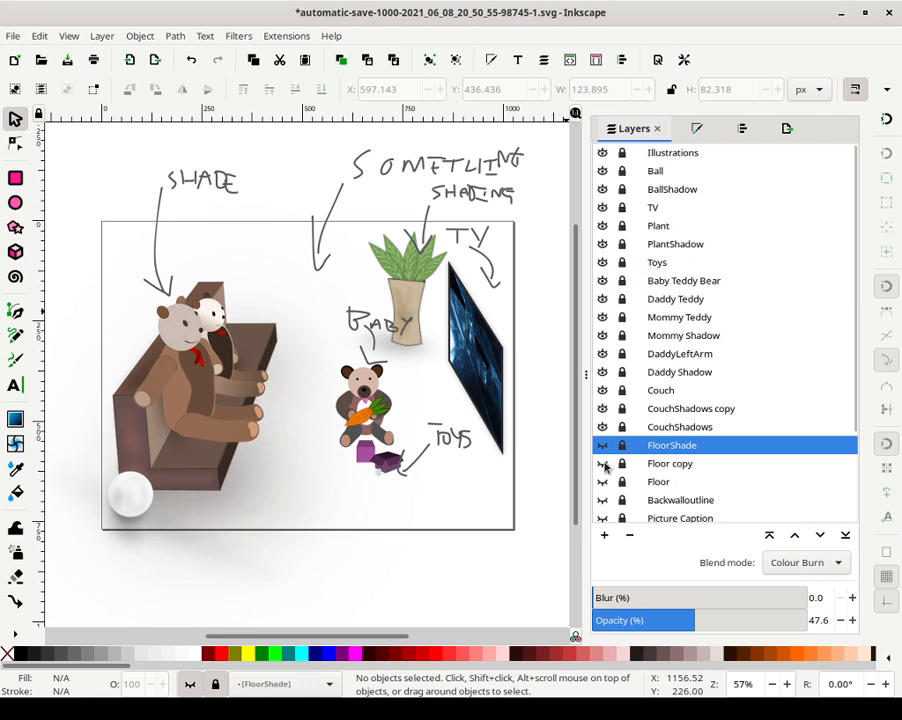
# Show the remaining hidden layers from FloorShade down to Backdrop, including the floor, picture, window and wall layers
pyautogui.click(603, 463)
pyautogui.click(610, 463)
pyautogui.click(603, 482)
pyautogui.click(603, 500)
pyautogui.click(603, 518)
pyautogui.scroll(-3, 603, 510)
pyautogui.click(603, 495)
pyautogui.click(603, 477)
pyautogui.click(603, 458)
pyautogui.click(603, 440)
pyautogui.click(603, 422)
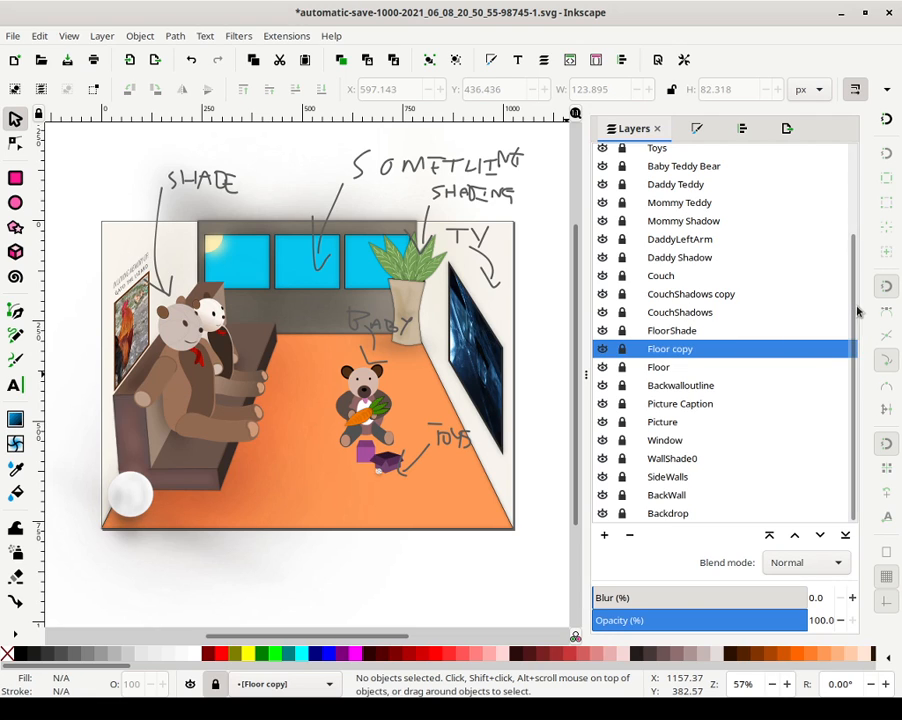
pyautogui.moveTo(861, 308); pyautogui.dragTo(828, 330)
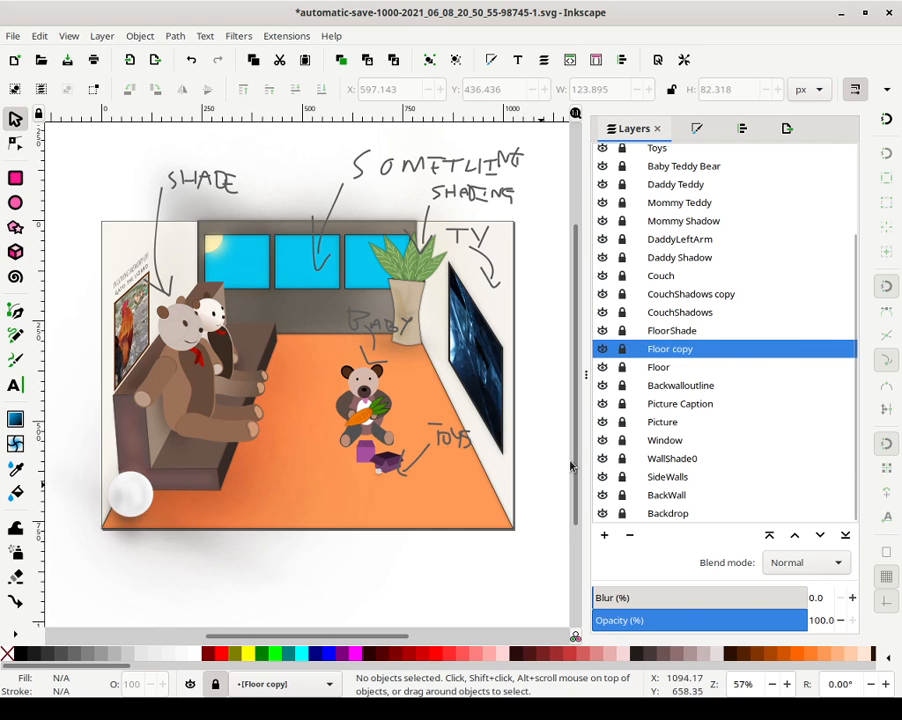
# Unlock the Baby Teddy Bear layer and reshape the upper edge of the baby bear's right-hand leg with the Node tool
pyautogui.scroll(3, 630, 325)
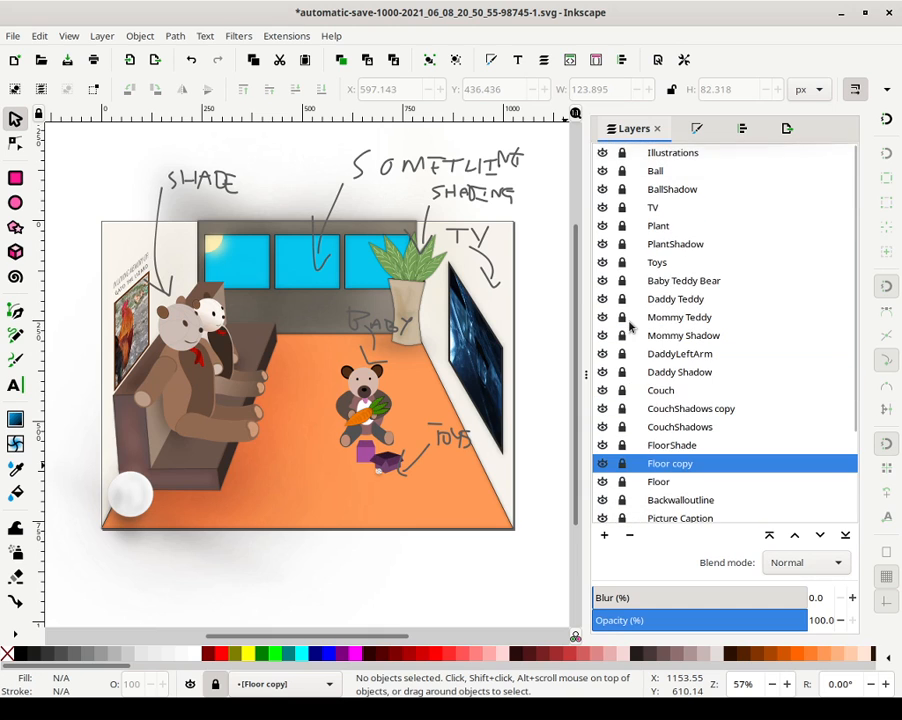
pyautogui.click(621, 281)
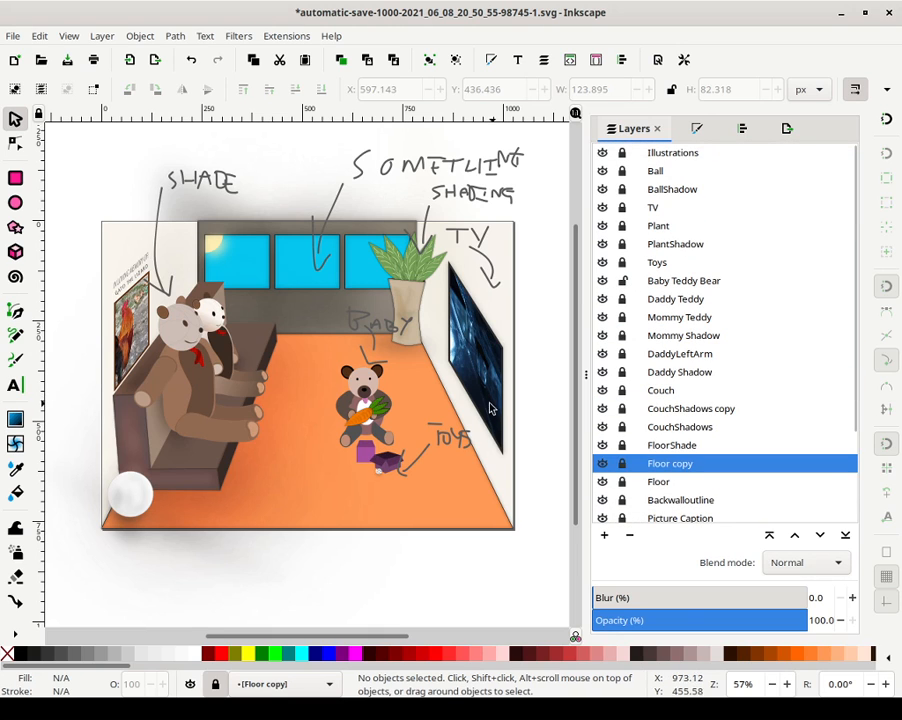
pyautogui.scroll(1, 388, 446)
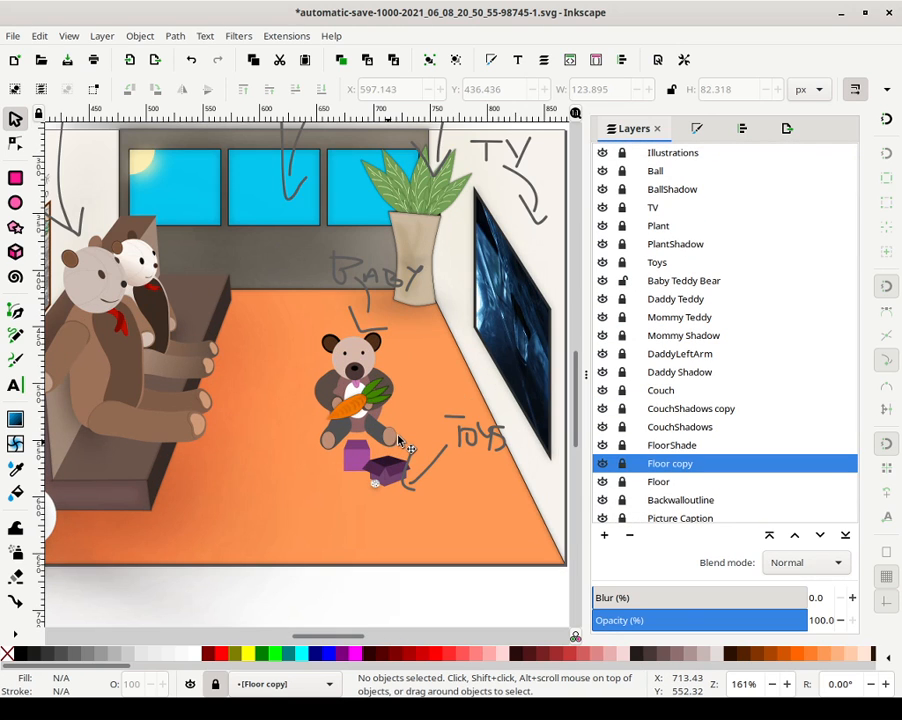
pyautogui.scroll(2, 370, 415)
pyautogui.doubleClick(370, 415)
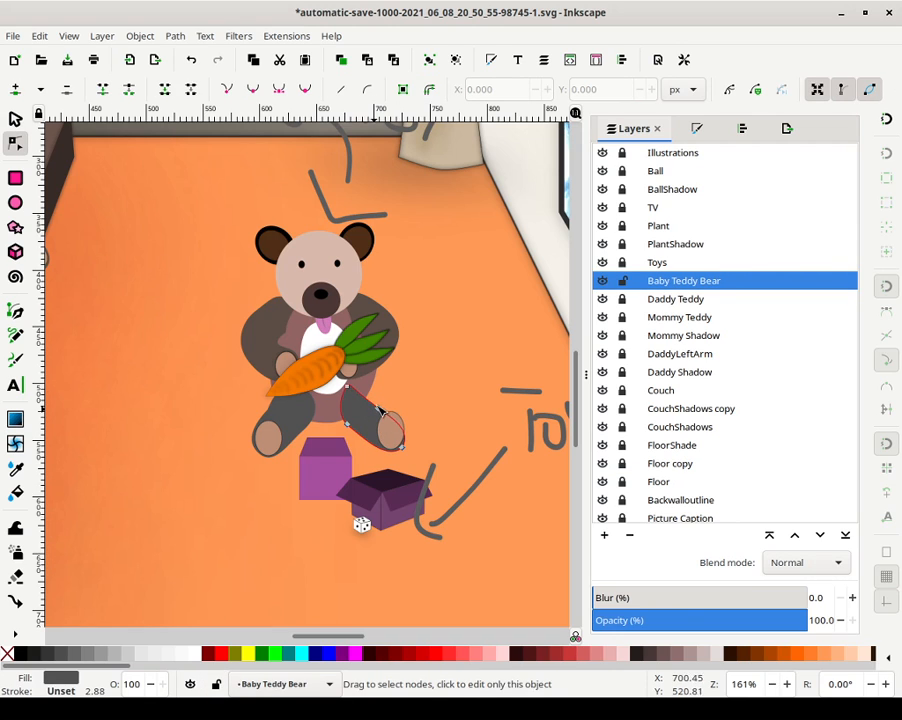
pyautogui.moveTo(393, 411); pyautogui.dragTo(369, 390)
pyautogui.press('Escape')
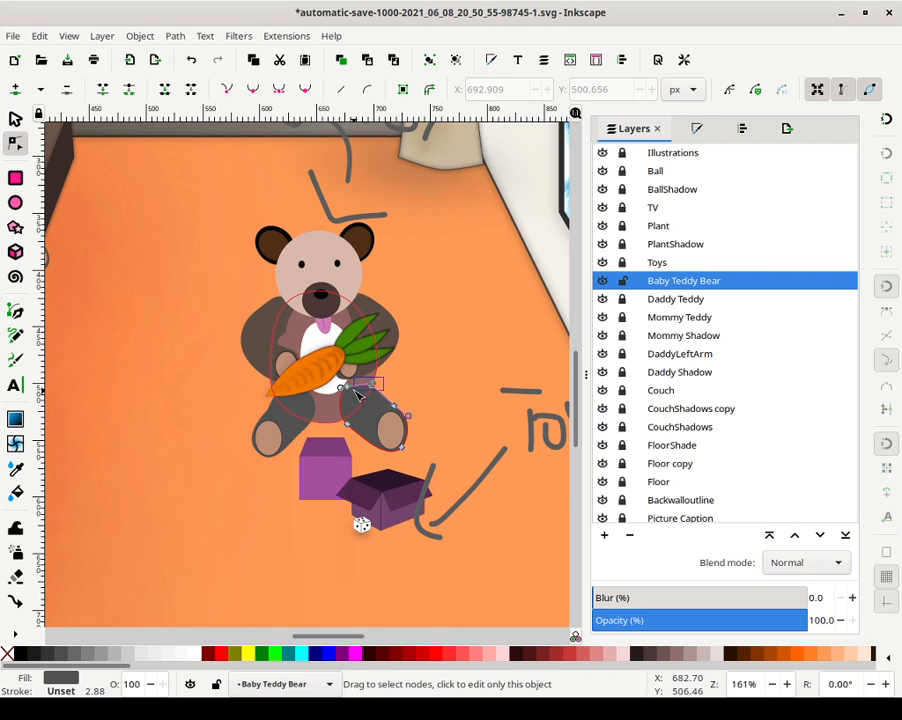
# Adjust the curve handles of the same leg's hip-end node and its upper outer node to round the thigh
pyautogui.moveTo(347, 393)
pyautogui.mouseDown()
pyautogui.moveTo(366, 397)
pyautogui.moveTo(350, 396)
pyautogui.moveTo(353, 382)
pyautogui.moveTo(364, 390)
pyautogui.mouseUp()
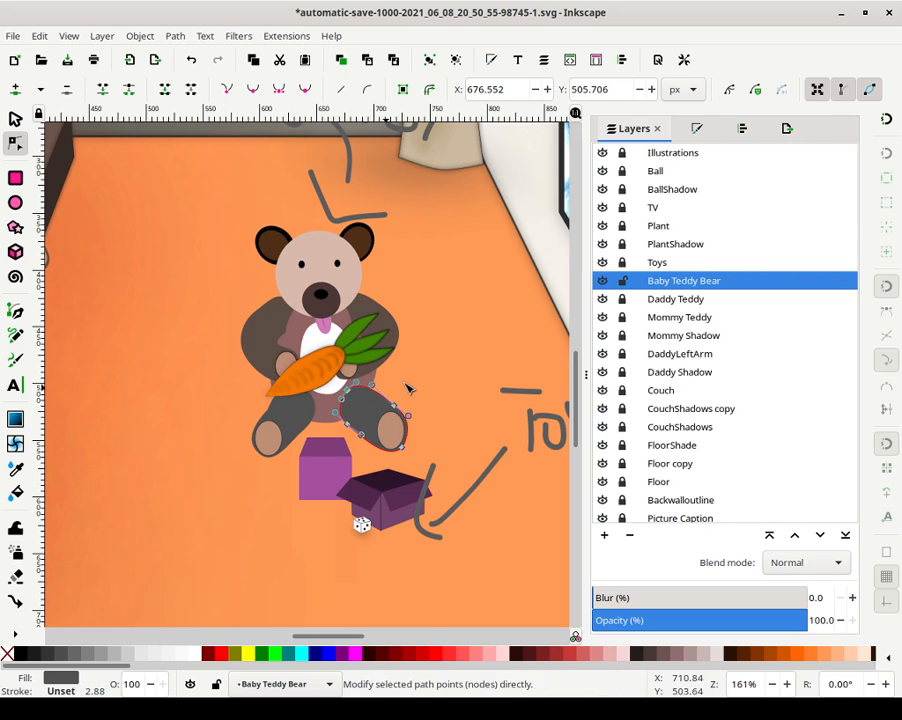
pyautogui.press('Escape')
pyautogui.click(395, 409)
pyautogui.click(397, 410)
pyautogui.moveTo(371, 390); pyautogui.dragTo(361, 400)
pyautogui.press('Escape')
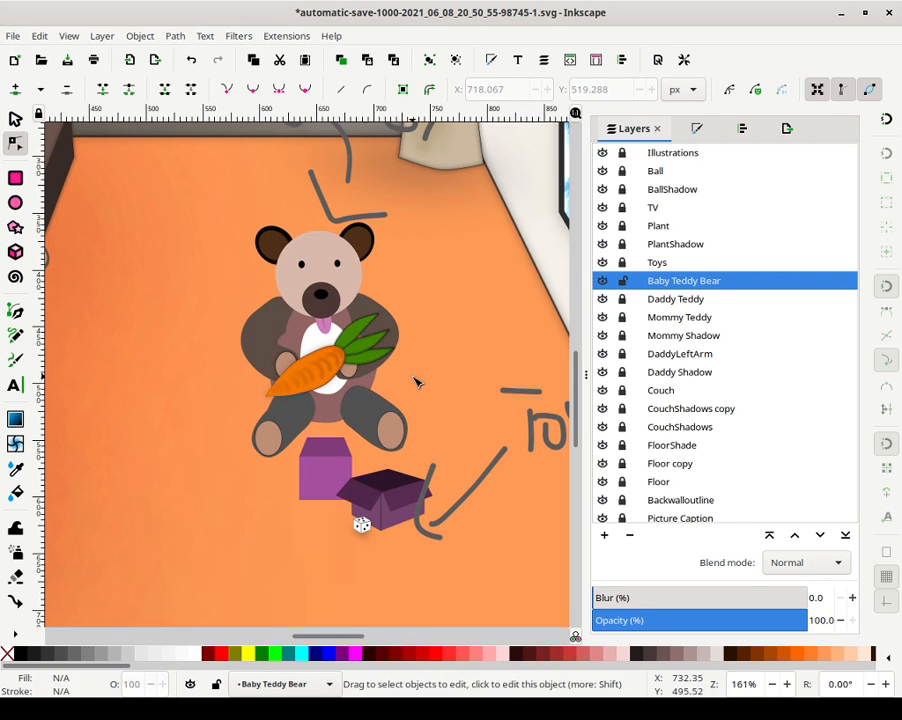
# Adjust the curve handles of the leg's lower node beside the foot pad to smooth the foot end
pyautogui.click(406, 453)
pyautogui.click(406, 452)
pyautogui.moveTo(414, 436); pyautogui.dragTo(382, 471)
pyautogui.press('Escape')
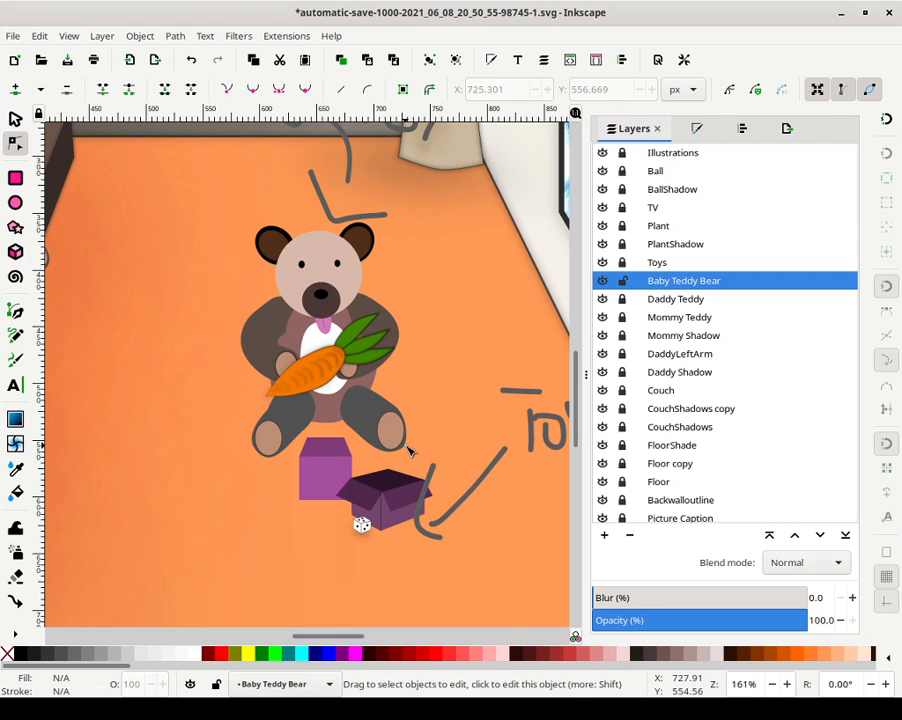
pyautogui.click(399, 450)
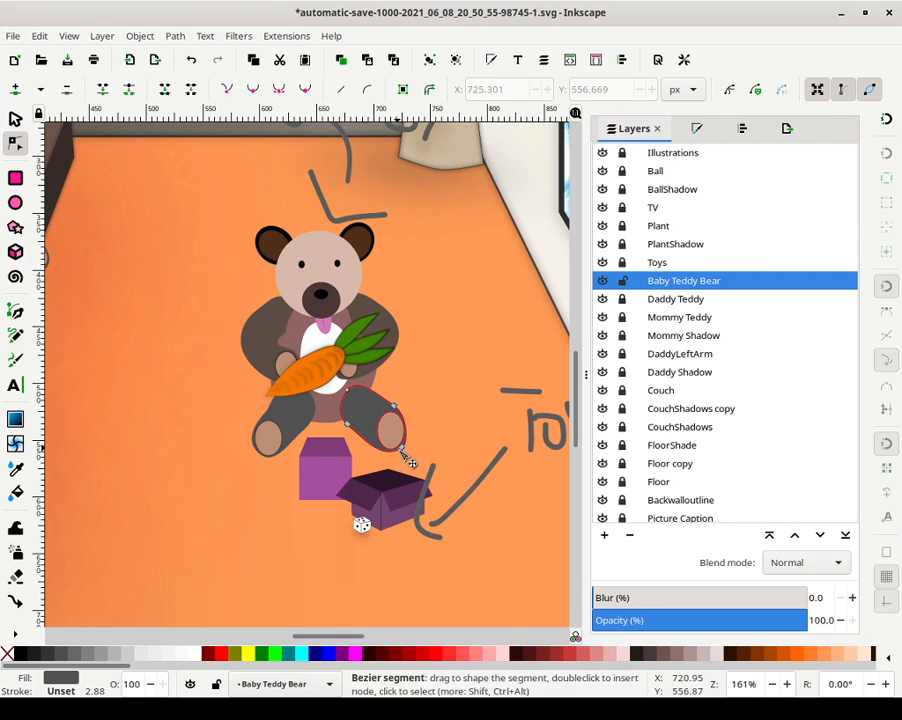
pyautogui.click(404, 450)
pyautogui.moveTo(409, 446)
pyautogui.mouseDown()
pyautogui.moveTo(408, 424)
pyautogui.moveTo(418, 438)
pyautogui.mouseUp()
pyautogui.click(422, 437)
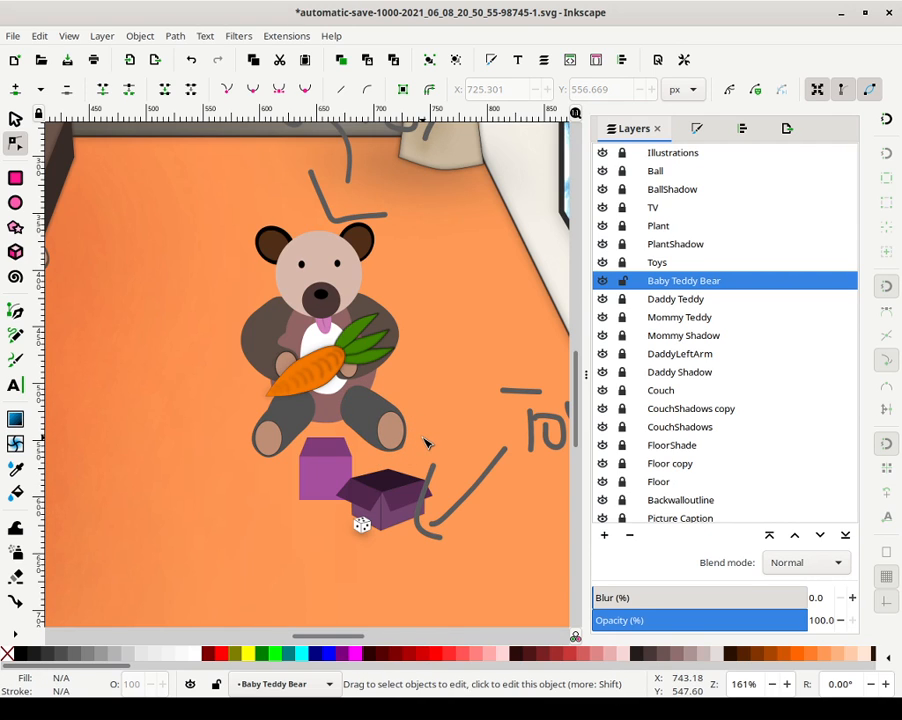
# Lock the Baby Teddy Bear layer and unlock the BackWall layer for editing with the Selector tool
pyautogui.click(15, 115)
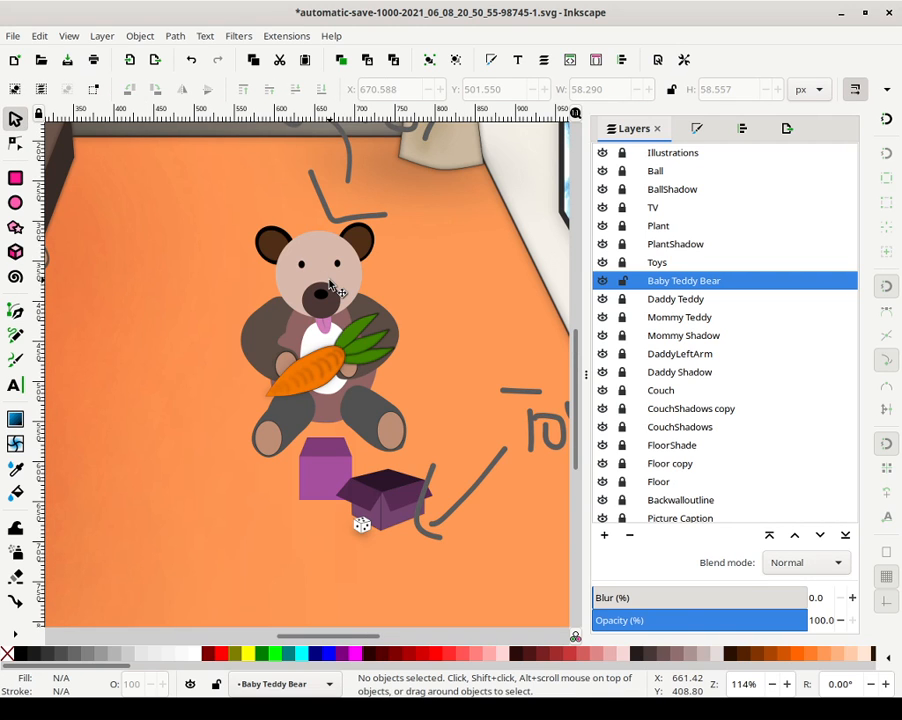
pyautogui.press('-')
pyautogui.press('-')
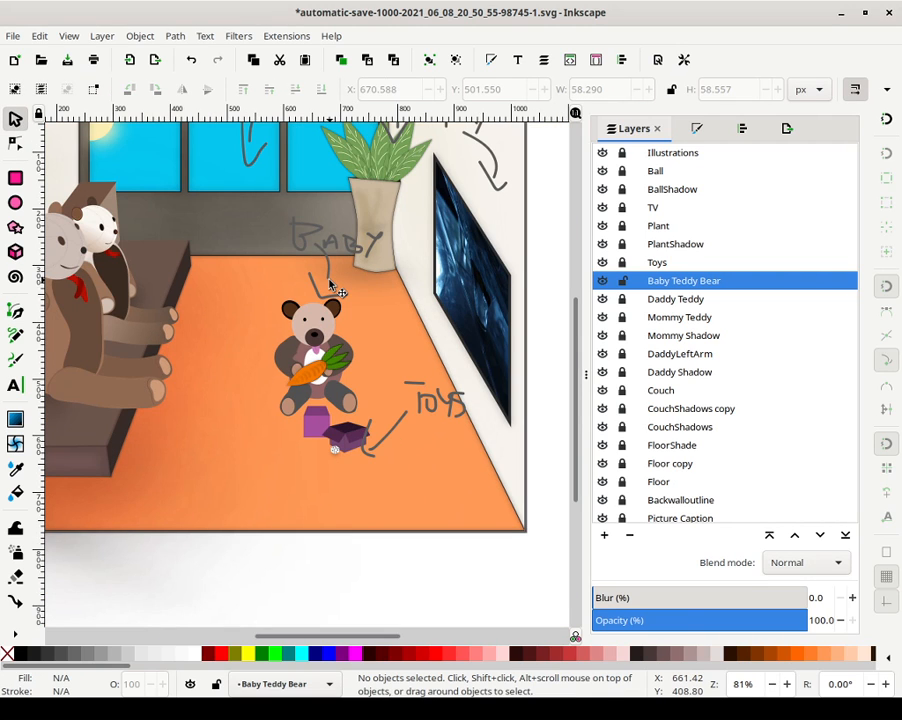
pyautogui.press('-')
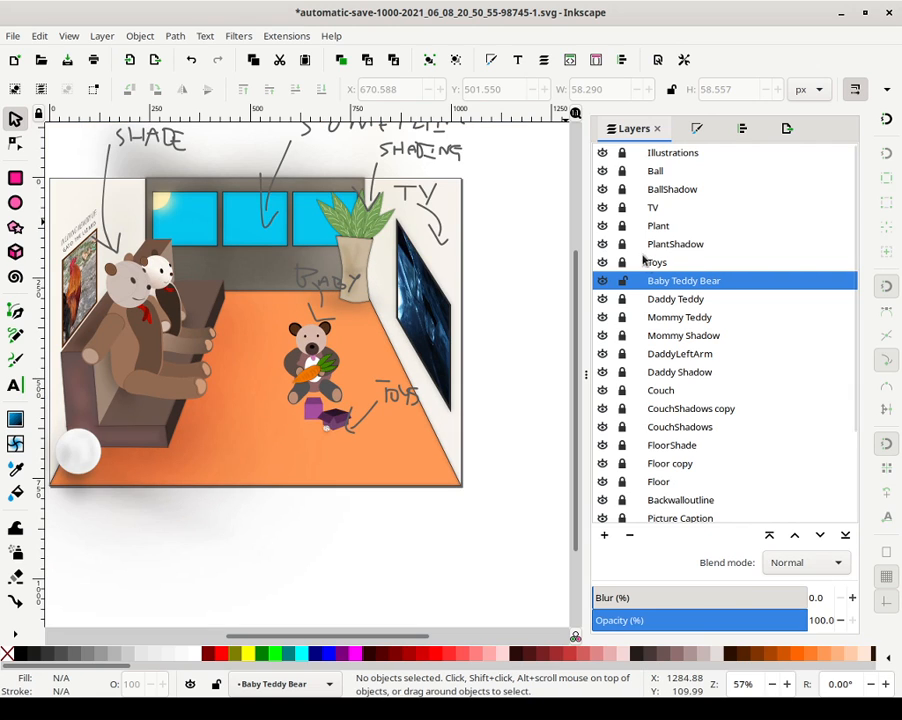
pyautogui.click(622, 281)
pyautogui.scroll(-3, 612, 377)
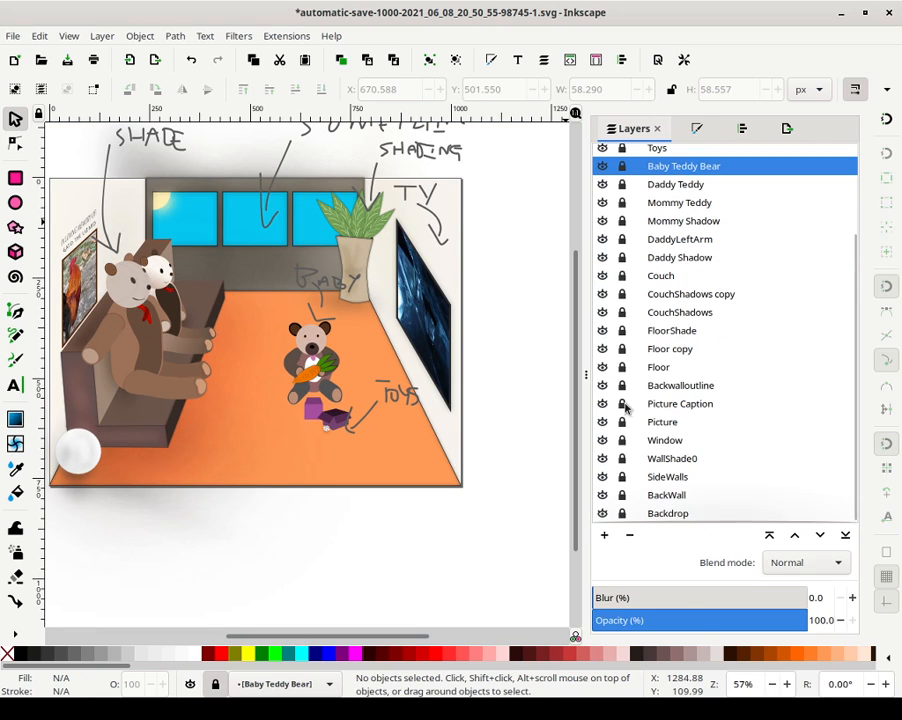
pyautogui.click(622, 495)
# Set the back wall rectangle's flat fill to hue 42, saturation 16 and lightness 85
pyautogui.moveTo(258, 275); pyautogui.dragTo(330, 262)
pyautogui.press('Escape')
pyautogui.click(342, 186)
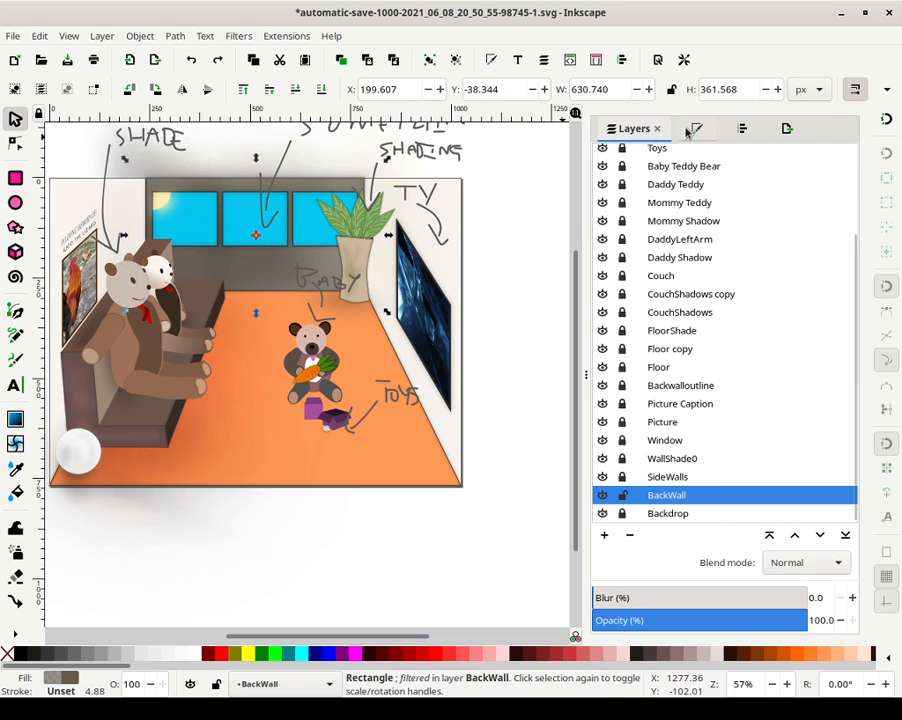
pyautogui.hotkey('ctrl', 'shift', 'f')
pyautogui.moveTo(735, 312); pyautogui.dragTo(816, 348)
pyautogui.click(840, 310)
pyautogui.click(840, 310)
pyautogui.click(840, 310)
pyautogui.scroll(2, 827, 288)
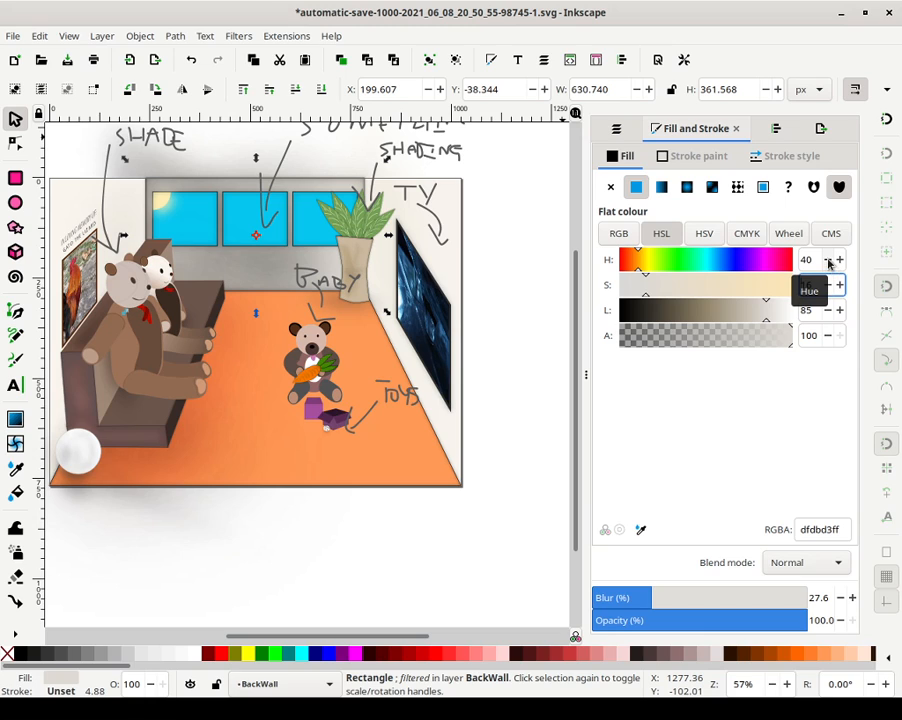
pyautogui.click(840, 260)
pyautogui.click(840, 260)
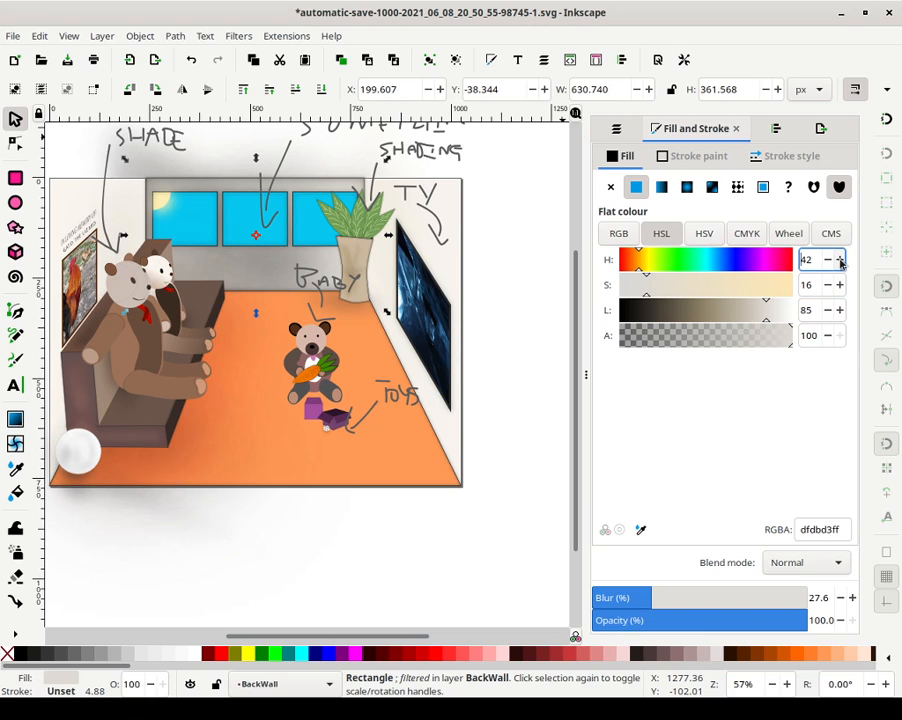
# Lighten the back wall's translucent shading ellipses, setting lightness 62 for the upper-left one and 85 for the lower one
pyautogui.click(276, 266)
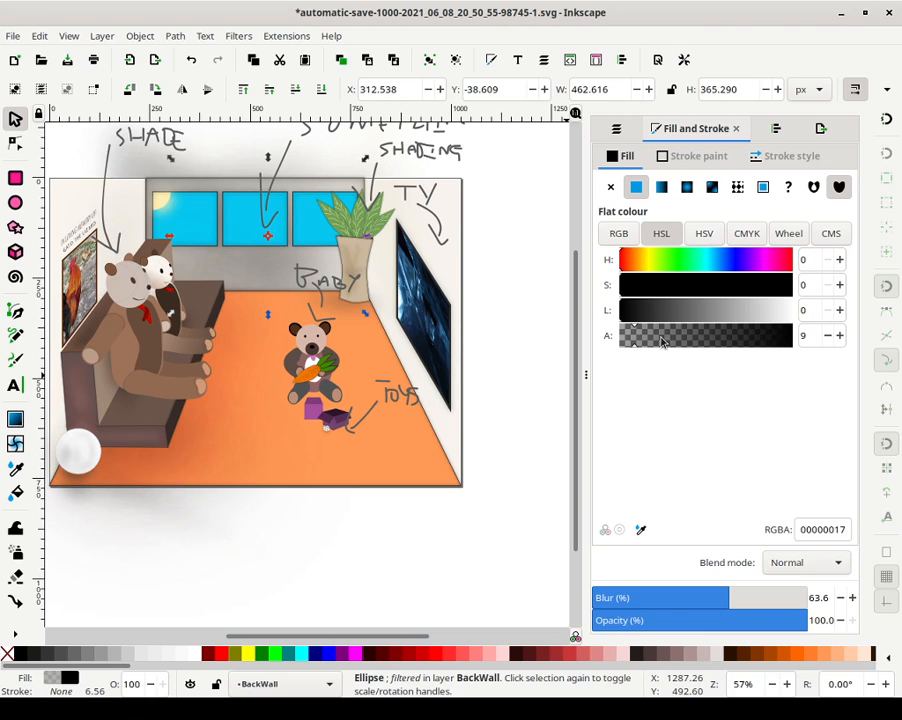
pyautogui.moveTo(734, 316); pyautogui.dragTo(658, 318)
pyautogui.moveTo(658, 319); pyautogui.dragTo(728, 322)
pyautogui.click(219, 258)
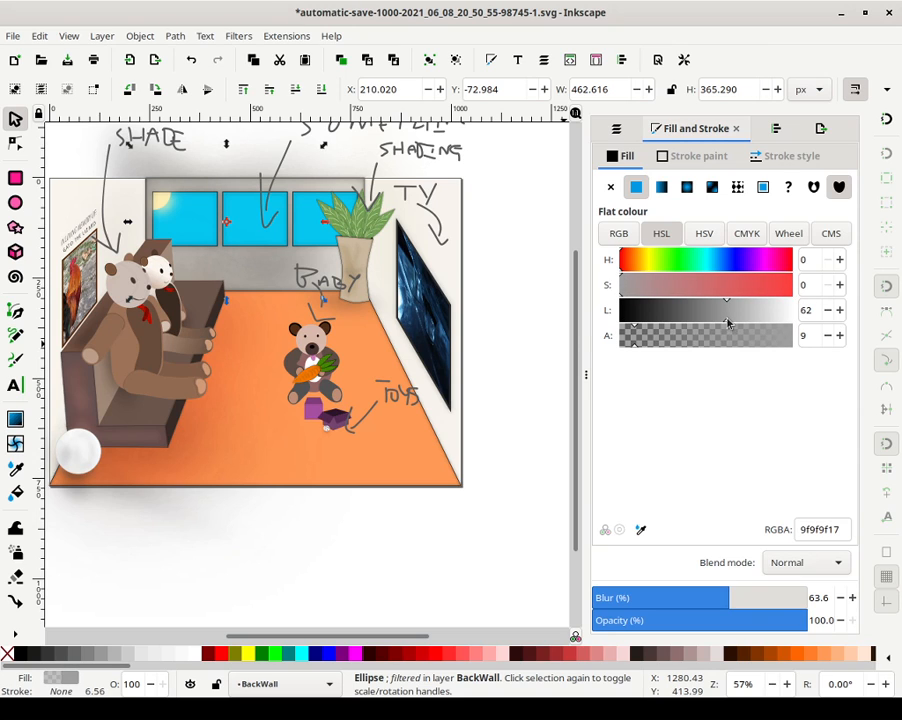
pyautogui.click(189, 305)
pyautogui.moveTo(690, 317); pyautogui.dragTo(767, 346)
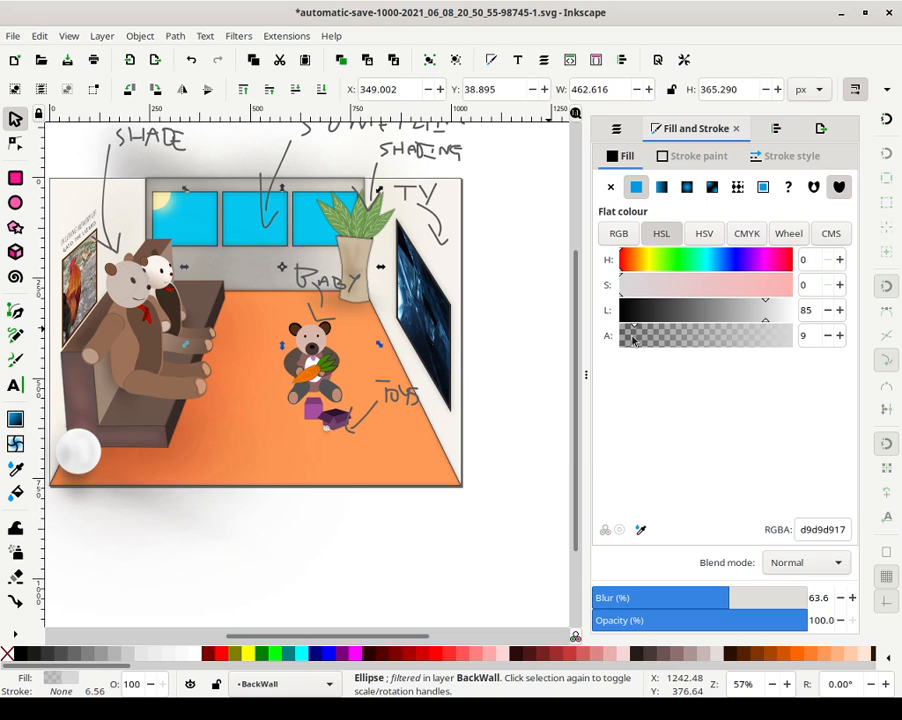
# Lighten two more black translucent shading ellipses on the lower back wall, setting lightness 75 for the second one
pyautogui.click(517, 325)
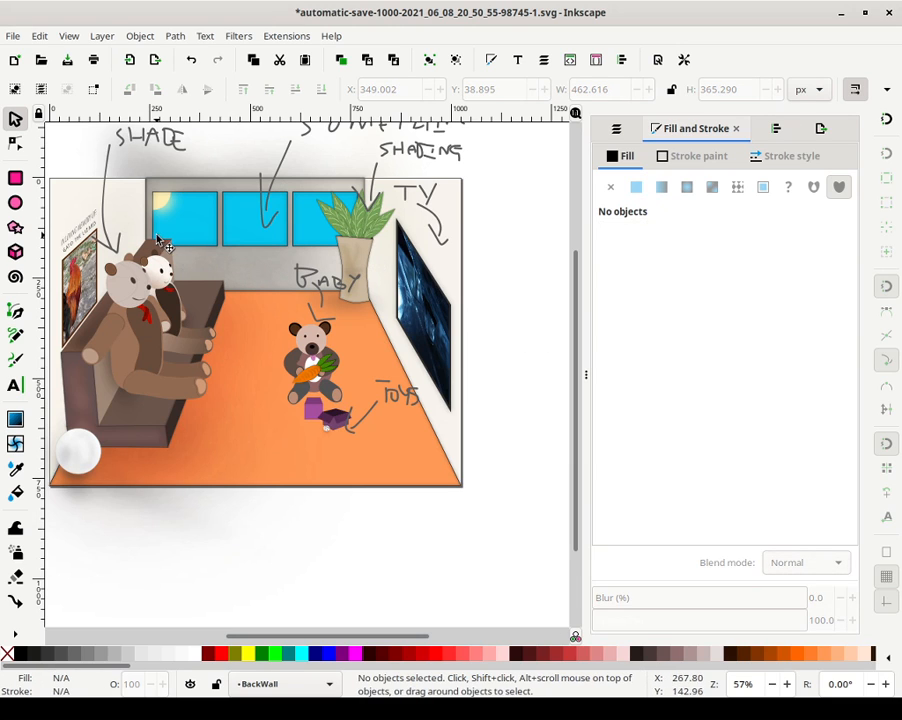
pyautogui.click(160, 243)
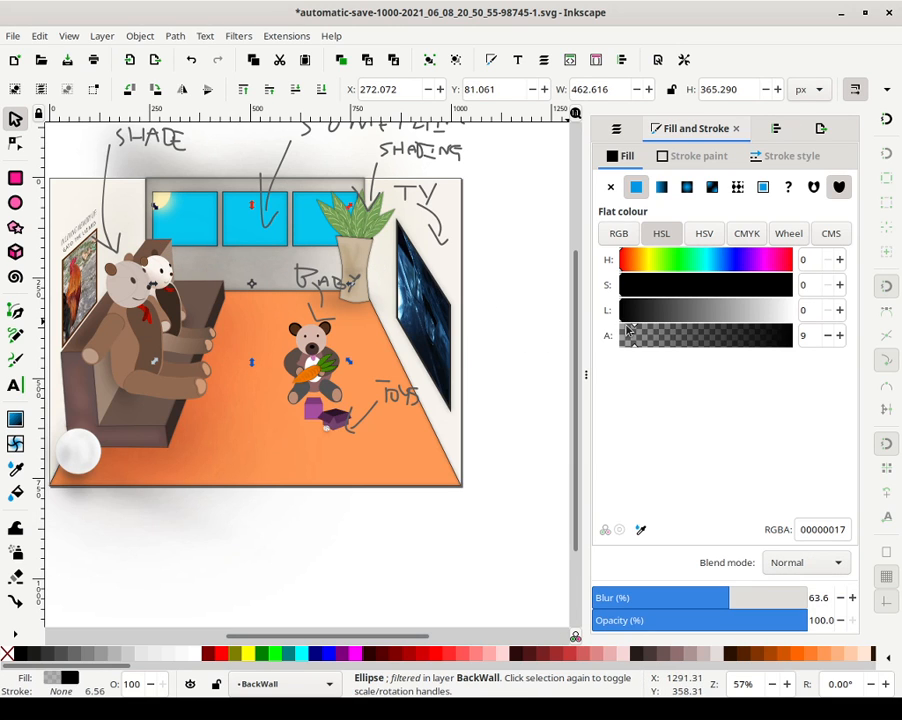
pyautogui.moveTo(680, 317)
pyautogui.mouseDown()
pyautogui.moveTo(768, 312)
pyautogui.moveTo(744, 312)
pyautogui.moveTo(751, 333)
pyautogui.mouseUp()
pyautogui.click(348, 297)
pyautogui.click(704, 312)
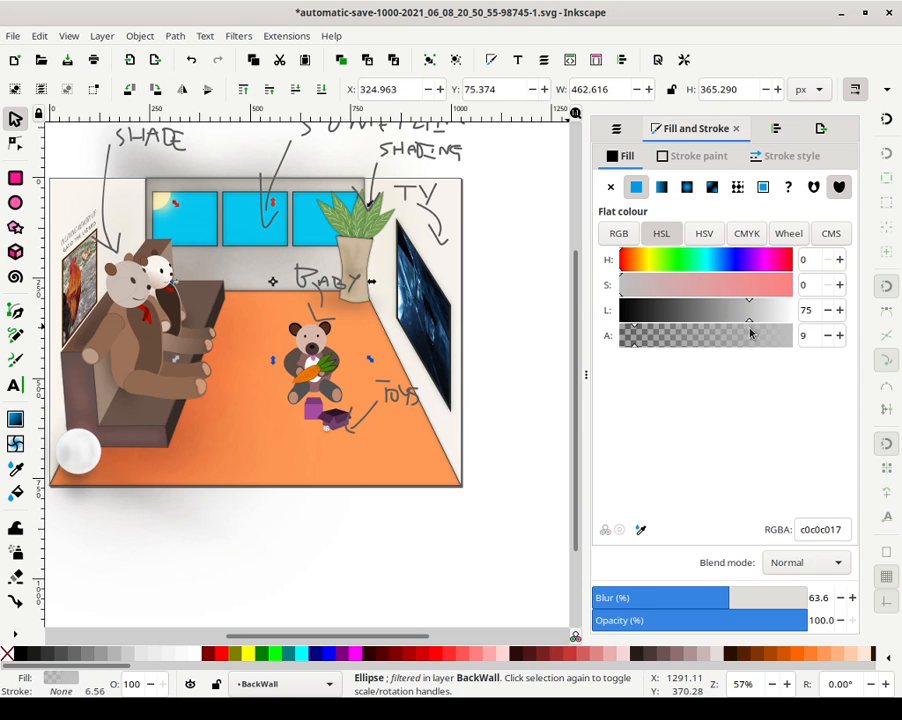
# Raise the lightness of the translucent shading ellipse centred behind the back wall's windows
pyautogui.click(335, 218)
pyautogui.click(322, 226)
pyautogui.click(669, 313)
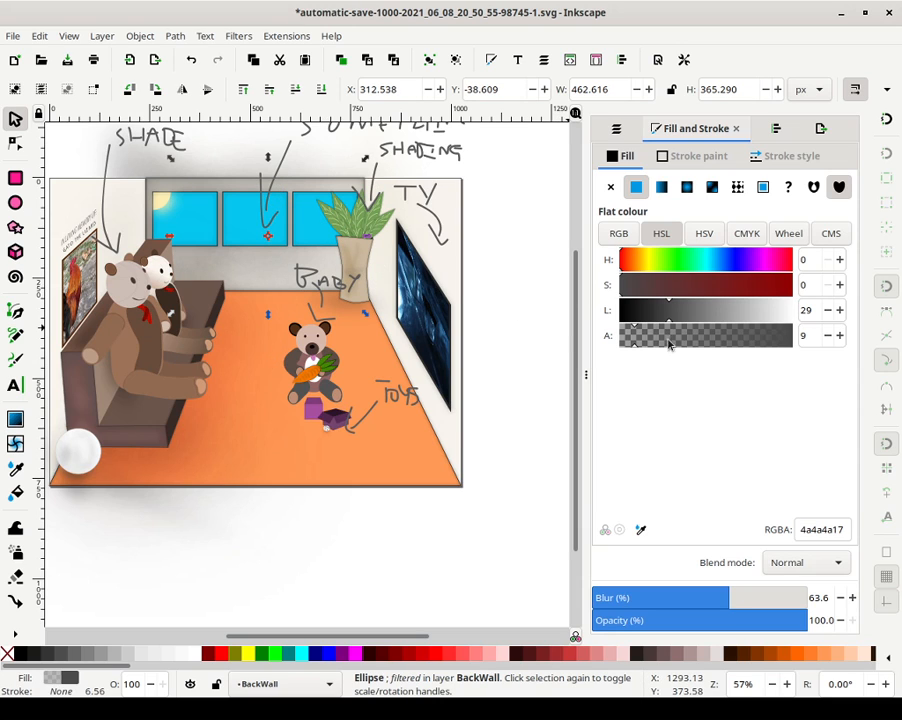
pyautogui.moveTo(675, 318)
pyautogui.mouseDown()
pyautogui.moveTo(727, 316)
pyautogui.moveTo(753, 336)
pyautogui.mouseUp()
# Step through the back wall's shading ellipses and lighten the remaining dark ones, setting lightness 79 for the black one above the windows
pyautogui.press('Tab')
pyautogui.hotkey('shift', 'Tab')
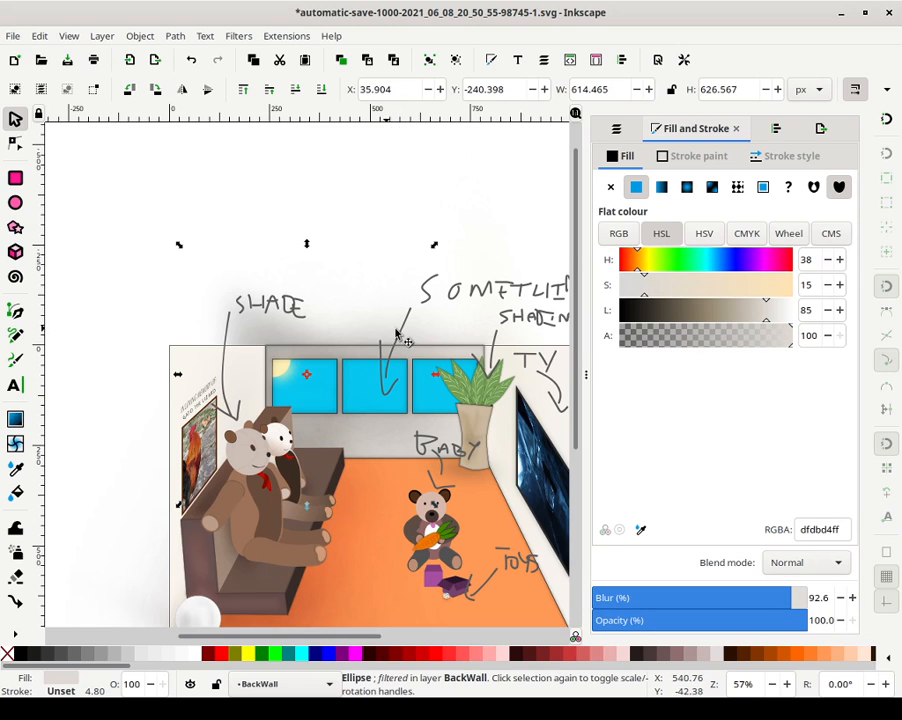
pyautogui.hotkey('shift', 'Tab')
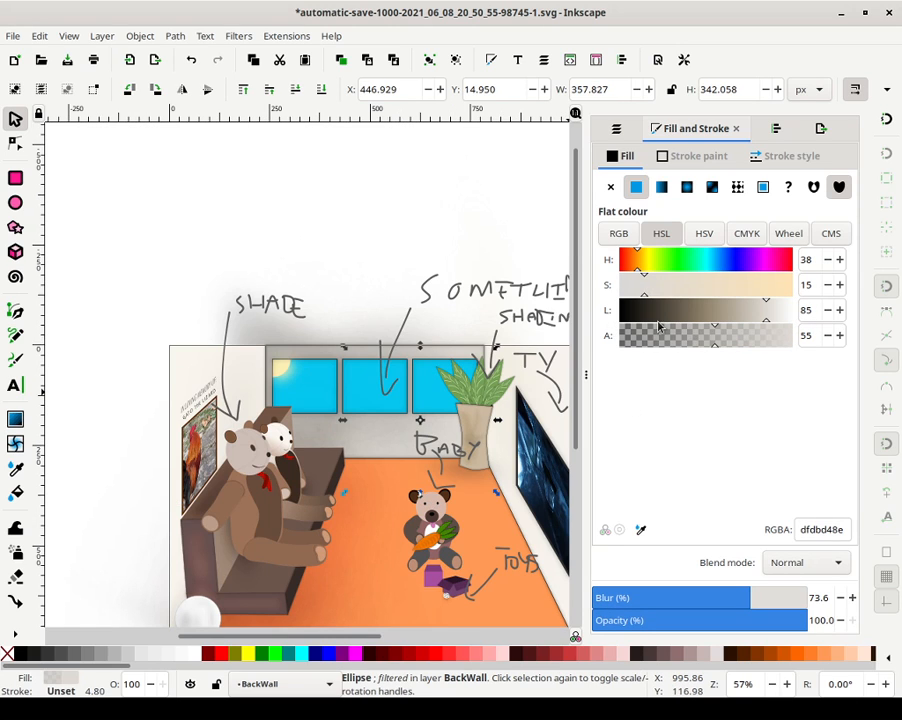
pyautogui.hotkey('shift', 'Tab')
pyautogui.hotkey('shift', 'Tab')
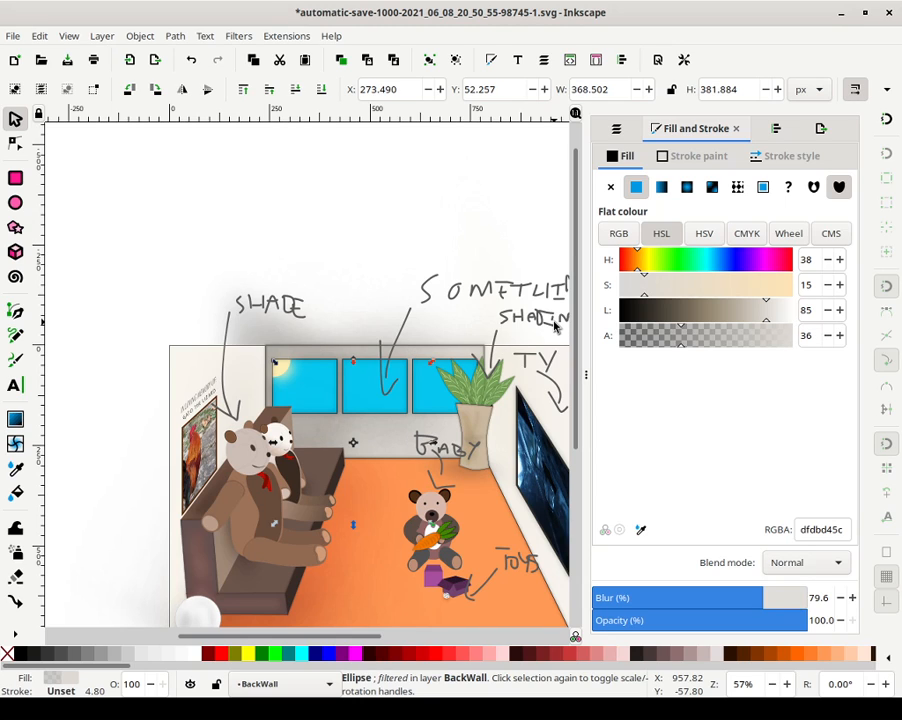
pyautogui.hotkey('shift', 'Tab')
pyautogui.hotkey('shift', 'Tab')
pyautogui.hotkey('shift', 'Tab')
pyautogui.hotkey('shift', 'Tab')
pyautogui.hotkey('shift', 'Tab')
pyautogui.hotkey('shift', 'Tab')
pyautogui.hotkey('shift', 'Tab')
pyautogui.hotkey('shift', 'Tab')
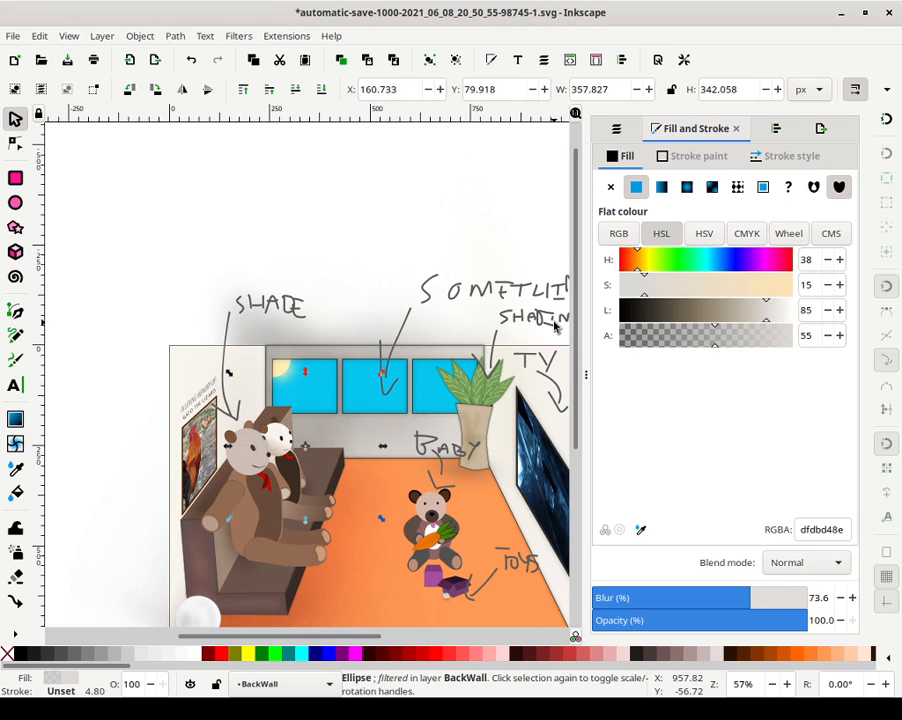
pyautogui.hotkey('shift', 'Tab')
pyautogui.hotkey('shift', 'Tab')
pyautogui.hotkey('shift', 'Tab')
pyautogui.hotkey('shift', 'Tab')
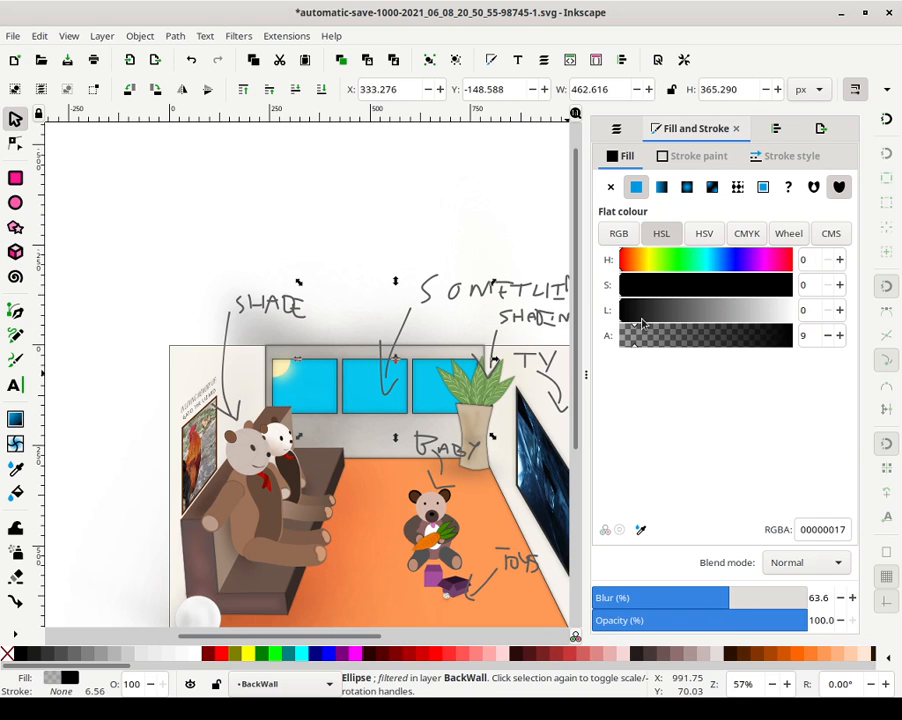
pyautogui.moveTo(743, 325)
pyautogui.mouseDown()
pyautogui.moveTo(763, 327)
pyautogui.moveTo(755, 326)
pyautogui.mouseUp()
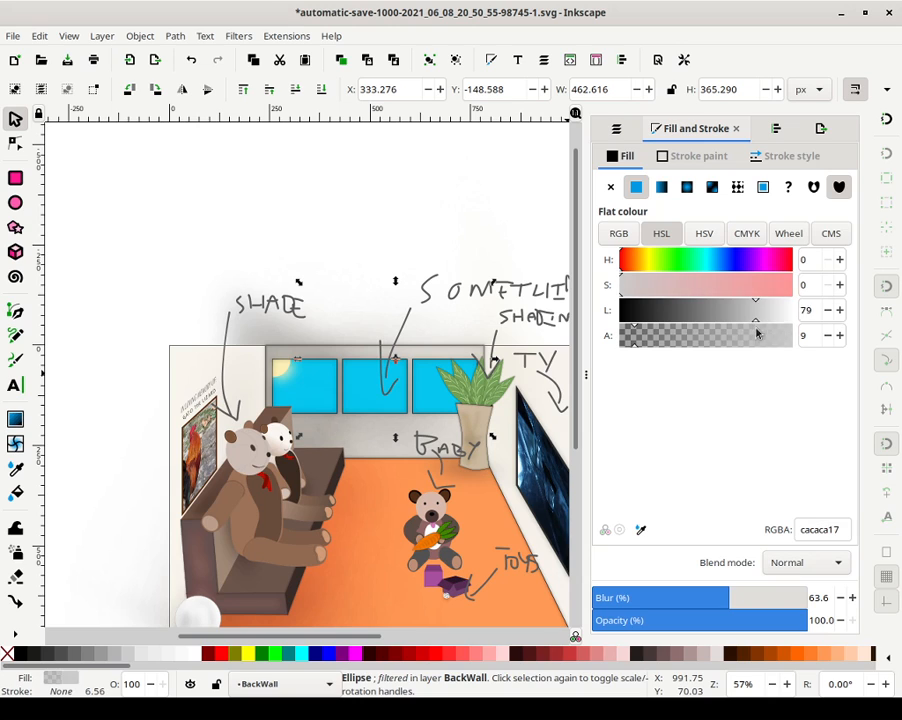
pyautogui.click(378, 373)
pyautogui.moveTo(672, 320); pyautogui.dragTo(748, 321)
# Cycle through the BackWall layer's shading ellipses to examine their fill colours and opacities
pyautogui.press('Tab')
pyautogui.press('Tab')
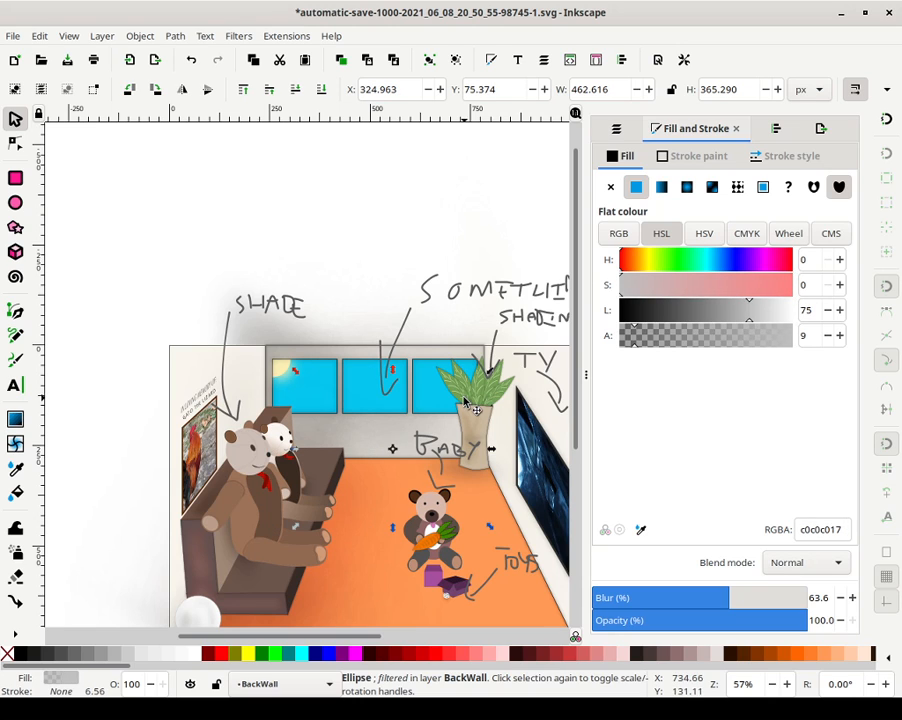
pyautogui.press('Tab')
pyautogui.press('Tab')
pyautogui.press('Tab')
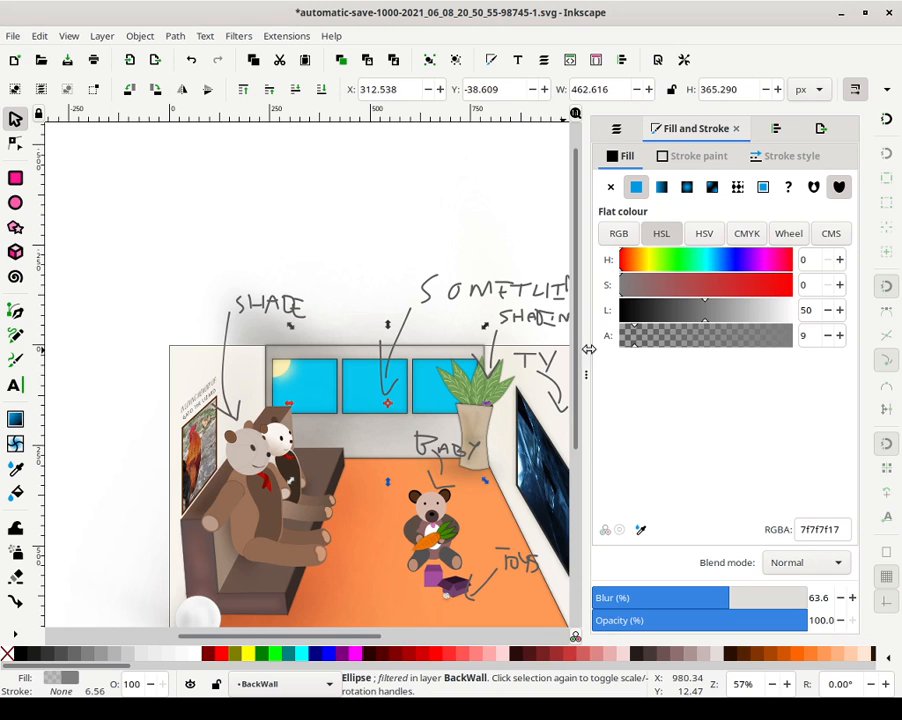
pyautogui.press('Tab')
pyautogui.press('Tab')
pyautogui.press('Tab')
pyautogui.press('Tab')
pyautogui.press('Tab')
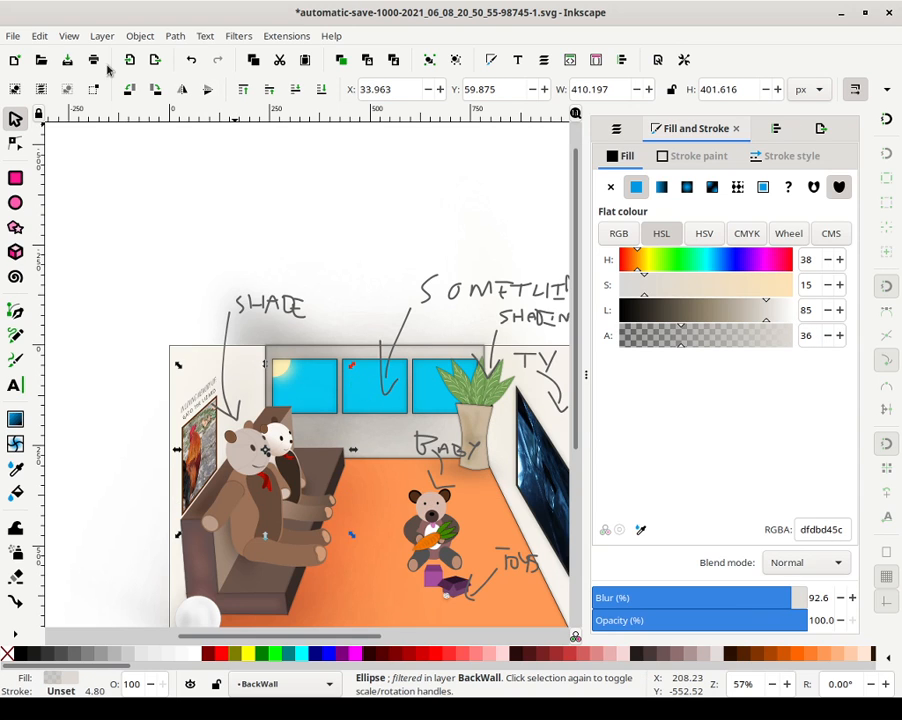
pyautogui.click(68, 36)
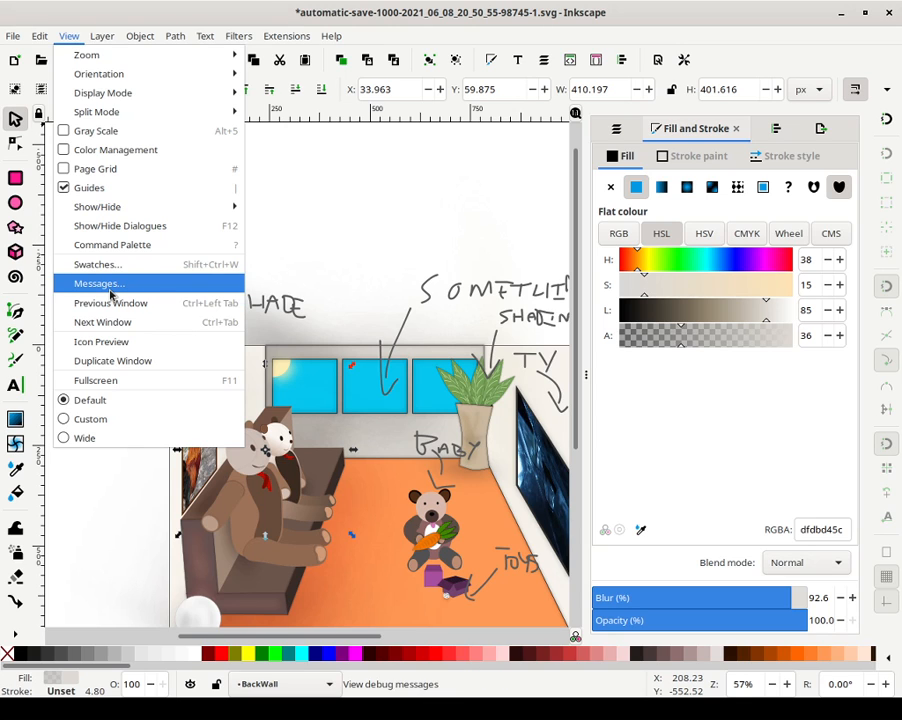
pyautogui.moveTo(147, 46)
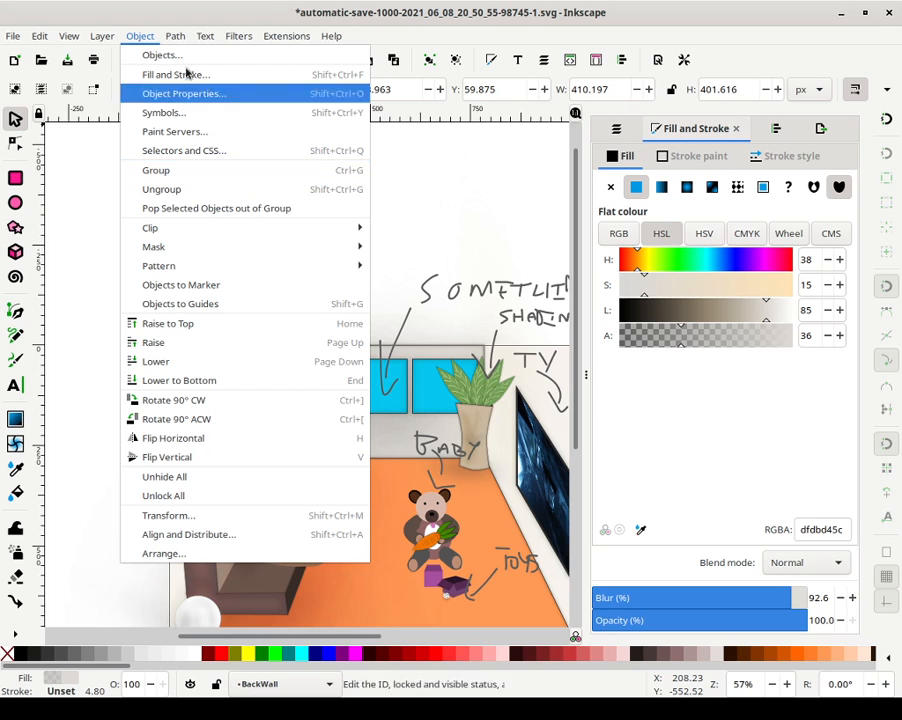
pyautogui.moveTo(177, 42)
pyautogui.click(177, 42)
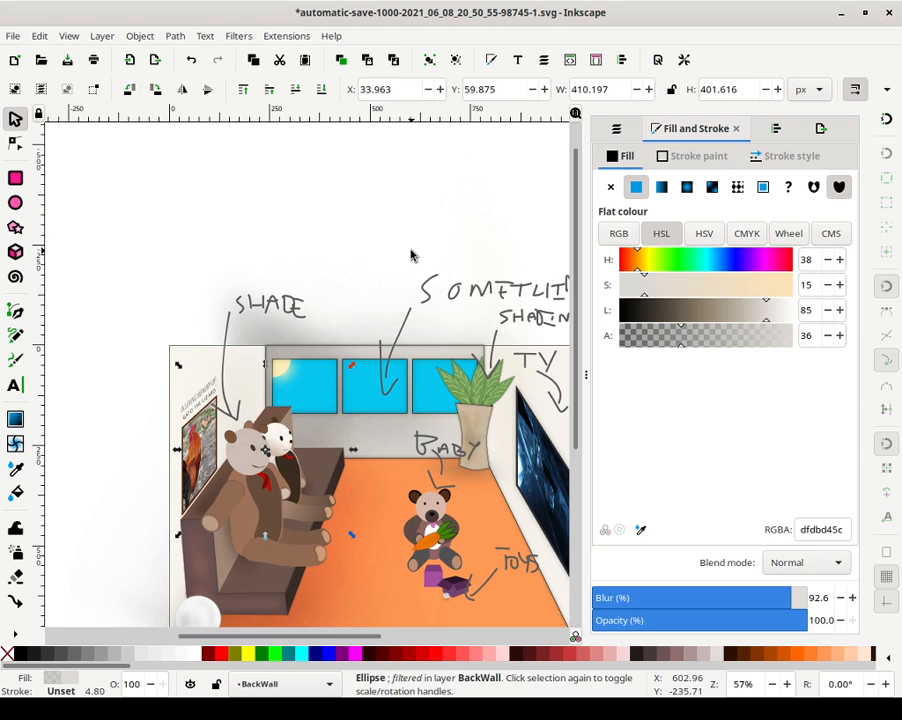
# Set the back wall rectangle's flat fill to white with lightness 100 and alpha 75
pyautogui.click(227, 276)
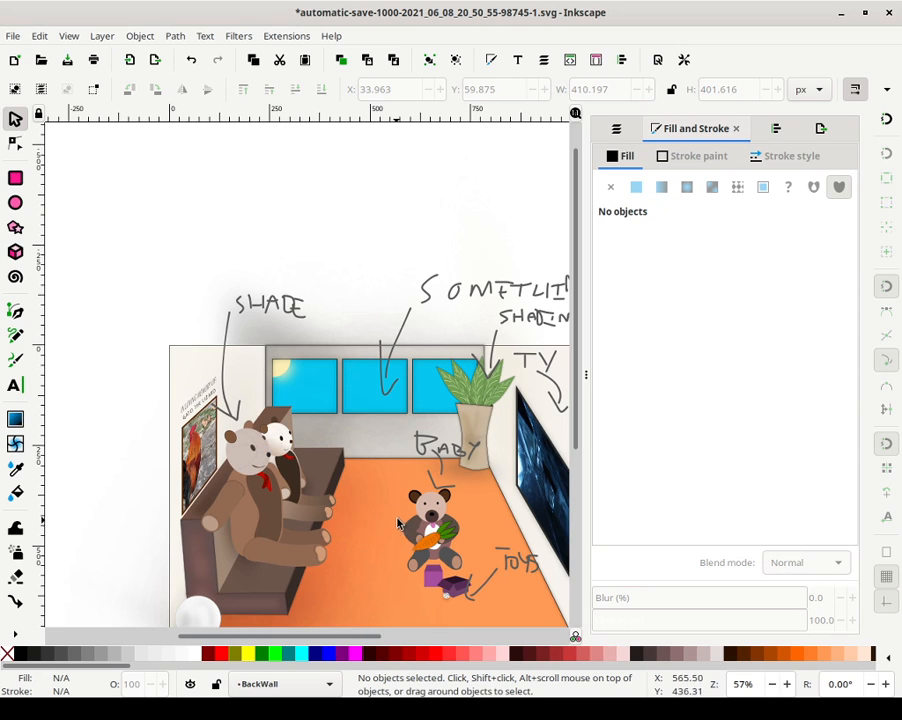
pyautogui.click(418, 425)
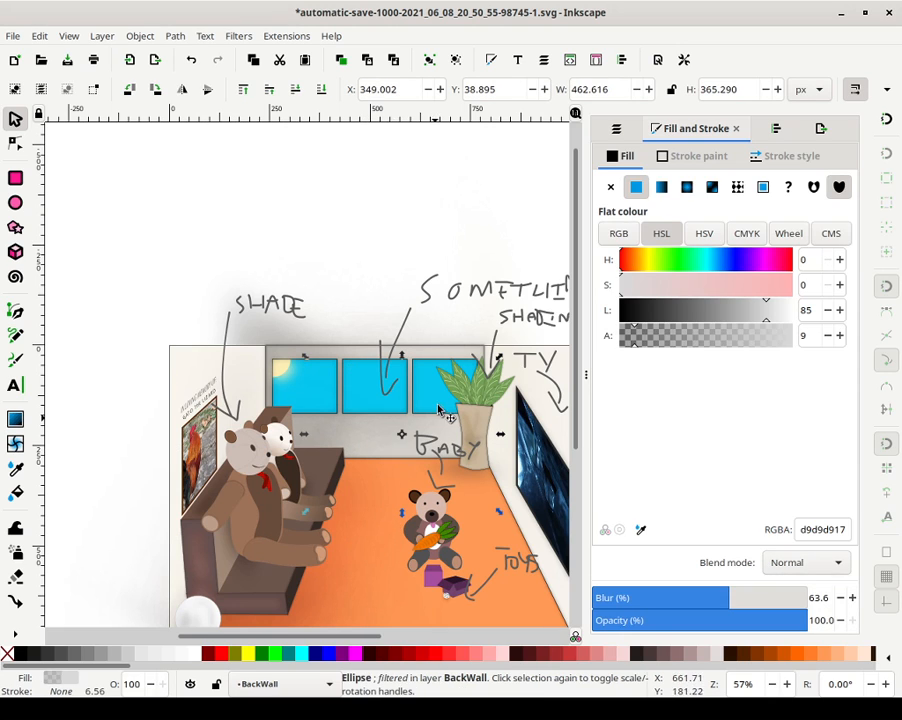
pyautogui.click(476, 358)
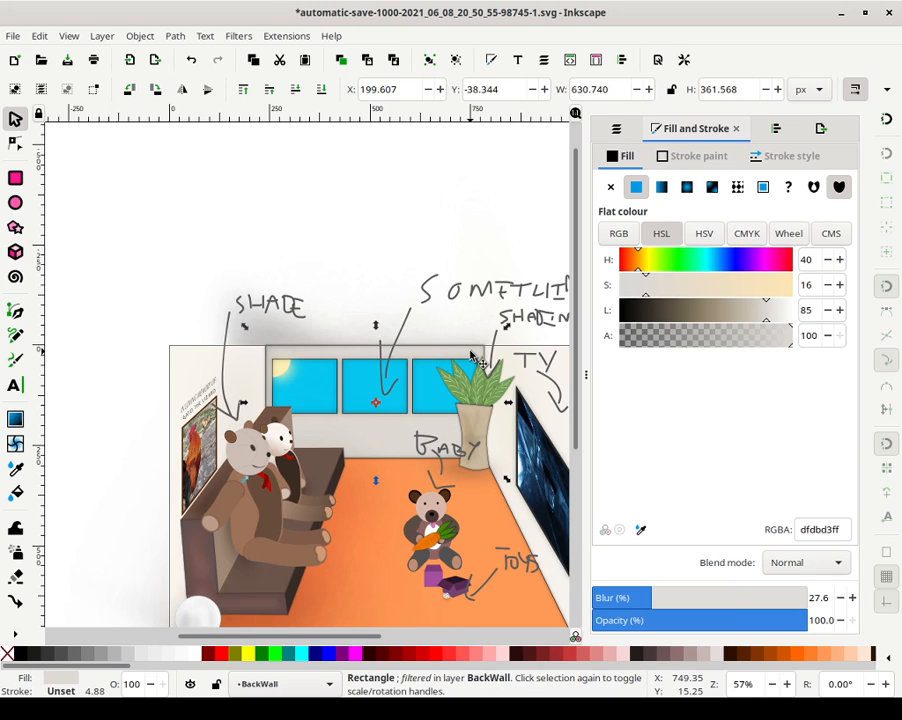
pyautogui.click(717, 342)
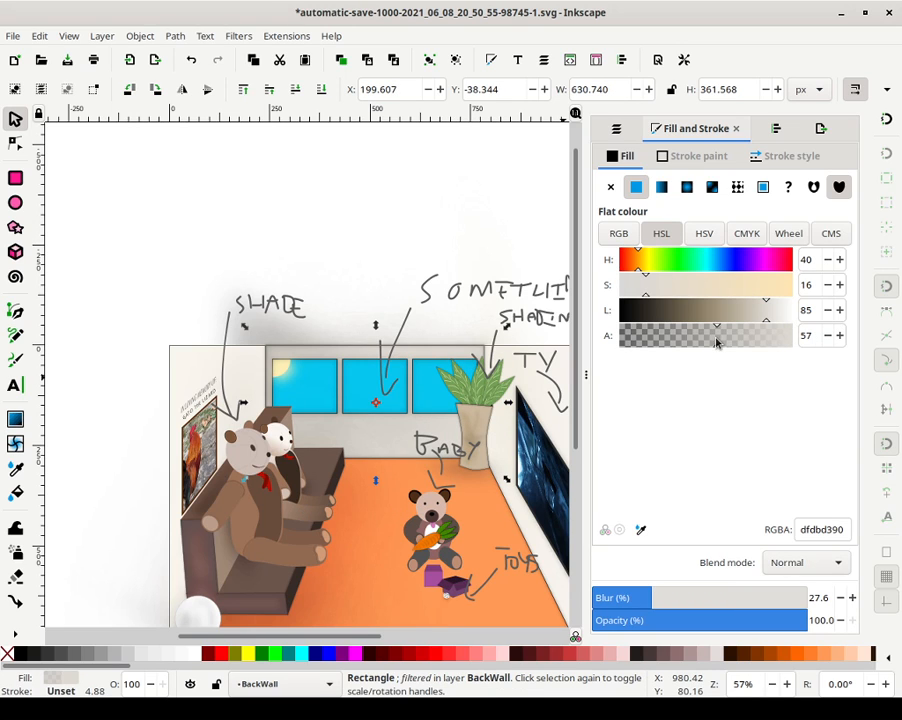
pyautogui.click(738, 340)
pyautogui.moveTo(770, 315); pyautogui.dragTo(822, 348)
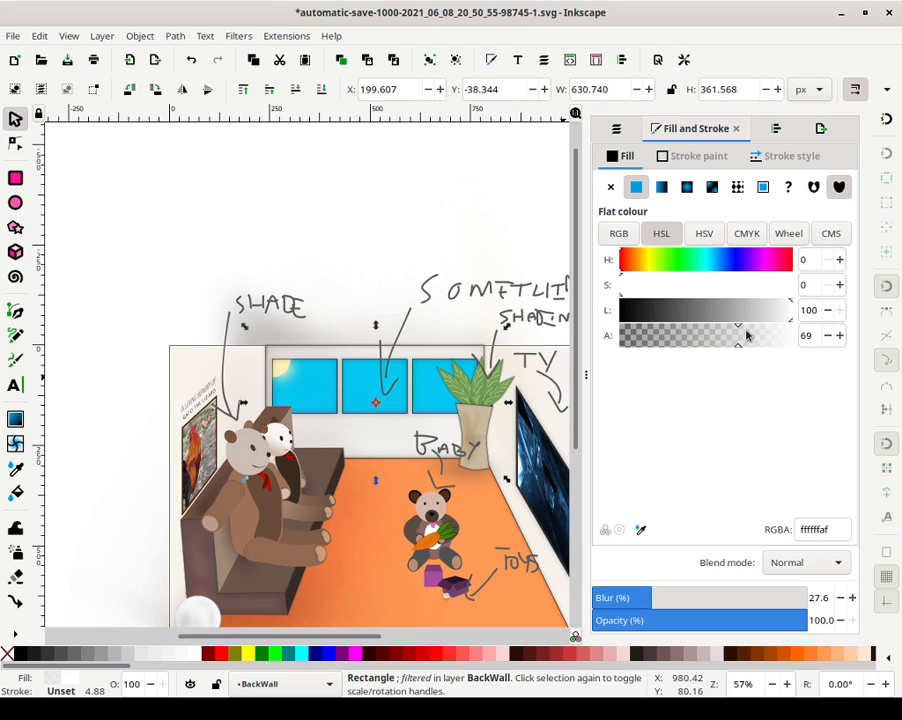
pyautogui.moveTo(745, 337); pyautogui.dragTo(766, 340)
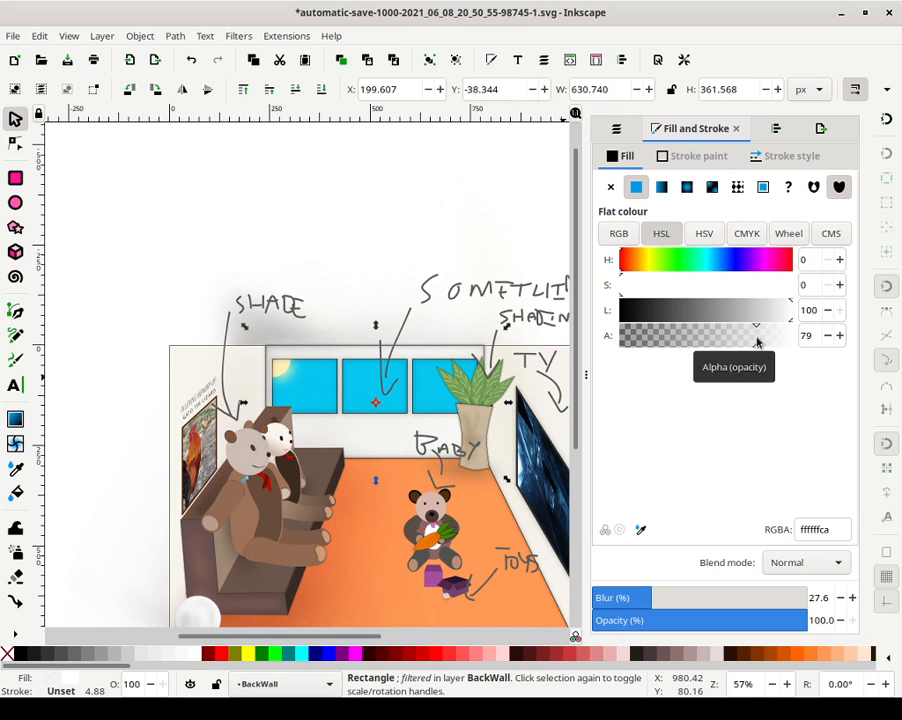
pyautogui.scroll(-4, 823, 342)
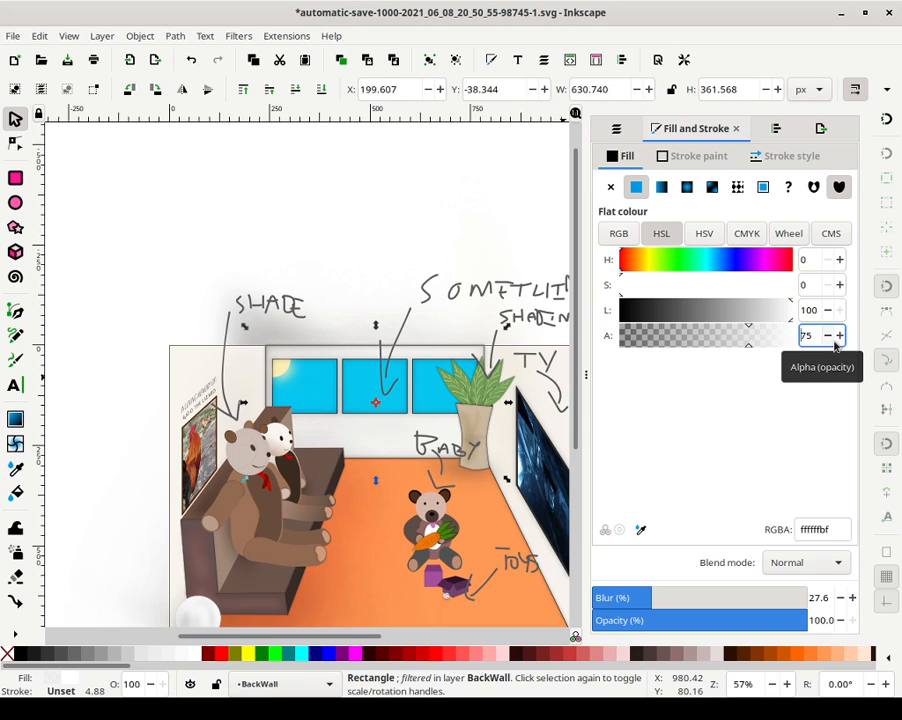
pyautogui.click(390, 266)
# Lock the BackWall layer and hide the Illustrations layer with the handwritten notes
pyautogui.moveTo(390, 266)
pyautogui.mouseDown()
pyautogui.moveTo(280, 156)
pyautogui.moveTo(290, 177)
pyautogui.moveTo(312, 180)
pyautogui.mouseUp()
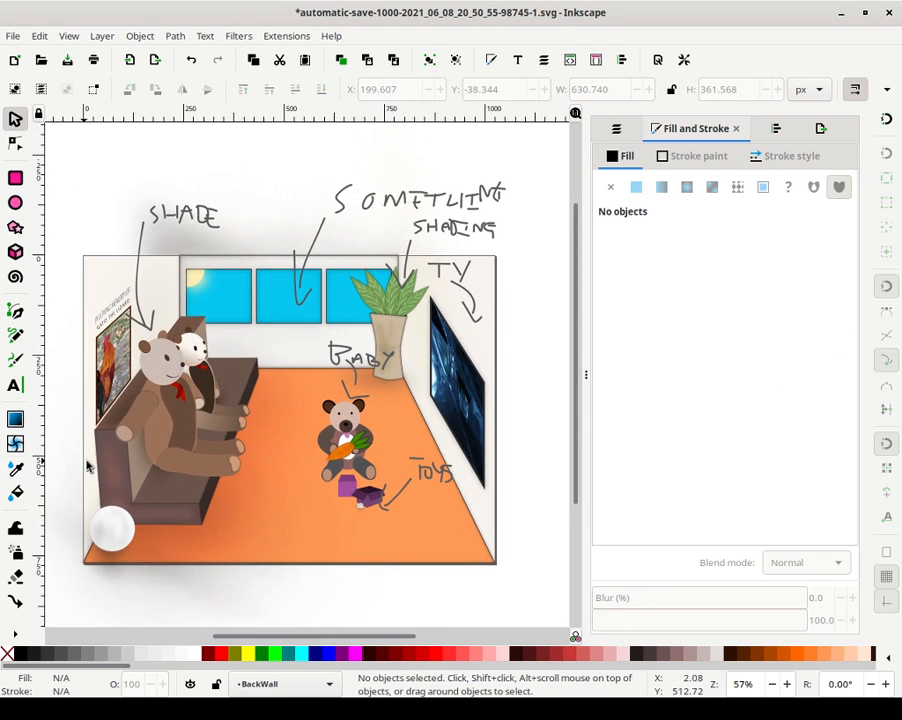
pyautogui.click(616, 128)
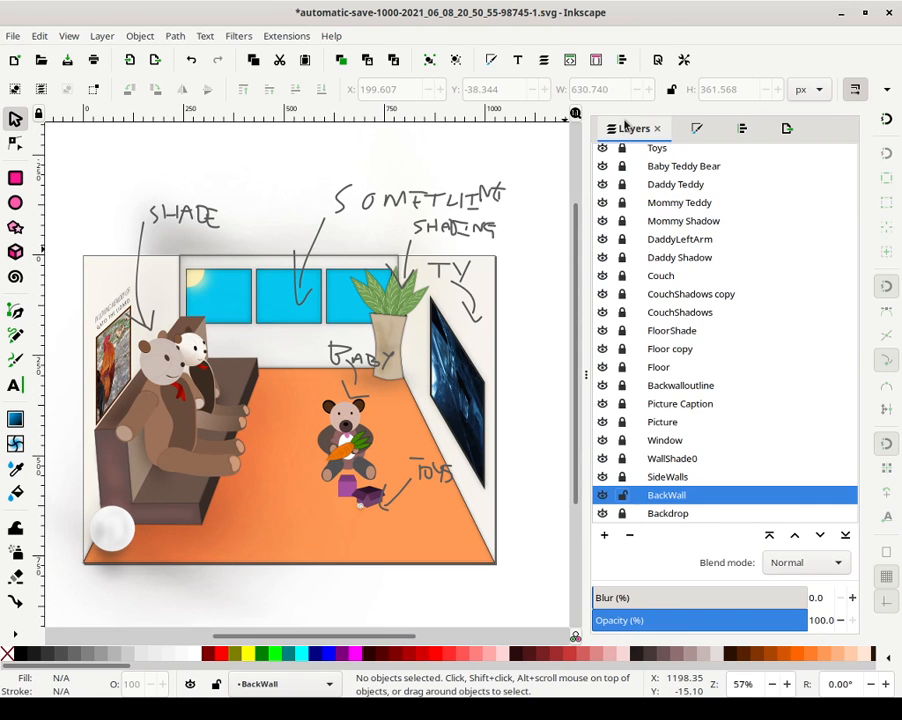
pyautogui.click(622, 495)
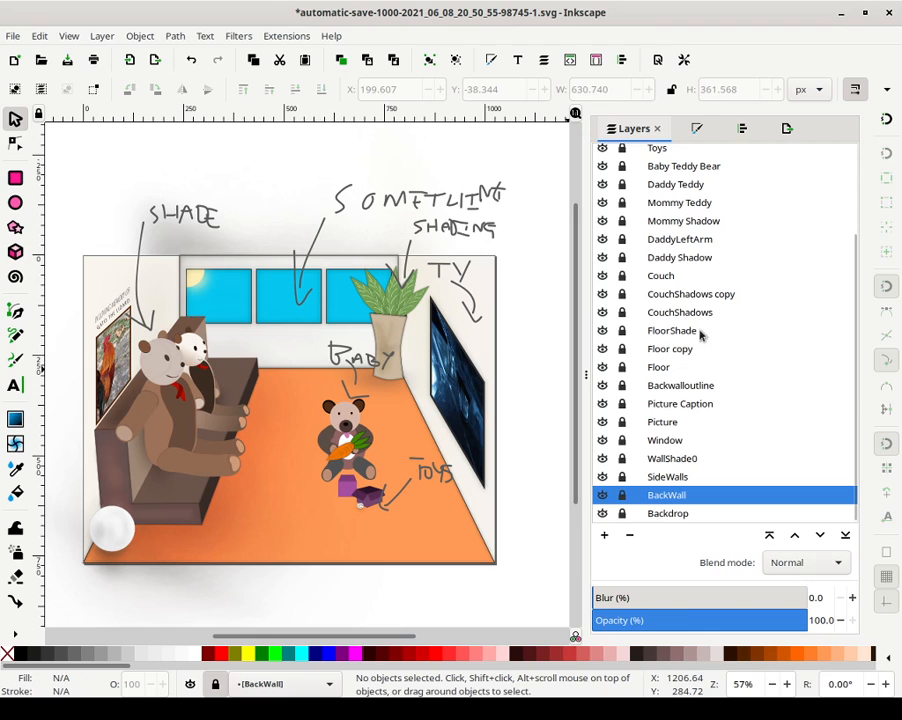
pyautogui.scroll(3, 652, 222)
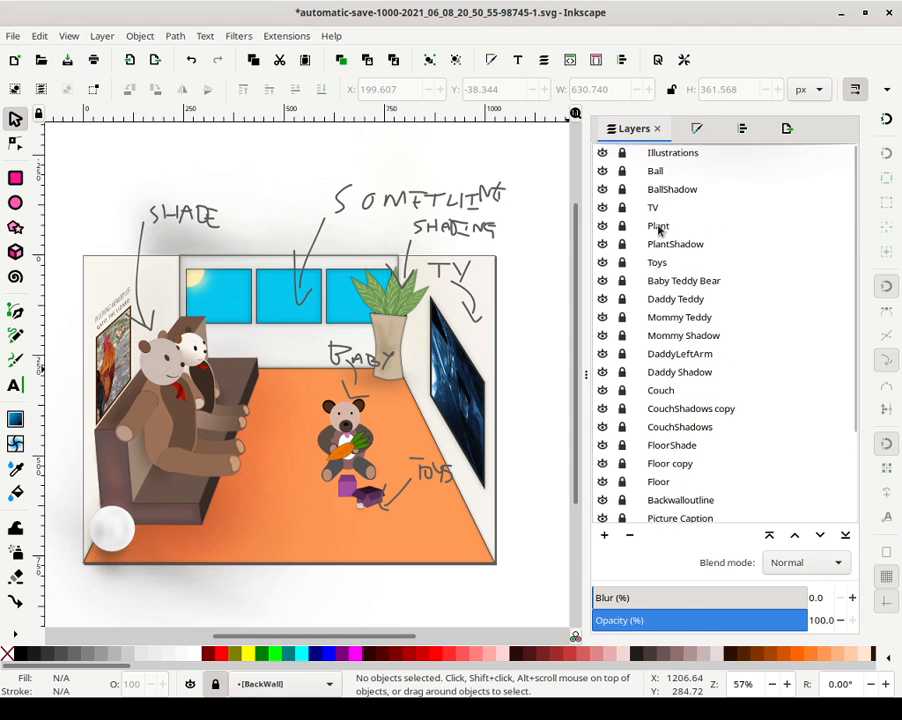
pyautogui.click(602, 153)
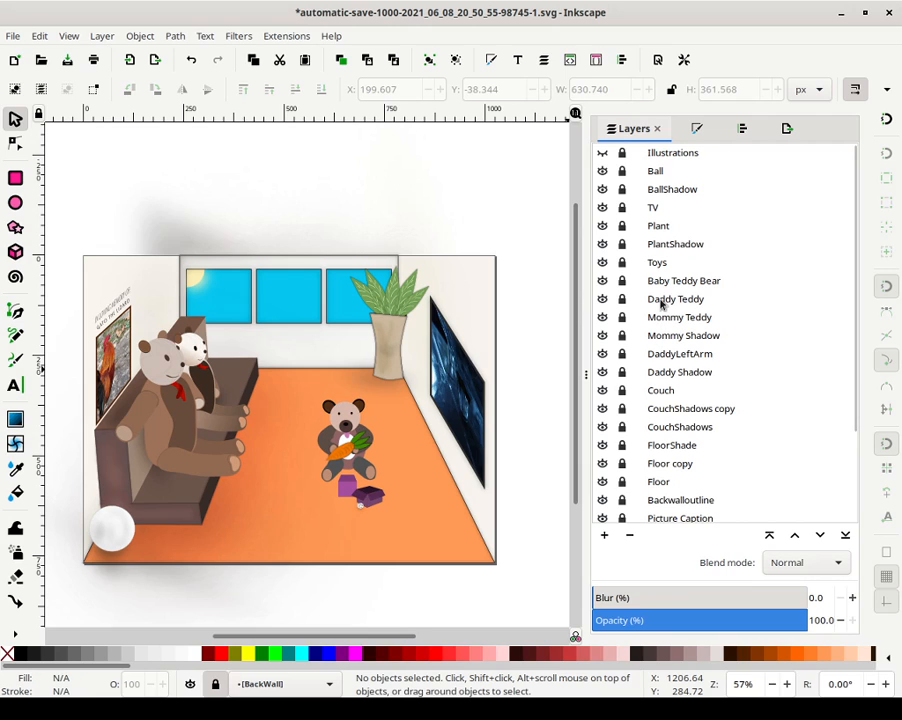
# Make the CouchShadows copy layer active and draw an upright ellipse about 112 by 171 px over Daddy Teddy's head
pyautogui.click(664, 408)
pyautogui.moveTo(234, 340)
pyautogui.mouseDown()
pyautogui.moveTo(494, 418)
pyautogui.moveTo(424, 378)
pyautogui.mouseUp()
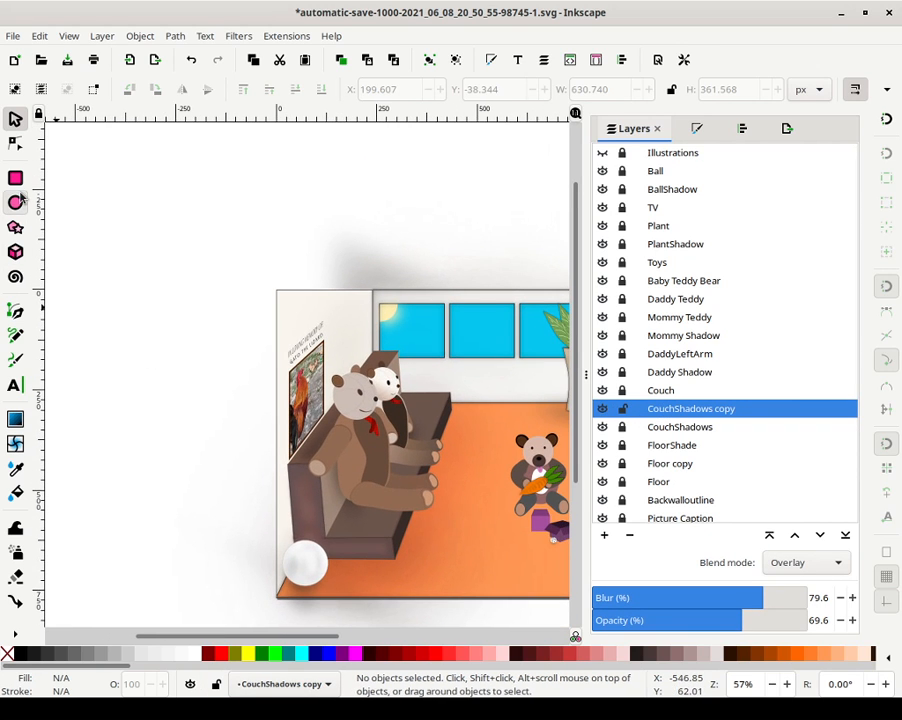
pyautogui.press('e')
pyautogui.moveTo(332, 356); pyautogui.dragTo(375, 422)
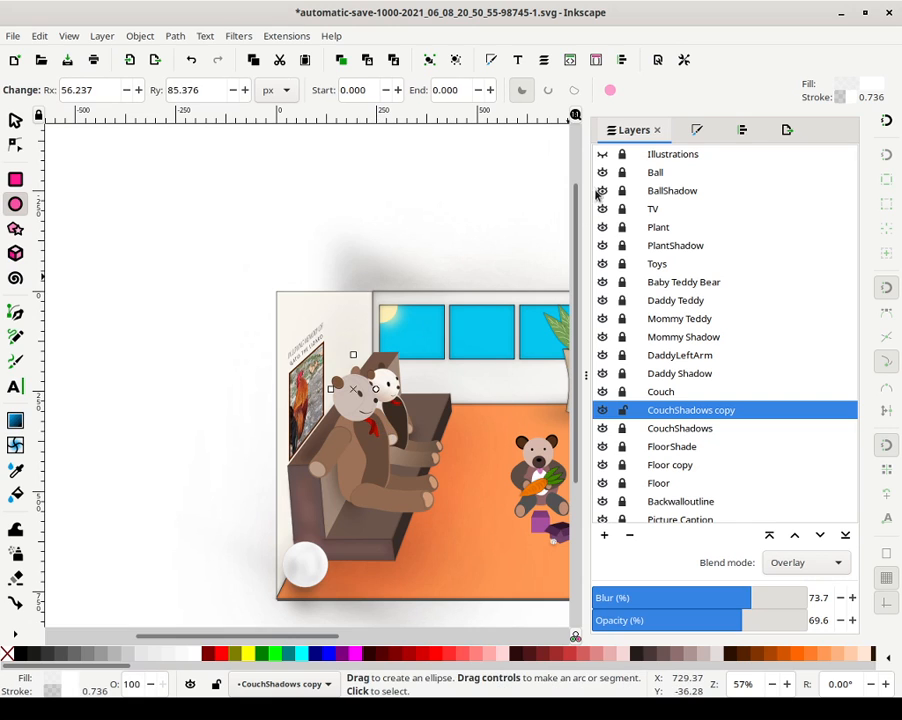
# Set the new ellipse's fill lightness to 0 and switch back to the Selector tool
pyautogui.click(698, 131)
pyautogui.moveTo(645, 310); pyautogui.dragTo(616, 312)
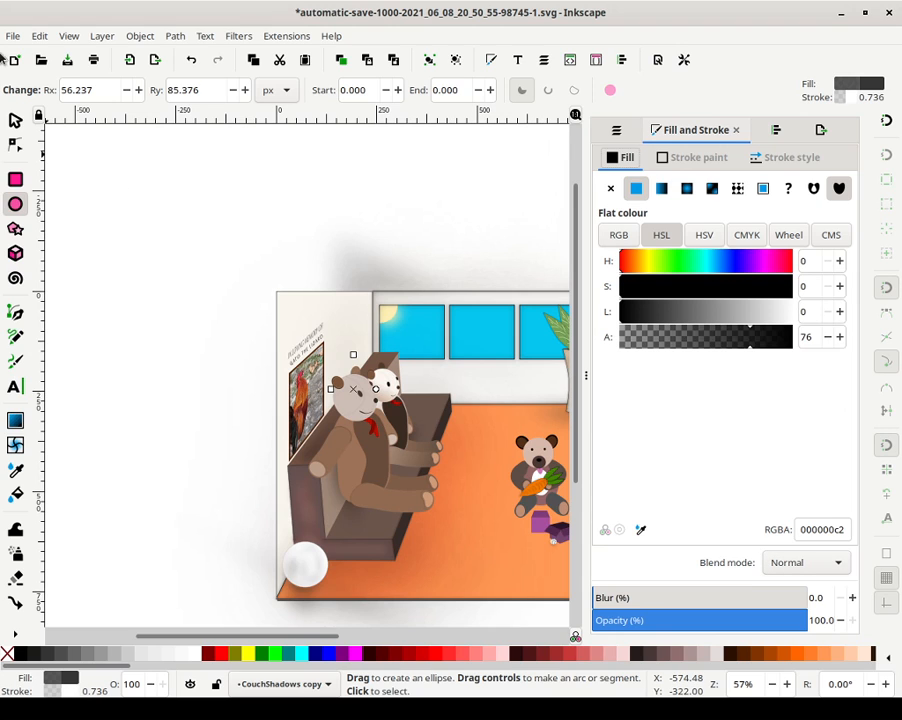
pyautogui.click(14, 120)
# Toggle the CouchShadows copy layer's visibility off and on to check its effect in the scene
pyautogui.hotkey('ctrl', 'shift', 'l')
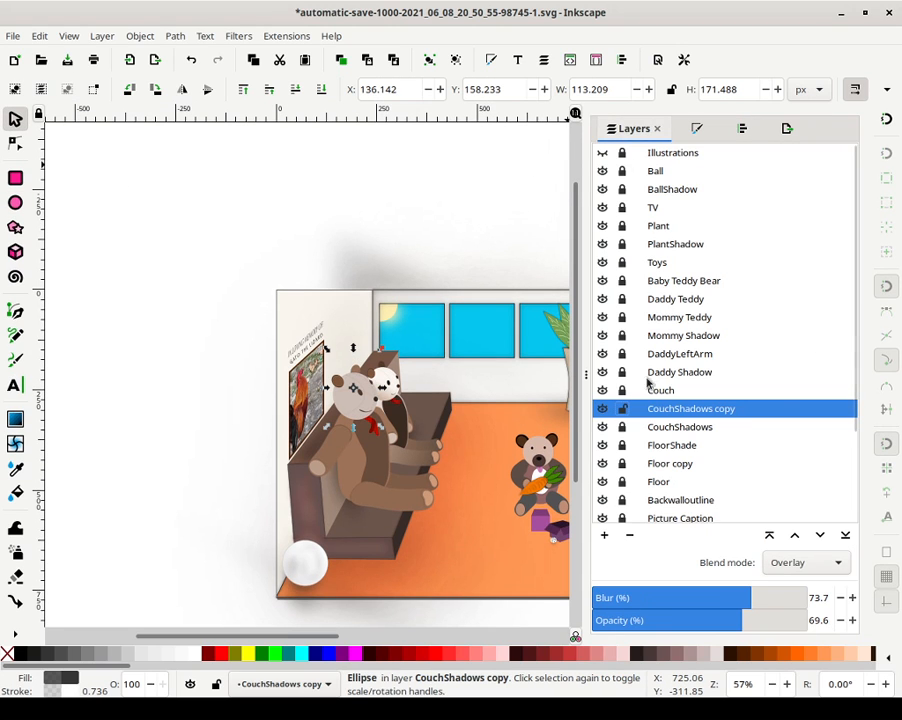
pyautogui.click(603, 414)
pyautogui.click(603, 414)
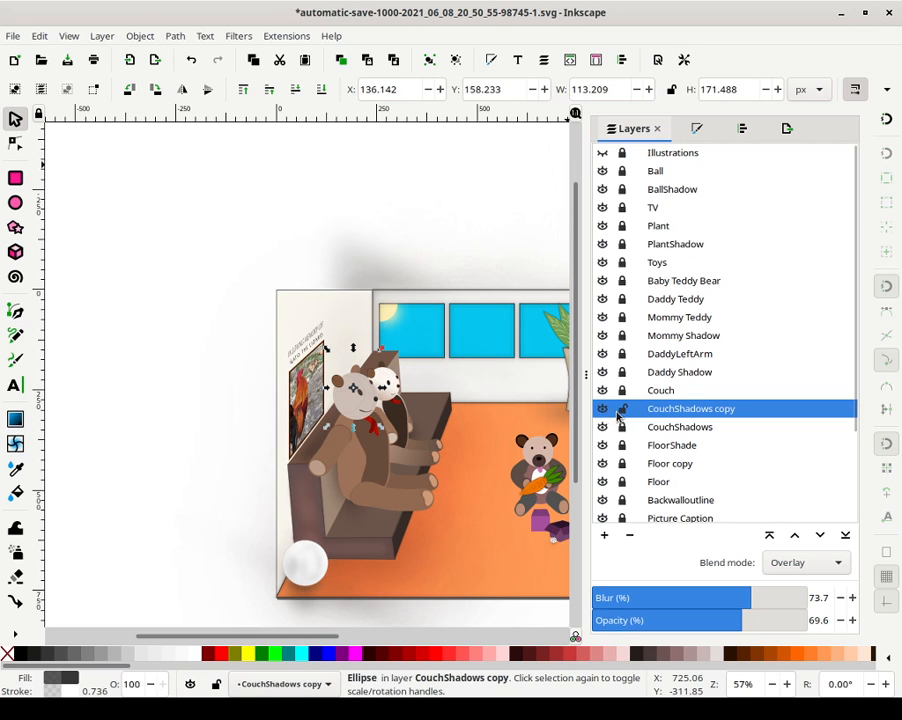
# Move the ellipse over Daddy Teddy's head to the Couch layer, deselect it, and unlock that layer
pyautogui.rightClick(352, 372)
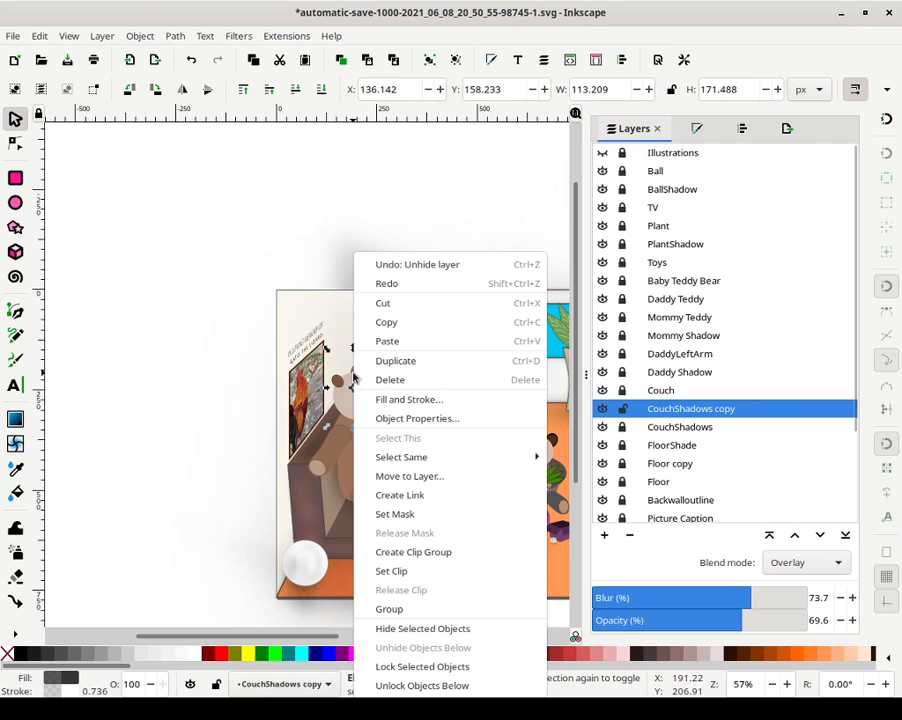
pyautogui.click(452, 476)
pyautogui.scroll(-4, 453, 348)
pyautogui.scroll(1, 452, 346)
pyautogui.click(458, 336)
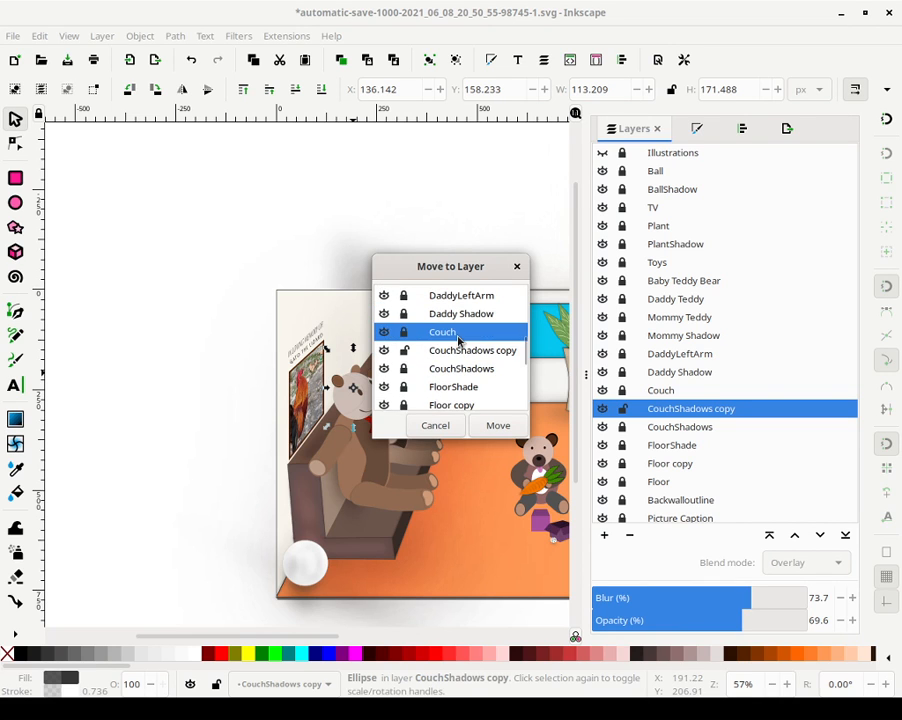
pyautogui.doubleClick(458, 336)
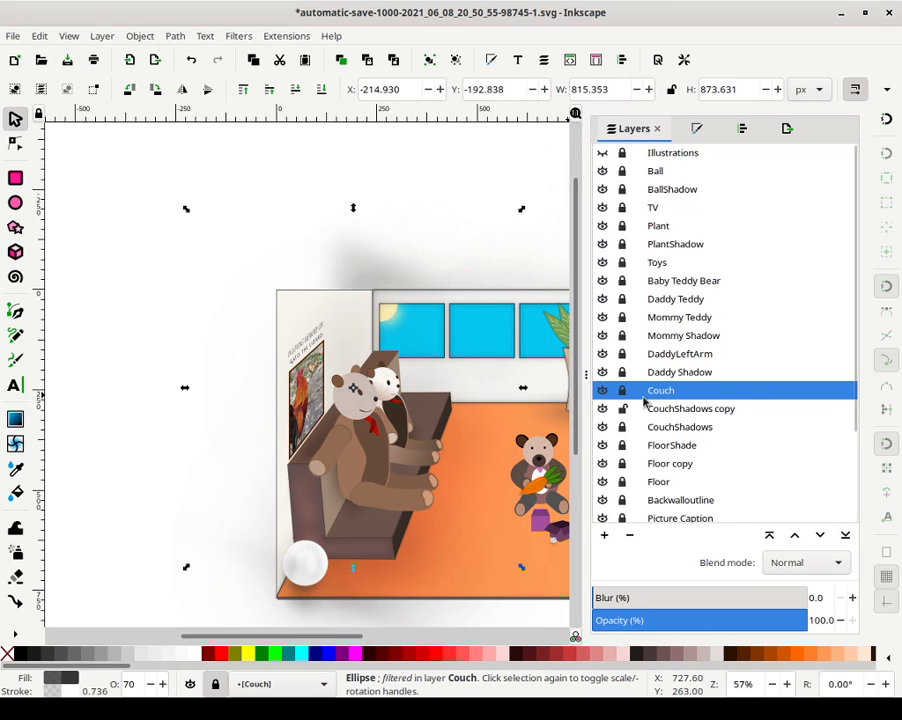
pyautogui.press('Escape')
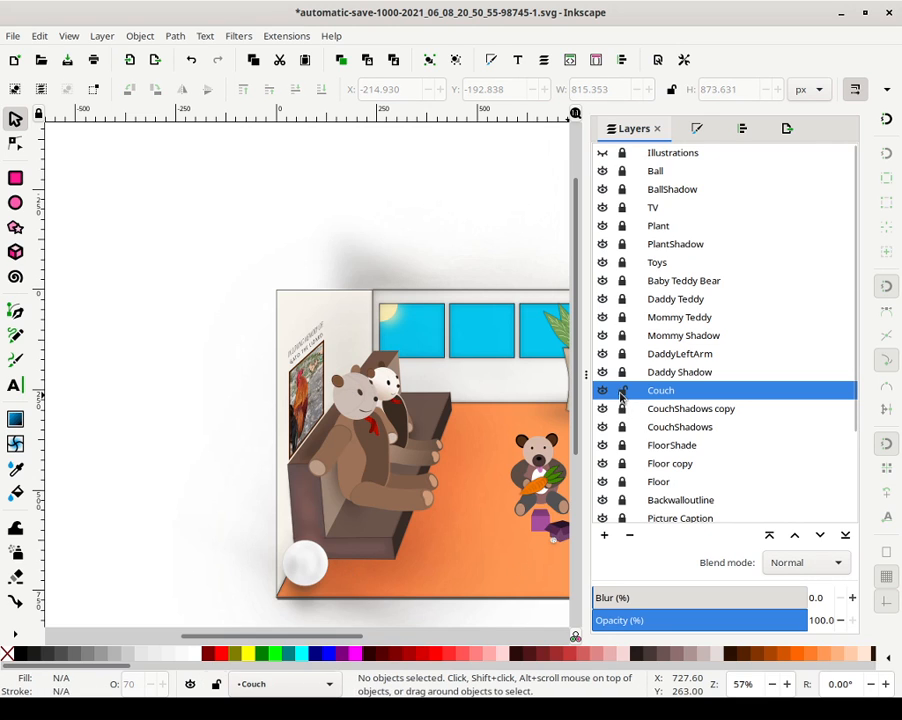
# Set the ellipse's blur to 0 and place it behind Daddy Teddy's head at about X 110, Y 149 px
pyautogui.click(336, 350)
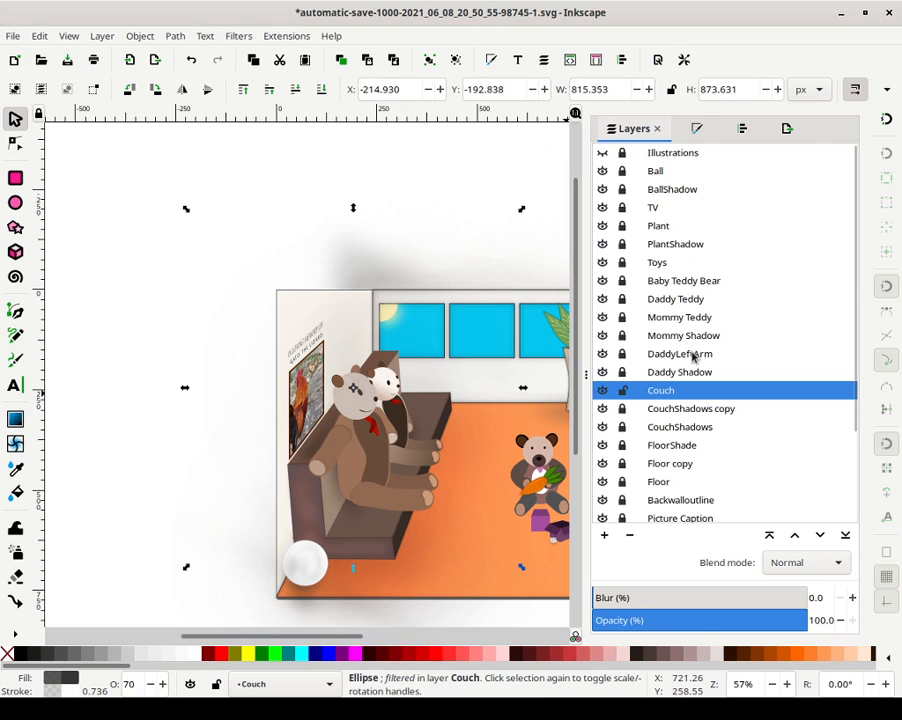
pyautogui.click(697, 131)
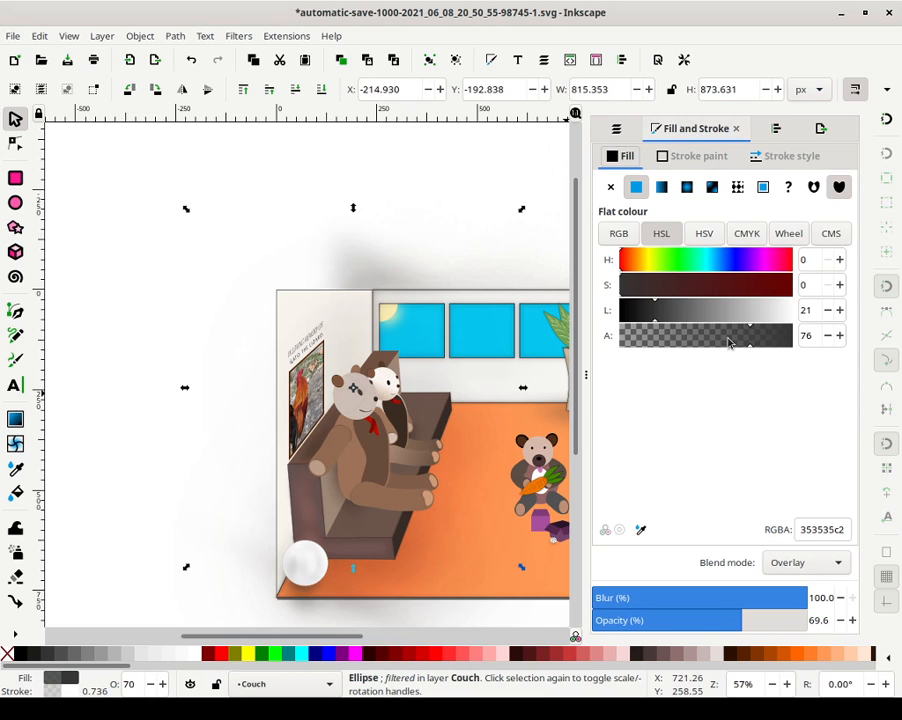
pyautogui.moveTo(786, 607); pyautogui.dragTo(405, 646)
pyautogui.click(340, 370)
pyautogui.moveTo(340, 368); pyautogui.dragTo(377, 364)
pyautogui.click(355, 361)
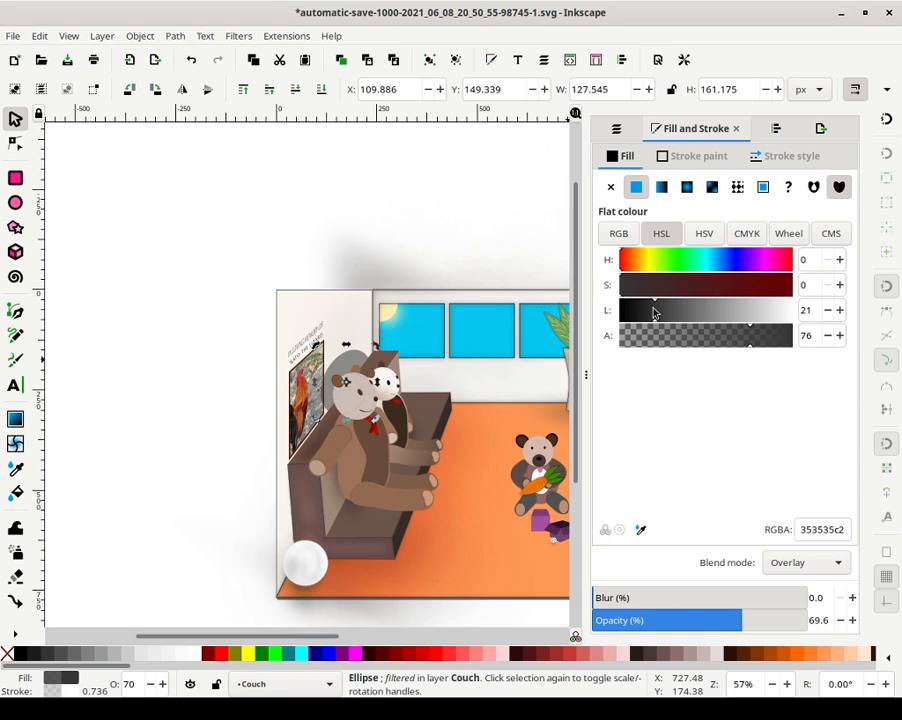
# Make the ellipse's fill black with lightness 0 and alpha 76
pyautogui.moveTo(654, 316); pyautogui.dragTo(103, 362)
pyautogui.click(675, 338)
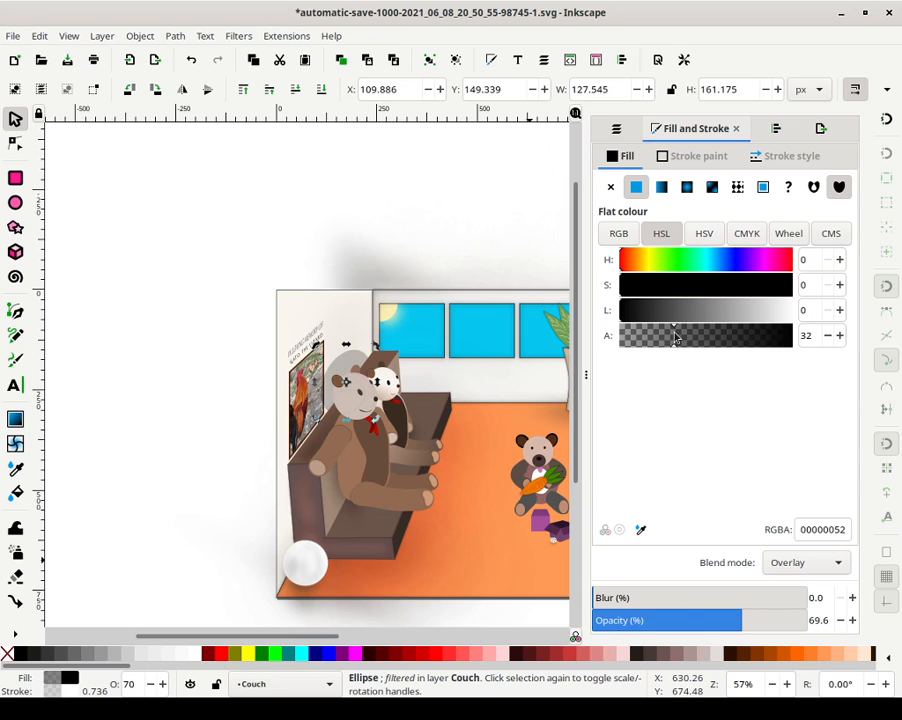
pyautogui.moveTo(692, 340); pyautogui.dragTo(741, 341)
pyautogui.click(838, 337)
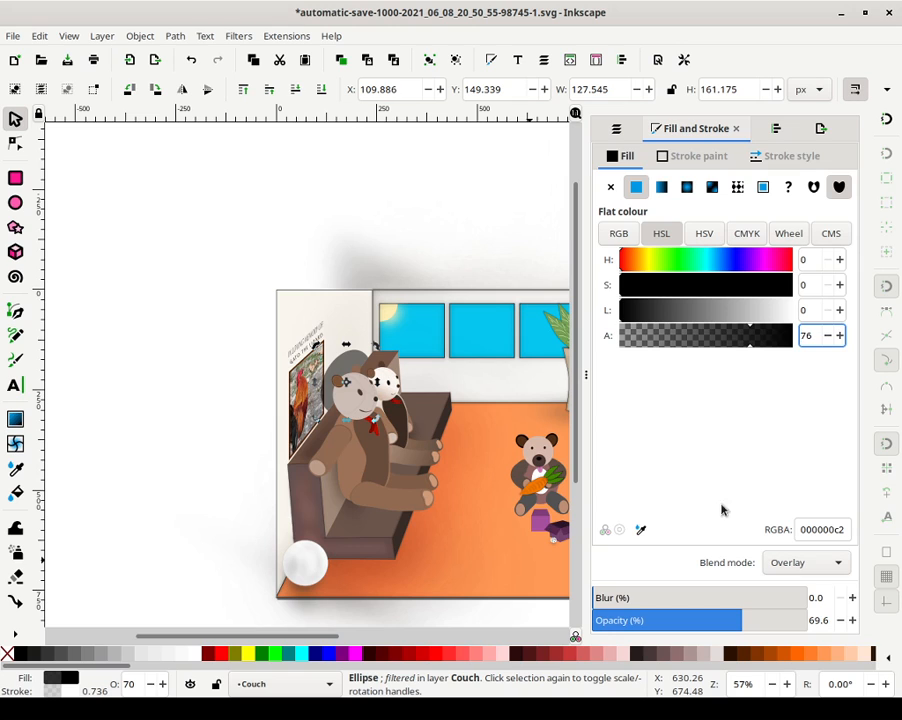
# Raise the Picture layer in the layer stack to directly above Daddy Shadow
pyautogui.hotkey('shift', 'ctrl', 'l')
pyautogui.scroll(-3, 695, 455)
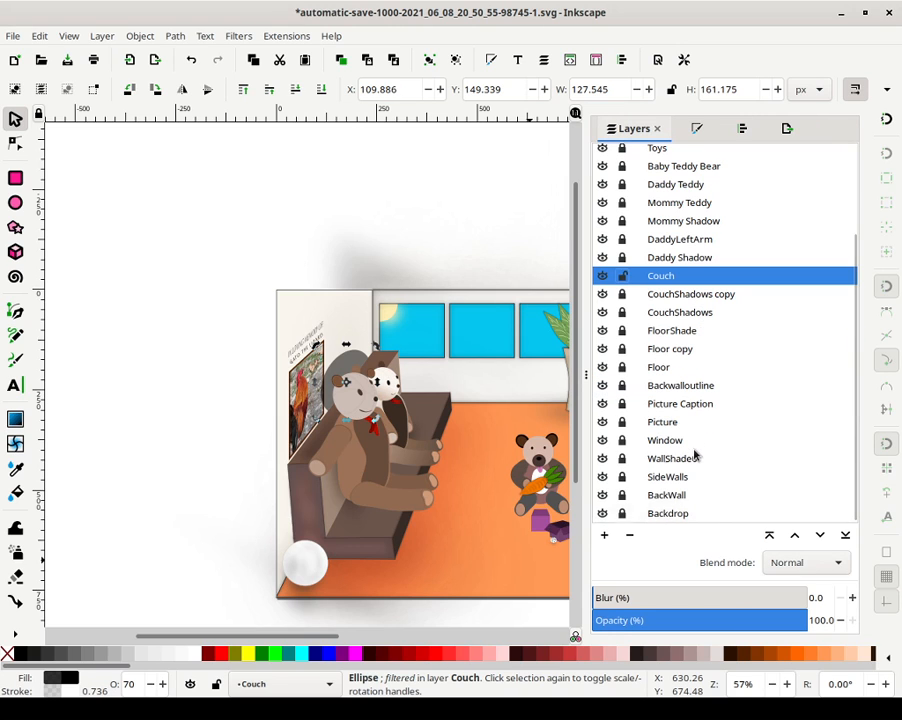
pyautogui.click(684, 424)
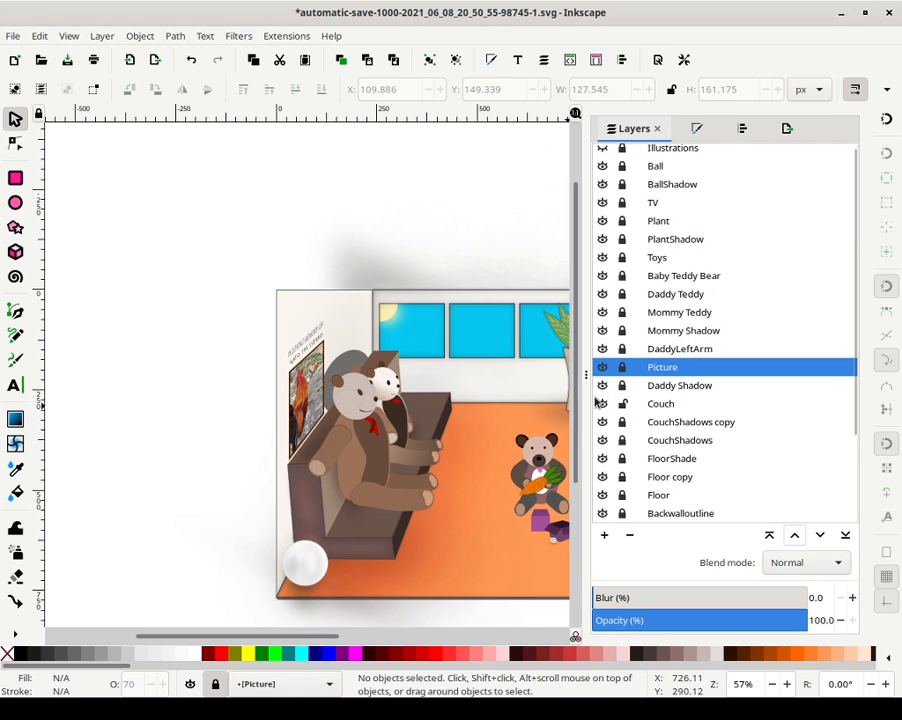
# Return to the Couch layer and shift the dark ellipse to about X 117, Y 163 px behind Daddy Teddy's head
pyautogui.click(661, 403)
pyautogui.click(338, 397)
pyautogui.click(348, 378)
pyautogui.moveTo(348, 377)
pyautogui.mouseDown()
pyautogui.moveTo(346, 368)
pyautogui.moveTo(352, 379)
pyautogui.mouseUp()
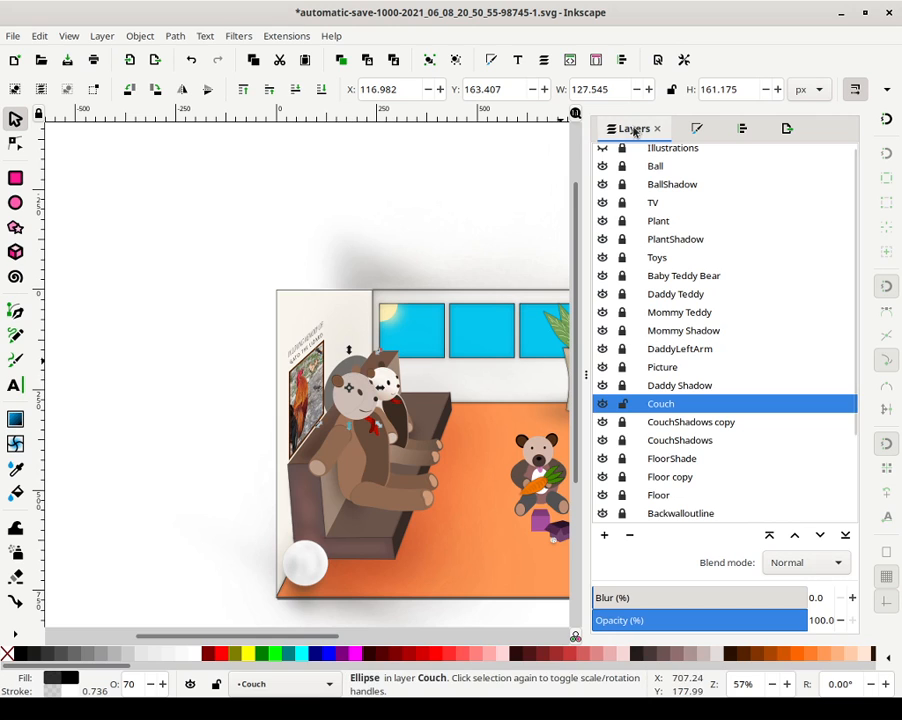
# Give the ellipse a black-to-transparent linear gradient running from behind Daddy Teddy's head down toward the rooster picture, and return to the Selector tool
pyautogui.click(699, 128)
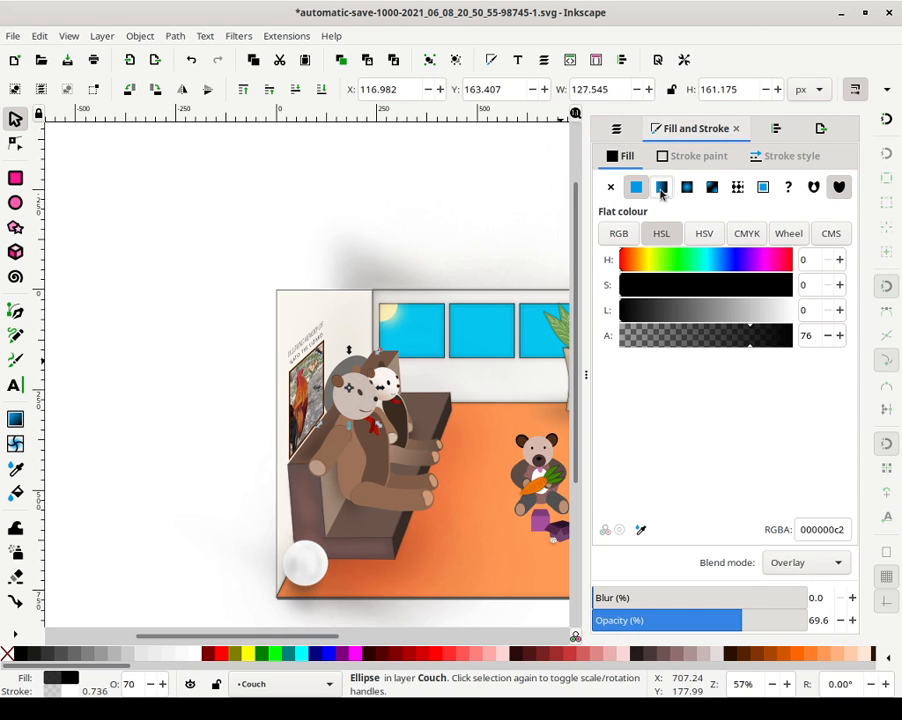
pyautogui.click(661, 188)
pyautogui.press('g')
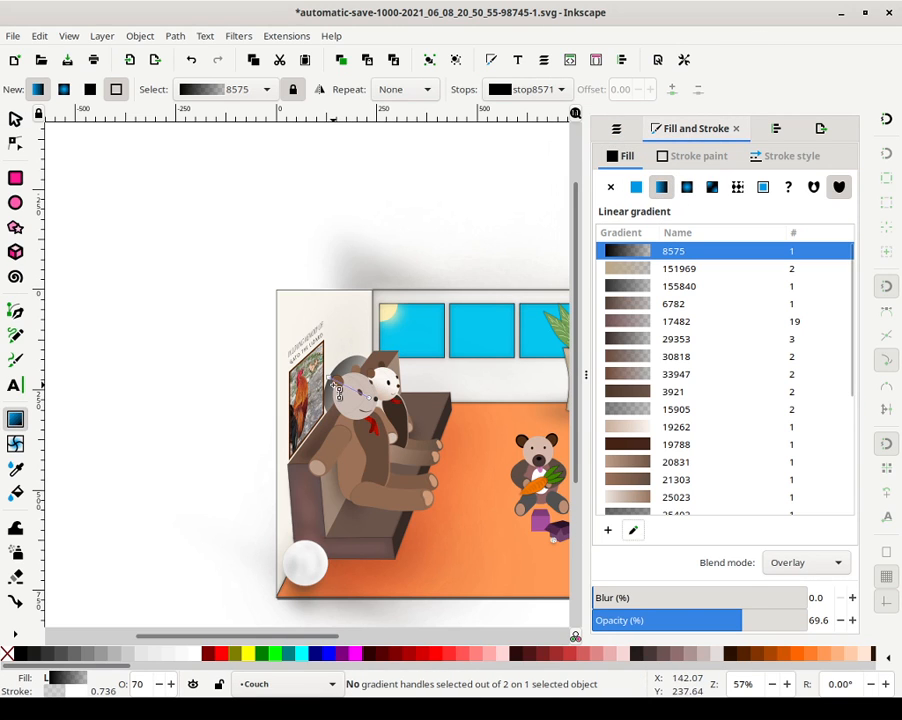
pyautogui.click(366, 398)
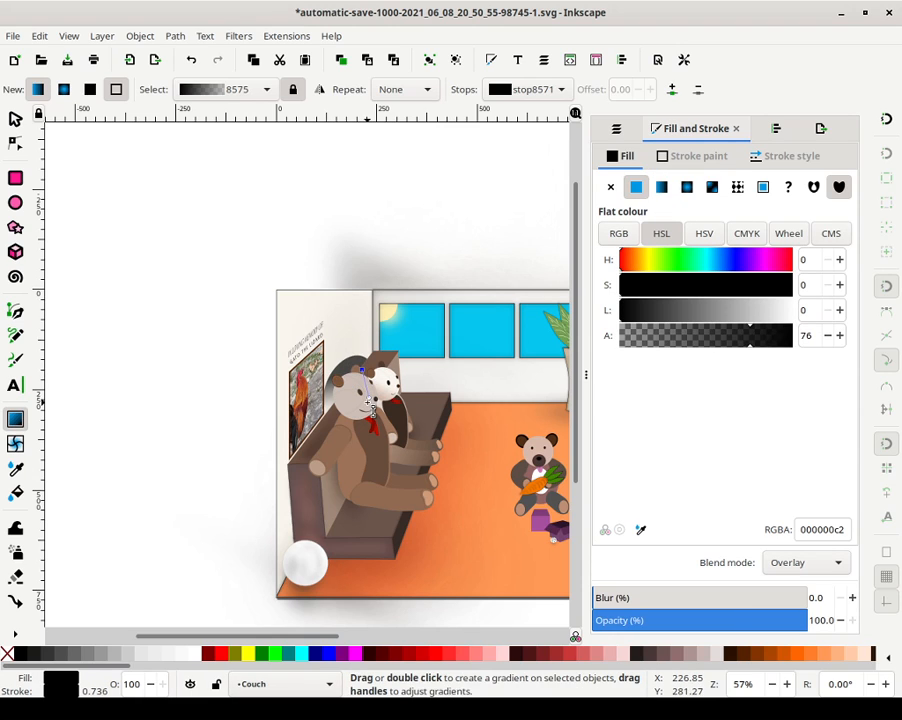
pyautogui.moveTo(375, 404); pyautogui.dragTo(318, 404)
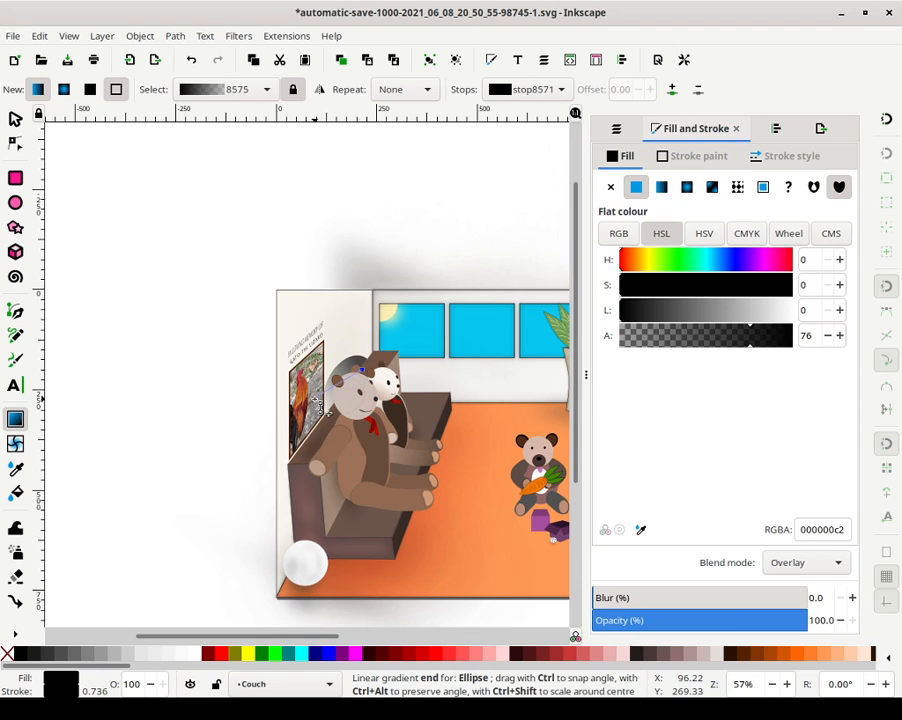
pyautogui.click(364, 372)
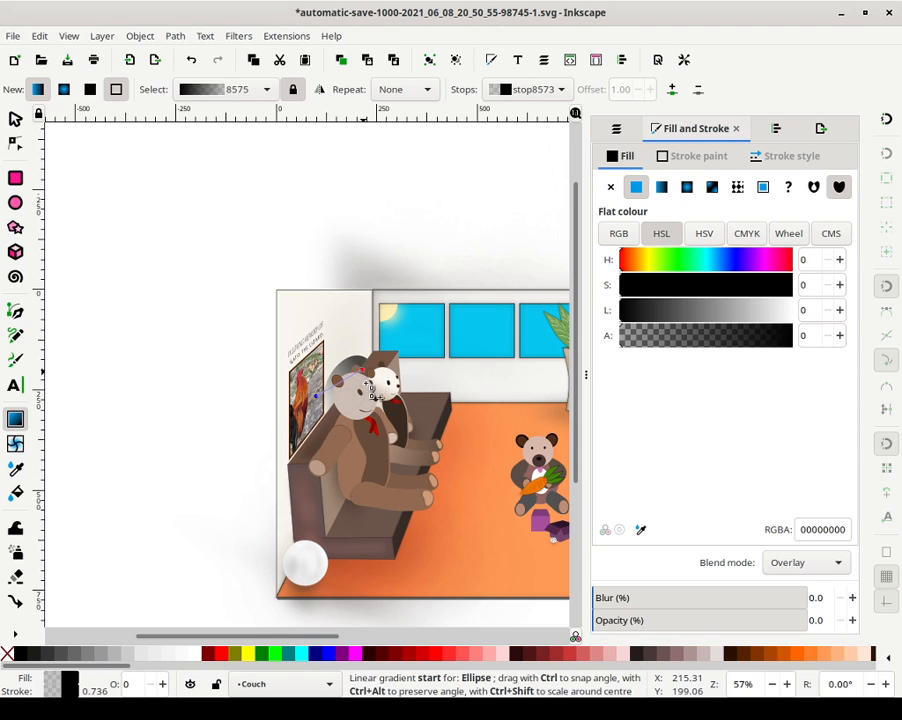
pyautogui.press('Tab')
pyautogui.click(15, 119)
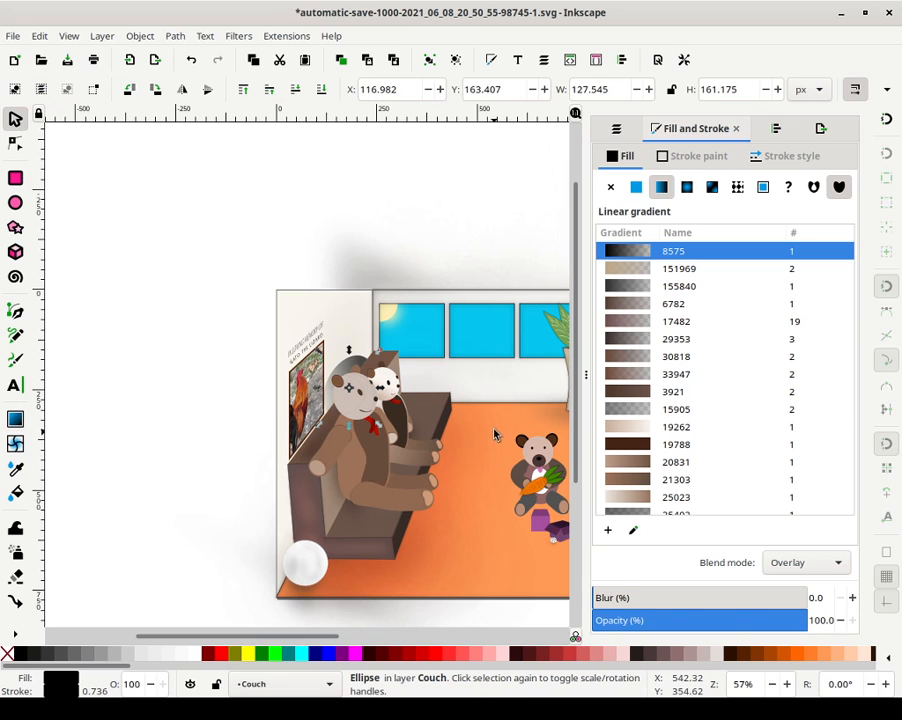
# Adjust the ellipse's shape and position behind Daddy Teddy's head, with its blur at about 87% and opacity at 38.8%
pyautogui.click(741, 620)
pyautogui.moveTo(640, 597); pyautogui.dragTo(752, 598)
pyautogui.moveTo(723, 598); pyautogui.dragTo(706, 597)
pyautogui.moveTo(416, 318); pyautogui.dragTo(407, 337)
pyautogui.moveTo(353, 366)
pyautogui.mouseDown()
pyautogui.moveTo(339, 389)
pyautogui.moveTo(339, 379)
pyautogui.mouseUp()
pyautogui.moveTo(709, 604); pyautogui.dragTo(675, 620)
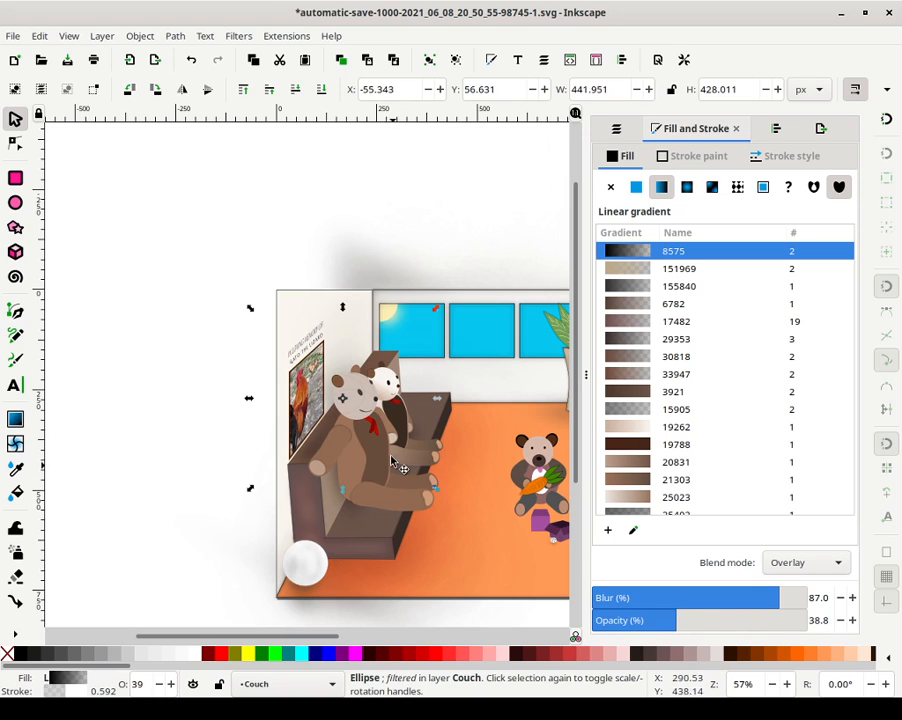
# Shrink the blurred ellipse behind Daddy Teddy, set its opacity to 100% and its blur to 35.8%, and deselect it
pyautogui.moveTo(434, 312); pyautogui.dragTo(397, 354)
pyautogui.moveTo(748, 617); pyautogui.dragTo(878, 612)
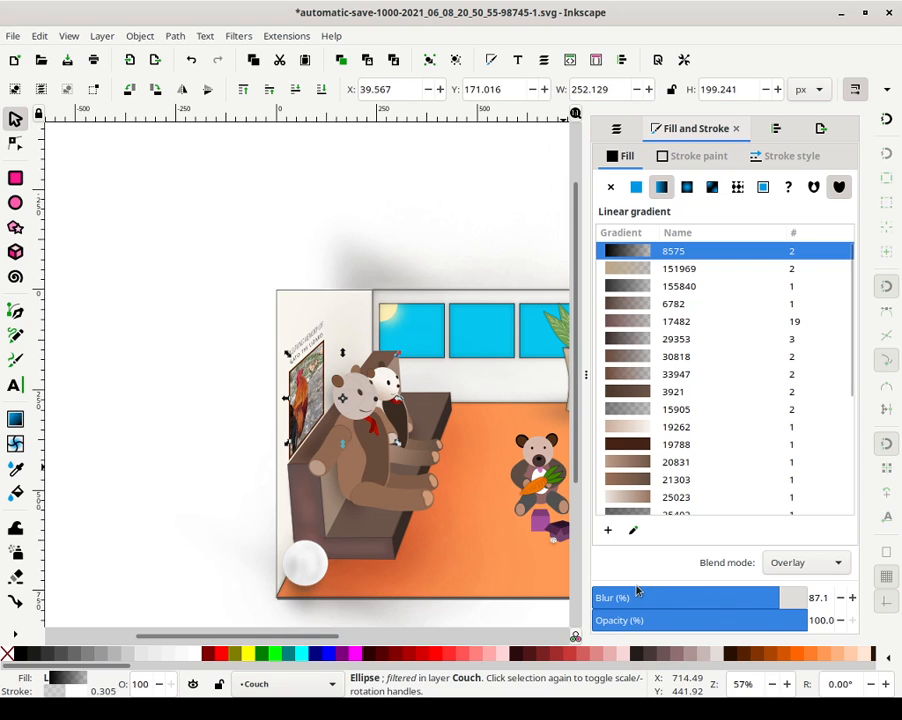
pyautogui.moveTo(705, 597)
pyautogui.mouseDown()
pyautogui.moveTo(628, 597)
pyautogui.moveTo(692, 597)
pyautogui.mouseUp()
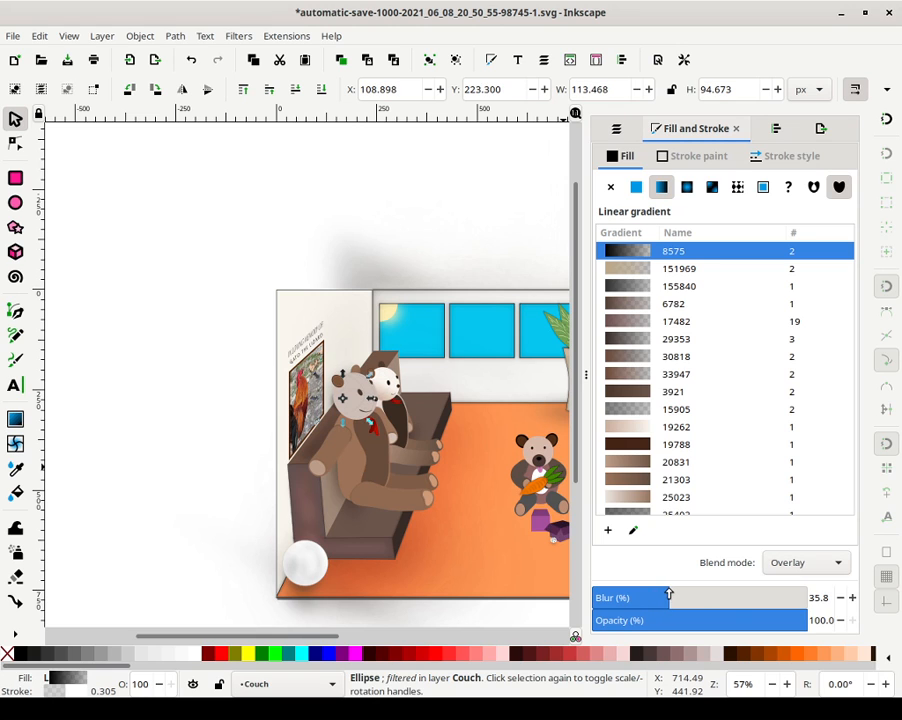
pyautogui.click(476, 426)
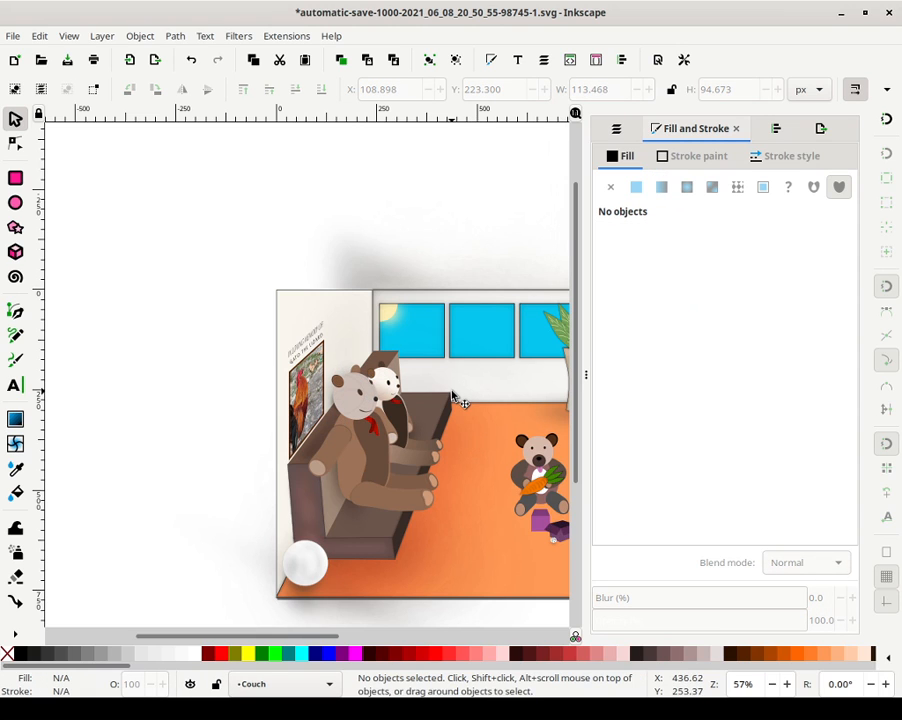
pyautogui.moveTo(468, 405)
pyautogui.mouseDown()
pyautogui.moveTo(248, 230)
pyautogui.moveTo(272, 283)
pyautogui.mouseUp()
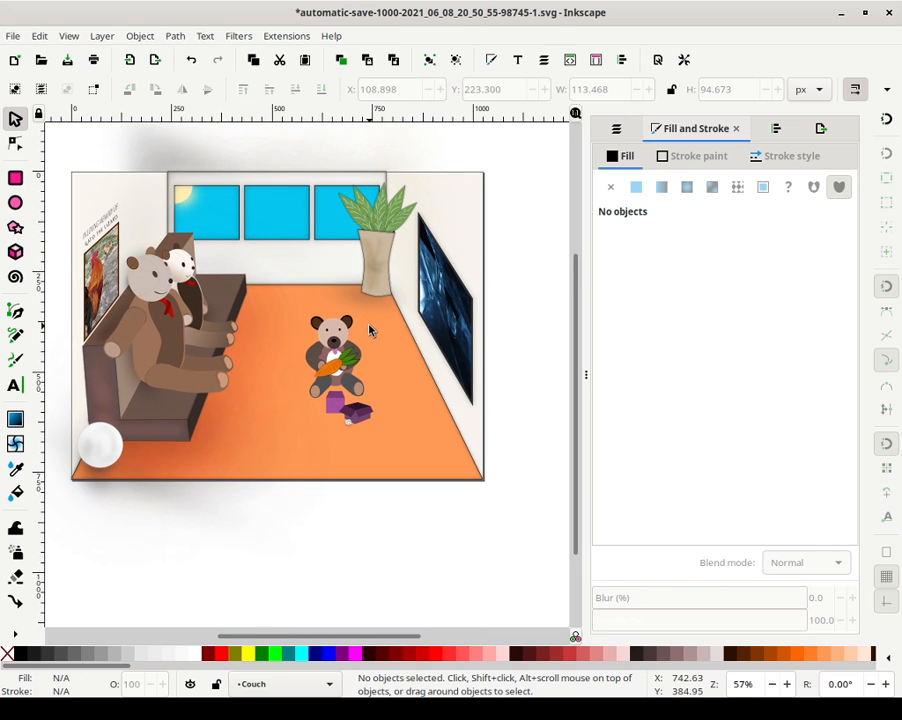
pyautogui.moveTo(378, 263)
pyautogui.mouseDown()
pyautogui.moveTo(433, 354)
pyautogui.moveTo(413, 332)
pyautogui.mouseUp()
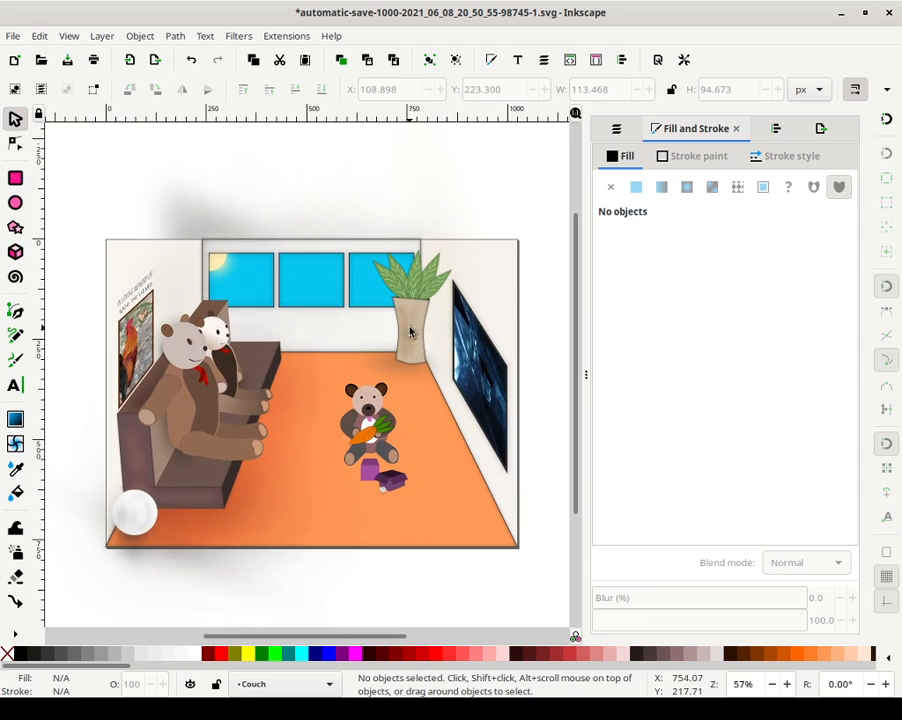